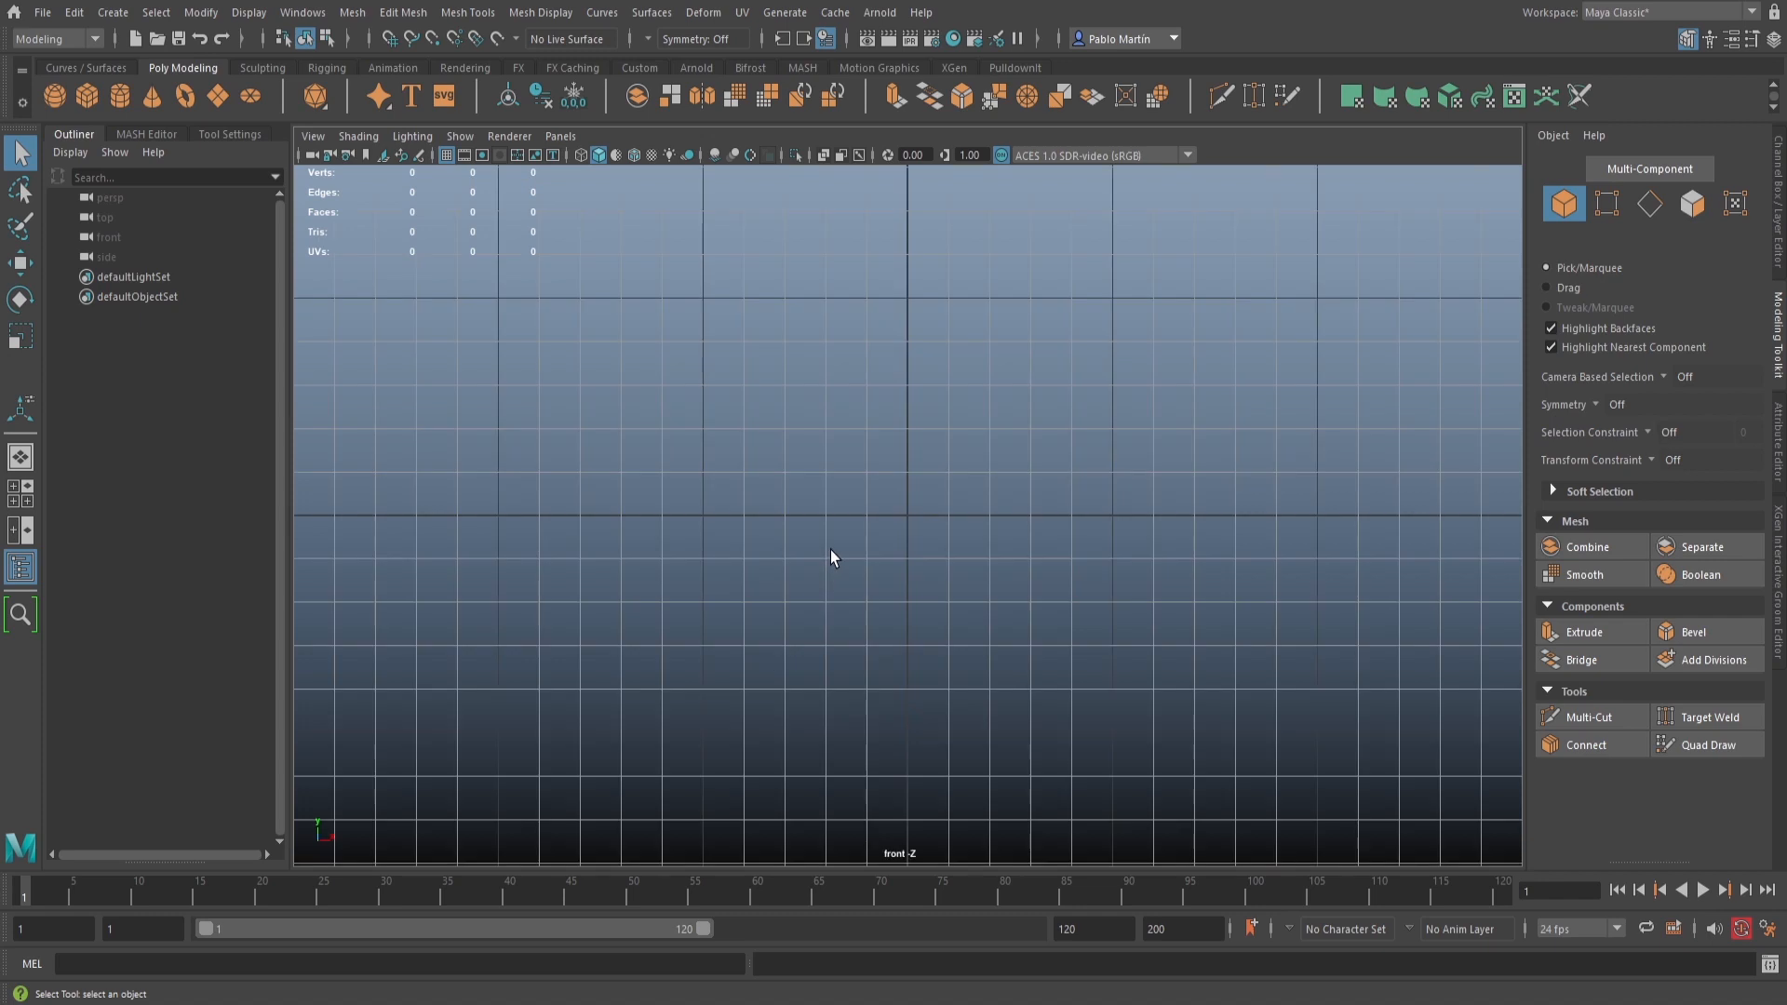
Draw a U-shaped curve in the front view with the CV Curve Tool, its far end rising higher than its start
{"action": "left_click", "coordinate": [116, 14]}
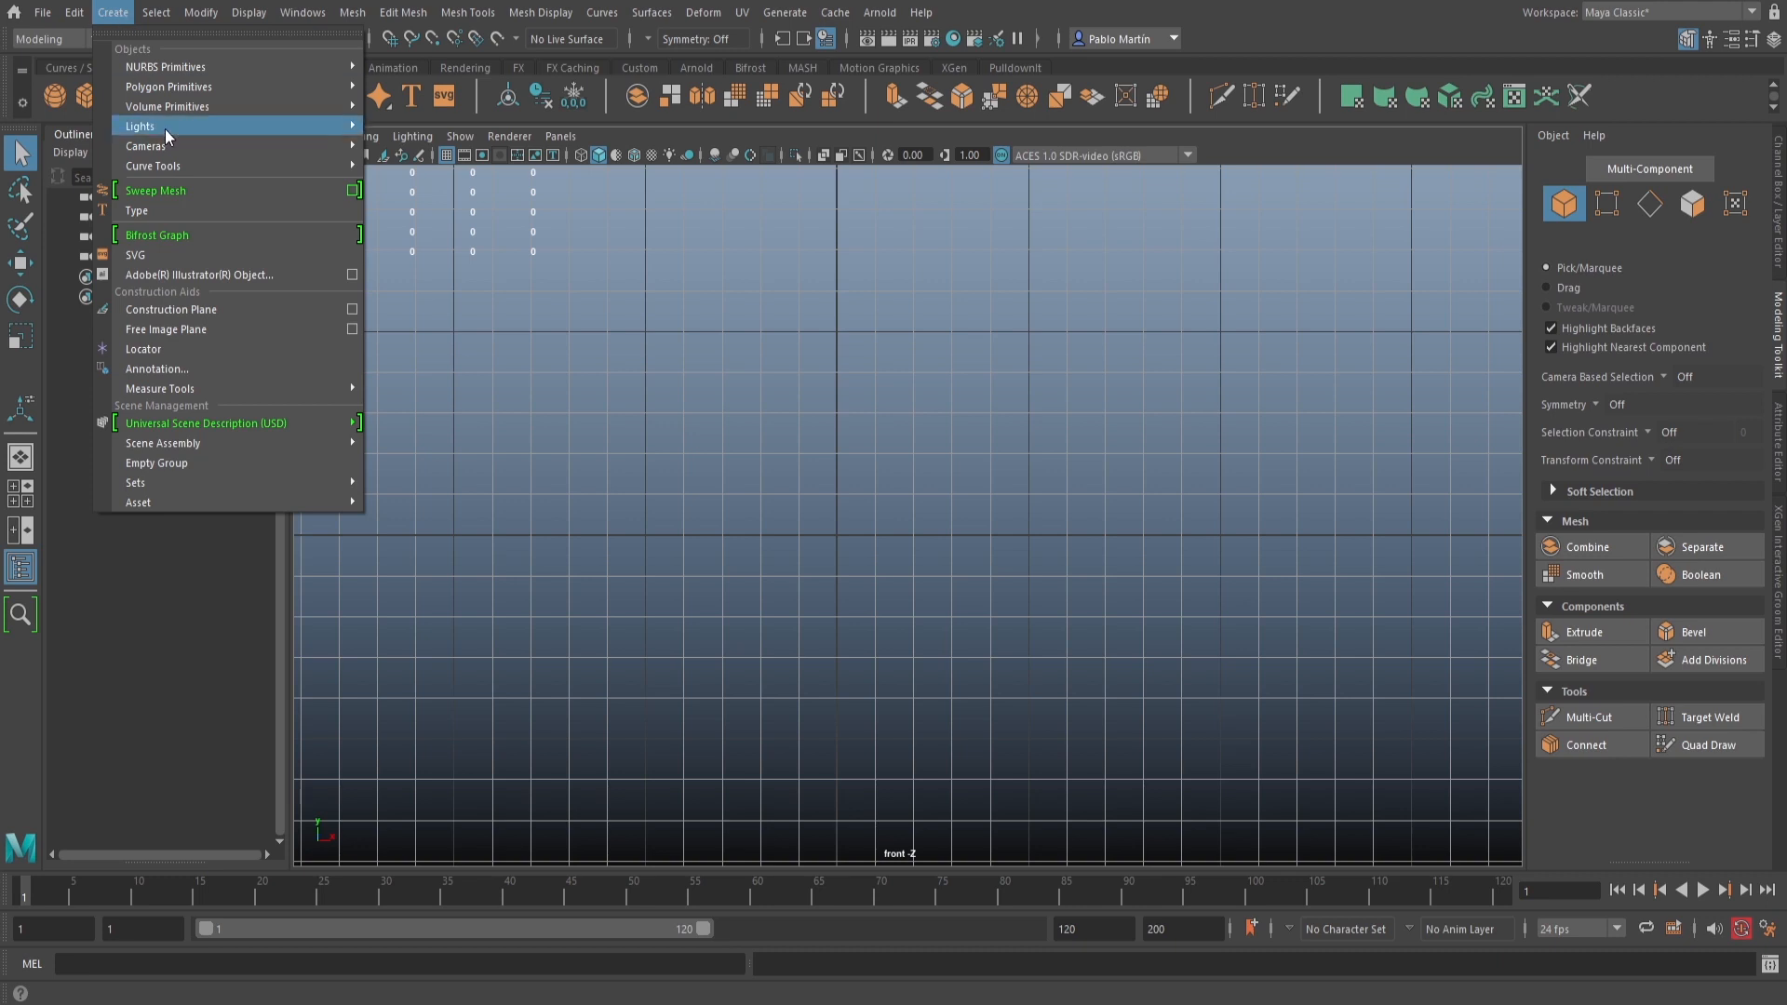
{"action": "mouse_move", "coordinate": [177, 164]}
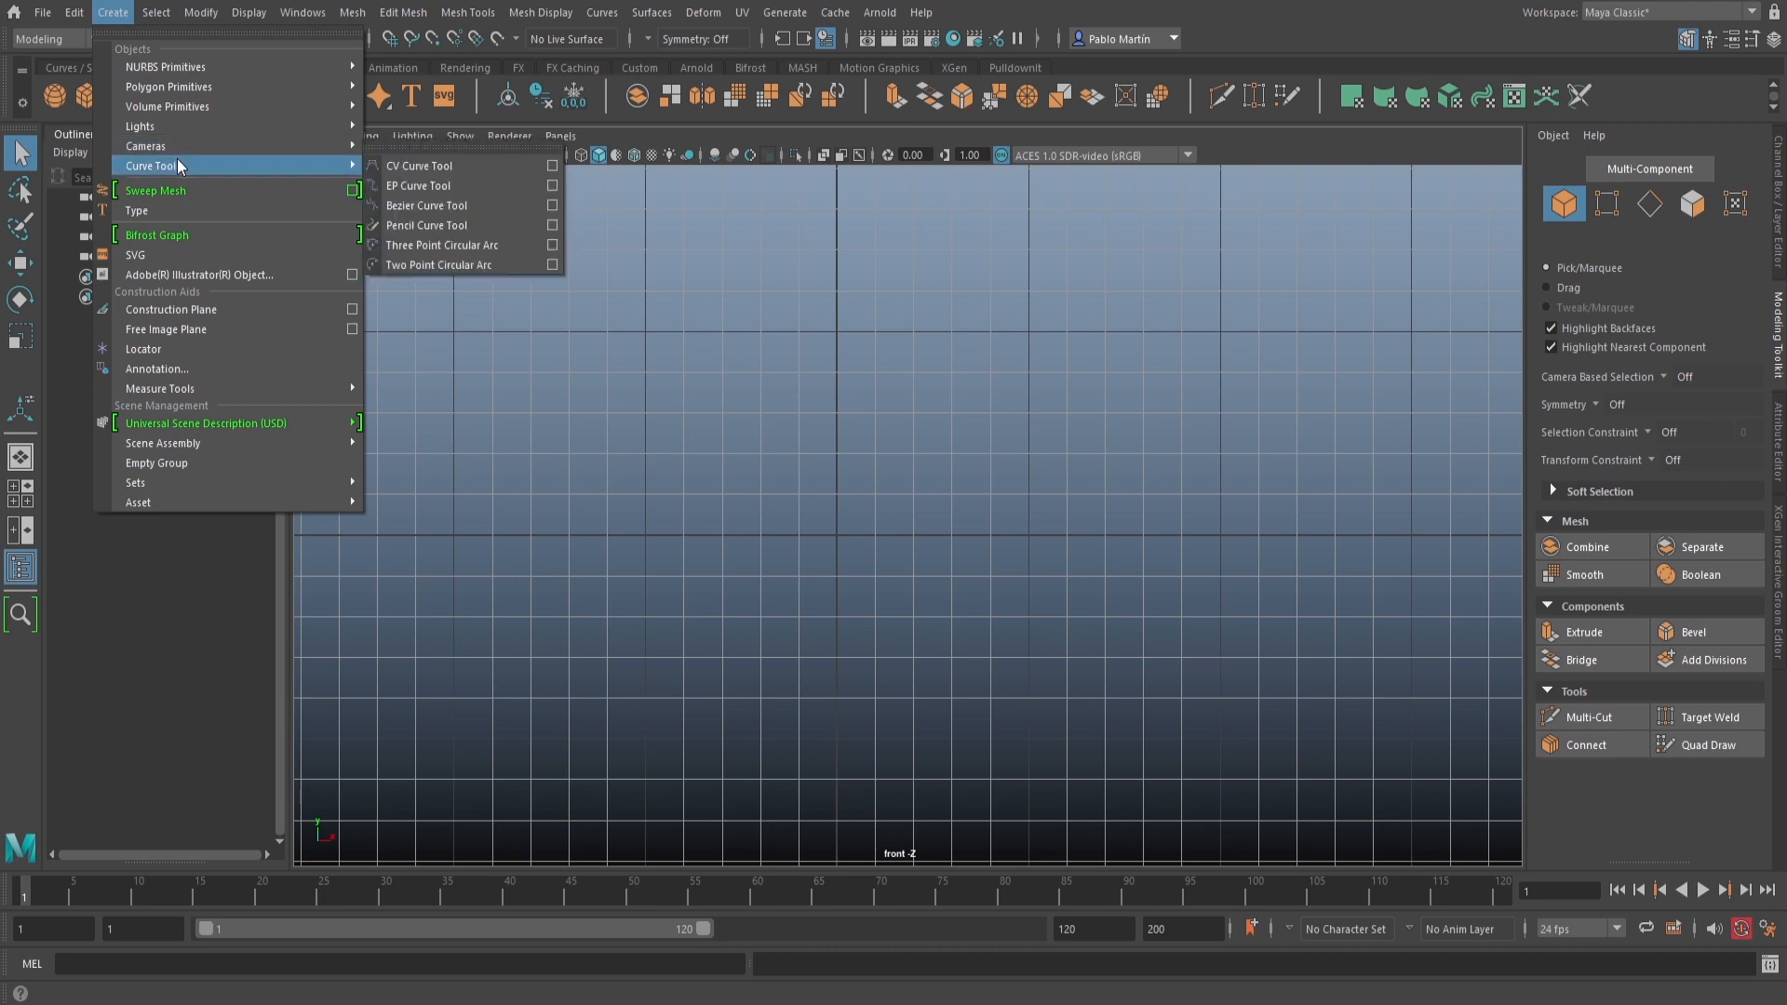
{"action": "left_click", "coordinate": [458, 165]}
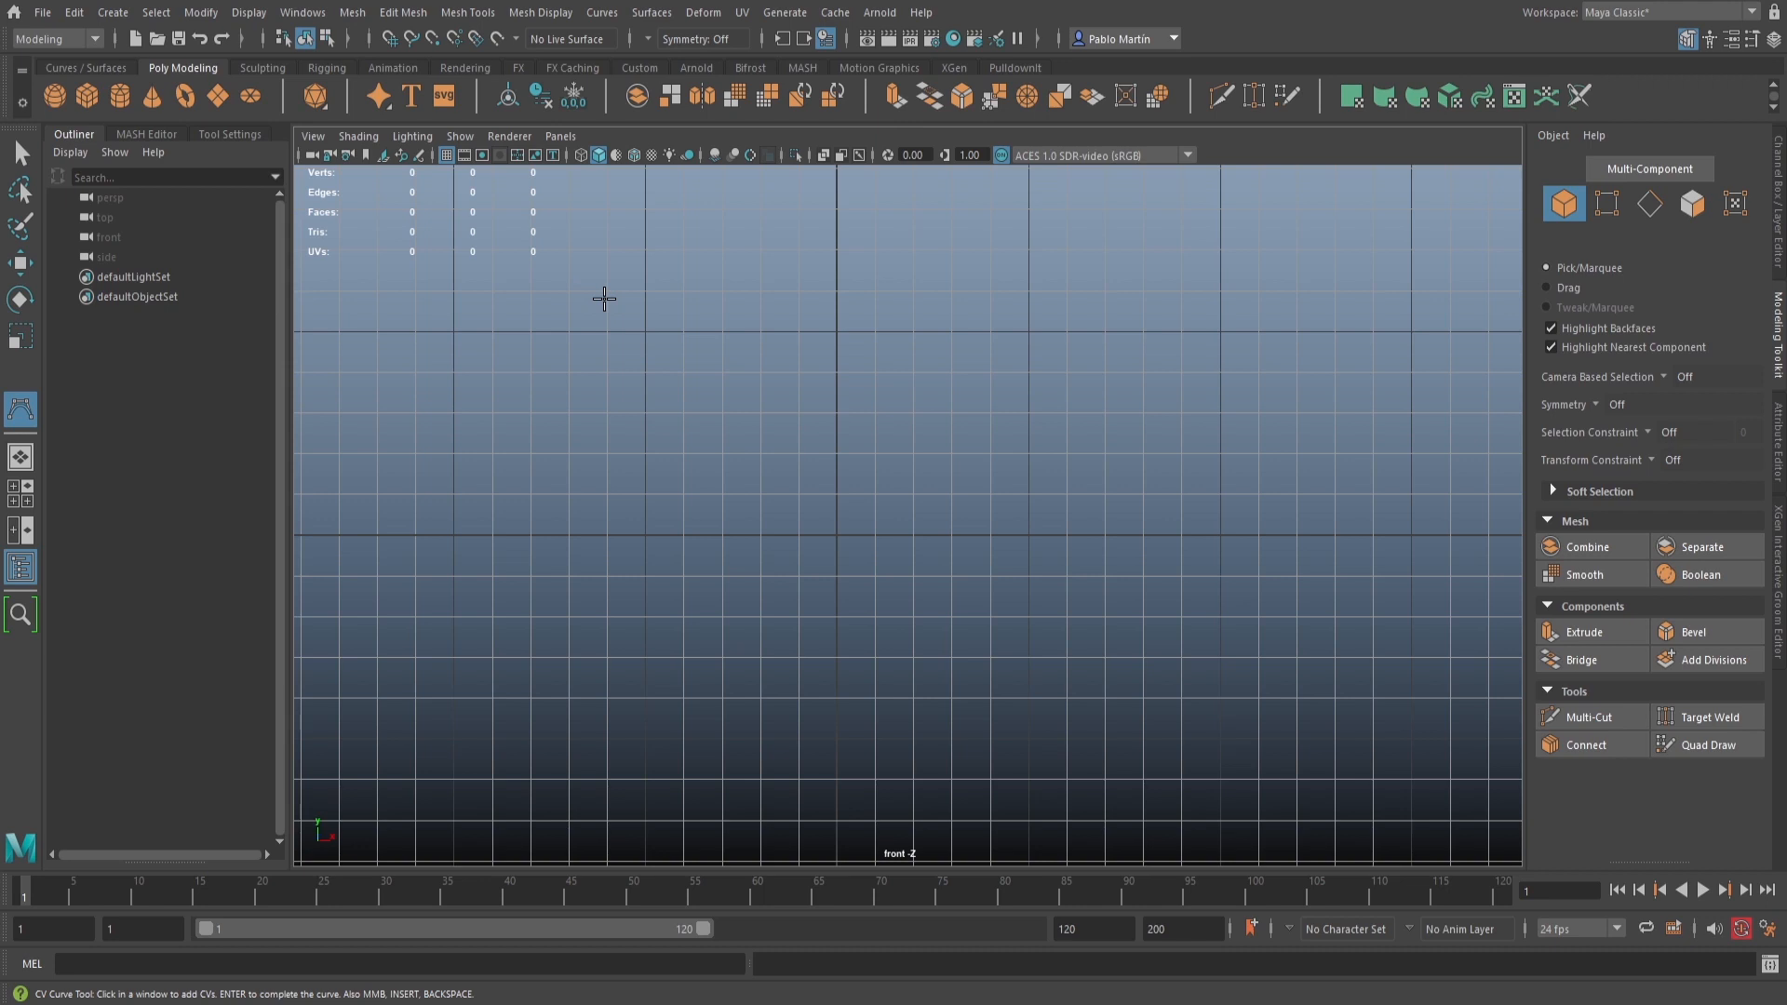
{"action": "left_click", "coordinate": [615, 307]}
{"action": "left_click", "coordinate": [700, 442]}
{"action": "left_click", "coordinate": [814, 495]}
{"action": "left_click", "coordinate": [955, 490]}
{"action": "left_click", "coordinate": [1089, 437]}
{"action": "left_click", "coordinate": [1184, 296]}
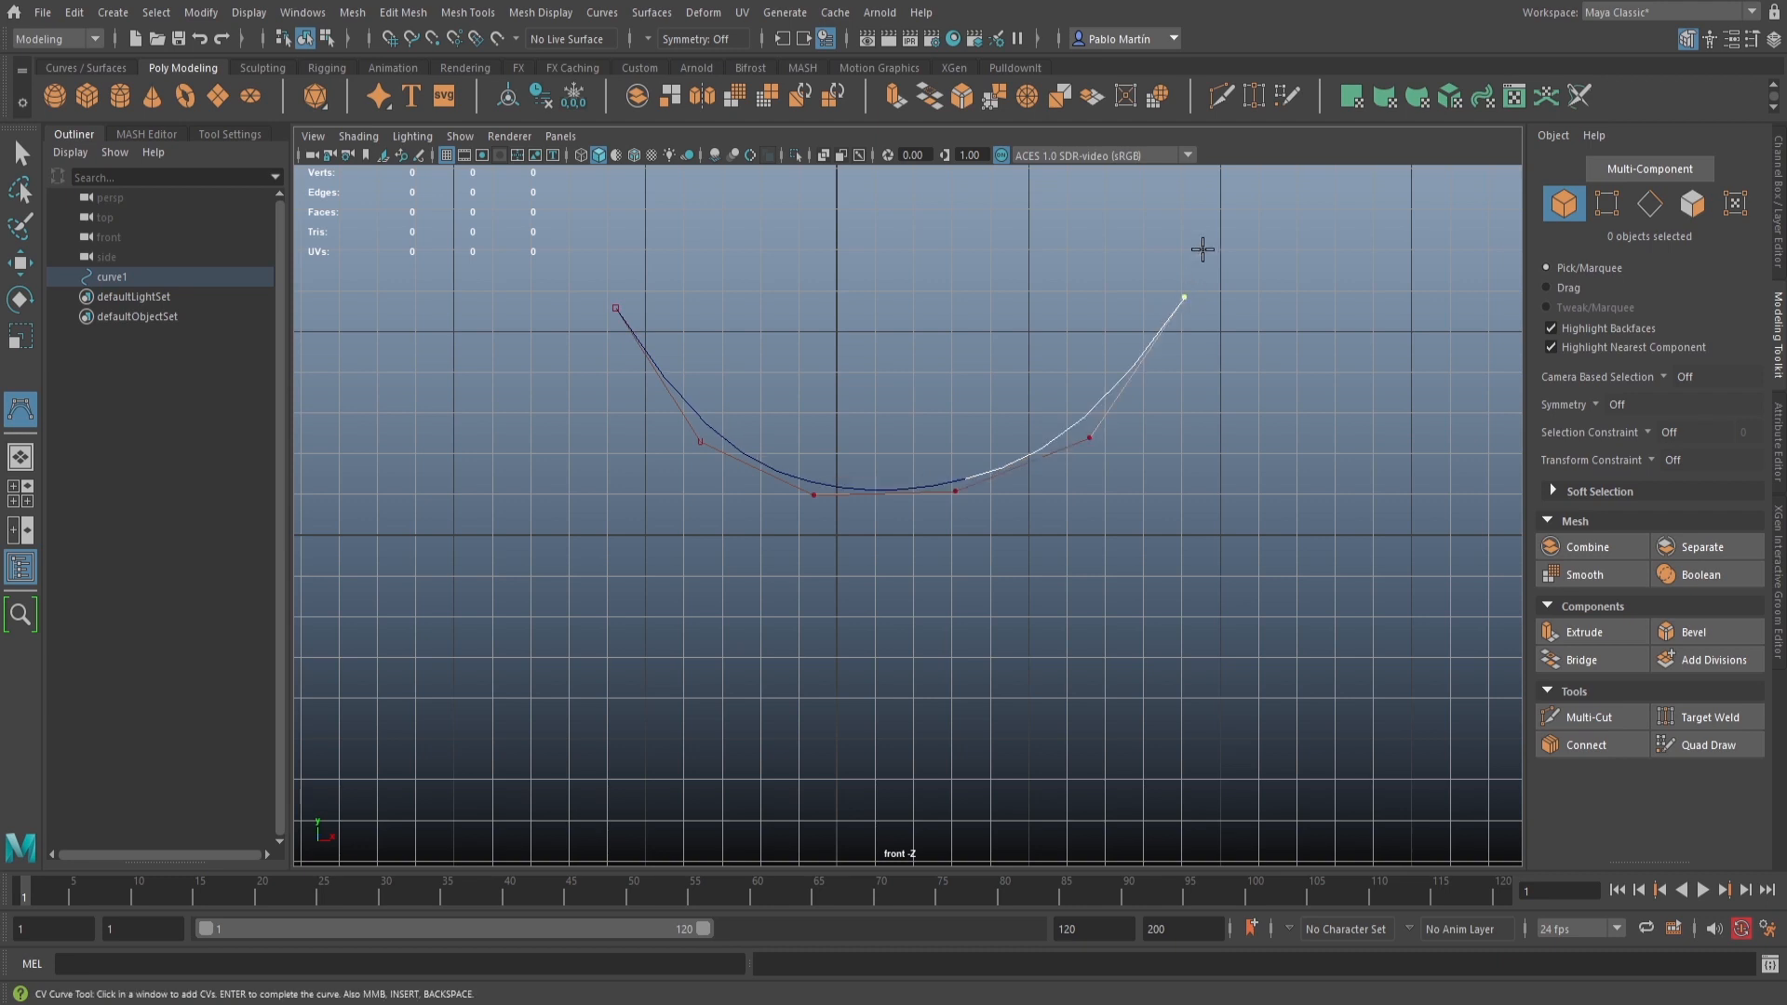
{"action": "middle_click_drag", "start_coordinate": [1154, 555], "coordinate": [965, 587], "text": "alt"}
{"action": "scroll", "coordinate": [934, 560], "scroll_direction": "down", "scroll_amount": 2}
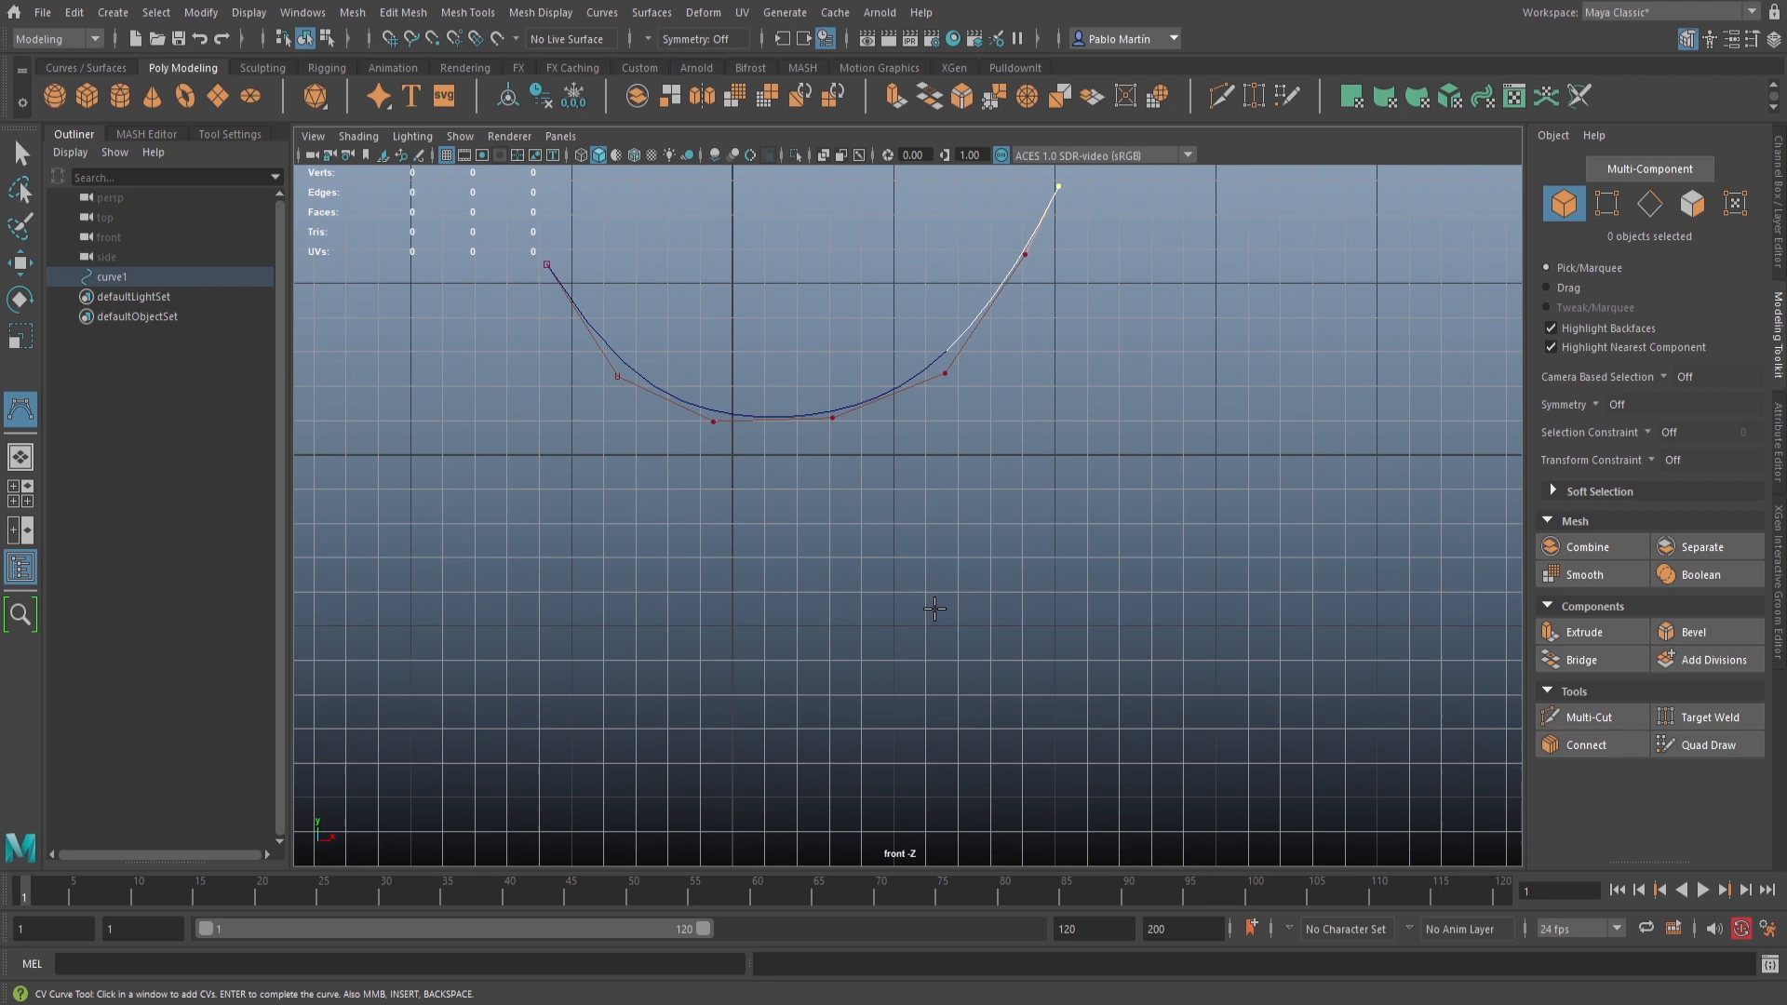
{"action": "key", "text": "Return"}
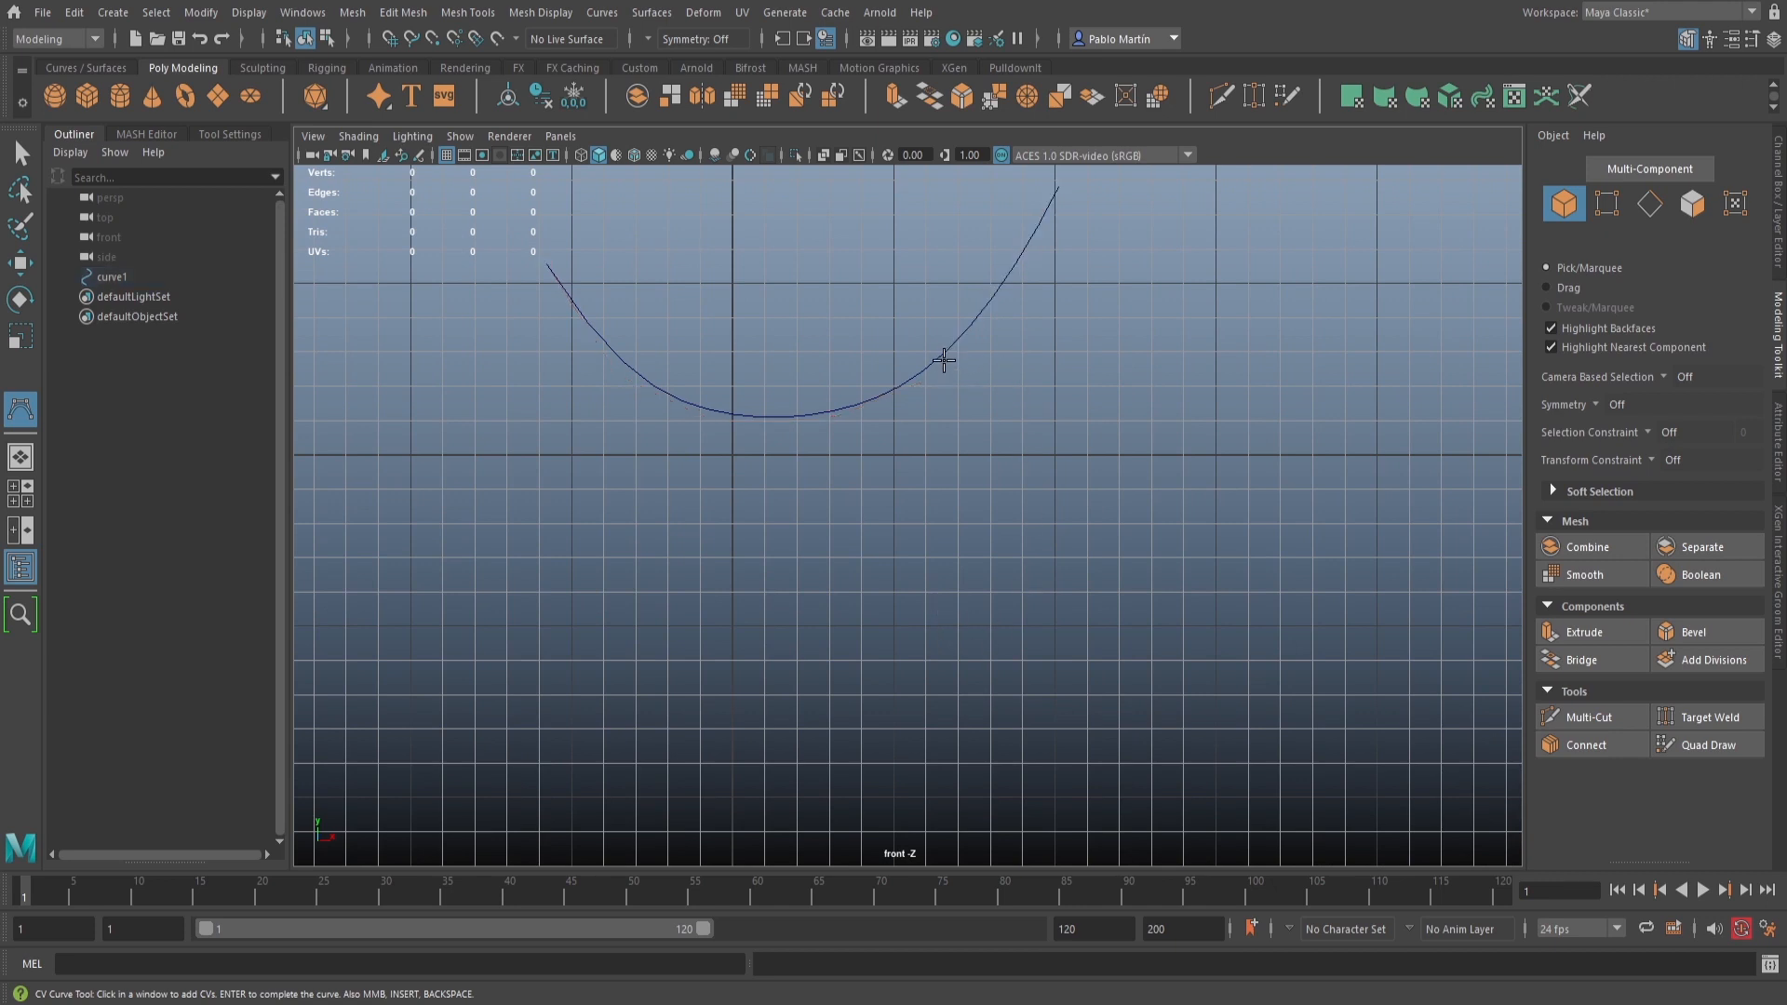
Draw a second CV curve, snapped to the first curve's higher end, bulging outward and sweeping down to a point below
{"action": "key", "text": "c"}
{"action": "left_click_drag", "start_coordinate": [898, 388], "coordinate": [1126, 199]}
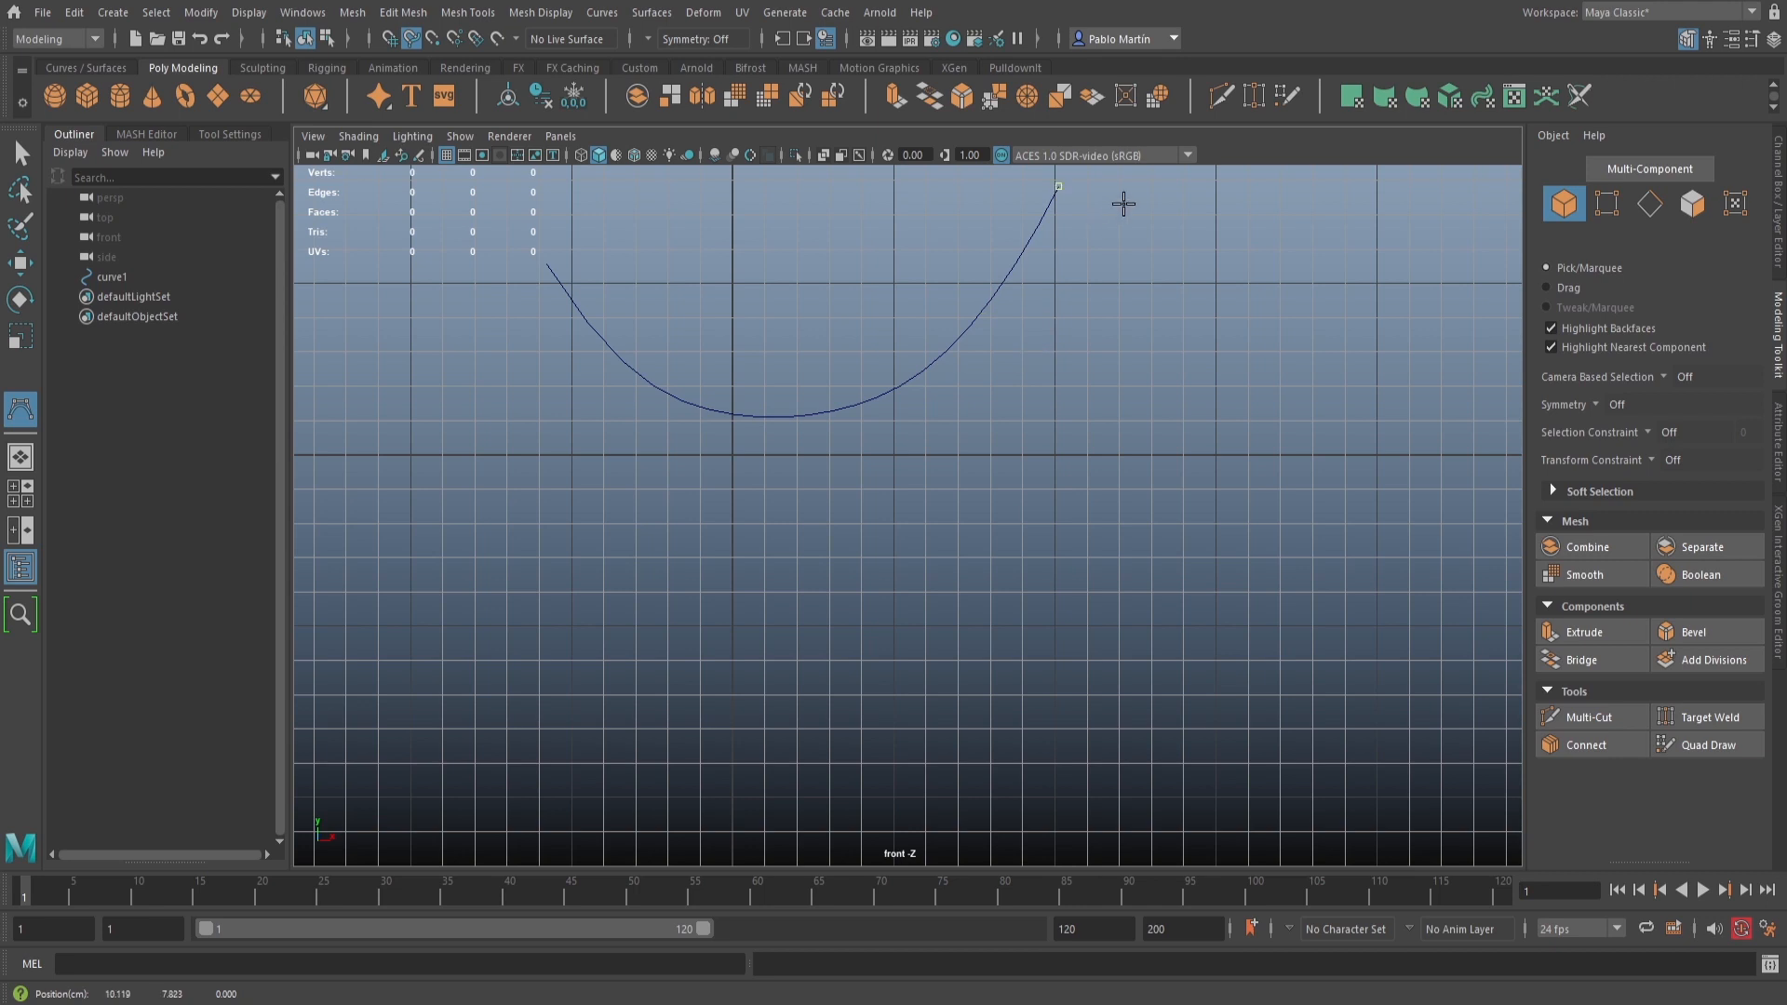
{"action": "key", "text": "Return"}
{"action": "left_click", "coordinate": [1155, 333]}
{"action": "left_click", "coordinate": [1177, 463]}
{"action": "scroll", "coordinate": [1224, 603], "scroll_direction": "down", "scroll_amount": 1}
{"action": "scroll", "coordinate": [1224, 603], "scroll_direction": "down", "scroll_amount": 2}
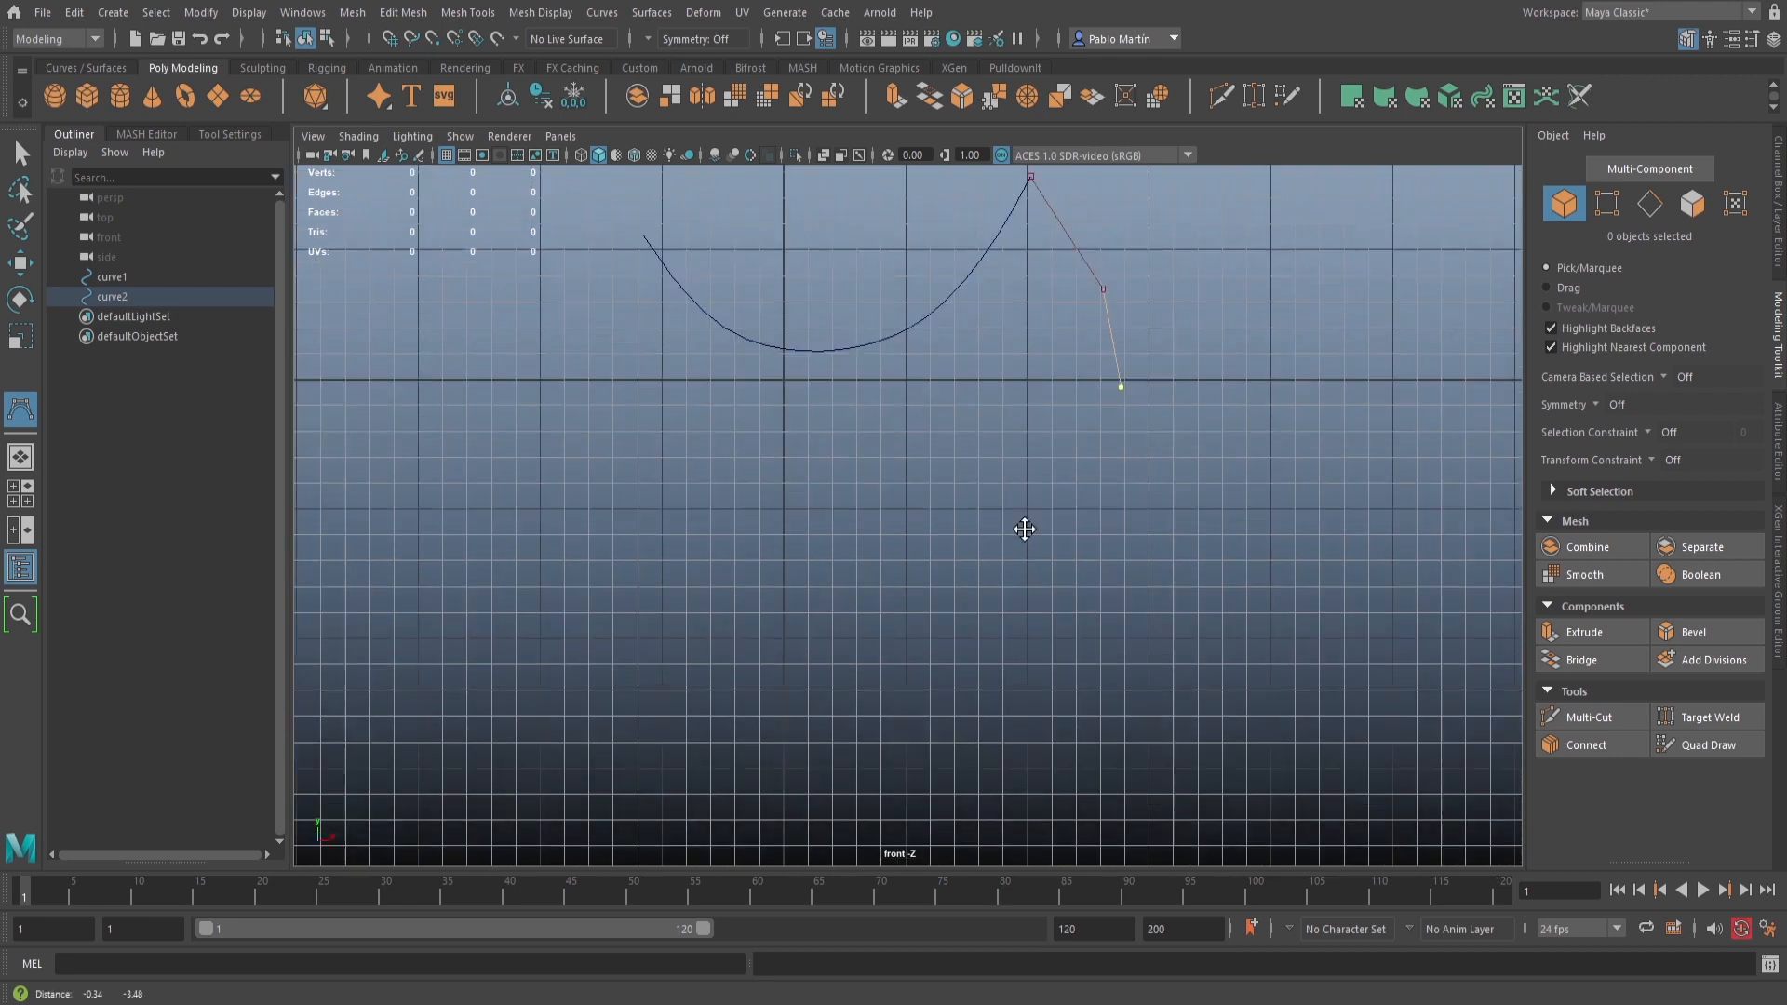
{"action": "left_click", "coordinate": [1126, 542]}
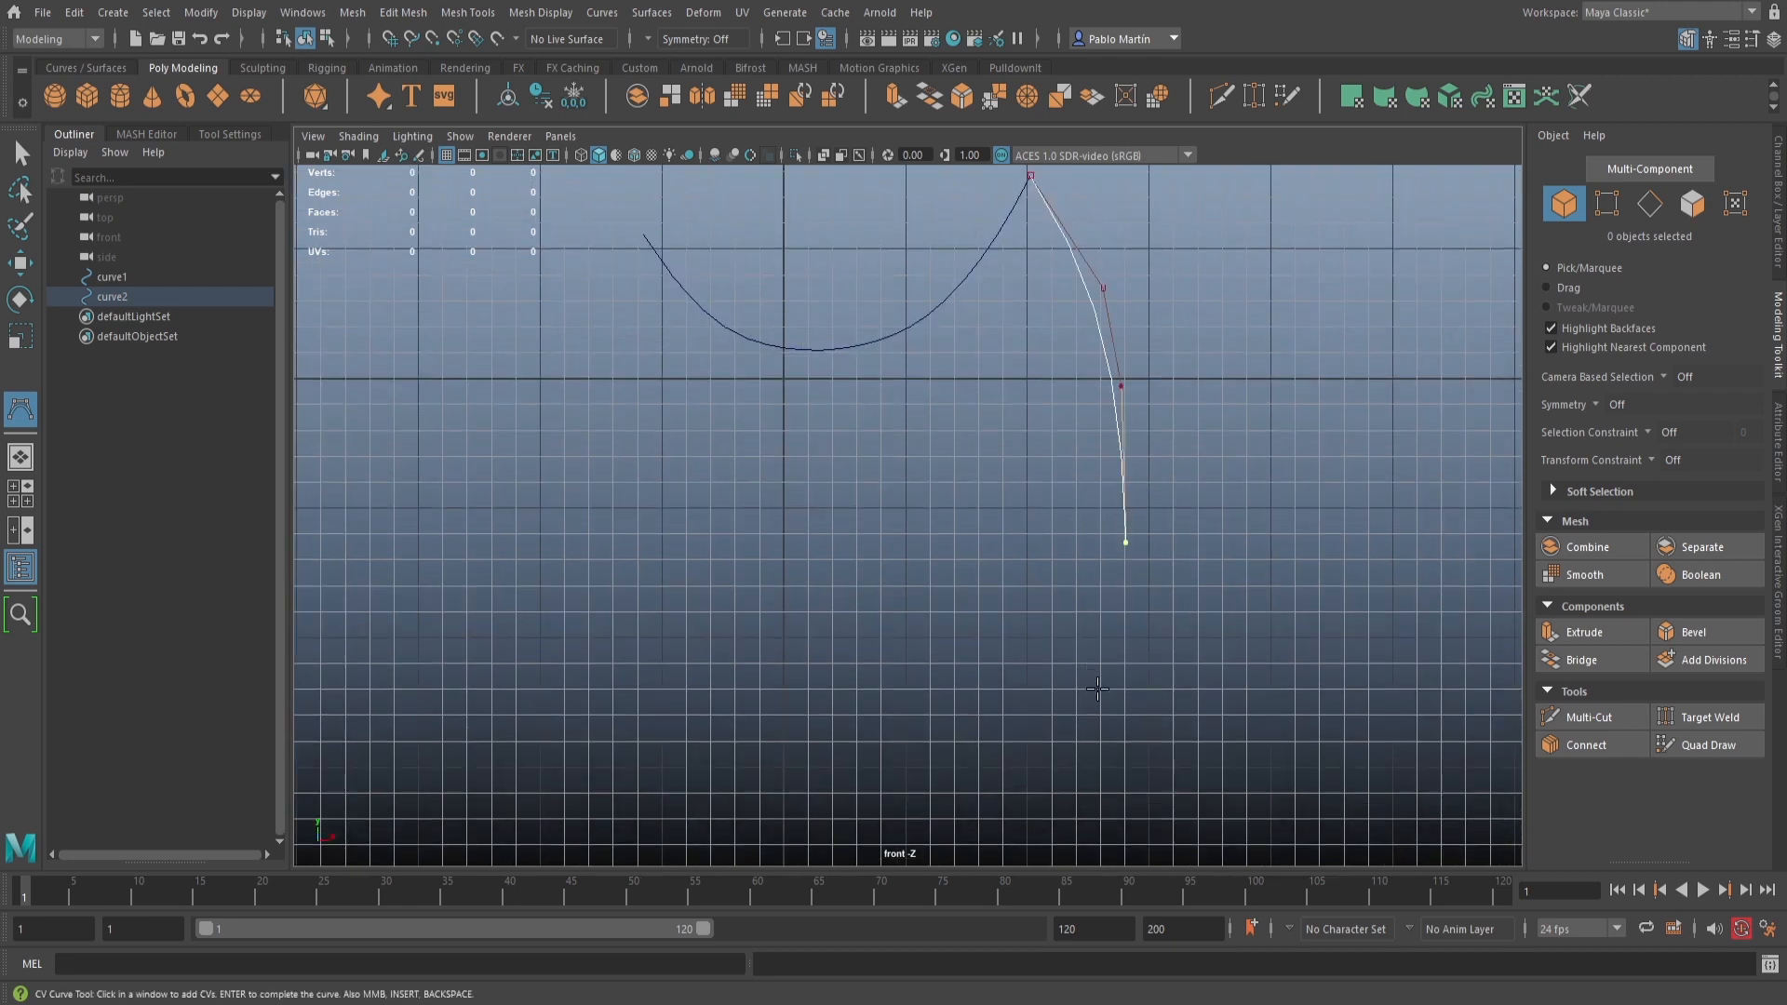
{"action": "left_click", "coordinate": [1098, 689]}
{"action": "scroll", "coordinate": [1030, 666], "scroll_direction": "down", "scroll_amount": 2}
{"action": "middle_click_drag", "start_coordinate": [917, 648], "coordinate": [931, 558], "text": "alt"}
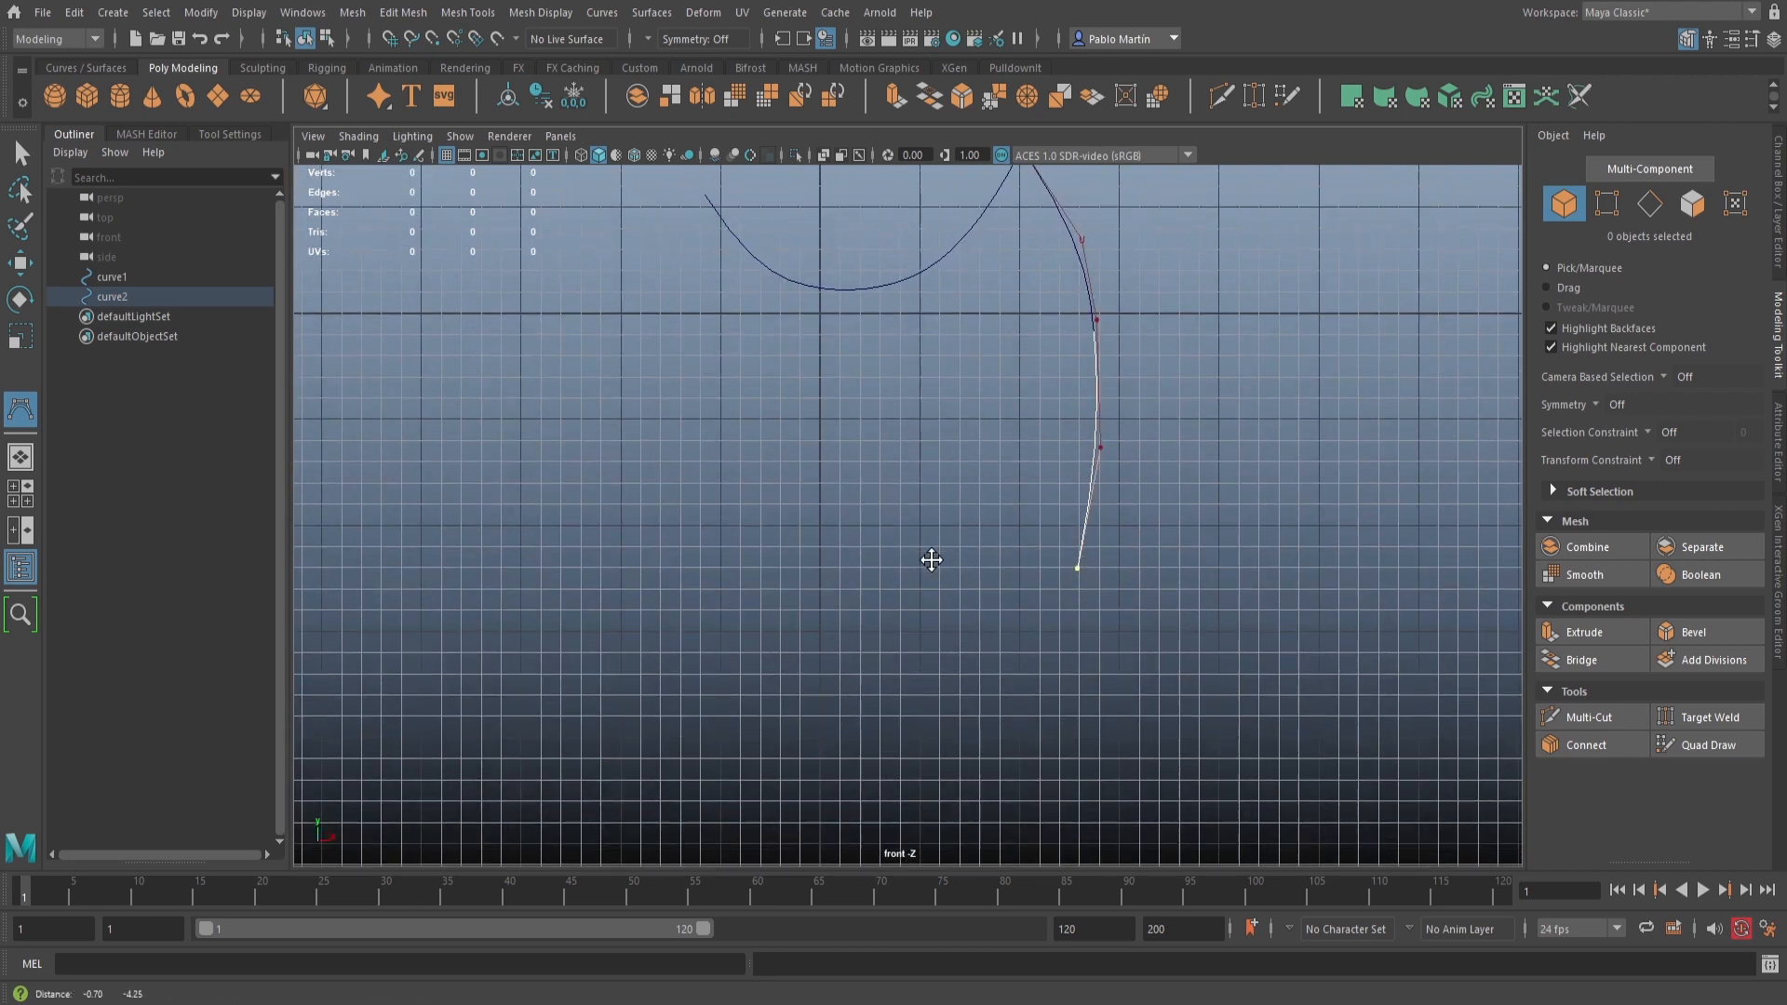
{"action": "left_click", "coordinate": [1025, 651]}
{"action": "left_click", "coordinate": [975, 720]}
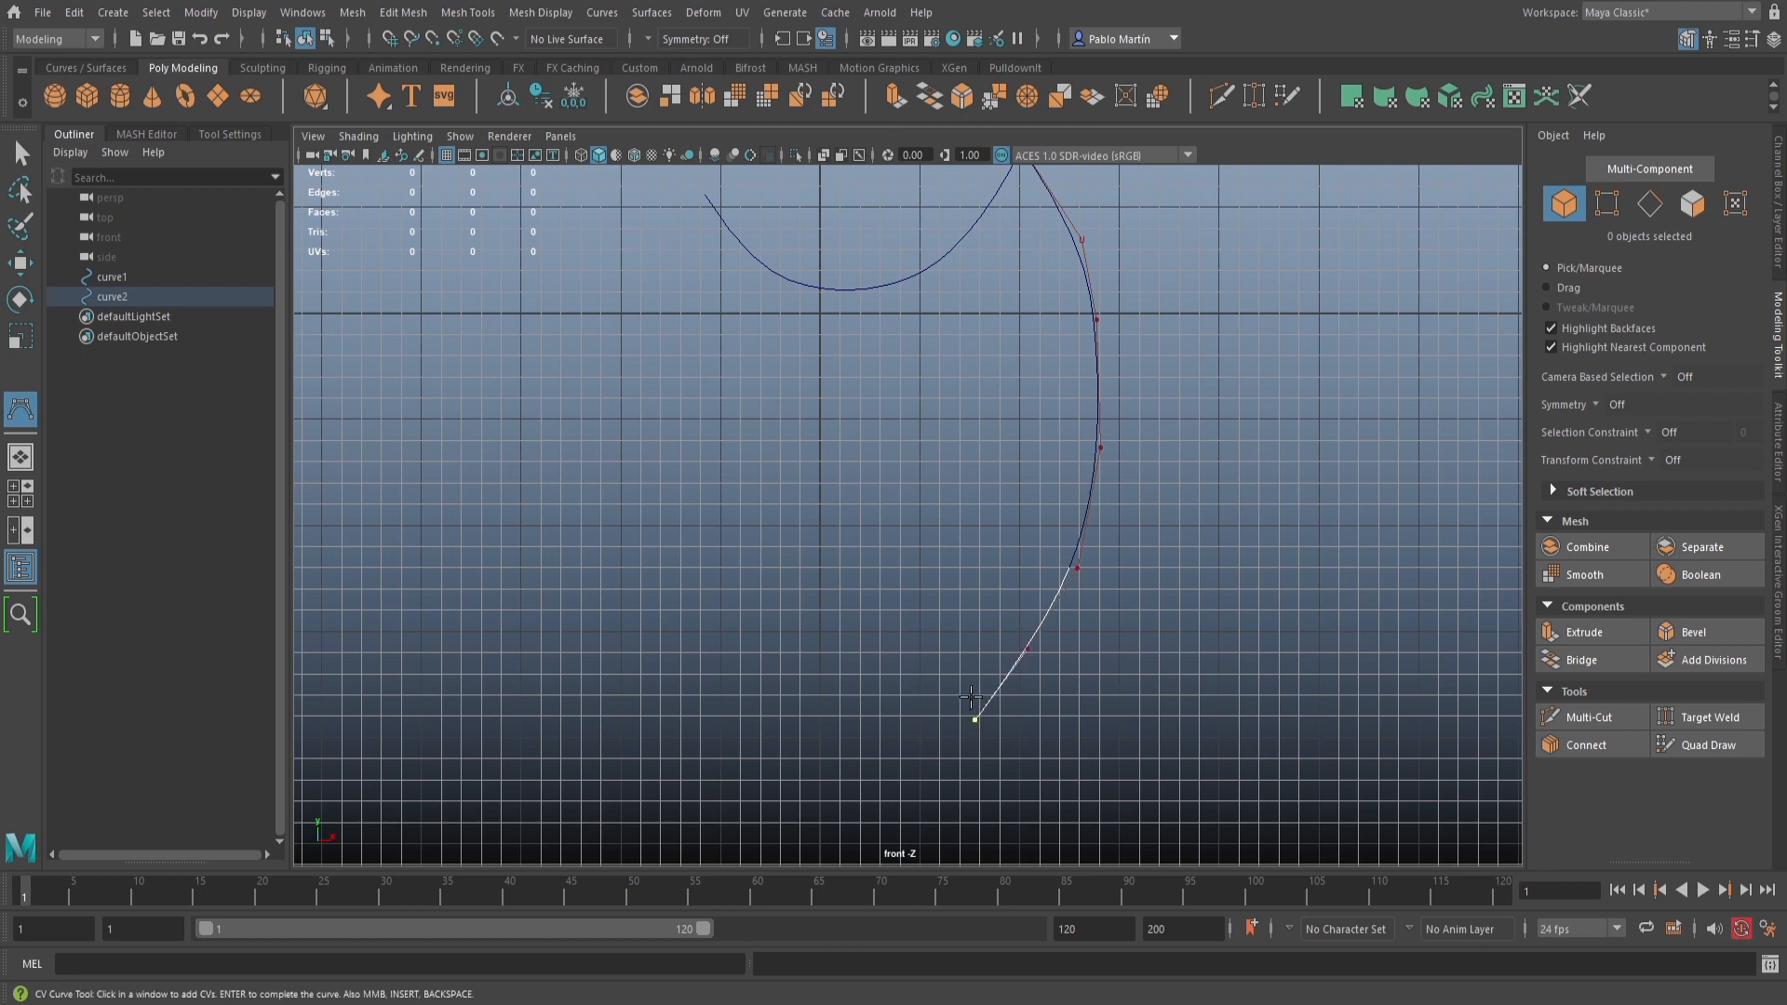
{"action": "key", "text": "Return"}
{"action": "key", "text": "q"}
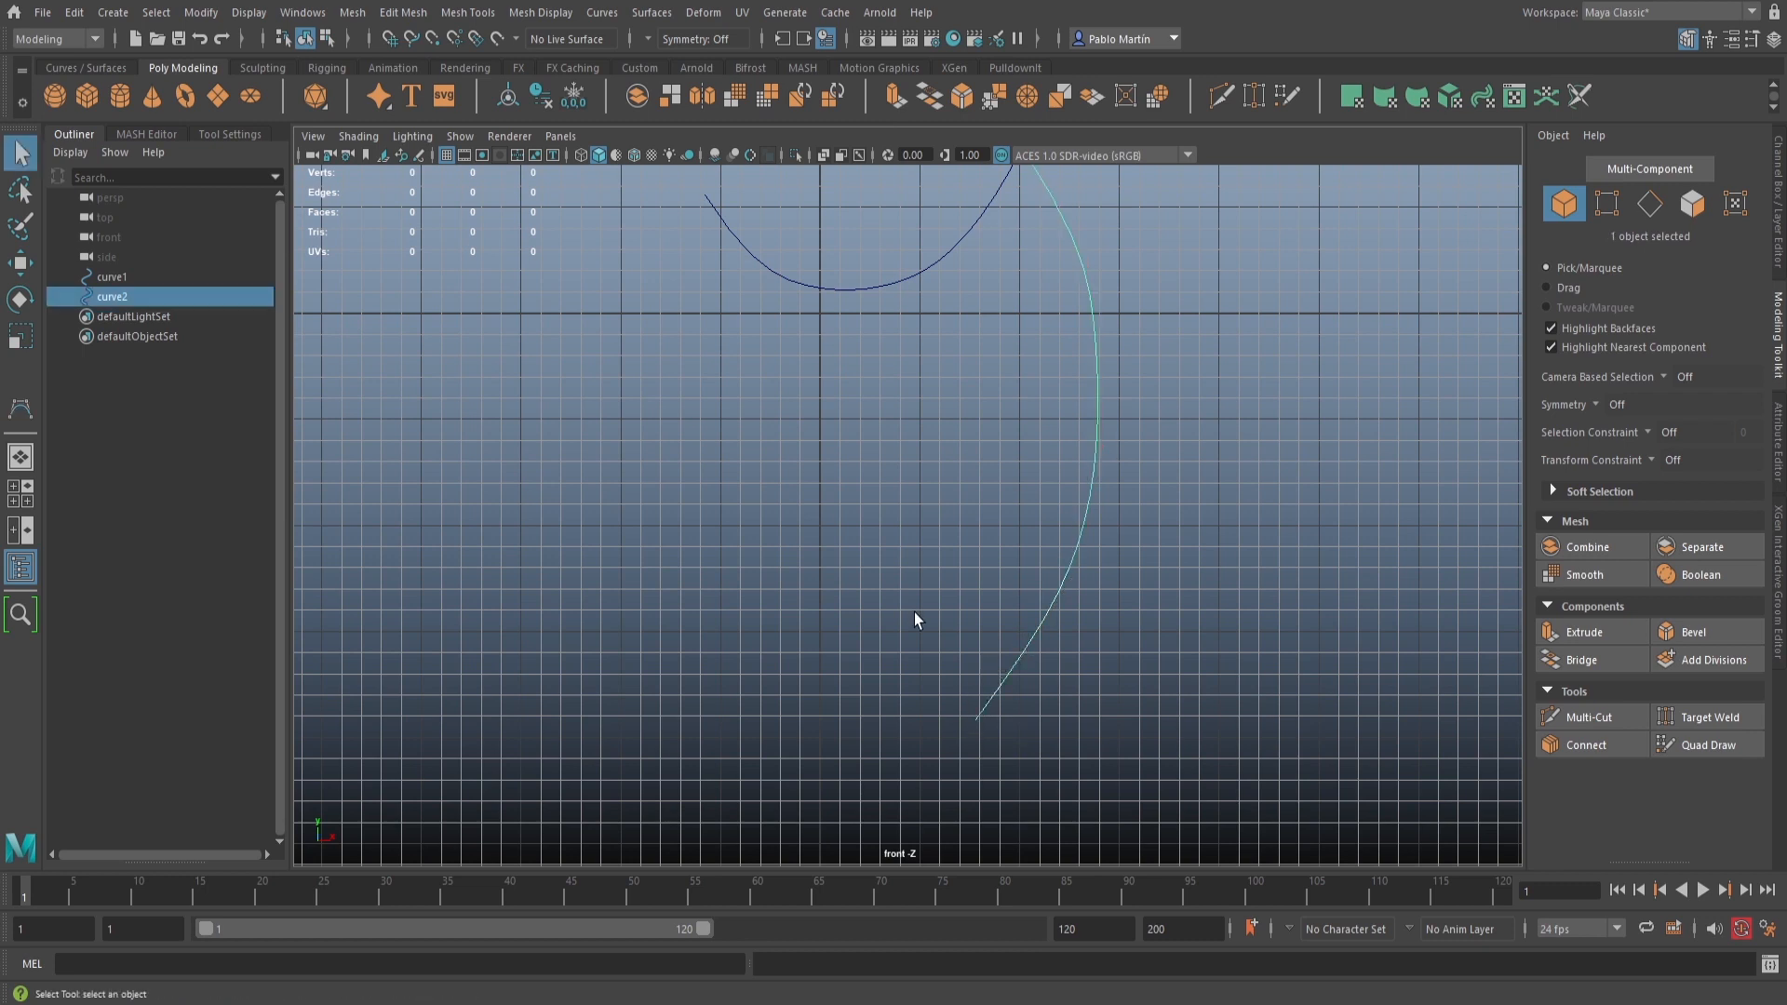
Hide the grid in the front view and frame both curves
{"action": "left_click", "coordinate": [447, 155]}
{"action": "right_click_drag", "start_coordinate": [1133, 506], "coordinate": [901, 509], "text": "alt"}
{"action": "middle_click_drag", "start_coordinate": [907, 506], "coordinate": [875, 508], "text": "alt"}
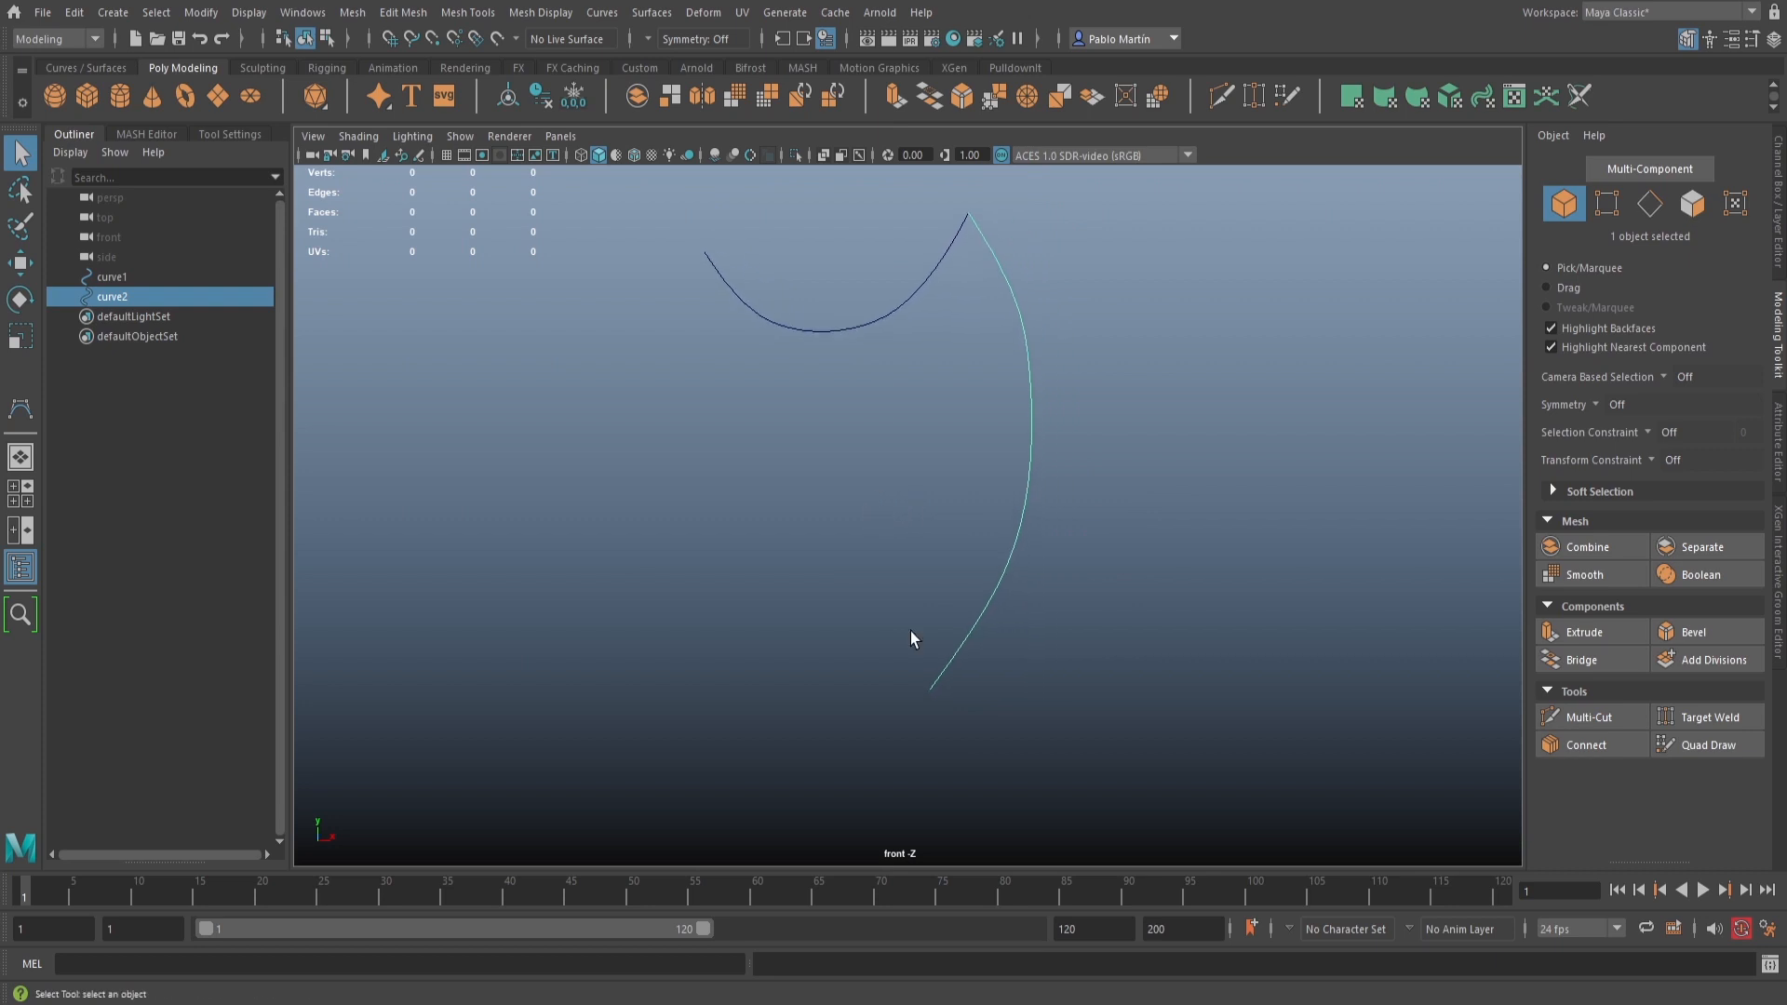
Draw a third CV curve from the second curve's lower end, arching up and back to below the first curve's free end
{"action": "key", "text": "y"}
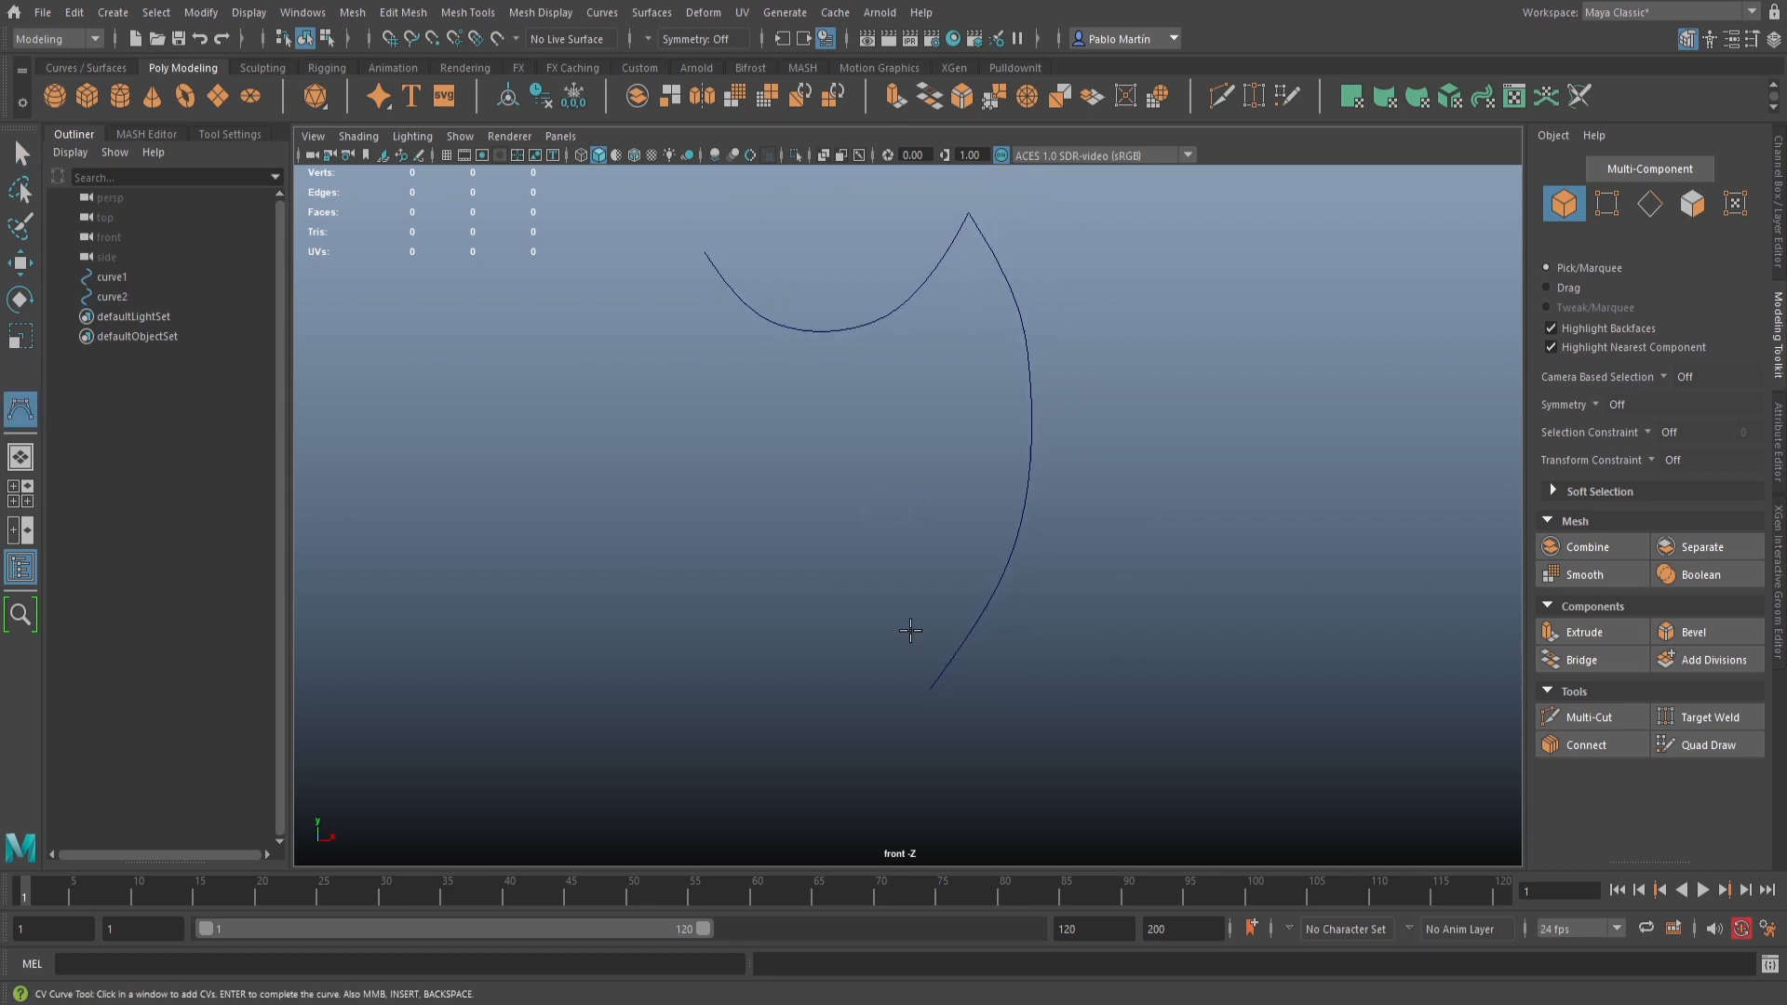
{"action": "key", "text": "c"}
{"action": "left_click_drag", "start_coordinate": [996, 592], "coordinate": [929, 690]}
{"action": "left_click", "coordinate": [917, 645]}
{"action": "left_click", "coordinate": [897, 534]}
{"action": "left_click", "coordinate": [857, 477]}
{"action": "left_click", "coordinate": [791, 449]}
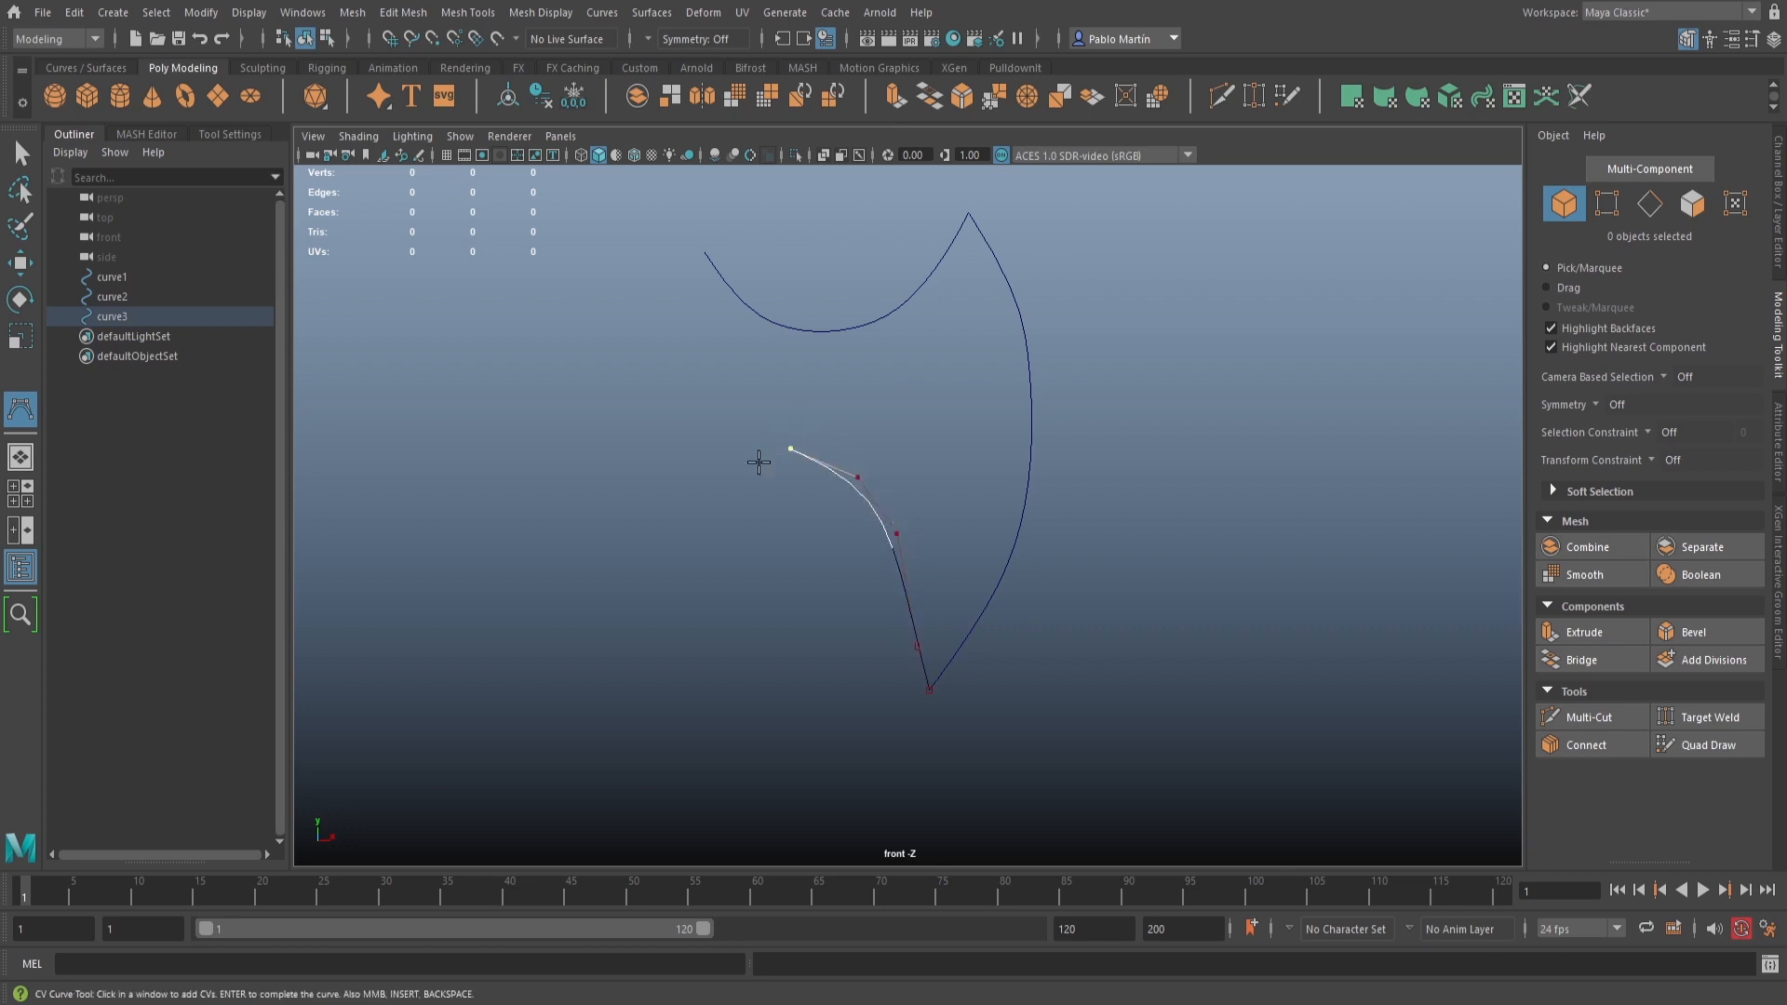
{"action": "left_click", "coordinate": [735, 463]}
{"action": "left_click", "coordinate": [710, 482]}
{"action": "key", "text": "Return"}
Close the outline with a fourth, slightly bowed CV curve snapped between the free ends of the third and first curves
{"action": "key", "text": "c"}
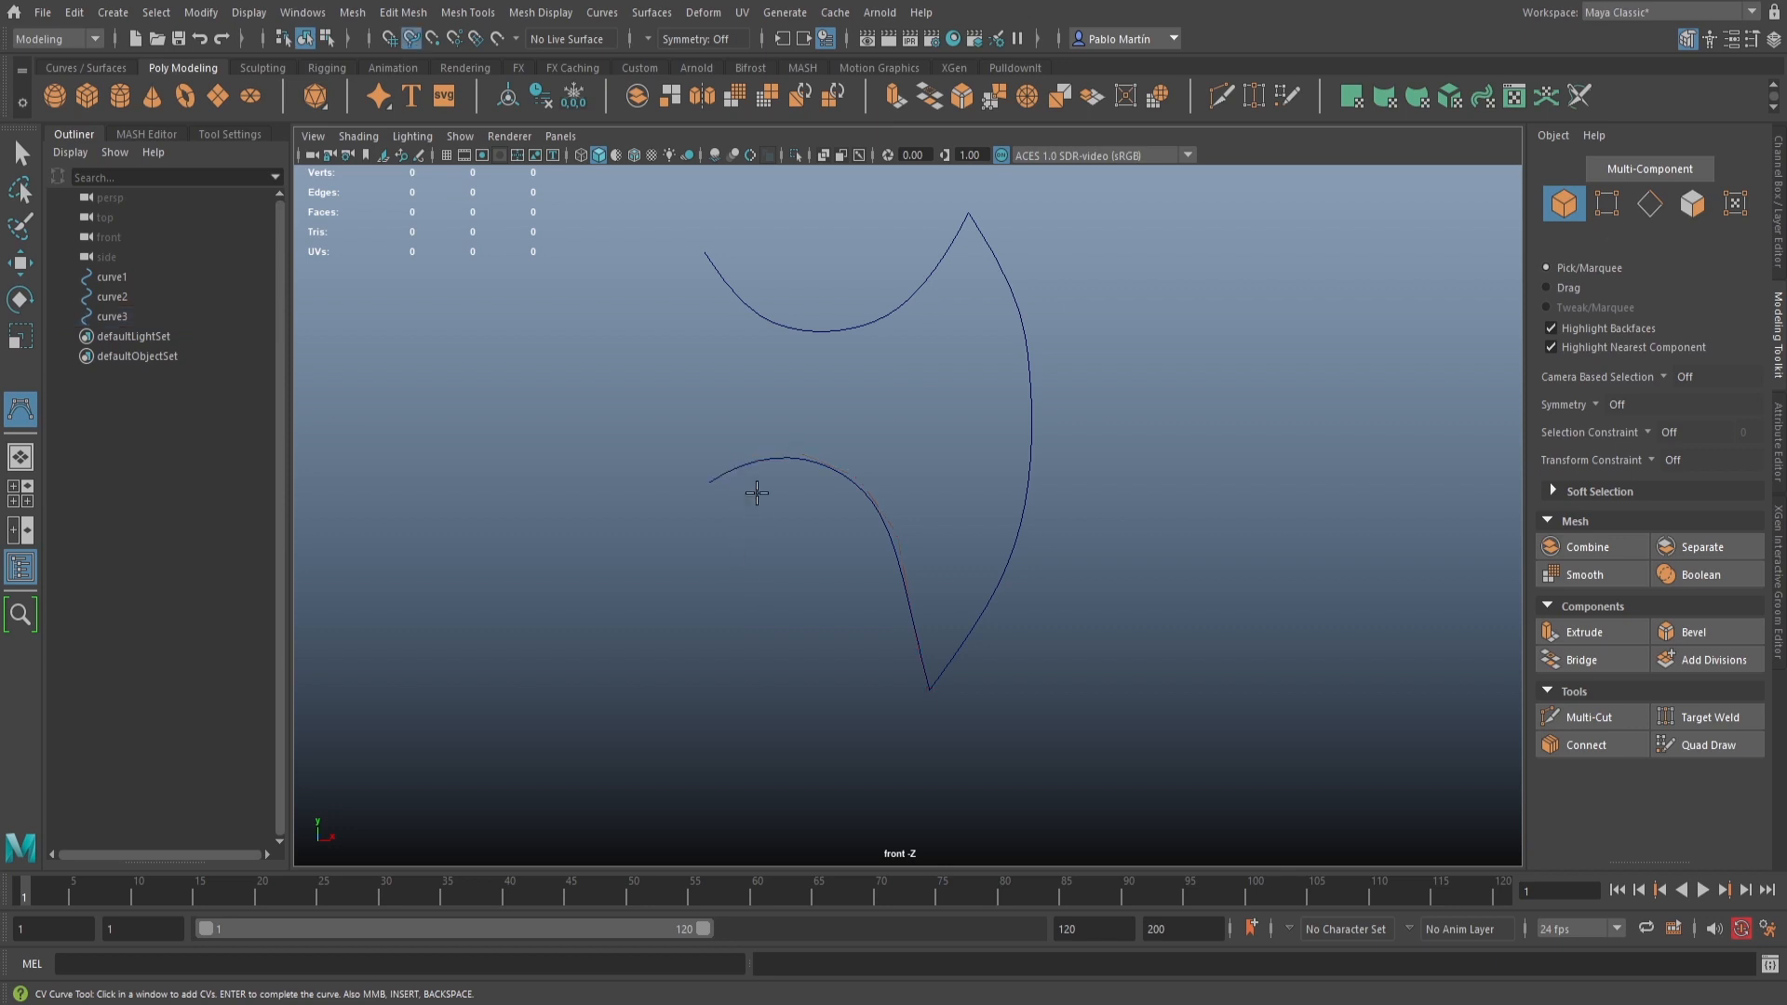
{"action": "left_click_drag", "start_coordinate": [745, 460], "coordinate": [686, 513]}
{"action": "left_click", "coordinate": [714, 442]}
{"action": "left_click", "coordinate": [716, 390]}
{"action": "left_click", "coordinate": [716, 326]}
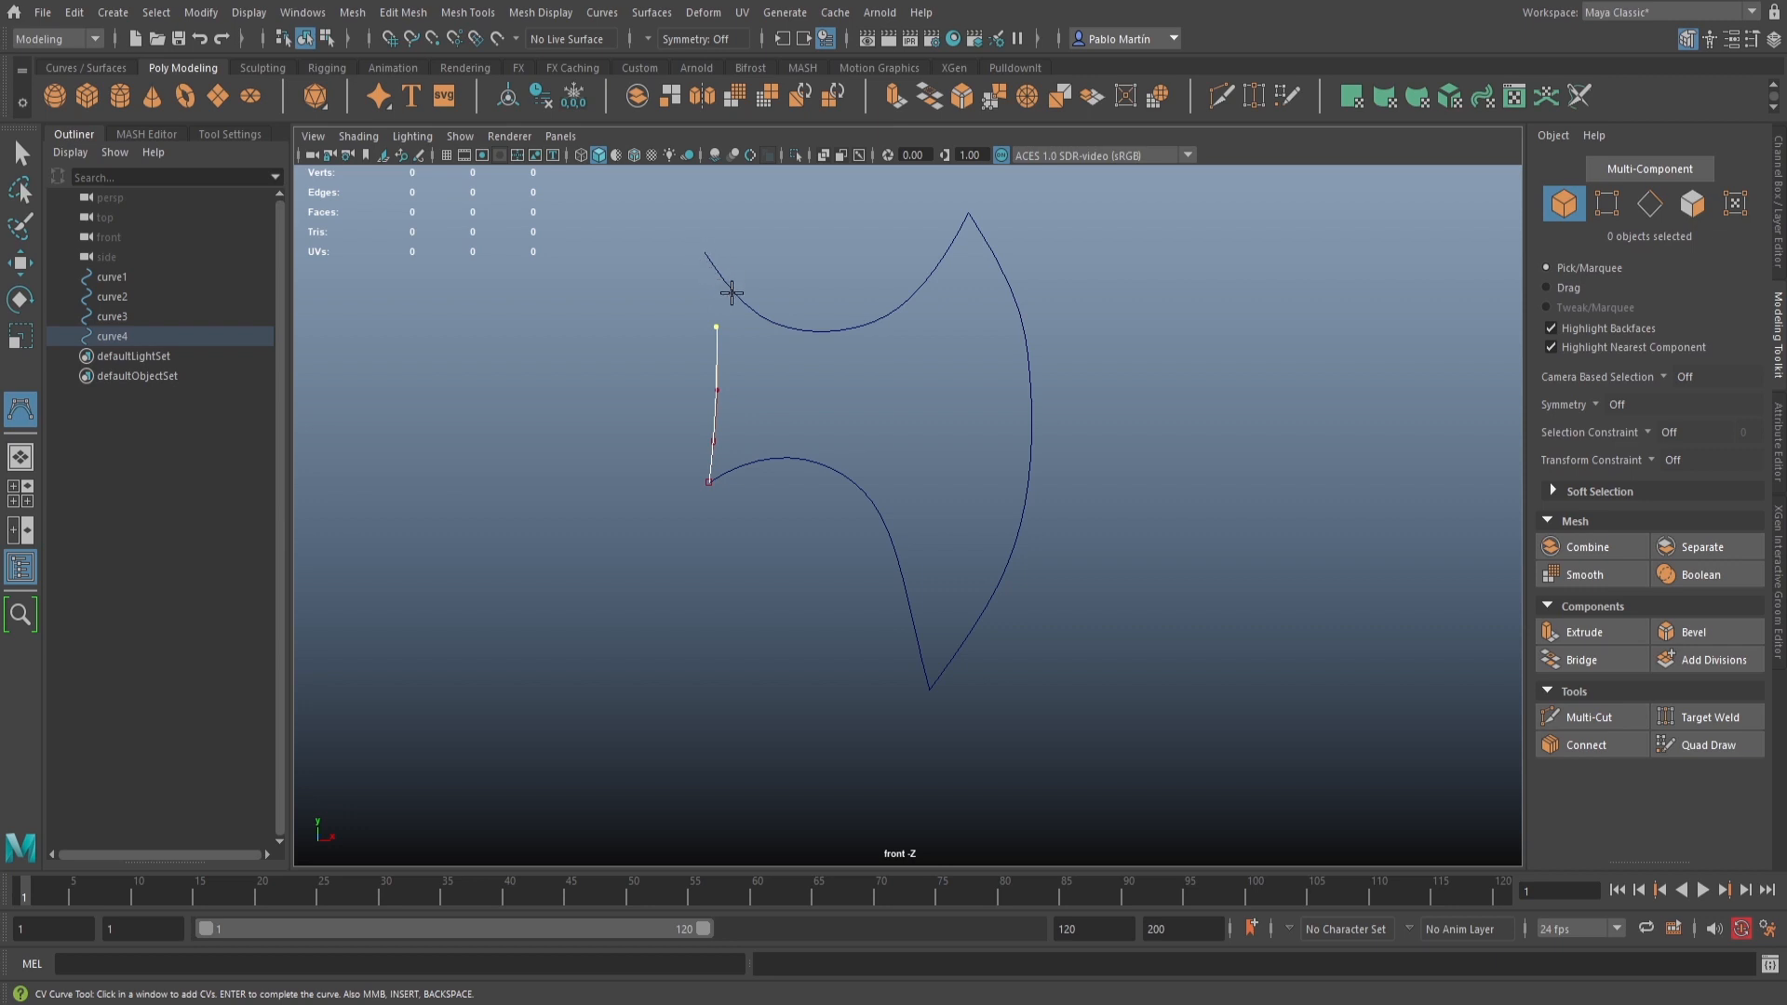
{"action": "key", "text": "c"}
{"action": "left_click_drag", "start_coordinate": [734, 291], "coordinate": [660, 211]}
{"action": "scroll", "coordinate": [834, 331], "scroll_direction": "up", "scroll_amount": 2}
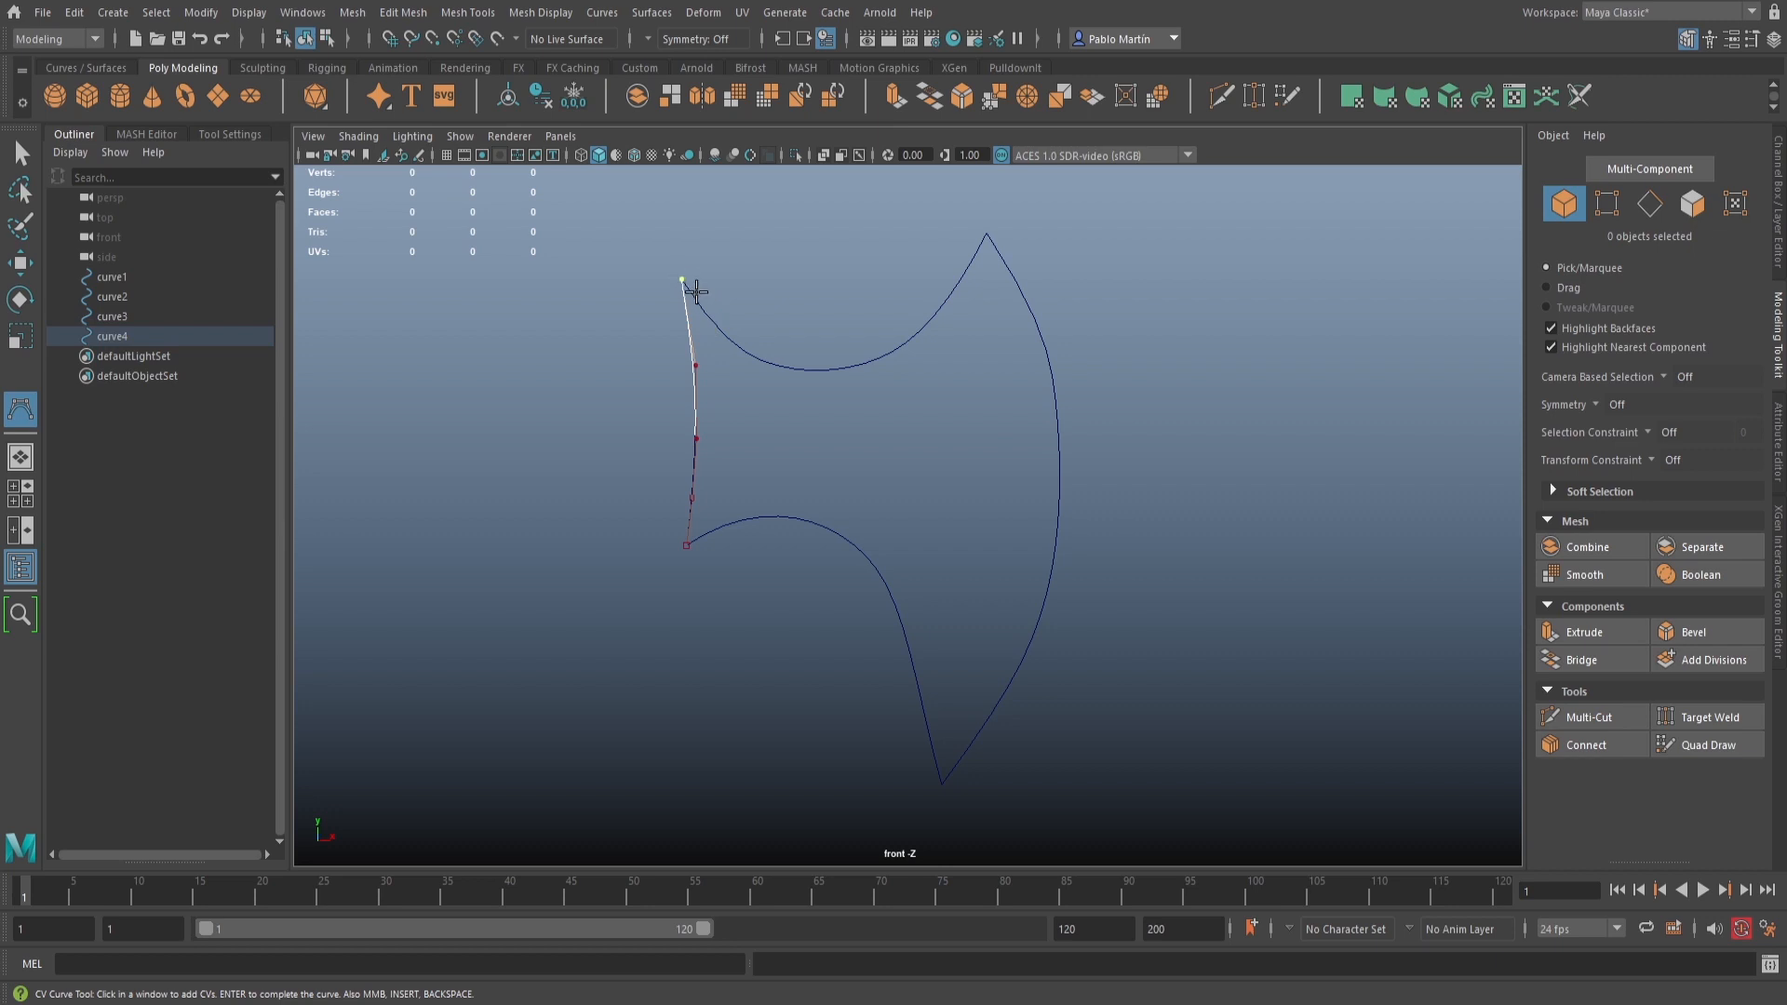
{"action": "key", "text": "q"}
{"action": "middle_click_drag", "start_coordinate": [1024, 506], "coordinate": [1026, 512], "text": "alt"}
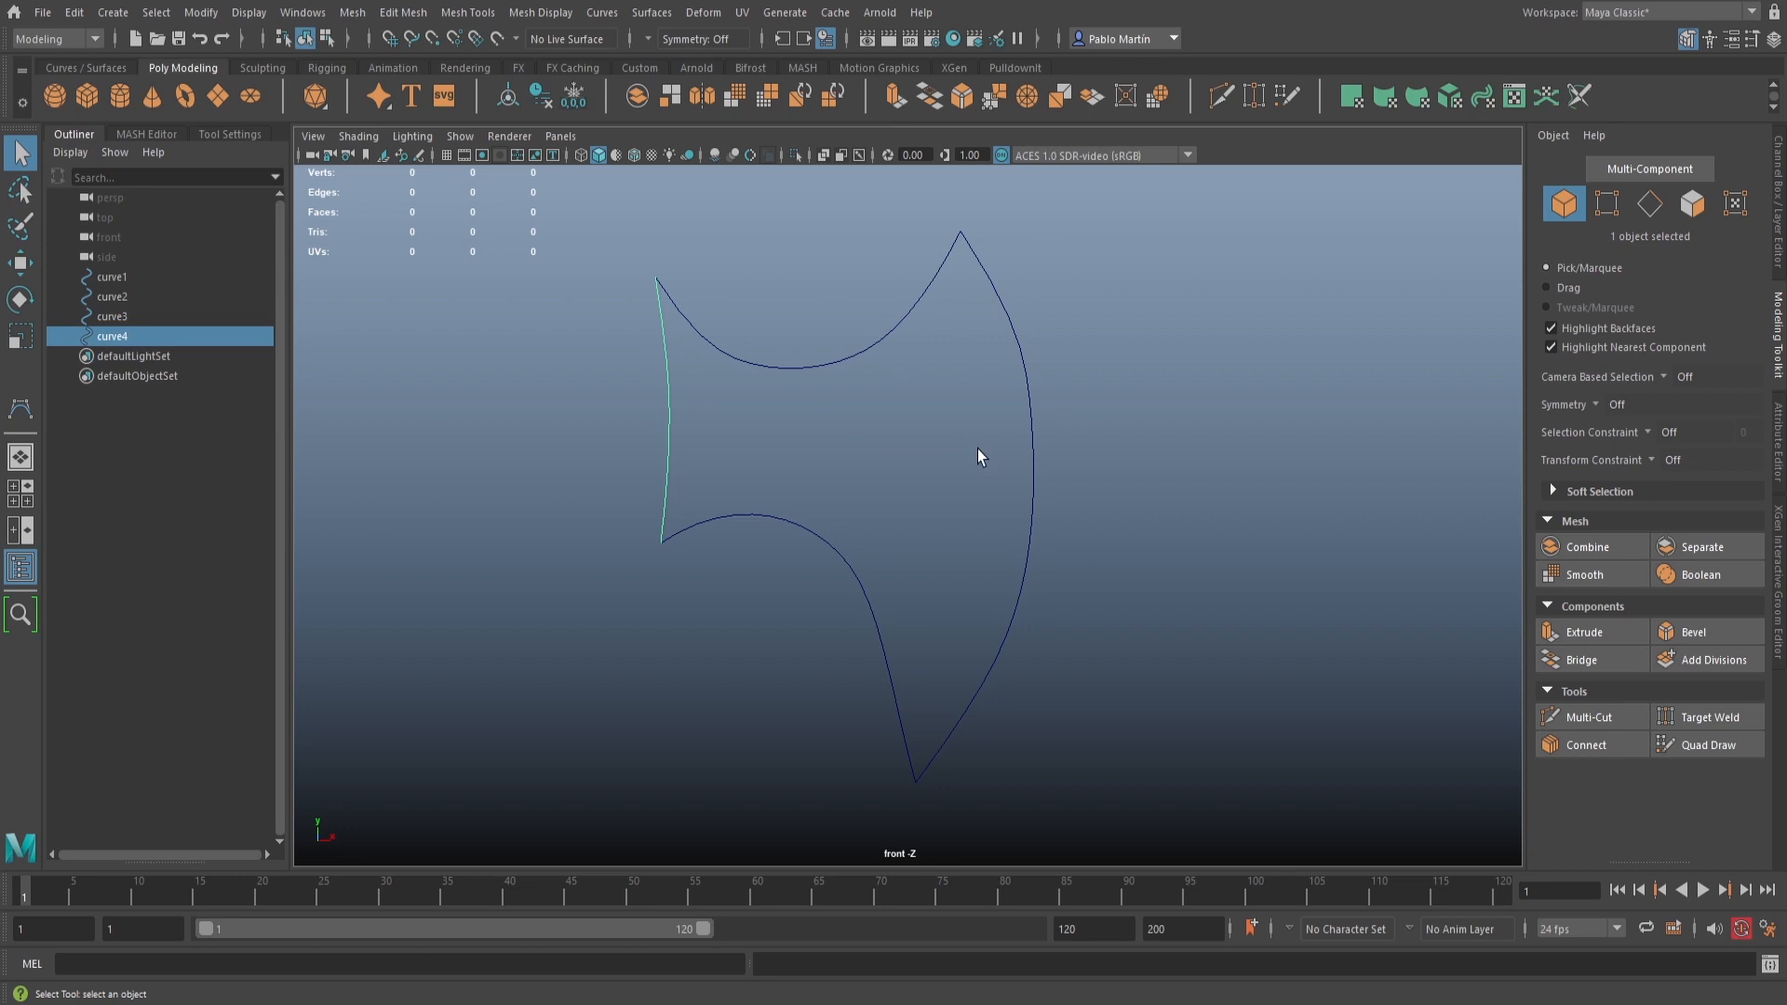
Cycle the viewport background colours back to the blue gradient
{"action": "key", "text": "alt+b"}
{"action": "key", "text": "alt+b"}
{"action": "key", "text": "alt+b"}
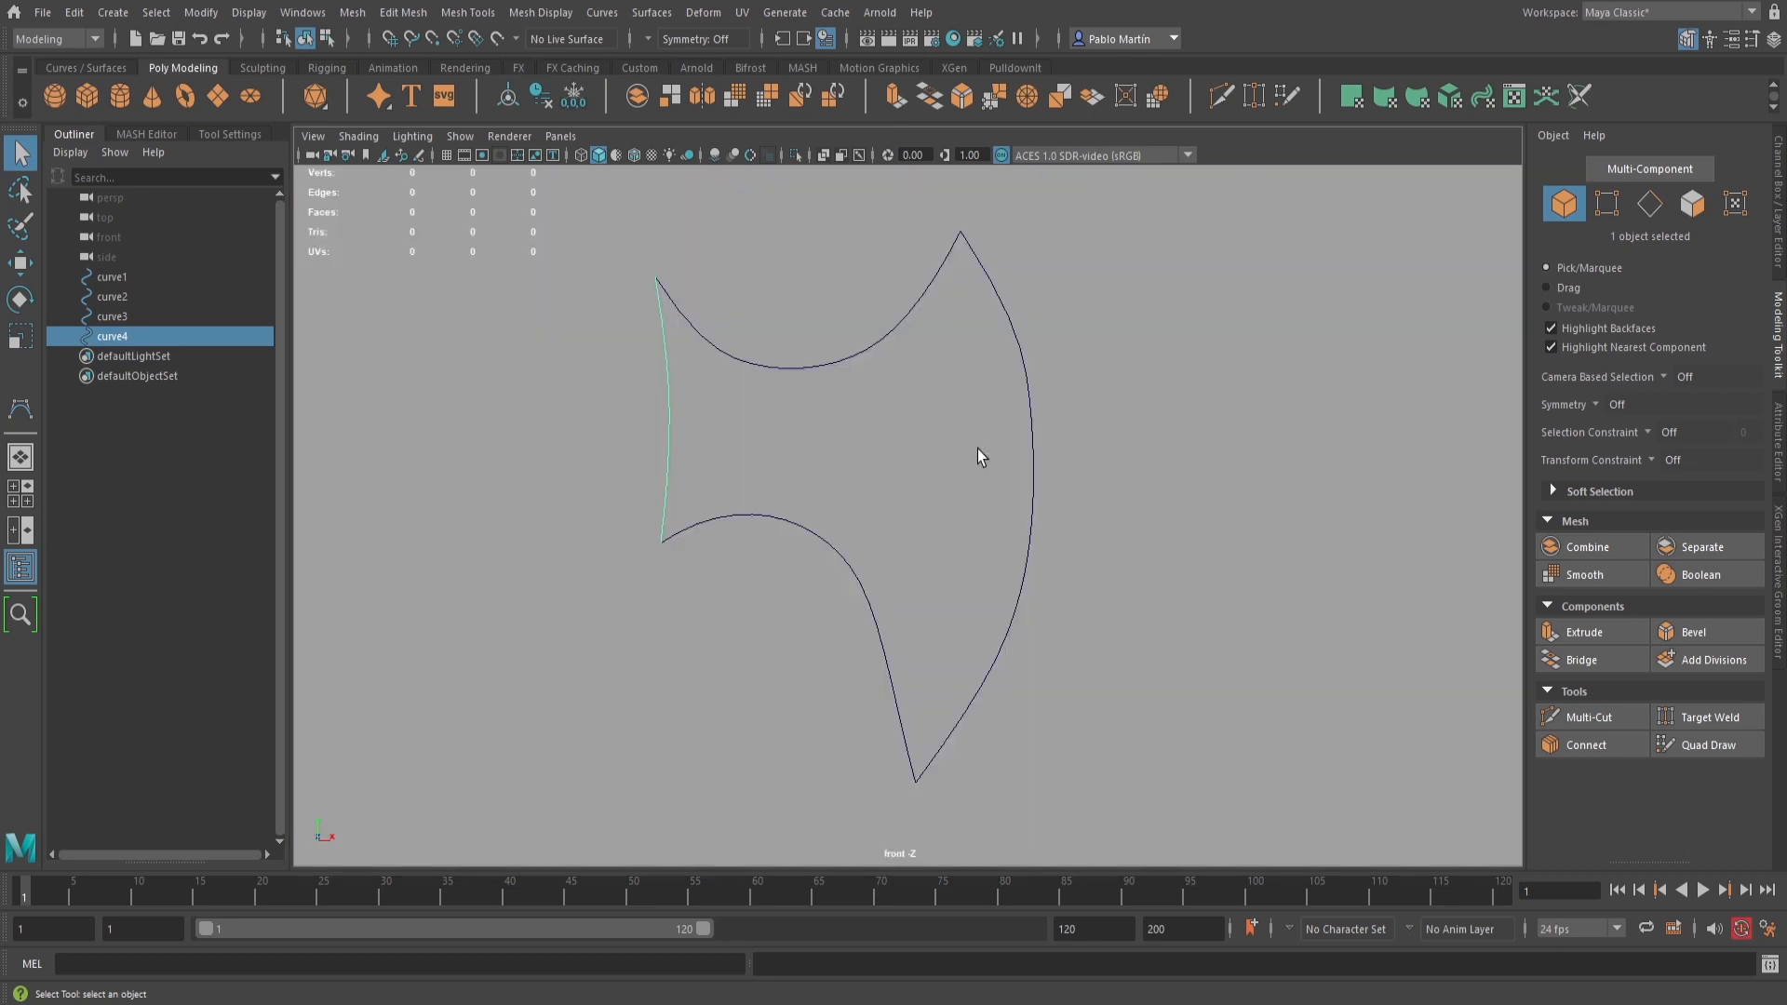
{"action": "key", "text": "alt+b"}
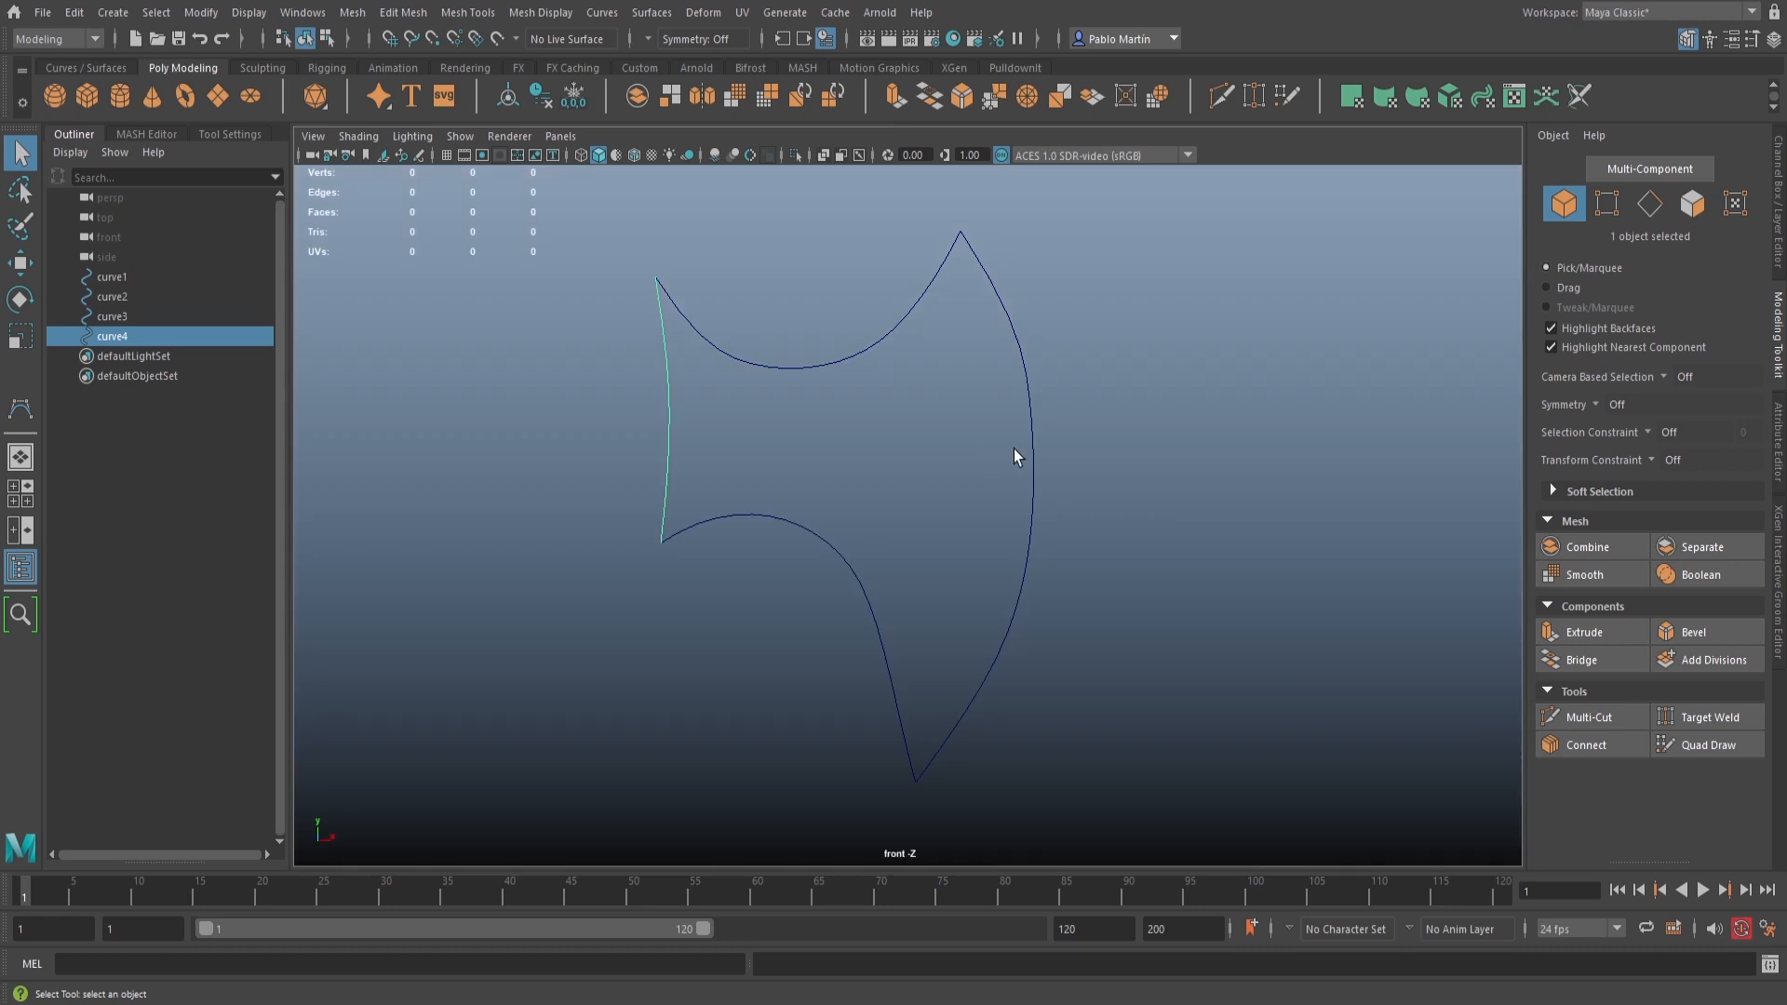
Reshape the long outer curve into a fuller, smoother arc by moving its control vertices outward, then return to object selection
{"action": "left_click", "coordinate": [1014, 449]}
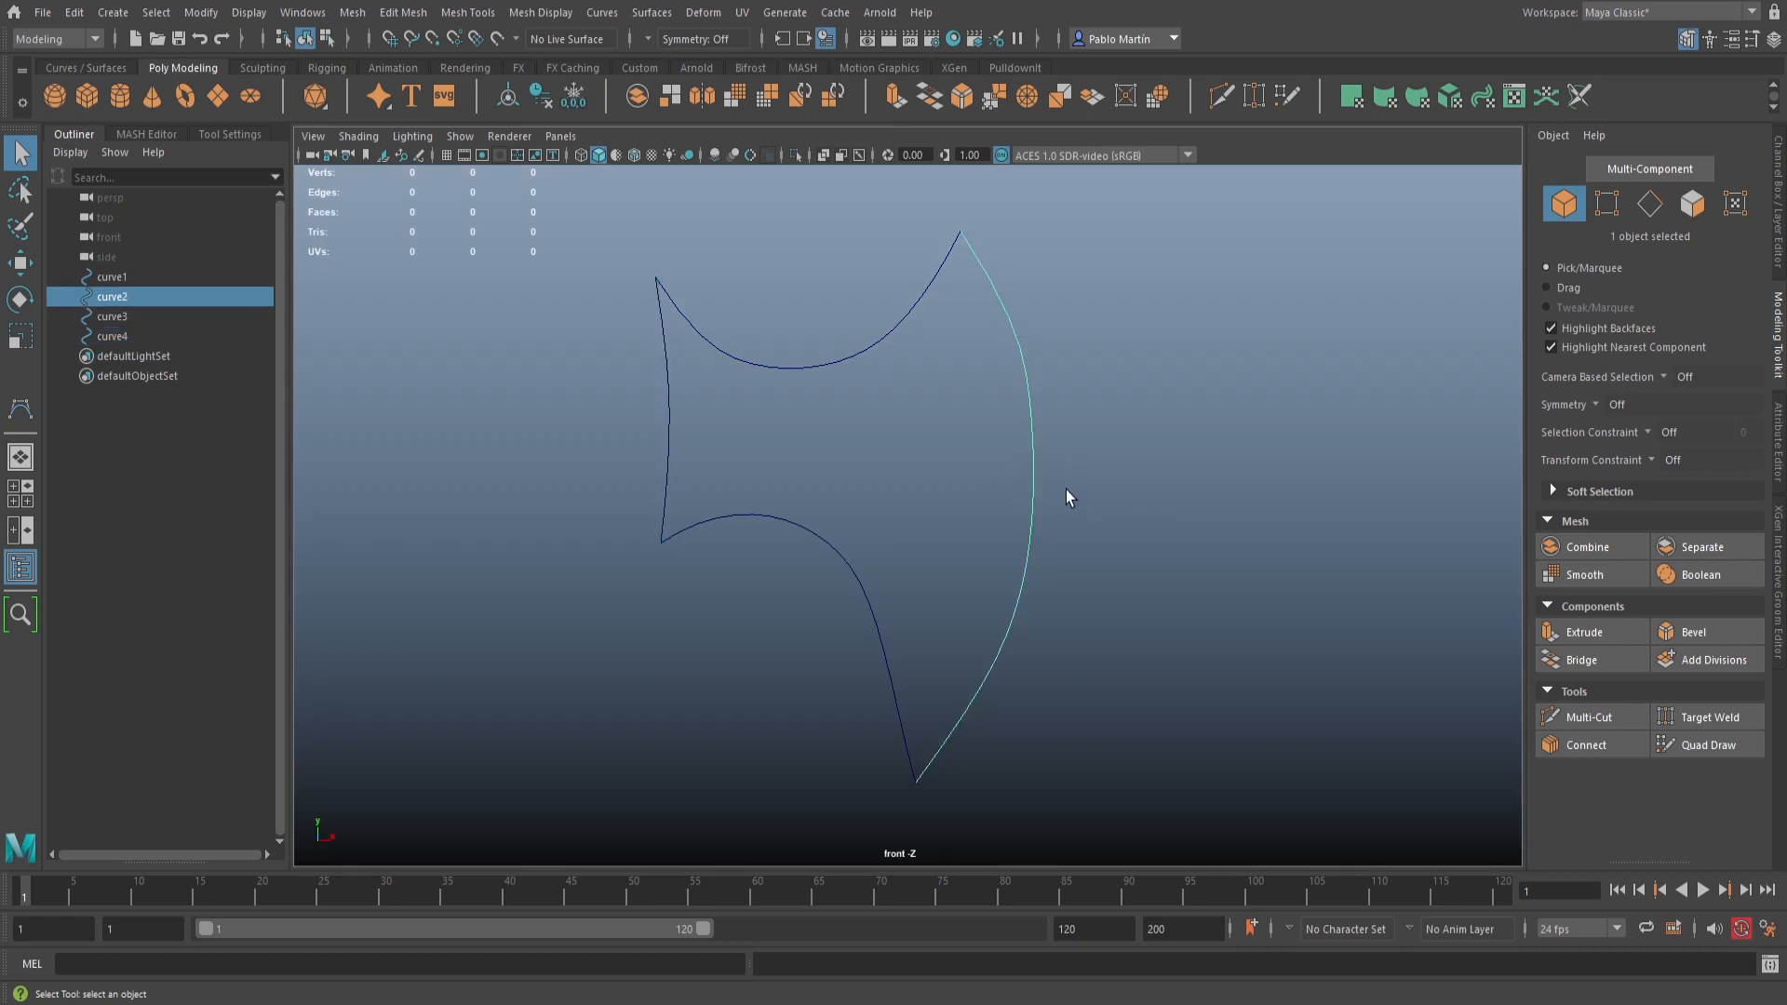
{"action": "key", "text": "F8"}
{"action": "left_click", "coordinate": [1037, 399]}
{"action": "key", "text": "w"}
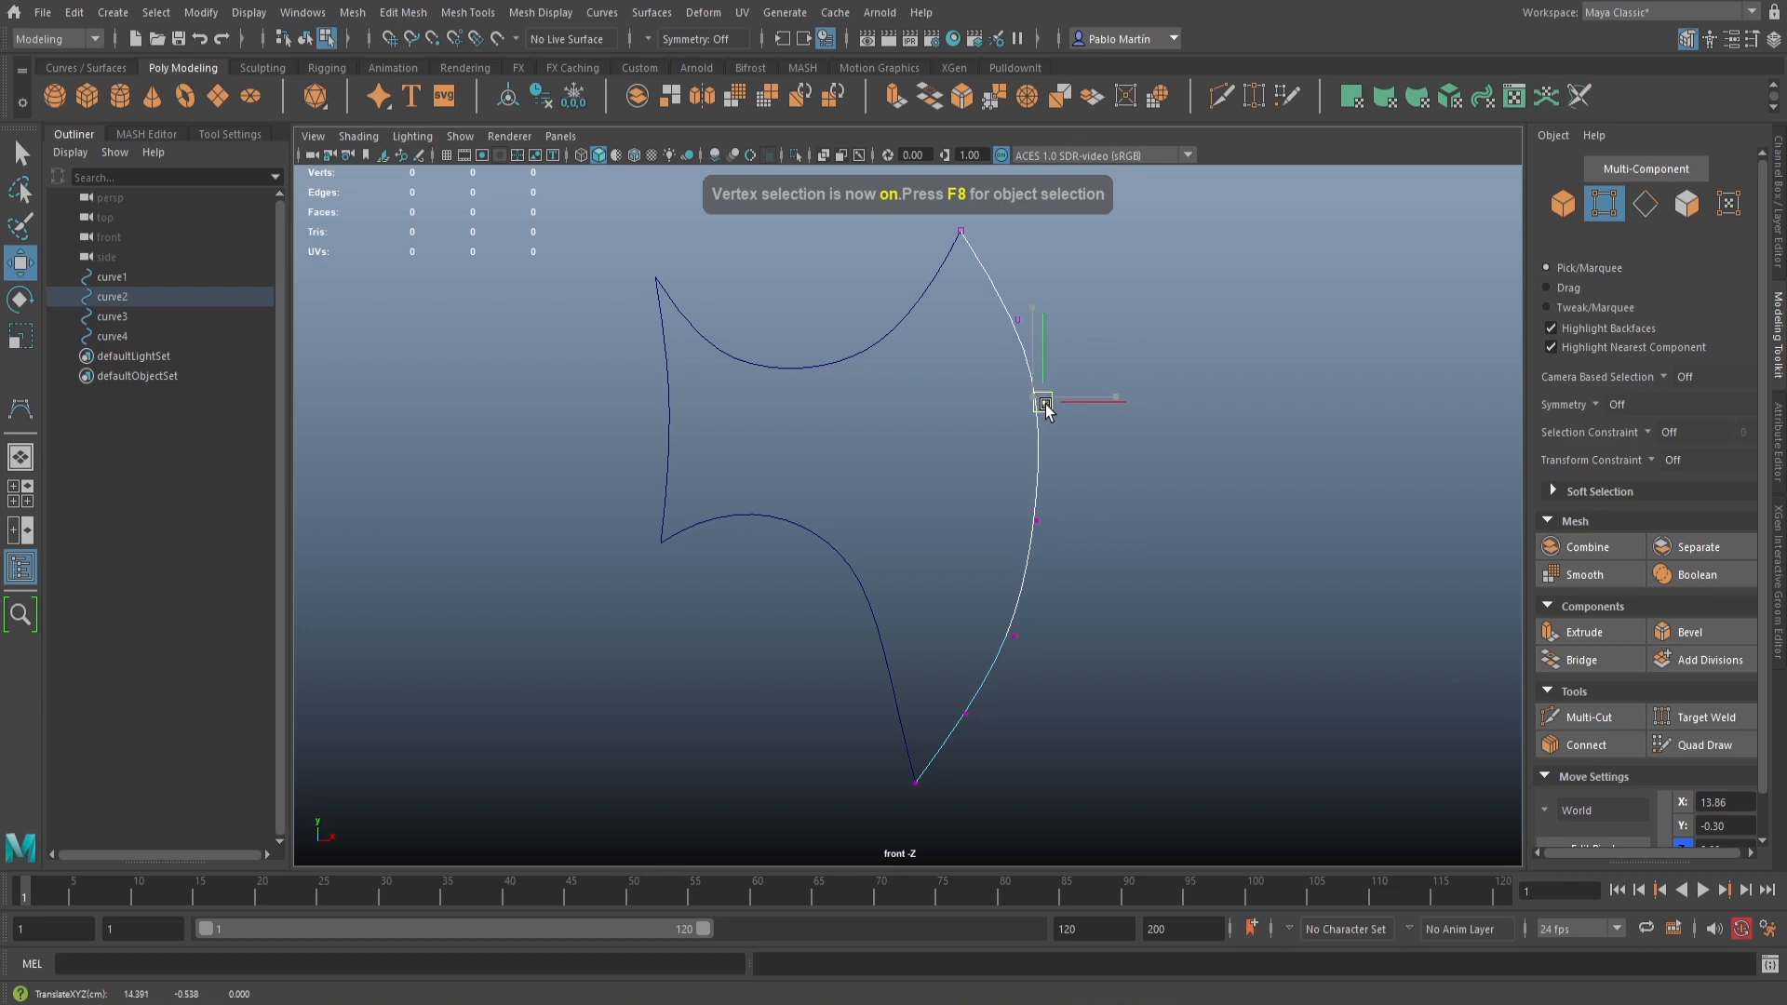
{"action": "left_click_drag", "start_coordinate": [1036, 399], "coordinate": [1054, 518]}
{"action": "left_click_drag", "start_coordinate": [993, 602], "coordinate": [1060, 683]}
{"action": "left_click_drag", "start_coordinate": [1015, 637], "coordinate": [975, 728]}
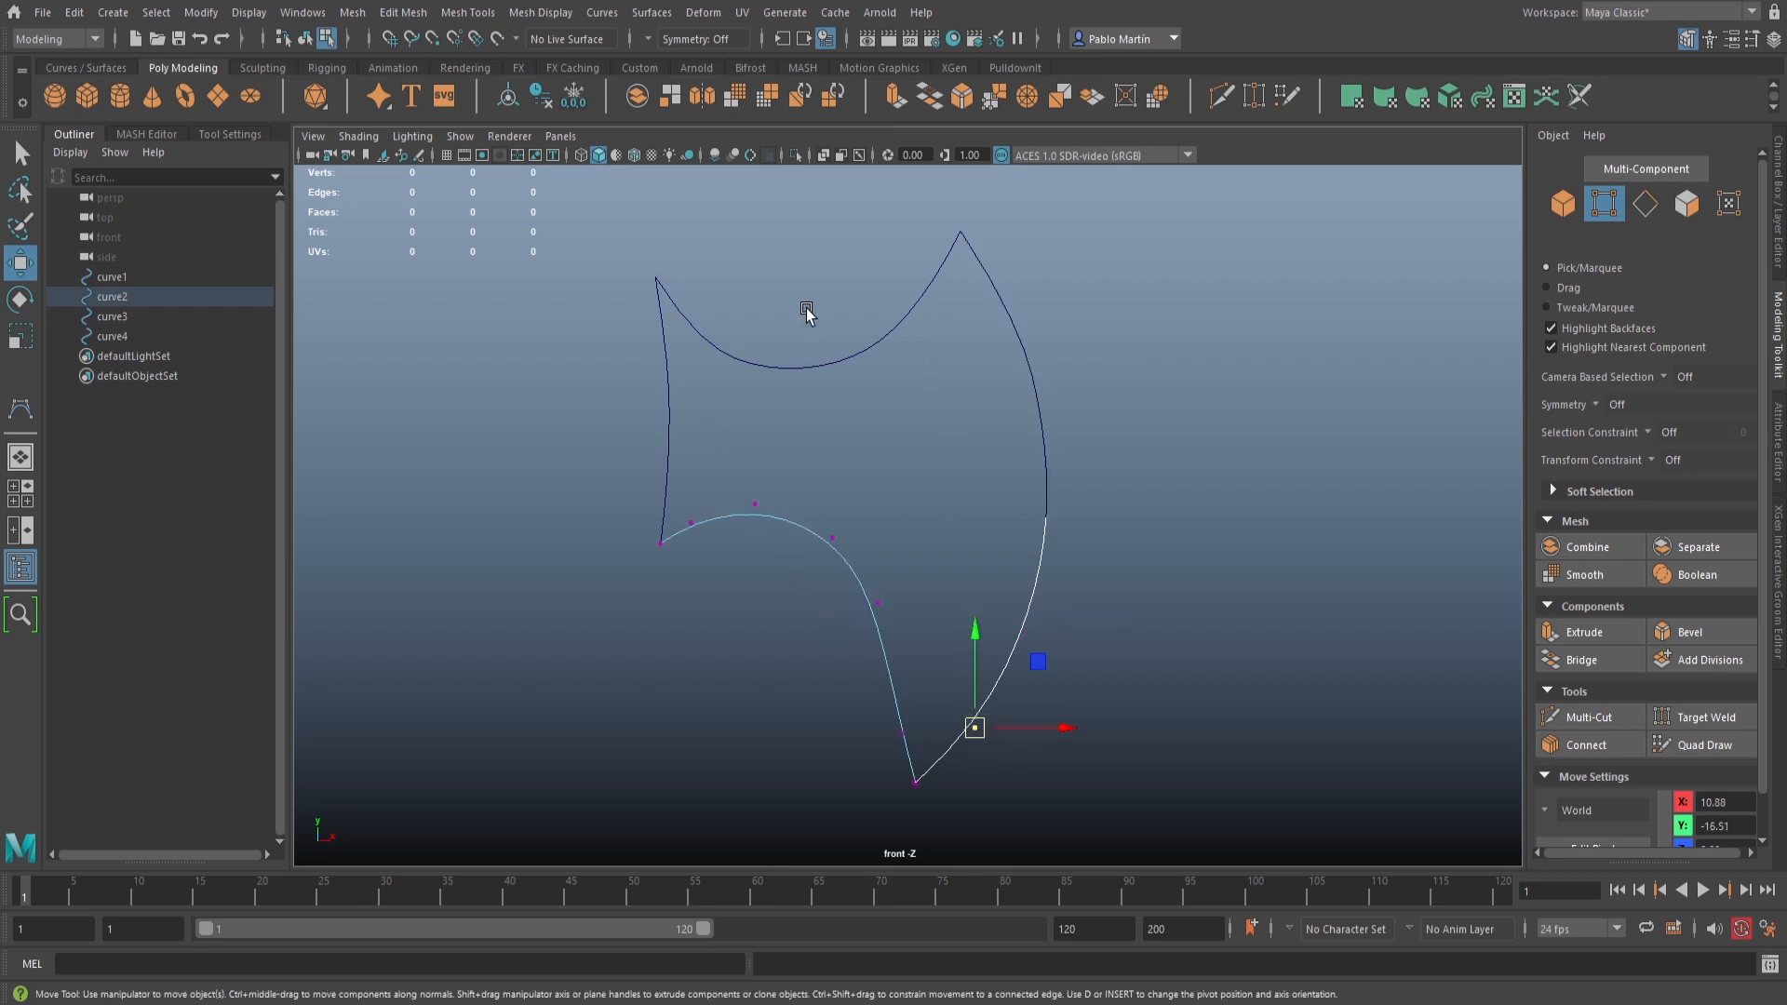
{"action": "key", "text": "q"}
{"action": "left_click", "coordinate": [963, 504]}
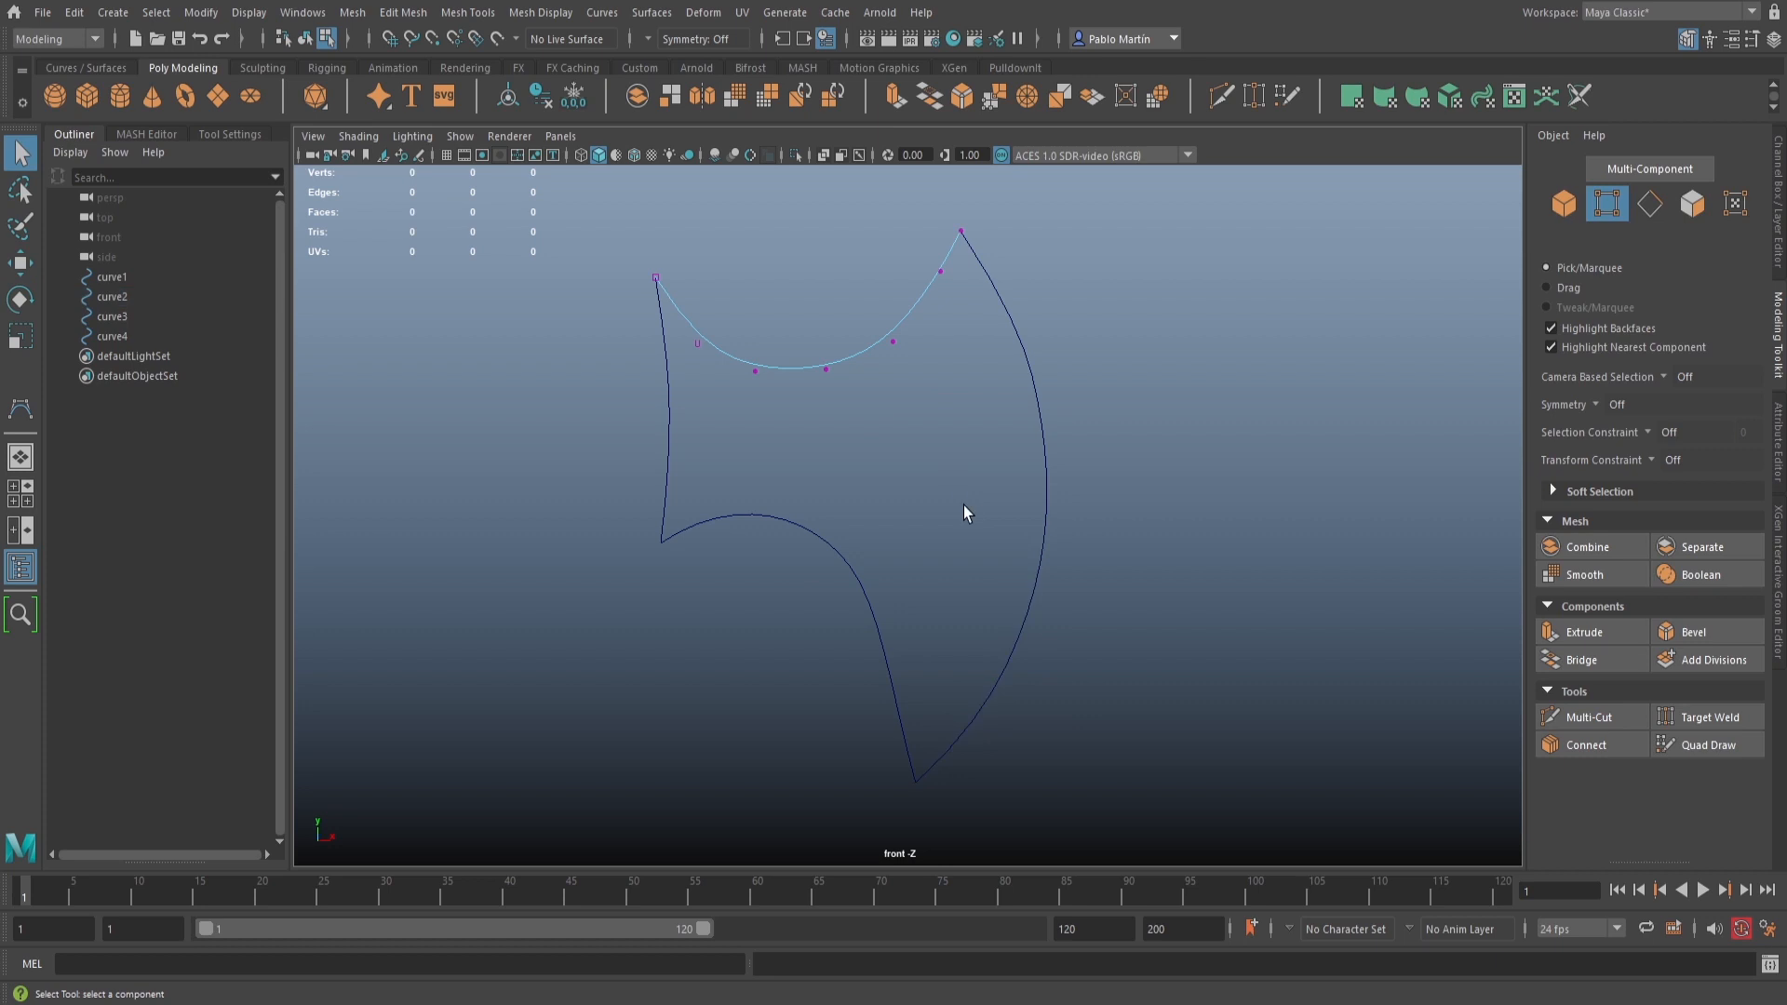
{"action": "key", "text": "F8"}
Select all four outline curves and reset the Boundary surface options to their defaults
{"action": "mouse_move", "coordinate": [947, 489]}
{"action": "right_mouse_down", "text": "alt"}
{"action": "mouse_move", "coordinate": [929, 487]}
{"action": "mouse_move", "coordinate": [974, 495]}
{"action": "right_mouse_up", "text": "alt"}
{"action": "middle_click_drag", "start_coordinate": [974, 495], "coordinate": [957, 470], "text": "alt"}
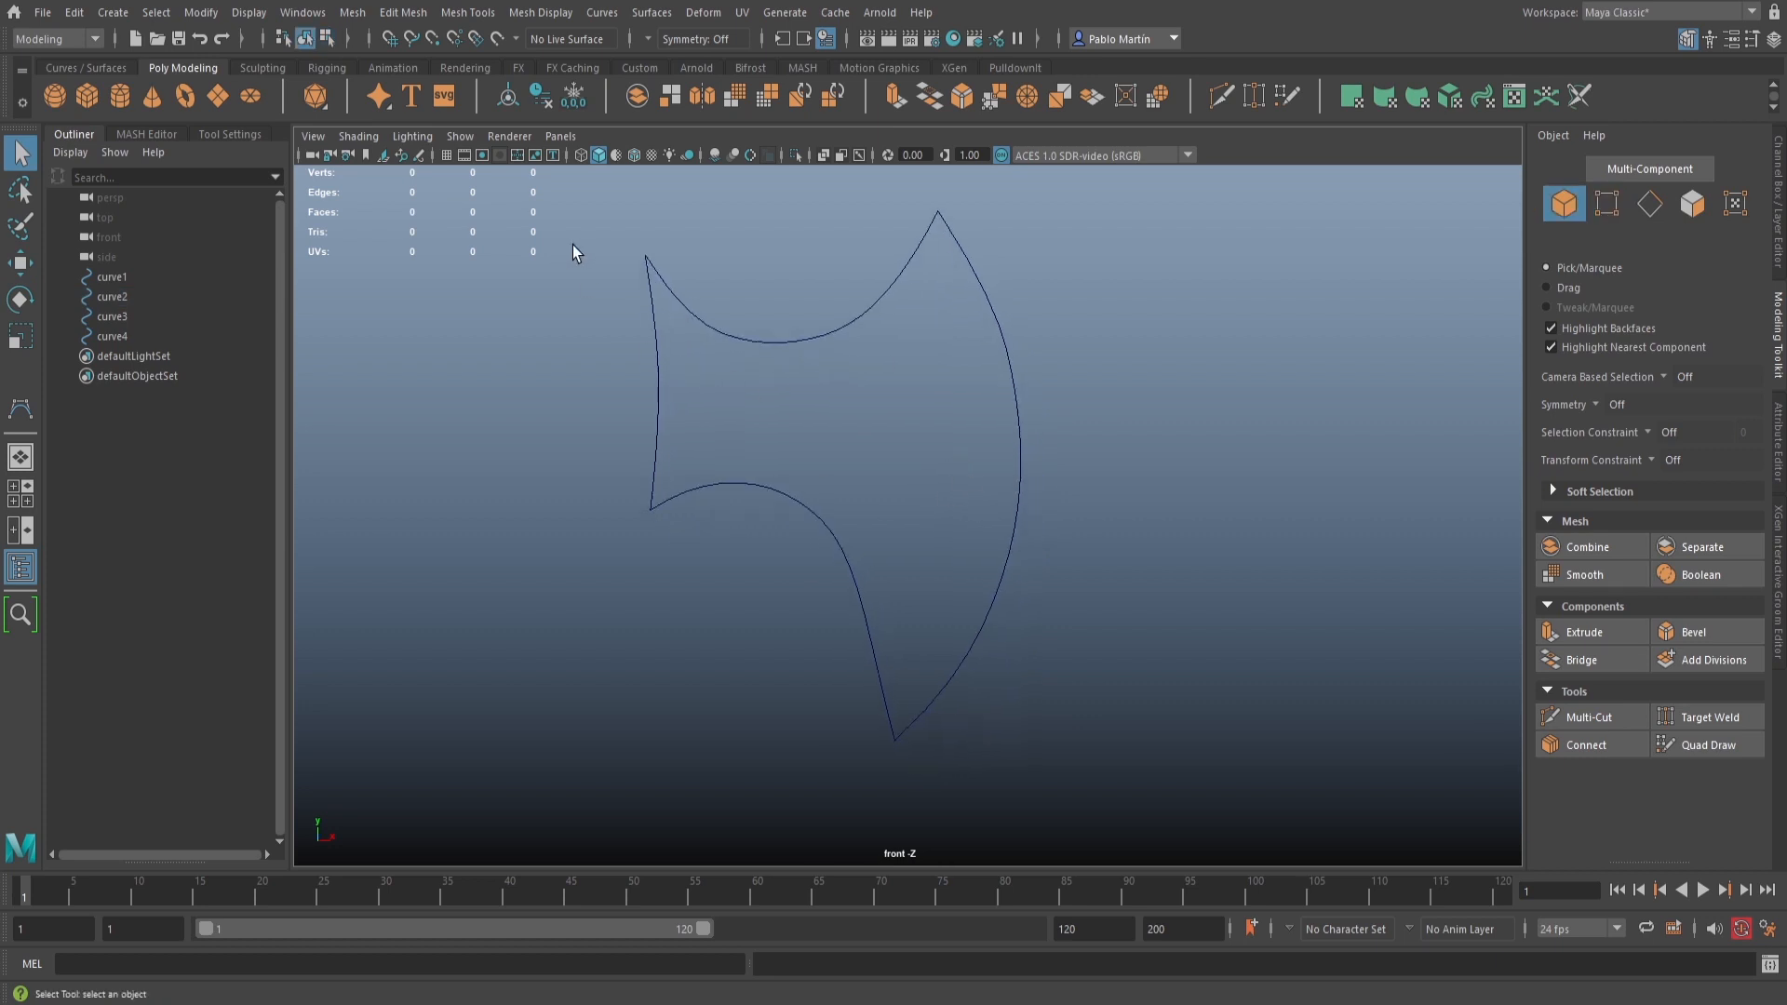
{"action": "left_click_drag", "start_coordinate": [629, 240], "coordinate": [1188, 718]}
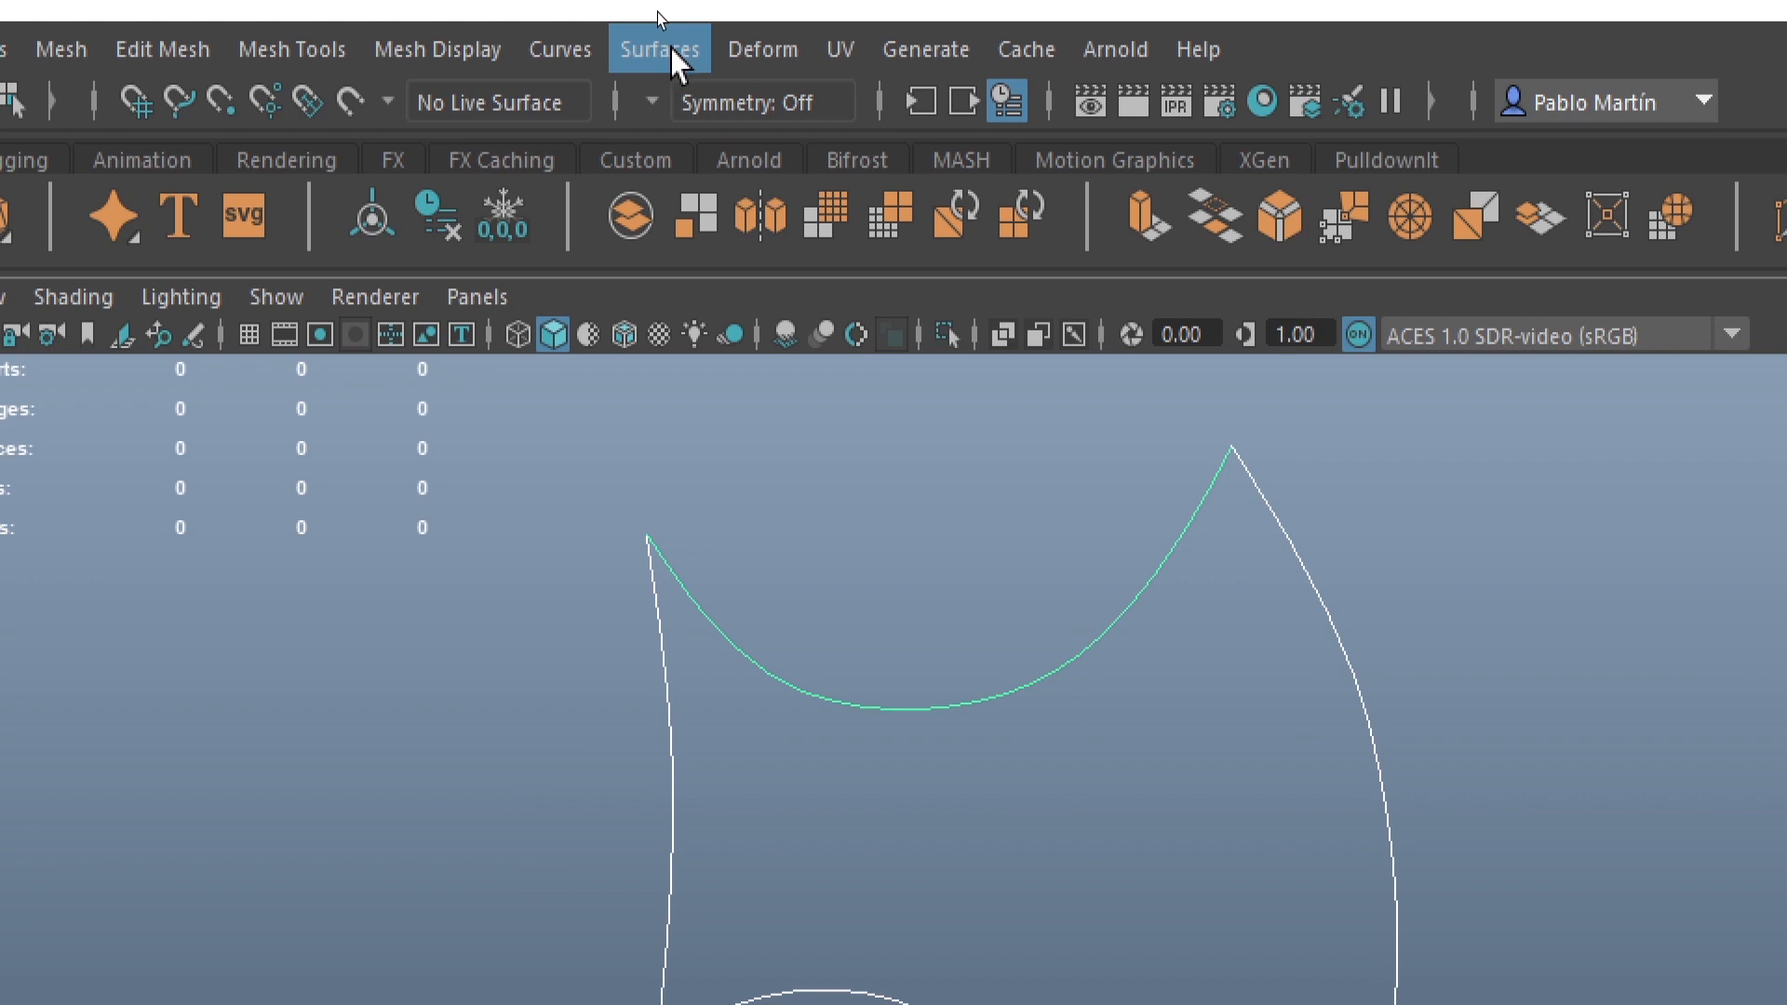
{"action": "left_click", "coordinate": [667, 51]}
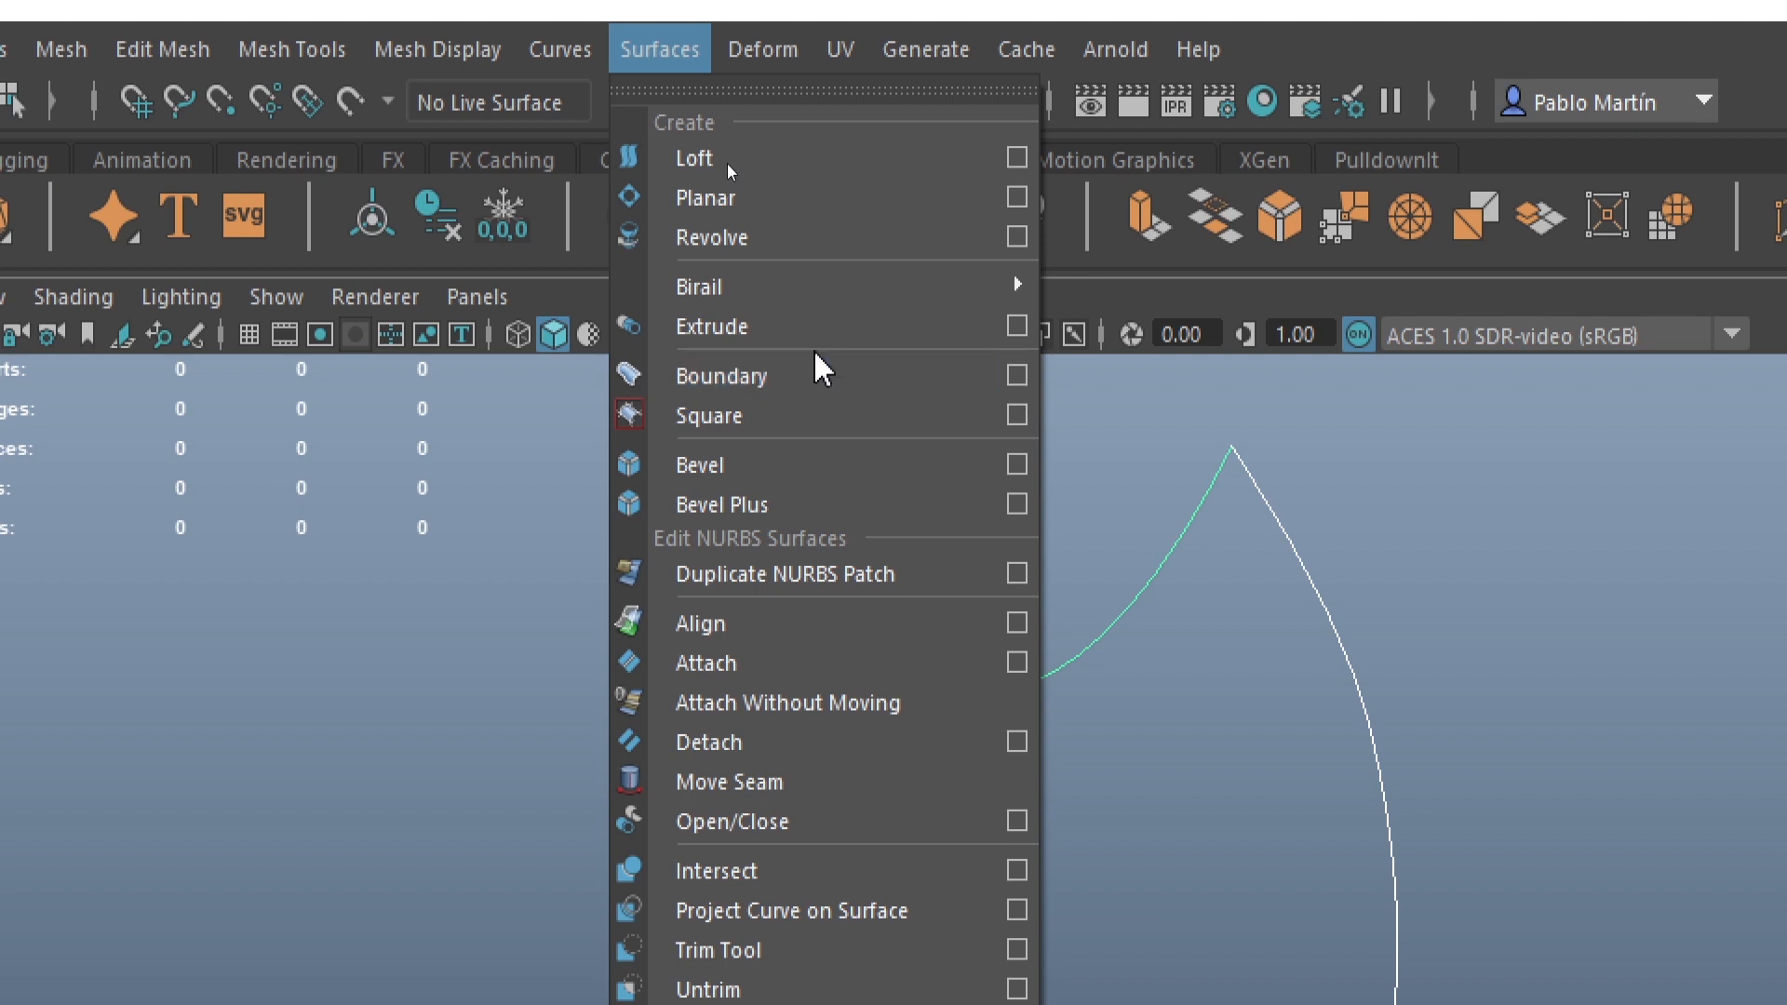
{"action": "left_click", "coordinate": [1018, 376]}
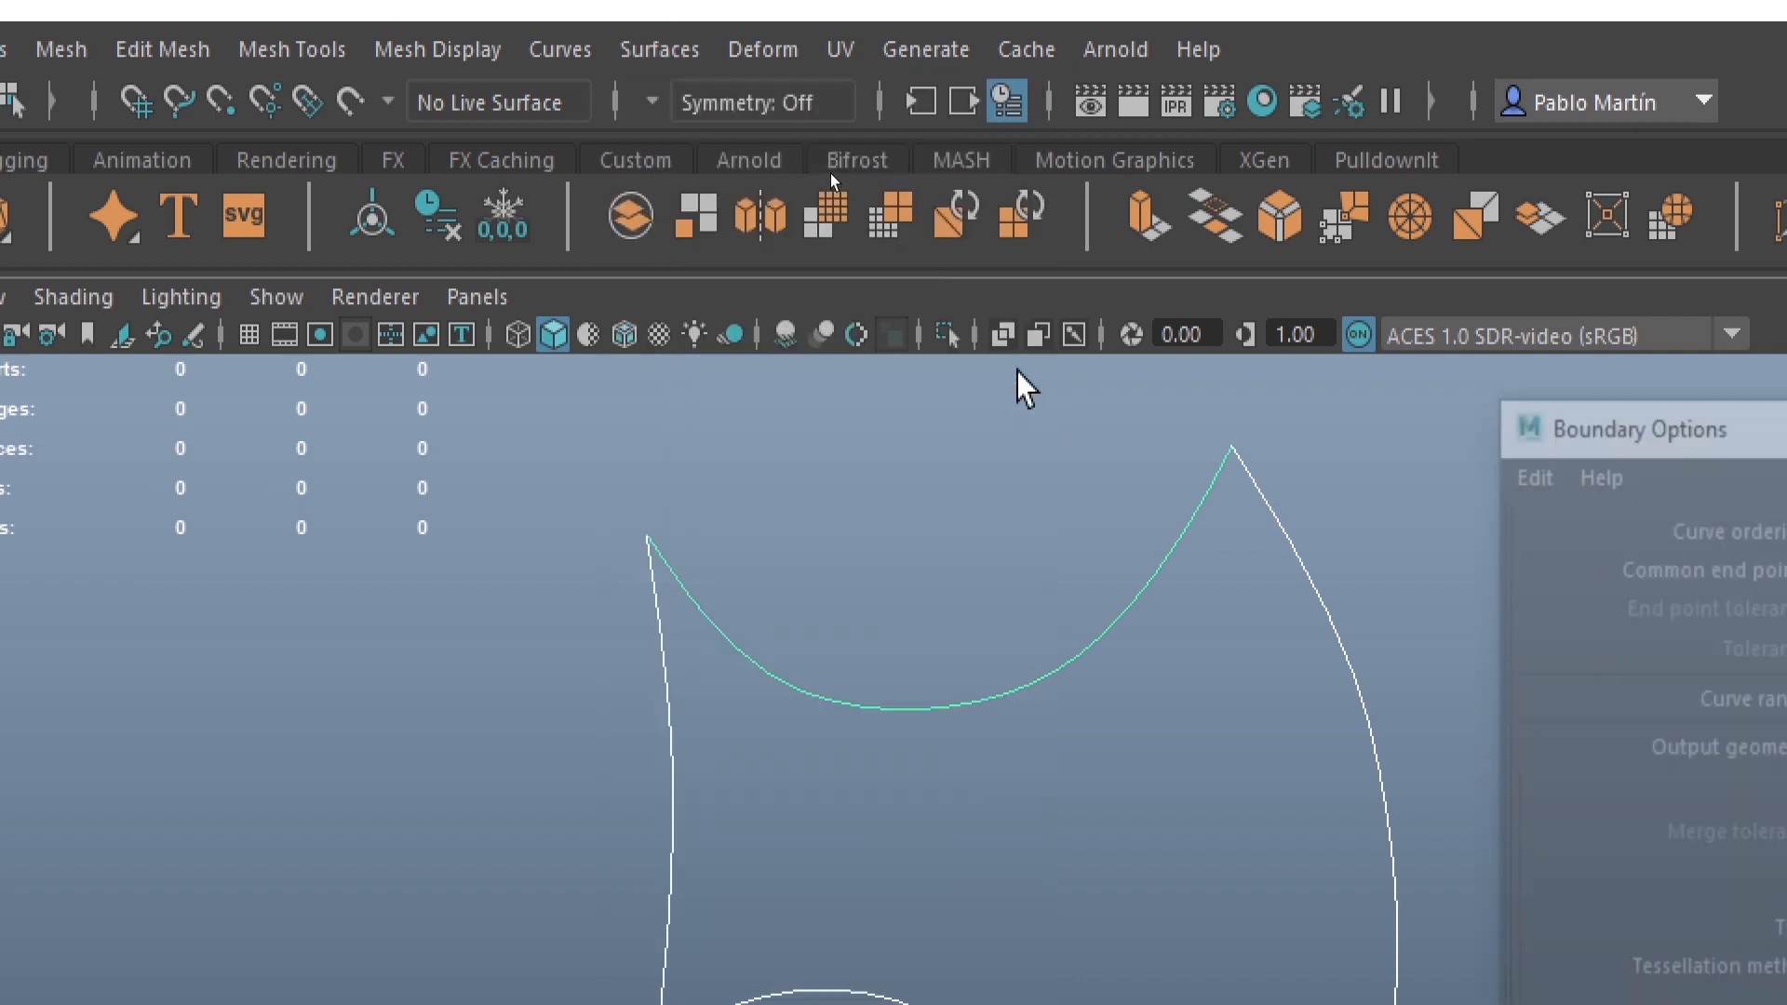
{"action": "left_click_drag", "start_coordinate": [1604, 424], "coordinate": [469, 128]}
{"action": "left_click", "coordinate": [372, 164]}
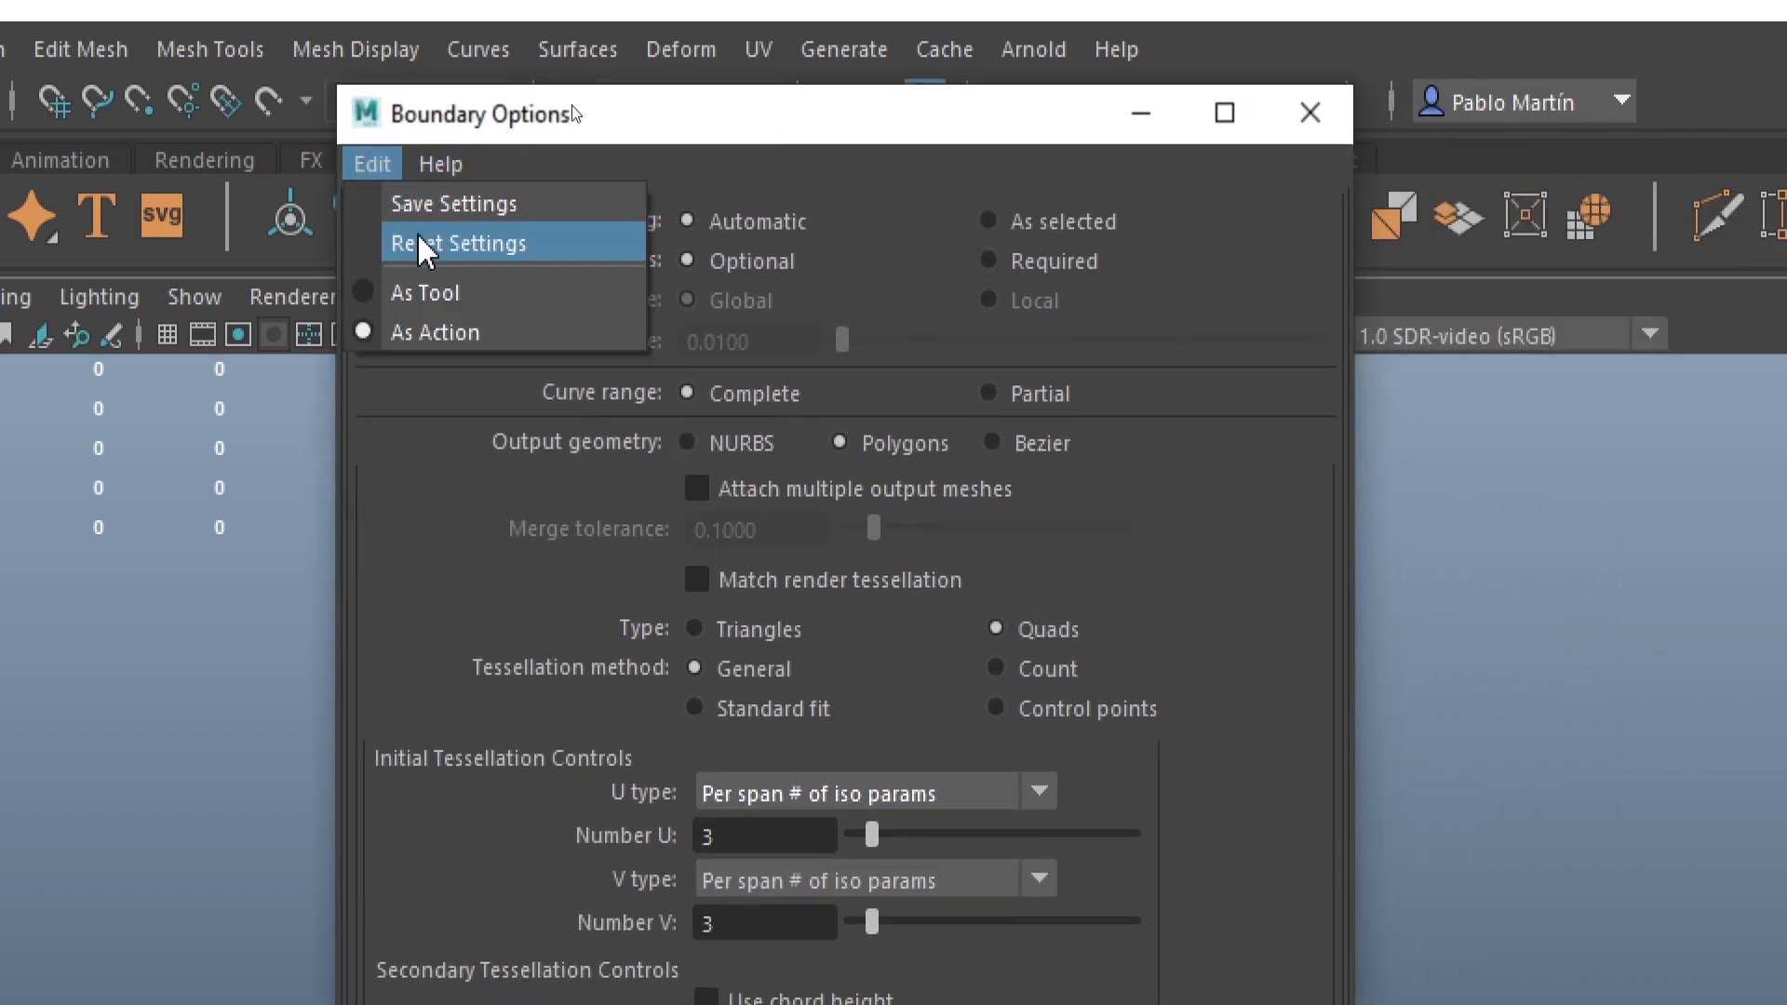
{"action": "left_click", "coordinate": [415, 243]}
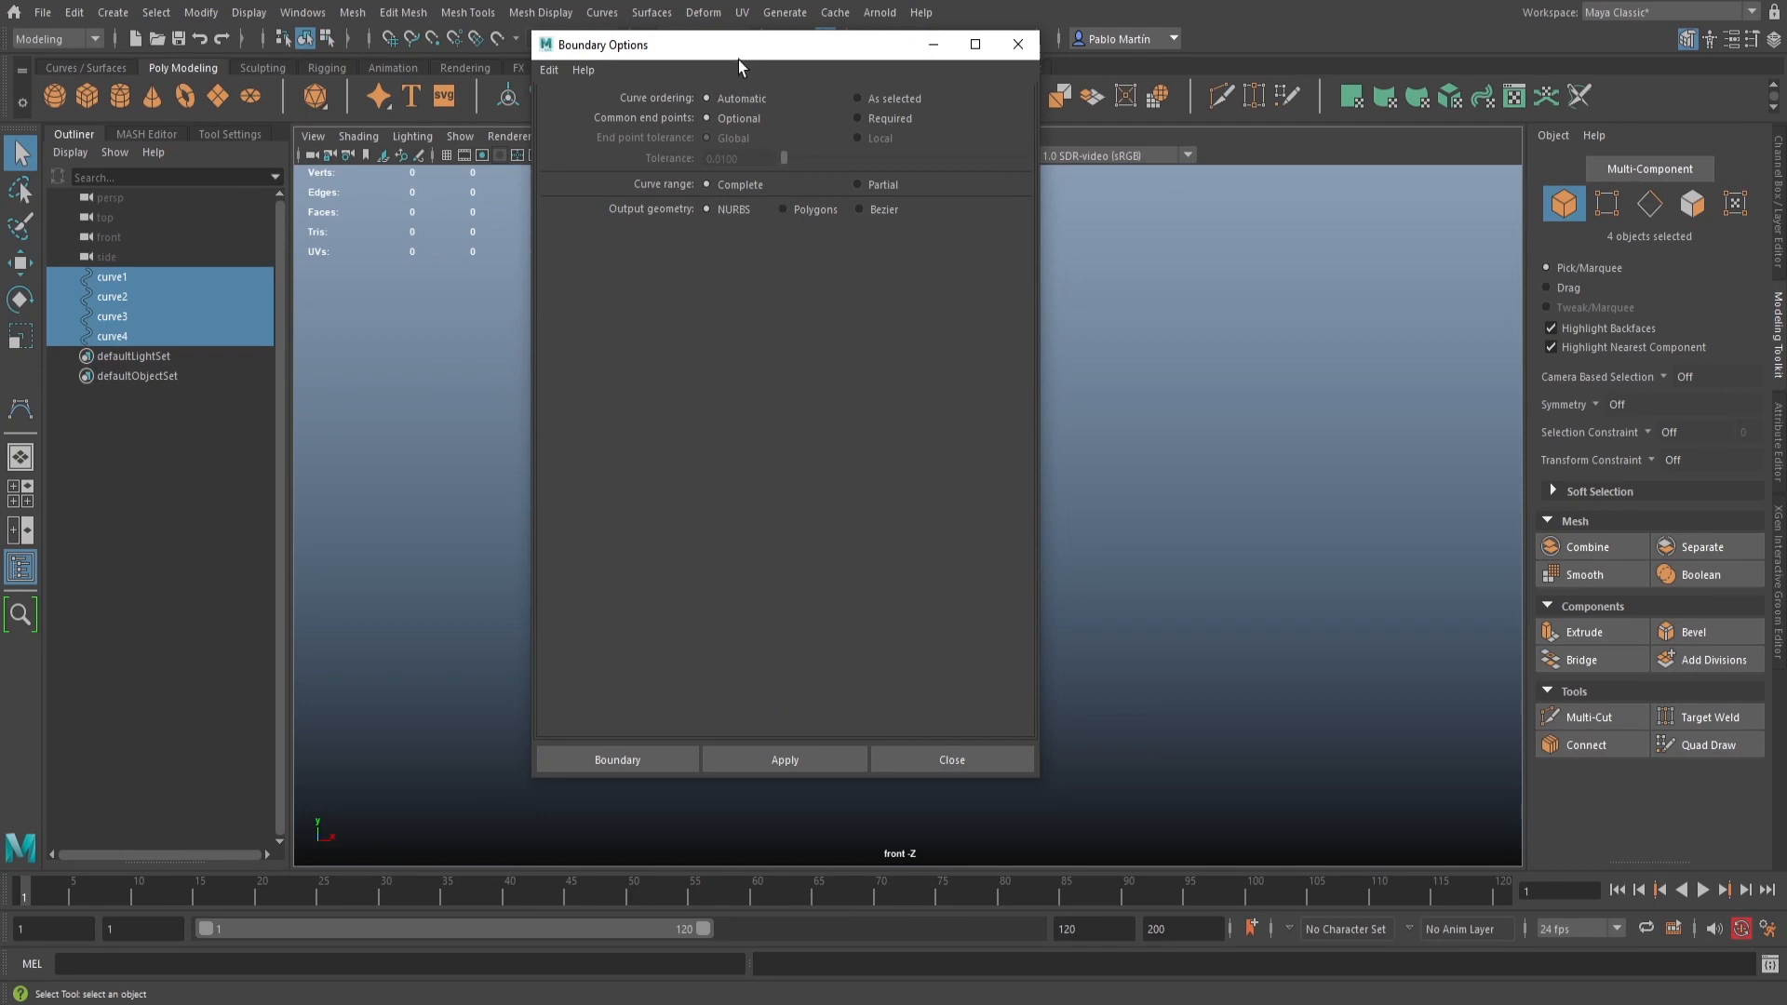
Set the Boundary output geometry to Polygons, with type Quads and the General tessellation method
{"action": "left_click_drag", "start_coordinate": [745, 46], "coordinate": [759, 91]}
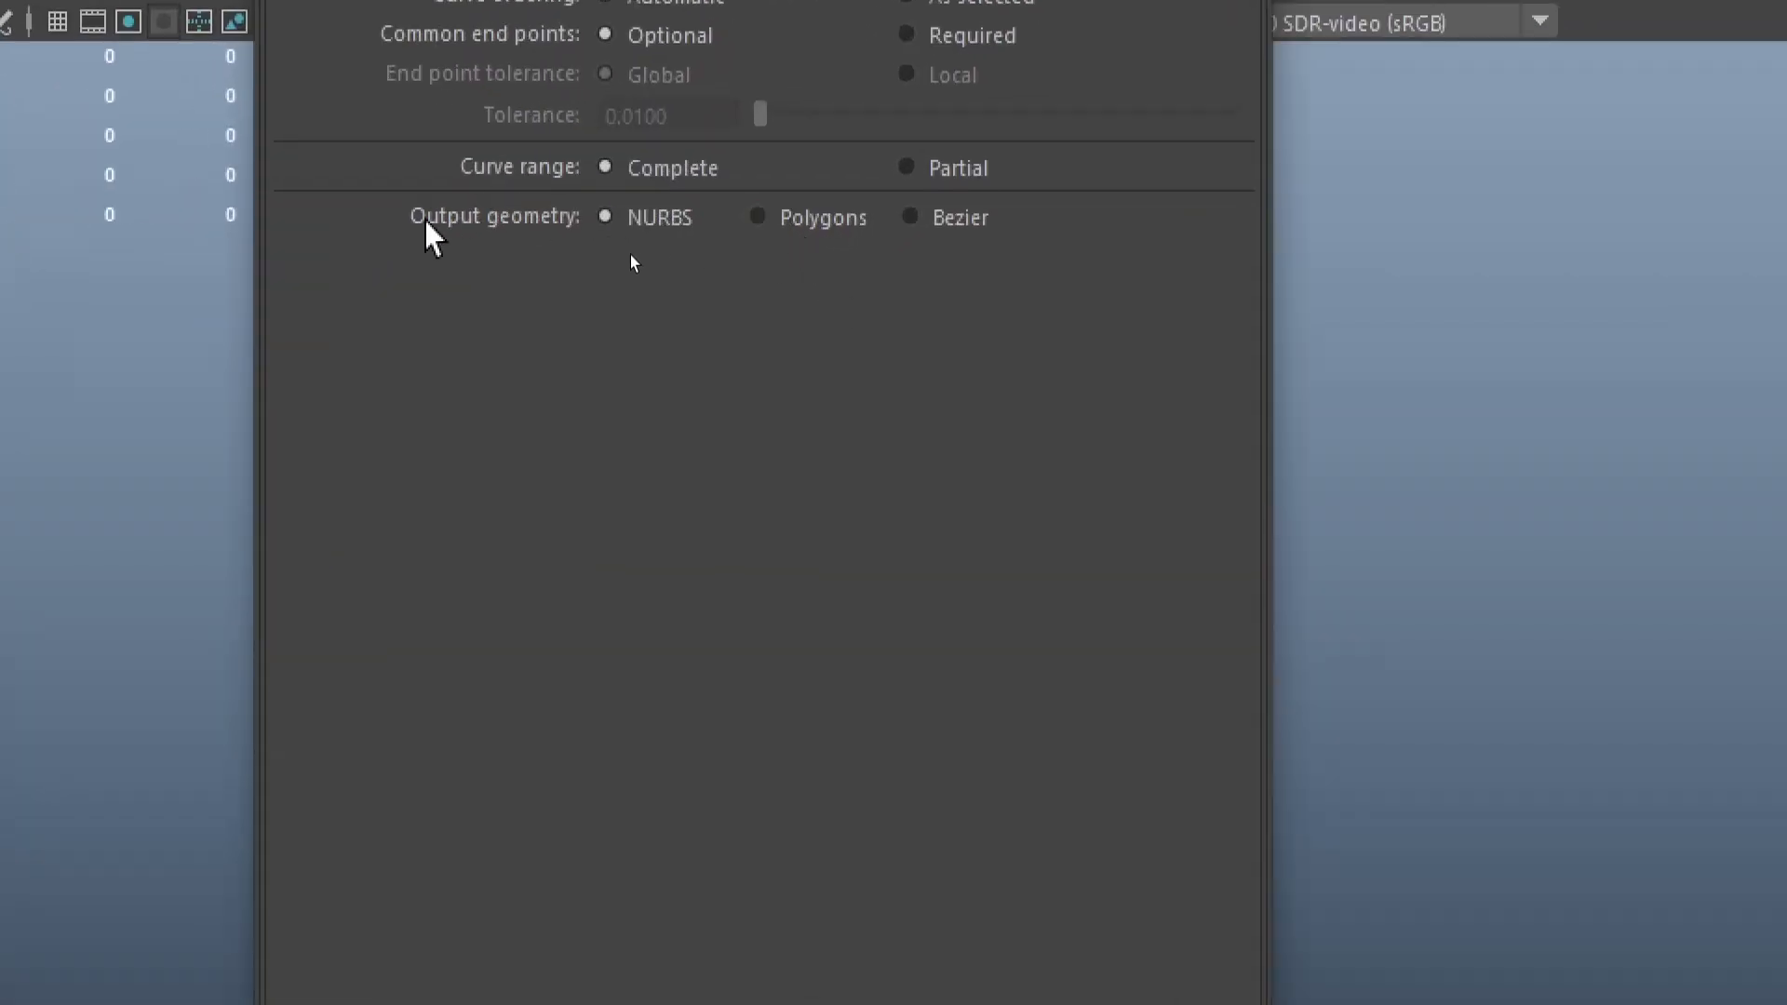
{"action": "left_click", "coordinate": [760, 218]}
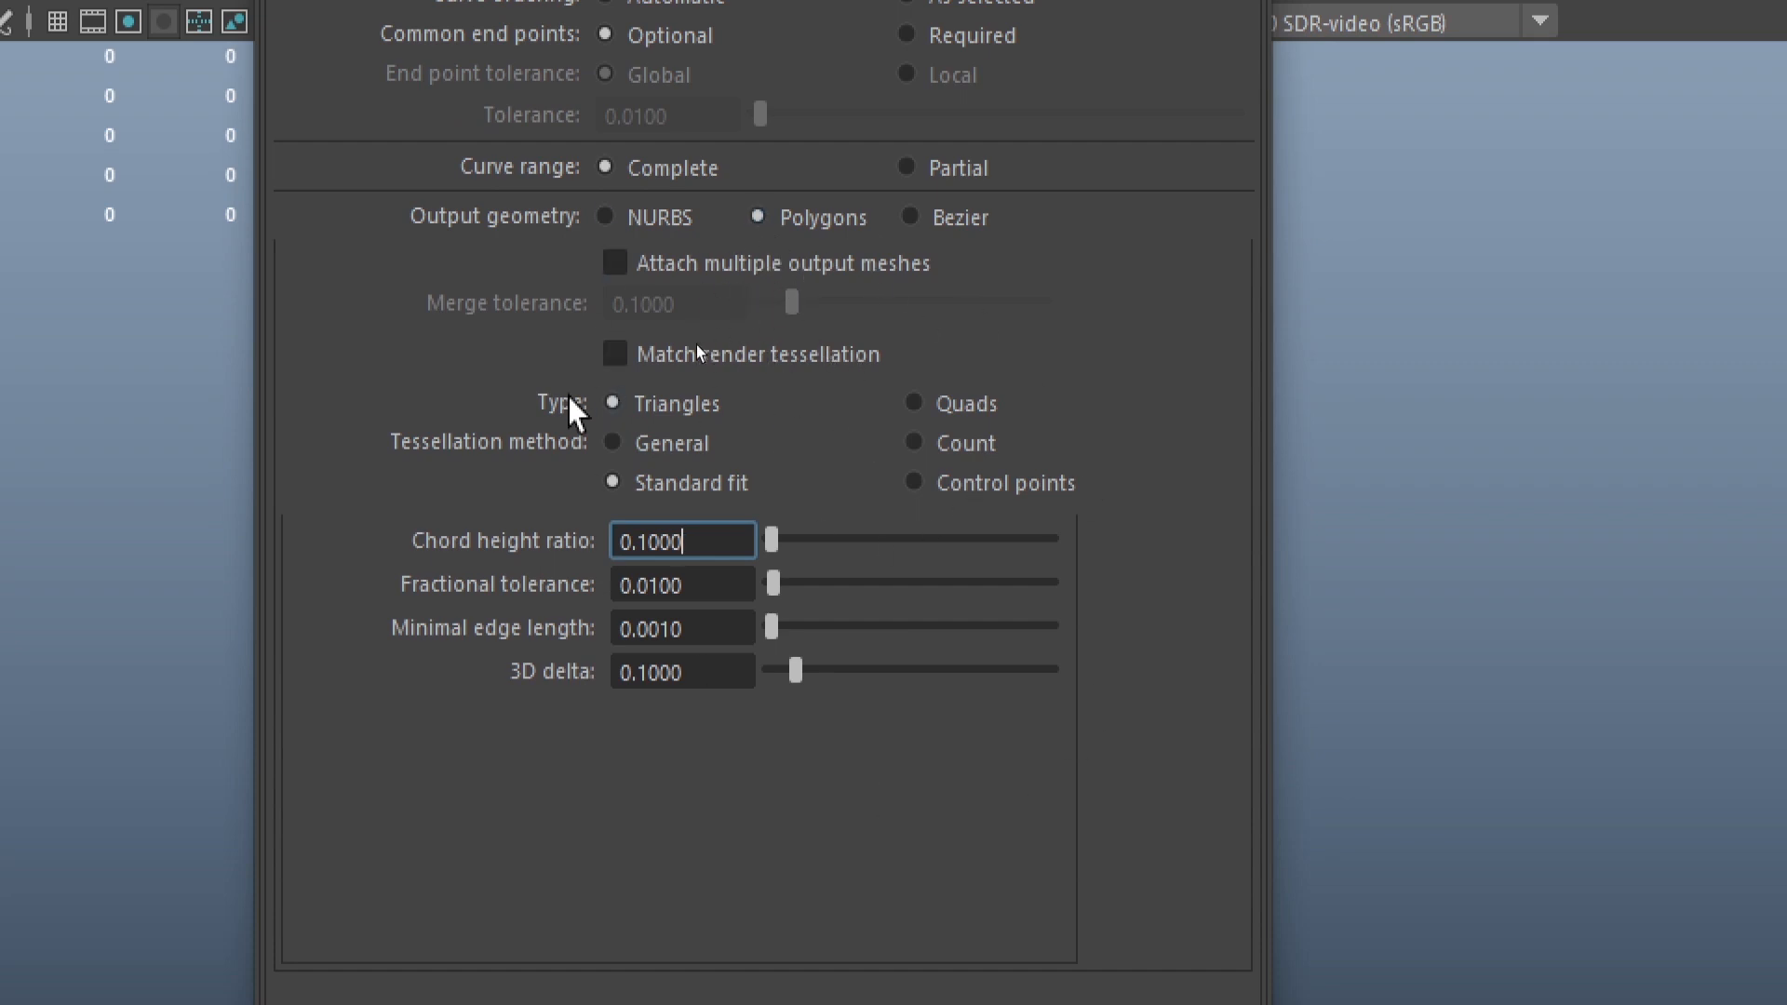
{"action": "left_click", "coordinate": [916, 403]}
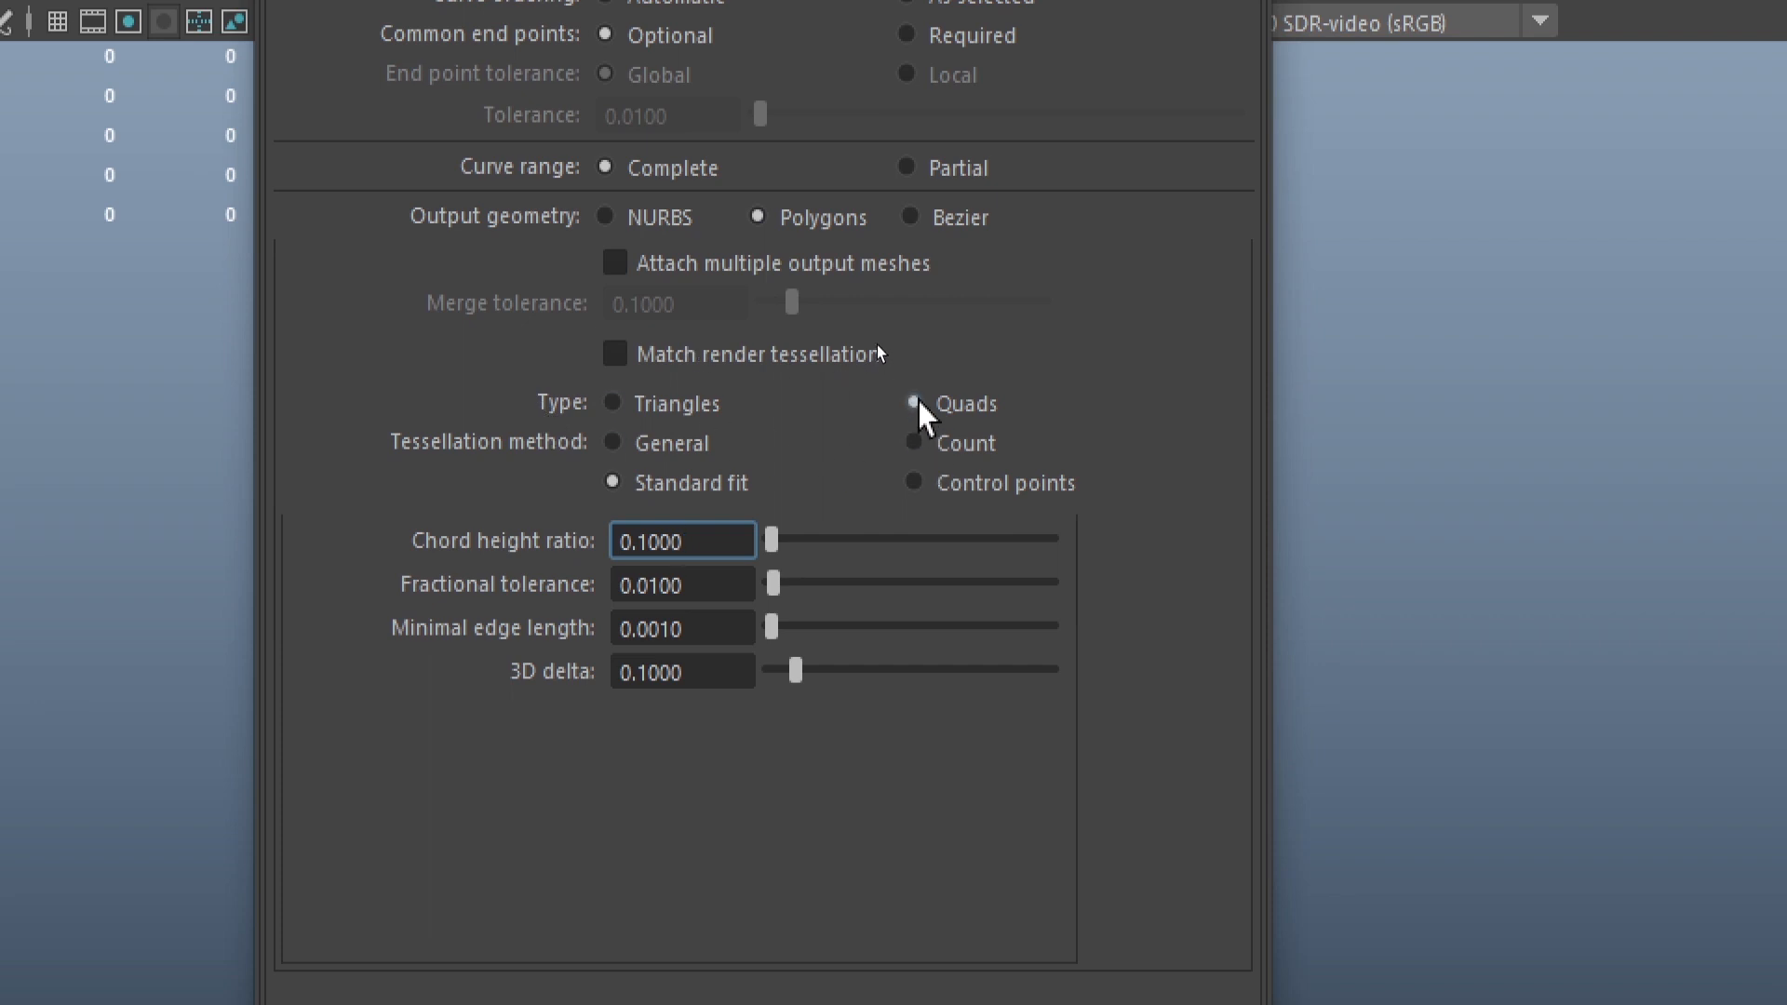
{"action": "left_click", "coordinate": [612, 444]}
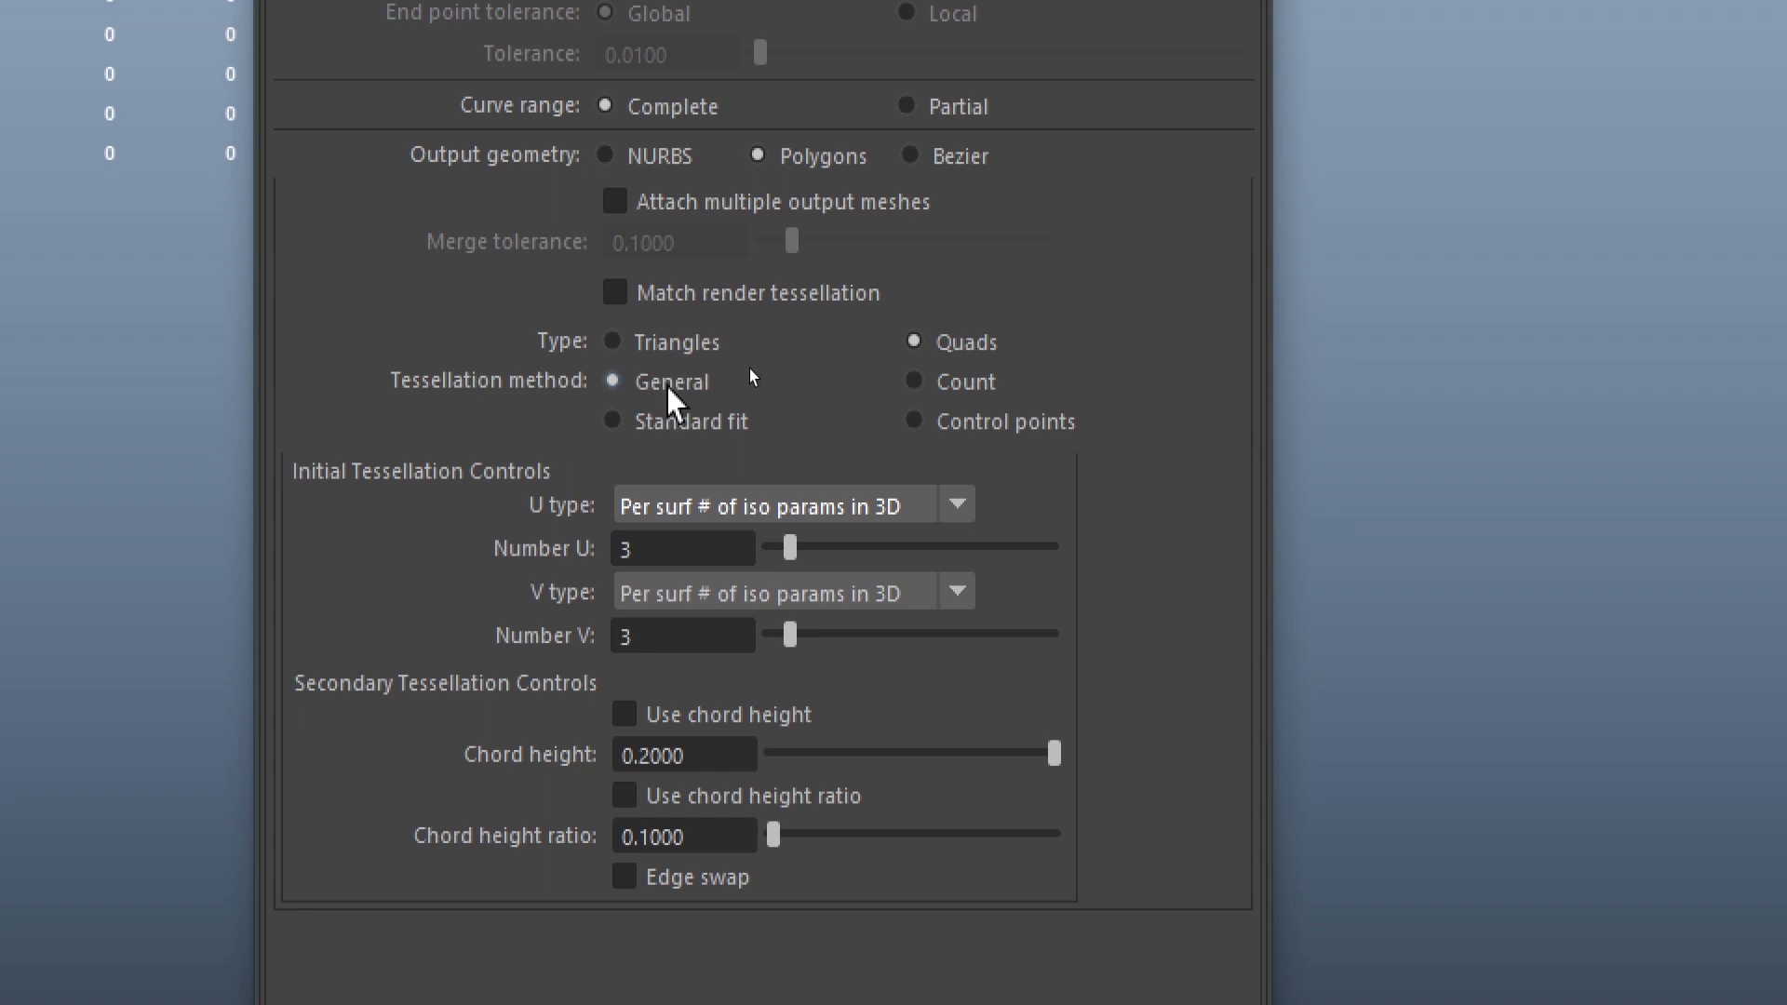
Set both the U type and V type of the initial tessellation to Per span # of iso params
{"action": "left_click", "coordinate": [718, 508]}
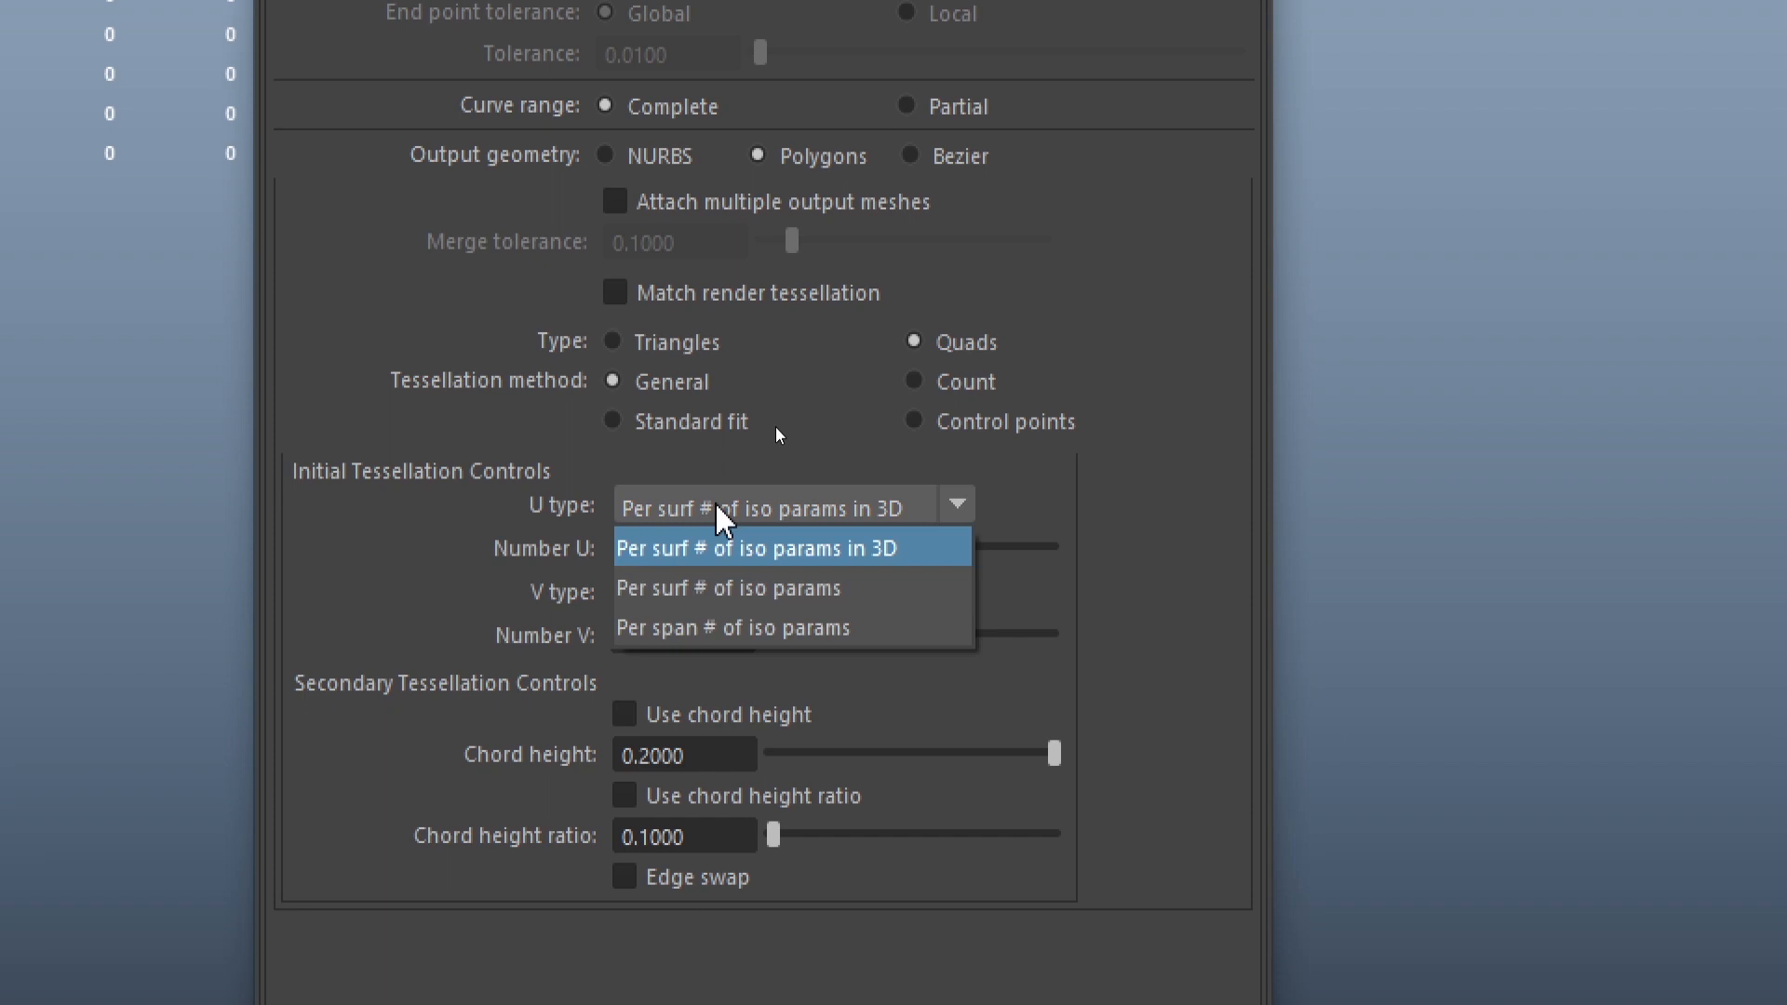
{"action": "left_click", "coordinate": [753, 631]}
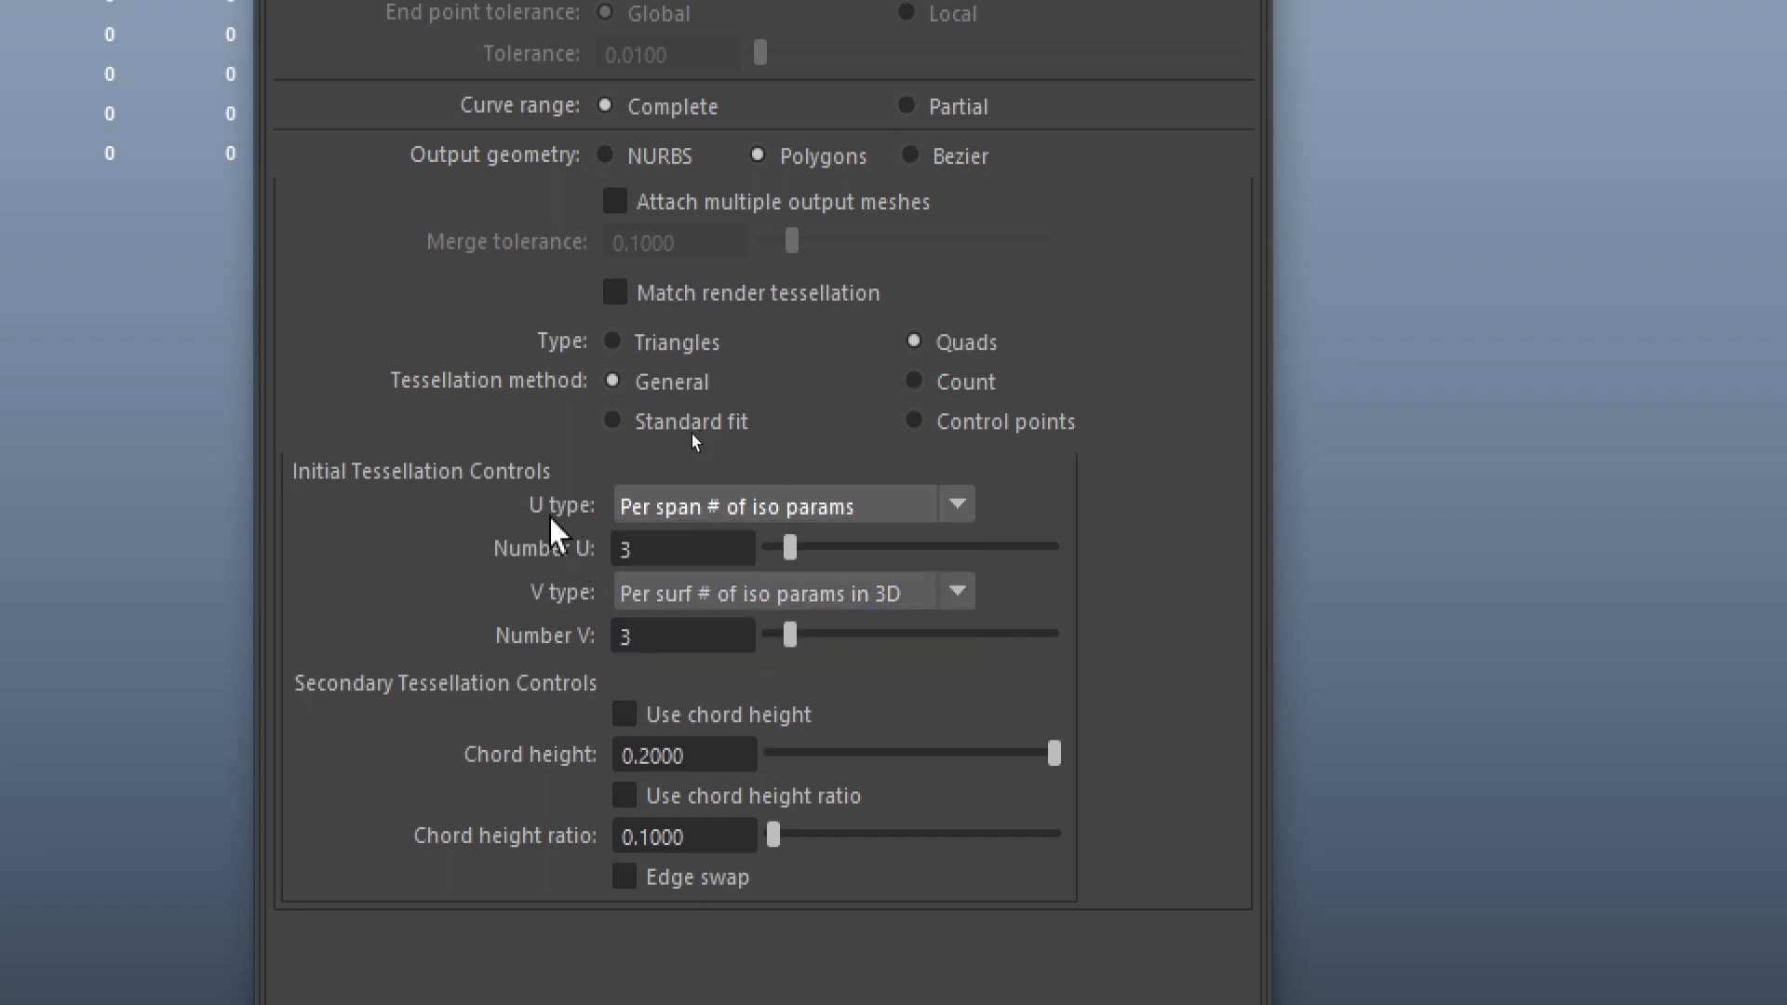
{"action": "left_click", "coordinate": [649, 601]}
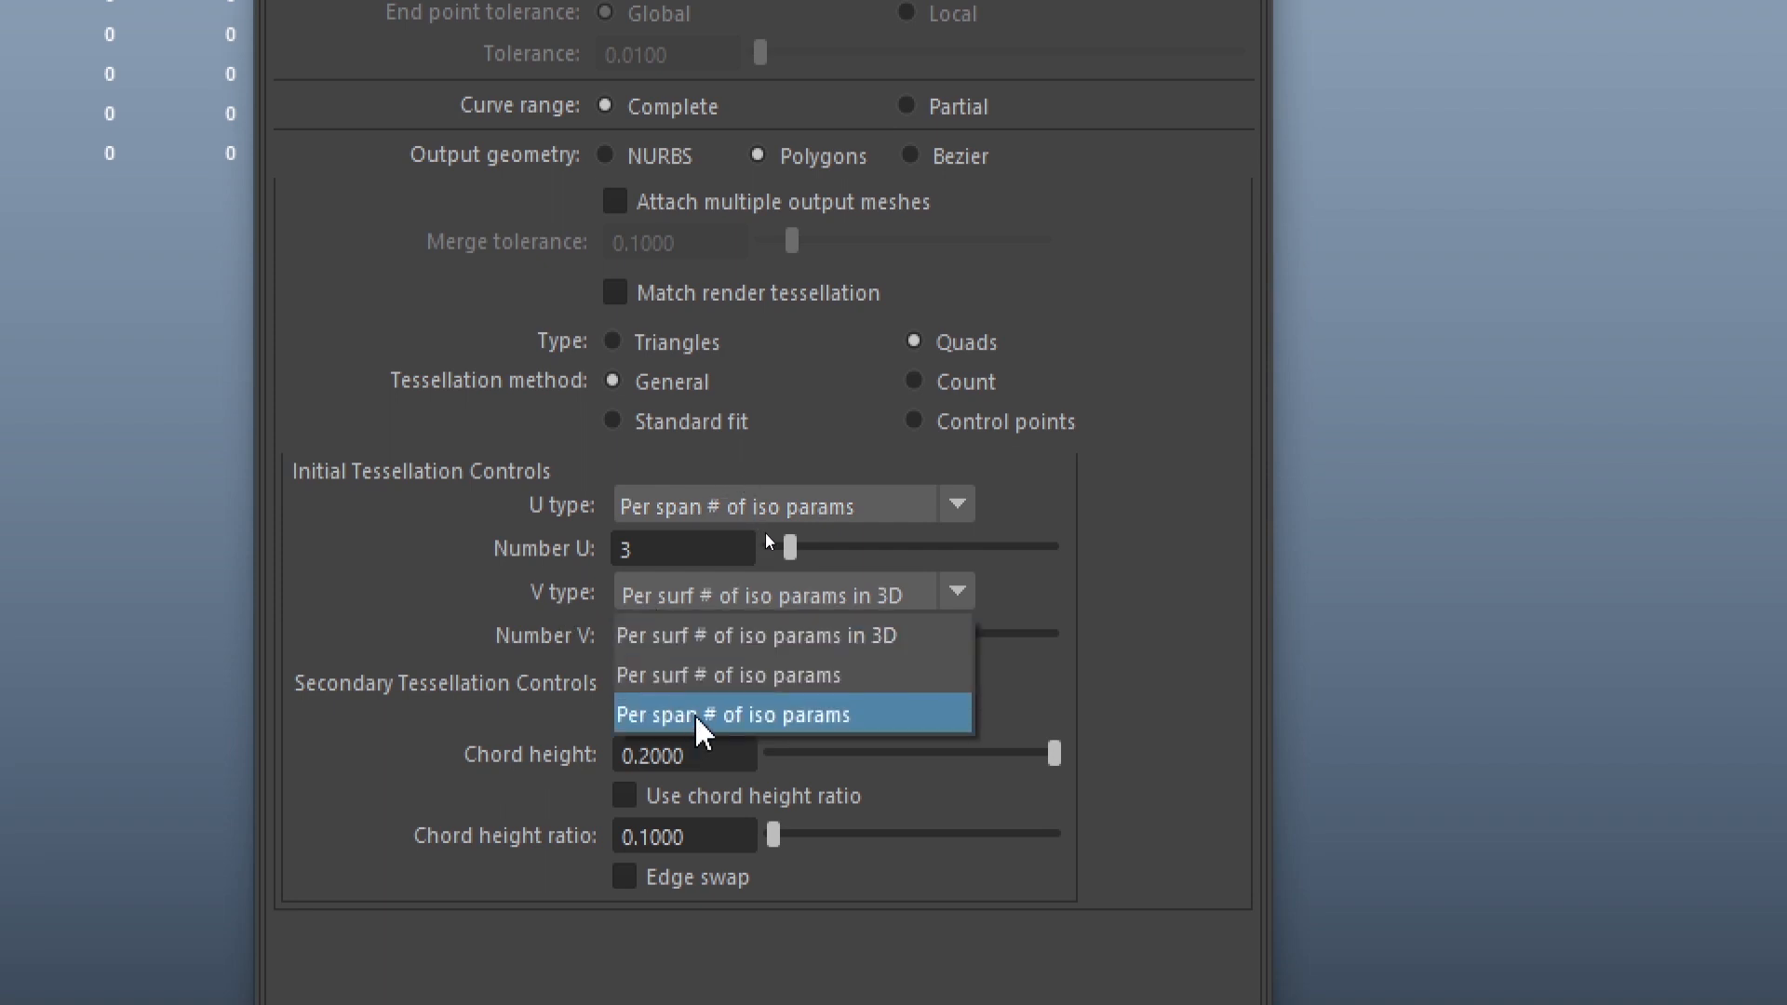
{"action": "left_click", "coordinate": [700, 723]}
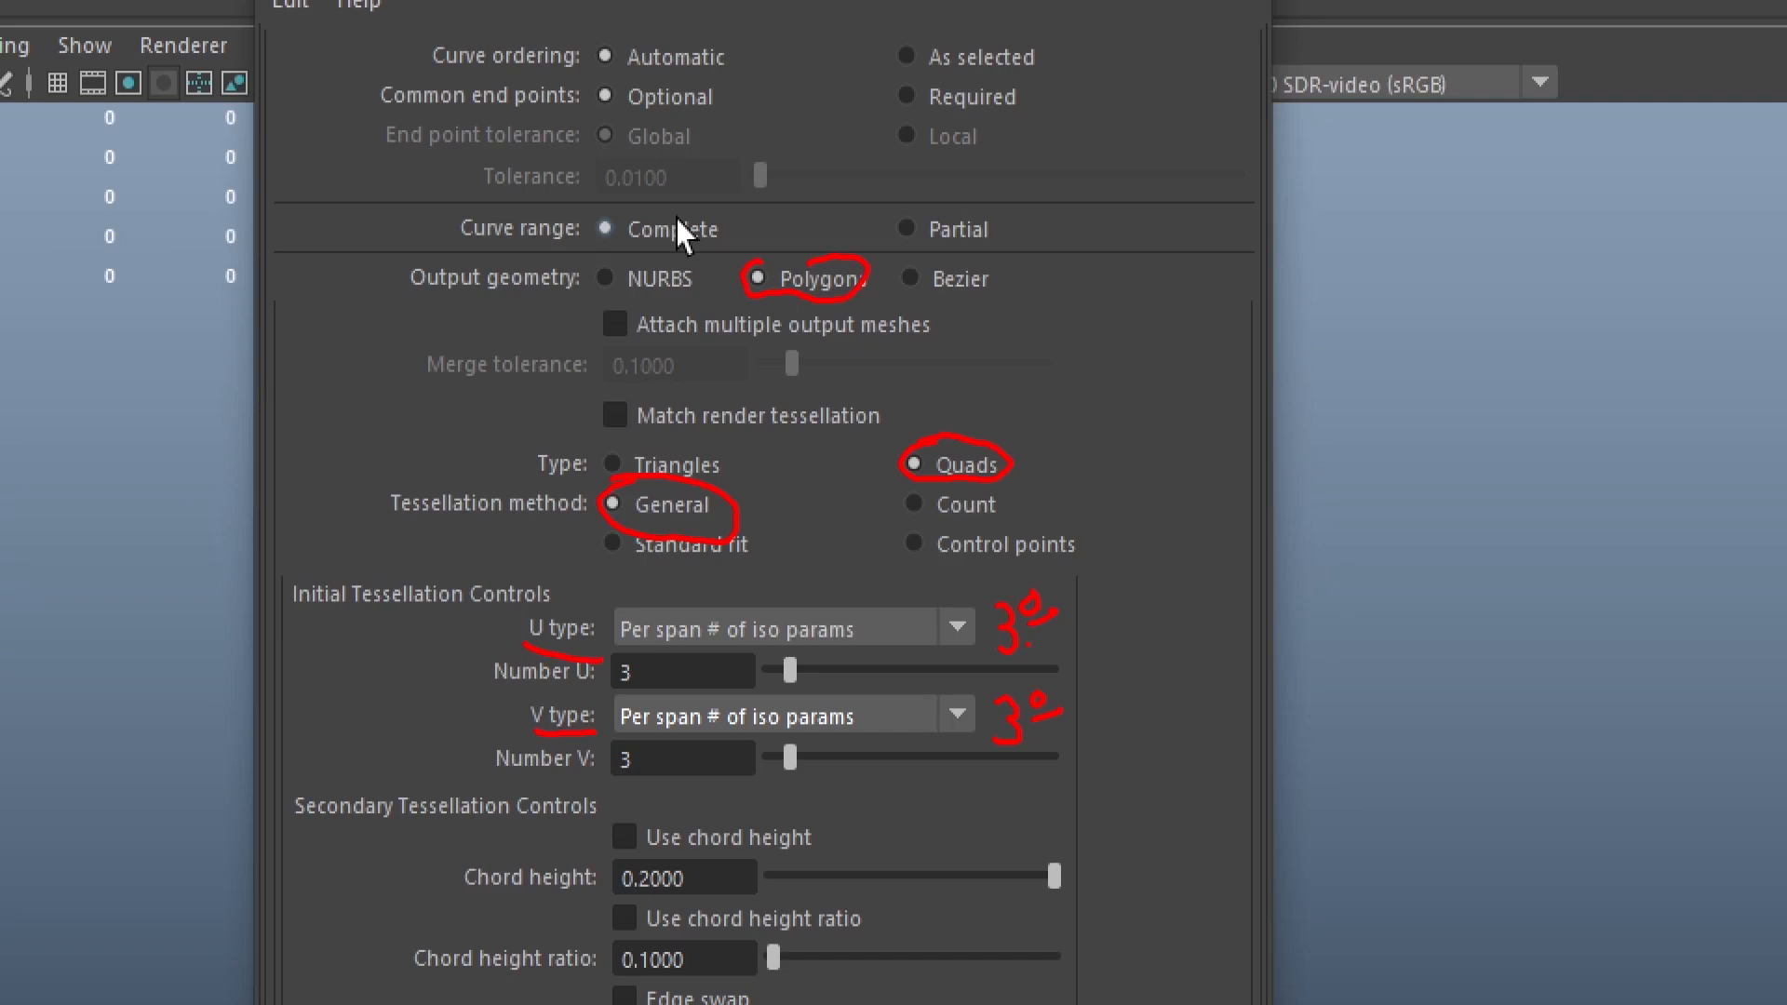
{"action": "key", "text": "Escape"}
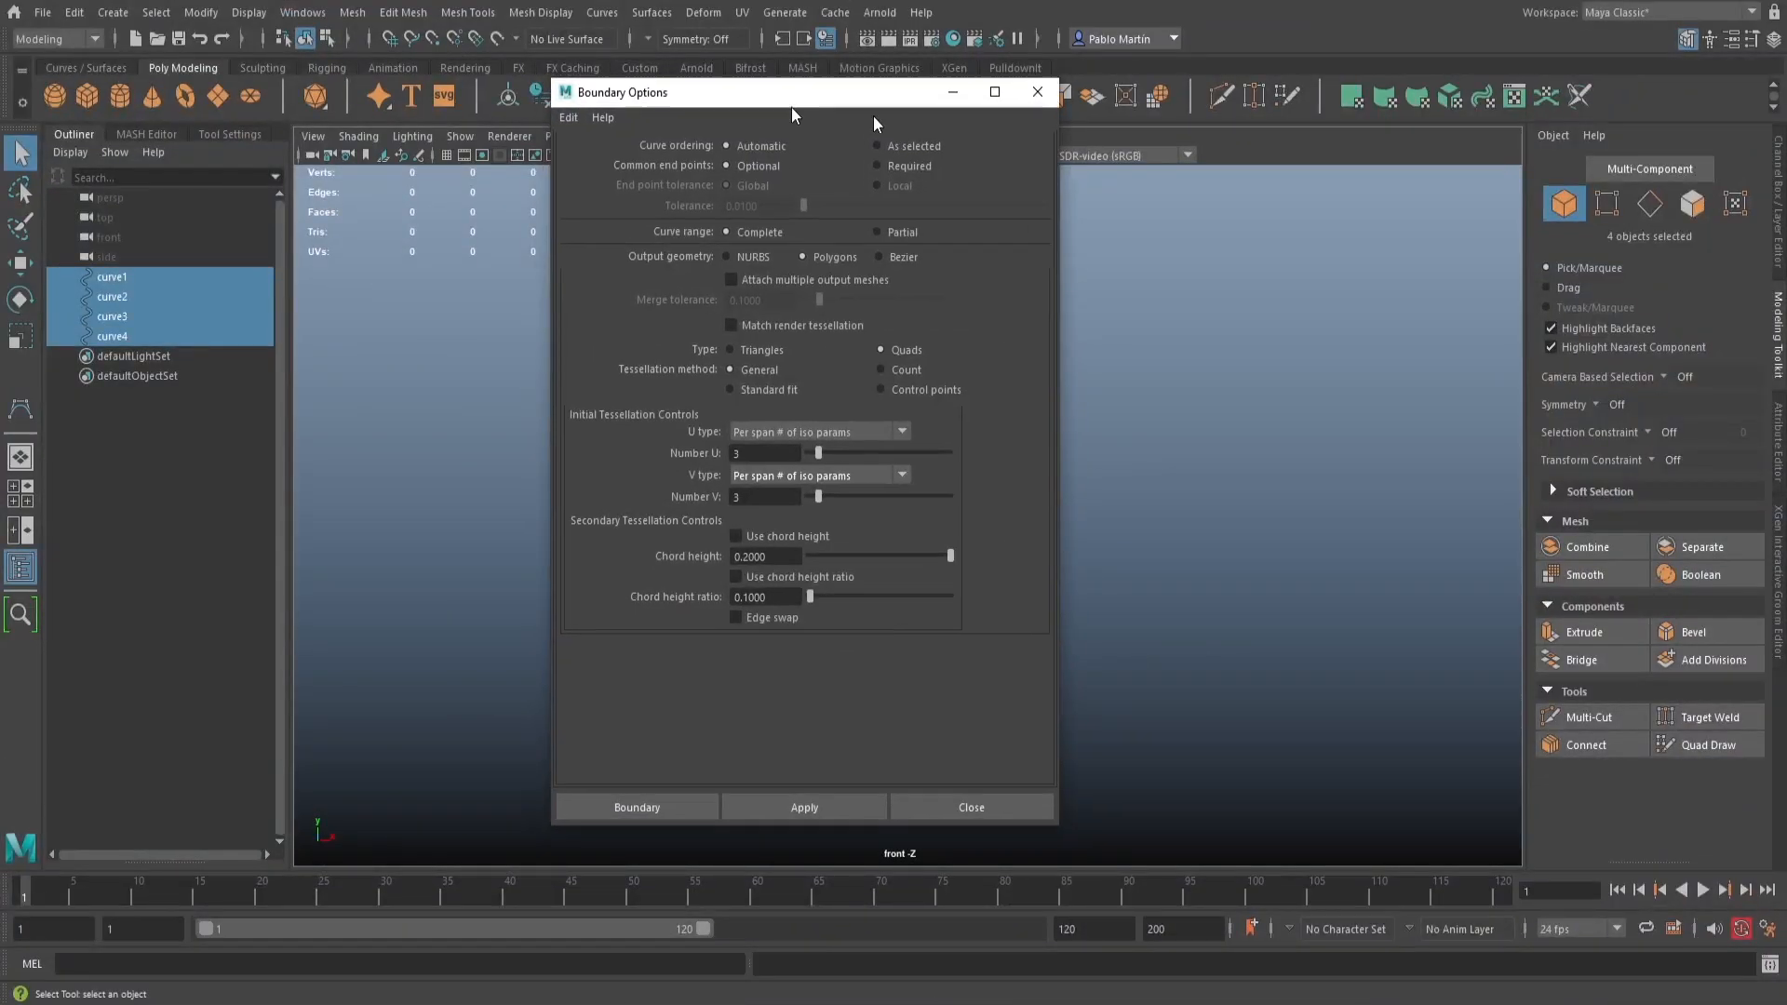
Create the Boundary surface from the four selected outline curves and switch to the perspective view
{"action": "left_click_drag", "start_coordinate": [791, 108], "coordinate": [1227, 109]}
{"action": "left_click_drag", "start_coordinate": [603, 249], "coordinate": [1015, 625]}
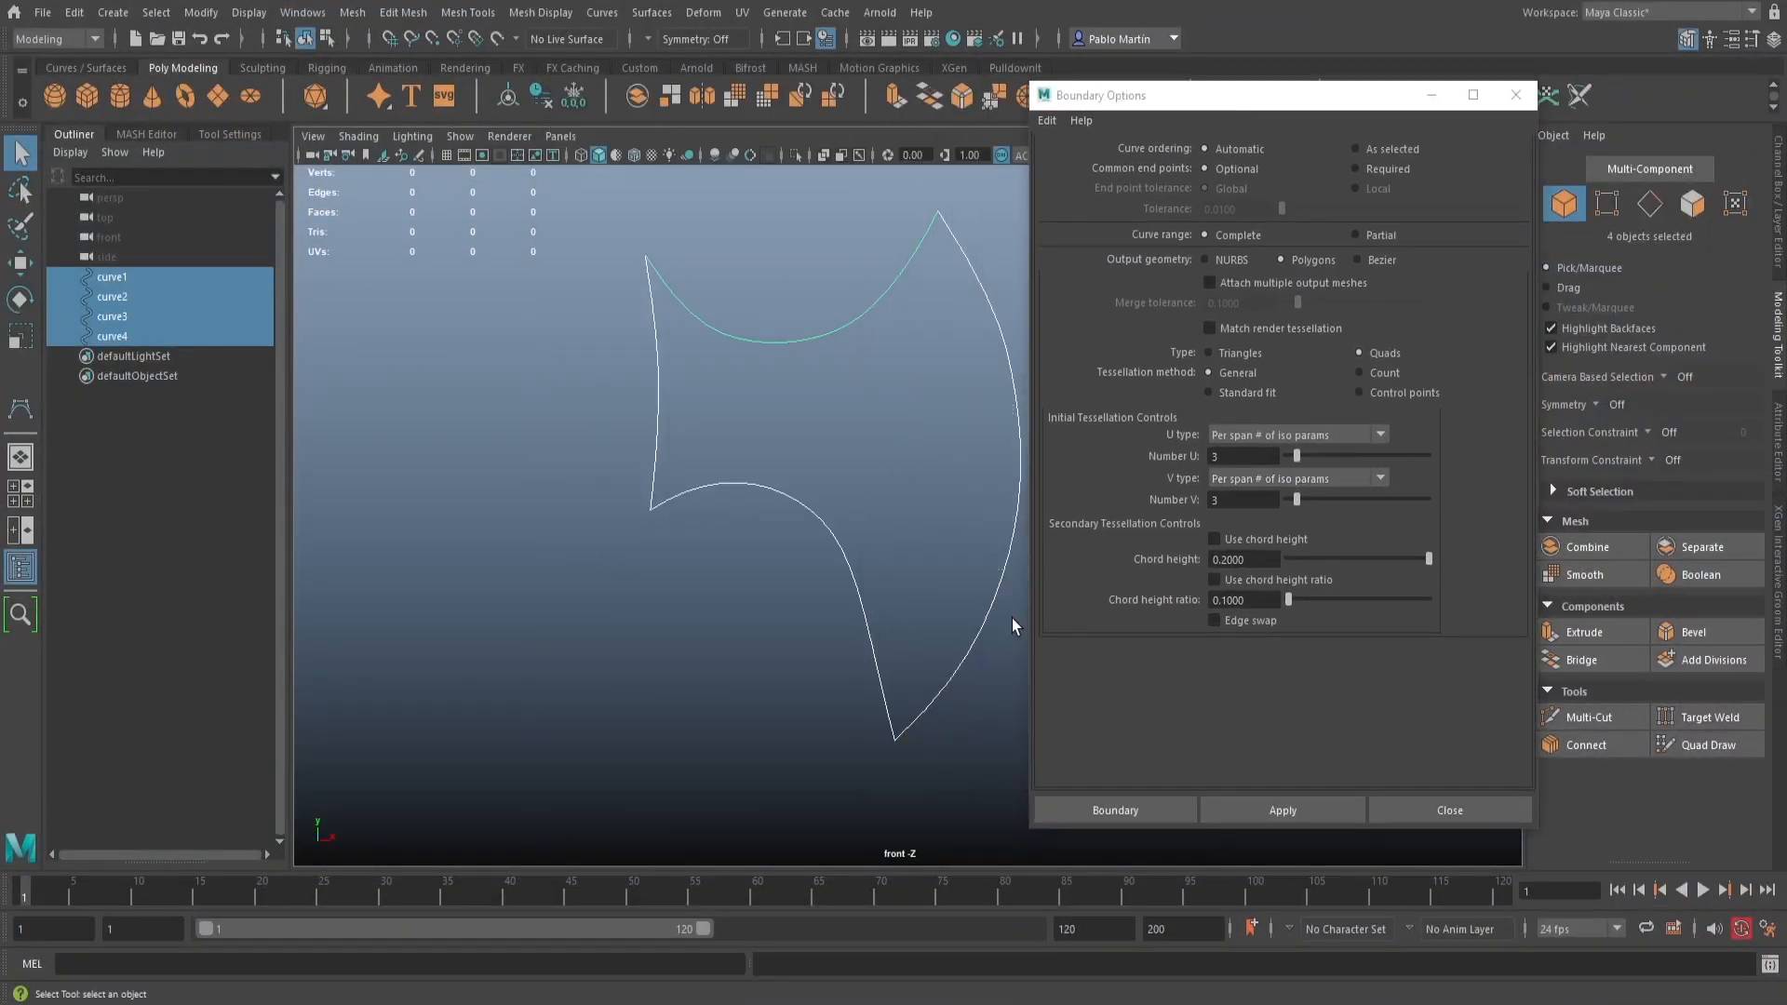
{"action": "left_click", "coordinate": [1121, 812]}
{"action": "middle_click_drag", "start_coordinate": [1001, 550], "coordinate": [1001, 551], "text": "alt"}
{"action": "key", "text": "space"}
{"action": "left_click_drag", "start_coordinate": [974, 499], "coordinate": [971, 447]}
{"action": "left_click_drag", "start_coordinate": [1033, 583], "coordinate": [869, 522], "text": "alt"}
{"action": "middle_click_drag", "start_coordinate": [870, 522], "coordinate": [827, 485], "text": "alt"}
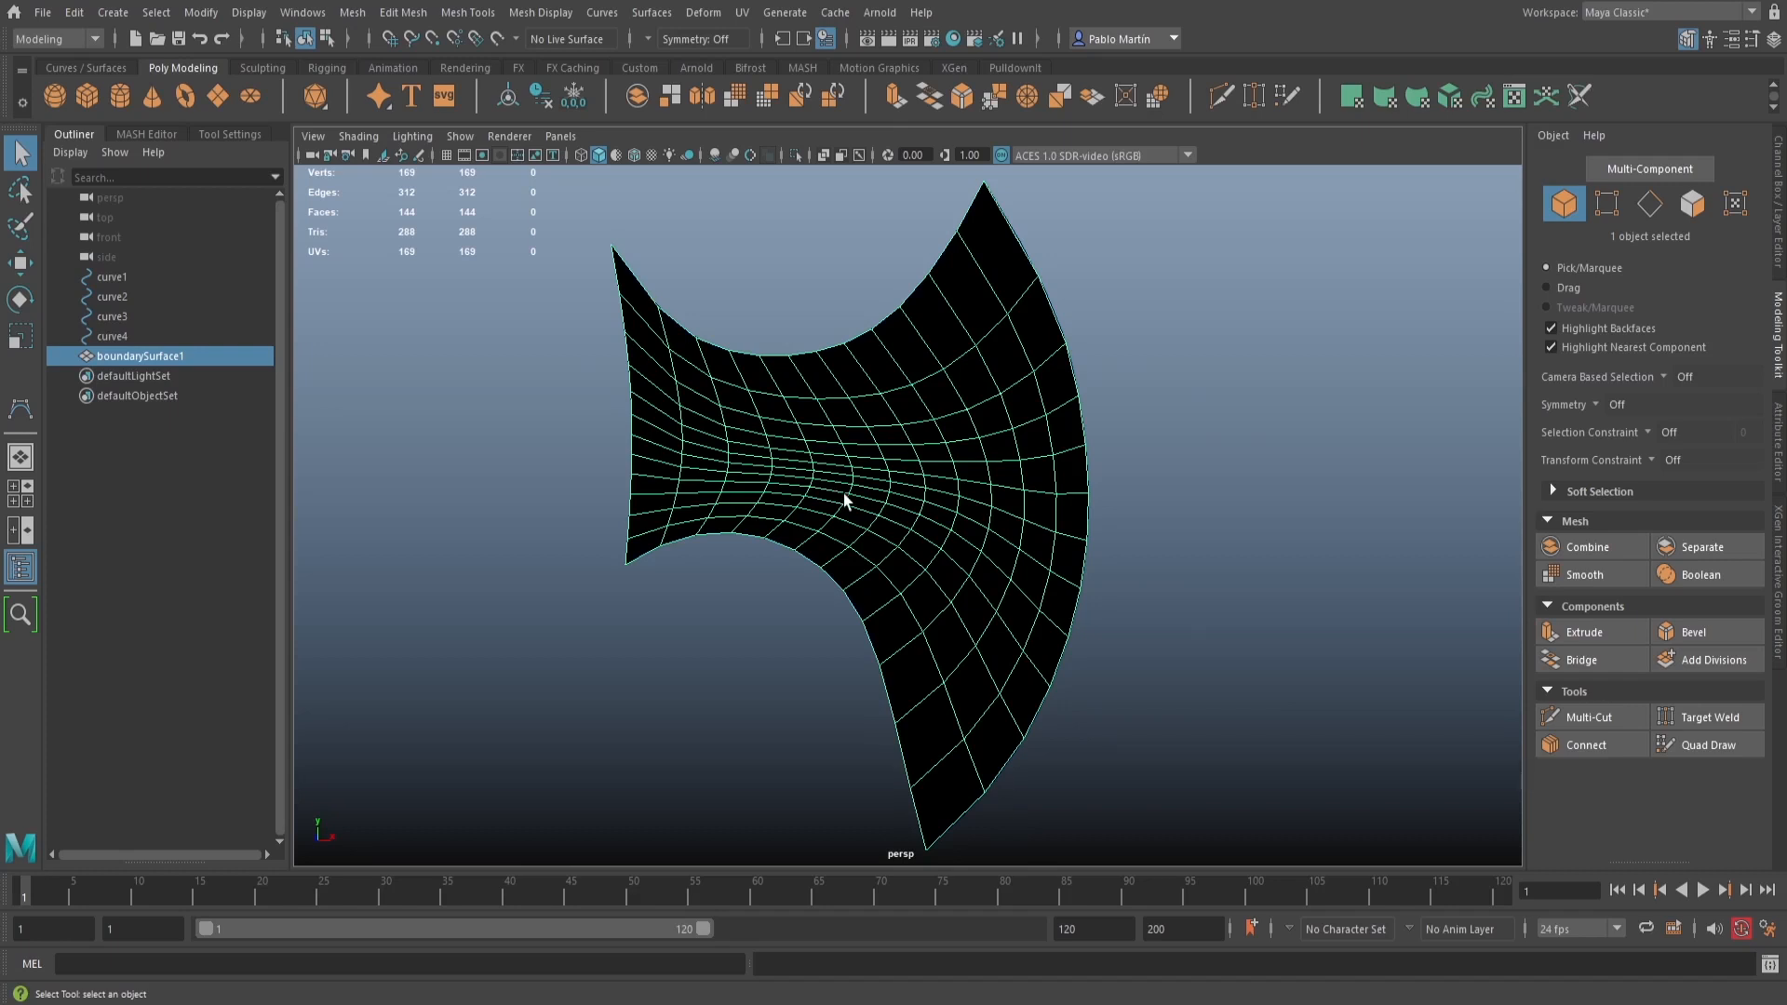
Reverse the normals of the new boundary mesh so its front faces the camera, and deselect it
{"action": "left_click_drag", "start_coordinate": [866, 511], "coordinate": [917, 508], "text": "alt"}
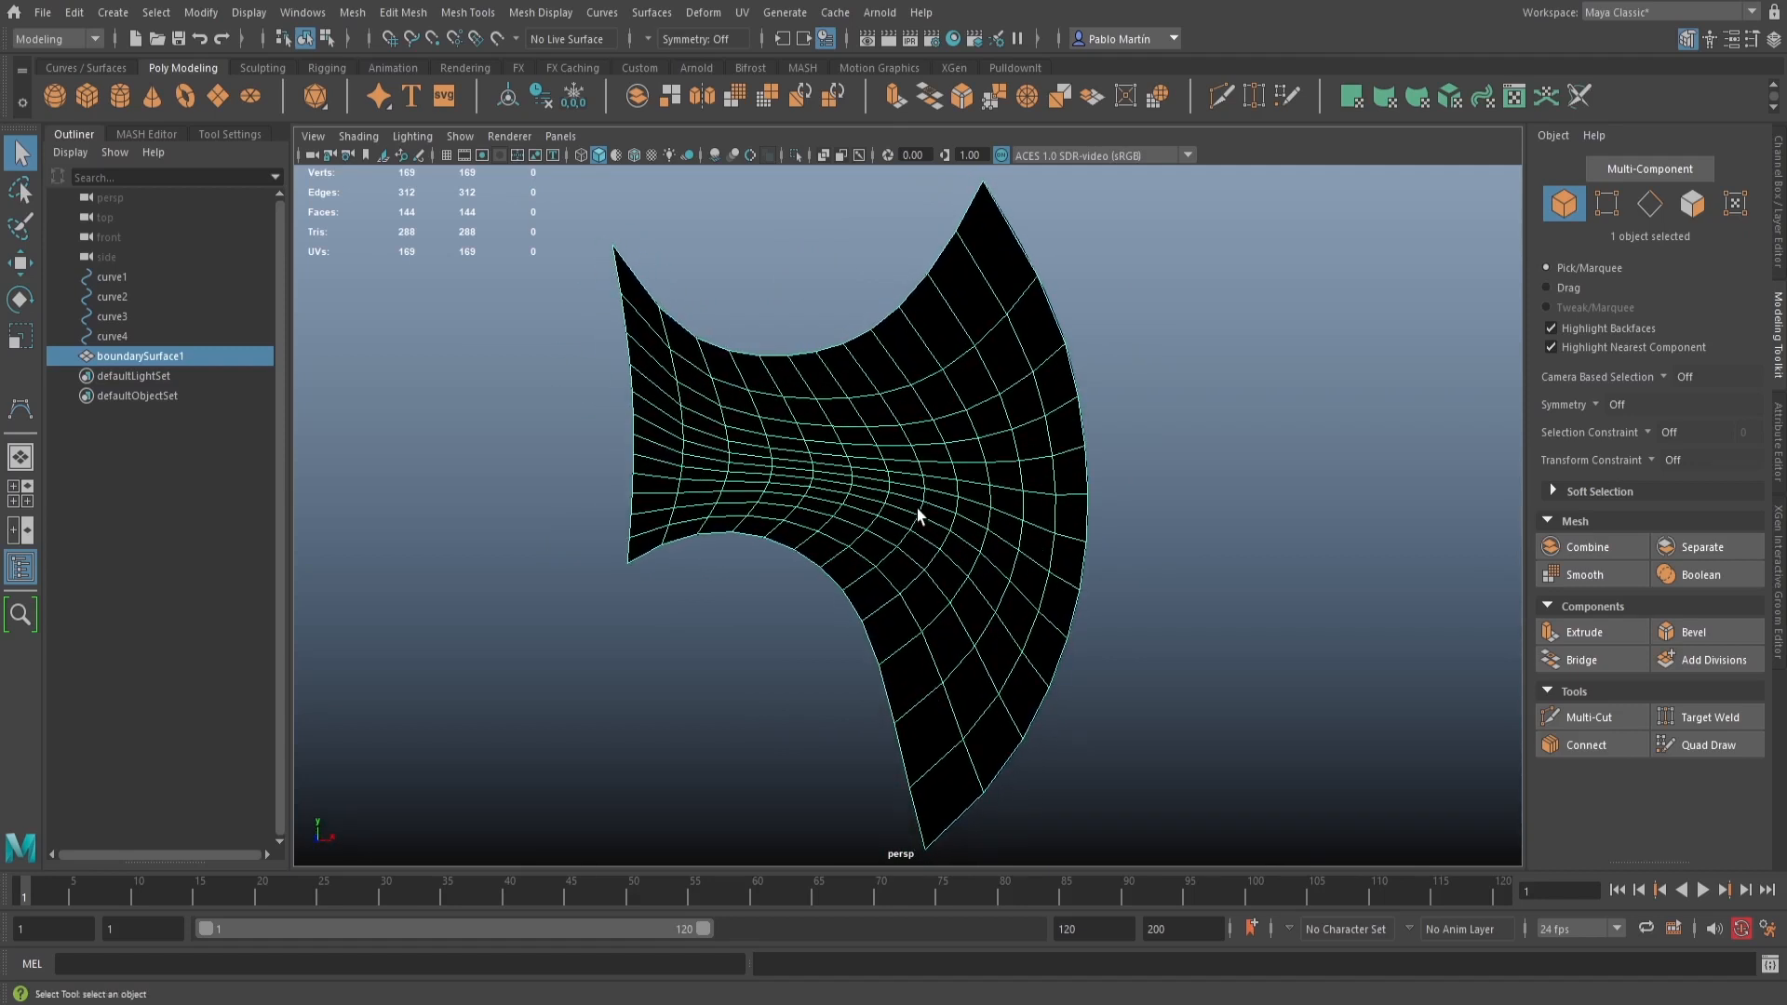
{"action": "middle_click_drag", "start_coordinate": [925, 502], "coordinate": [866, 493], "text": "alt"}
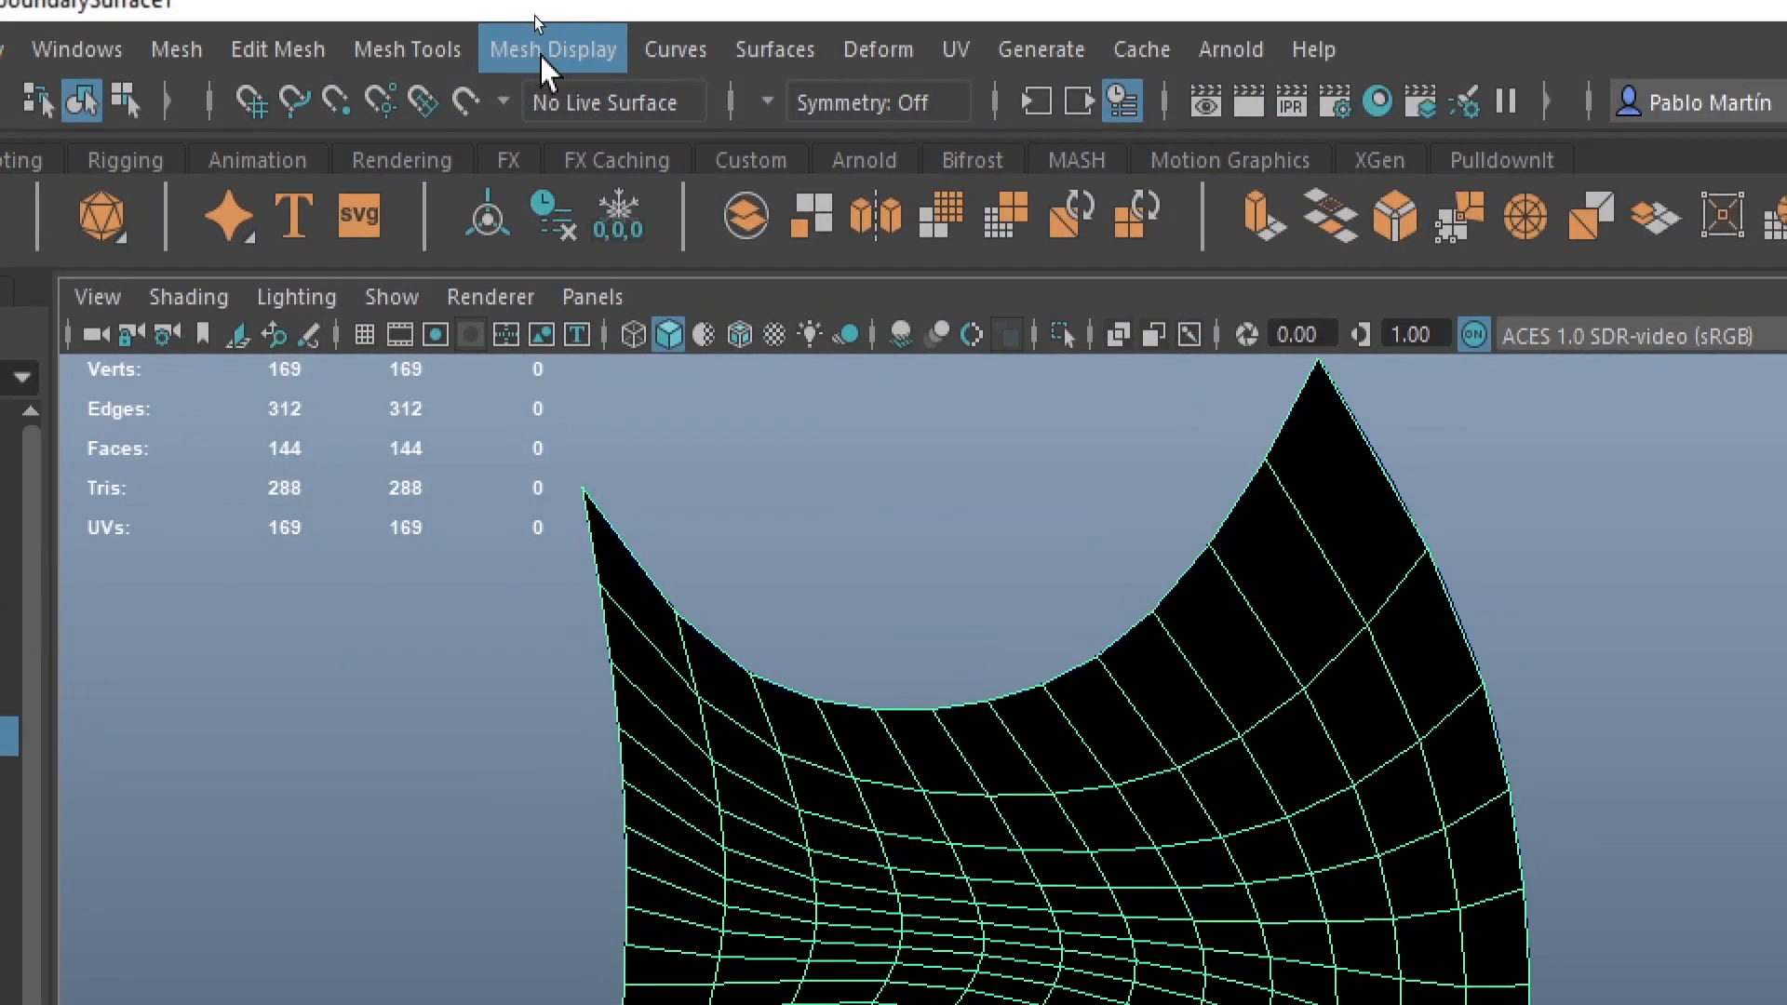
{"action": "left_click", "coordinate": [548, 51]}
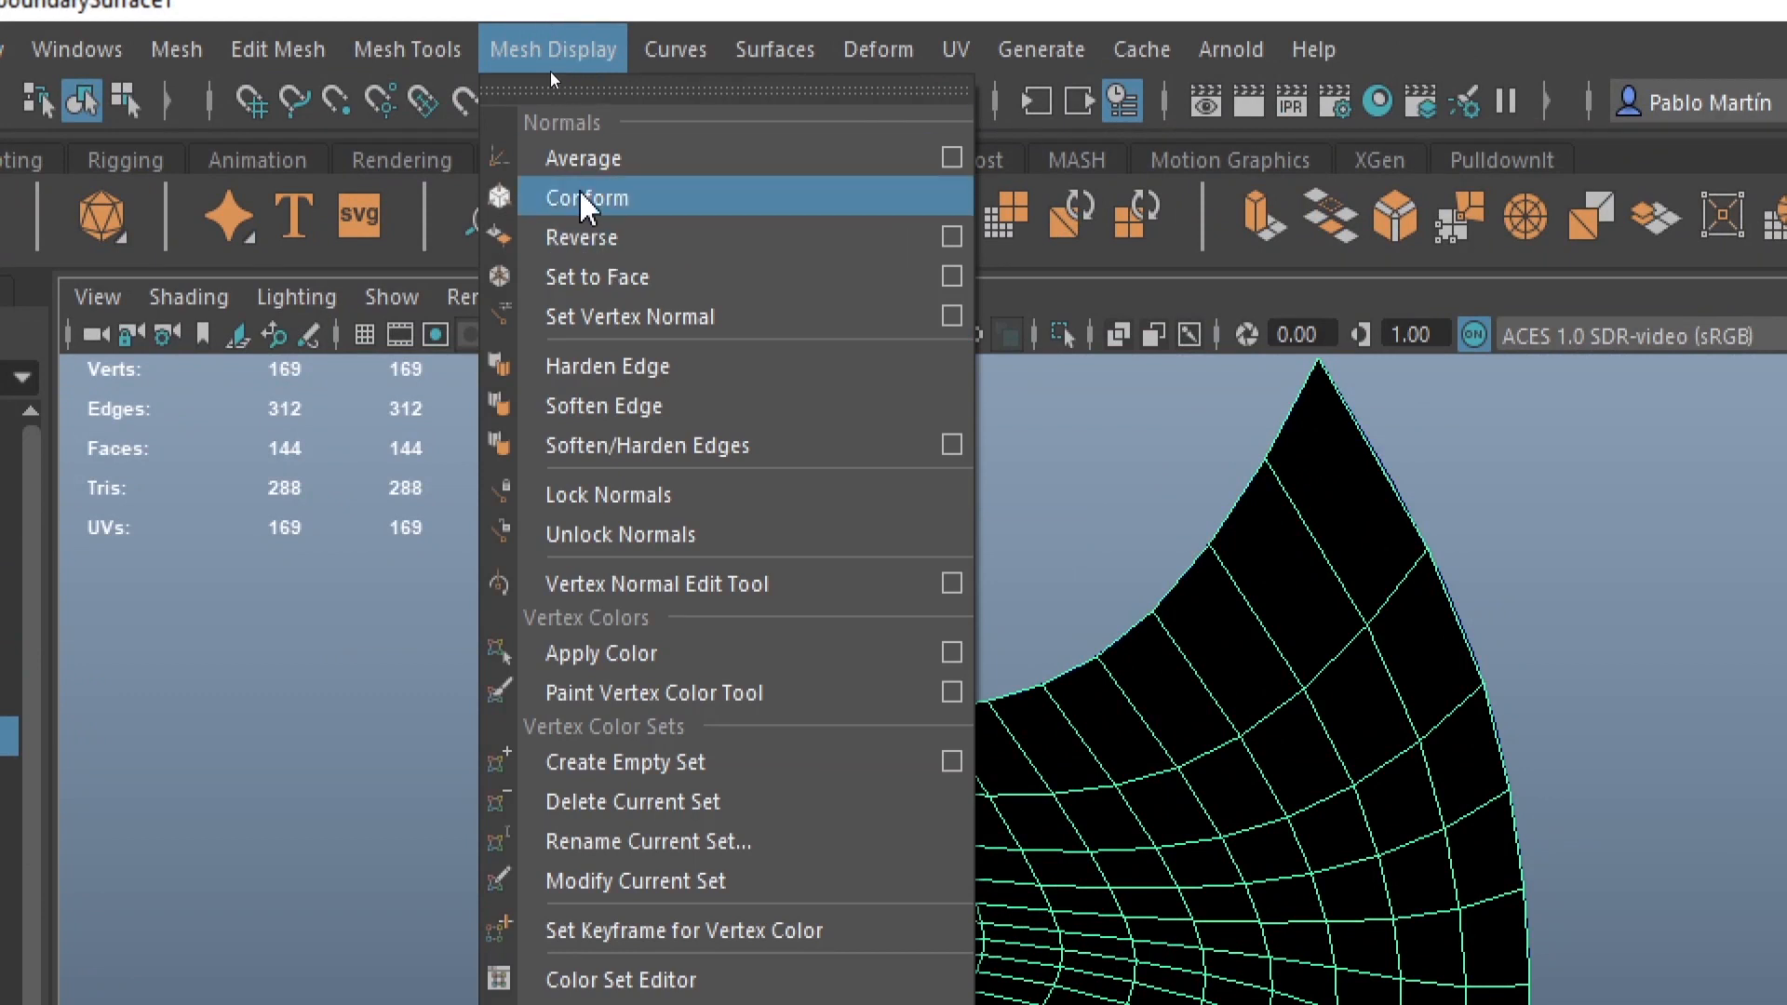
{"action": "left_click", "coordinate": [610, 240]}
{"action": "left_click", "coordinate": [858, 633]}
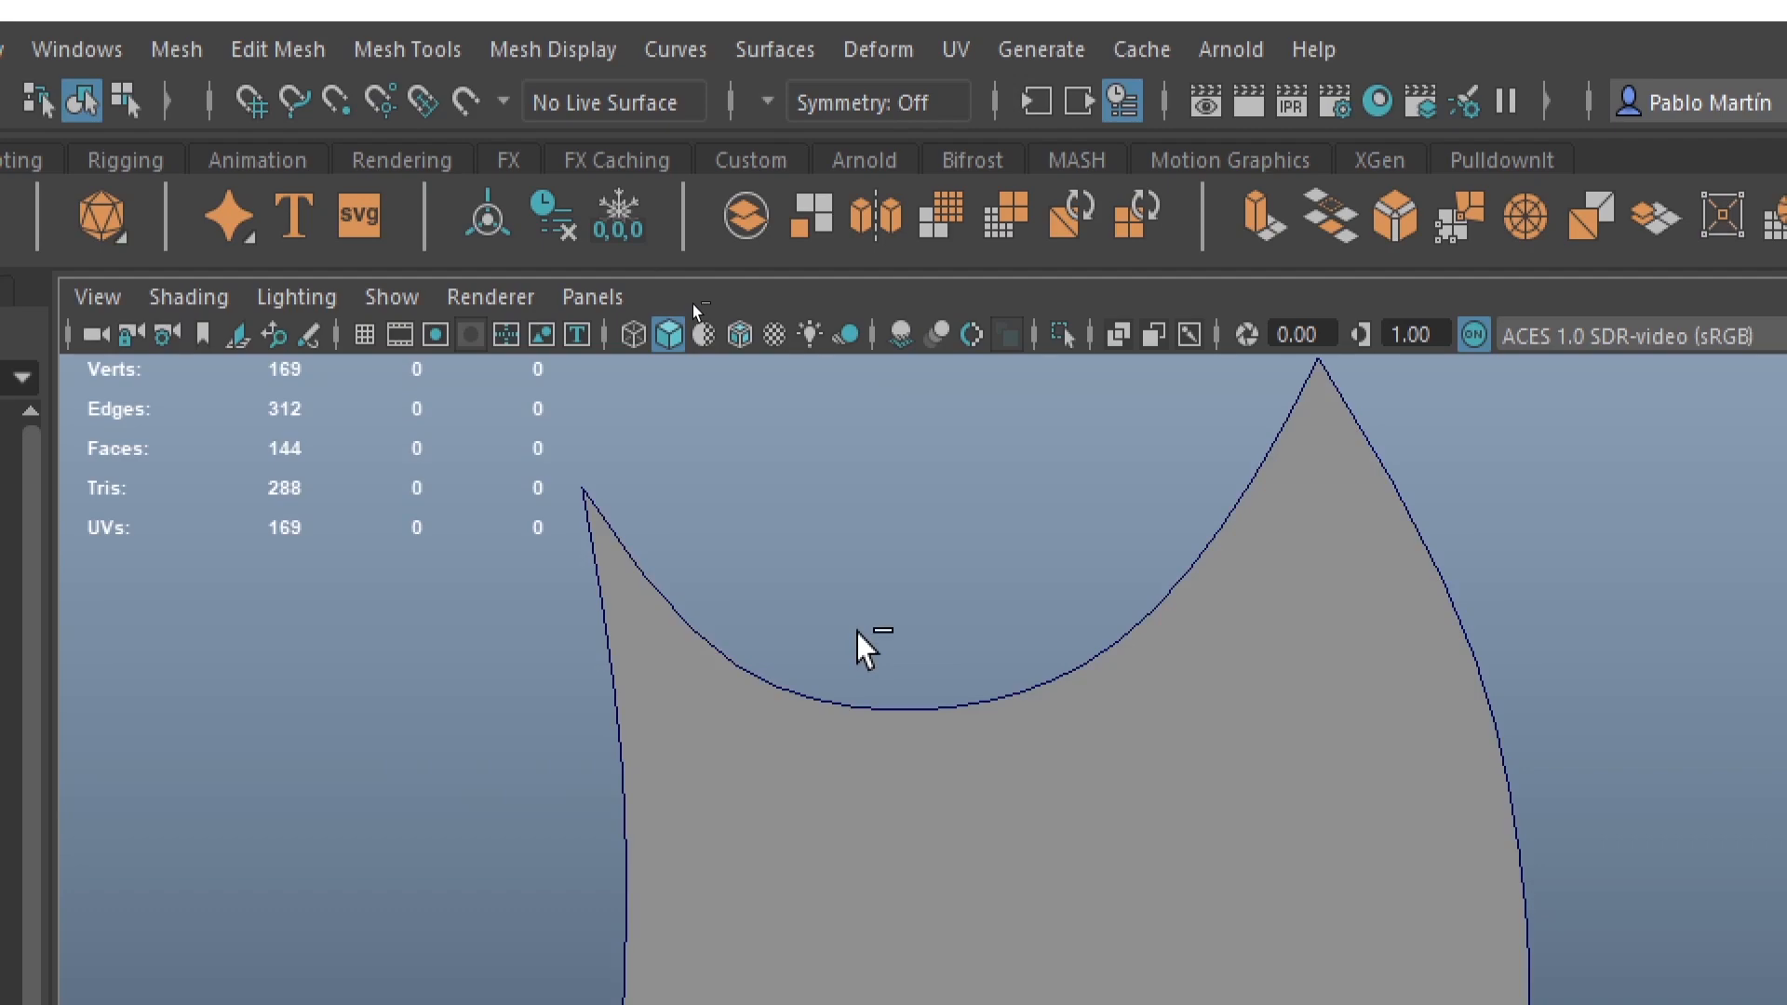
Return to the front view and select the lower concave curve of the blade outline
{"action": "left_click_drag", "start_coordinate": [1314, 887], "coordinate": [1148, 874], "text": "alt"}
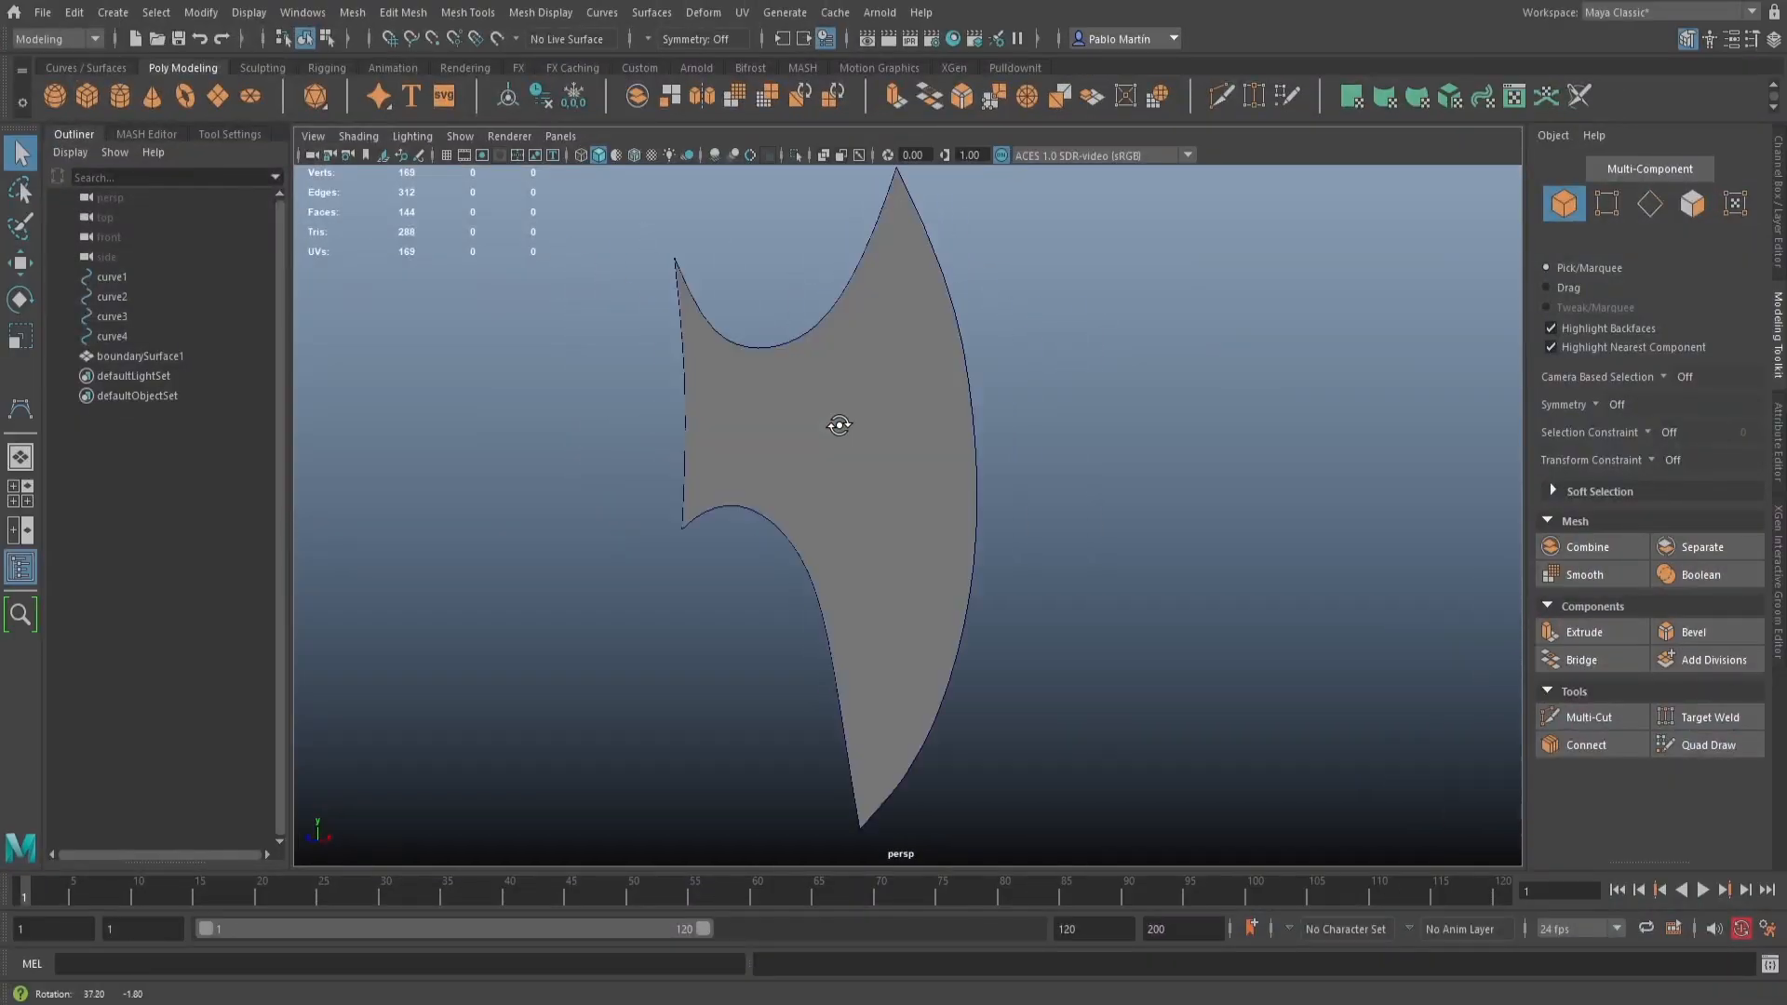
{"action": "left_click_drag", "start_coordinate": [839, 424], "coordinate": [934, 427], "text": "alt"}
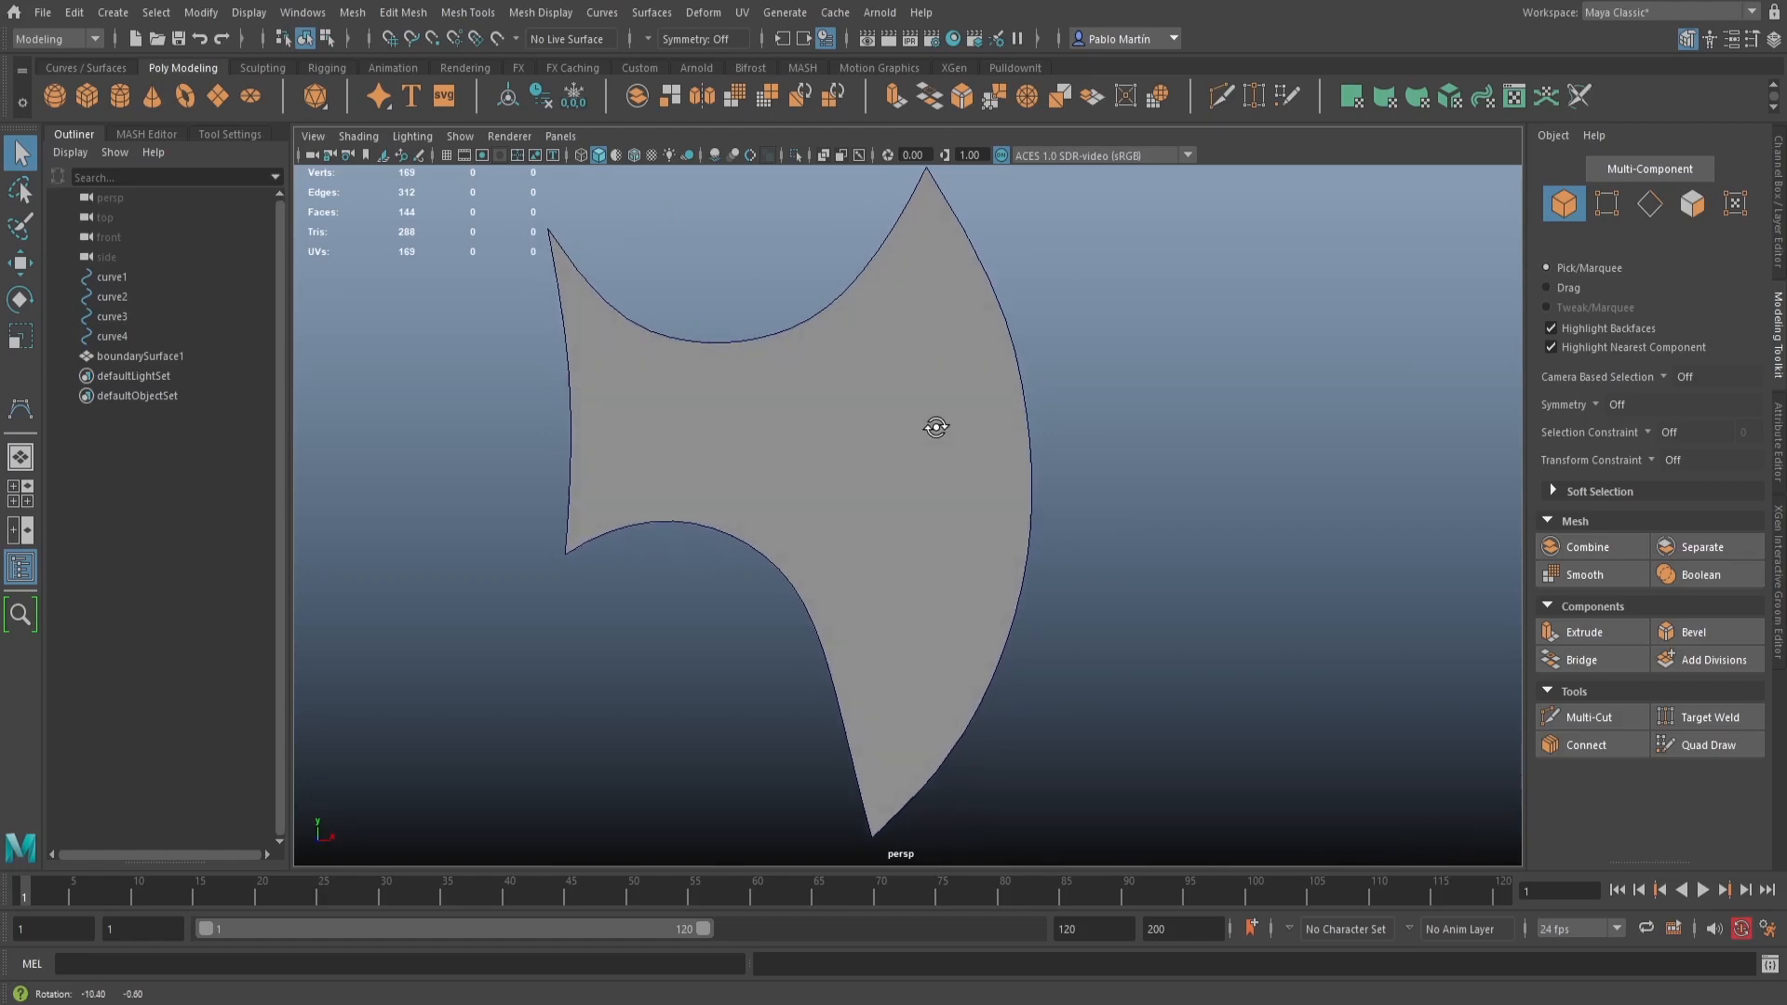
{"action": "key", "text": "space"}
{"action": "left_click_drag", "start_coordinate": [774, 389], "coordinate": [788, 434]}
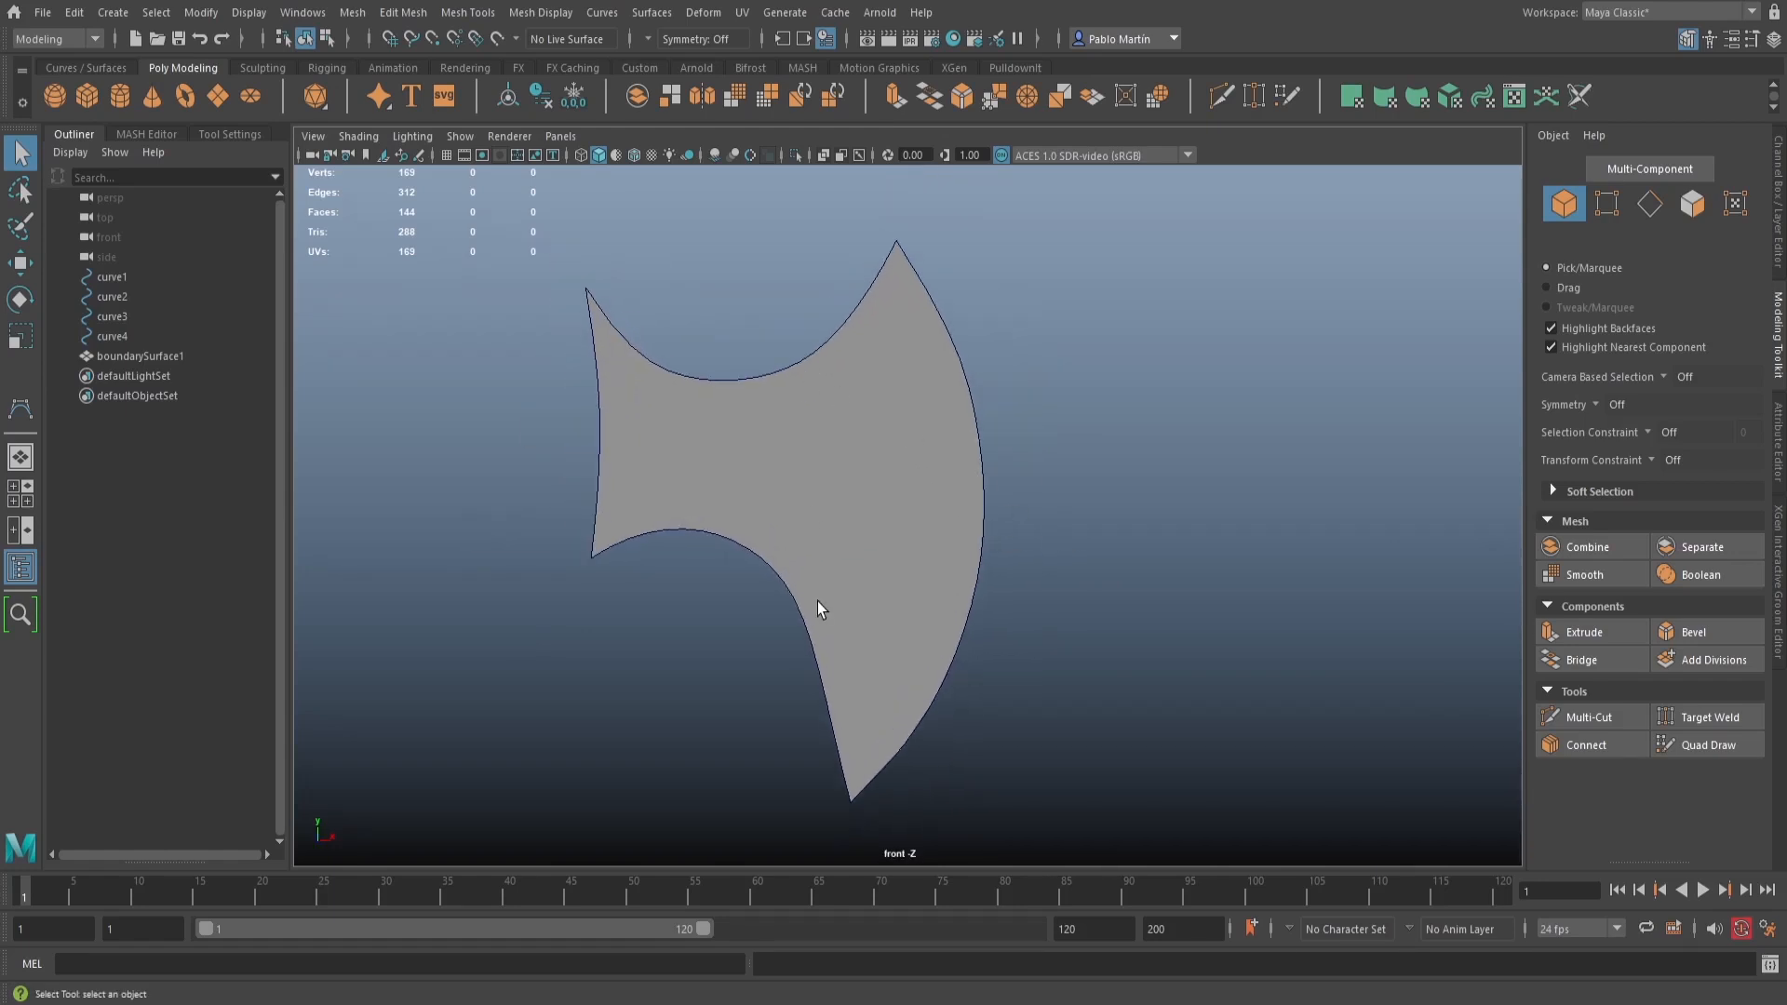
{"action": "left_click_drag", "start_coordinate": [769, 625], "coordinate": [767, 567]}
{"action": "left_click", "coordinate": [769, 567]}
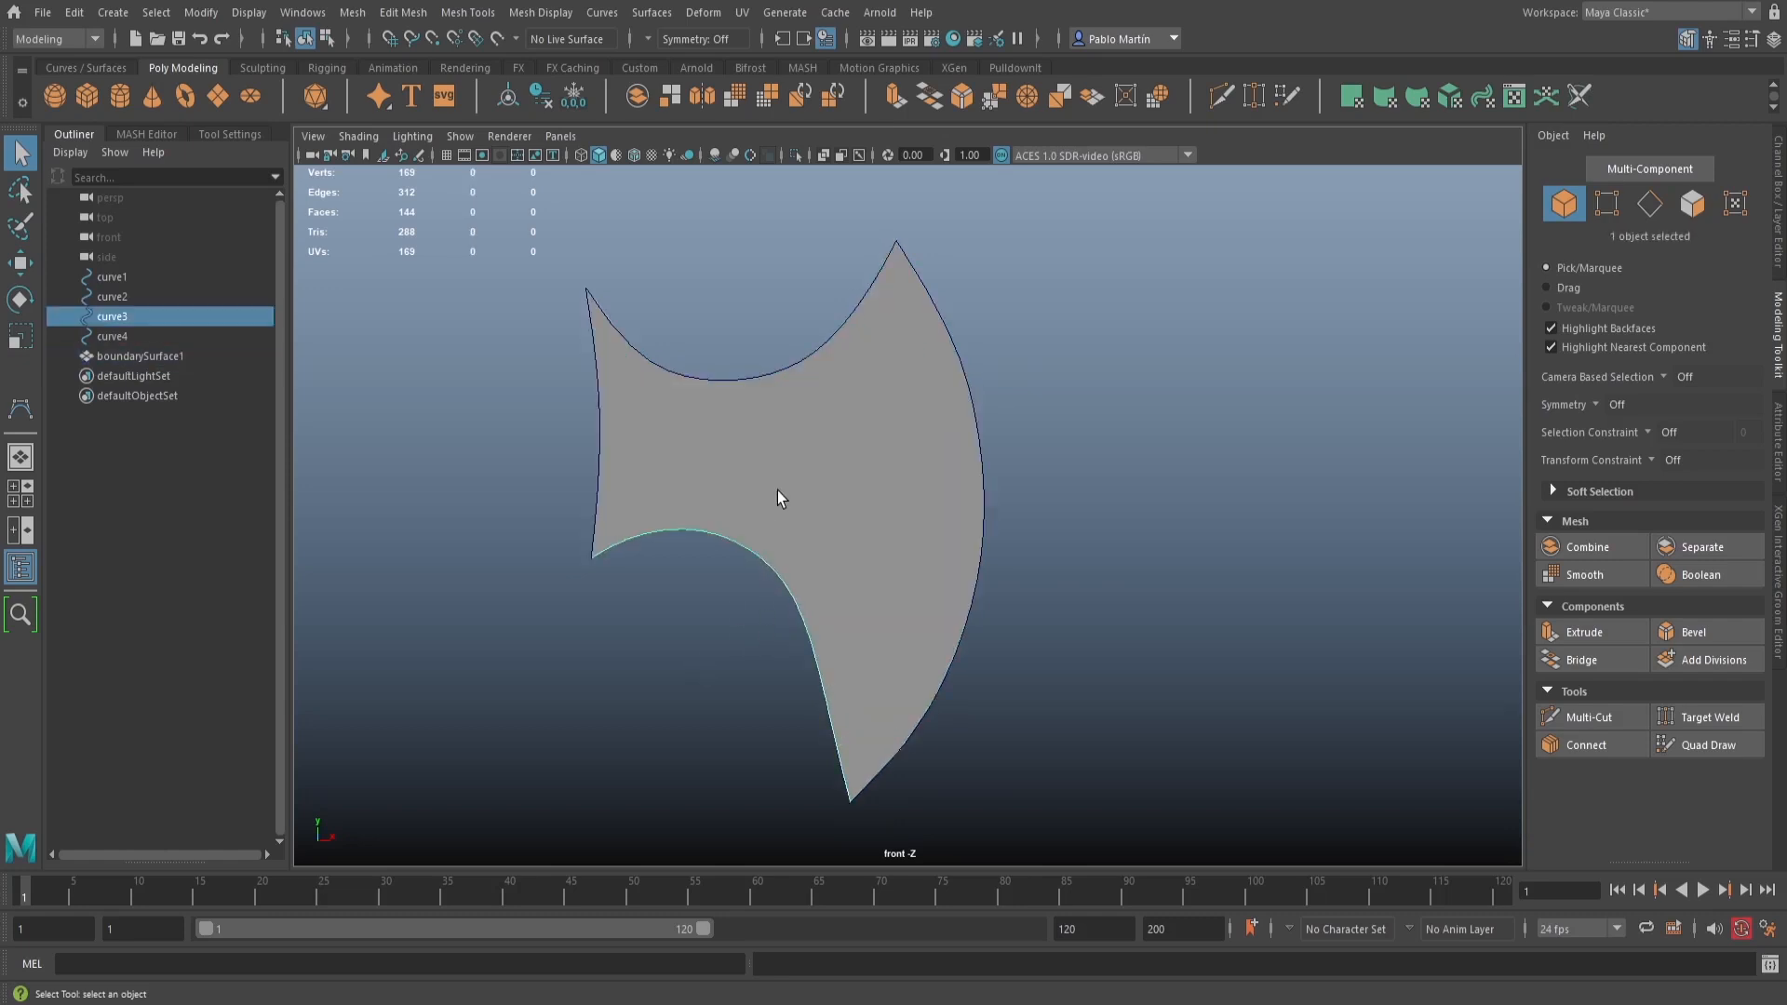
{"action": "left_click", "coordinate": [779, 489]}
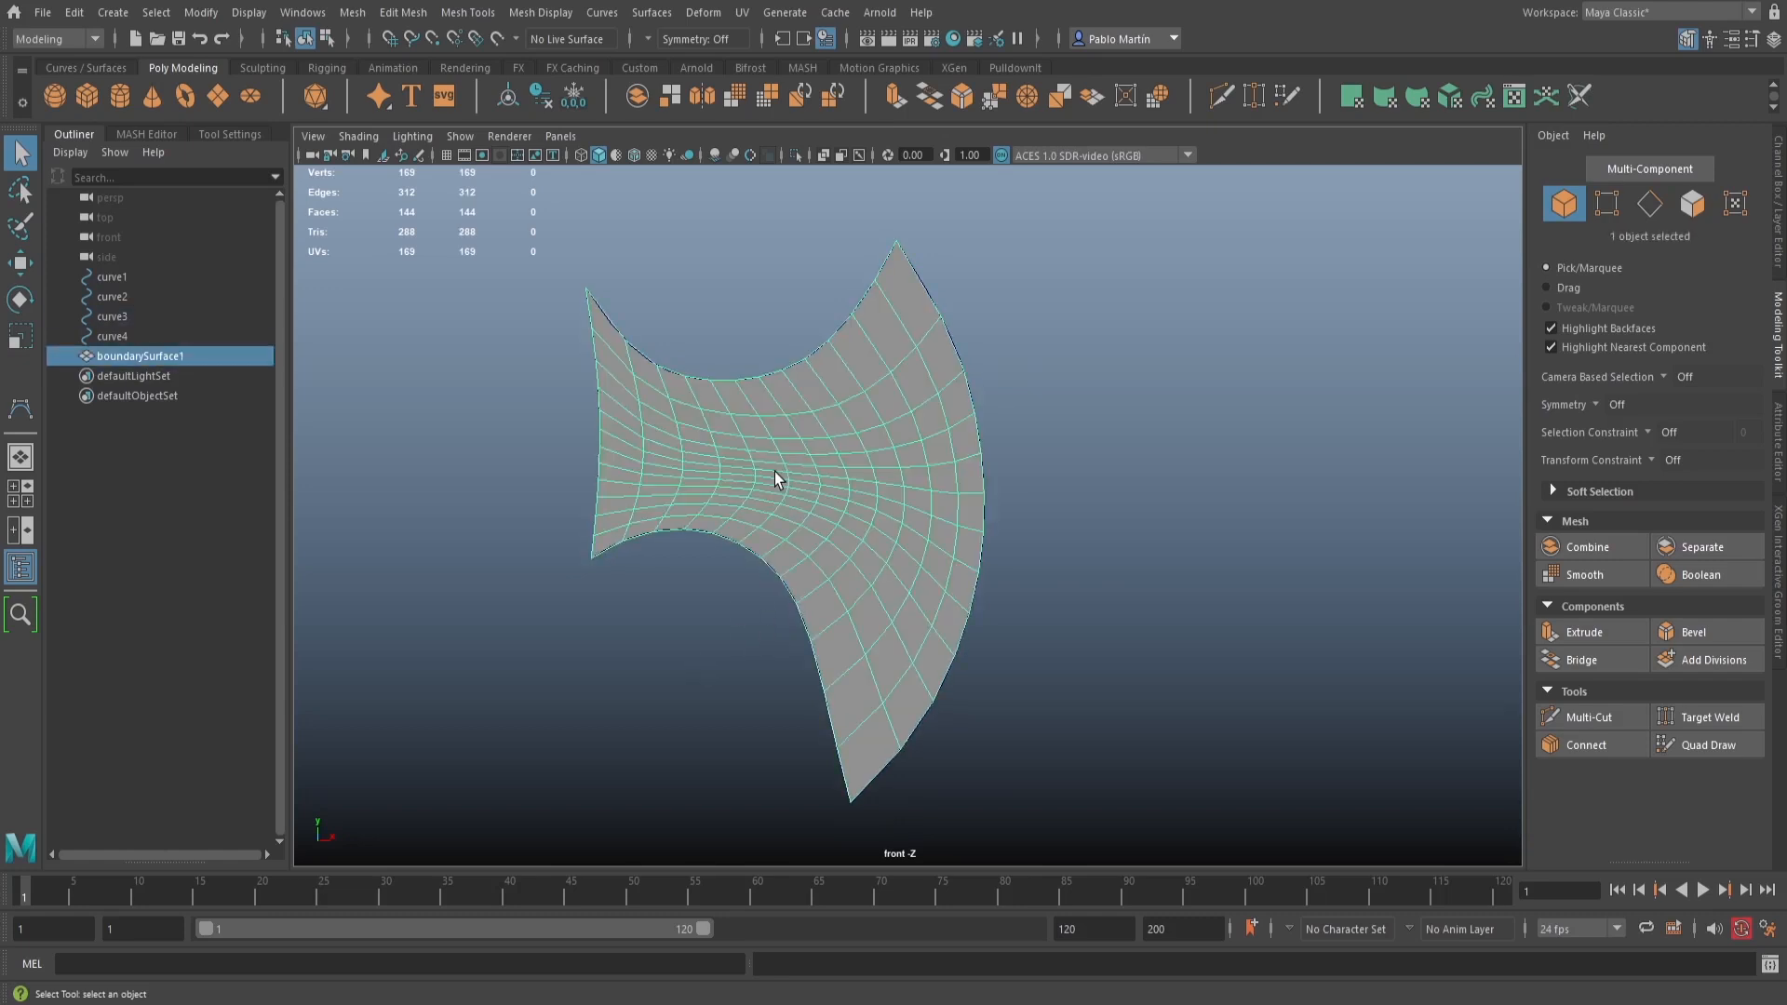
{"action": "left_click", "coordinate": [789, 592]}
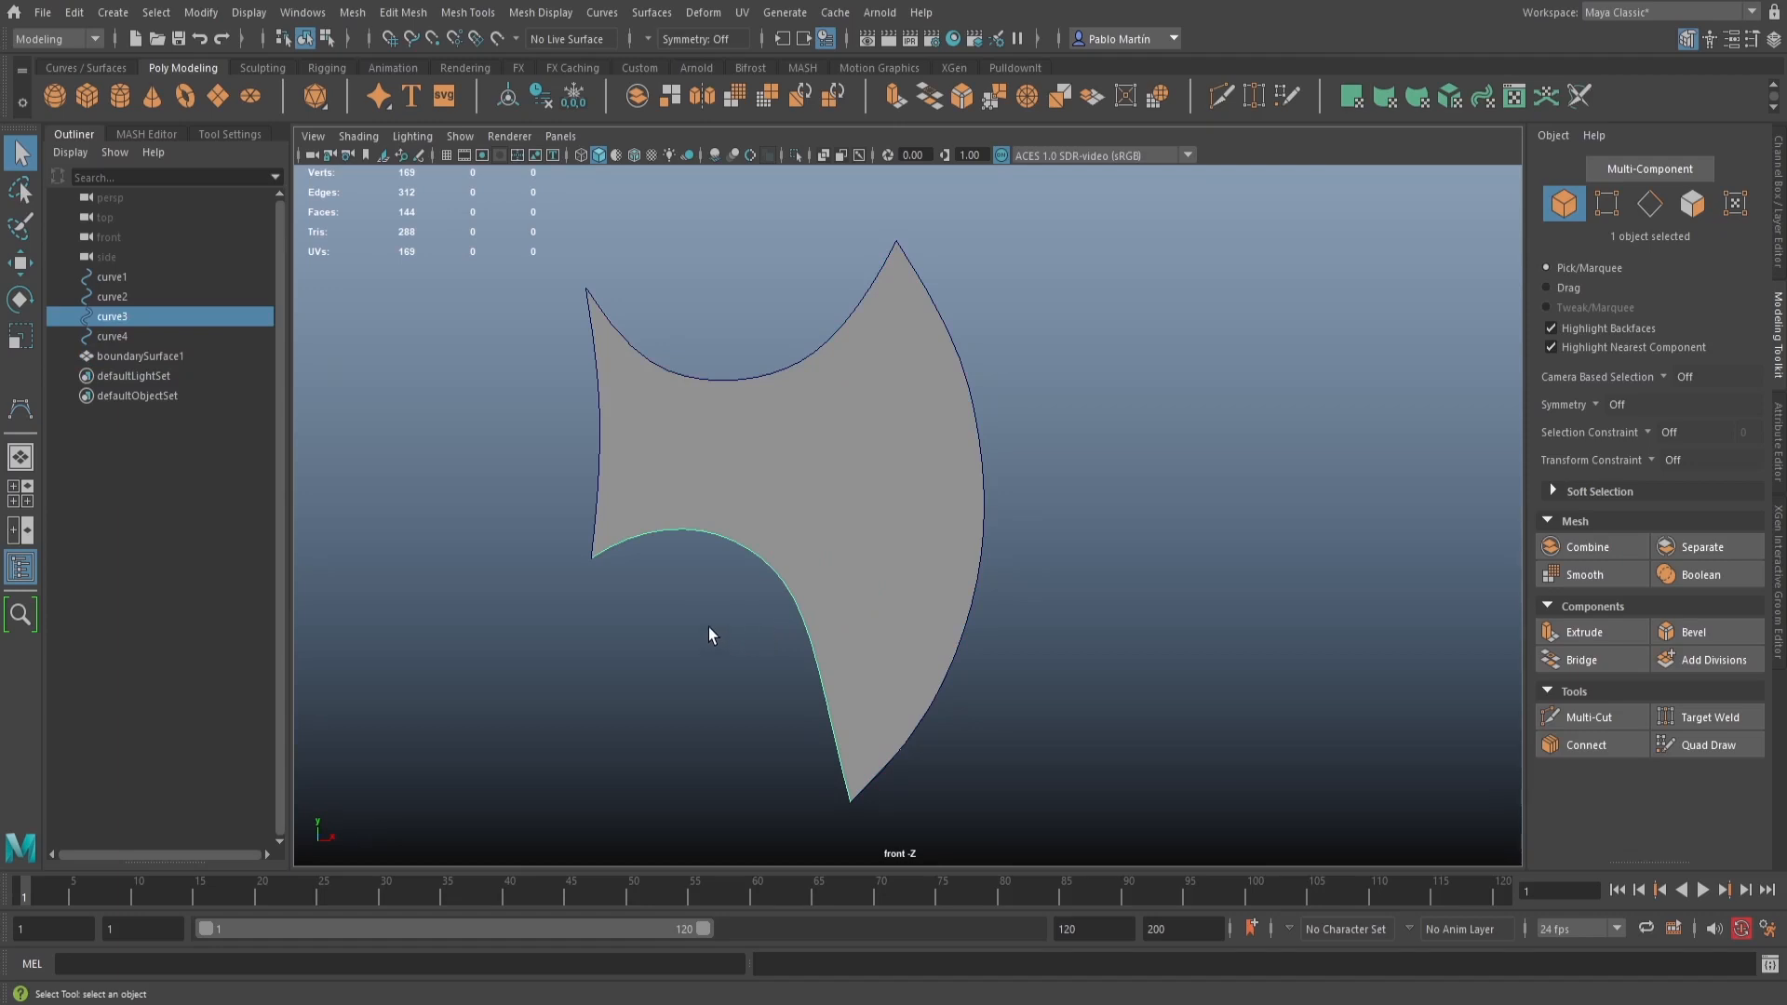
Reshape the lower concave curve into a rounder arc by moving its inner control vertices outward to the right
{"action": "key", "text": "F8"}
{"action": "left_click", "coordinate": [813, 620]}
{"action": "key", "text": "w"}
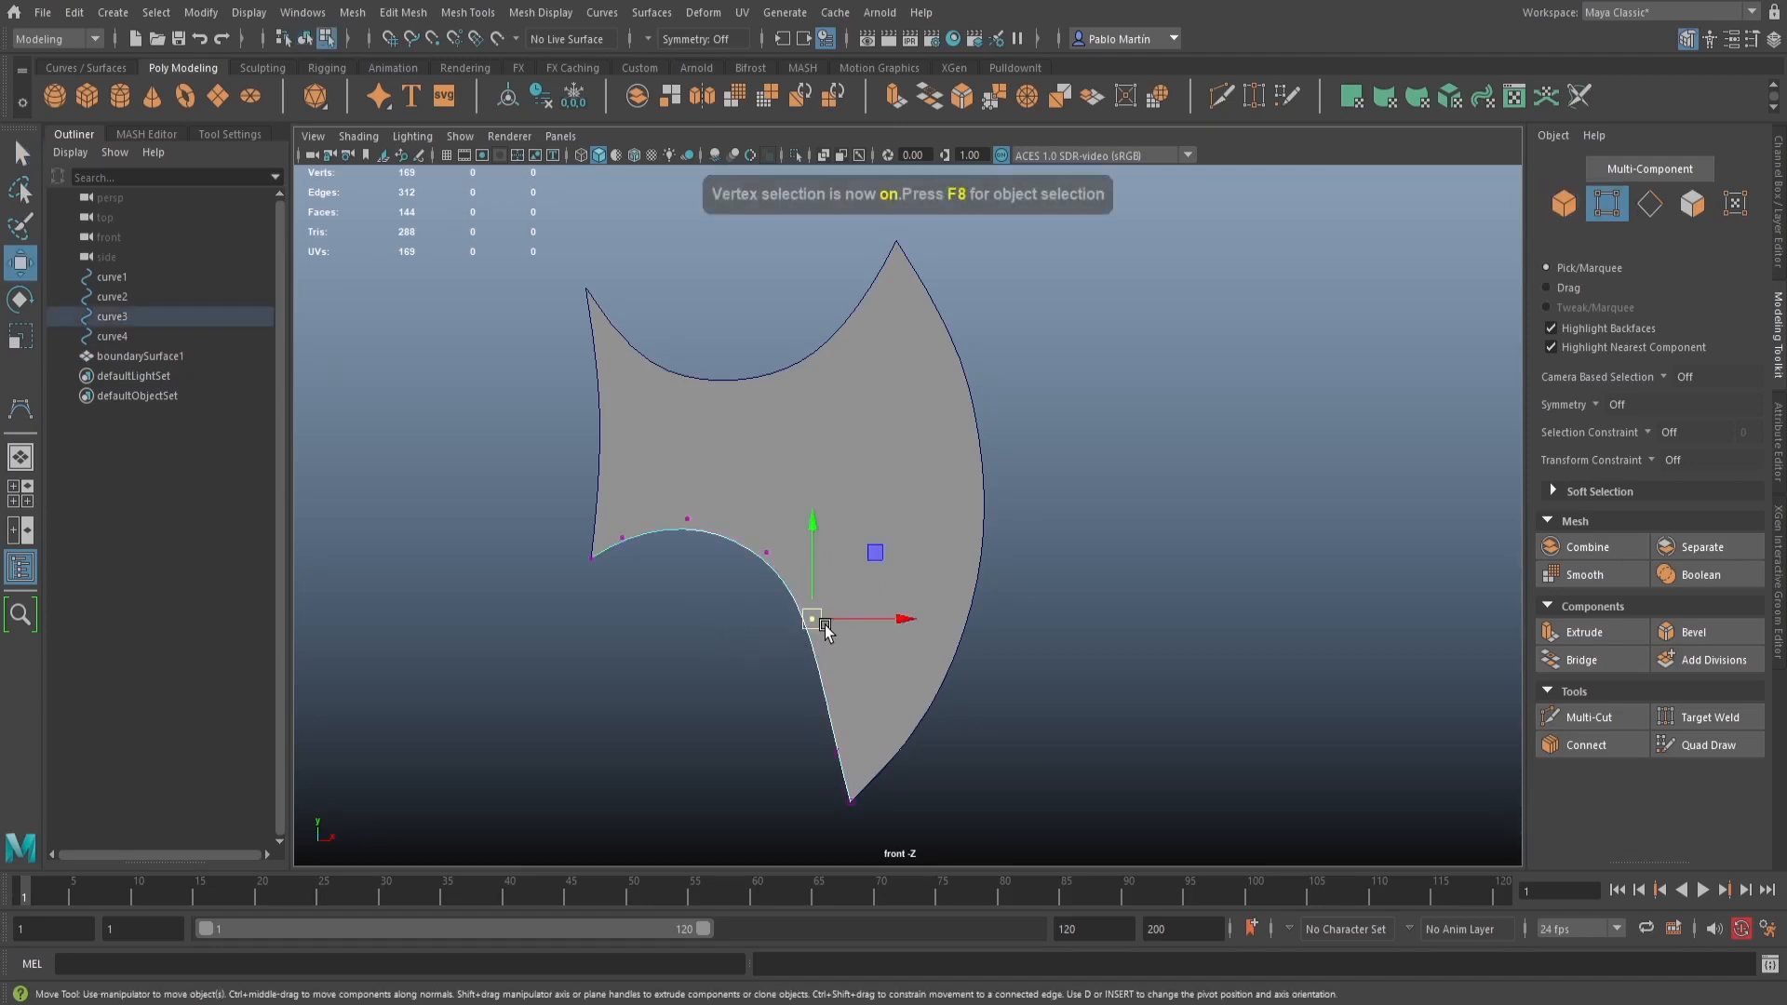
{"action": "mouse_move", "coordinate": [813, 620]}
{"action": "left_mouse_down"}
{"action": "mouse_move", "coordinate": [849, 633]}
{"action": "mouse_move", "coordinate": [834, 626]}
{"action": "left_mouse_up"}
{"action": "left_click_drag", "start_coordinate": [820, 768], "coordinate": [852, 735]}
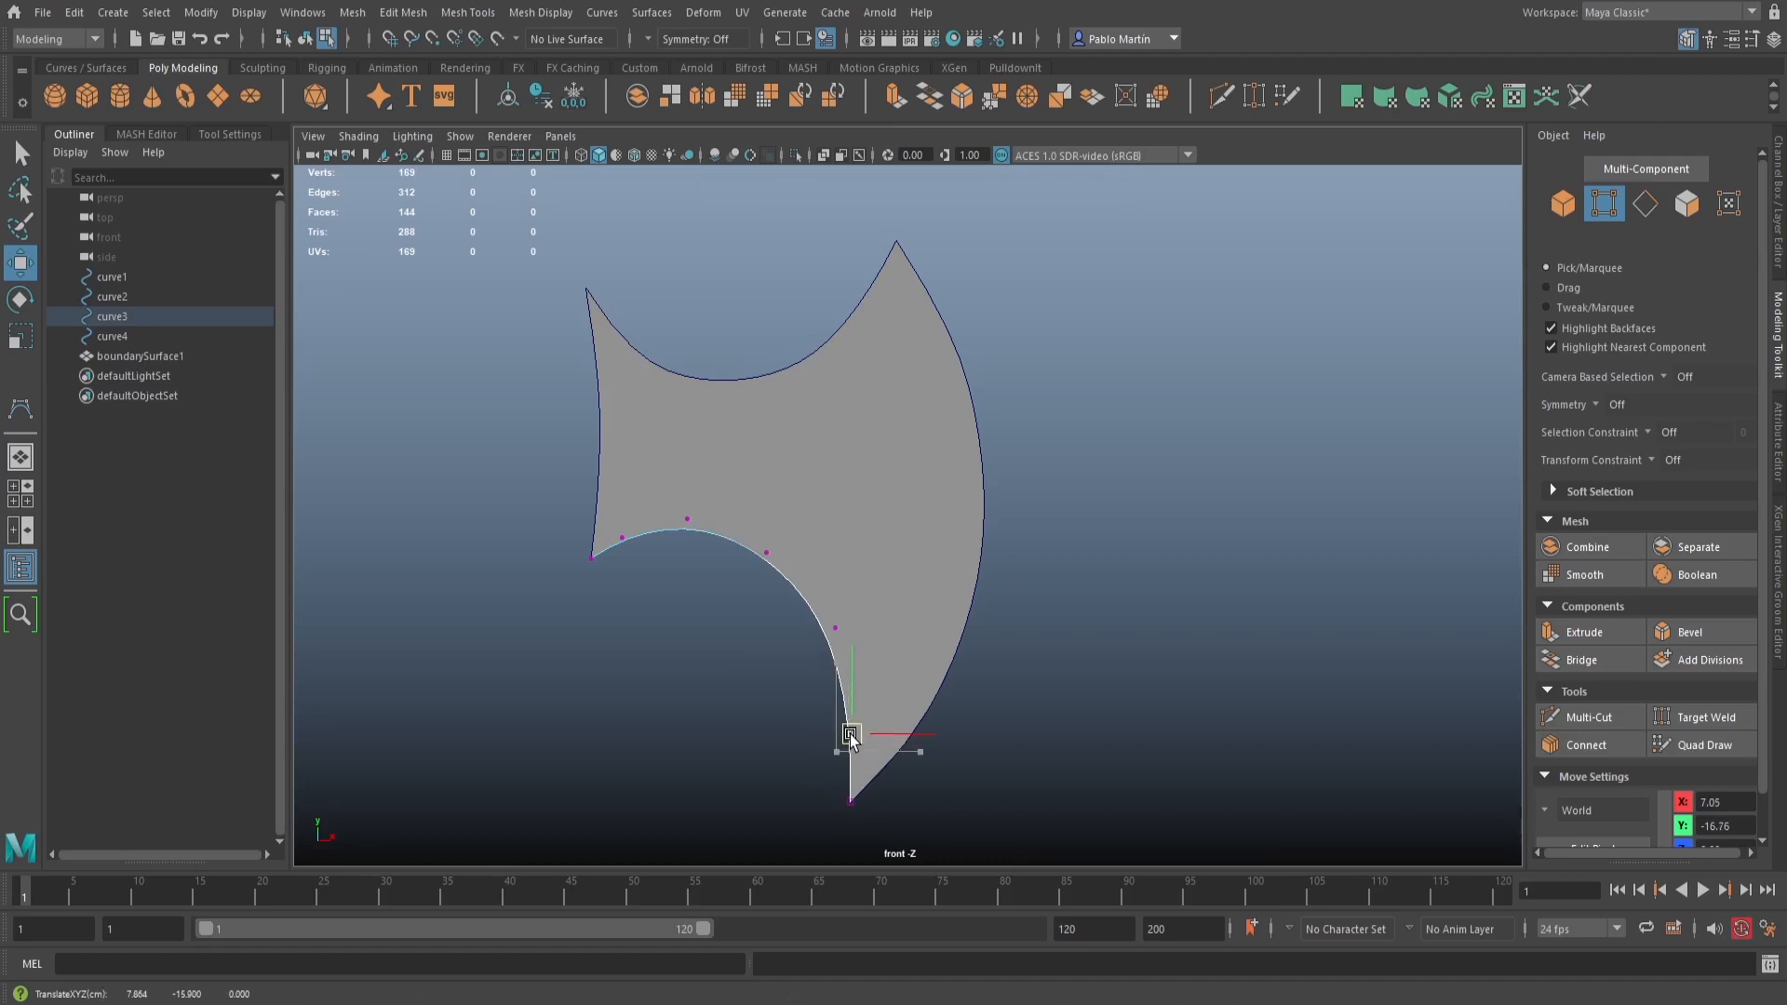
{"action": "left_click", "coordinate": [765, 552]}
{"action": "left_click_drag", "start_coordinate": [765, 552], "coordinate": [782, 555]}
{"action": "left_click_drag", "start_coordinate": [671, 510], "coordinate": [703, 526]}
{"action": "key", "text": "q"}
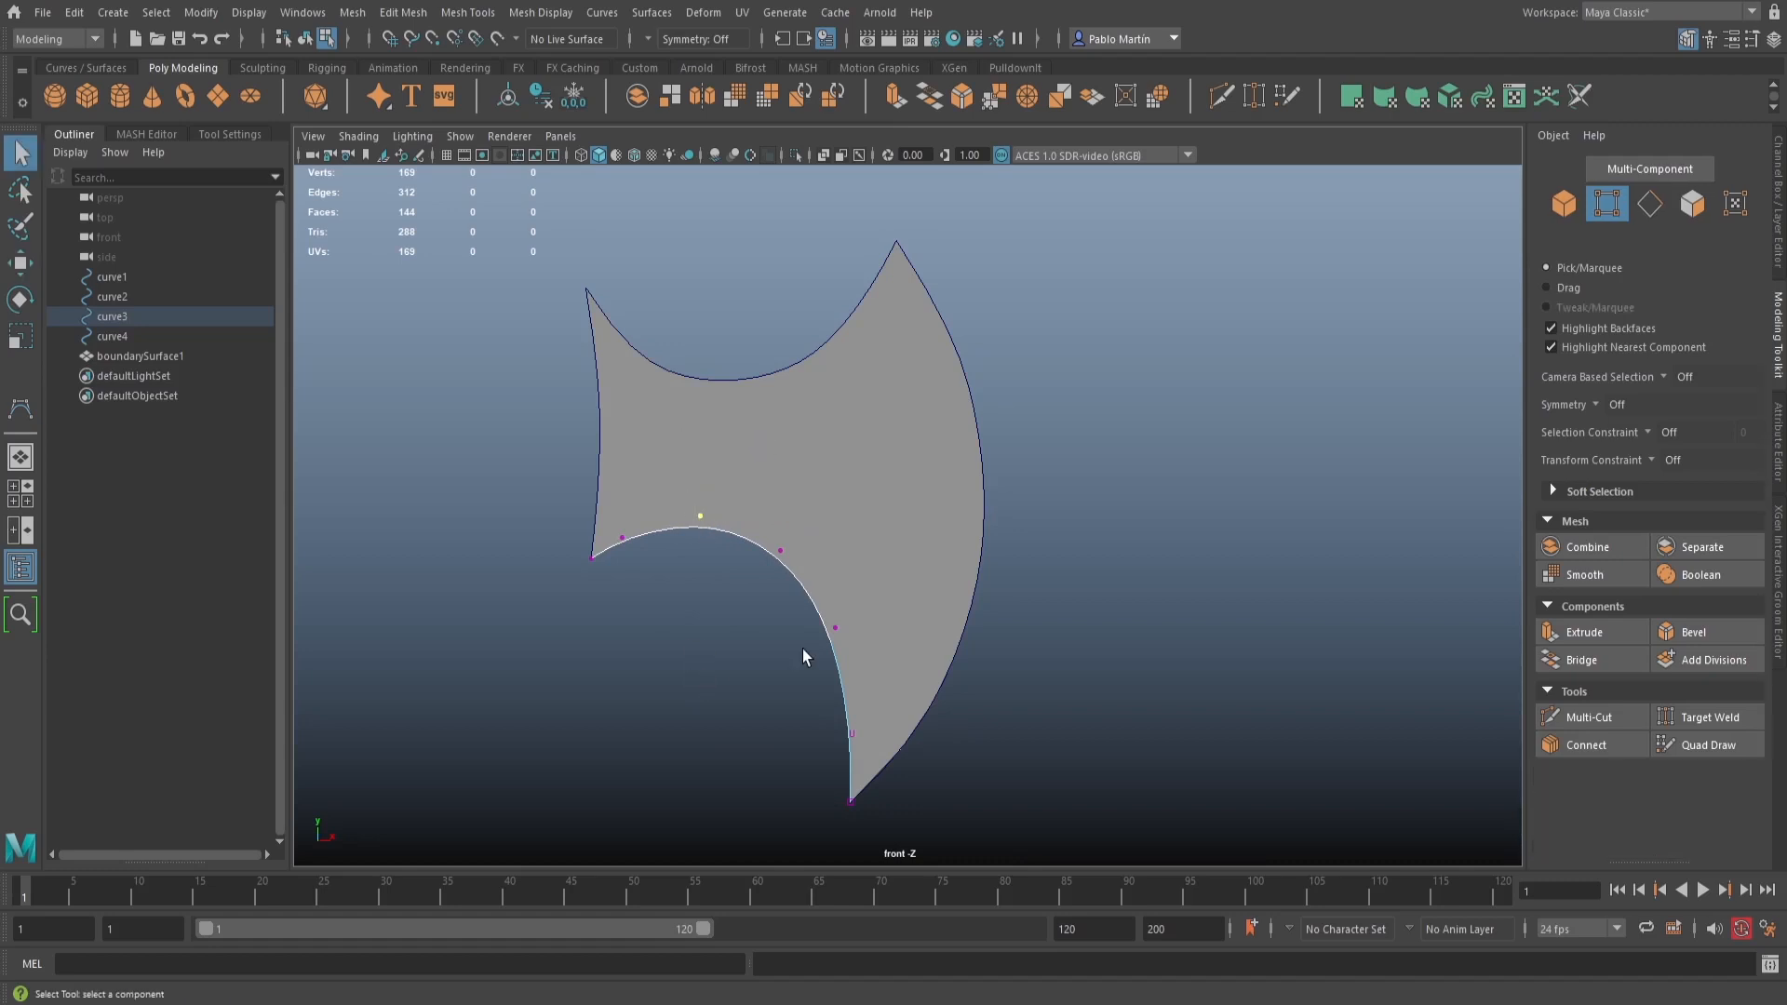
Return to object selection, select the boundary mesh and show its nurbsTessellate1 node attributes
{"action": "right_click_drag", "start_coordinate": [794, 439], "coordinate": [847, 406]}
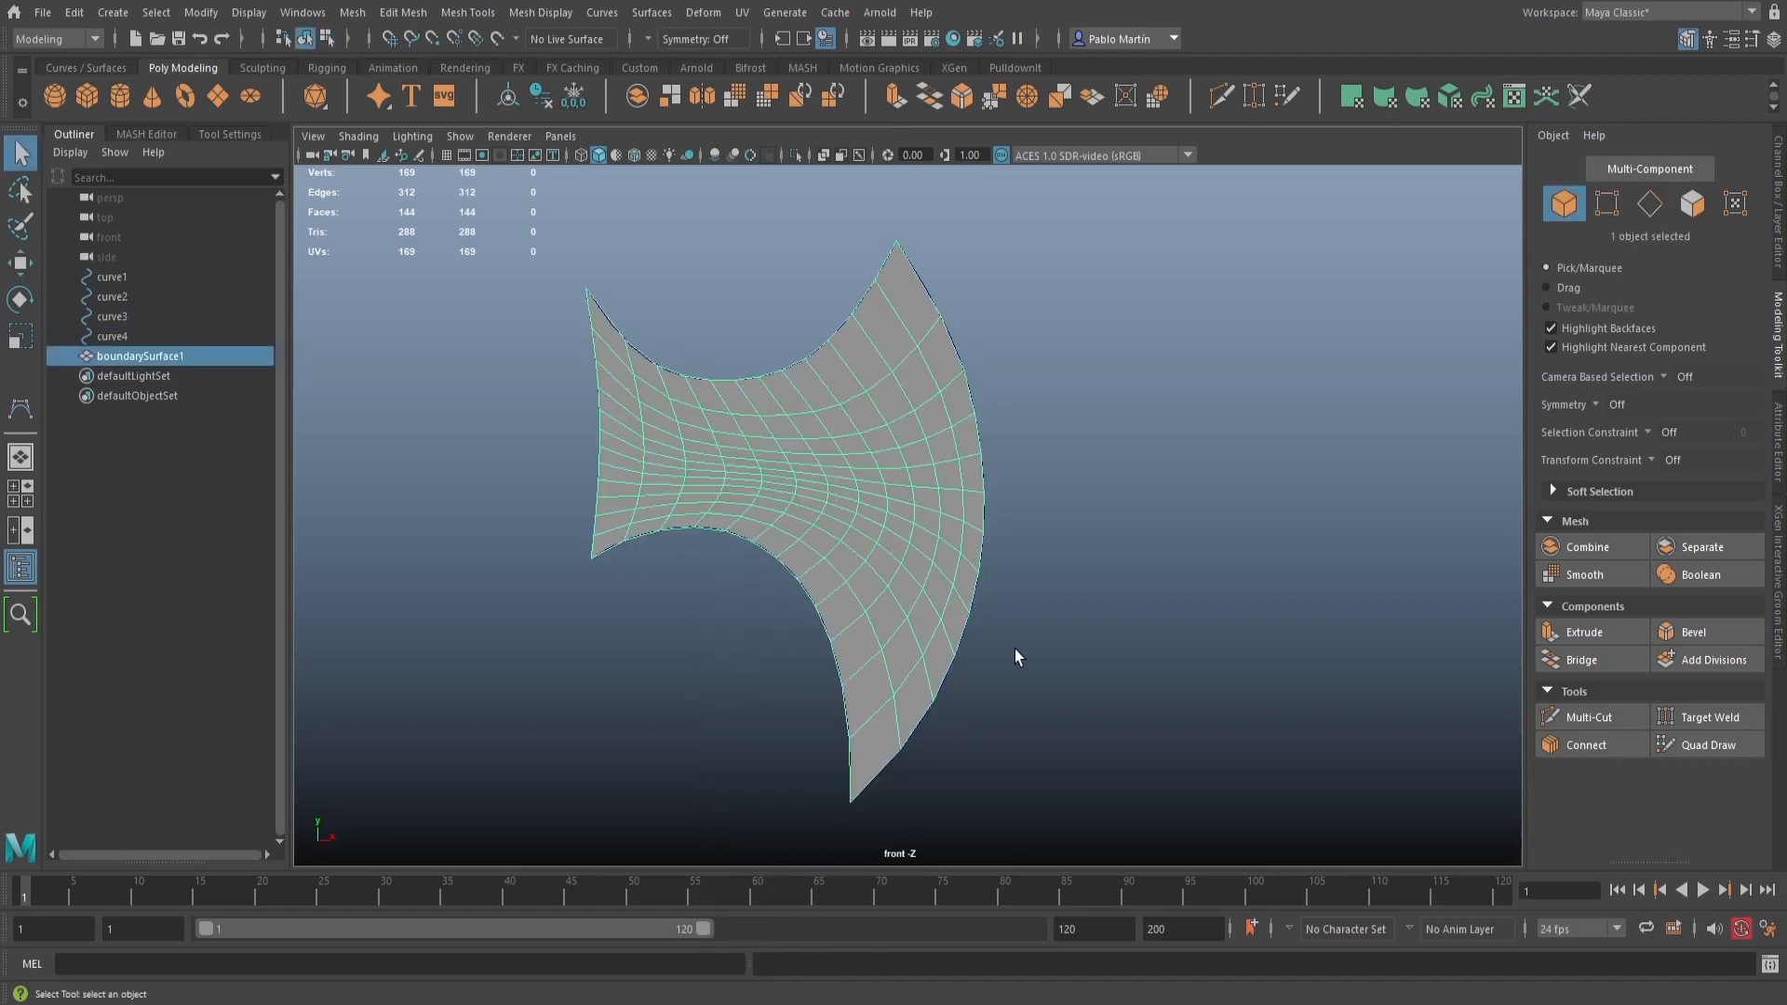
{"action": "middle_click_drag", "start_coordinate": [1017, 657], "coordinate": [1021, 623], "text": "alt"}
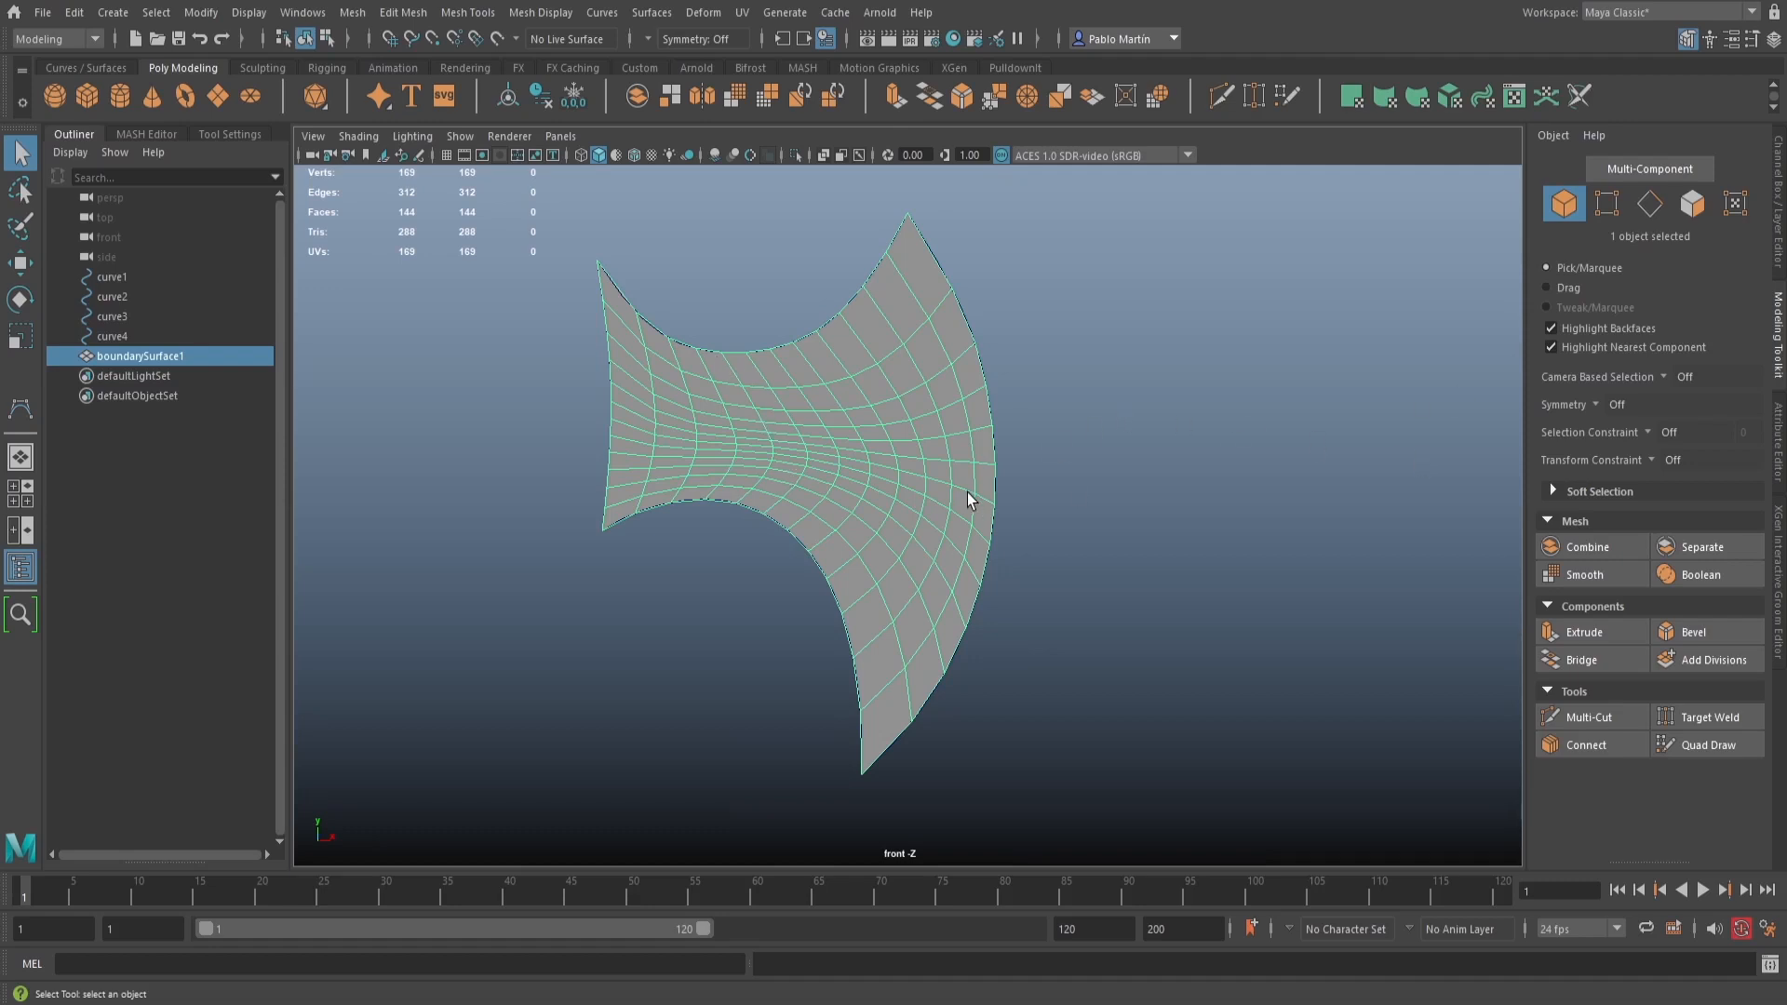
{"action": "key", "text": "ctrl+a"}
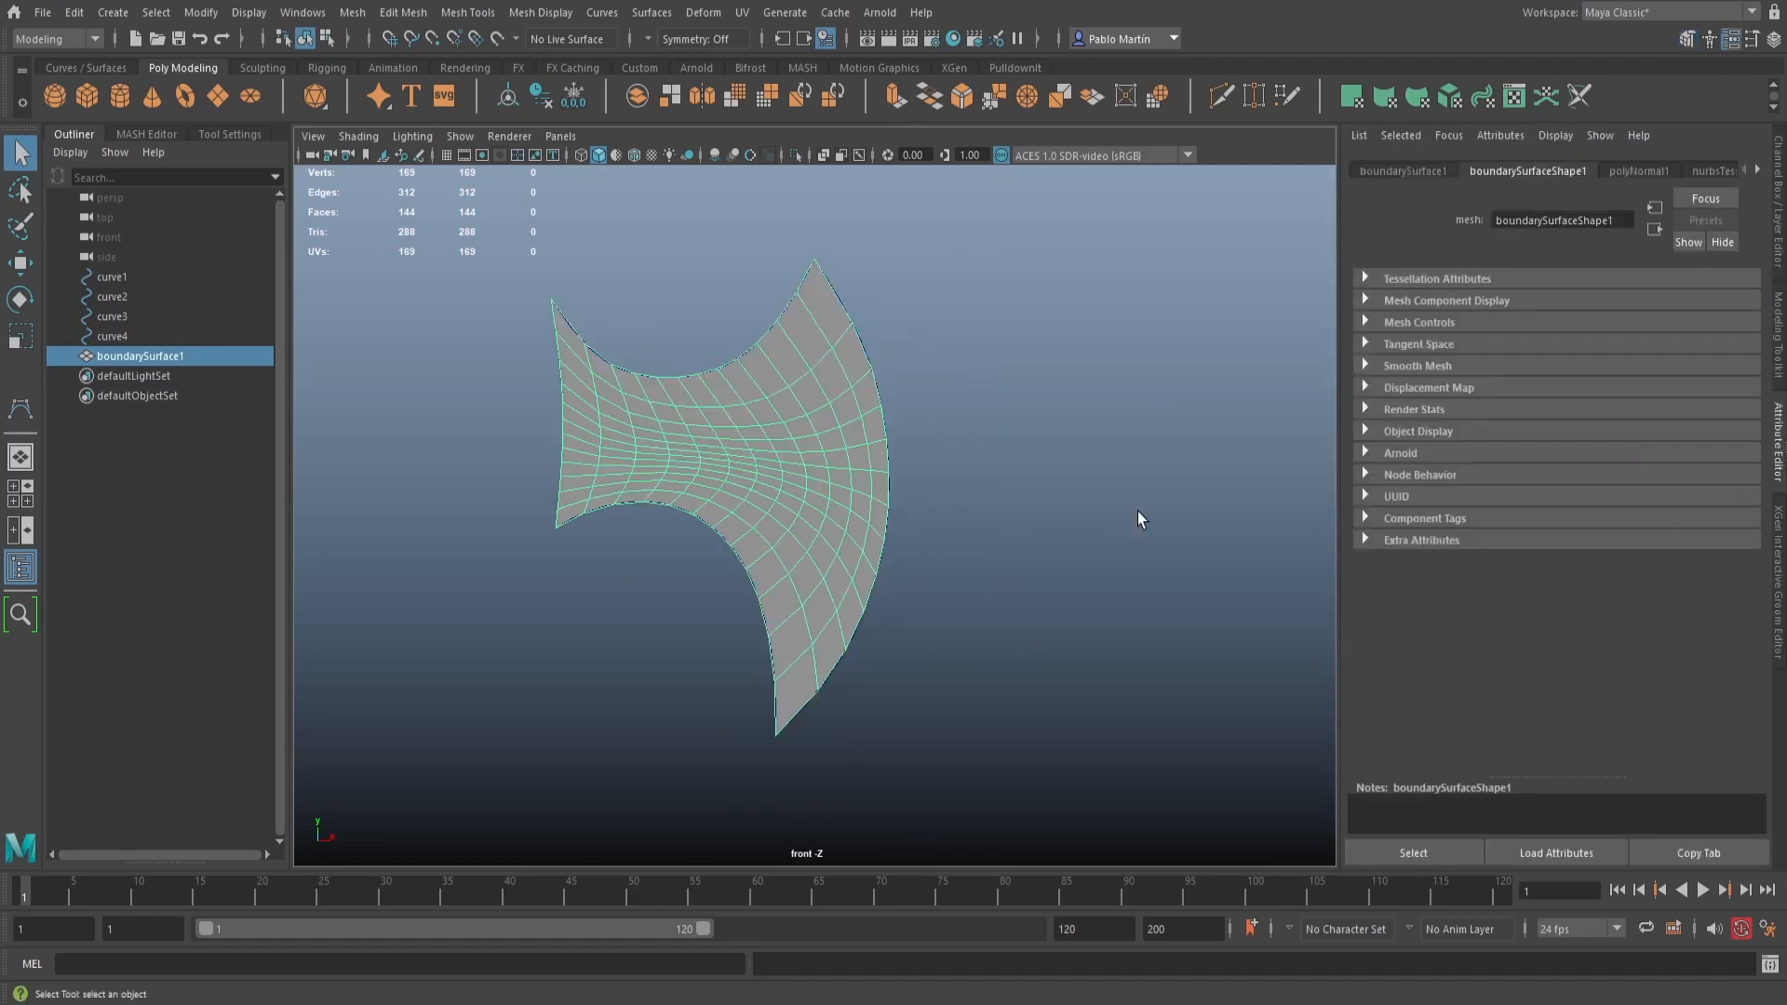
{"action": "scroll", "coordinate": [856, 479], "scroll_direction": "up", "scroll_amount": 3}
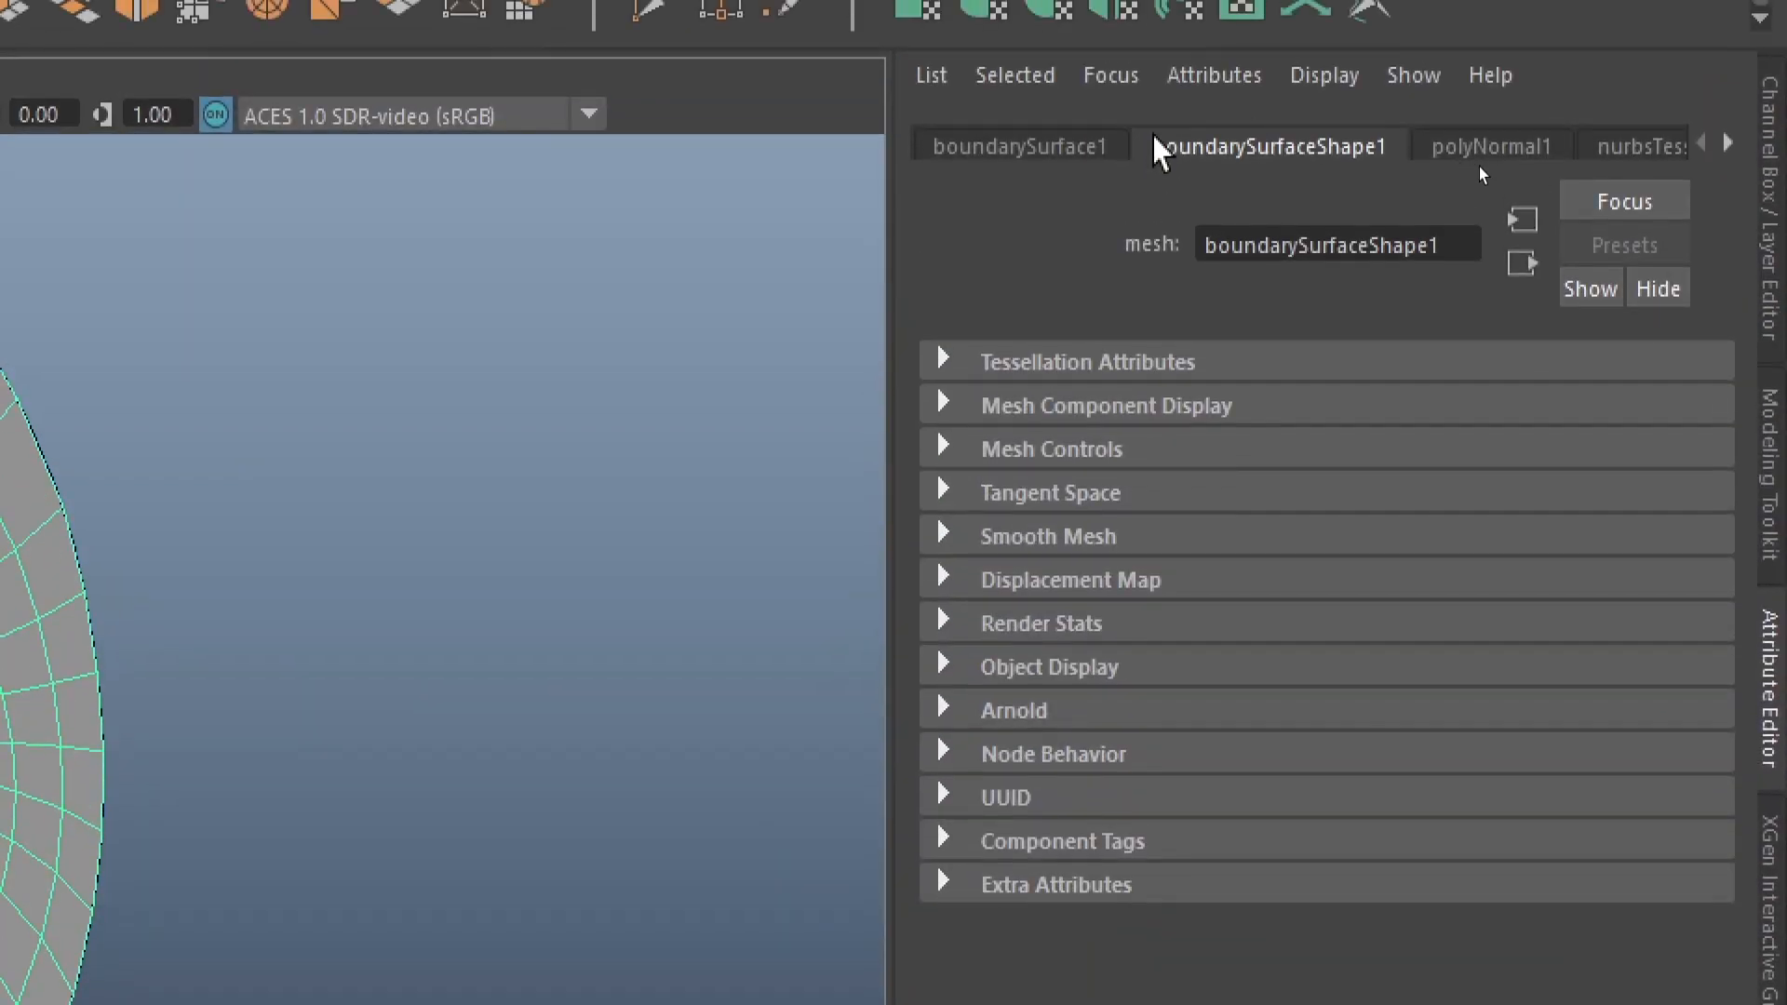
{"action": "left_click", "coordinate": [1635, 146]}
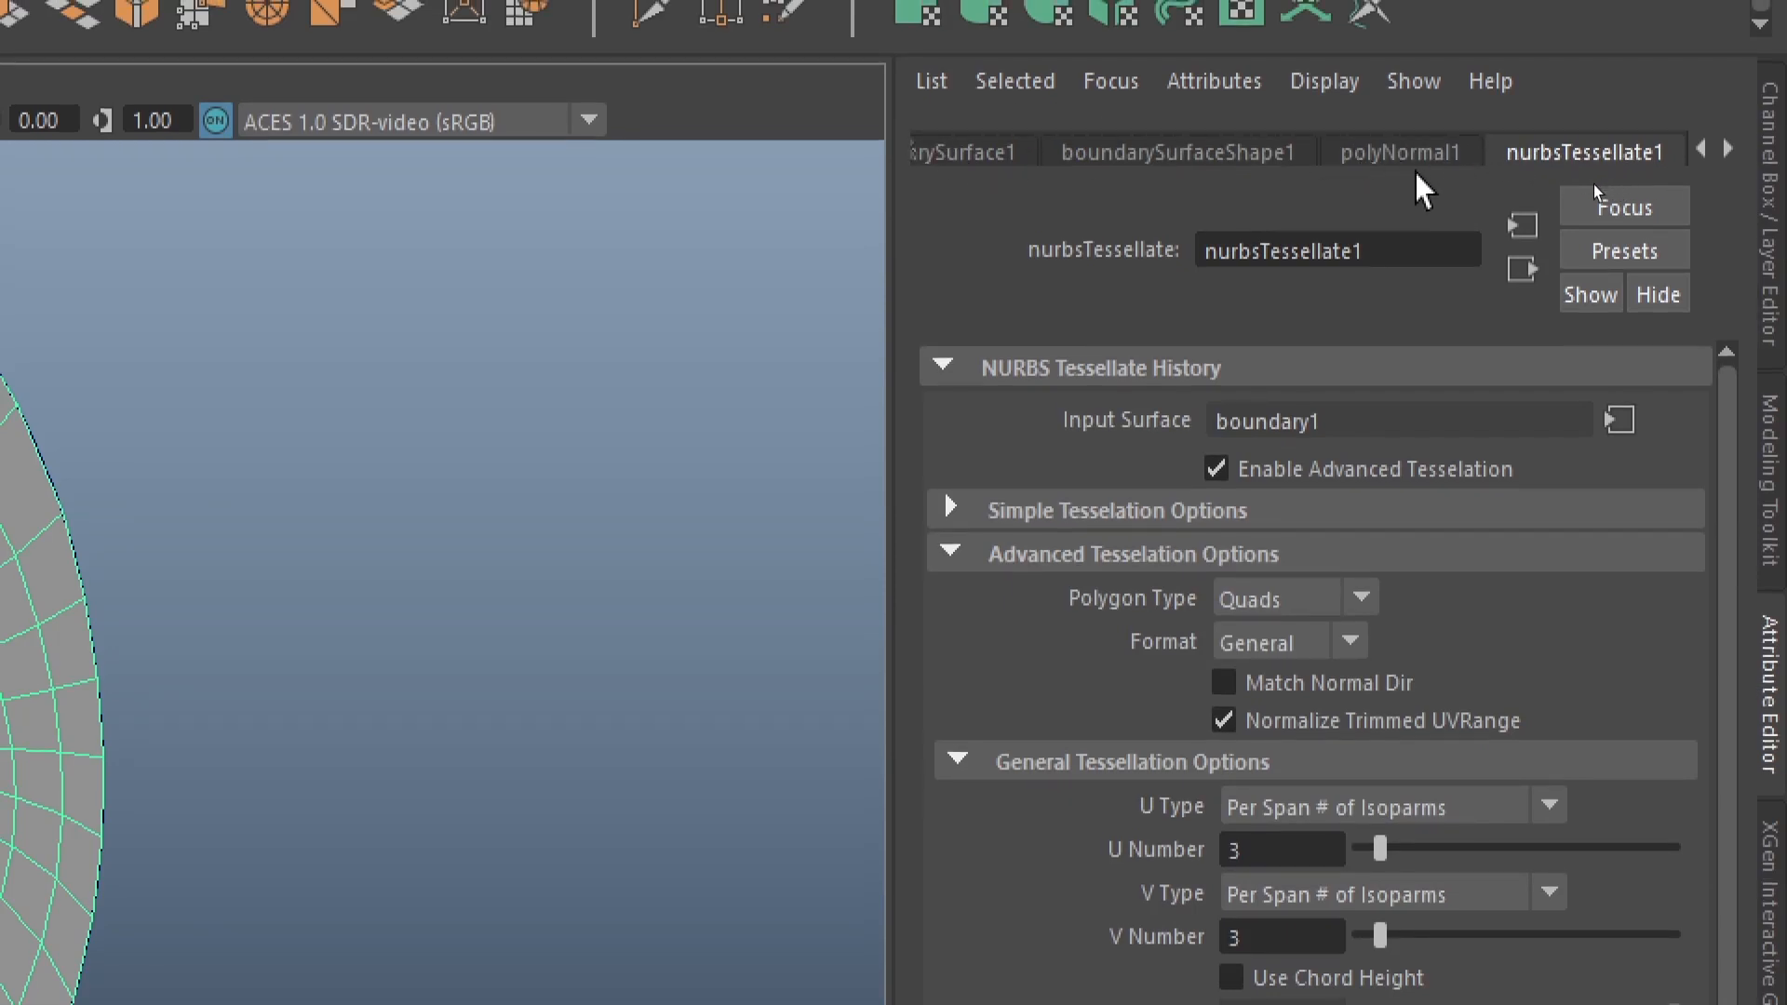
{"action": "middle_click_drag", "start_coordinate": [128, 508], "coordinate": [521, 529], "text": "alt"}
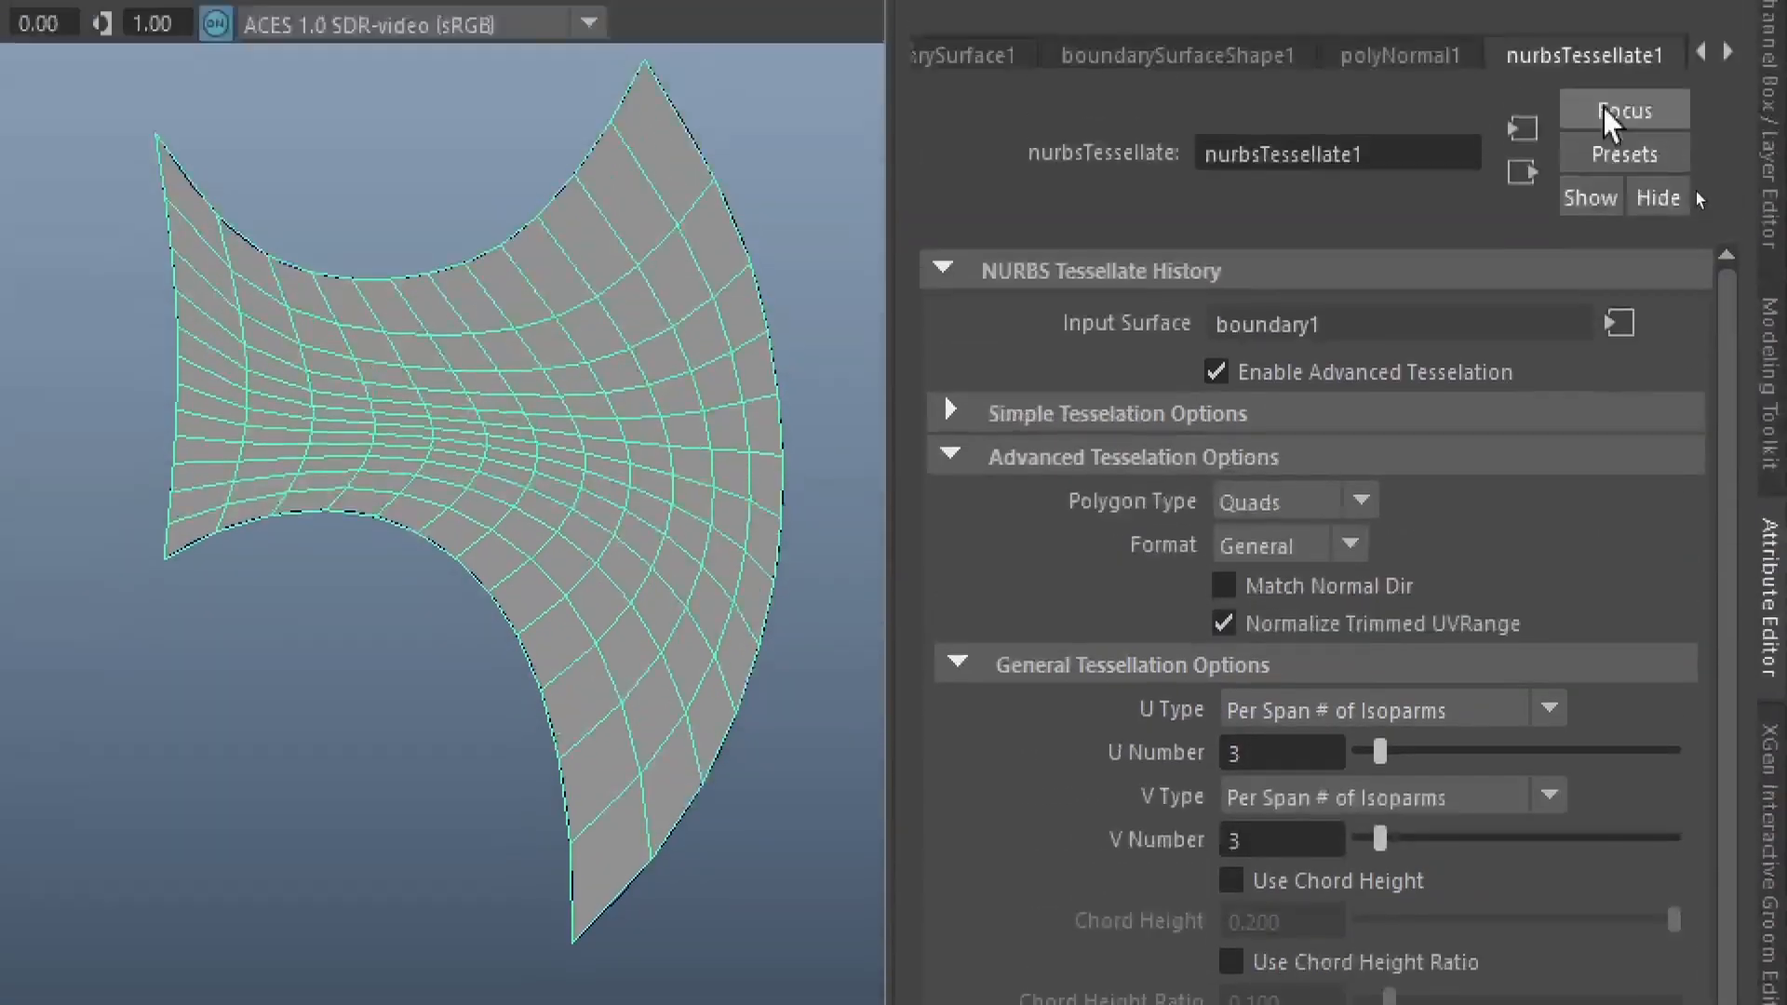
Expand the Advanced Tesselation Options and General Tessellation Options of the nurbsTessellate1 node
{"action": "left_click", "coordinate": [1020, 475]}
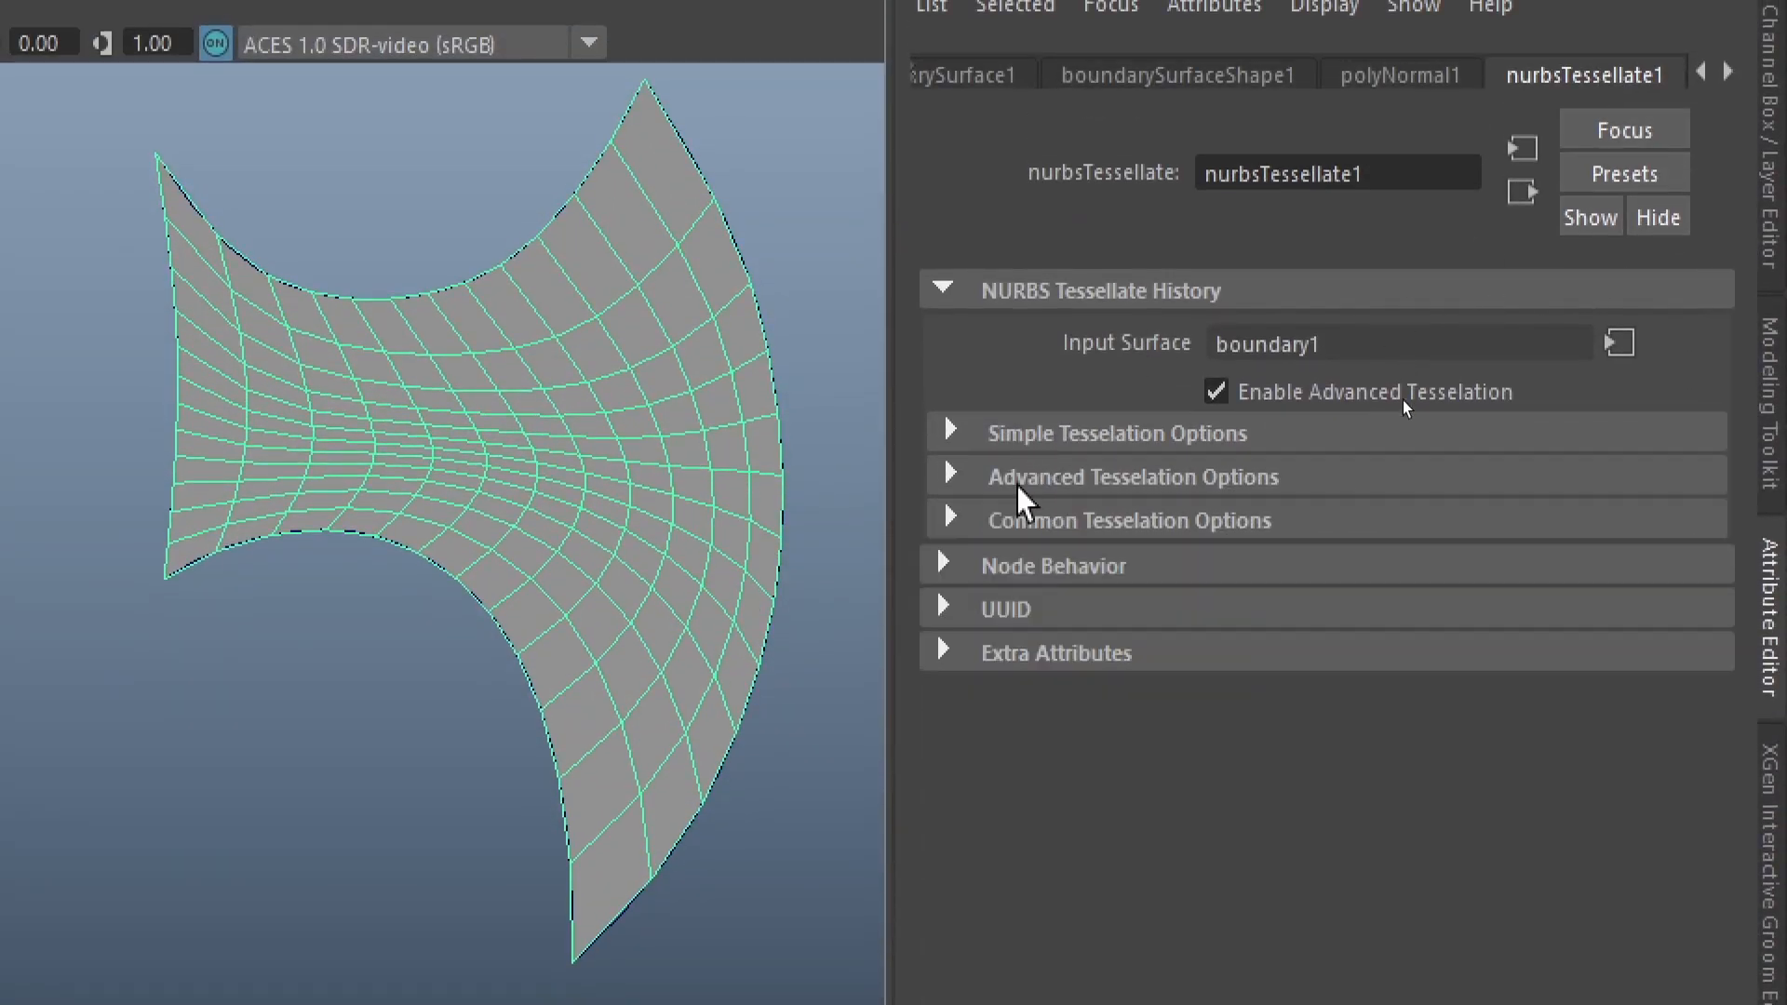
{"action": "left_click", "coordinate": [1013, 294]}
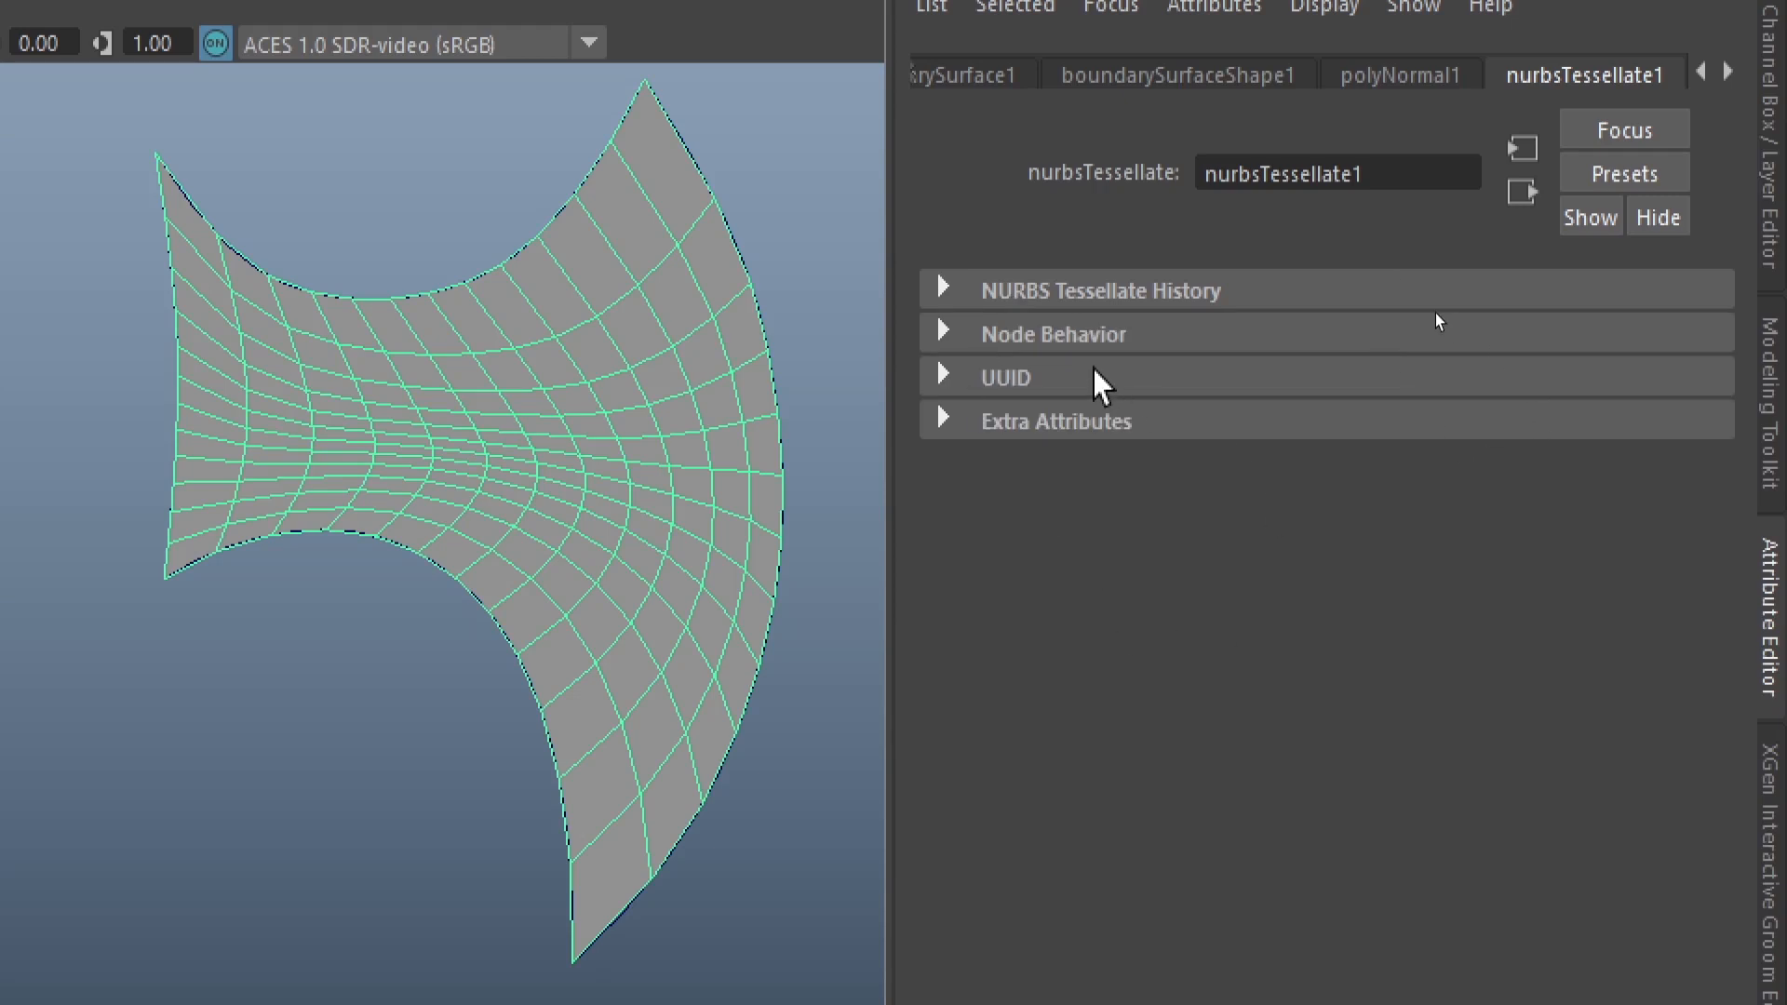
{"action": "left_click", "coordinate": [1009, 292]}
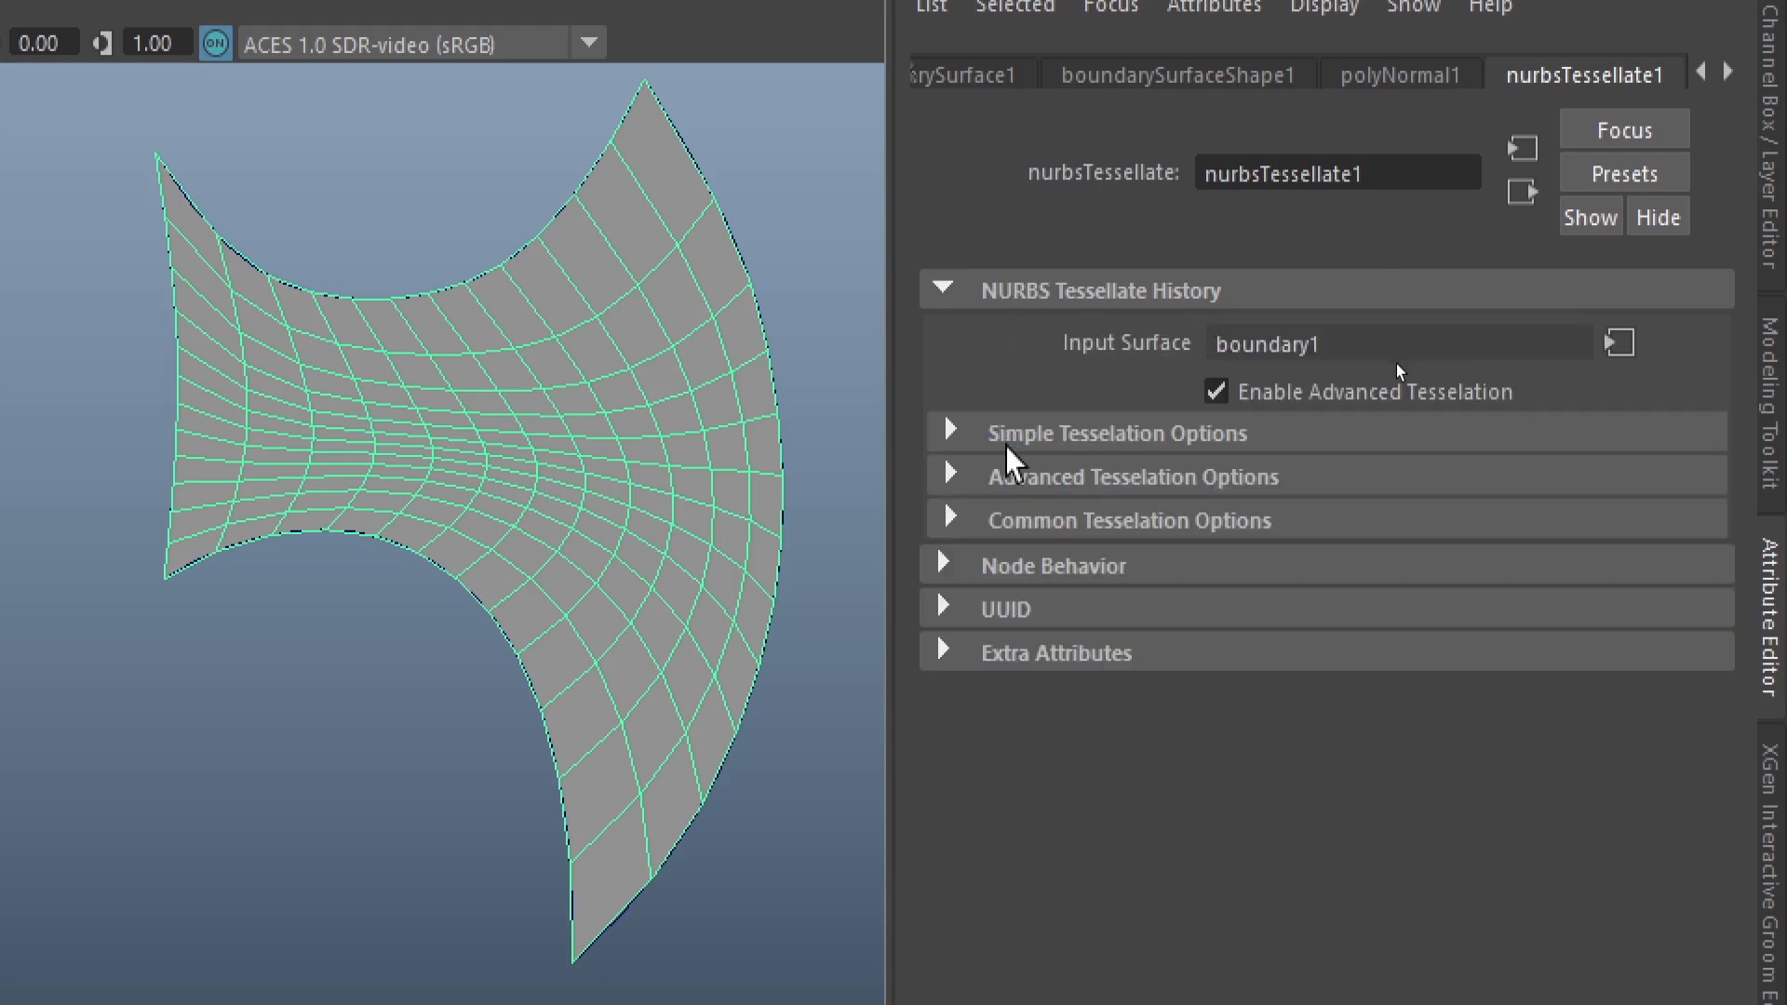
{"action": "left_click", "coordinate": [1012, 475]}
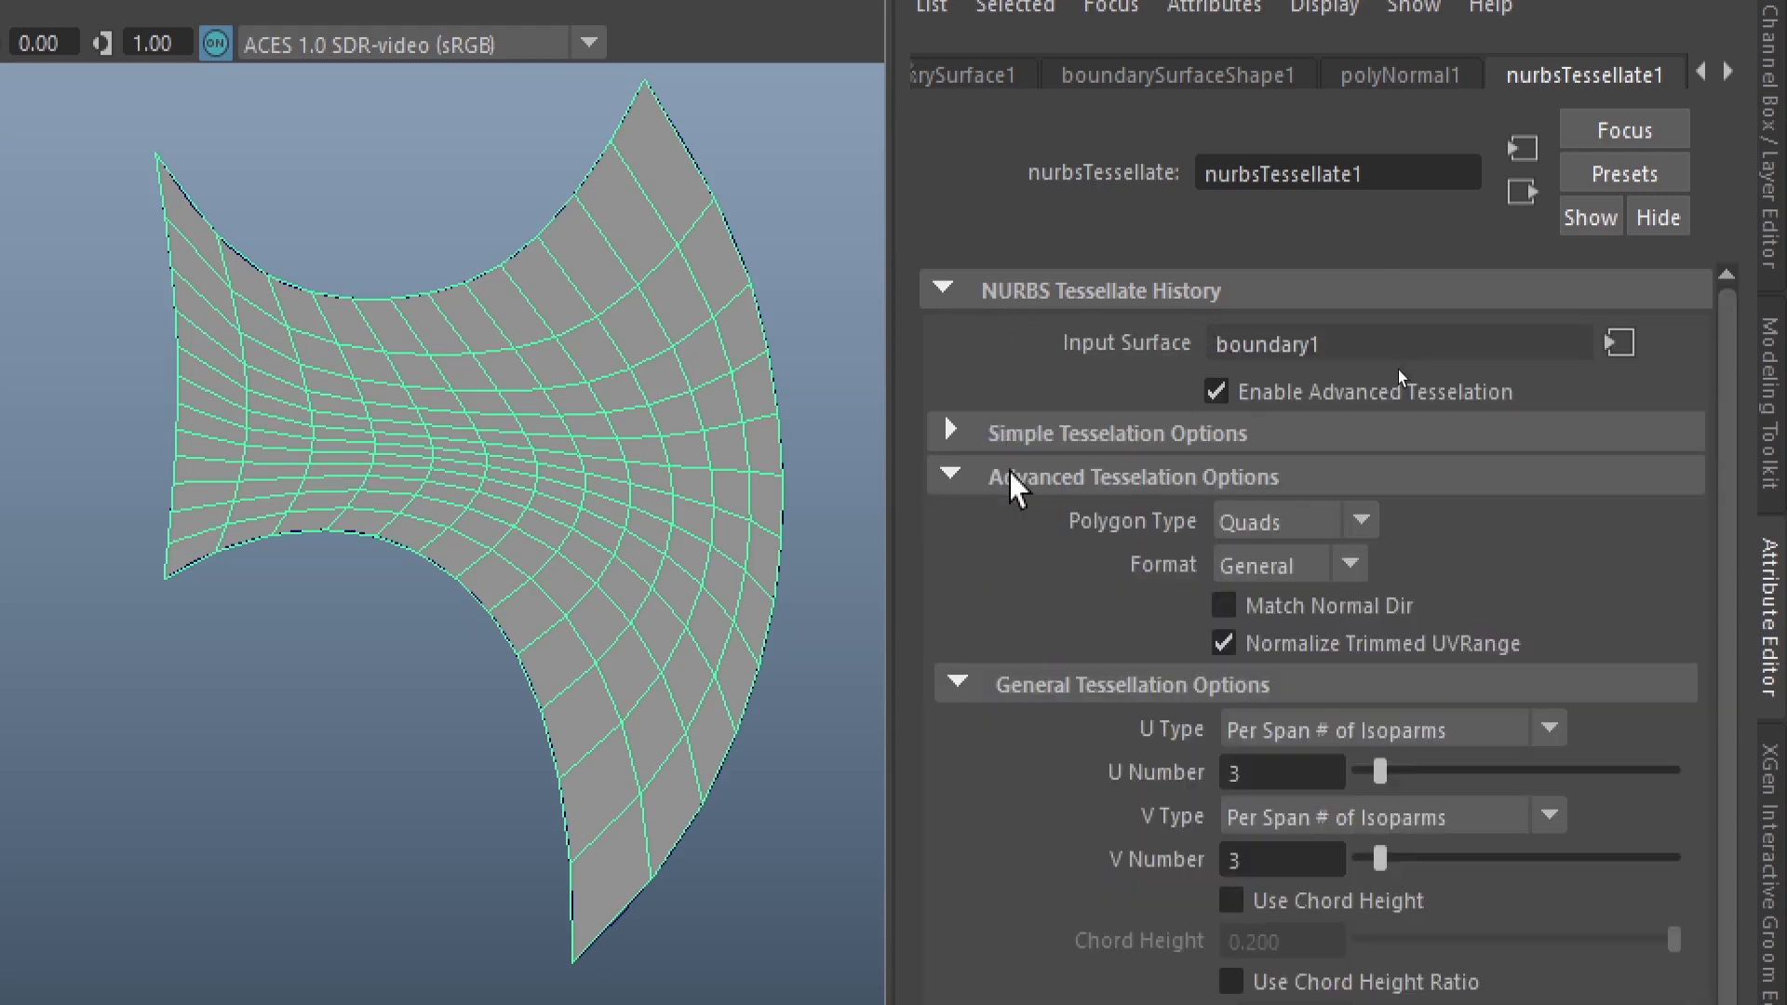
{"action": "left_click", "coordinate": [1028, 686]}
{"action": "left_click", "coordinate": [1027, 686]}
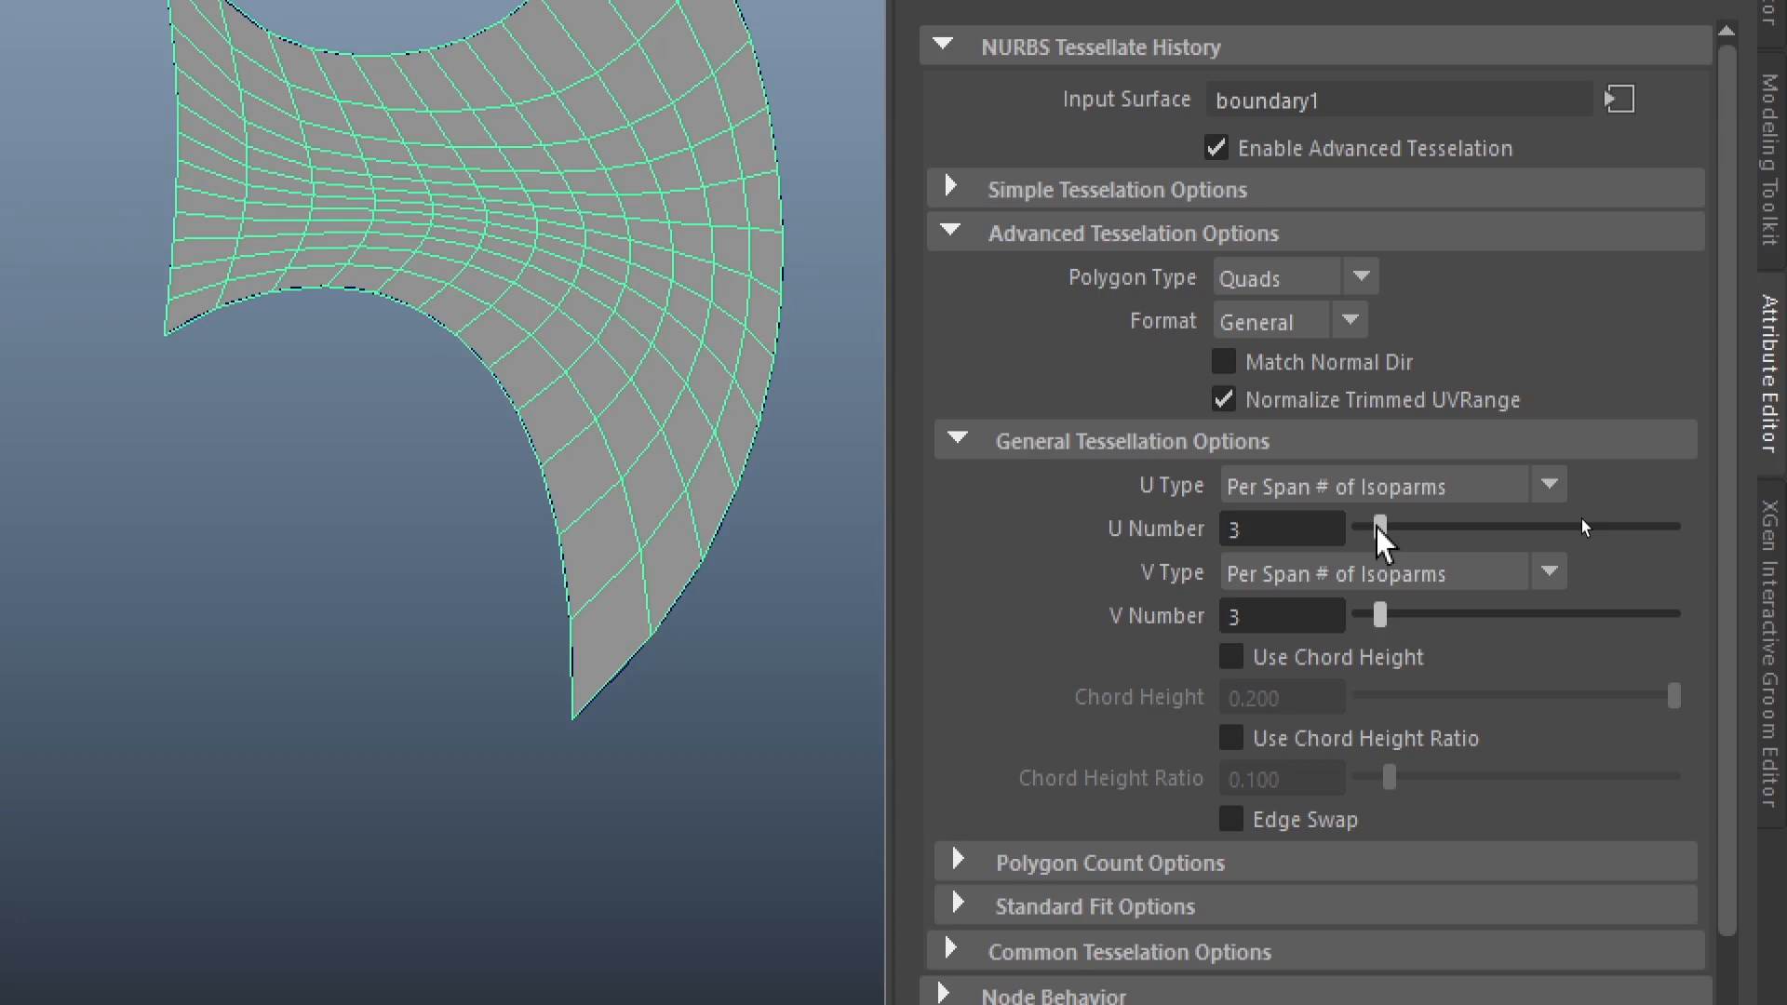
Lower the boundary mesh density by setting both its U Number and V Number to 2
{"action": "middle_click_drag", "start_coordinate": [354, 220], "coordinate": [339, 387], "text": "alt"}
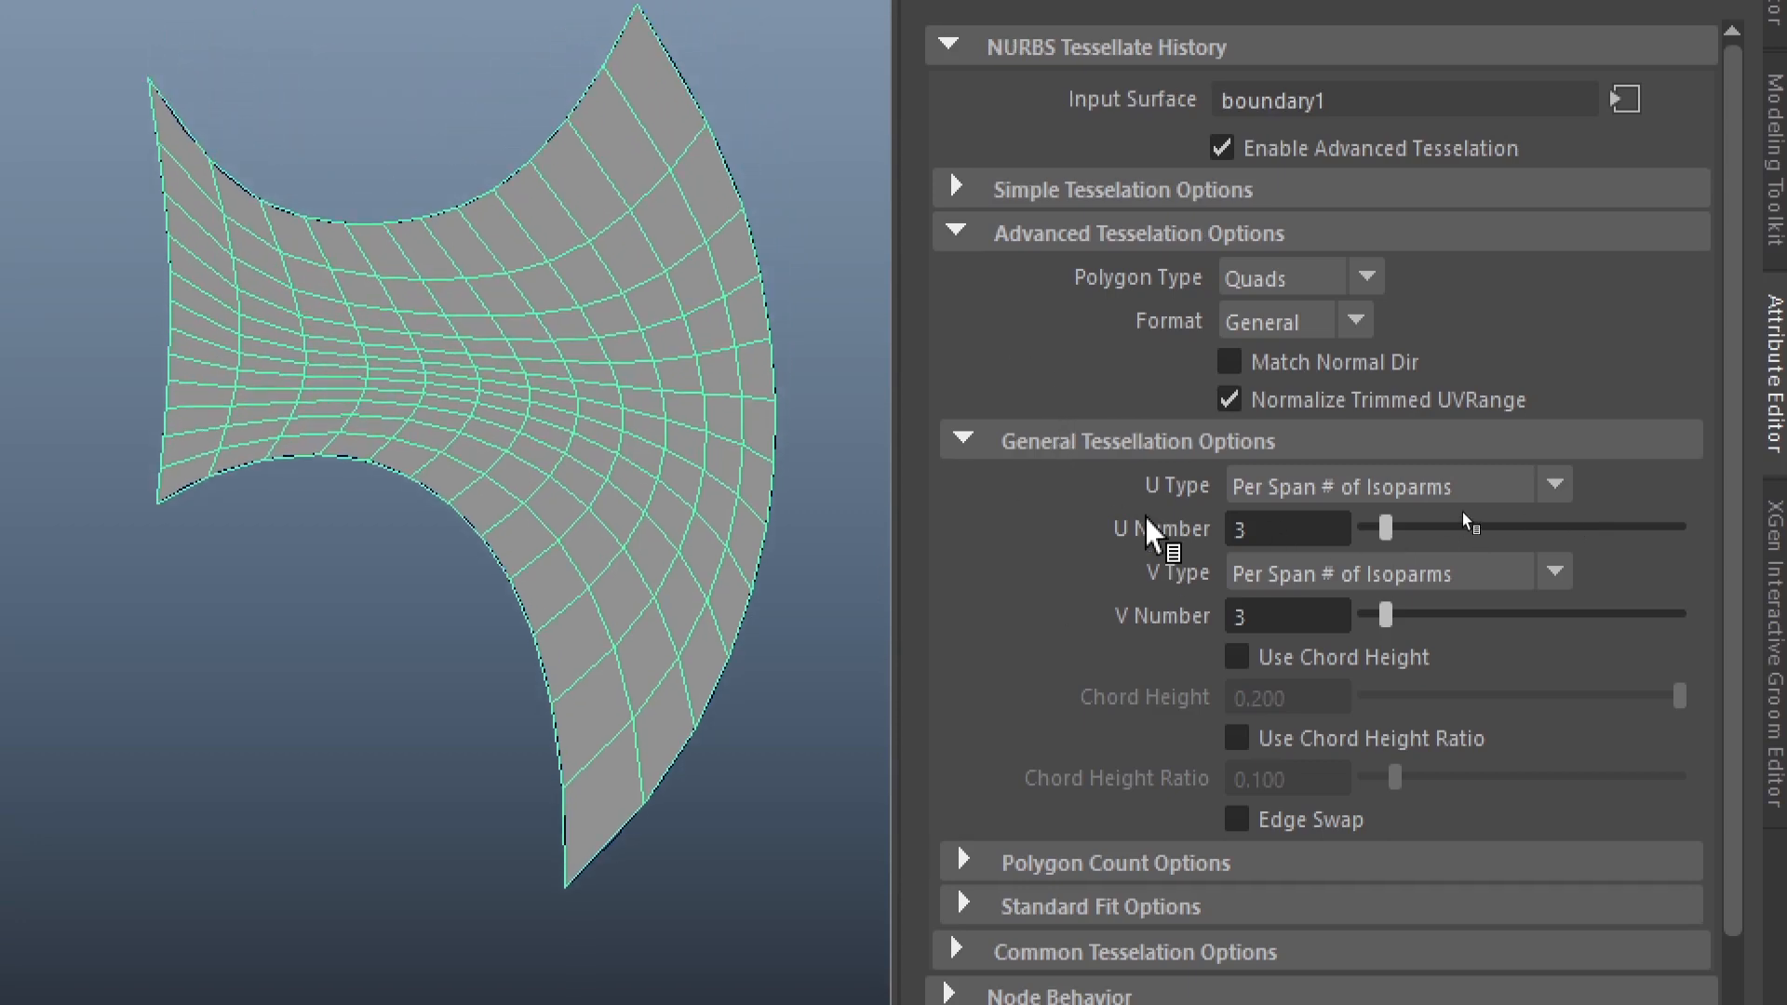
{"action": "mouse_move", "coordinate": [1387, 529]}
{"action": "left_mouse_down"}
{"action": "mouse_move", "coordinate": [1410, 529]}
{"action": "mouse_move", "coordinate": [1385, 531]}
{"action": "left_mouse_up"}
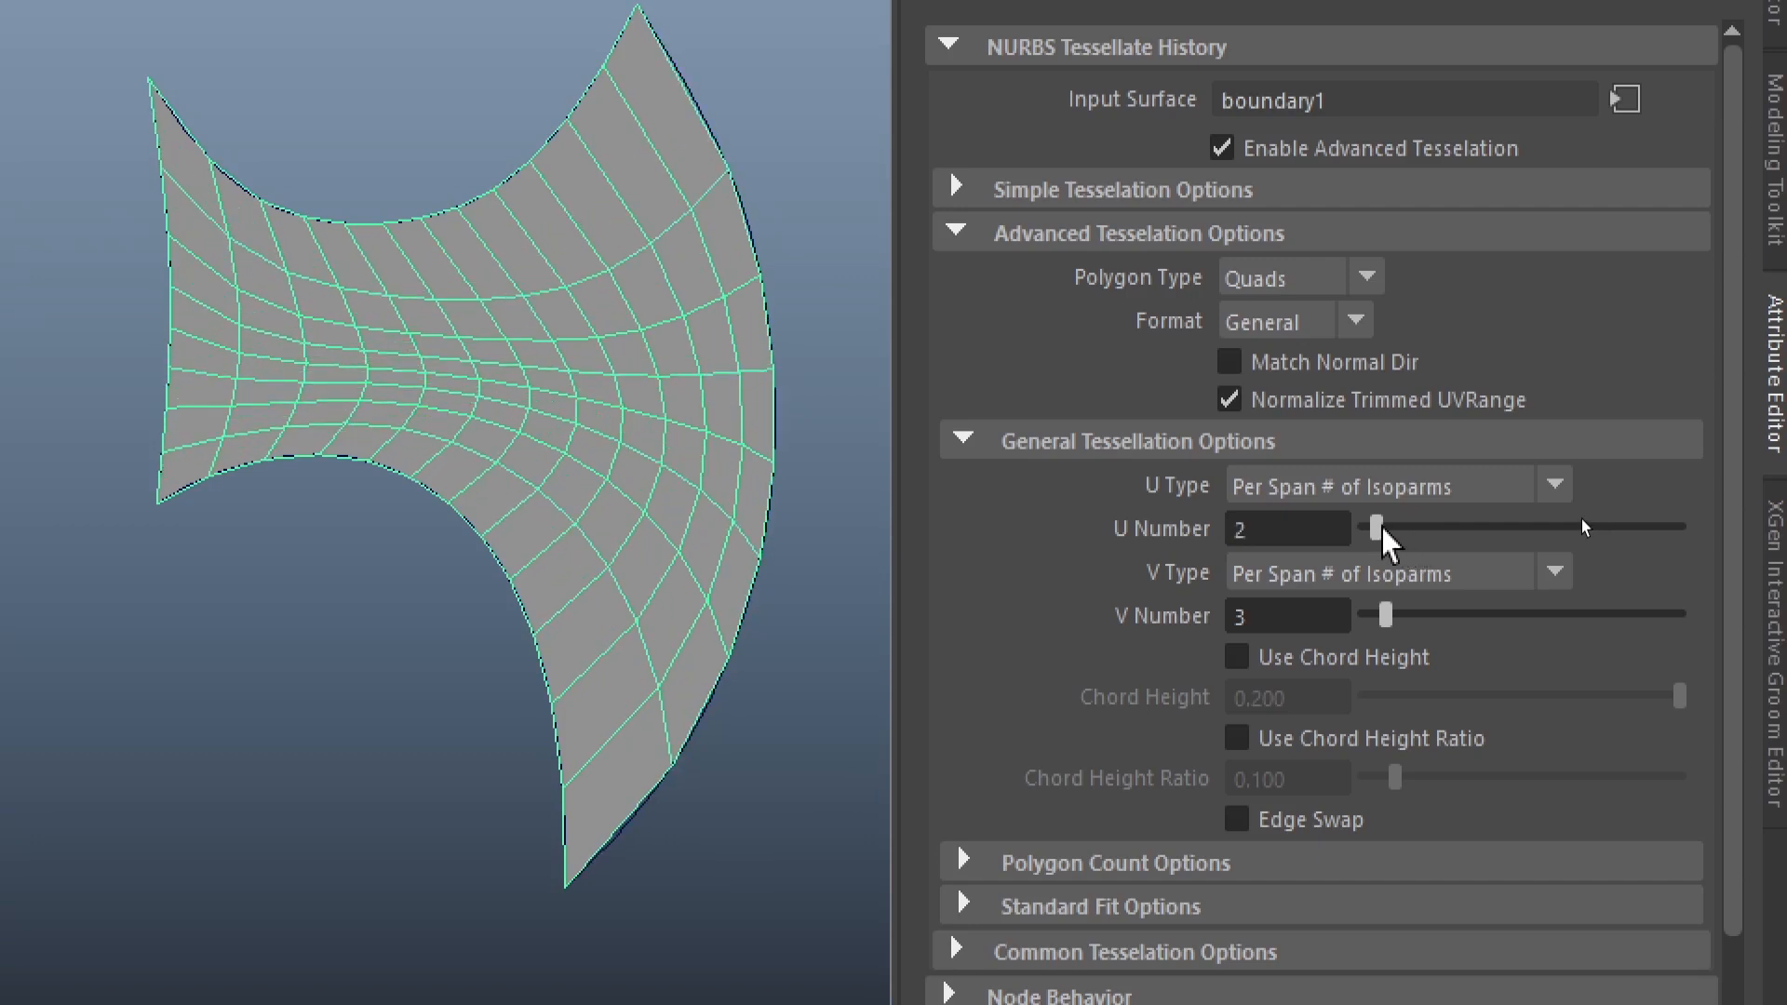
{"action": "mouse_move", "coordinate": [1386, 615]}
{"action": "left_mouse_down"}
{"action": "mouse_move", "coordinate": [1368, 615]}
{"action": "mouse_move", "coordinate": [1489, 619]}
{"action": "mouse_move", "coordinate": [1406, 616]}
{"action": "left_mouse_up"}
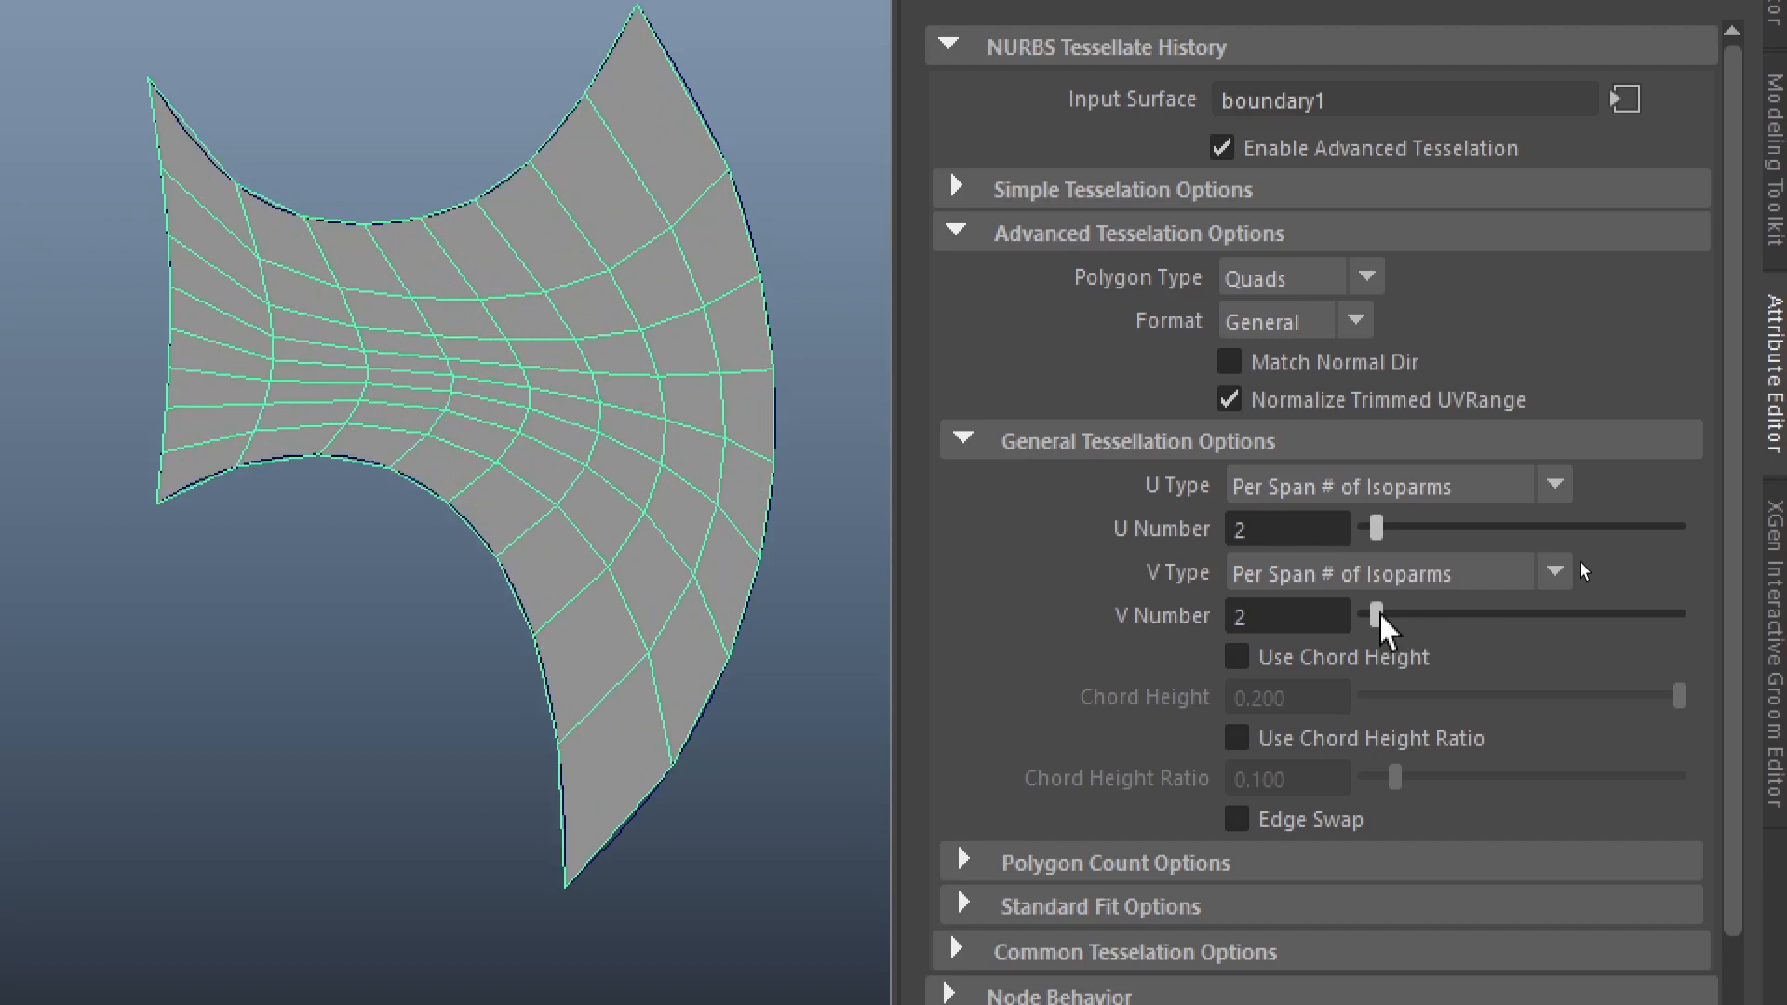
{"action": "mouse_move", "coordinate": [1377, 529]}
{"action": "left_mouse_down"}
{"action": "mouse_move", "coordinate": [1424, 532]}
{"action": "mouse_move", "coordinate": [1378, 537]}
{"action": "left_mouse_up"}
{"action": "left_click", "coordinate": [1282, 529]}
{"action": "double_click", "coordinate": [1281, 529]}
{"action": "left_click_drag", "start_coordinate": [1257, 613], "coordinate": [1221, 610]}
{"action": "left_click_drag", "start_coordinate": [1269, 531], "coordinate": [1205, 531]}
{"action": "double_click", "coordinate": [1253, 619]}
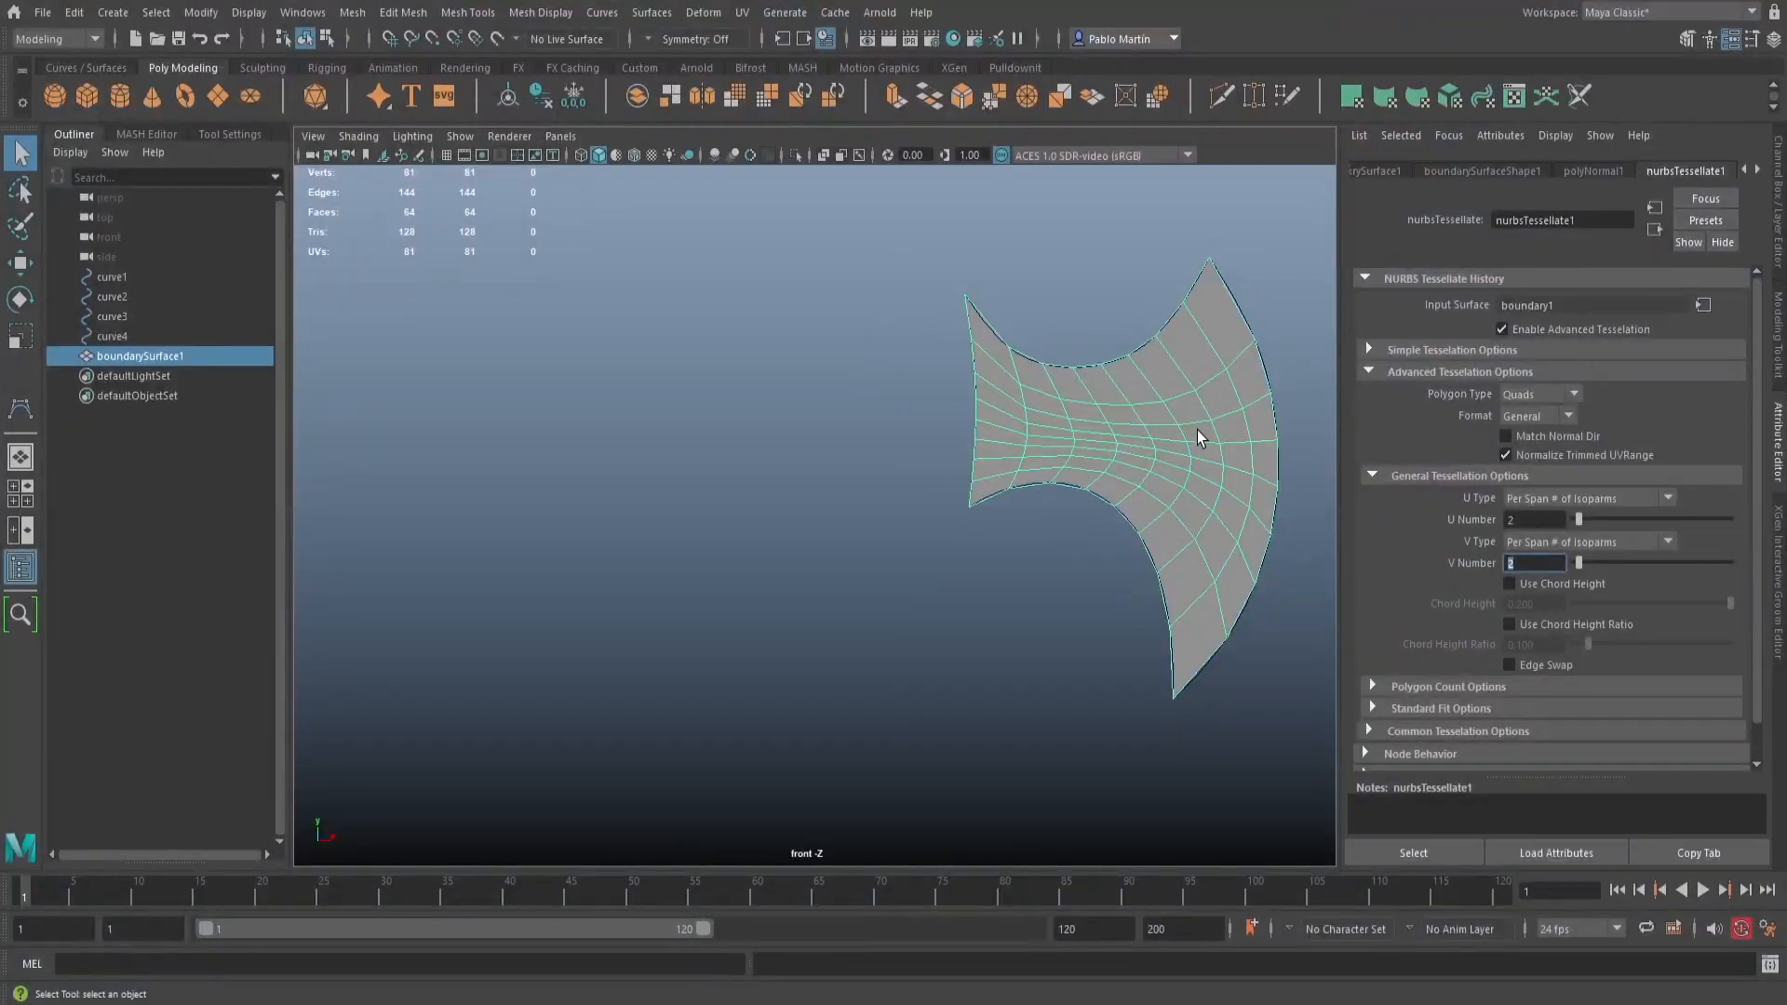
Show the perspective view and hide the four outline curves, curve1 through curve4, leaving only the boundary mesh visible
{"action": "middle_click_drag", "start_coordinate": [1181, 415], "coordinate": [709, 413], "text": "alt"}
{"action": "right_click_drag", "start_coordinate": [710, 413], "coordinate": [895, 458], "text": "alt"}
{"action": "left_click_drag", "start_coordinate": [895, 458], "coordinate": [639, 431], "text": "alt"}
{"action": "middle_click_drag", "start_coordinate": [638, 431], "coordinate": [921, 502], "text": "alt"}
{"action": "key", "text": "space"}
{"action": "left_click_drag", "start_coordinate": [908, 463], "coordinate": [935, 494]}
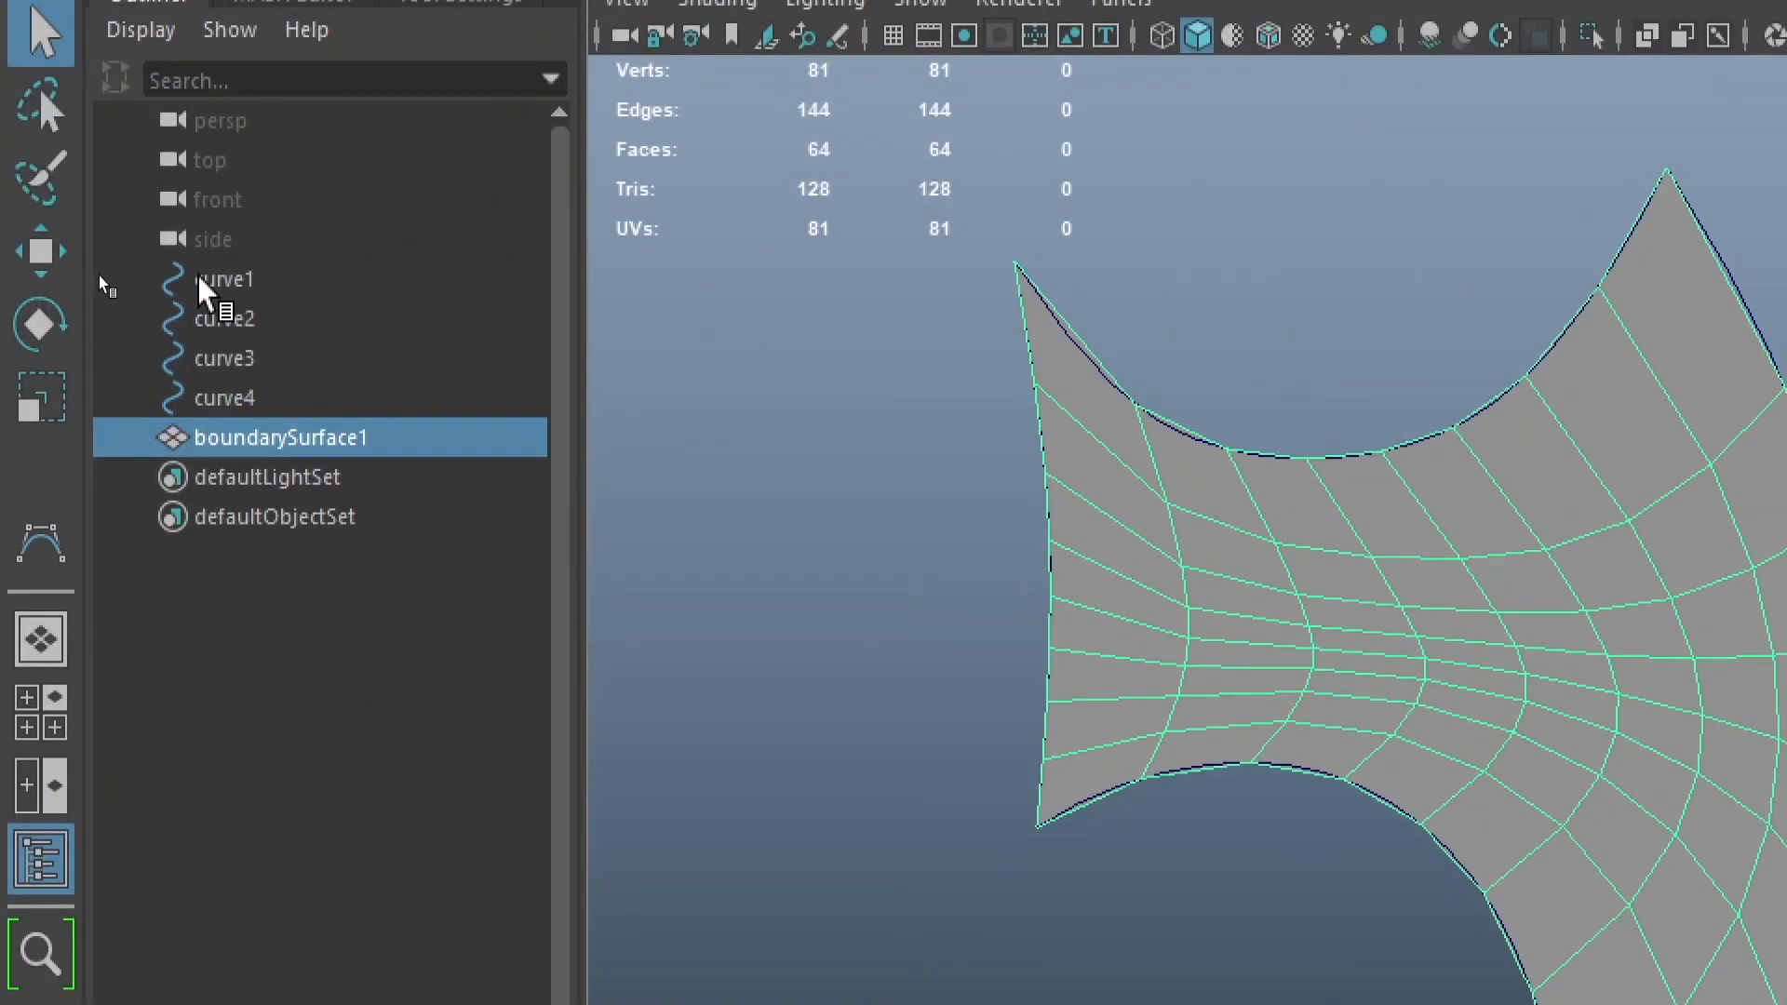
{"action": "left_click", "coordinate": [103, 276]}
{"action": "left_click", "coordinate": [223, 391], "text": "shift"}
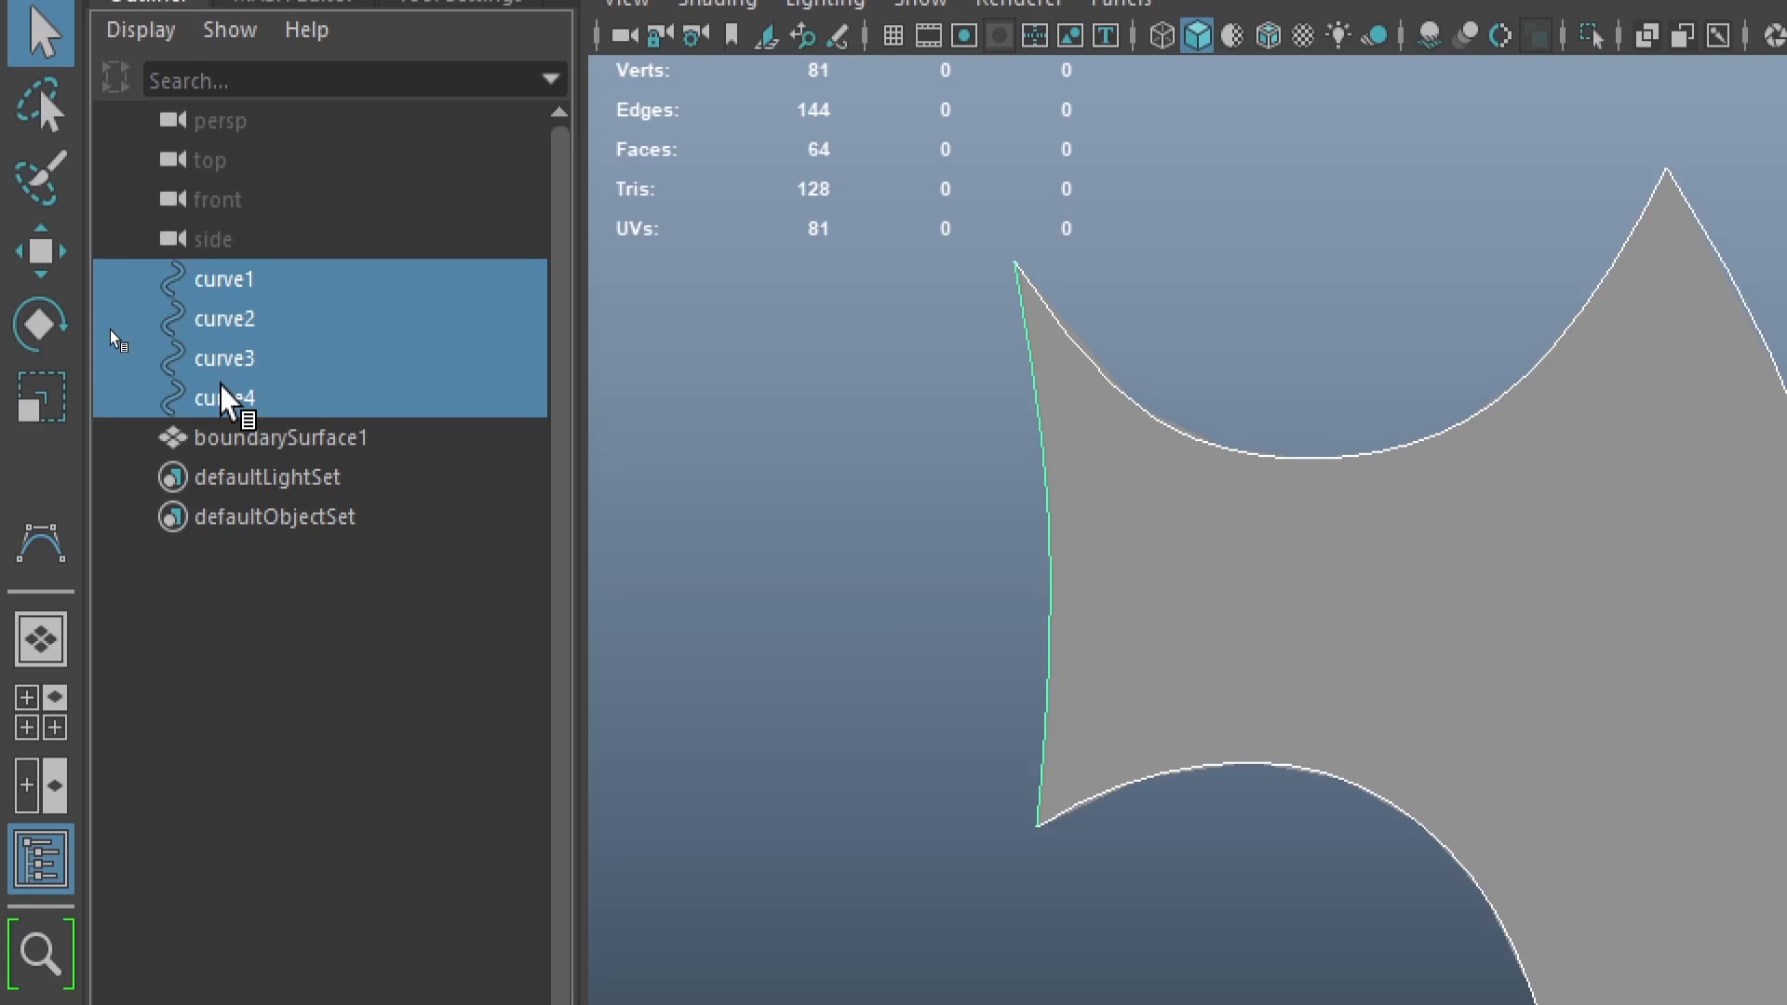
{"action": "key", "text": "ctrl+h"}
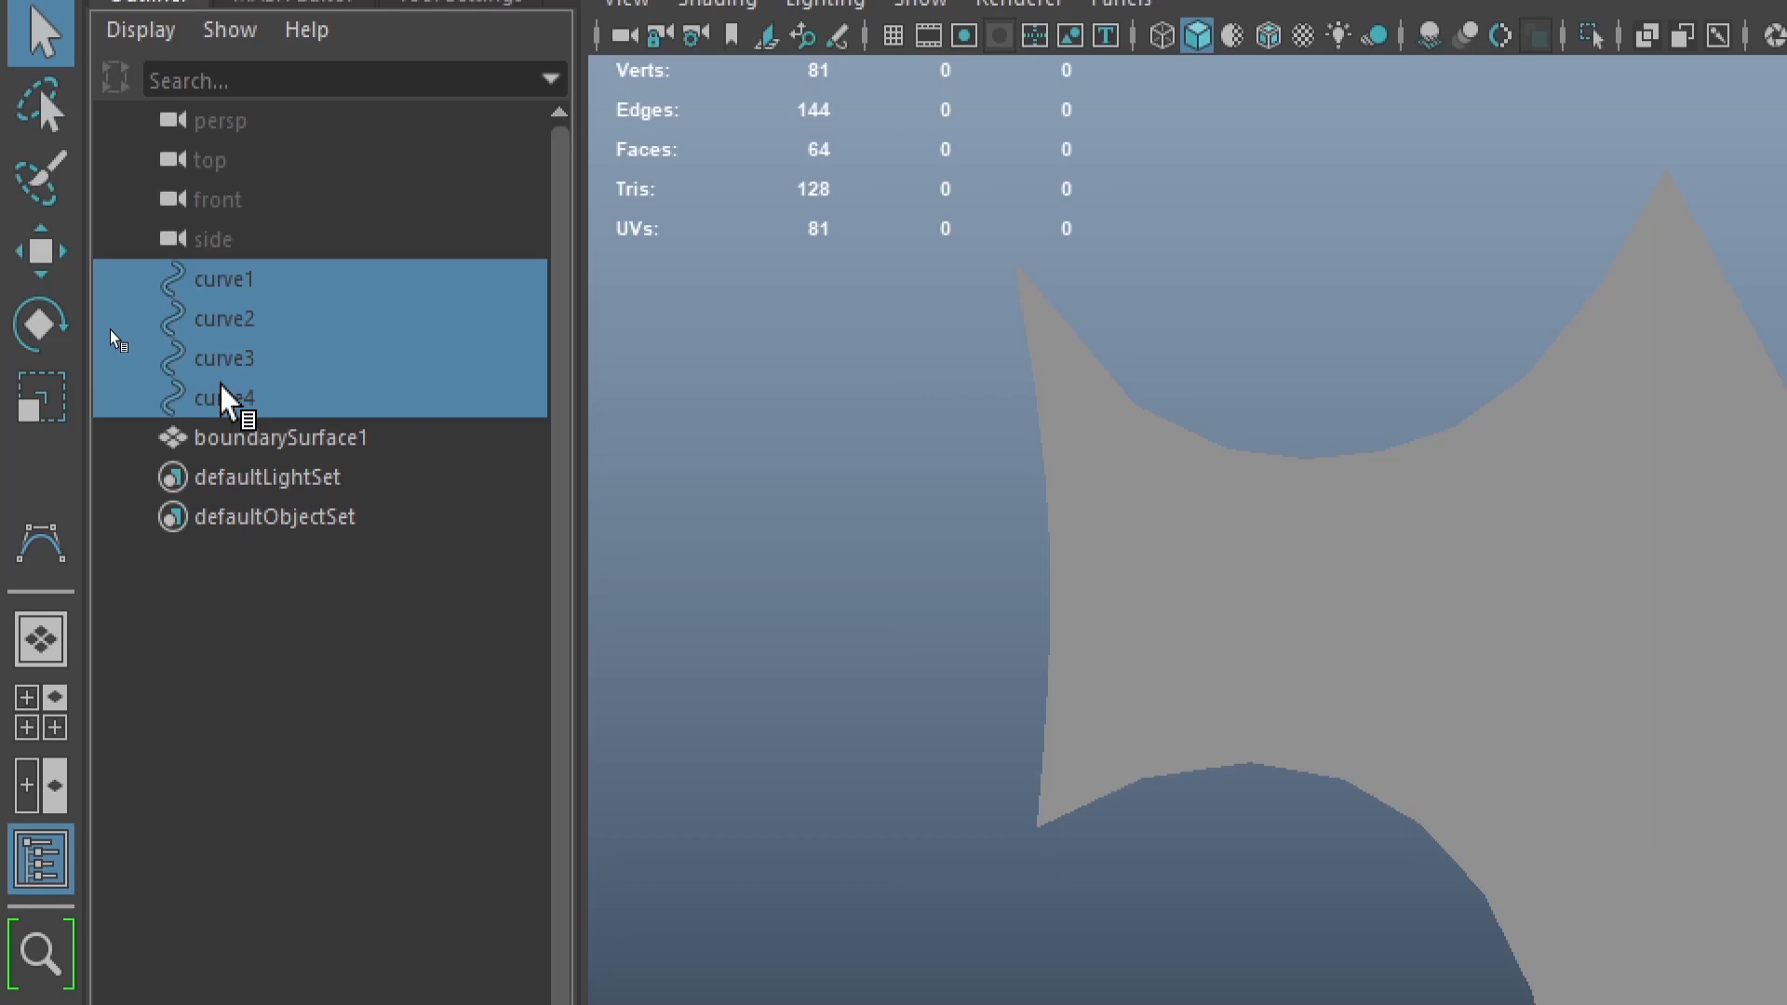
{"action": "key", "text": "ctrl+d"}
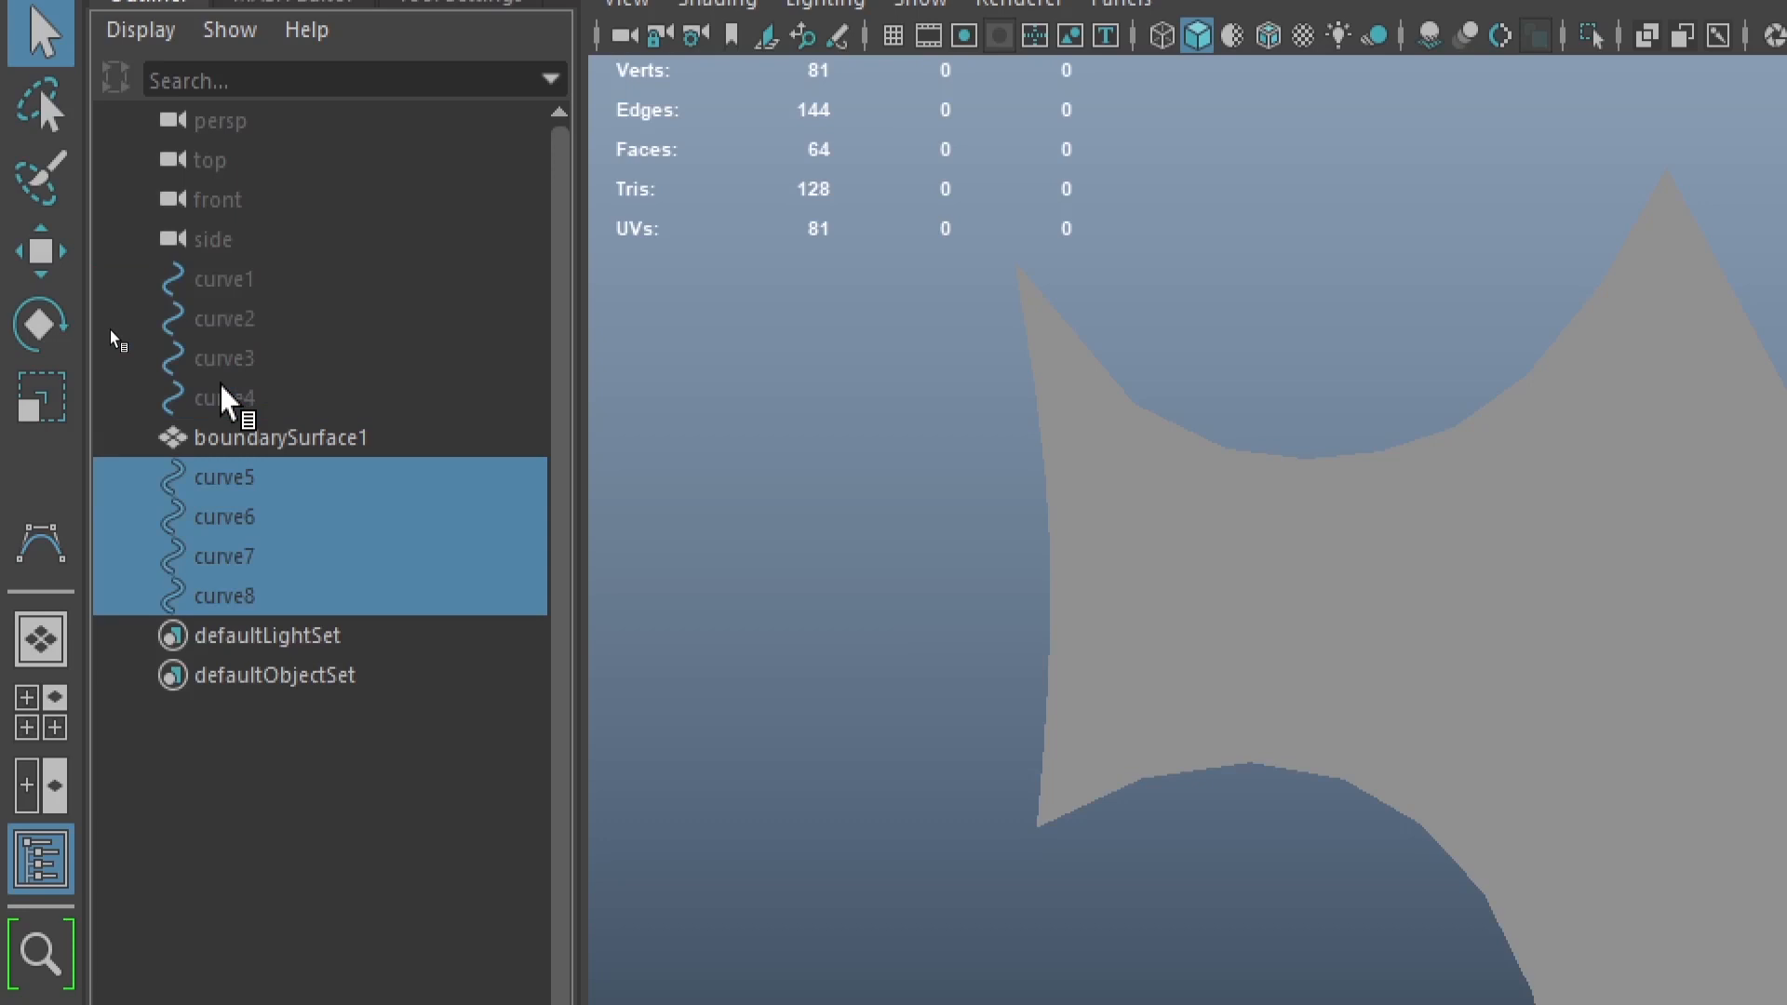
{"action": "key", "text": "ctrl+z"}
Select the border edges along the blade's long convex cutting side on boundarySurface1, working in edge mode
{"action": "left_click", "coordinate": [246, 433]}
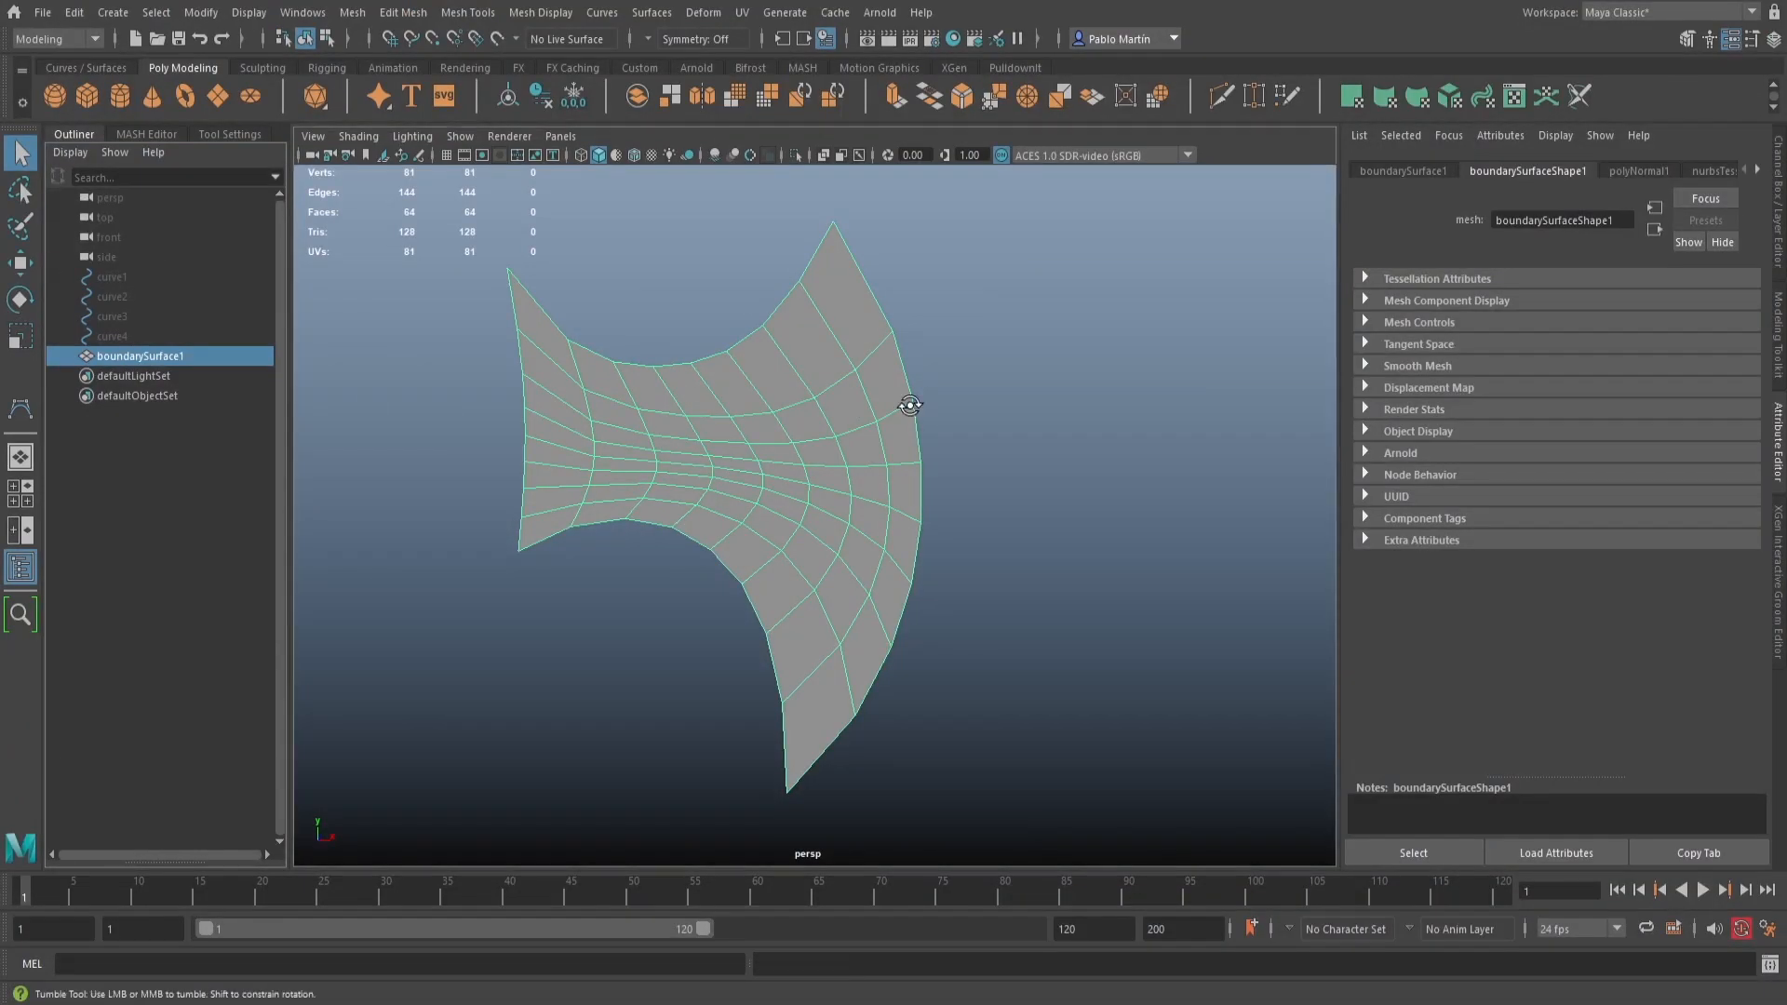
{"action": "left_click_drag", "start_coordinate": [909, 403], "coordinate": [905, 478], "text": "alt"}
{"action": "right_click_drag", "start_coordinate": [905, 477], "coordinate": [1147, 563], "text": "alt"}
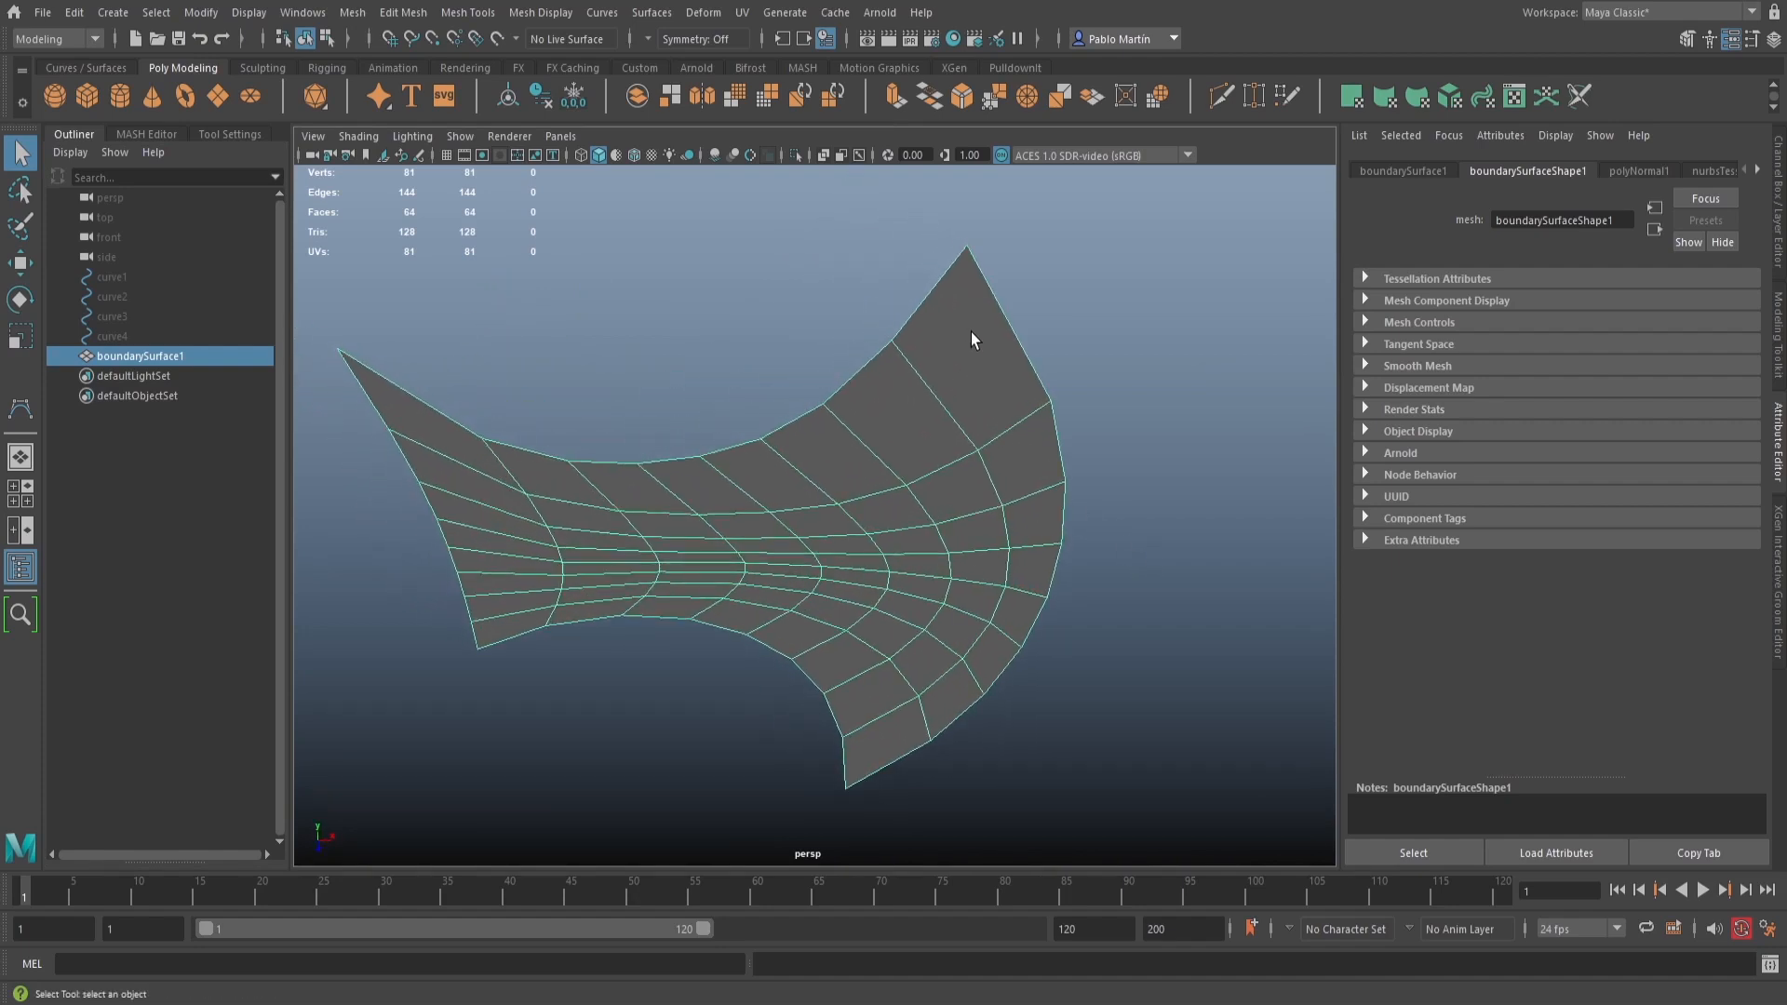
{"action": "right_click_drag", "start_coordinate": [970, 331], "coordinate": [974, 295]}
{"action": "left_click", "coordinate": [1005, 315]}
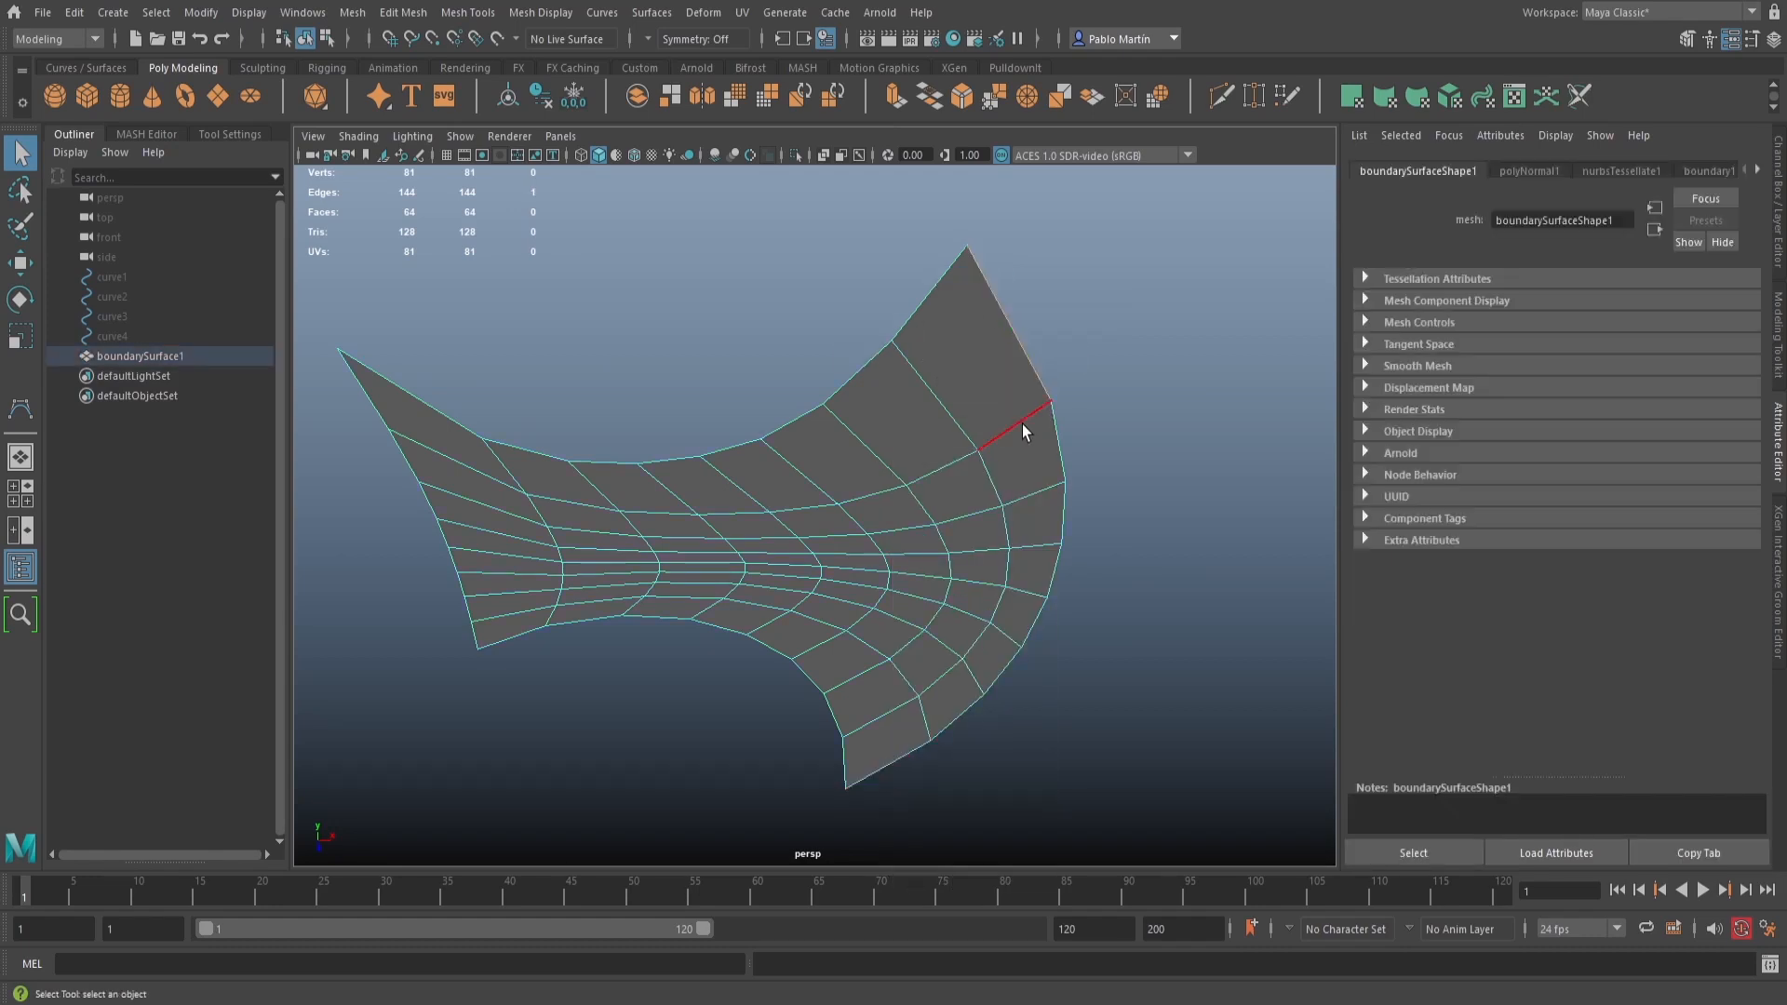
{"action": "left_click_drag", "start_coordinate": [902, 782], "coordinate": [875, 712], "text": "alt"}
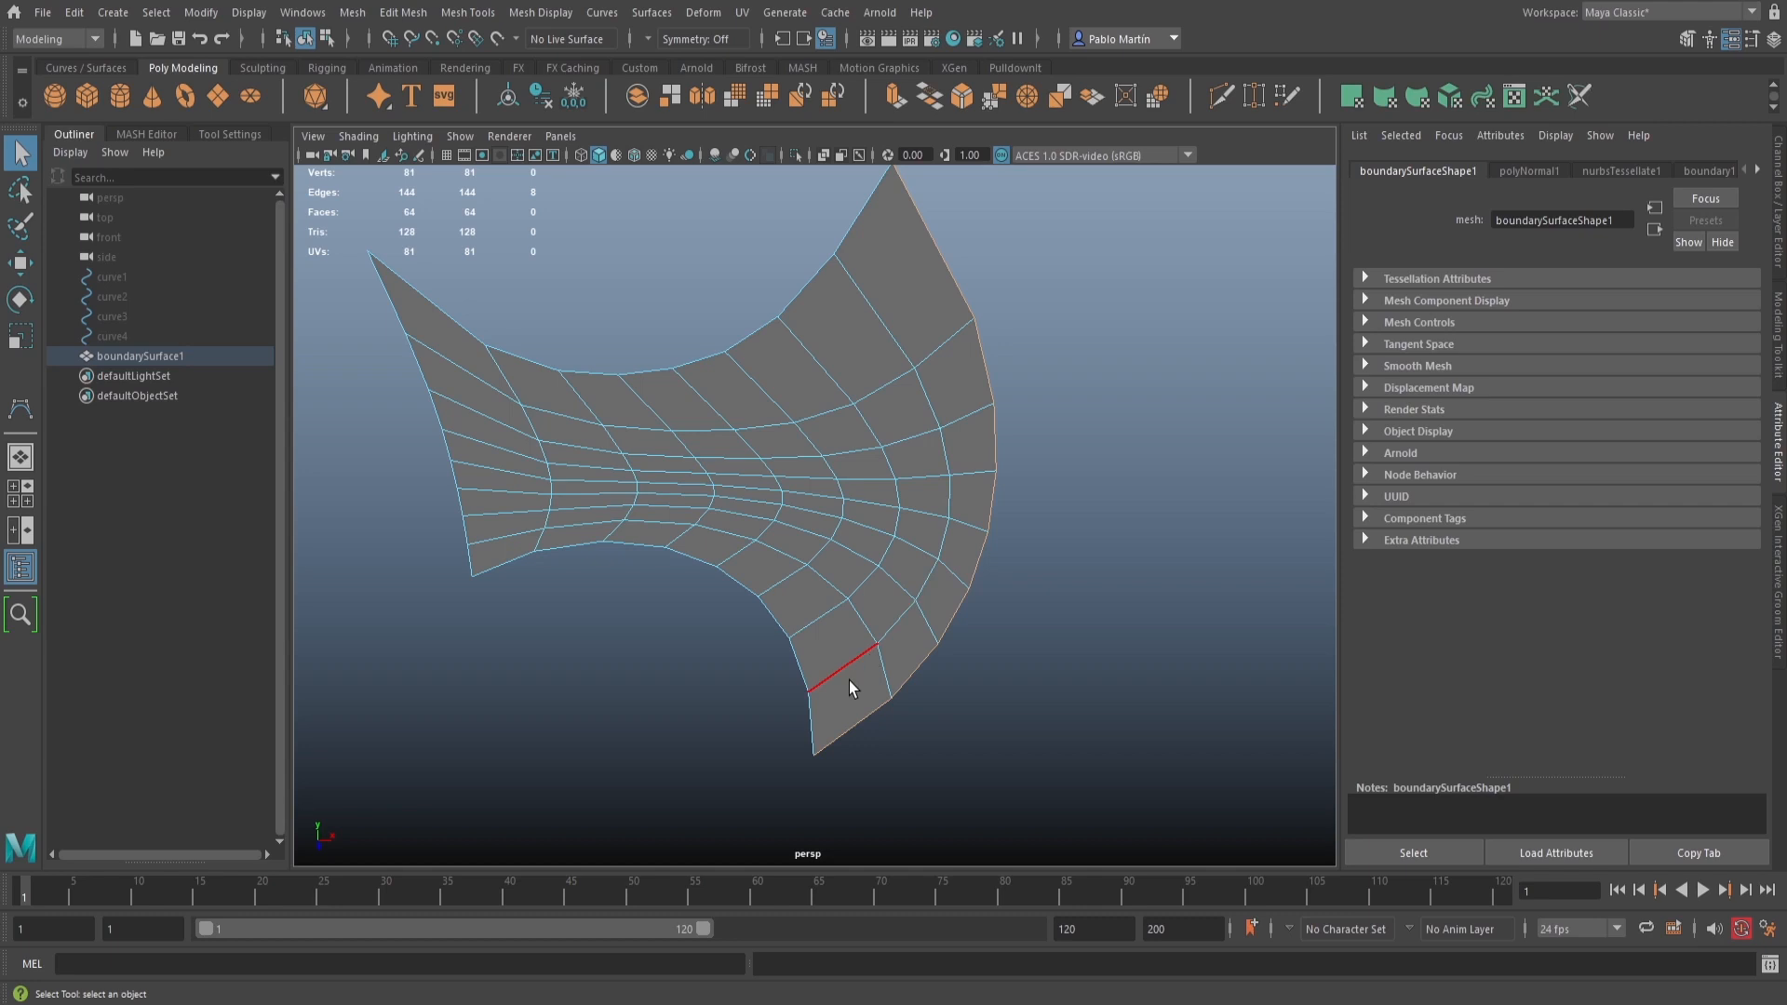
Move the selected border edges -1 unit along Z in the top view, snapping to the temporarily displayed grid
{"action": "key", "text": "w"}
{"action": "left_click_drag", "start_coordinate": [852, 683], "coordinate": [958, 679], "text": "alt"}
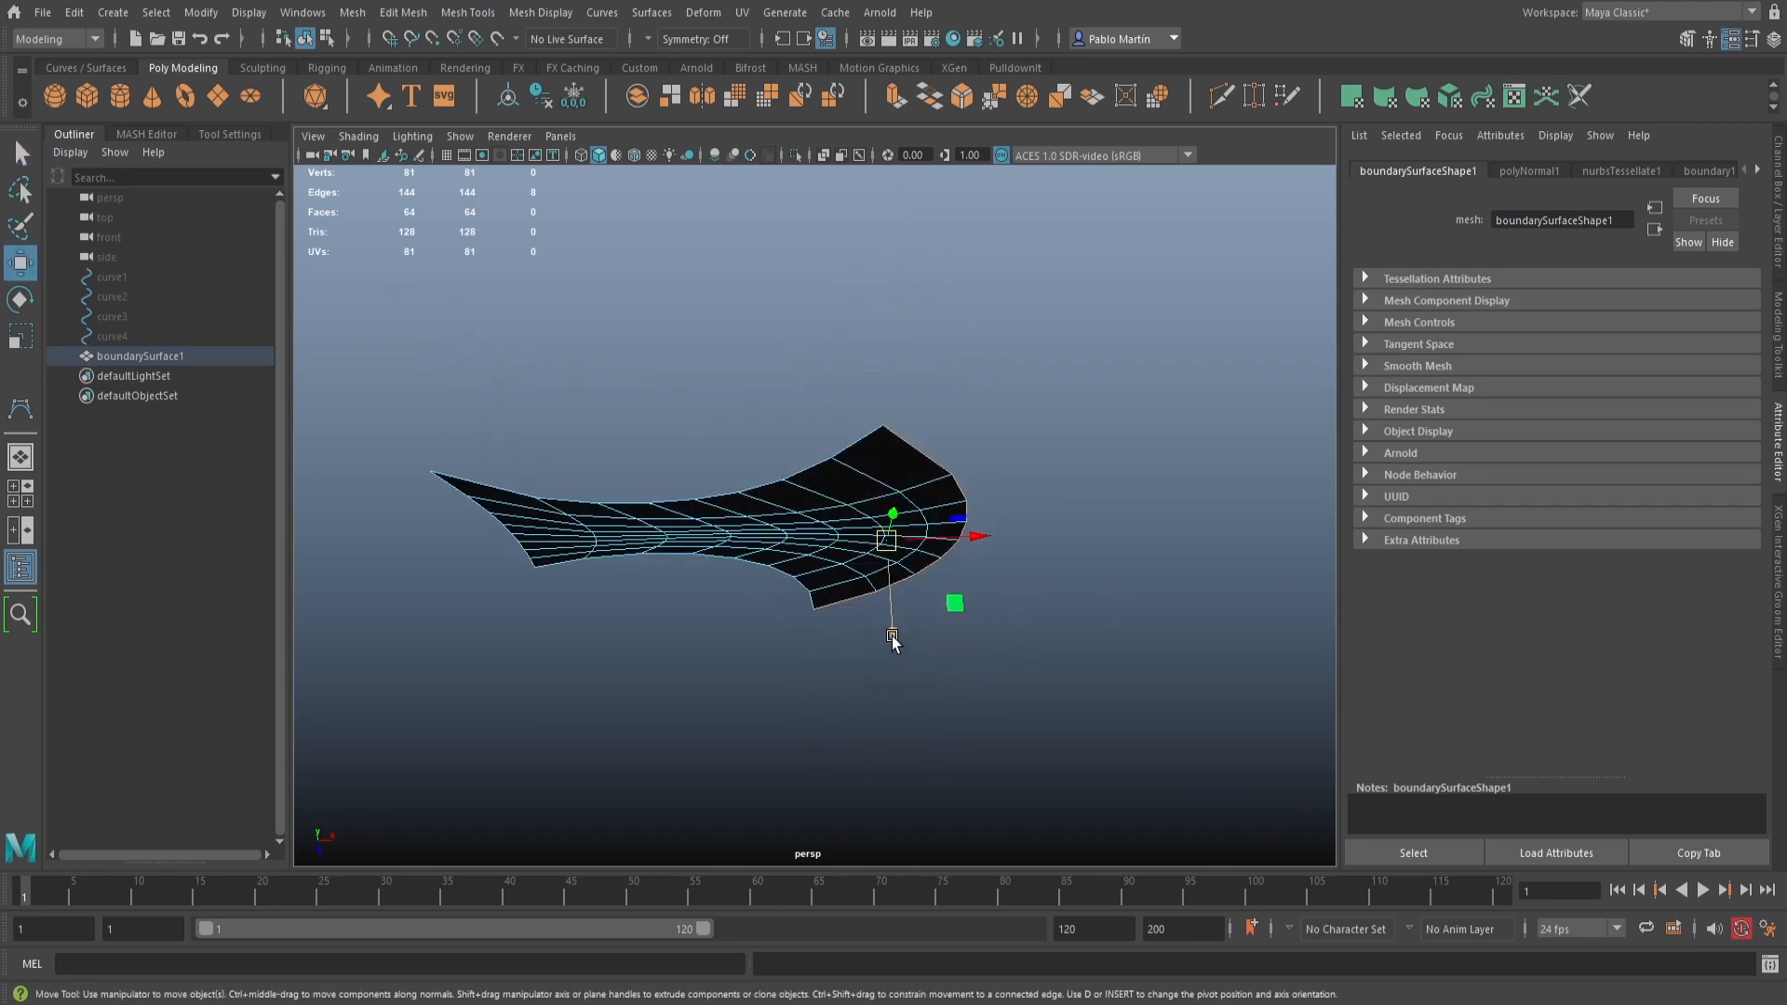
{"action": "key", "text": "space"}
{"action": "left_click_drag", "start_coordinate": [872, 348], "coordinate": [817, 360]}
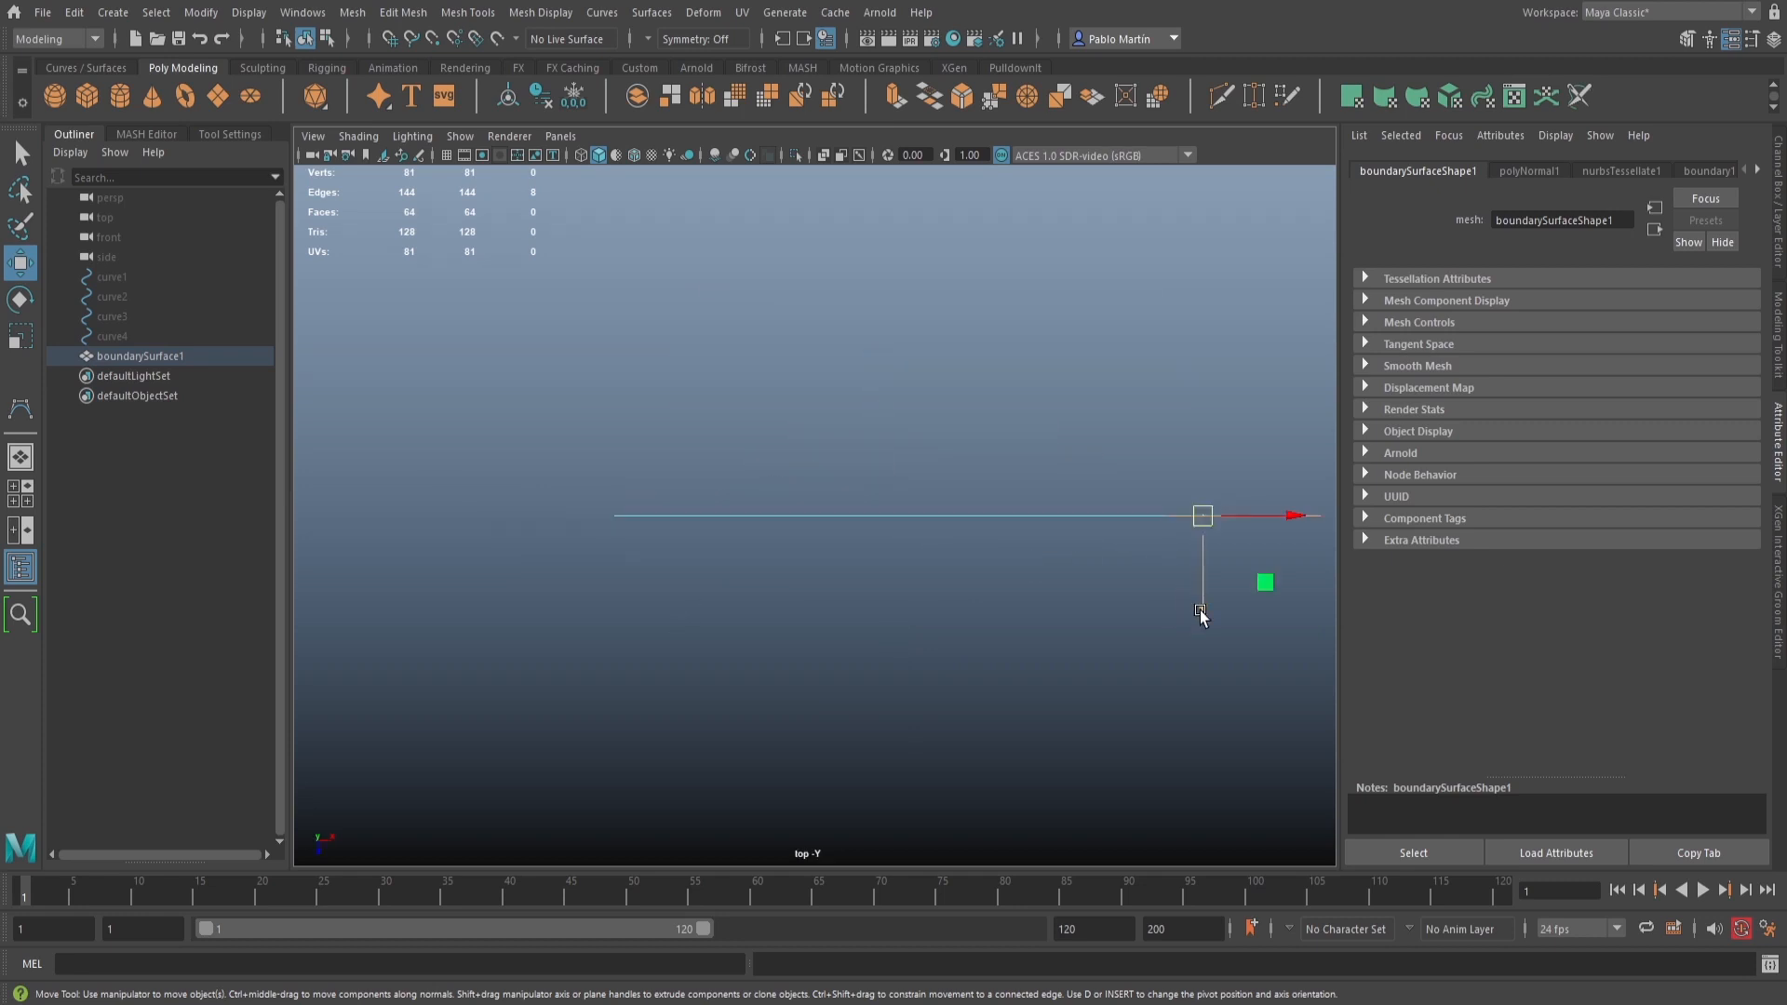
{"action": "left_click", "coordinate": [448, 158]}
{"action": "key", "text": "x"}
{"action": "left_click_drag", "start_coordinate": [1207, 610], "coordinate": [1204, 476]}
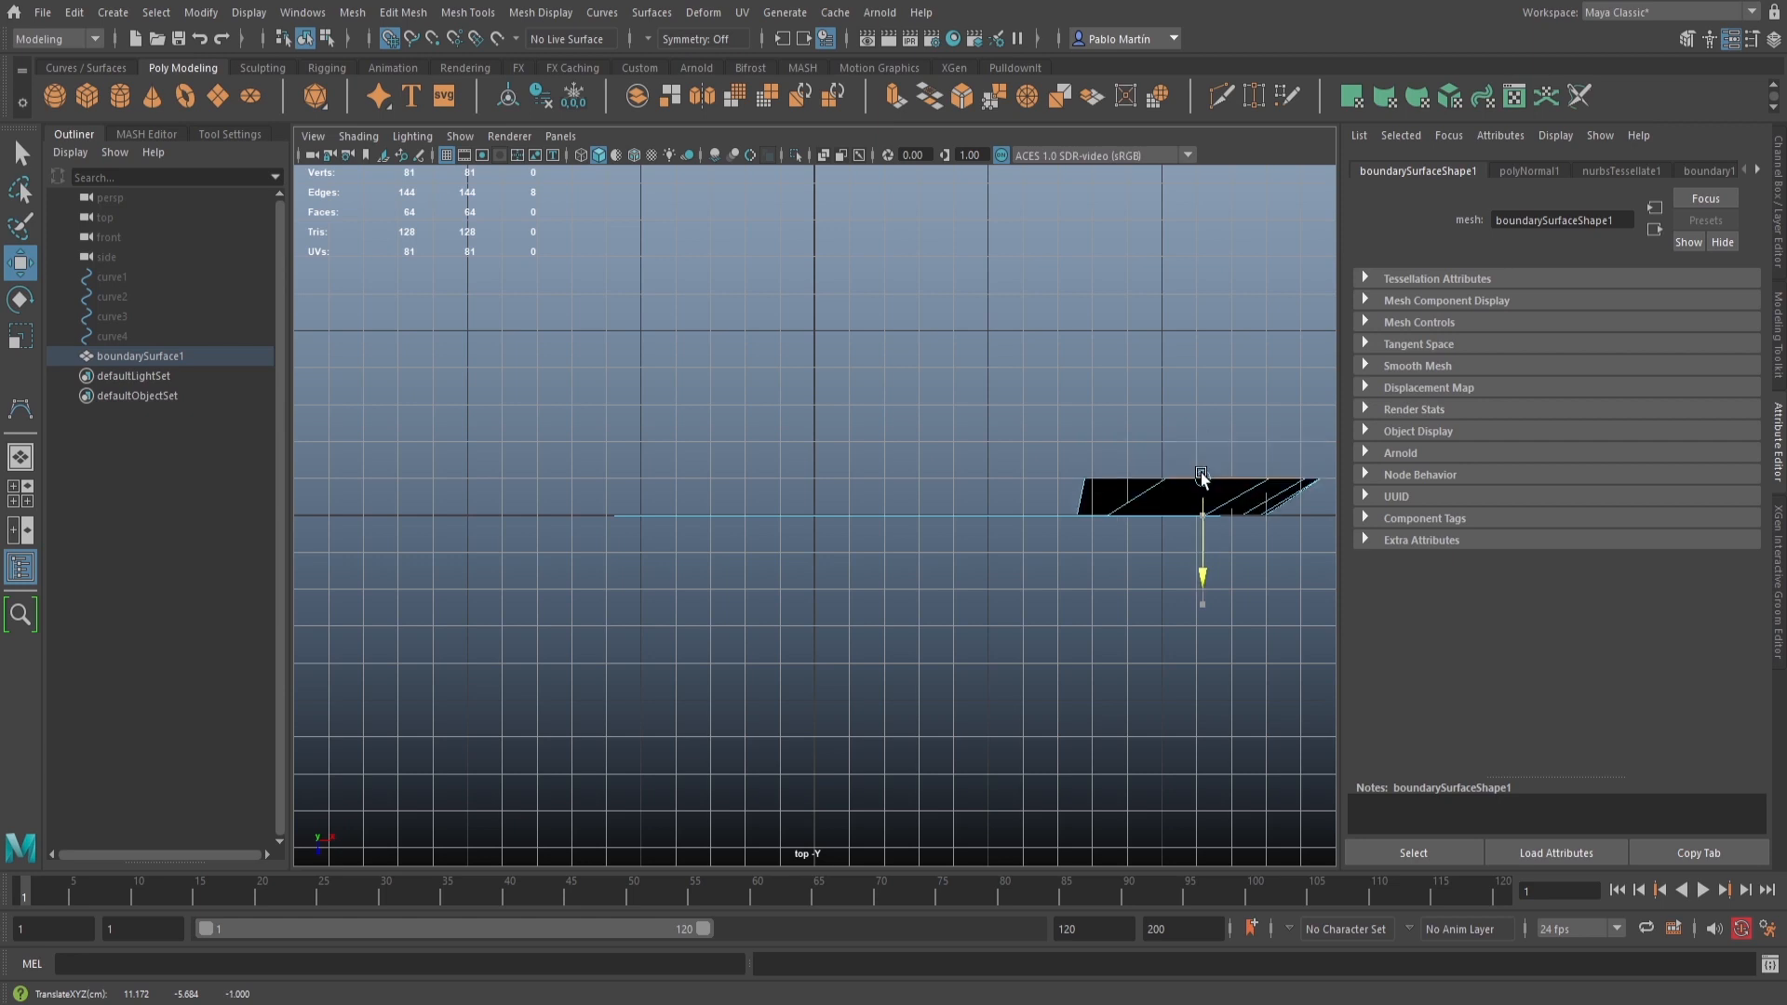
{"action": "key", "text": "space"}
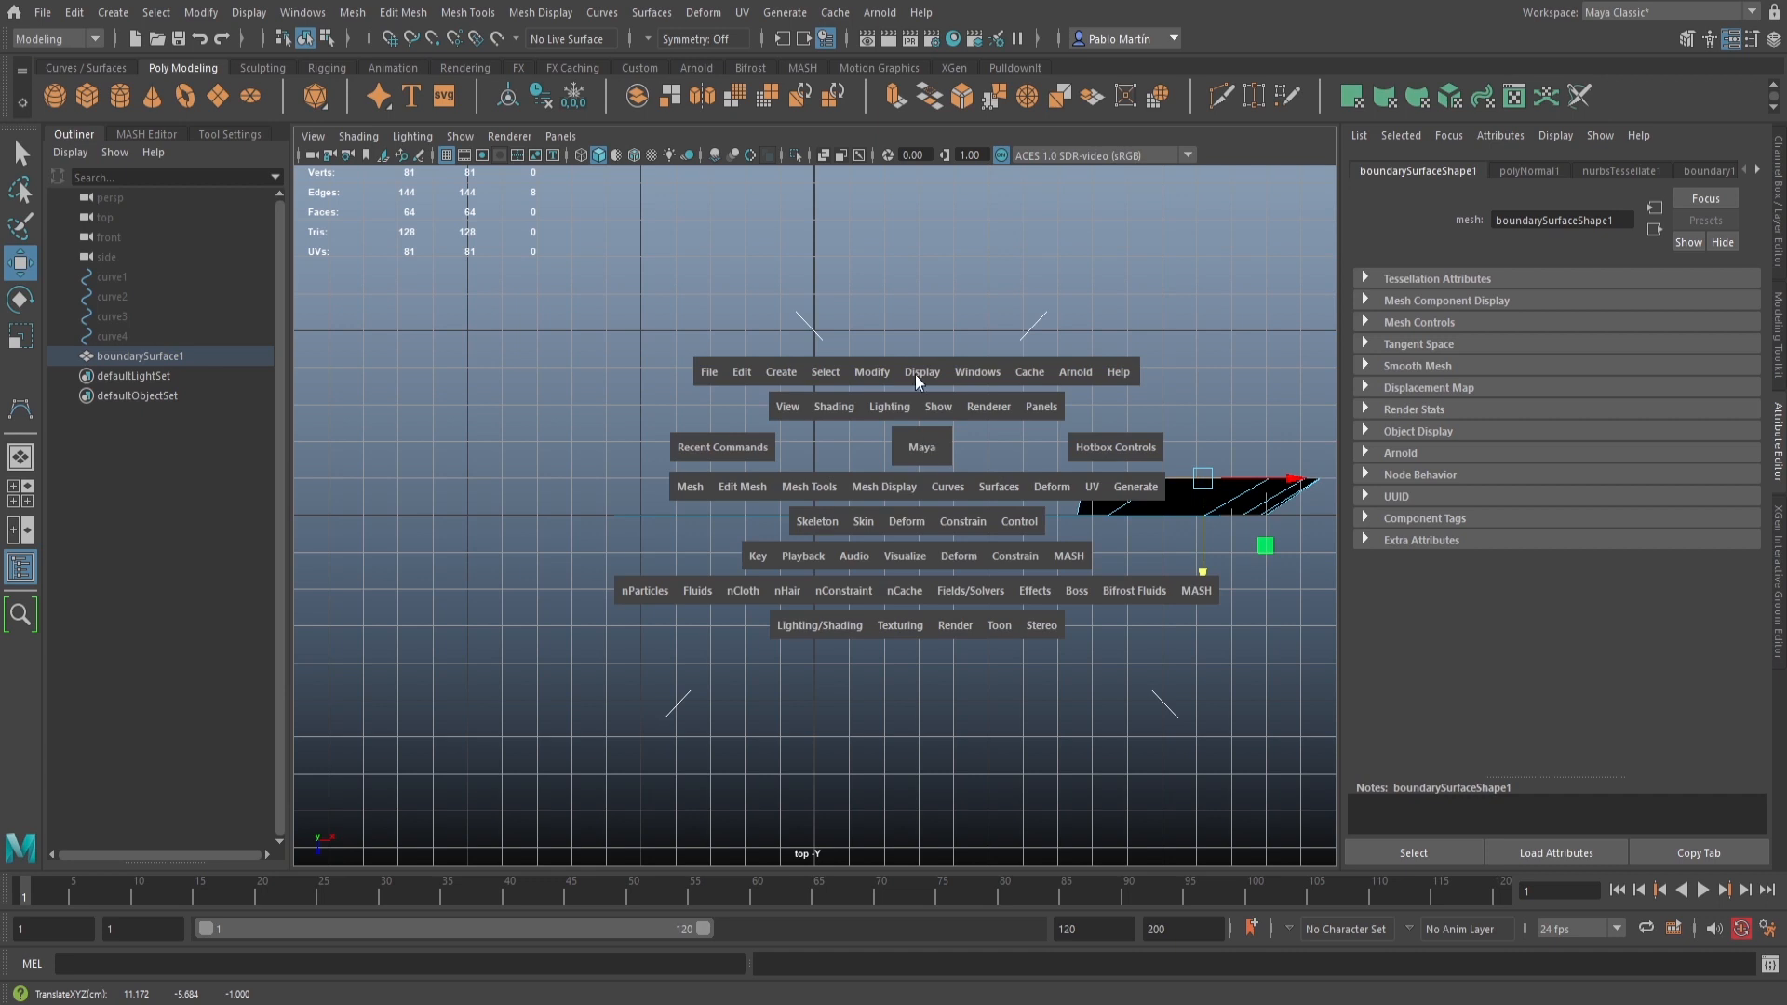
{"action": "left_click_drag", "start_coordinate": [865, 484], "coordinate": [875, 419], "text": "alt"}
{"action": "left_click", "coordinate": [447, 154]}
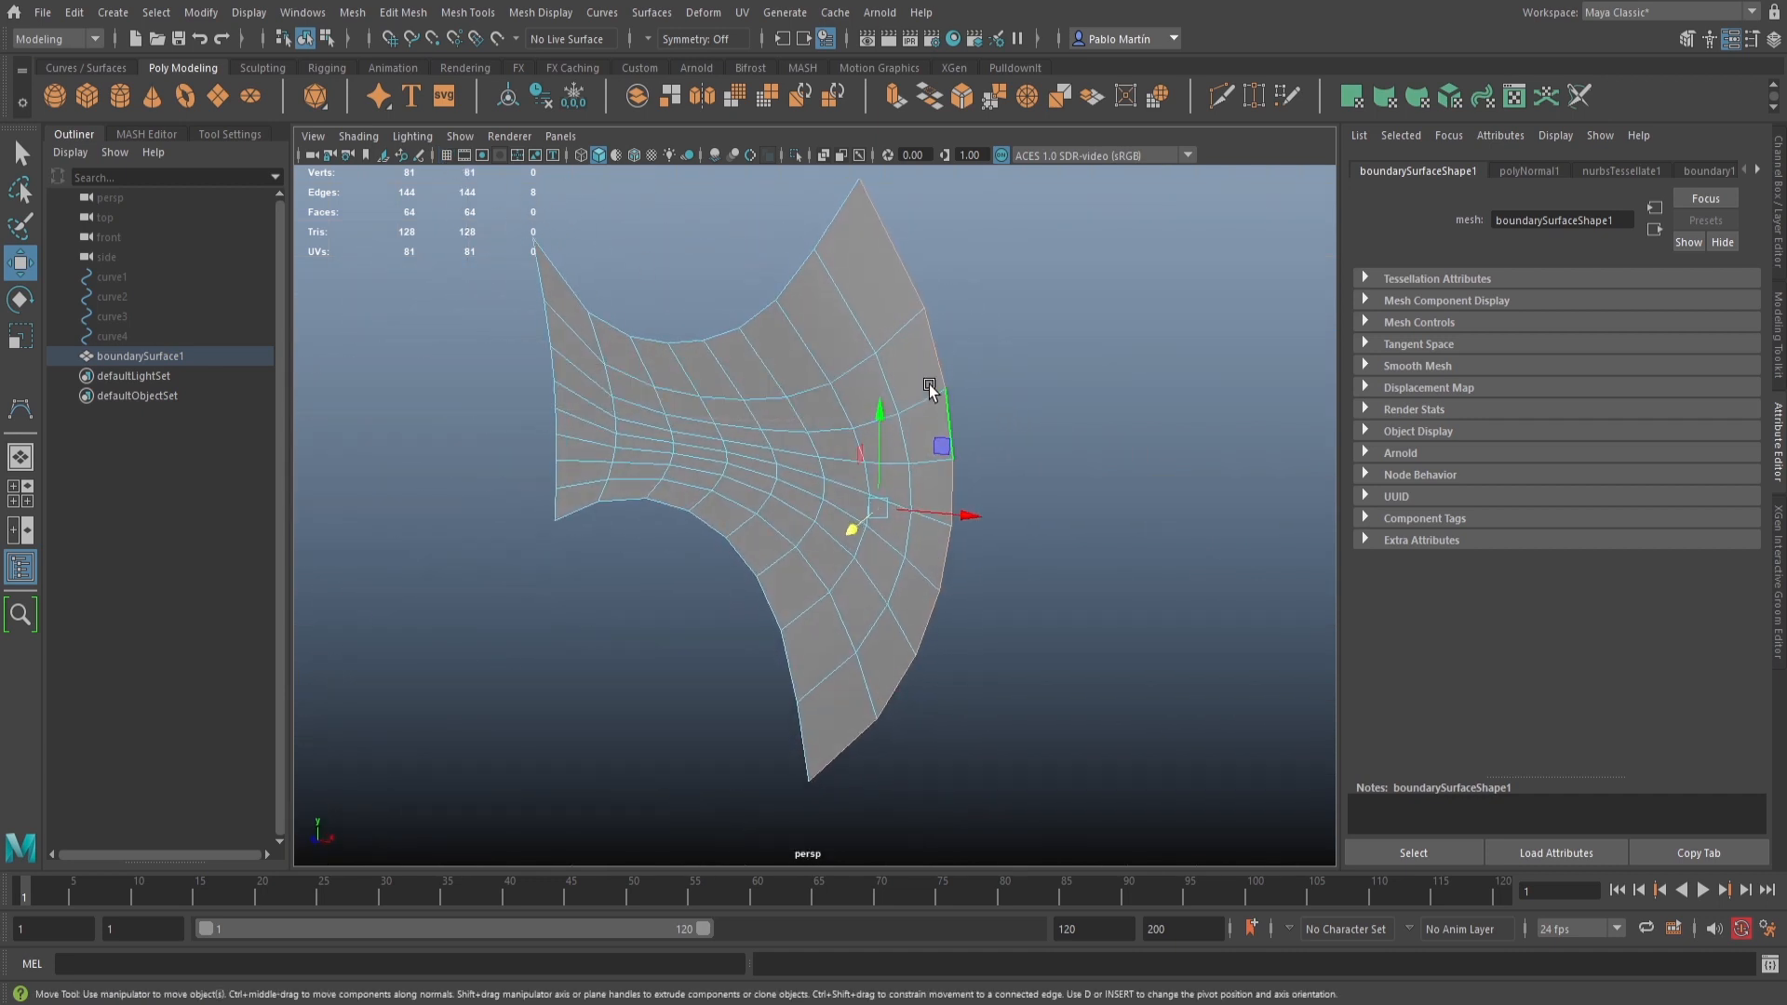
Return to object selection, deselect the mesh and examine the shading across the bent cutting side
{"action": "key", "text": "q"}
{"action": "right_click_drag", "start_coordinate": [859, 323], "coordinate": [901, 315]}
{"action": "left_click", "coordinate": [1024, 366]}
{"action": "left_click_drag", "start_coordinate": [885, 447], "coordinate": [909, 491], "text": "alt"}
{"action": "middle_click_drag", "start_coordinate": [896, 437], "coordinate": [895, 472], "text": "alt"}
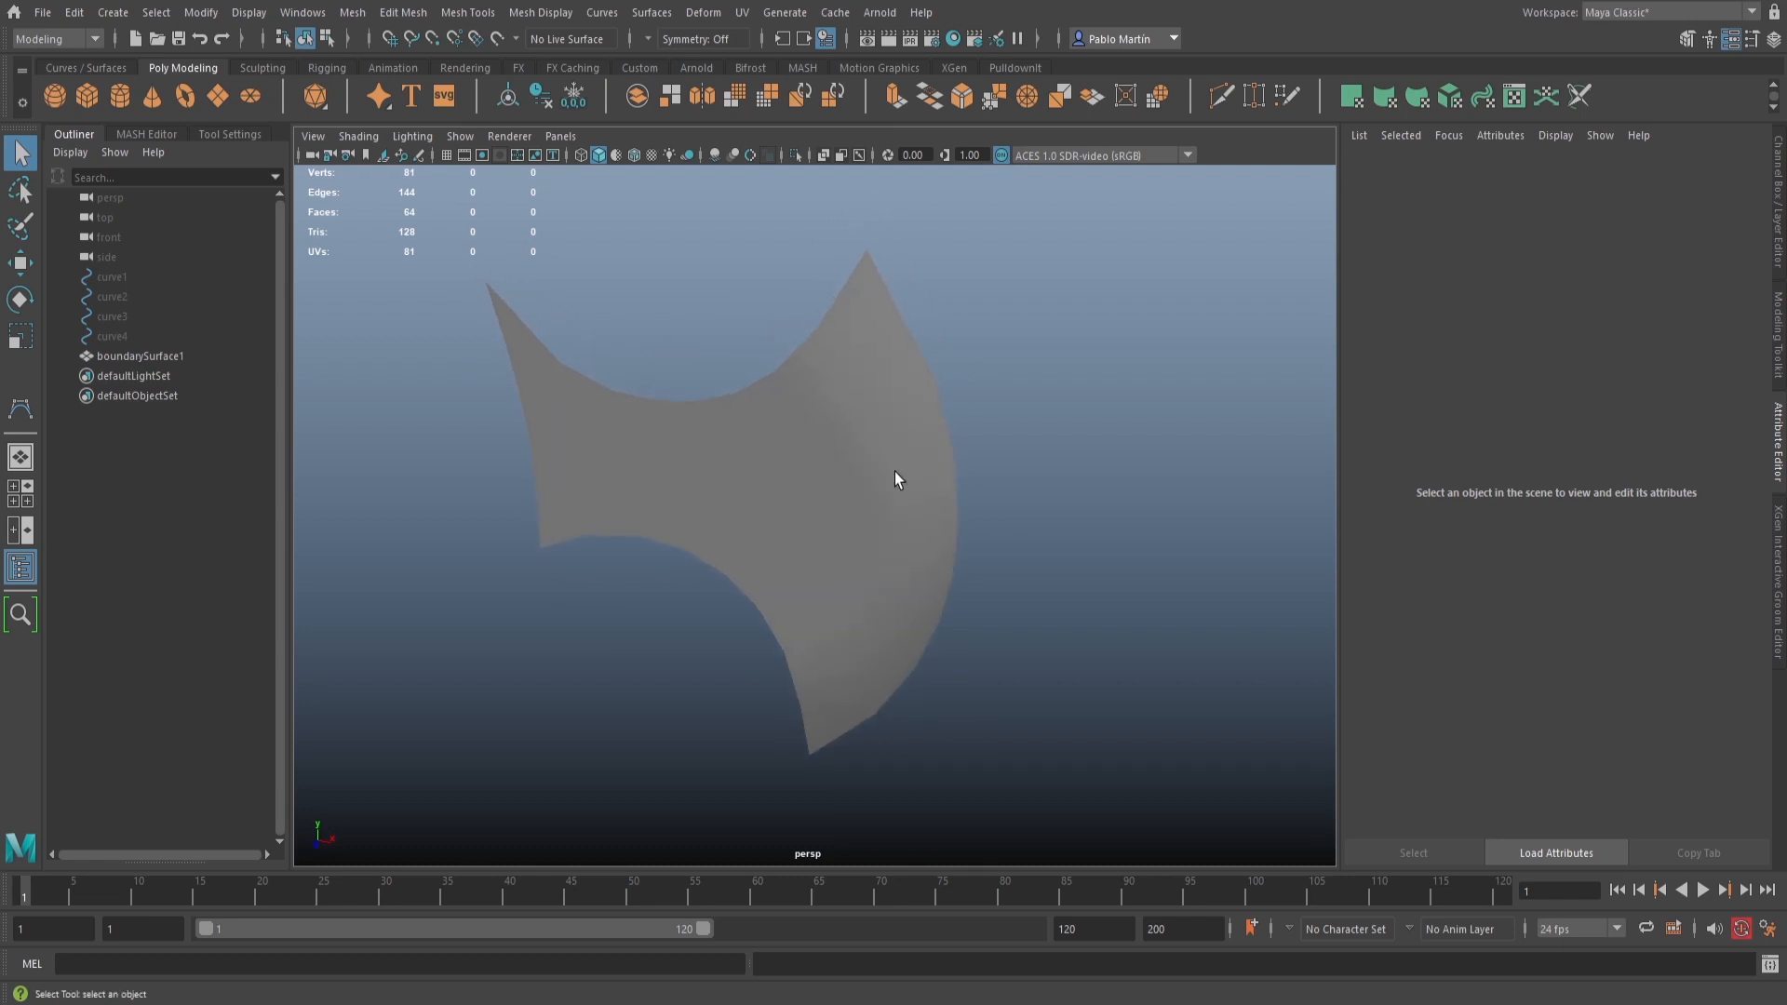
{"action": "mouse_move", "coordinate": [886, 450]}
{"action": "left_mouse_down", "text": "alt"}
{"action": "mouse_move", "coordinate": [878, 395]}
{"action": "mouse_move", "coordinate": [808, 399]}
{"action": "mouse_move", "coordinate": [817, 359]}
{"action": "mouse_move", "coordinate": [873, 463]}
{"action": "left_mouse_up", "text": "alt"}
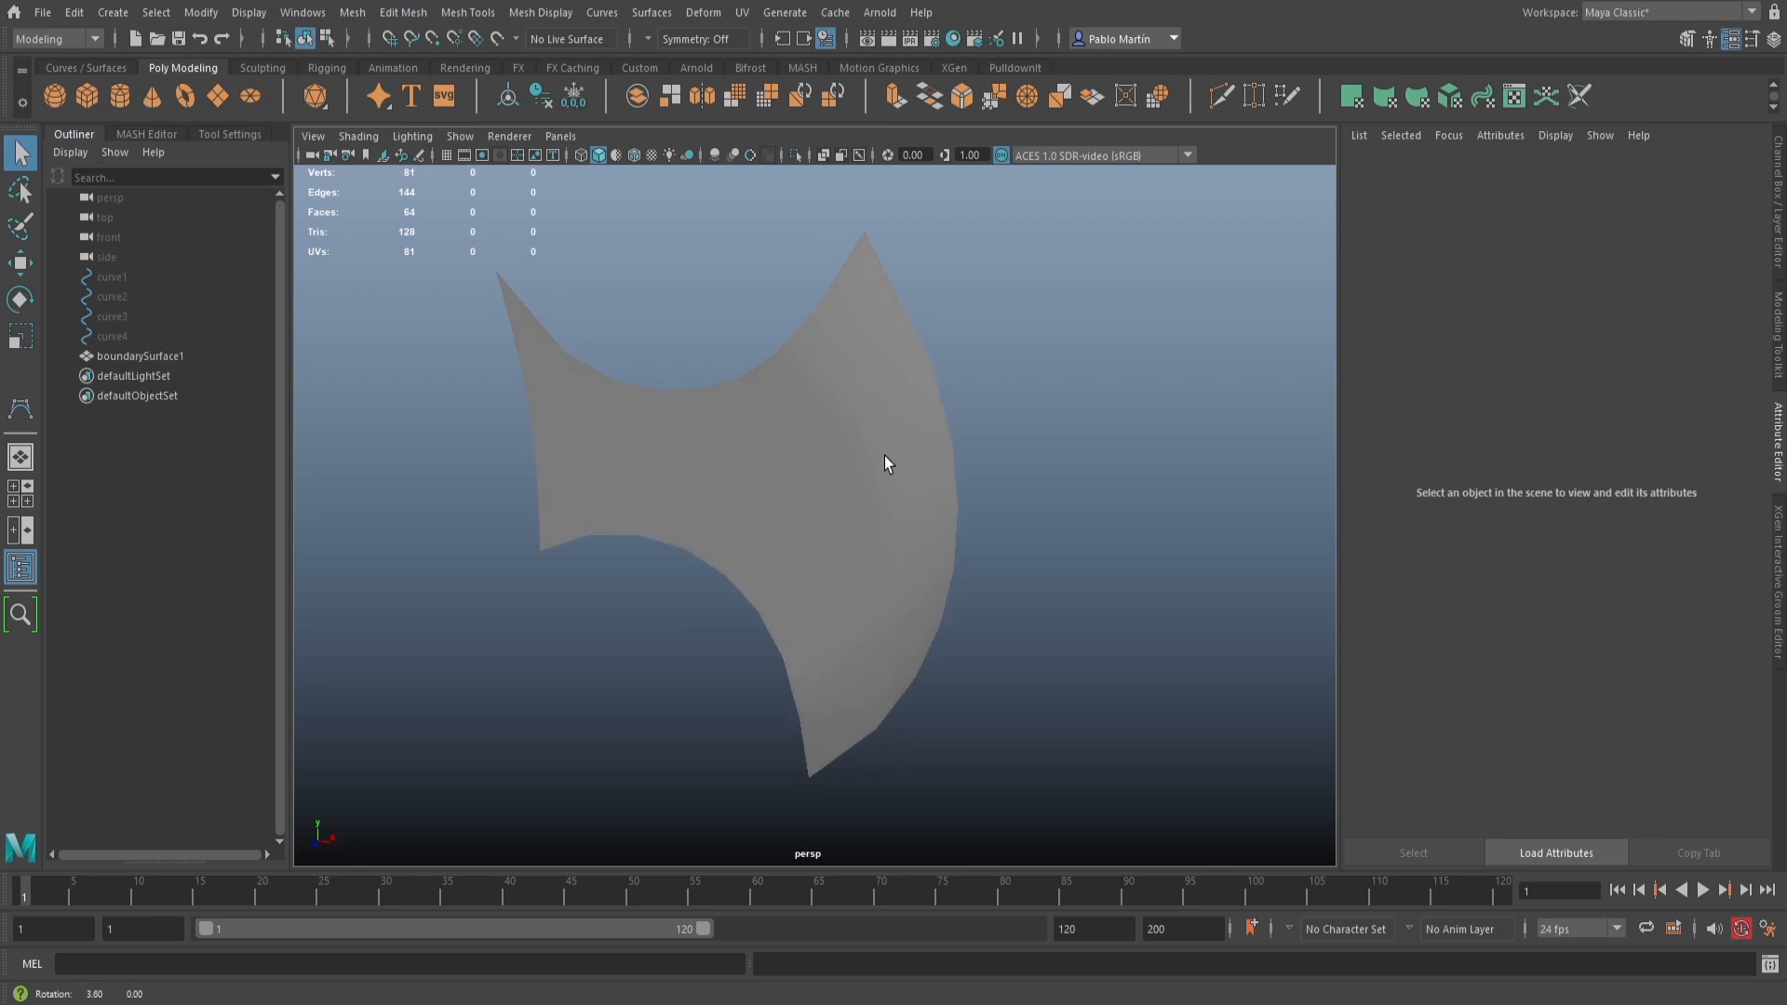
Harden the full edge loop just inside the blade's cutting side, and return to object selection with the mesh selected
{"action": "left_click", "coordinate": [853, 429]}
{"action": "right_click_drag", "start_coordinate": [866, 384], "coordinate": [859, 337]}
{"action": "left_click", "coordinate": [858, 363]}
{"action": "double_click", "coordinate": [831, 694]}
{"action": "left_click_drag", "start_coordinate": [918, 650], "coordinate": [956, 582], "text": "alt"}
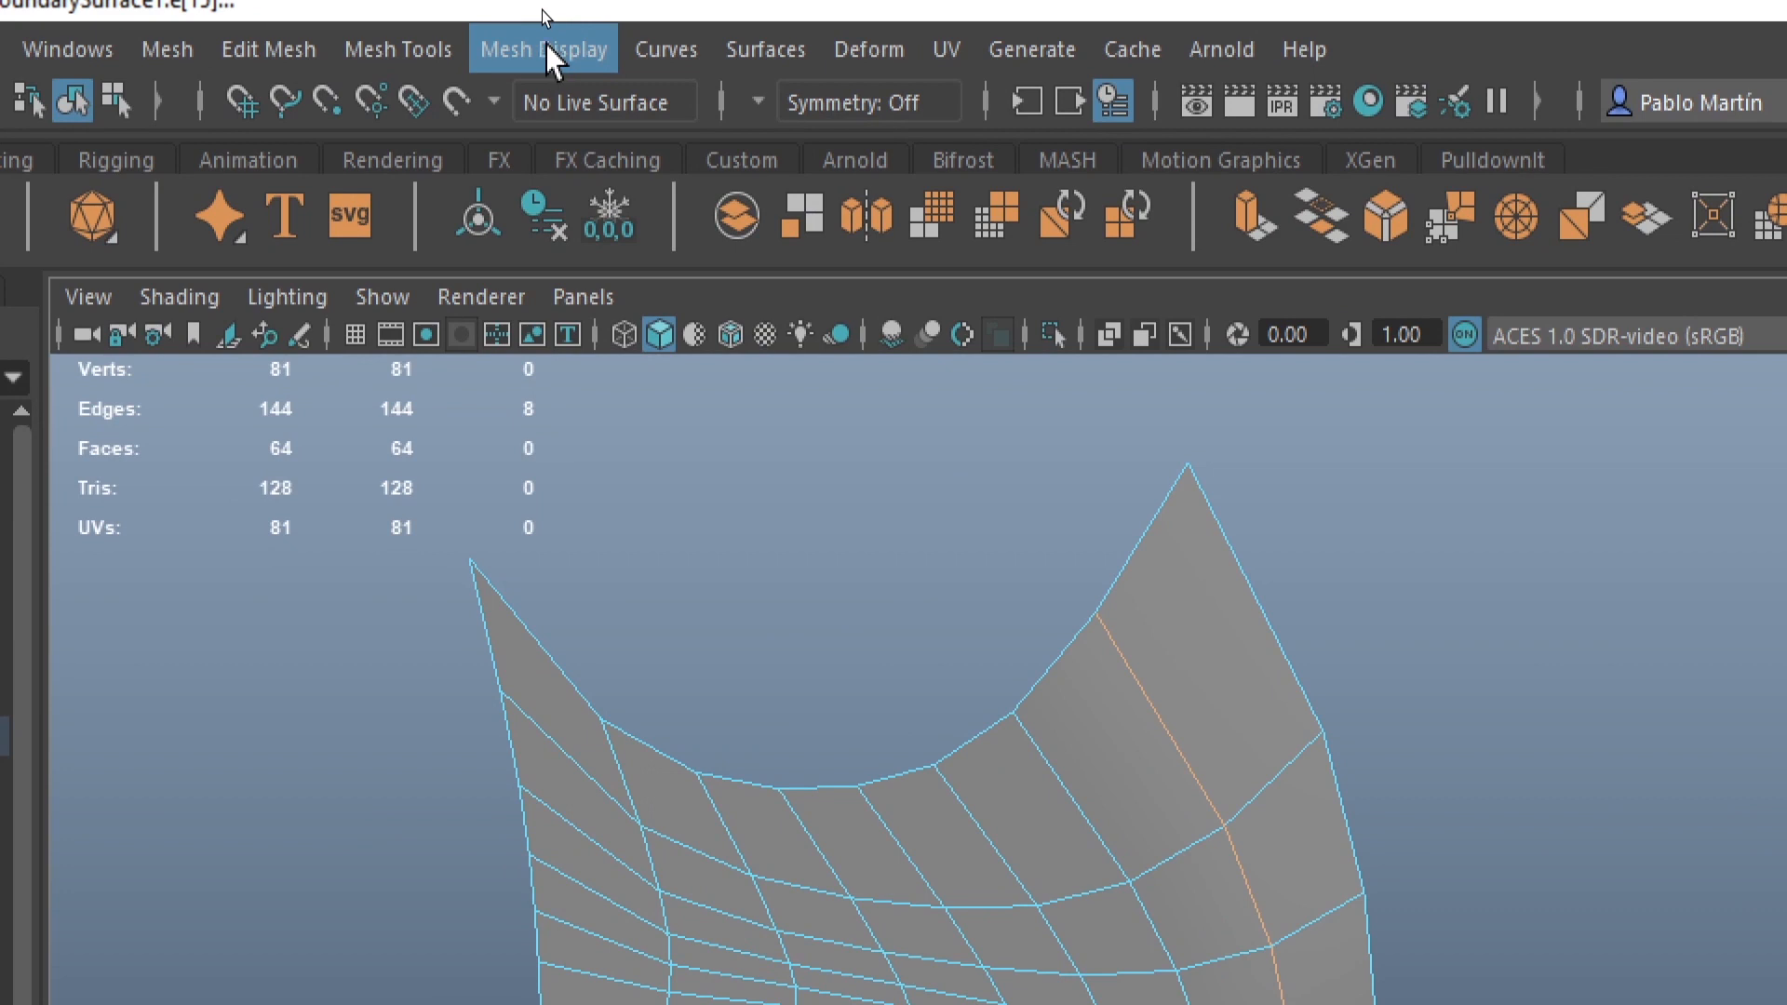
{"action": "left_click", "coordinate": [546, 49]}
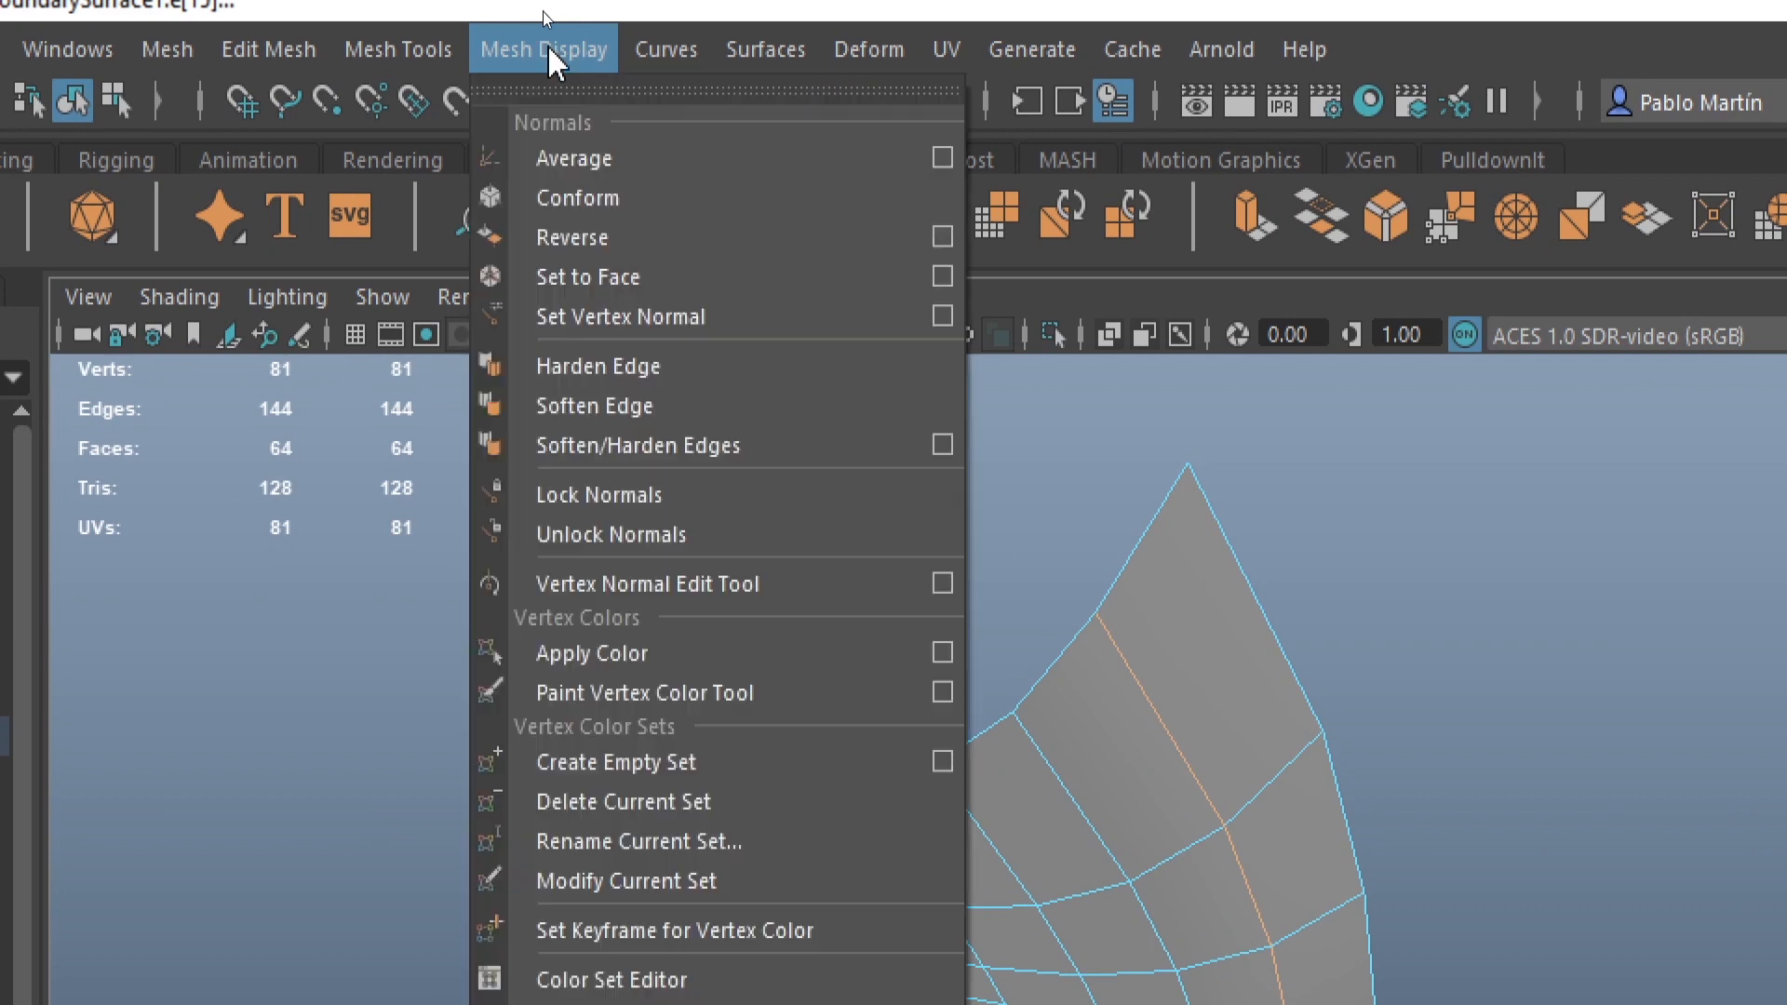
{"action": "left_click", "coordinate": [639, 368]}
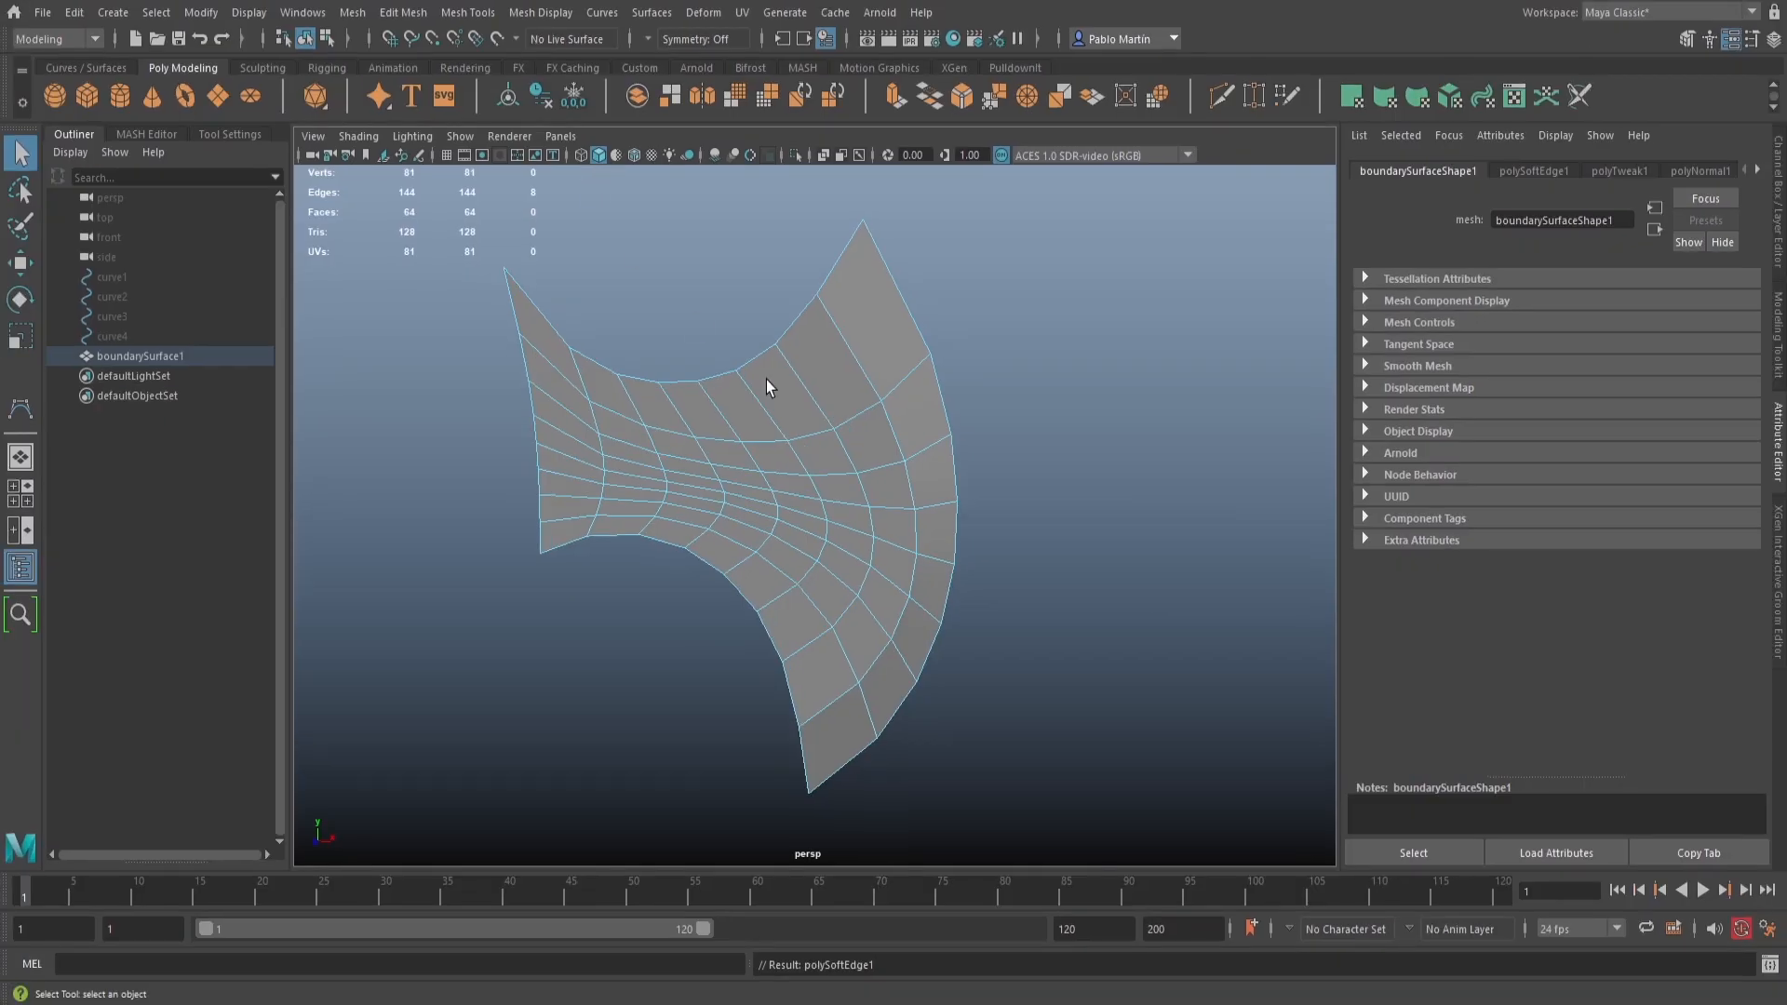
{"action": "right_click_drag", "start_coordinate": [902, 373], "coordinate": [991, 352]}
{"action": "left_click_drag", "start_coordinate": [939, 471], "coordinate": [875, 435], "text": "alt"}
{"action": "left_click", "coordinate": [870, 456]}
{"action": "left_click_drag", "start_coordinate": [846, 514], "coordinate": [897, 506], "text": "alt"}
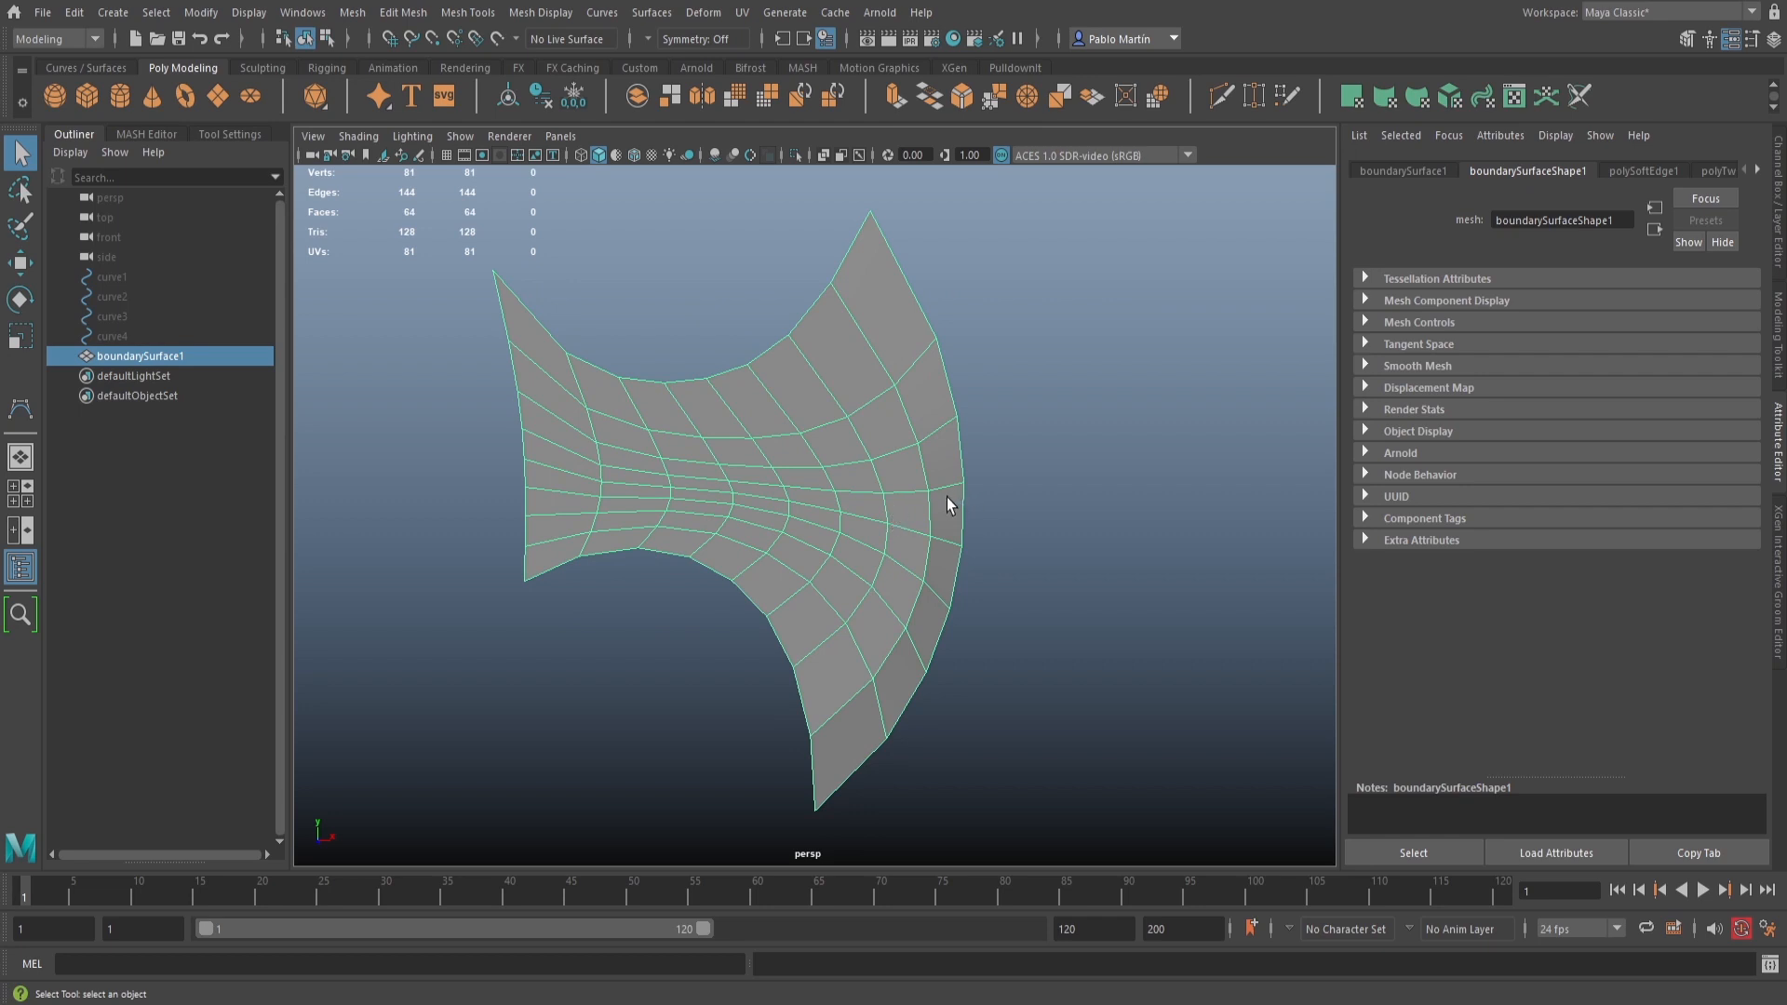
Compare the mesh with and without smooth preview from several angles, checking the hardened crease along the cutting side
{"action": "key", "text": "3"}
{"action": "left_click", "coordinate": [1035, 517]}
{"action": "left_click_drag", "start_coordinate": [1035, 517], "coordinate": [839, 506], "text": "alt"}
{"action": "left_click", "coordinate": [854, 489]}
{"action": "key", "text": "1"}
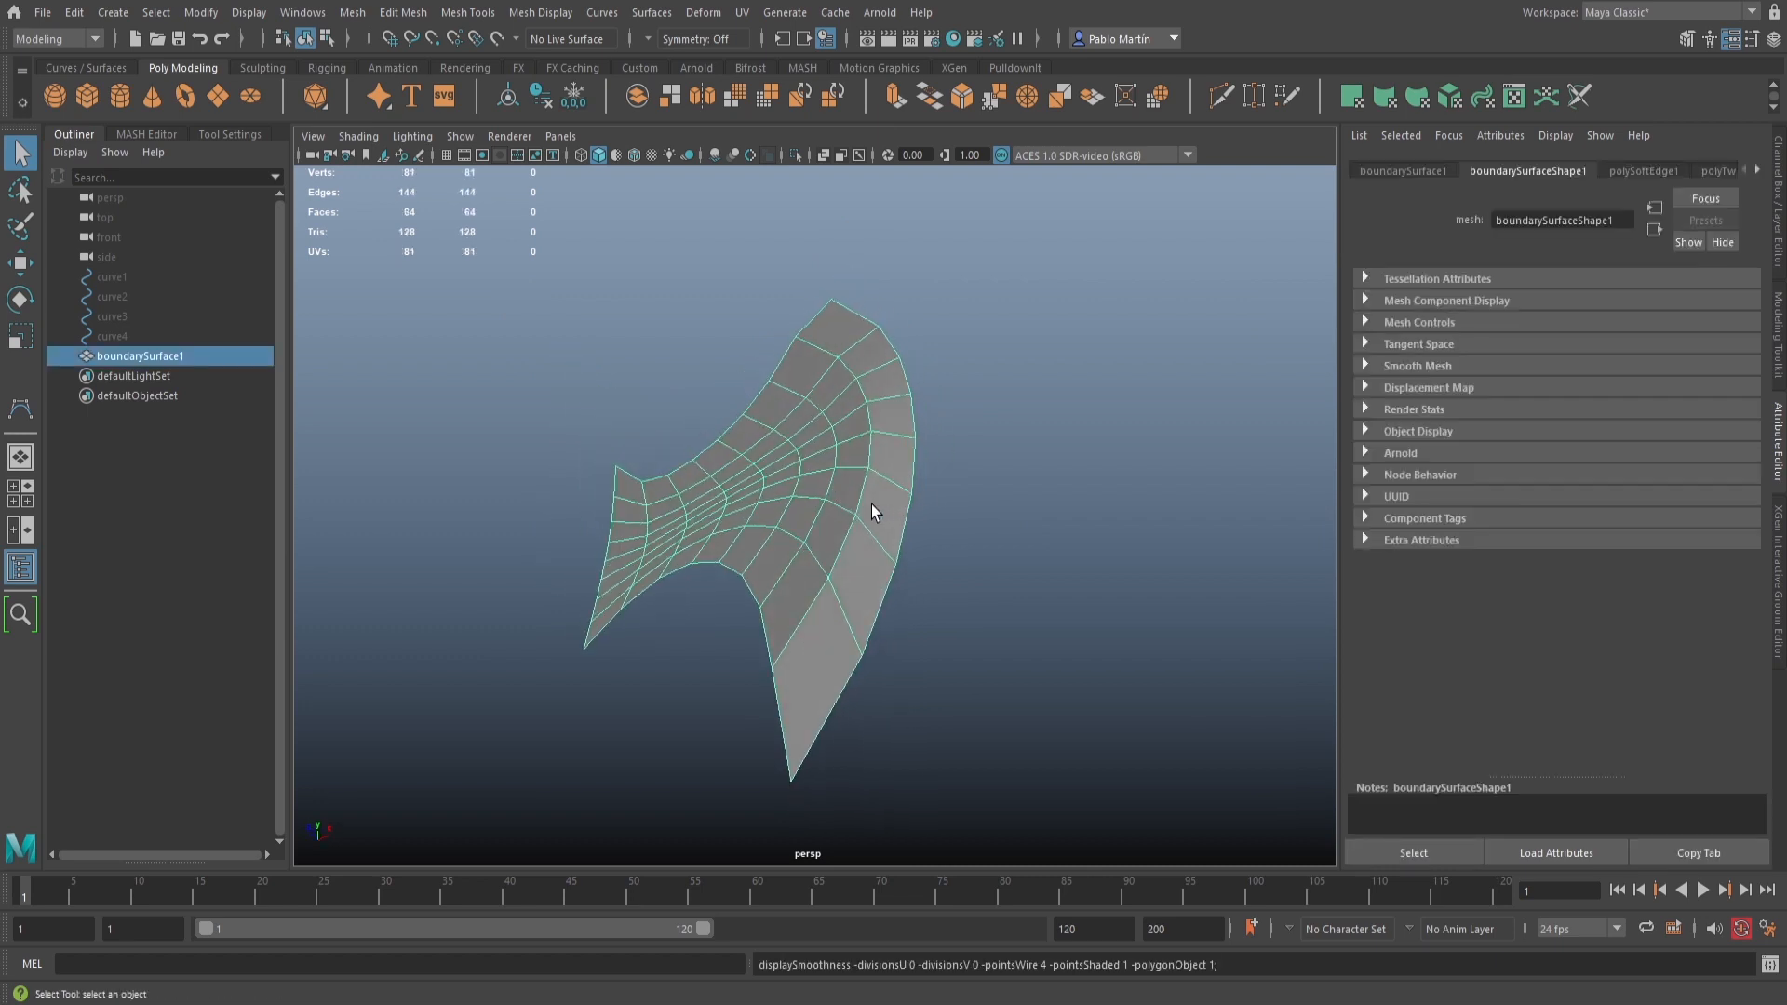
{"action": "key", "text": "3"}
{"action": "left_click_drag", "start_coordinate": [858, 512], "coordinate": [883, 642], "text": "alt"}
{"action": "left_click", "coordinate": [953, 609]}
{"action": "middle_click_drag", "start_coordinate": [883, 642], "coordinate": [934, 702], "text": "alt"}
{"action": "left_click_drag", "start_coordinate": [717, 373], "coordinate": [823, 590], "text": "alt"}
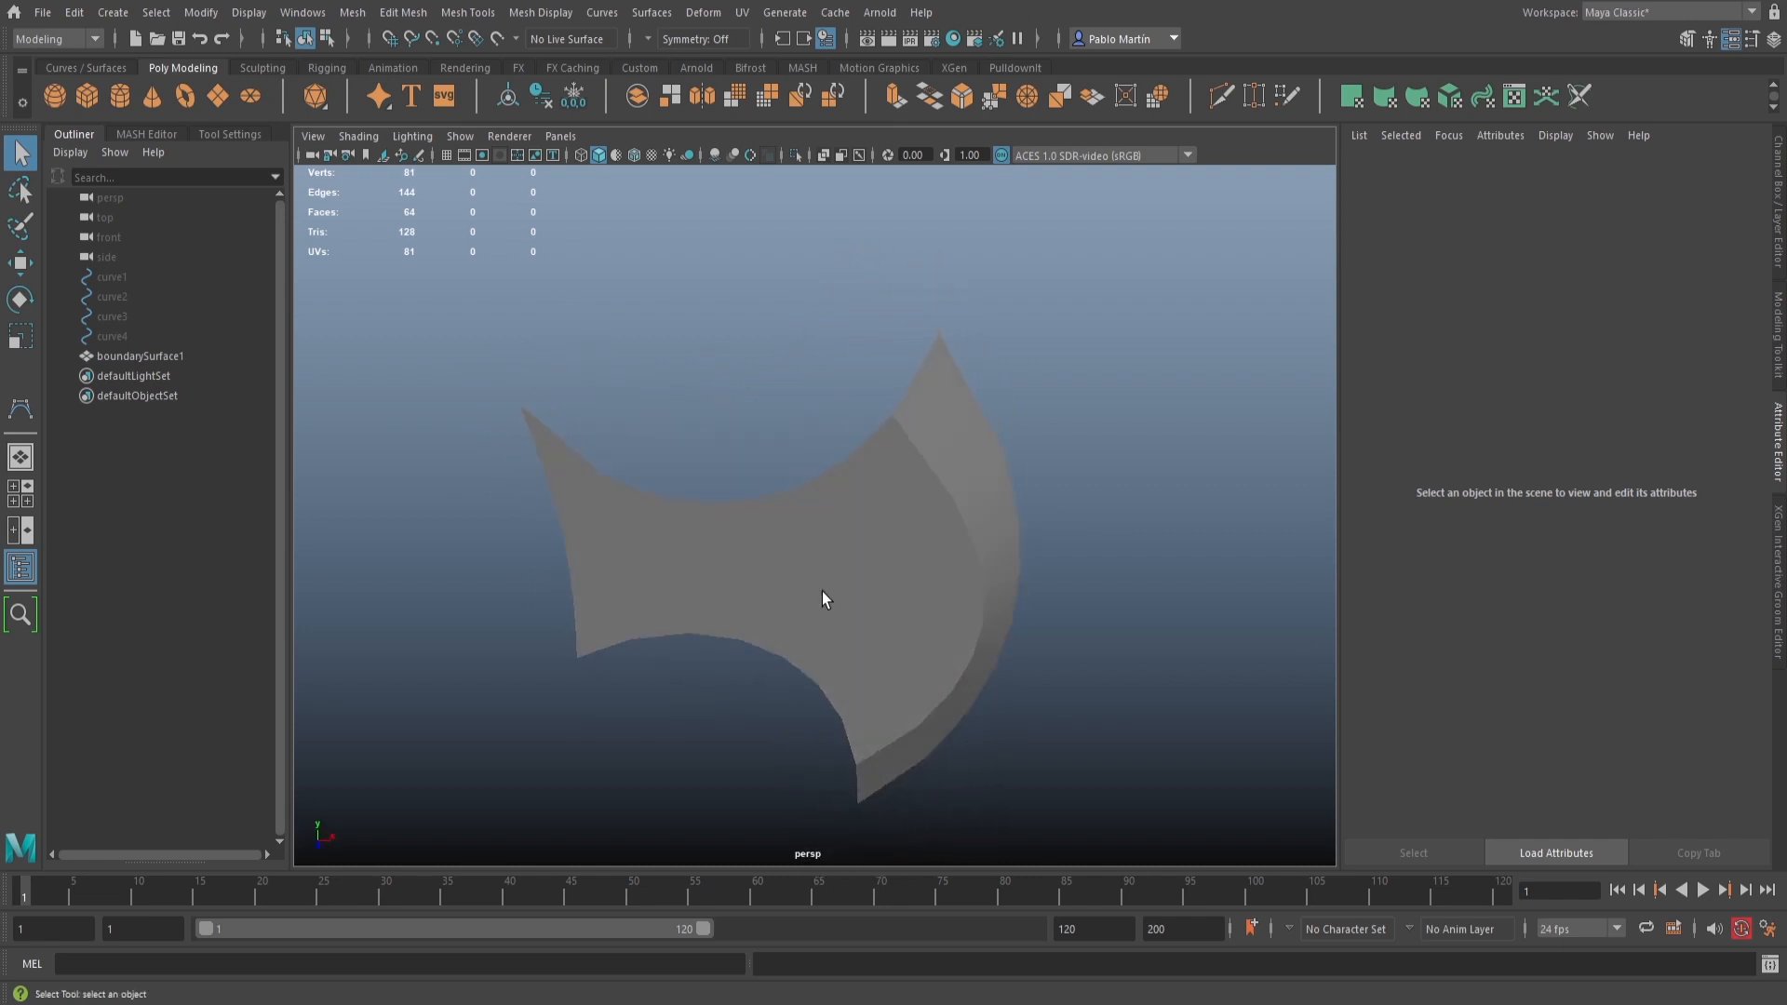
Apply Mirror to the boundary mesh and shrink the floating mirror settings display so it covers less of the model
{"action": "left_click", "coordinate": [823, 590]}
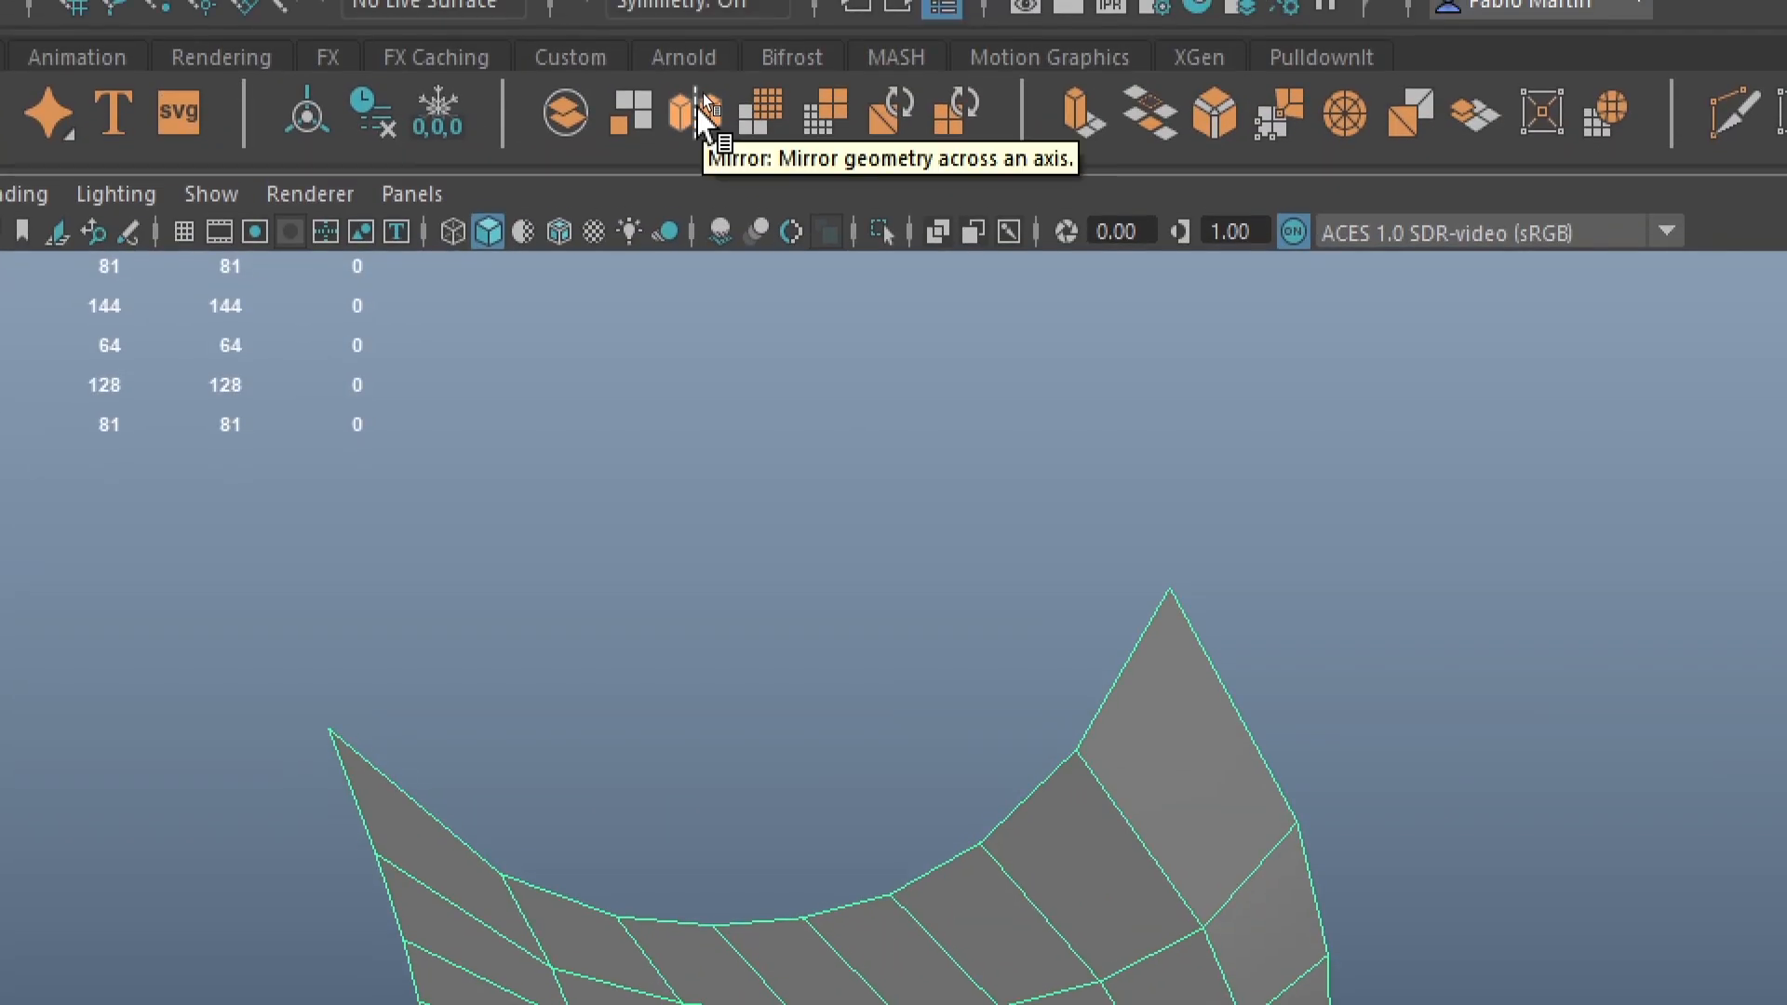
{"action": "left_click", "coordinate": [701, 93]}
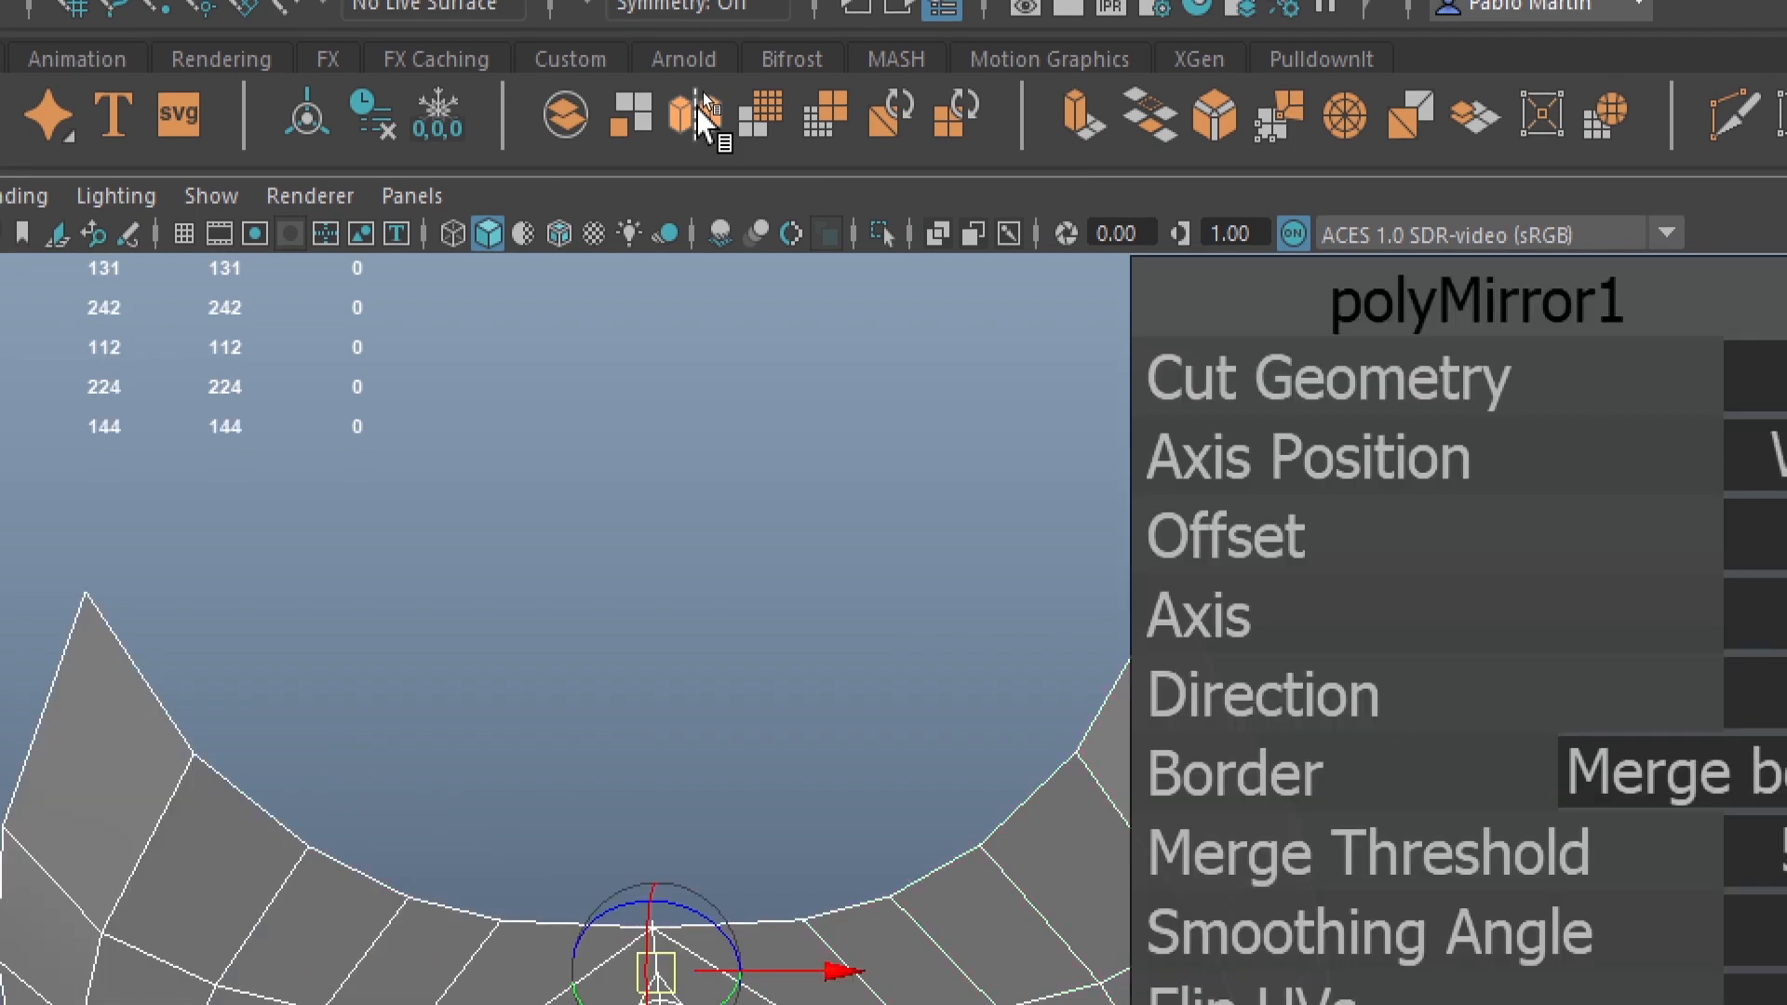
{"action": "key", "text": "ctrl+e"}
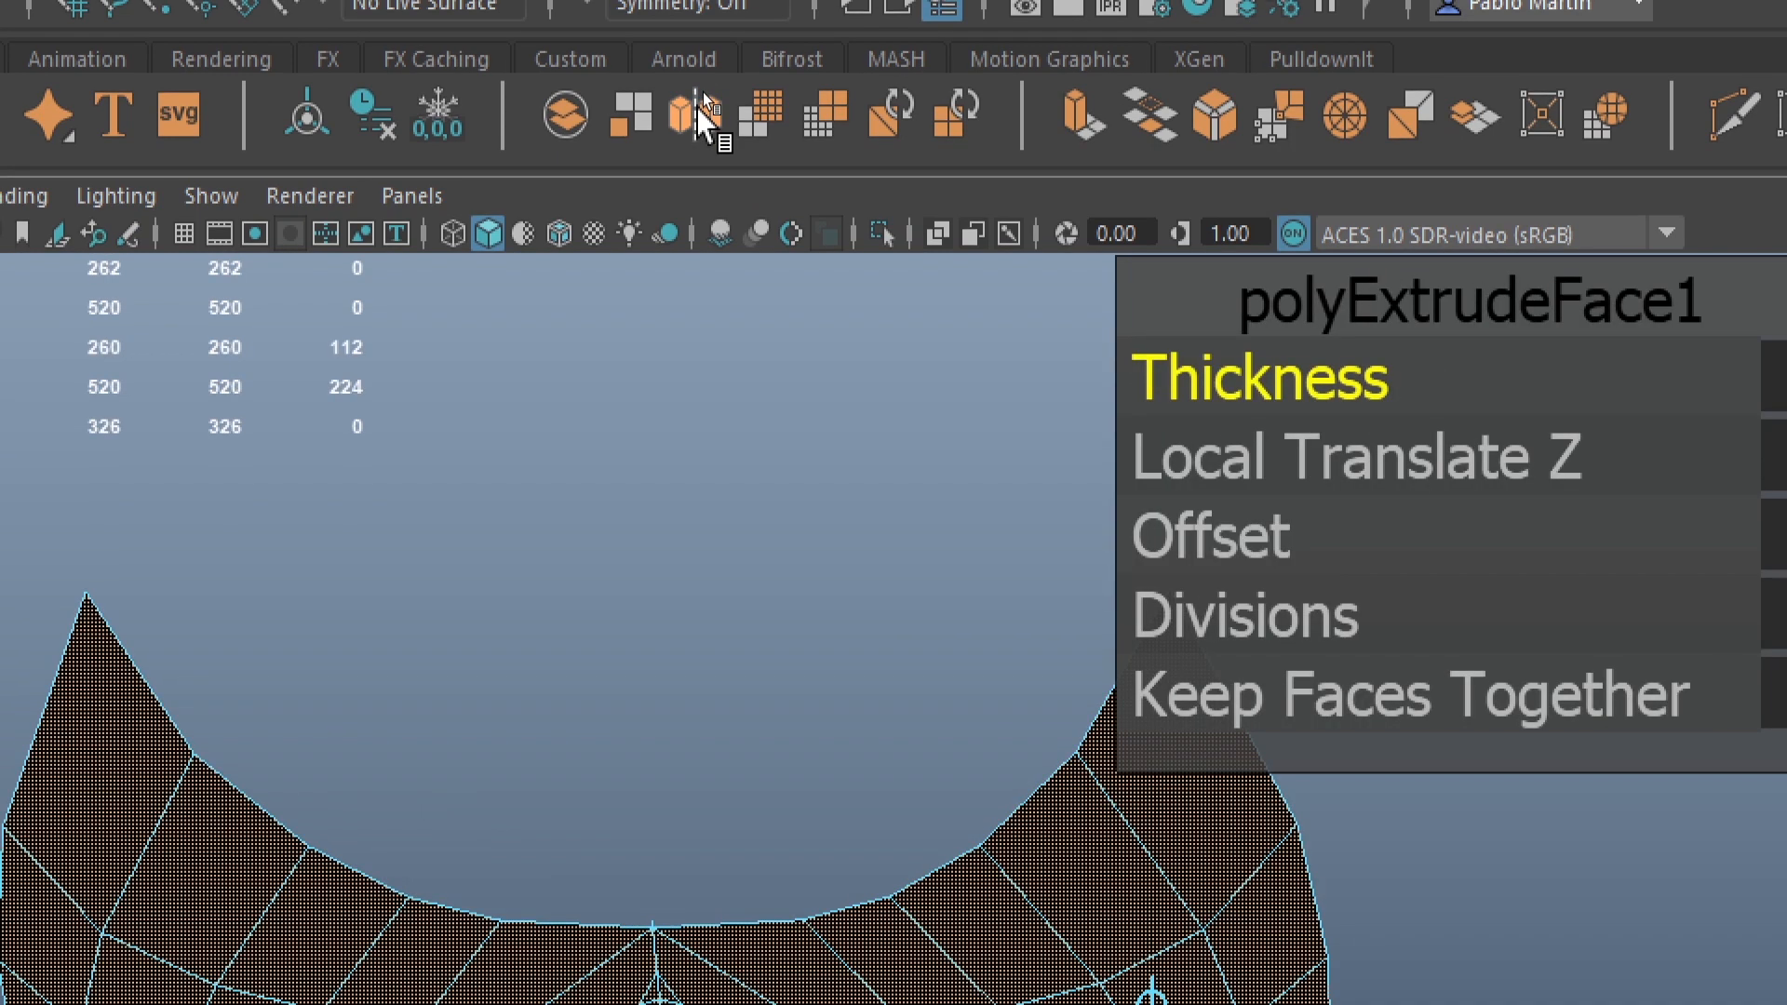
{"action": "key", "text": "ctrl+z"}
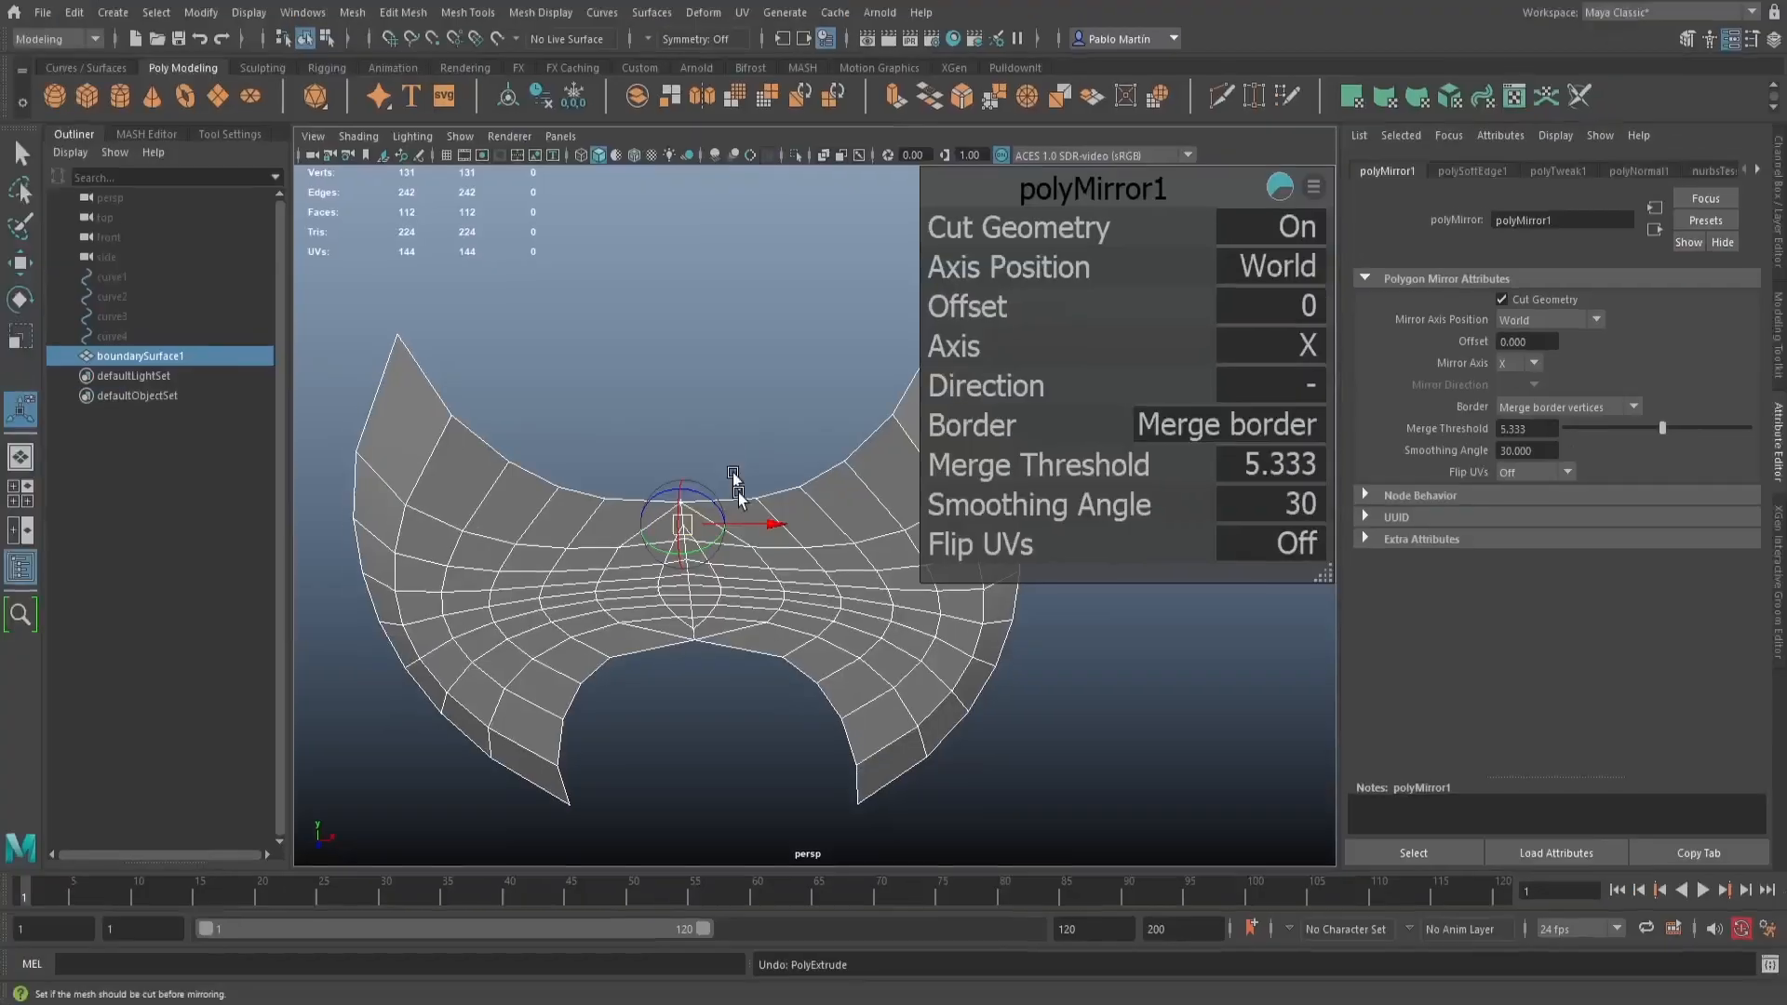
{"action": "left_click_drag", "start_coordinate": [865, 640], "coordinate": [703, 616], "text": "alt"}
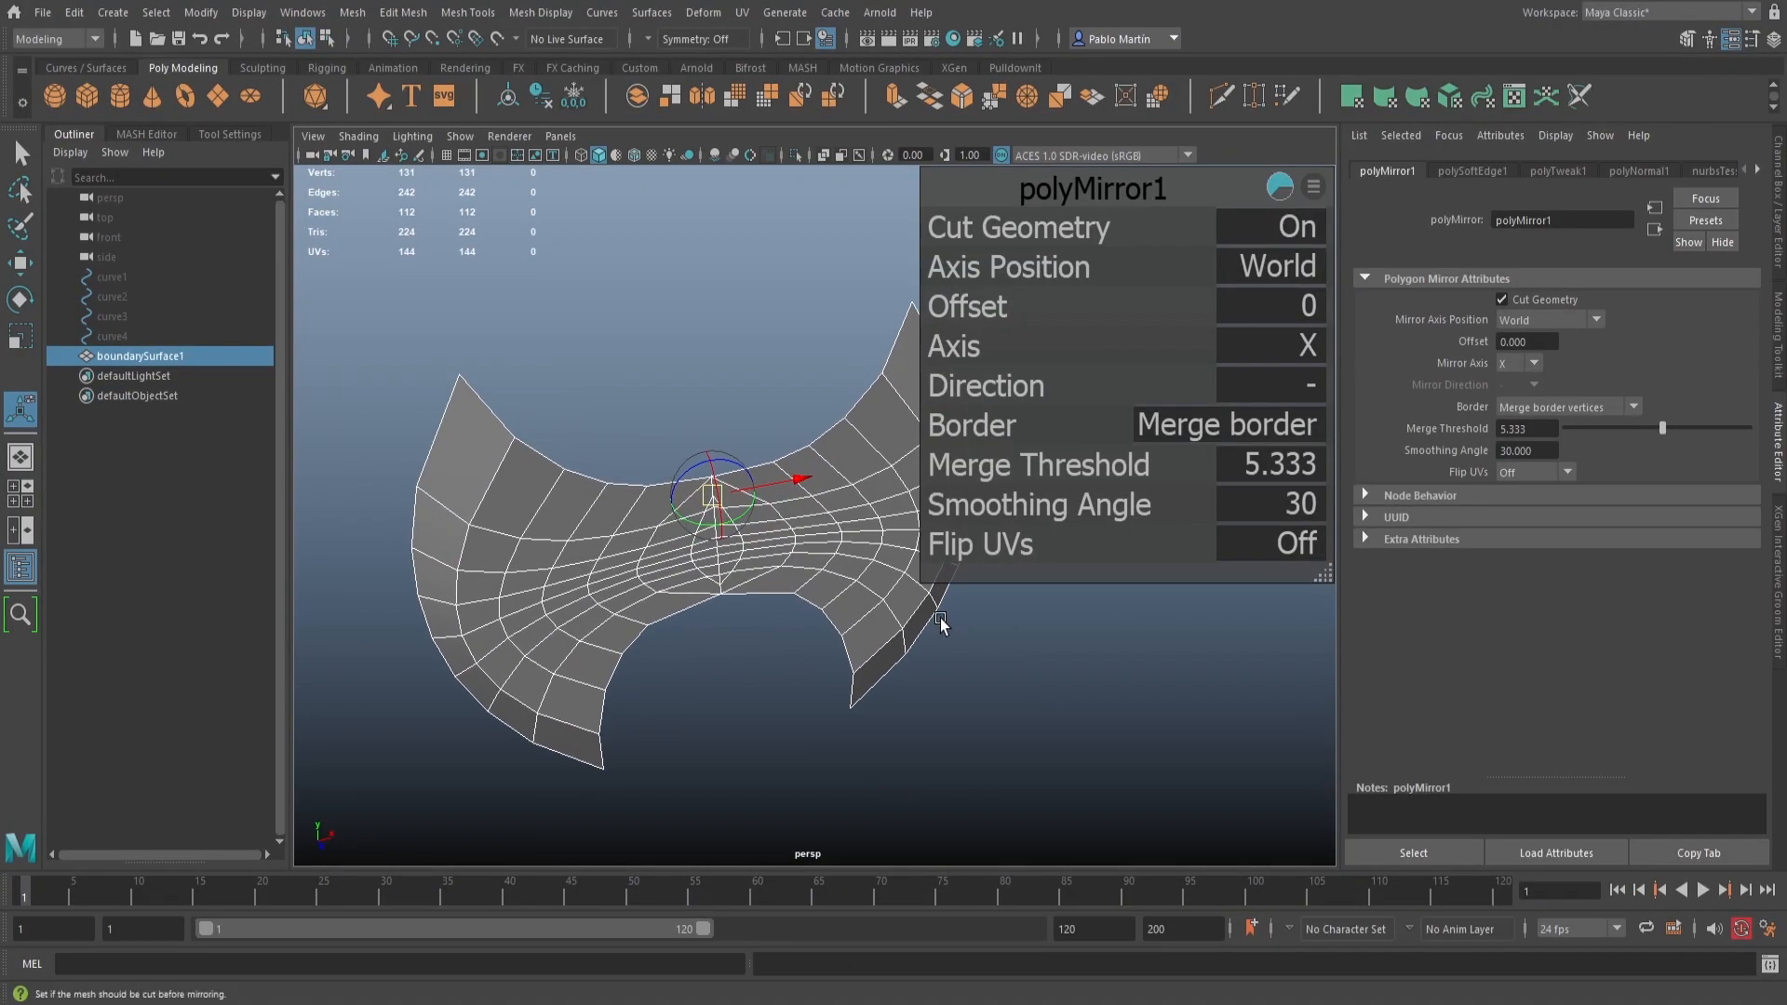
{"action": "left_click_drag", "start_coordinate": [1323, 572], "coordinate": [1354, 494]}
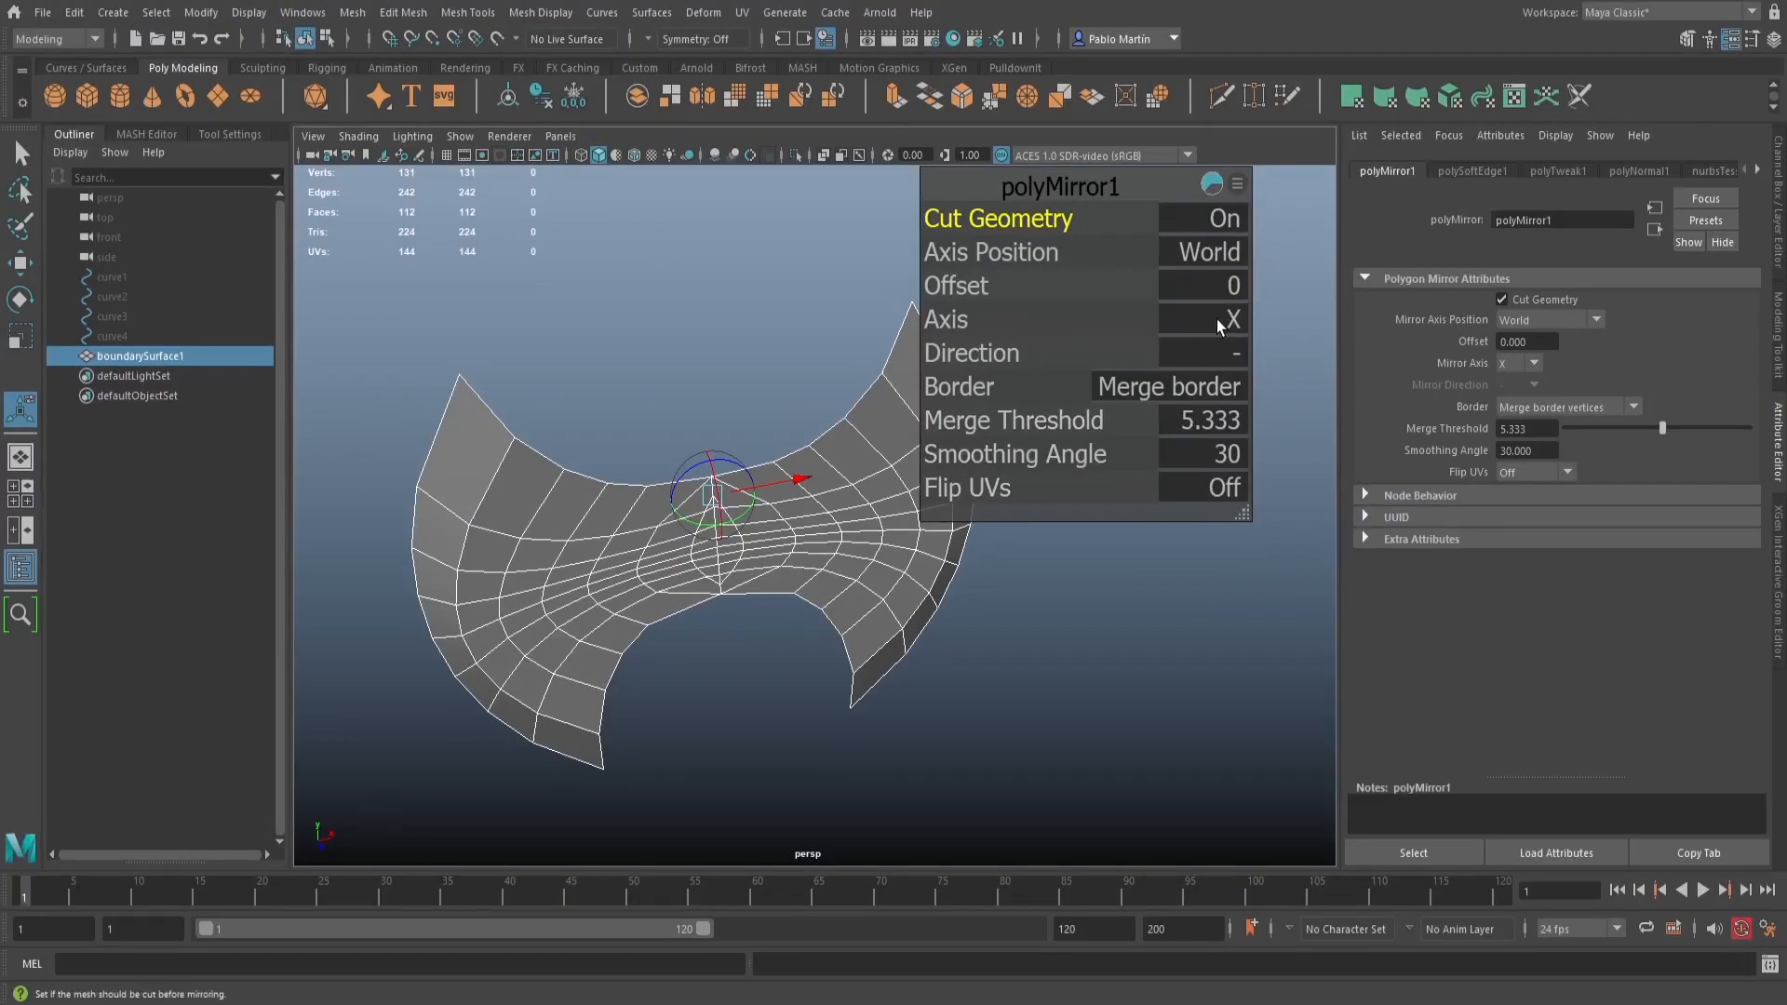
Set the mirror's Axis to Z and its Direction to negative
{"action": "left_click", "coordinate": [1238, 322]}
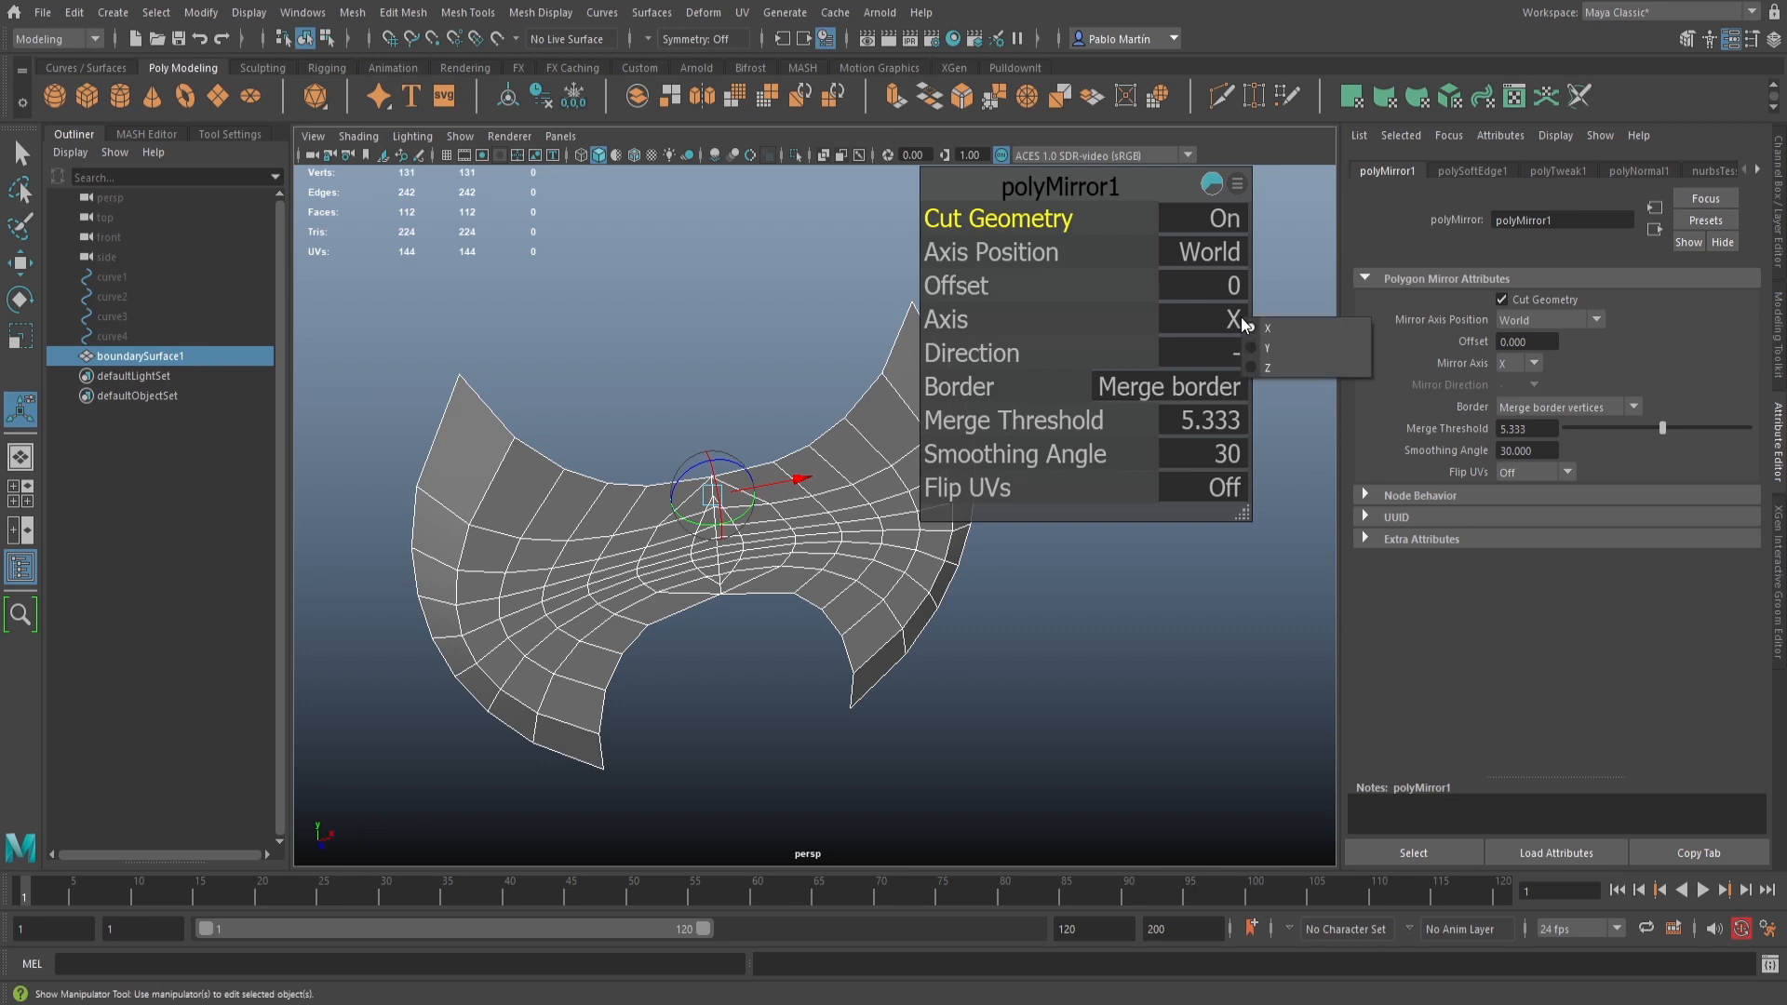
{"action": "left_click", "coordinate": [1268, 369]}
{"action": "left_click", "coordinate": [1228, 355]}
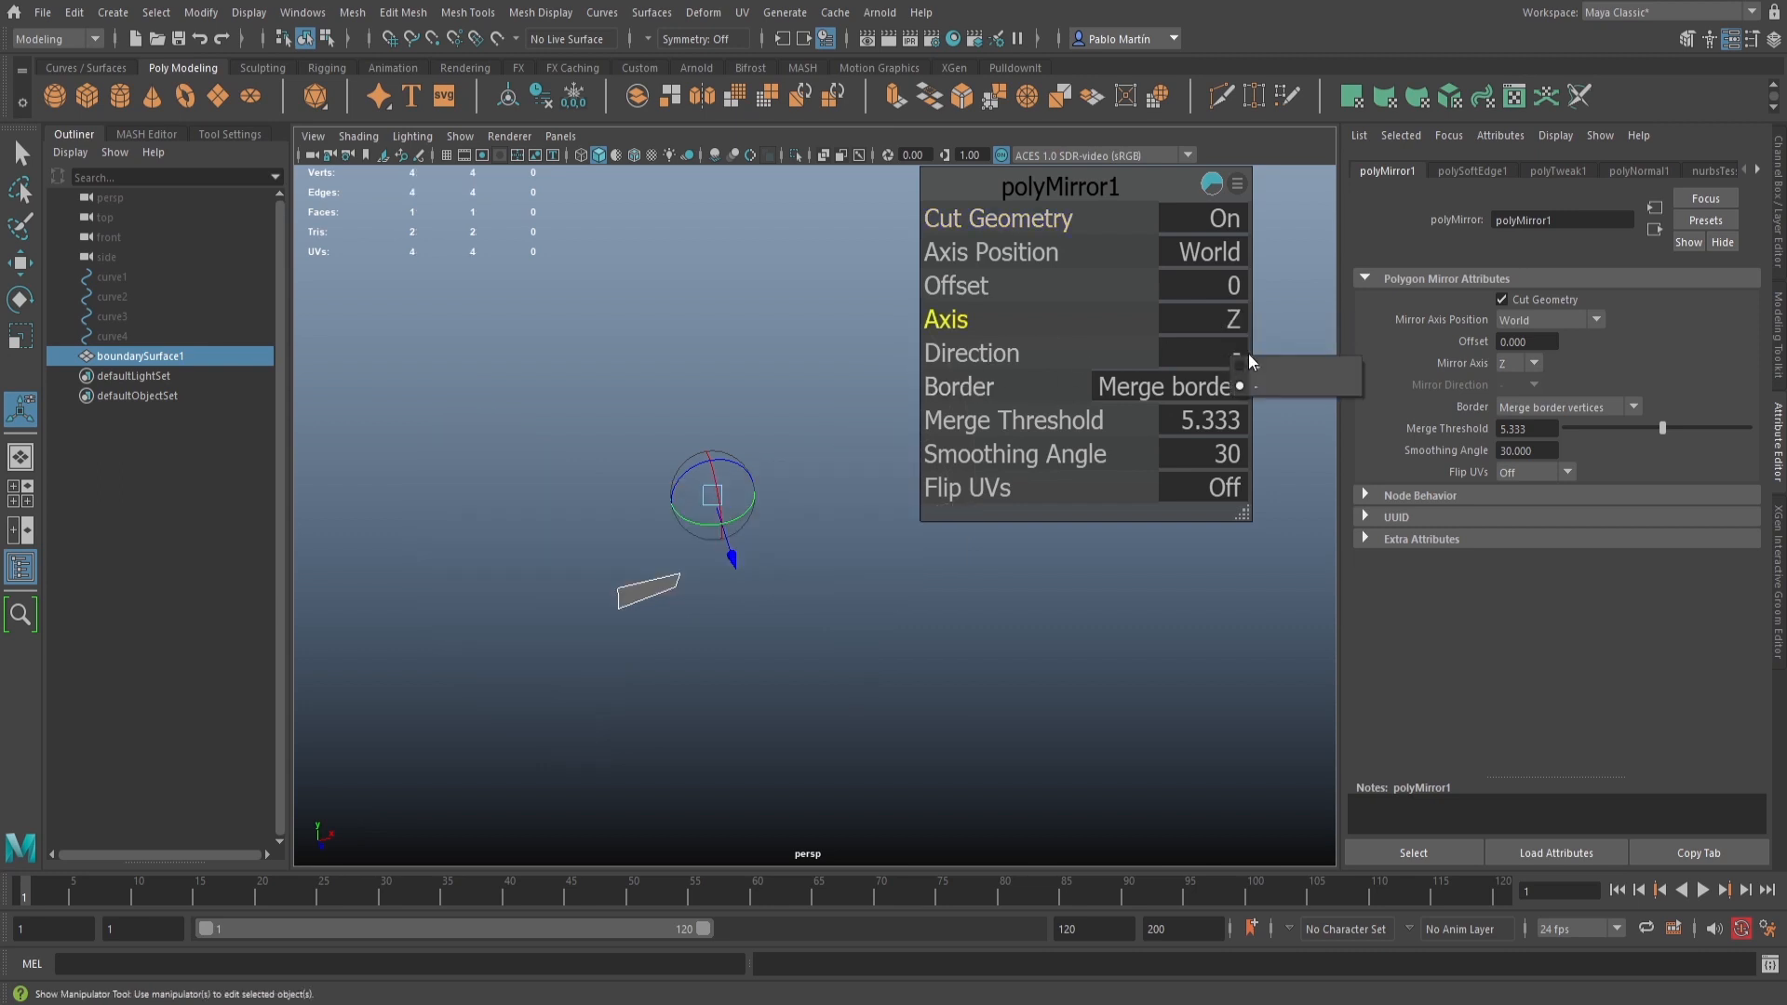
{"action": "left_click", "coordinate": [1255, 388]}
Set the mirror's Axis Position to Bounding box and inspect the joined borders of the two halves
{"action": "right_click_drag", "start_coordinate": [596, 494], "coordinate": [564, 621], "text": "alt"}
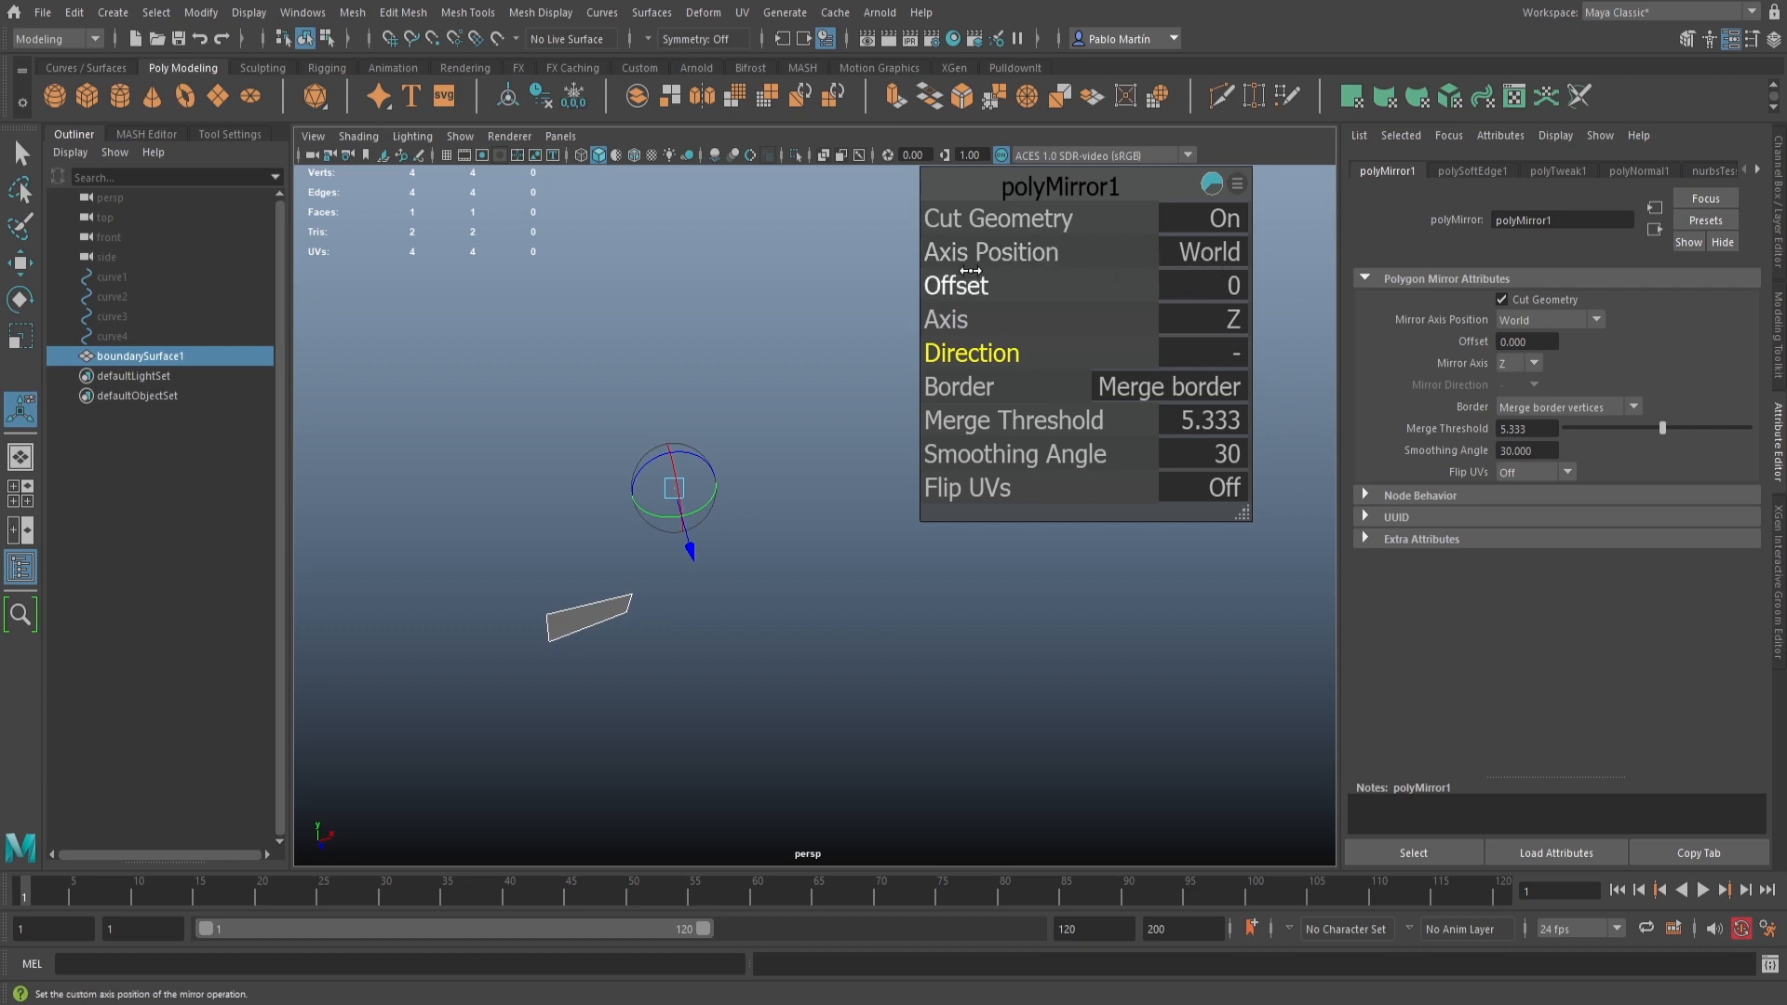
{"action": "left_click", "coordinate": [1231, 258]}
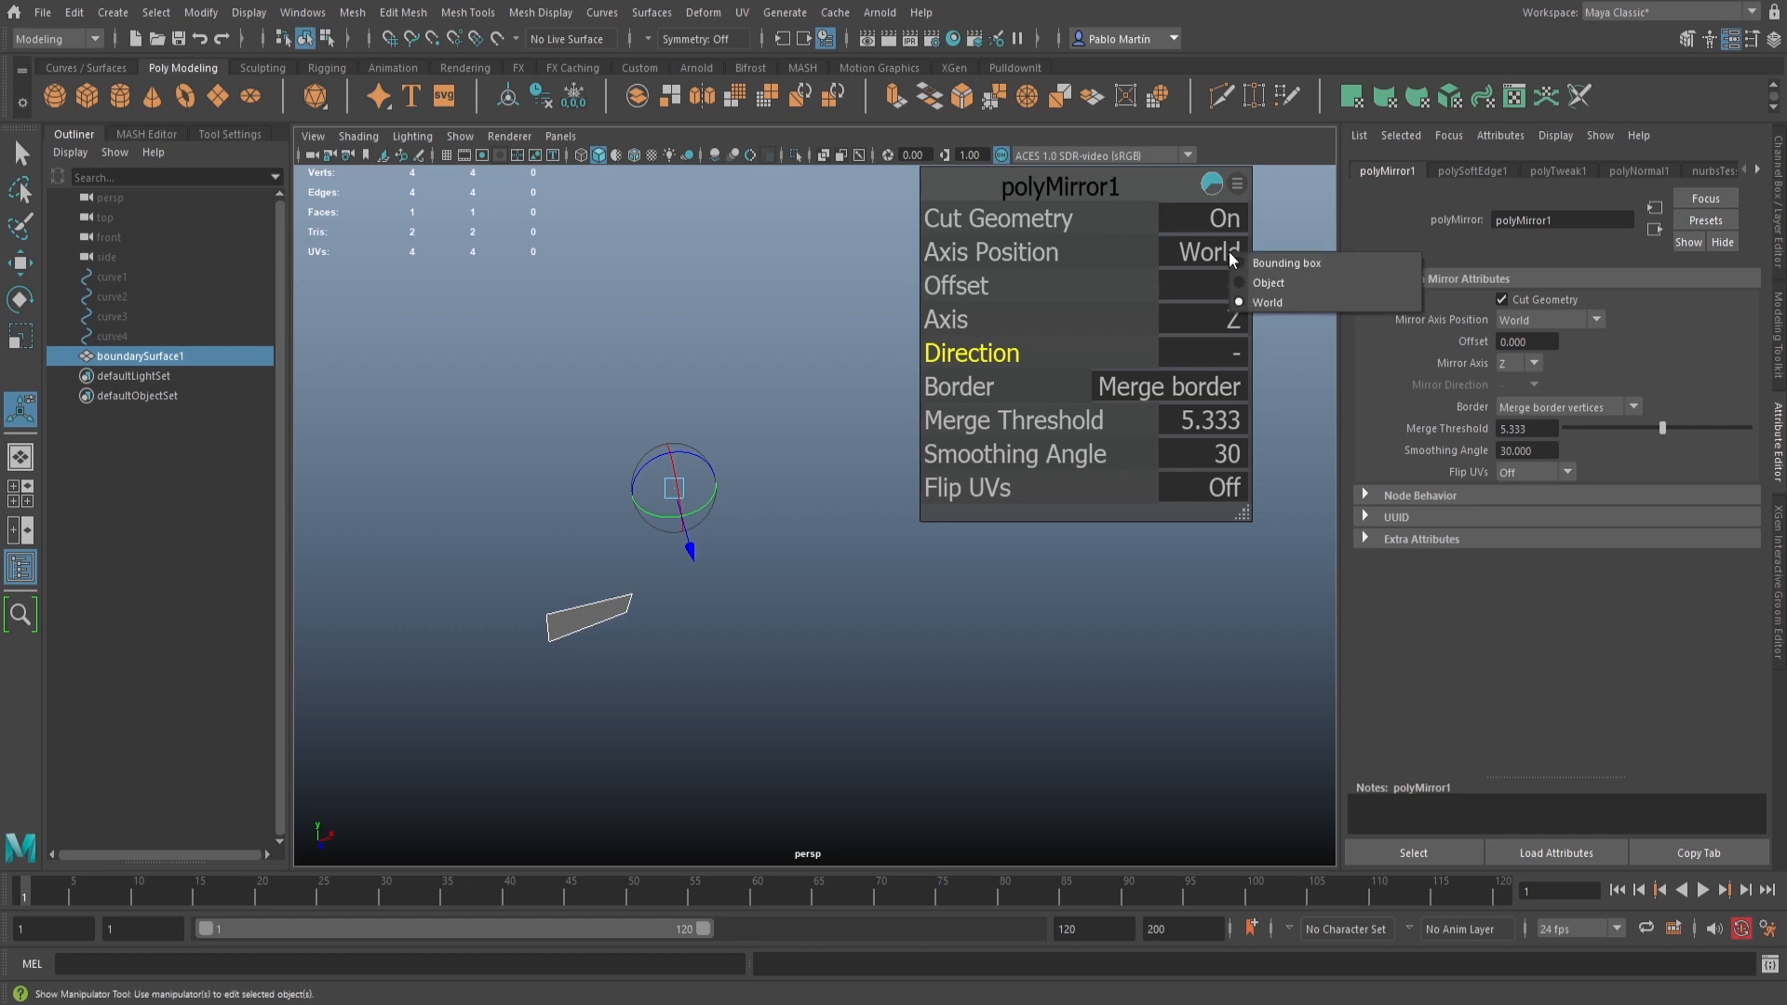
{"action": "left_click", "coordinate": [1285, 263]}
{"action": "left_click_drag", "start_coordinate": [809, 452], "coordinate": [646, 407], "text": "alt"}
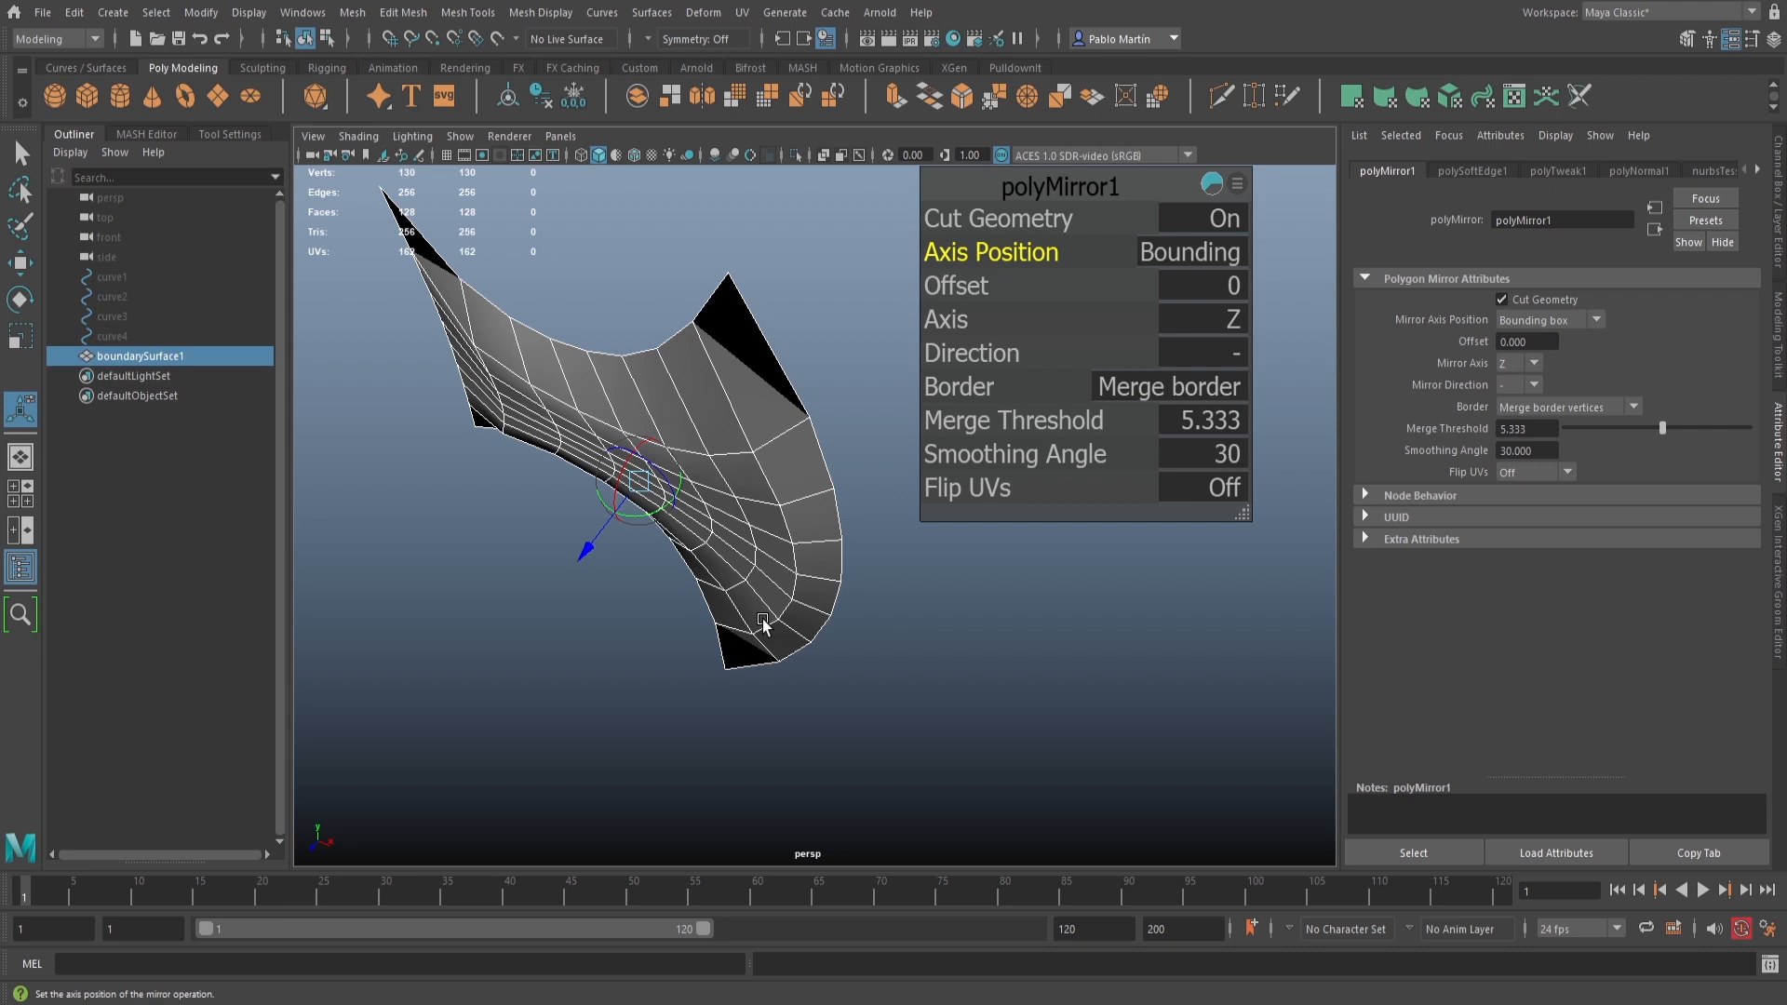
{"action": "left_click_drag", "start_coordinate": [735, 317], "coordinate": [702, 499], "text": "alt"}
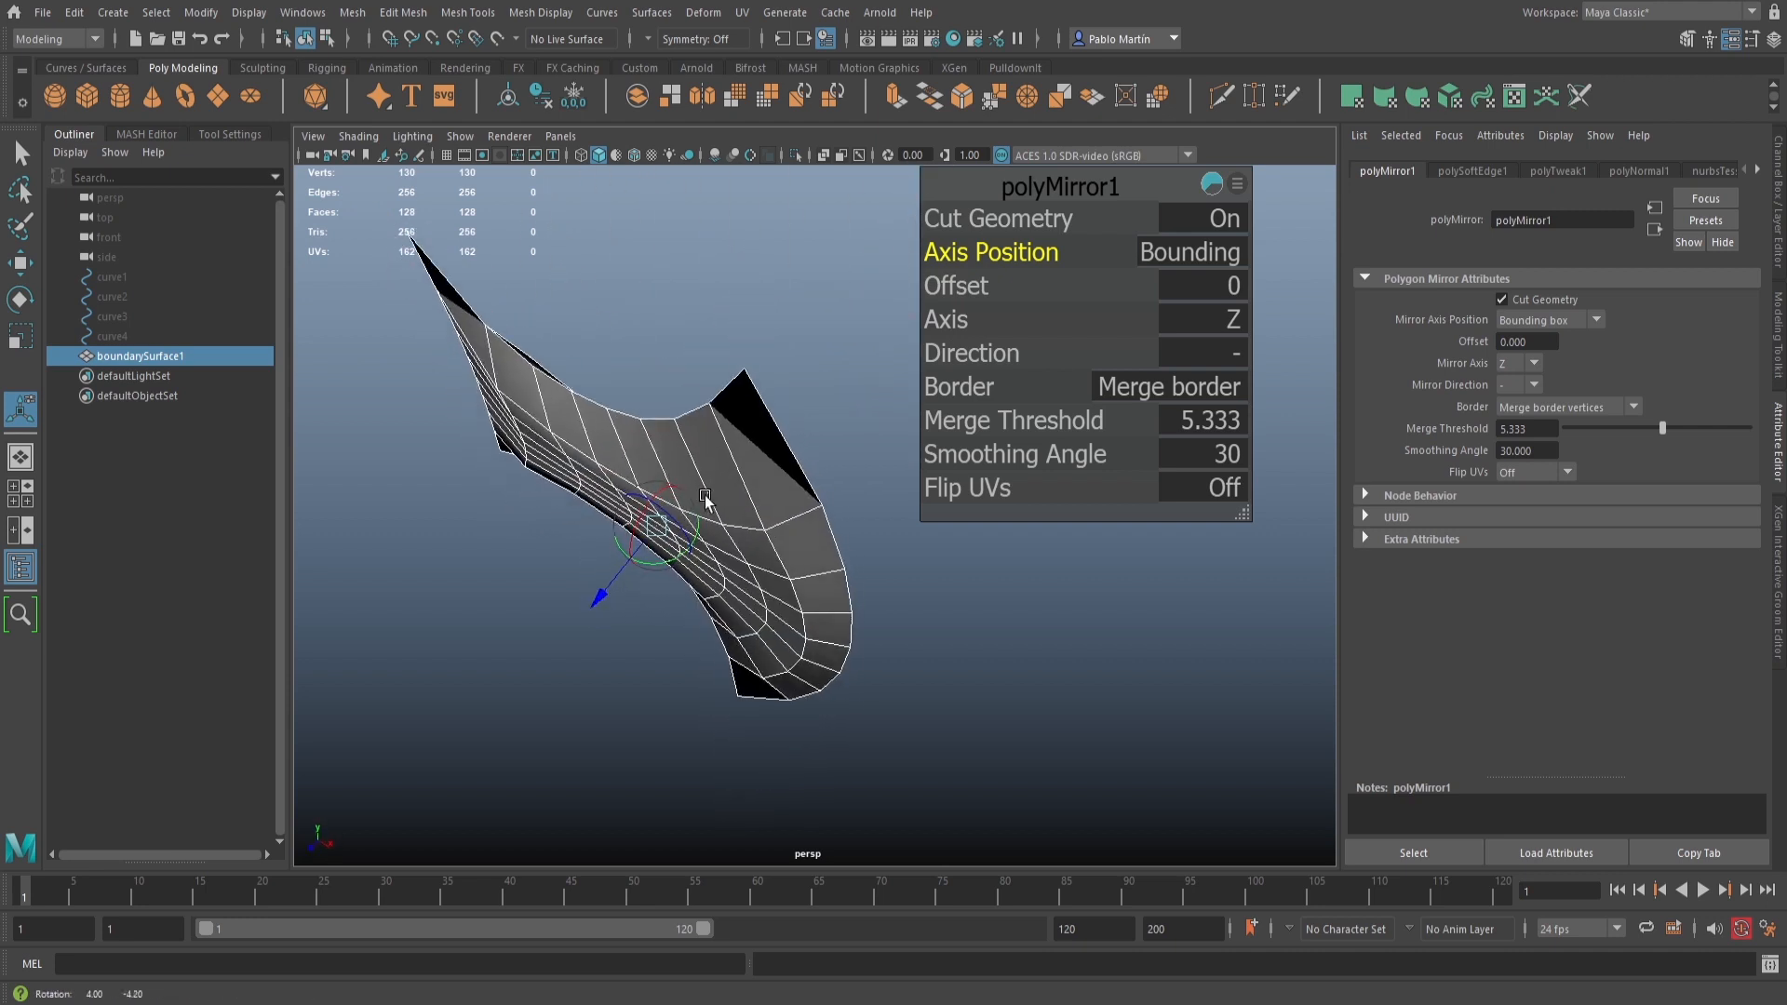
Set the mirror's Merge Threshold to 0.01 and inspect the opened gap between the two halves from several angles
{"action": "left_click", "coordinate": [1022, 421]}
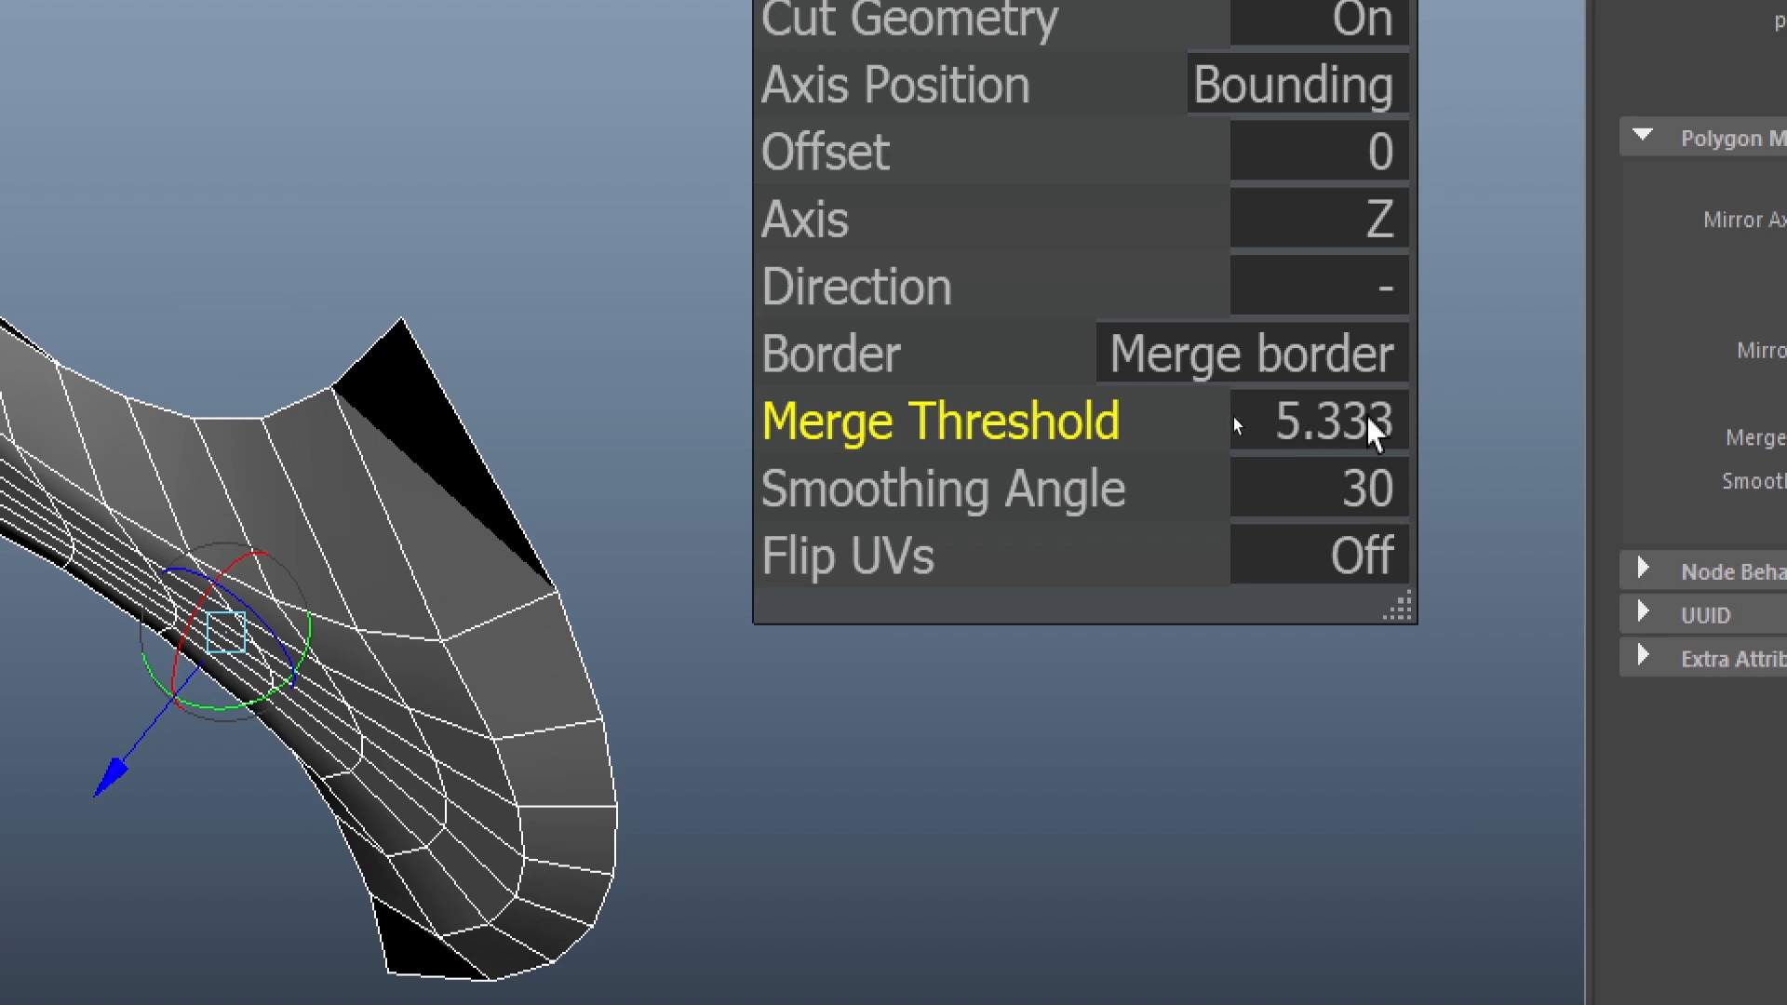
{"action": "double_click", "coordinate": [1322, 426]}
{"action": "type", "text": "0"}
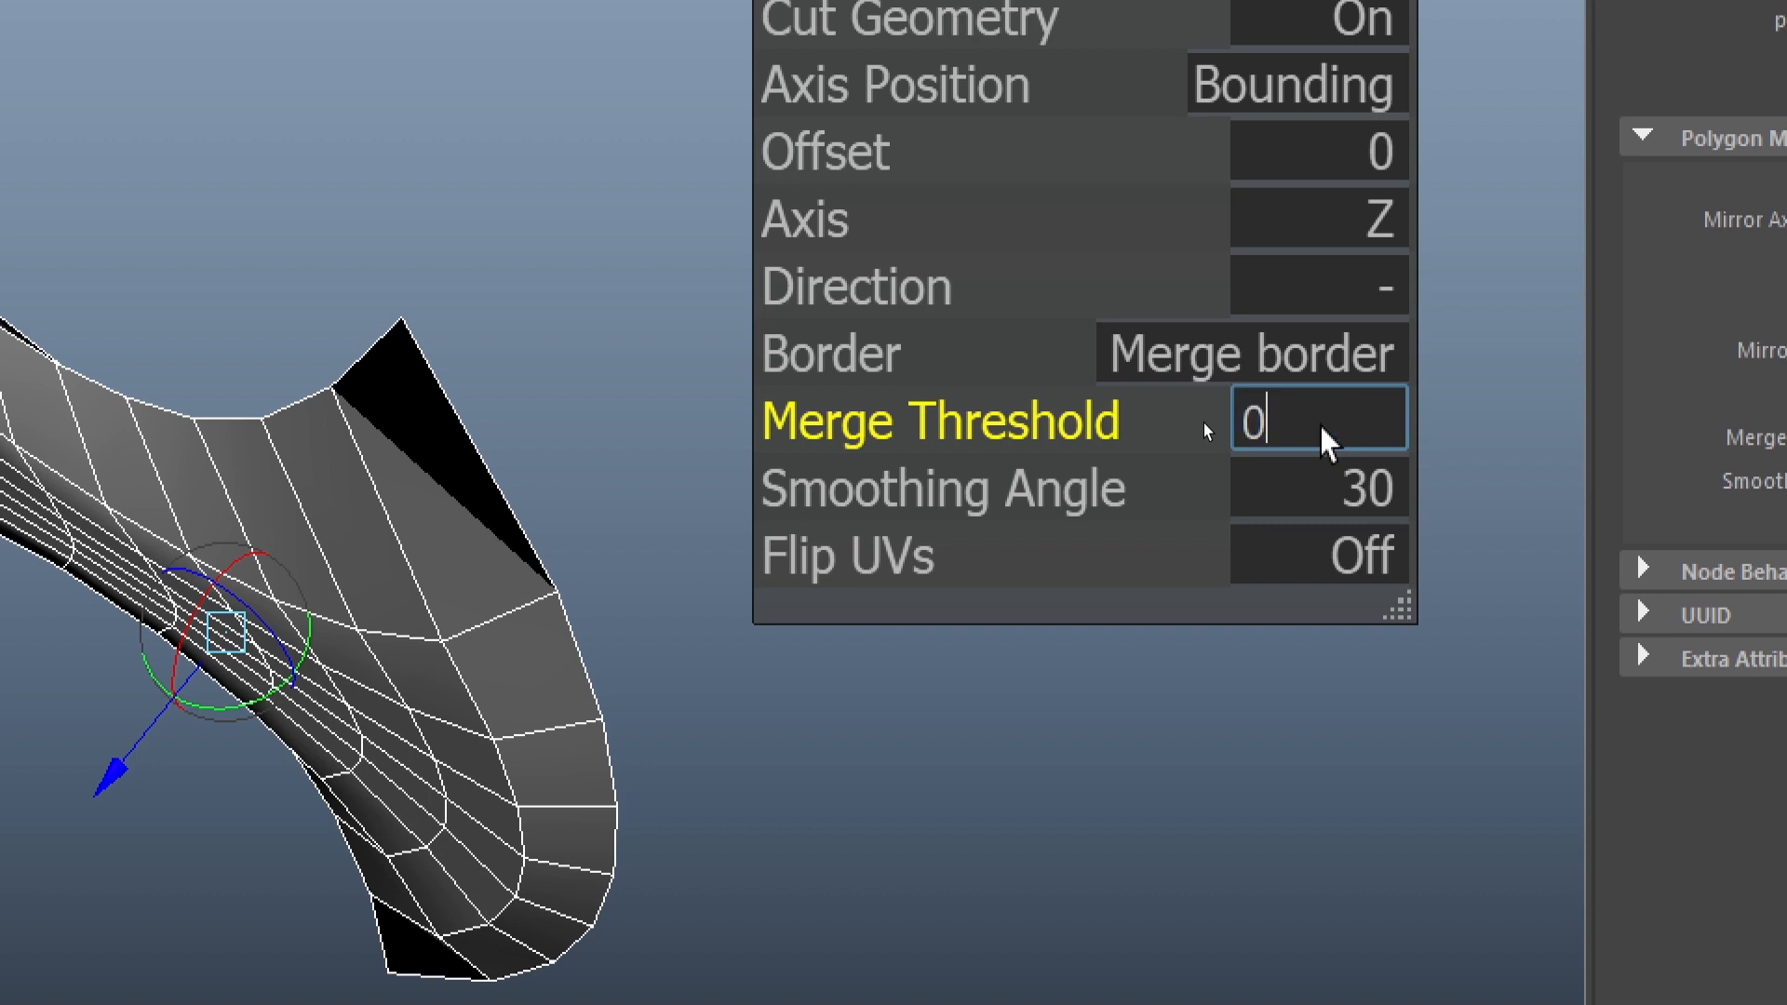
{"action": "type", "text": ".01"}
{"action": "key", "text": "Return"}
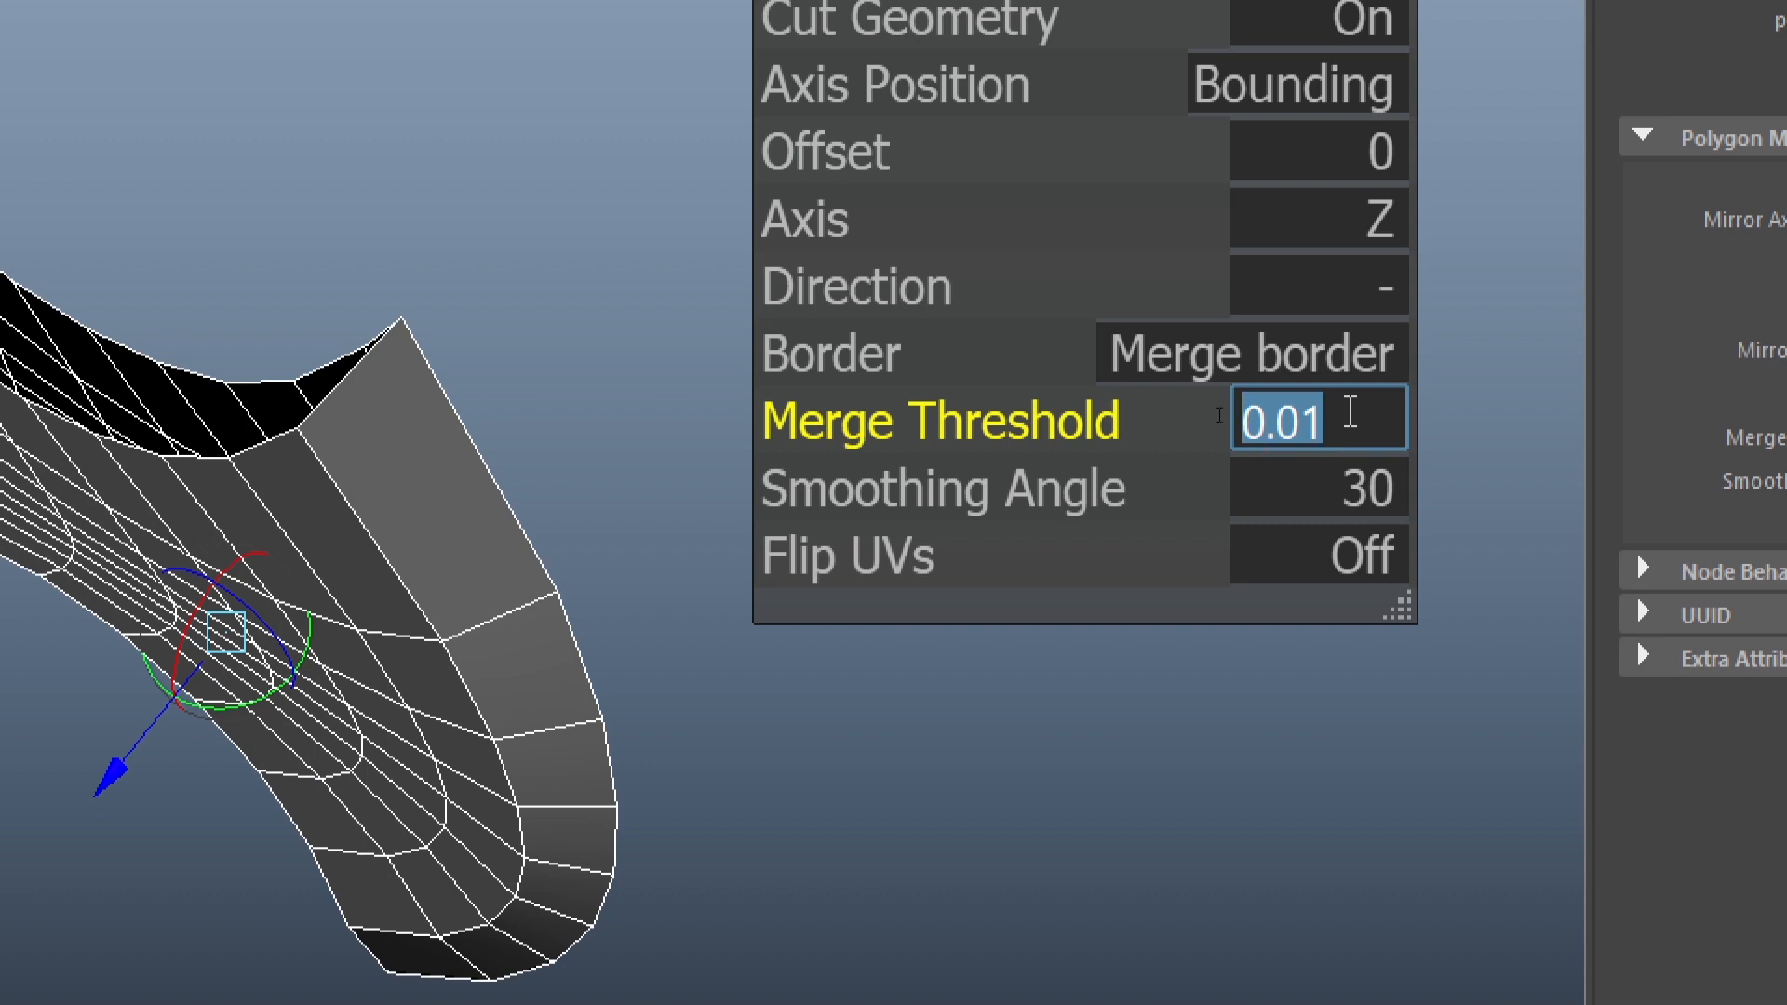
{"action": "middle_click_drag", "start_coordinate": [91, 504], "coordinate": [314, 538], "text": "alt"}
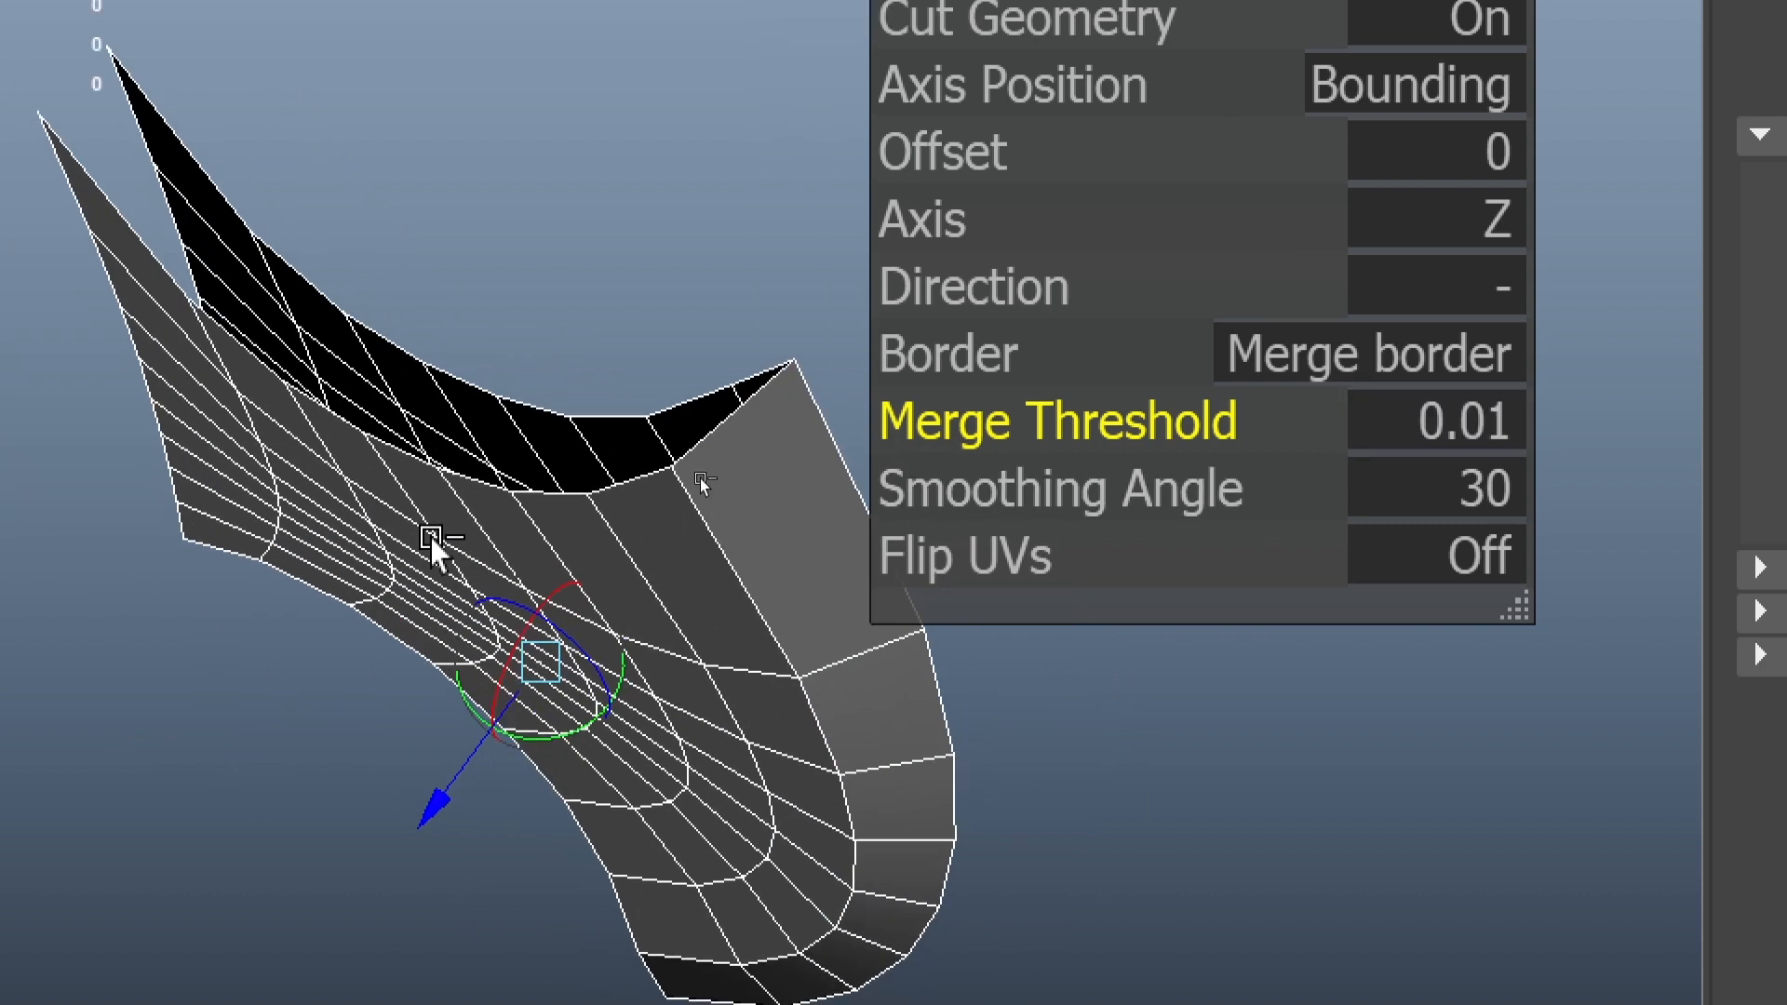
{"action": "left_click_drag", "start_coordinate": [520, 662], "coordinate": [353, 687], "text": "alt"}
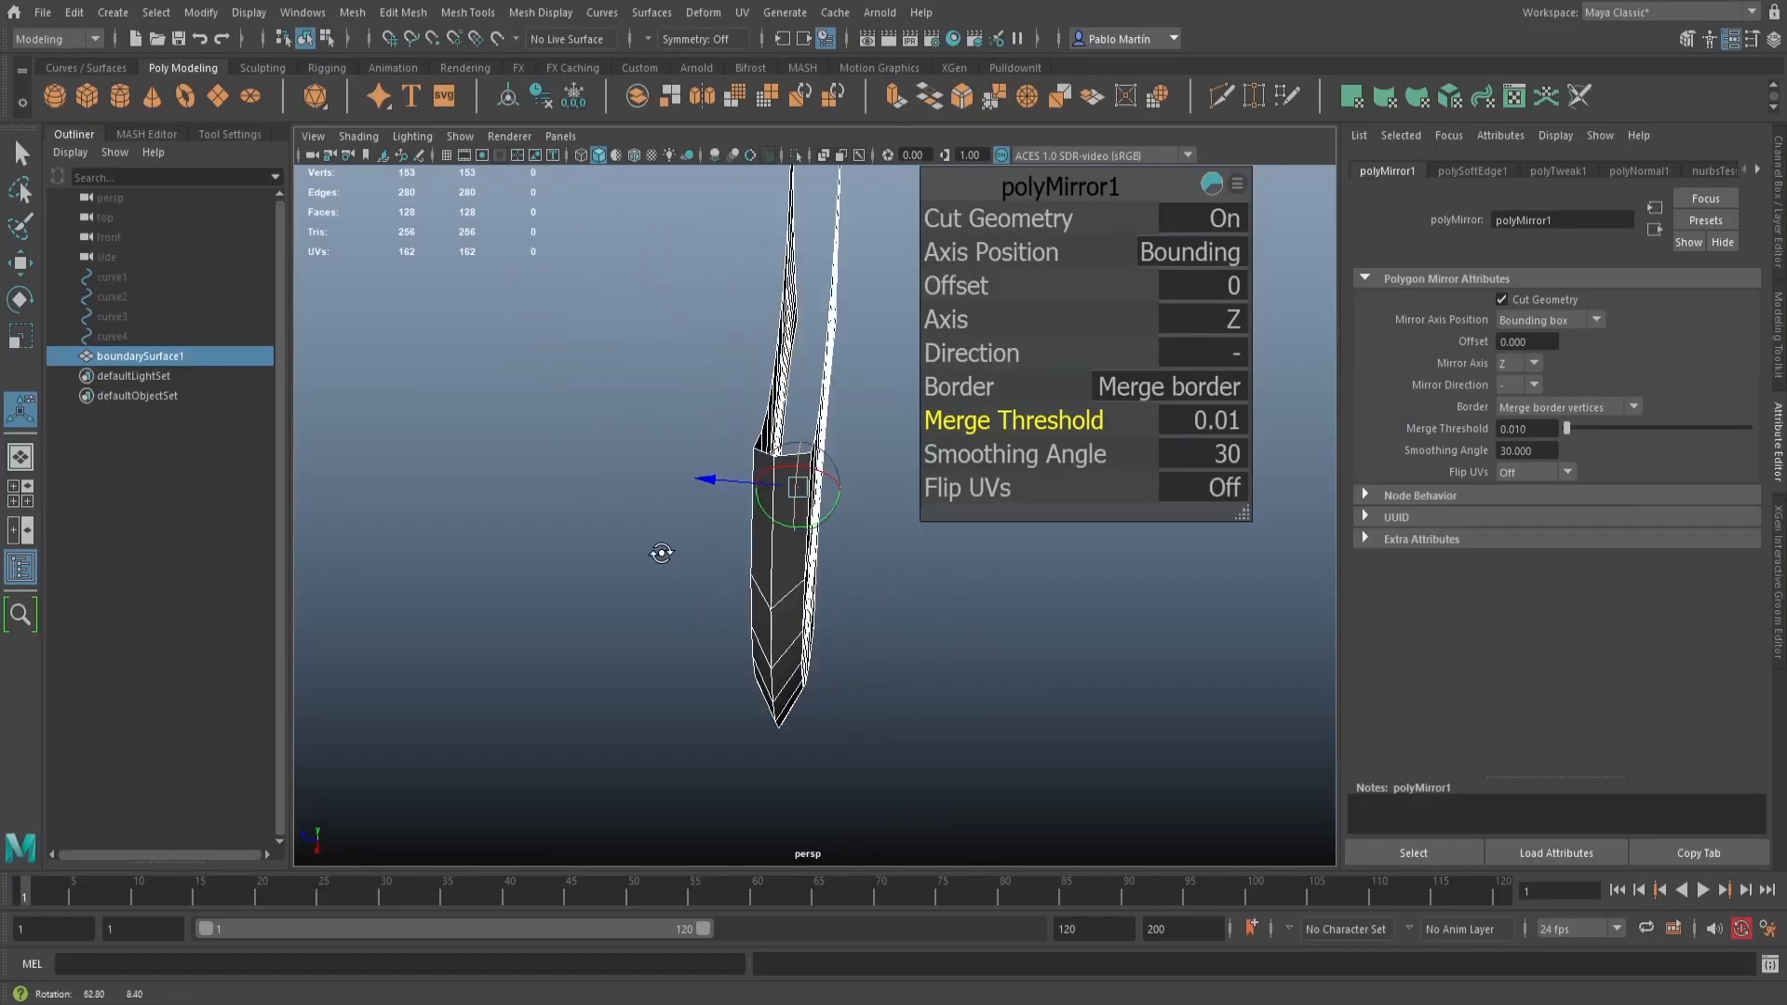
{"action": "left_click_drag", "start_coordinate": [661, 553], "coordinate": [934, 669], "text": "alt"}
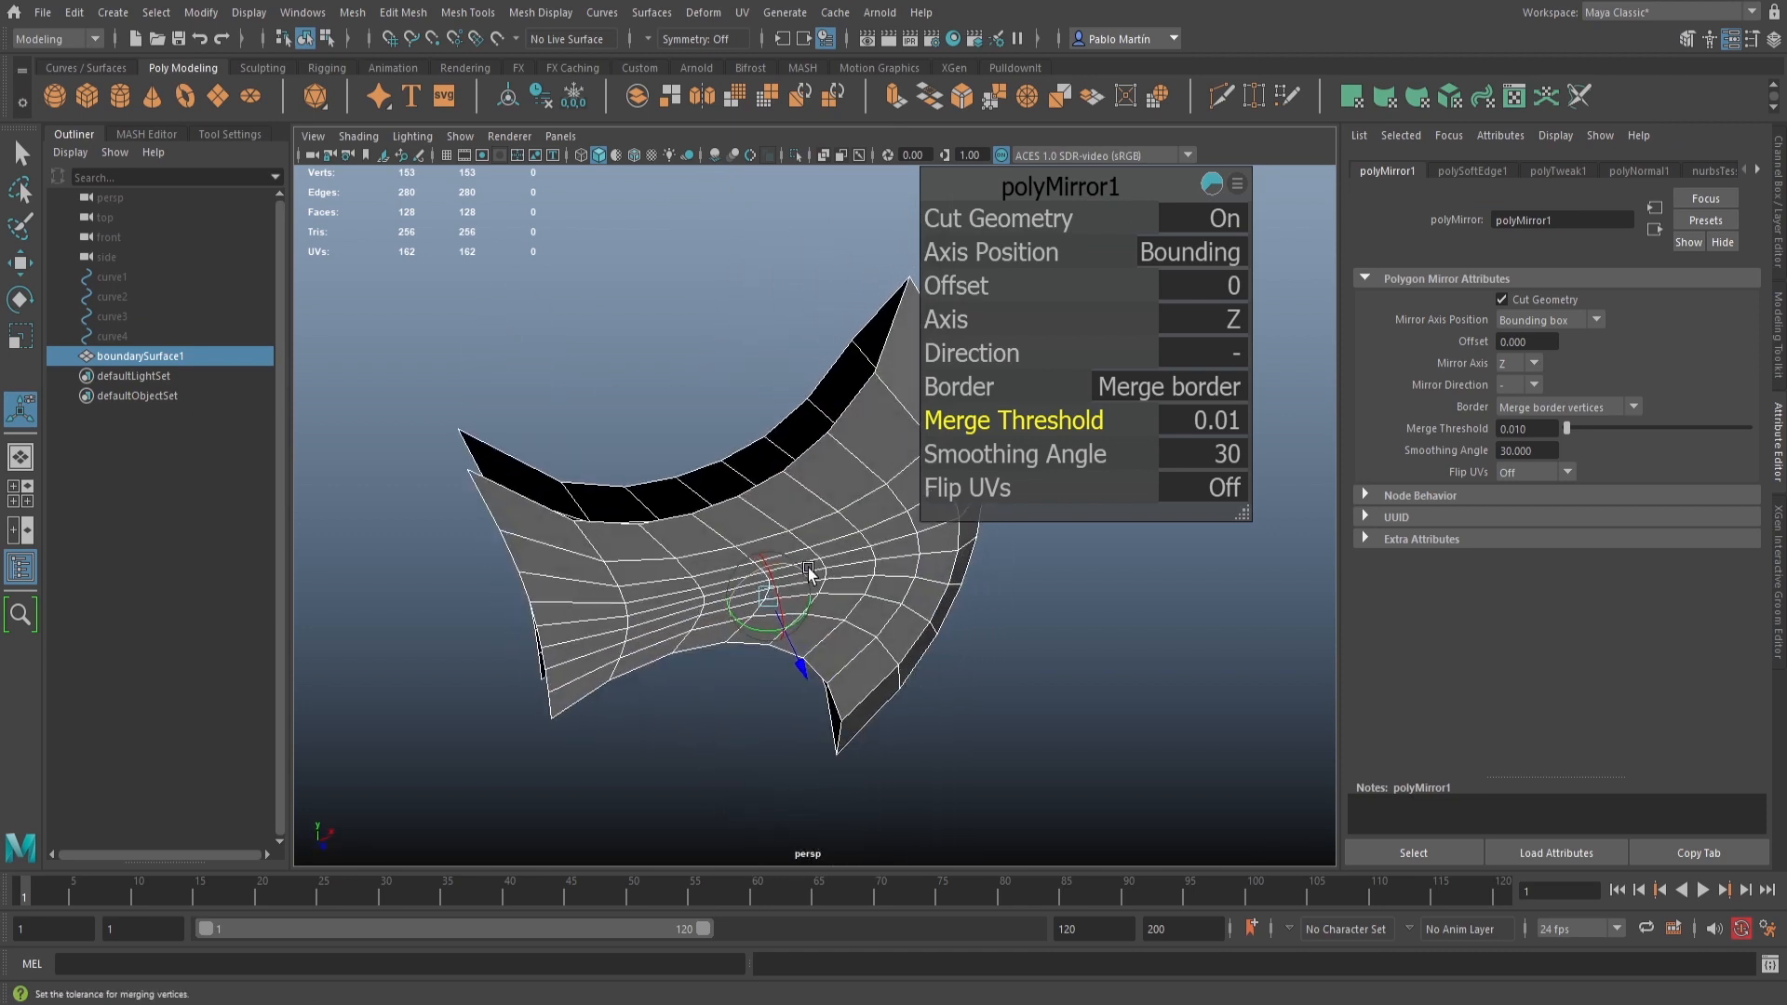
Bridge the matching border edges of the two halves along the blade's upper concave side
{"action": "key", "text": "q"}
{"action": "left_click", "coordinate": [809, 498]}
{"action": "left_click_drag", "start_coordinate": [894, 534], "coordinate": [949, 592], "text": "alt"}
{"action": "right_click_drag", "start_coordinate": [526, 490], "coordinate": [521, 410]}
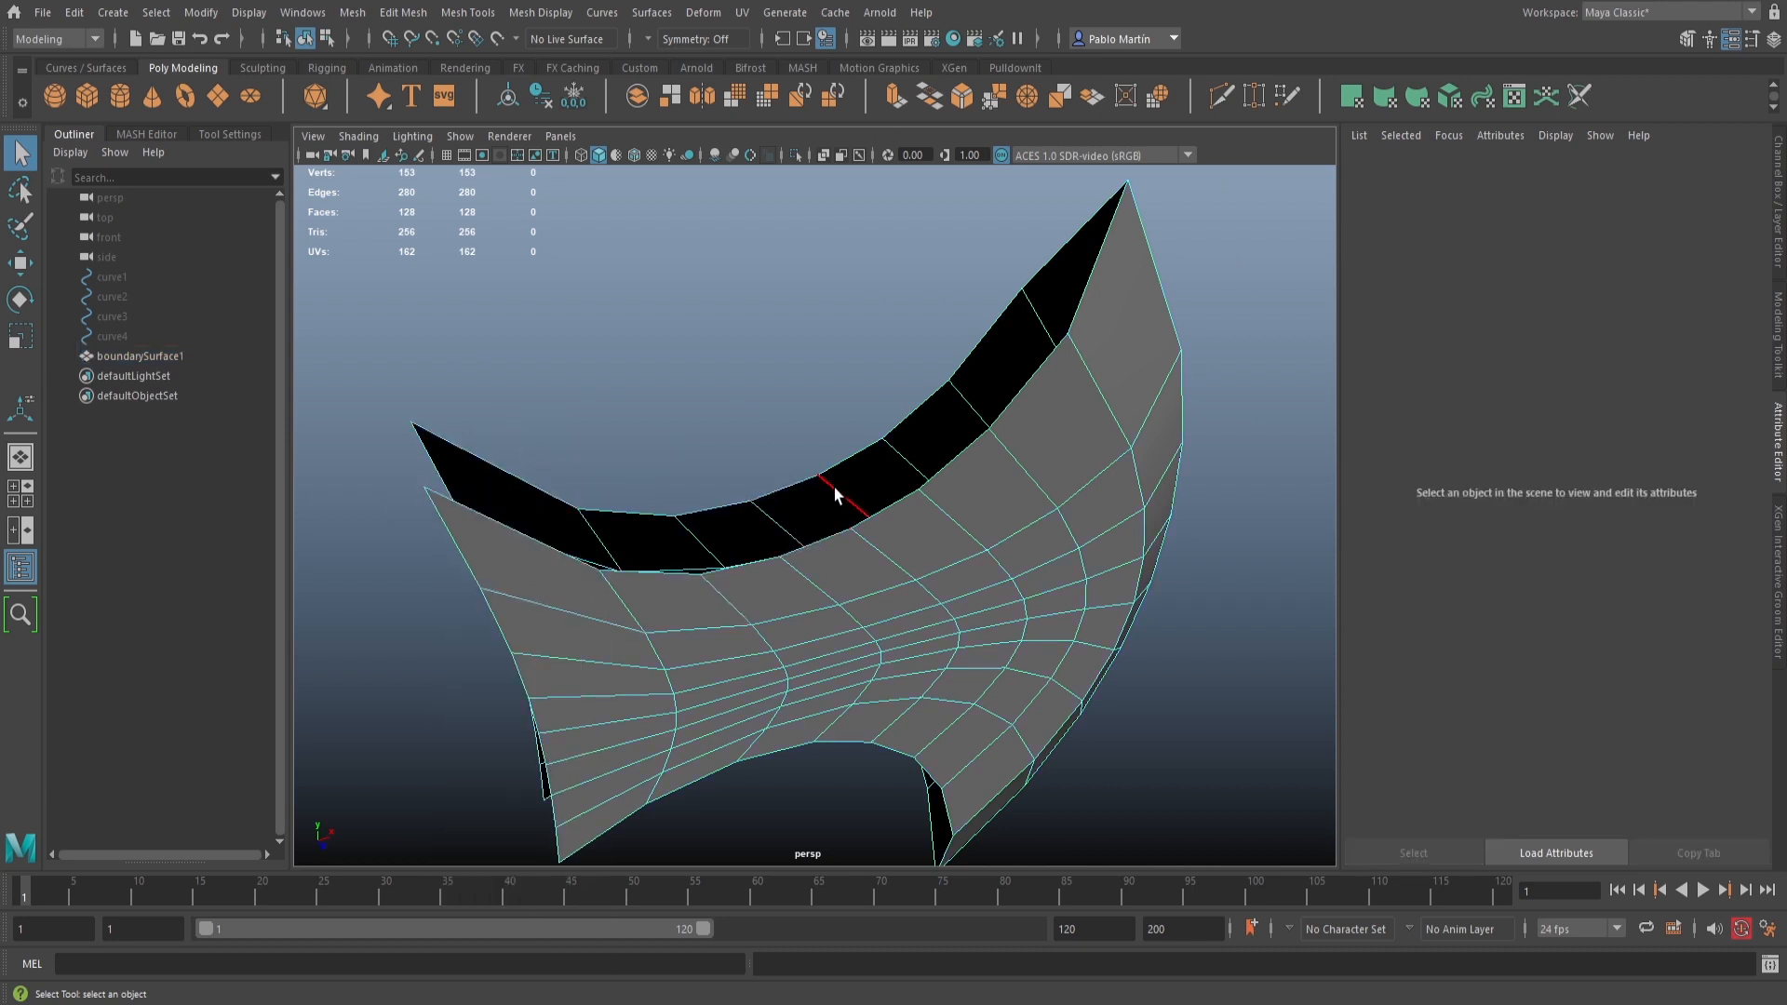
{"action": "left_click", "coordinate": [503, 479]}
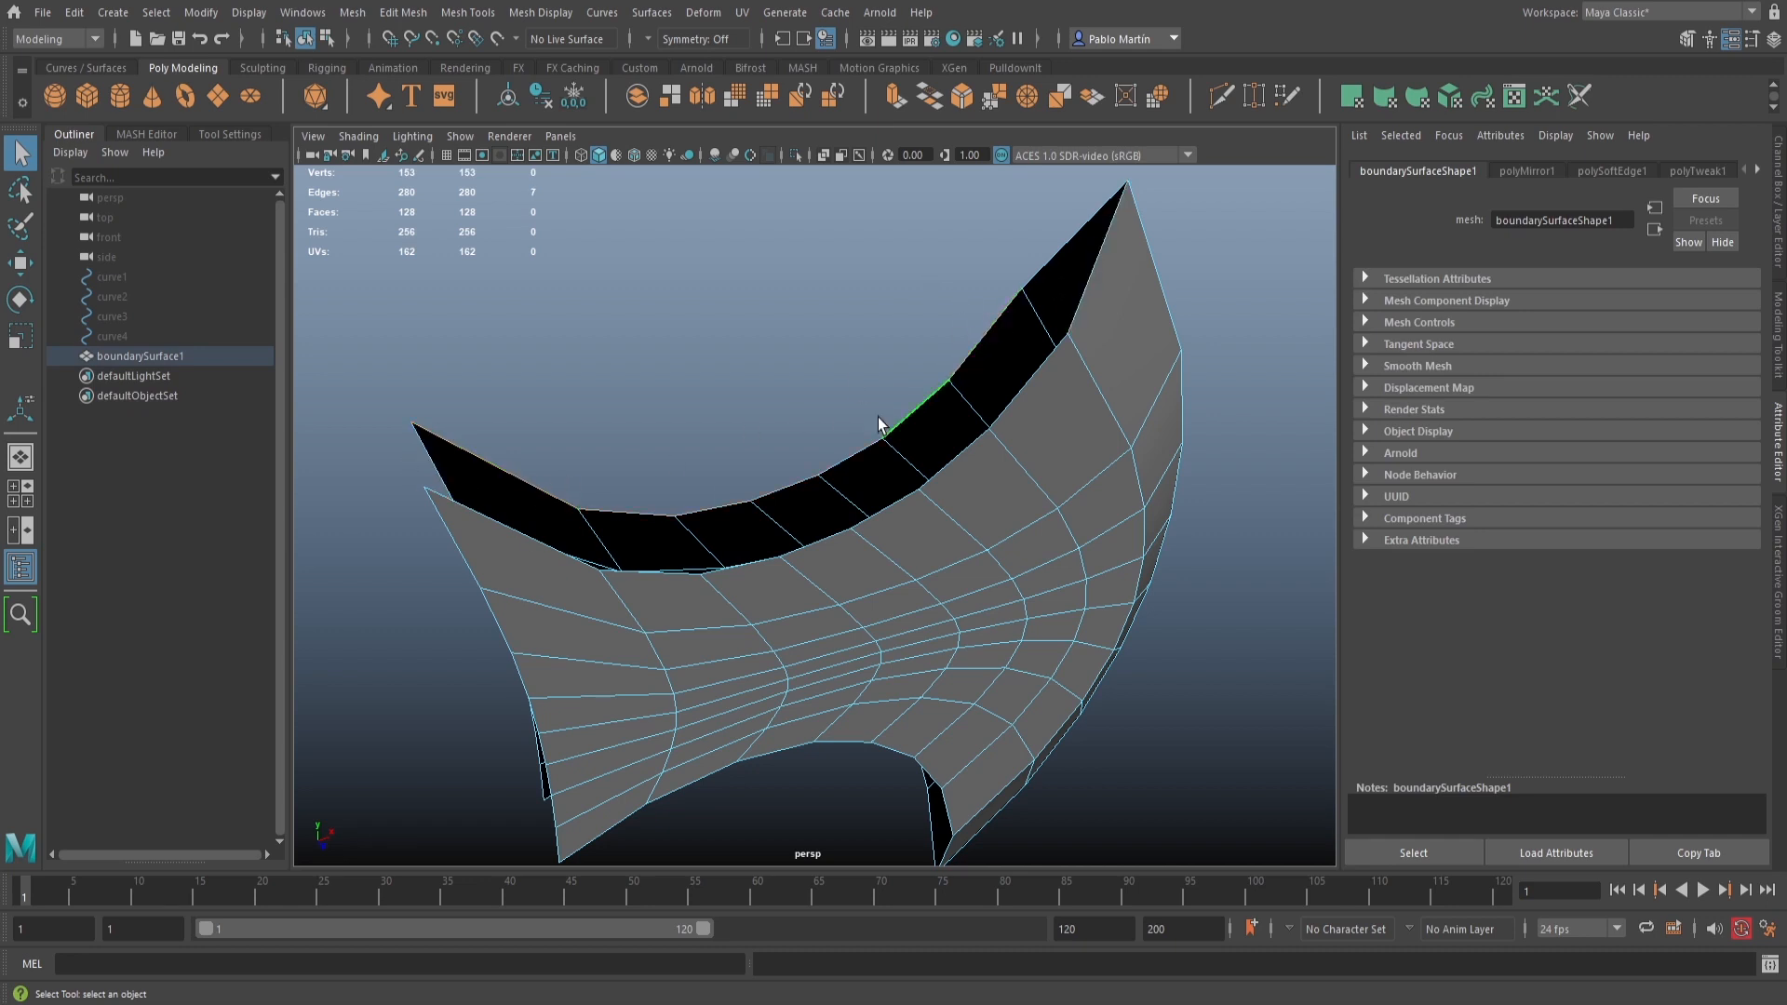
{"action": "double_click", "coordinate": [536, 541], "text": "shift"}
{"action": "left_click_drag", "start_coordinate": [707, 652], "coordinate": [678, 615], "text": "alt"}
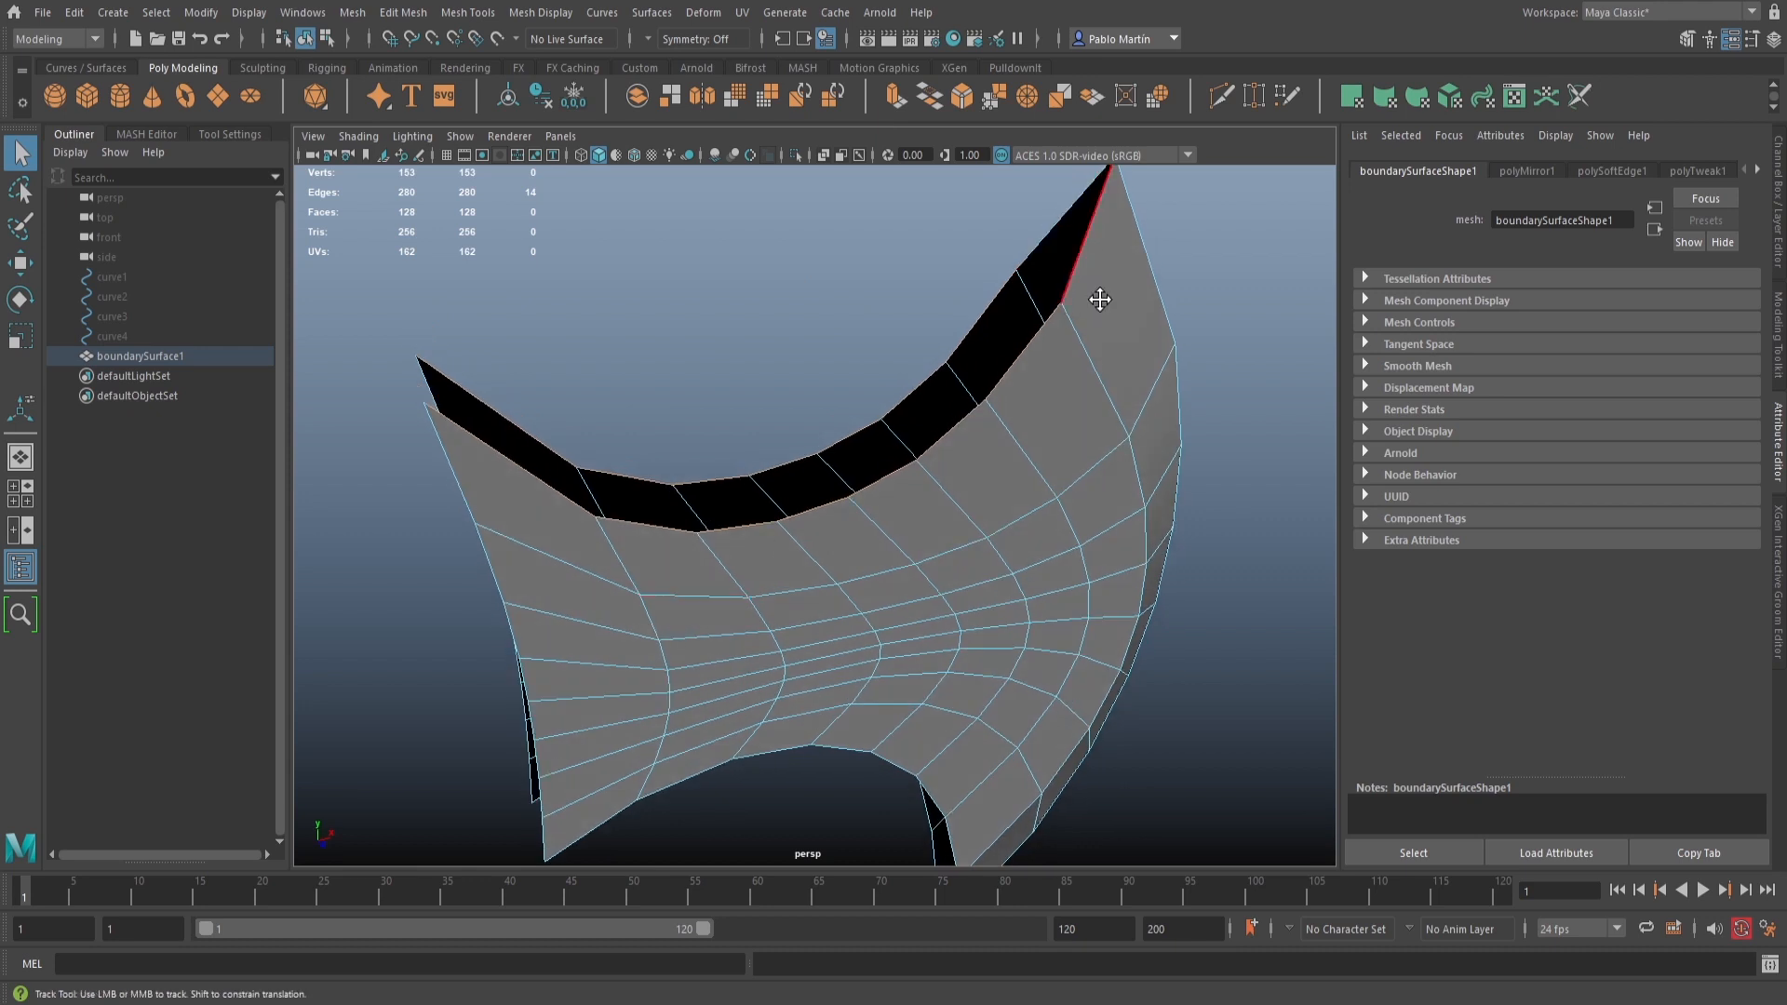
{"action": "left_click_drag", "start_coordinate": [1098, 298], "coordinate": [1086, 208], "text": "alt"}
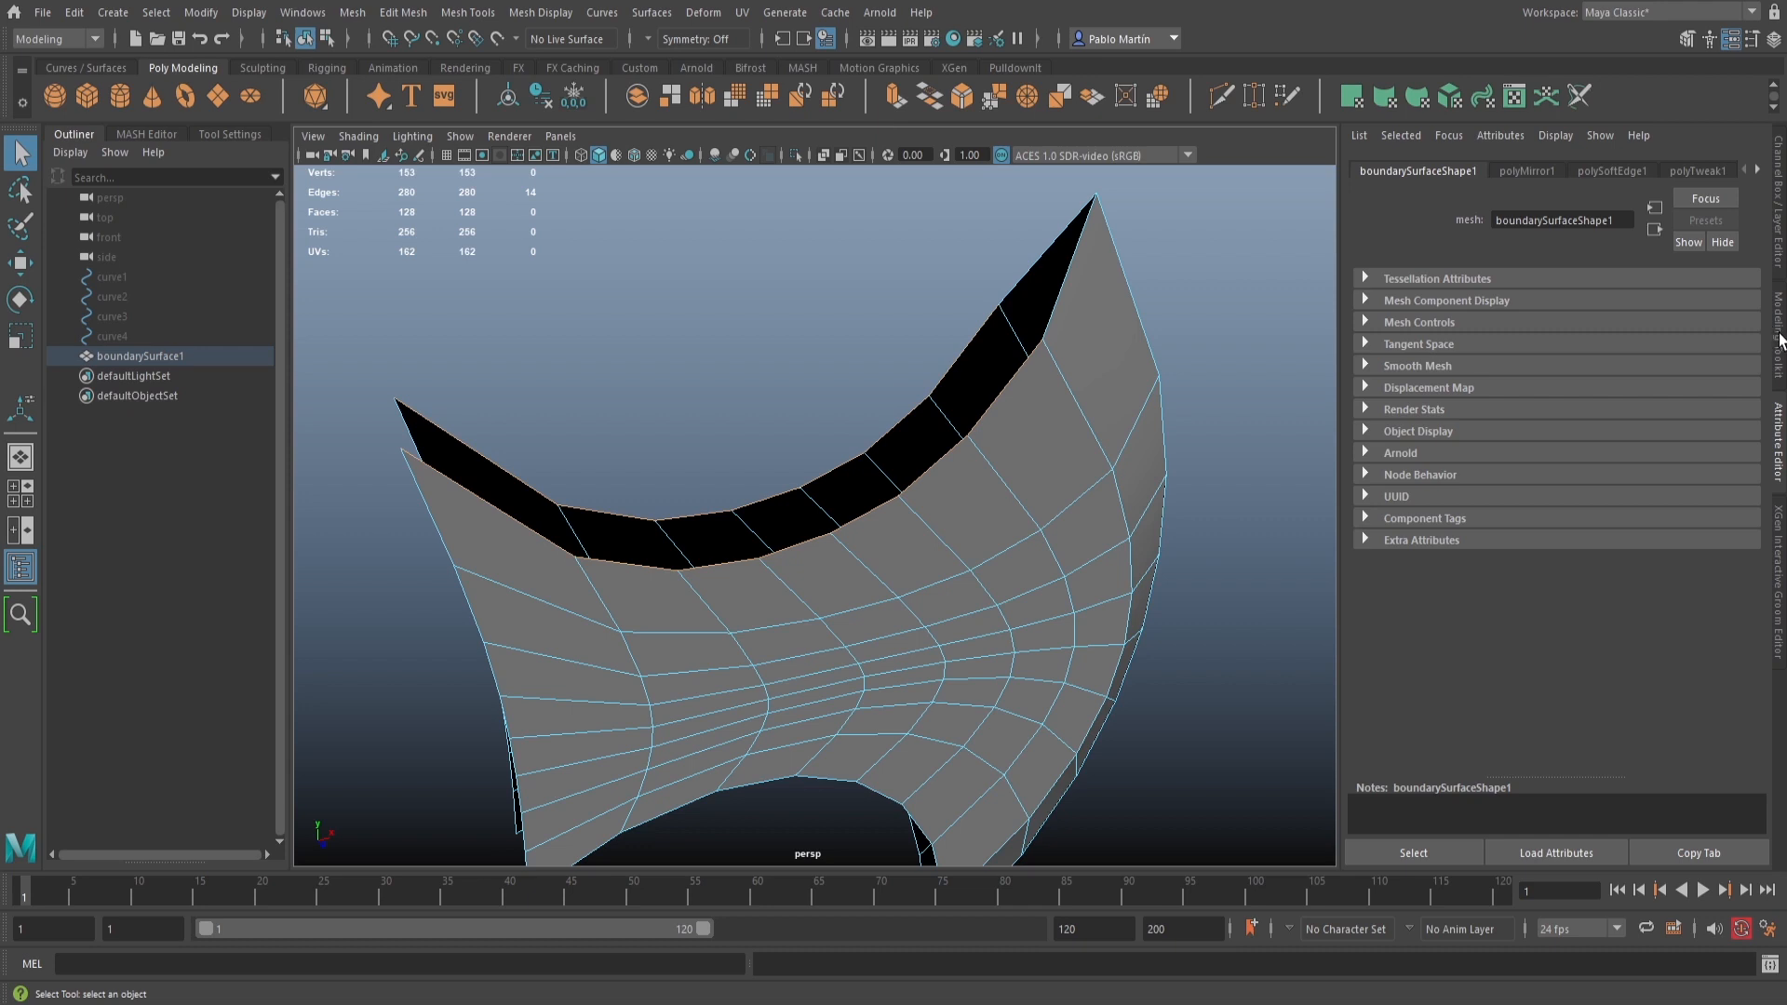
{"action": "left_click", "coordinate": [1779, 337]}
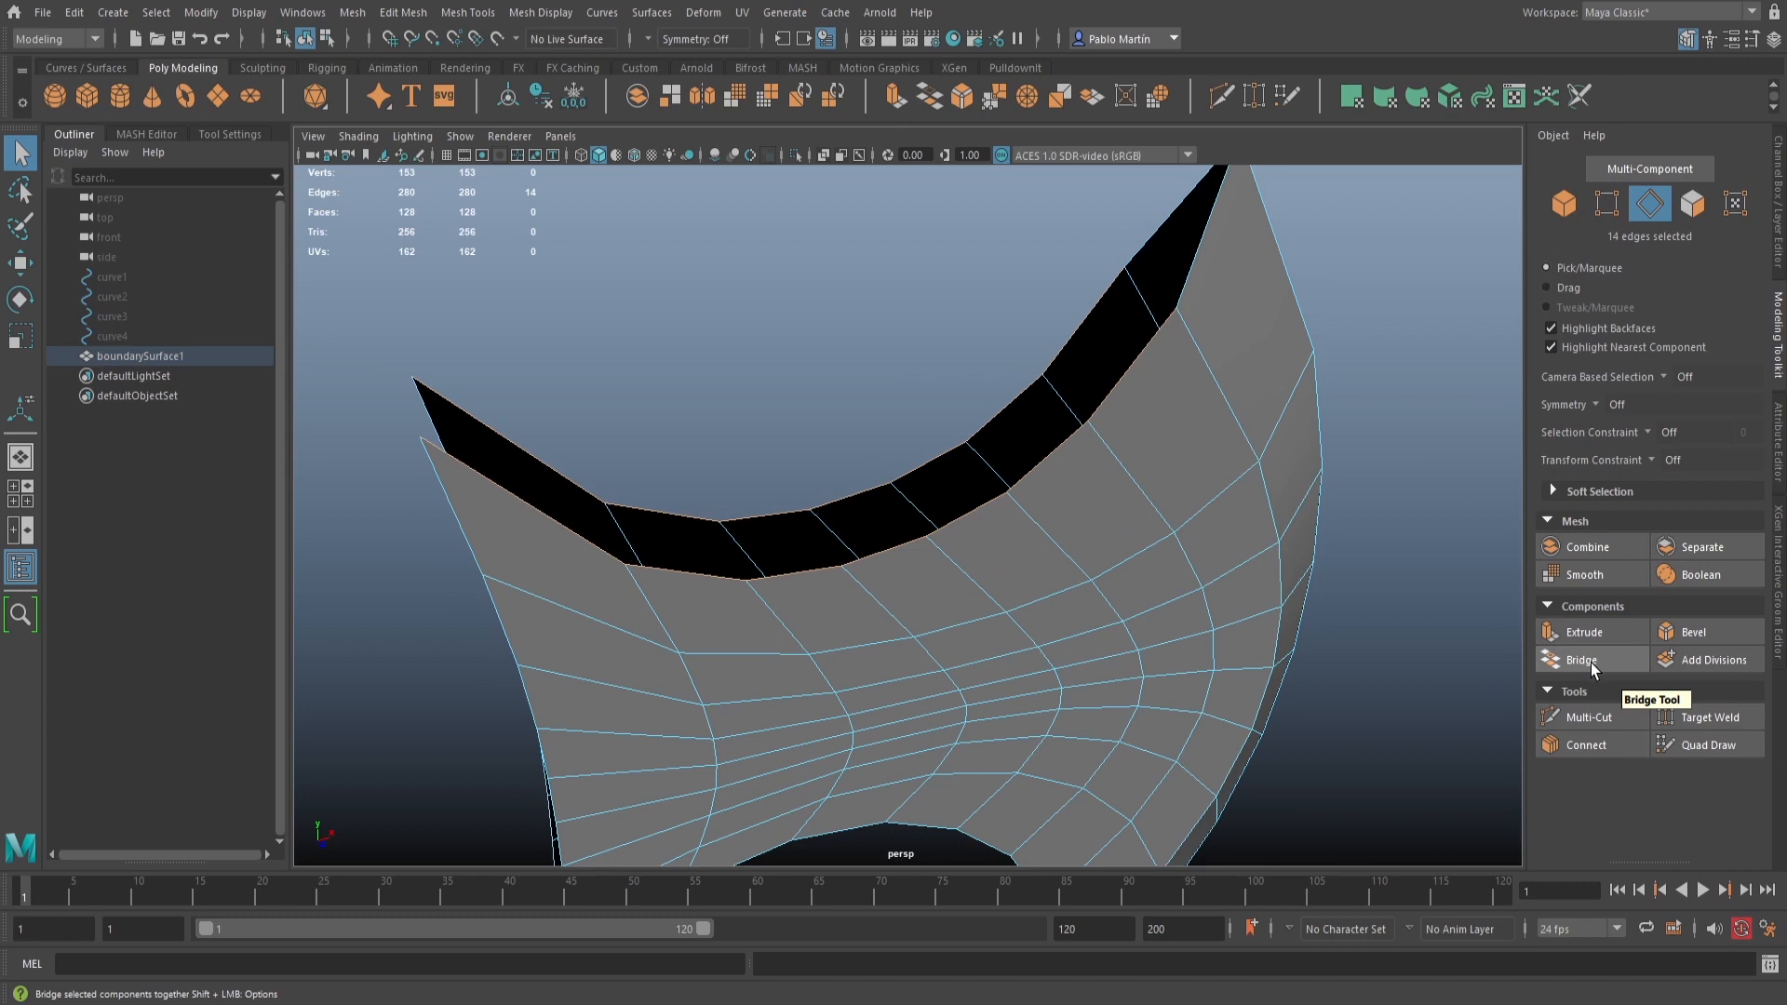
{"action": "left_click", "coordinate": [1582, 660]}
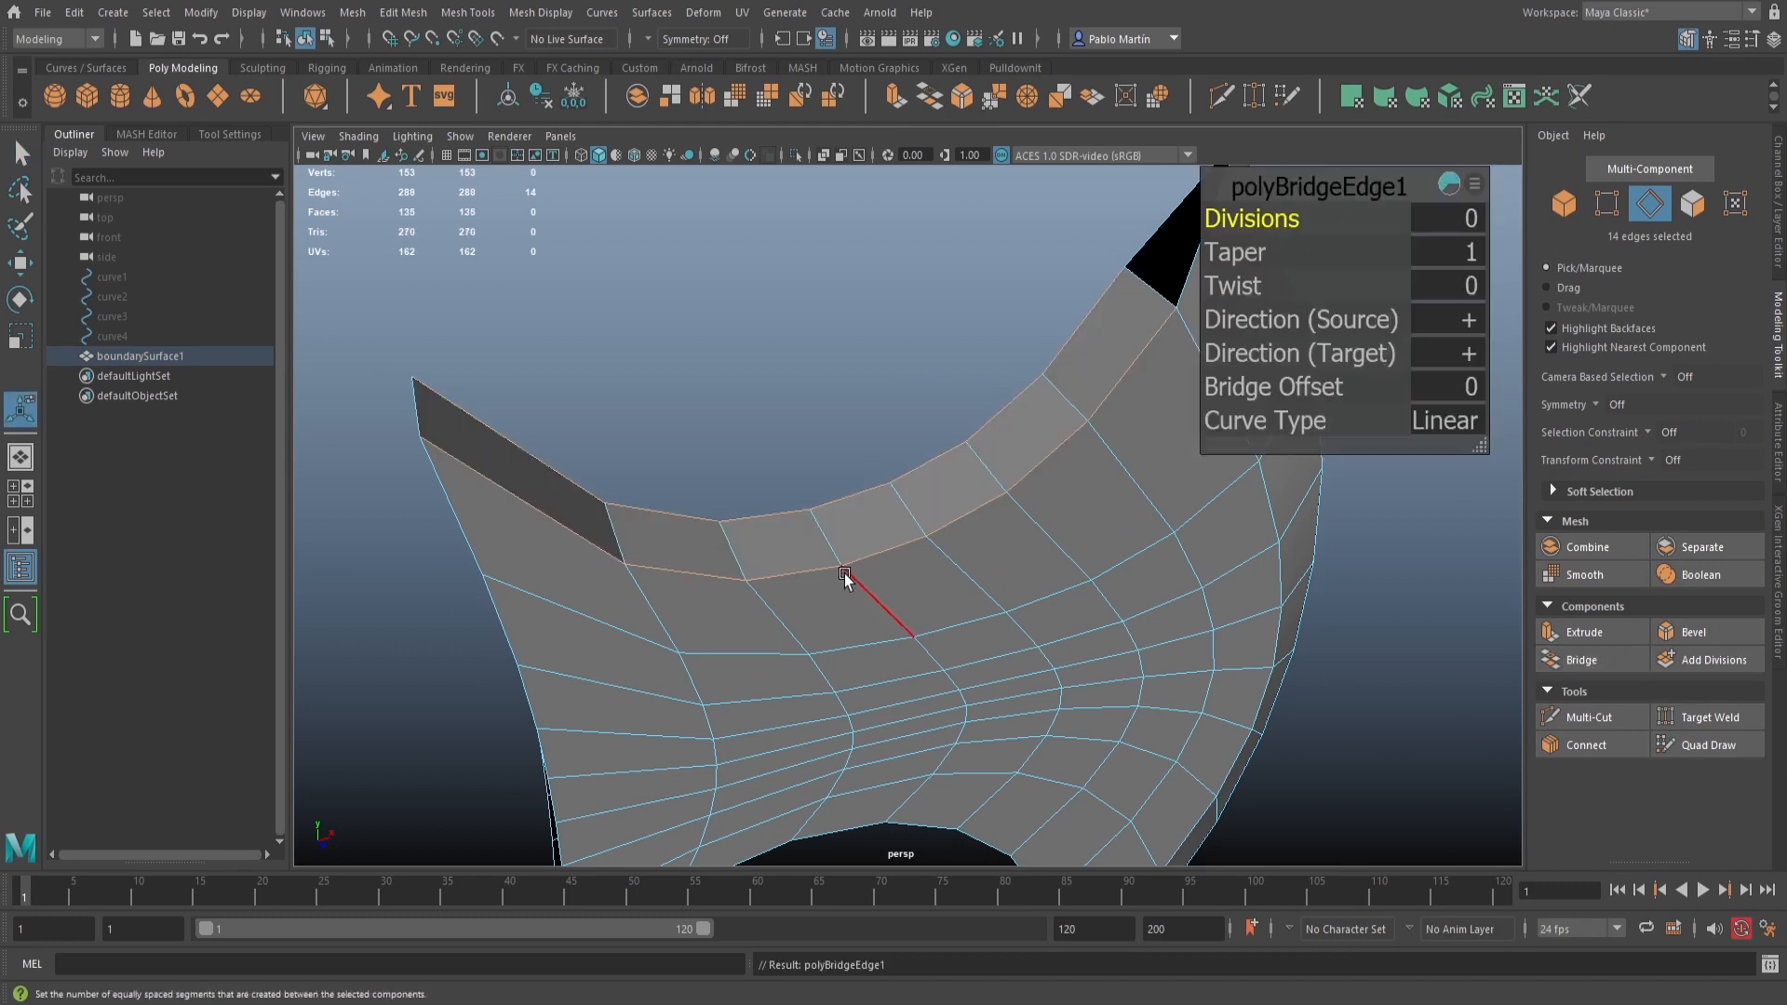
Close the remaining triangular gap at the blade's upper tip with Fill Hole
{"action": "left_click_drag", "start_coordinate": [1012, 587], "coordinate": [843, 698], "text": "alt"}
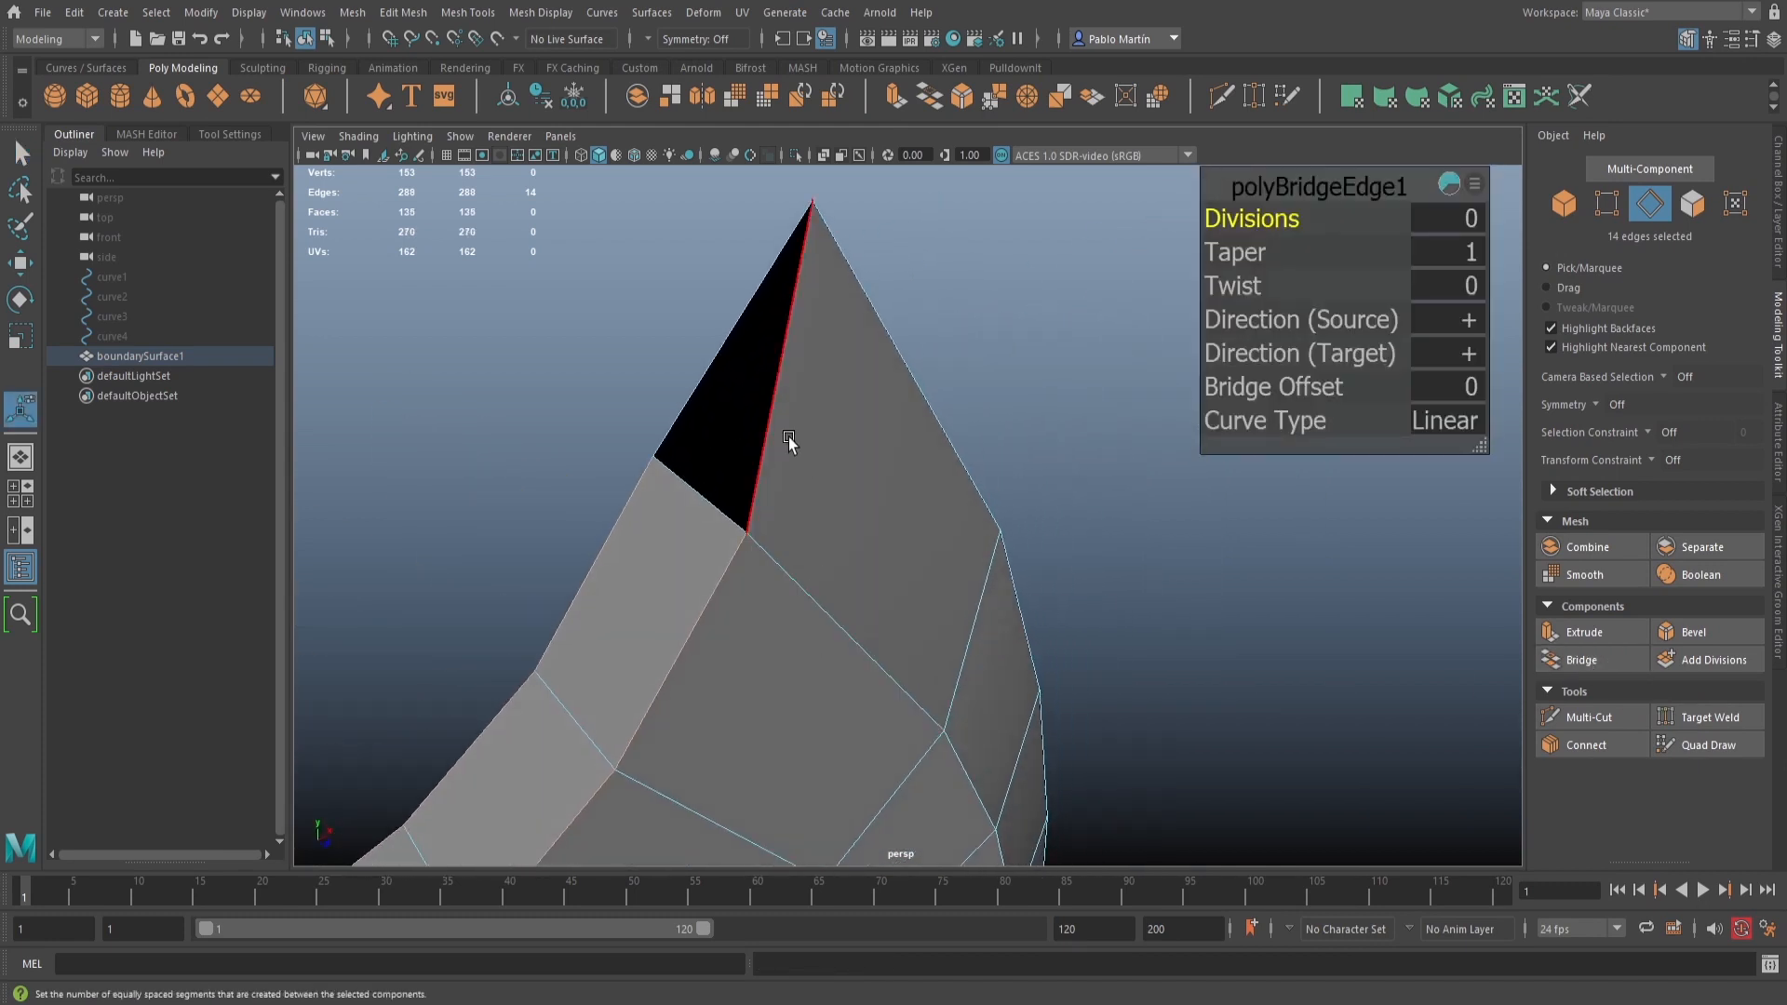
{"action": "key", "text": "q"}
{"action": "left_click", "coordinate": [710, 373]}
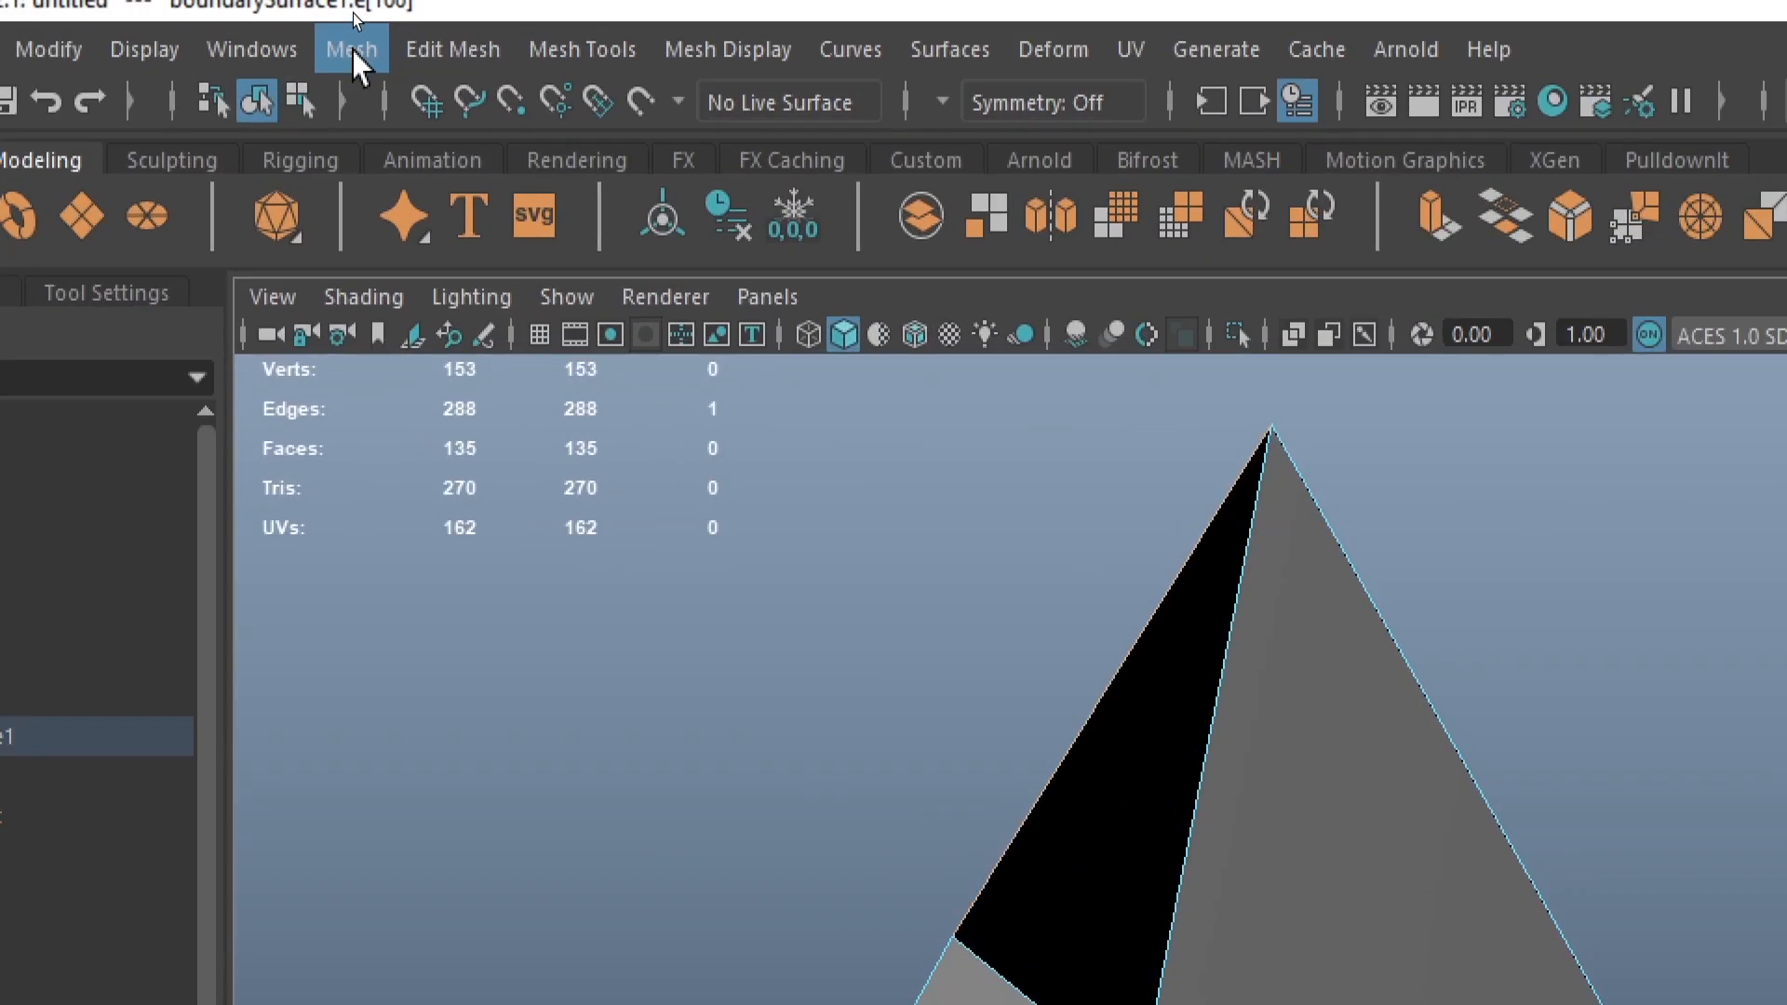
{"action": "left_click", "coordinate": [352, 12]}
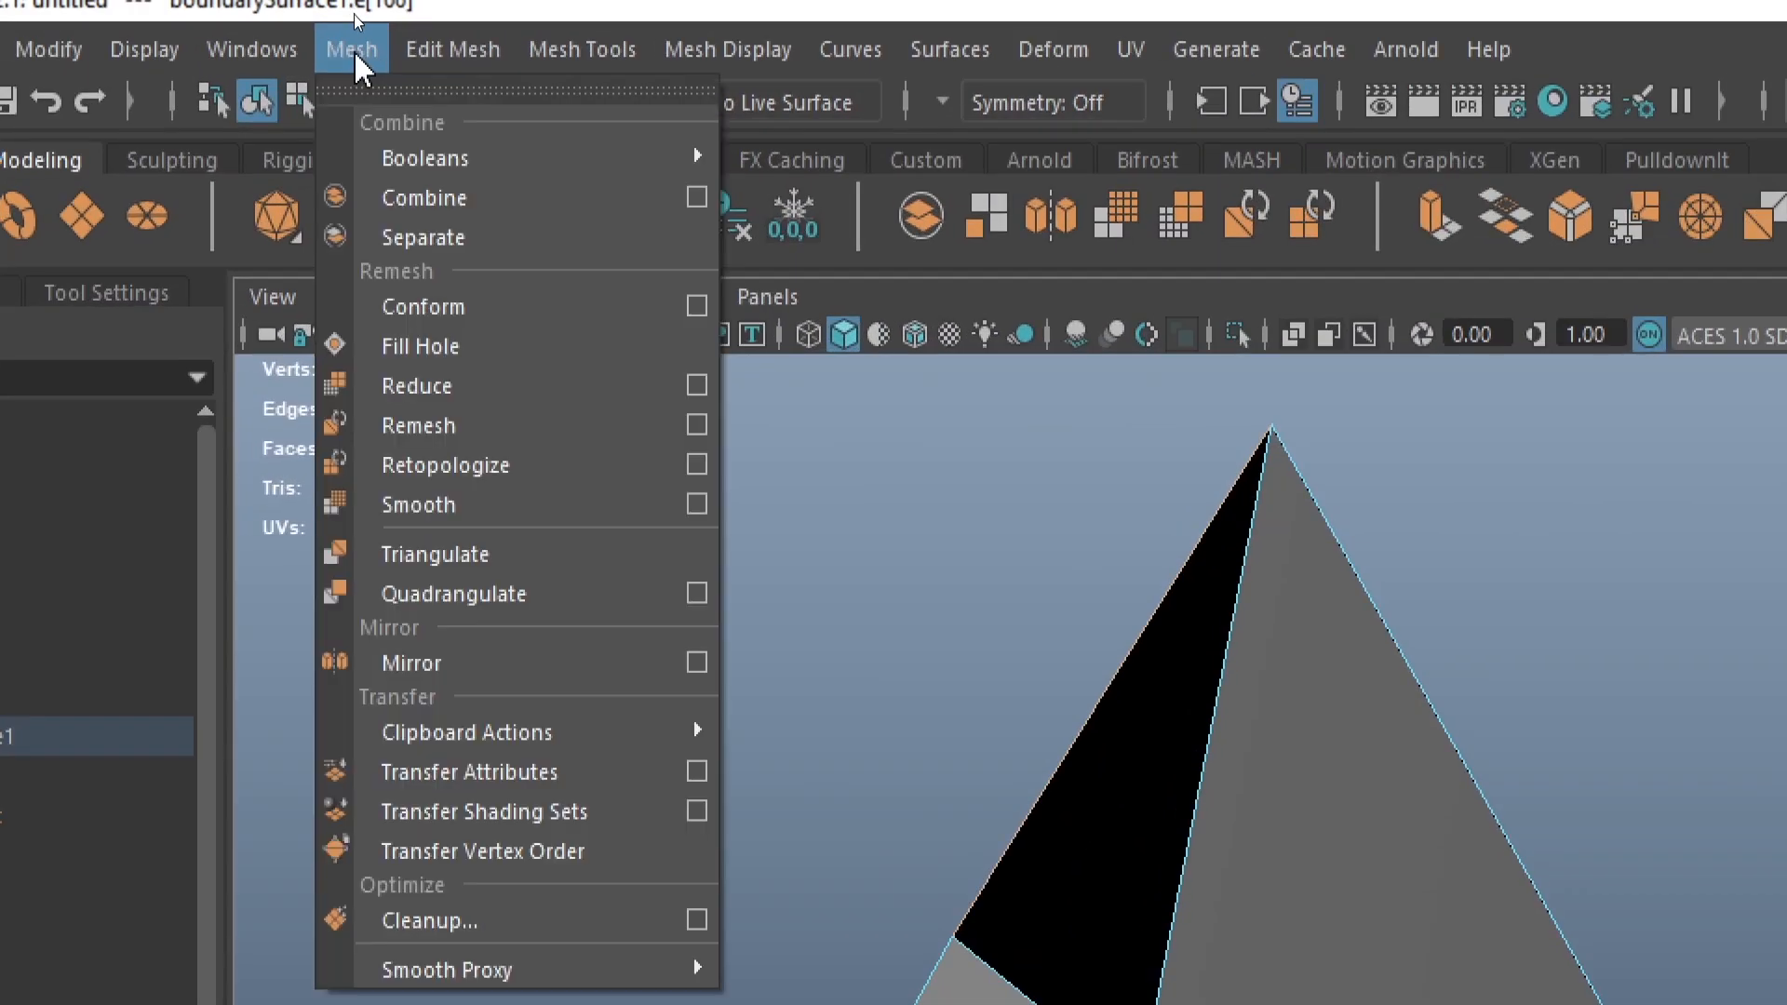
{"action": "left_click", "coordinate": [426, 349]}
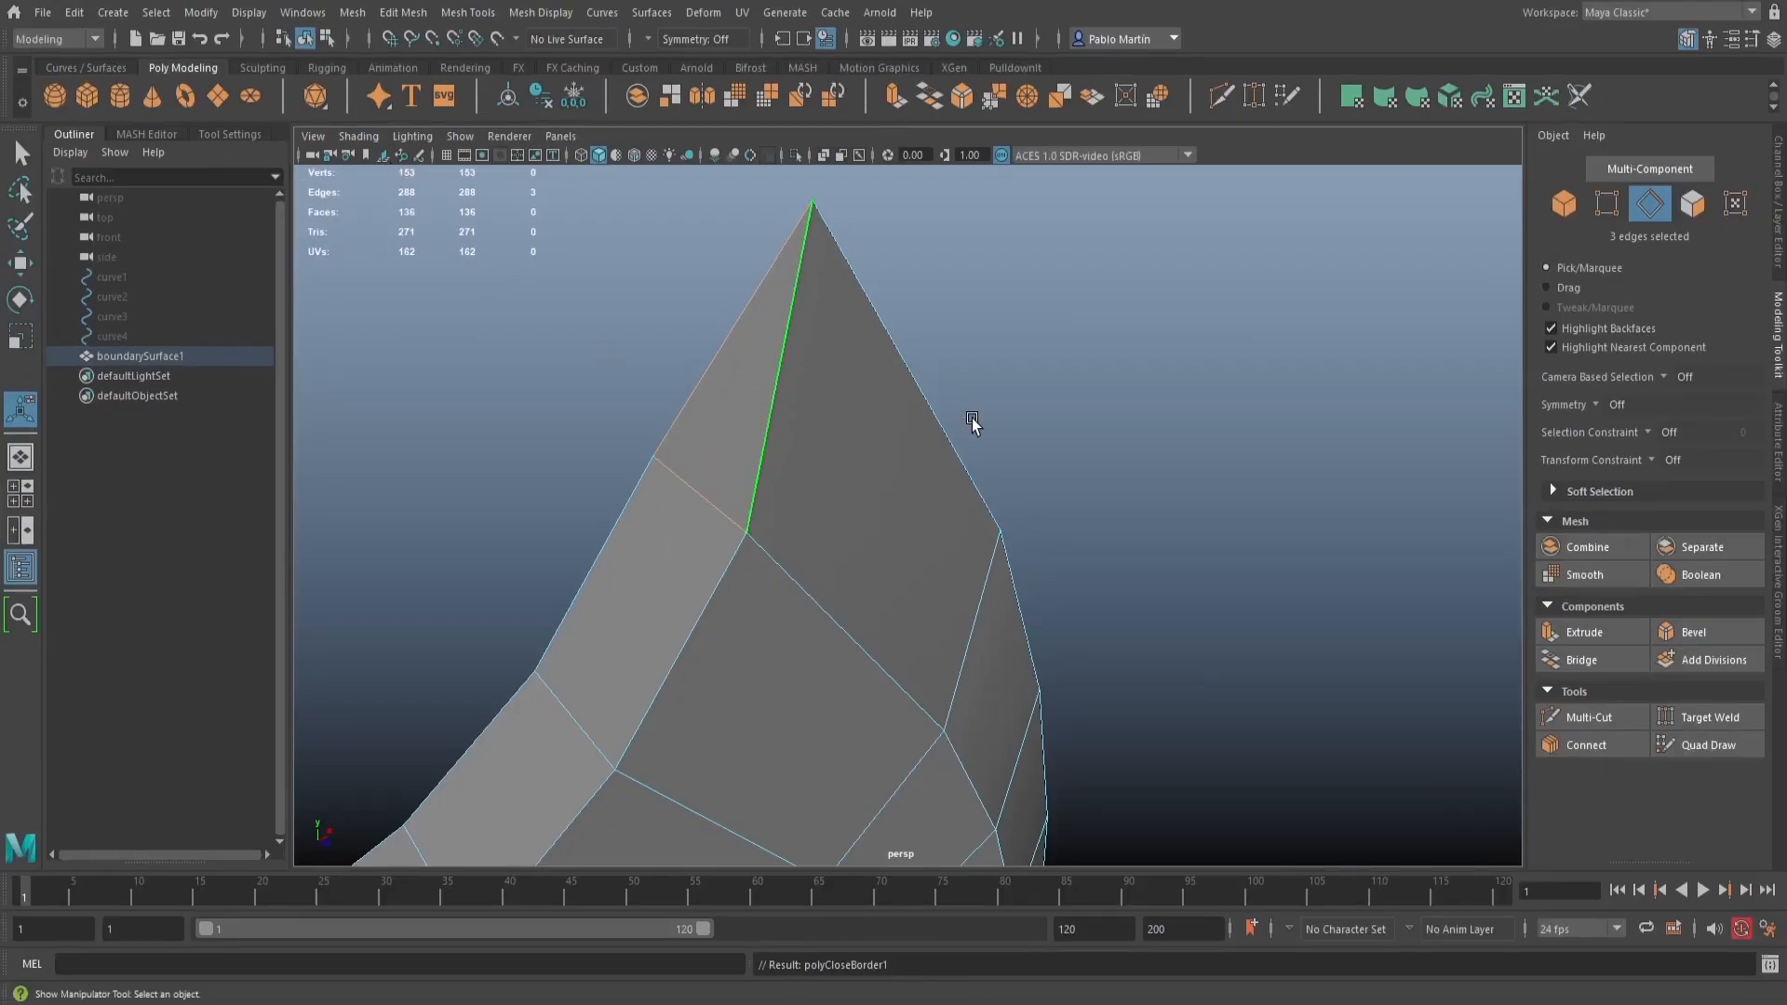
Insert an edge loop along the middle of the bridged upper strip with Multi-Cut
{"action": "left_click_drag", "start_coordinate": [974, 379], "coordinate": [830, 620], "text": "alt"}
{"action": "right_click_drag", "start_coordinate": [689, 507], "coordinate": [621, 521], "text": "alt"}
{"action": "middle_click_drag", "start_coordinate": [807, 640], "coordinate": [1015, 573], "text": "alt"}
{"action": "right_click_drag", "start_coordinate": [1015, 573], "coordinate": [1072, 622], "text": "alt"}
{"action": "middle_click_drag", "start_coordinate": [1058, 625], "coordinate": [1067, 584], "text": "alt"}
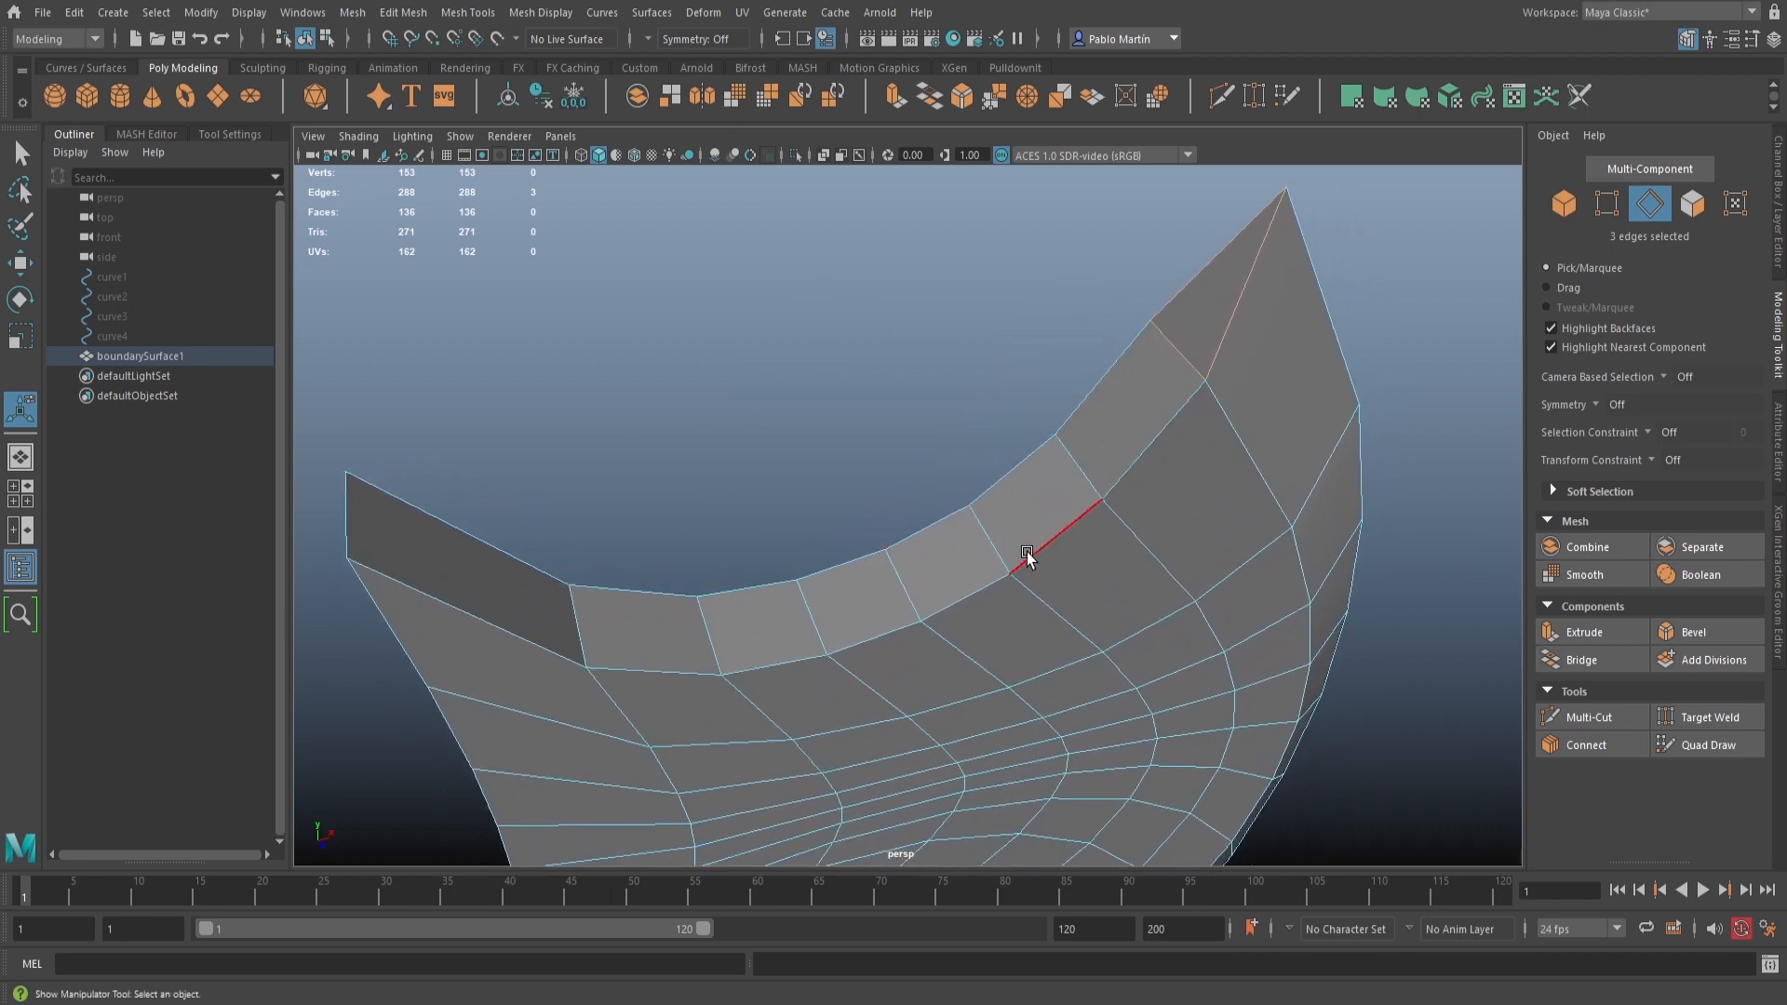
{"action": "right_click_drag", "start_coordinate": [1028, 555], "coordinate": [1070, 518]}
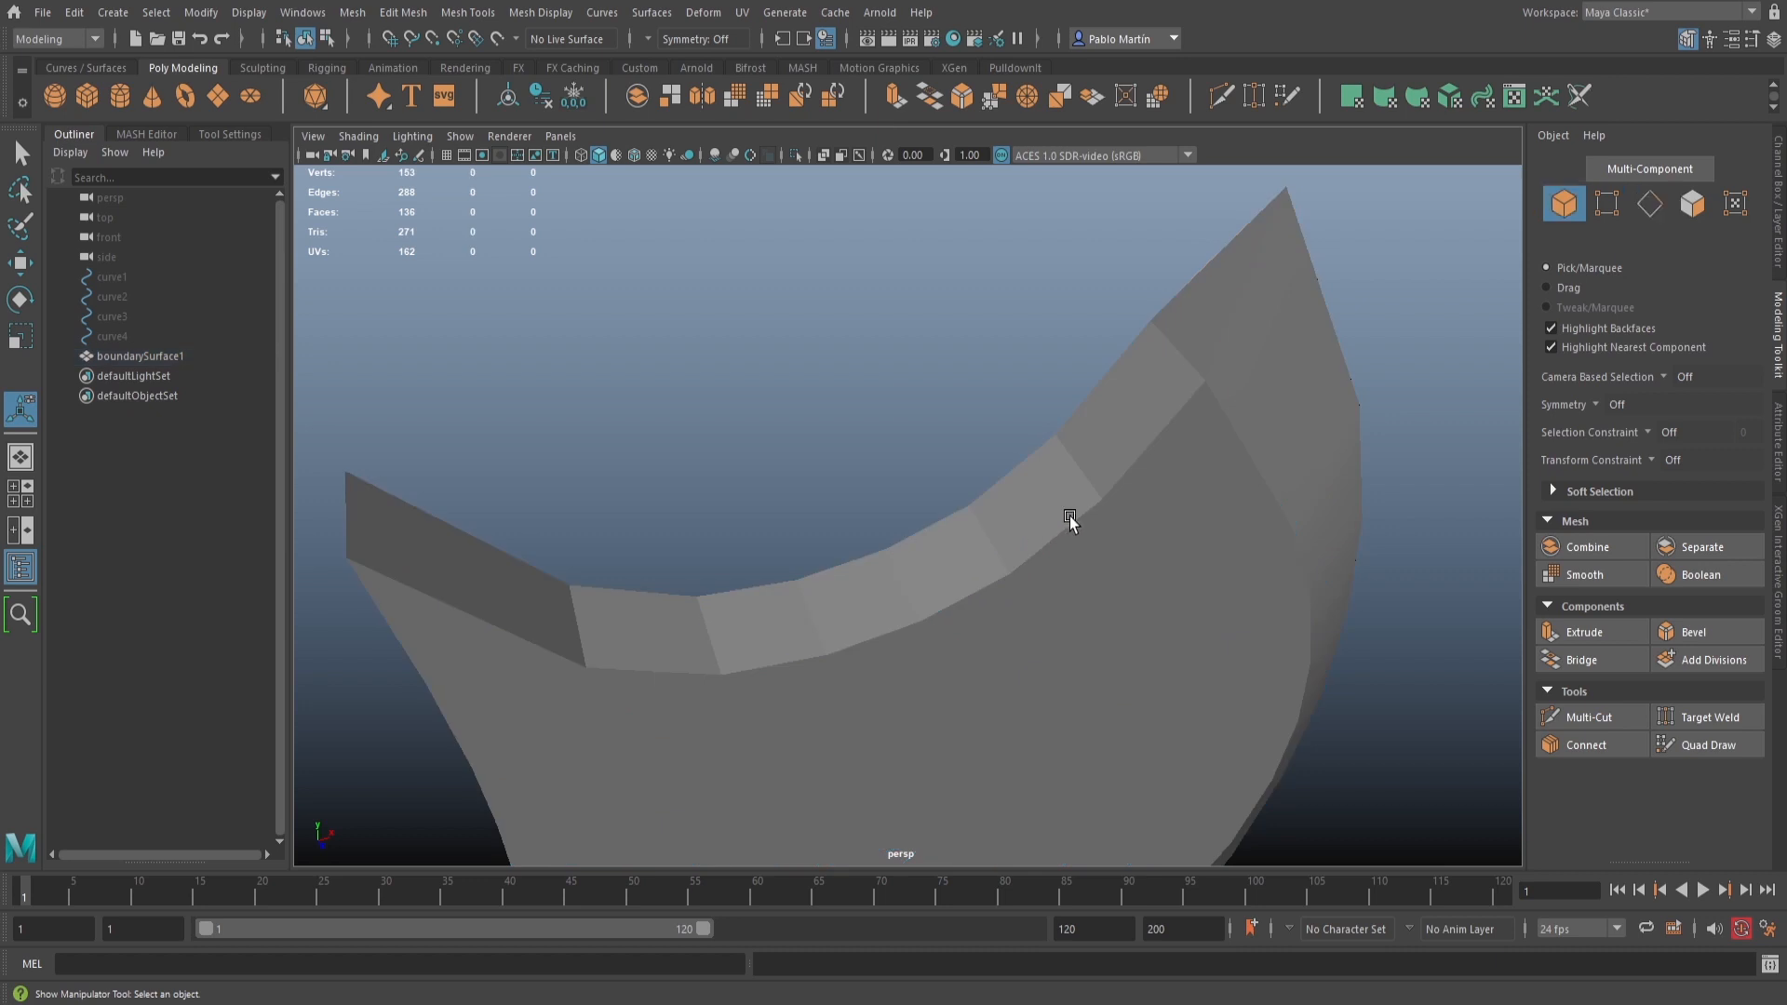
{"action": "left_click", "coordinate": [1592, 717]}
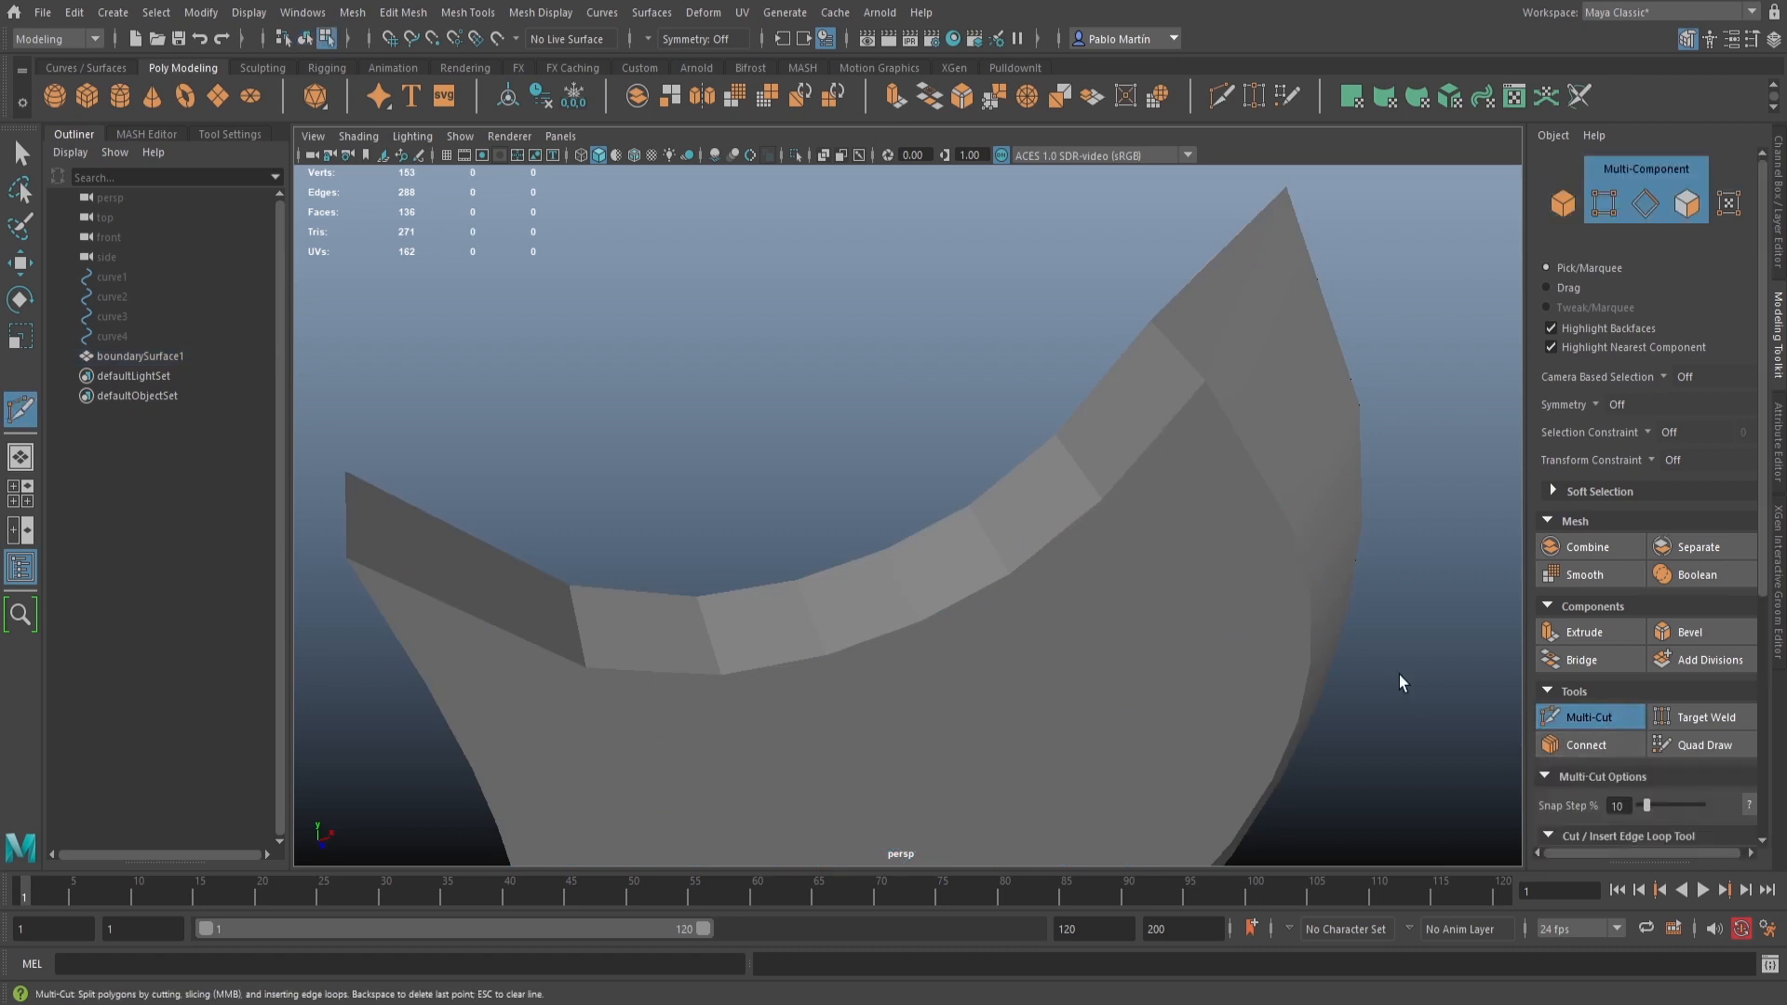
{"action": "left_click", "coordinate": [993, 551]}
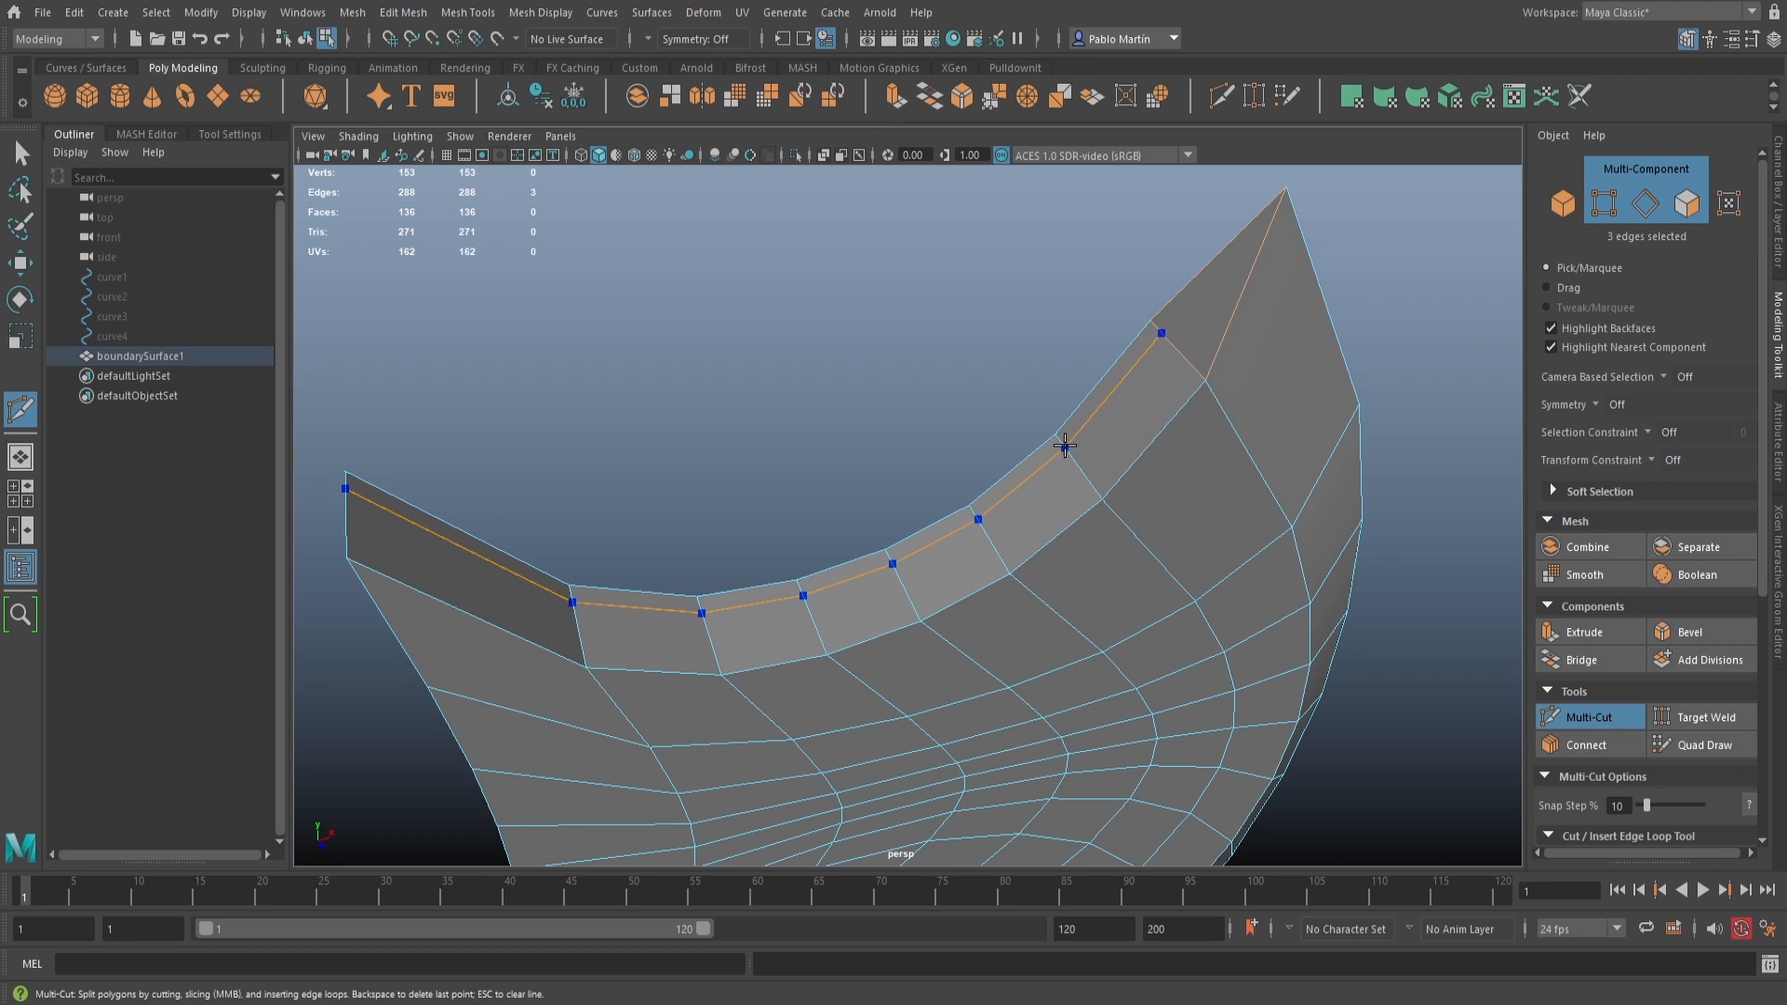
{"action": "left_click", "coordinate": [1065, 446], "text": "ctrl"}
{"action": "left_click", "coordinate": [988, 538]}
{"action": "key", "text": "Escape"}
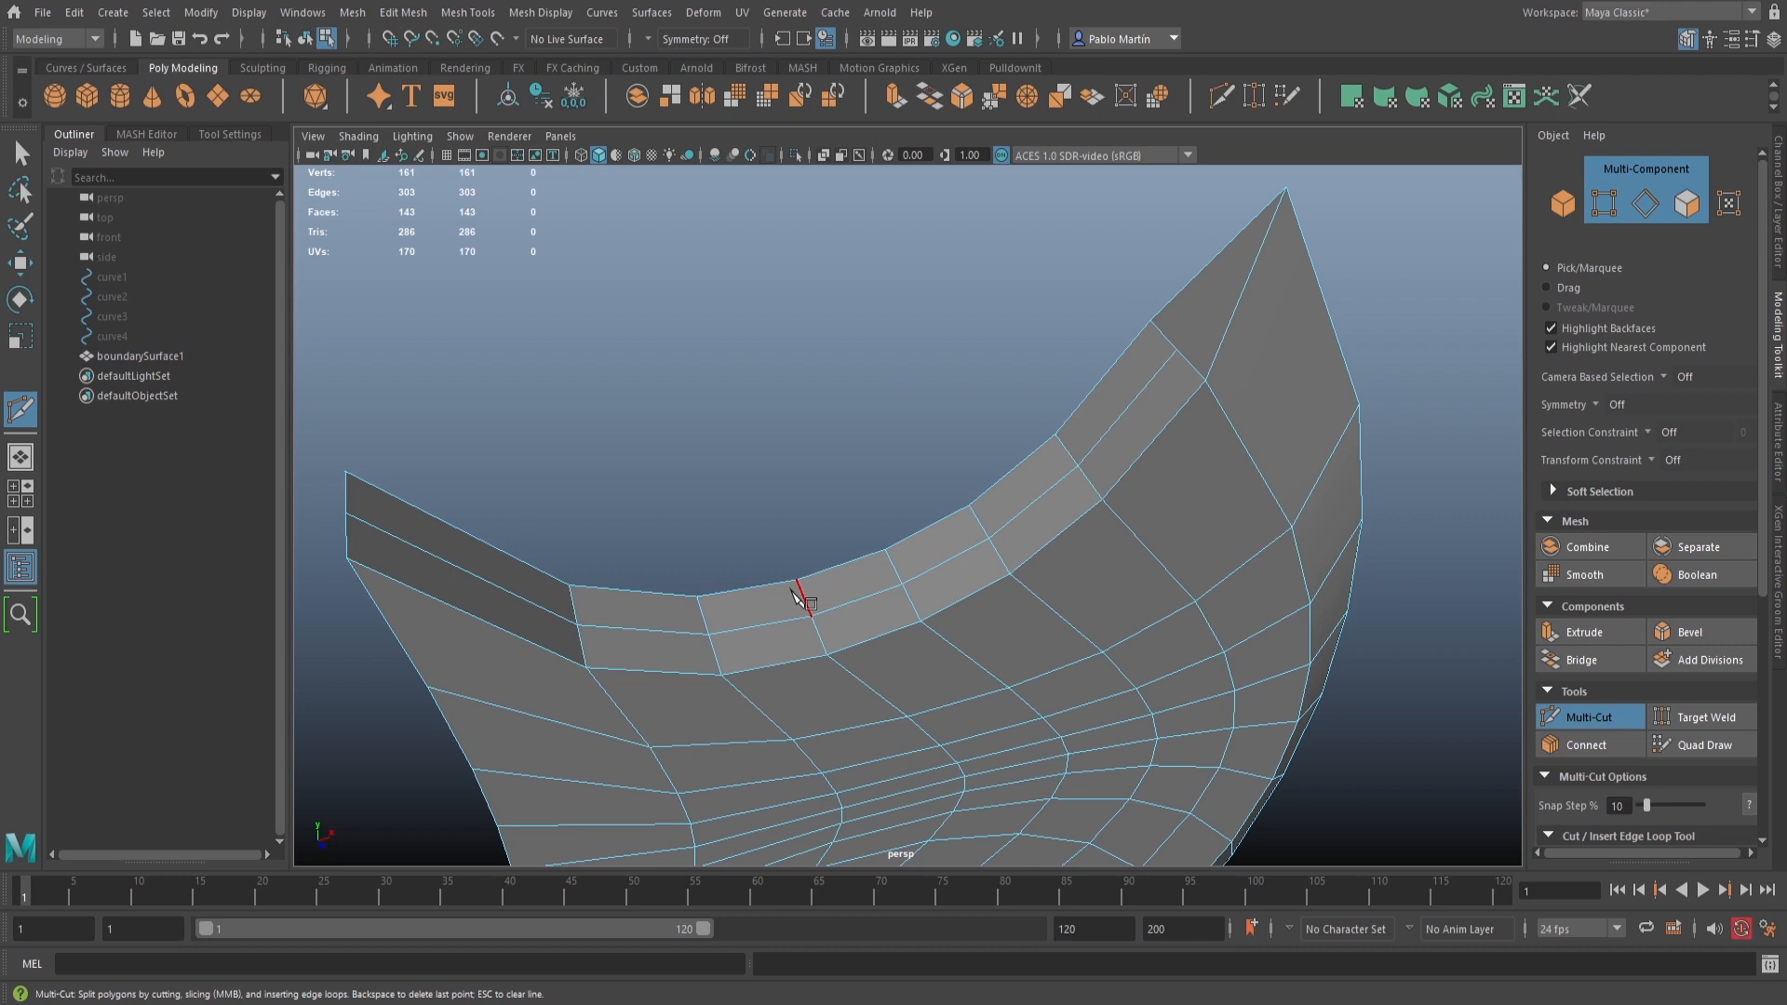
Move the centre-loop end vertex beside the upper tip's triangular face down along the strip, to about X 8.05, Y 4.64
{"action": "key", "text": "q"}
{"action": "scroll", "coordinate": [958, 486], "scroll_direction": "up", "scroll_amount": 5}
{"action": "left_click_drag", "start_coordinate": [1124, 513], "coordinate": [1042, 482], "text": "alt"}
{"action": "right_click_drag", "start_coordinate": [994, 437], "coordinate": [940, 438]}
{"action": "left_click", "coordinate": [995, 437]}
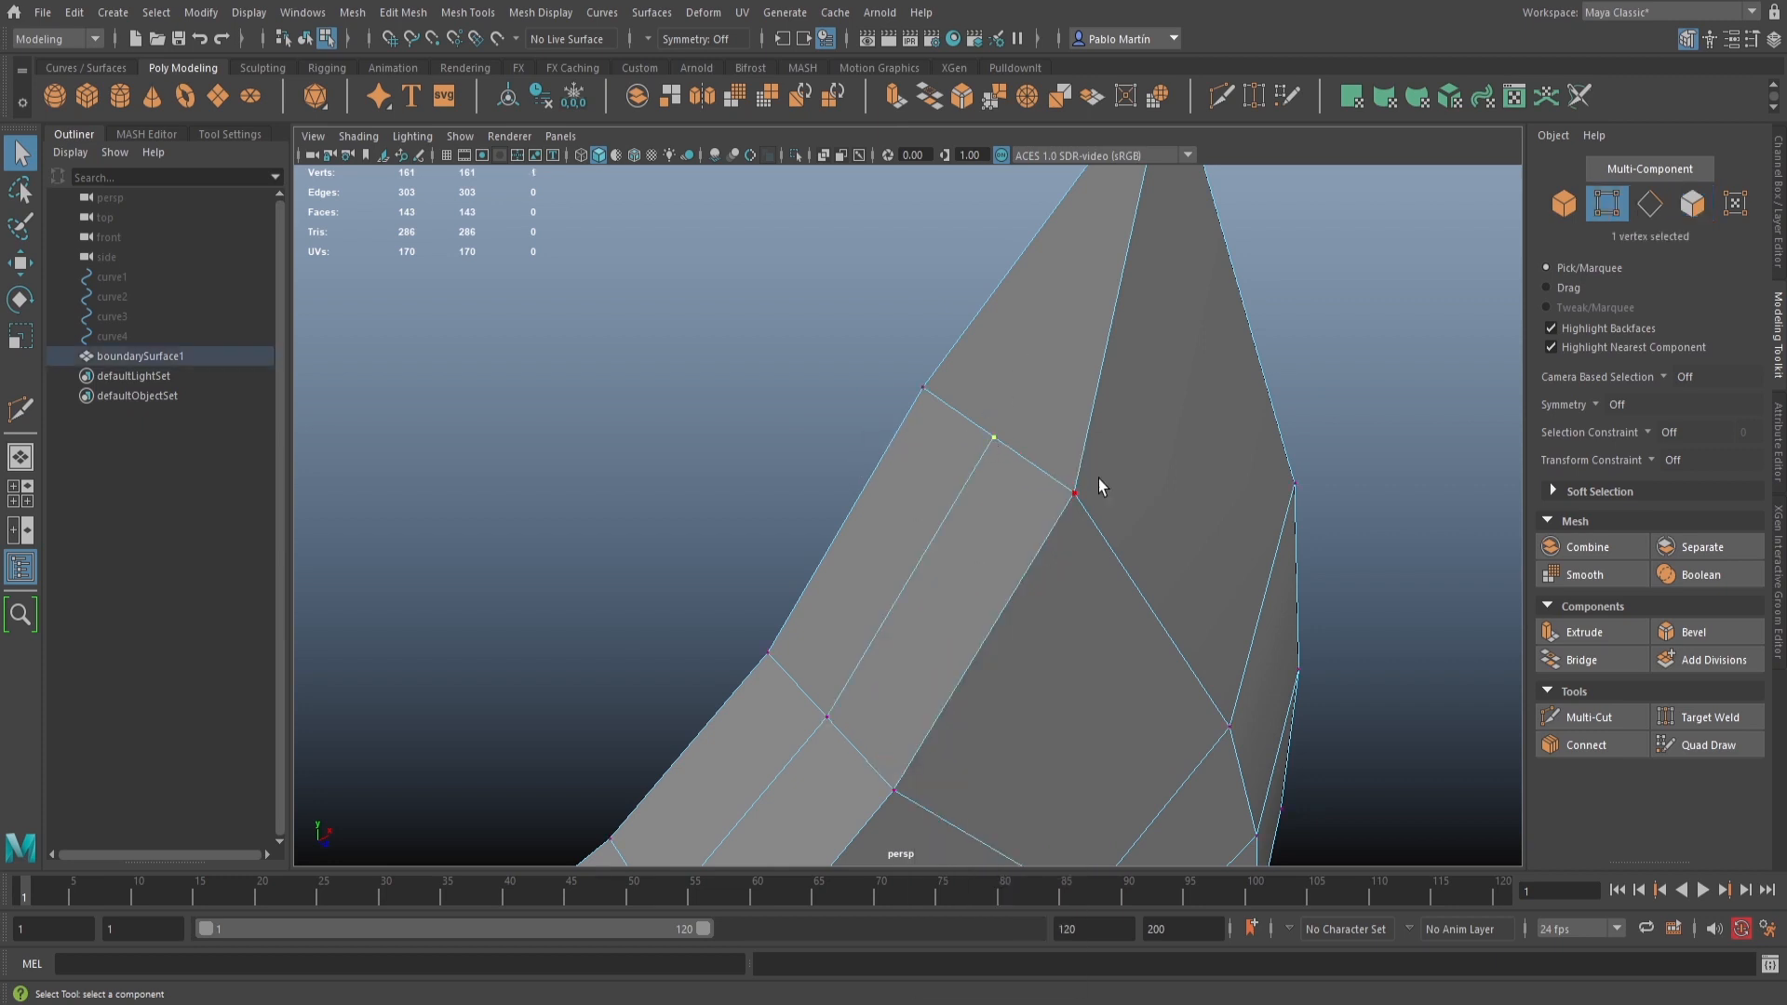
{"action": "middle_click_drag", "start_coordinate": [1098, 478], "coordinate": [1013, 559], "text": "alt"}
{"action": "left_click_drag", "start_coordinate": [951, 592], "coordinate": [930, 578], "text": "alt"}
{"action": "middle_click_drag", "start_coordinate": [930, 578], "coordinate": [1007, 629], "text": "alt"}
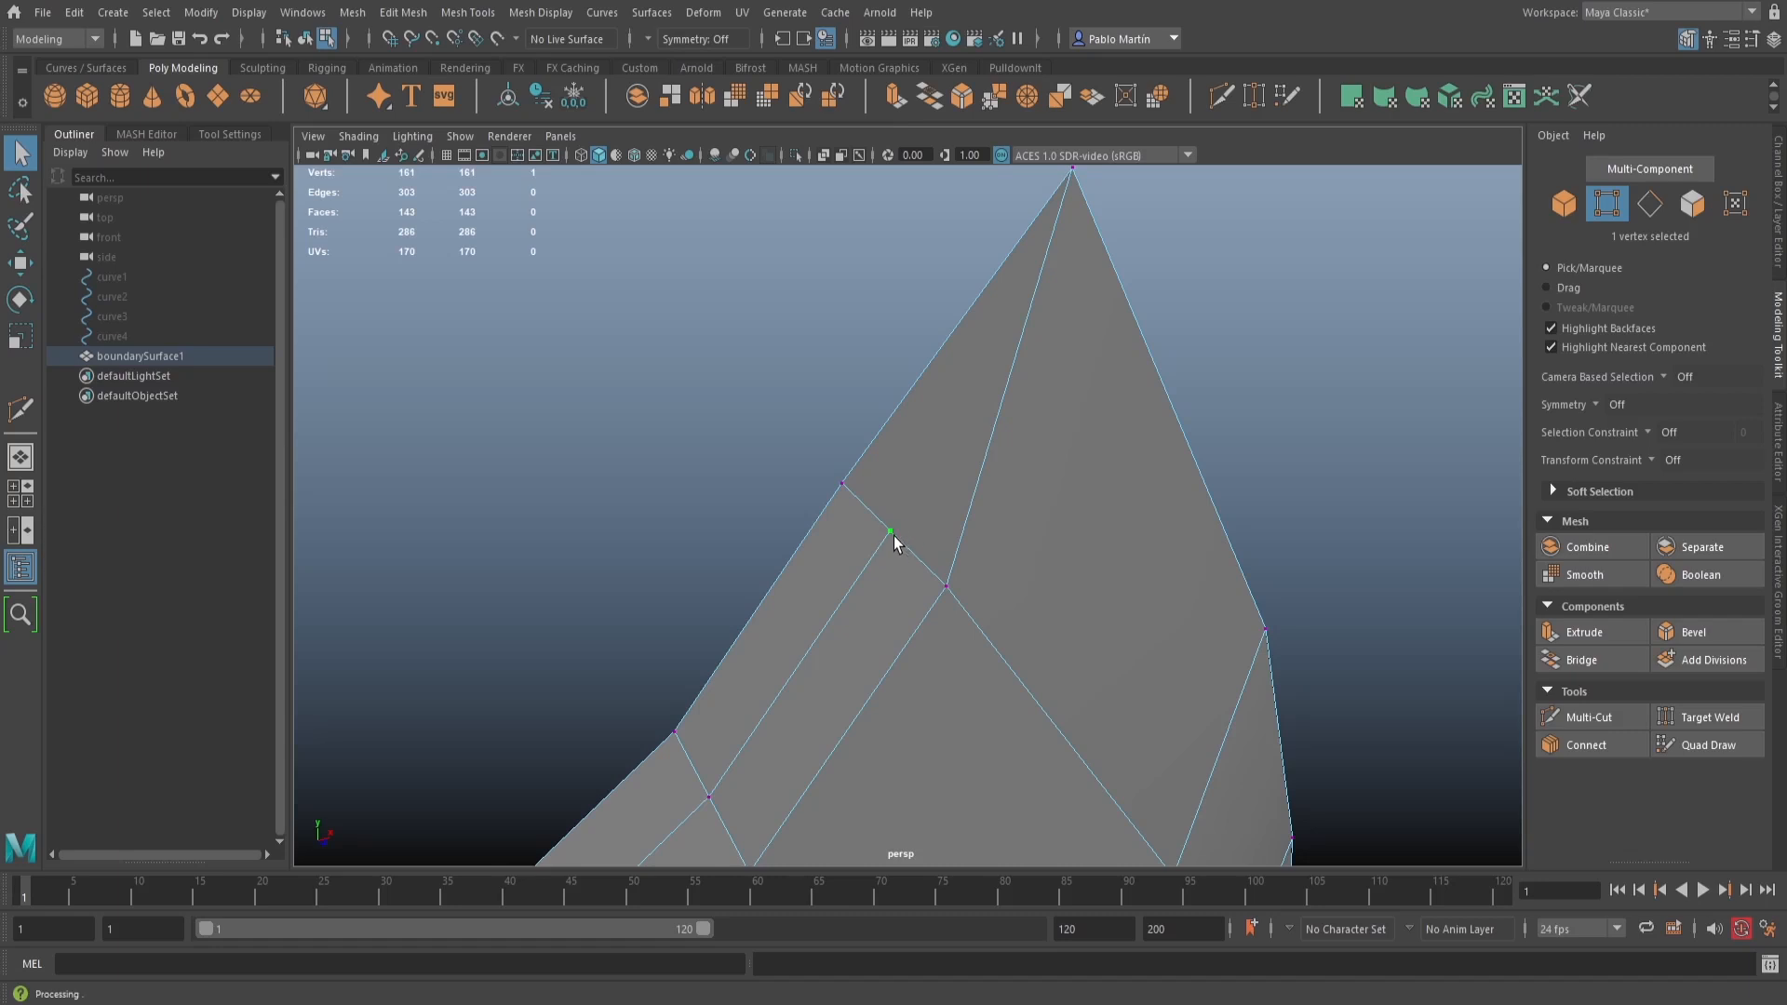
{"action": "key", "text": "w"}
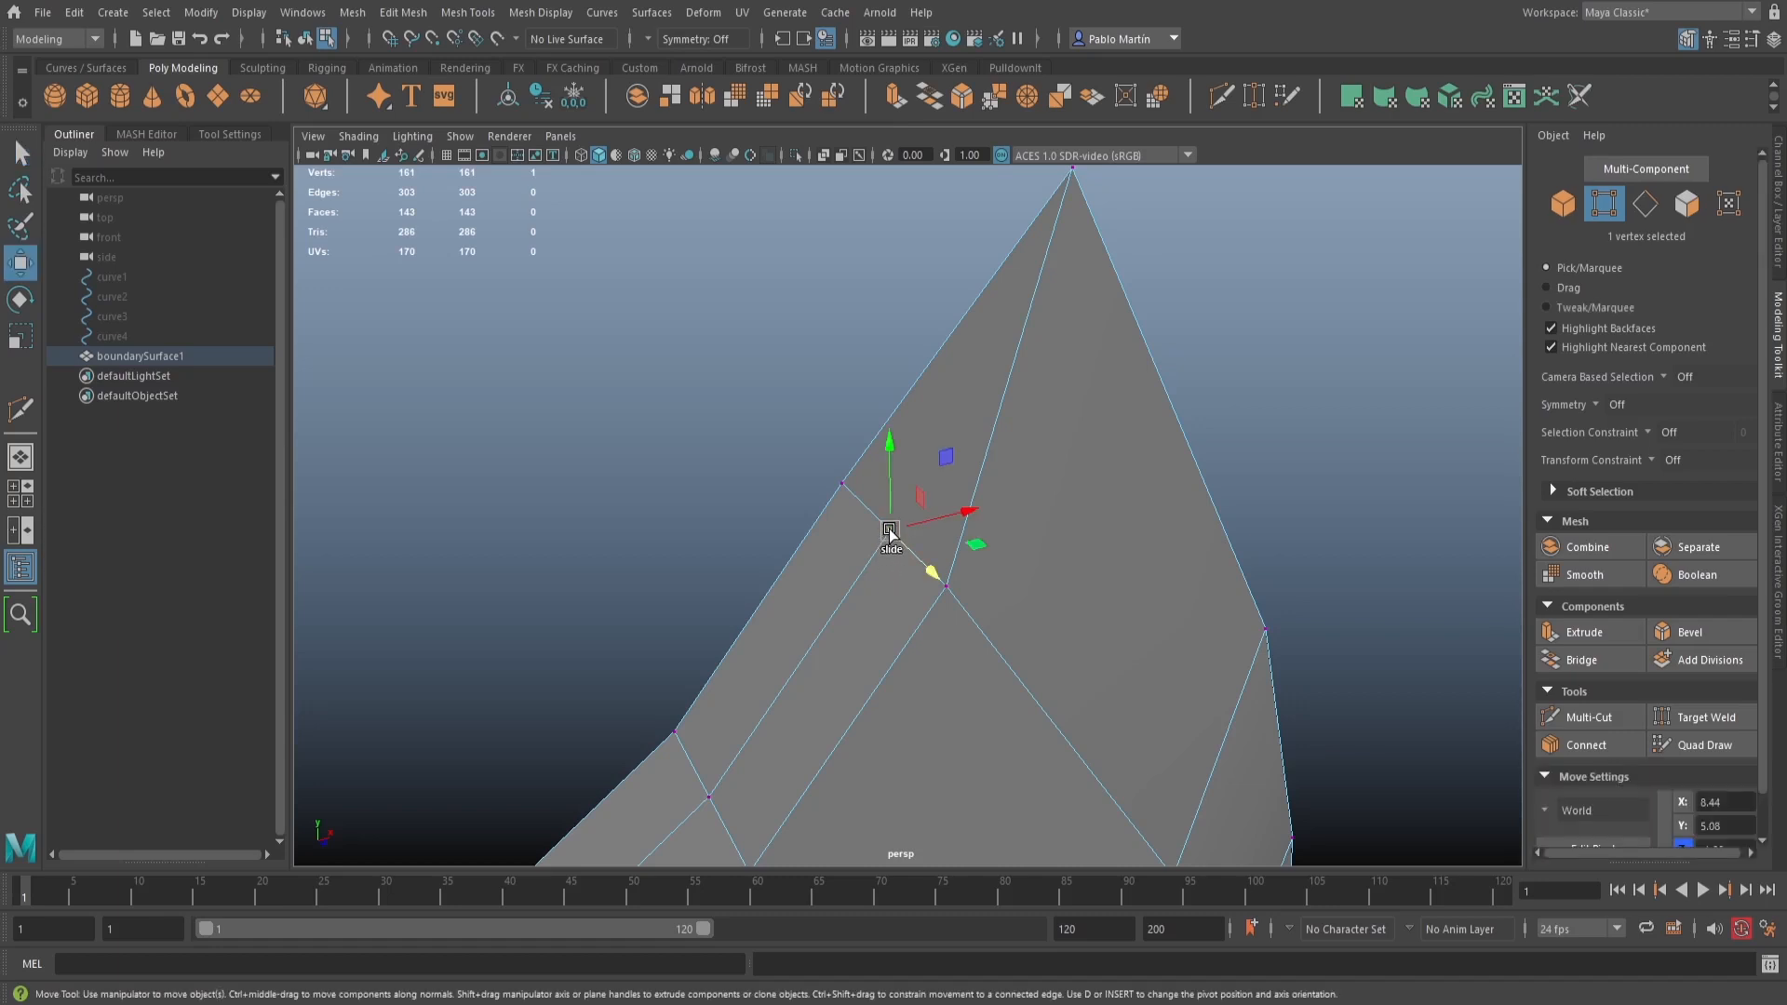
{"action": "left_click_drag", "start_coordinate": [890, 538], "coordinate": [830, 652]}
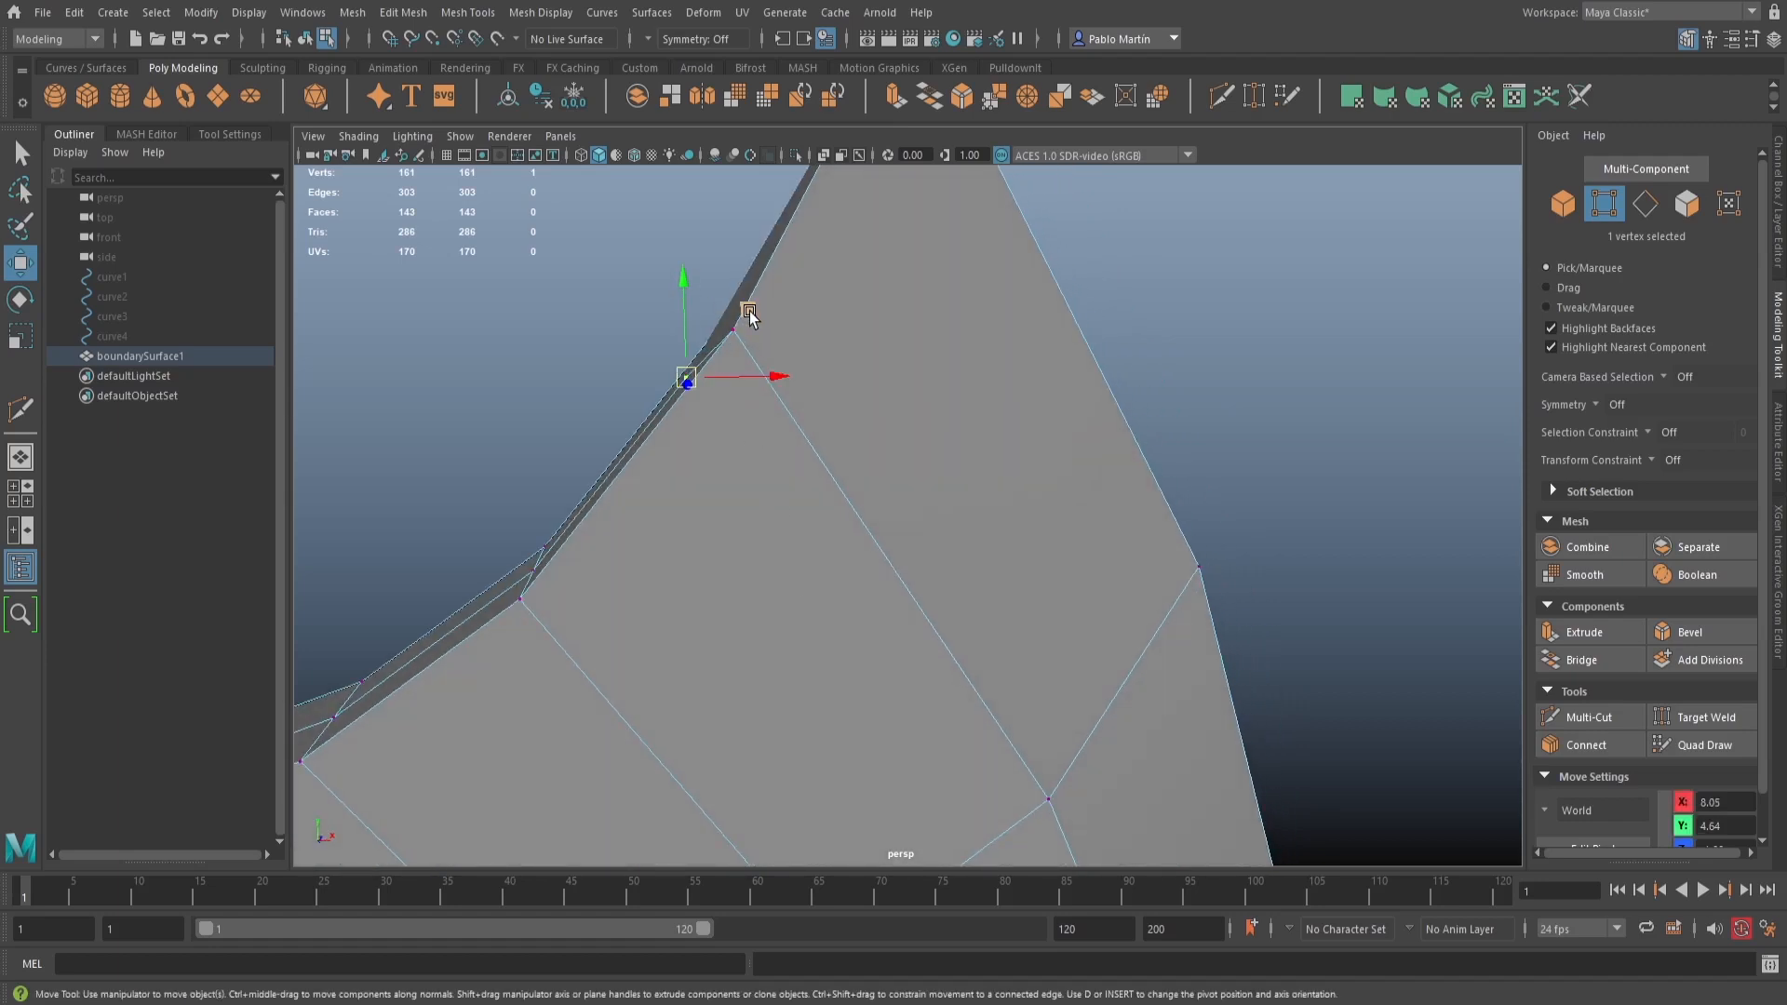
Fine-tune the moved vertex's position near the upper tip and return to selecting the whole mesh
{"action": "mouse_move", "coordinate": [748, 315]}
{"action": "left_mouse_down"}
{"action": "mouse_move", "coordinate": [707, 279]}
{"action": "mouse_move", "coordinate": [780, 340]}
{"action": "mouse_move", "coordinate": [710, 288]}
{"action": "mouse_move", "coordinate": [745, 311]}
{"action": "left_mouse_up"}
{"action": "key", "text": "f"}
{"action": "mouse_move", "coordinate": [855, 508]}
{"action": "left_mouse_down"}
{"action": "mouse_move", "coordinate": [831, 540]}
{"action": "mouse_move", "coordinate": [853, 487]}
{"action": "mouse_move", "coordinate": [826, 533]}
{"action": "mouse_move", "coordinate": [846, 506]}
{"action": "left_mouse_up"}
{"action": "left_click_drag", "start_coordinate": [1057, 591], "coordinate": [854, 576], "text": "alt"}
{"action": "key", "text": "q"}
{"action": "right_click_drag", "start_coordinate": [933, 480], "coordinate": [985, 452]}
{"action": "left_click_drag", "start_coordinate": [1019, 644], "coordinate": [994, 462], "text": "alt"}
{"action": "left_click", "coordinate": [982, 445]}
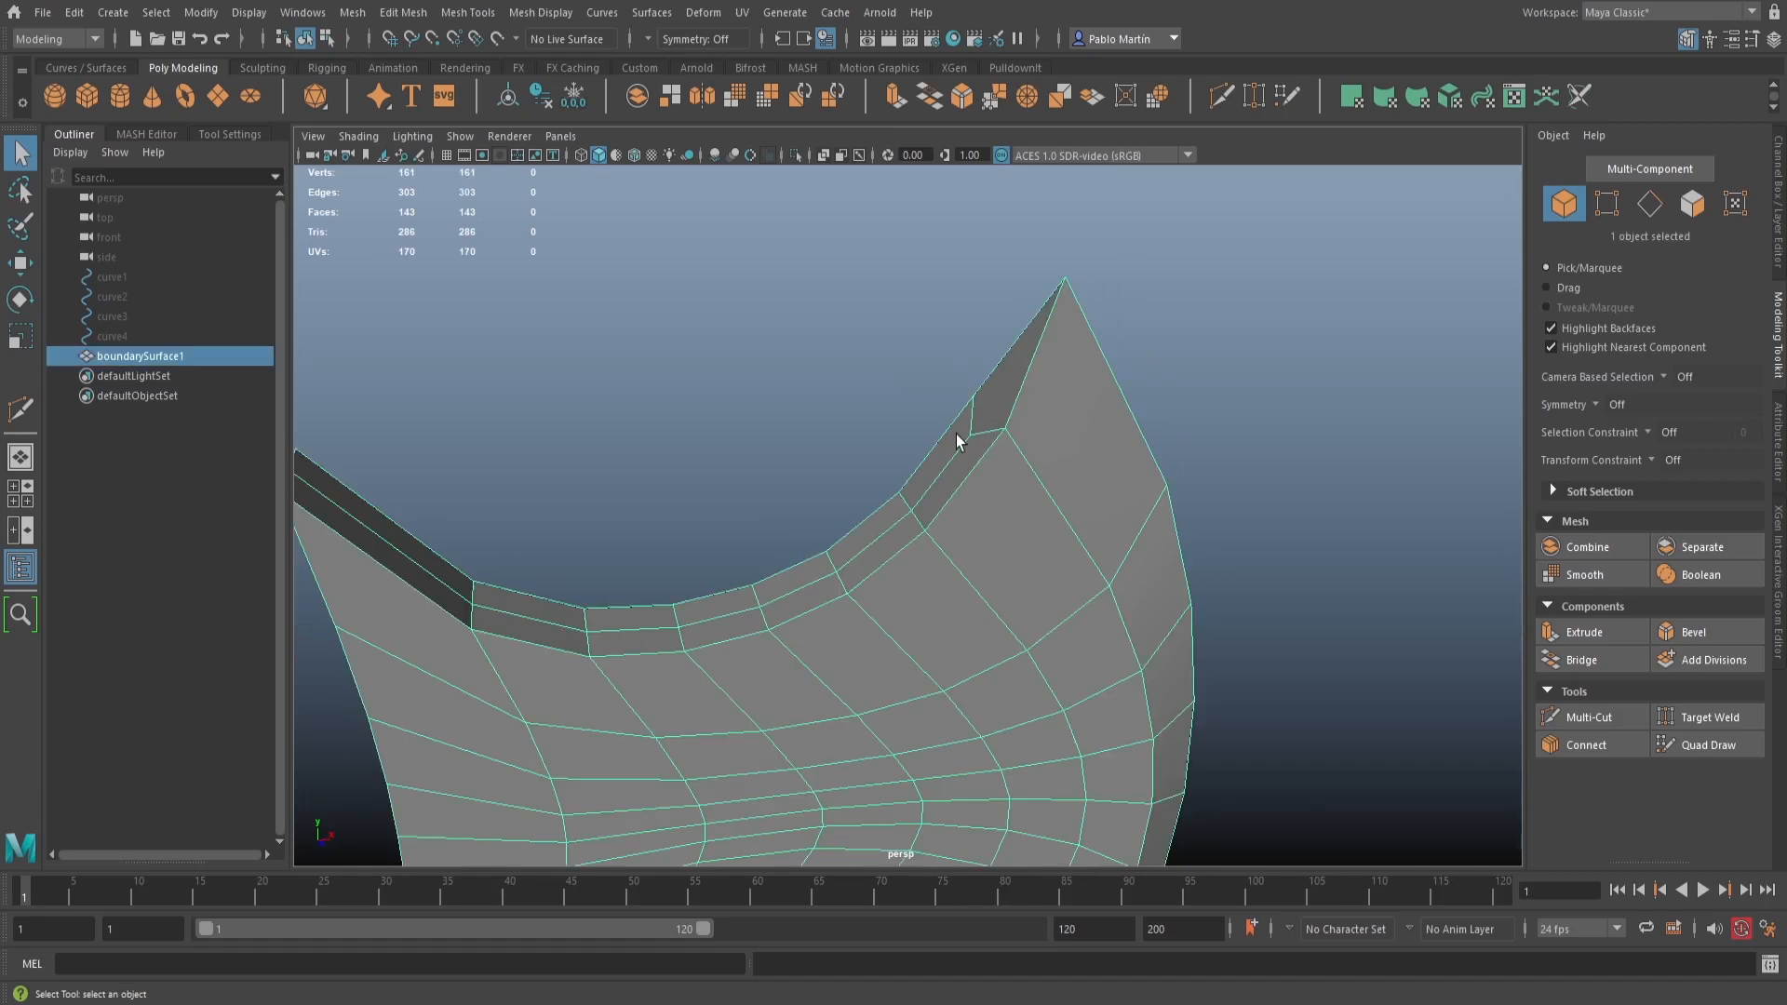
Bridge the matching border edges of the two halves along the blade's lower concave side
{"action": "left_click_drag", "start_coordinate": [943, 684], "coordinate": [804, 623], "text": "alt"}
{"action": "right_click_drag", "start_coordinate": [595, 350], "coordinate": [596, 350]}
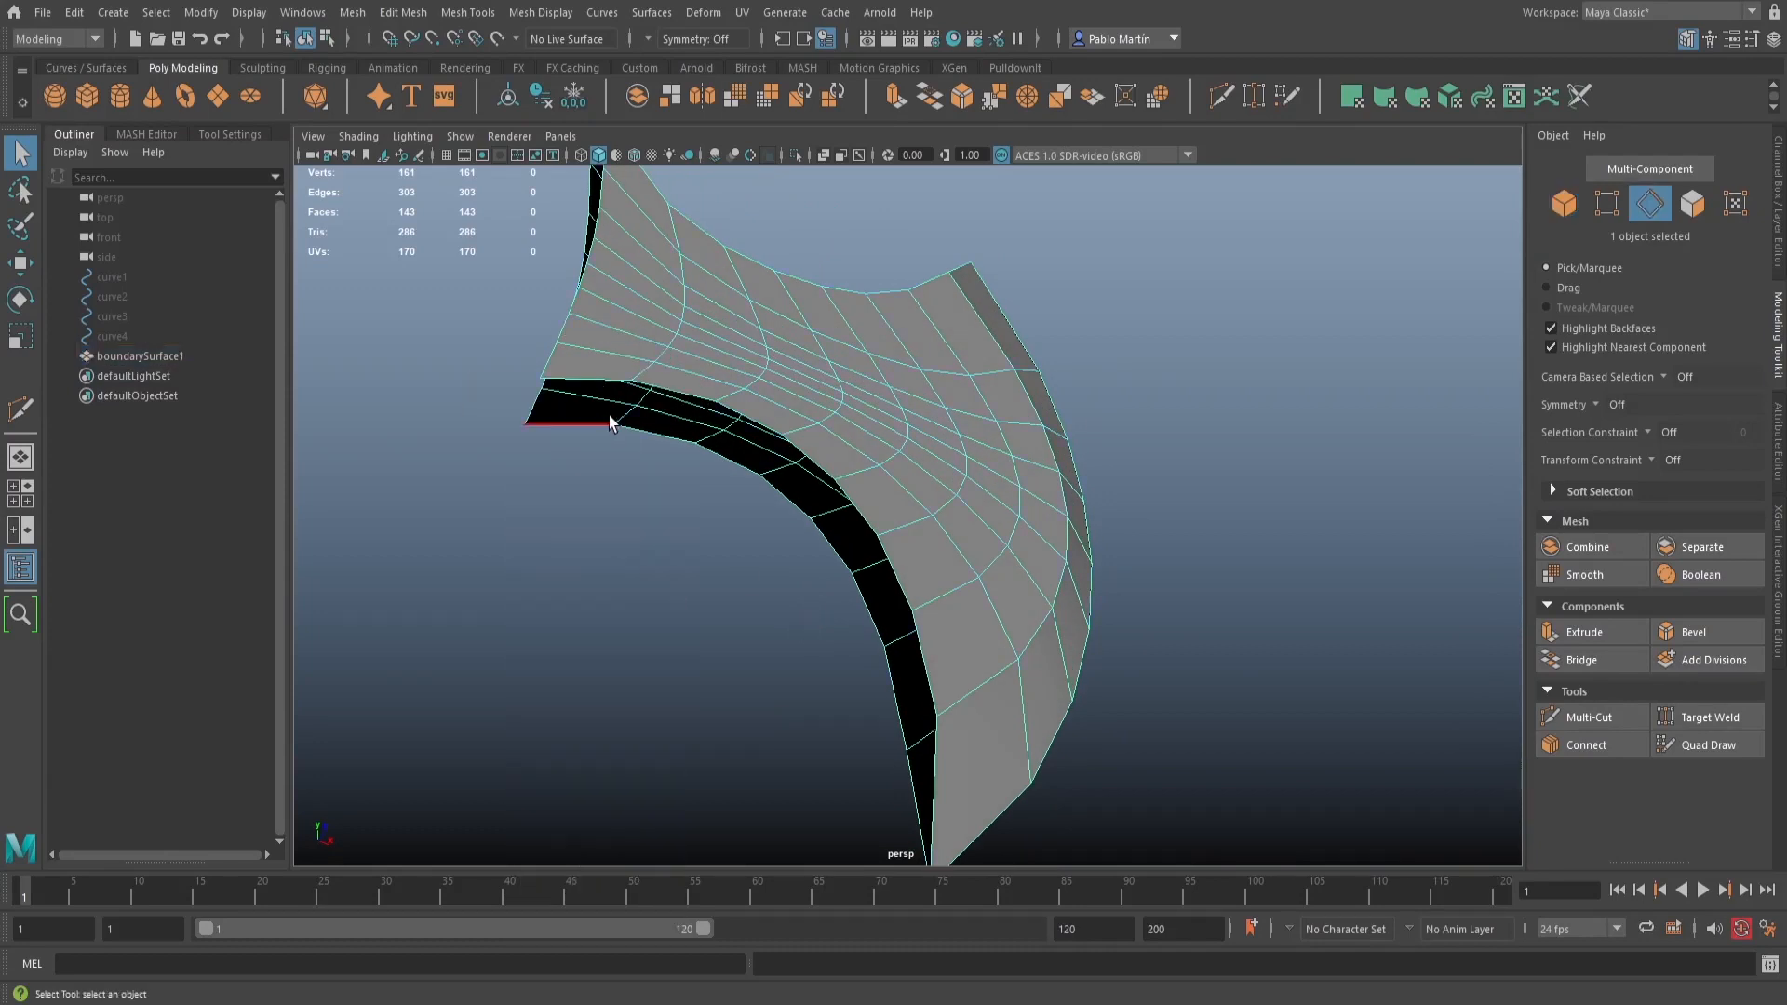
{"action": "left_click", "coordinate": [598, 383]}
{"action": "left_click_drag", "start_coordinate": [670, 554], "coordinate": [730, 588], "text": "alt"}
{"action": "left_click", "coordinate": [907, 622], "text": "shift"}
{"action": "left_click", "coordinate": [592, 361], "text": "ctrl"}
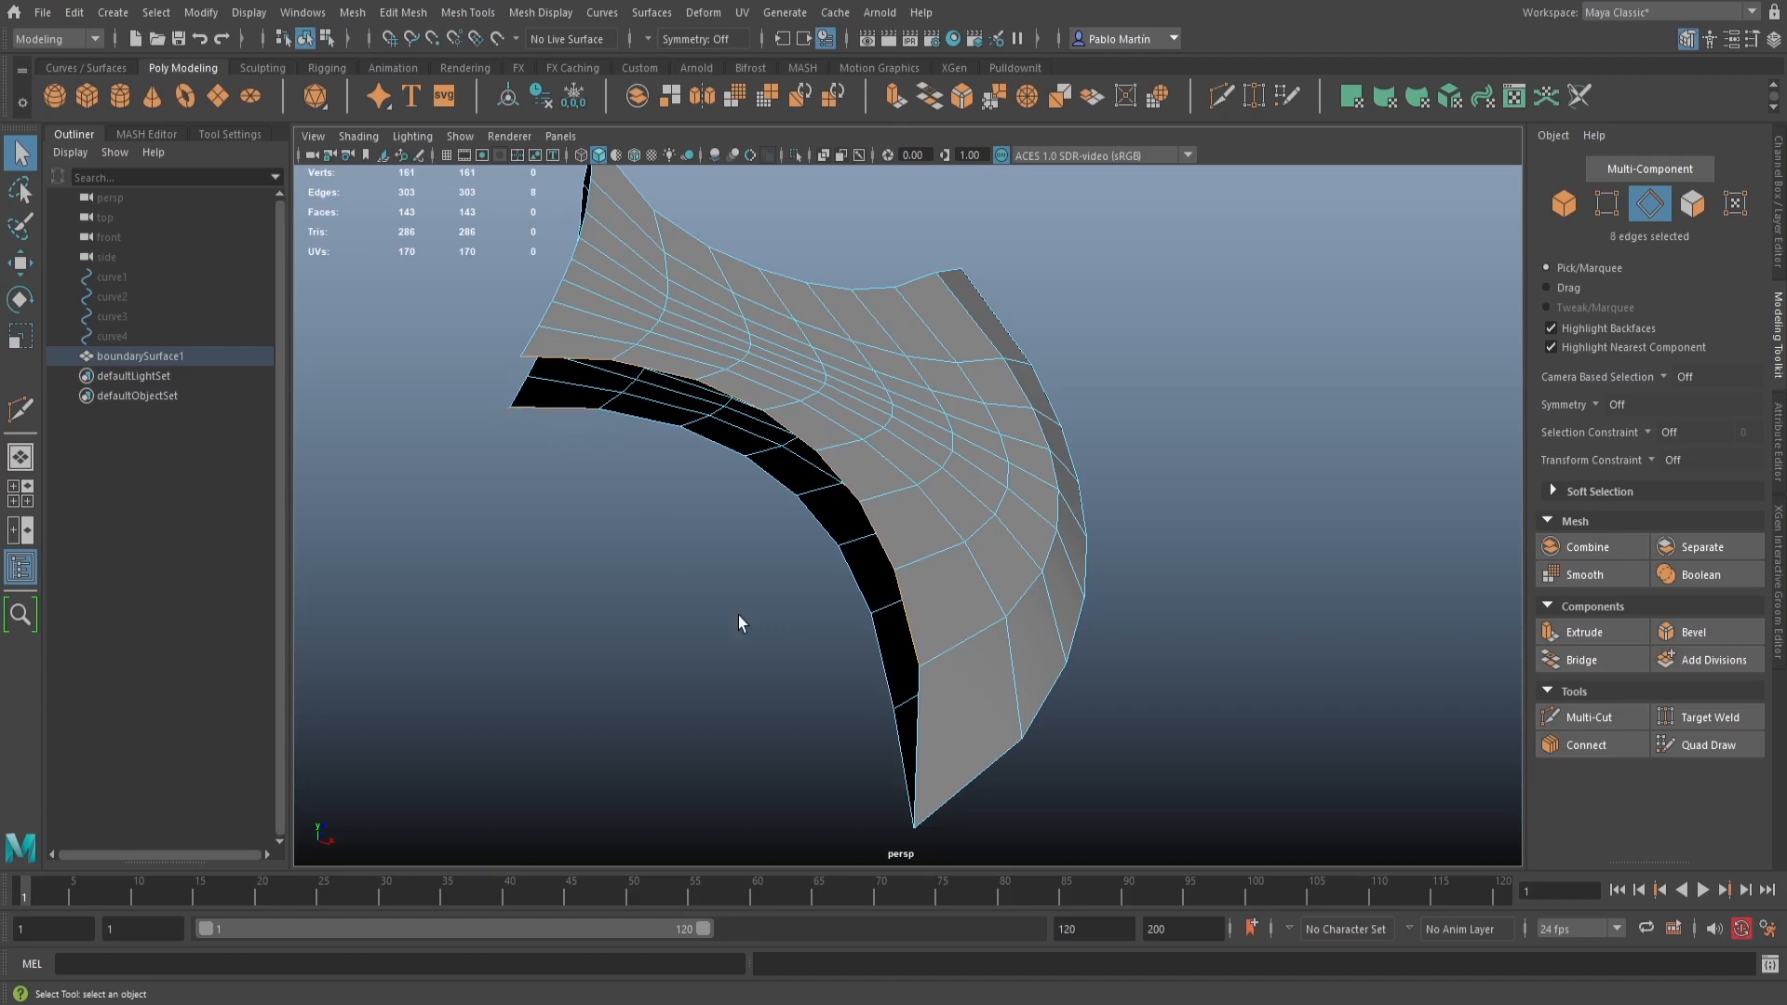
{"action": "double_click", "coordinate": [877, 663], "text": "shift"}
{"action": "left_click", "coordinate": [1582, 660]}
Close the triangular gap at the blade's lower tip with Fill Hole
{"action": "scroll", "coordinate": [1034, 686], "scroll_direction": "up", "scroll_amount": 5}
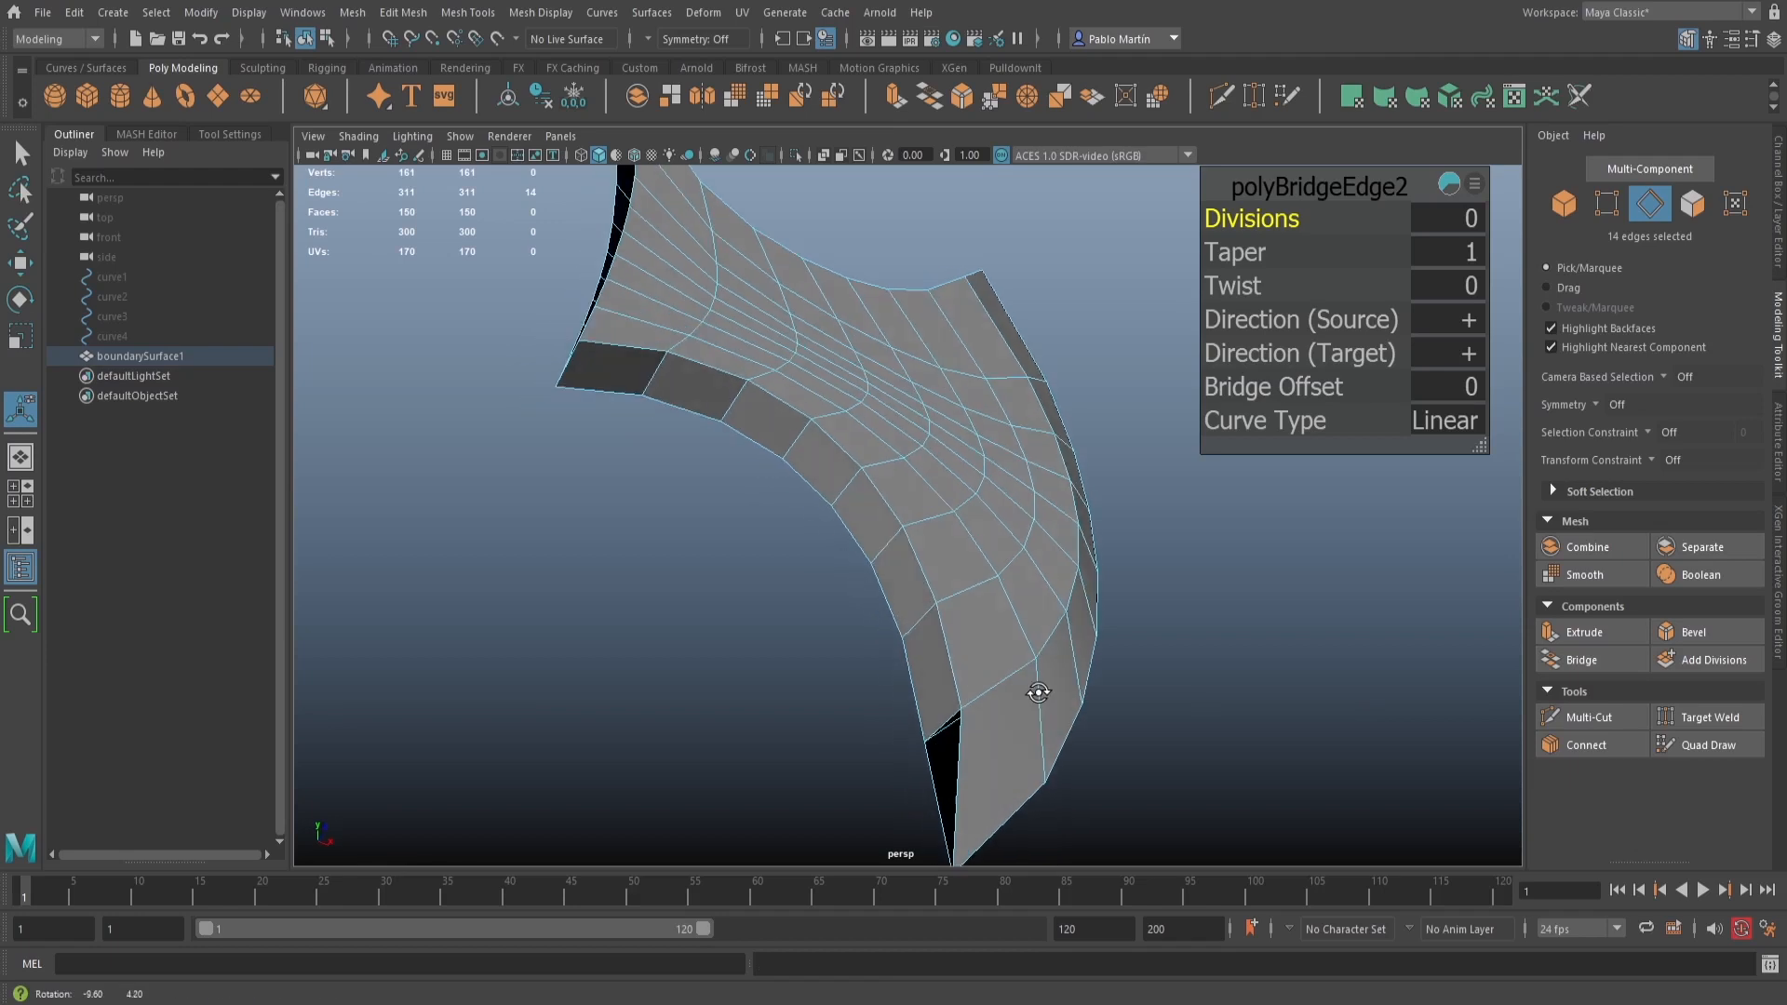
{"action": "scroll", "coordinate": [896, 549], "scroll_direction": "up", "scroll_amount": 2}
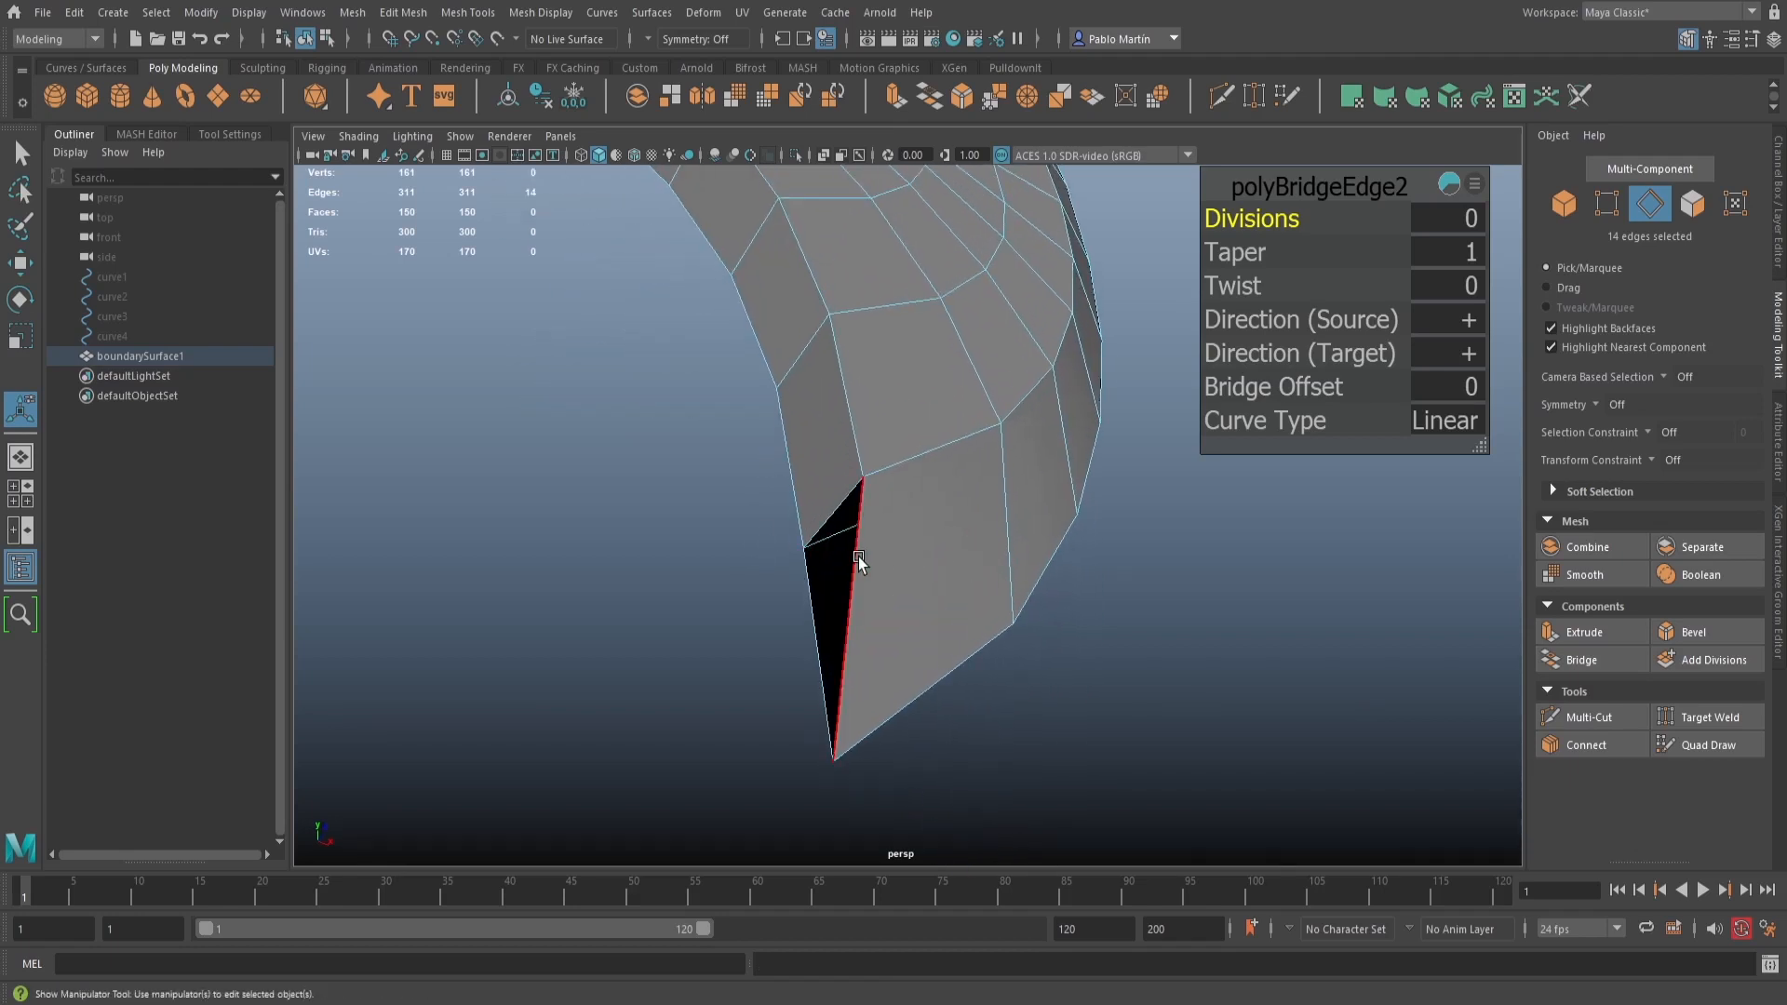
{"action": "left_click", "coordinate": [858, 557]}
{"action": "scroll", "coordinate": [861, 691], "scroll_direction": "up", "scroll_amount": 4}
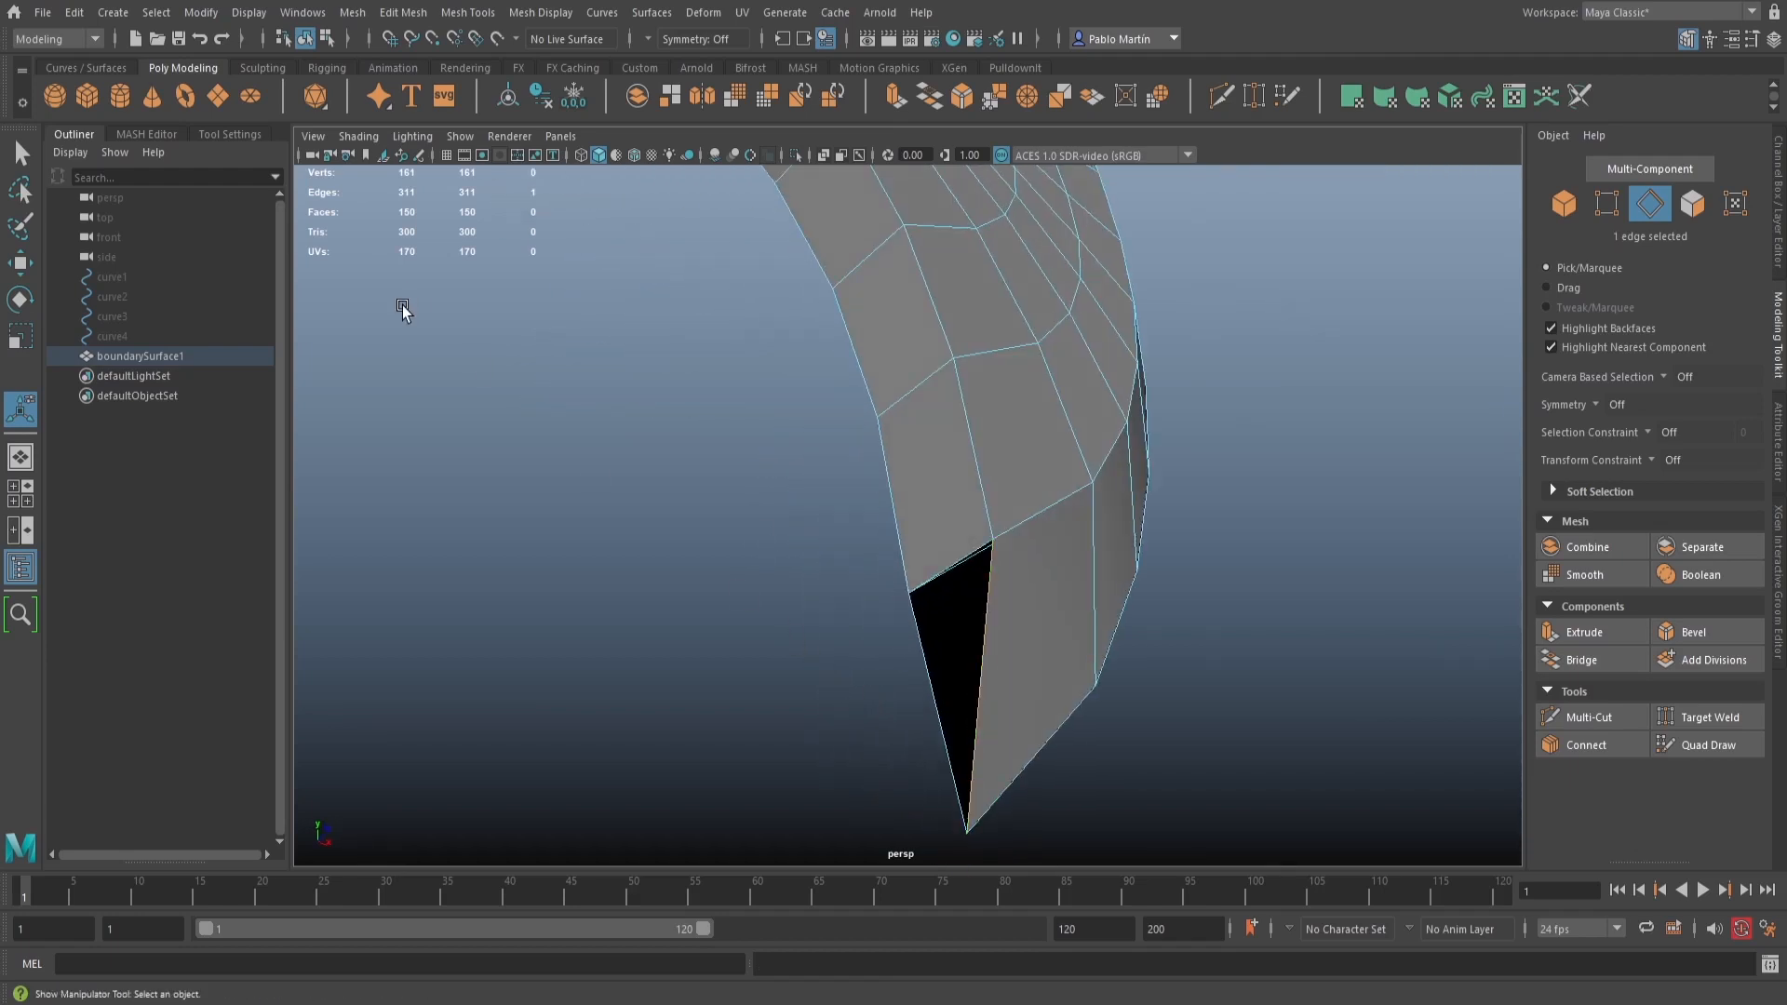
{"action": "left_click", "coordinate": [352, 13]}
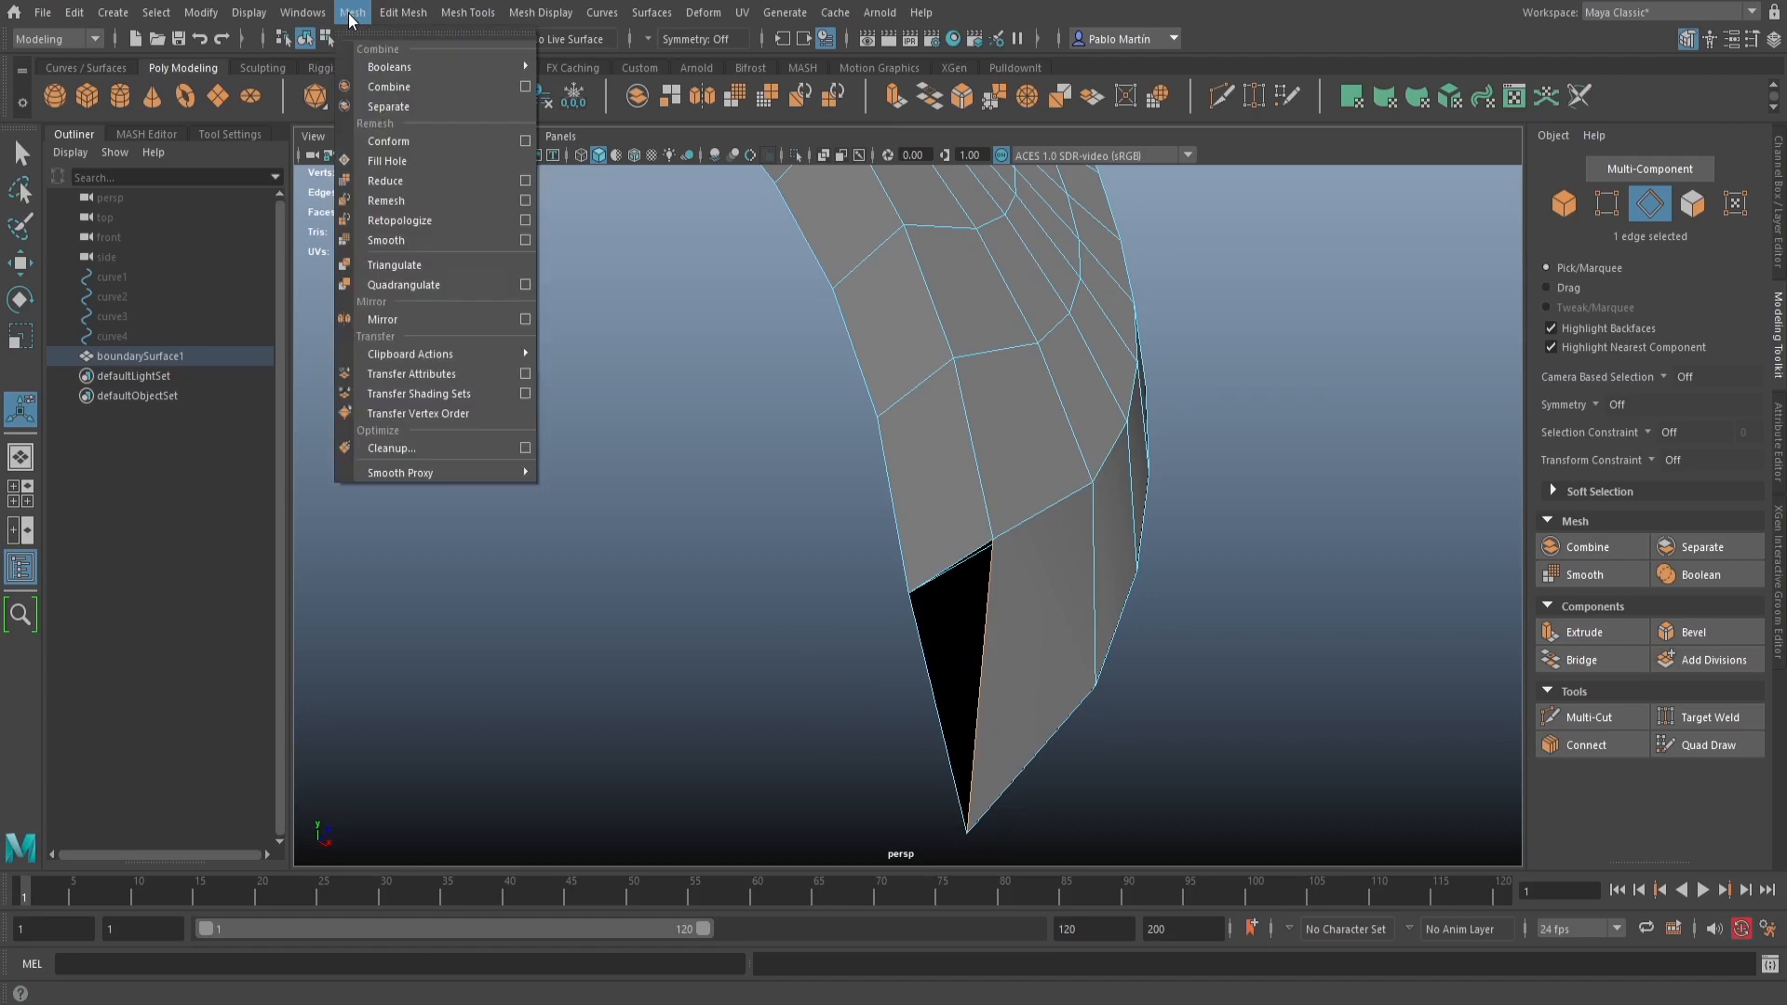
{"action": "left_click", "coordinate": [393, 162]}
Insert an edge loop along the bridged lower strip with Multi-Cut
{"action": "left_click_drag", "start_coordinate": [670, 422], "coordinate": [745, 430], "text": "alt"}
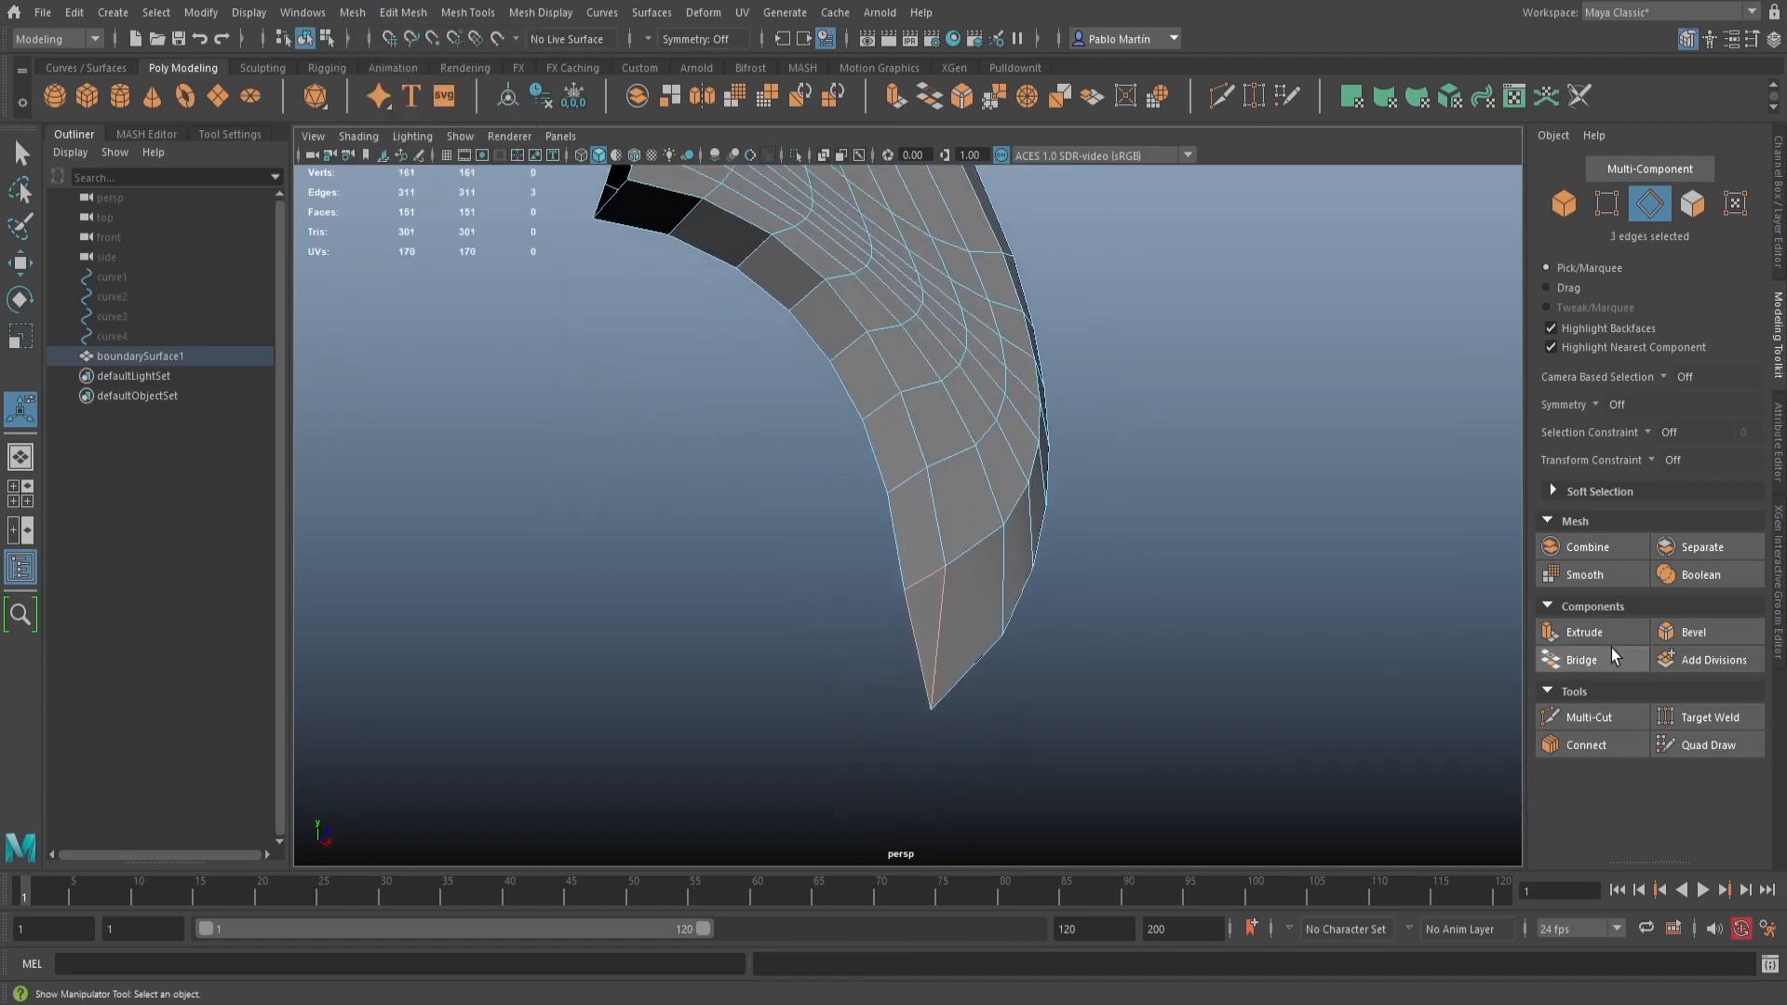
{"action": "left_click", "coordinate": [1586, 718]}
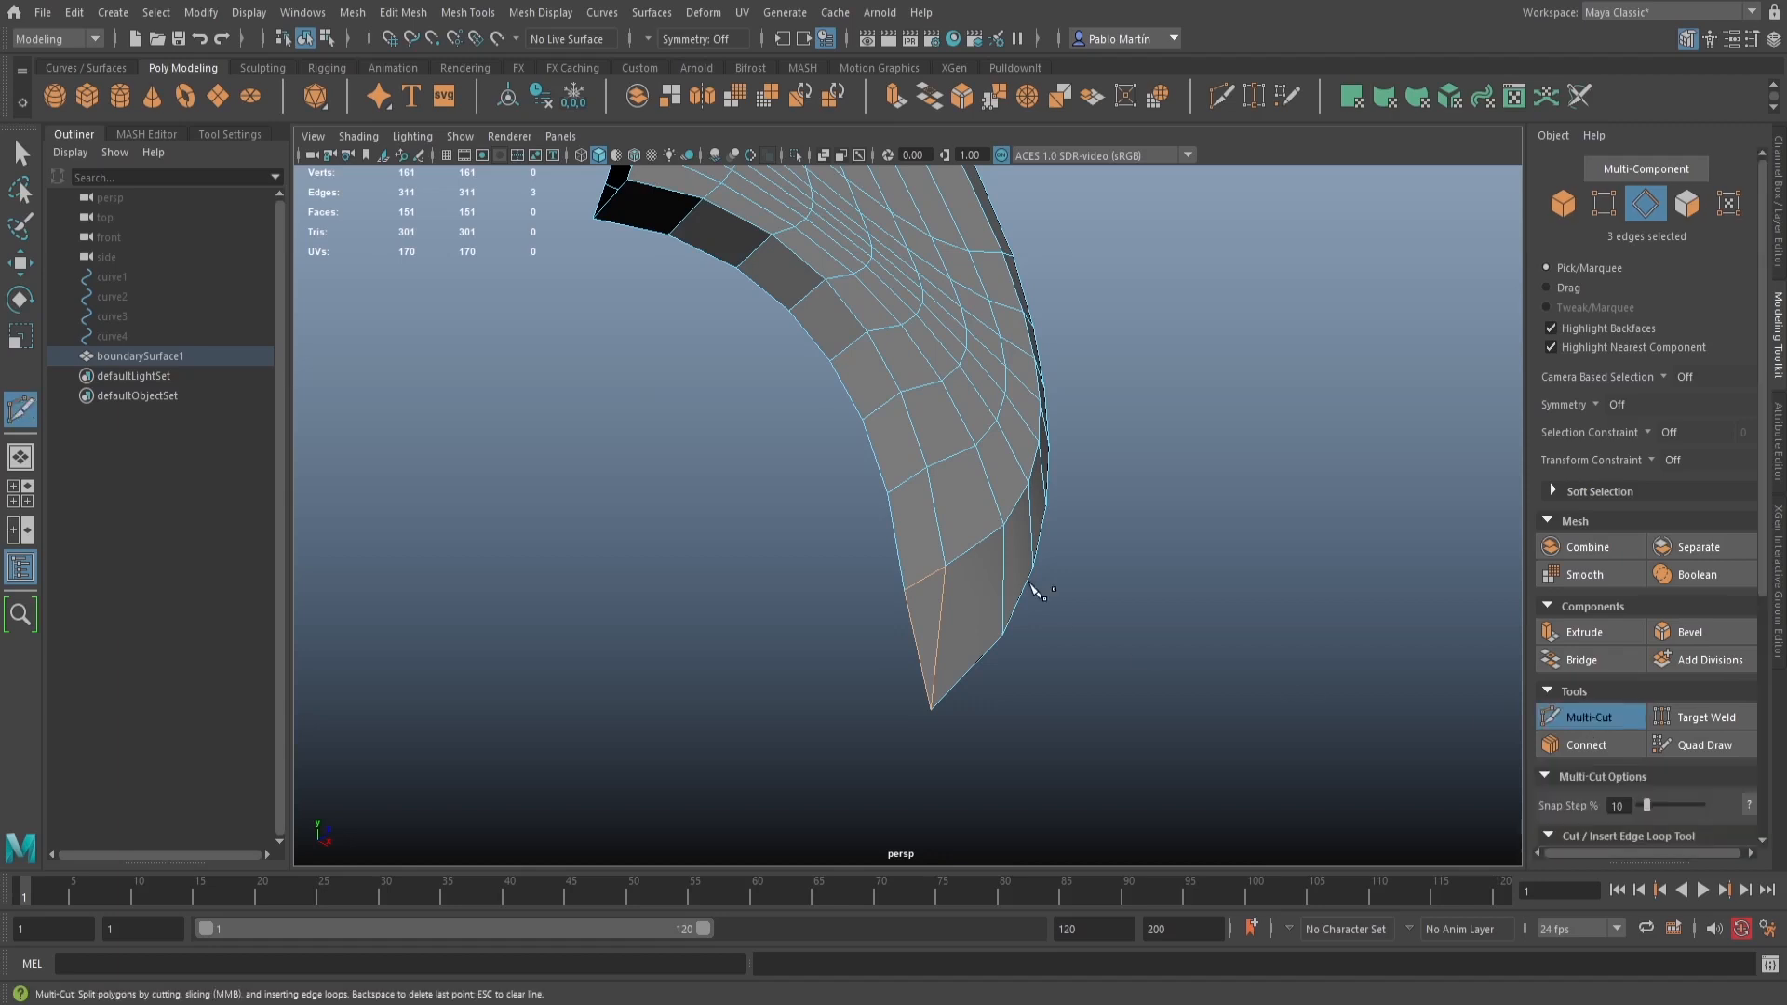
{"action": "left_click", "coordinate": [896, 482], "text": "ctrl"}
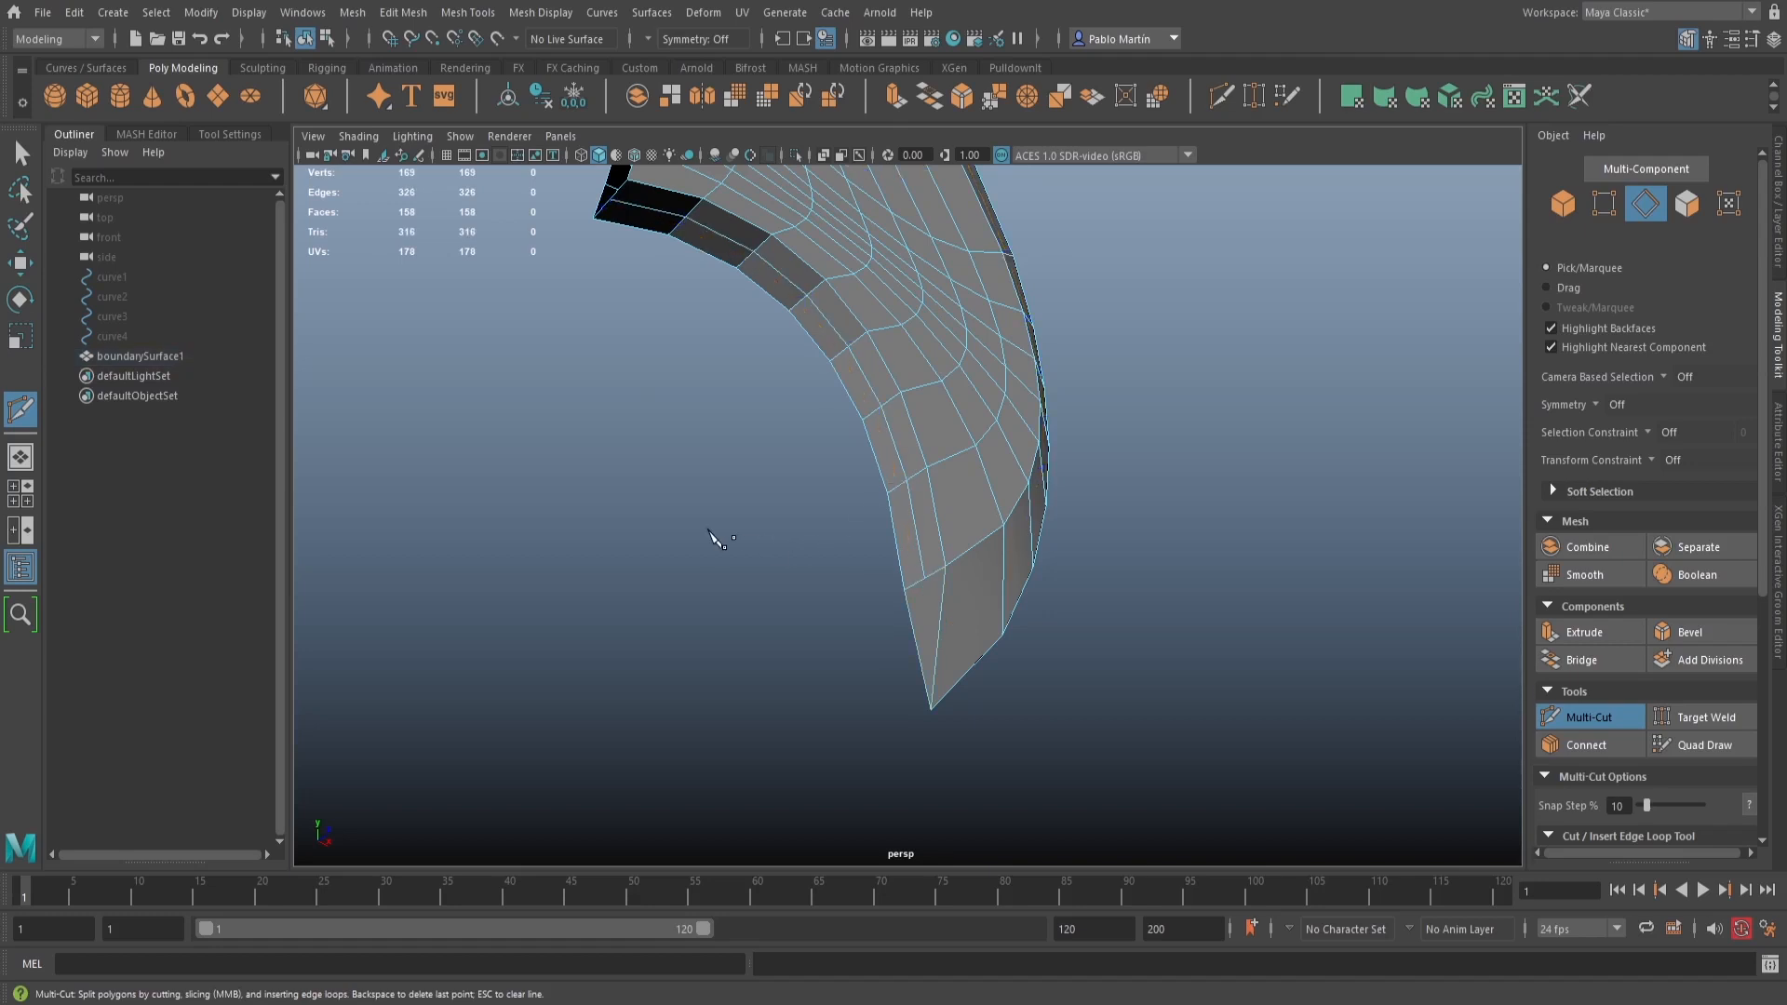
Slide the vertex on the bridged strip just above the lower tip slightly upward along its edge
{"action": "left_click_drag", "start_coordinate": [855, 622], "coordinate": [878, 634], "text": "alt"}
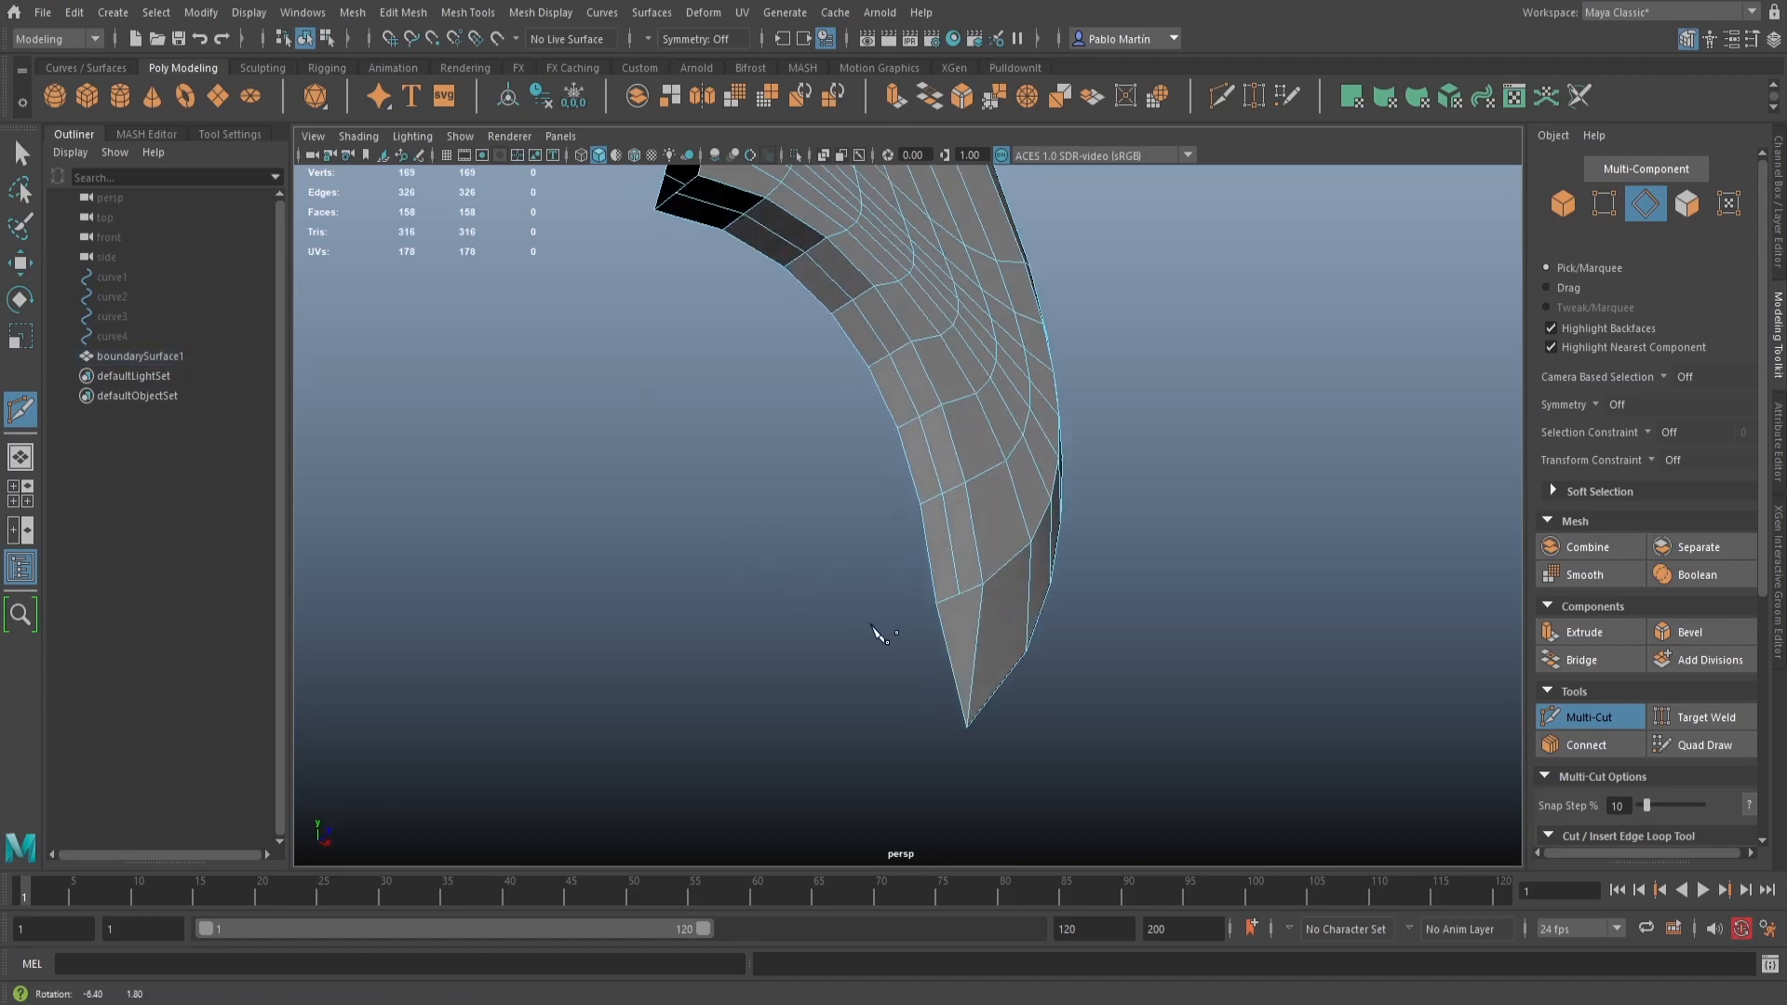
{"action": "right_click_drag", "start_coordinate": [871, 623], "coordinate": [1117, 606], "text": "alt"}
{"action": "middle_click_drag", "start_coordinate": [1140, 607], "coordinate": [1085, 499], "text": "alt"}
{"action": "key", "text": "q"}
{"action": "right_click_drag", "start_coordinate": [891, 463], "coordinate": [806, 466]}
{"action": "left_click", "coordinate": [893, 480]}
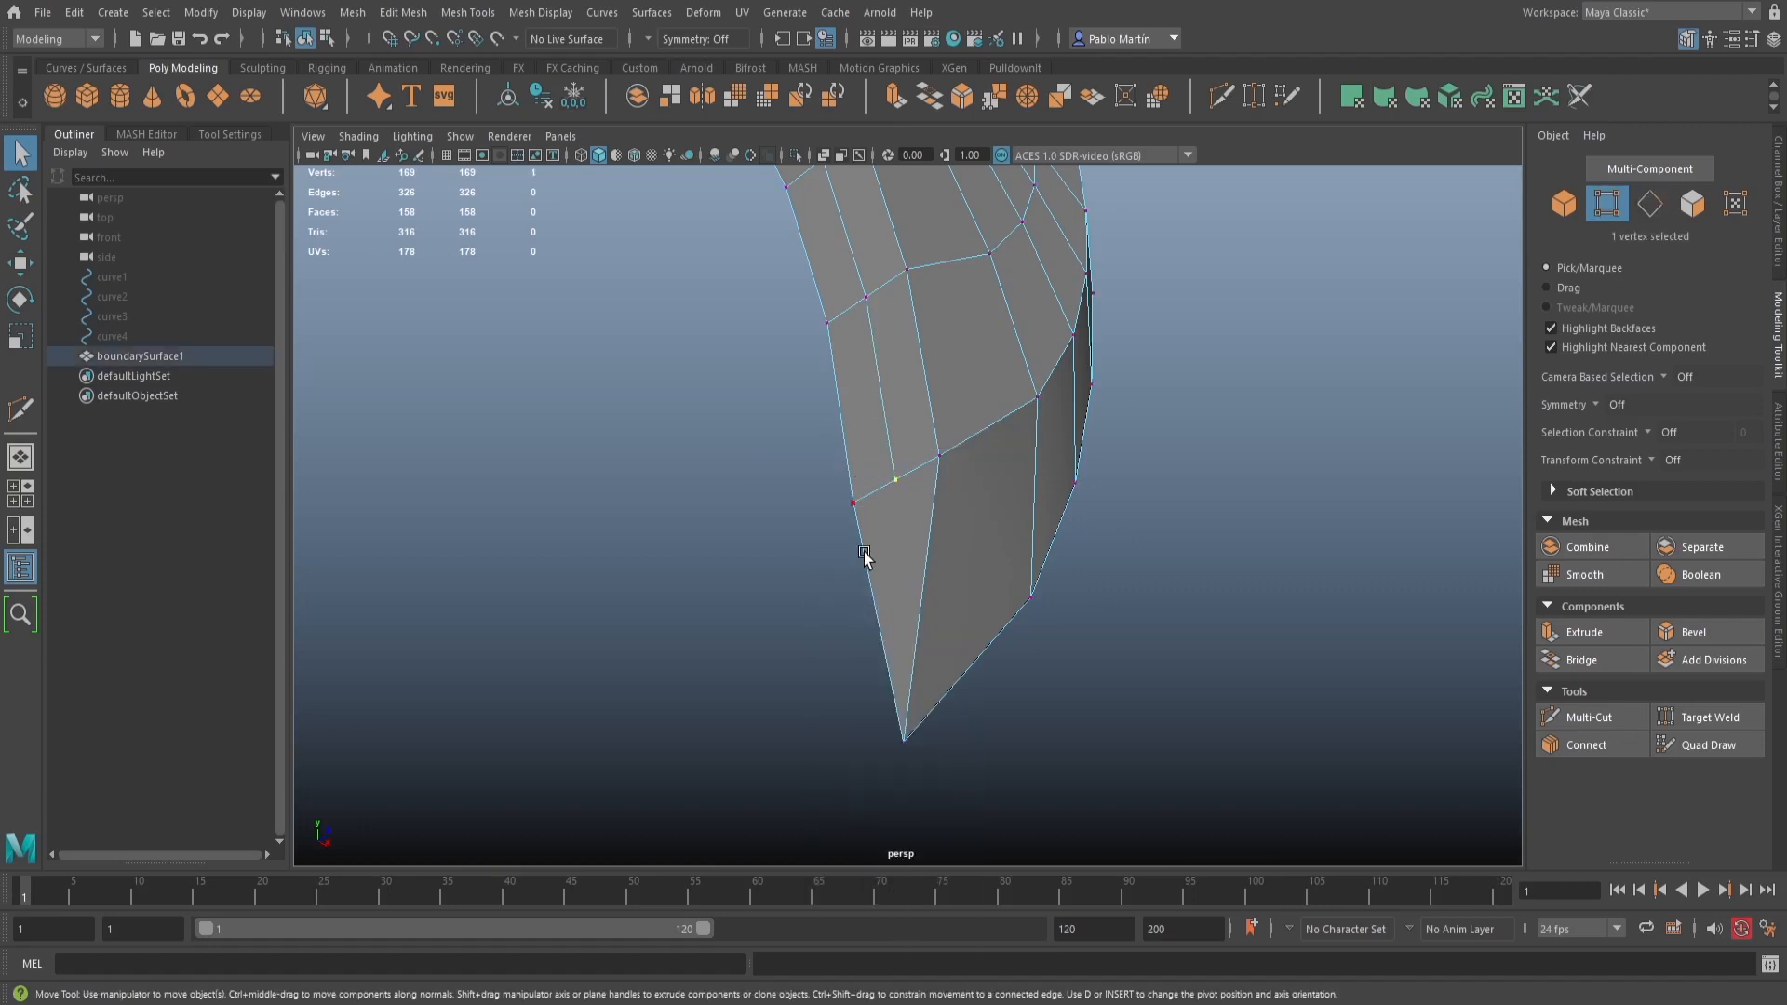
{"action": "key", "text": "w"}
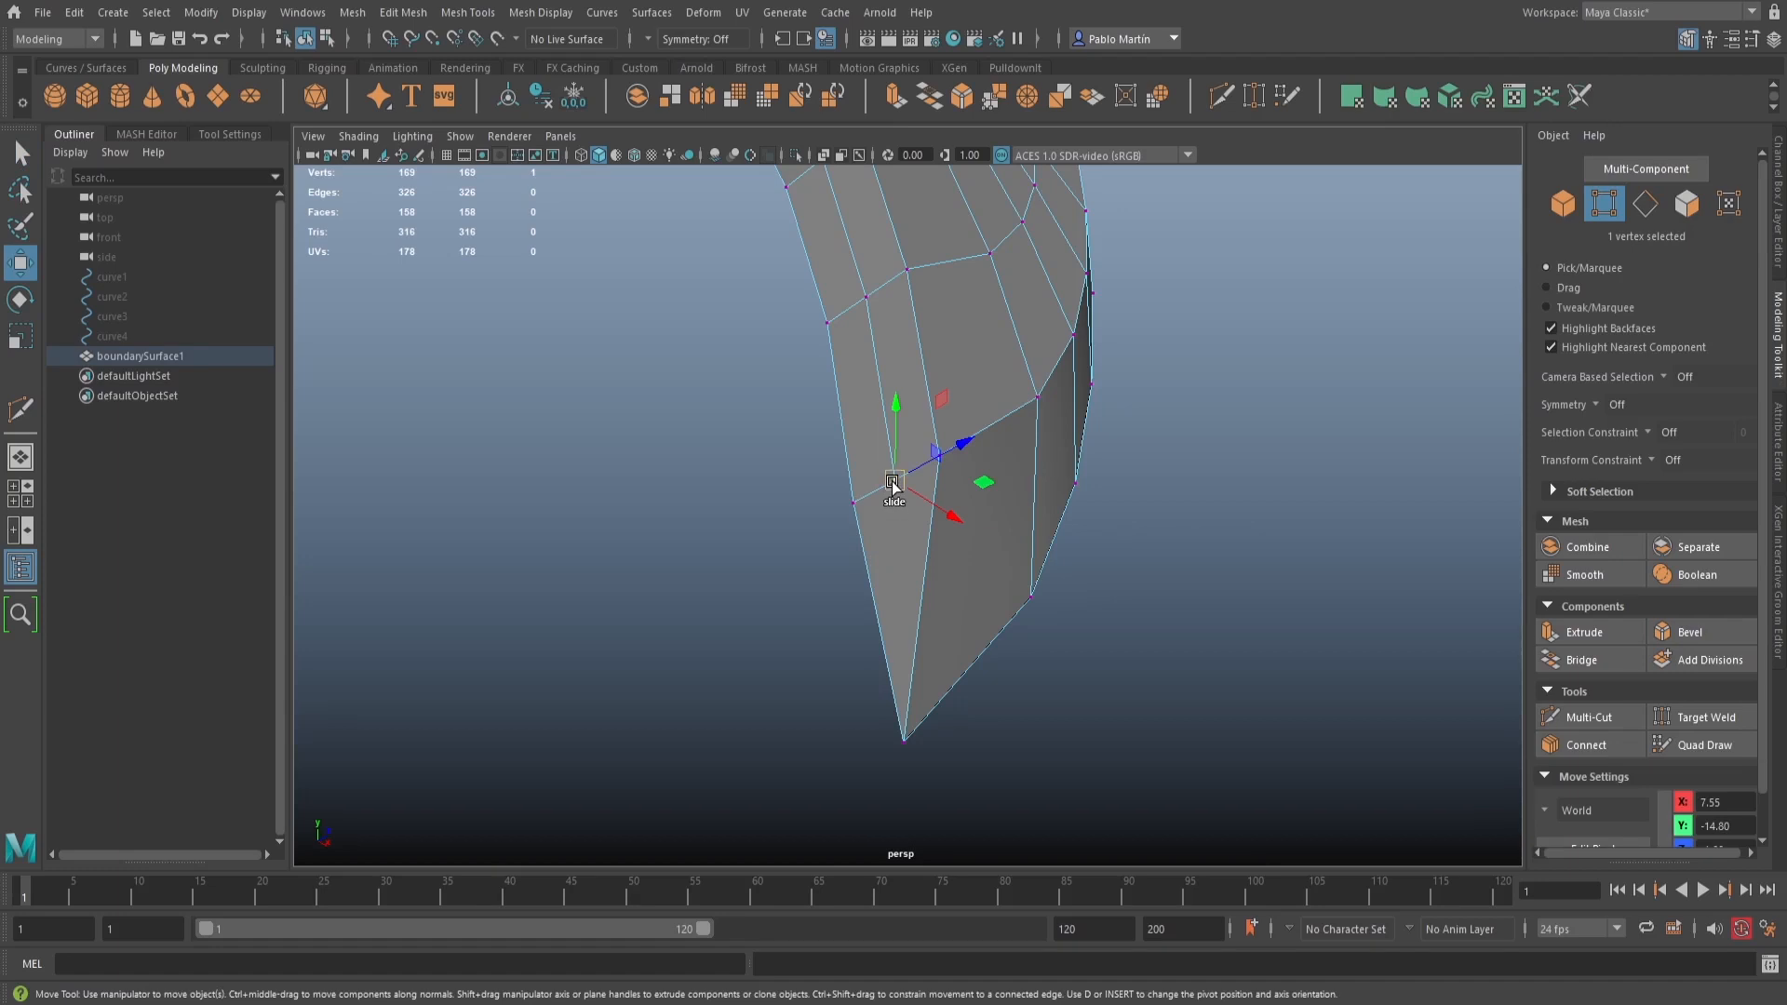
{"action": "left_click", "coordinate": [1650, 460]}
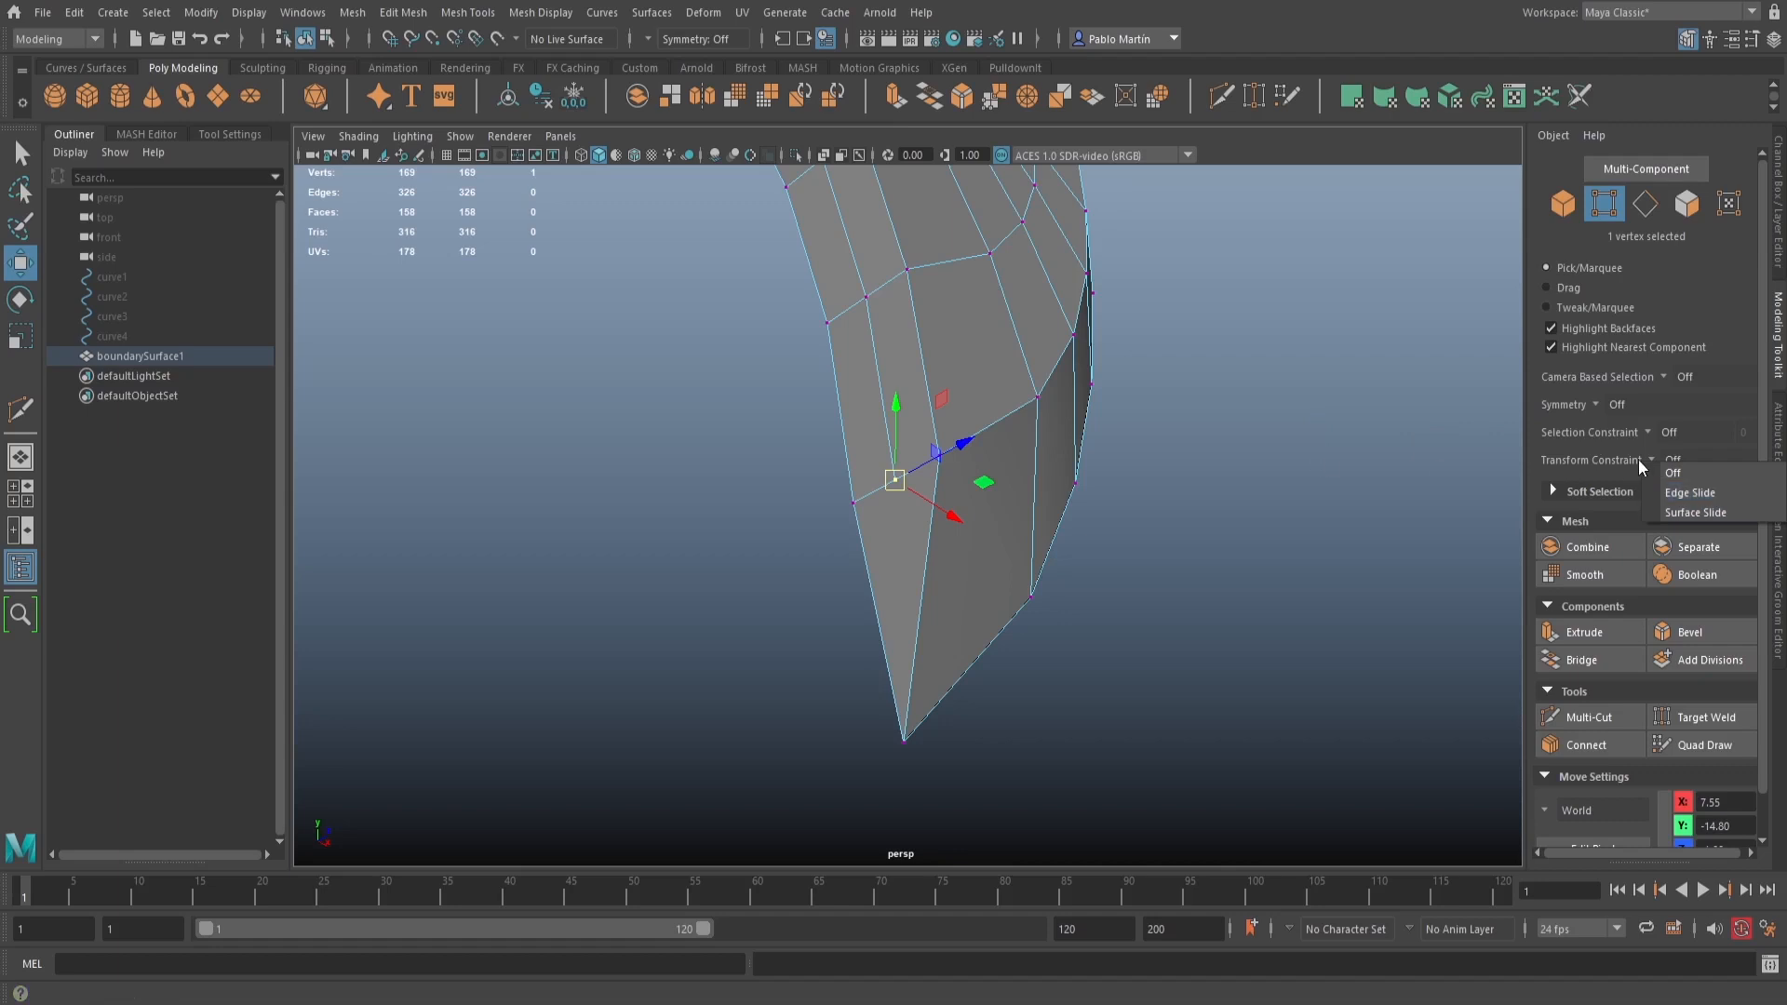
{"action": "left_click", "coordinate": [1348, 479]}
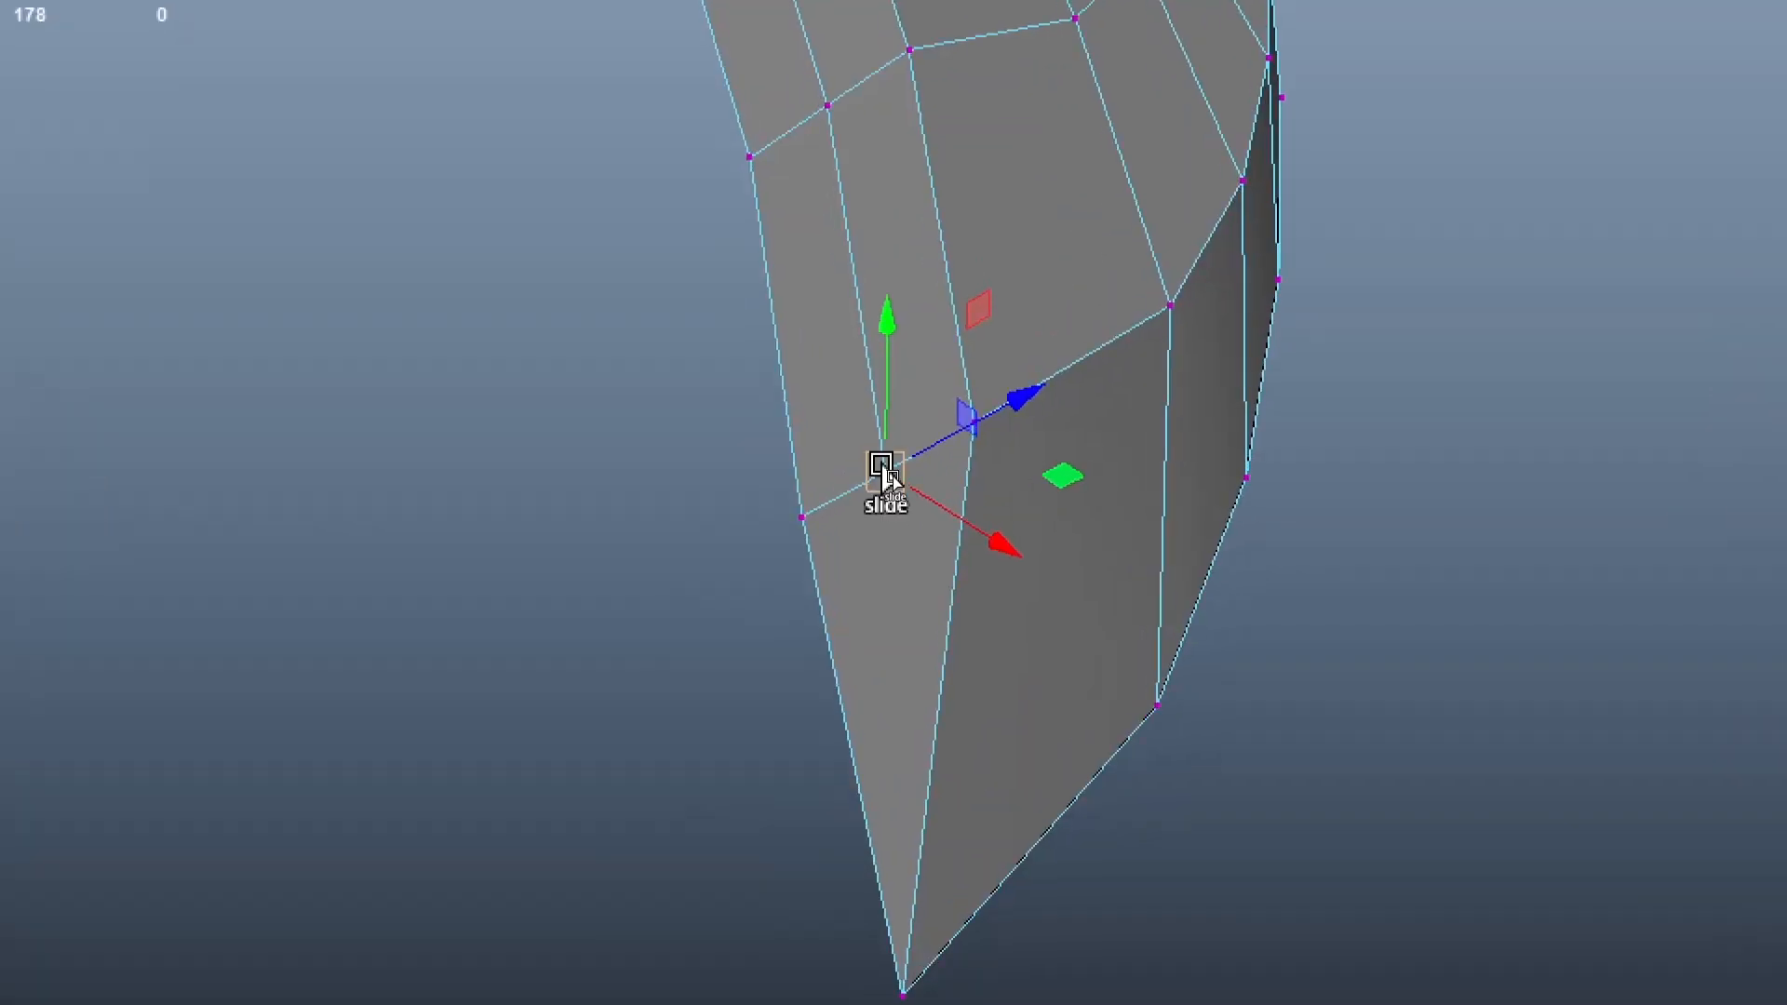
{"action": "left_click_drag", "start_coordinate": [891, 480], "coordinate": [876, 393]}
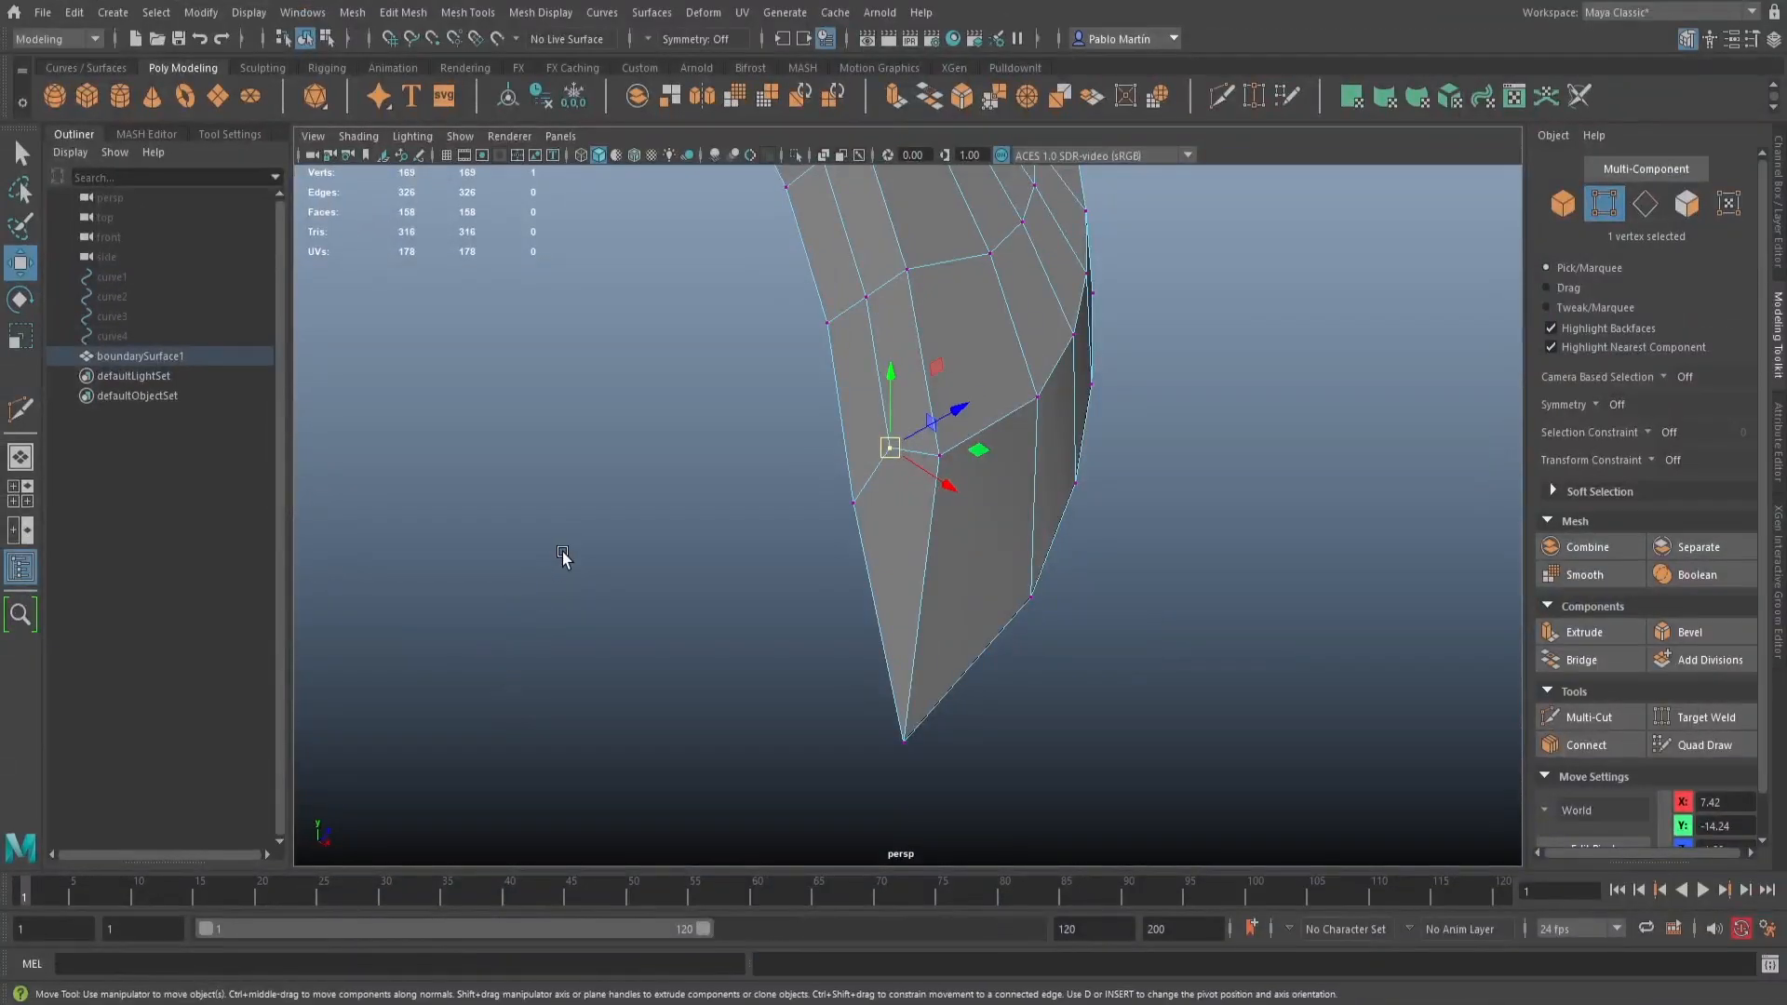
Return to whole-object selection and examine the closed blade from several angles, with and without its edges highlighted
{"action": "scroll", "coordinate": [1469, 547], "scroll_direction": "down", "scroll_amount": 5}
{"action": "left_click_drag", "start_coordinate": [1469, 547], "coordinate": [1335, 726], "text": "alt"}
{"action": "left_click_drag", "start_coordinate": [666, 684], "coordinate": [807, 623], "text": "alt"}
{"action": "key", "text": "q"}
{"action": "right_click_drag", "start_coordinate": [931, 369], "coordinate": [959, 352]}
{"action": "left_click", "coordinate": [1220, 427]}
{"action": "left_click", "coordinate": [918, 449]}
{"action": "left_click_drag", "start_coordinate": [987, 679], "coordinate": [819, 599], "text": "alt"}
{"action": "left_click", "coordinate": [921, 506]}
{"action": "mouse_move", "coordinate": [921, 507]}
{"action": "left_mouse_down", "text": "alt"}
{"action": "mouse_move", "coordinate": [599, 466]}
{"action": "mouse_move", "coordinate": [642, 550]}
{"action": "mouse_move", "coordinate": [782, 578]}
{"action": "mouse_move", "coordinate": [913, 555]}
{"action": "mouse_move", "coordinate": [898, 522]}
{"action": "left_mouse_up", "text": "alt"}
{"action": "middle_click_drag", "start_coordinate": [897, 522], "coordinate": [970, 498], "text": "alt"}
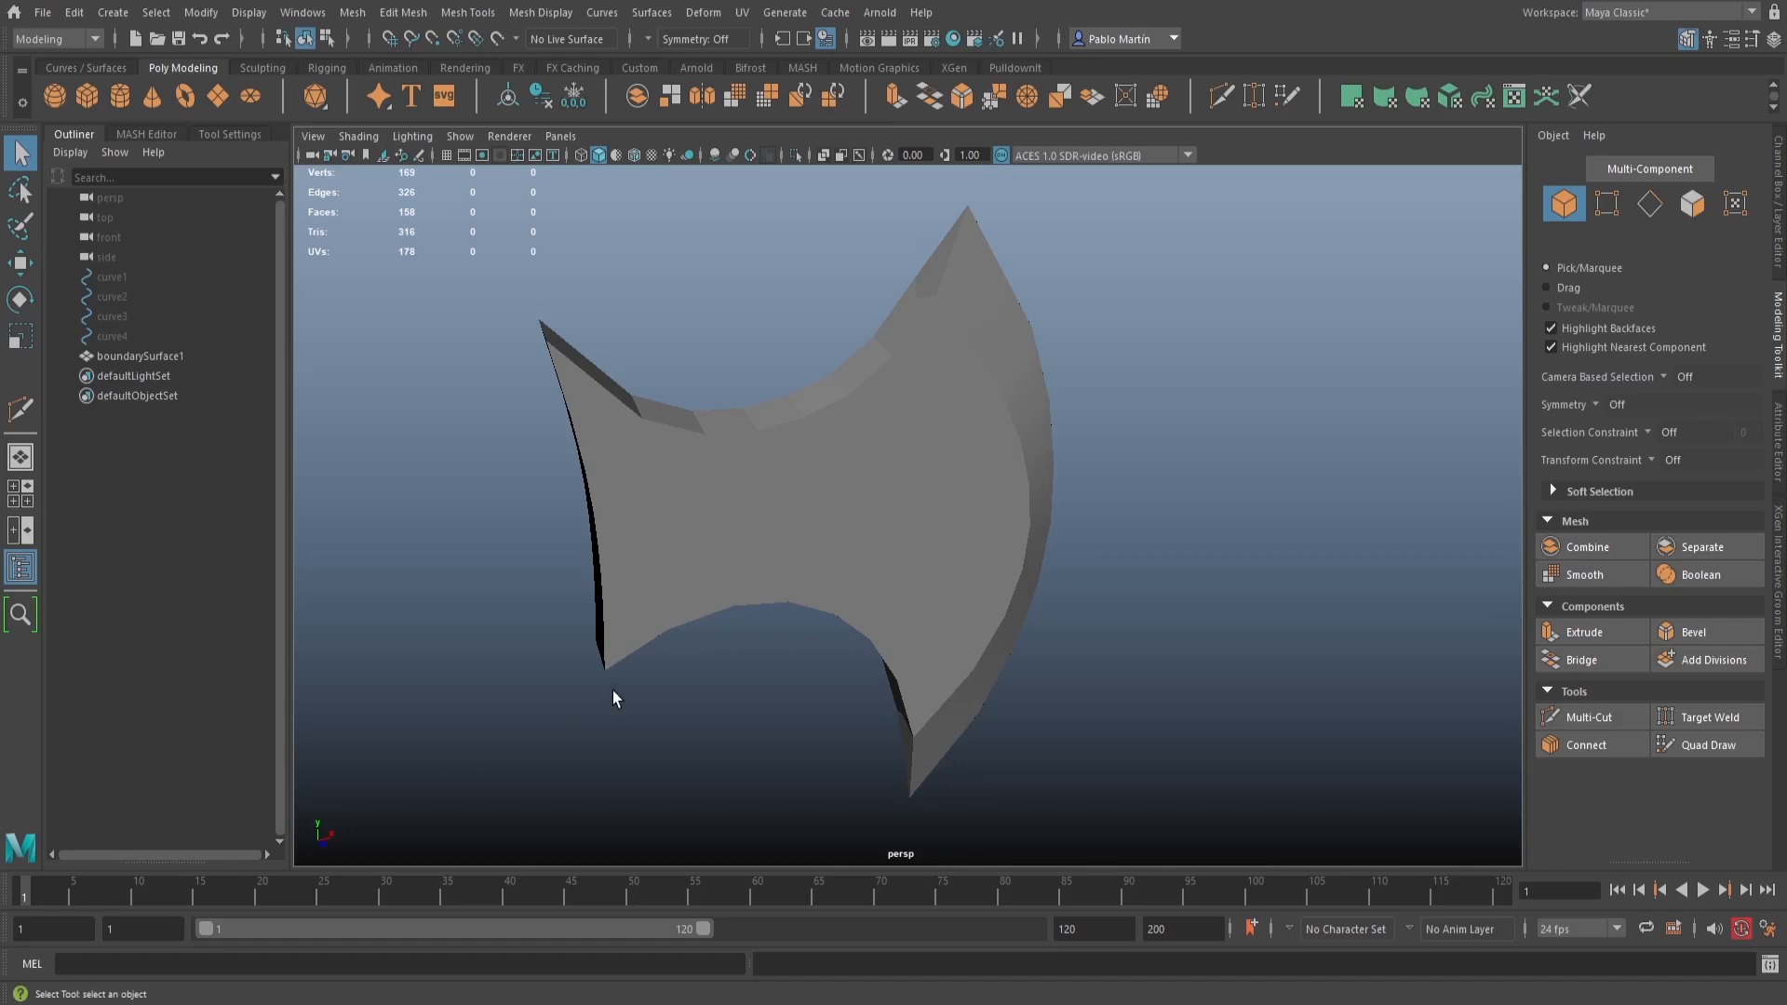
{"action": "mouse_move", "coordinate": [940, 492]}
{"action": "left_mouse_down", "text": "alt"}
{"action": "mouse_move", "coordinate": [802, 499]}
{"action": "mouse_move", "coordinate": [771, 574]}
{"action": "mouse_move", "coordinate": [941, 502]}
{"action": "left_mouse_up", "text": "alt"}
{"action": "left_click", "coordinate": [862, 485]}
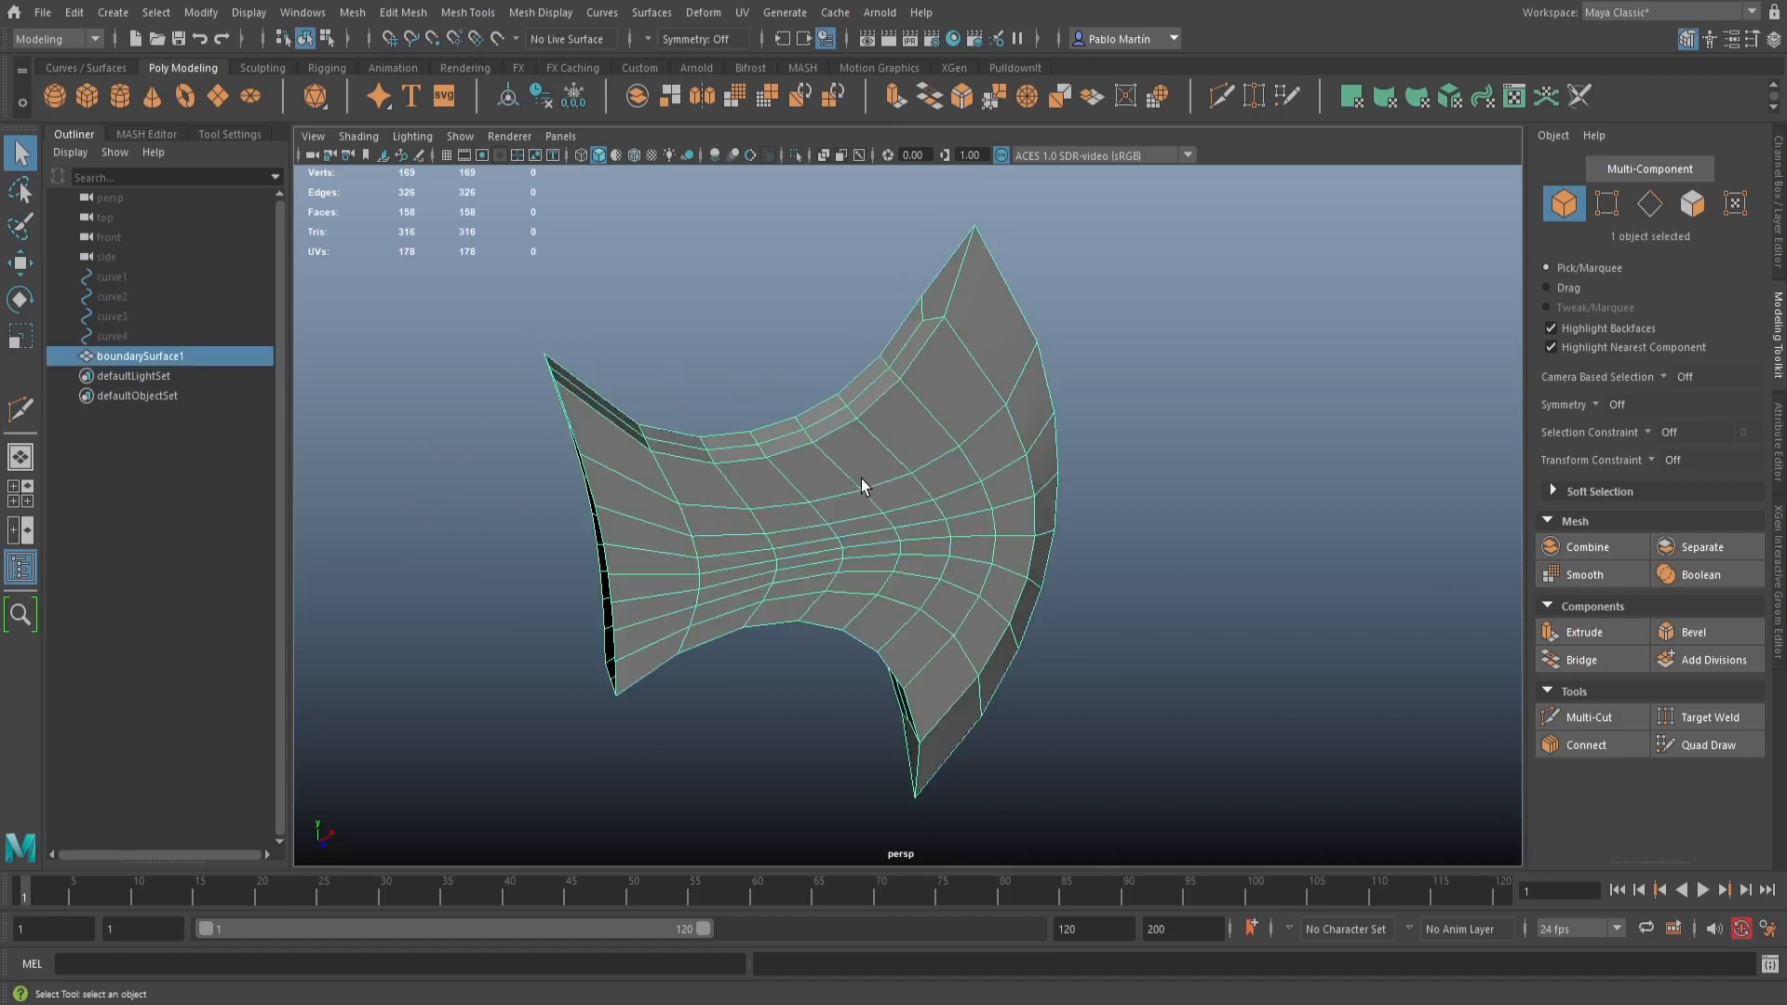
Turn on wireframe-on-shaded display and reselect the blade mesh
{"action": "left_click", "coordinate": [683, 283]}
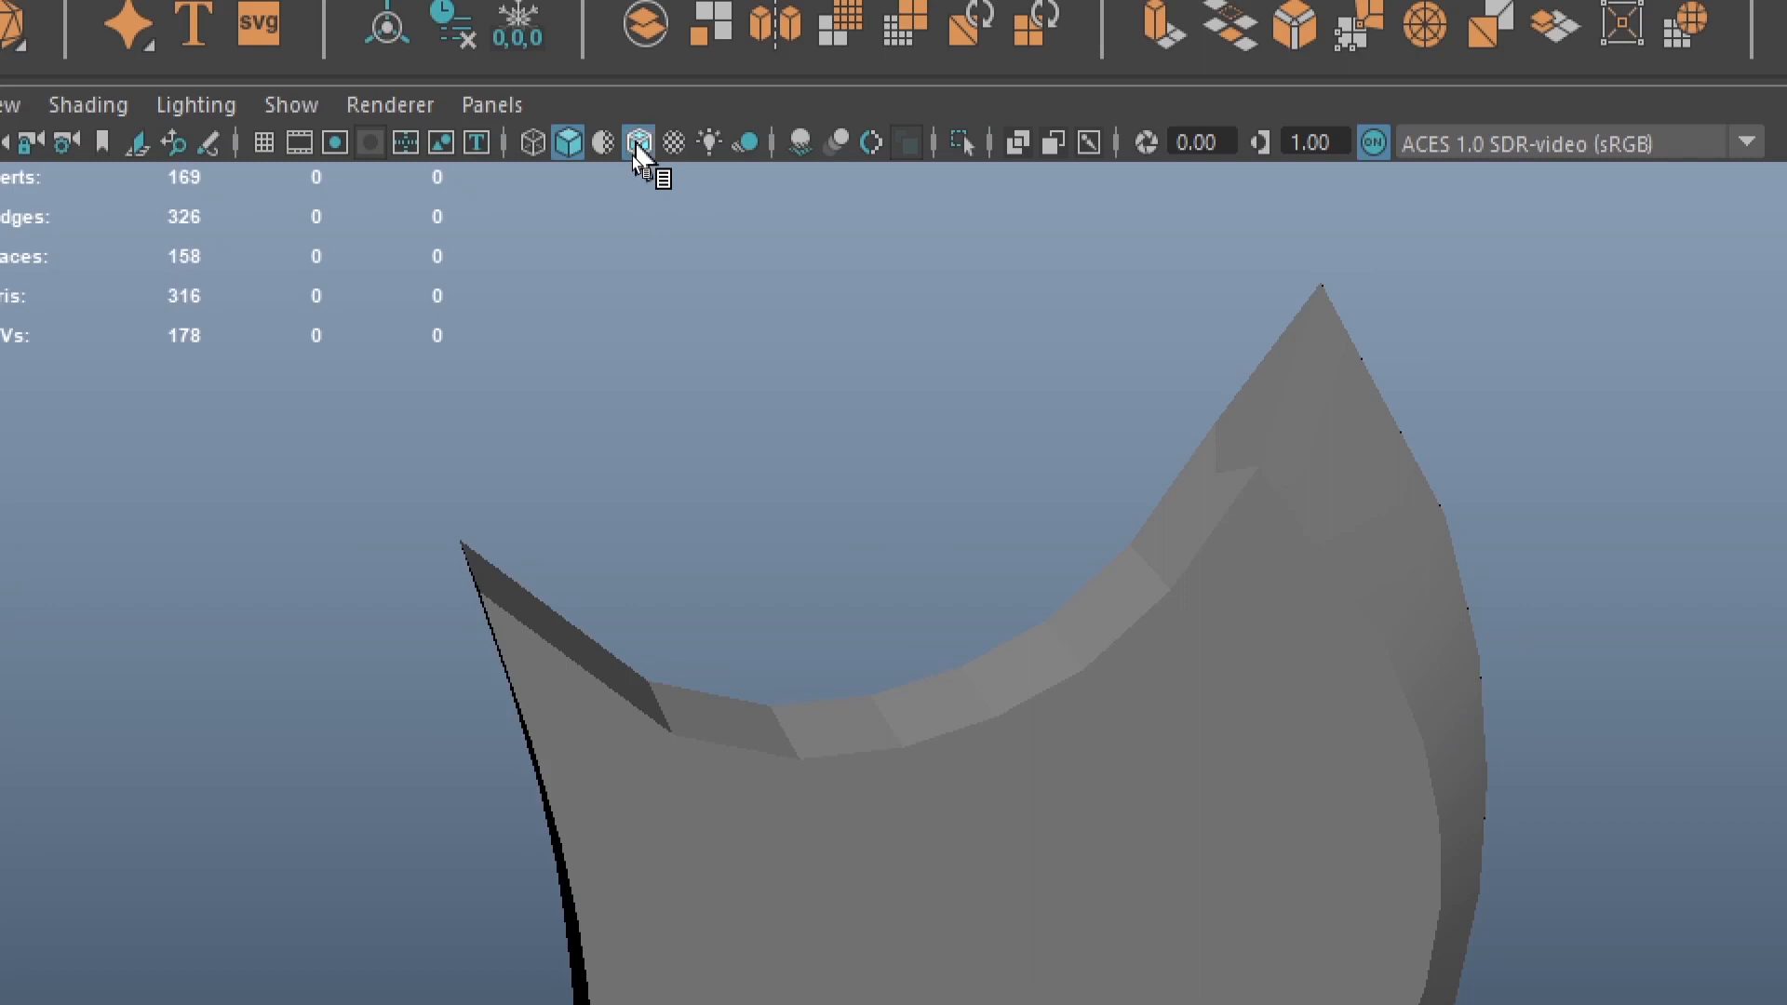
{"action": "left_click", "coordinate": [635, 149]}
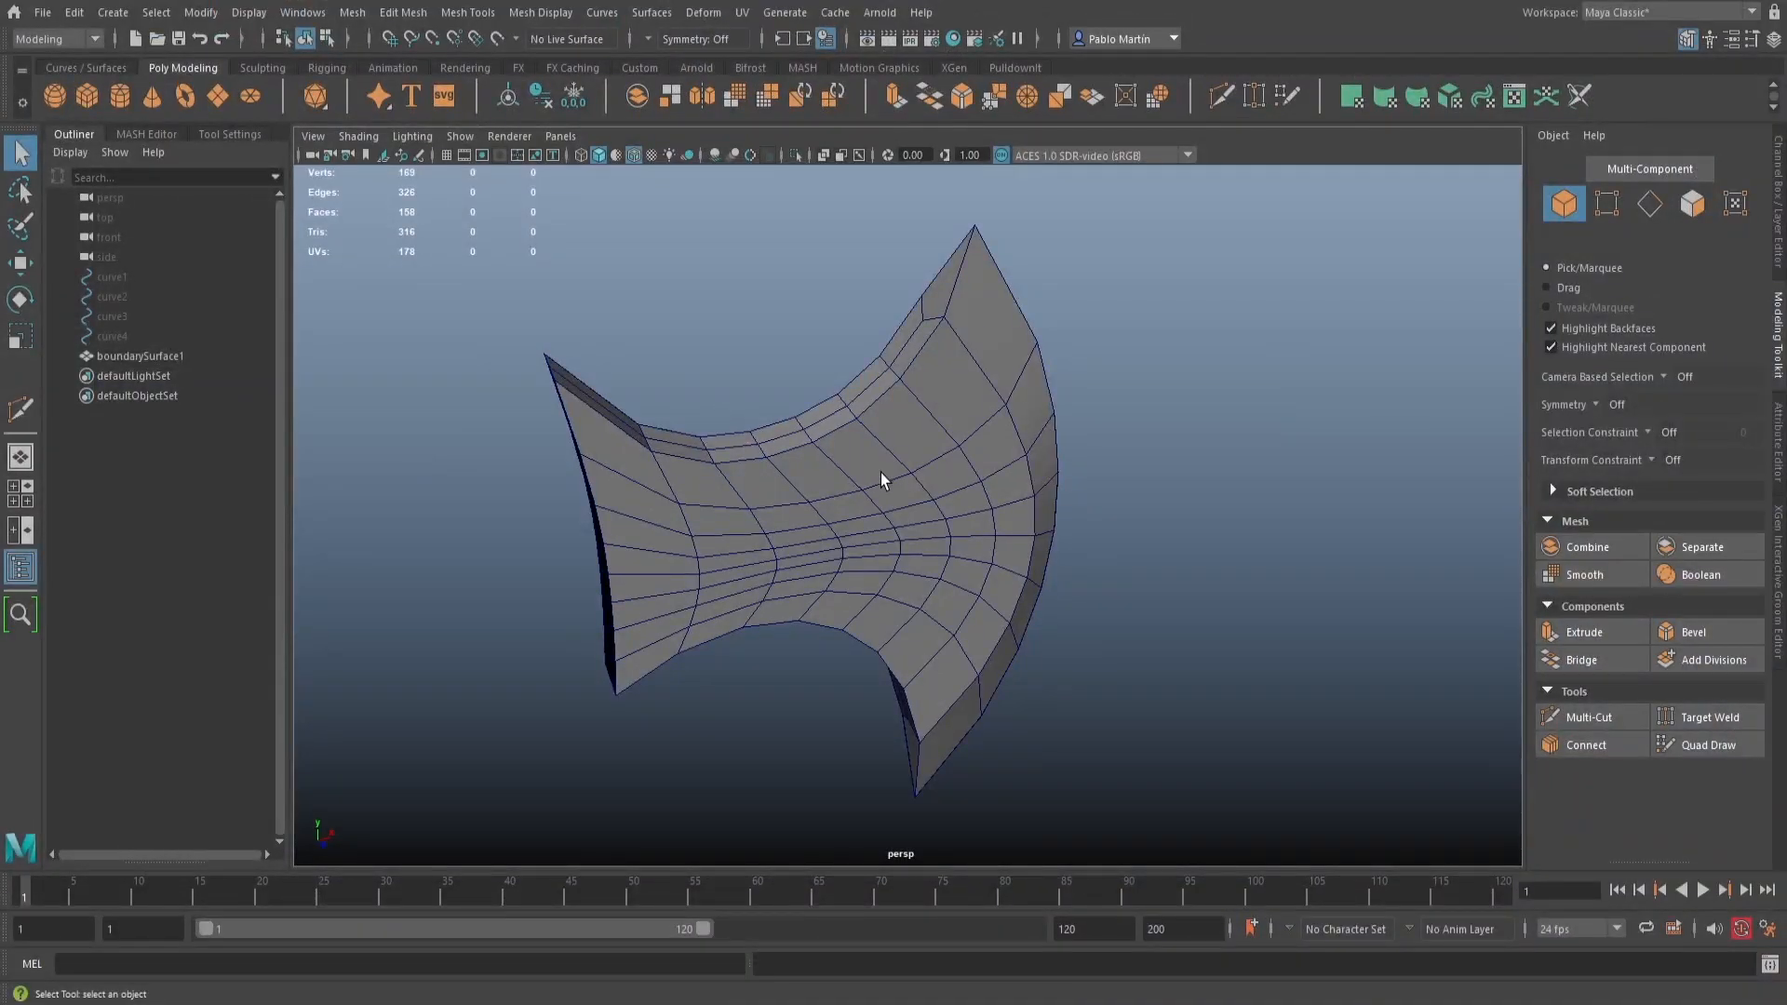
{"action": "left_click", "coordinate": [881, 473]}
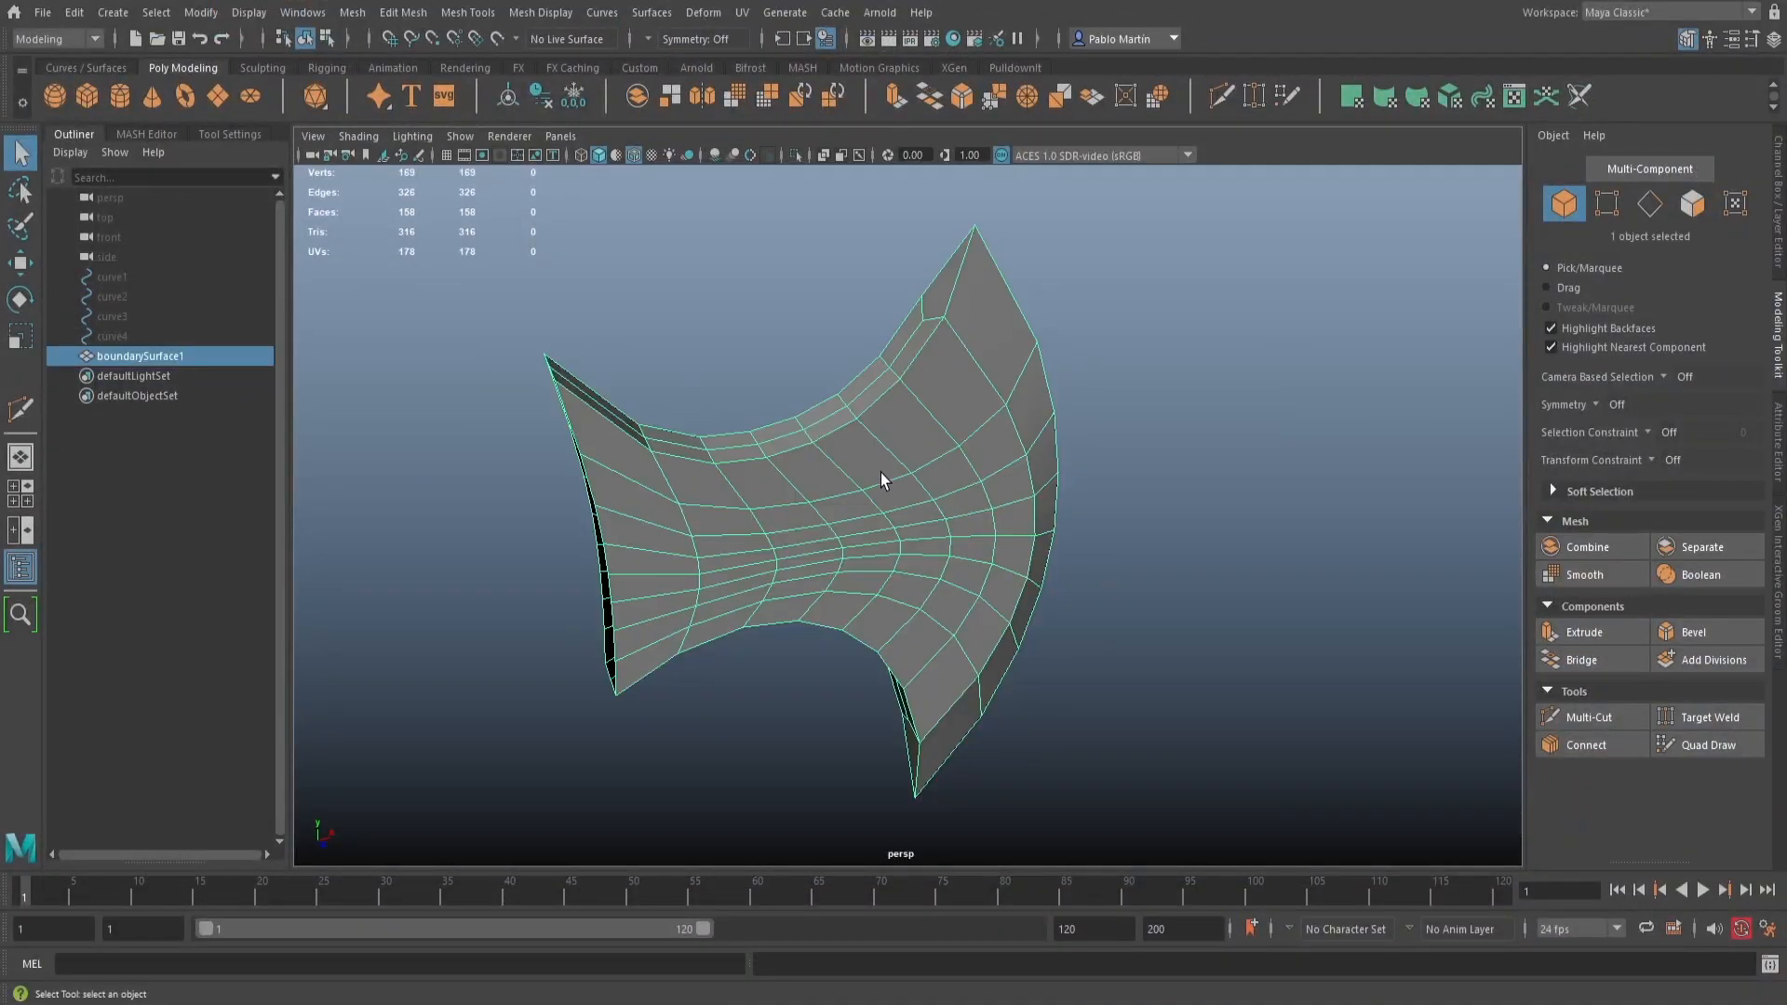
Preview the blade mesh smoothed and return it to the unsmoothed display
{"action": "key", "text": "3"}
{"action": "left_click_drag", "start_coordinate": [880, 473], "coordinate": [967, 417], "text": "alt"}
{"action": "left_click", "coordinate": [1021, 431]}
{"action": "left_click", "coordinate": [966, 417]}
{"action": "key", "text": "1"}
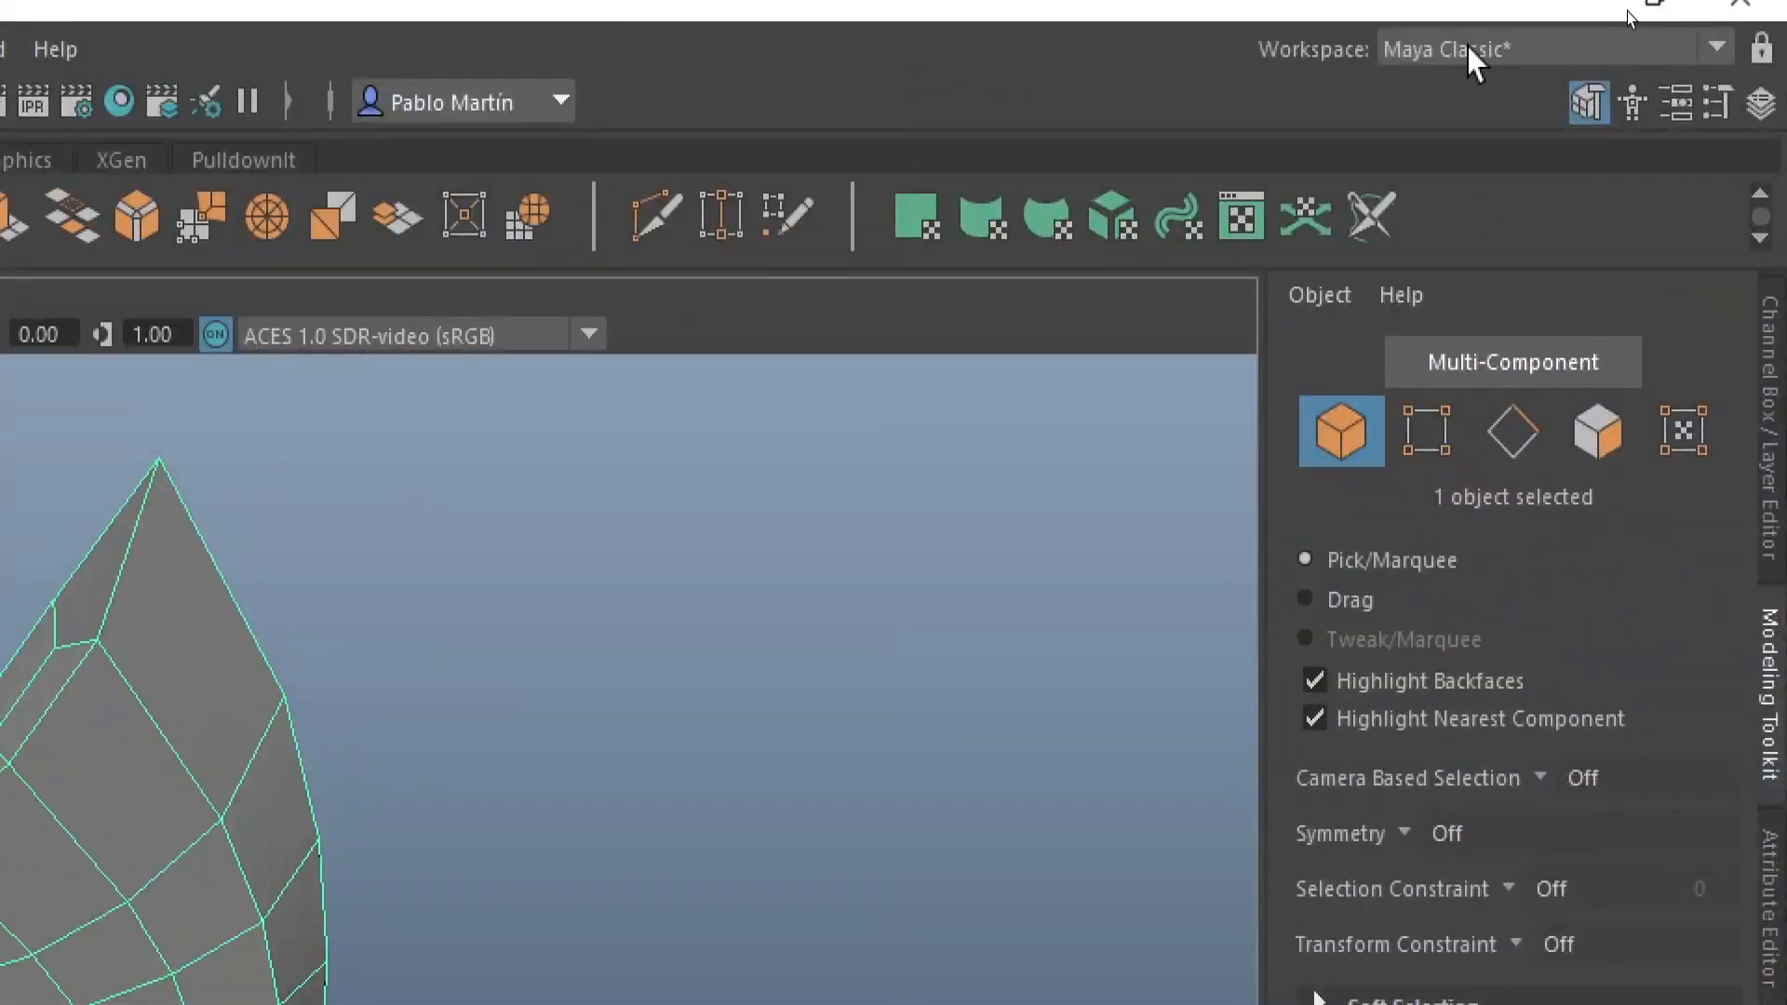
Switch to the UV Editing workspace, widen the UV Editor and frame the blade in the 3D view
{"action": "left_click", "coordinate": [1627, 11]}
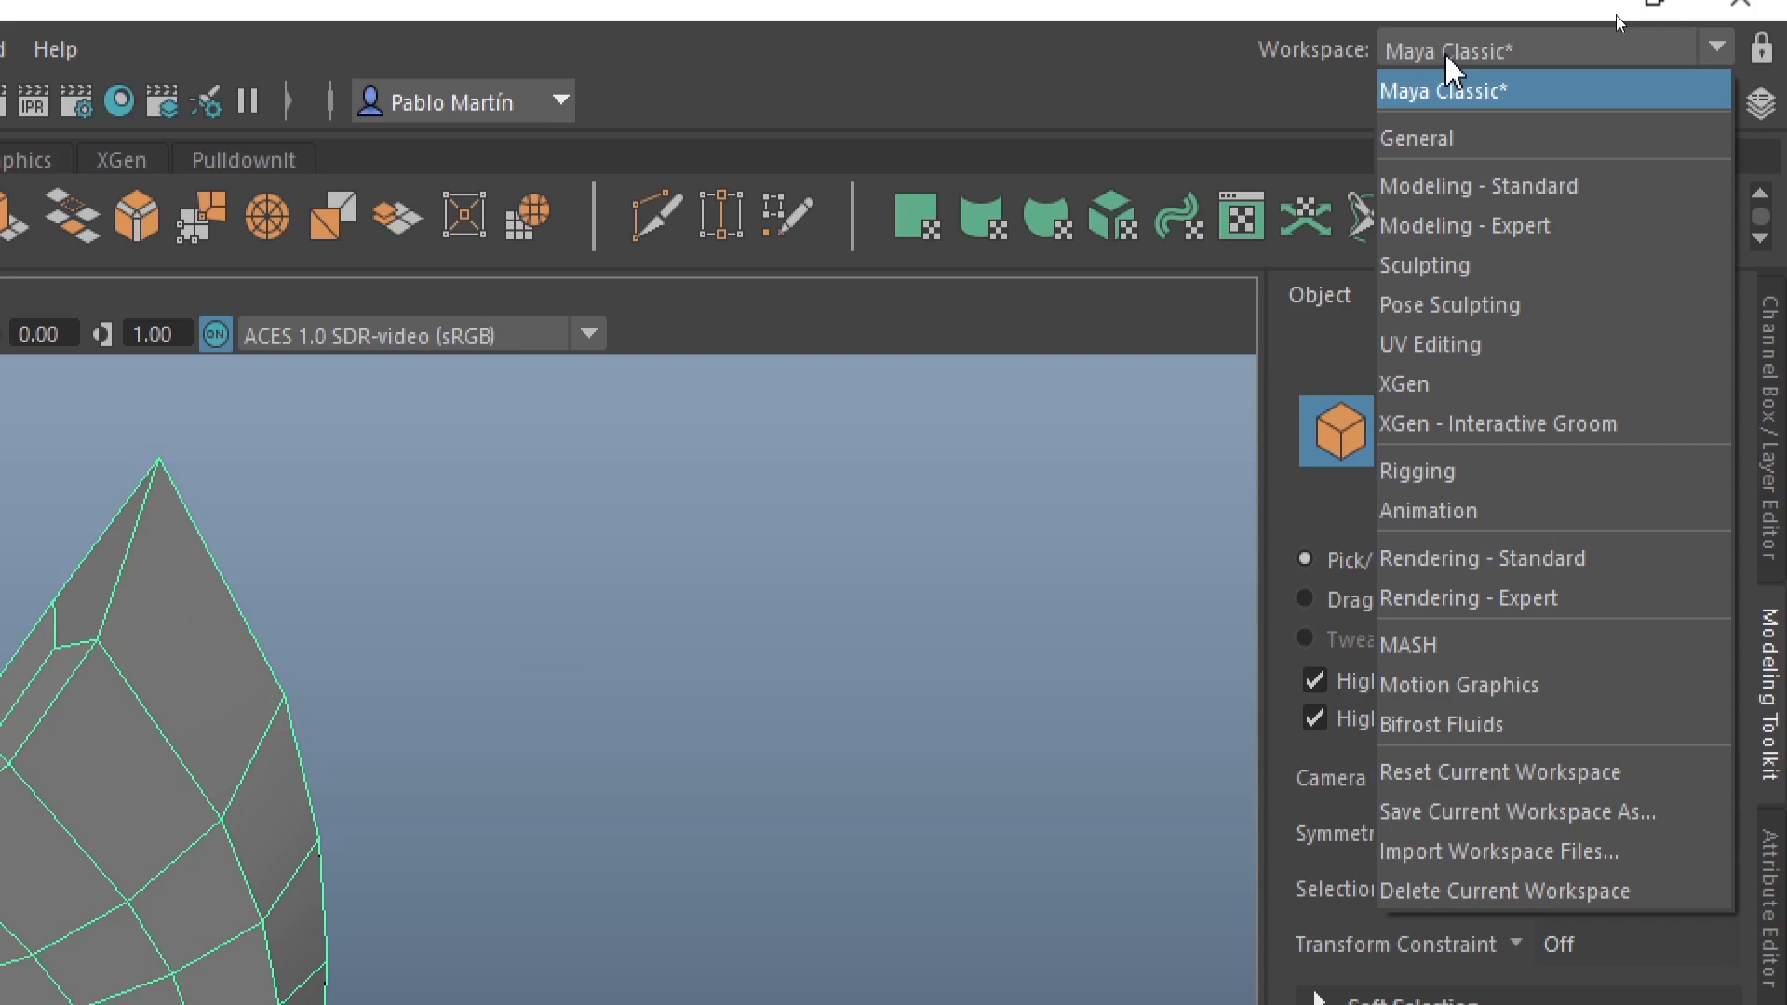
{"action": "left_click", "coordinate": [1441, 349]}
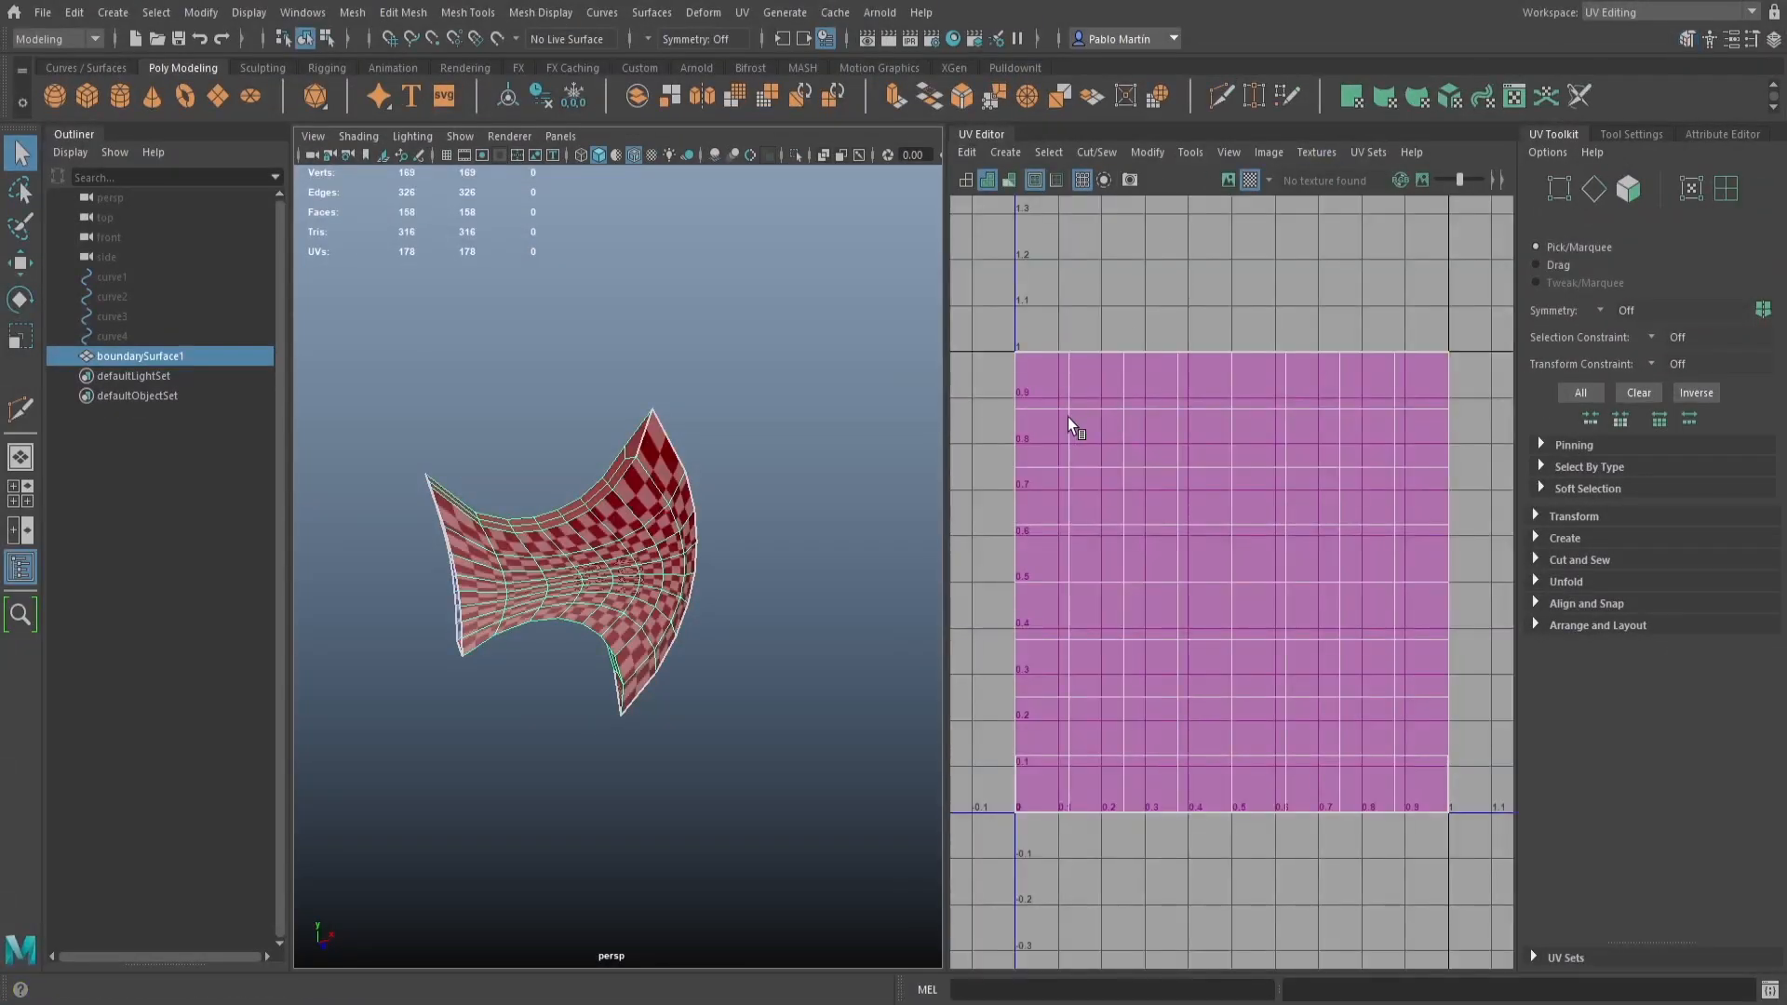
{"action": "left_click_drag", "start_coordinate": [950, 382], "coordinate": [849, 382]}
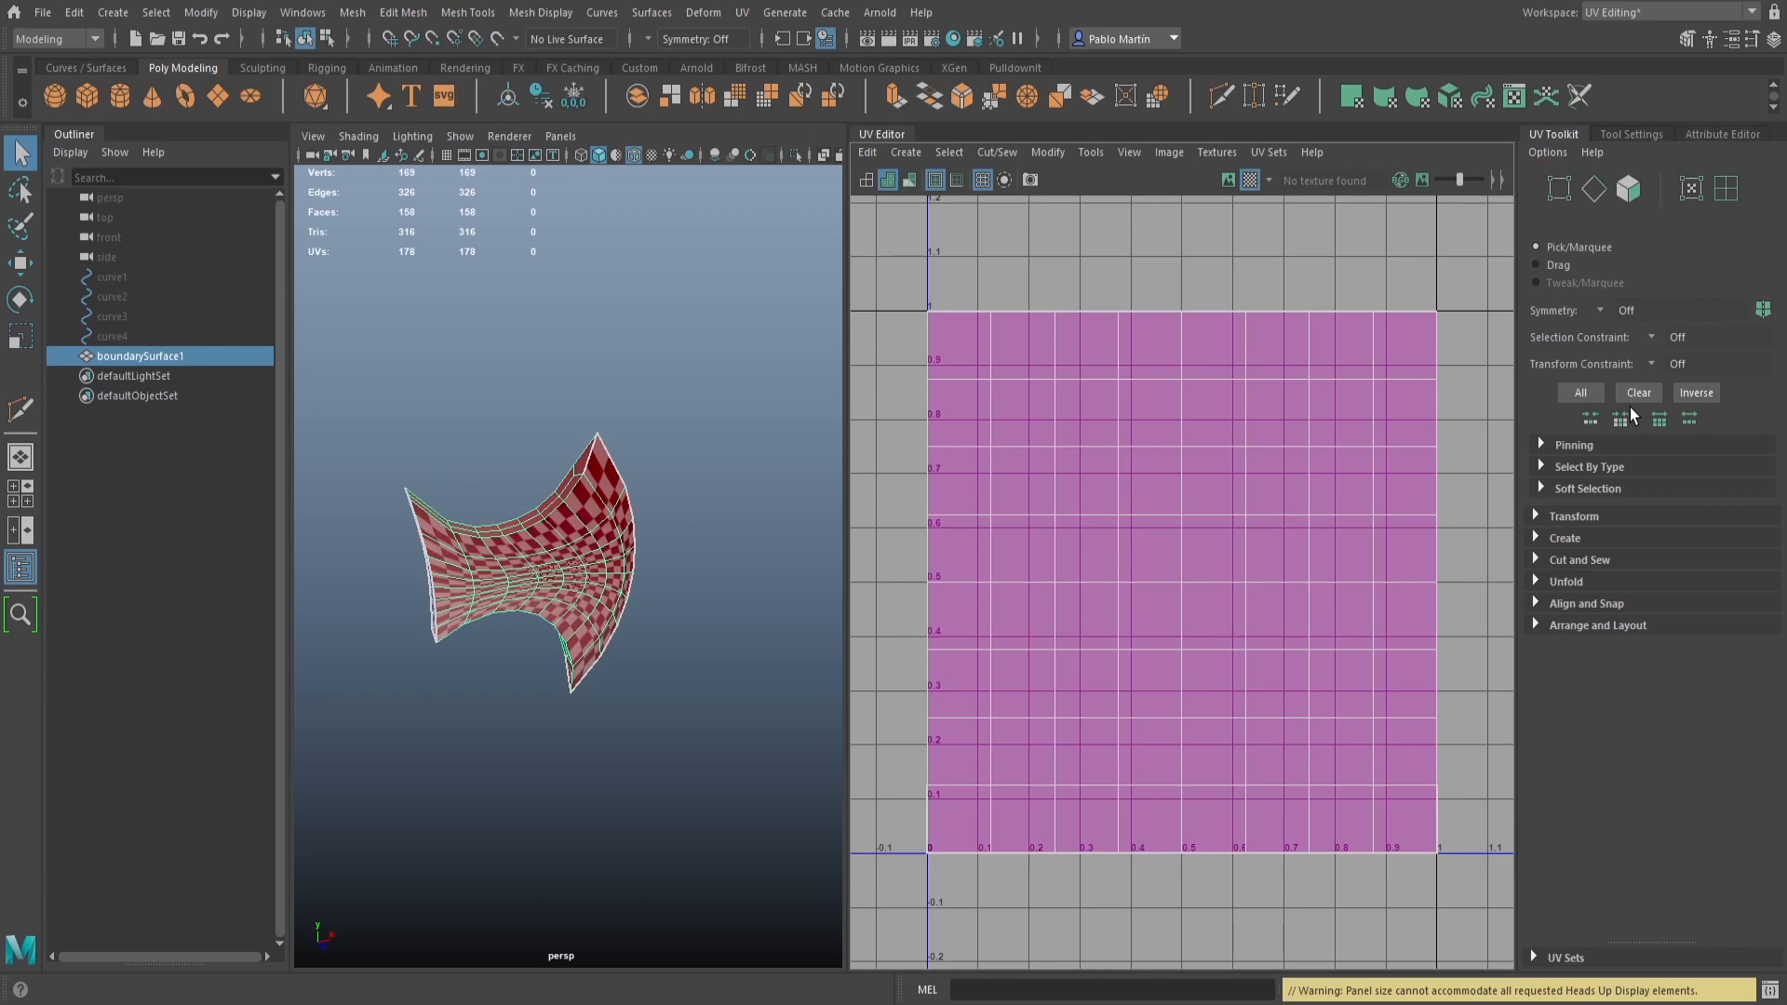
{"action": "right_click_drag", "start_coordinate": [546, 491], "coordinate": [627, 503], "text": "alt"}
{"action": "middle_click_drag", "start_coordinate": [627, 503], "coordinate": [693, 449], "text": "alt"}
{"action": "left_click_drag", "start_coordinate": [661, 444], "coordinate": [651, 439], "text": "alt"}
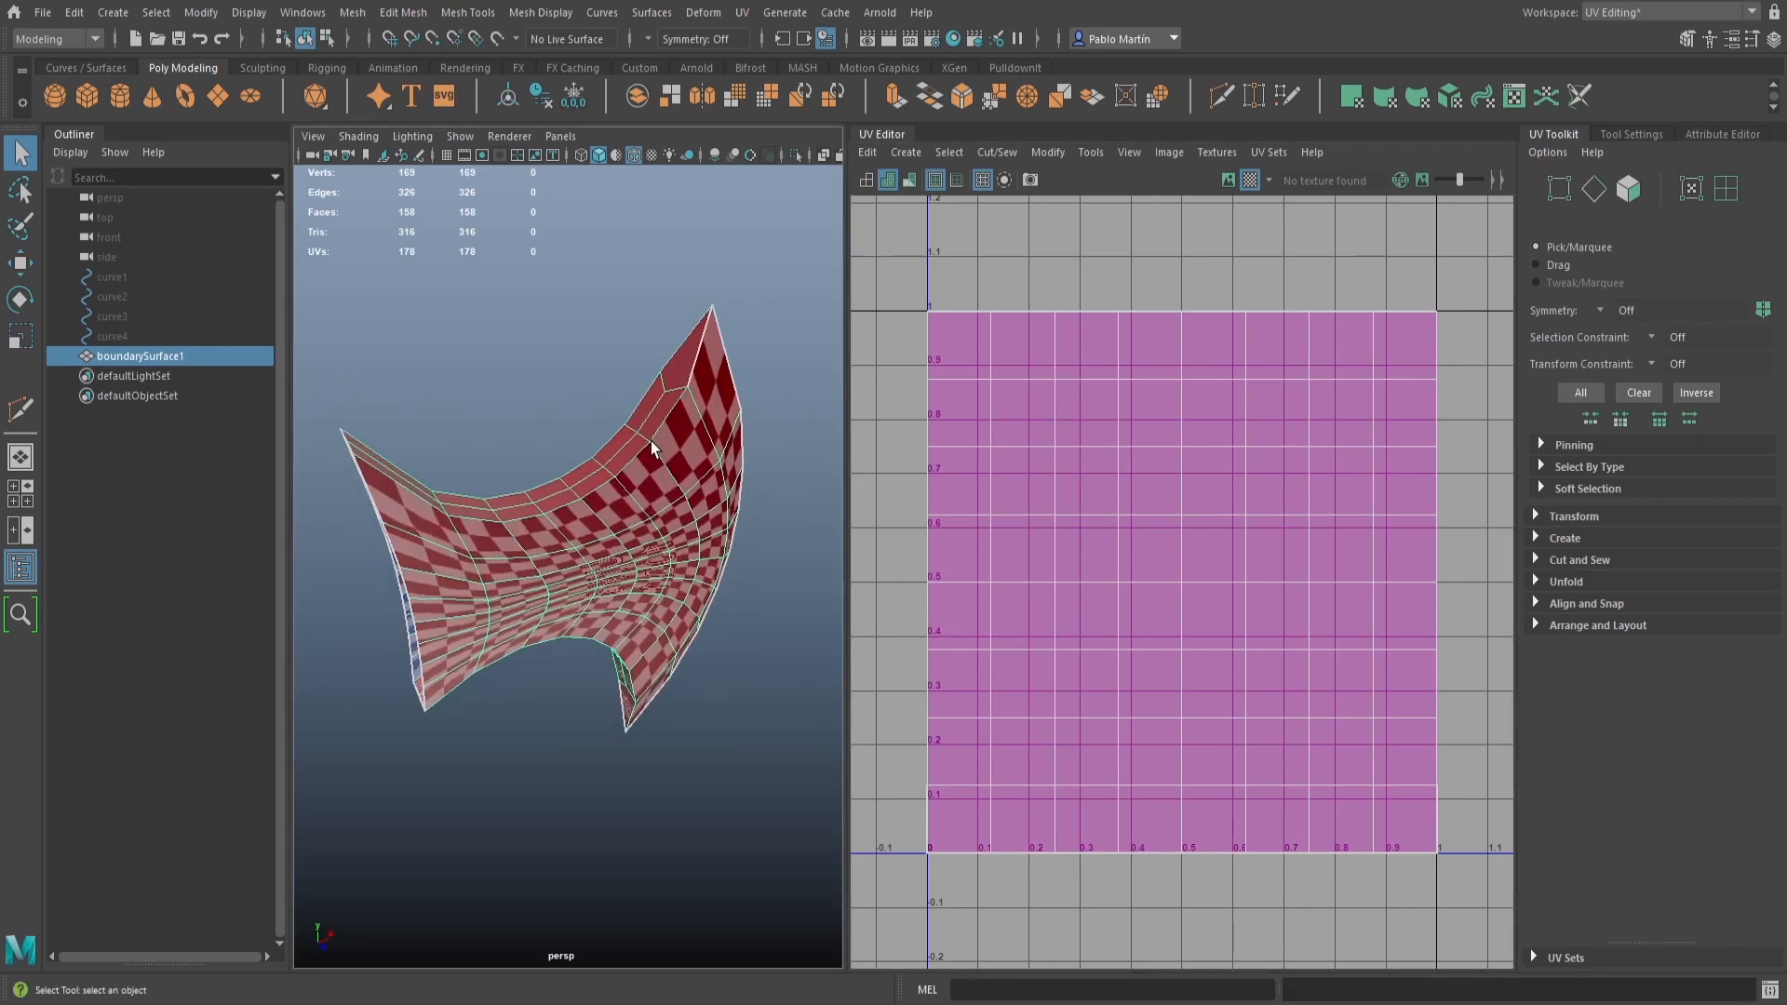
Turn off the checker map display and create new UVs for the blade with a Camera-Based projection
{"action": "right_click_drag", "start_coordinate": [657, 437], "coordinate": [743, 400]}
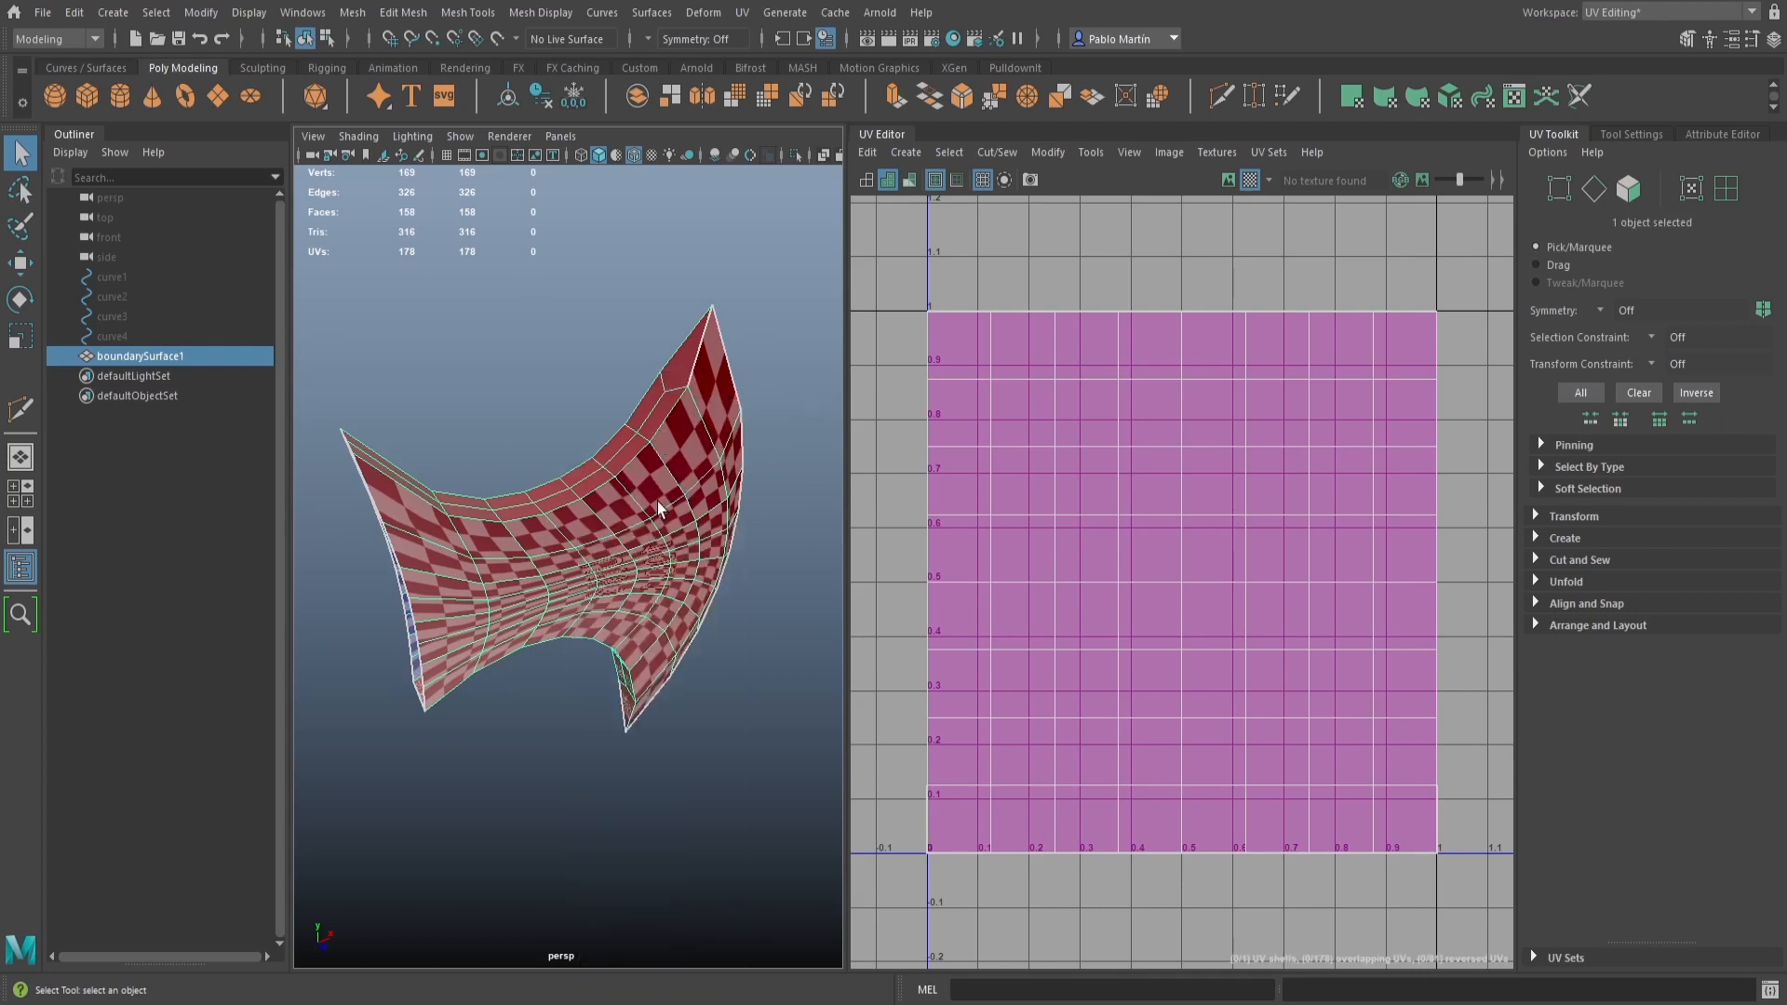
{"action": "left_click", "coordinate": [1251, 180]}
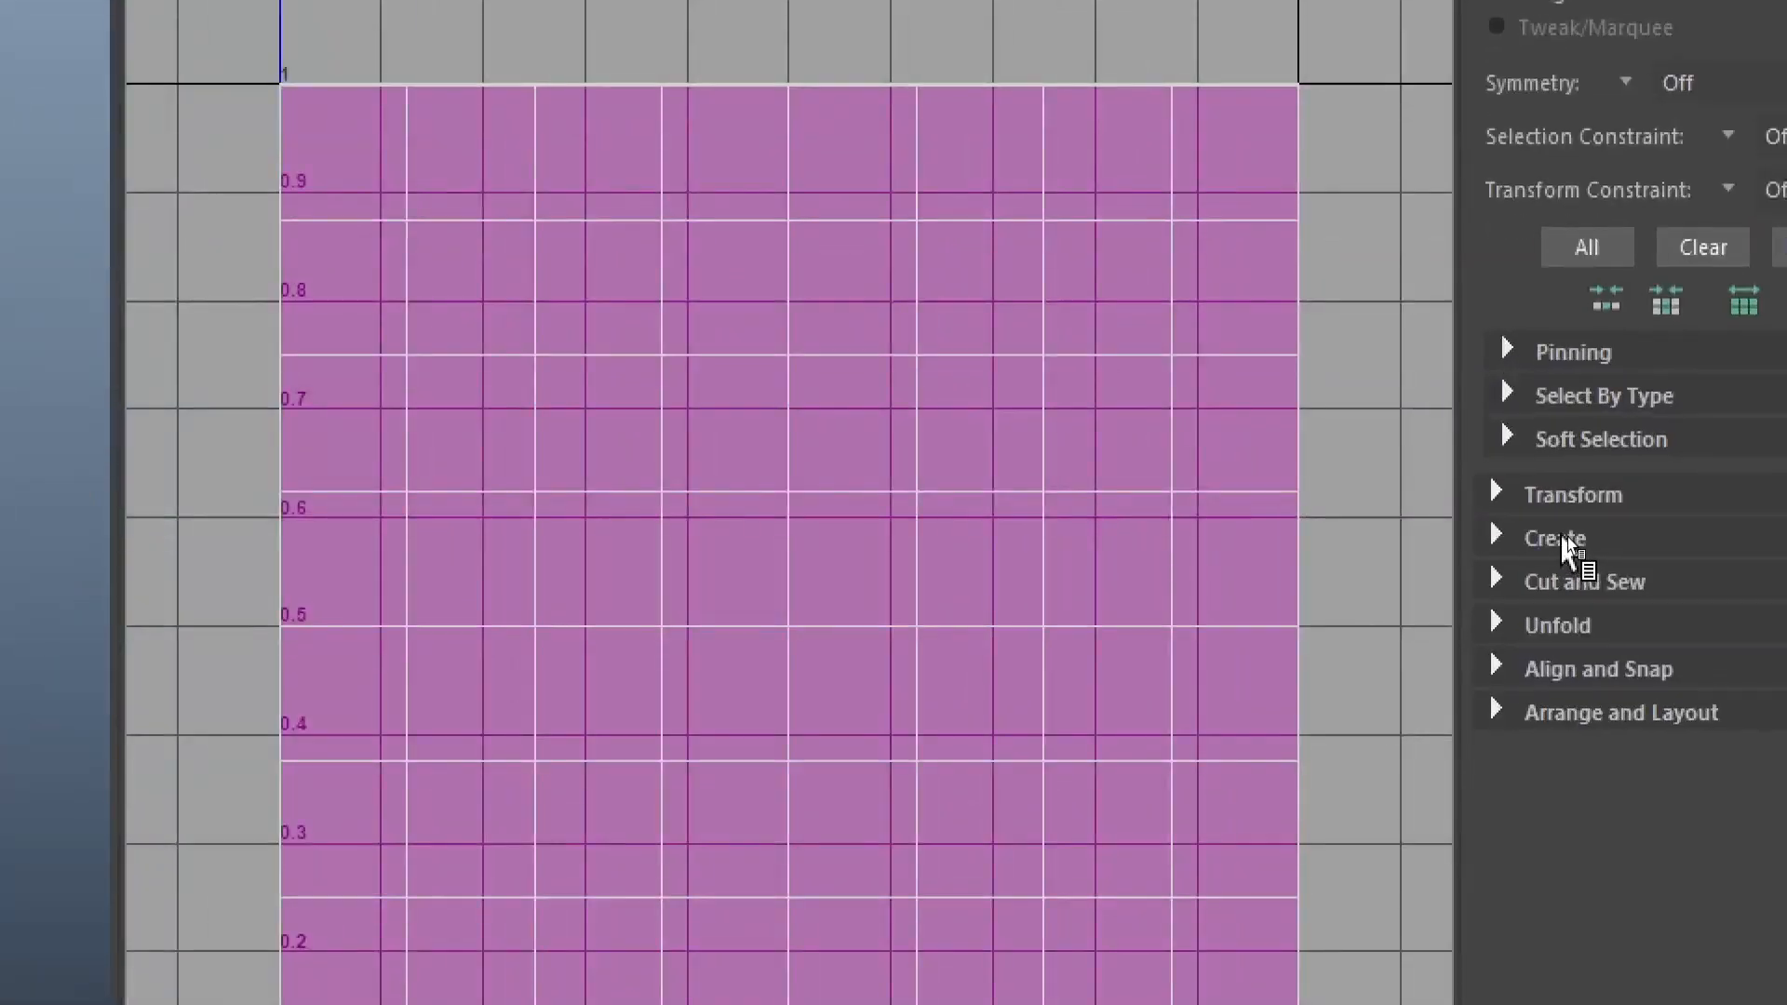
{"action": "left_click", "coordinate": [1567, 540]}
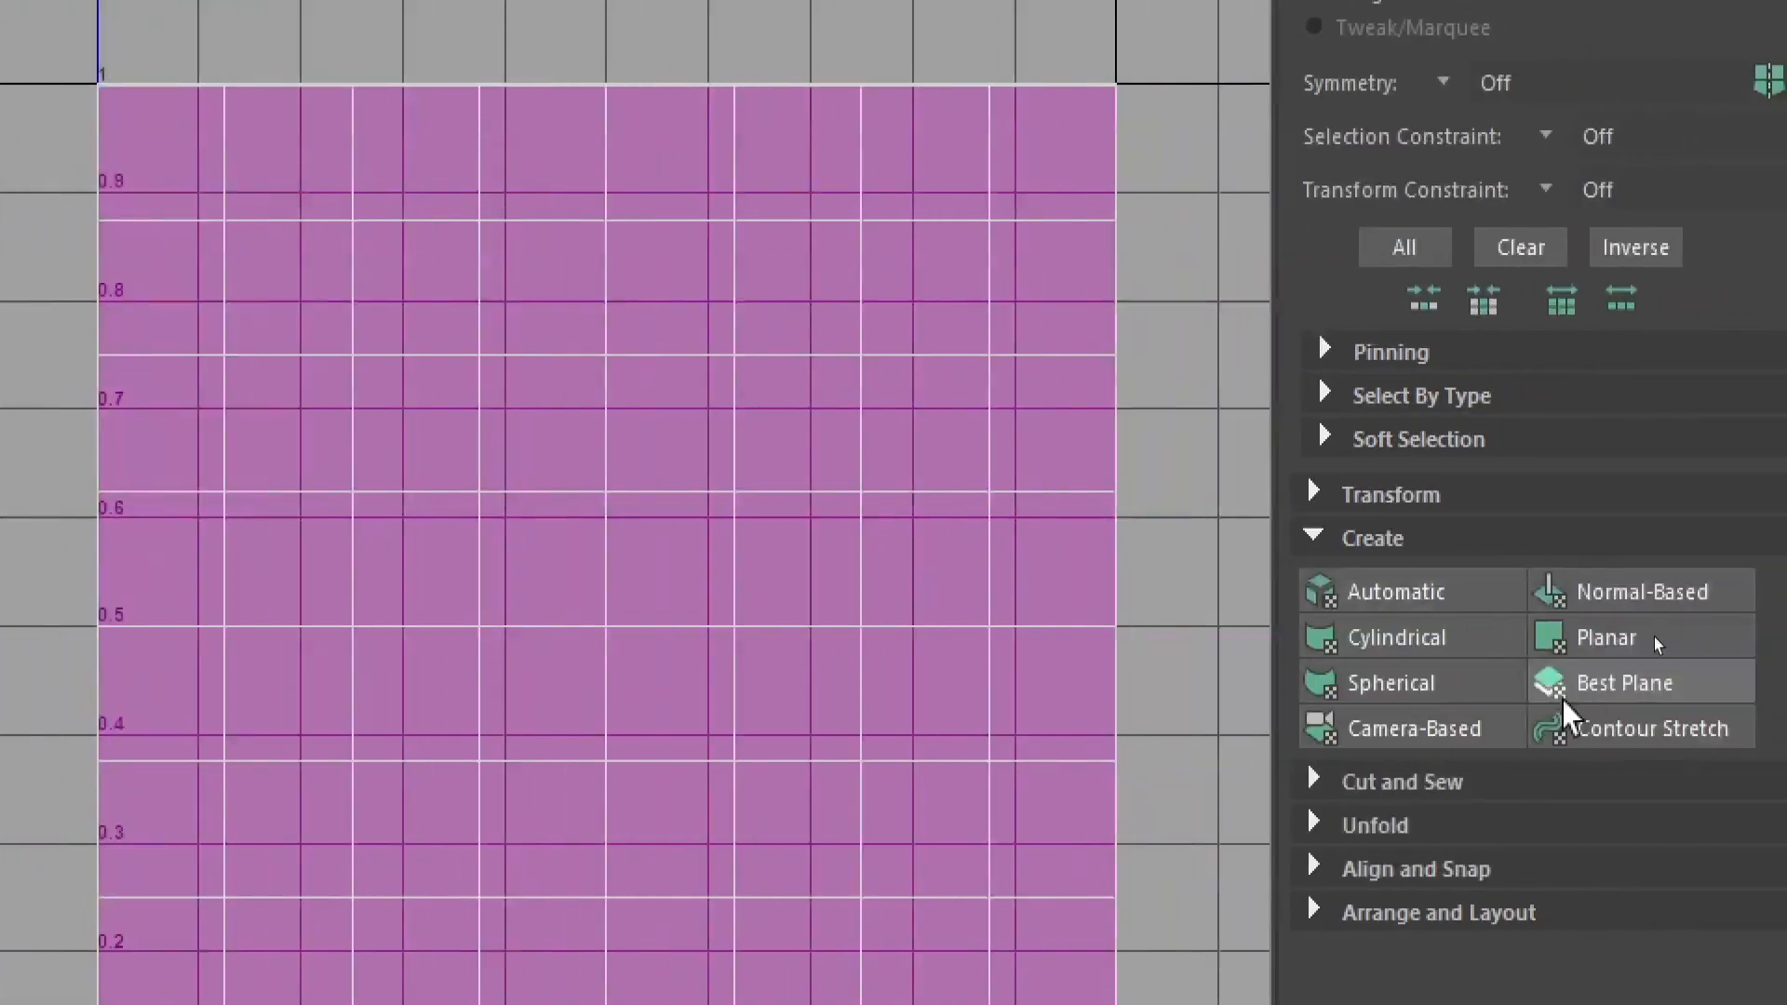
{"action": "left_click", "coordinate": [1407, 700]}
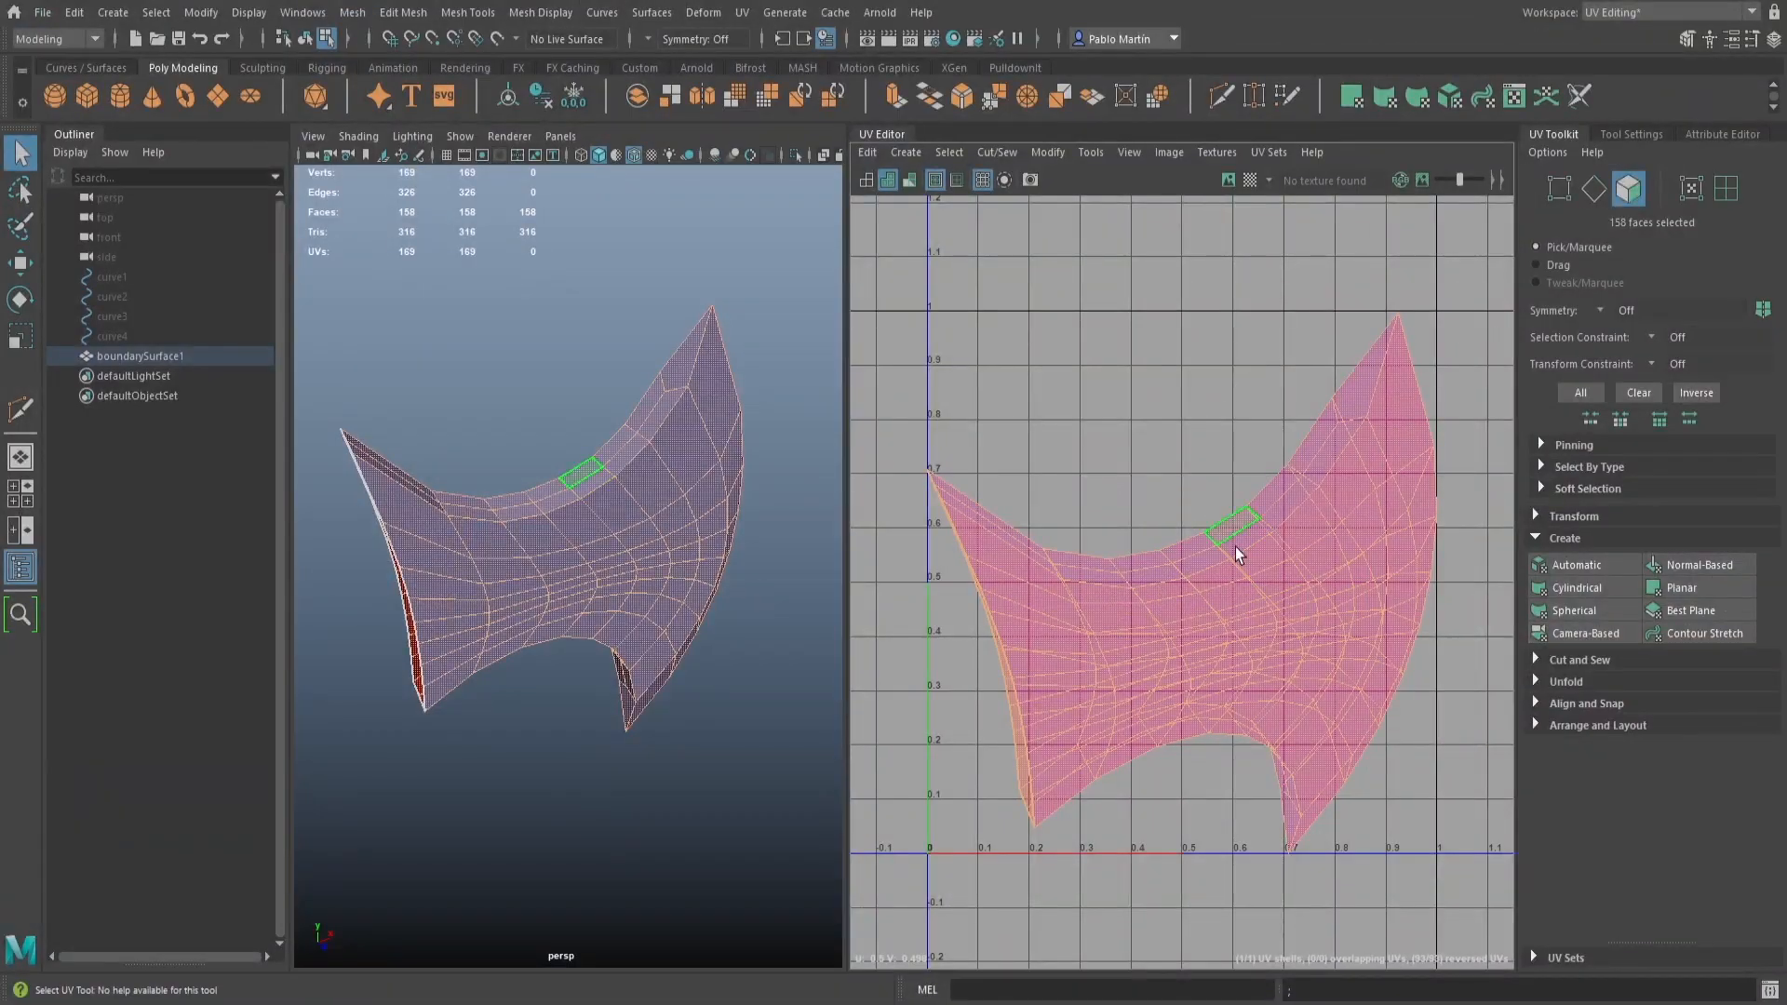
{"action": "scroll", "coordinate": [1266, 556], "scroll_direction": "down", "scroll_amount": 2}
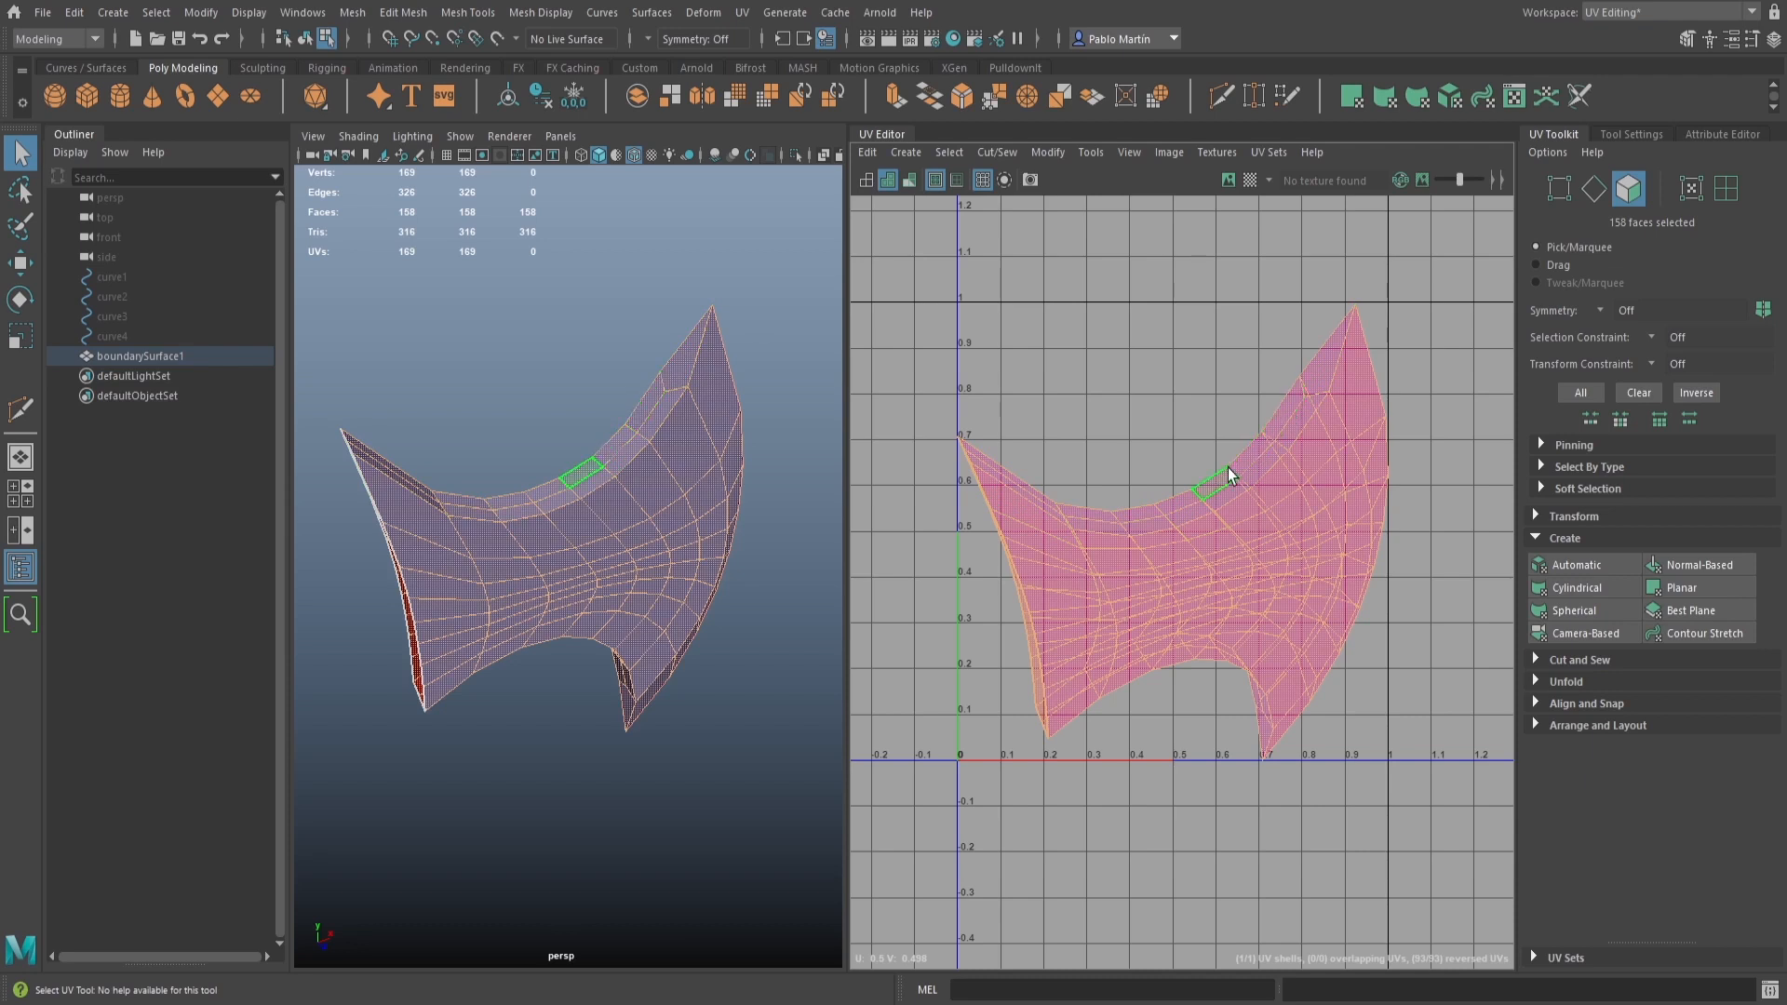
Collapse the Outliner to enlarge the 3D view and frame the blade's upper side
{"action": "left_click_drag", "start_coordinate": [437, 495], "coordinate": [434, 495], "text": "alt"}
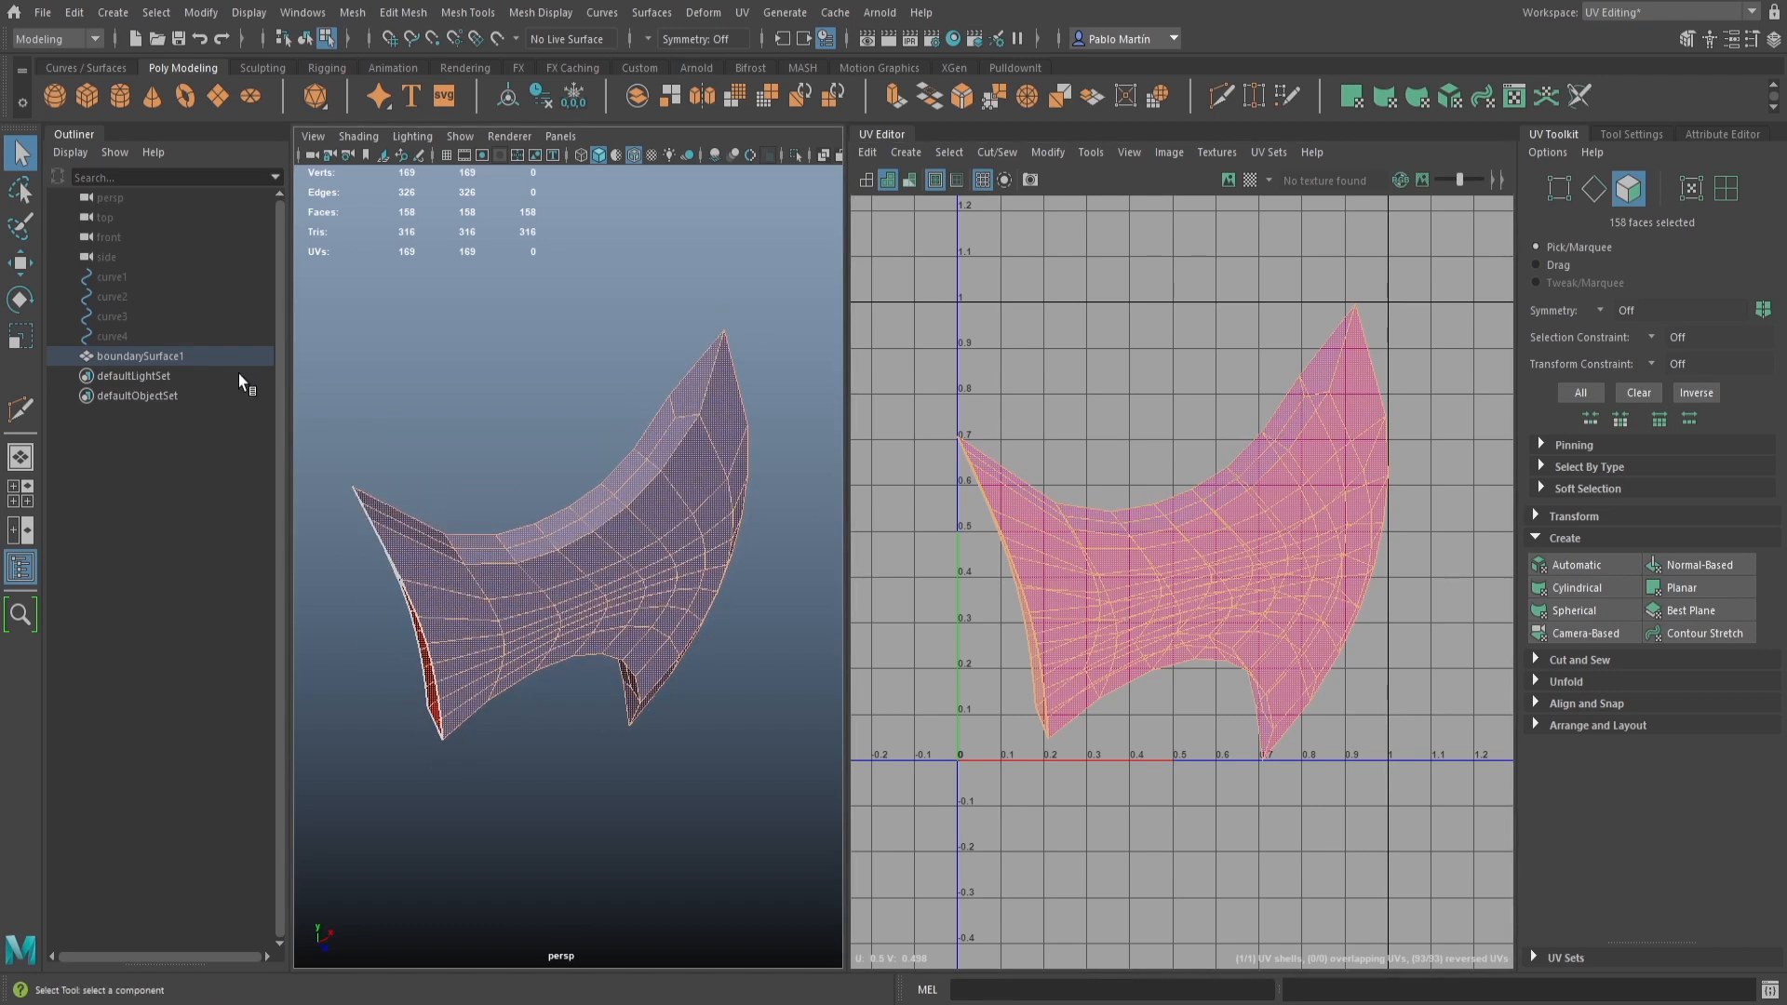
{"action": "double_click", "coordinate": [88, 134]}
{"action": "middle_click_drag", "start_coordinate": [375, 497], "coordinate": [392, 482], "text": "alt"}
{"action": "scroll", "coordinate": [400, 489], "scroll_direction": "up", "scroll_amount": 3}
{"action": "scroll", "coordinate": [405, 508], "scroll_direction": "down", "scroll_amount": 3}
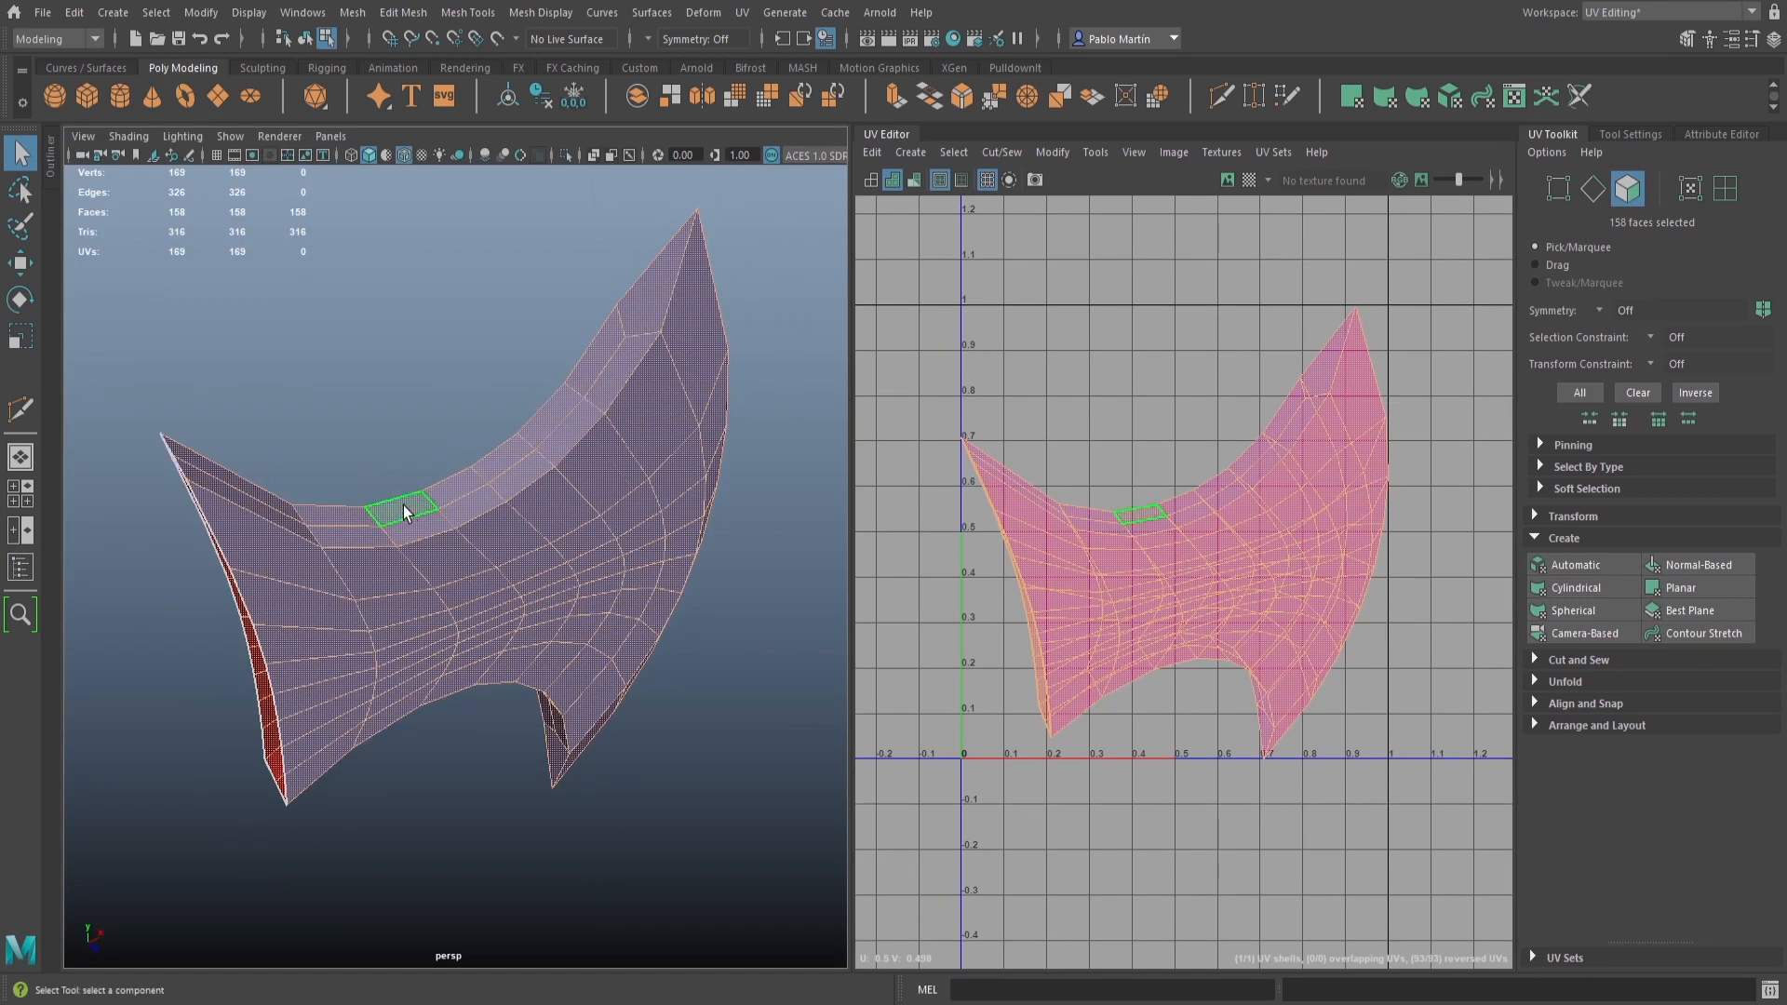
Select the upper strip's middle edge loop, the connecting edges at the upper tip and the outer cutting-edge loop
{"action": "right_click_drag", "start_coordinate": [407, 515], "coordinate": [538, 570]}
{"action": "double_click", "coordinate": [399, 514]}
{"action": "left_click", "coordinate": [599, 369]}
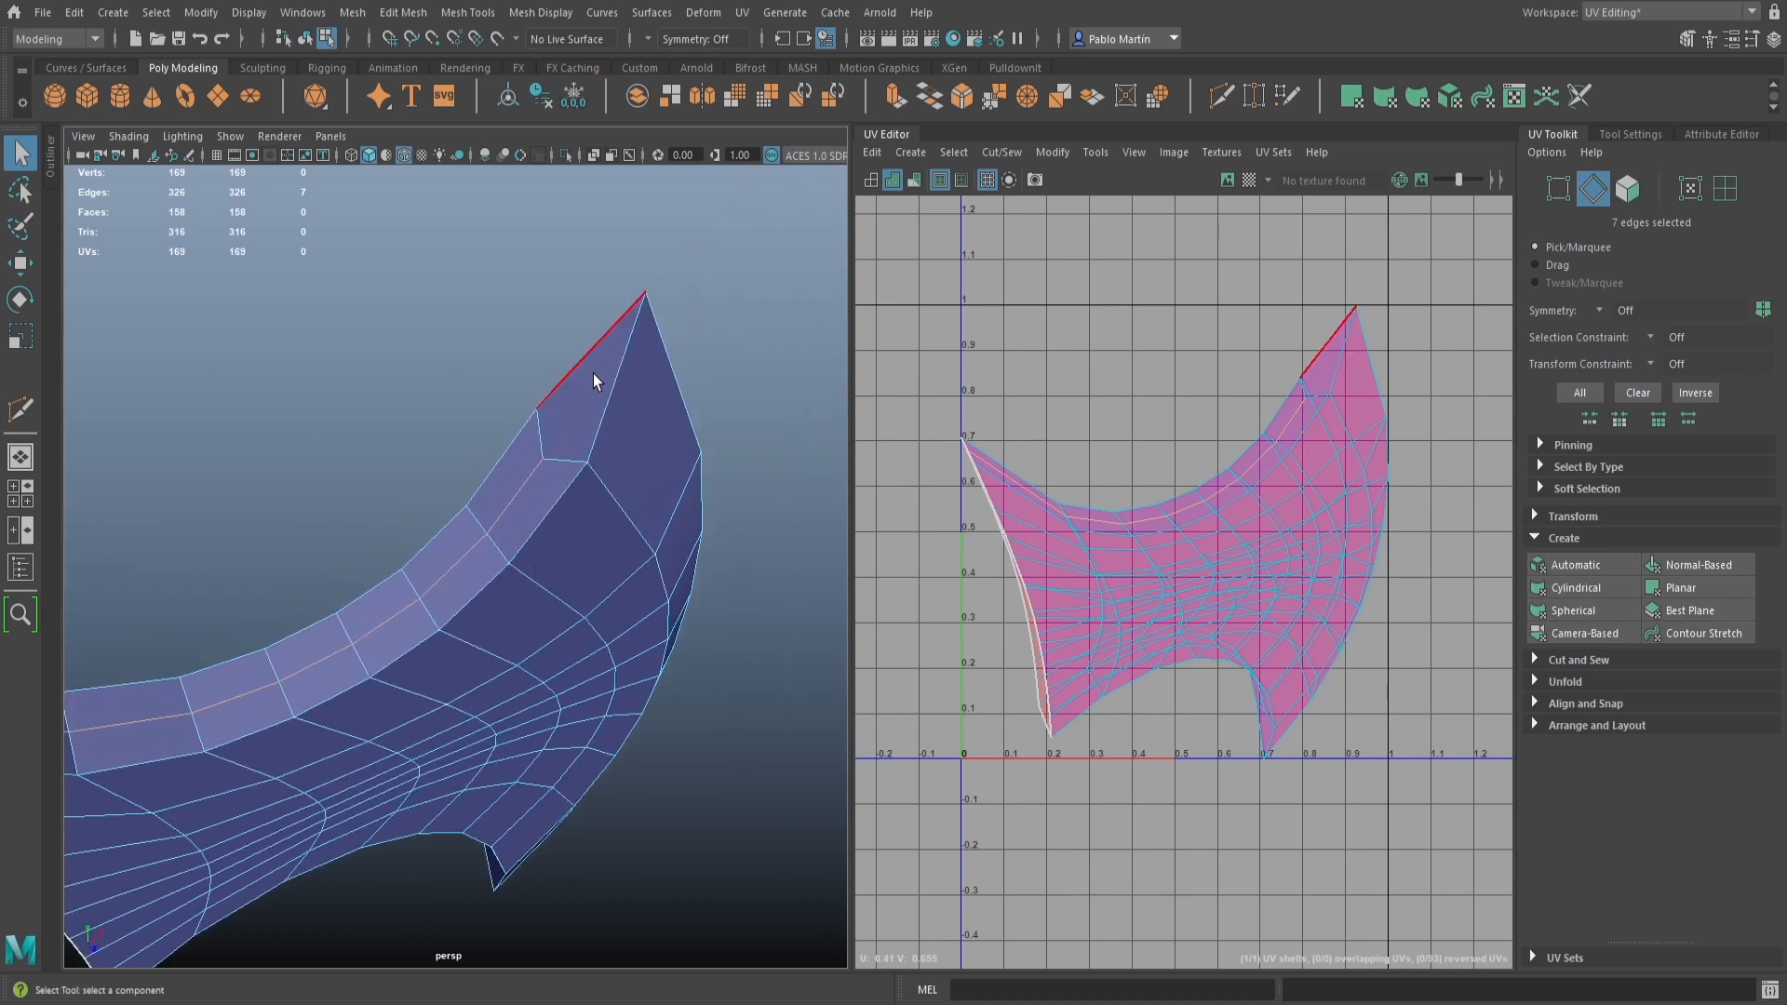
{"action": "left_click", "coordinate": [543, 435]}
{"action": "left_click", "coordinate": [574, 369]}
{"action": "left_click", "coordinate": [674, 373]}
{"action": "double_click", "coordinate": [683, 372]}
Add the connecting edges at the lower tip and the lower strip's middle edge loop to the selection
{"action": "left_click_drag", "start_coordinate": [678, 372], "coordinate": [757, 551], "text": "alt"}
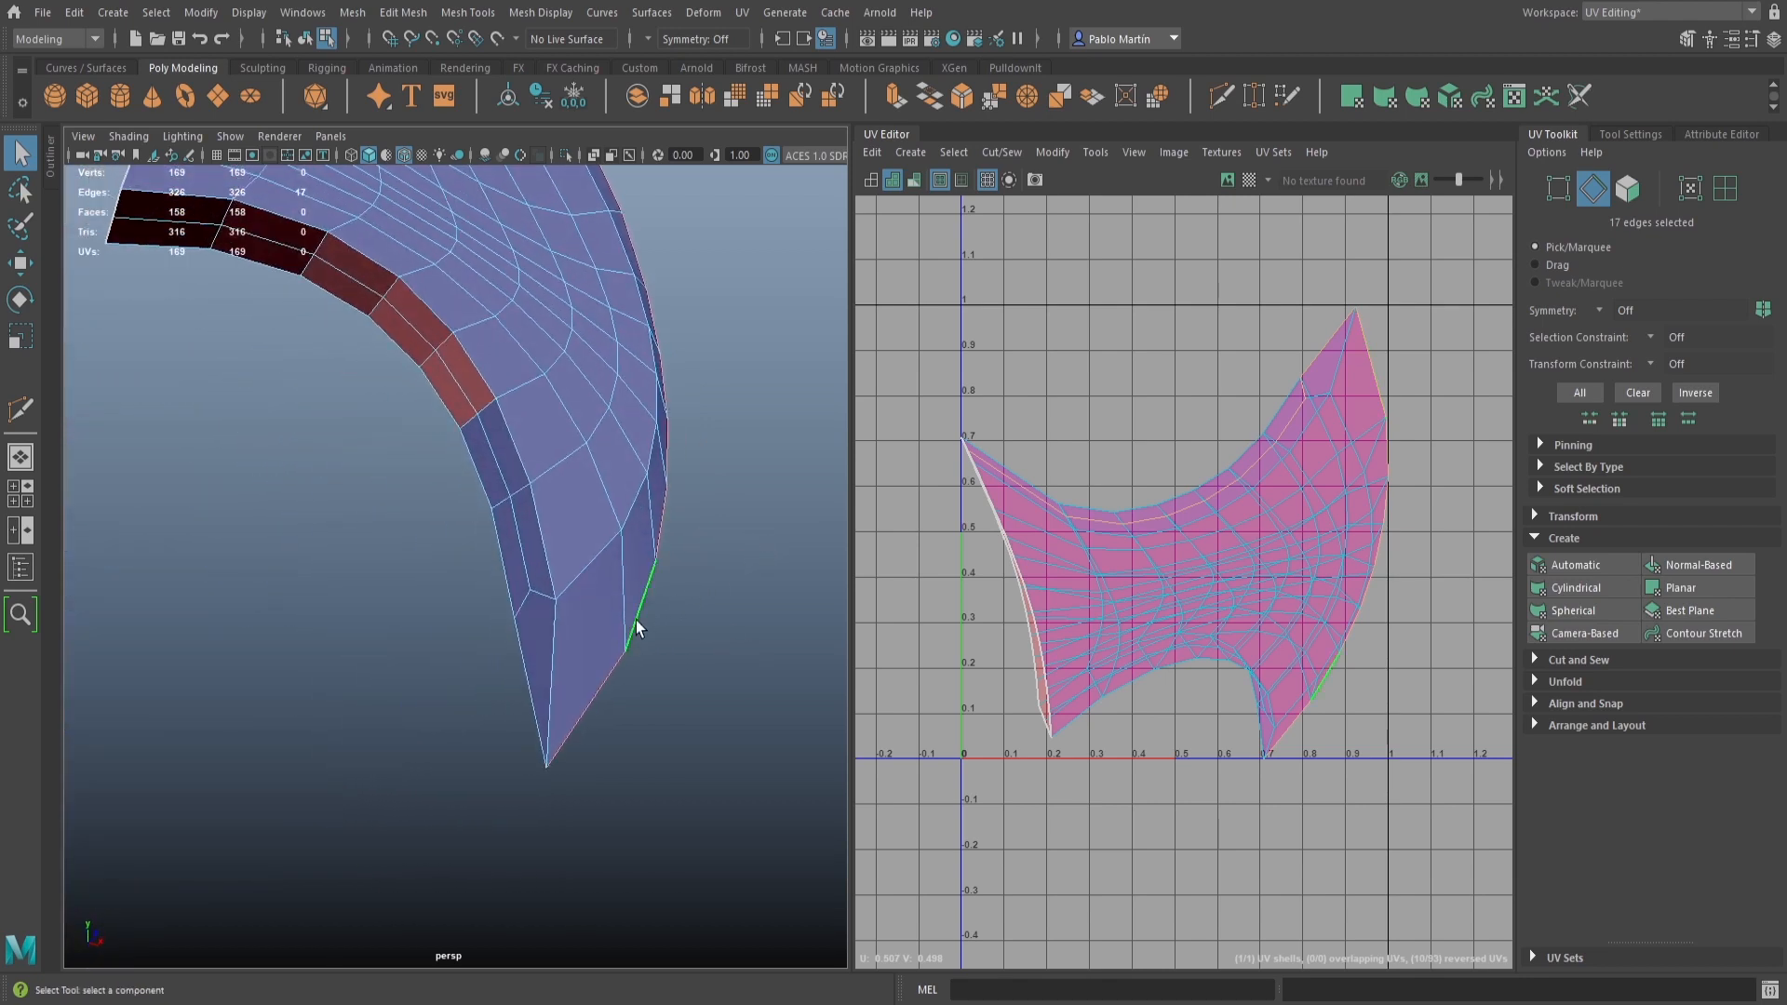
{"action": "left_click", "coordinate": [522, 658], "text": "shift"}
{"action": "left_click", "coordinate": [523, 608], "text": "shift"}
{"action": "double_click", "coordinate": [521, 538], "text": "shift"}
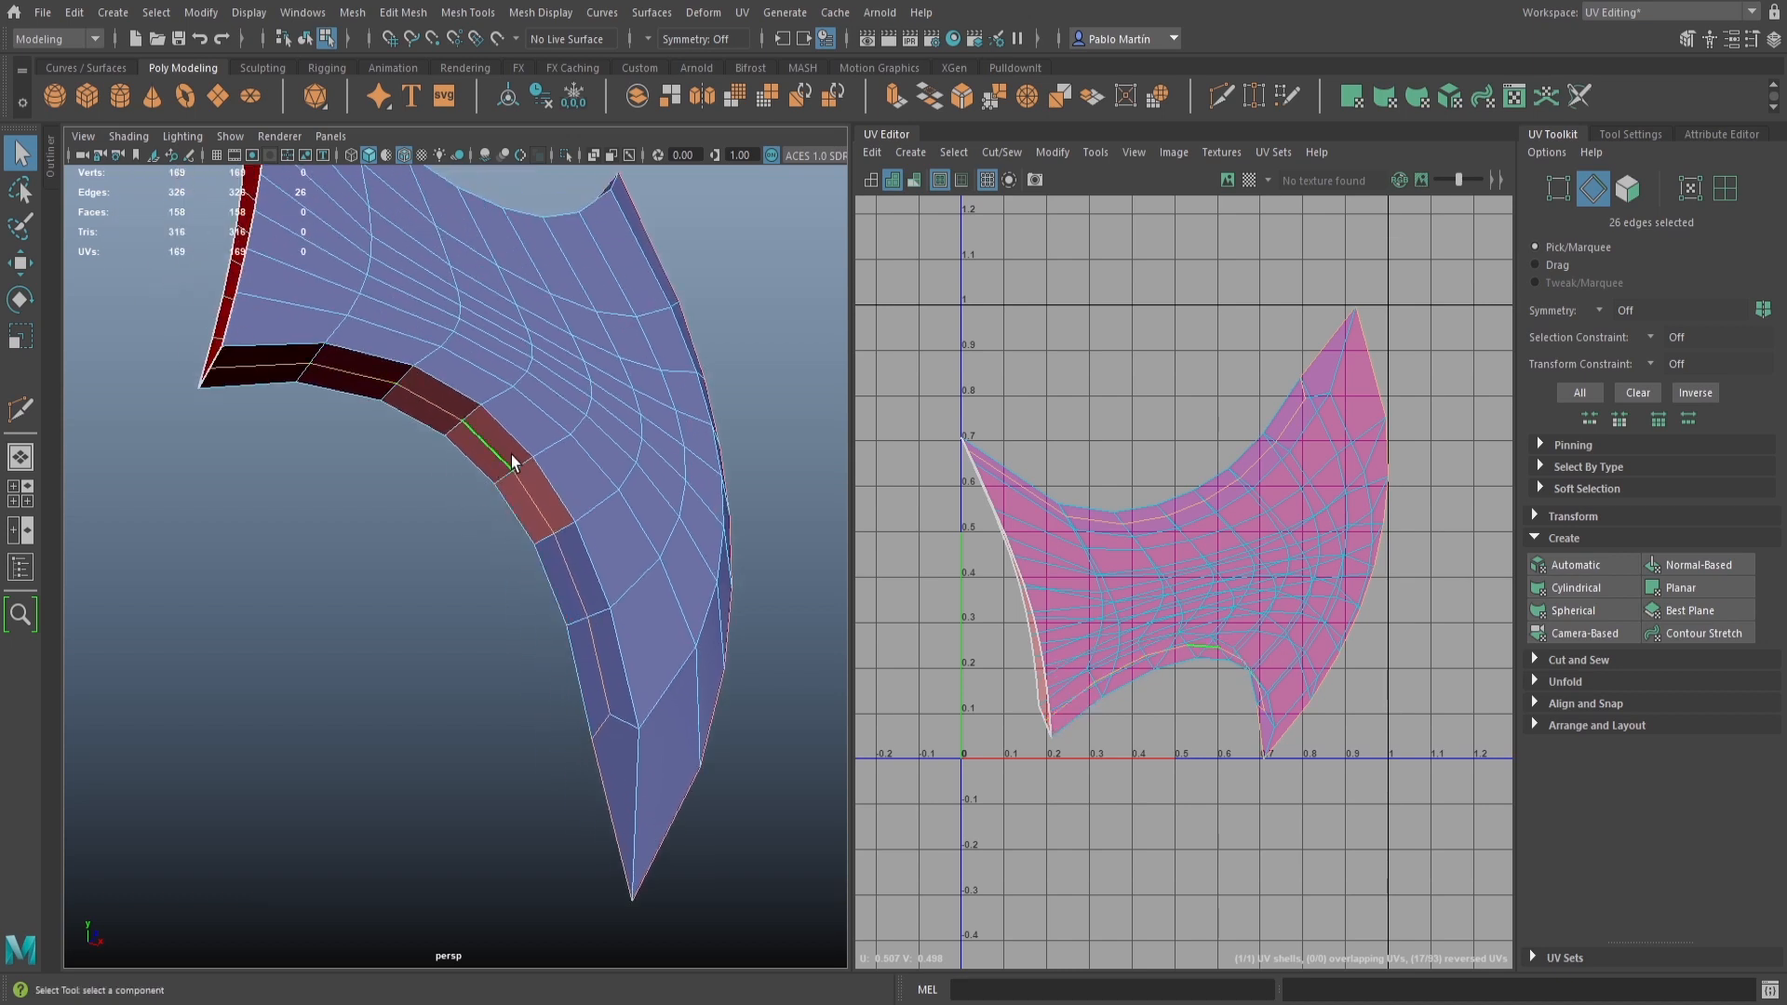
{"action": "left_click_drag", "start_coordinate": [513, 460], "coordinate": [503, 519], "text": "alt"}
{"action": "middle_click_drag", "start_coordinate": [503, 518], "coordinate": [470, 480], "text": "alt"}
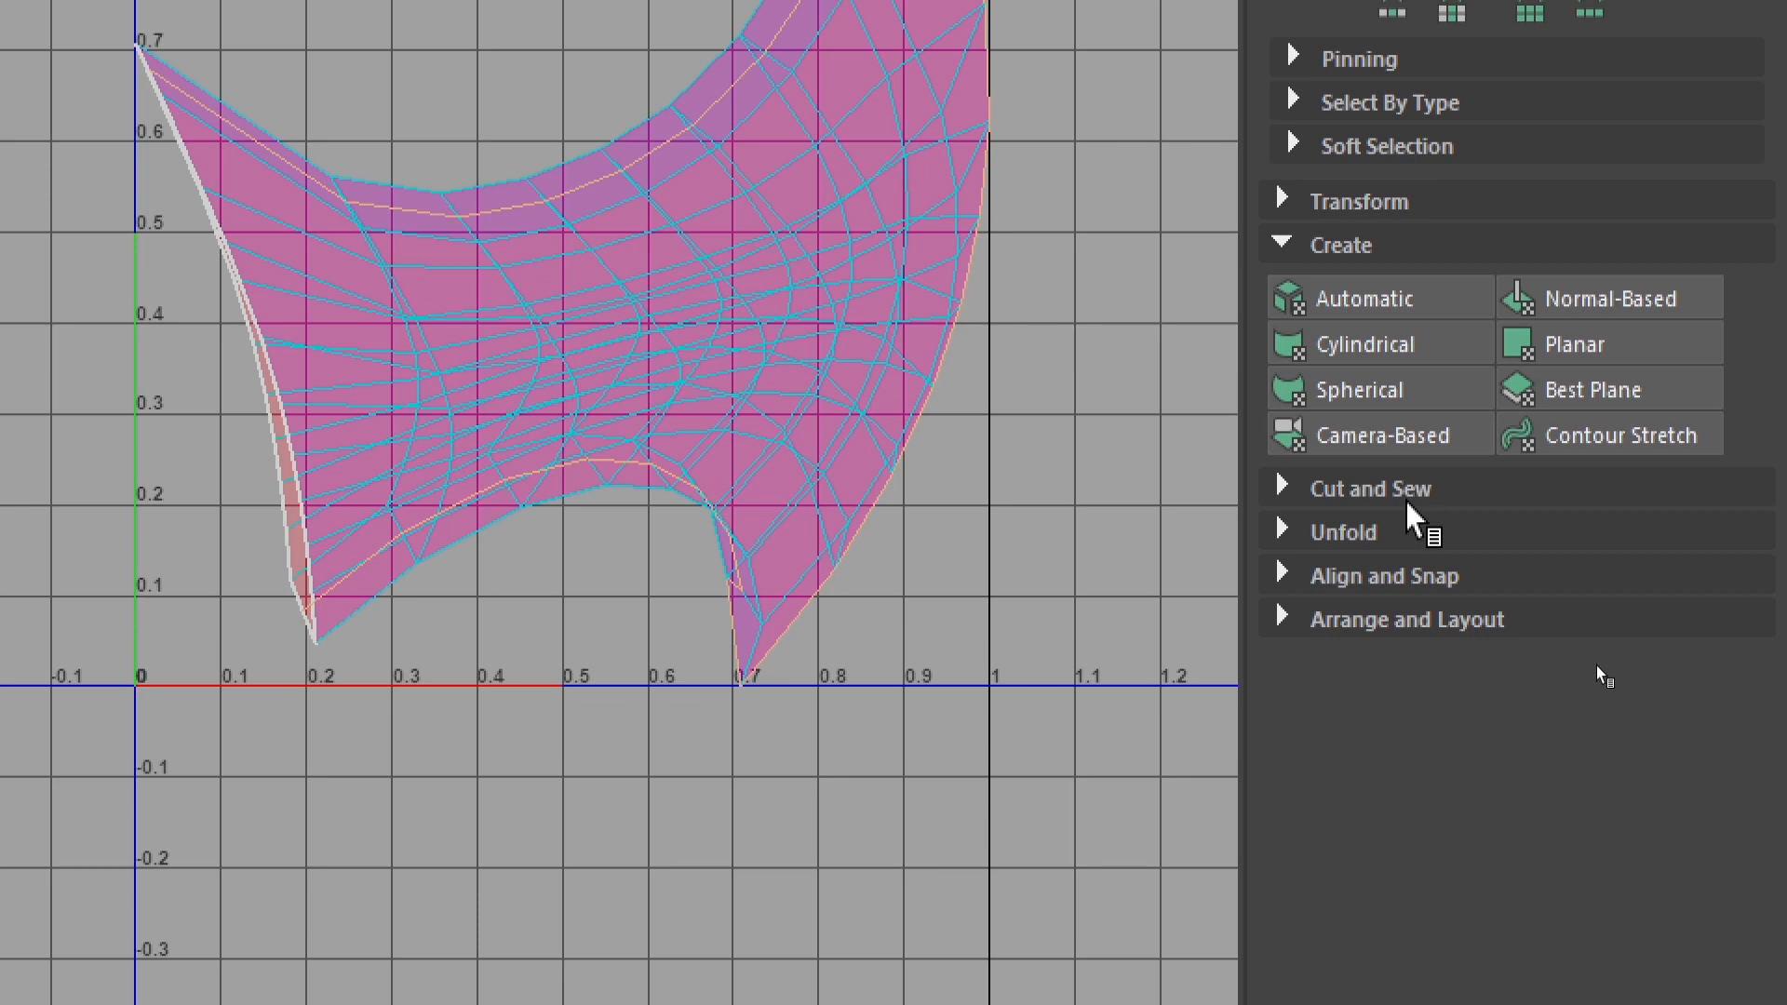
Cut the UVs along the selected seam edges and clear the selection
{"action": "left_click", "coordinate": [1408, 505]}
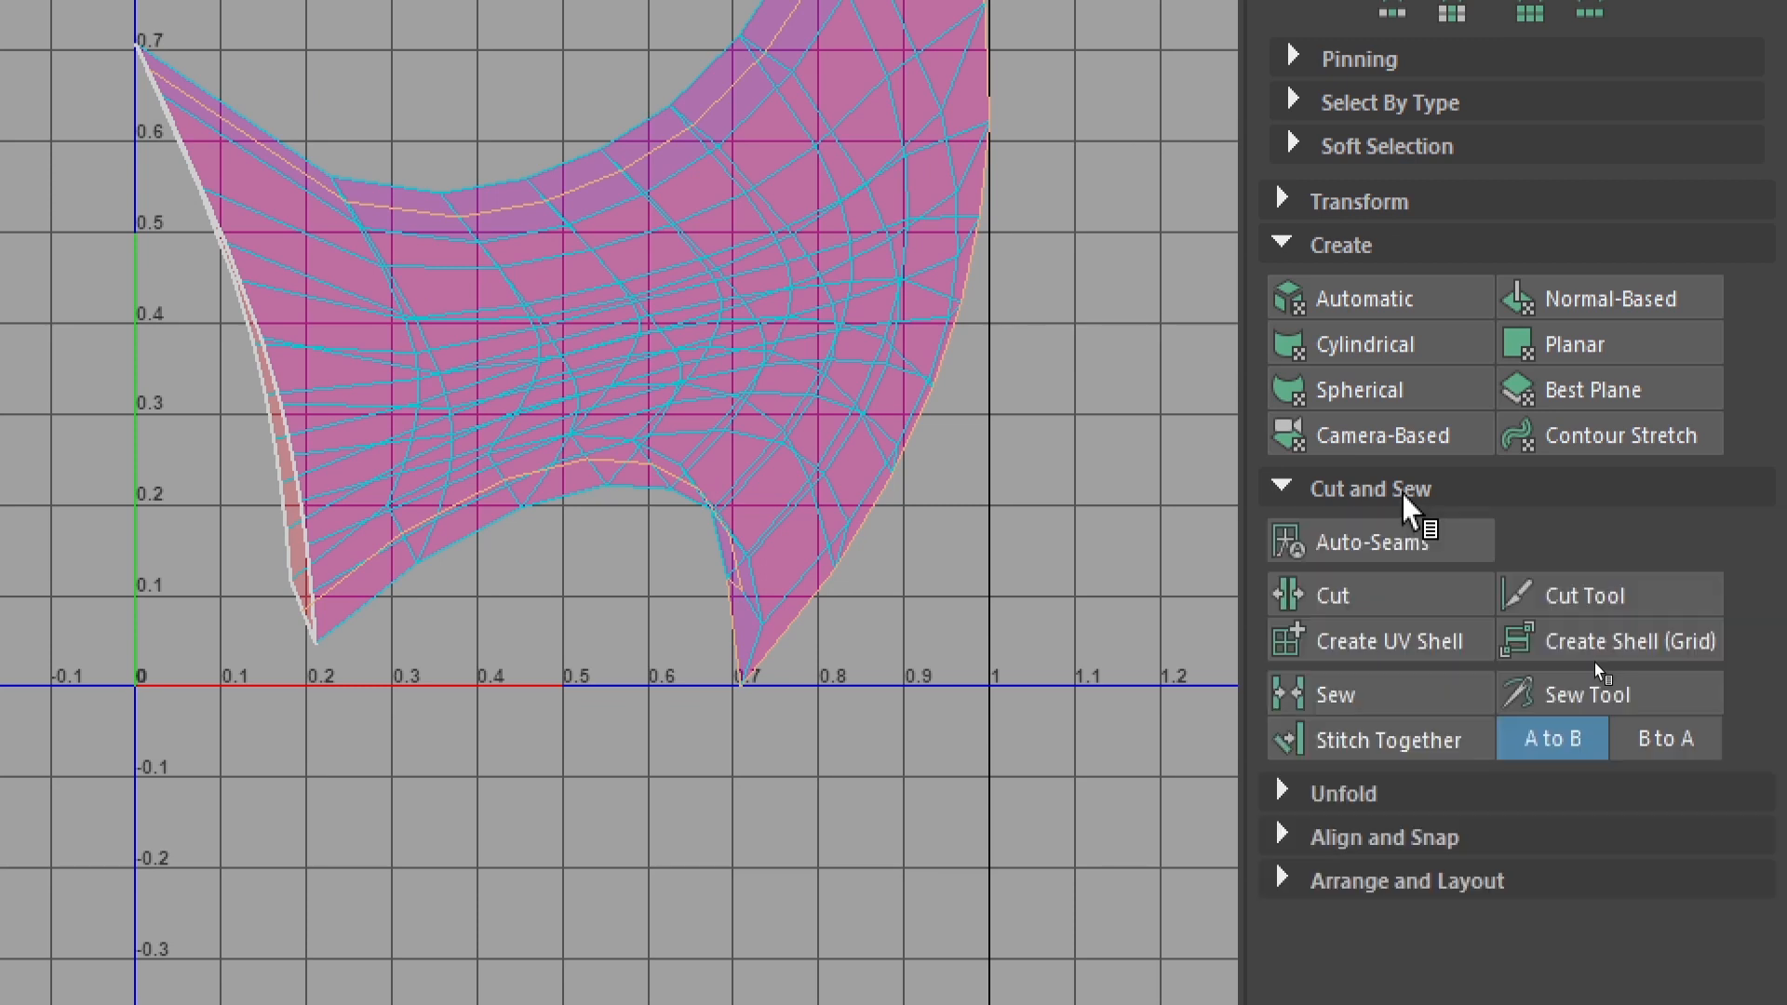
{"action": "left_click", "coordinate": [1365, 586]}
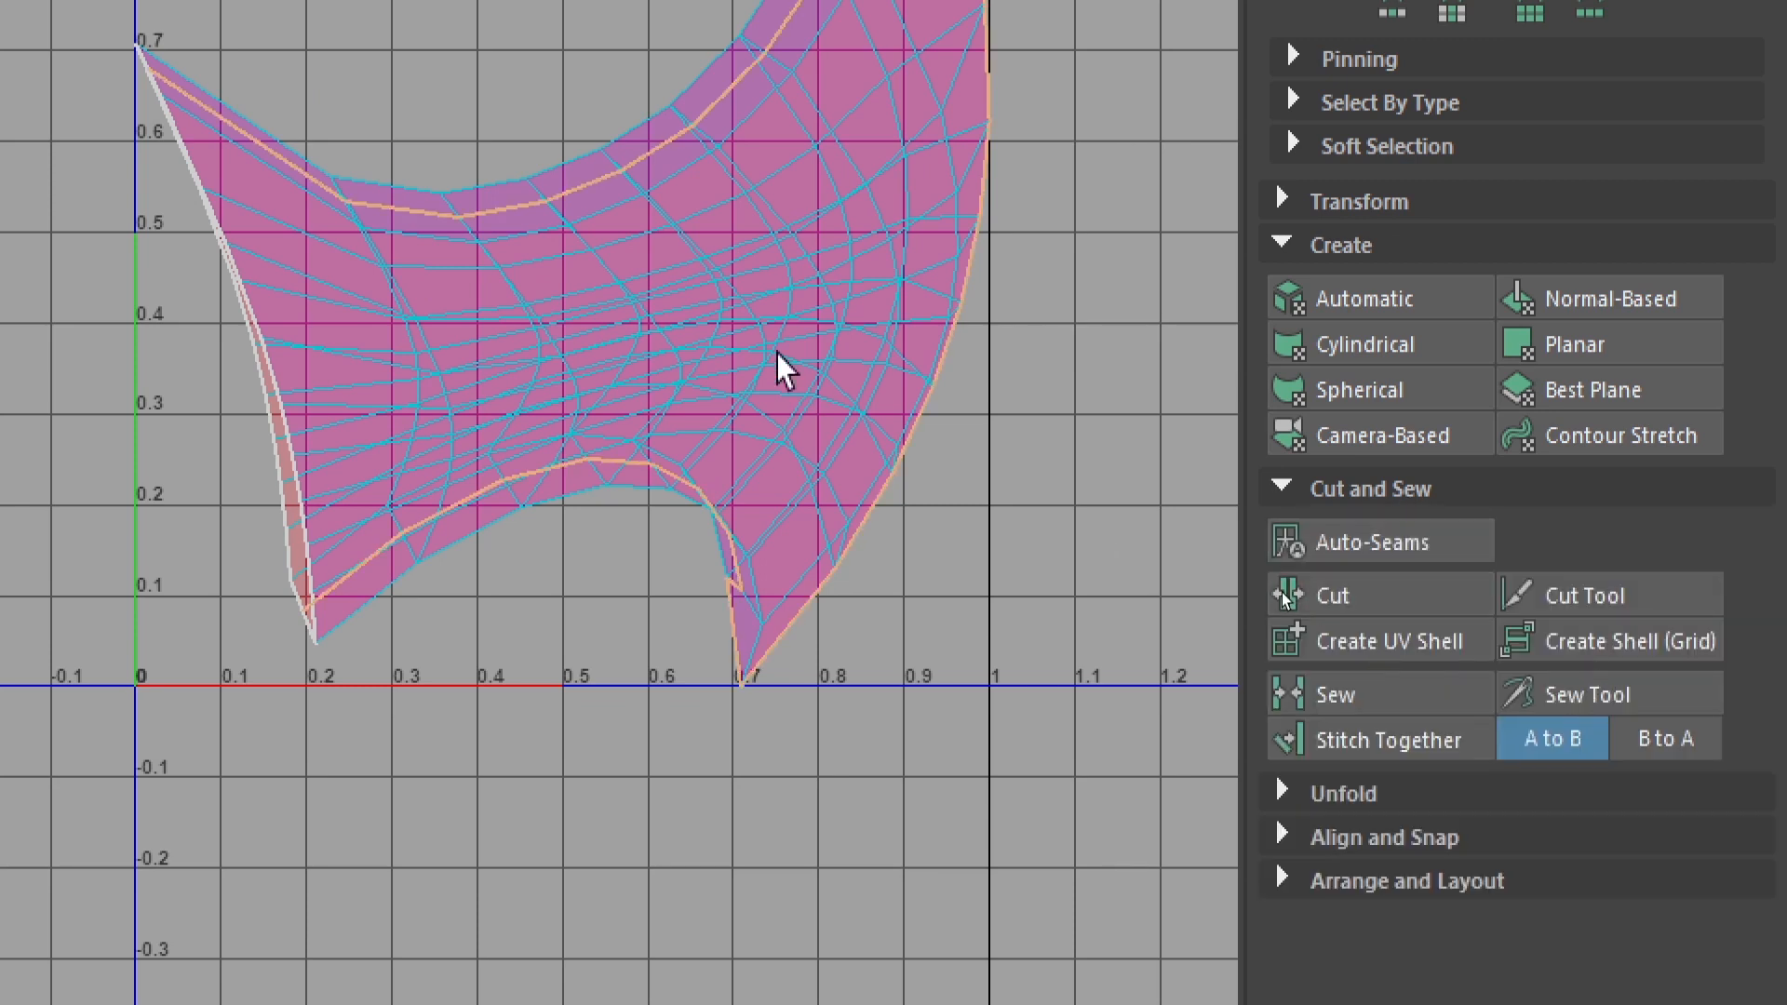
{"action": "middle_click_drag", "start_coordinate": [974, 479], "coordinate": [924, 599], "text": "alt"}
{"action": "left_click", "coordinate": [923, 600]}
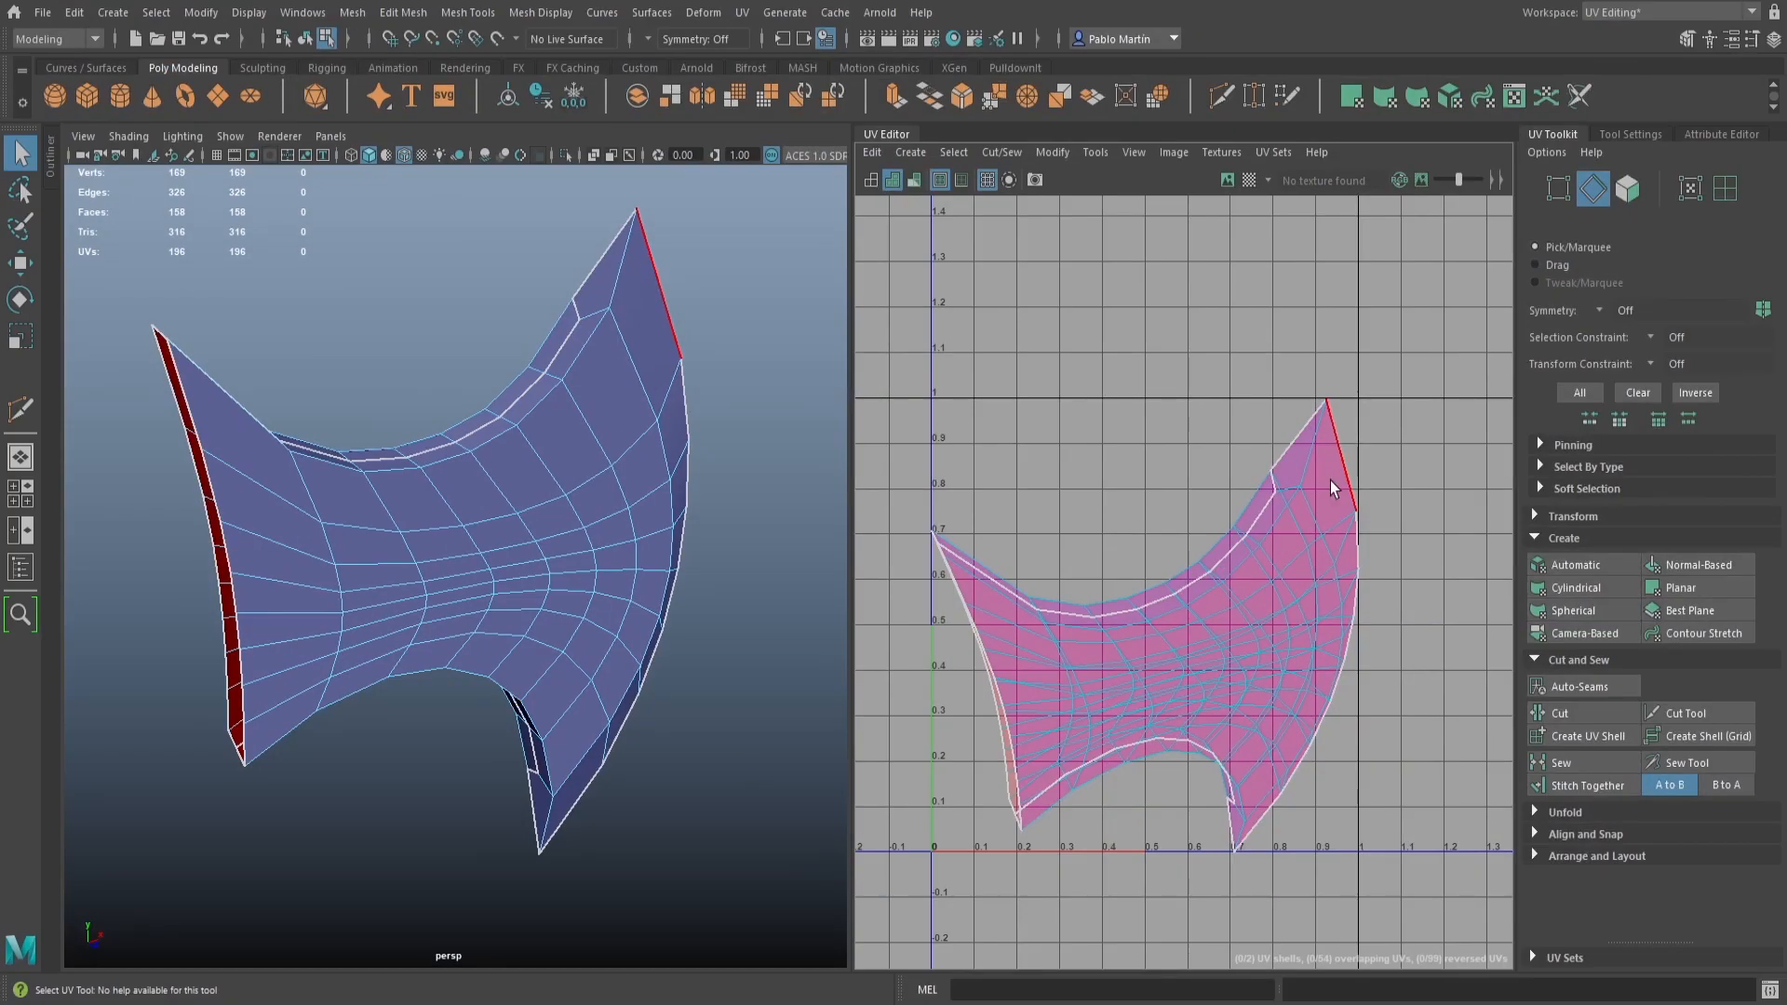
Move one blade half's UV shell diagonally down off the other half and select both UV shells
{"action": "middle_click_drag", "start_coordinate": [806, 516], "coordinate": [782, 278], "text": "alt"}
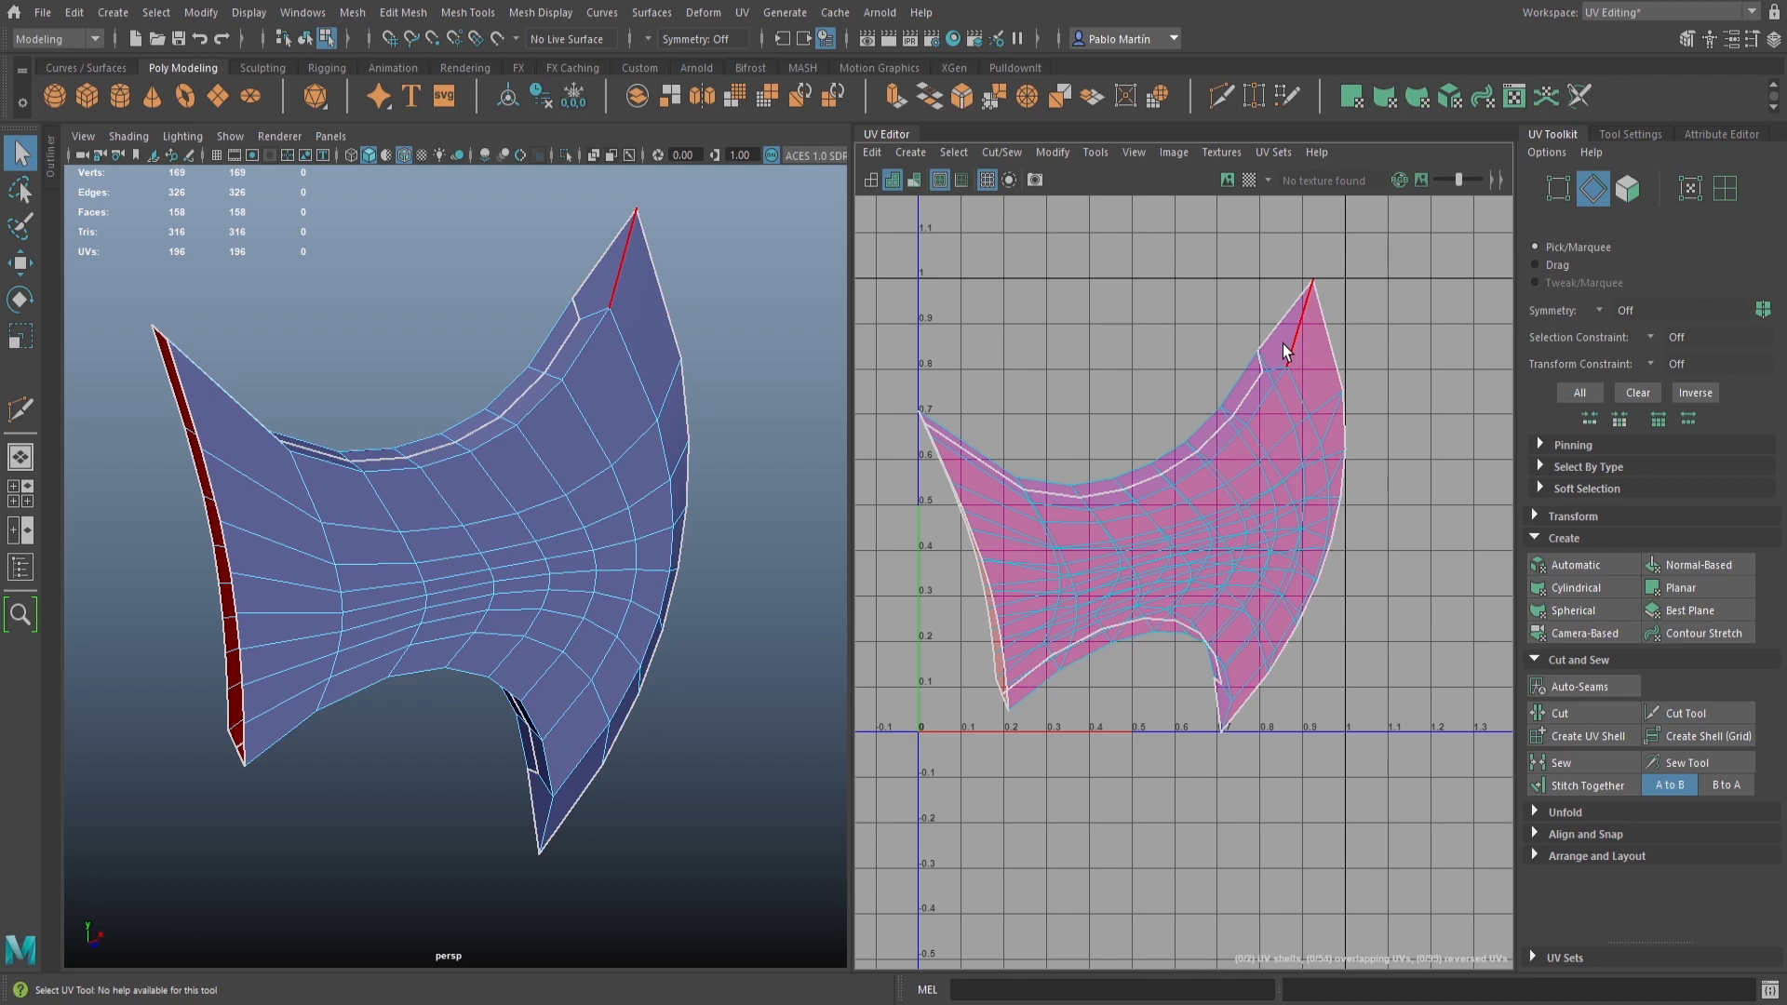
{"action": "right_click_drag", "start_coordinate": [1266, 445], "coordinate": [1284, 395]}
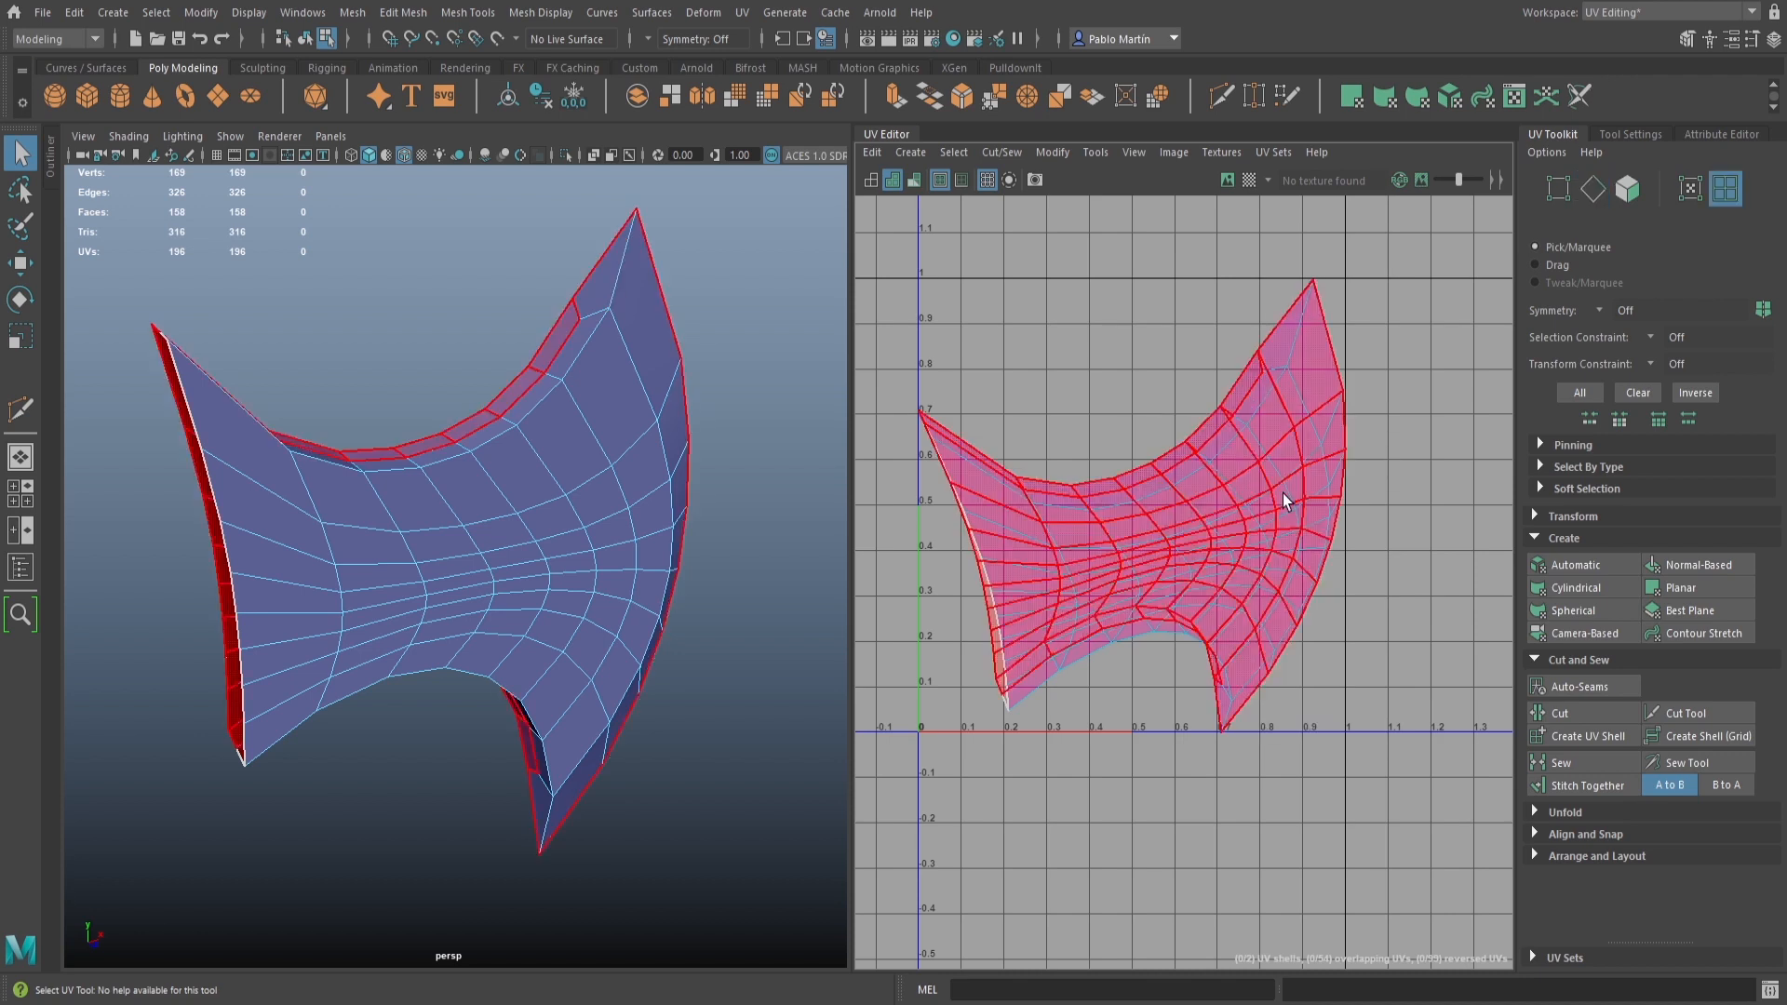
{"action": "key", "text": "w"}
{"action": "left_click_drag", "start_coordinate": [1132, 505], "coordinate": [1281, 714]}
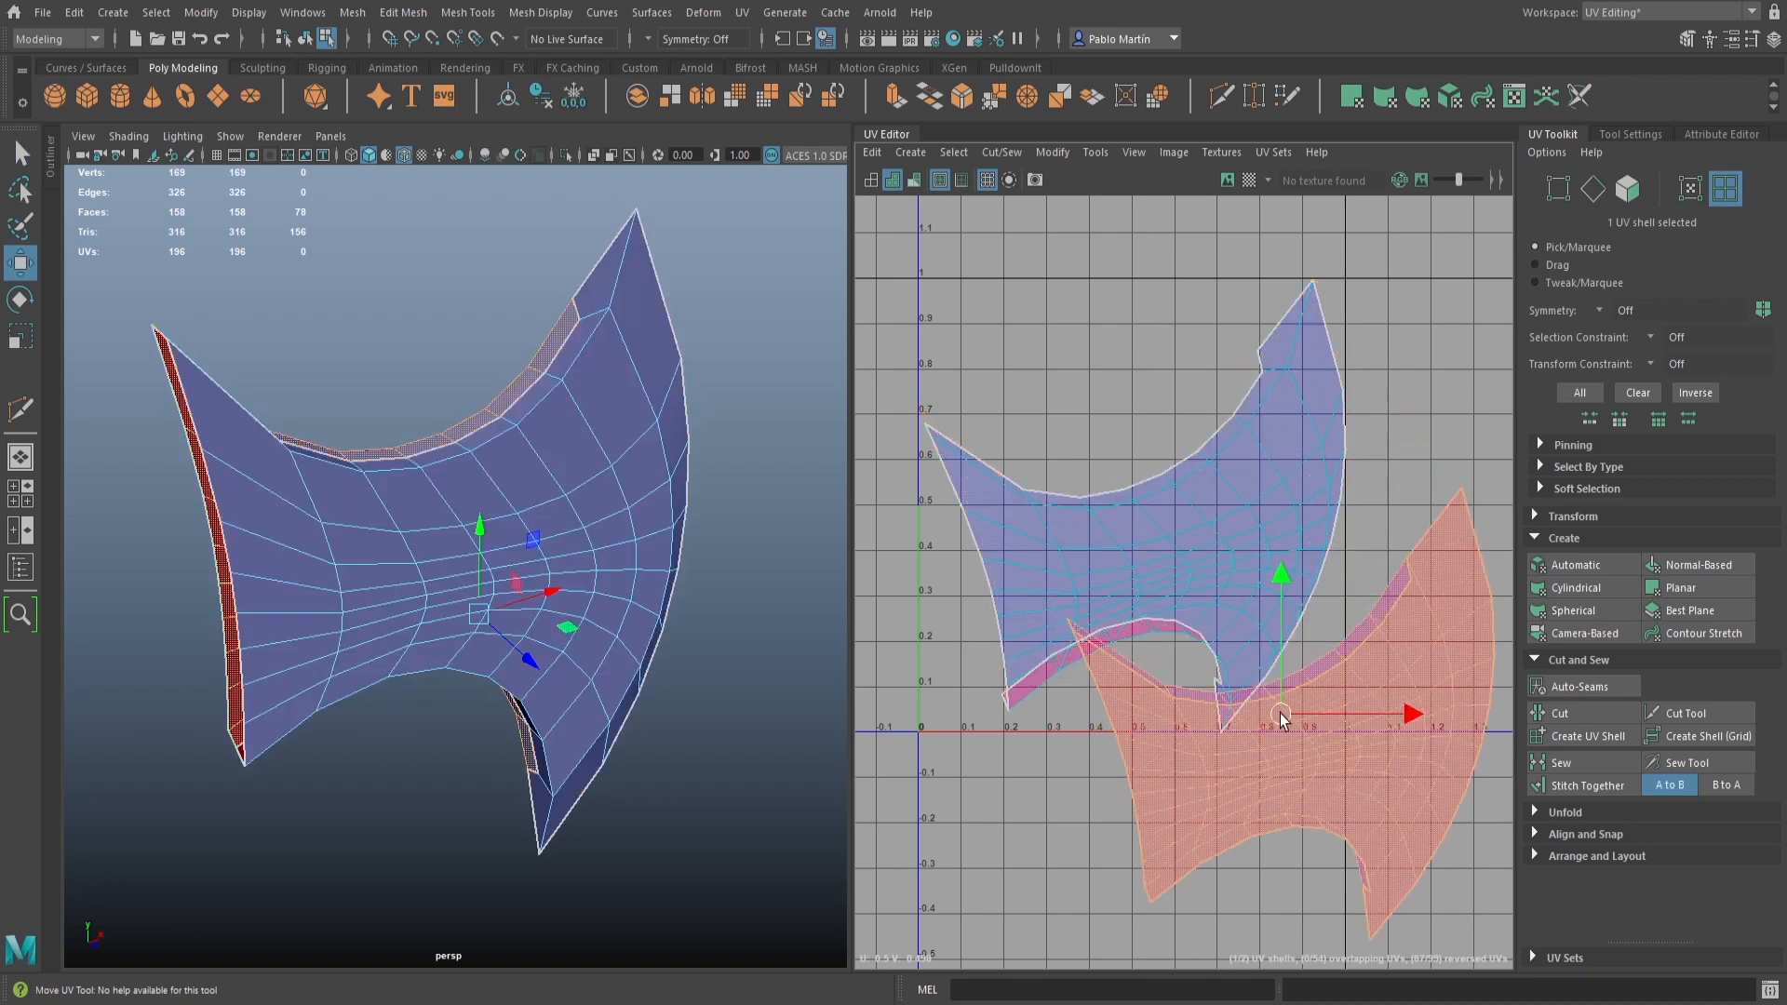
{"action": "right_click_drag", "start_coordinate": [1207, 466], "coordinate": [1131, 430]}
{"action": "right_click_drag", "start_coordinate": [1252, 501], "coordinate": [1195, 472]}
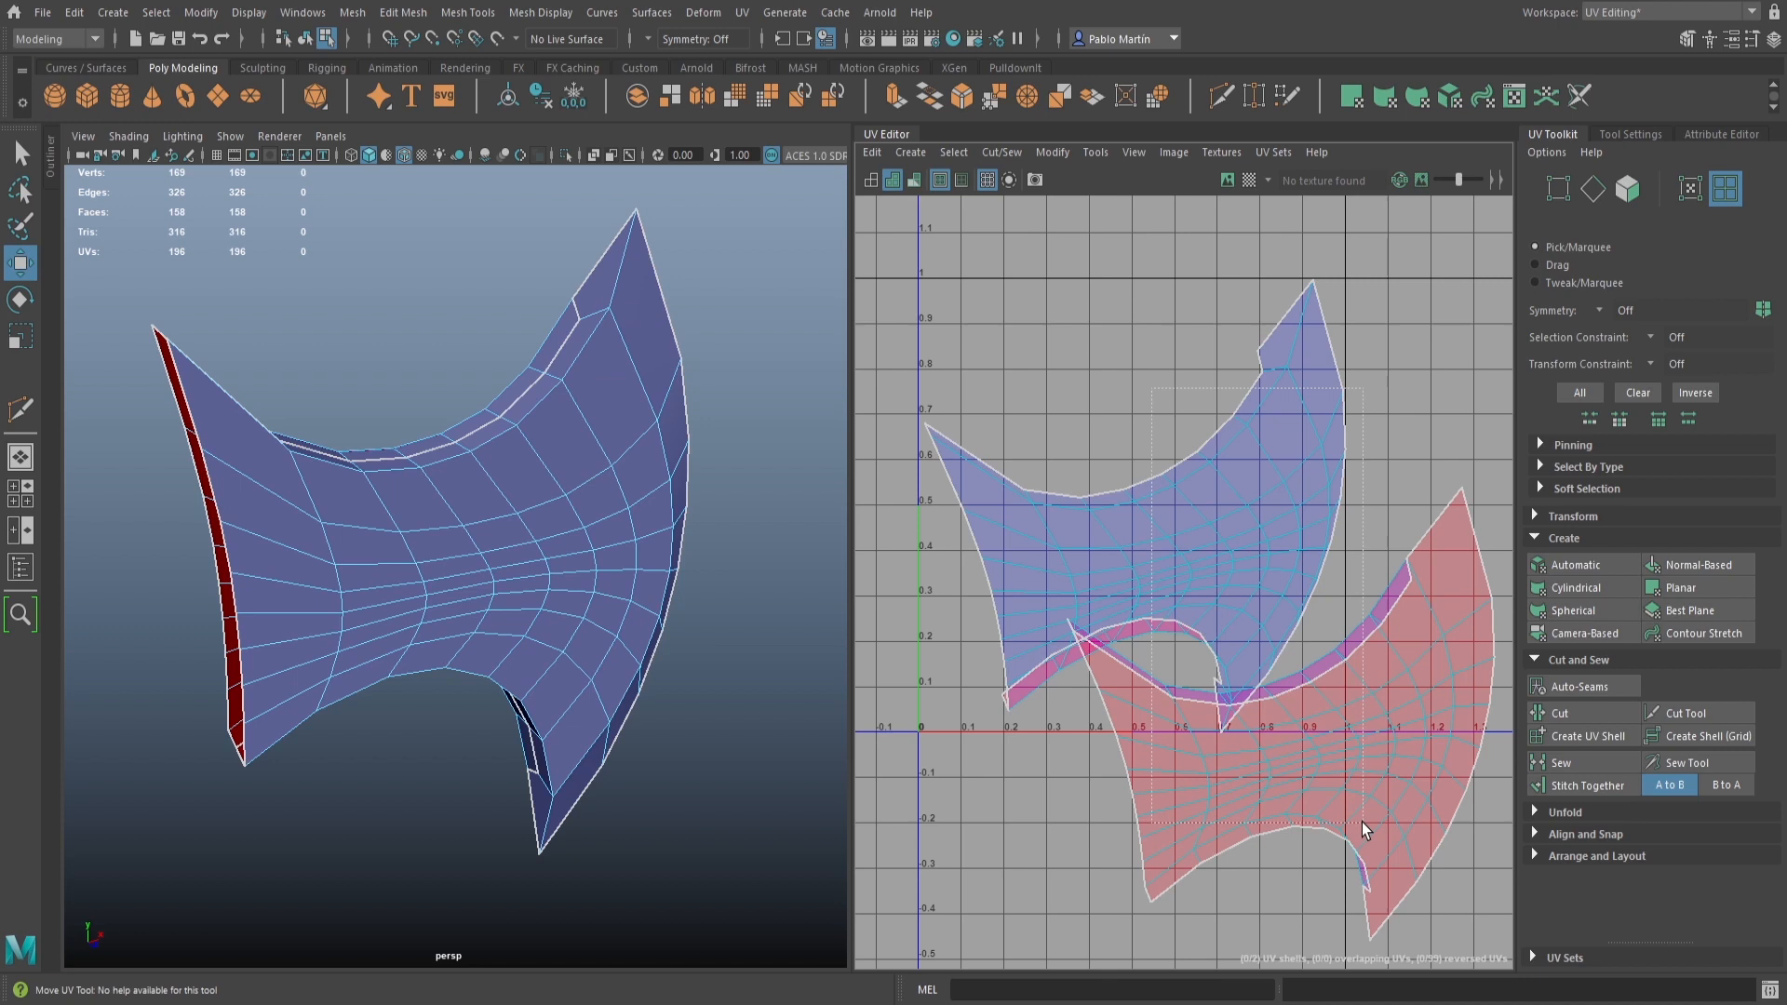
{"action": "left_click", "coordinate": [1361, 823]}
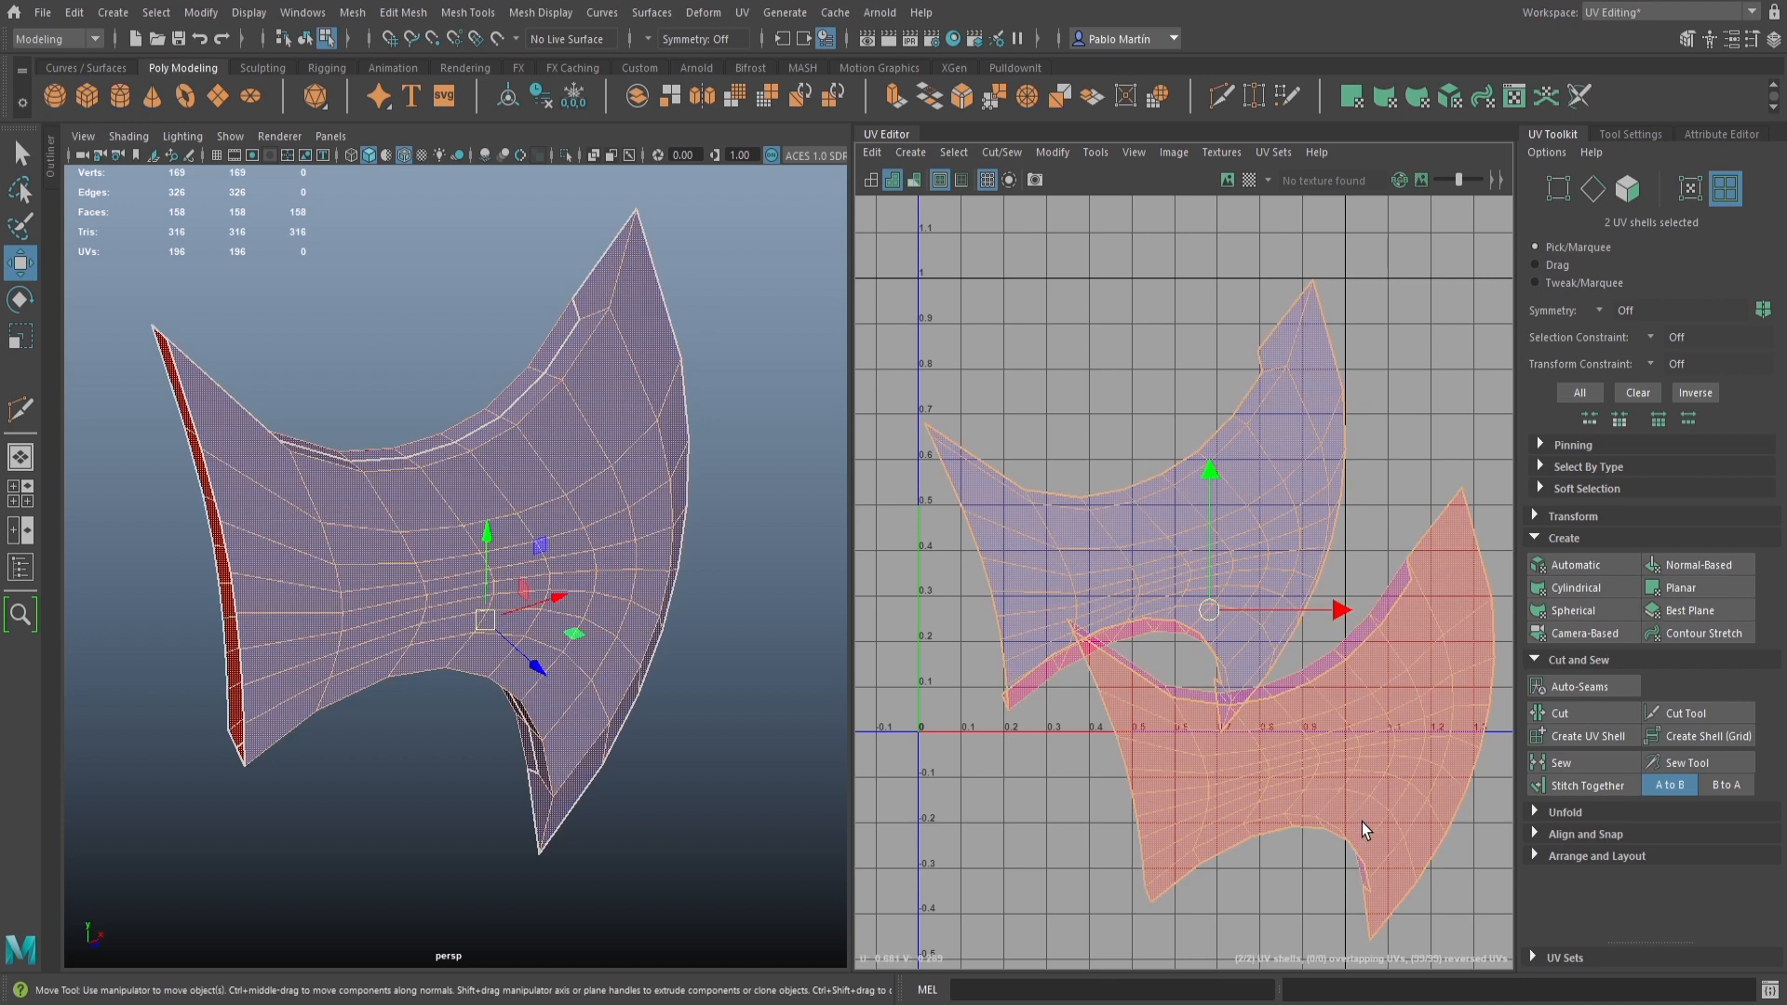
Unfold both selected UV shells of the blade
{"action": "left_click", "coordinate": [1567, 540]}
{"action": "left_click", "coordinate": [1568, 560]}
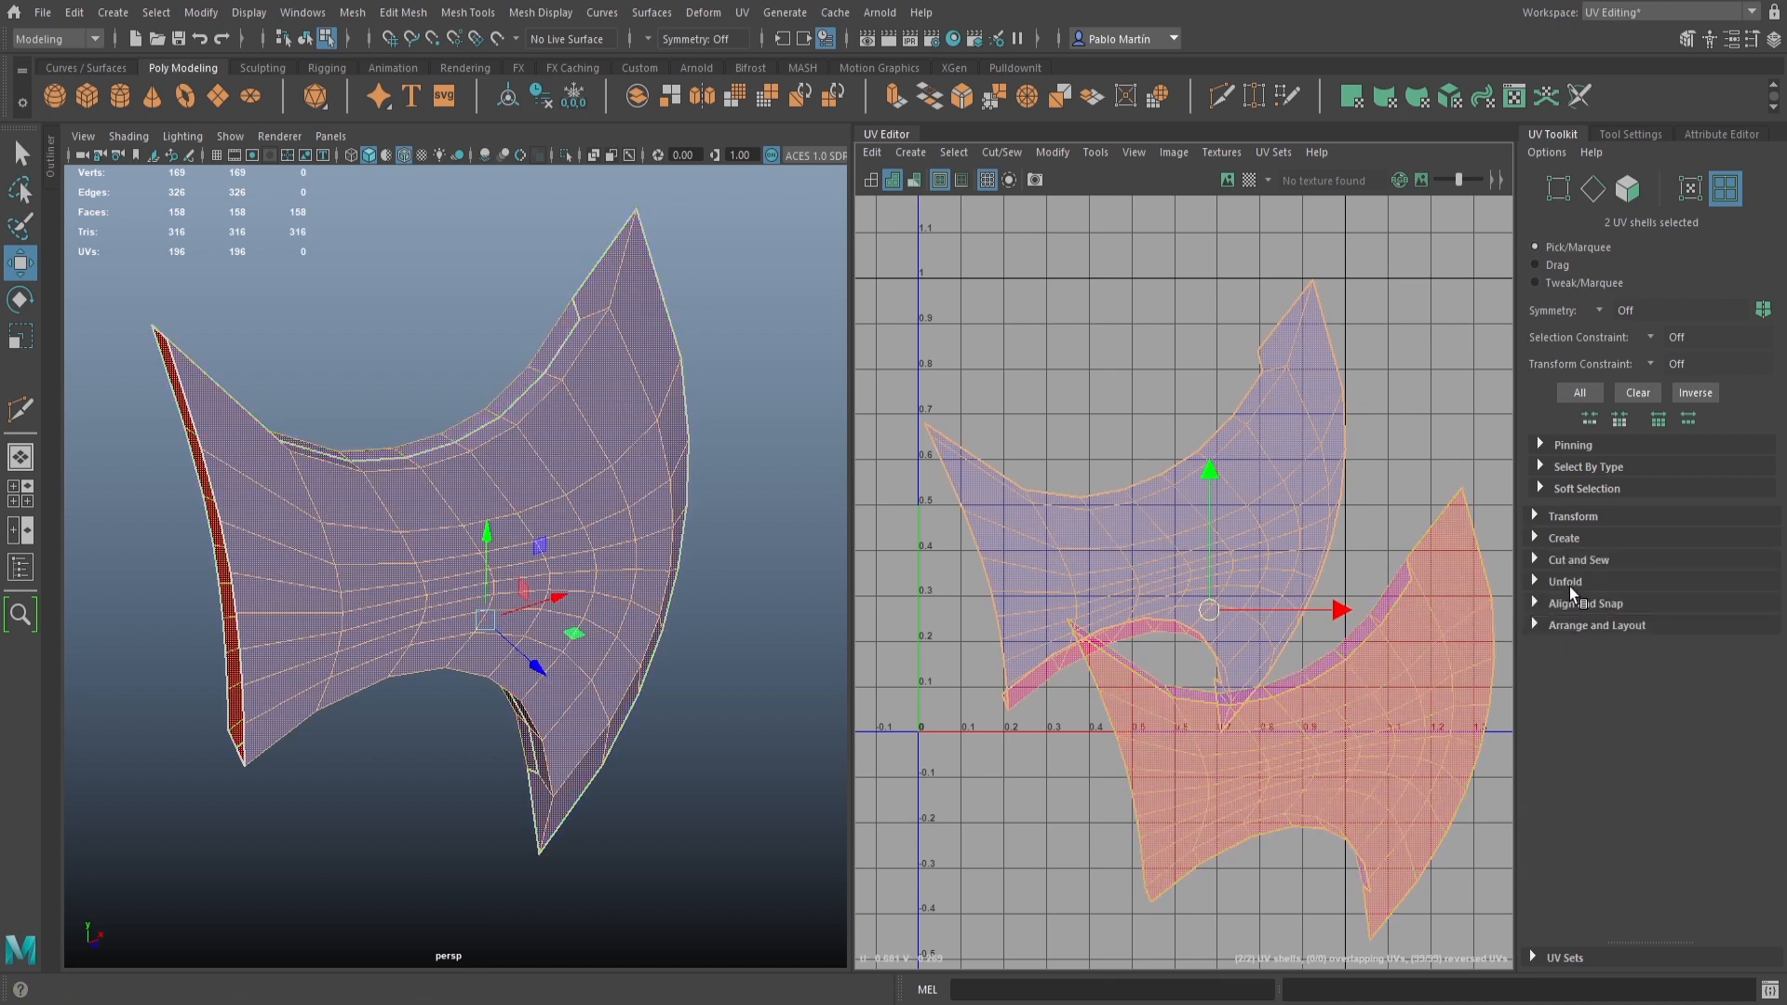
{"action": "left_click", "coordinate": [1570, 584]}
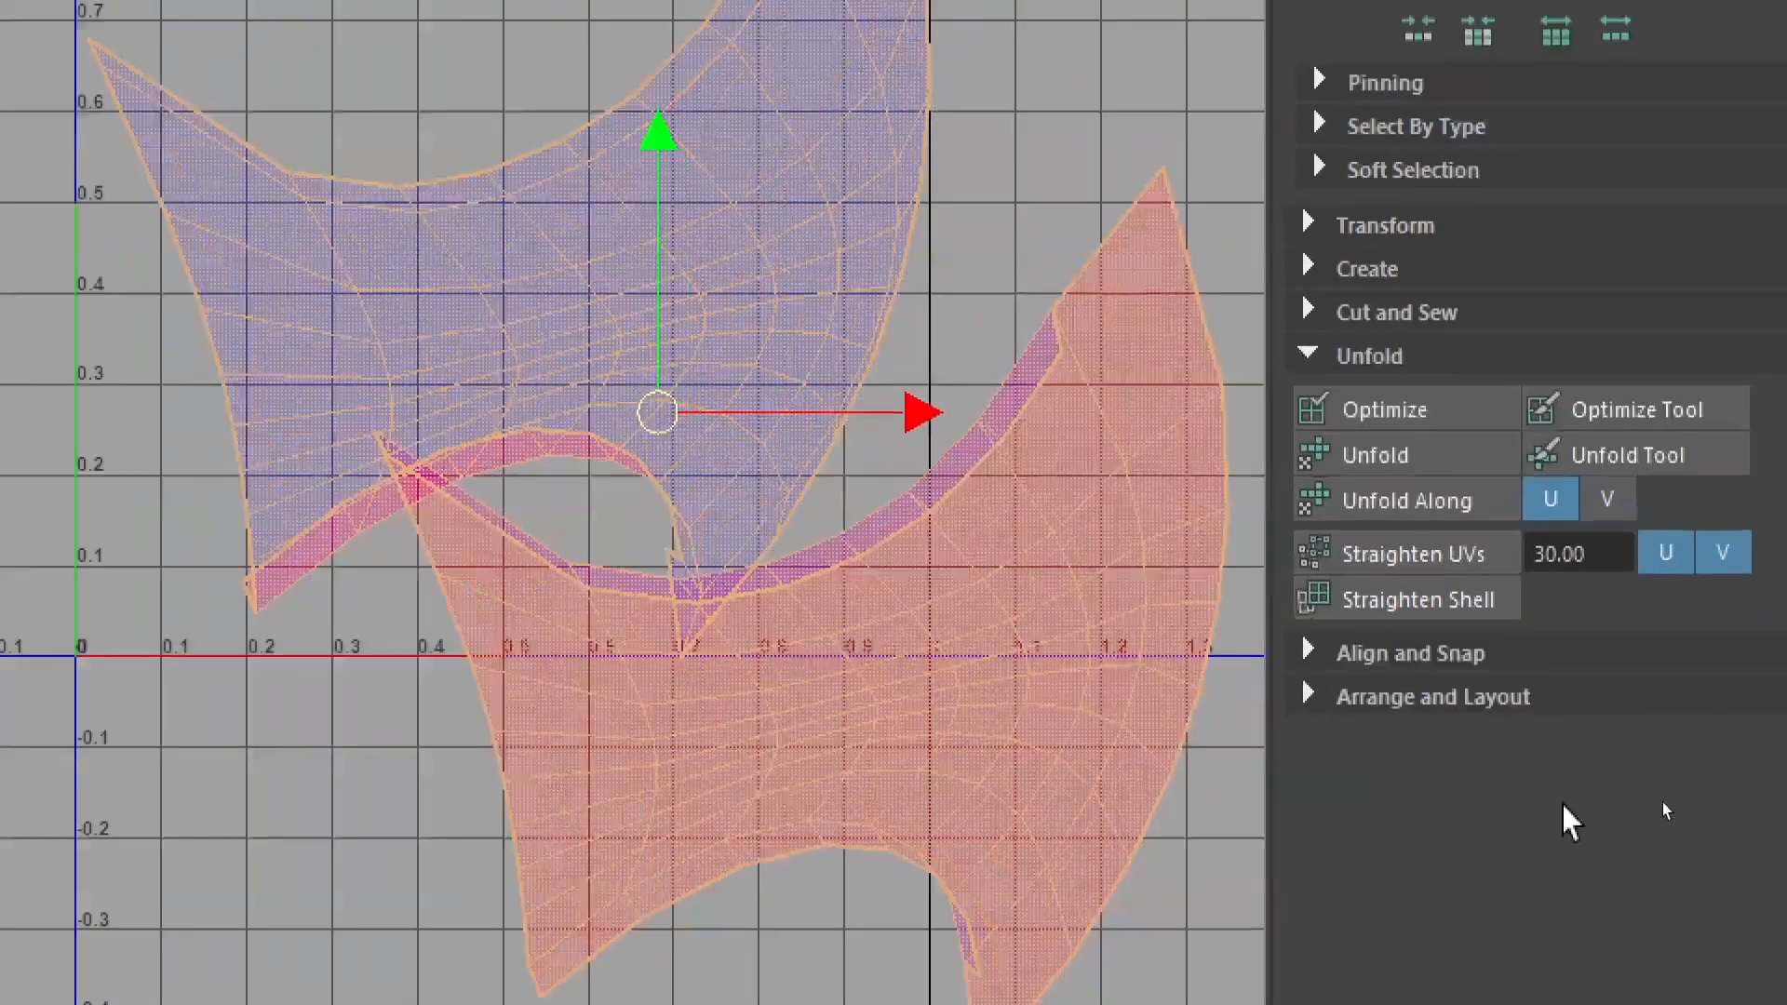
{"action": "left_click", "coordinate": [1407, 448]}
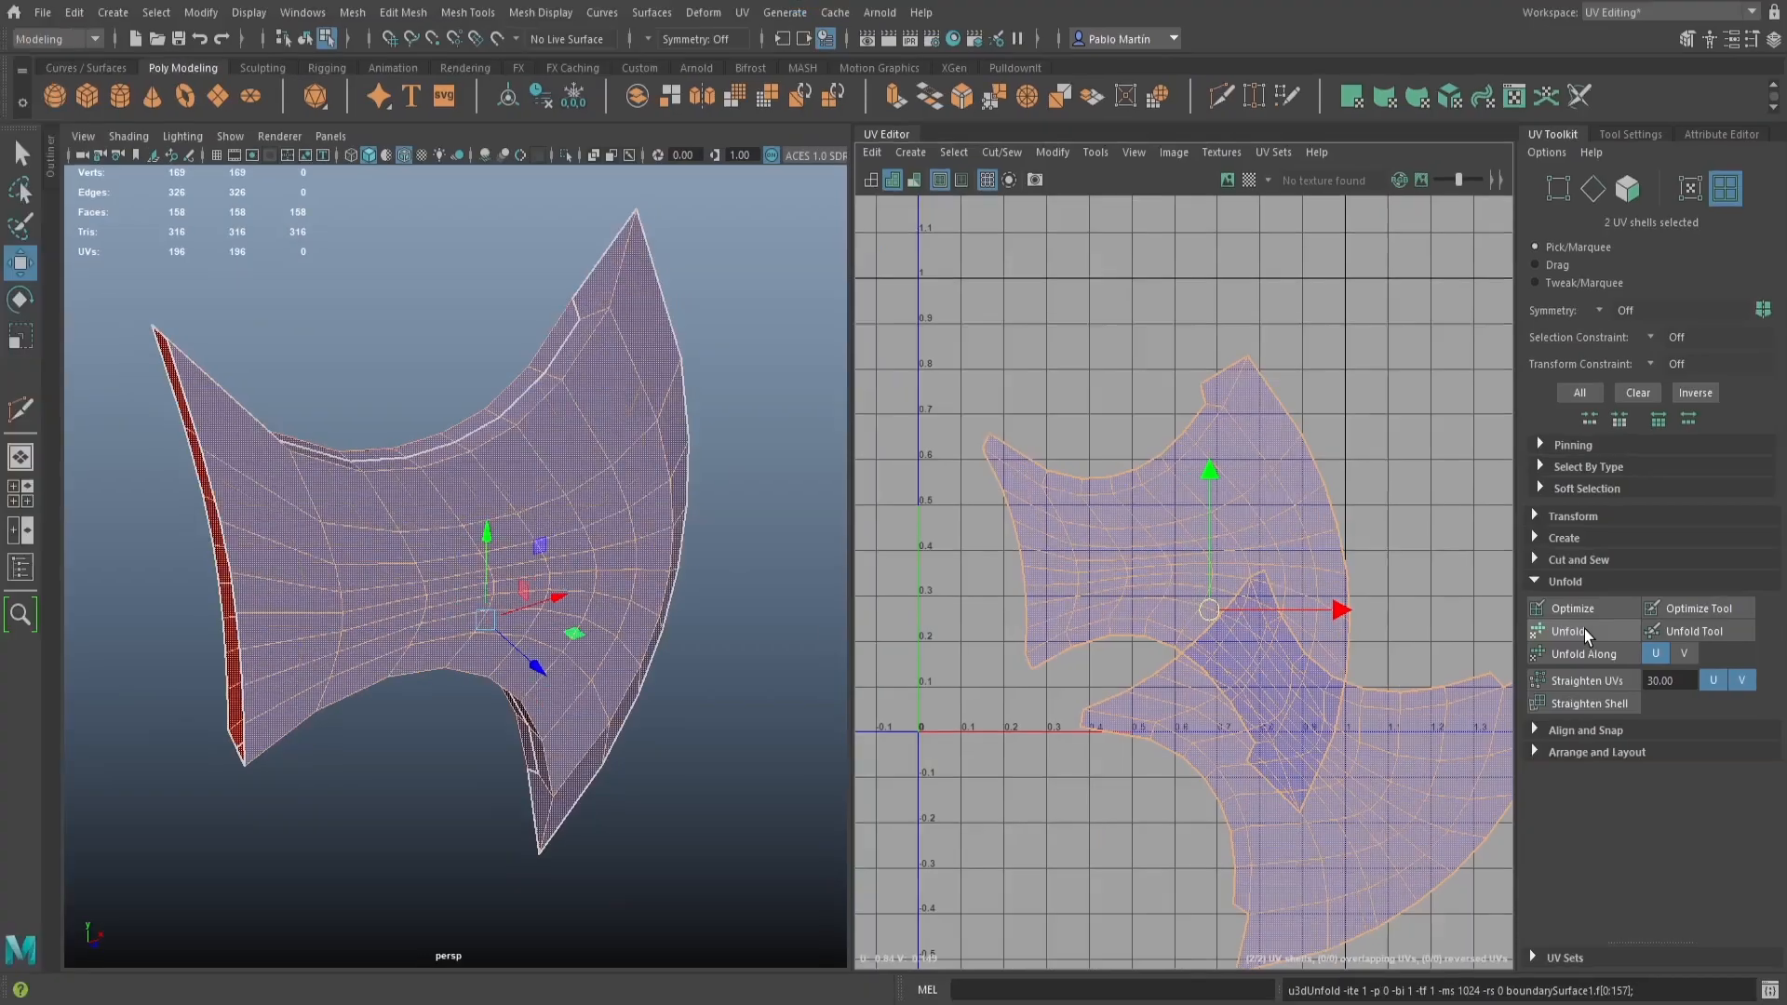
Move the two unfolded UV shells apart so that one lies above the other without overlapping
{"action": "left_click", "coordinate": [1159, 575]}
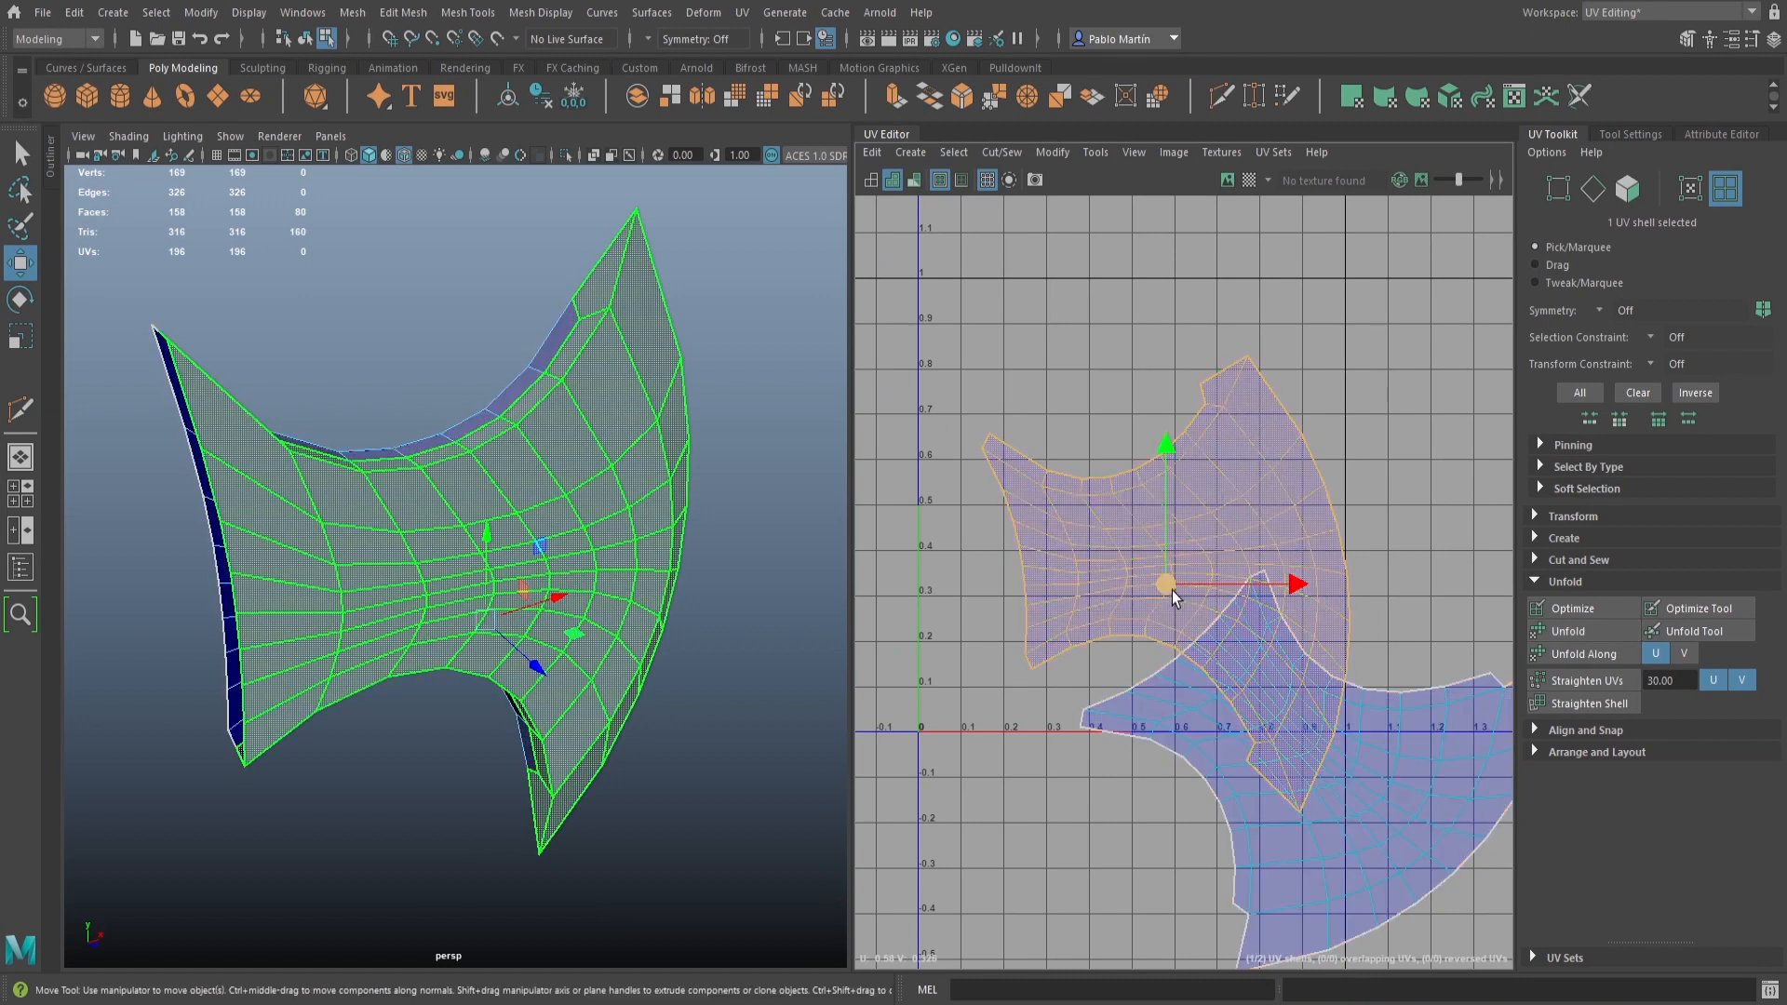
{"action": "left_click_drag", "start_coordinate": [1169, 586], "coordinate": [1070, 410]}
{"action": "left_click", "coordinate": [1268, 727]}
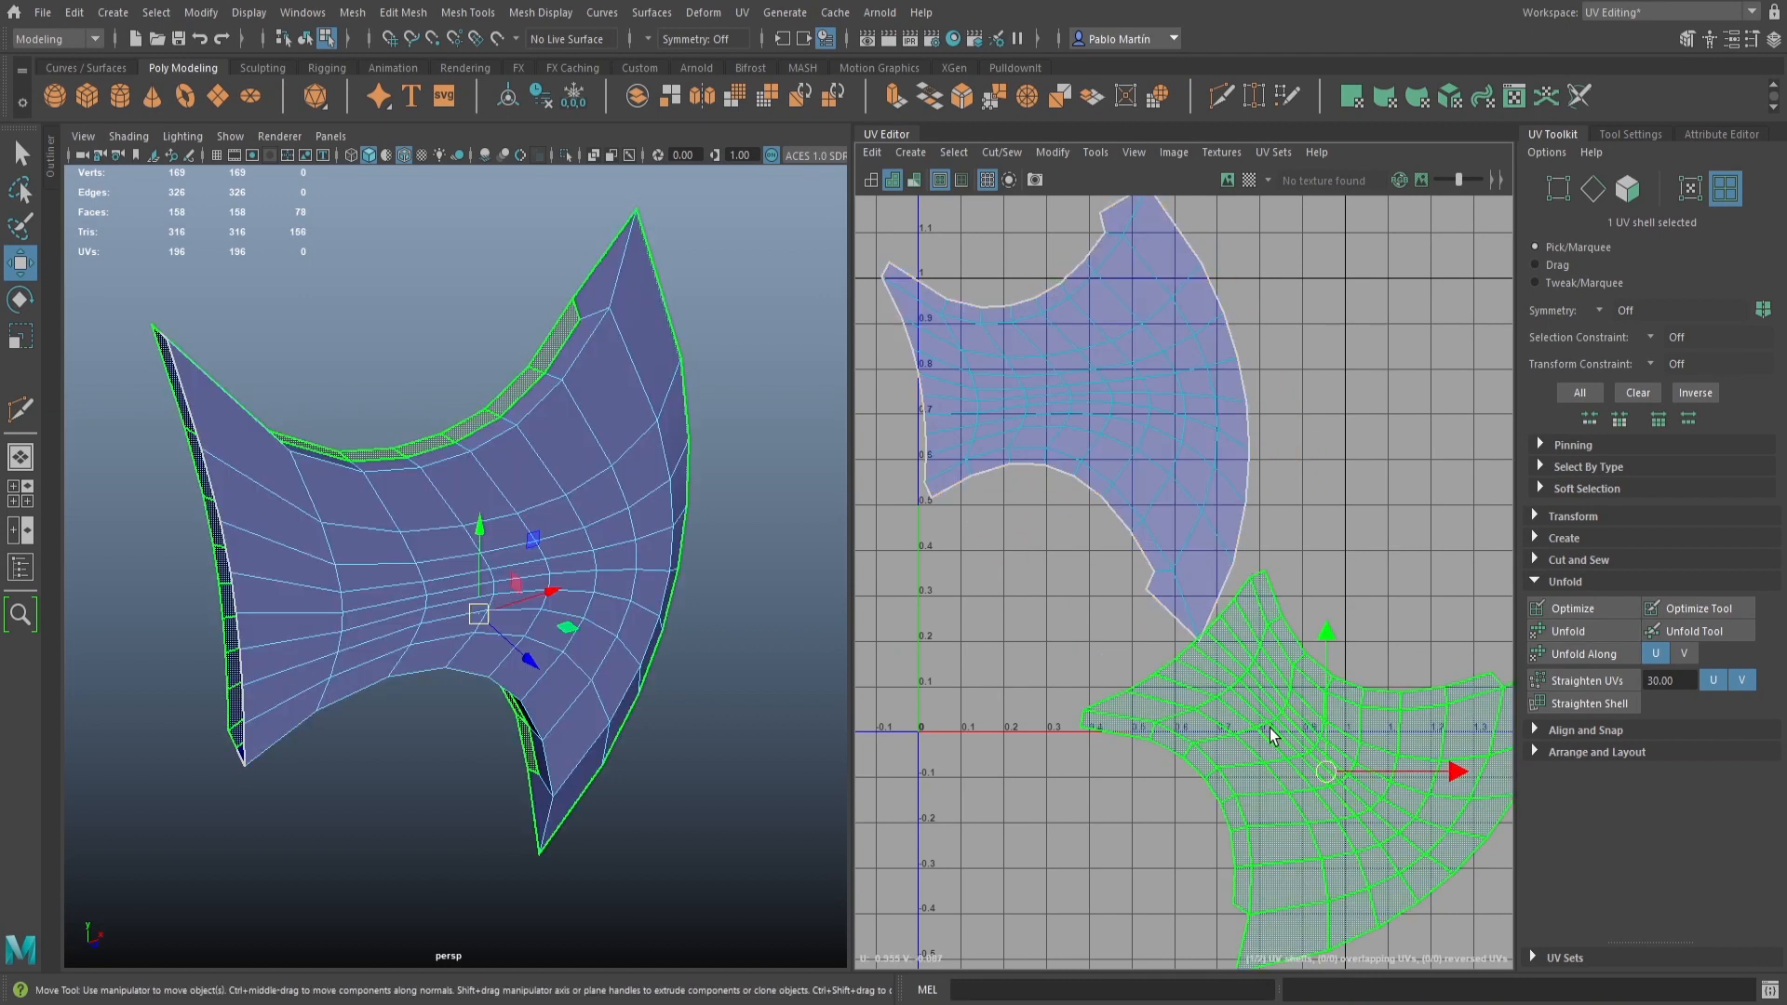
{"action": "left_click_drag", "start_coordinate": [1317, 748], "coordinate": [1171, 750]}
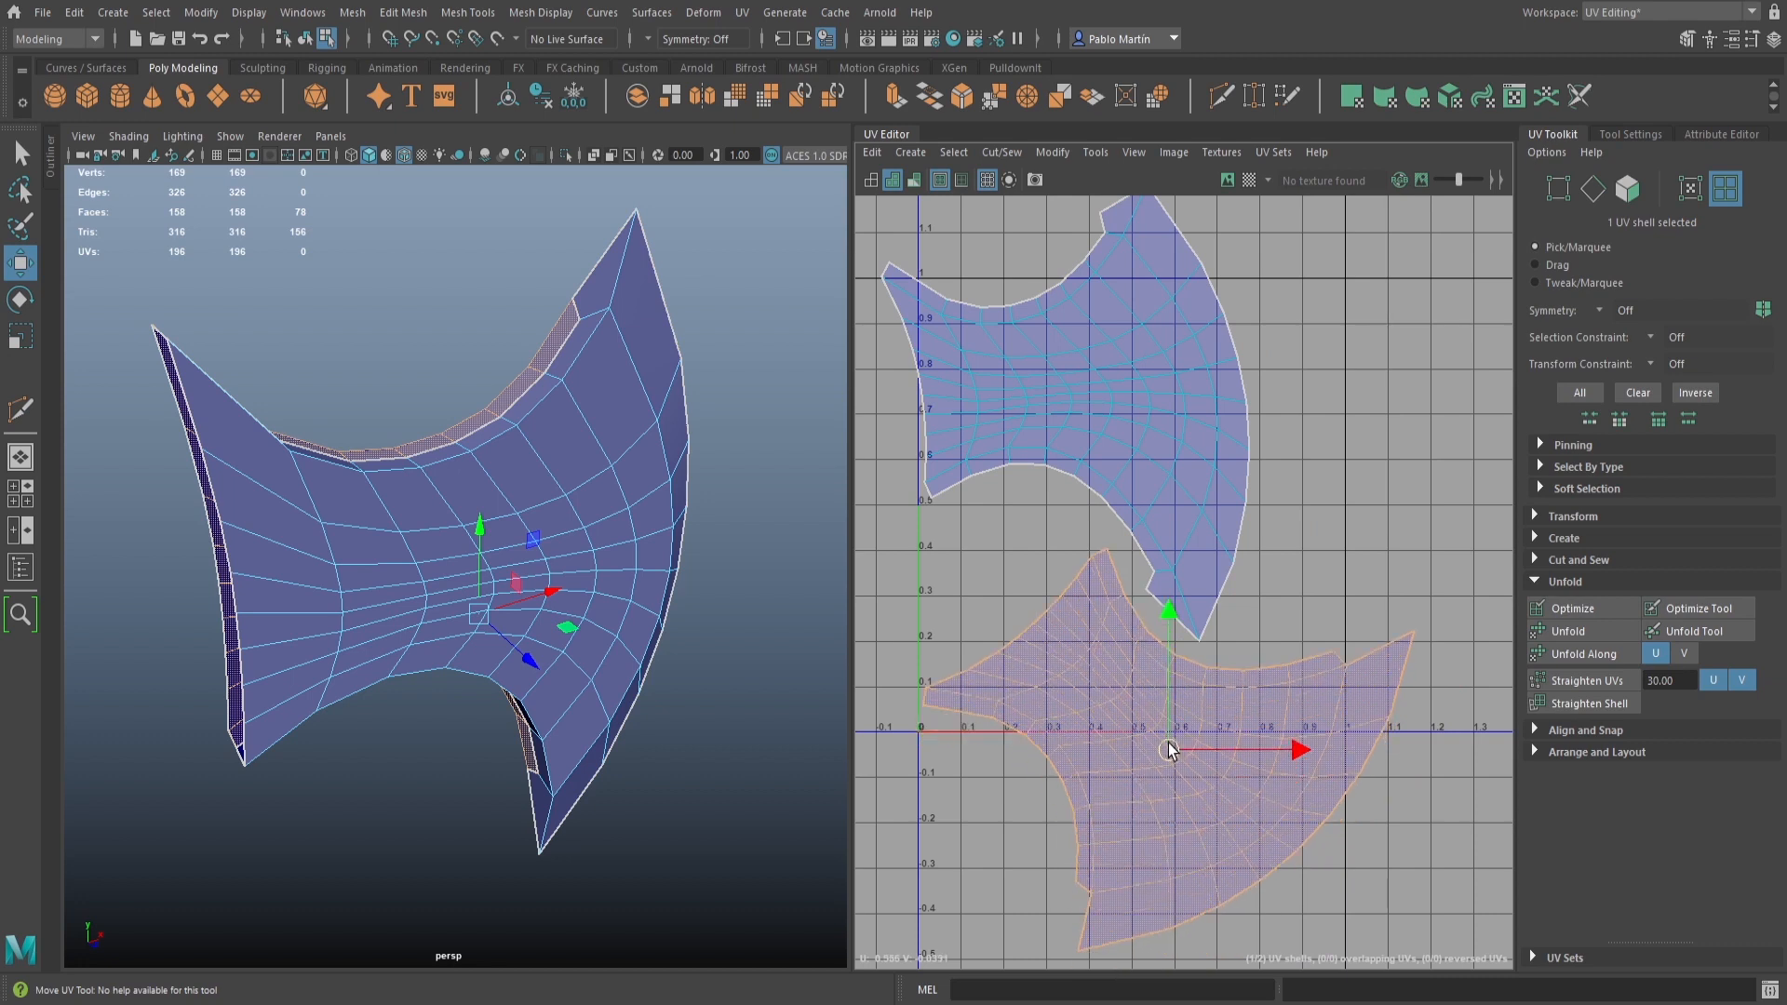
Rotate the lower UV shell counterclockwise to match the other half, and turn the upper shell slightly to straighten it
{"action": "key", "text": "e"}
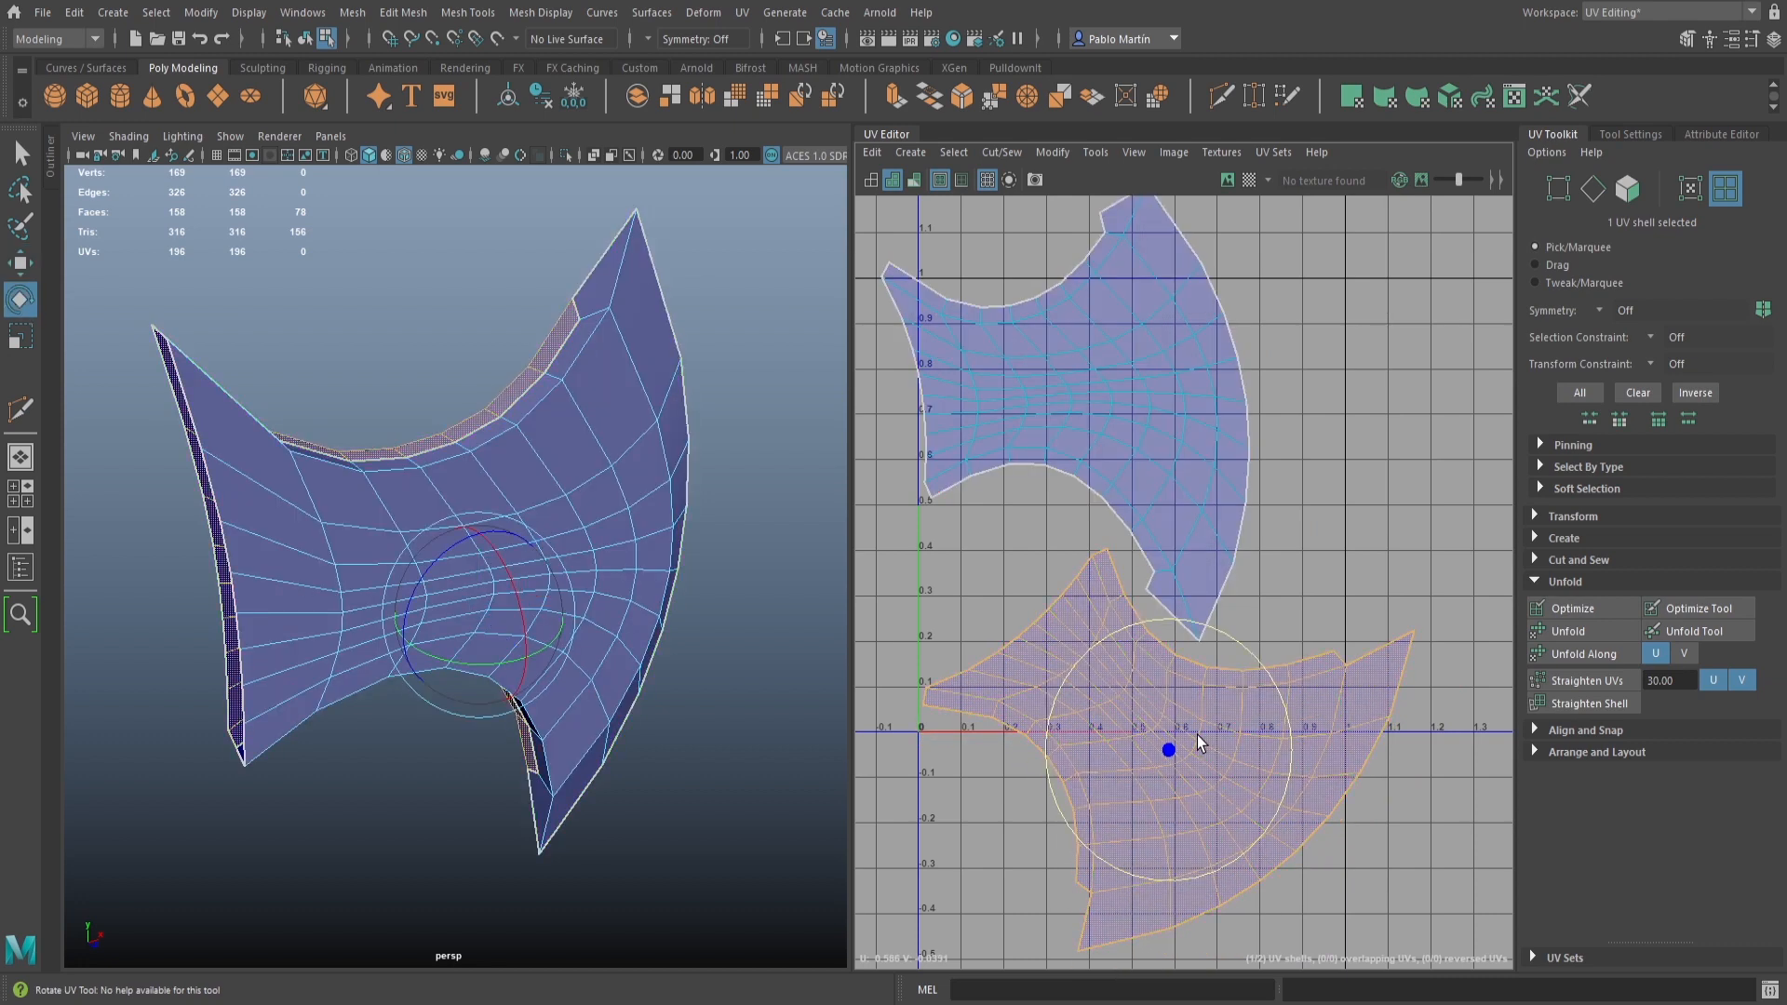
{"action": "left_click_drag", "start_coordinate": [1192, 629], "coordinate": [1096, 666]}
{"action": "left_click", "coordinate": [1096, 369]}
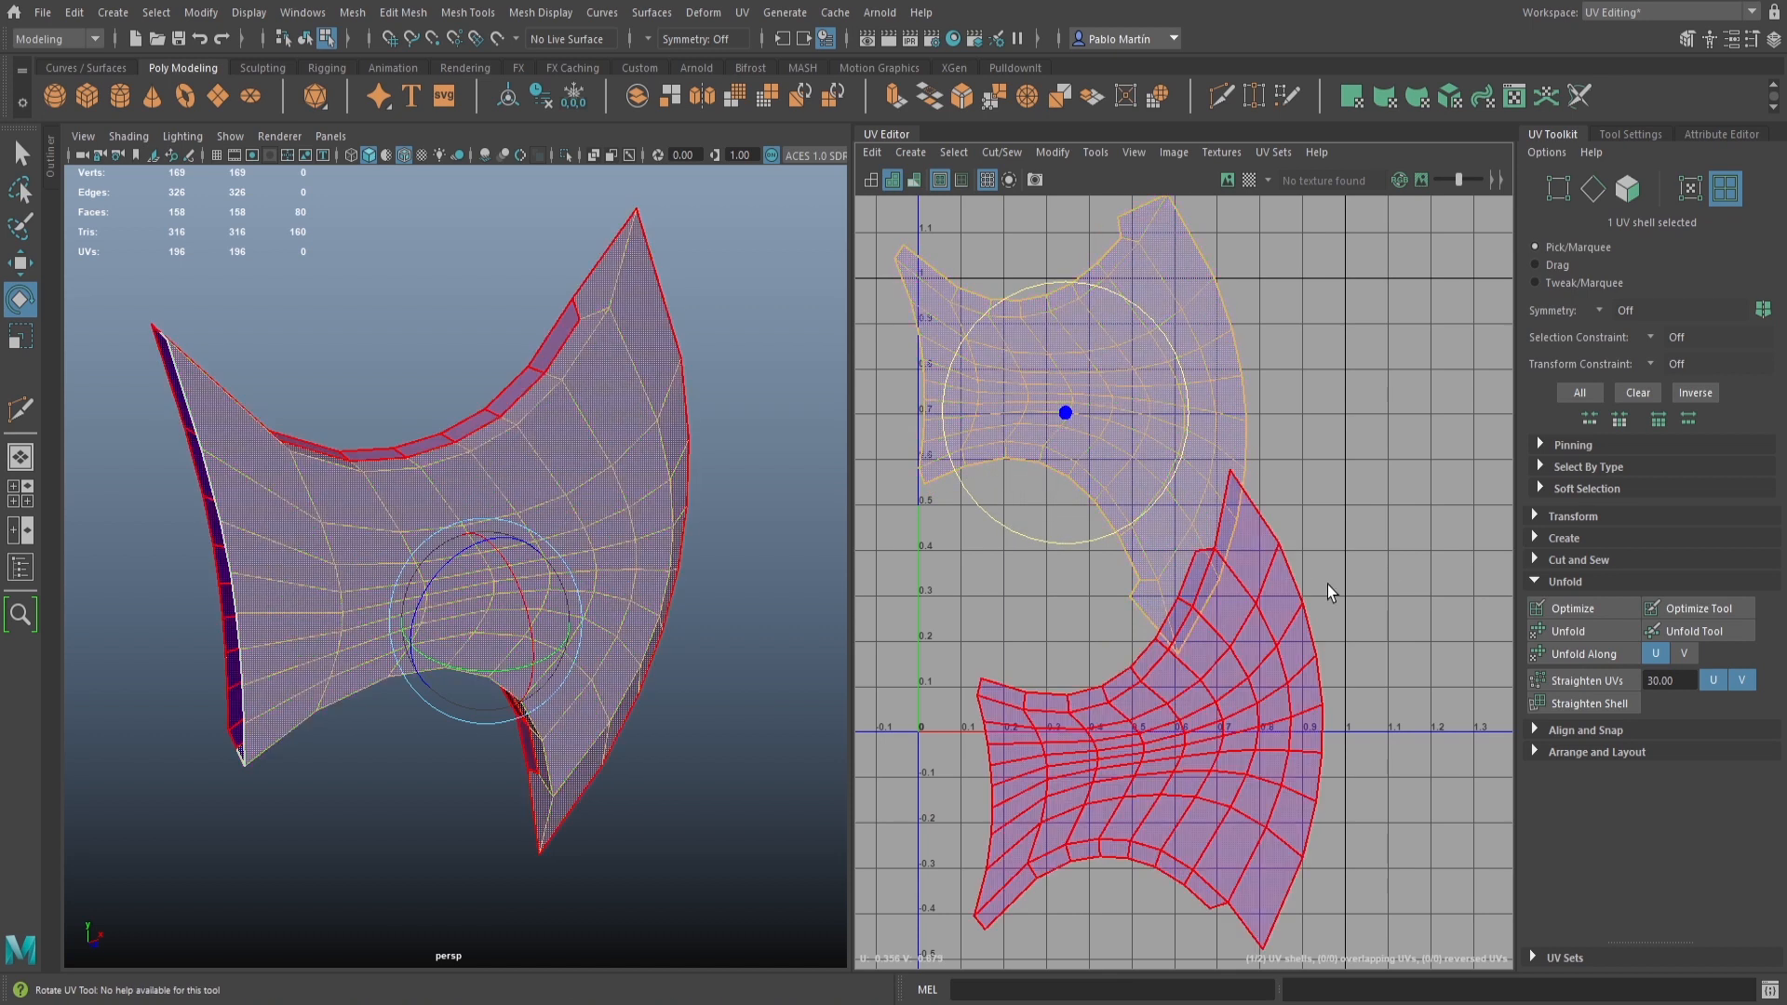
Select both UV shells and lay them out side by side inside the 0 to 1 UV tile
{"action": "scroll", "coordinate": [1329, 588], "scroll_direction": "down", "scroll_amount": 3}
{"action": "left_click", "coordinate": [1015, 325]}
{"action": "left_click_drag", "start_coordinate": [977, 291], "coordinate": [1388, 794]}
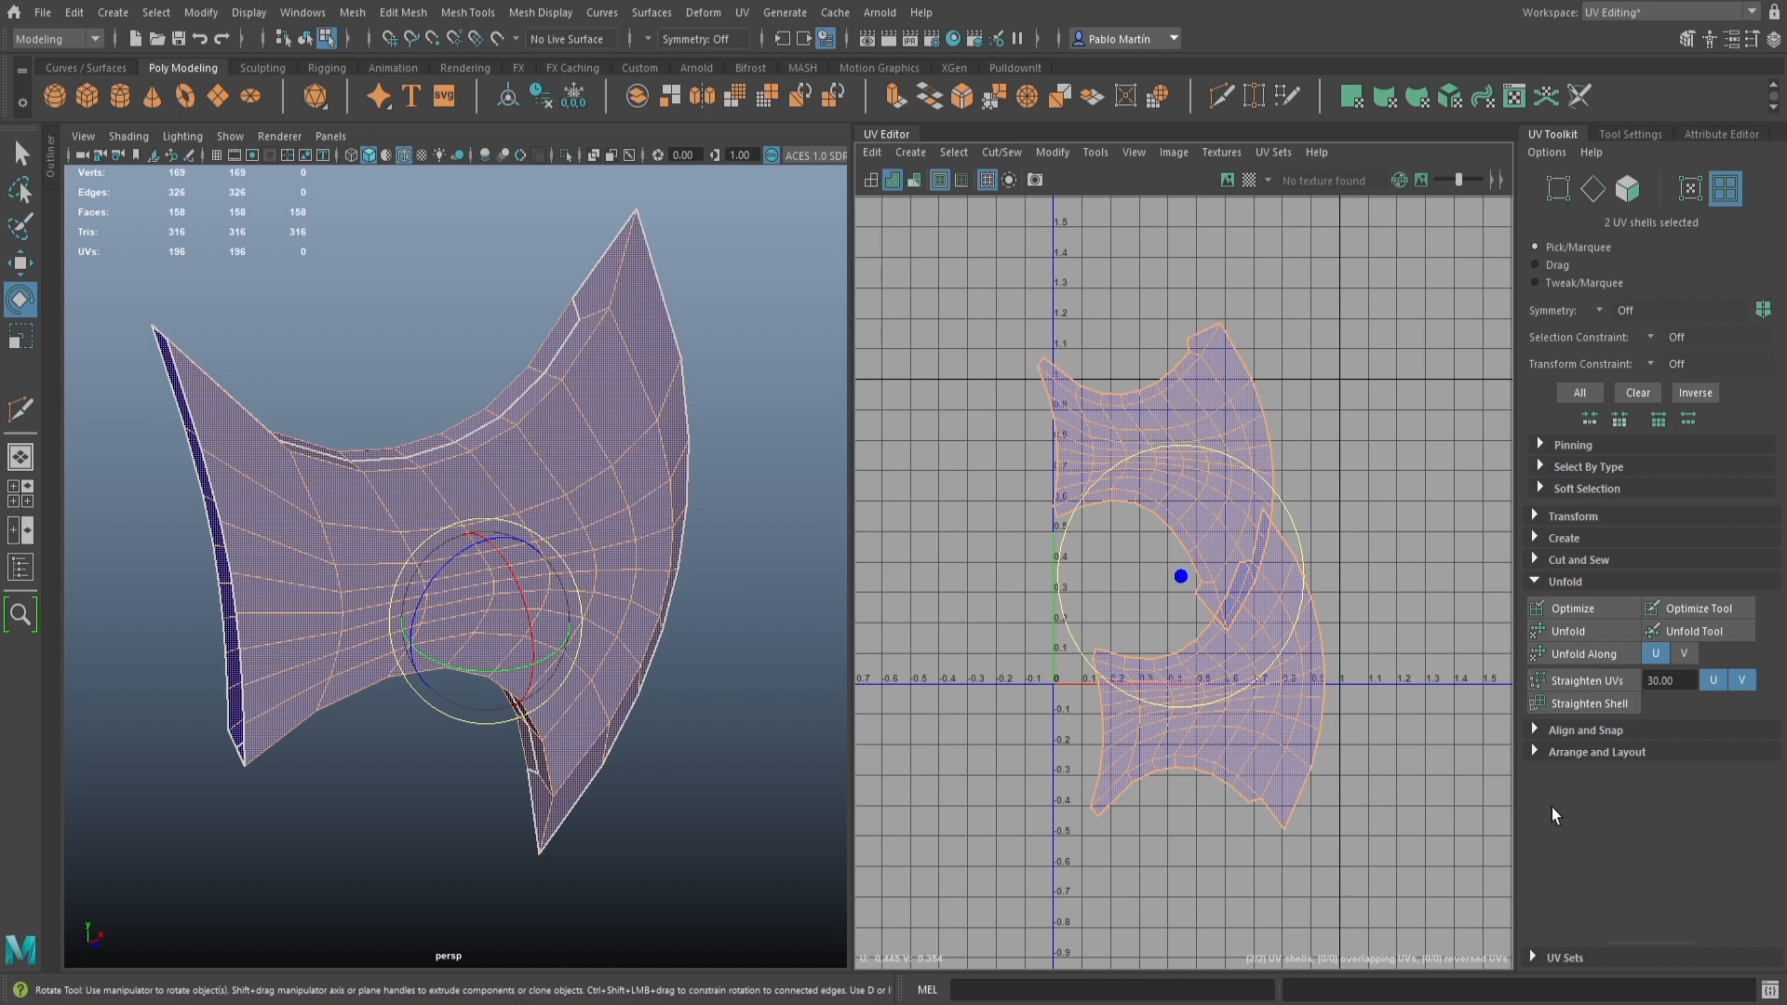
{"action": "left_click", "coordinate": [1565, 582]}
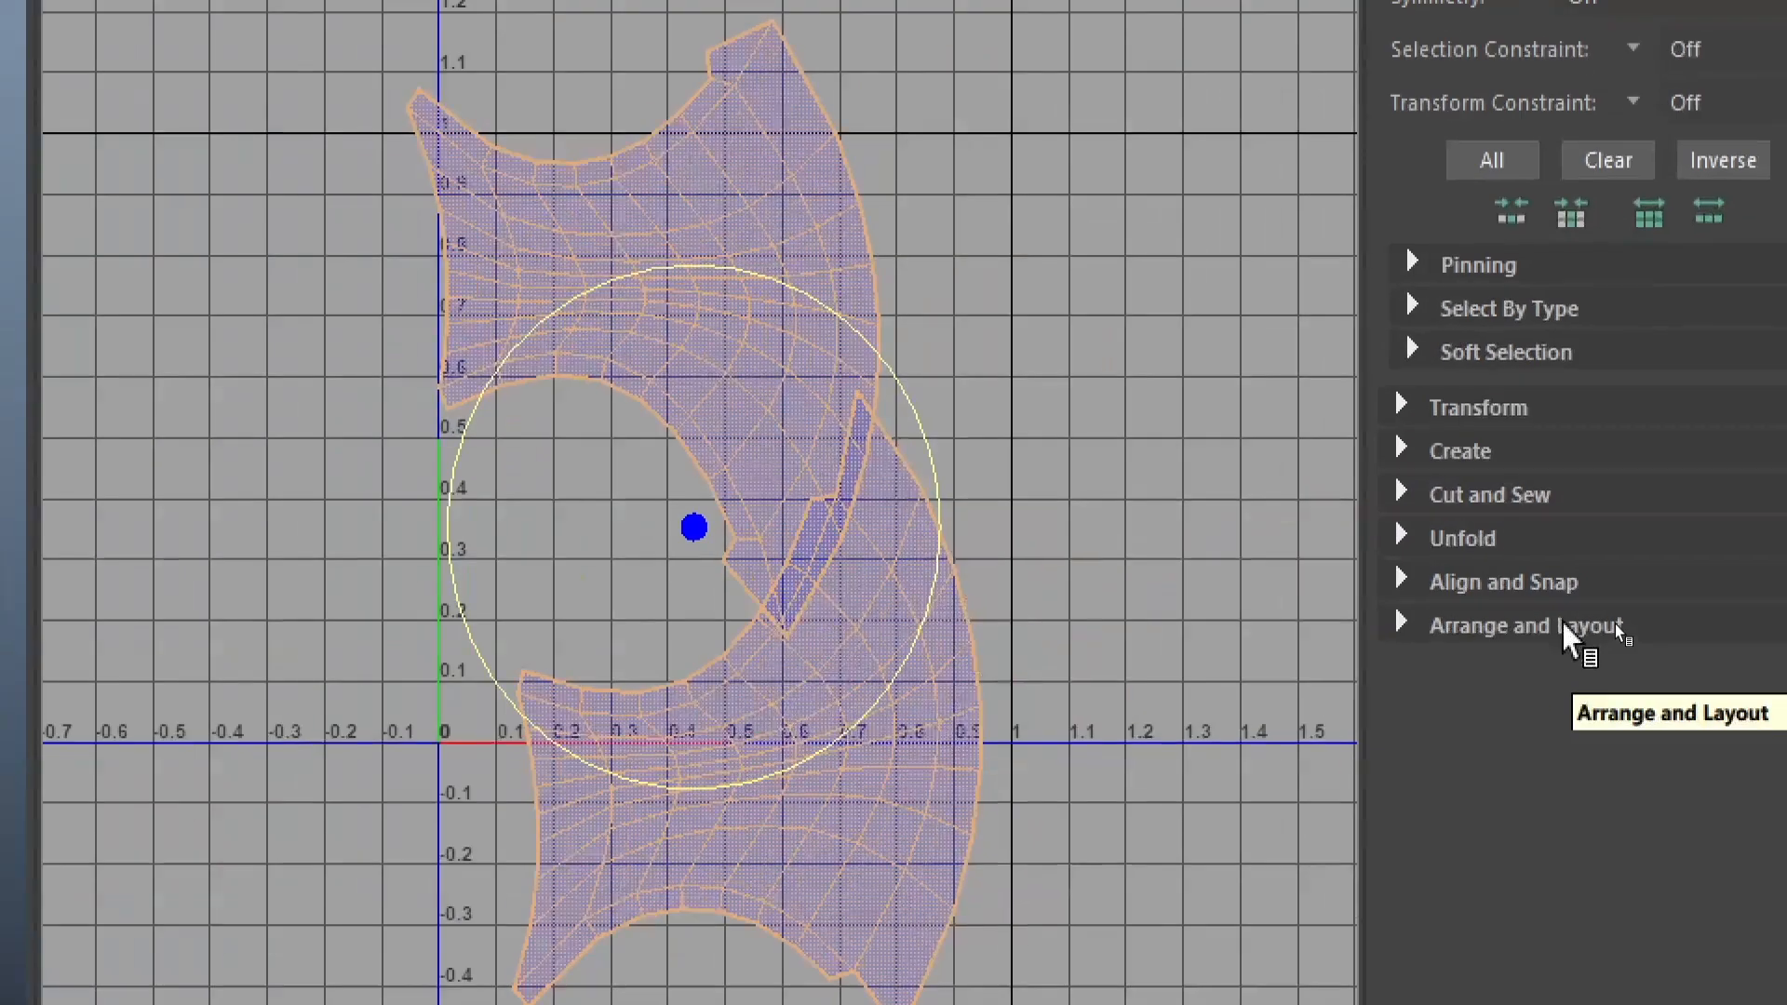
{"action": "left_click", "coordinate": [1588, 628]}
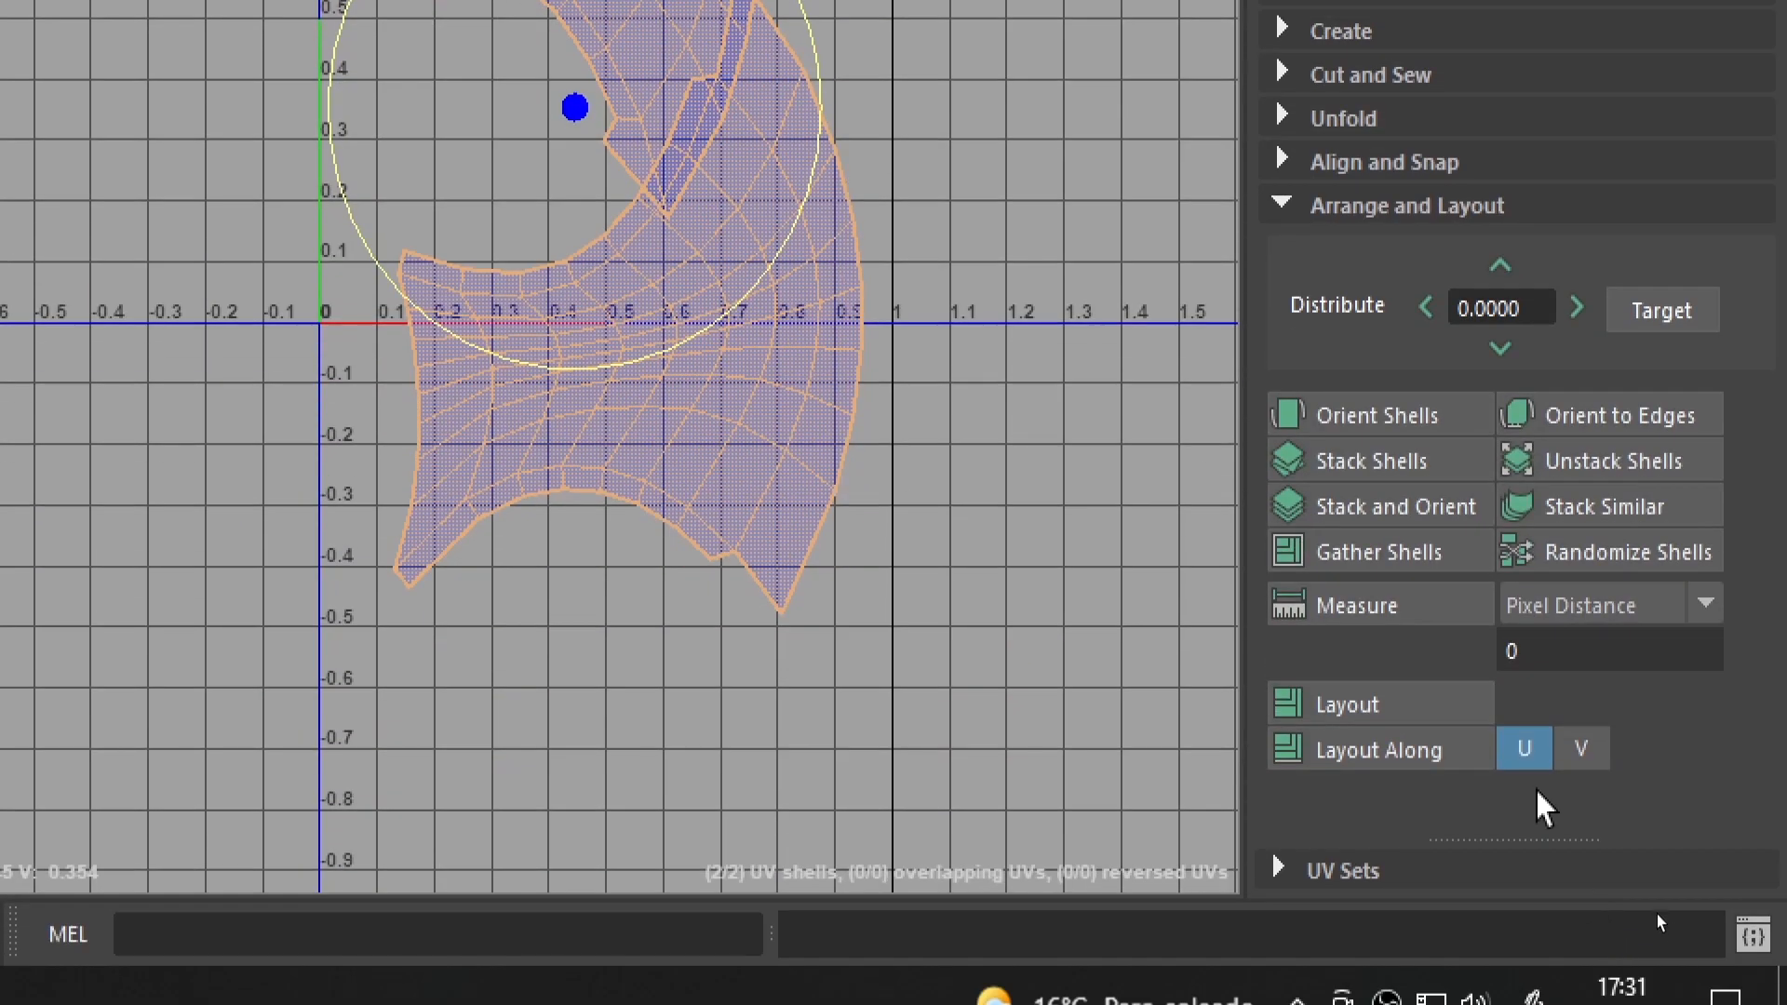
{"action": "left_click", "coordinate": [1387, 703]}
{"action": "middle_click_drag", "start_coordinate": [531, 70], "coordinate": [651, 342], "text": "alt"}
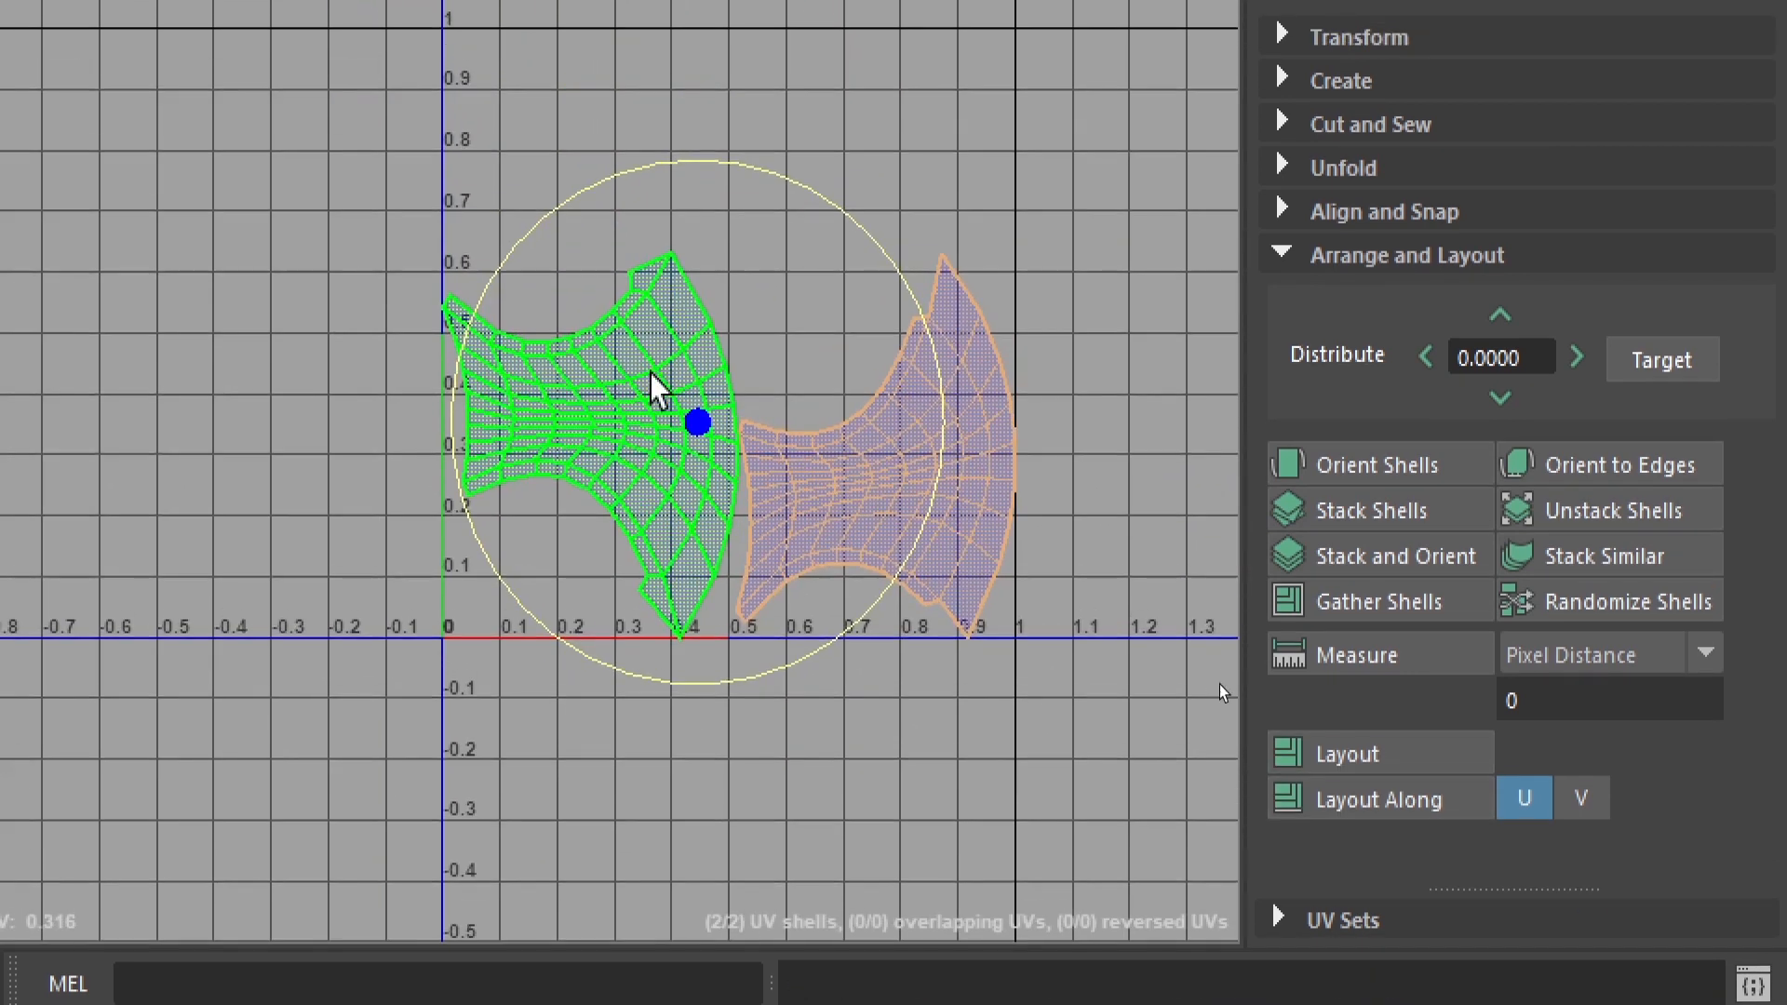
{"action": "right_click_drag", "start_coordinate": [652, 372], "coordinate": [1011, 411], "text": "alt"}
{"action": "middle_click_drag", "start_coordinate": [1011, 411], "coordinate": [790, 295], "text": "alt"}
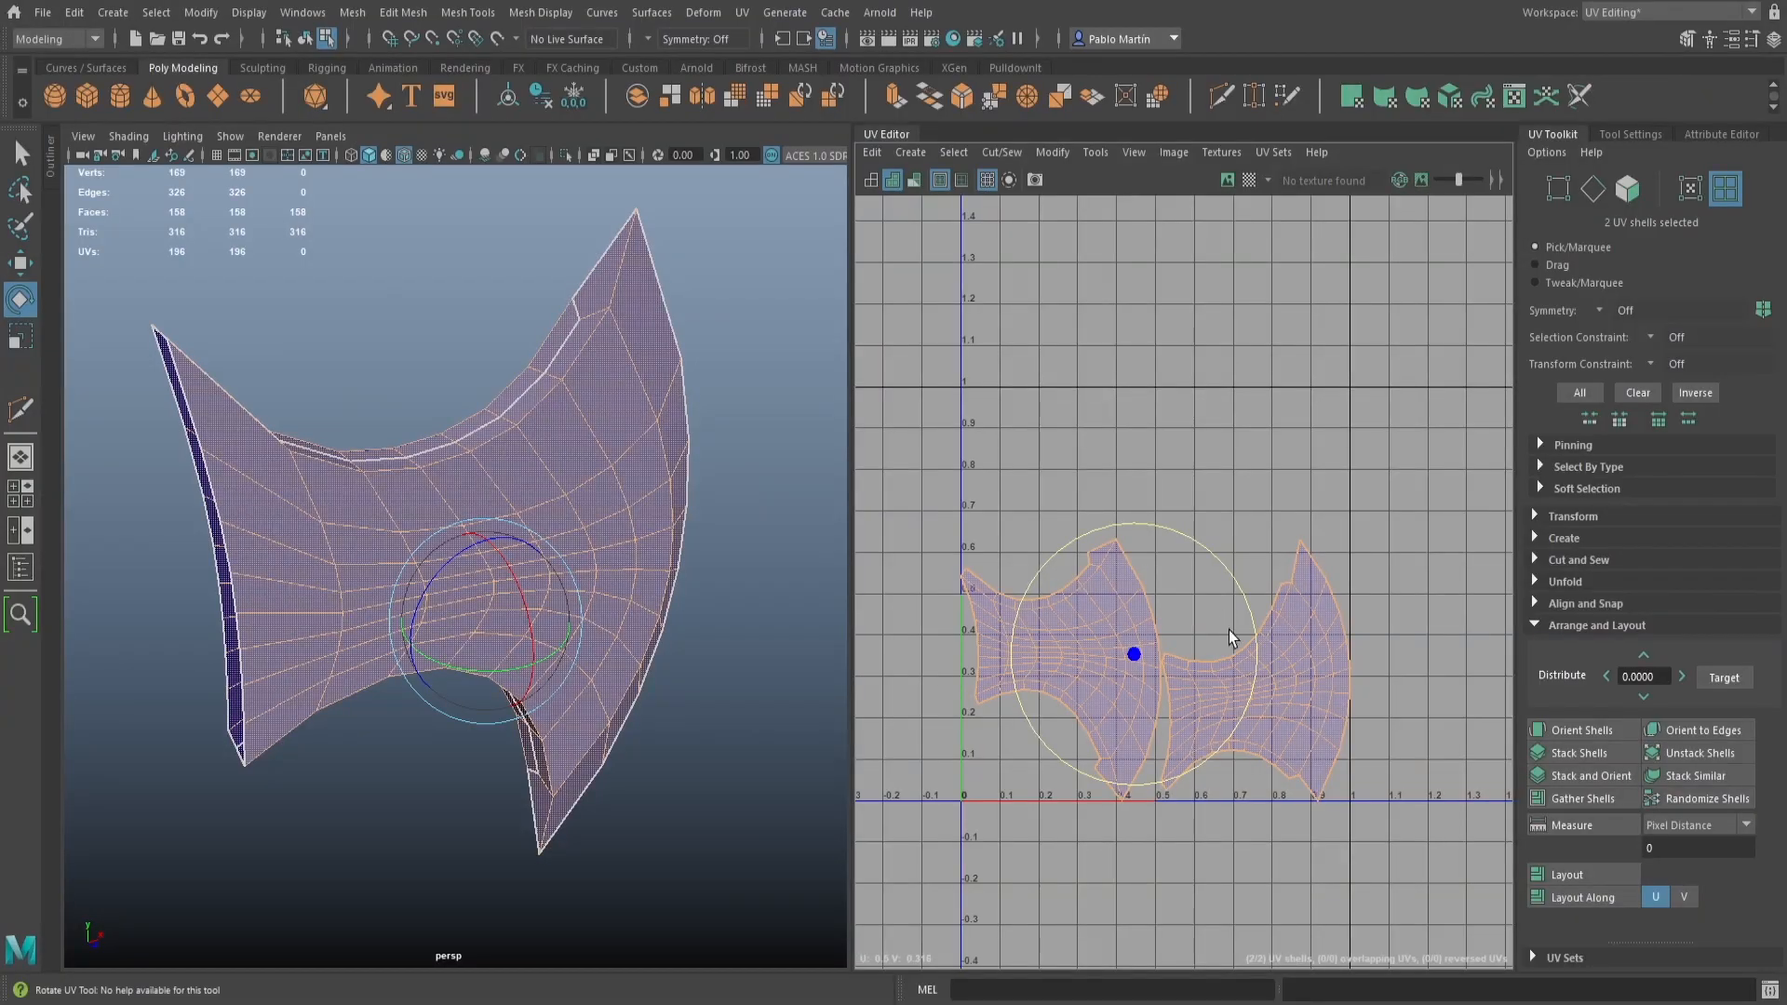
Examine how the two laid-out shells fit within the 0 to 1 UV tile
{"action": "middle_click_drag", "start_coordinate": [712, 416], "coordinate": [664, 152], "text": "alt"}
{"action": "right_click_drag", "start_coordinate": [664, 151], "coordinate": [886, 198], "text": "alt"}
{"action": "right_click_drag", "start_coordinate": [1336, 589], "coordinate": [1344, 594], "text": "alt"}
{"action": "middle_click_drag", "start_coordinate": [1313, 596], "coordinate": [1393, 638], "text": "alt"}
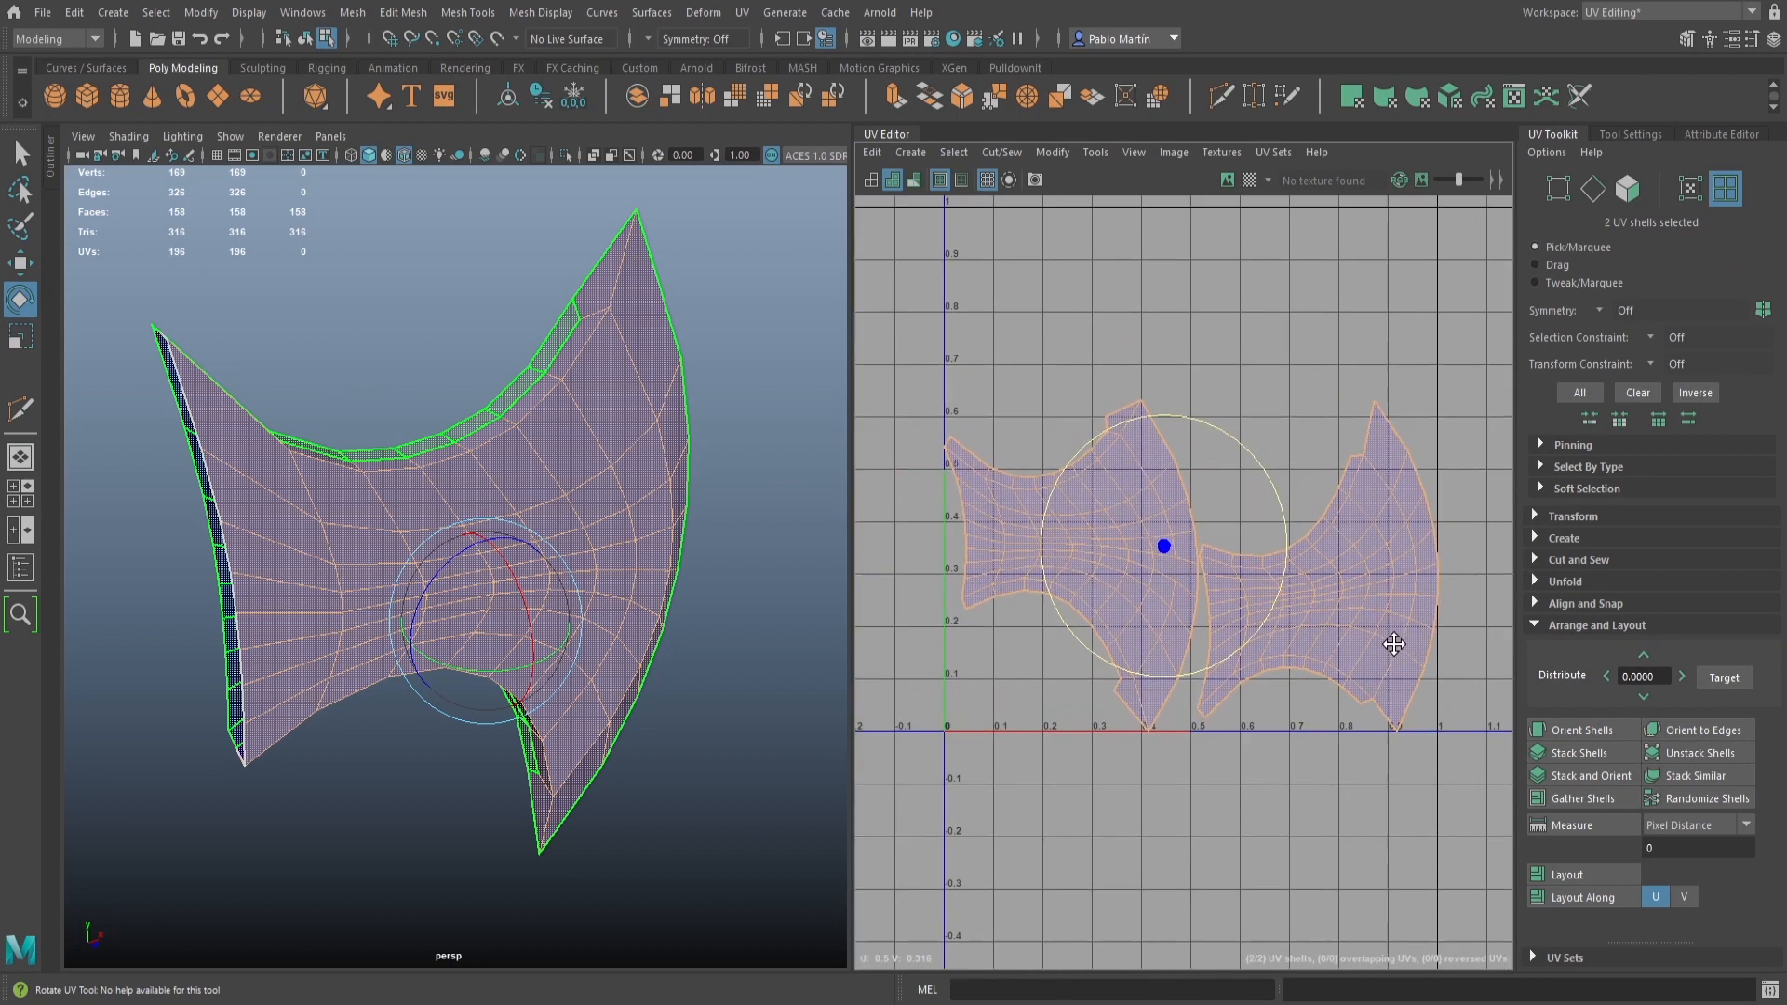
{"action": "middle_click_drag", "start_coordinate": [1111, 475], "coordinate": [1098, 568], "text": "alt"}
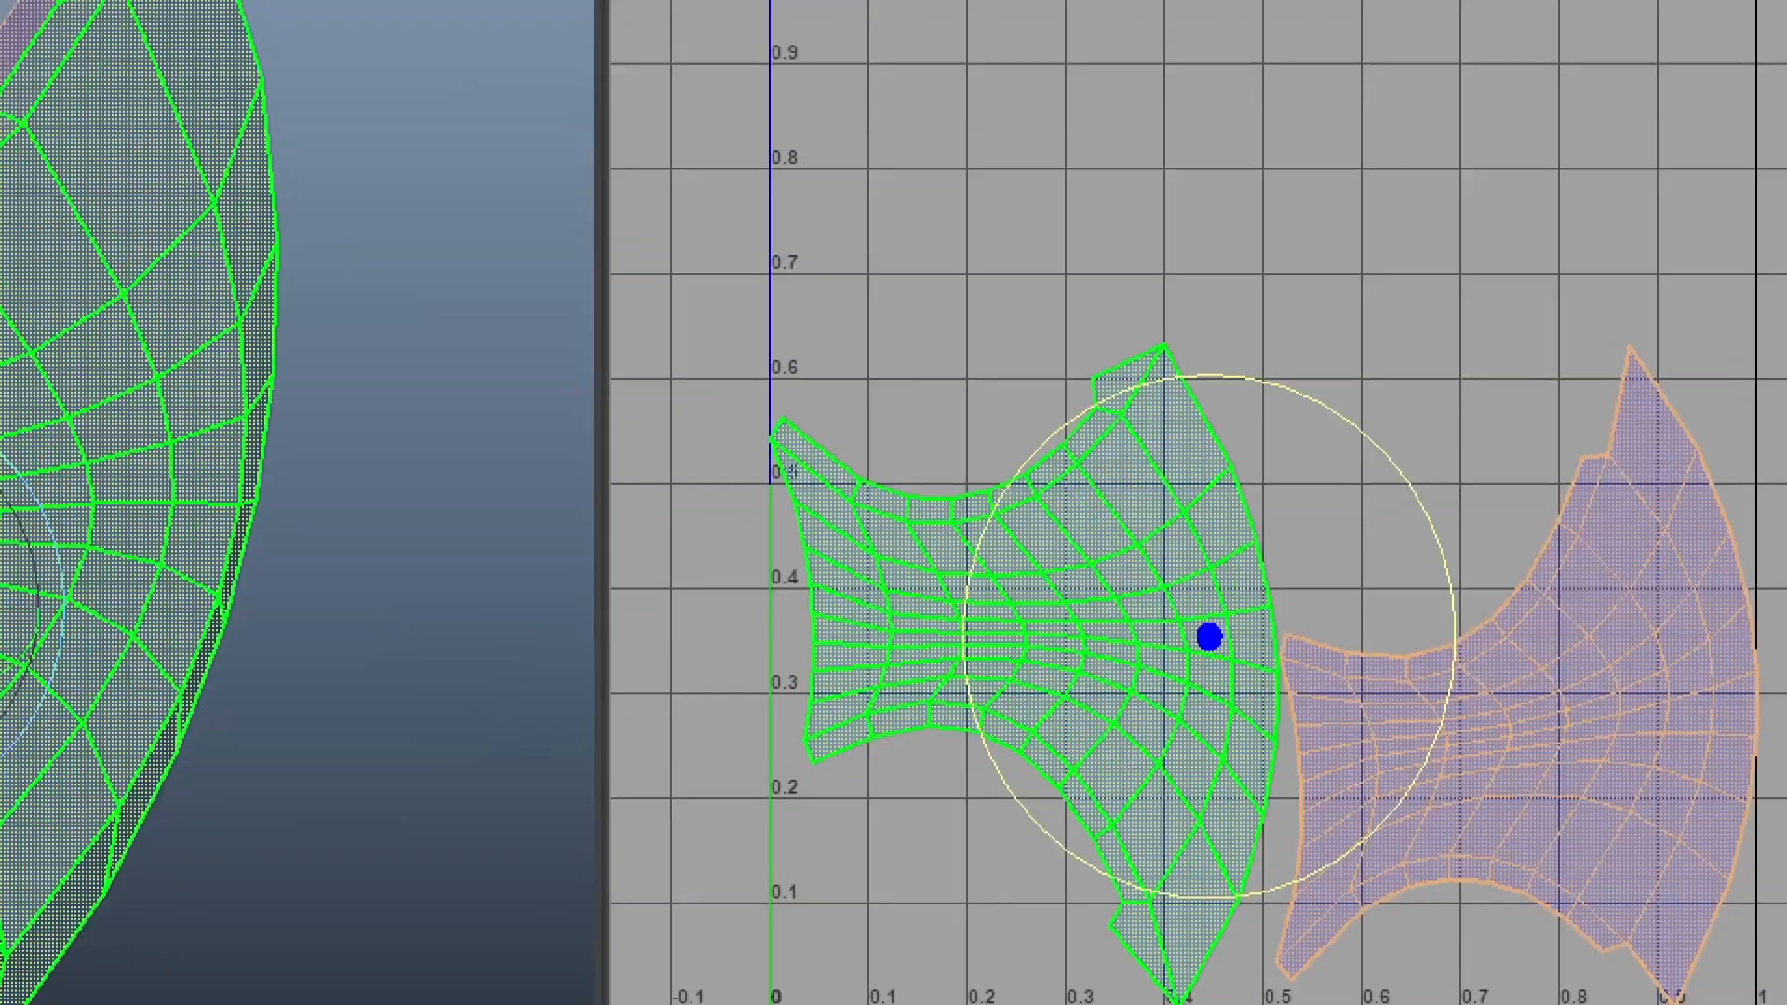
{"action": "mouse_move", "coordinate": [768, 978]}
{"action": "left_mouse_down"}
{"action": "mouse_move", "coordinate": [618, 0]}
{"action": "mouse_move", "coordinate": [1755, 131]}
{"action": "mouse_move", "coordinate": [1783, 1001]}
{"action": "mouse_move", "coordinate": [838, 985]}
{"action": "left_mouse_up"}
{"action": "left_click_drag", "start_coordinate": [892, 945], "coordinate": [900, 952]}
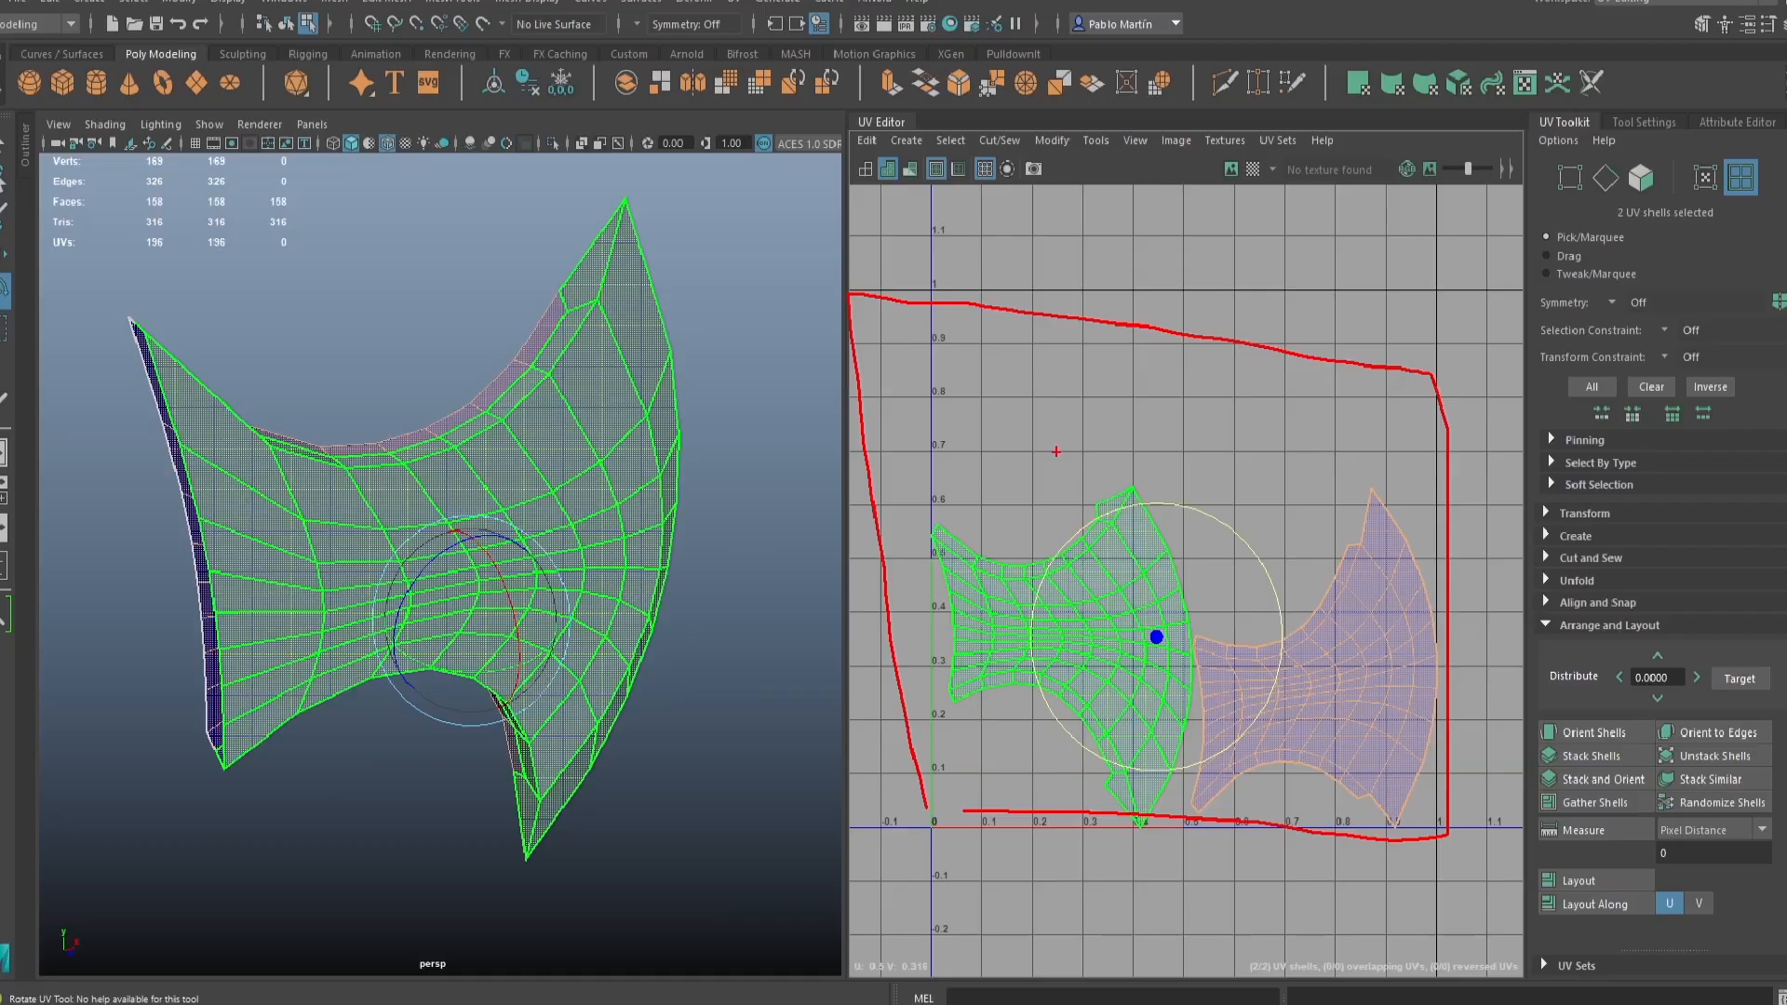
{"action": "key", "text": "Escape"}
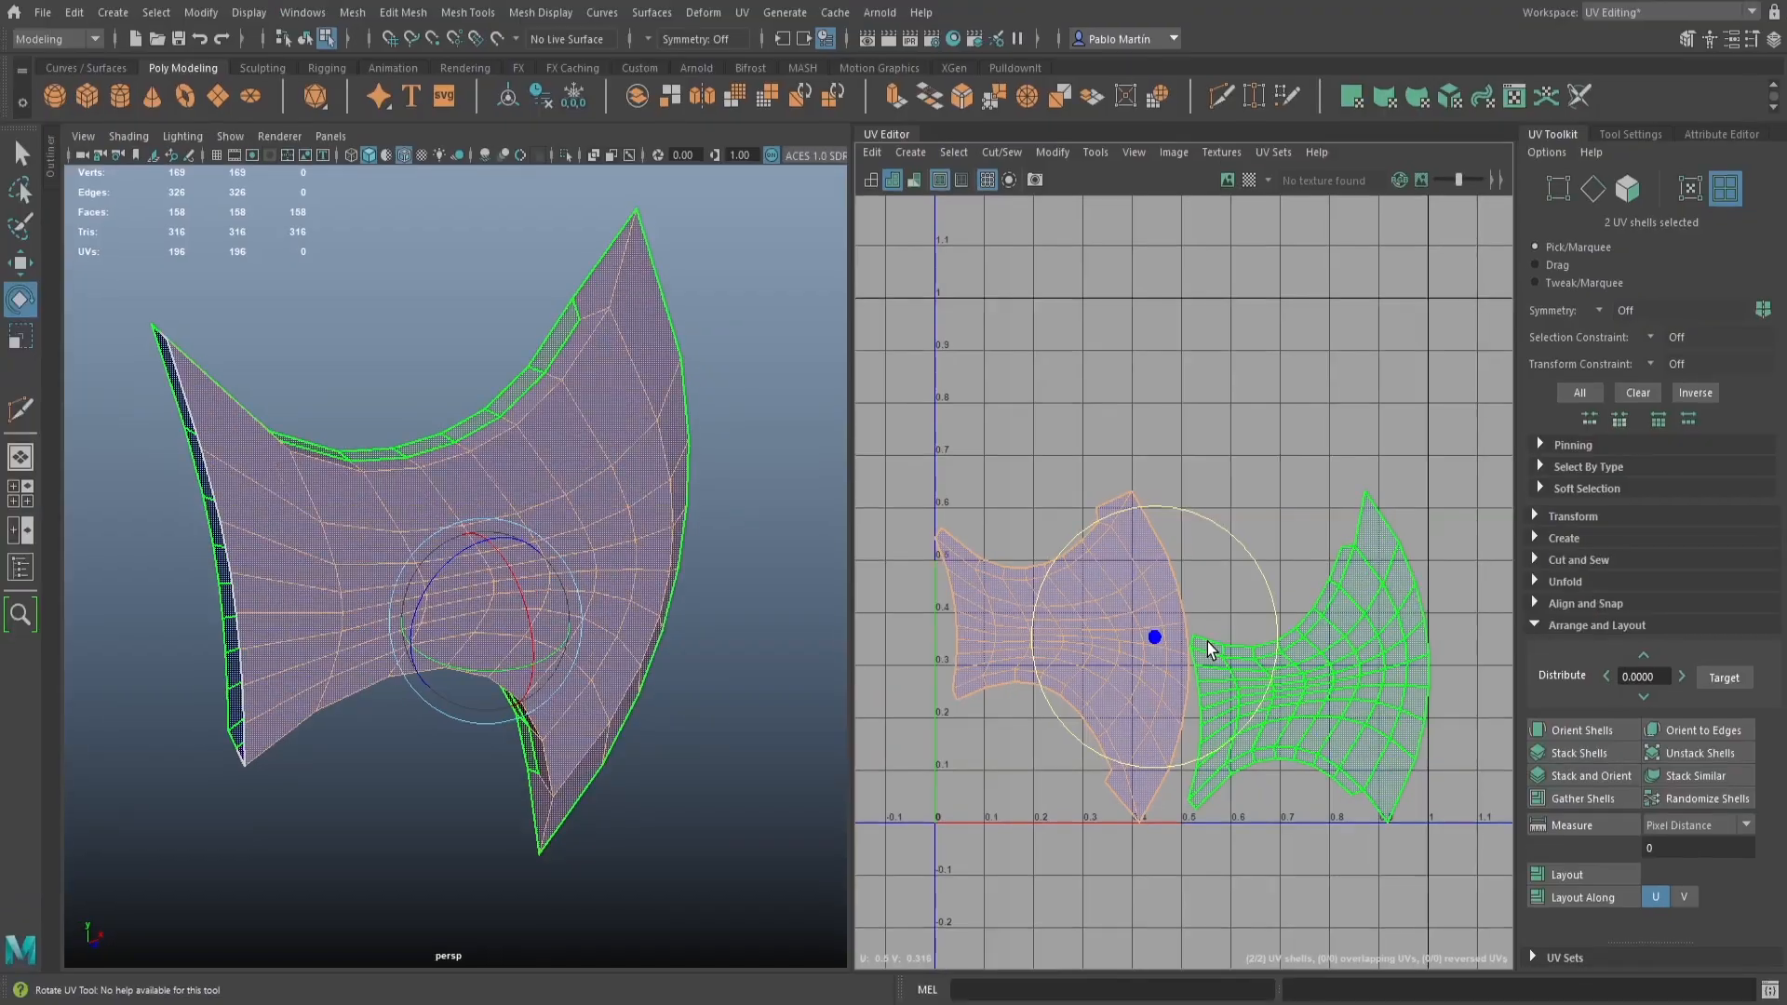
{"action": "scroll", "coordinate": [1252, 650], "scroll_direction": "down", "scroll_amount": 2}
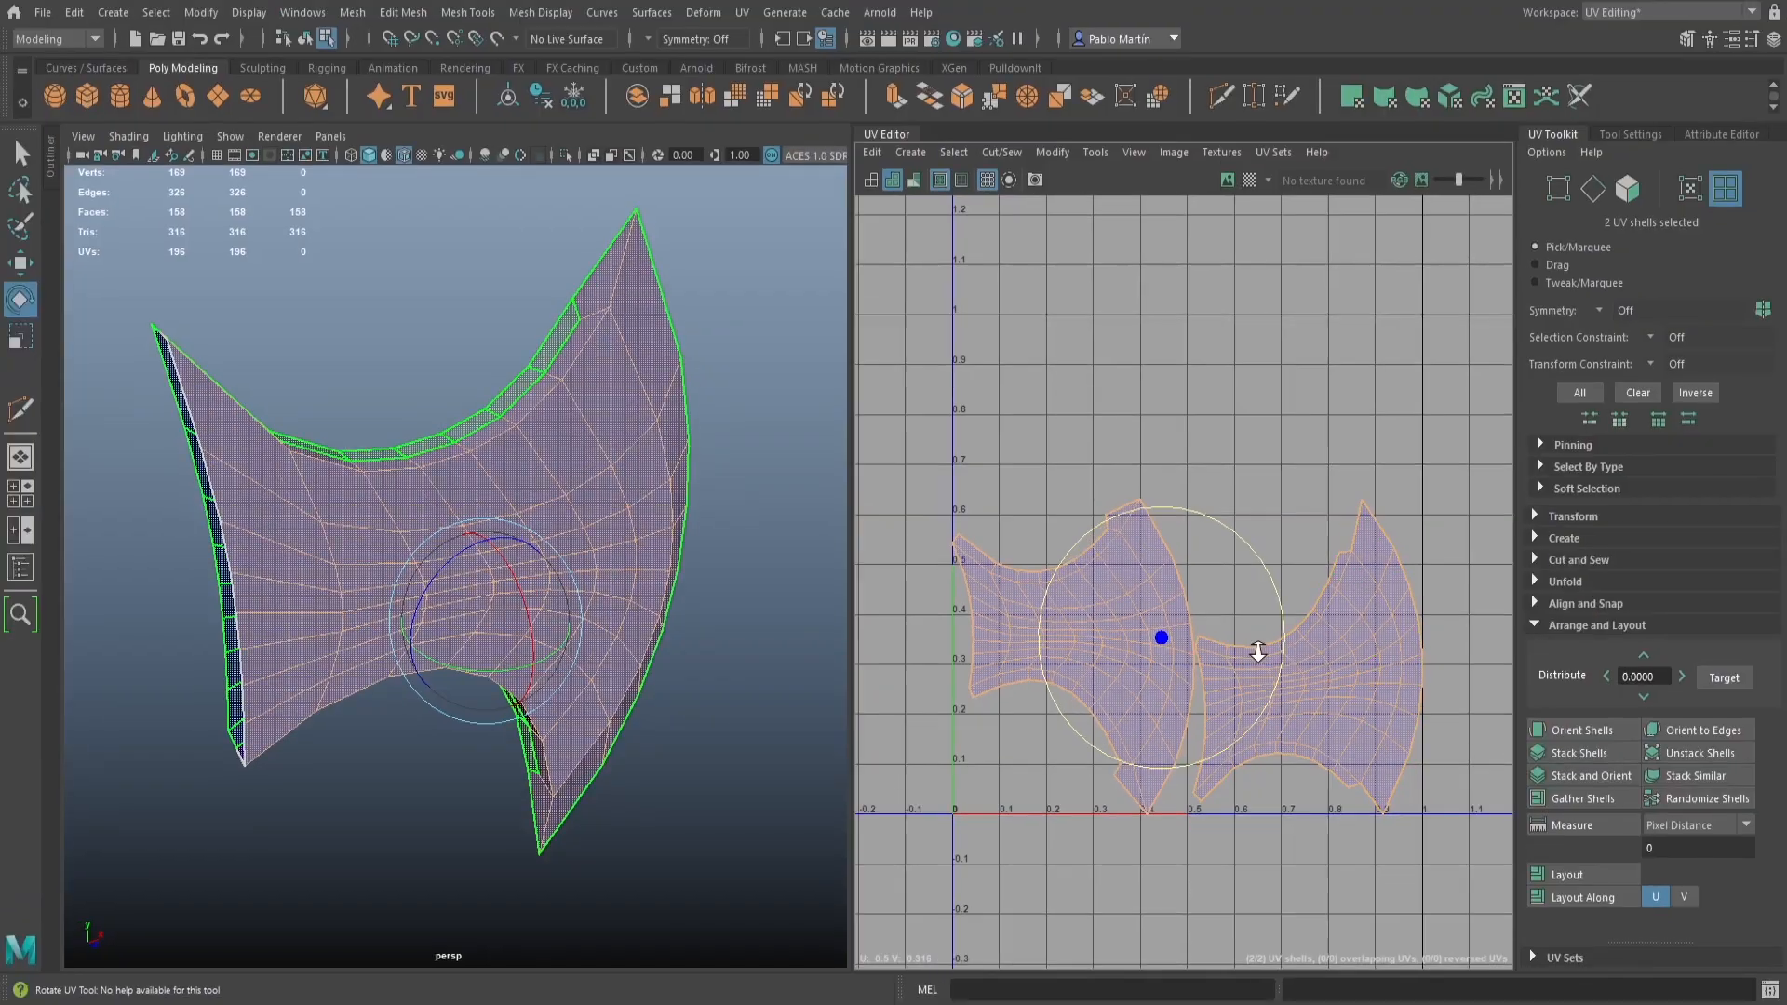
{"action": "key", "text": "q"}
{"action": "middle_click_drag", "start_coordinate": [1278, 790], "coordinate": [1284, 671], "text": "alt"}
{"action": "scroll", "coordinate": [721, 563], "scroll_direction": "up", "scroll_amount": 2}
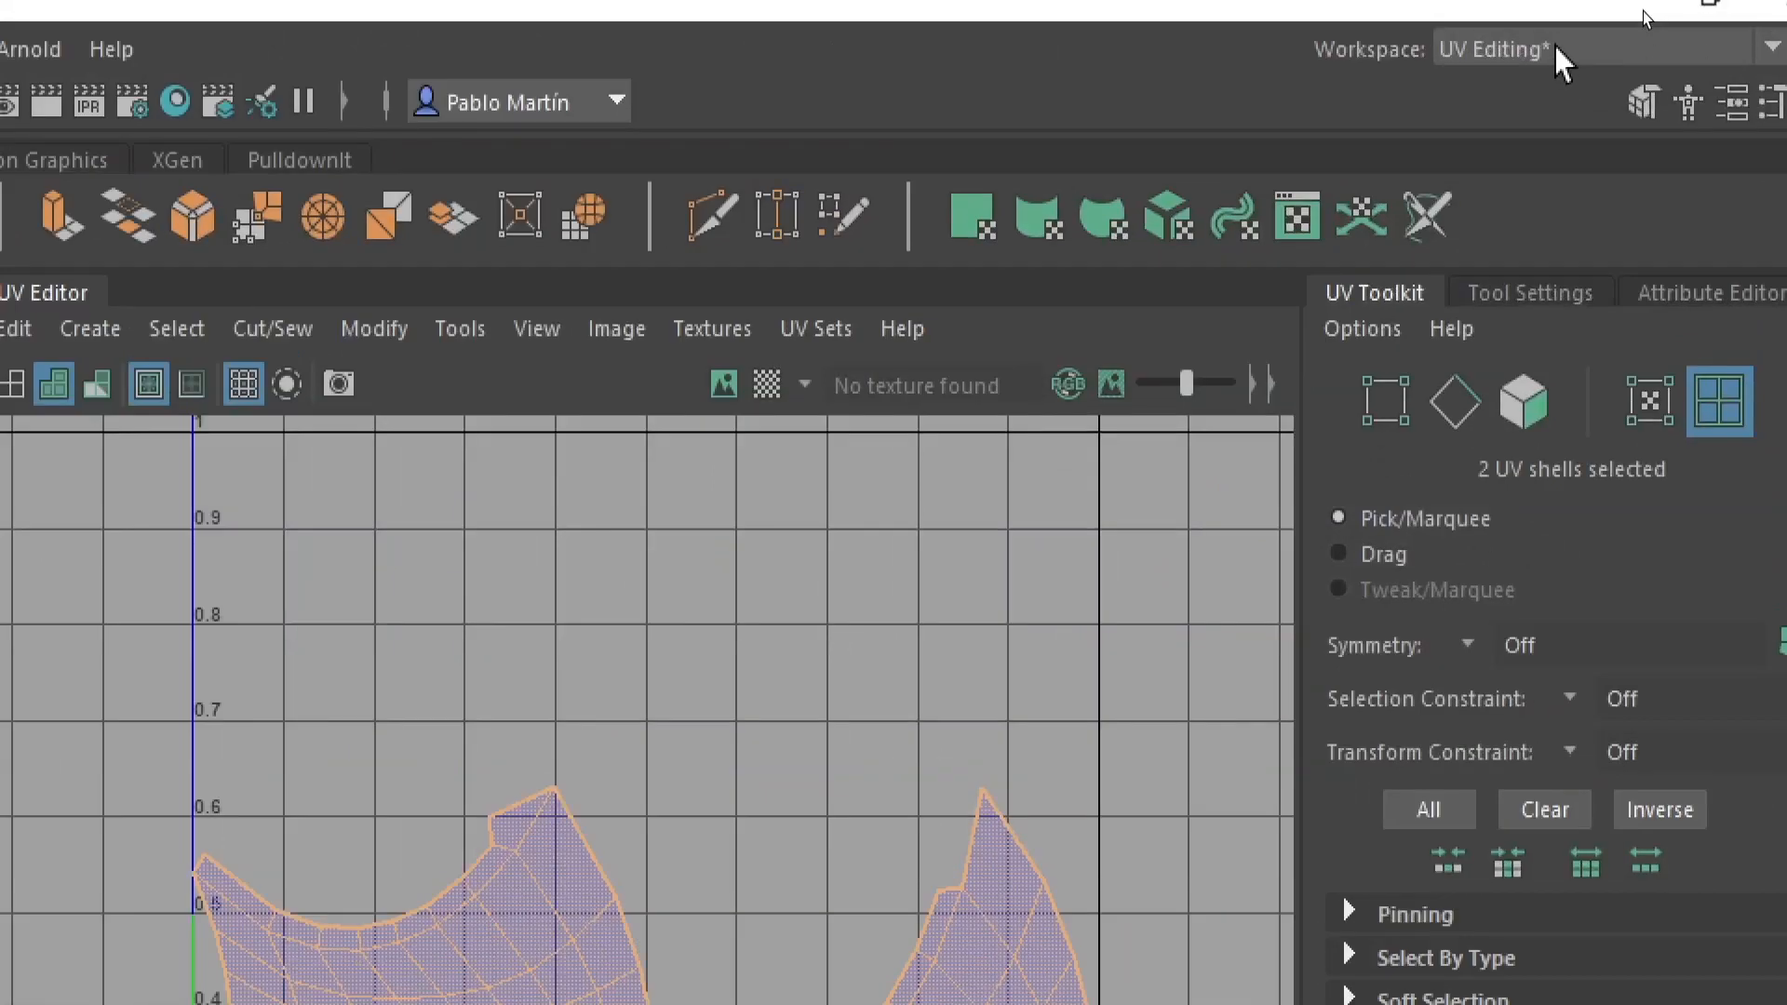
Switch the workspace to Maya Classic and return the blade to object selection mode
{"action": "left_click", "coordinate": [1555, 46]}
{"action": "left_click", "coordinate": [1553, 88]}
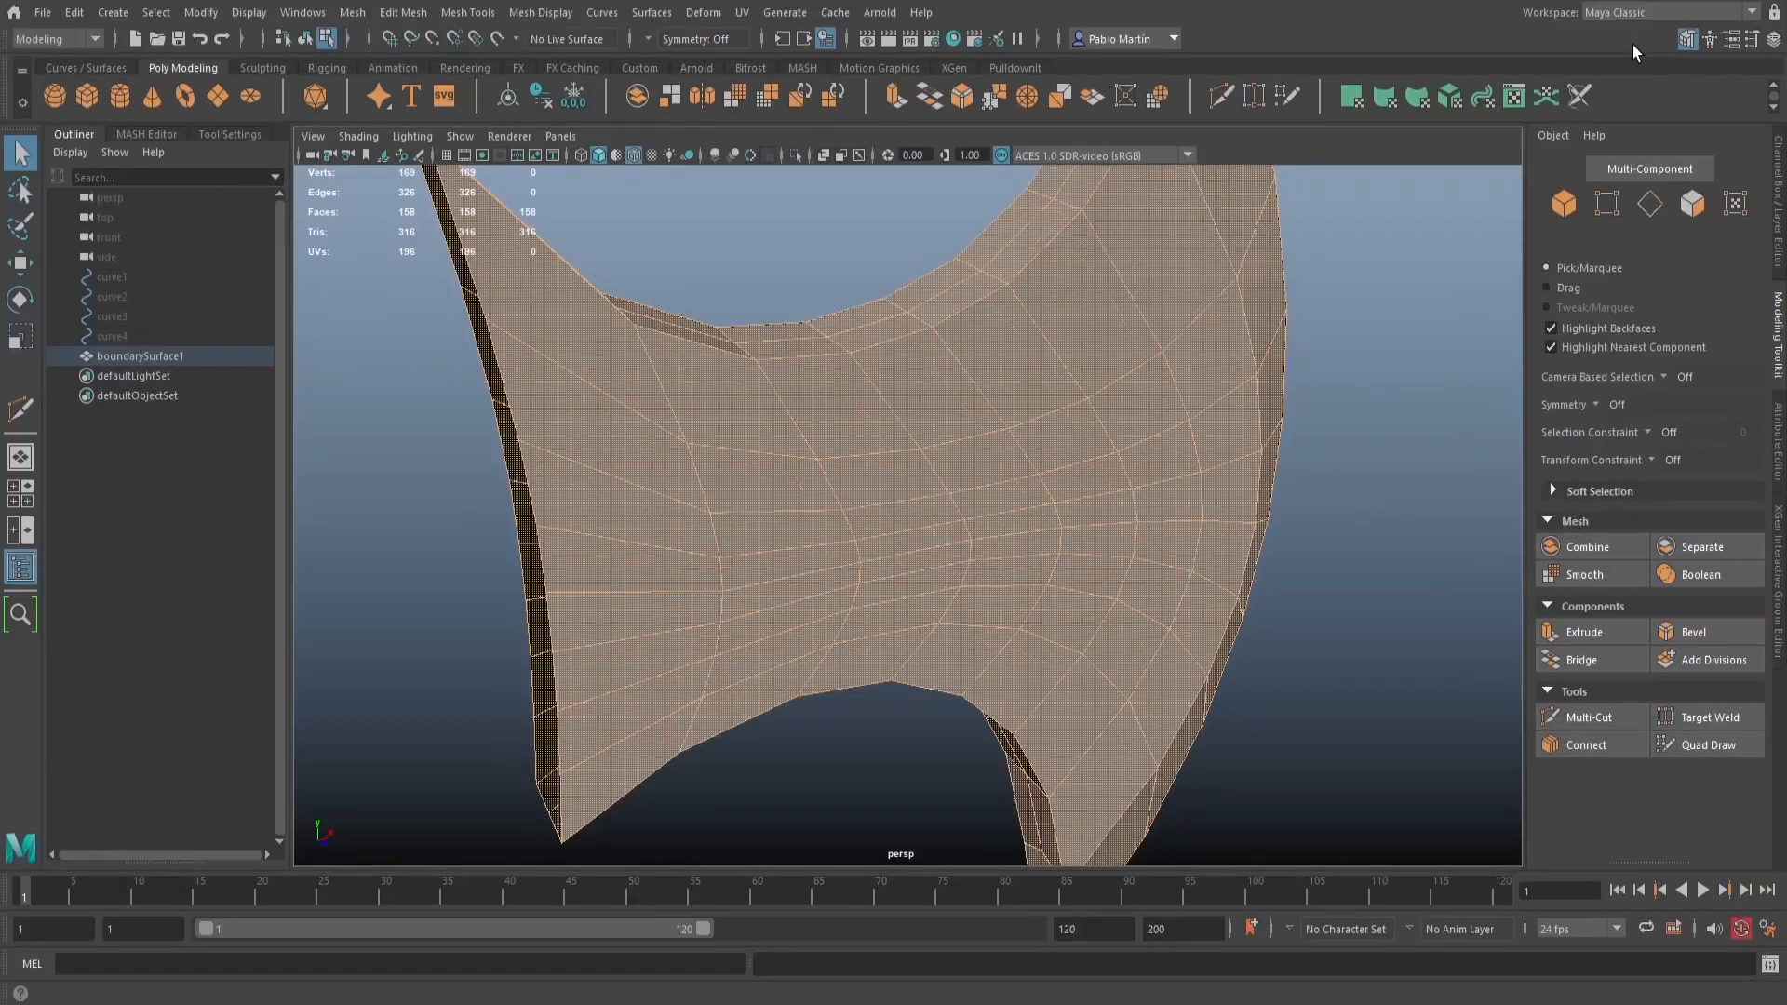
{"action": "left_click", "coordinate": [760, 700]}
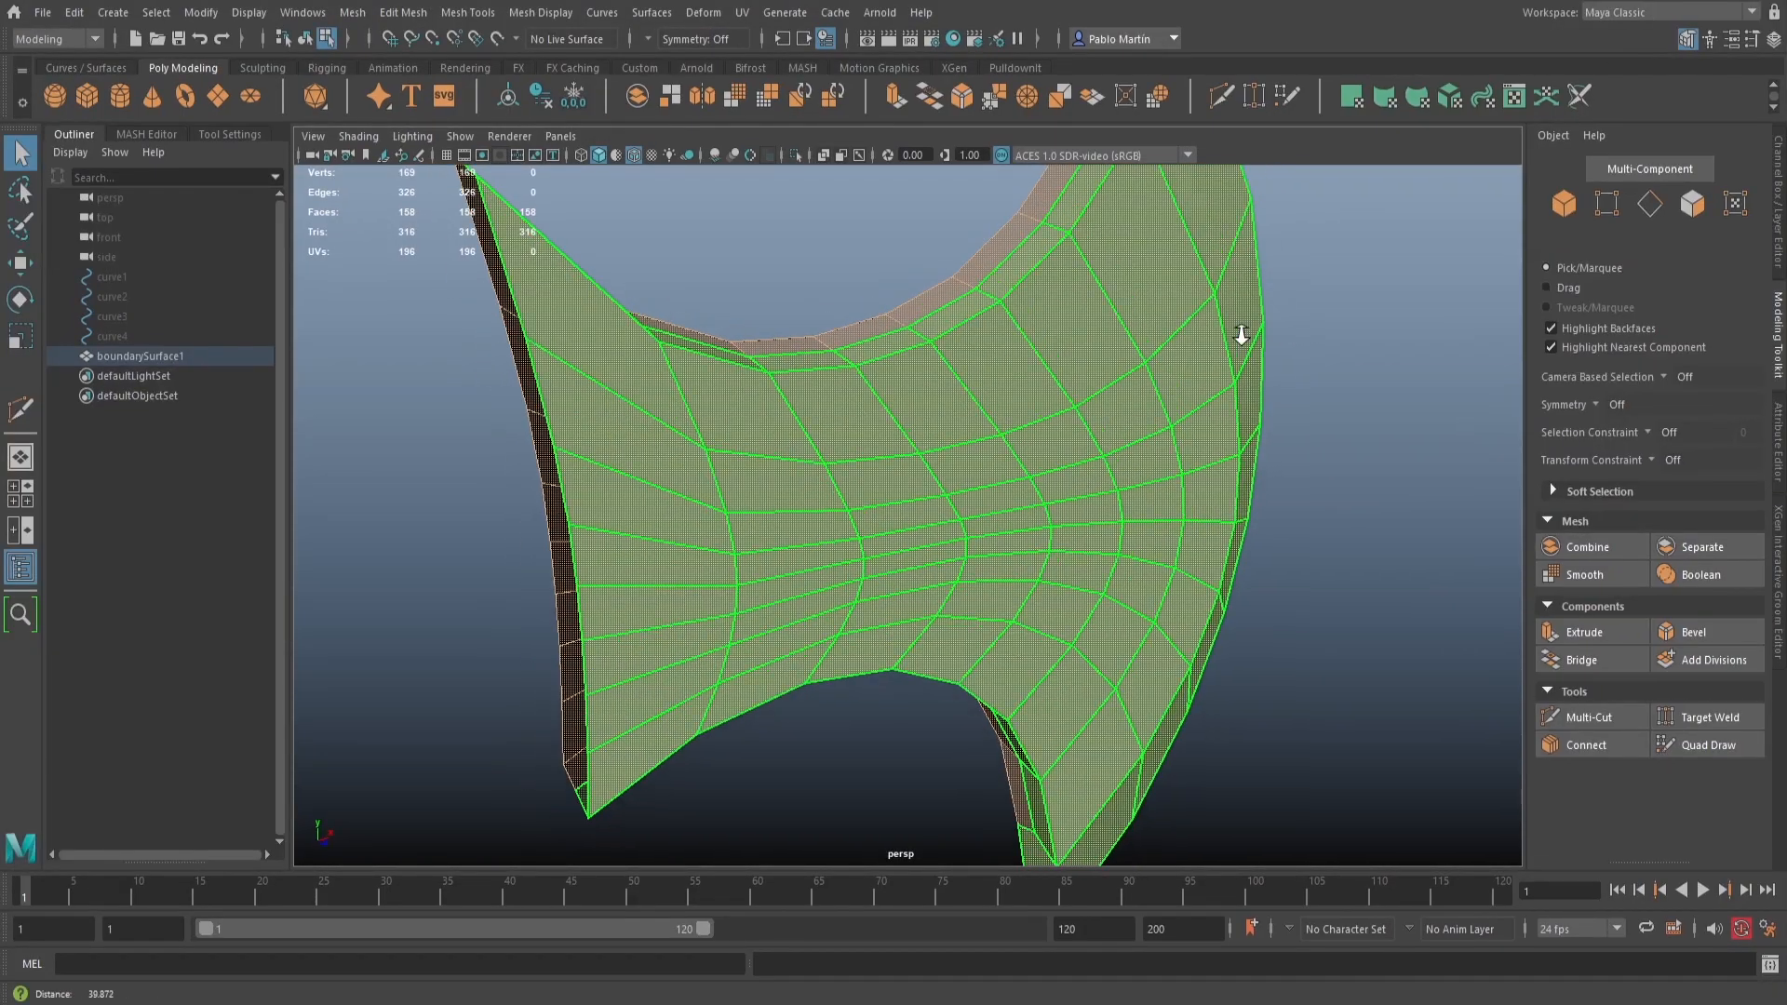
{"action": "right_click_drag", "start_coordinate": [1242, 335], "coordinate": [1170, 379], "text": "alt"}
{"action": "left_click", "coordinate": [1171, 400]}
{"action": "left_click_drag", "start_coordinate": [1030, 449], "coordinate": [877, 419], "text": "alt"}
{"action": "right_click_drag", "start_coordinate": [863, 365], "coordinate": [918, 341]}
{"action": "left_click_drag", "start_coordinate": [920, 369], "coordinate": [922, 411], "text": "alt"}
{"action": "right_click_drag", "start_coordinate": [922, 410], "coordinate": [1050, 431], "text": "alt"}
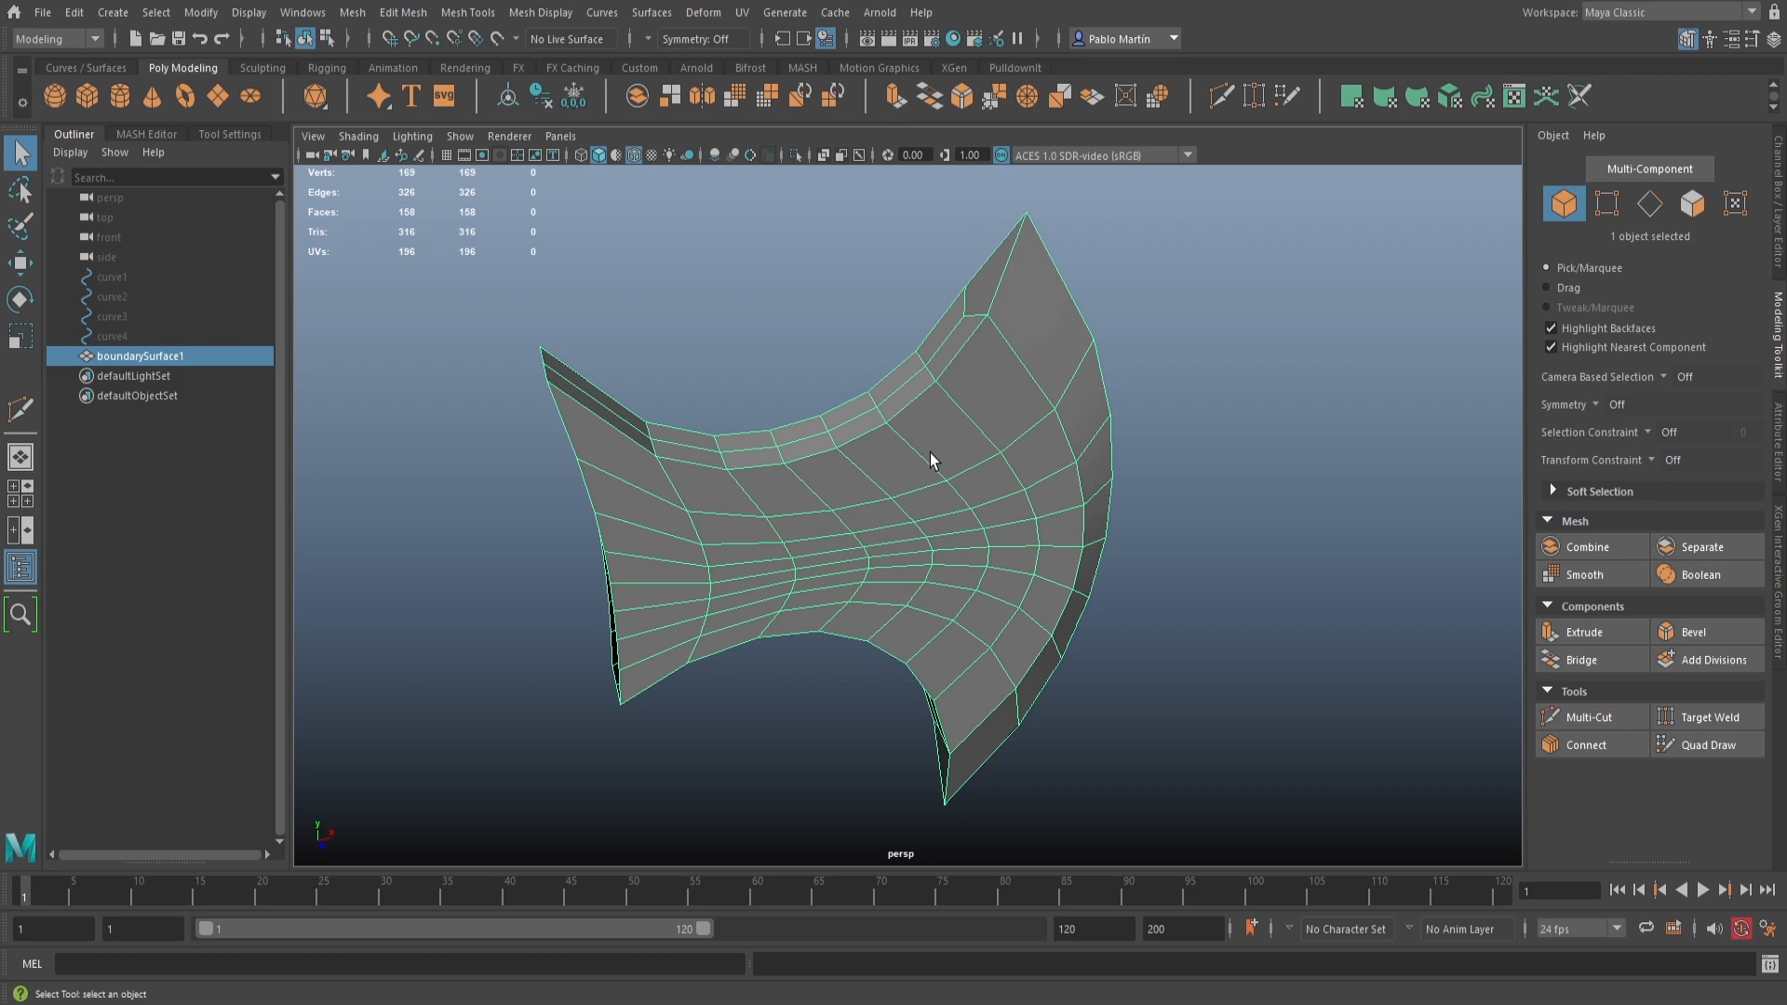
Preview the blade smoothed without its wireframe and examine the shape of its edges and tips
{"action": "left_click", "coordinate": [1160, 344]}
{"action": "left_click", "coordinate": [1060, 391]}
{"action": "key", "text": "3"}
{"action": "left_click", "coordinate": [733, 257]}
{"action": "left_click", "coordinate": [635, 155]}
{"action": "mouse_move", "coordinate": [776, 354]}
{"action": "left_mouse_down", "text": "alt"}
{"action": "mouse_move", "coordinate": [930, 450]}
{"action": "mouse_move", "coordinate": [702, 386]}
{"action": "mouse_move", "coordinate": [779, 563]}
{"action": "mouse_move", "coordinate": [1002, 475]}
{"action": "mouse_move", "coordinate": [1176, 455]}
{"action": "mouse_move", "coordinate": [969, 479]}
{"action": "mouse_move", "coordinate": [1014, 478]}
{"action": "left_mouse_up", "text": "alt"}
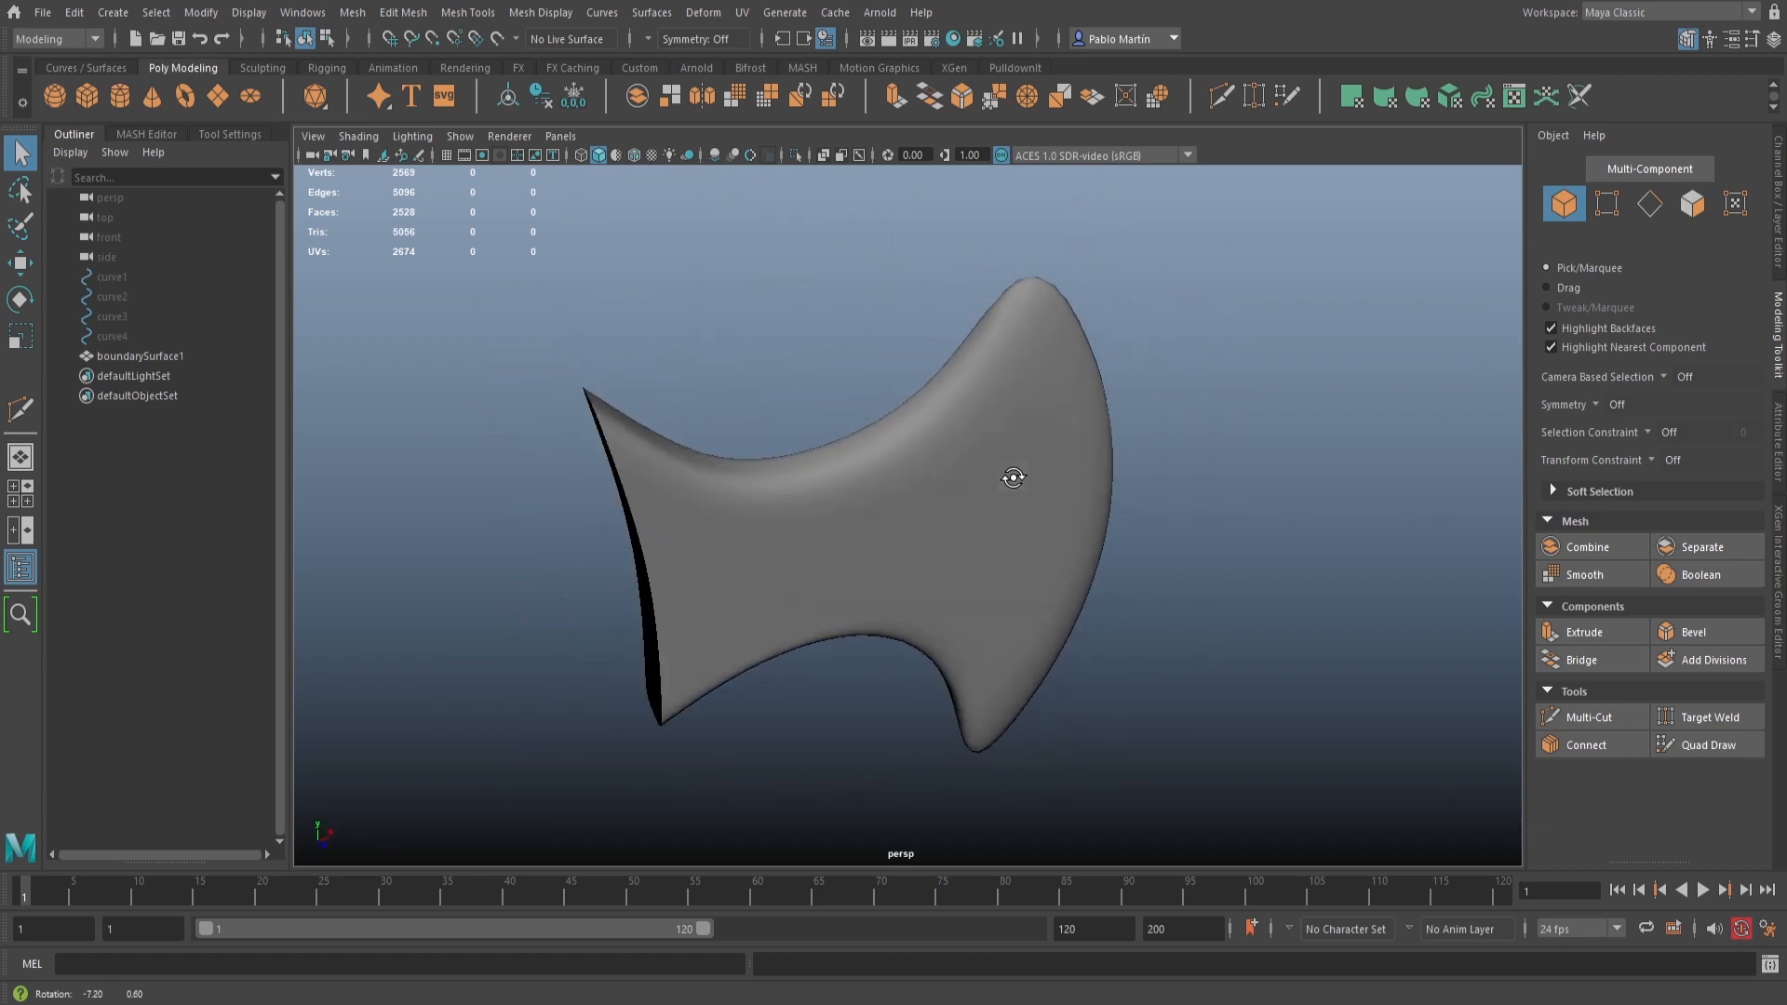
{"action": "left_click", "coordinate": [1006, 452]}
Select the edge loops bordering the upper and lower strips together with the blade's outer cutting-edge loop
{"action": "right_click_drag", "start_coordinate": [829, 451], "coordinate": [1045, 590], "text": "alt"}
{"action": "left_click_drag", "start_coordinate": [1045, 590], "coordinate": [1034, 580], "text": "alt"}
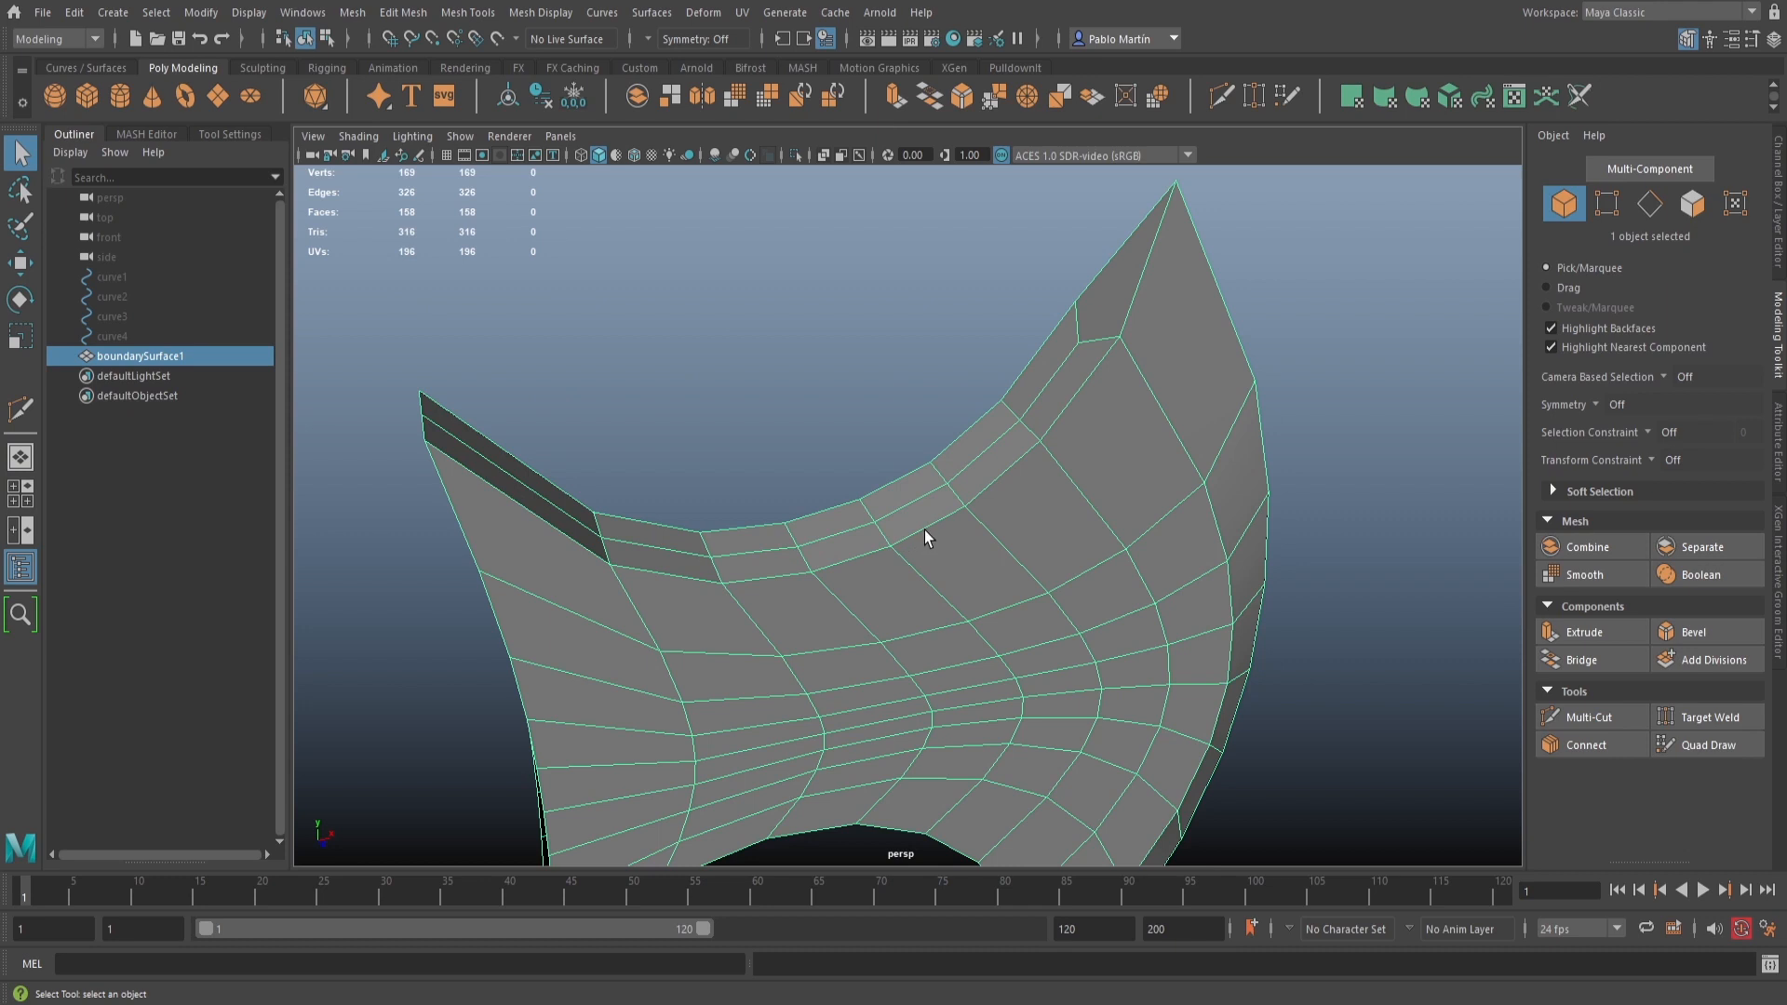
{"action": "right_click_drag", "start_coordinate": [925, 527], "coordinate": [907, 385]}
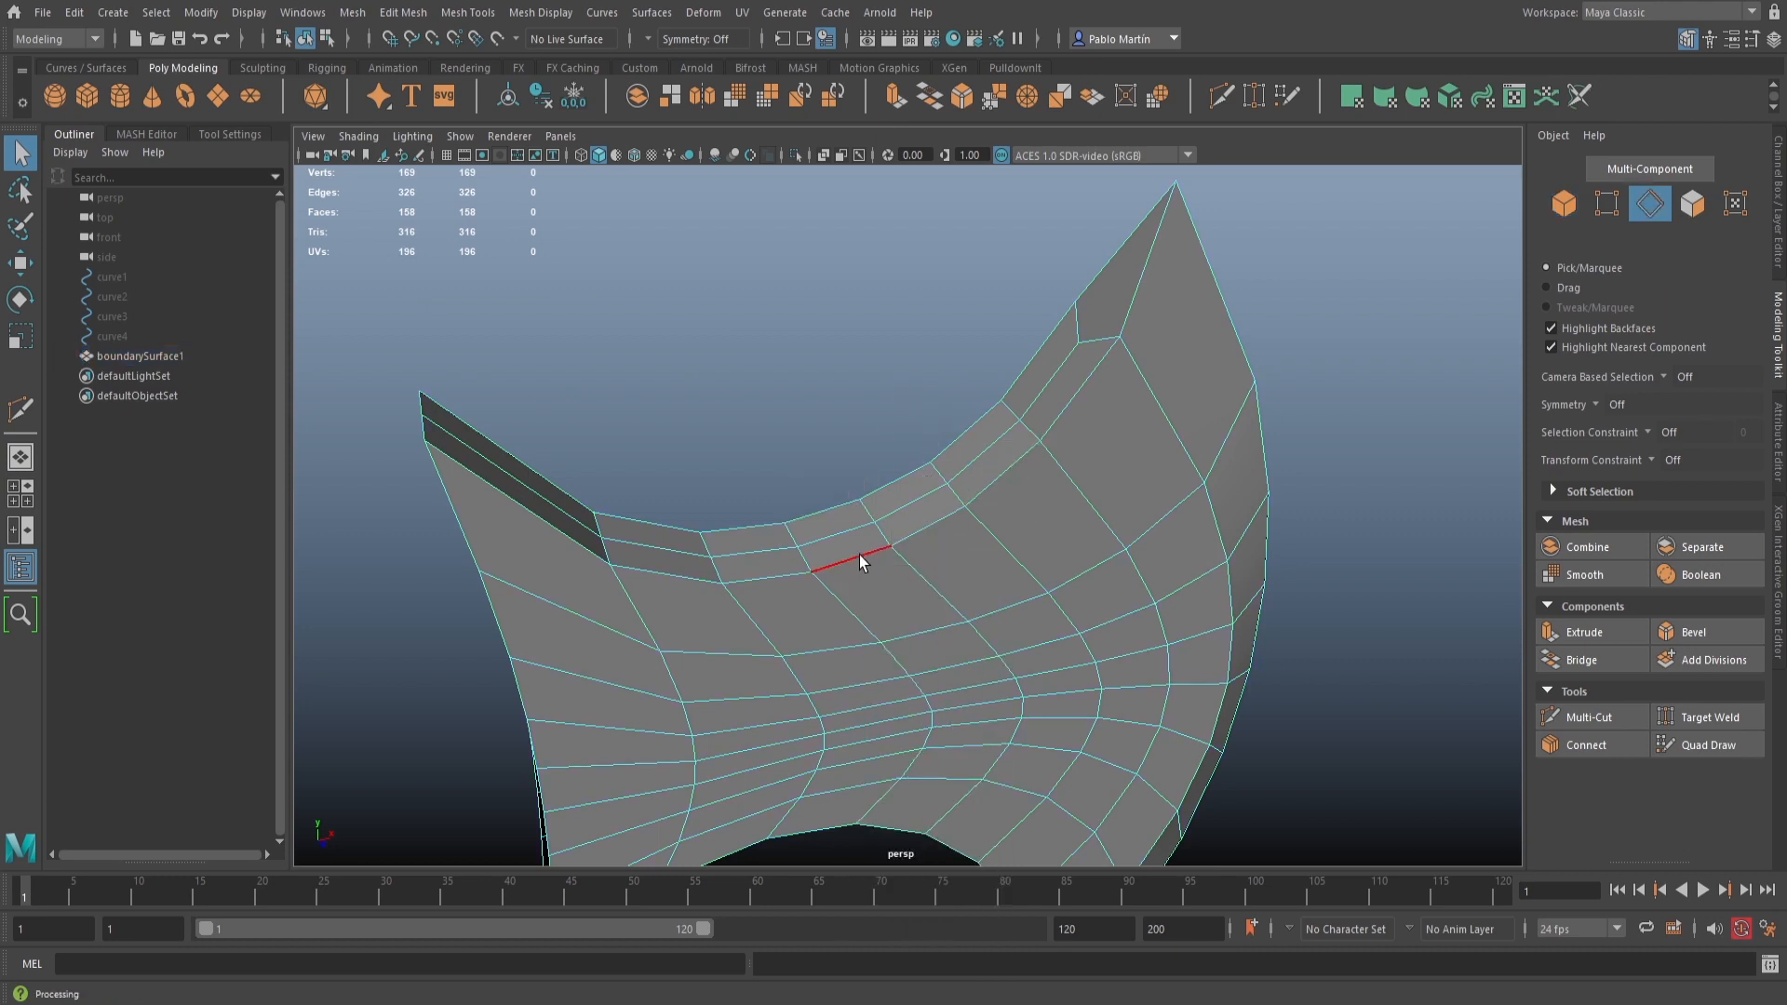
{"action": "double_click", "coordinate": [859, 556]}
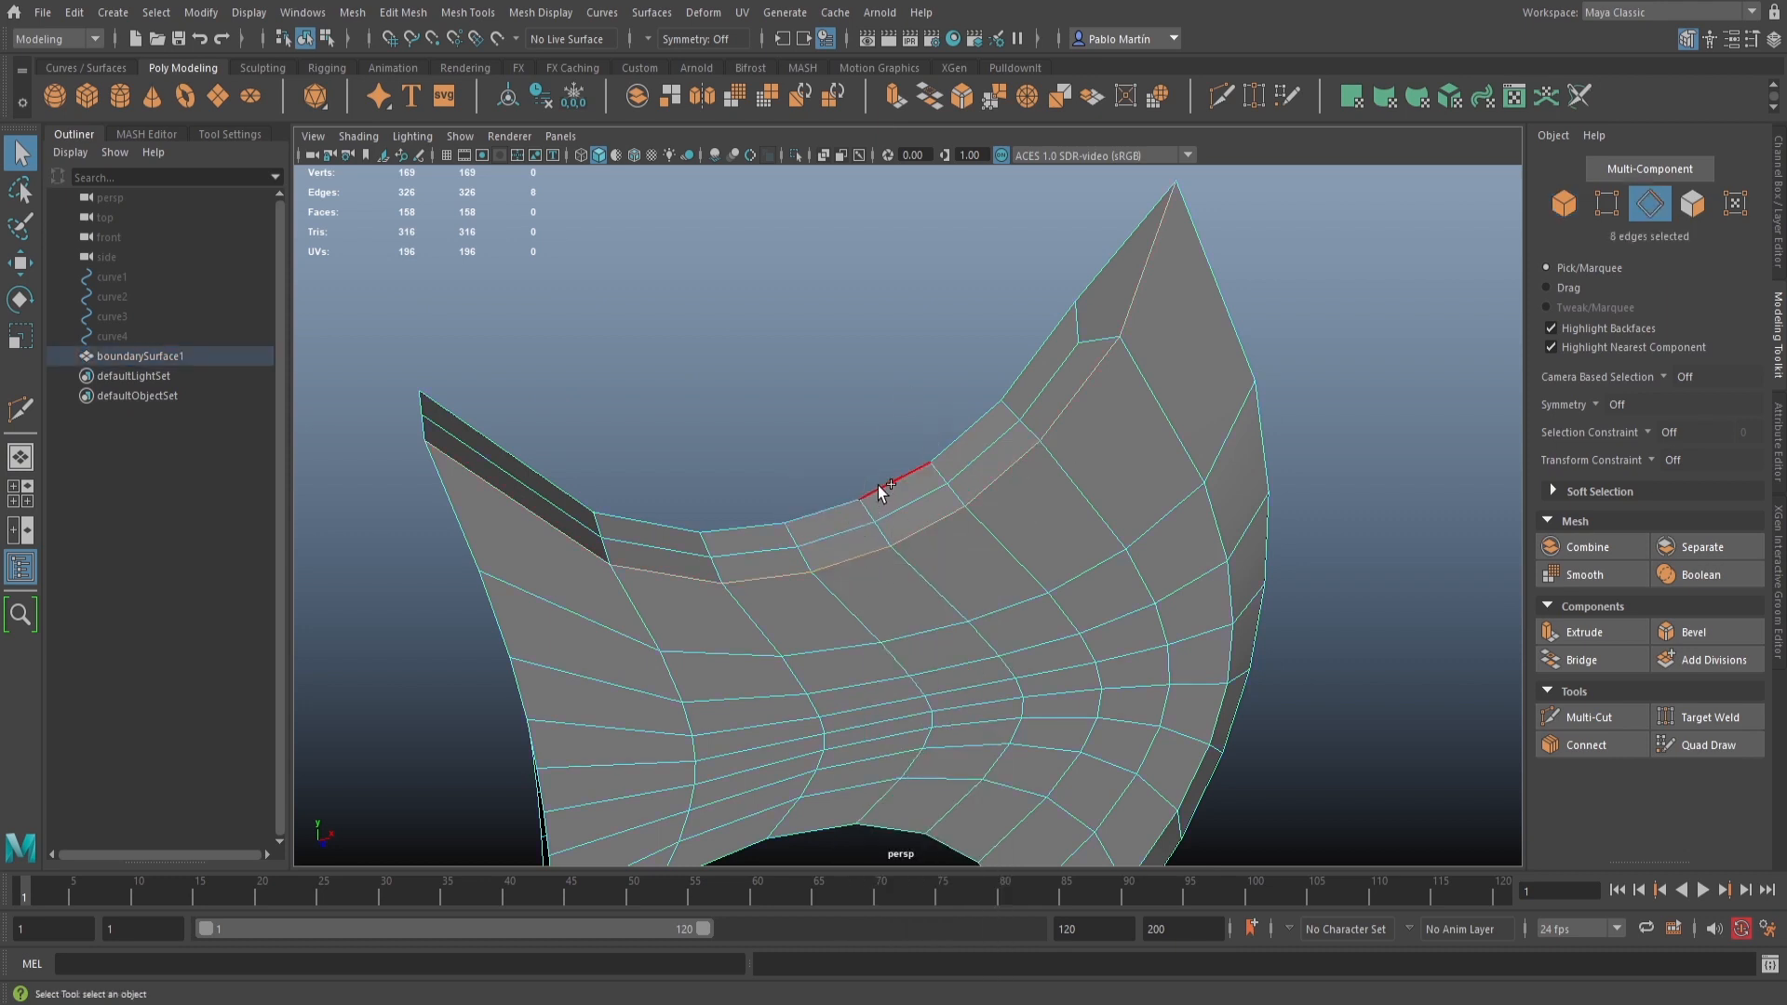
{"action": "double_click", "coordinate": [1214, 309], "text": "shift"}
{"action": "left_click_drag", "start_coordinate": [1247, 633], "coordinate": [1273, 561], "text": "alt"}
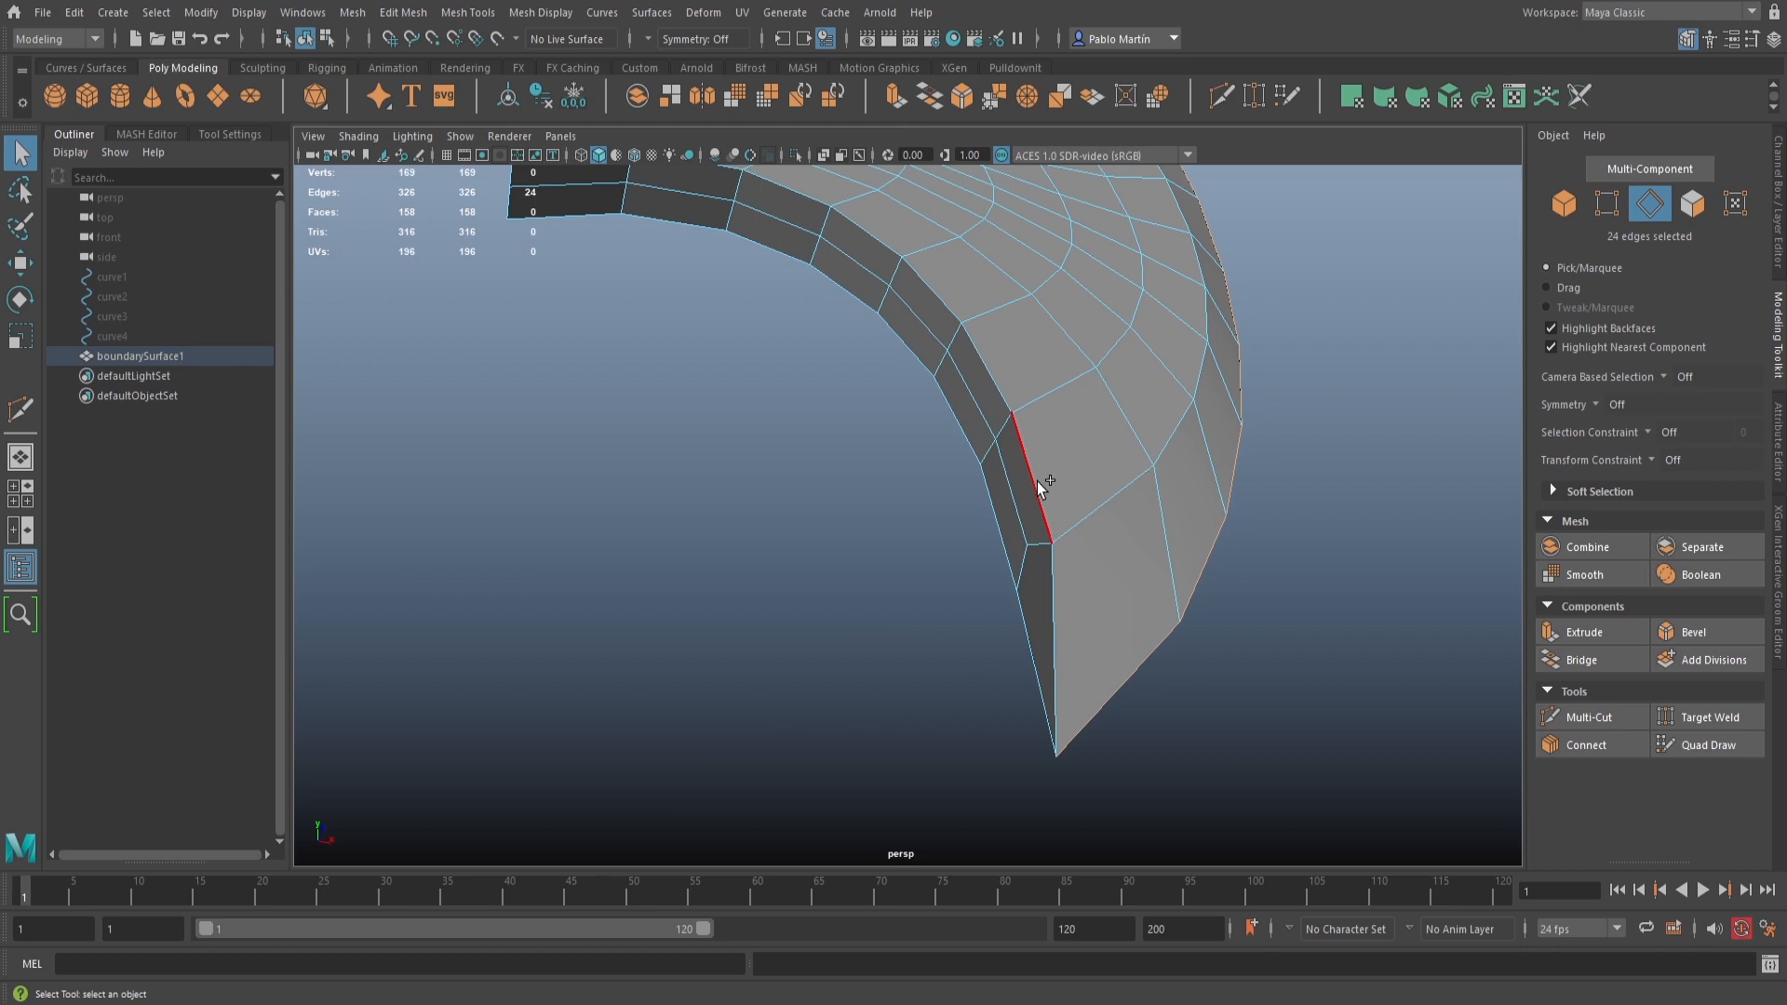
{"action": "double_click", "coordinate": [994, 511], "text": "shift"}
{"action": "left_click_drag", "start_coordinate": [995, 510], "coordinate": [885, 539], "text": "alt"}
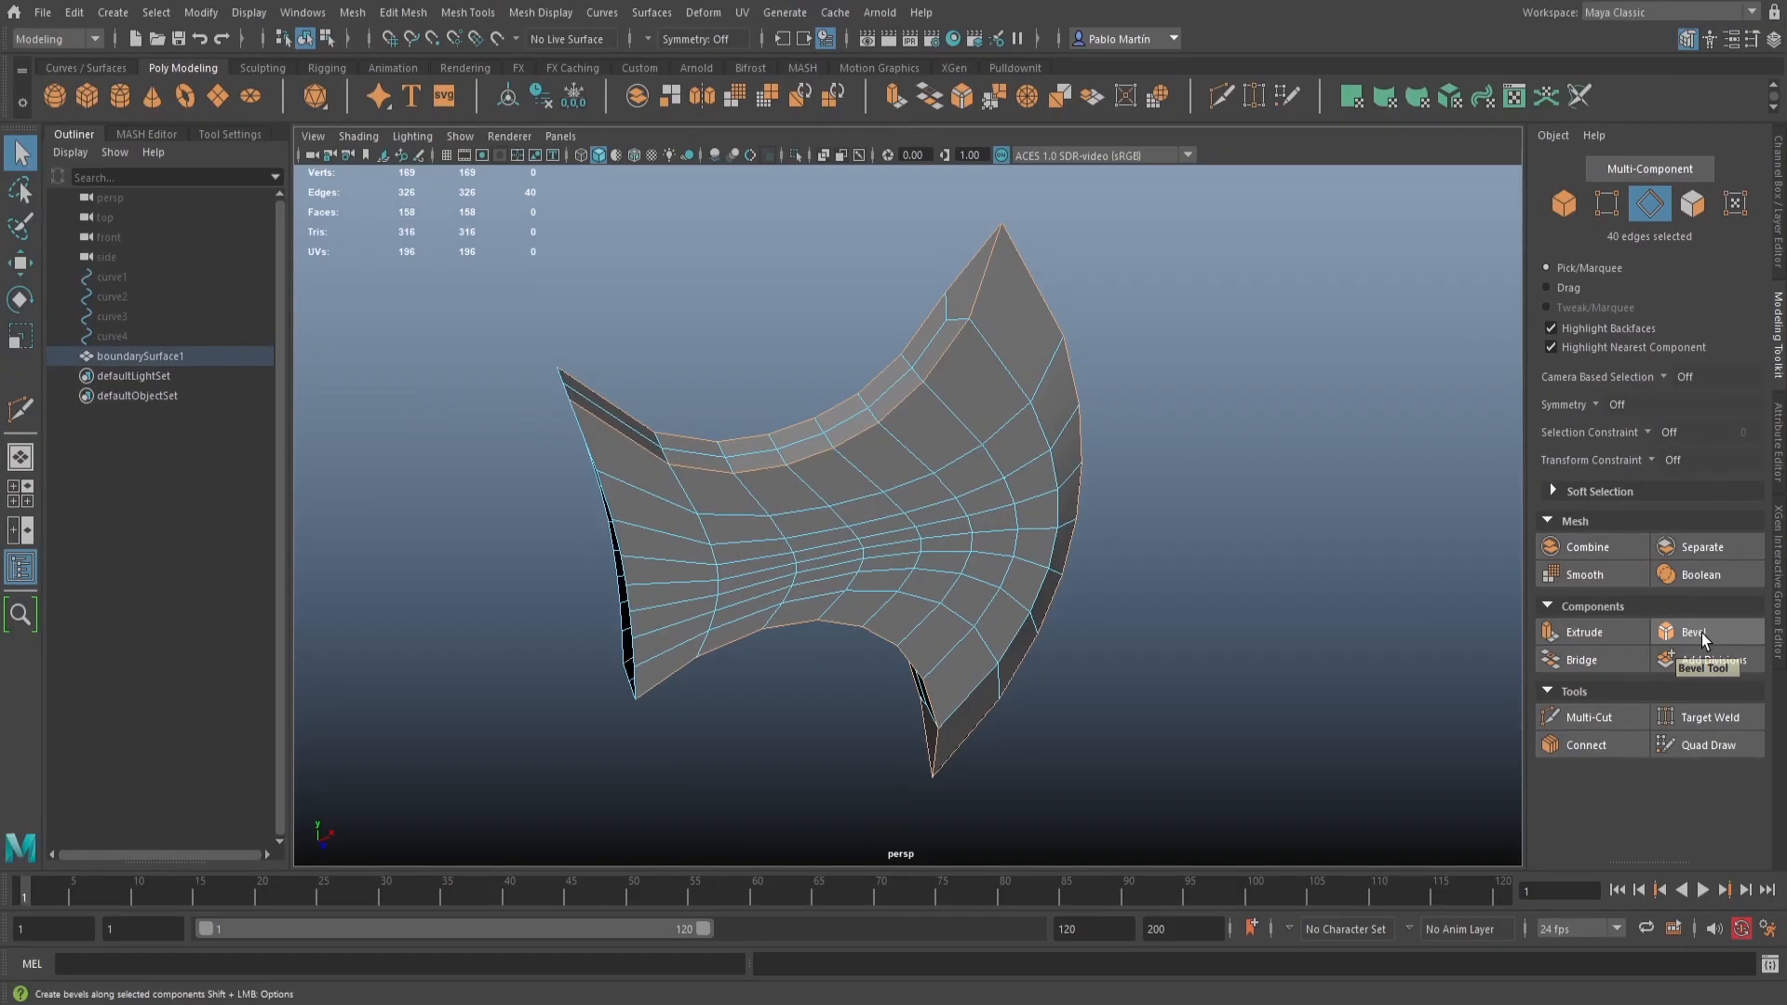
Try to bevel the selected edges with a fraction of 0.2, check the upper tip and undo the bevel
{"action": "left_click", "coordinate": [1612, 628]}
{"action": "left_click_drag", "start_coordinate": [1263, 219], "coordinate": [1229, 219]}
{"action": "left_click_drag", "start_coordinate": [1018, 279], "coordinate": [1010, 340], "text": "alt"}
{"action": "right_click_drag", "start_coordinate": [1010, 340], "coordinate": [769, 473], "text": "alt"}
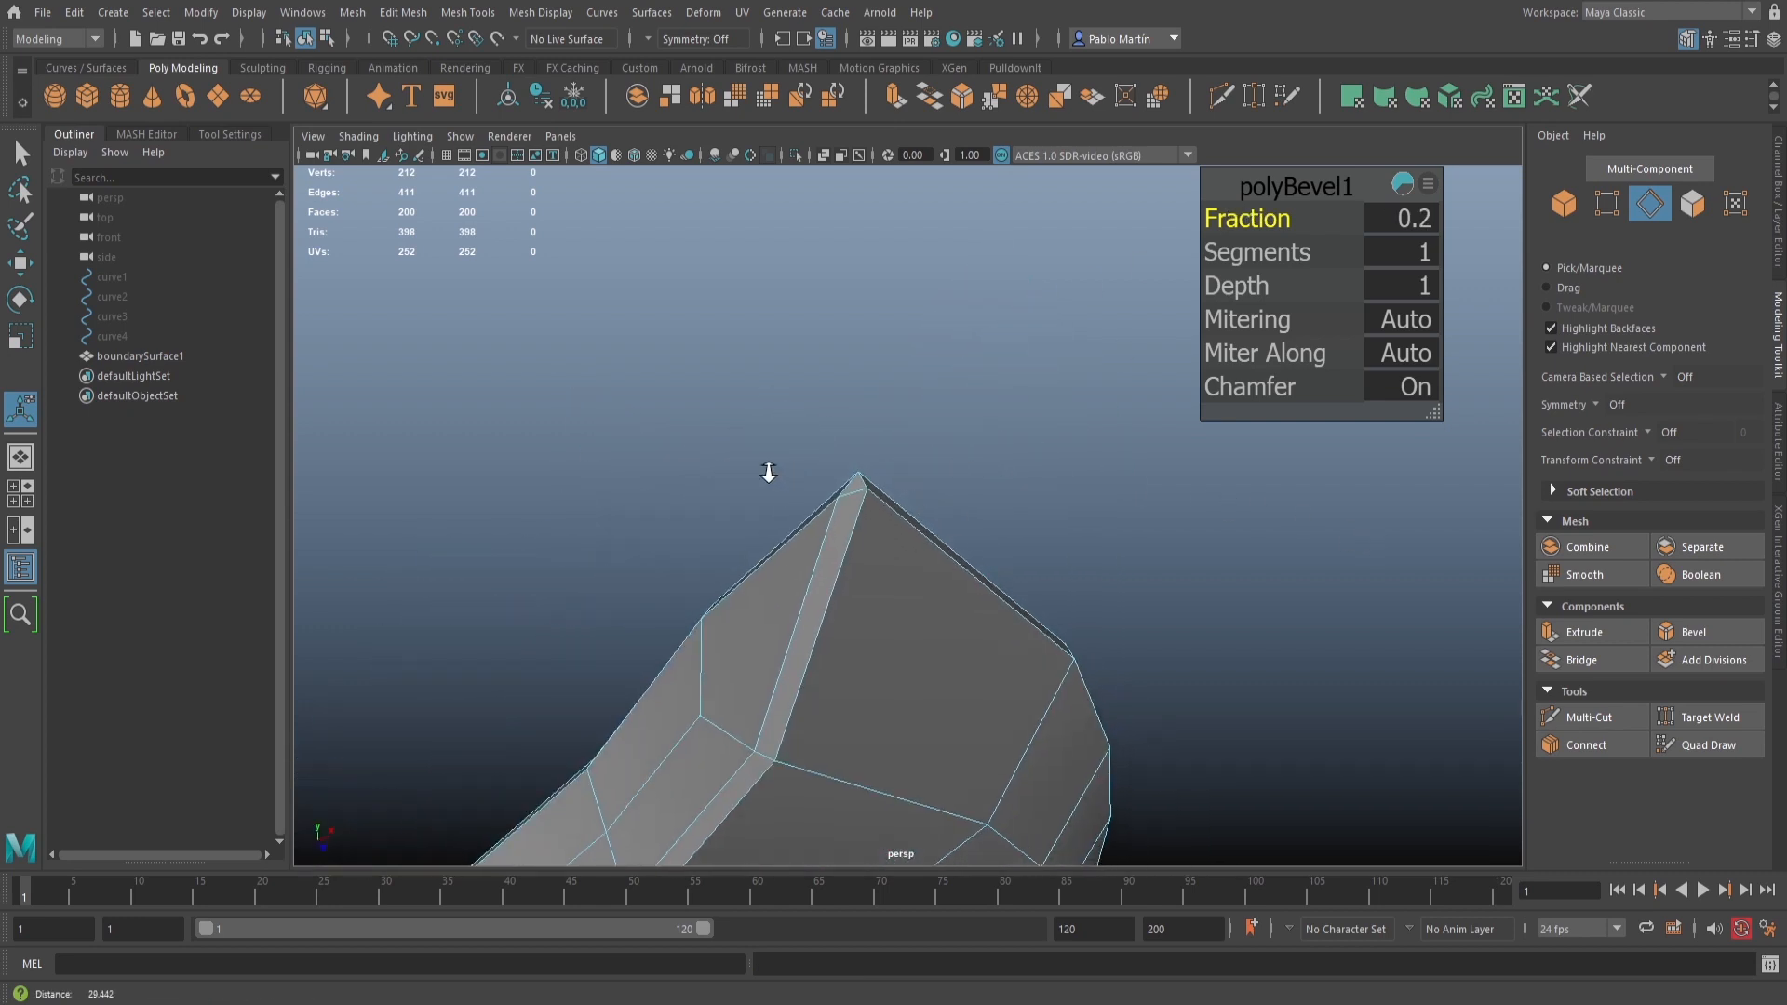
{"action": "middle_click_drag", "start_coordinate": [769, 472], "coordinate": [886, 412], "text": "alt"}
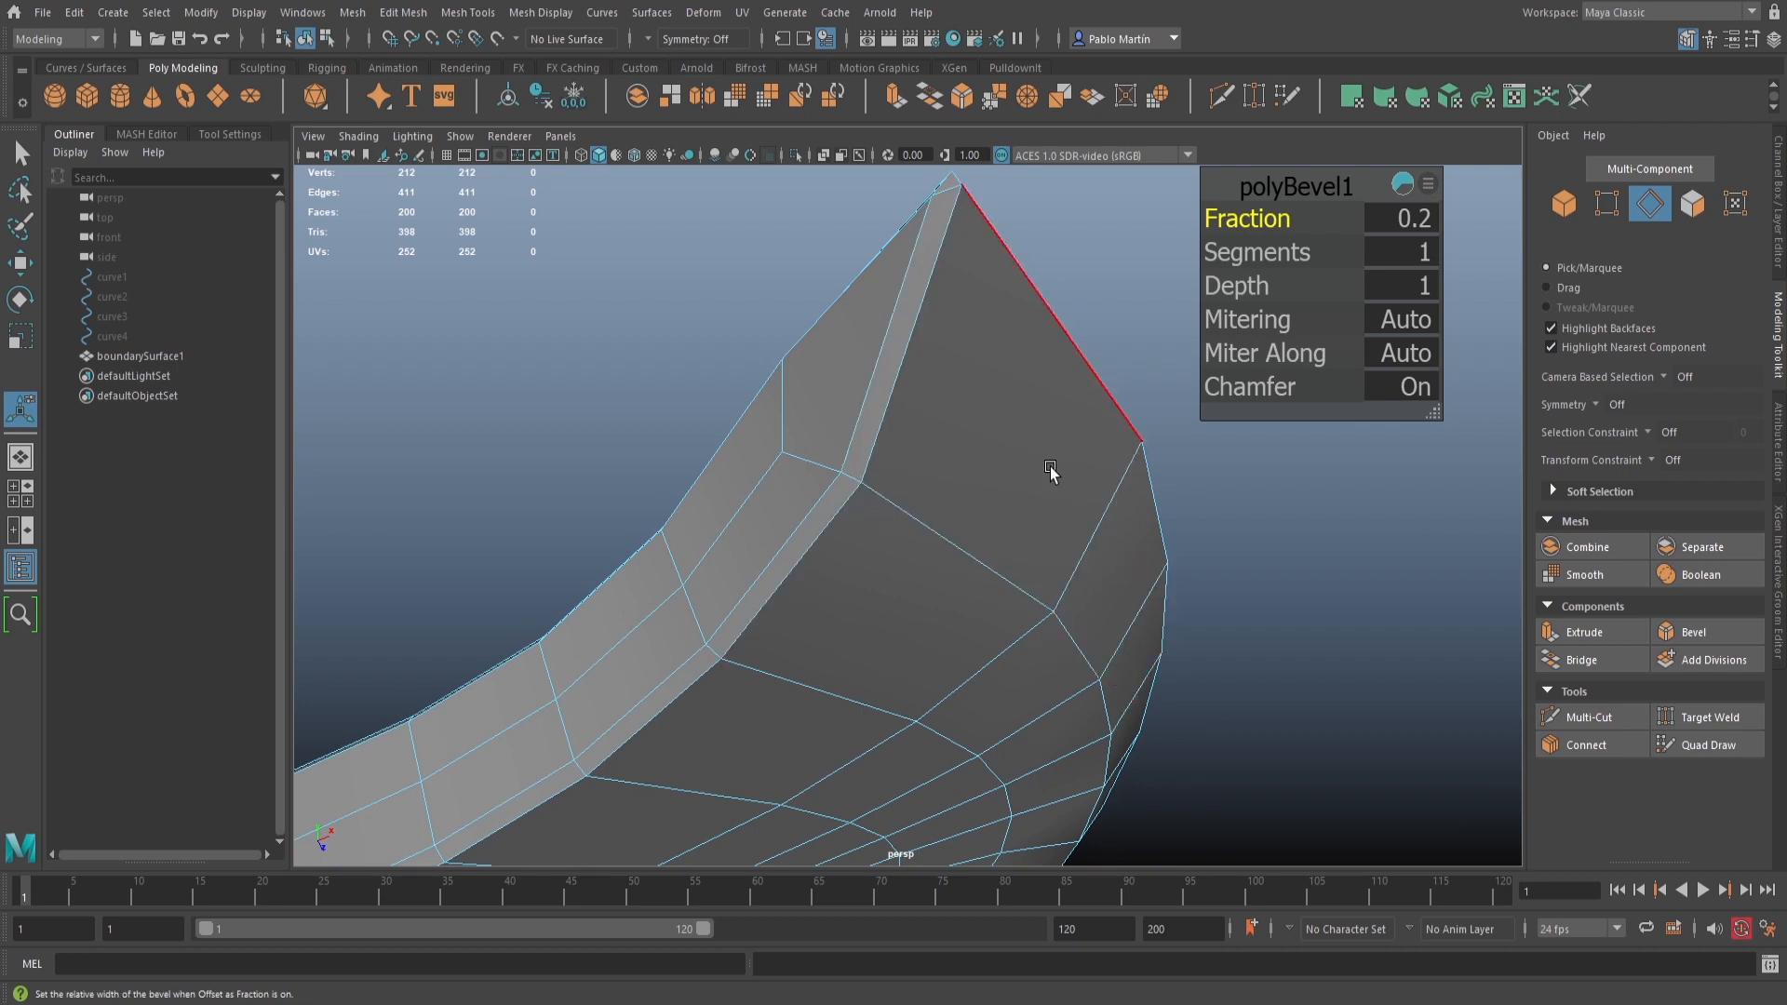
{"action": "key", "text": "ctrl+z"}
{"action": "key", "text": "ctrl+z"}
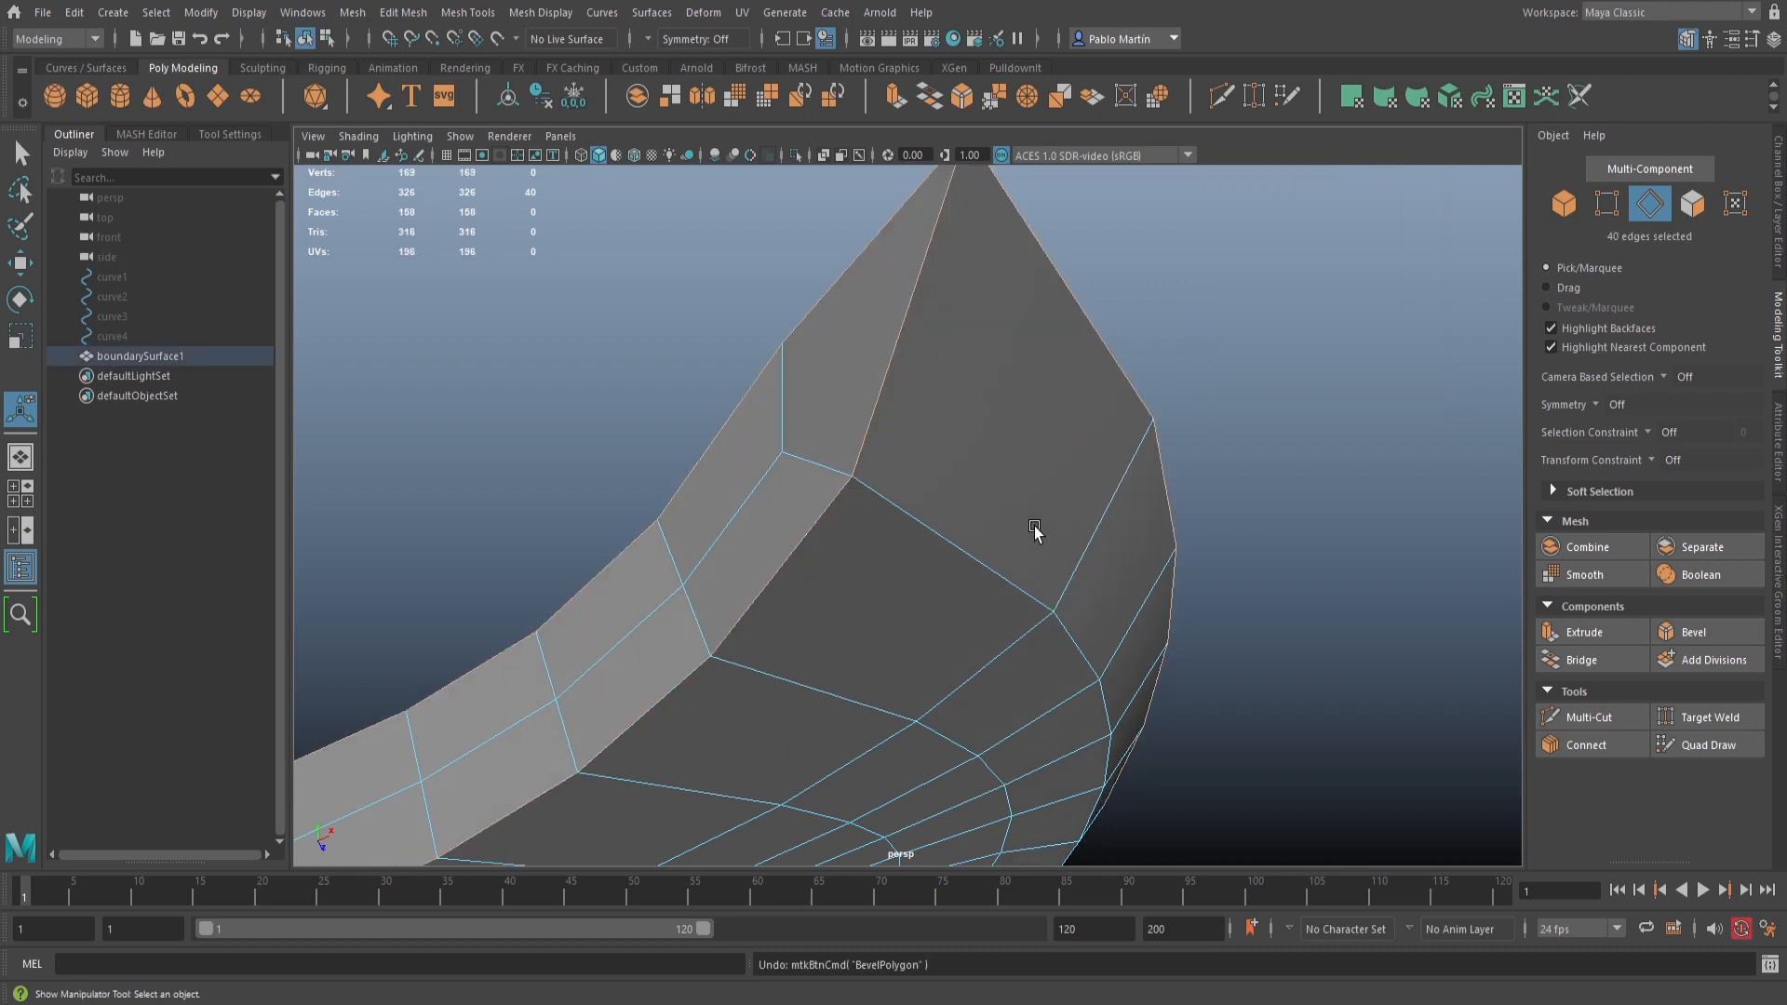
Add the inner edge loops running along both sides of the cutting edge to the selection
{"action": "left_click", "coordinate": [973, 559], "text": "shift"}
{"action": "right_click_drag", "start_coordinate": [1305, 700], "coordinate": [958, 618], "text": "alt"}
{"action": "left_click_drag", "start_coordinate": [958, 618], "coordinate": [537, 492], "text": "alt"}
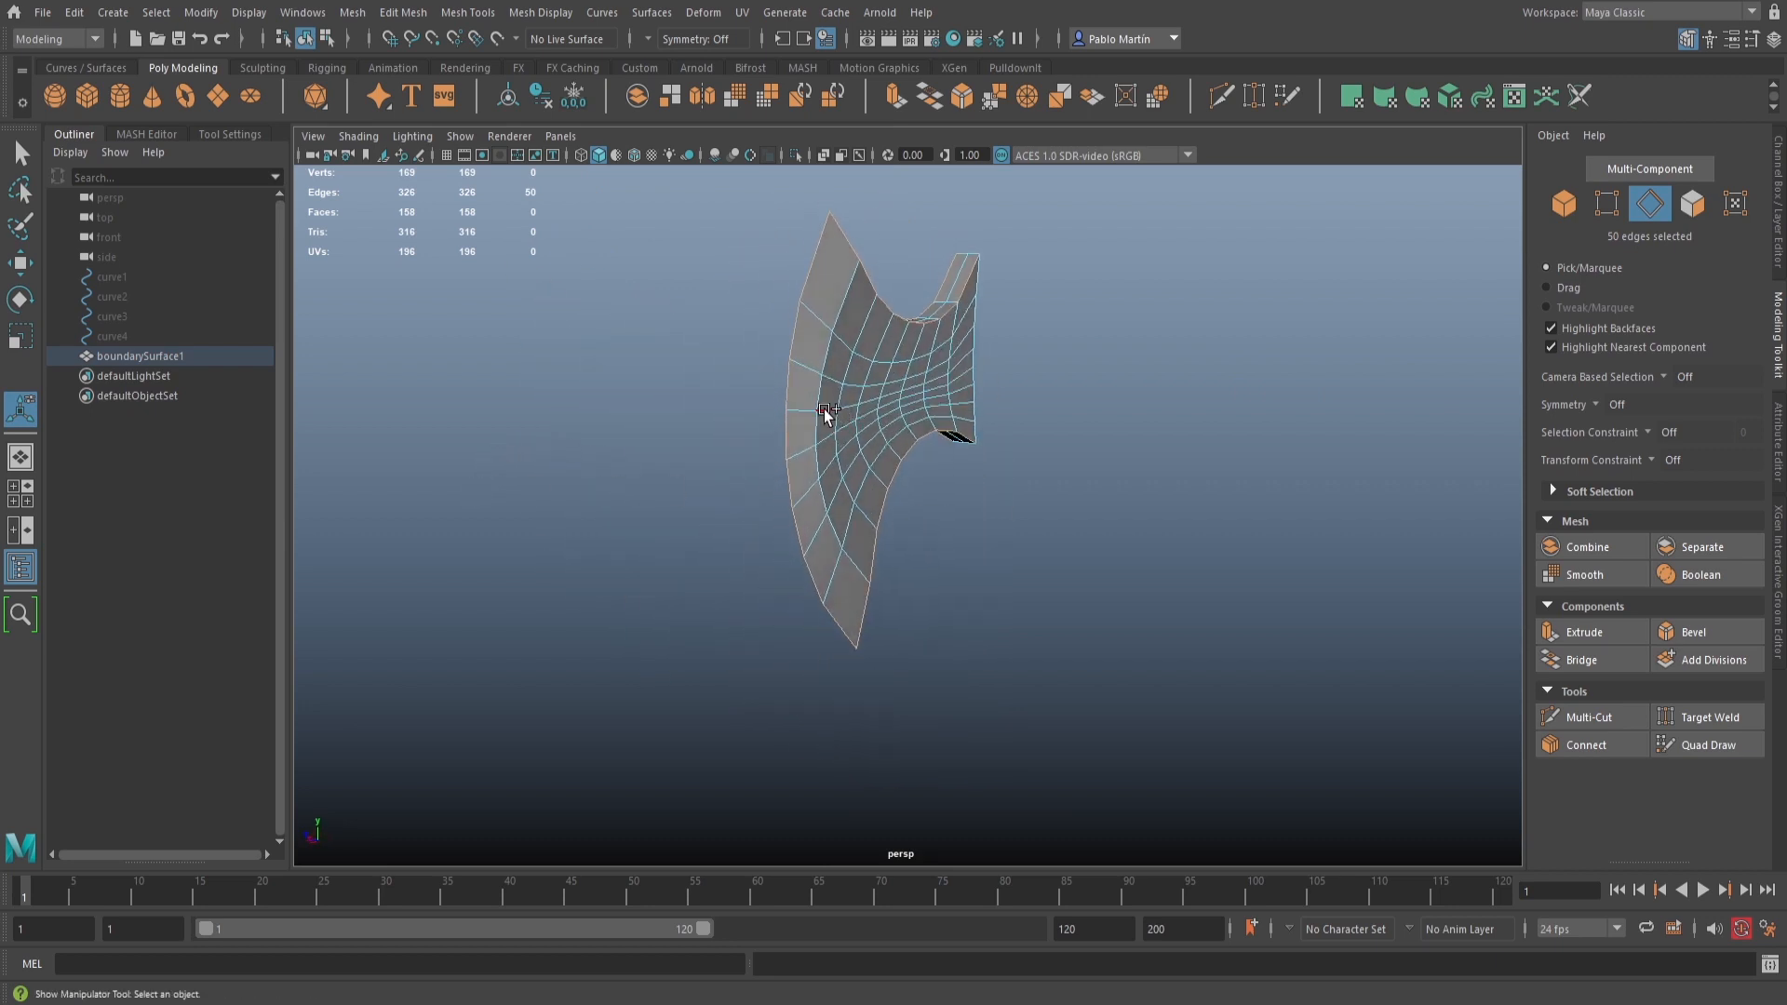
{"action": "right_click_drag", "start_coordinate": [792, 407], "coordinate": [1080, 494], "text": "alt"}
{"action": "left_click_drag", "start_coordinate": [1080, 494], "coordinate": [1117, 503], "text": "alt"}
{"action": "right_click_drag", "start_coordinate": [1117, 502], "coordinate": [780, 440], "text": "alt"}
{"action": "left_click_drag", "start_coordinate": [781, 439], "coordinate": [837, 456], "text": "alt"}
{"action": "right_click_drag", "start_coordinate": [838, 456], "coordinate": [1125, 555], "text": "alt"}
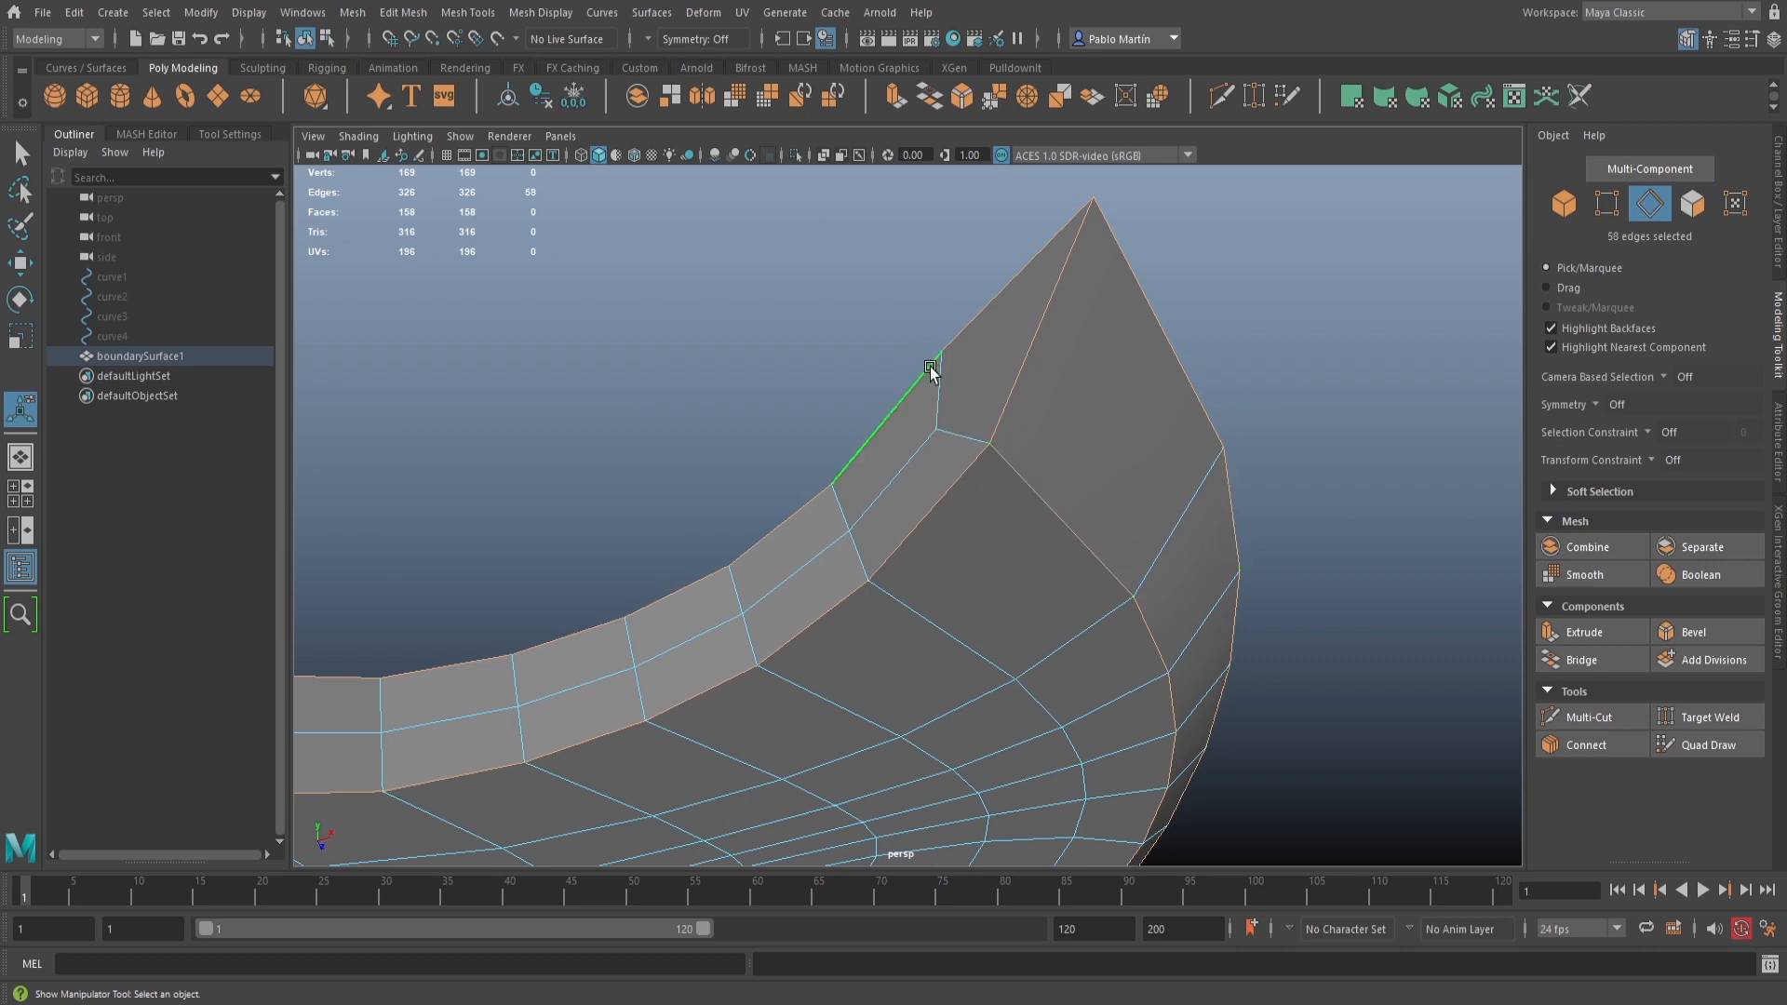
Deselect the short connecting edges at the blade's tips and check the remaining selection in wireframe display
{"action": "left_click_drag", "start_coordinate": [668, 563], "coordinate": [1101, 463], "text": "alt"}
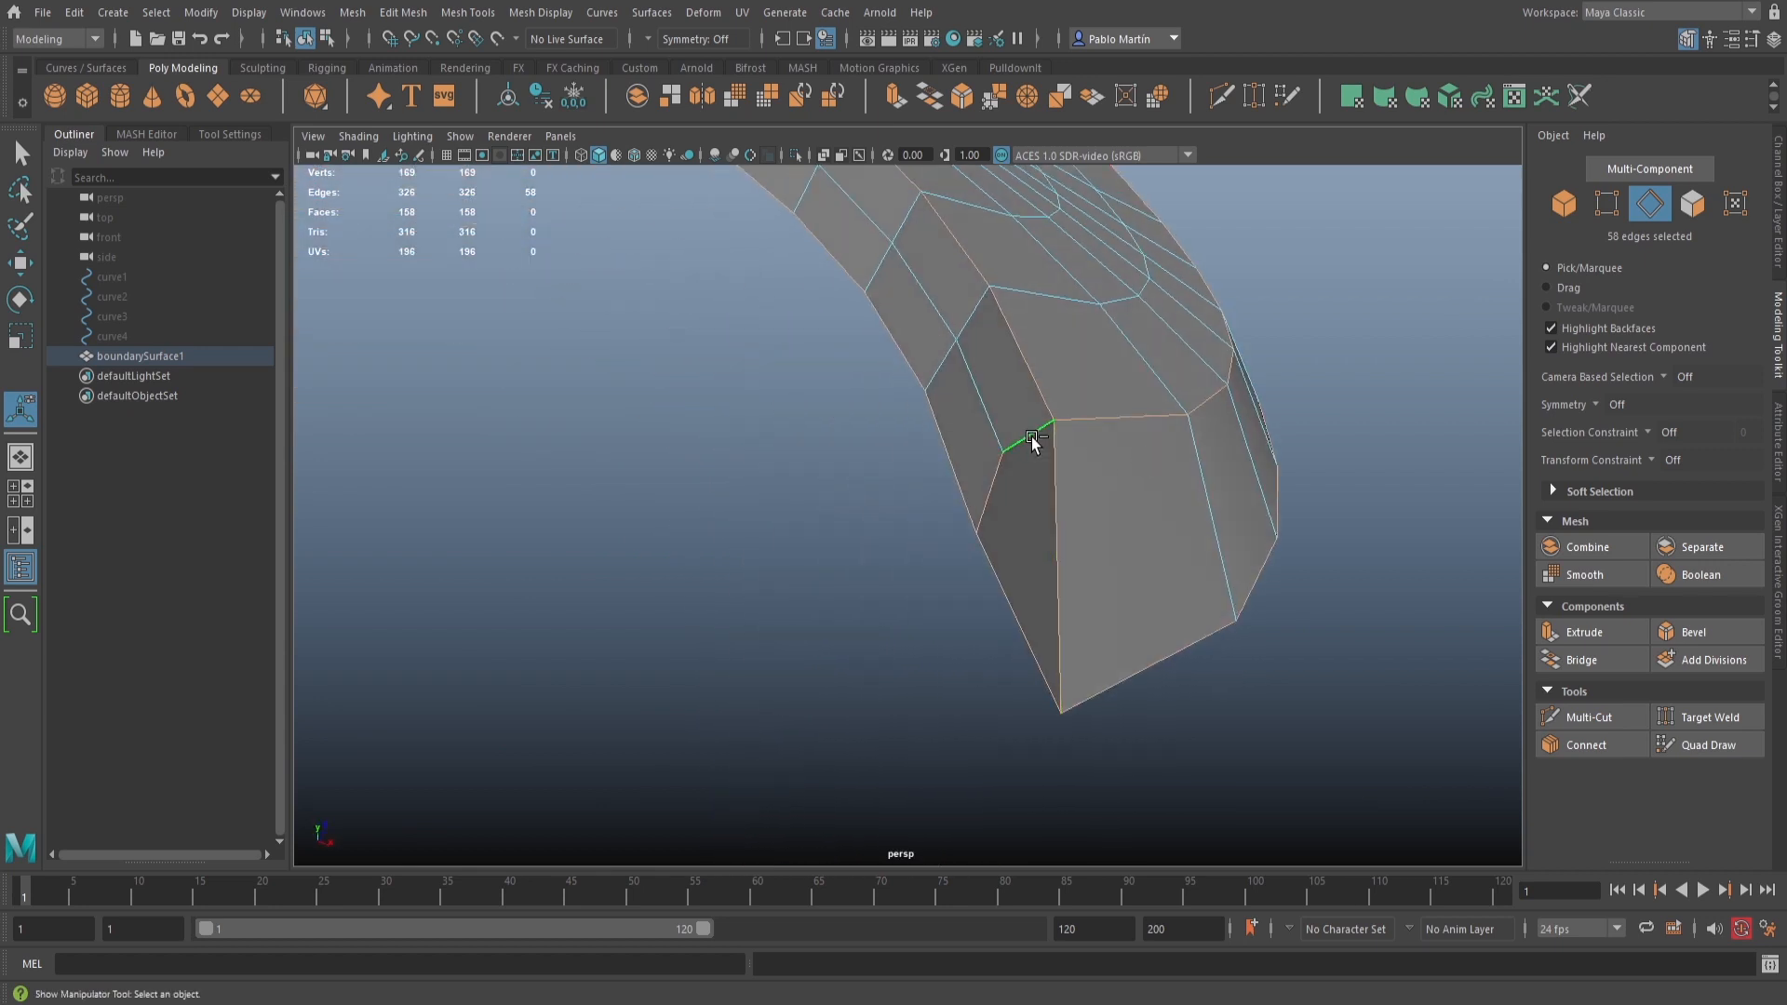
{"action": "left_click_drag", "start_coordinate": [1152, 490], "coordinate": [834, 570], "text": "alt"}
{"action": "key", "text": "4"}
{"action": "mouse_move", "coordinate": [1016, 544]}
{"action": "left_mouse_down", "text": "alt"}
{"action": "mouse_move", "coordinate": [962, 538]}
{"action": "mouse_move", "coordinate": [1054, 504]}
{"action": "mouse_move", "coordinate": [1037, 562]}
{"action": "mouse_move", "coordinate": [1033, 547]}
{"action": "left_mouse_up", "text": "alt"}
{"action": "middle_click_drag", "start_coordinate": [1034, 548], "coordinate": [1021, 458], "text": "alt"}
{"action": "right_click_drag", "start_coordinate": [1021, 458], "coordinate": [1073, 494], "text": "alt"}
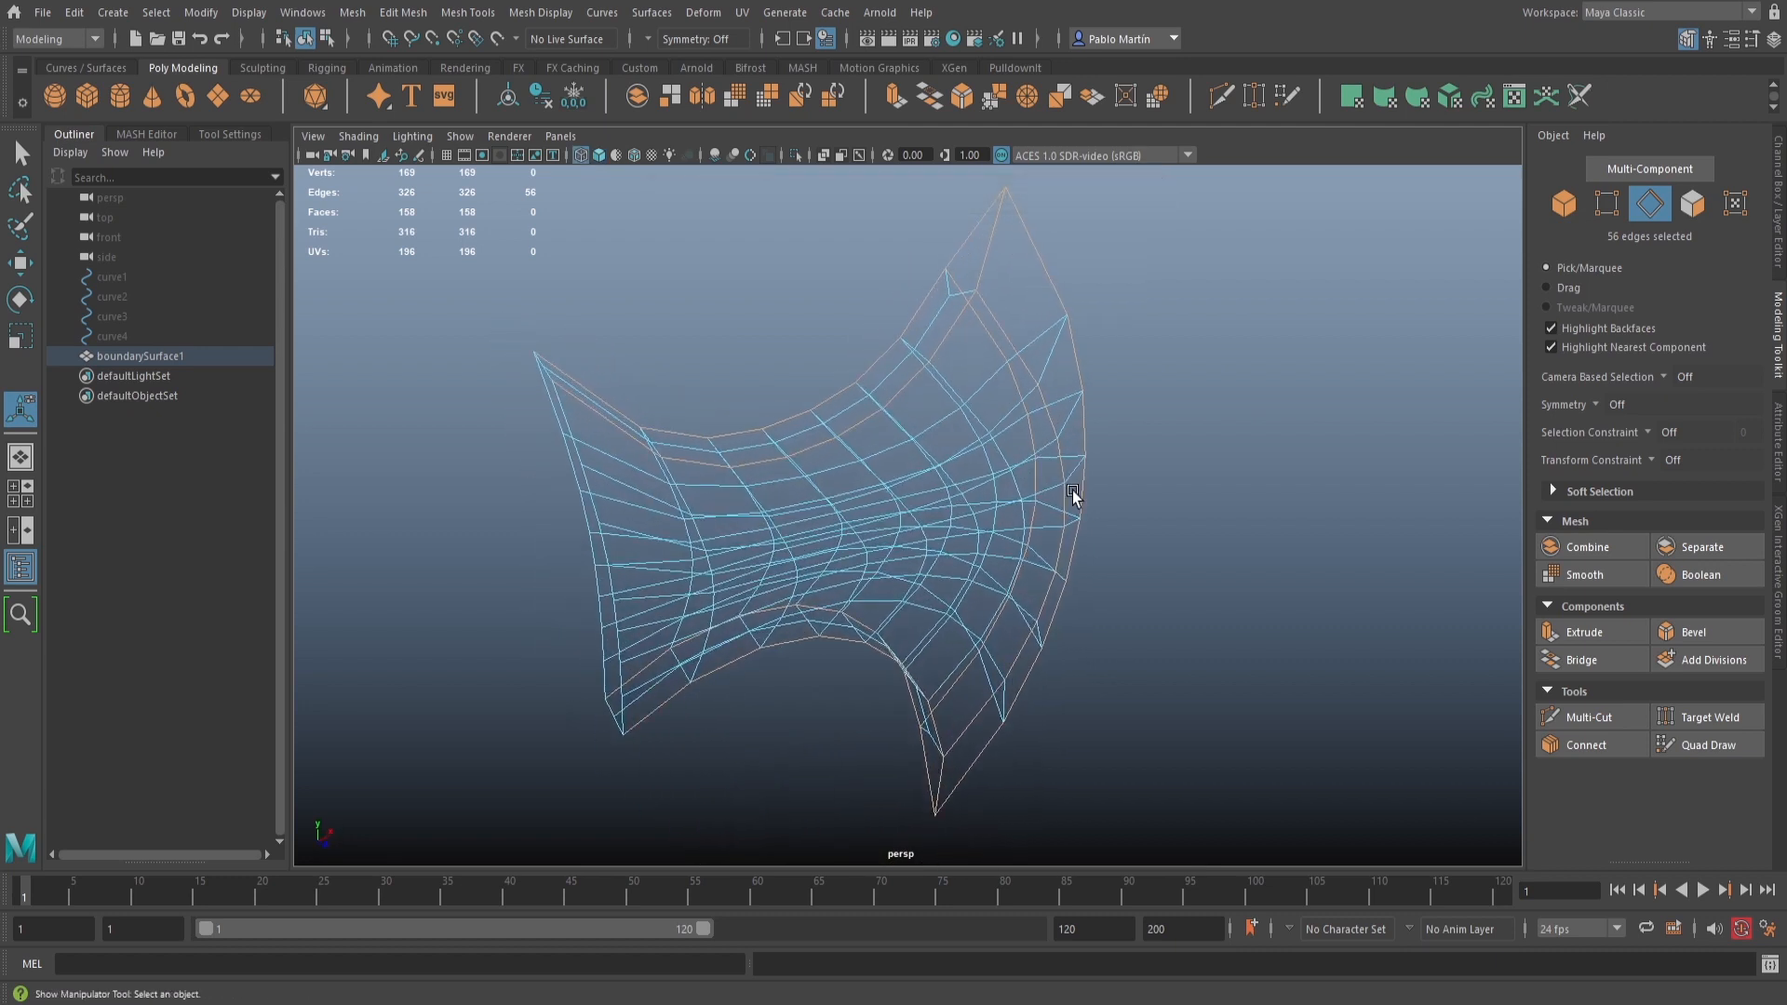
Bevel the selected border edges in shaded display with a fraction of 0.32 and 2 segments, checking the corner near the upper tip
{"action": "key", "text": "5"}
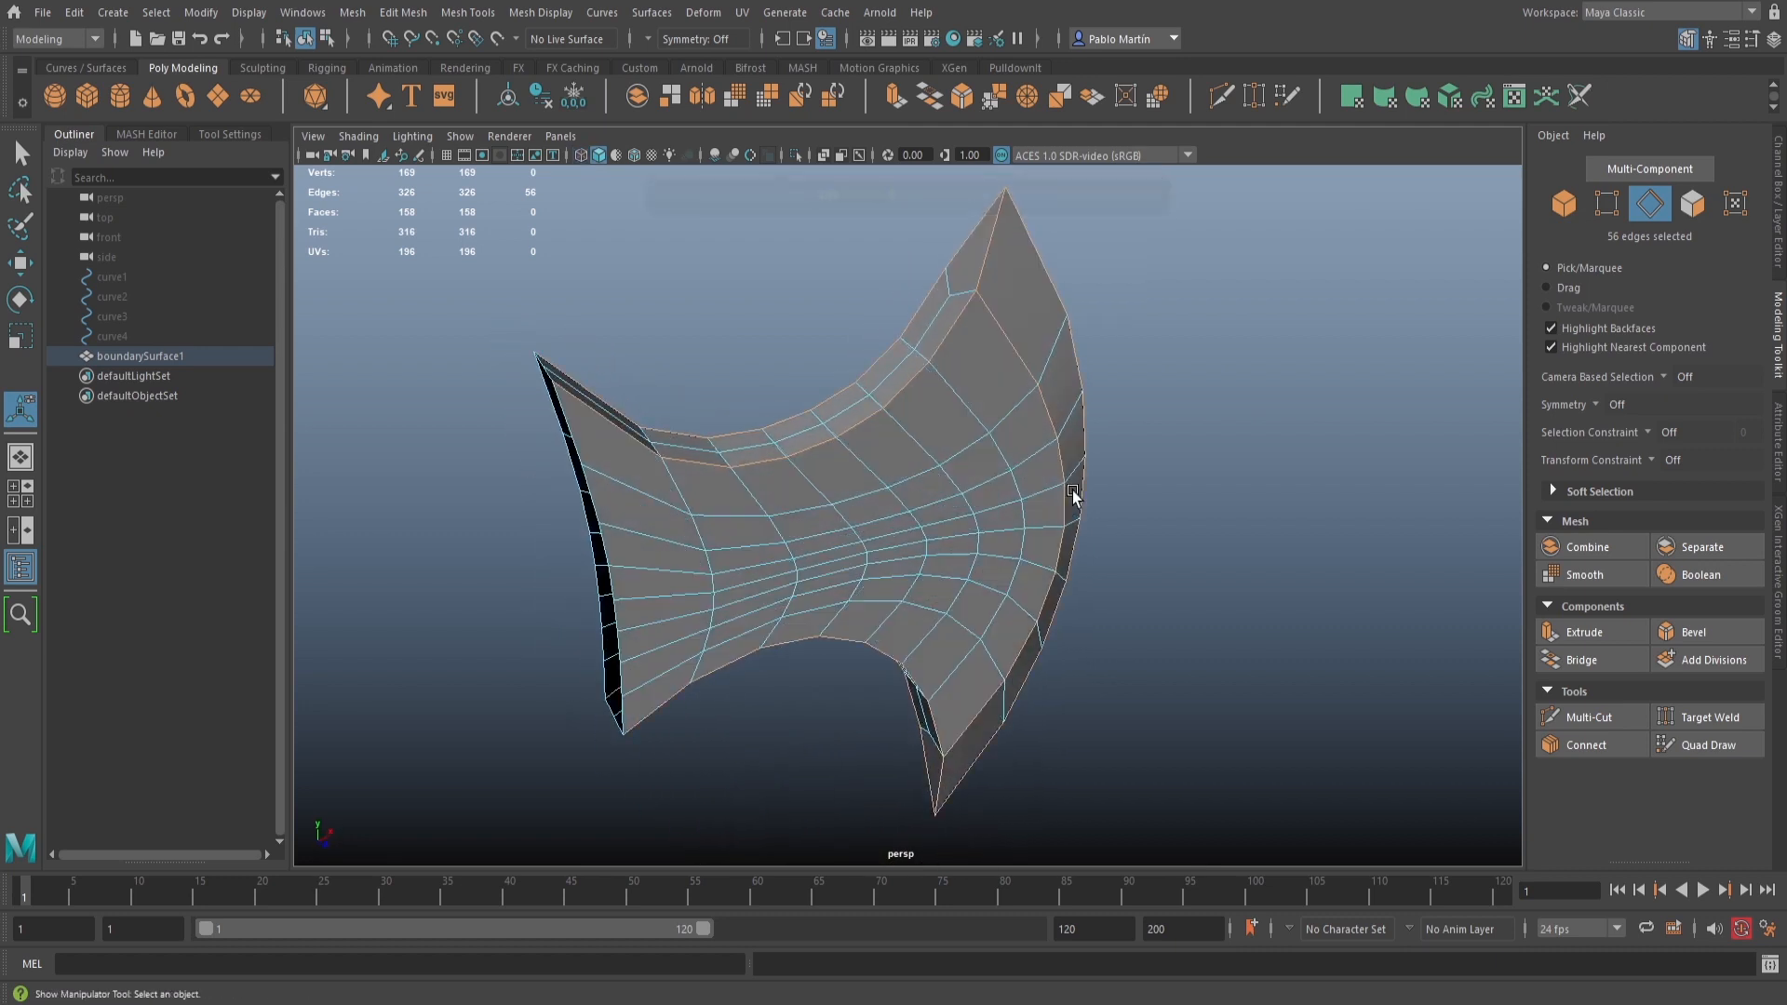
{"action": "left_click", "coordinate": [1700, 630]}
{"action": "left_click_drag", "start_coordinate": [1104, 526], "coordinate": [1098, 556], "text": "alt"}
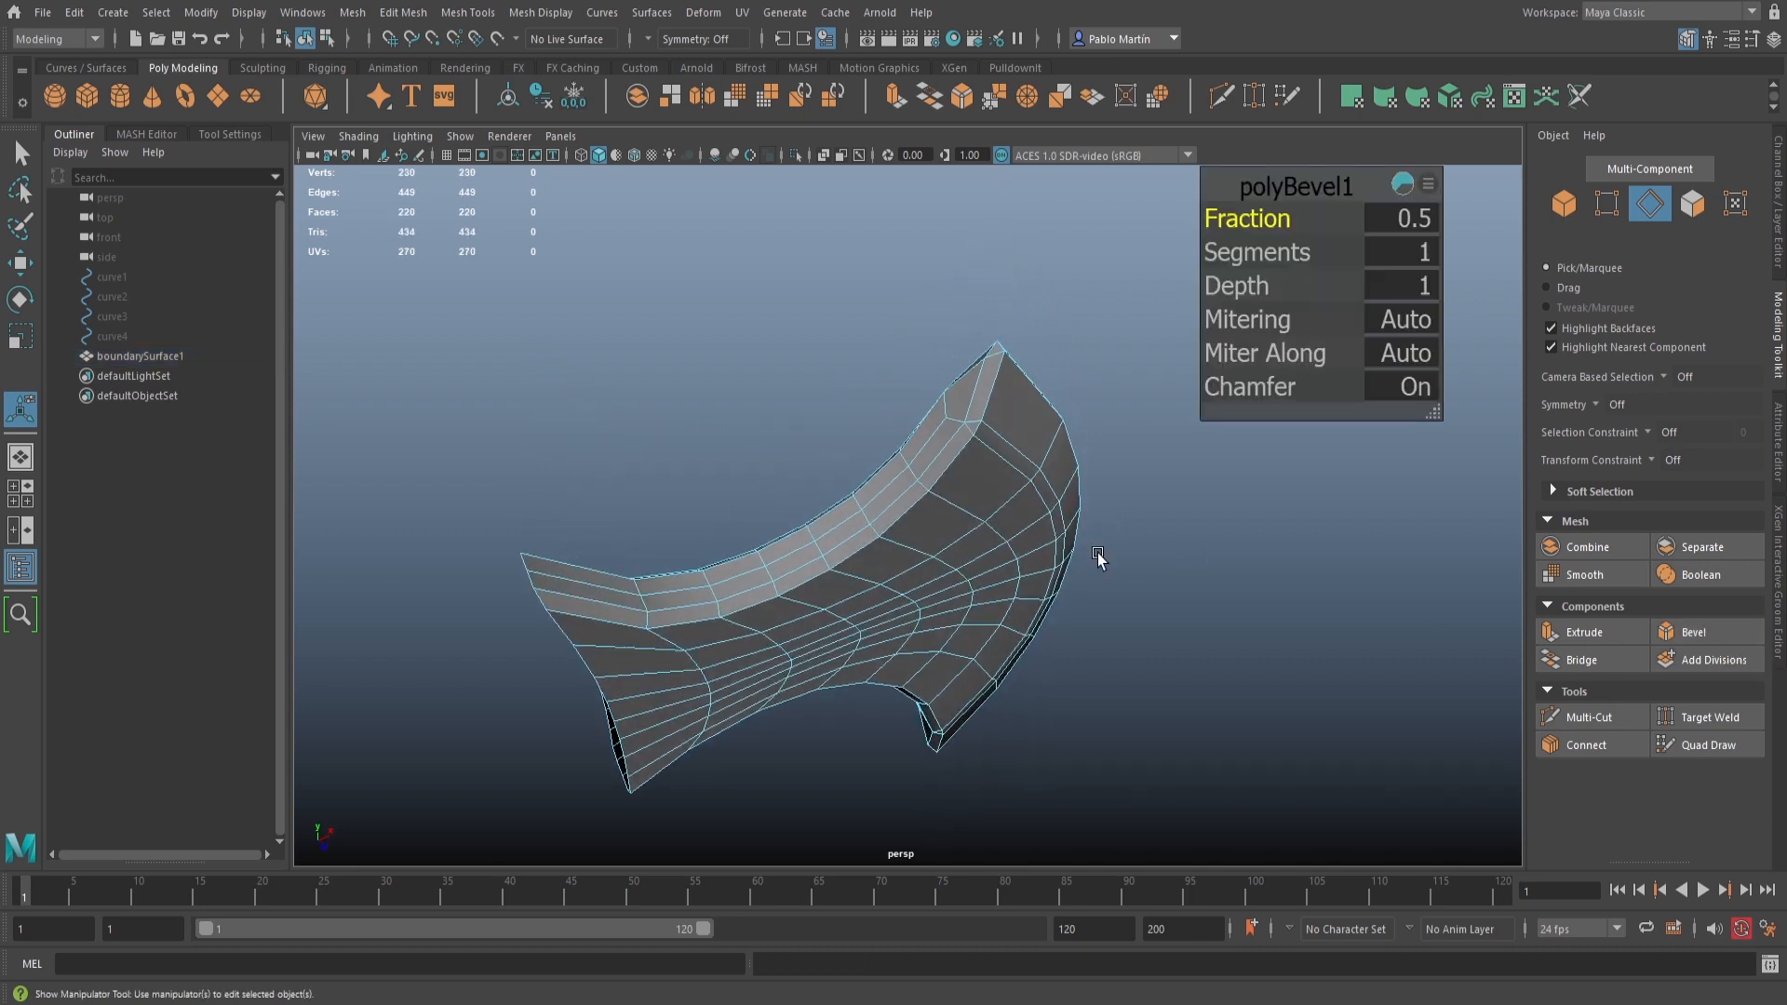
{"action": "scroll", "coordinate": [1098, 557], "scroll_direction": "up", "scroll_amount": 3}
{"action": "middle_click_drag", "start_coordinate": [1277, 220], "coordinate": [1268, 256]}
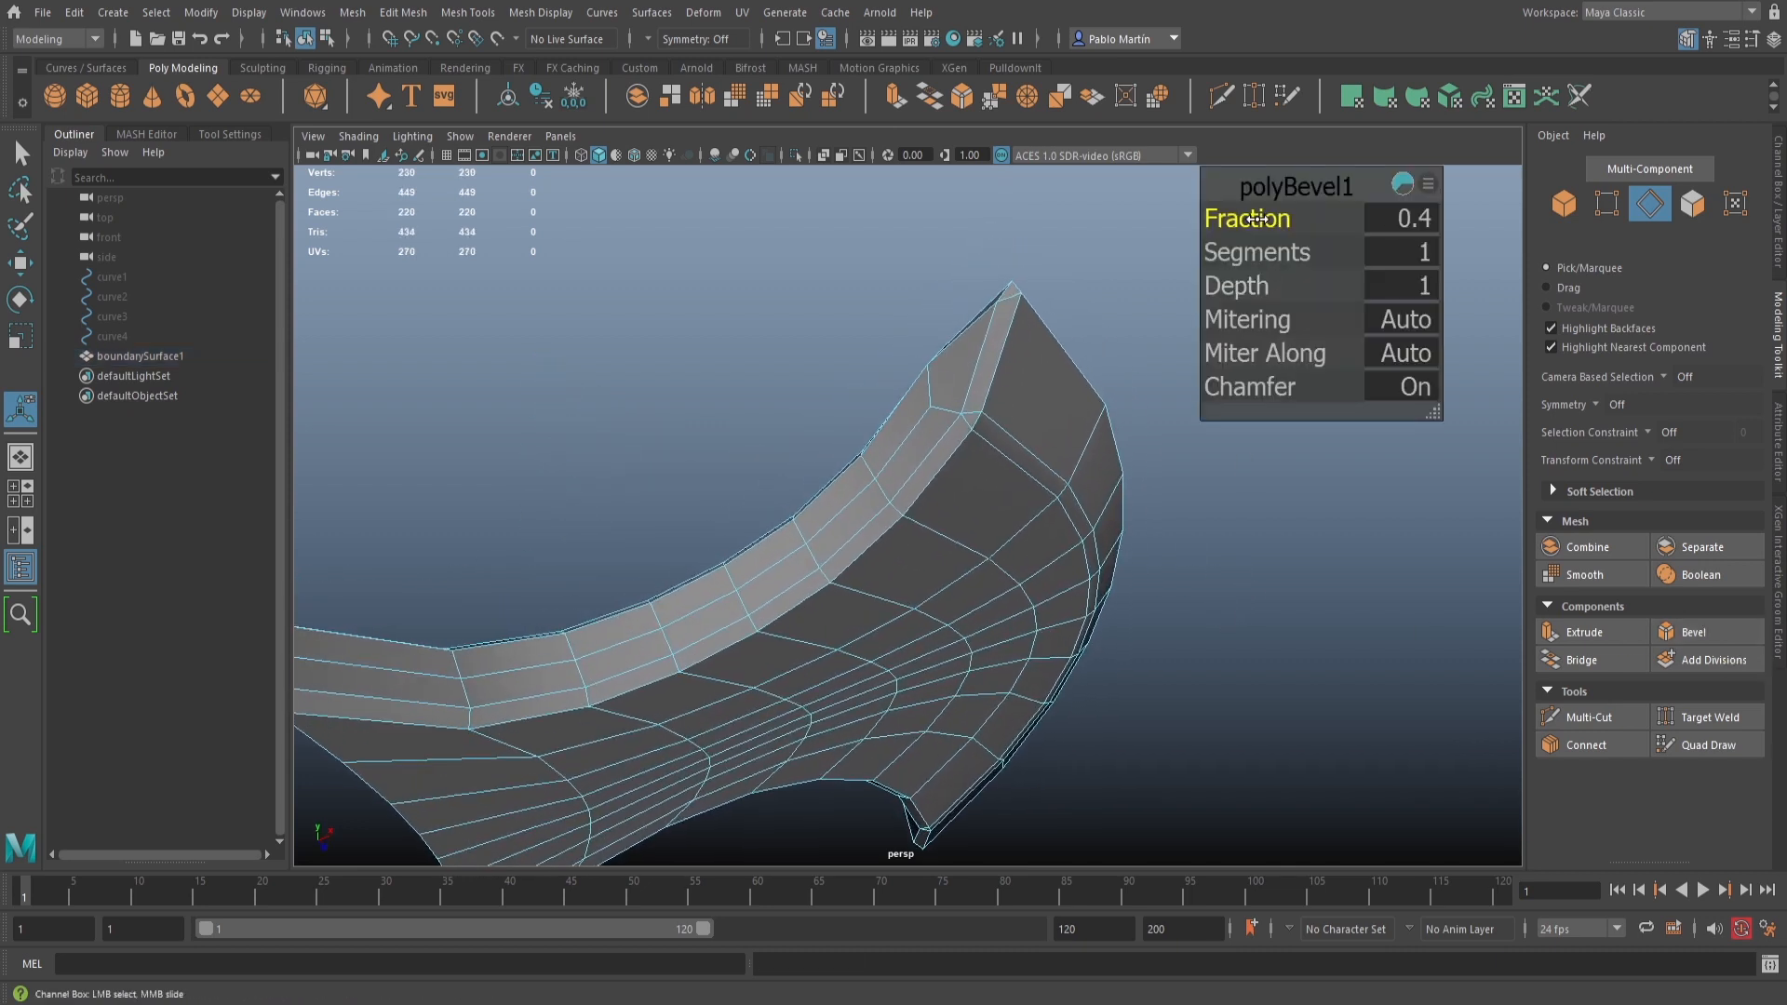
{"action": "left_click", "coordinate": [1257, 255]}
{"action": "middle_click_drag", "start_coordinate": [1113, 363], "coordinate": [1057, 428], "text": "alt"}
{"action": "scroll", "coordinate": [974, 562], "scroll_direction": "up", "scroll_amount": 6}
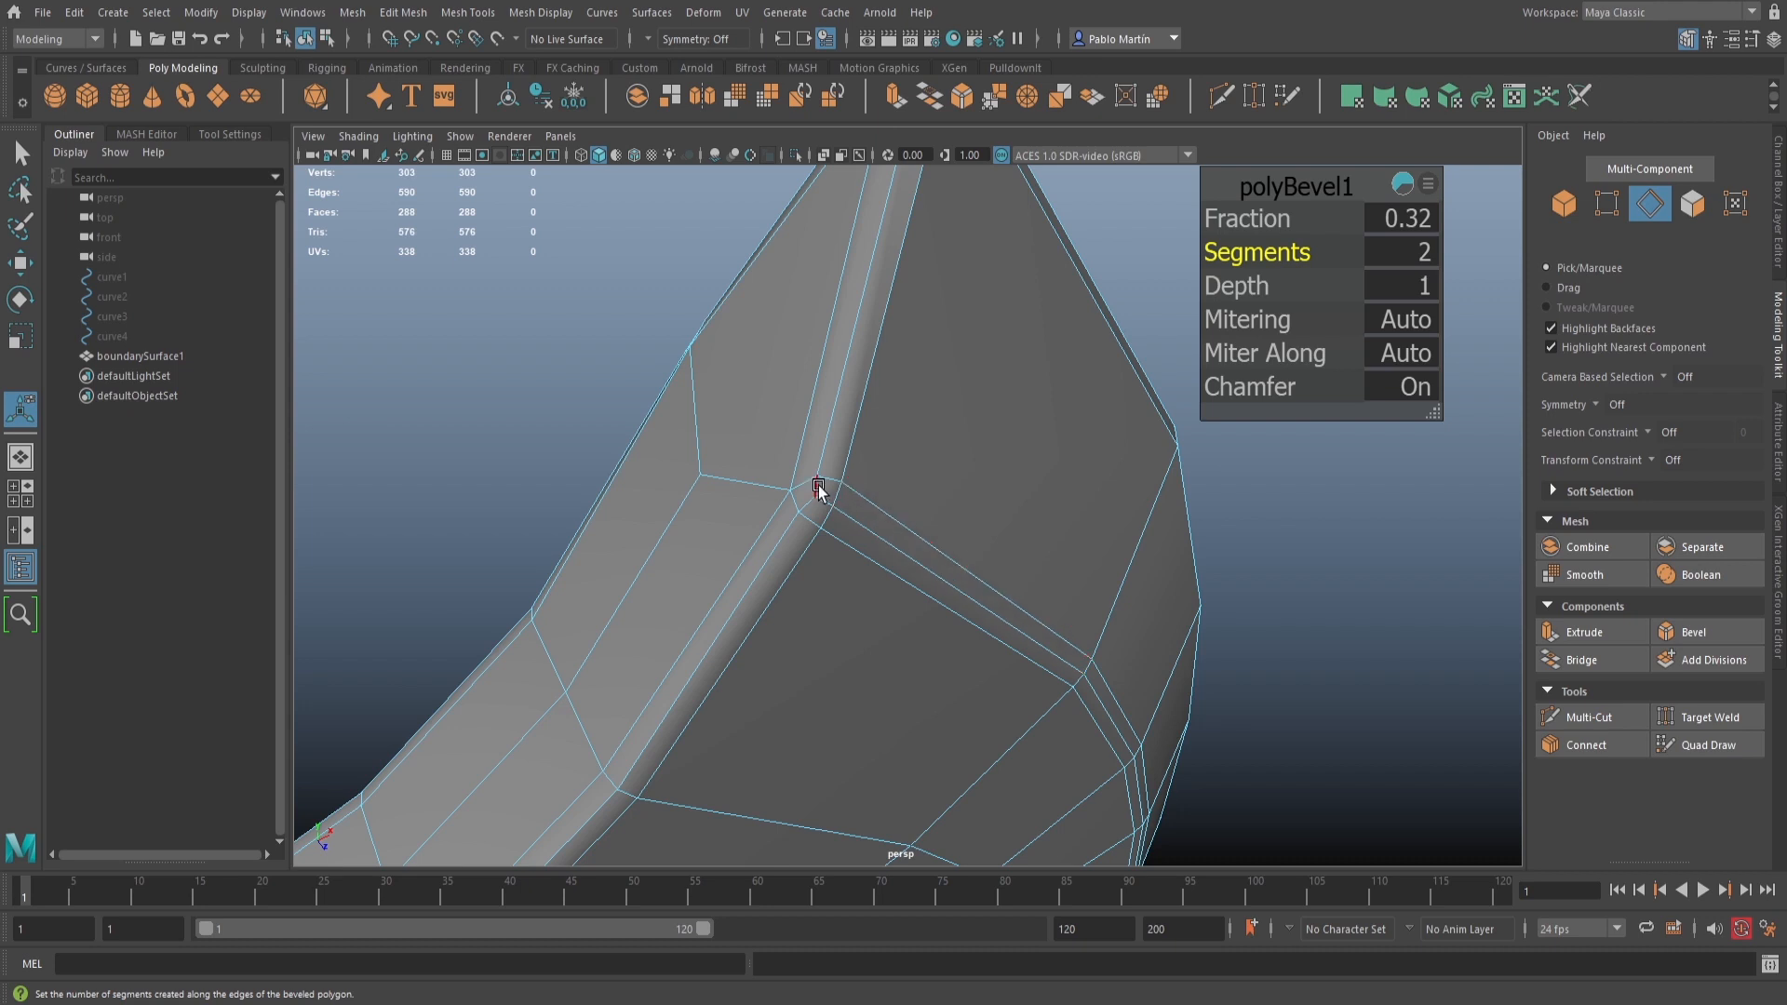
{"action": "left_click_drag", "start_coordinate": [875, 466], "coordinate": [874, 491], "text": "alt"}
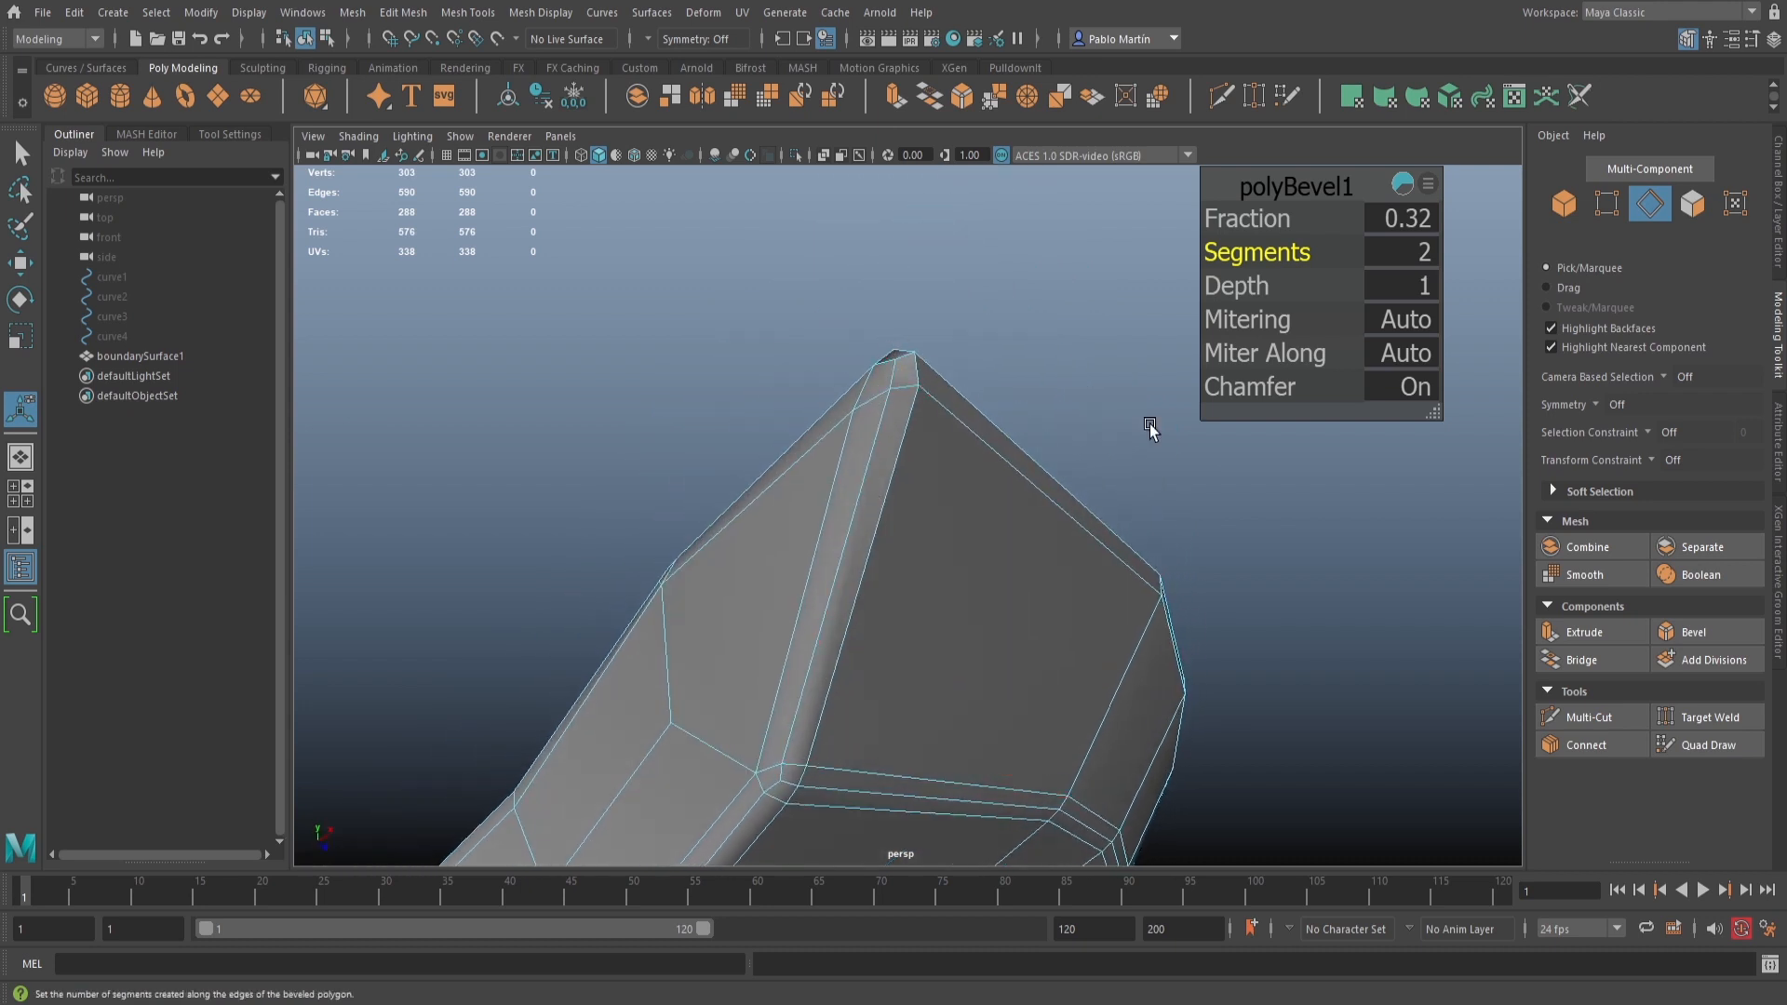
Set the bevel fraction to 0.19 and check the upper tip and the whole blade
{"action": "left_click_drag", "start_coordinate": [1263, 218], "coordinate": [1260, 218]}
{"action": "left_click_drag", "start_coordinate": [1024, 540], "coordinate": [950, 593], "text": "alt"}
{"action": "right_click_drag", "start_coordinate": [828, 524], "coordinate": [858, 459], "text": "alt"}
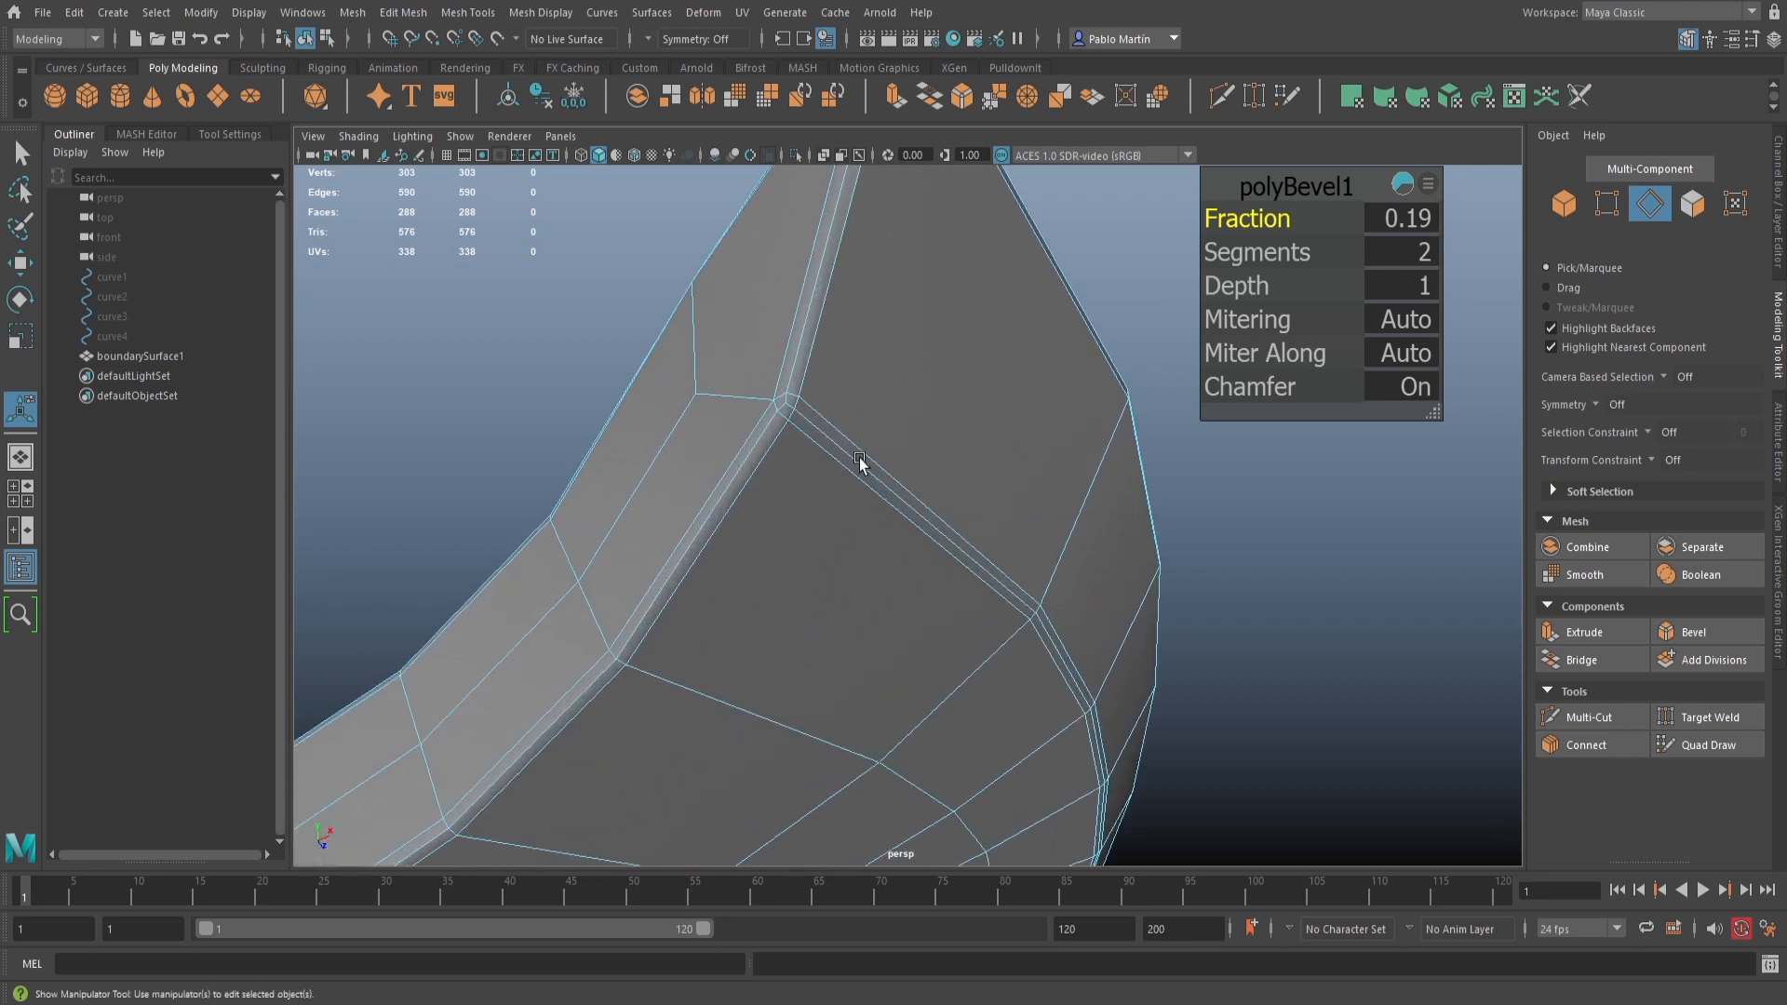
{"action": "right_click_drag", "start_coordinate": [707, 271], "coordinate": [651, 471], "text": "alt"}
{"action": "middle_click_drag", "start_coordinate": [651, 471], "coordinate": [857, 545], "text": "alt"}
{"action": "left_click_drag", "start_coordinate": [857, 545], "coordinate": [816, 544], "text": "alt"}
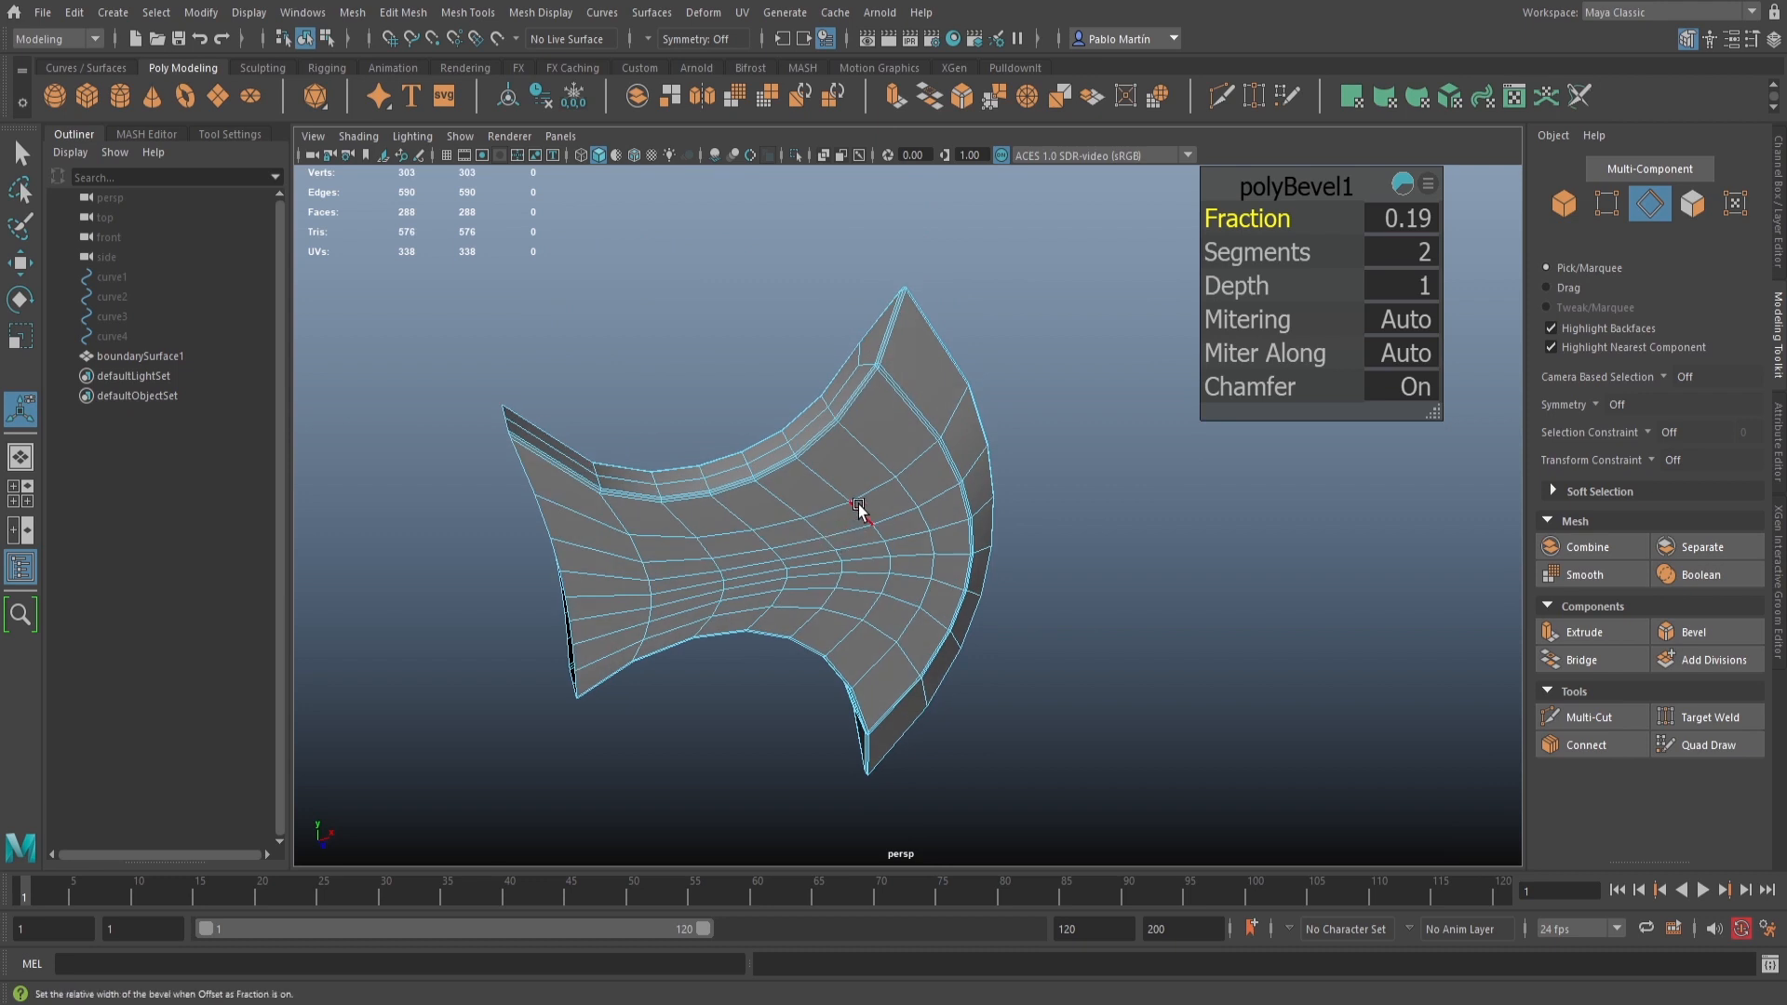
Return to object mode, inspect the bevelled borders in smooth preview and select the blade
{"action": "right_click_drag", "start_coordinate": [858, 507], "coordinate": [880, 498]}
{"action": "left_click", "coordinate": [903, 533]}
{"action": "left_click", "coordinate": [990, 511]}
{"action": "left_click_drag", "start_coordinate": [991, 511], "coordinate": [894, 570], "text": "alt"}
{"action": "right_click_drag", "start_coordinate": [894, 571], "coordinate": [1009, 535], "text": "alt"}
{"action": "left_click_drag", "start_coordinate": [1009, 535], "coordinate": [914, 550], "text": "alt"}
{"action": "left_click_drag", "start_coordinate": [798, 289], "coordinate": [852, 470], "text": "alt"}
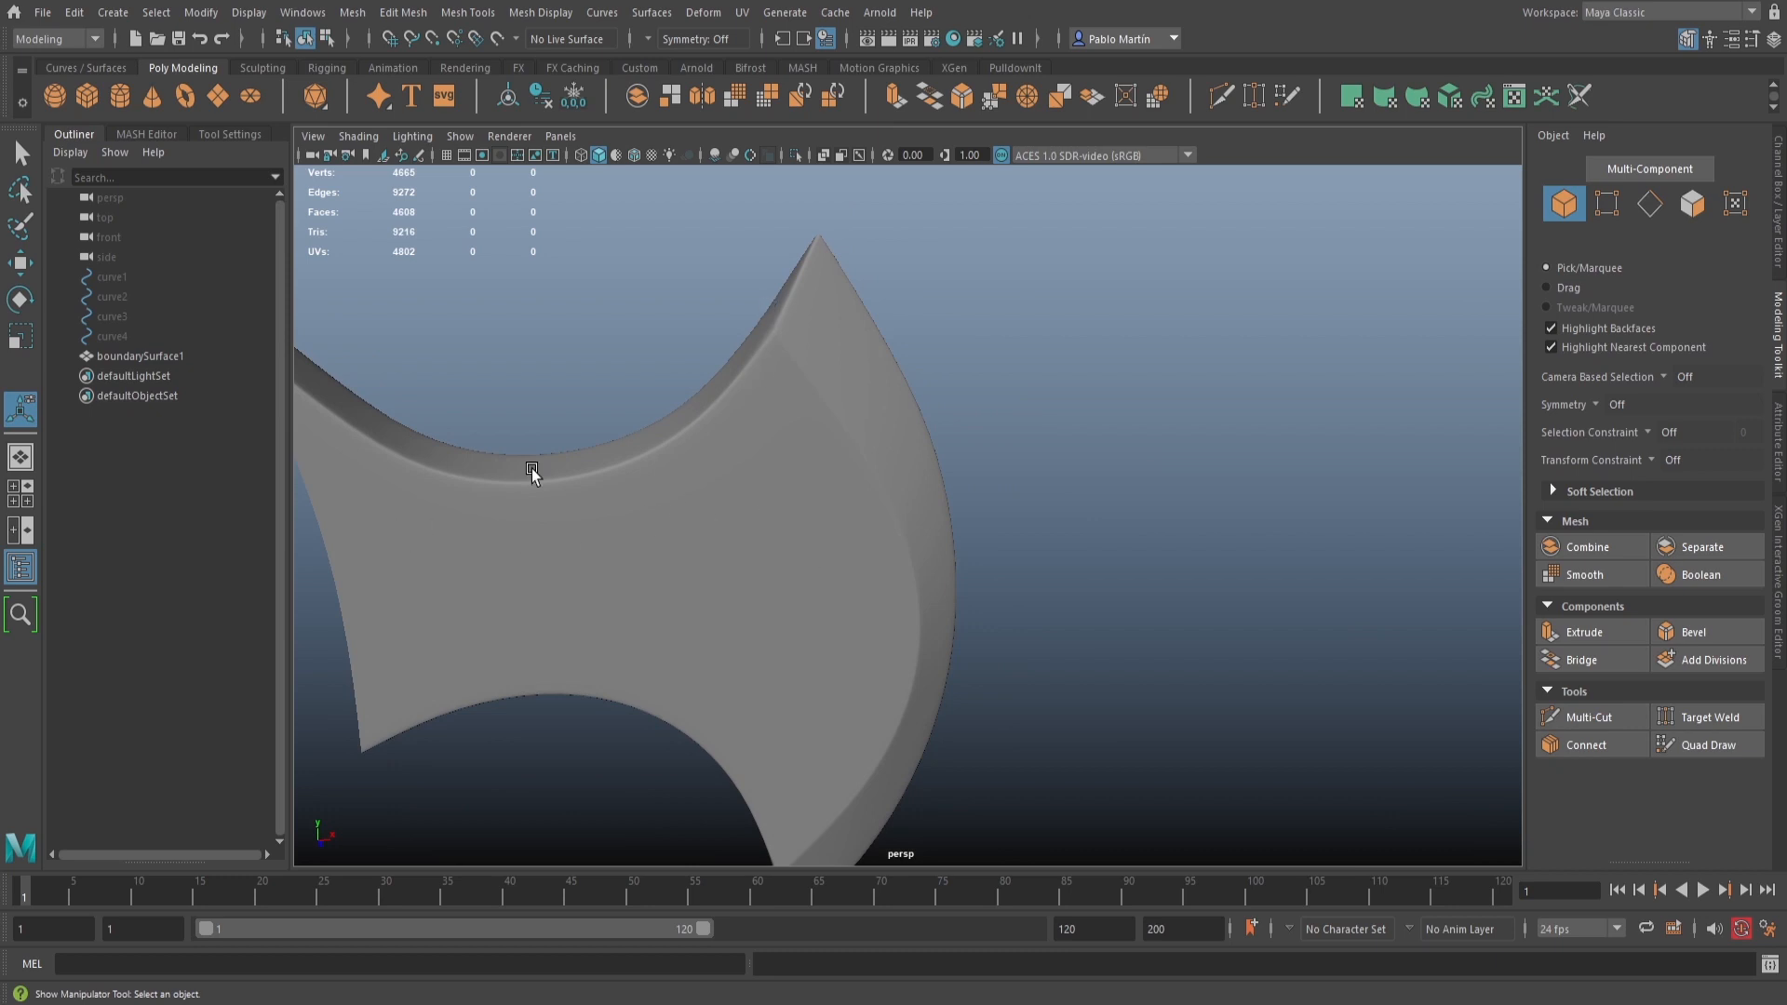
{"action": "left_click_drag", "start_coordinate": [628, 479], "coordinate": [886, 491], "text": "alt"}
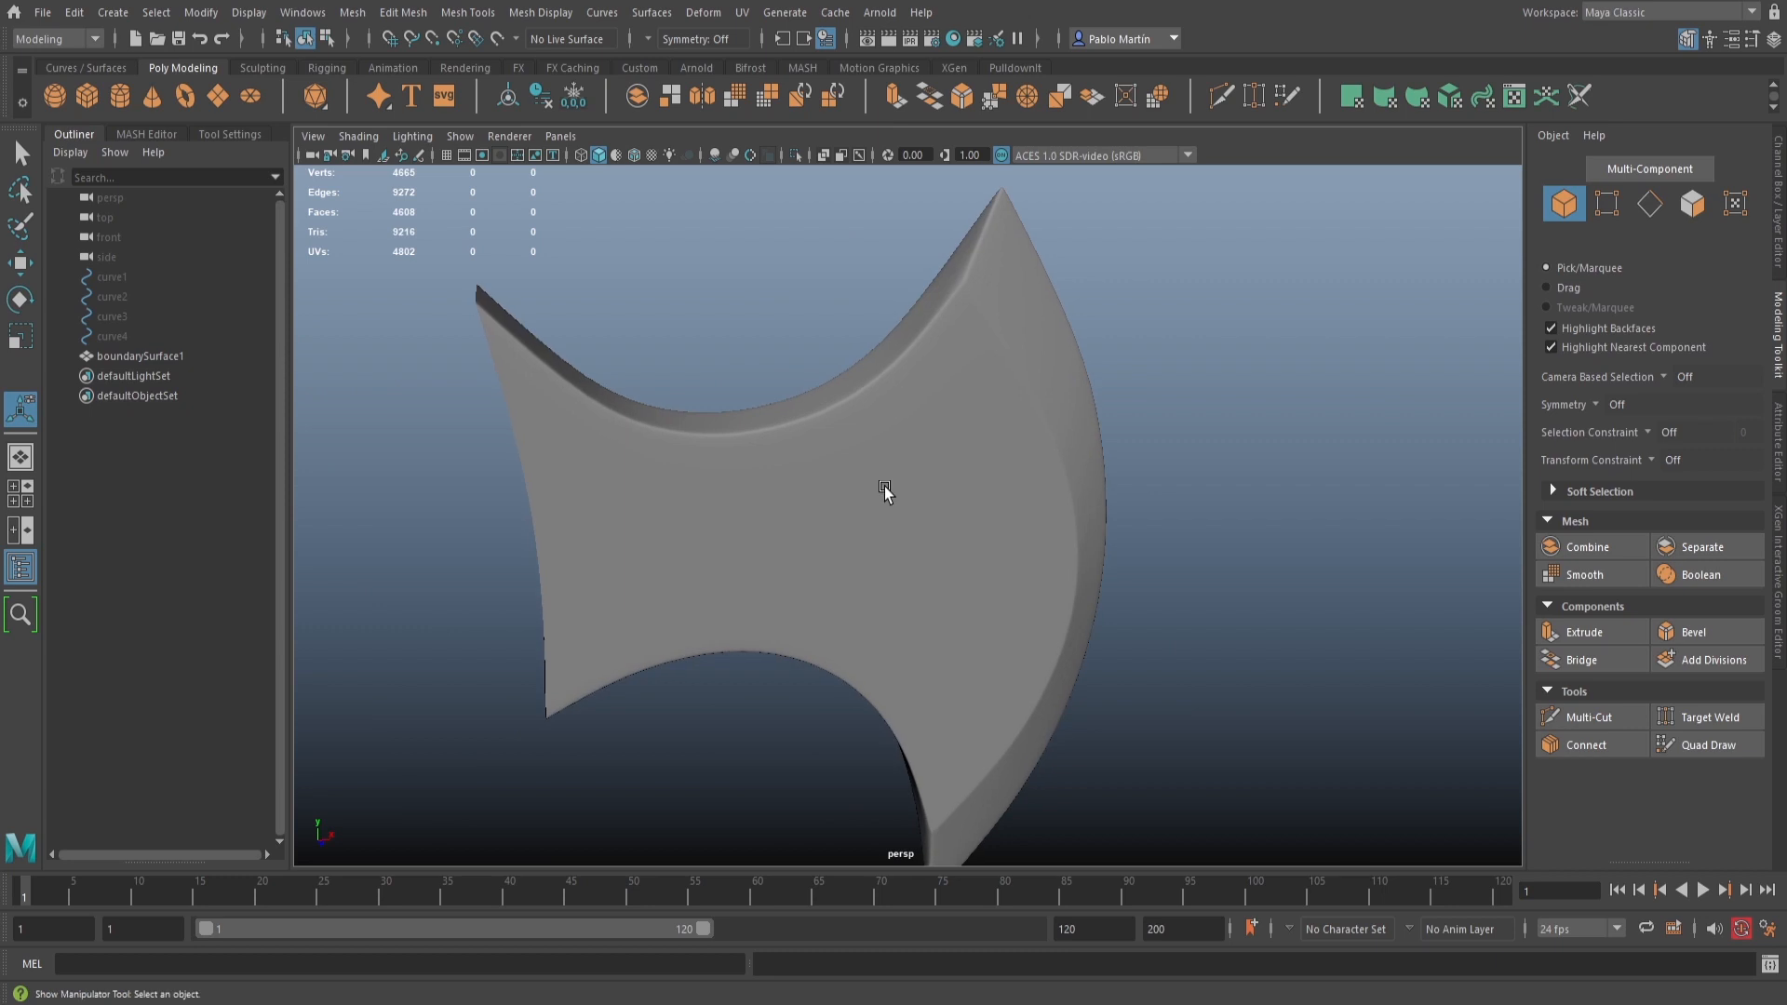
{"action": "key", "text": "q"}
{"action": "left_click", "coordinate": [905, 502]}
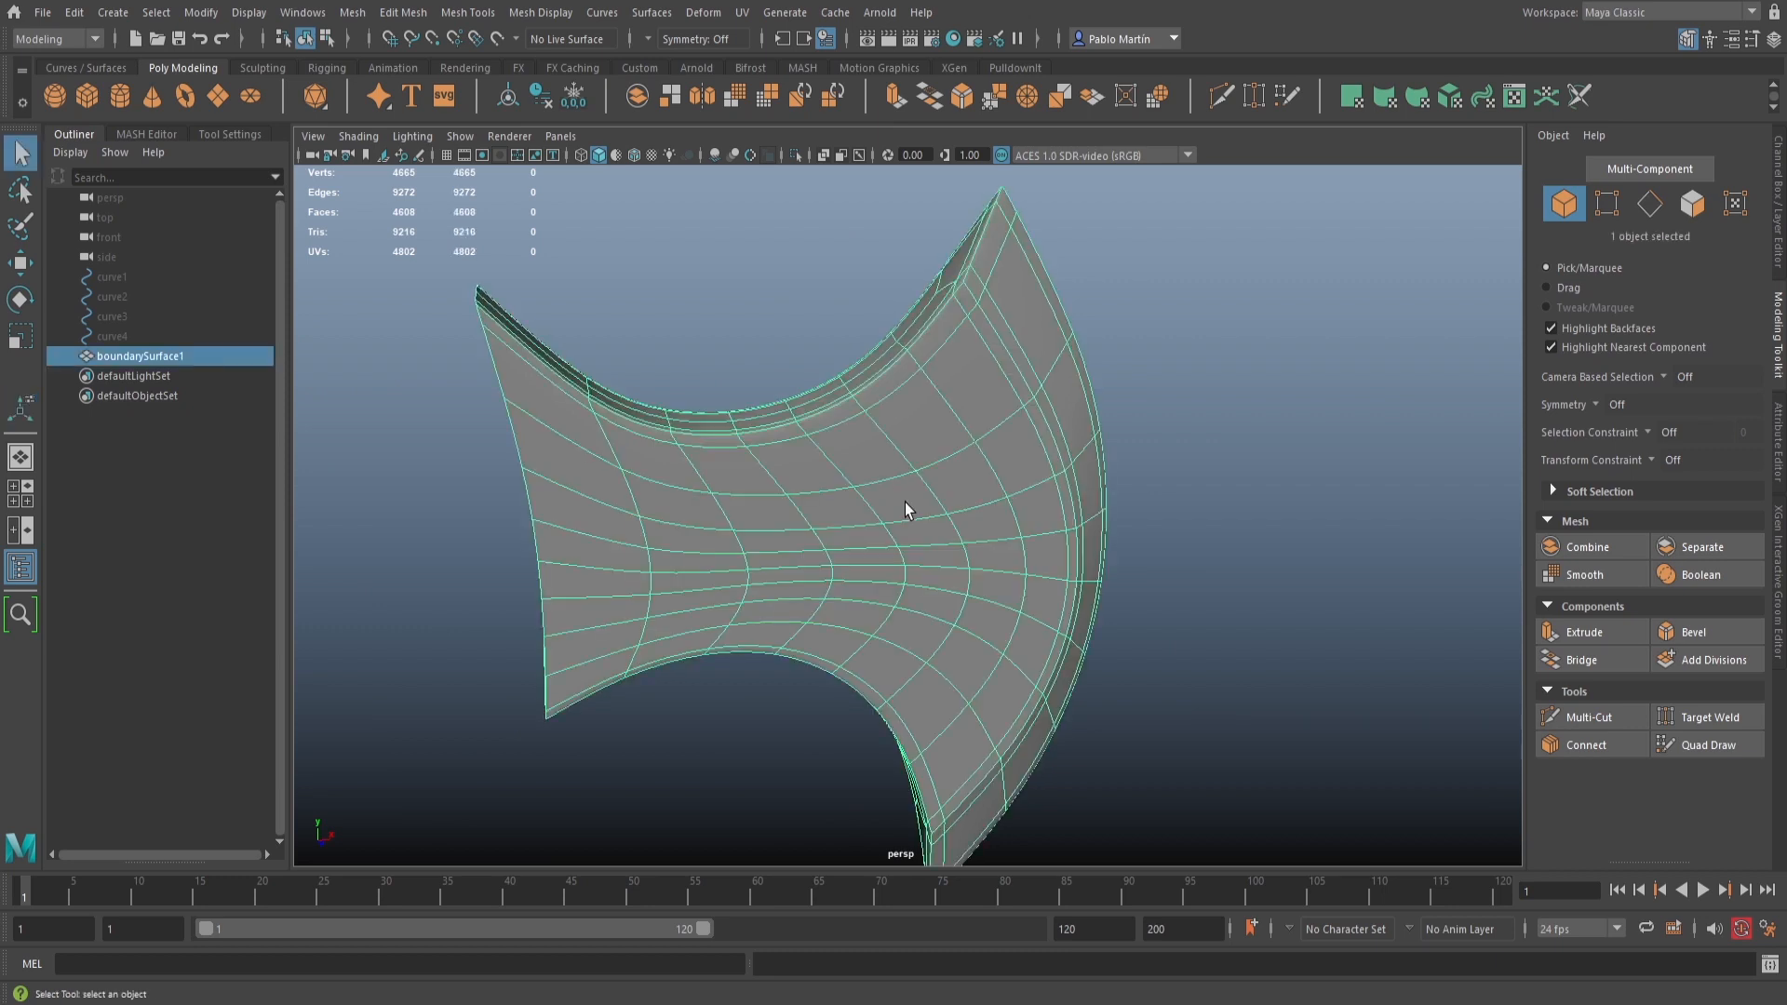
{"action": "key", "text": "ctrl+shift+b"}
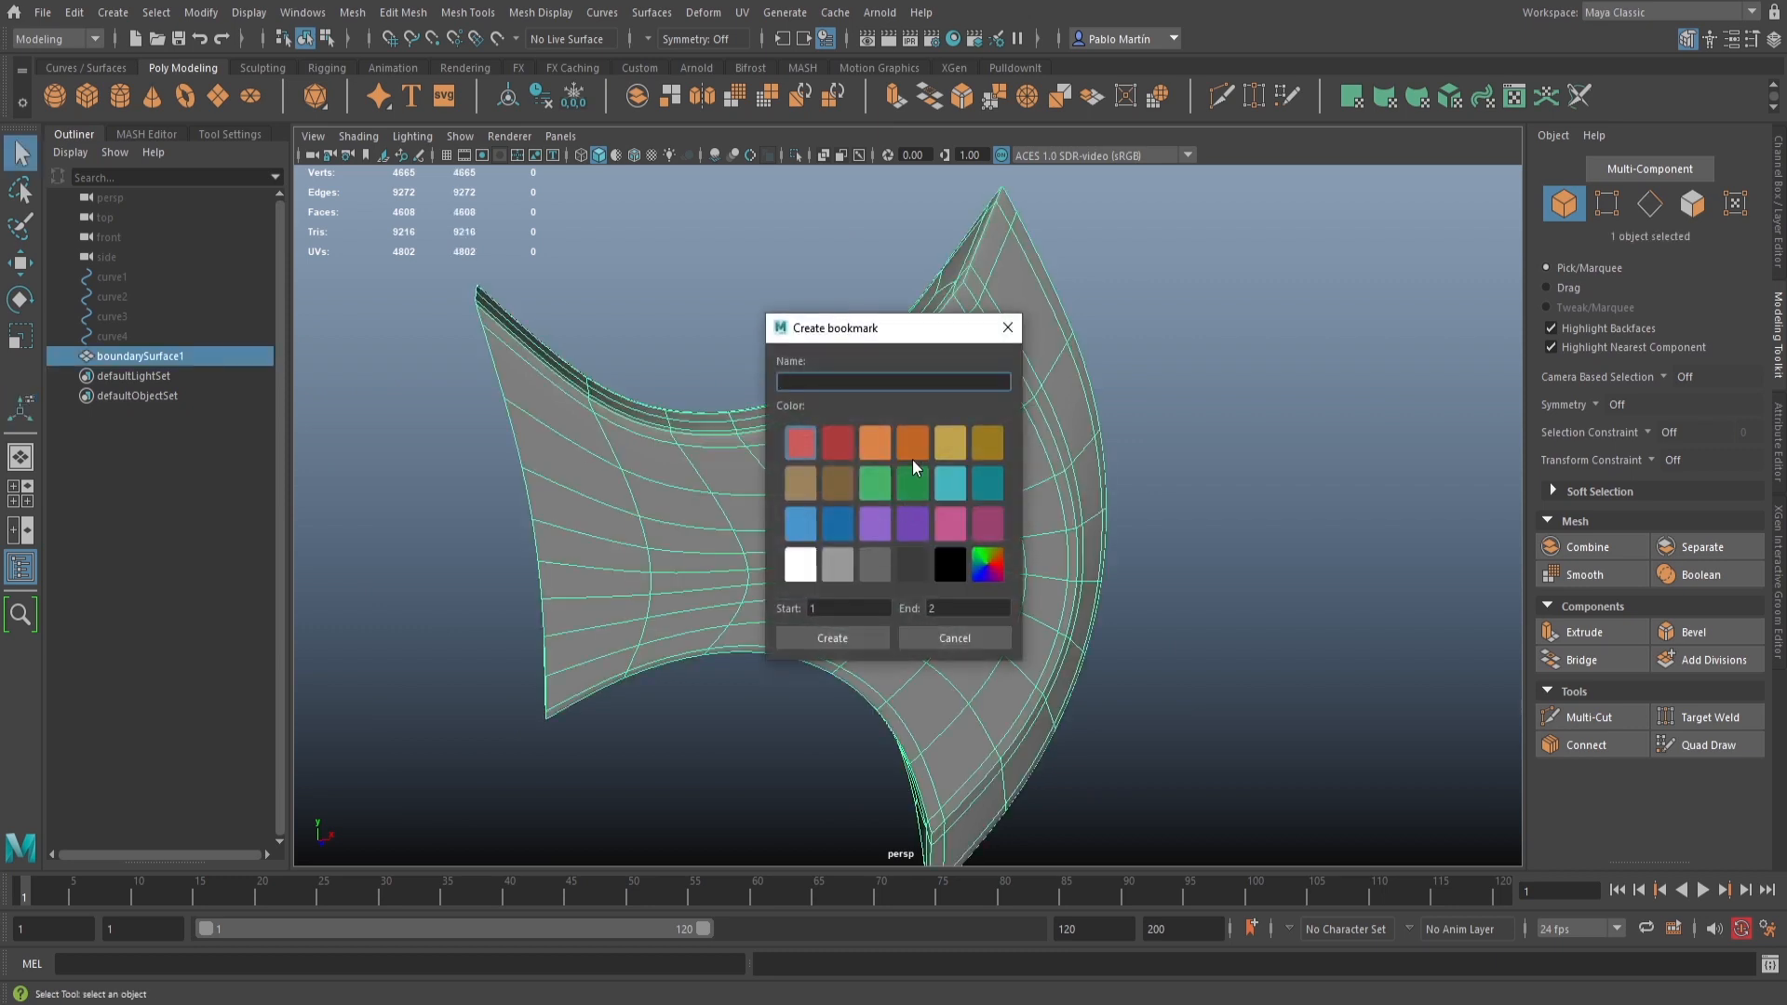
{"action": "left_click", "coordinate": [1008, 329]}
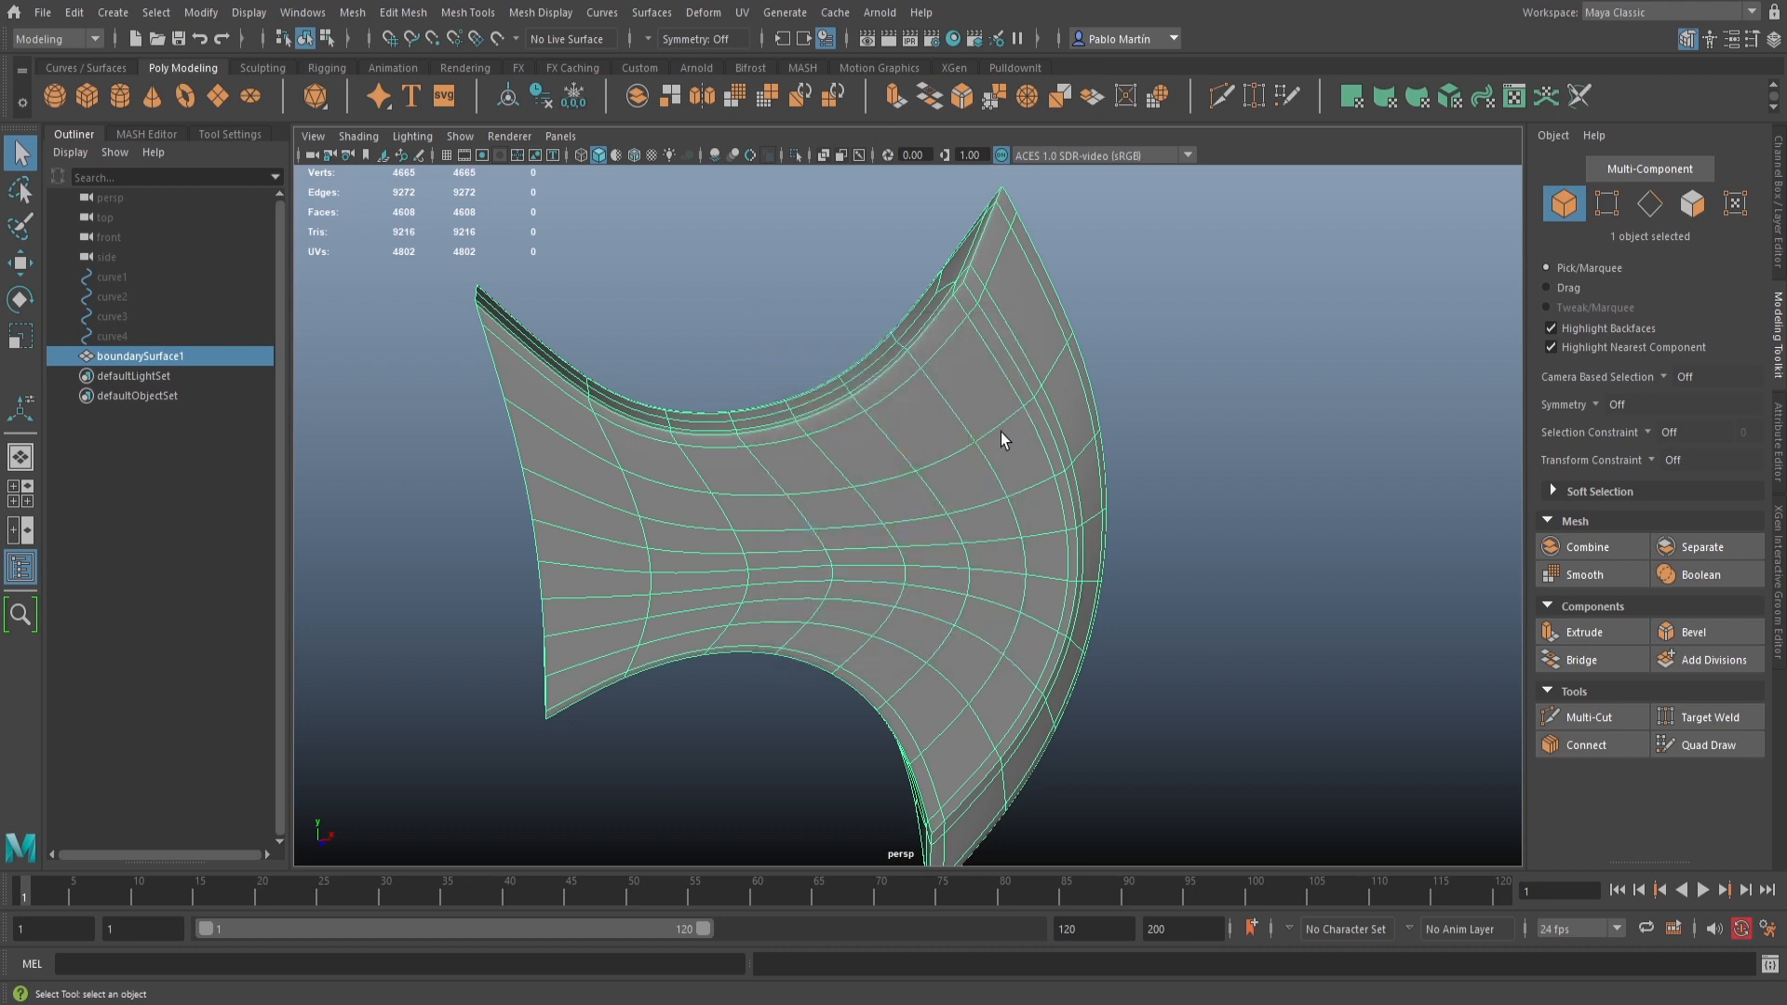
{"action": "key", "text": "ctrl+shift+b"}
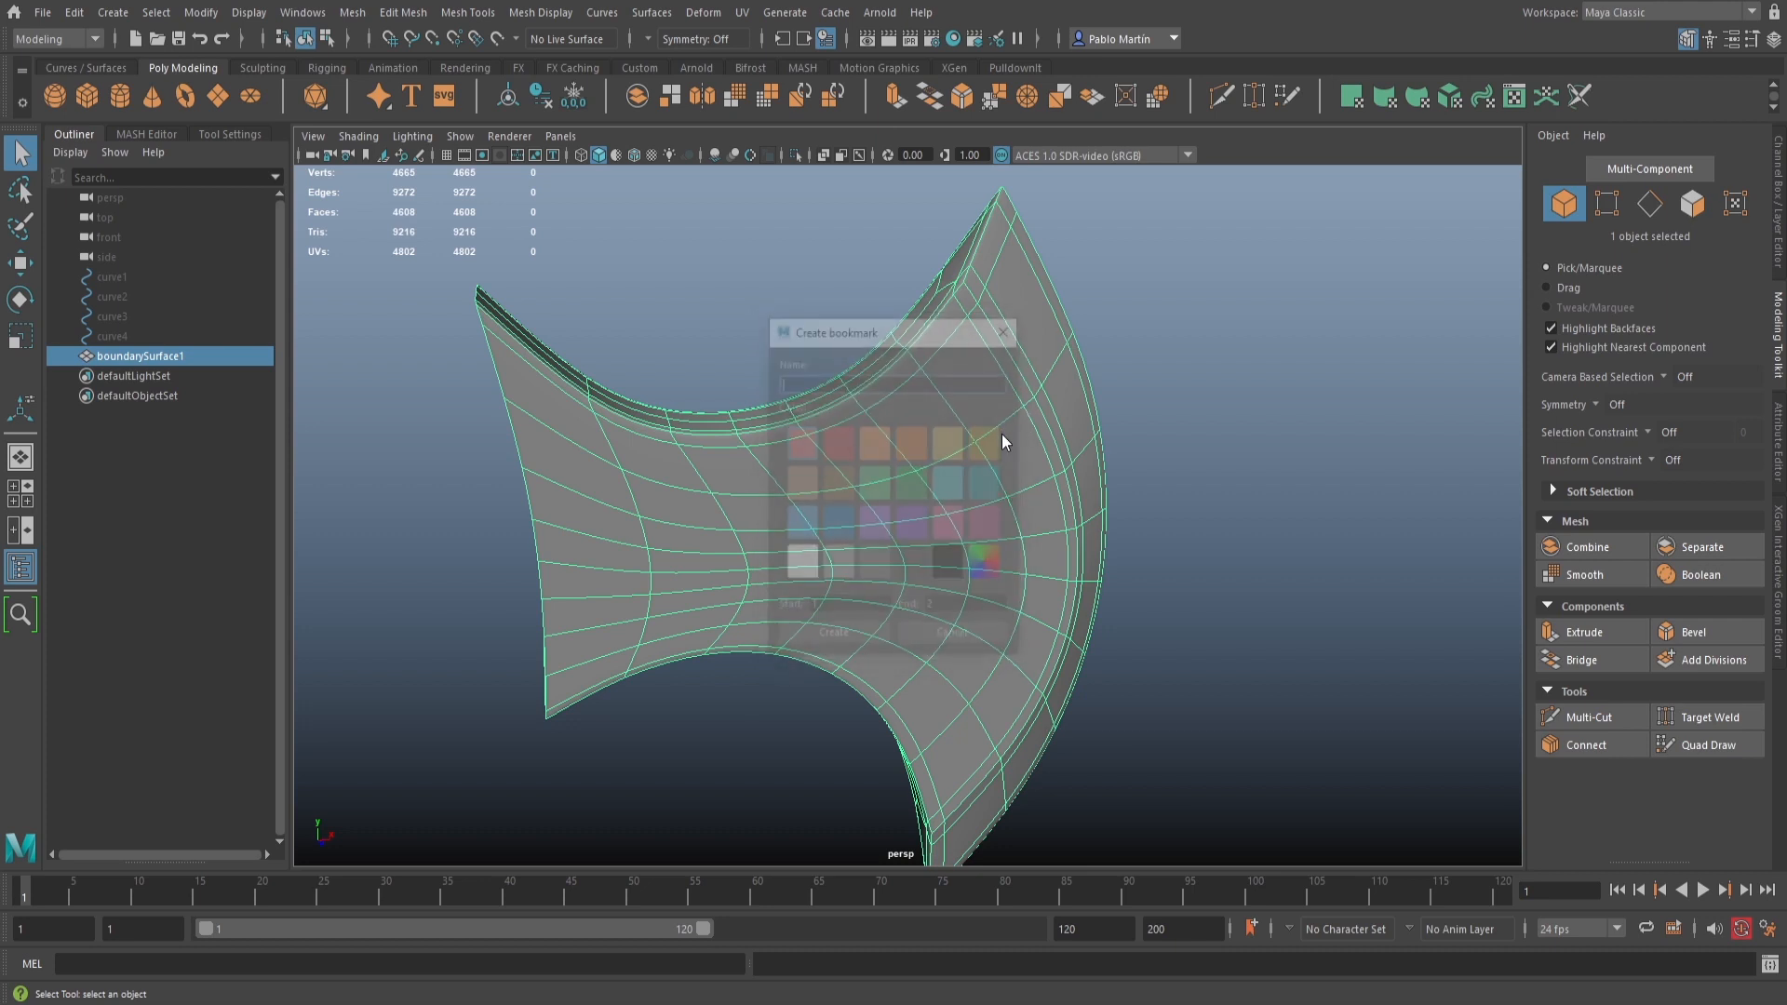
{"action": "left_click", "coordinate": [1008, 329]}
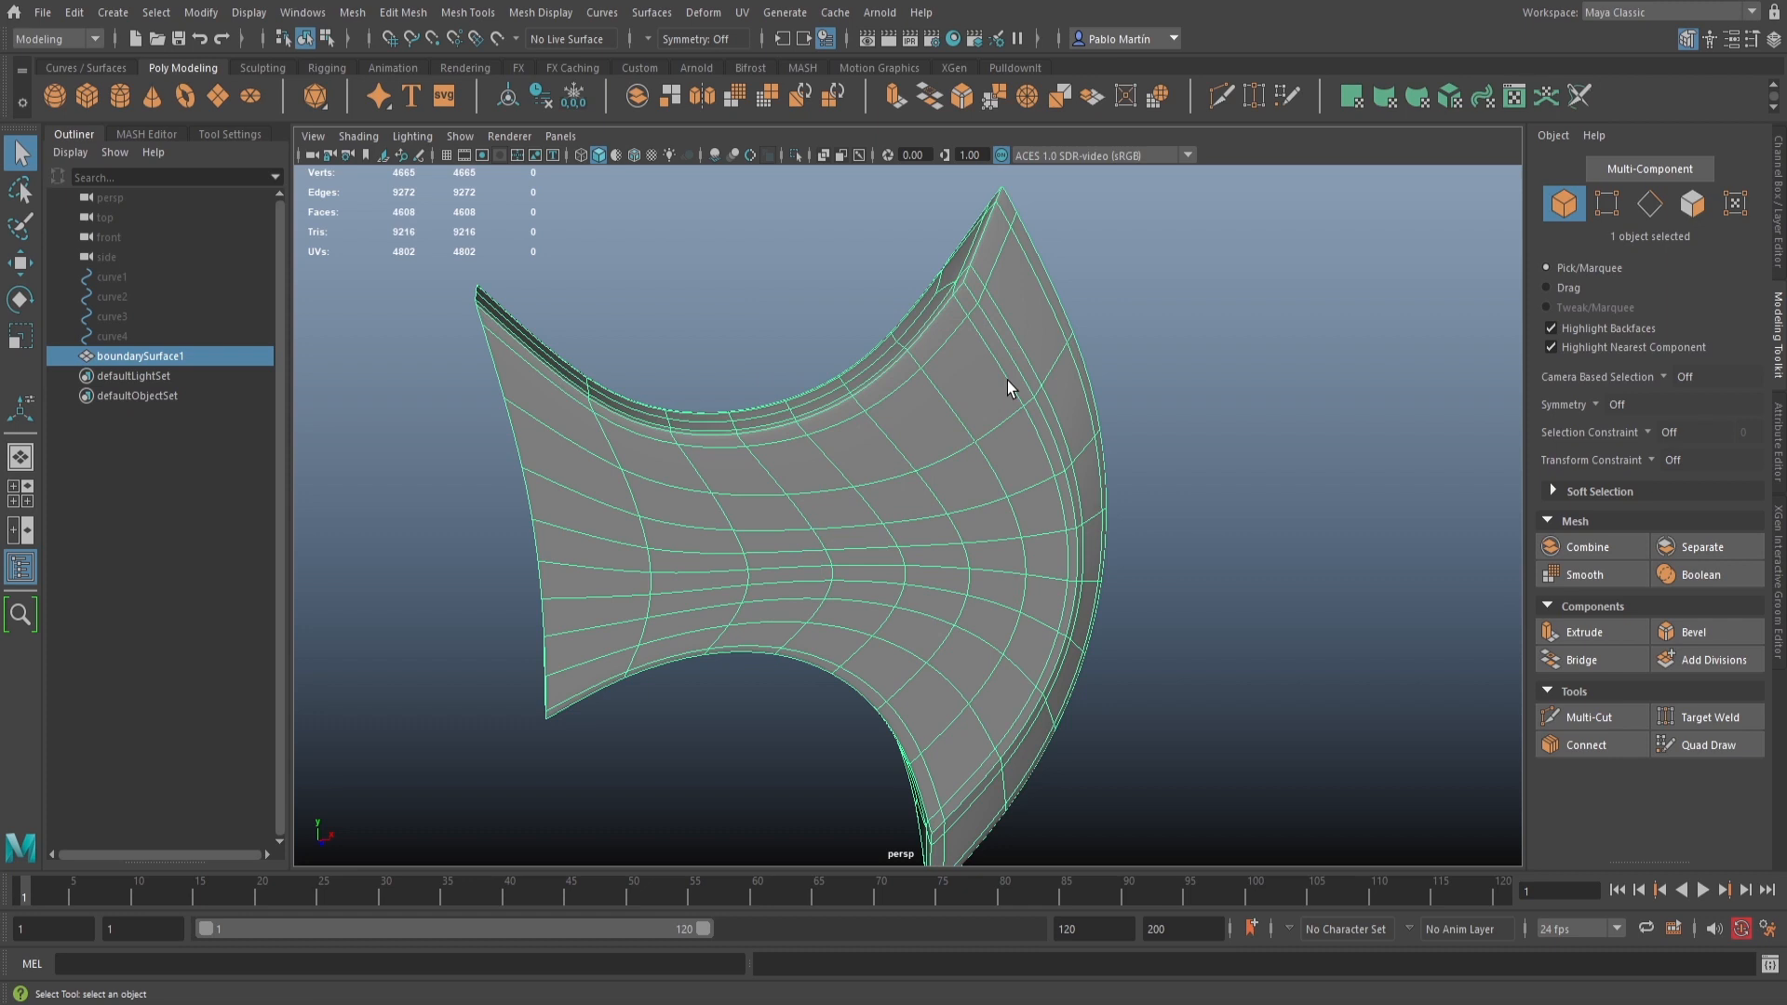
Assign a new Blinn material to the selected blade
{"action": "key", "text": "ctrl+shift+b"}
{"action": "left_click", "coordinate": [855, 332]}
{"action": "key", "text": "ctrl+shift+b"}
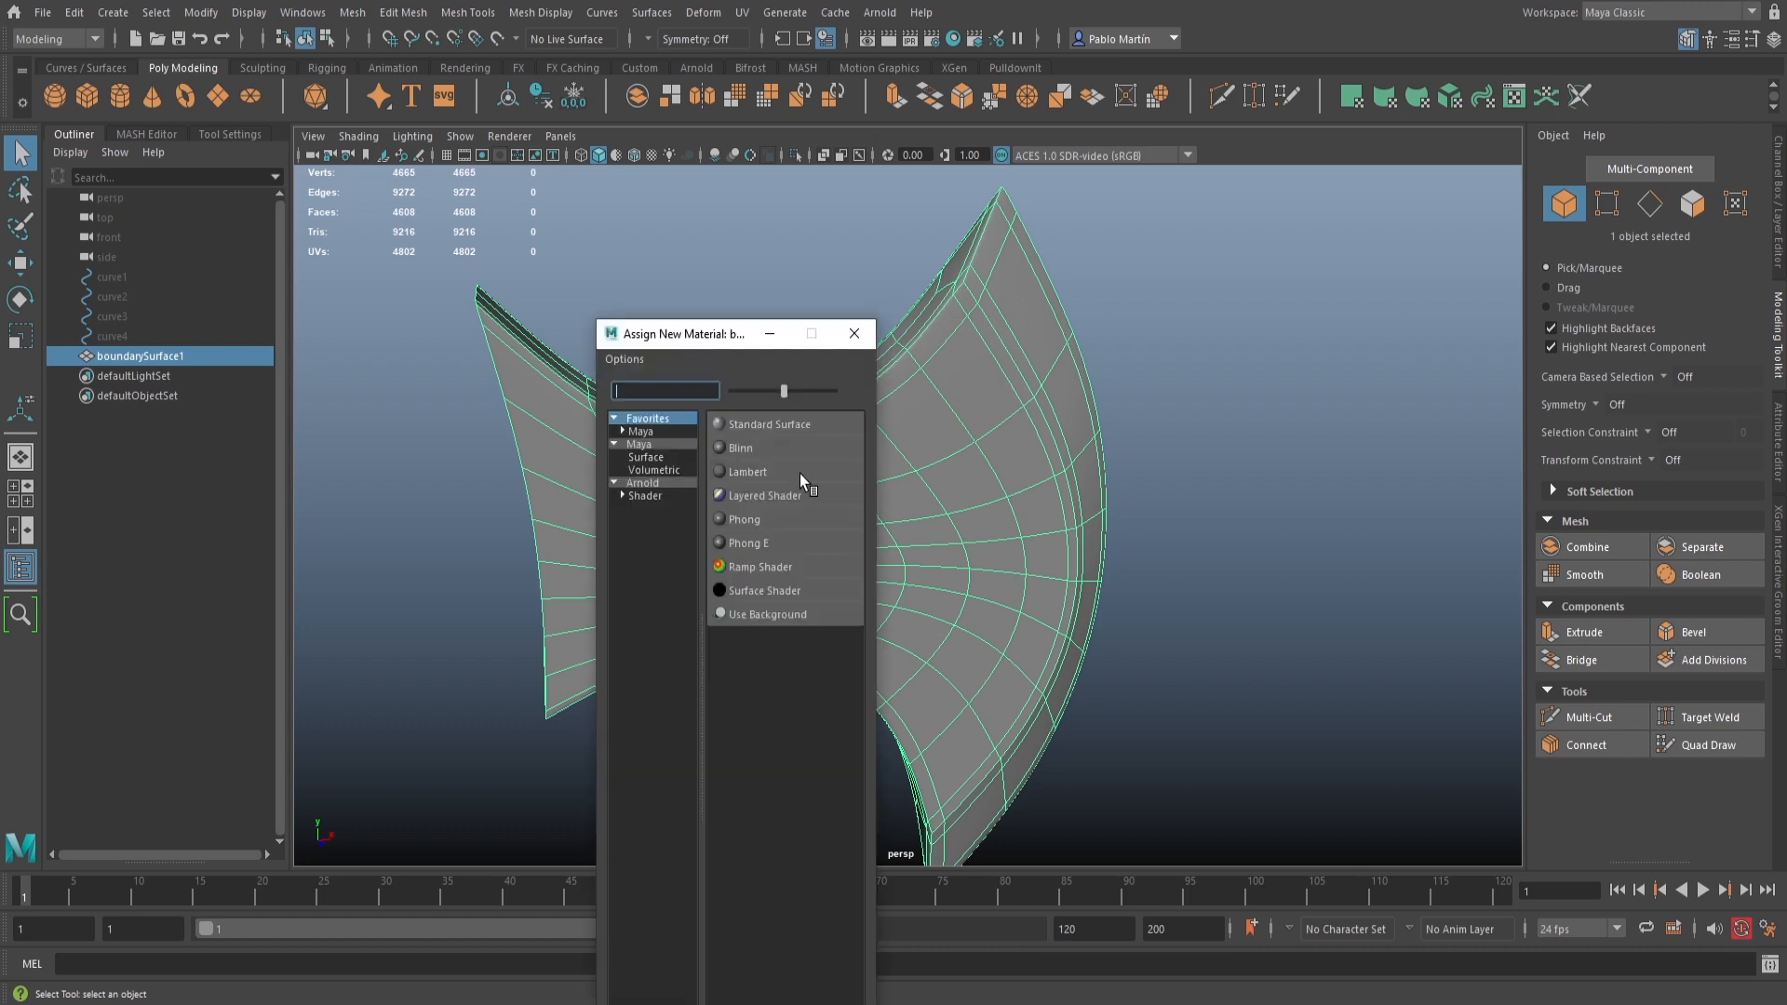
{"action": "left_click", "coordinate": [746, 447]}
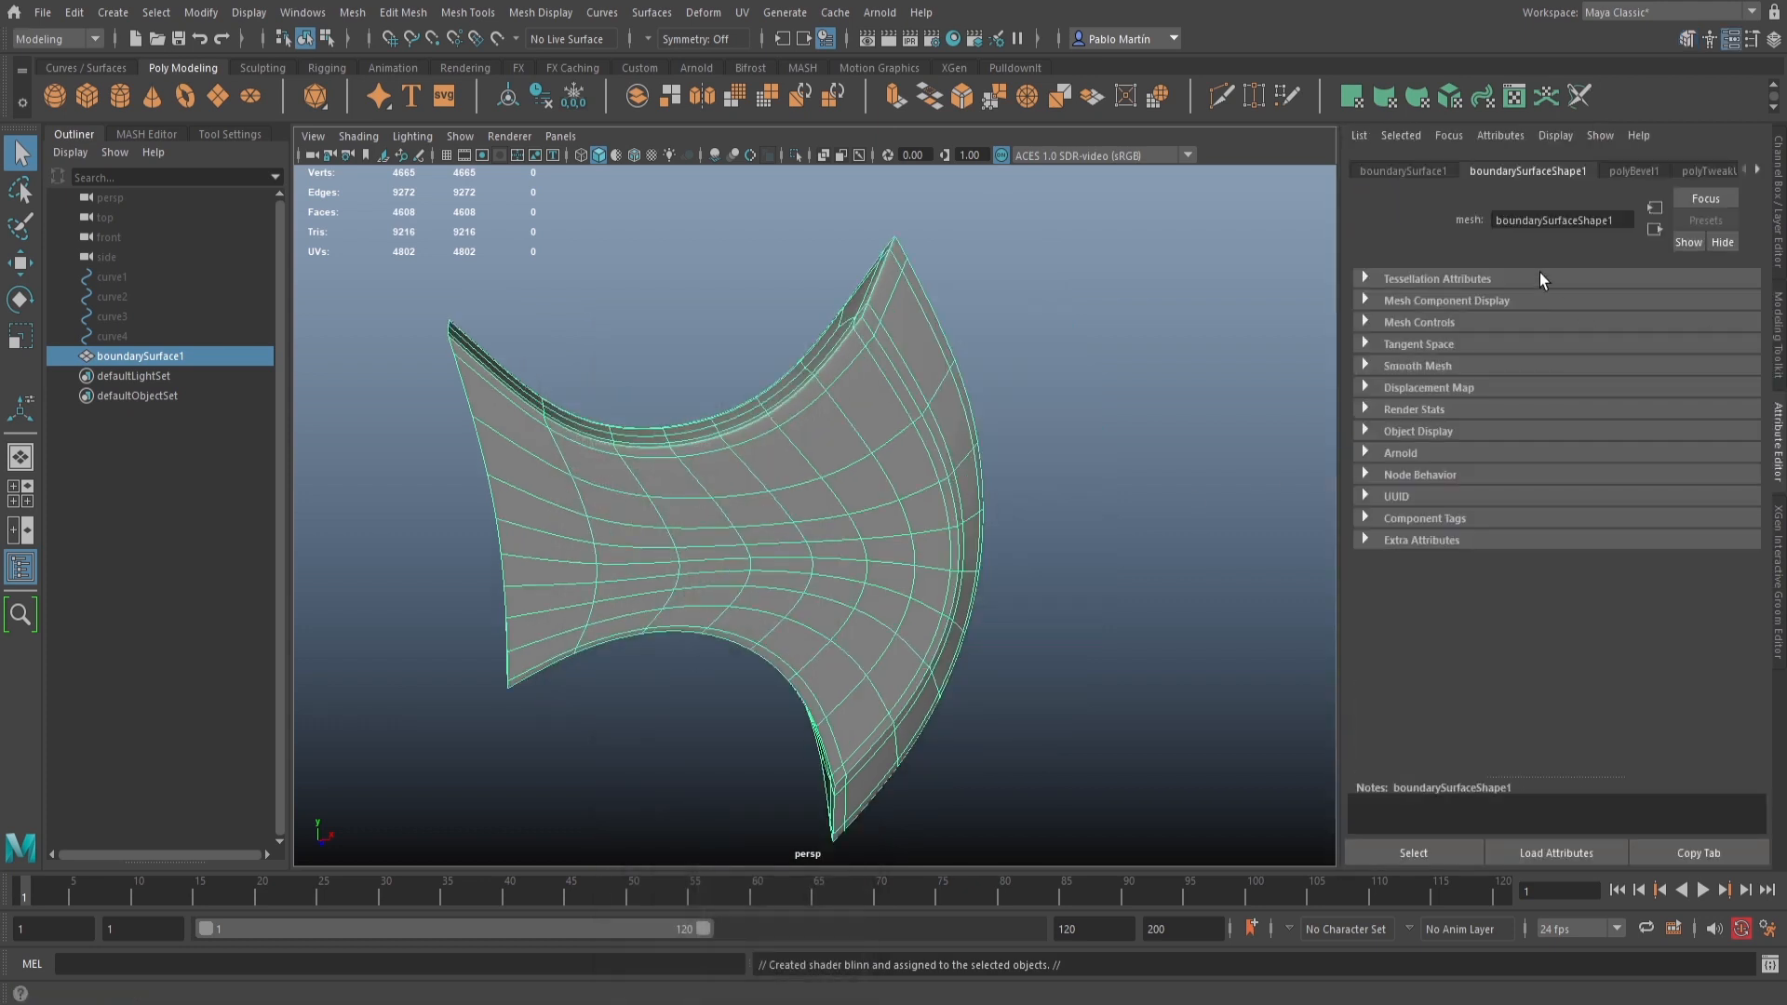
Darken the Blinn material's color to dark grey, with an eccentricity of 0.864 and a specular roll off of about 0.143
{"action": "left_click", "coordinate": [483, 70]}
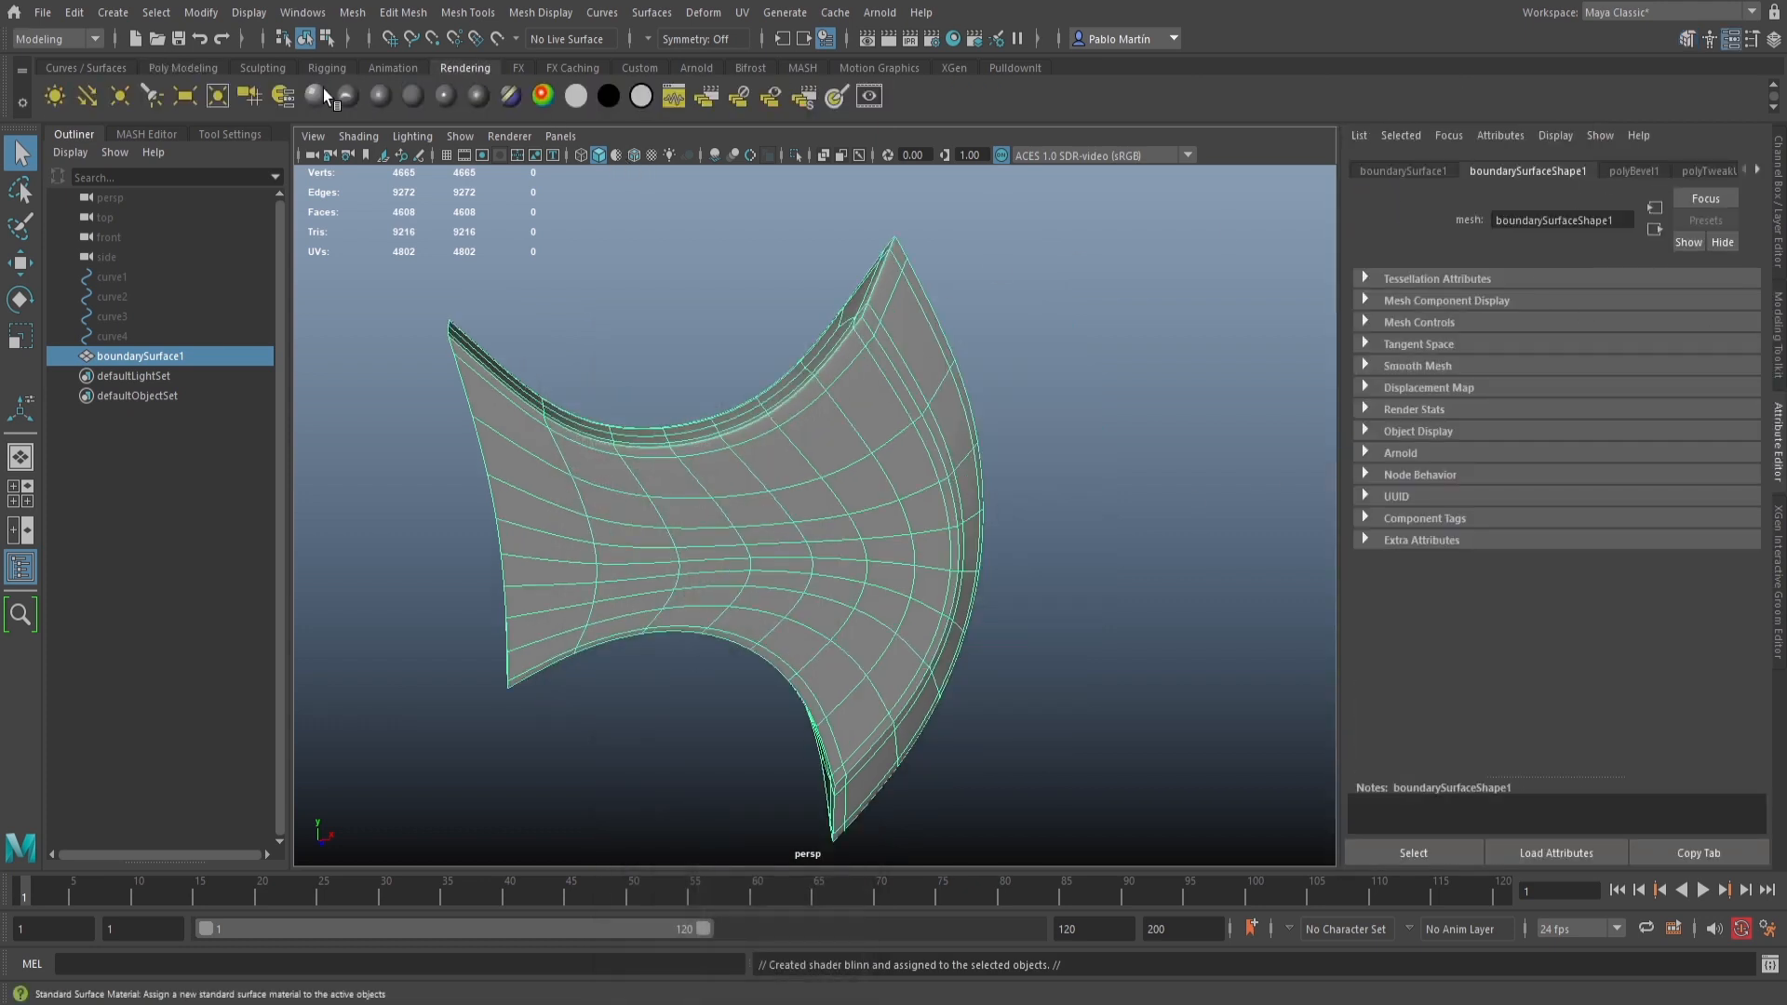
{"action": "left_click", "coordinate": [284, 96]}
{"action": "left_click_drag", "start_coordinate": [1599, 394], "coordinate": [1575, 393]}
{"action": "mouse_move", "coordinate": [1613, 607]}
{"action": "left_mouse_down"}
{"action": "mouse_move", "coordinate": [1692, 620]}
{"action": "mouse_move", "coordinate": [1658, 635]}
{"action": "mouse_move", "coordinate": [1689, 661]}
{"action": "mouse_move", "coordinate": [1595, 626]}
{"action": "left_mouse_up"}
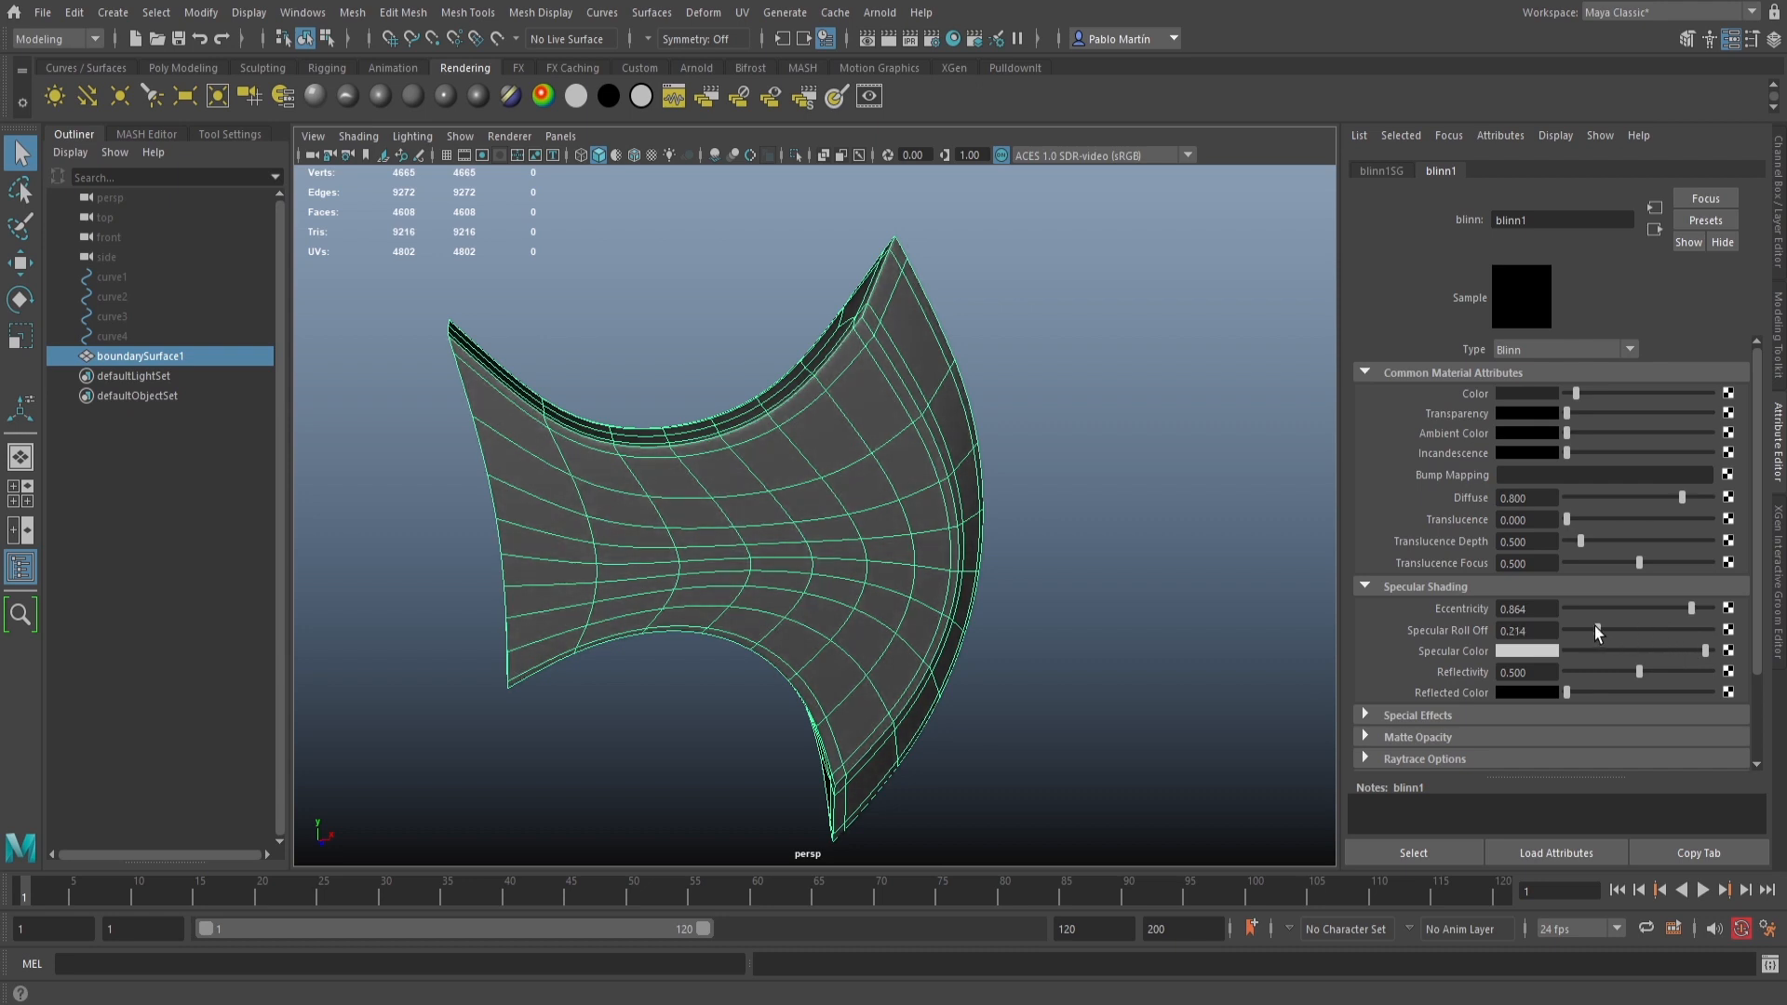
{"action": "left_click", "coordinate": [1218, 500]}
{"action": "left_click_drag", "start_coordinate": [893, 501], "coordinate": [925, 528], "text": "alt"}
Reopen the Blinn material's attributes and set the specular roll off to 0.130 and the eccentricity to 0.454
{"action": "left_click", "coordinate": [1450, 136]}
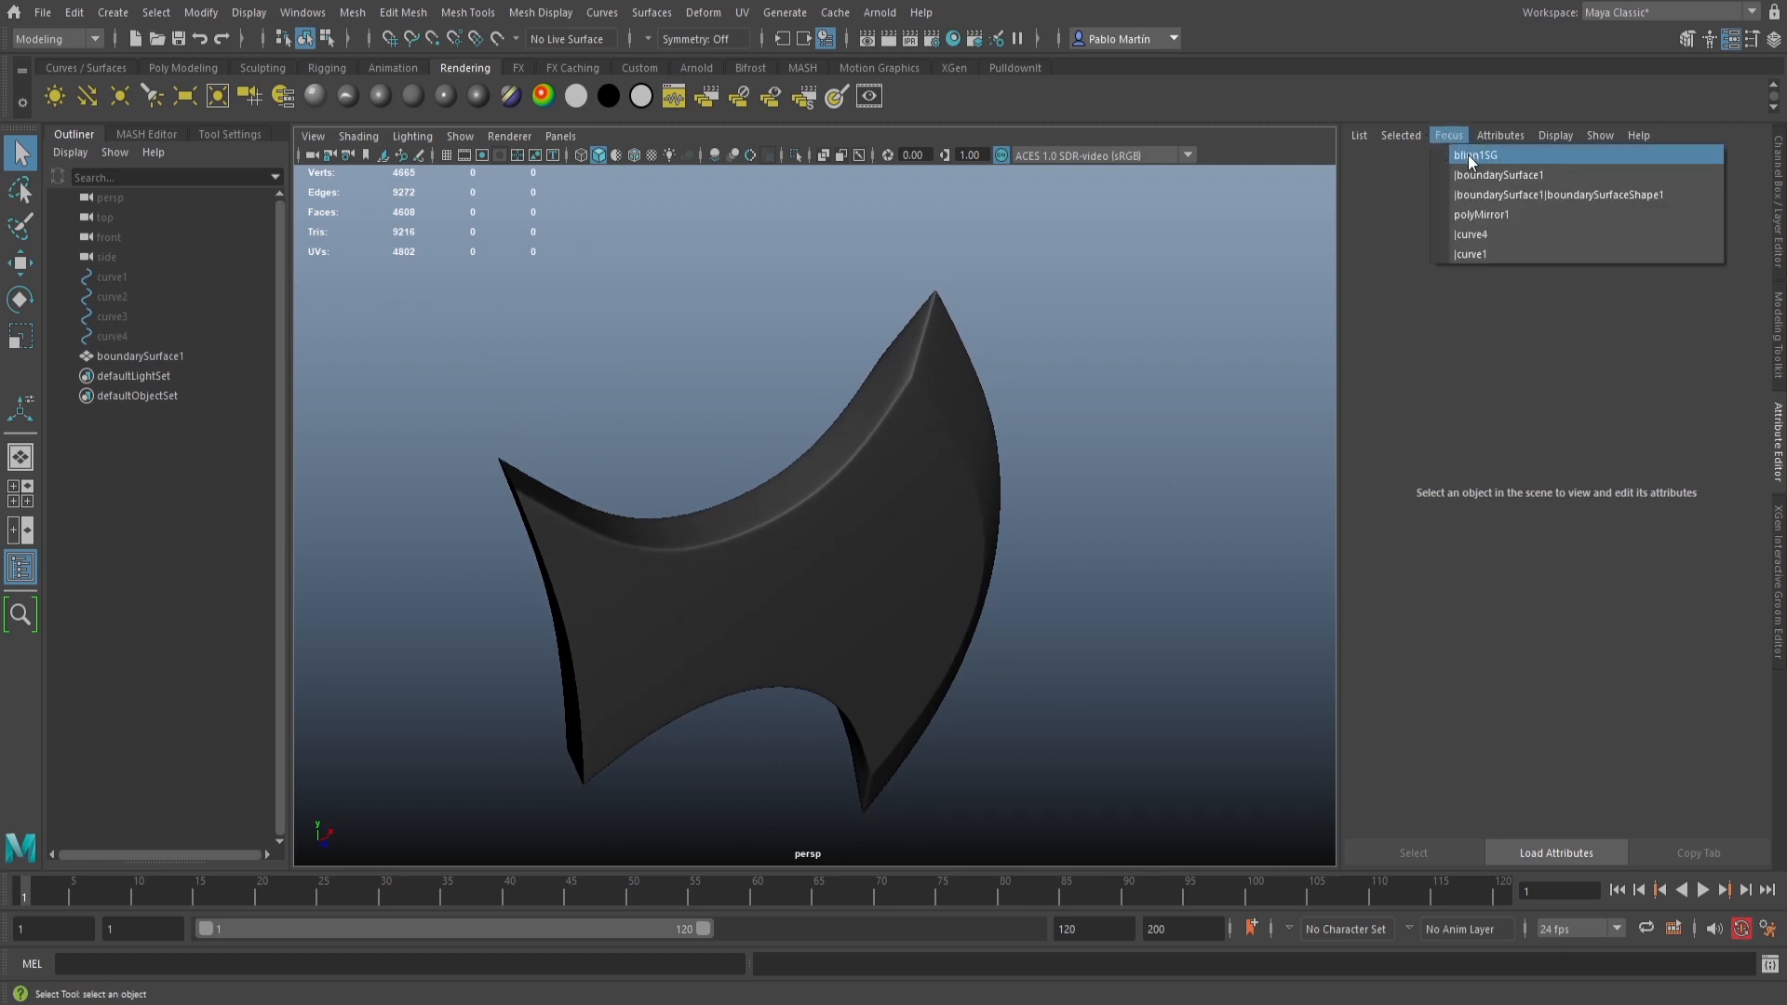
{"action": "left_click", "coordinate": [1471, 157]}
{"action": "left_click", "coordinate": [1739, 372]}
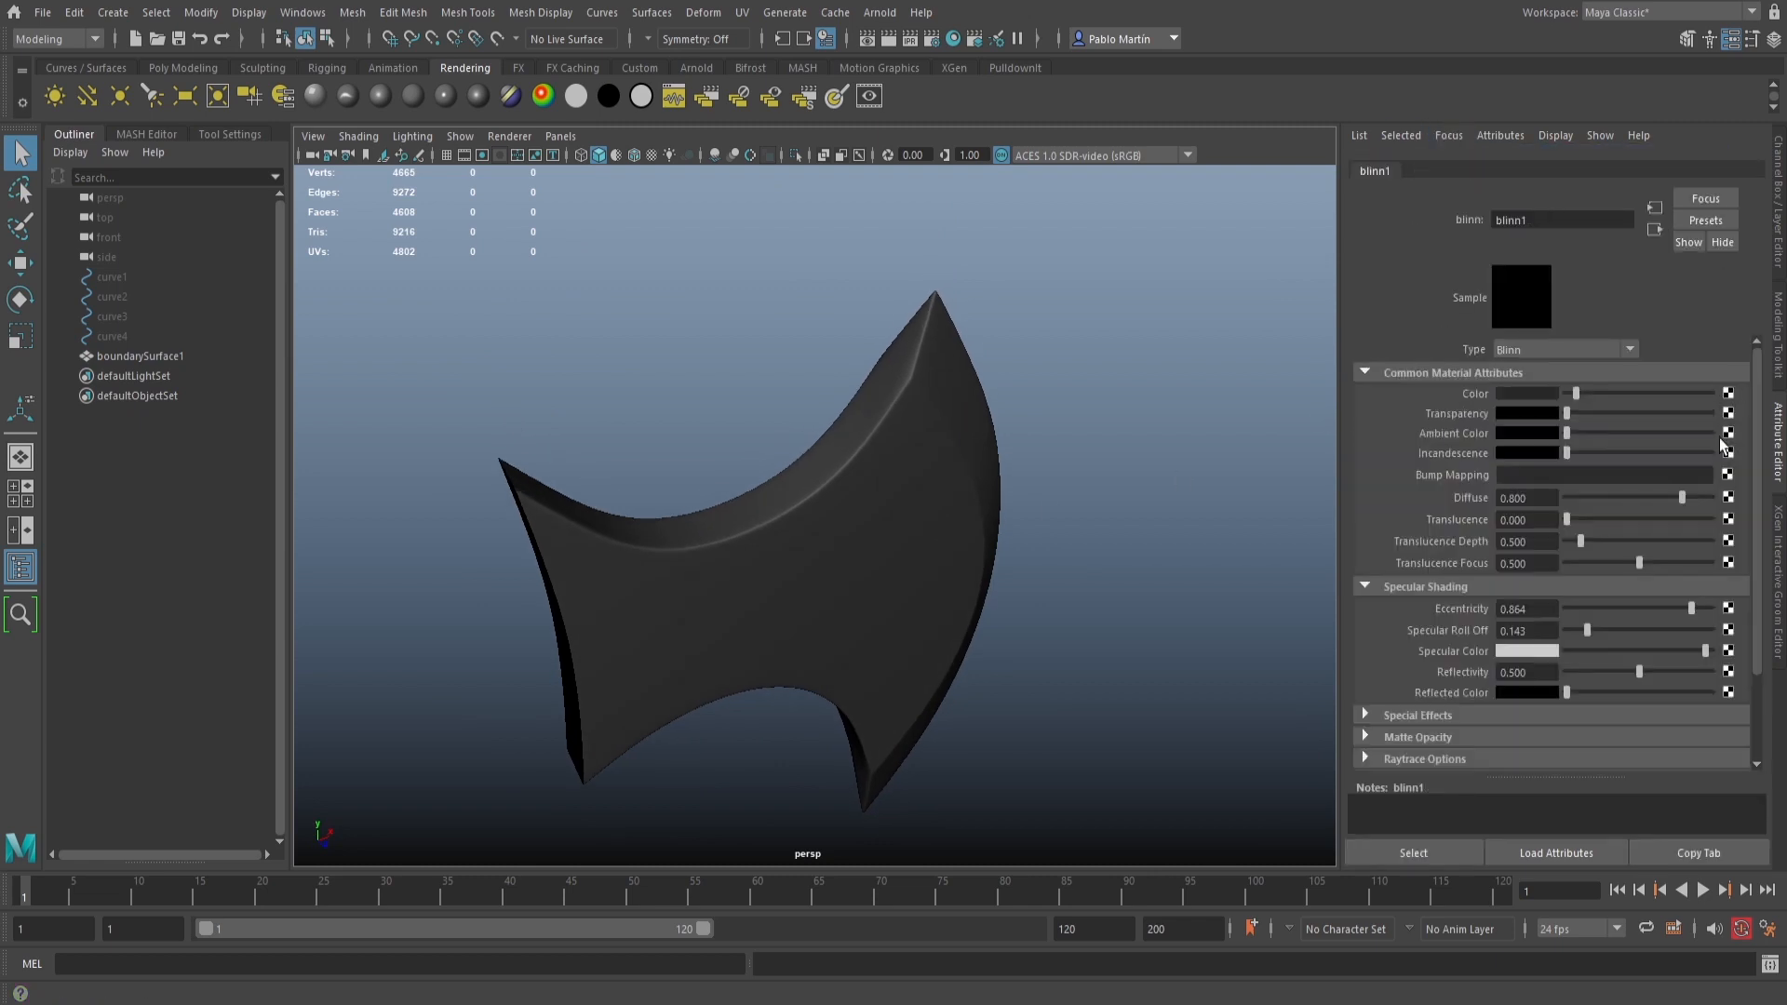
{"action": "left_click_drag", "start_coordinate": [1585, 630], "coordinate": [1581, 631]}
{"action": "left_click_drag", "start_coordinate": [1691, 606], "coordinate": [1612, 605]}
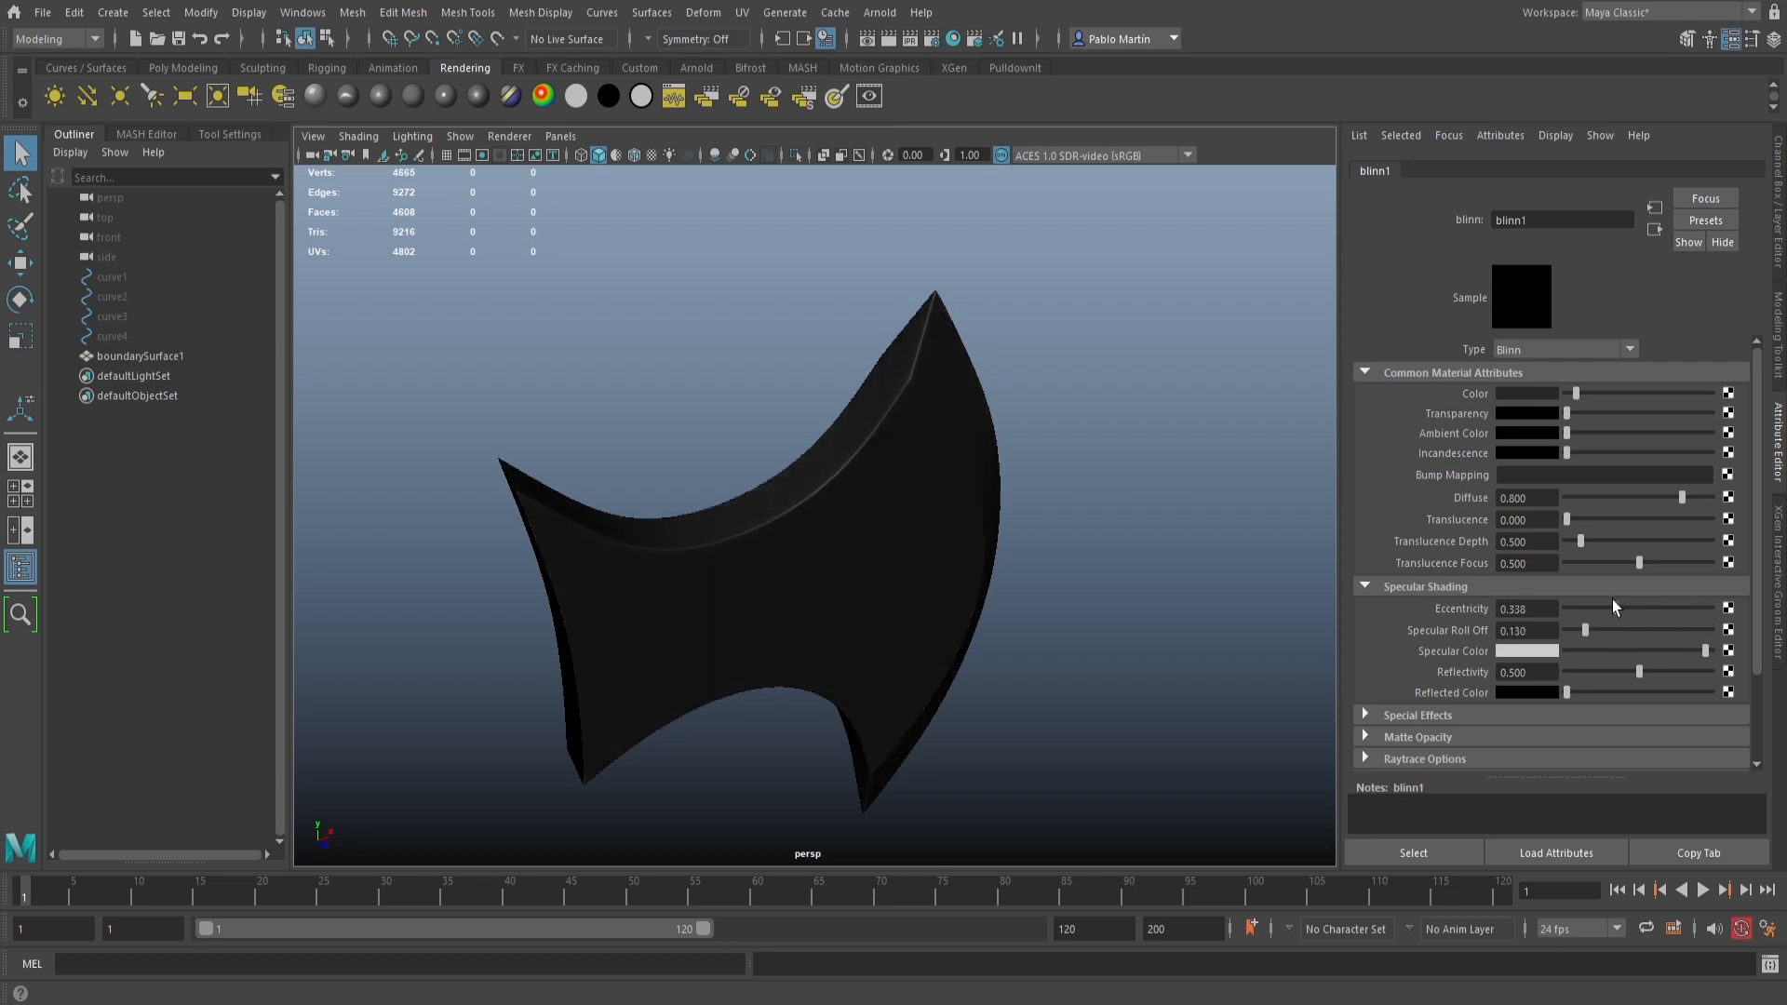
Examine how the dark material shades the blade's cutting edge and bevelled borders, up close and from several angles
{"action": "left_click_drag", "start_coordinate": [1255, 585], "coordinate": [866, 420], "text": "alt"}
{"action": "scroll", "coordinate": [1173, 487], "scroll_direction": "up", "scroll_amount": 6}
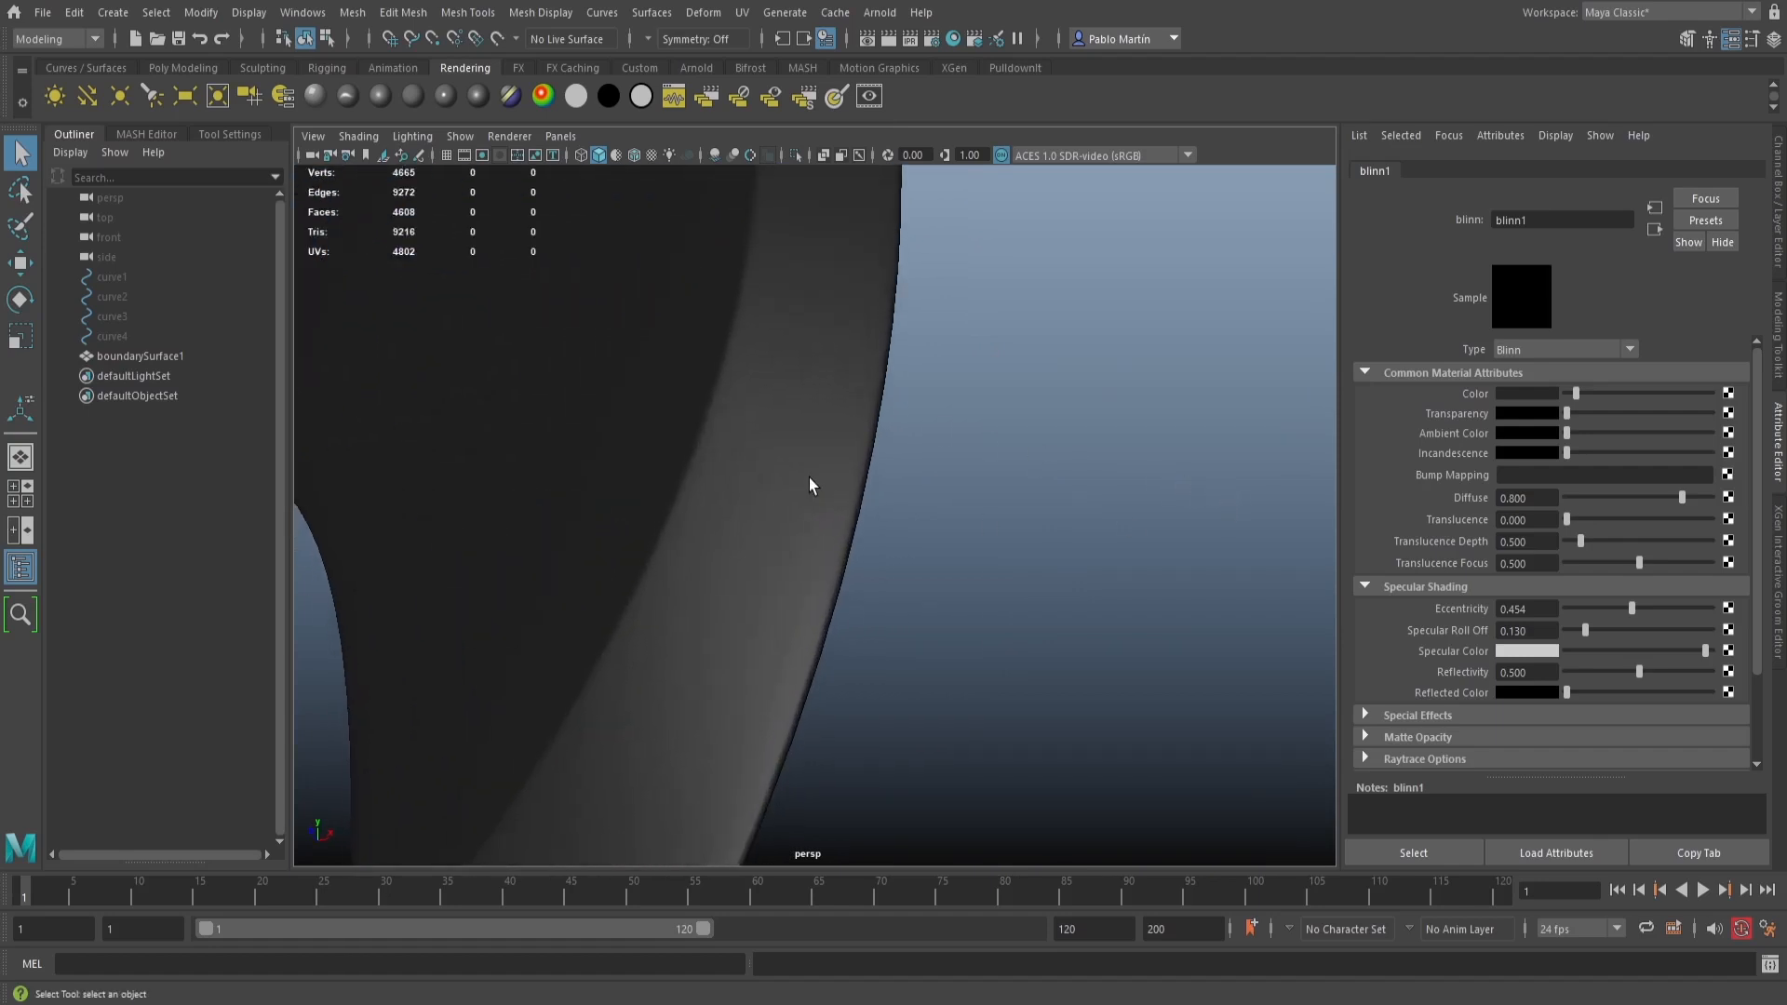
{"action": "mouse_move", "coordinate": [824, 500]}
{"action": "left_mouse_down", "text": "alt"}
{"action": "mouse_move", "coordinate": [726, 471]}
{"action": "mouse_move", "coordinate": [846, 543]}
{"action": "mouse_move", "coordinate": [754, 506]}
{"action": "mouse_move", "coordinate": [843, 524]}
{"action": "left_mouse_up", "text": "alt"}
{"action": "left_click_drag", "start_coordinate": [872, 447], "coordinate": [927, 421], "text": "alt"}
{"action": "mouse_move", "coordinate": [901, 552]}
{"action": "right_mouse_down", "text": "alt"}
{"action": "mouse_move", "coordinate": [918, 506]}
{"action": "mouse_move", "coordinate": [798, 547]}
{"action": "mouse_move", "coordinate": [802, 507]}
{"action": "mouse_move", "coordinate": [893, 533]}
{"action": "right_mouse_up", "text": "alt"}
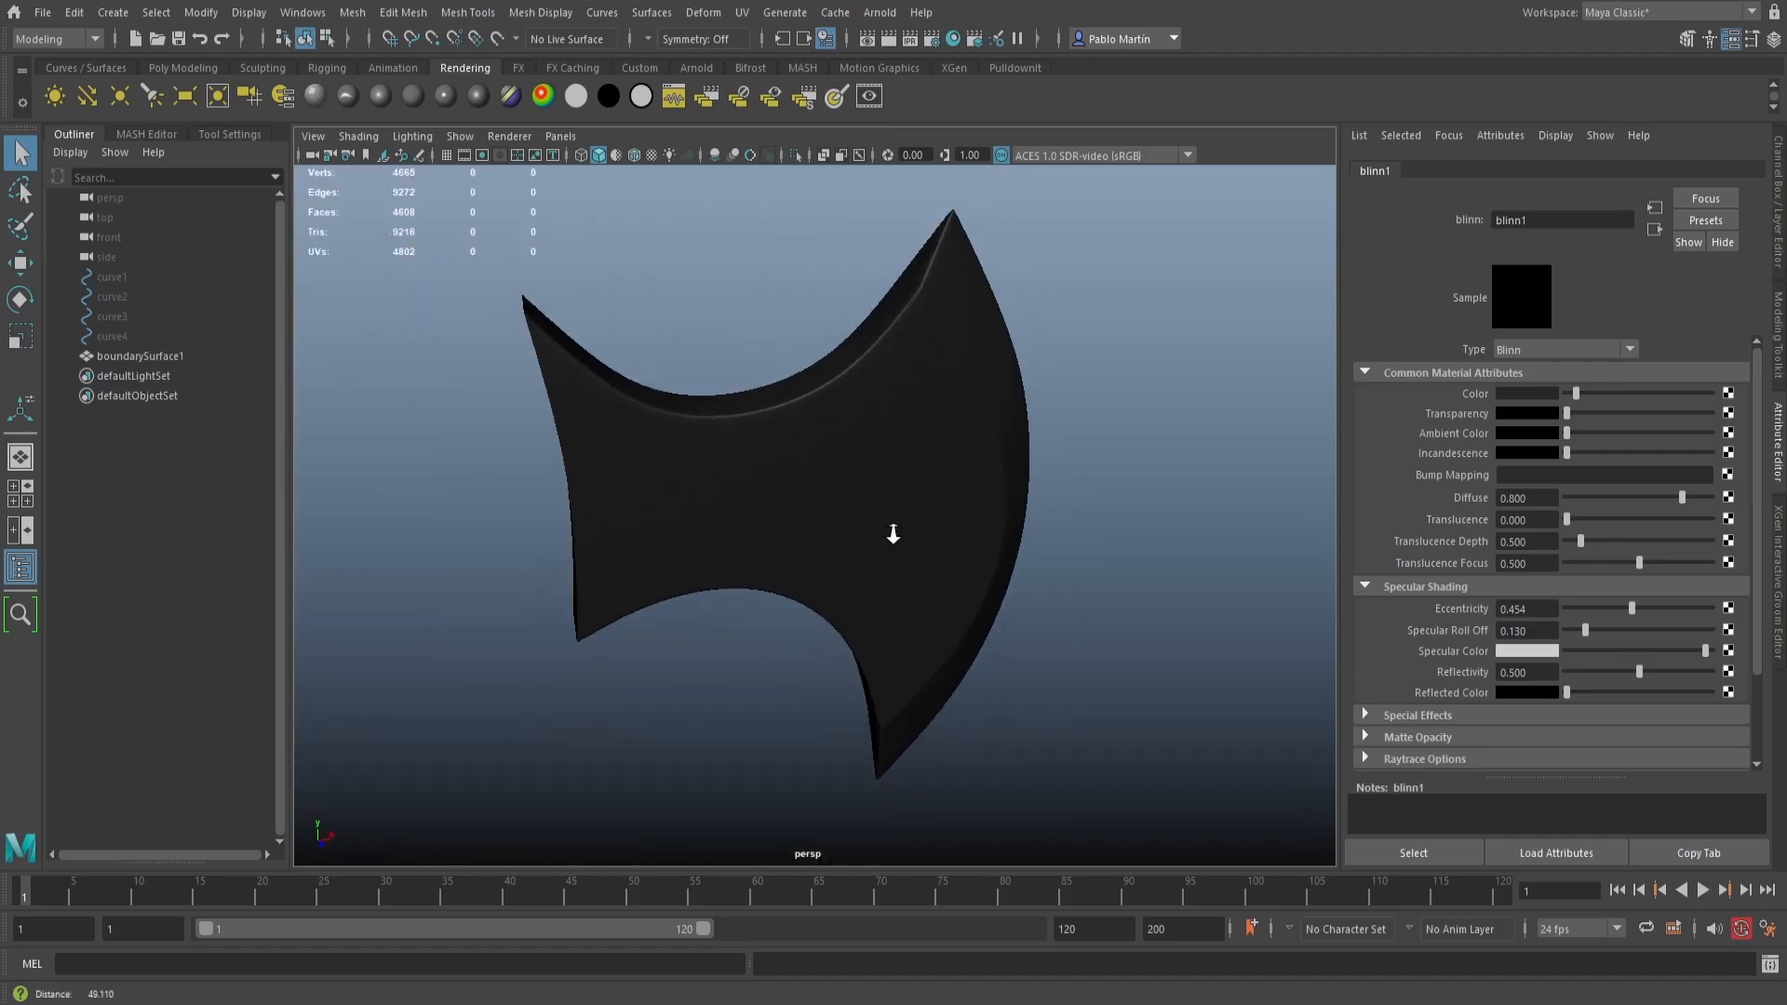
{"action": "left_click", "coordinate": [894, 534]}
{"action": "left_click_drag", "start_coordinate": [1045, 651], "coordinate": [1087, 533], "text": "alt"}
{"action": "left_click", "coordinate": [1087, 533]}
{"action": "mouse_move", "coordinate": [883, 464]}
{"action": "left_mouse_down", "text": "alt"}
{"action": "mouse_move", "coordinate": [930, 471]}
{"action": "mouse_move", "coordinate": [890, 470]}
{"action": "left_mouse_up", "text": "alt"}
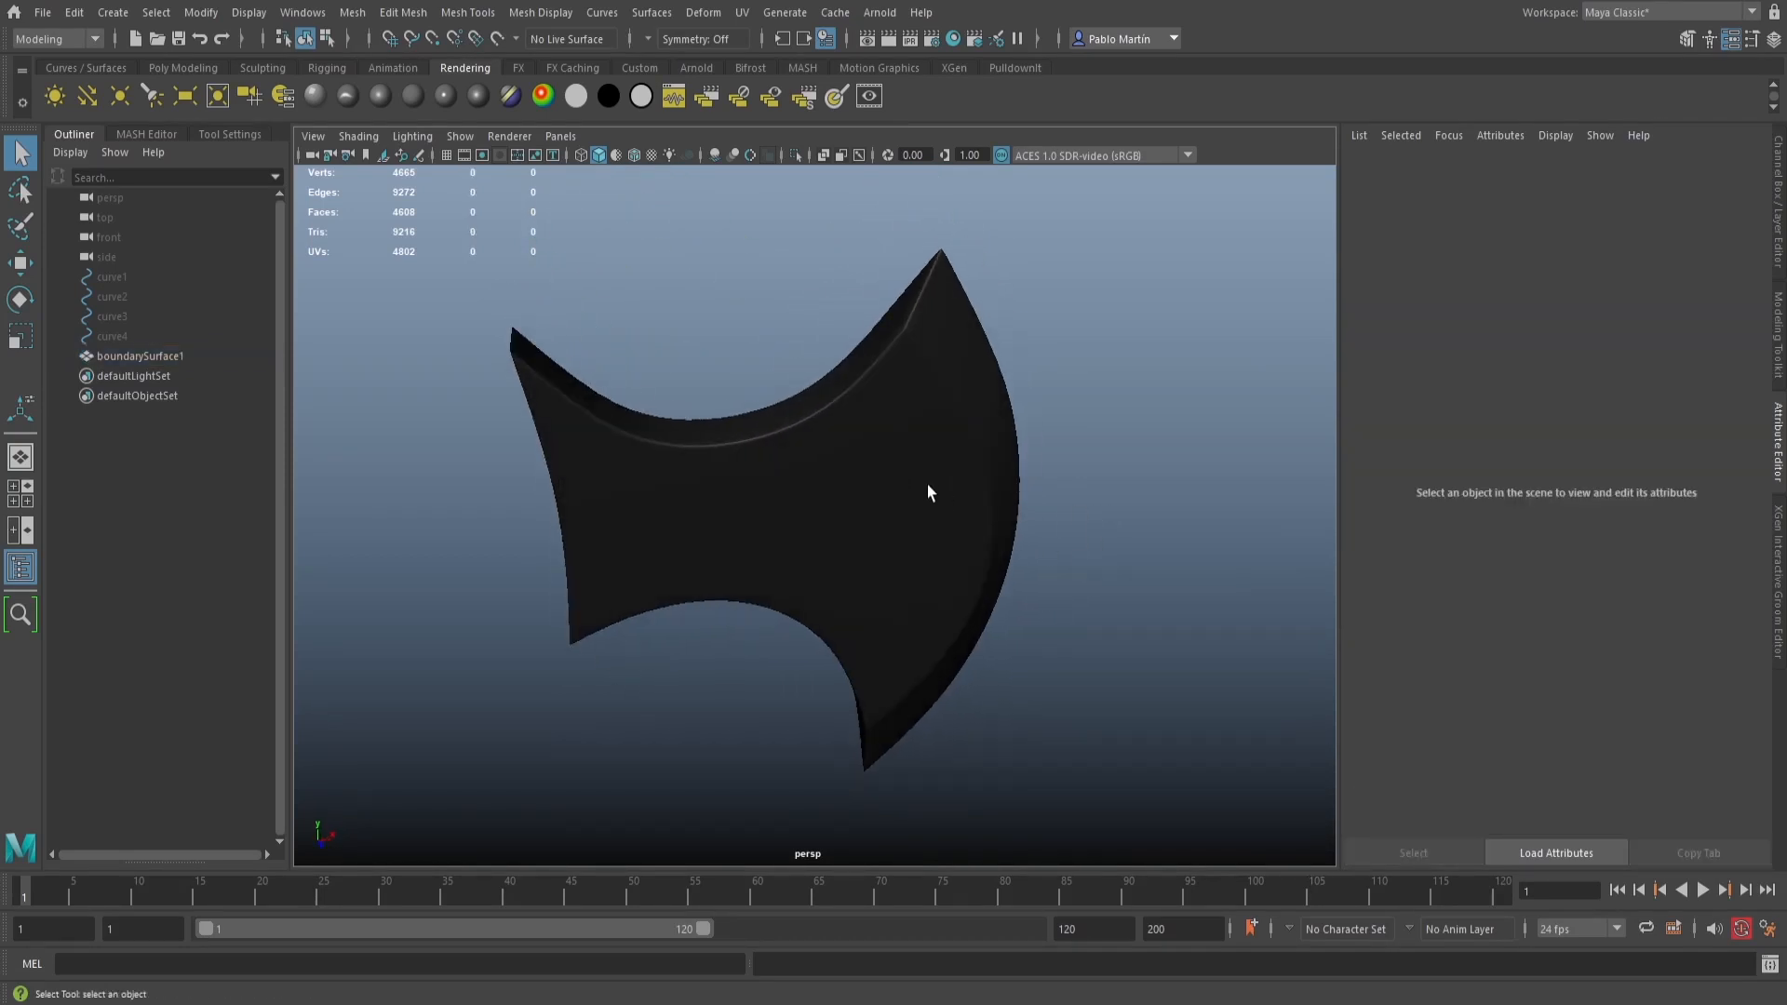
Display the blade with the default material to compare its shading, and switch back to the Blinn material
{"action": "left_click", "coordinate": [614, 154]}
{"action": "left_click_drag", "start_coordinate": [583, 336], "coordinate": [562, 209], "text": "alt"}
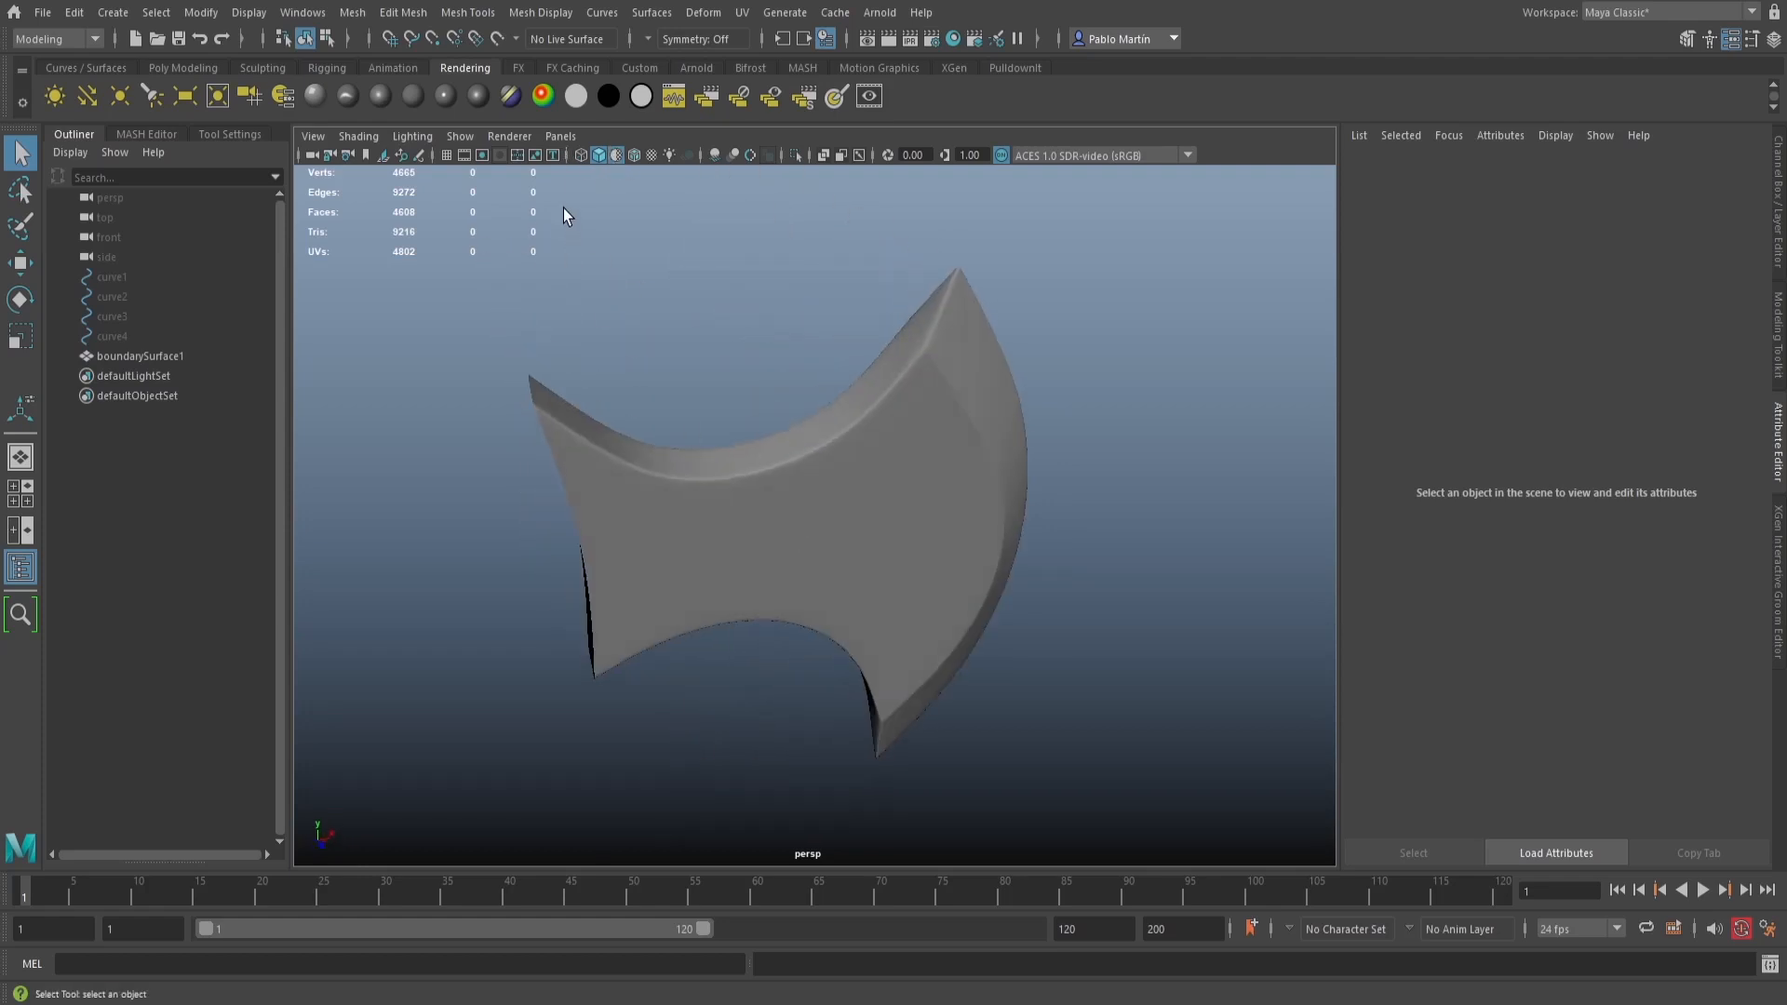
{"action": "left_click", "coordinate": [617, 155]}
{"action": "left_click_drag", "start_coordinate": [767, 478], "coordinate": [735, 432], "text": "alt"}
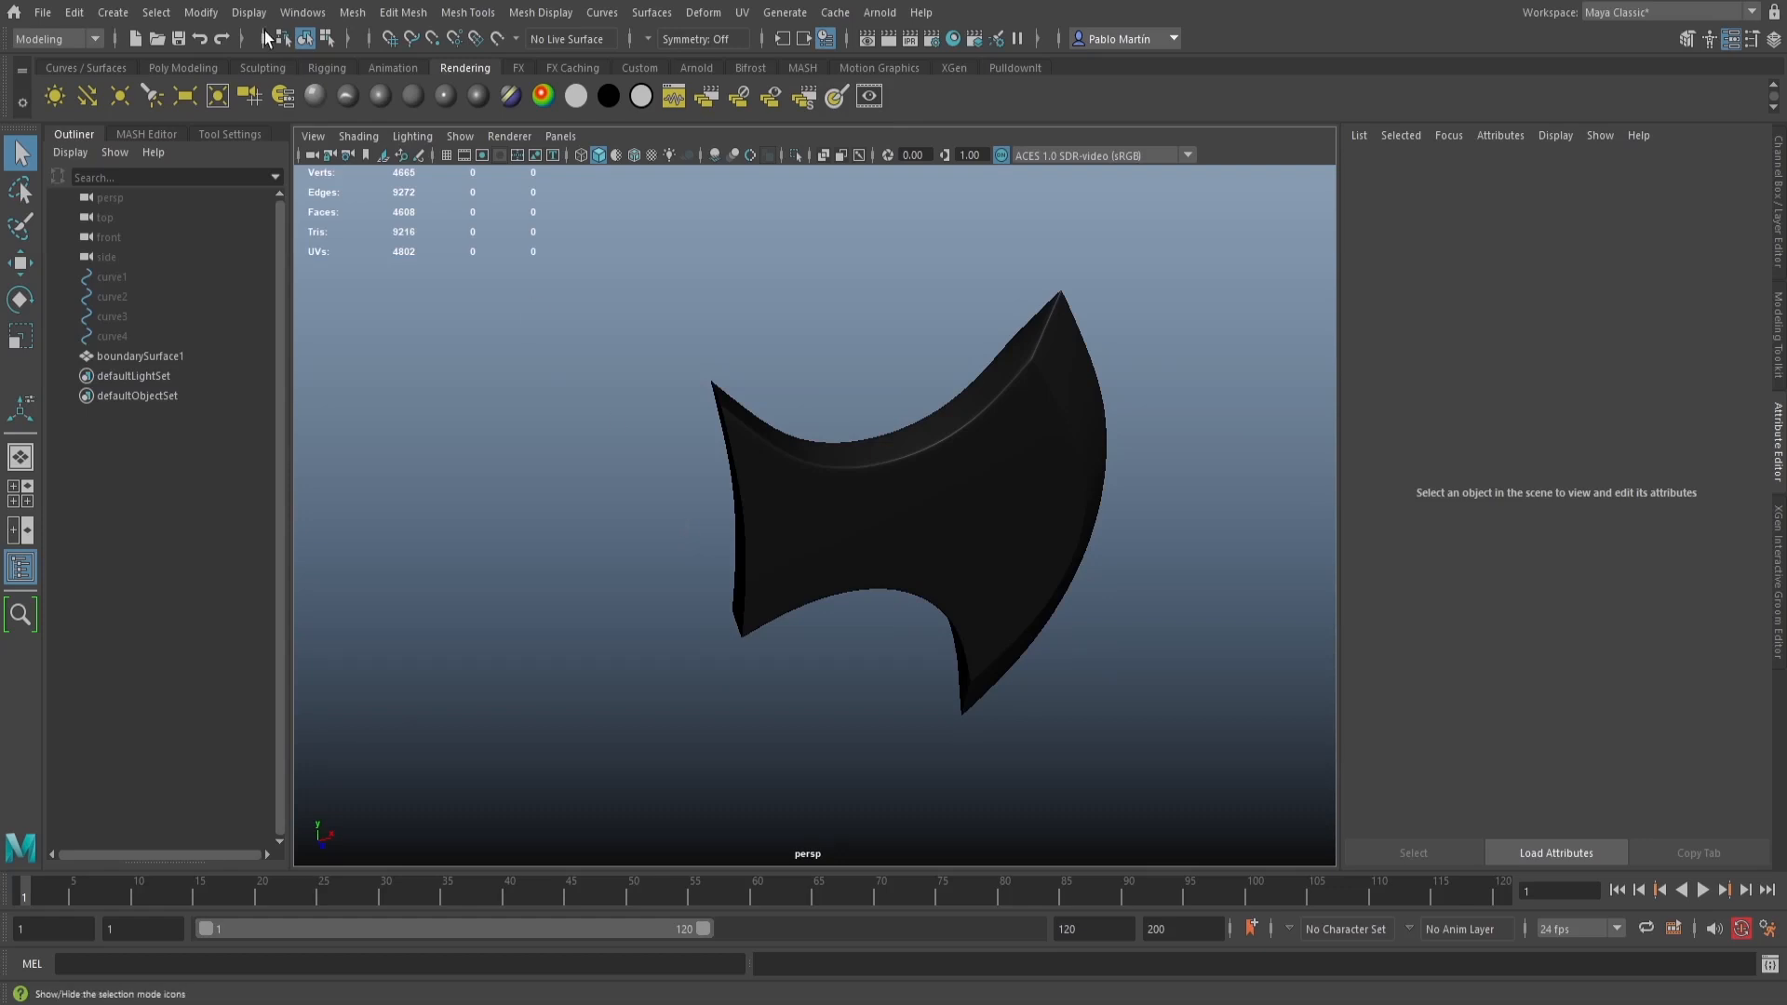
Create a polygon pipe primitive and move it along X to just outside the blade's narrow end
{"action": "left_click", "coordinate": [203, 70]}
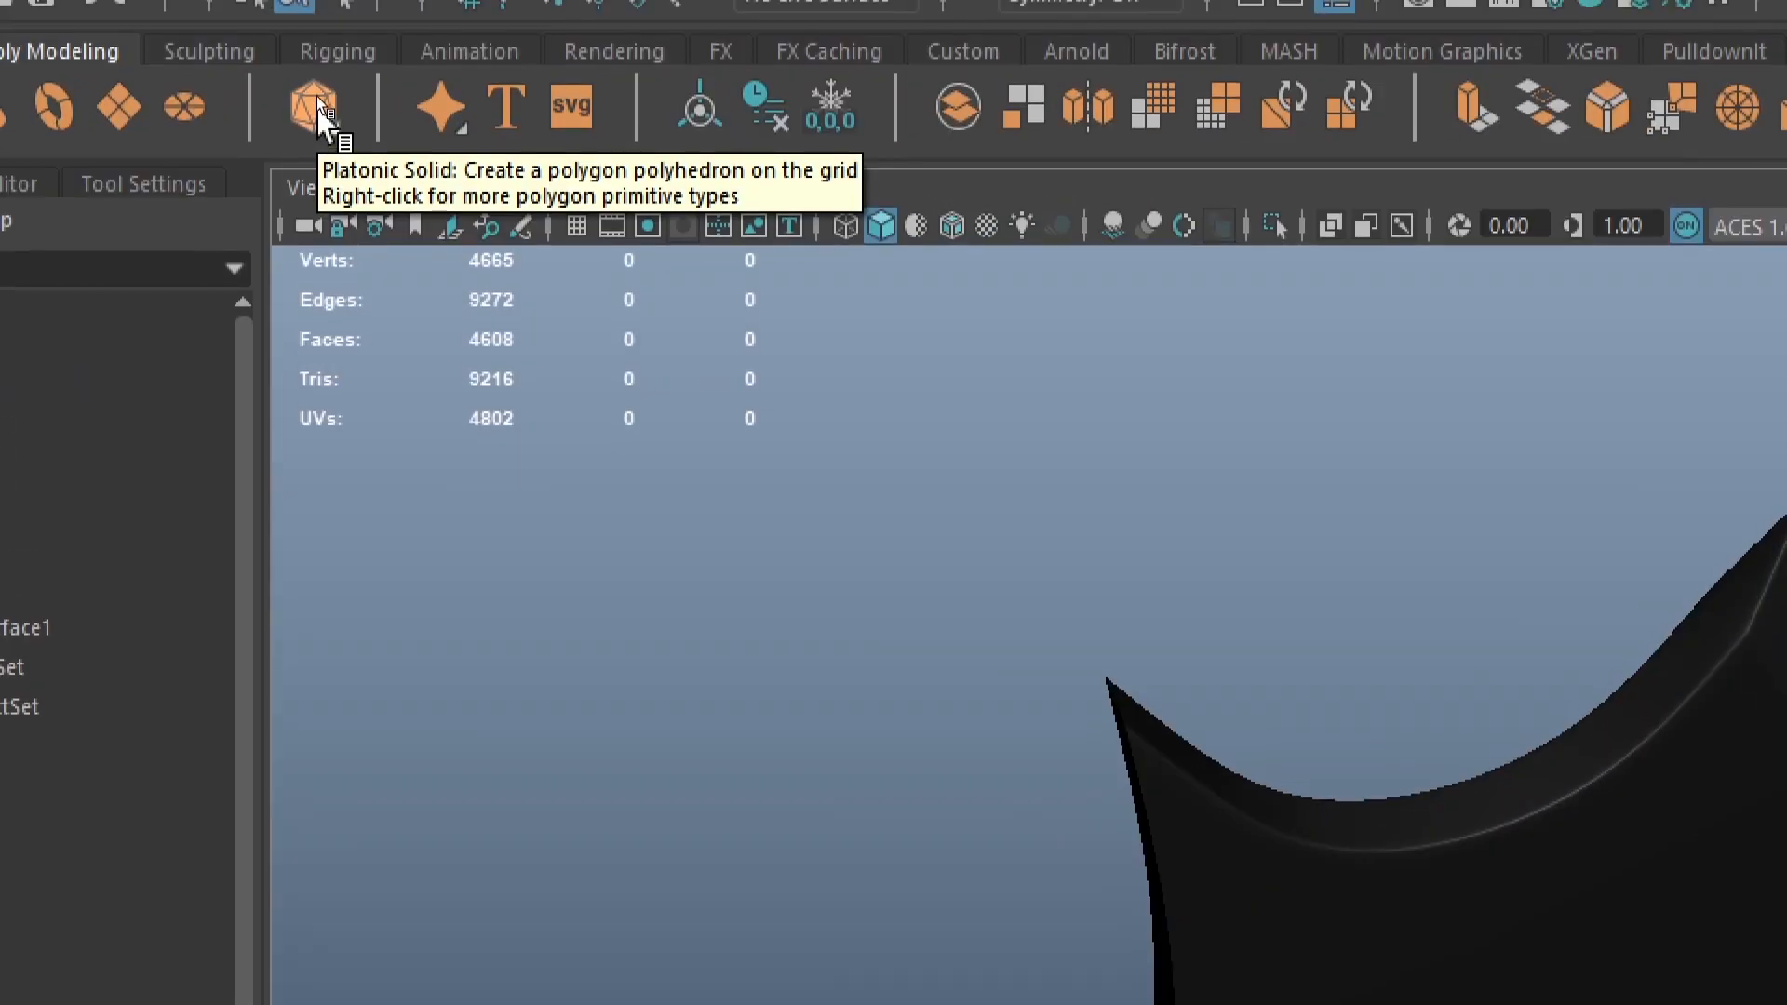
{"action": "right_click", "coordinate": [318, 106]}
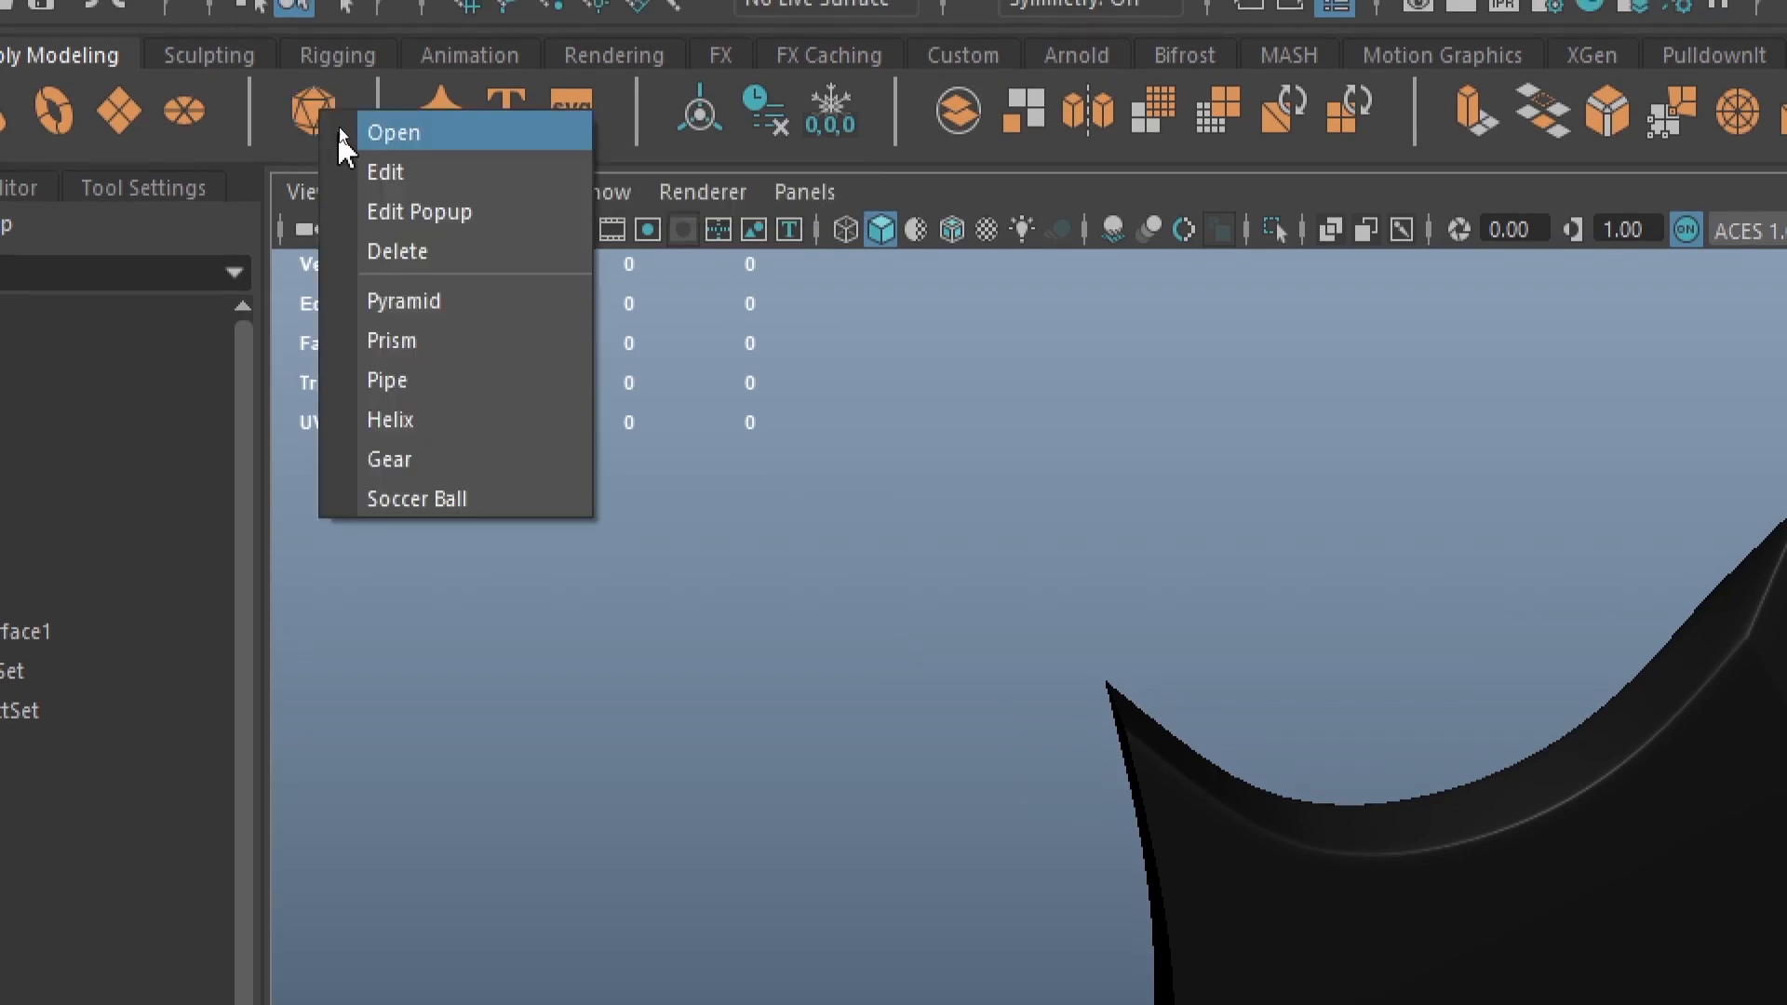
{"action": "left_click", "coordinate": [419, 376]}
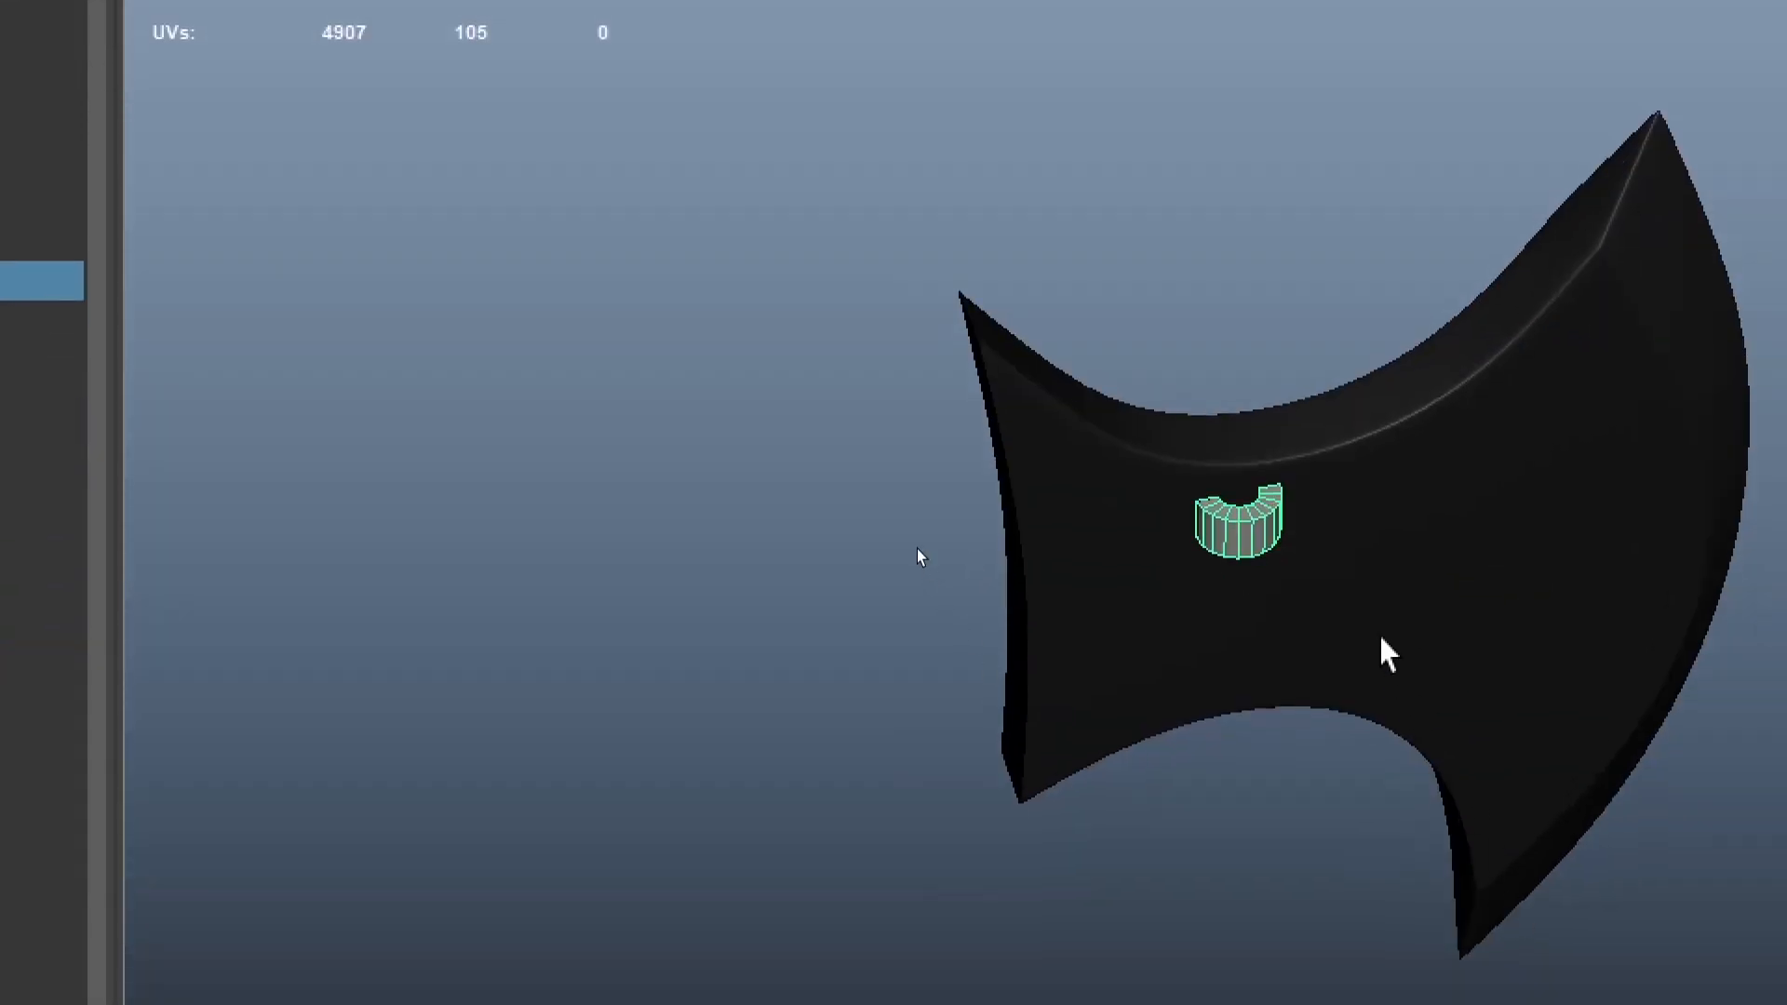
{"action": "key", "text": "w"}
{"action": "left_click_drag", "start_coordinate": [1378, 484], "coordinate": [1062, 536]}
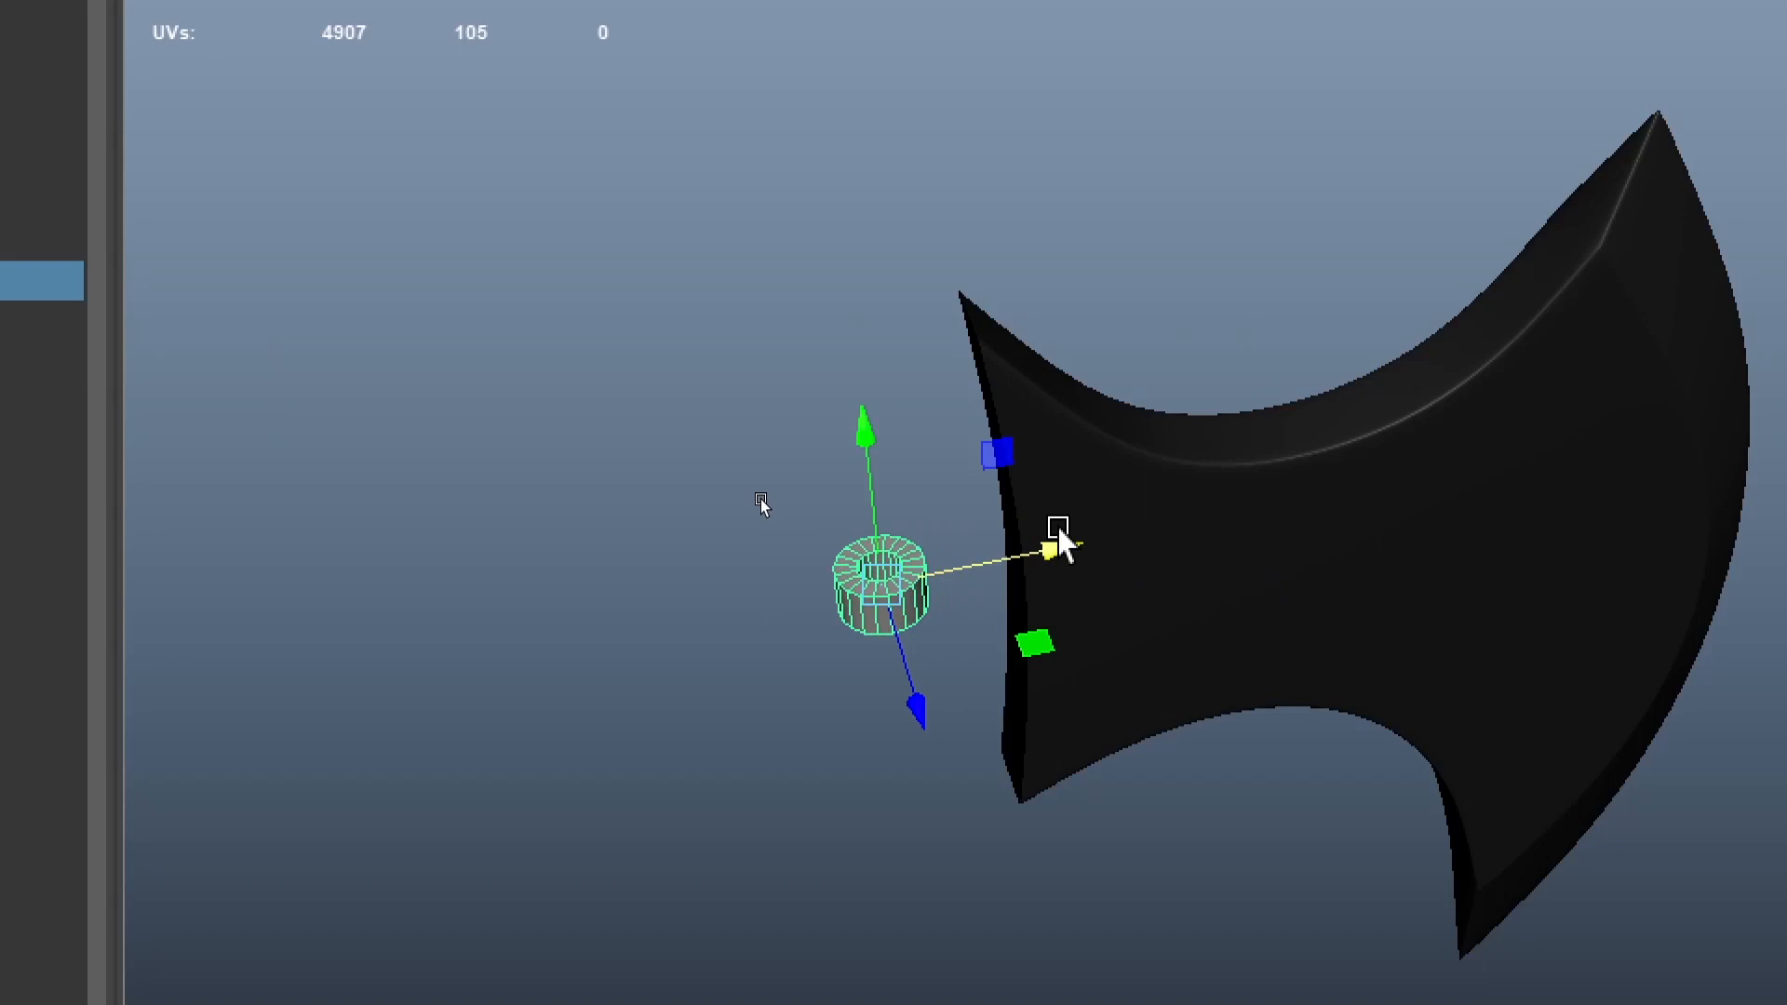
Enlarge the pipe's radius and increase its height until it is slightly taller than the blade's narrow end
{"action": "key", "text": "t"}
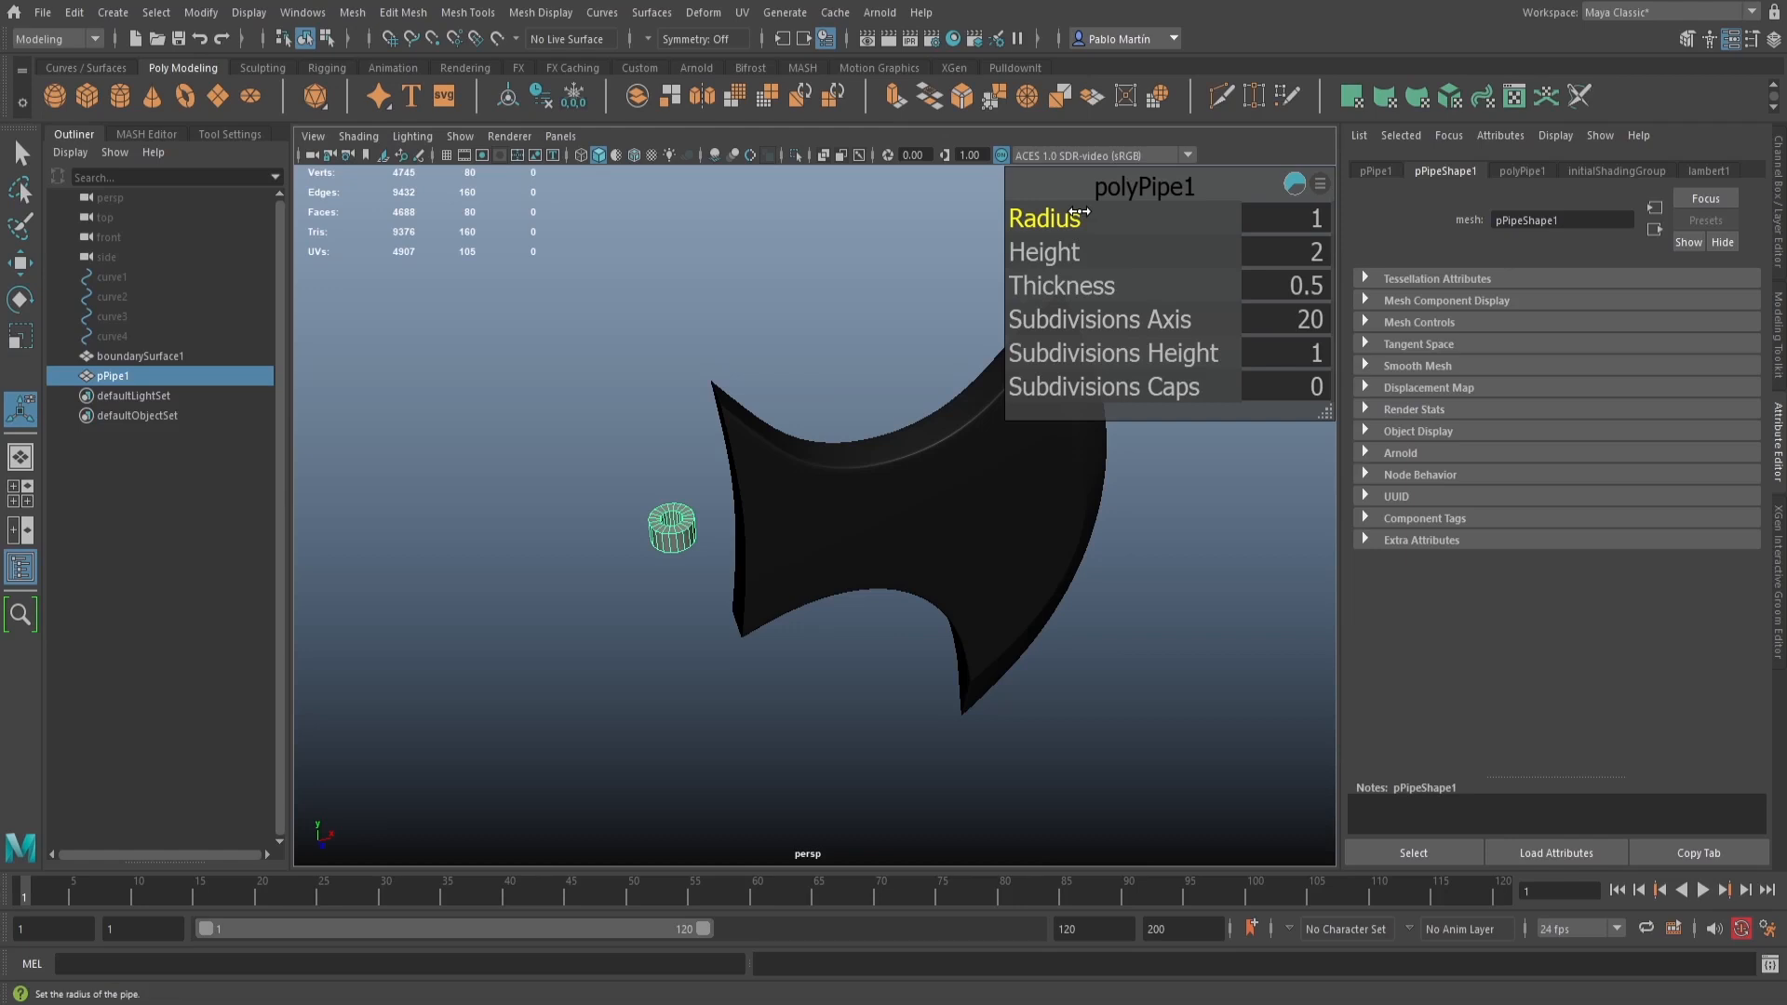
{"action": "right_click_drag", "start_coordinate": [724, 424], "coordinate": [1058, 241], "text": "alt"}
{"action": "left_click_drag", "start_coordinate": [1096, 201], "coordinate": [894, 238]}
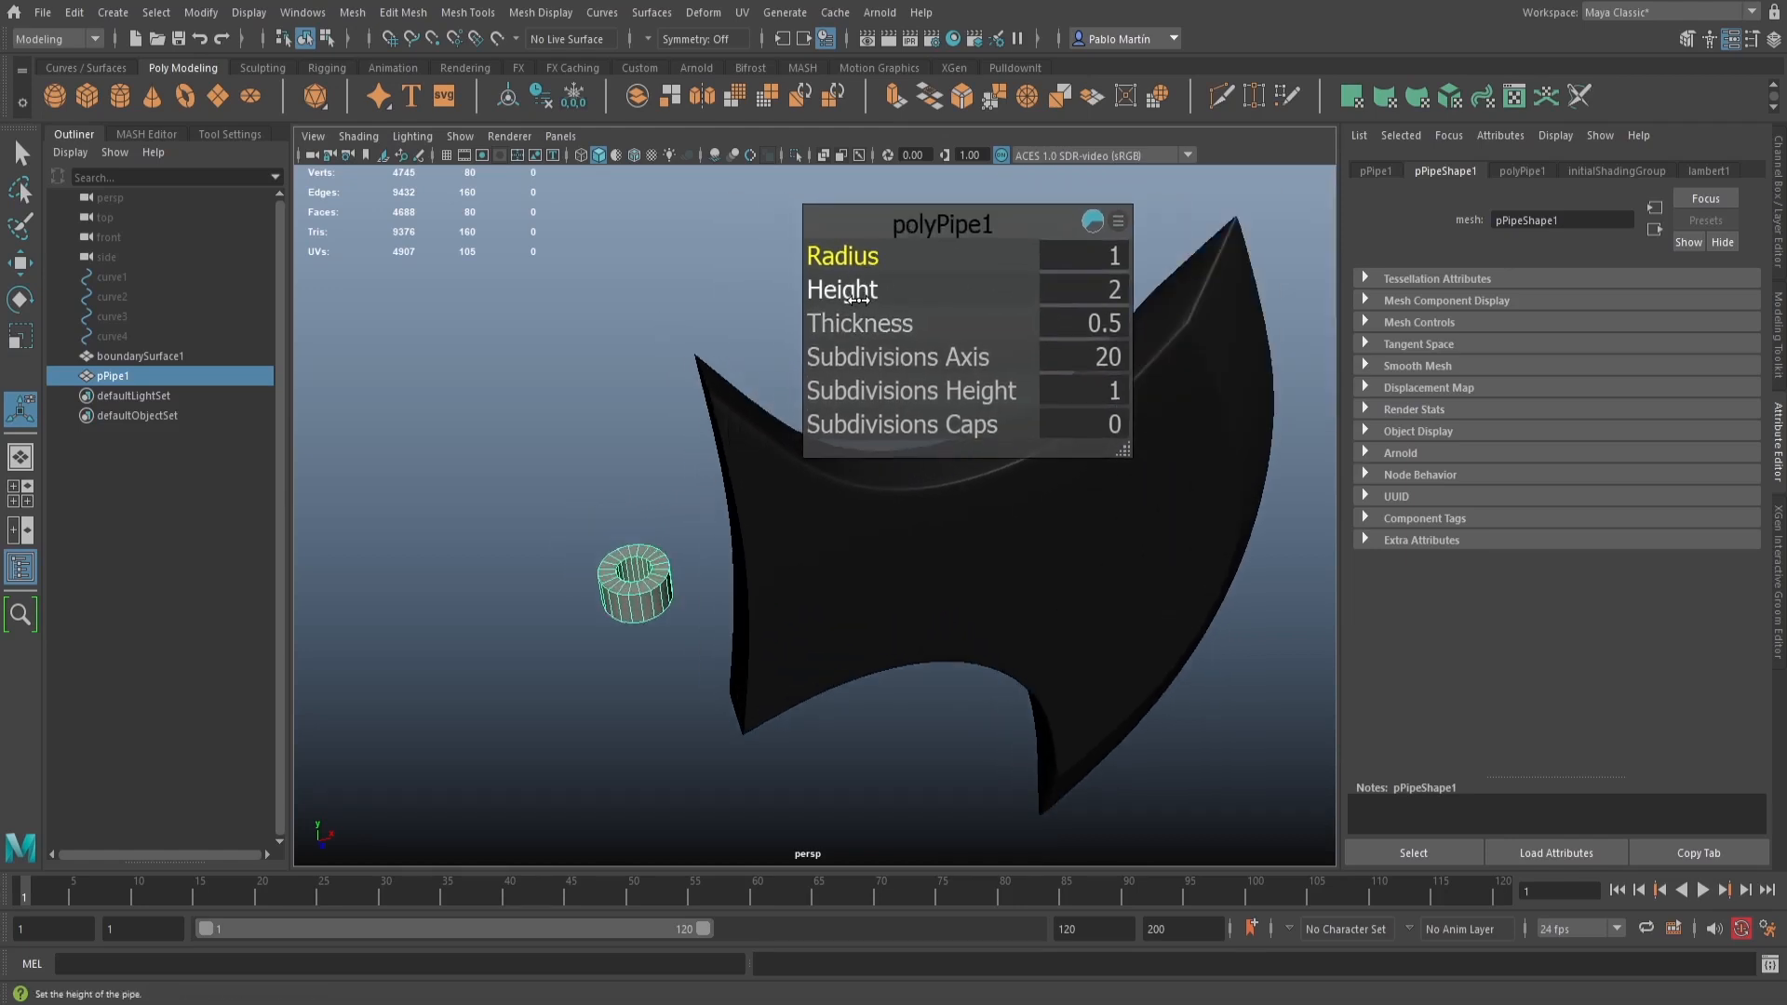
{"action": "left_click_drag", "start_coordinate": [837, 295], "coordinate": [942, 327]}
{"action": "left_click_drag", "start_coordinate": [842, 294], "coordinate": [798, 646]}
{"action": "right_click_drag", "start_coordinate": [798, 646], "coordinate": [734, 641], "text": "alt"}
Move the pipe to about X -7.95, Y -0.79 against the blade's narrow end and check its upper rim
{"action": "key", "text": "w"}
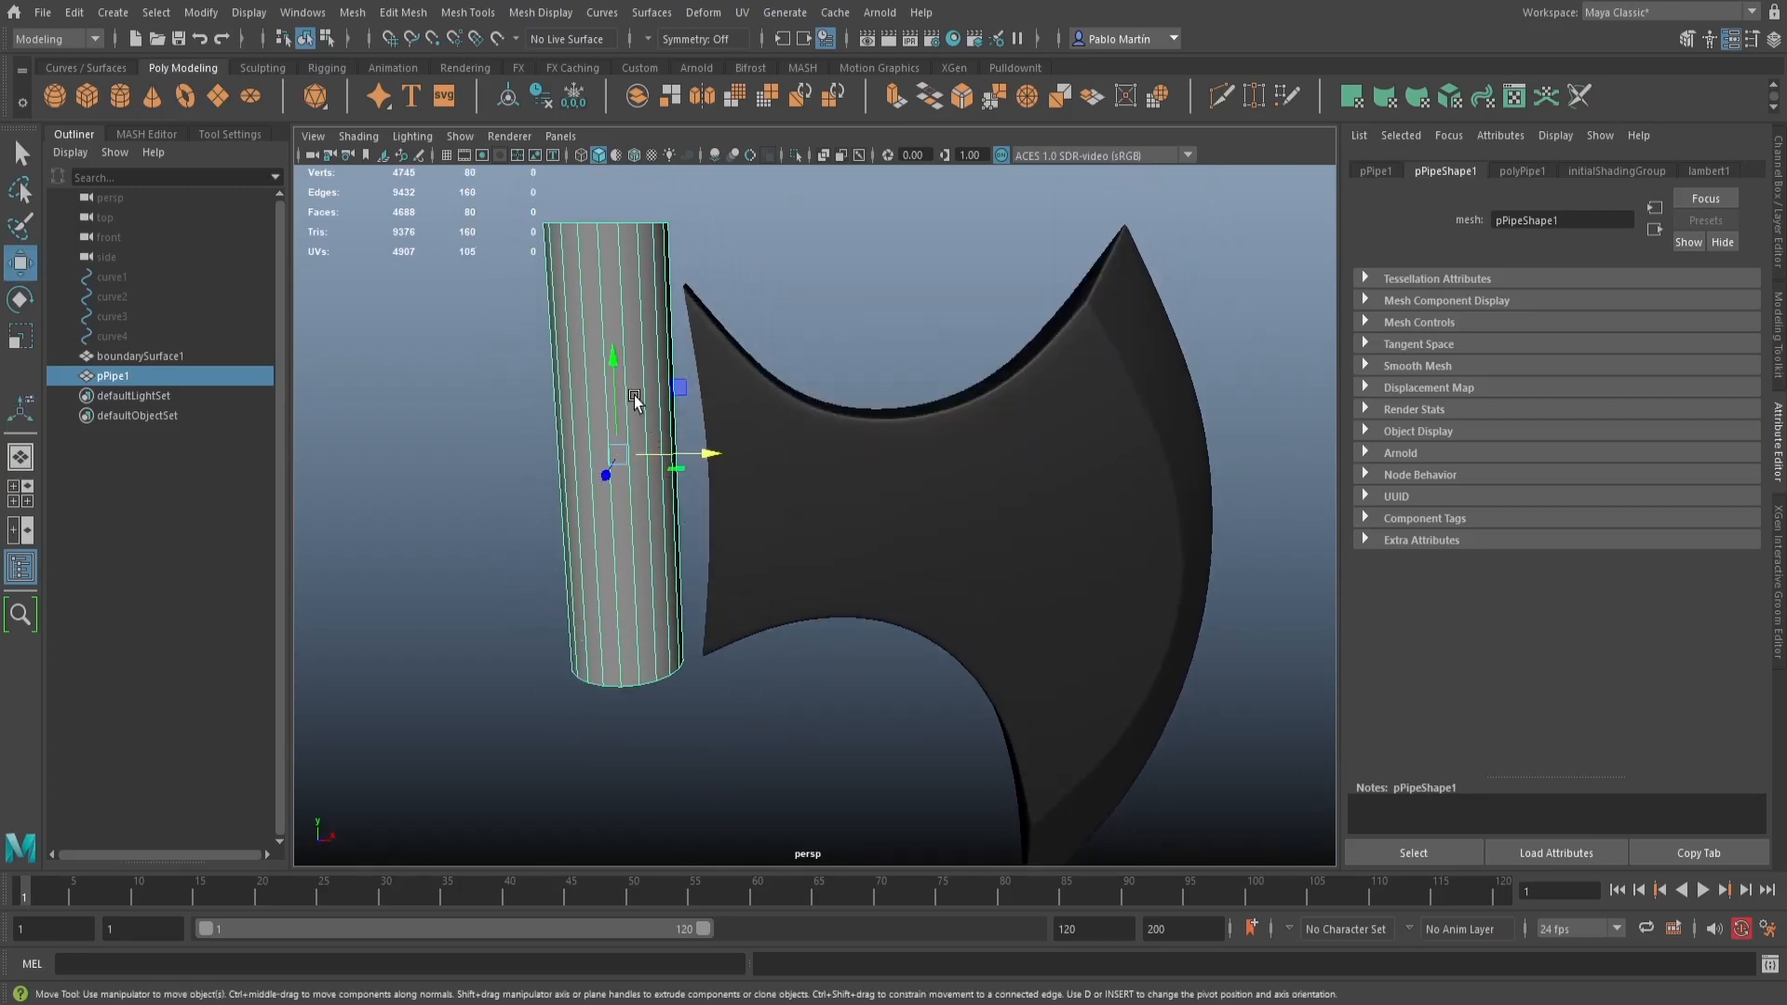
{"action": "left_click_drag", "start_coordinate": [612, 356], "coordinate": [617, 381]}
{"action": "left_click_drag", "start_coordinate": [717, 484], "coordinate": [722, 476]}
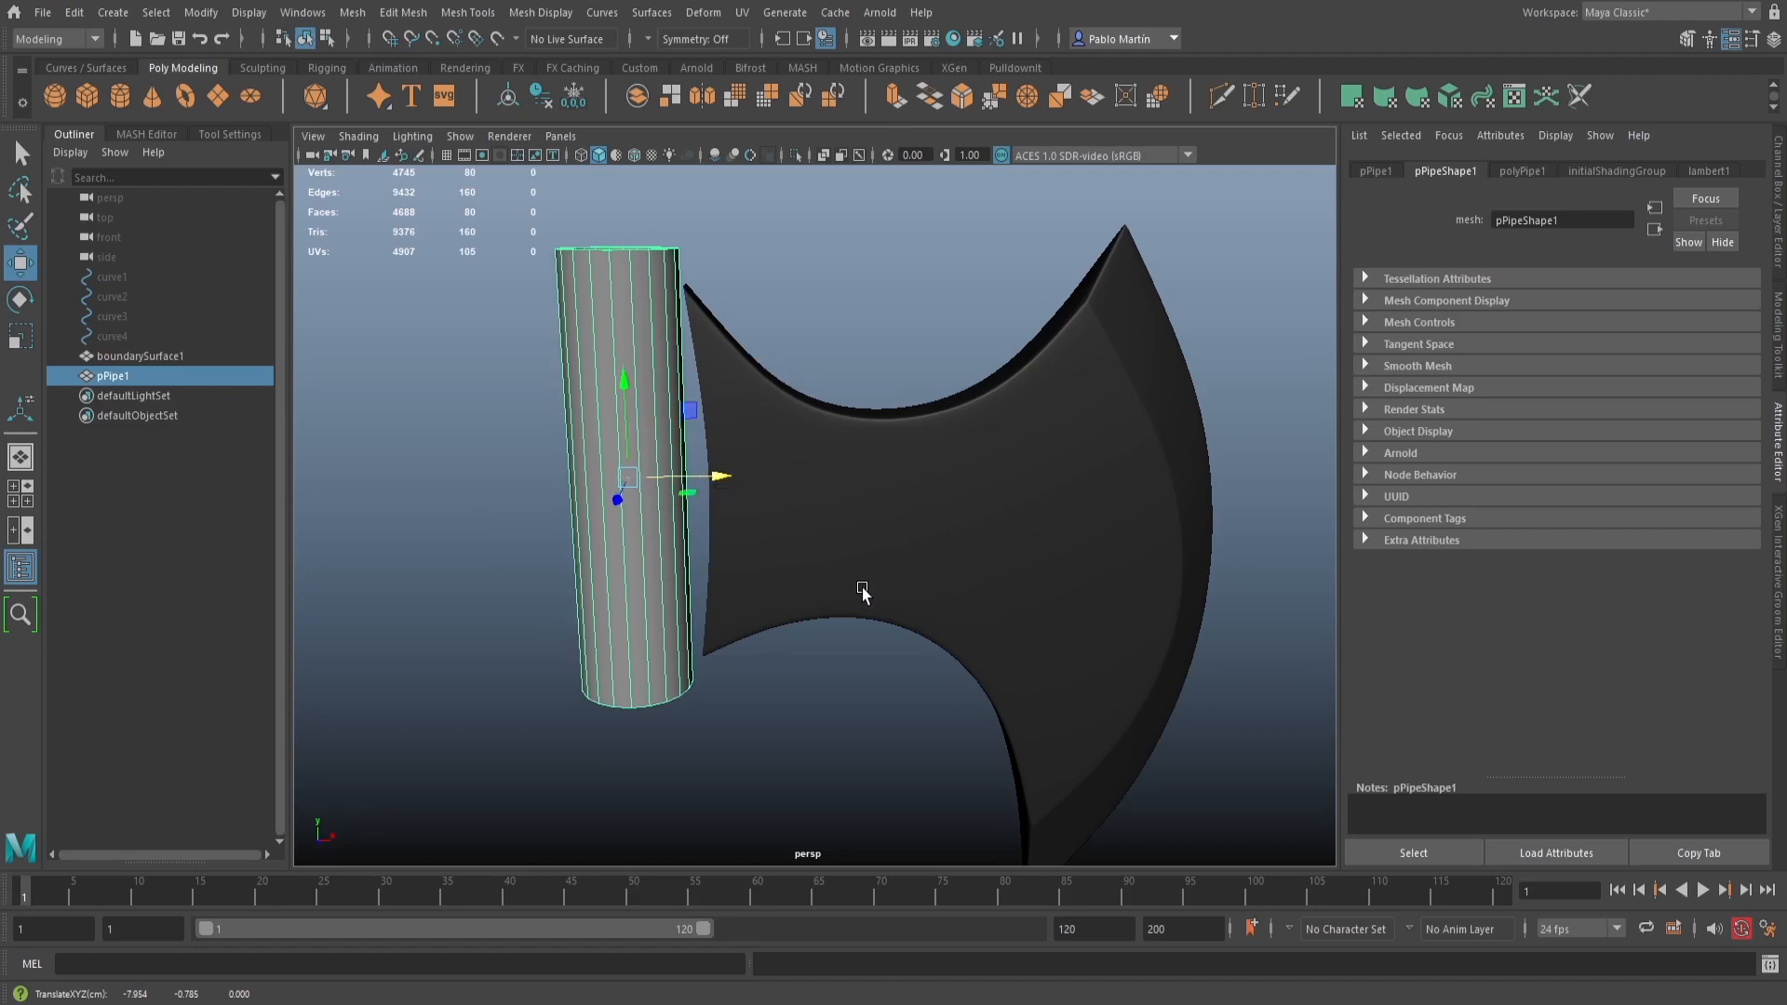
{"action": "left_click_drag", "start_coordinate": [852, 588], "coordinate": [810, 644], "text": "alt"}
{"action": "middle_click_drag", "start_coordinate": [810, 645], "coordinate": [878, 597], "text": "alt"}
{"action": "right_click_drag", "start_coordinate": [884, 596], "coordinate": [1085, 609], "text": "alt"}
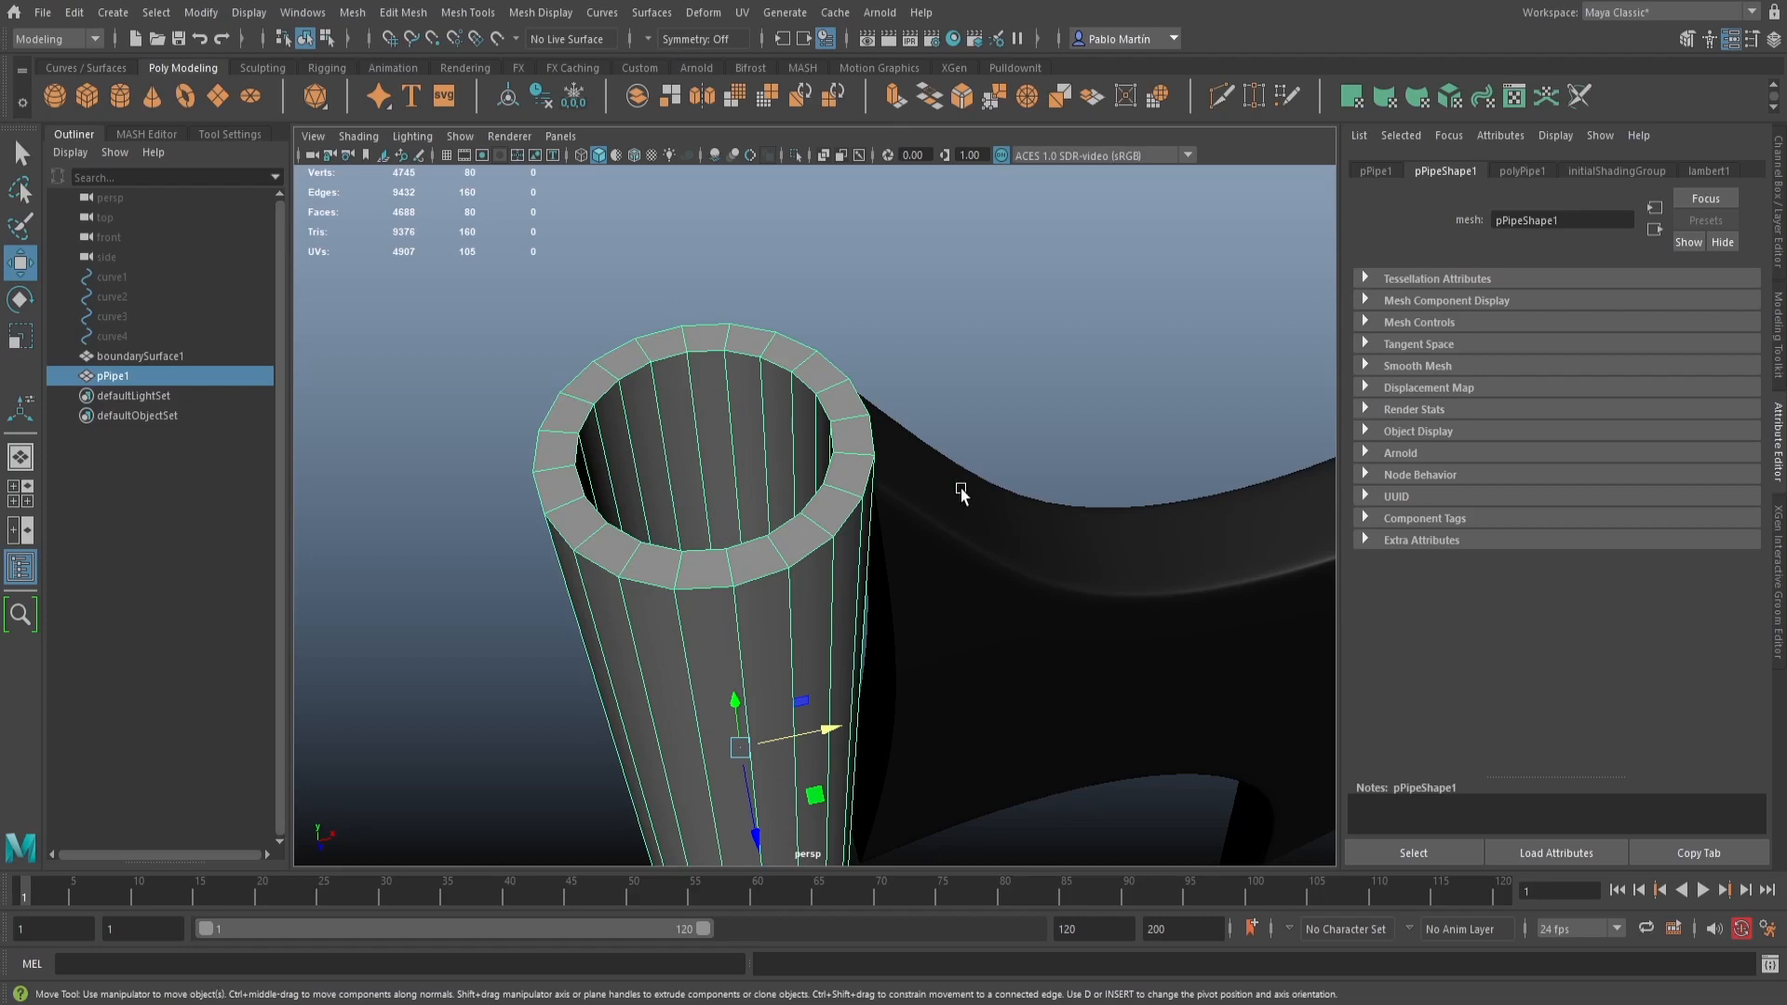
Set the pipe's thickness to 0.62 and its radius to 2.1
{"action": "left_click_drag", "start_coordinate": [1000, 561], "coordinate": [938, 529], "text": "alt"}
{"action": "right_click_drag", "start_coordinate": [938, 528], "coordinate": [836, 498], "text": "alt"}
{"action": "left_click_drag", "start_coordinate": [835, 503], "coordinate": [818, 498], "text": "alt"}
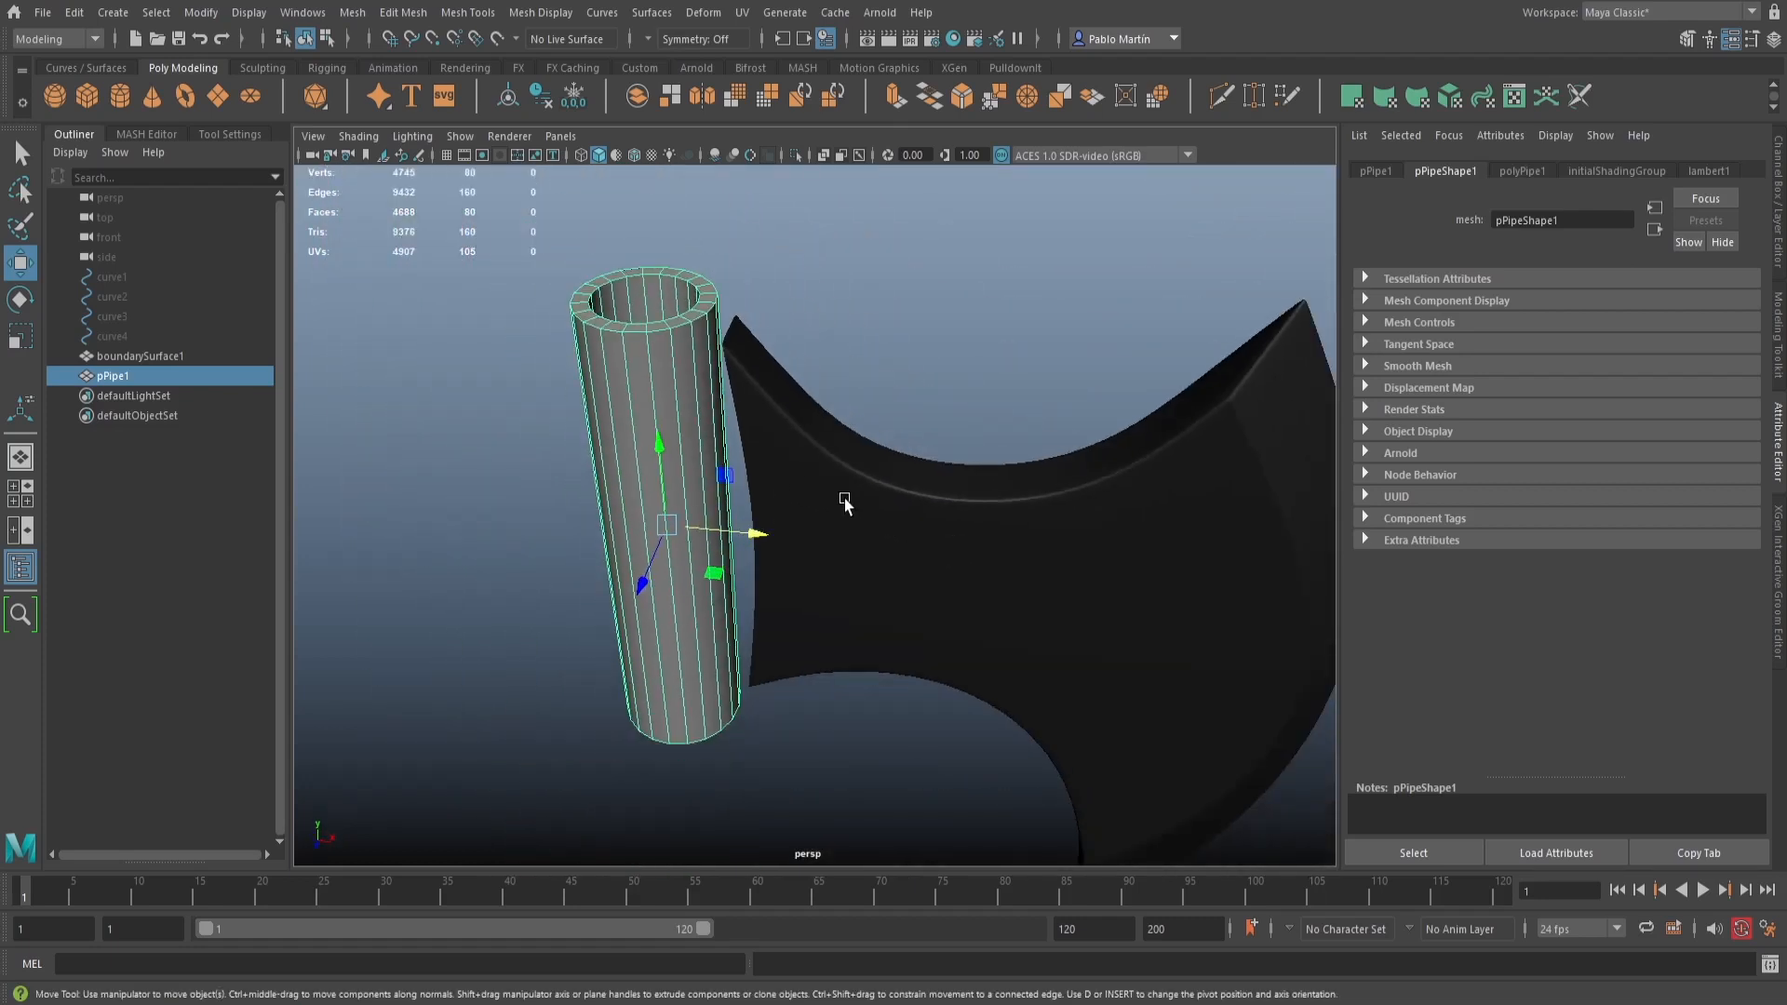
{"action": "key", "text": "t"}
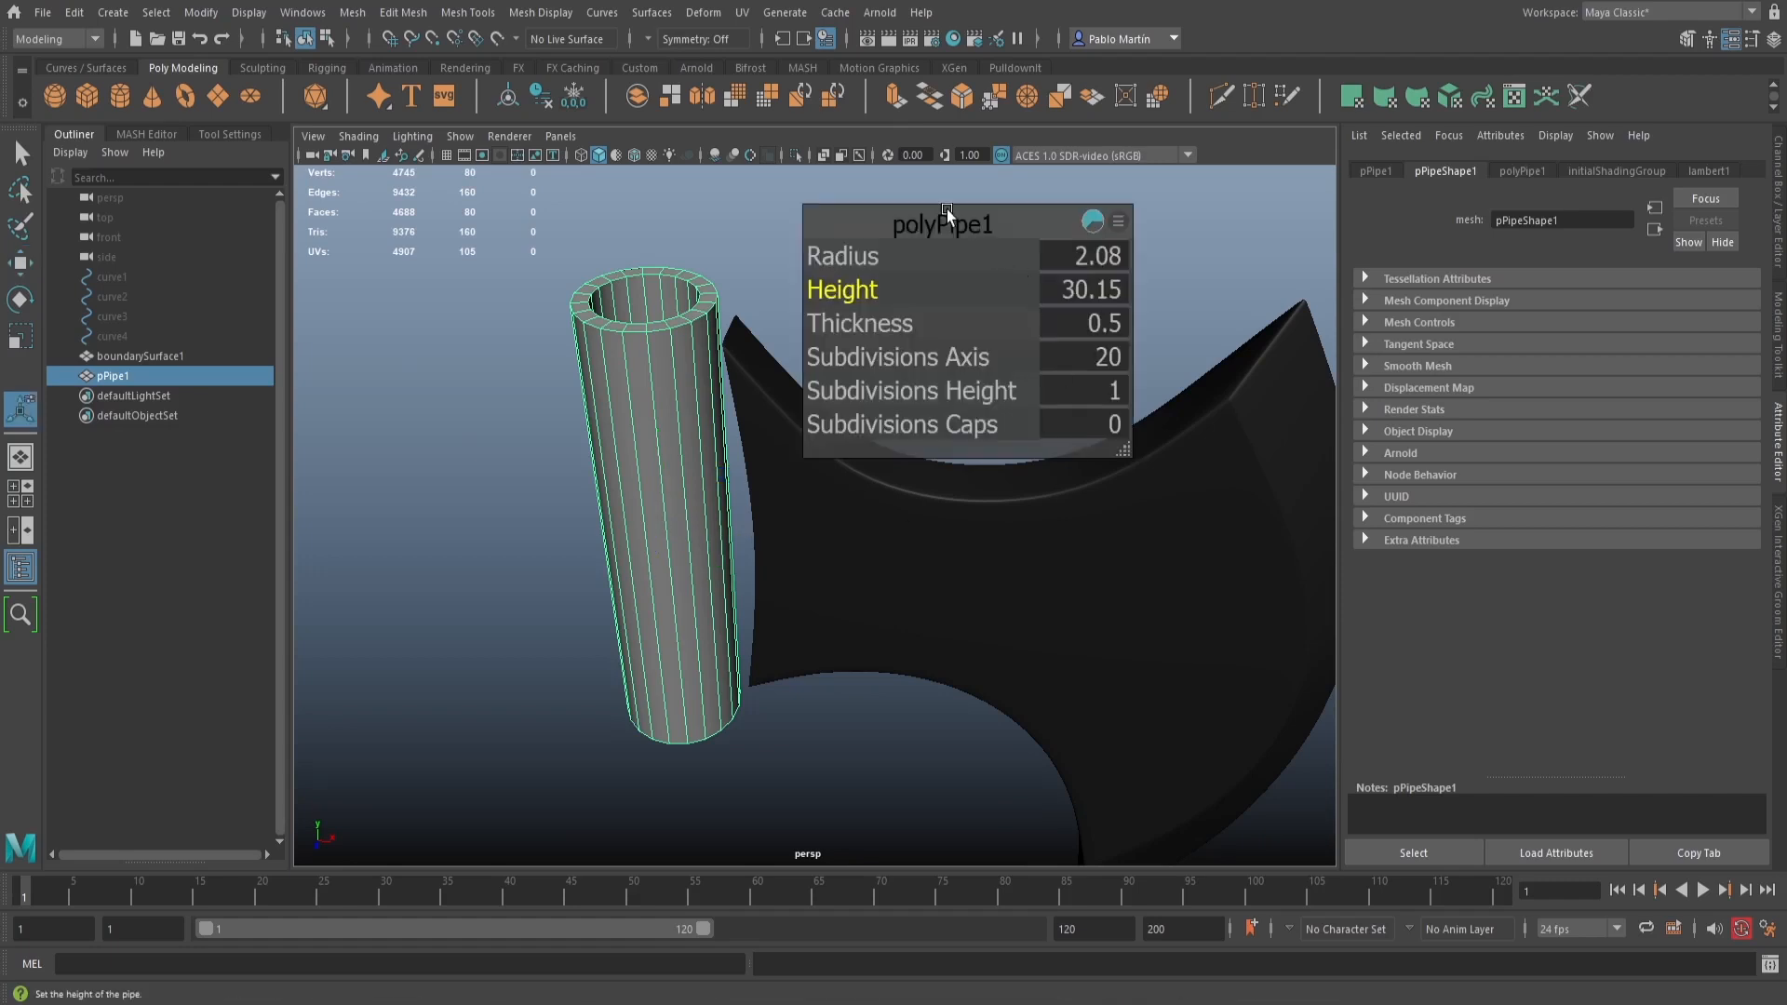
{"action": "left_click_drag", "start_coordinate": [927, 215], "coordinate": [1046, 199]}
{"action": "left_click", "coordinate": [987, 307]}
{"action": "left_click_drag", "start_coordinate": [987, 307], "coordinate": [1005, 307]}
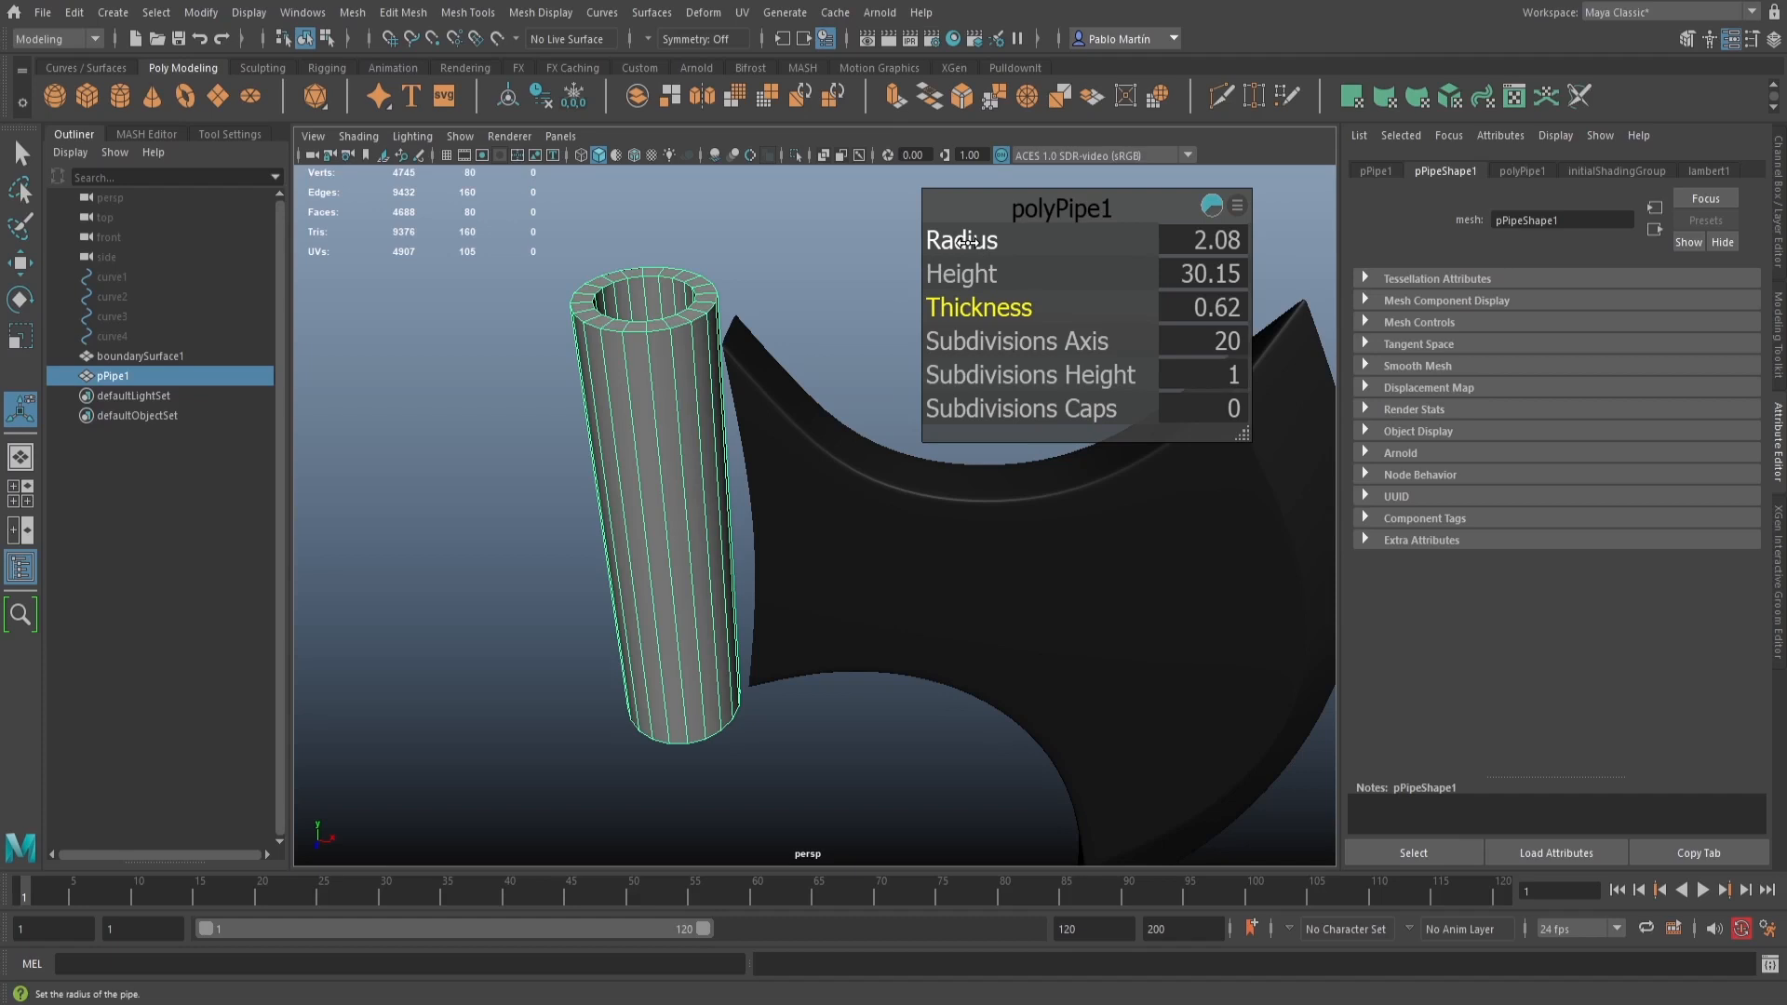
{"action": "mouse_move", "coordinate": [968, 241]}
{"action": "left_mouse_down"}
{"action": "mouse_move", "coordinate": [946, 244]}
{"action": "mouse_move", "coordinate": [971, 246]}
{"action": "left_mouse_up"}
Look at the model from the orthographic top view and show the grid
{"action": "mouse_move", "coordinate": [721, 450]}
{"action": "left_mouse_down", "text": "alt"}
{"action": "mouse_move", "coordinate": [552, 454]}
{"action": "mouse_move", "coordinate": [701, 471]}
{"action": "left_mouse_up", "text": "alt"}
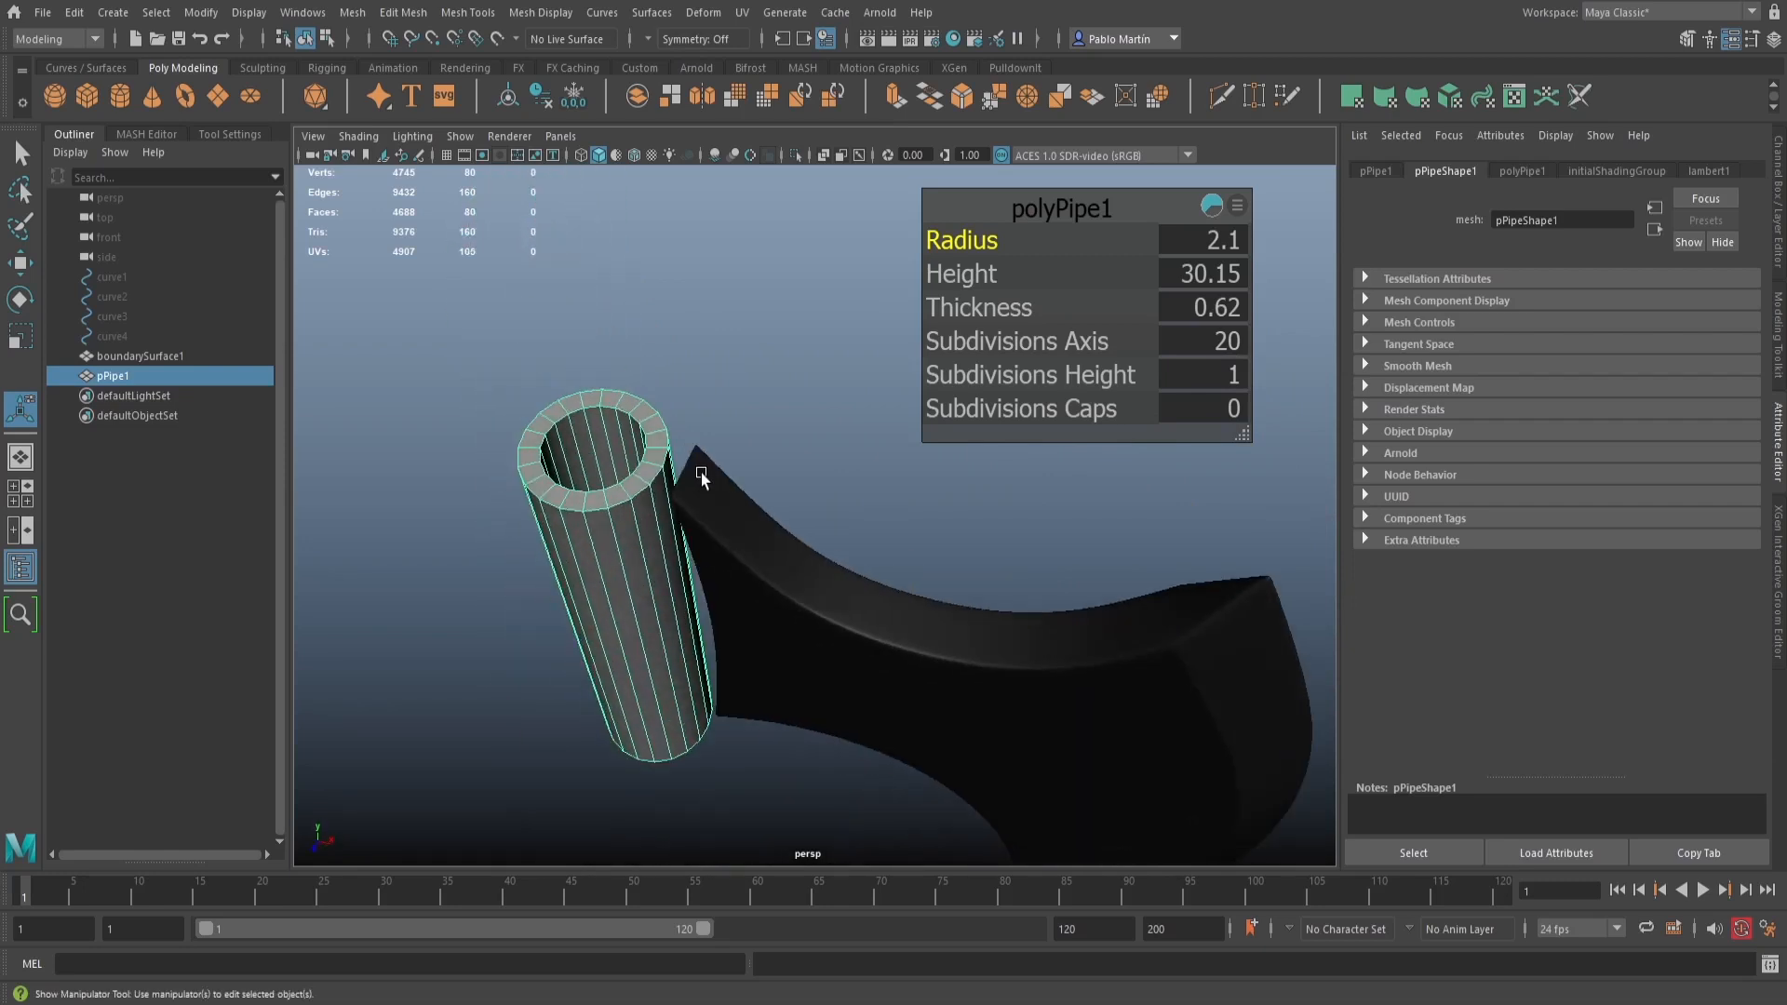
{"action": "key", "text": "space"}
{"action": "left_click_drag", "start_coordinate": [741, 365], "coordinate": [645, 366]}
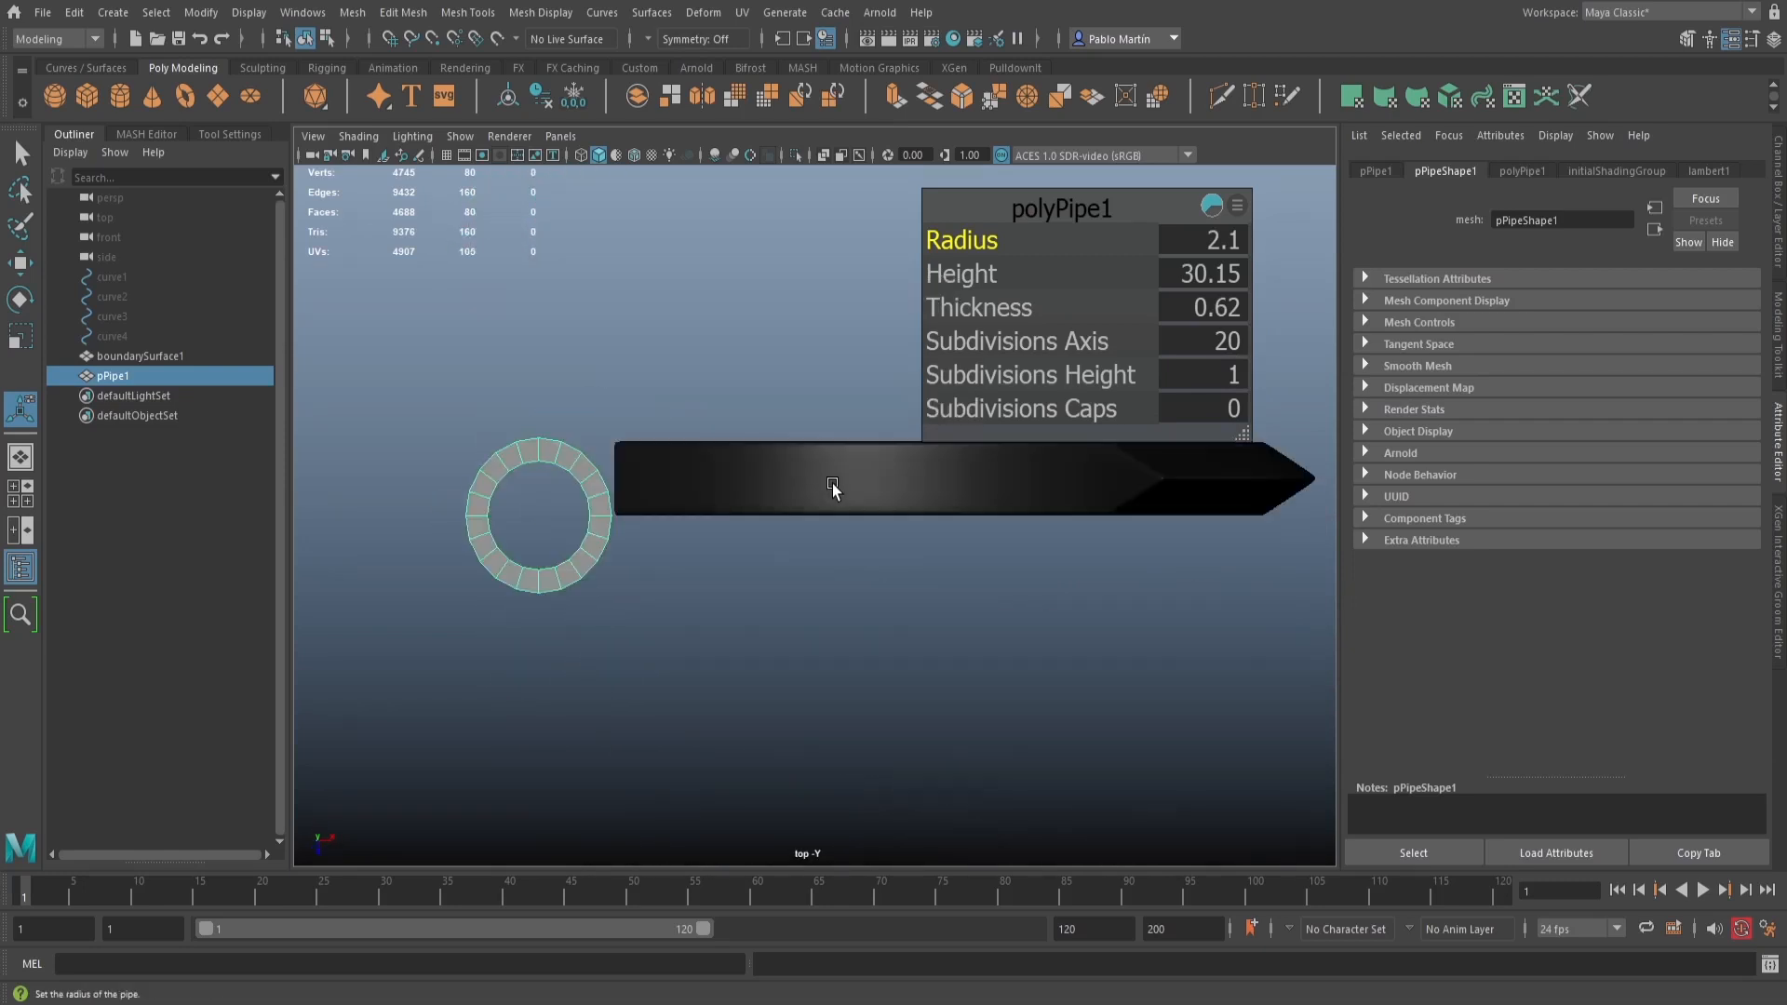
{"action": "left_click", "coordinate": [446, 155]}
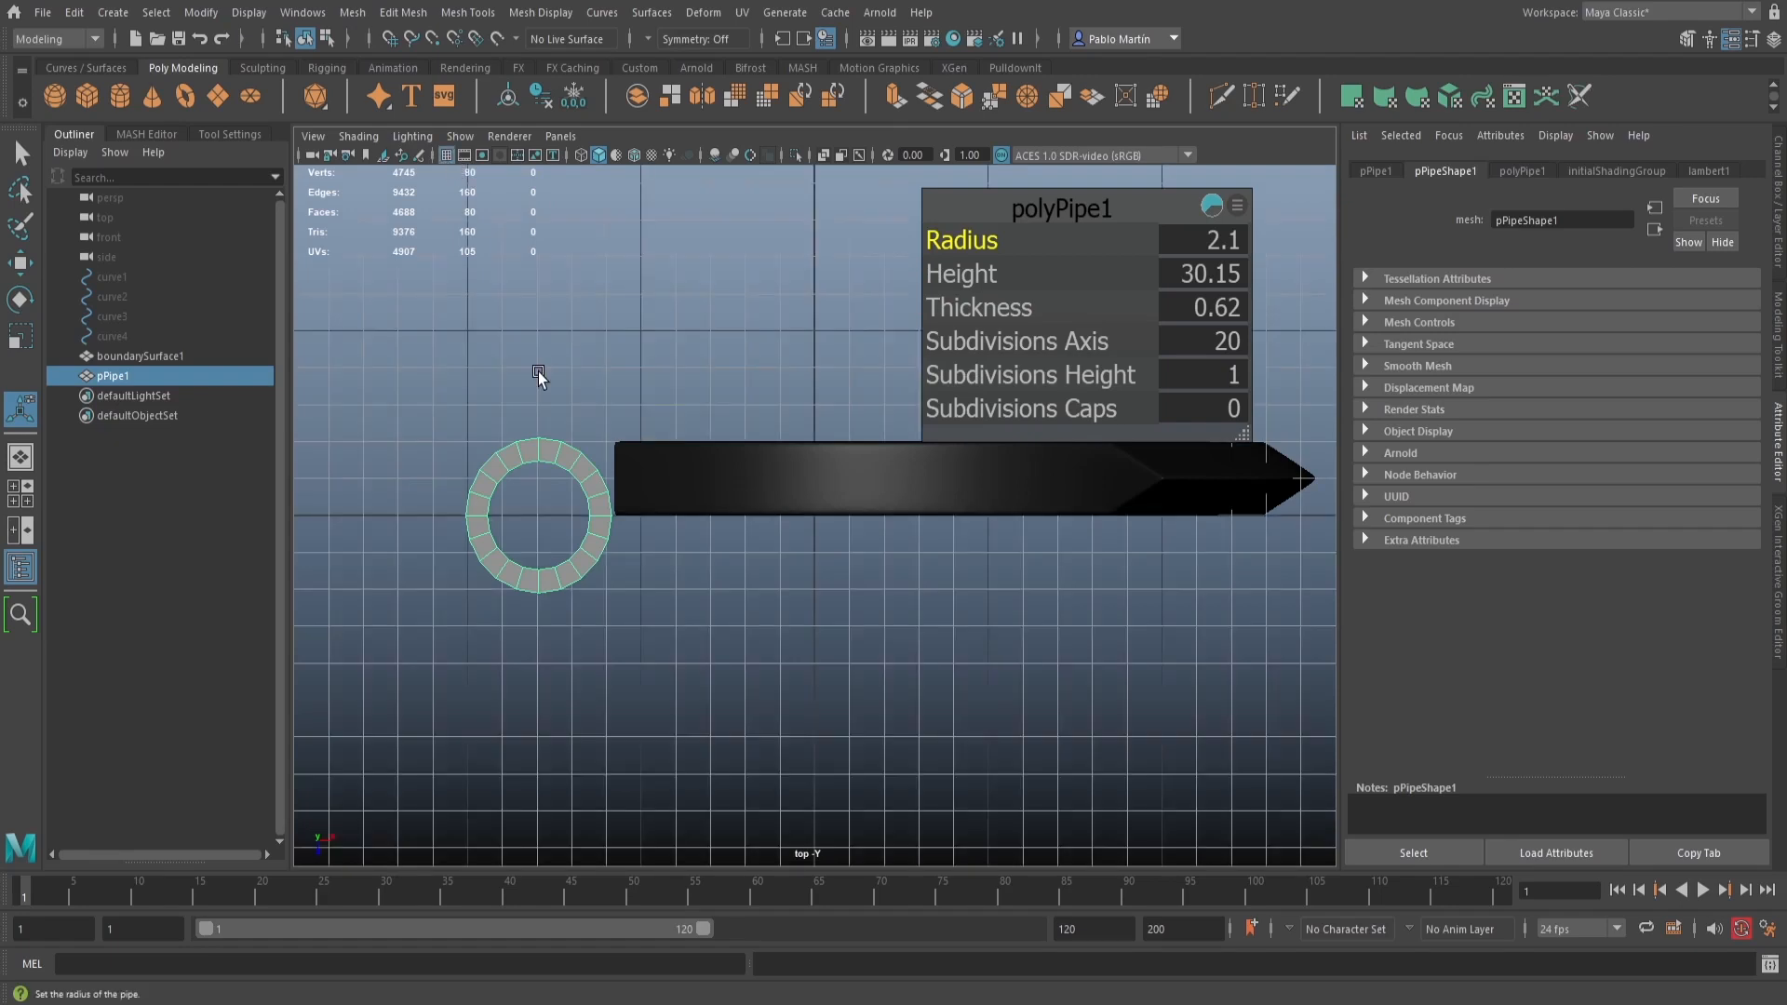
Move the blade with grid snapping along Z so its centre line aligns with the pipe's centre
{"action": "left_click", "coordinate": [752, 487]}
{"action": "key", "text": "ctrl+b"}
{"action": "middle_click_drag", "start_coordinate": [725, 369], "coordinate": [711, 418], "text": "alt"}
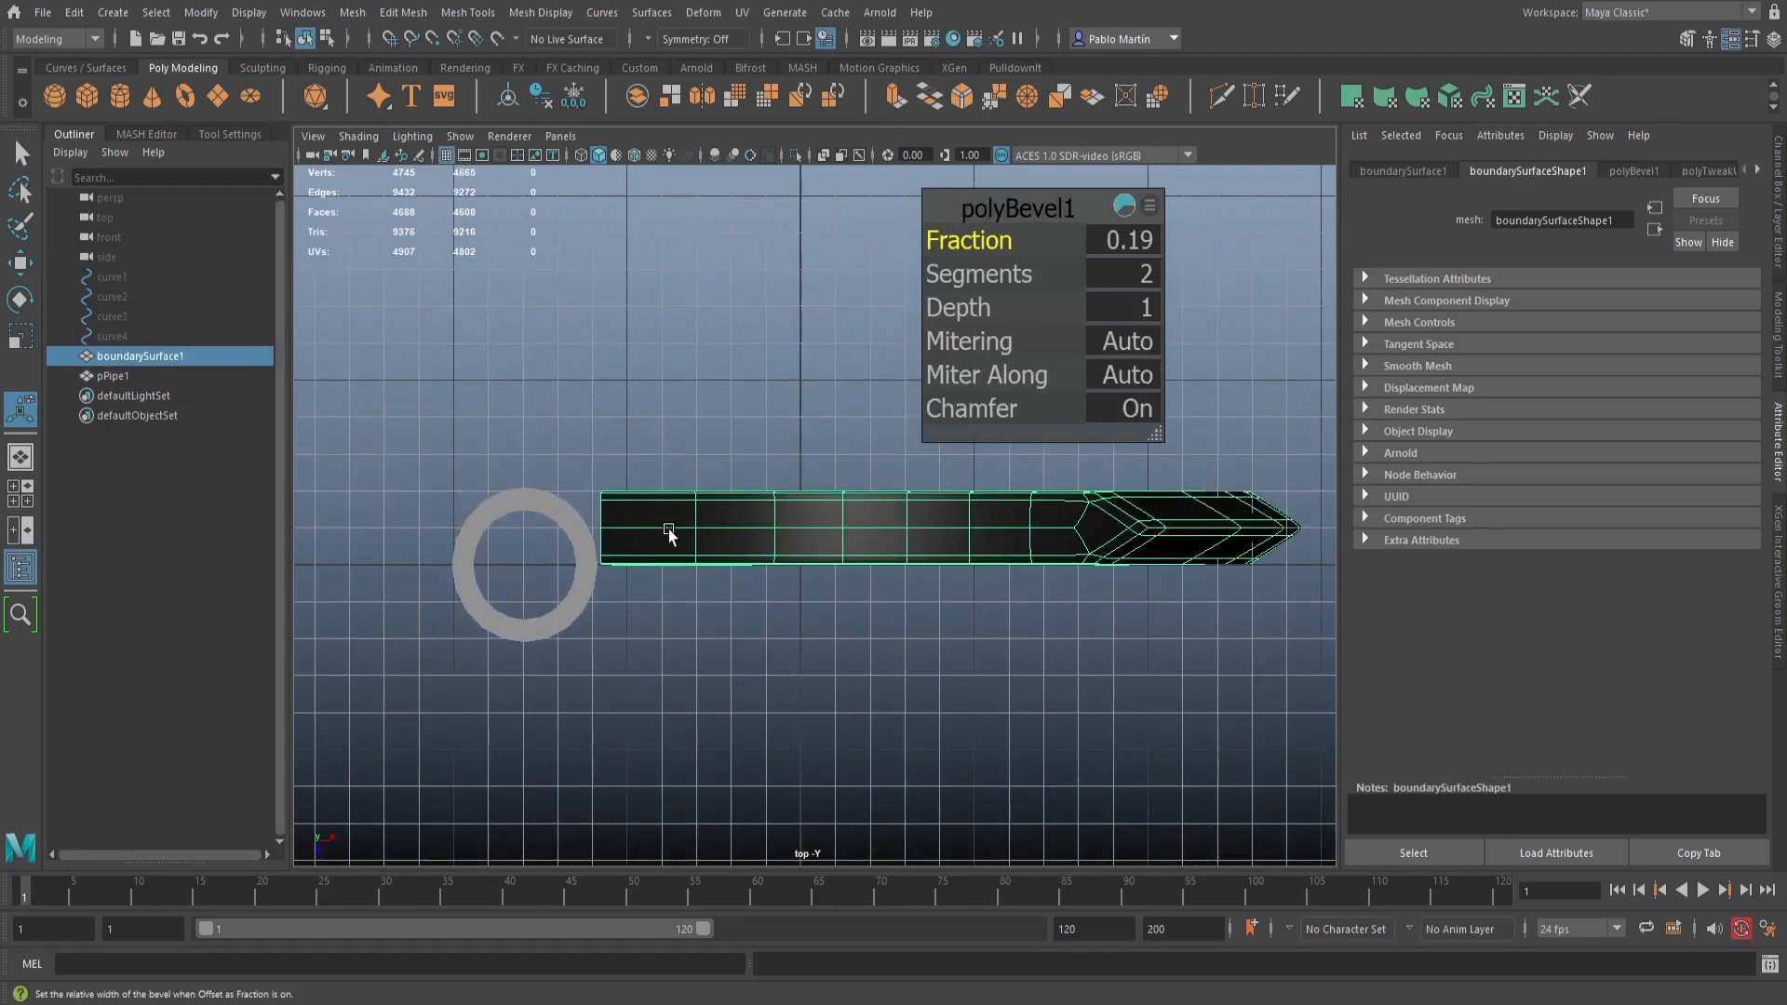
{"action": "key", "text": "w"}
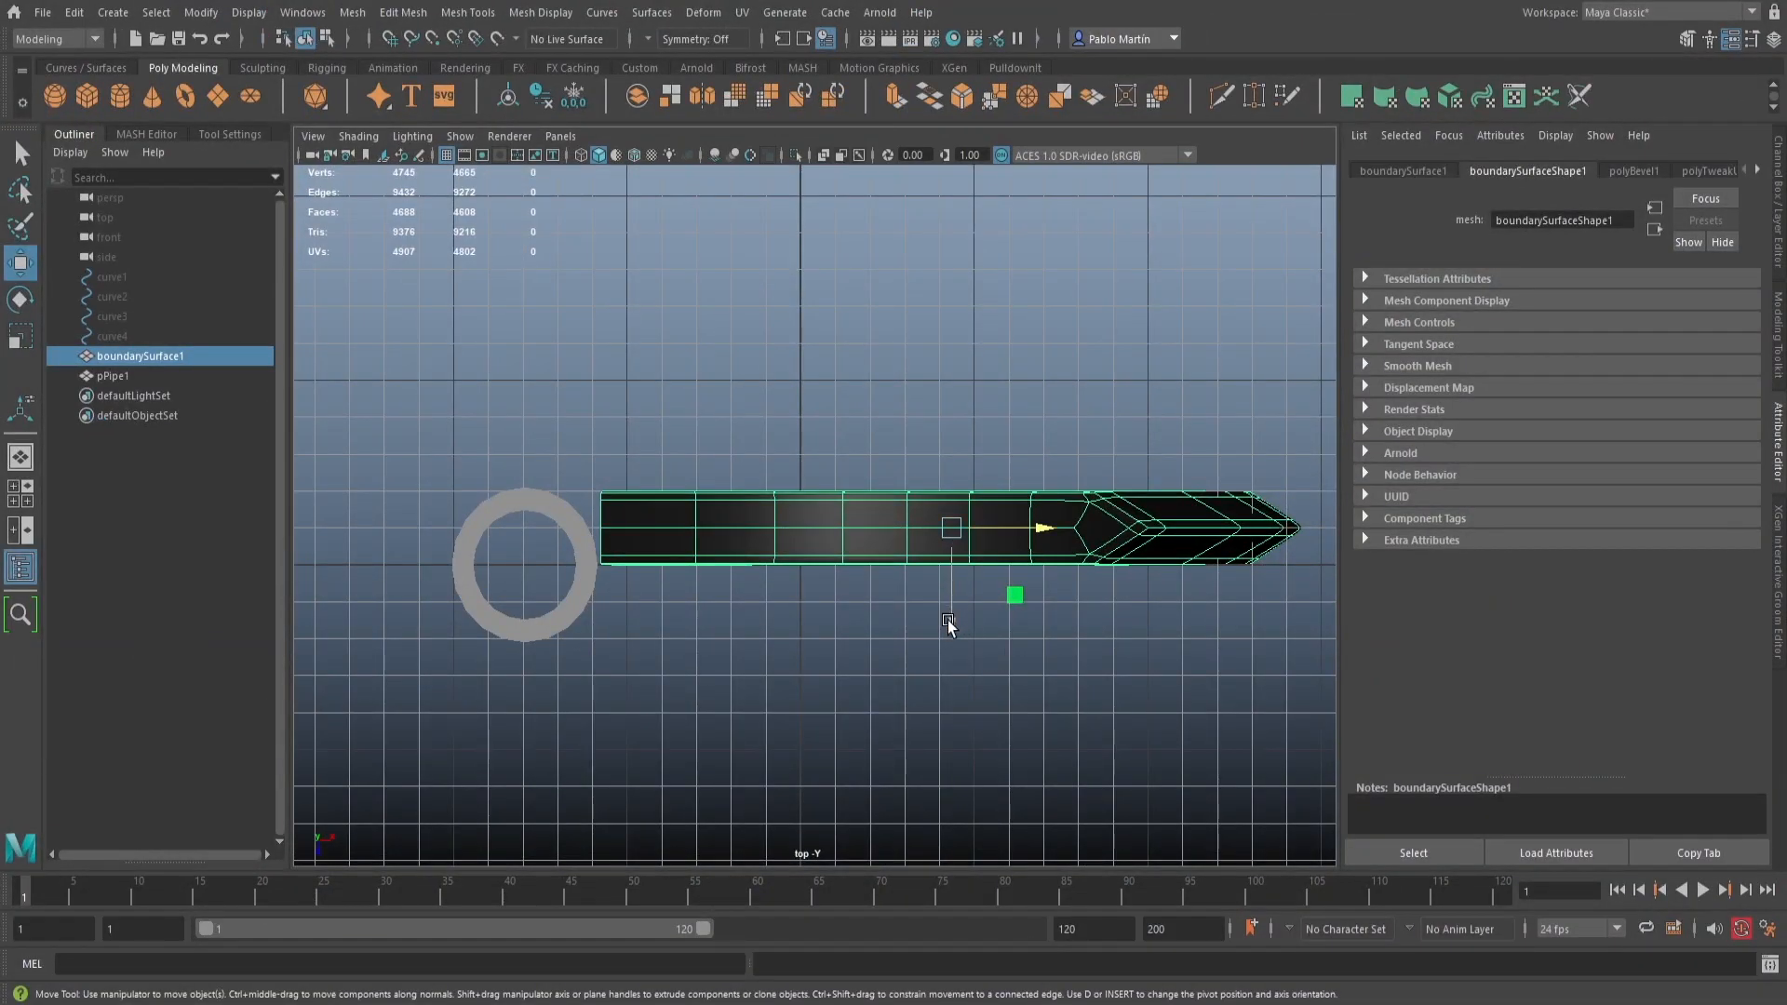
{"action": "key", "text": "x"}
{"action": "left_click_drag", "start_coordinate": [950, 628], "coordinate": [929, 569]}
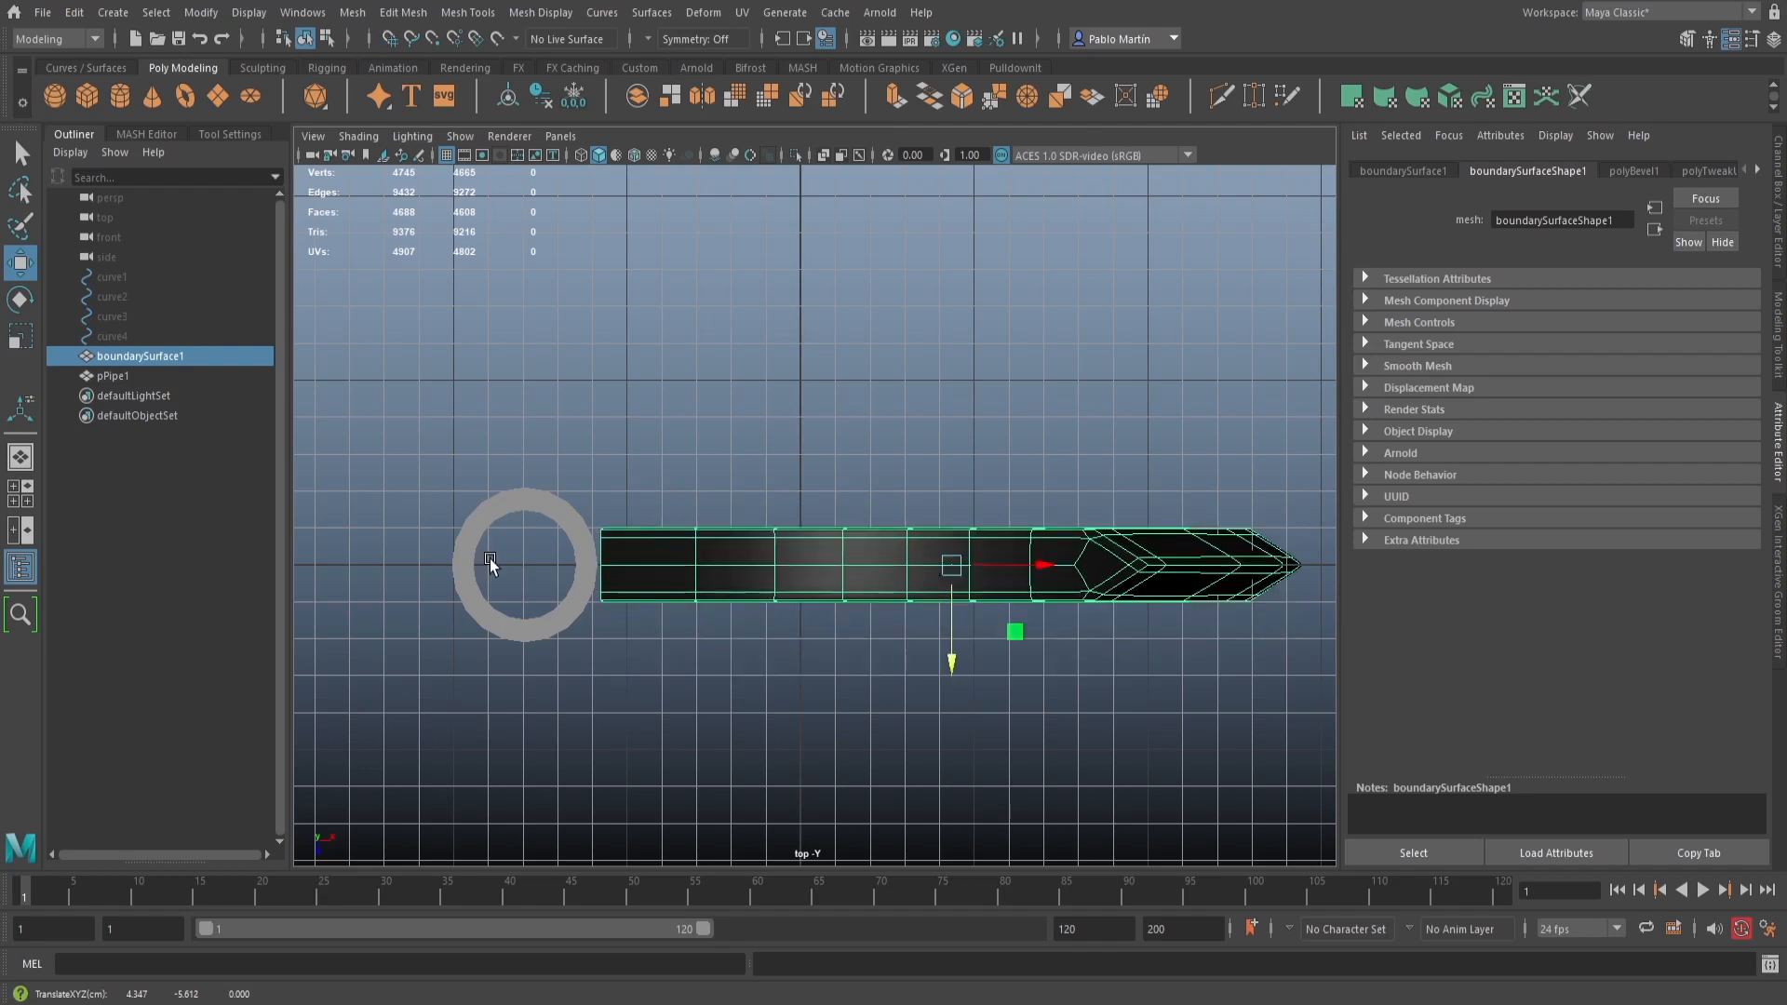
{"action": "middle_click_drag", "start_coordinate": [488, 605], "coordinate": [656, 498], "text": "alt"}
{"action": "right_click_drag", "start_coordinate": [656, 498], "coordinate": [1196, 568], "text": "alt"}
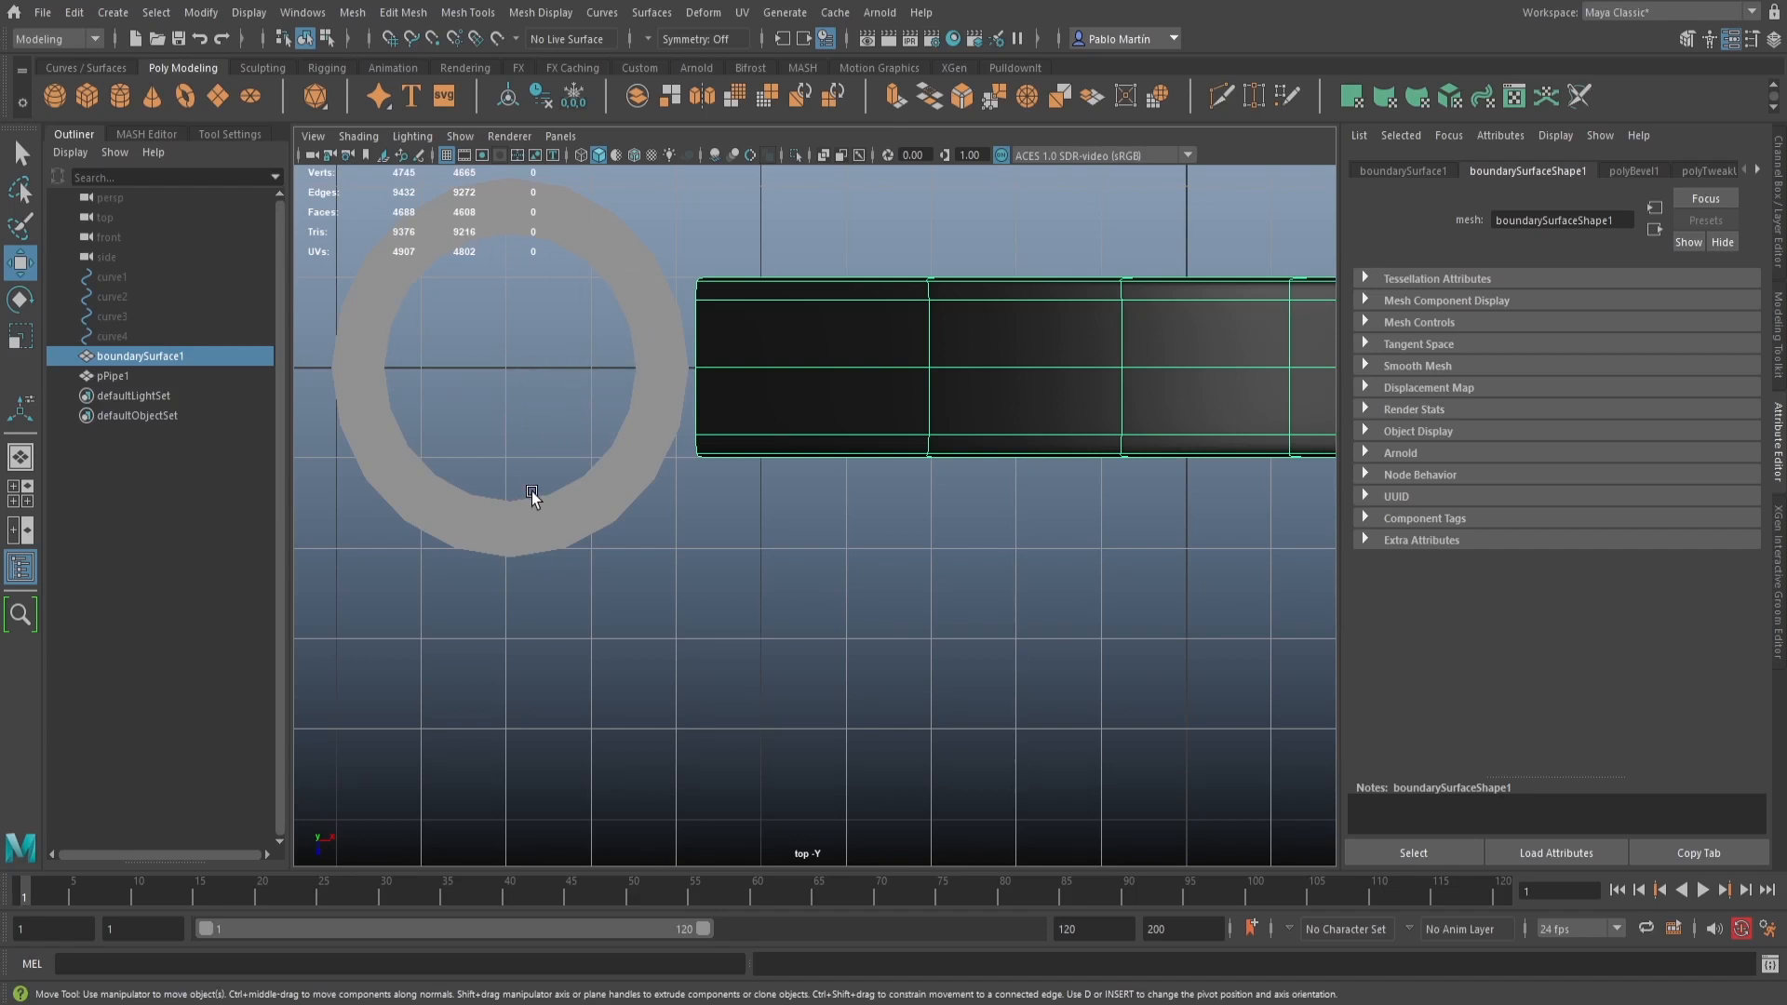
{"action": "middle_click_drag", "start_coordinate": [742, 512], "coordinate": [832, 656], "text": "alt"}
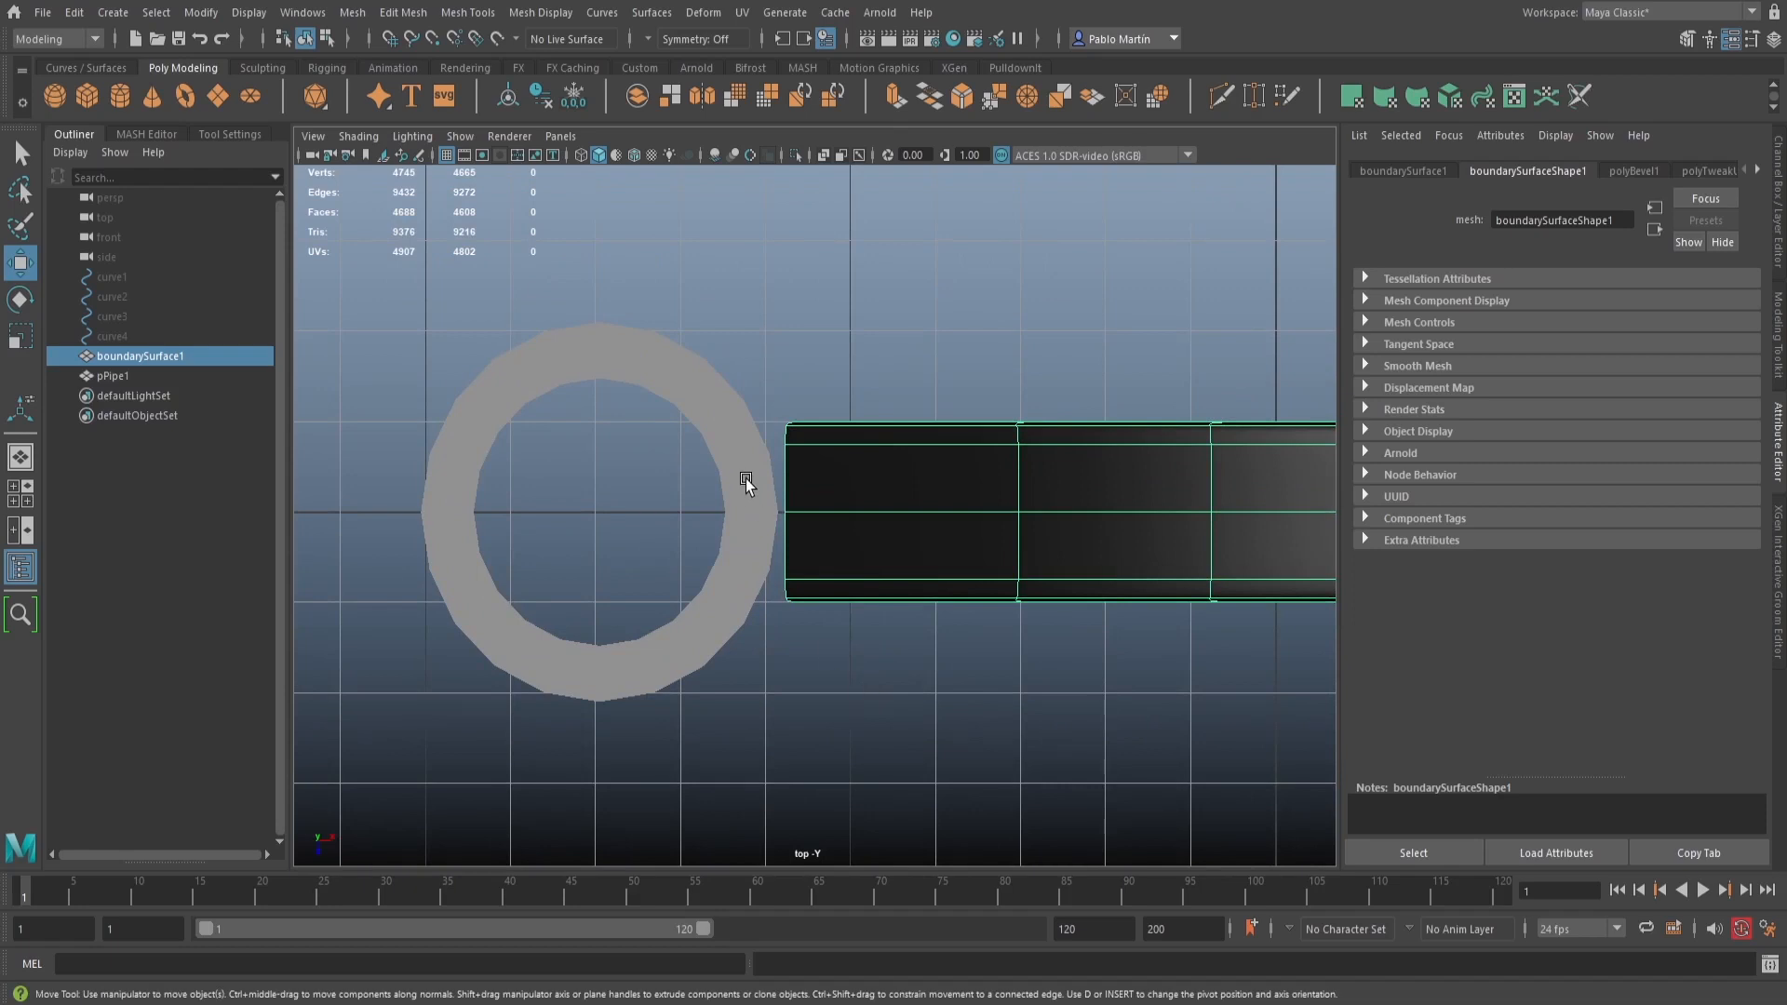
Return to the perspective view and select the blade and the pipe together
{"action": "key", "text": "space"}
{"action": "left_click_drag", "start_coordinate": [745, 479], "coordinate": [741, 428]}
{"action": "mouse_move", "coordinate": [836, 648]}
{"action": "left_mouse_down", "text": "alt"}
{"action": "mouse_move", "coordinate": [758, 611]}
{"action": "mouse_move", "coordinate": [831, 614]}
{"action": "left_mouse_up", "text": "alt"}
{"action": "scroll", "coordinate": [811, 622], "scroll_direction": "down", "scroll_amount": 1}
{"action": "scroll", "coordinate": [809, 617], "scroll_direction": "down", "scroll_amount": 4}
{"action": "key", "text": "q"}
{"action": "left_click_drag", "start_coordinate": [628, 324], "coordinate": [746, 444], "text": "shift"}
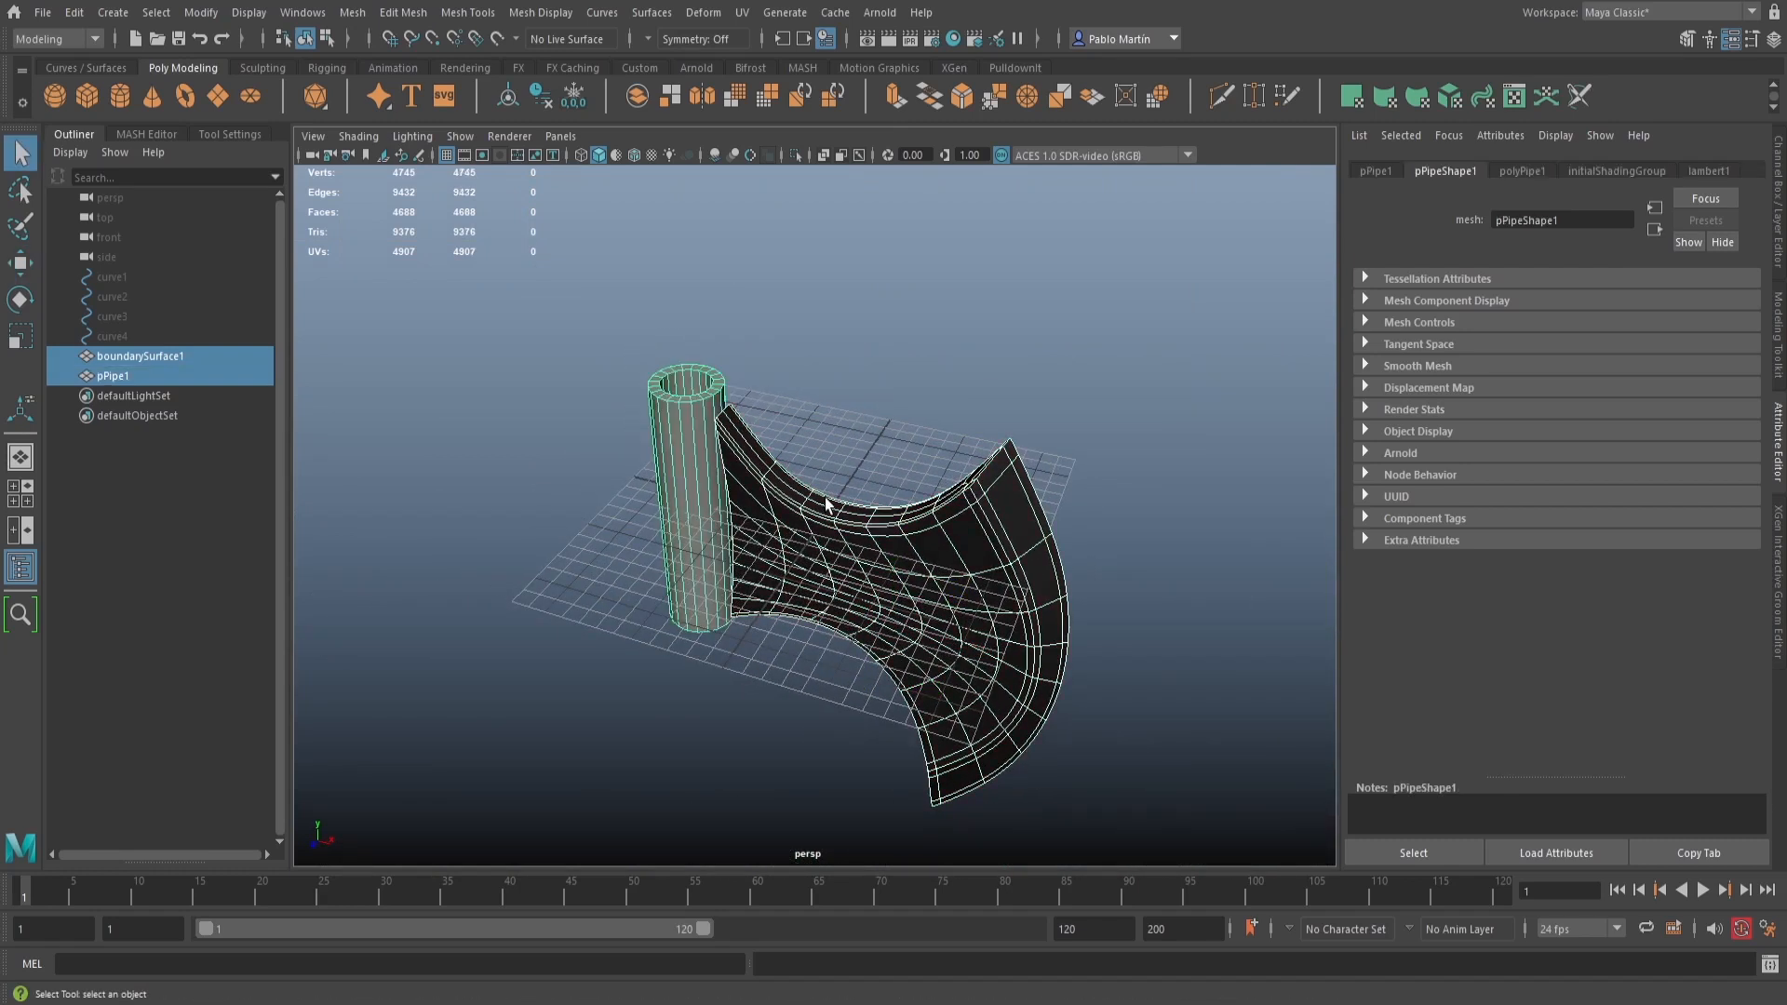
{"action": "key", "text": "w"}
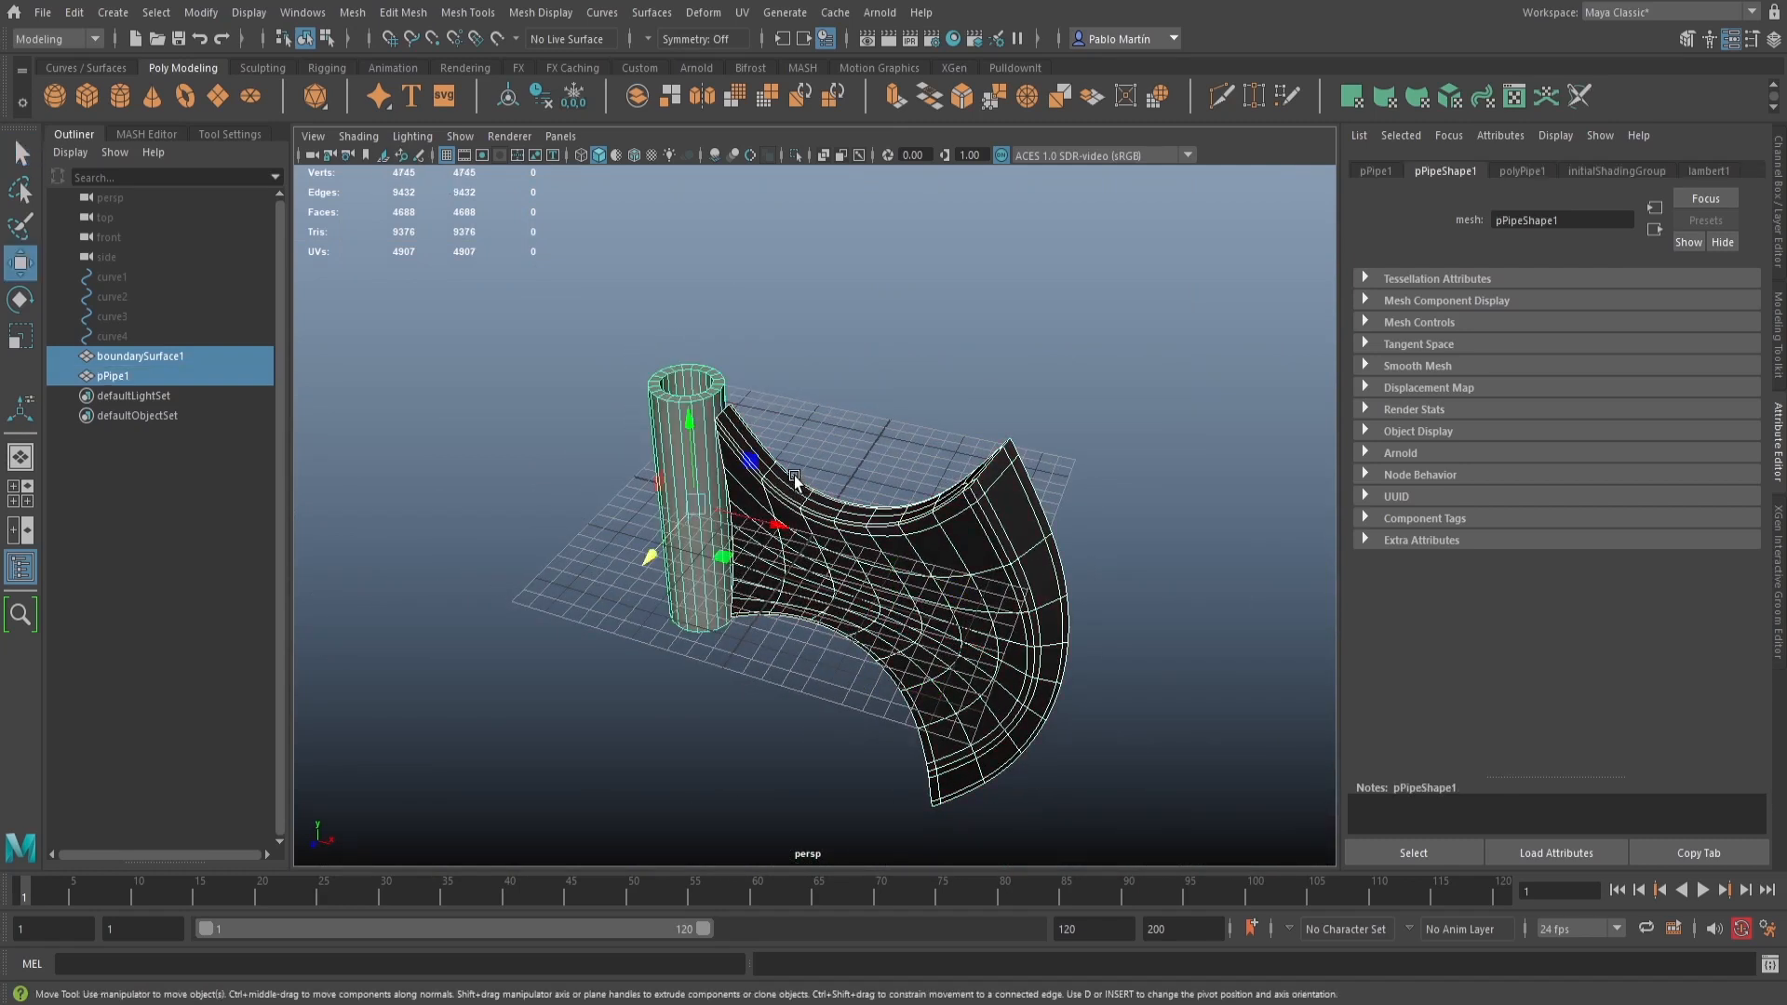
Examine up close how the pipe's upper part meets the blade's narrow end
{"action": "left_click_drag", "start_coordinate": [695, 427], "coordinate": [864, 661], "text": "alt"}
{"action": "left_click_drag", "start_coordinate": [703, 391], "coordinate": [752, 528], "text": "alt"}
{"action": "left_click_drag", "start_coordinate": [797, 627], "coordinate": [708, 521], "text": "alt"}
{"action": "scroll", "coordinate": [874, 587], "scroll_direction": "up", "scroll_amount": 5}
{"action": "left_click_drag", "start_coordinate": [874, 587], "coordinate": [1057, 726], "text": "alt"}
{"action": "scroll", "coordinate": [972, 672], "scroll_direction": "up", "scroll_amount": 2}
{"action": "middle_click_drag", "start_coordinate": [972, 670], "coordinate": [823, 596], "text": "alt"}
{"action": "mouse_move", "coordinate": [823, 595]}
{"action": "left_mouse_down", "text": "alt"}
{"action": "mouse_move", "coordinate": [856, 609]}
{"action": "mouse_move", "coordinate": [835, 602]}
{"action": "left_mouse_up", "text": "alt"}
{"action": "right_click_drag", "start_coordinate": [835, 603], "coordinate": [909, 618], "text": "alt"}
{"action": "left_click_drag", "start_coordinate": [909, 618], "coordinate": [942, 650], "text": "alt"}
{"action": "right_click_drag", "start_coordinate": [942, 650], "coordinate": [958, 630], "text": "alt"}
{"action": "mouse_move", "coordinate": [958, 630]}
{"action": "left_mouse_down", "text": "alt"}
{"action": "mouse_move", "coordinate": [873, 643]}
{"action": "mouse_move", "coordinate": [933, 650]}
{"action": "left_mouse_up", "text": "alt"}
{"action": "key", "text": "q"}
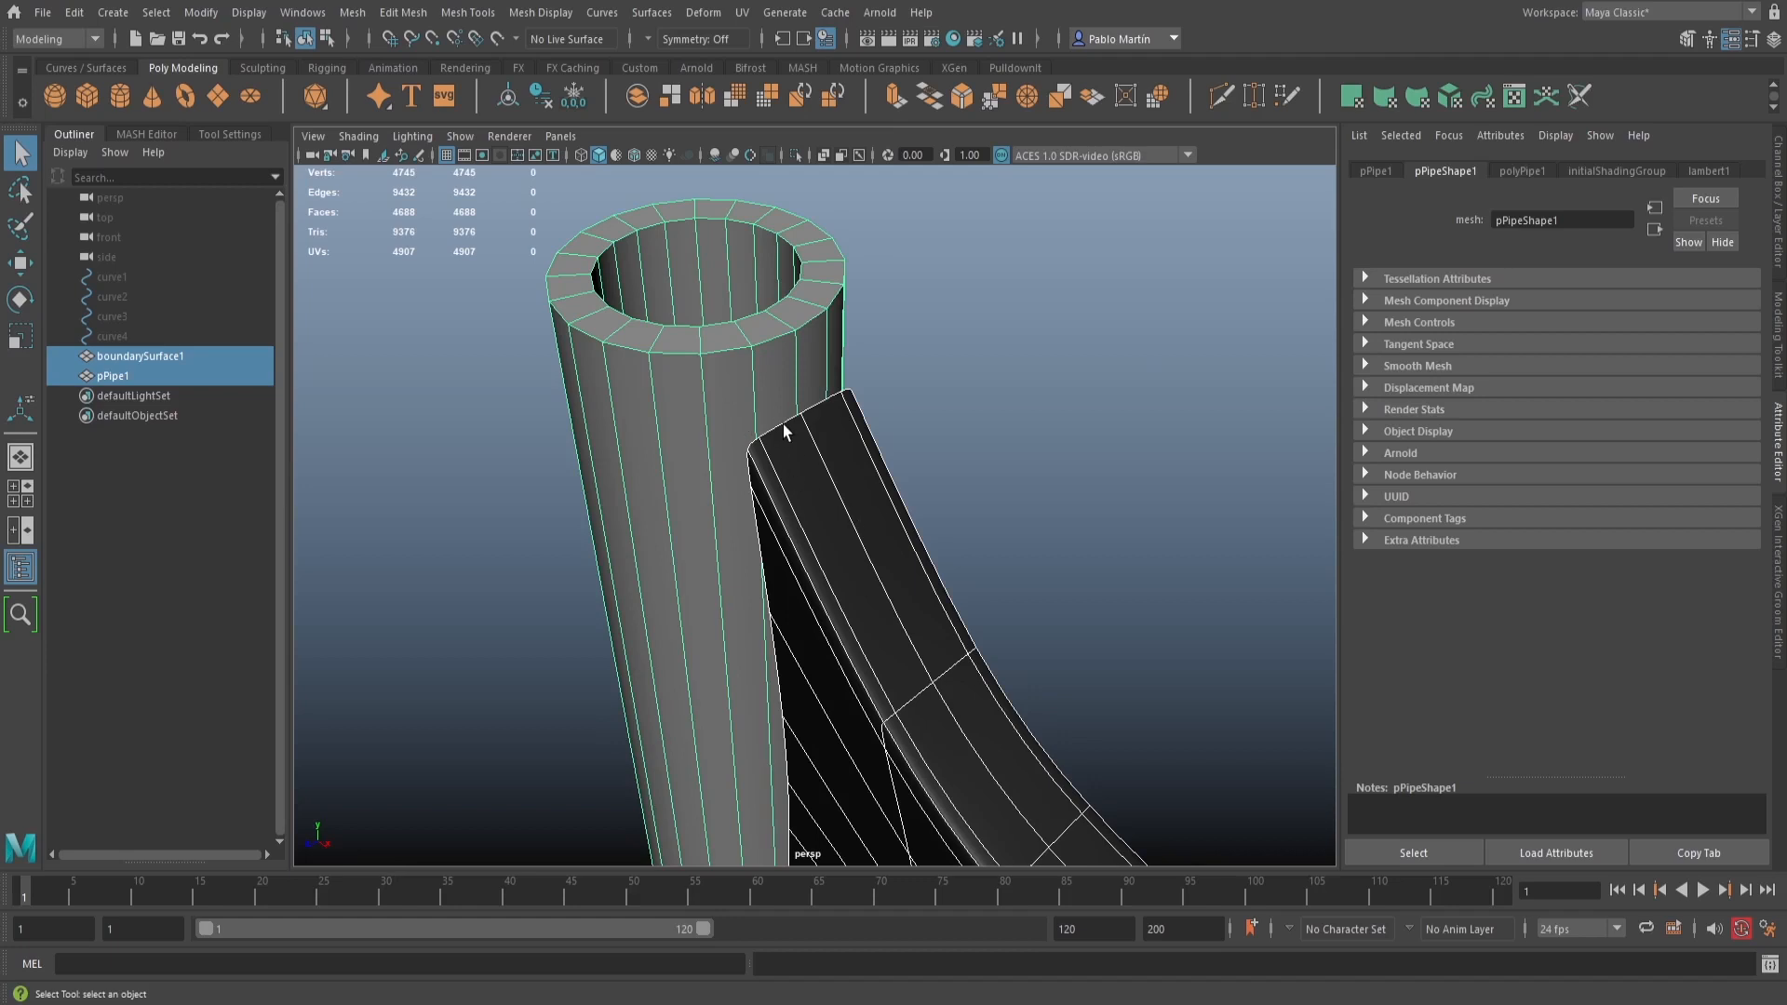
Turn off the smooth mesh preview on both objects and leave only the blade selected
{"action": "key", "text": "1"}
{"action": "left_click", "coordinate": [763, 394]}
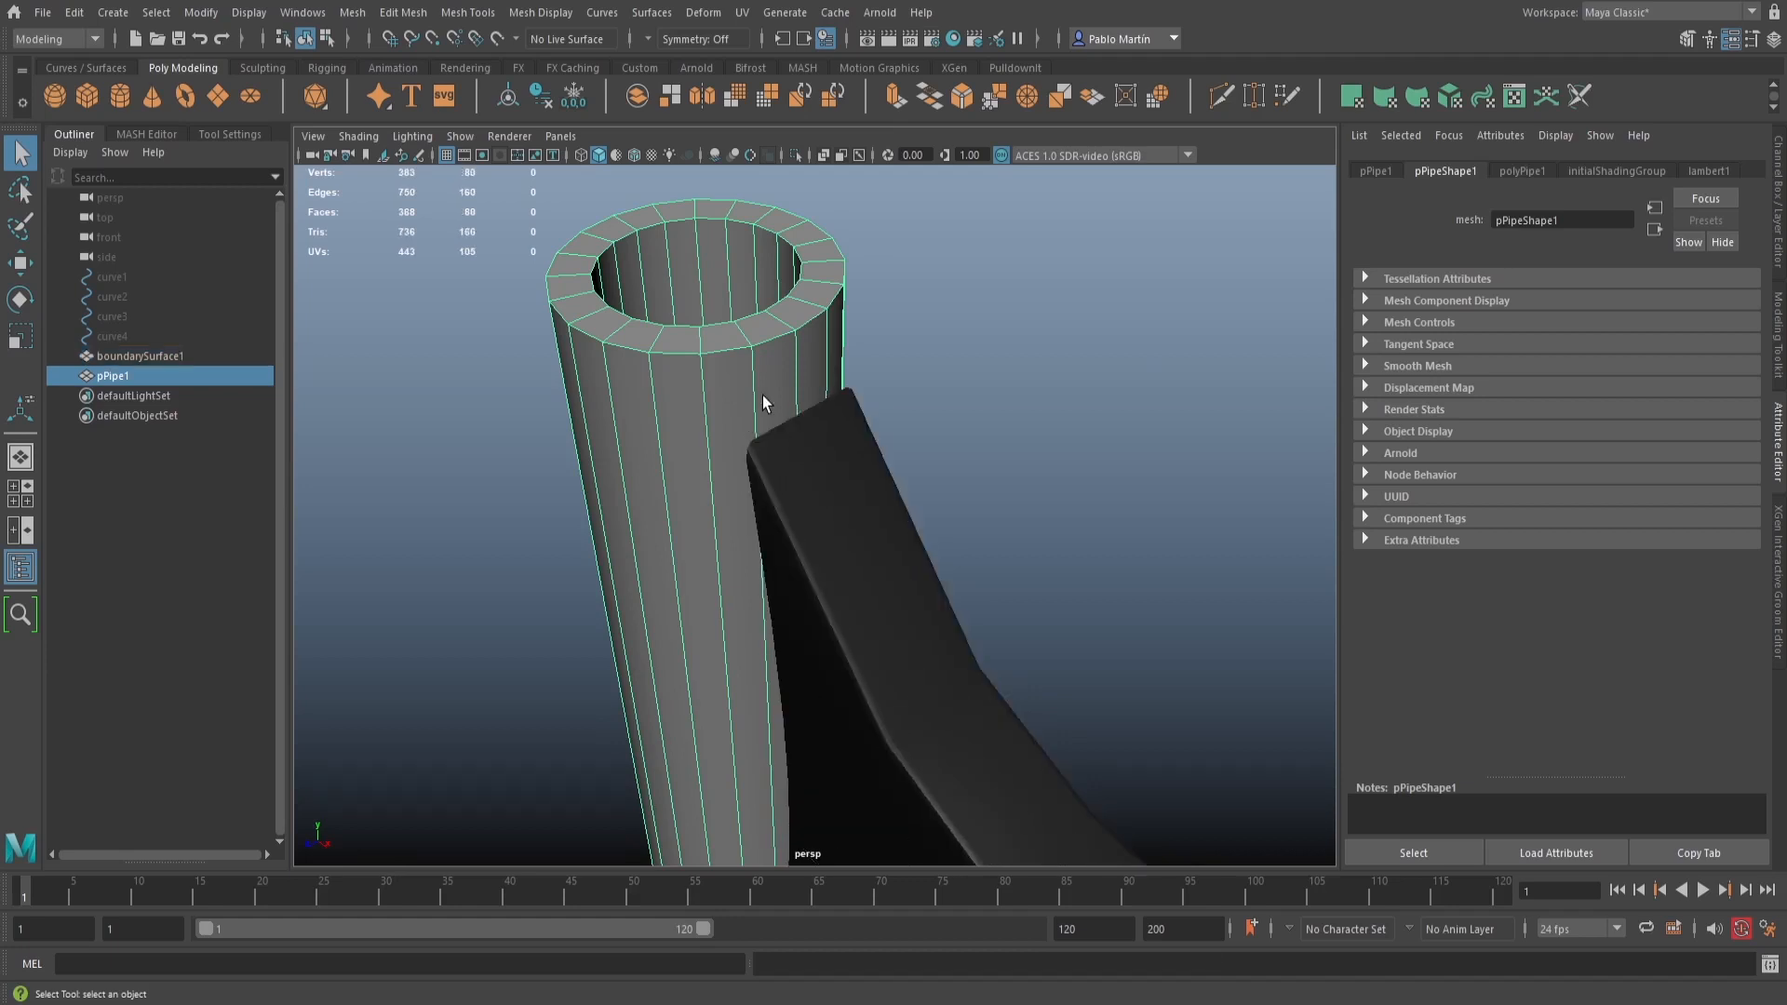
{"action": "left_click", "coordinate": [793, 436]}
{"action": "left_click_drag", "start_coordinate": [806, 493], "coordinate": [903, 531], "text": "alt"}
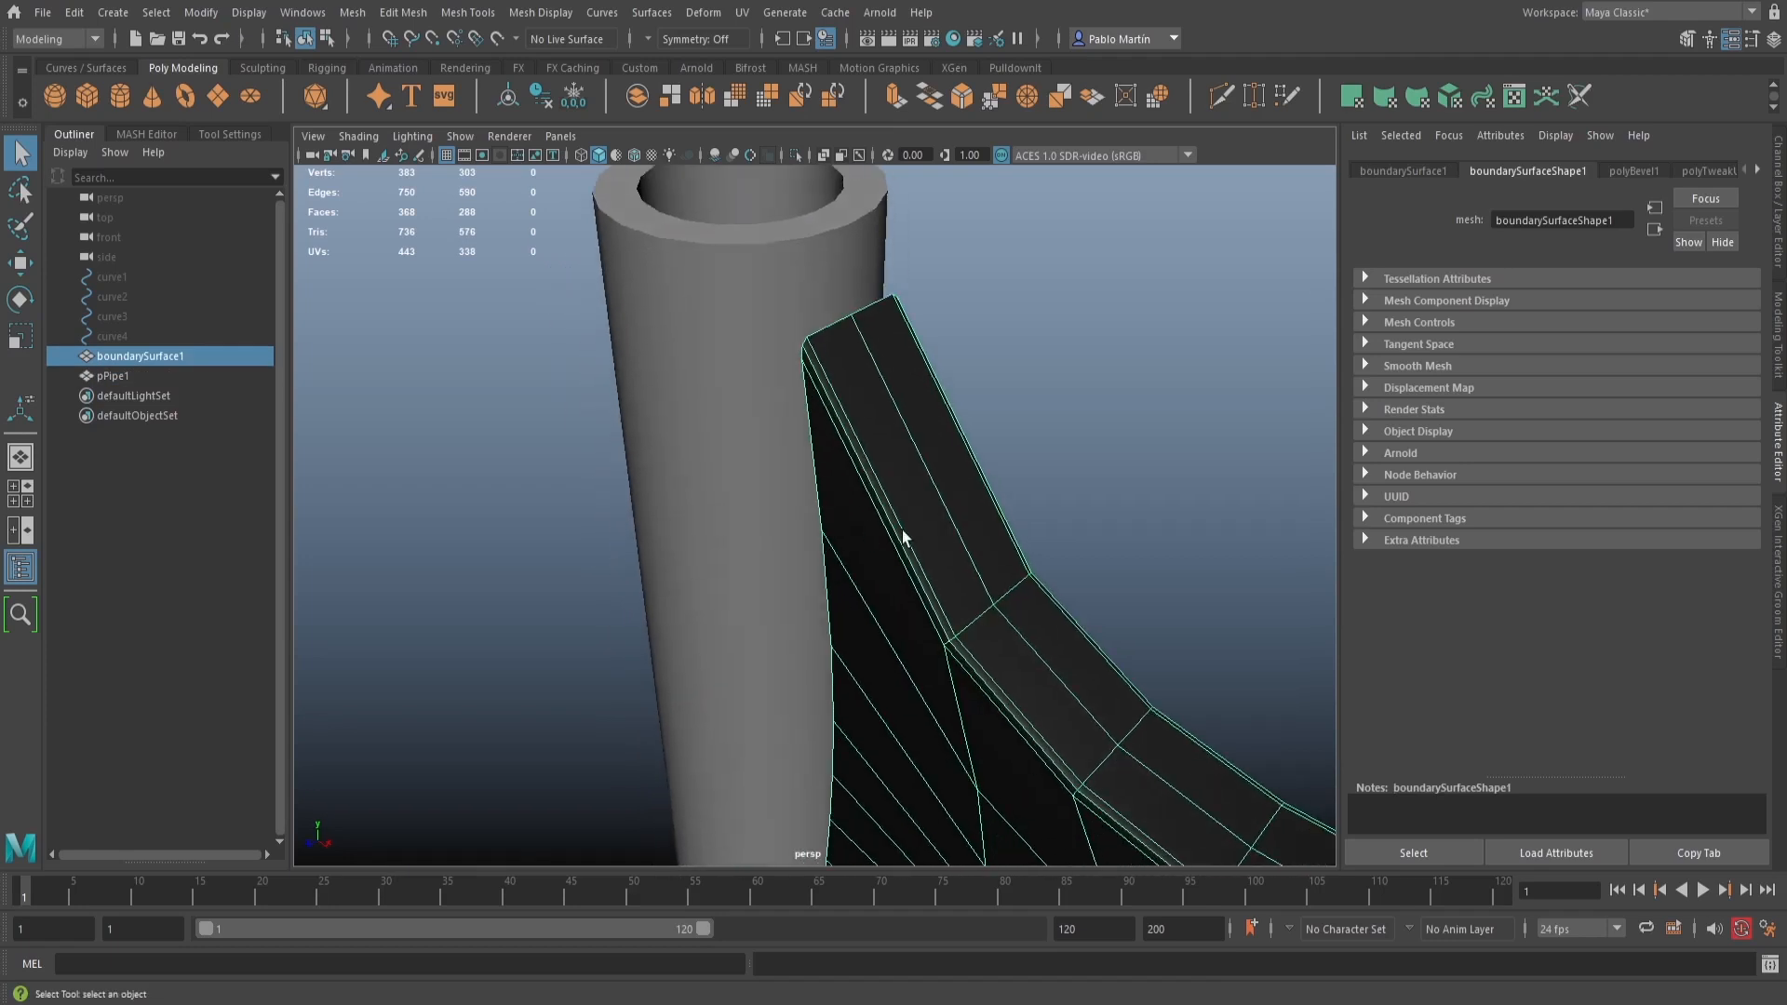
{"action": "key", "text": "1"}
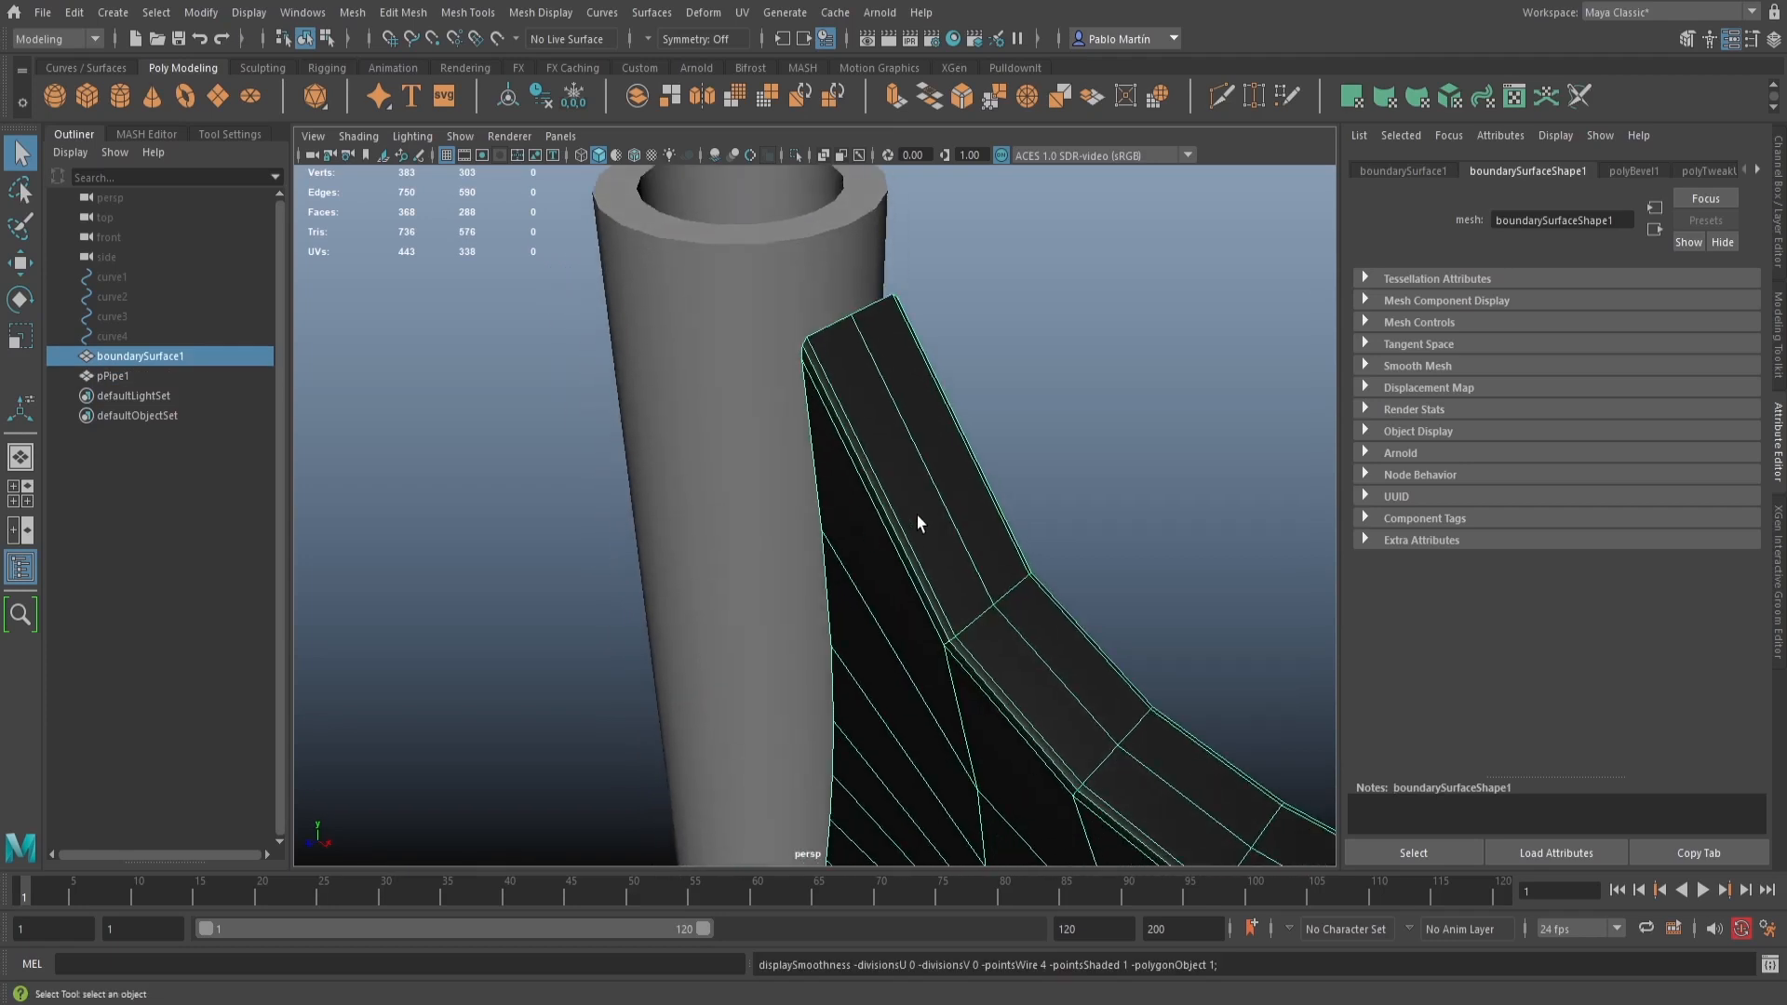
{"action": "mouse_move", "coordinate": [834, 424]}
{"action": "left_mouse_down", "text": "alt"}
{"action": "mouse_move", "coordinate": [838, 471]}
{"action": "mouse_move", "coordinate": [832, 450]}
{"action": "left_mouse_up", "text": "alt"}
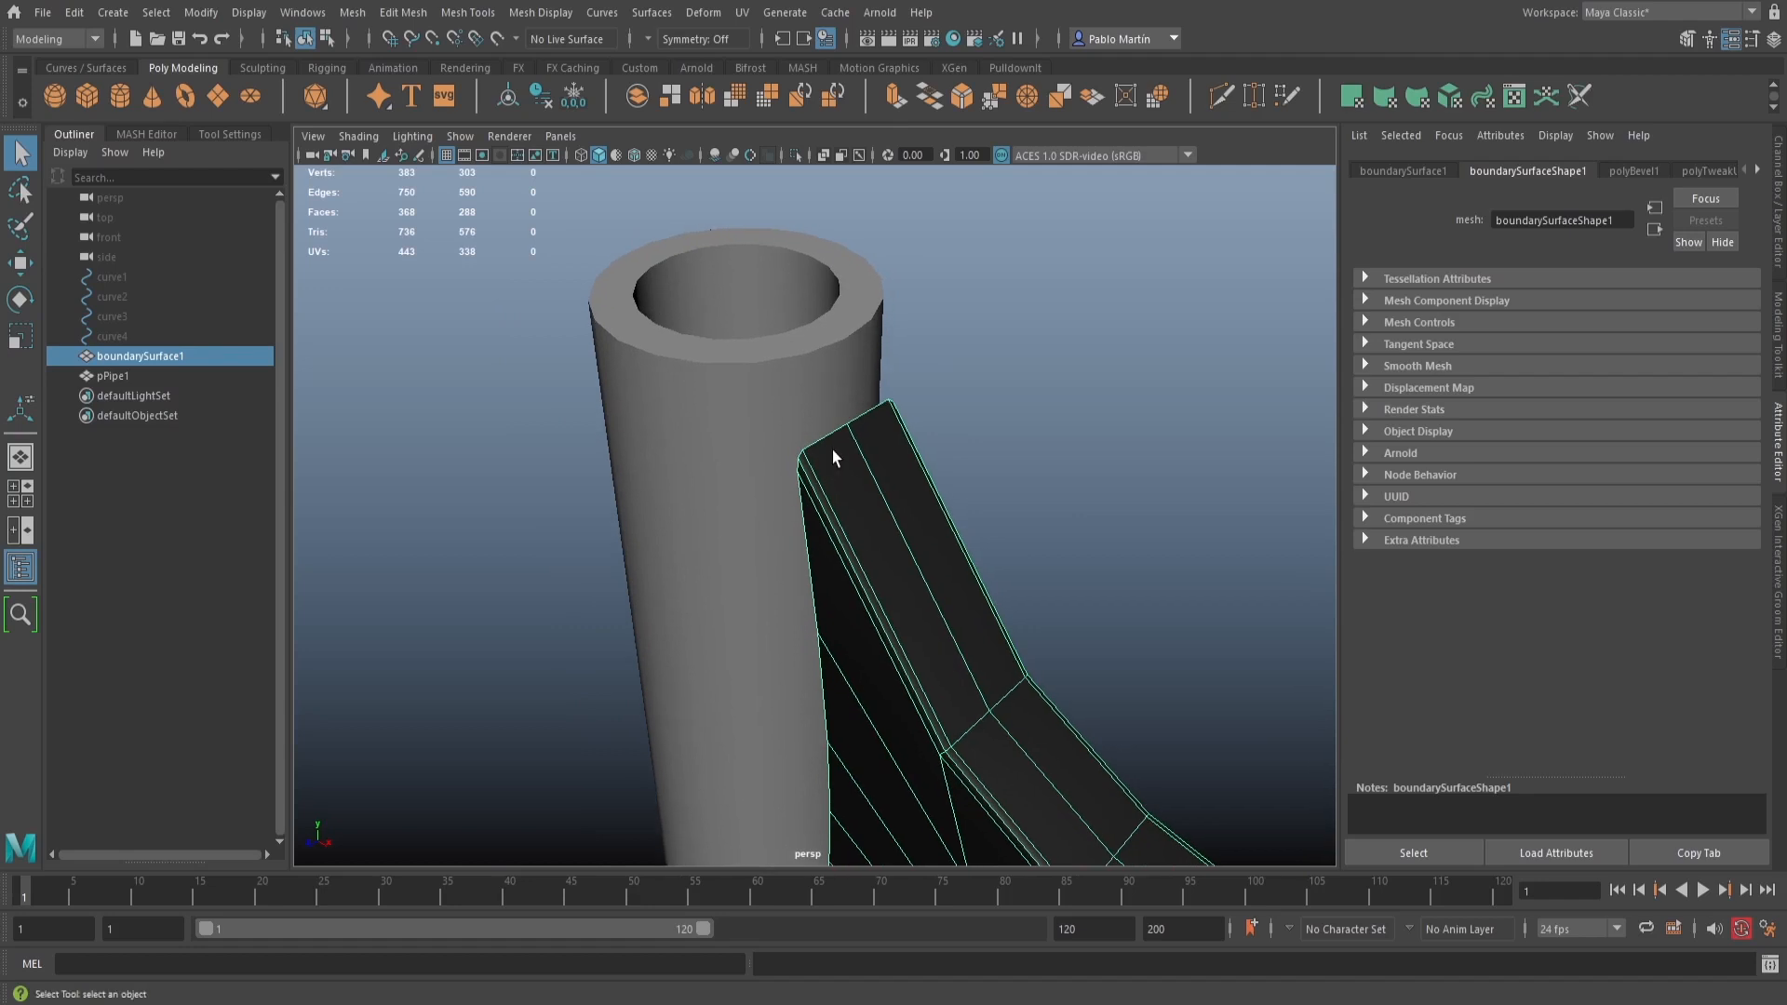
Select the blade's narrow-end border edges one by one, starting at the upper rim and going down
{"action": "right_click_drag", "start_coordinate": [835, 437], "coordinate": [811, 365]}
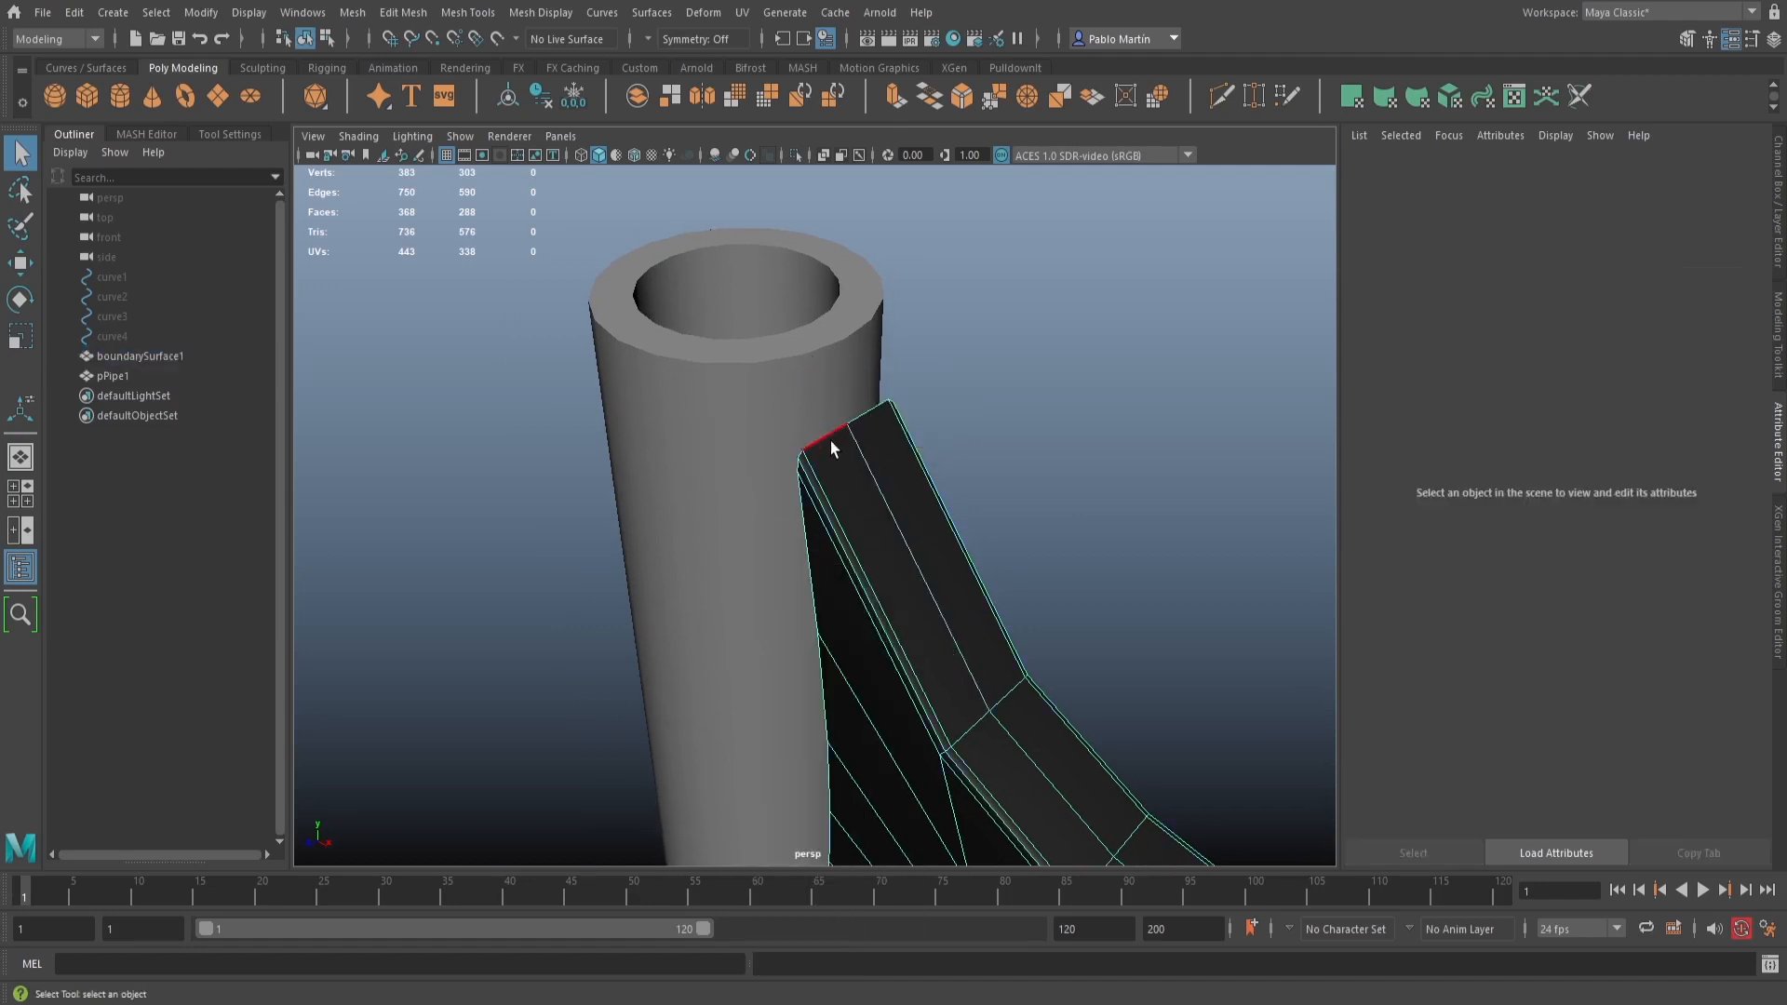
{"action": "middle_click_drag", "start_coordinate": [985, 650], "coordinate": [918, 578], "text": "alt"}
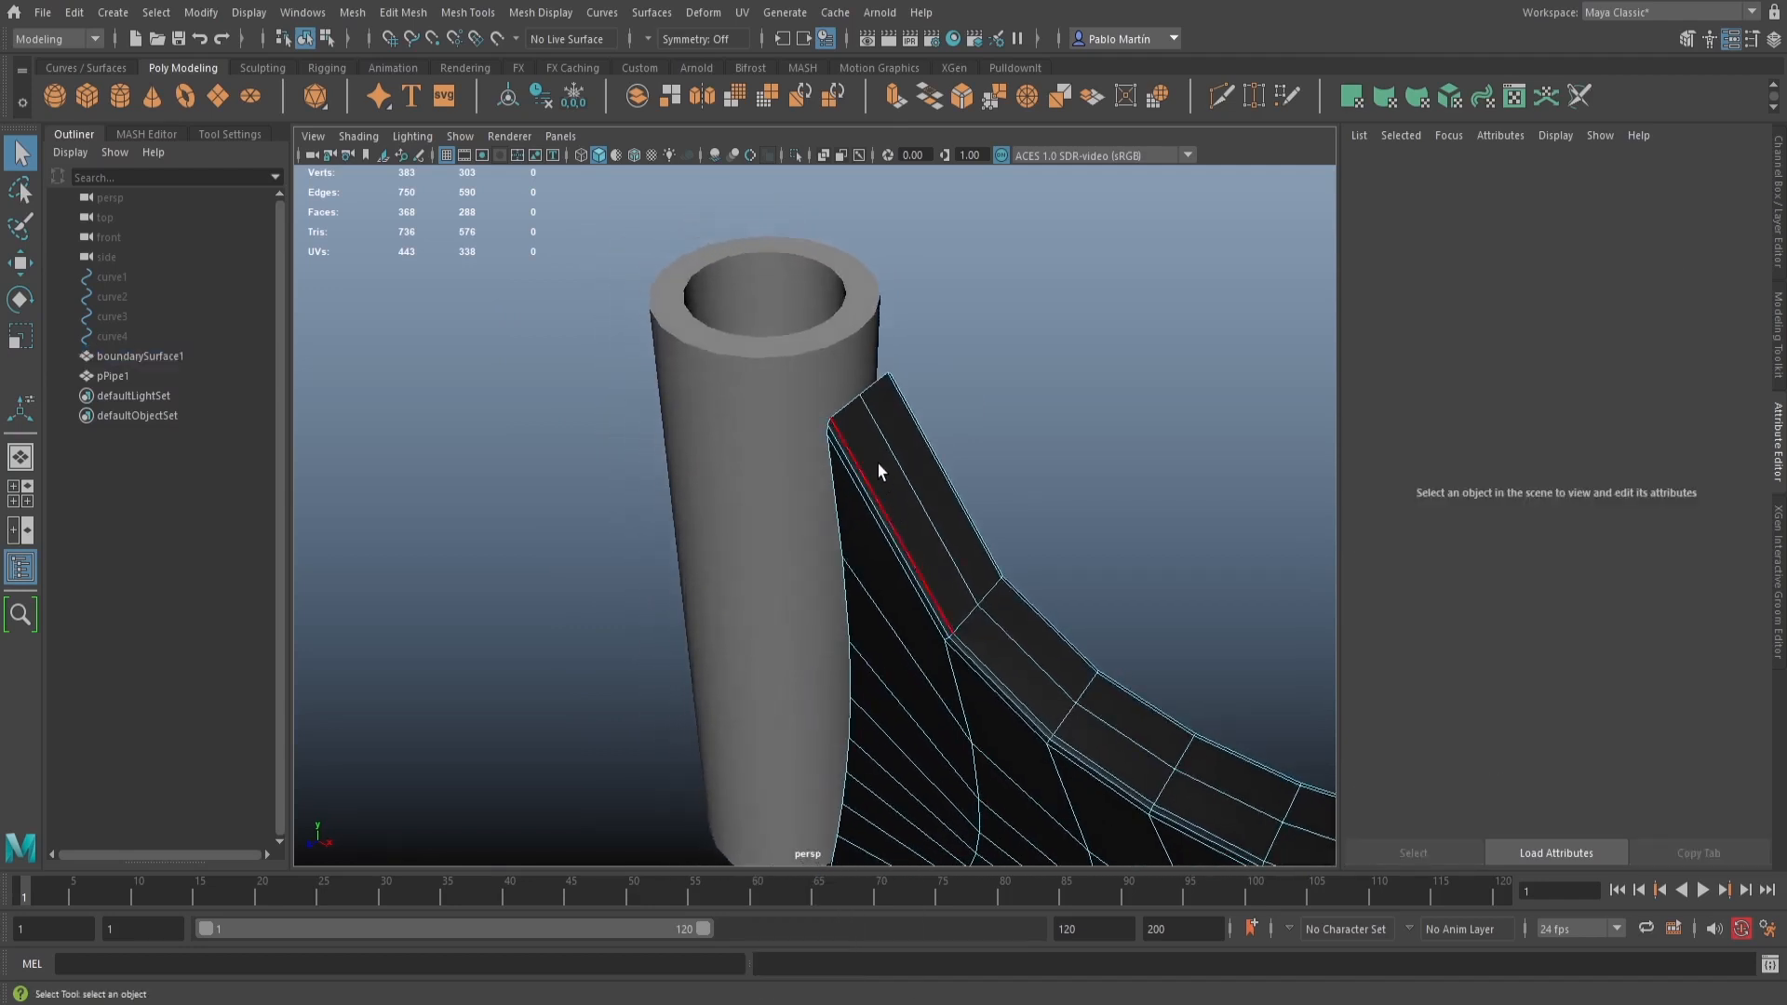
{"action": "scroll", "coordinate": [845, 404], "scroll_direction": "up", "scroll_amount": 5}
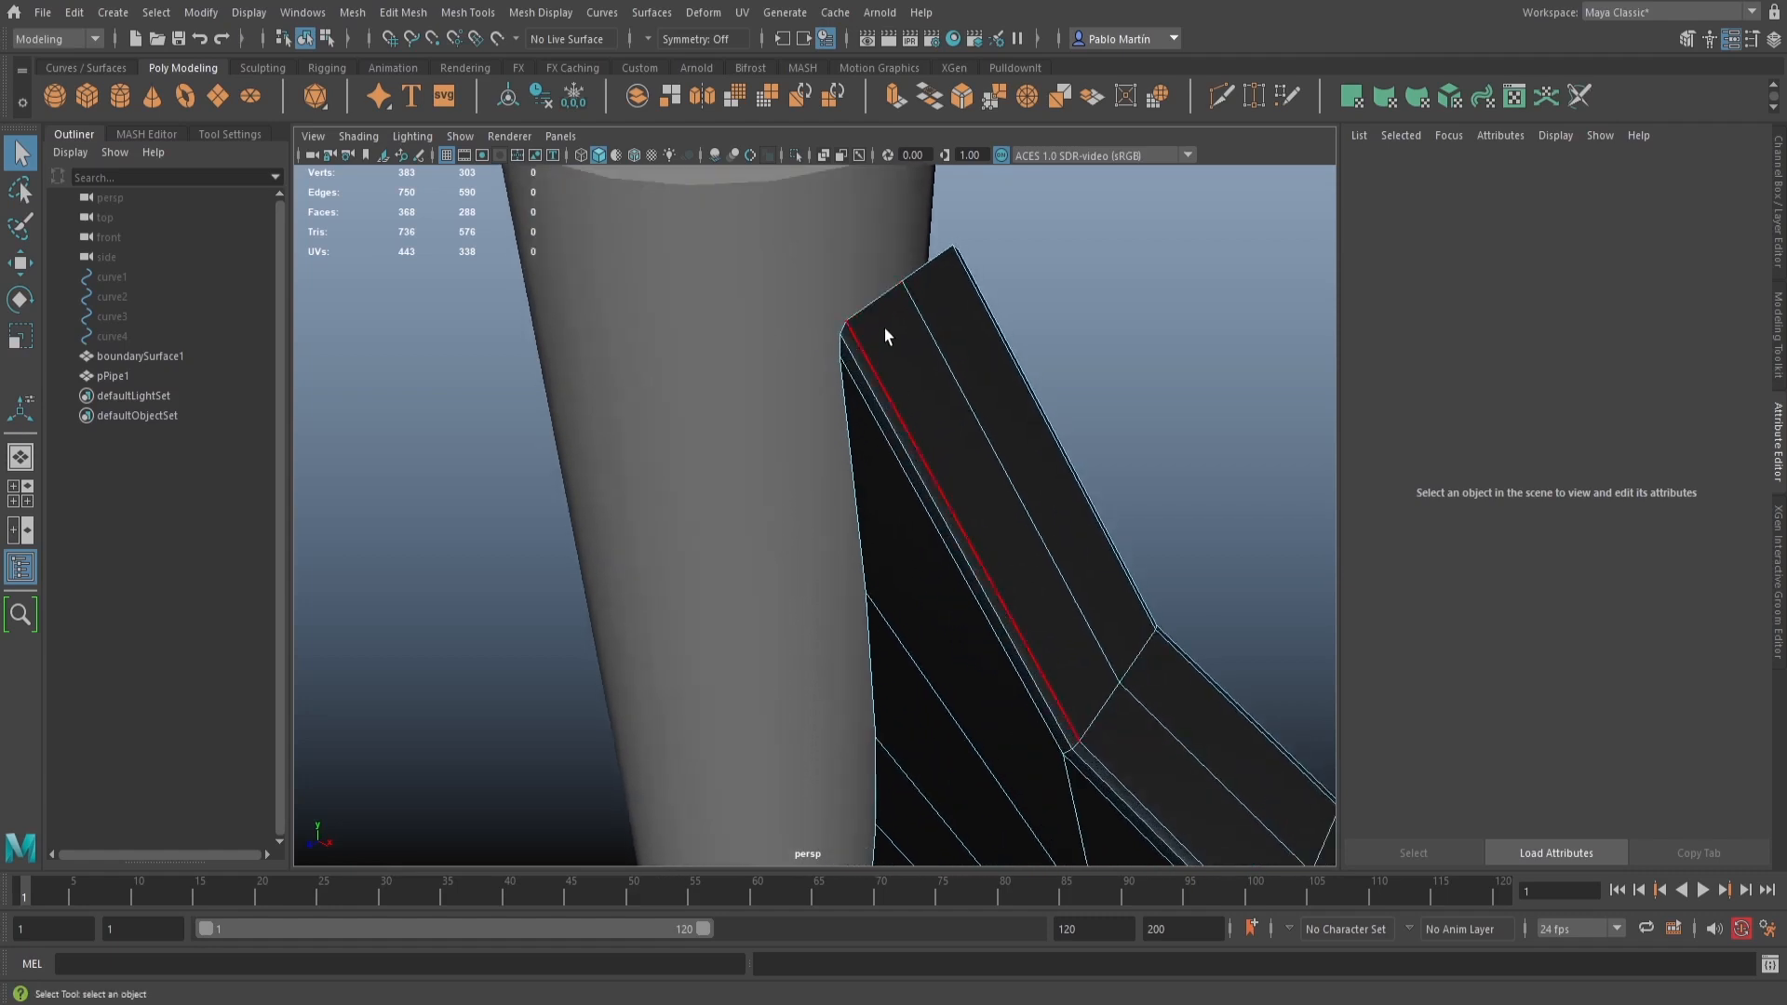
{"action": "left_click", "coordinate": [873, 309]}
{"action": "left_click", "coordinate": [842, 348], "text": "shift"}
{"action": "left_click", "coordinate": [846, 412], "text": "shift"}
{"action": "left_click", "coordinate": [873, 629], "text": "shift"}
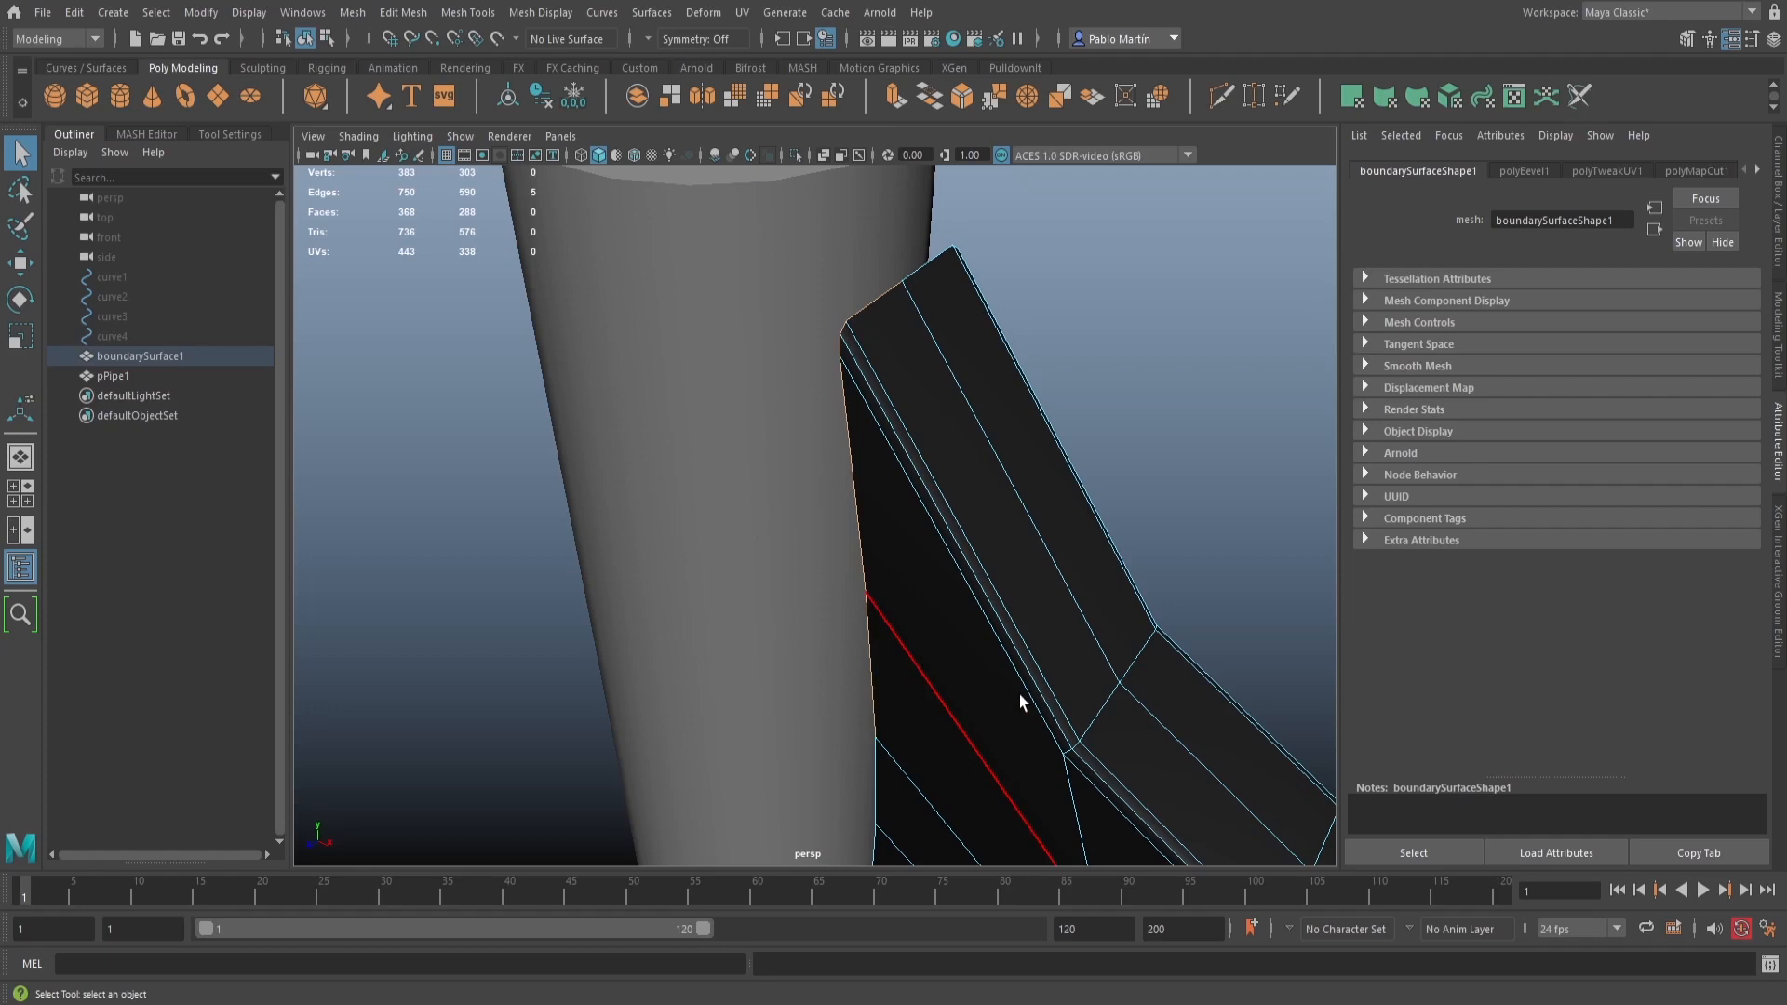
{"action": "scroll", "coordinate": [918, 630], "scroll_direction": "down", "scroll_amount": 6}
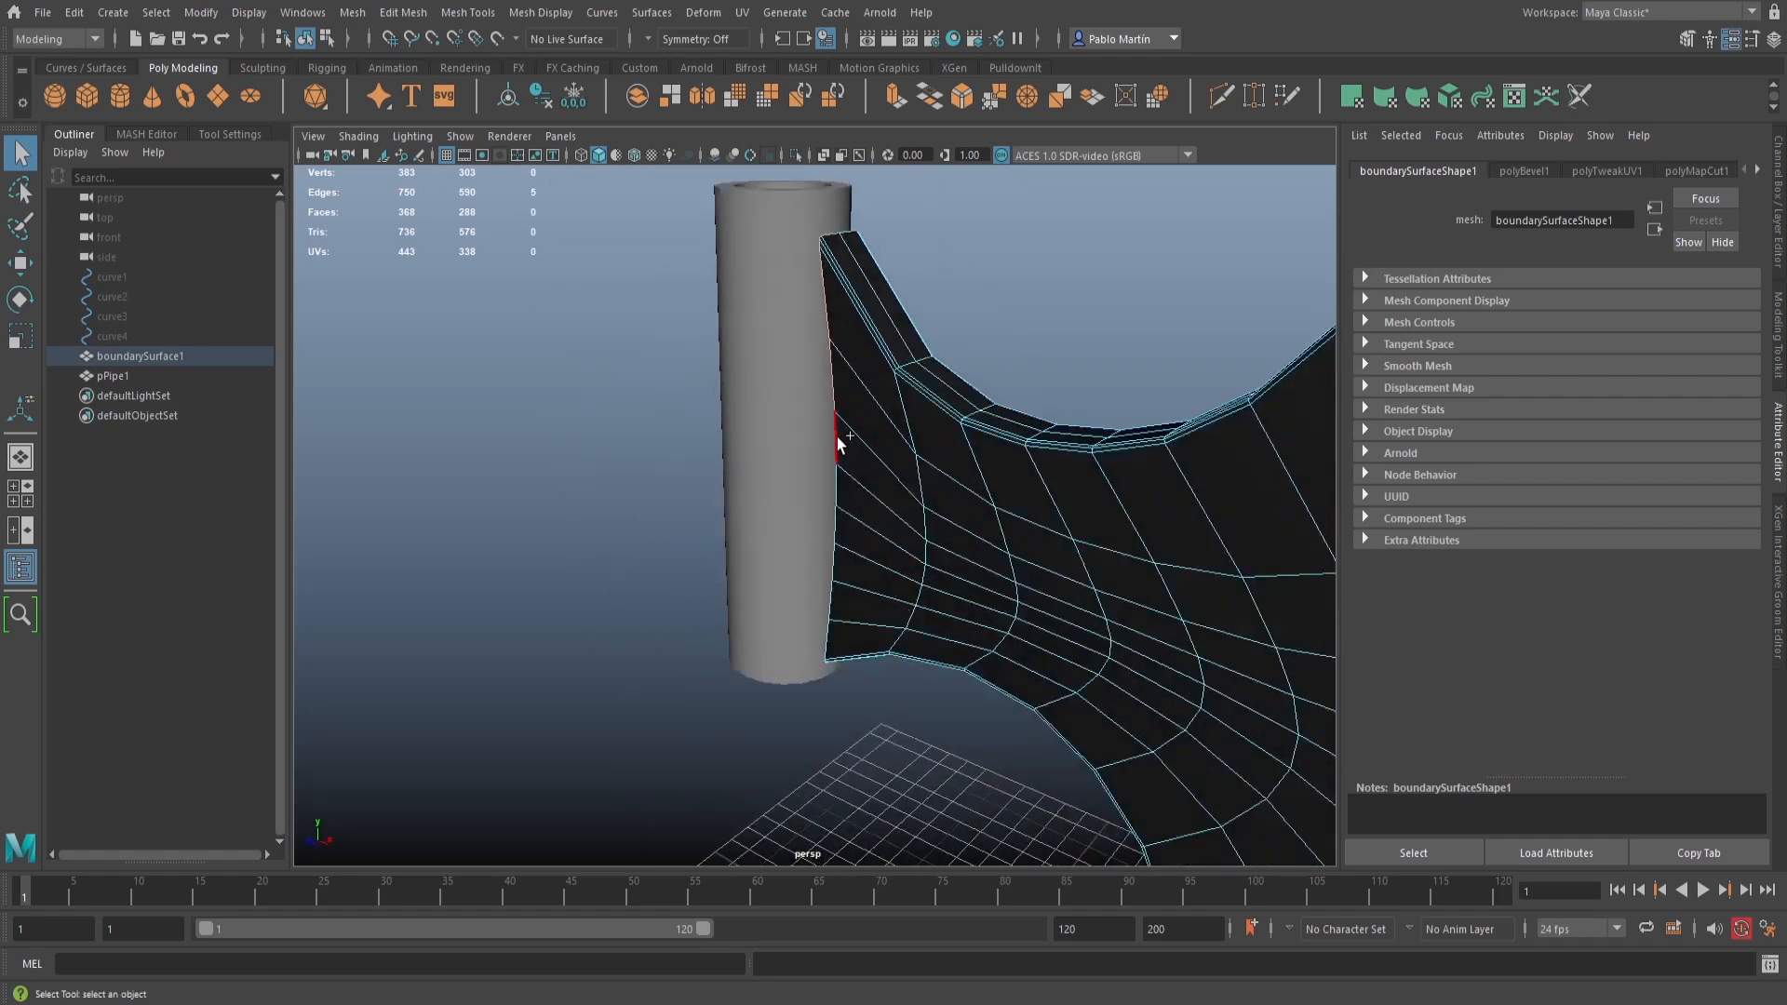
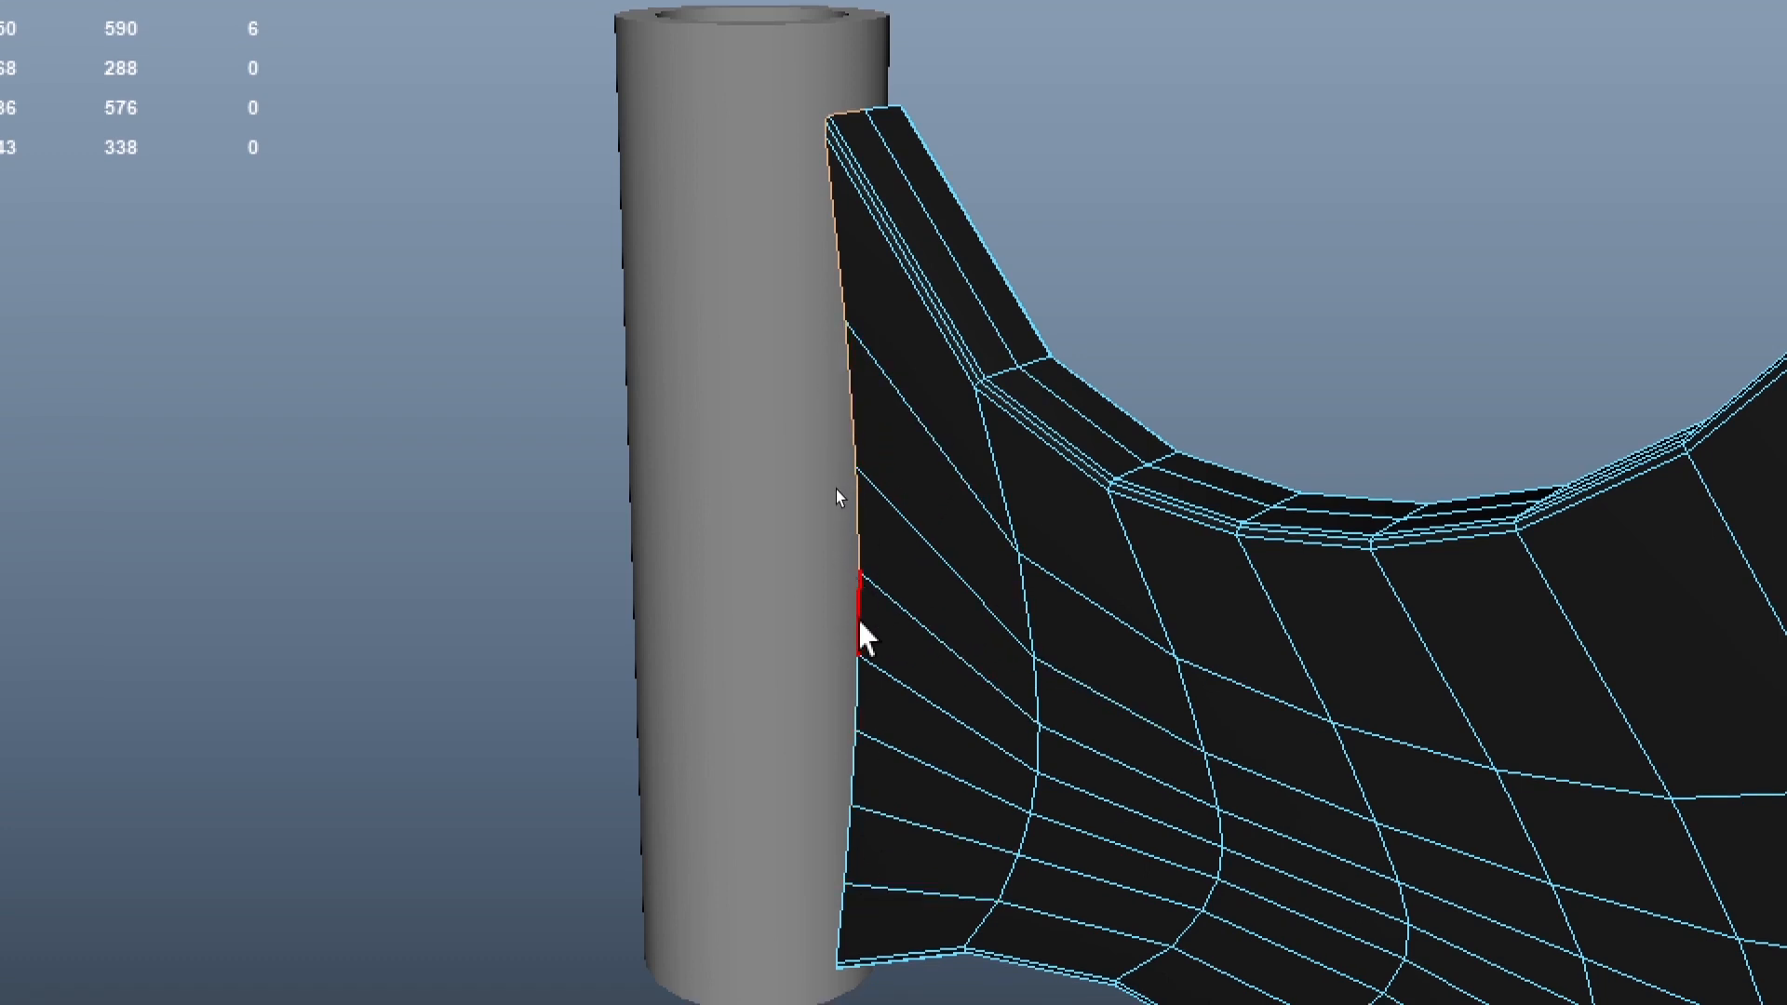
Select the run of border edges from the narrow end's mid-height down to the blade's lower rim
{"action": "mouse_move", "coordinate": [862, 639]}
{"action": "left_mouse_down", "text": "alt"}
{"action": "mouse_move", "coordinate": [862, 750]}
{"action": "mouse_move", "coordinate": [837, 662]}
{"action": "left_mouse_up", "text": "alt"}
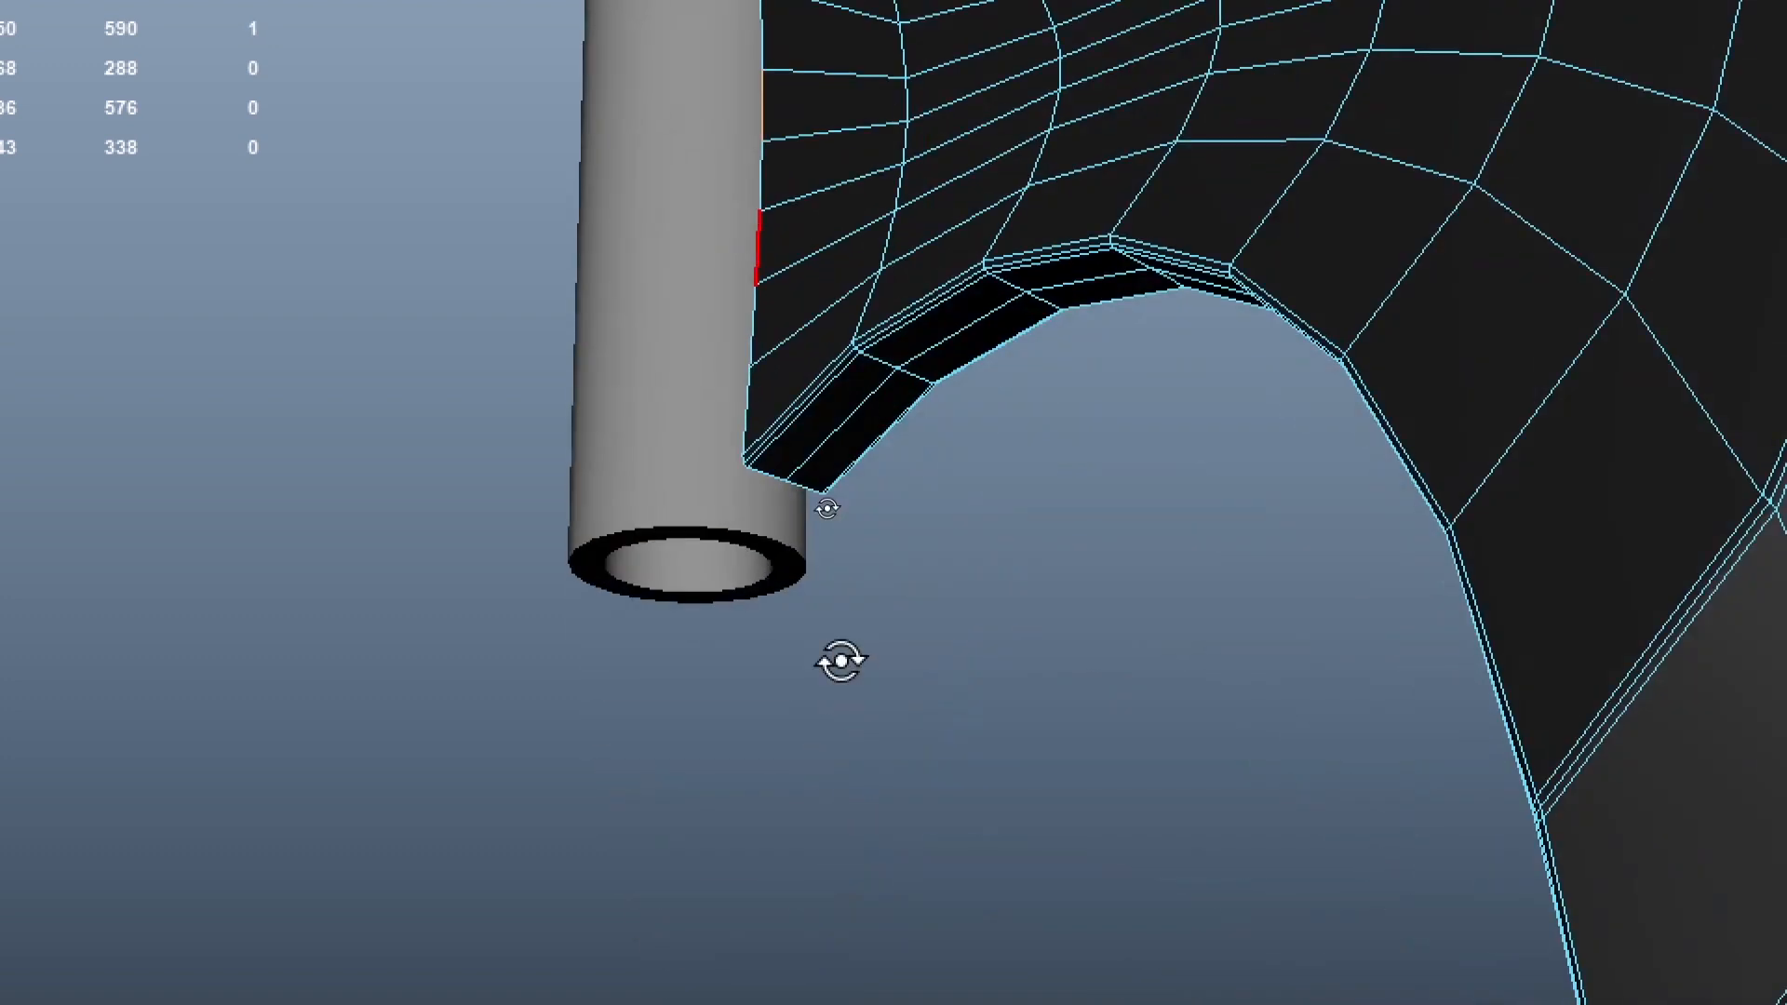
{"action": "double_click", "coordinate": [758, 470]}
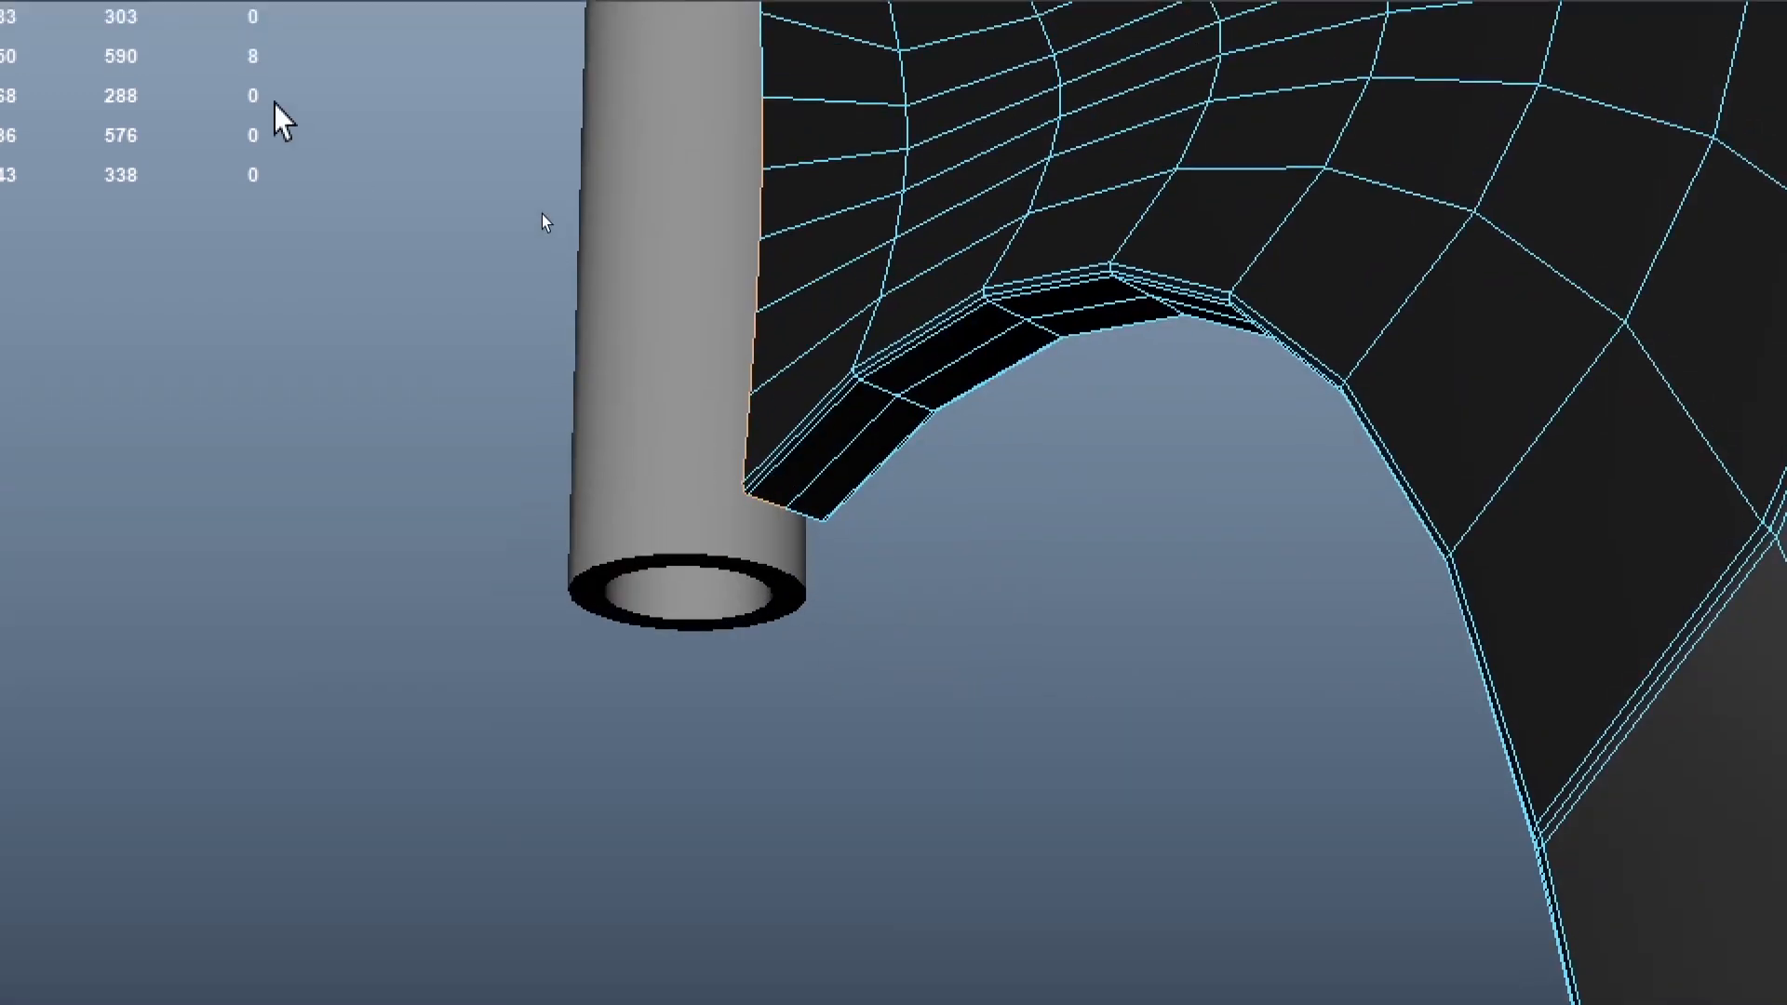
{"action": "left_click_drag", "start_coordinate": [532, 196], "coordinate": [801, 353], "text": "alt"}
{"action": "left_click", "coordinate": [759, 461]}
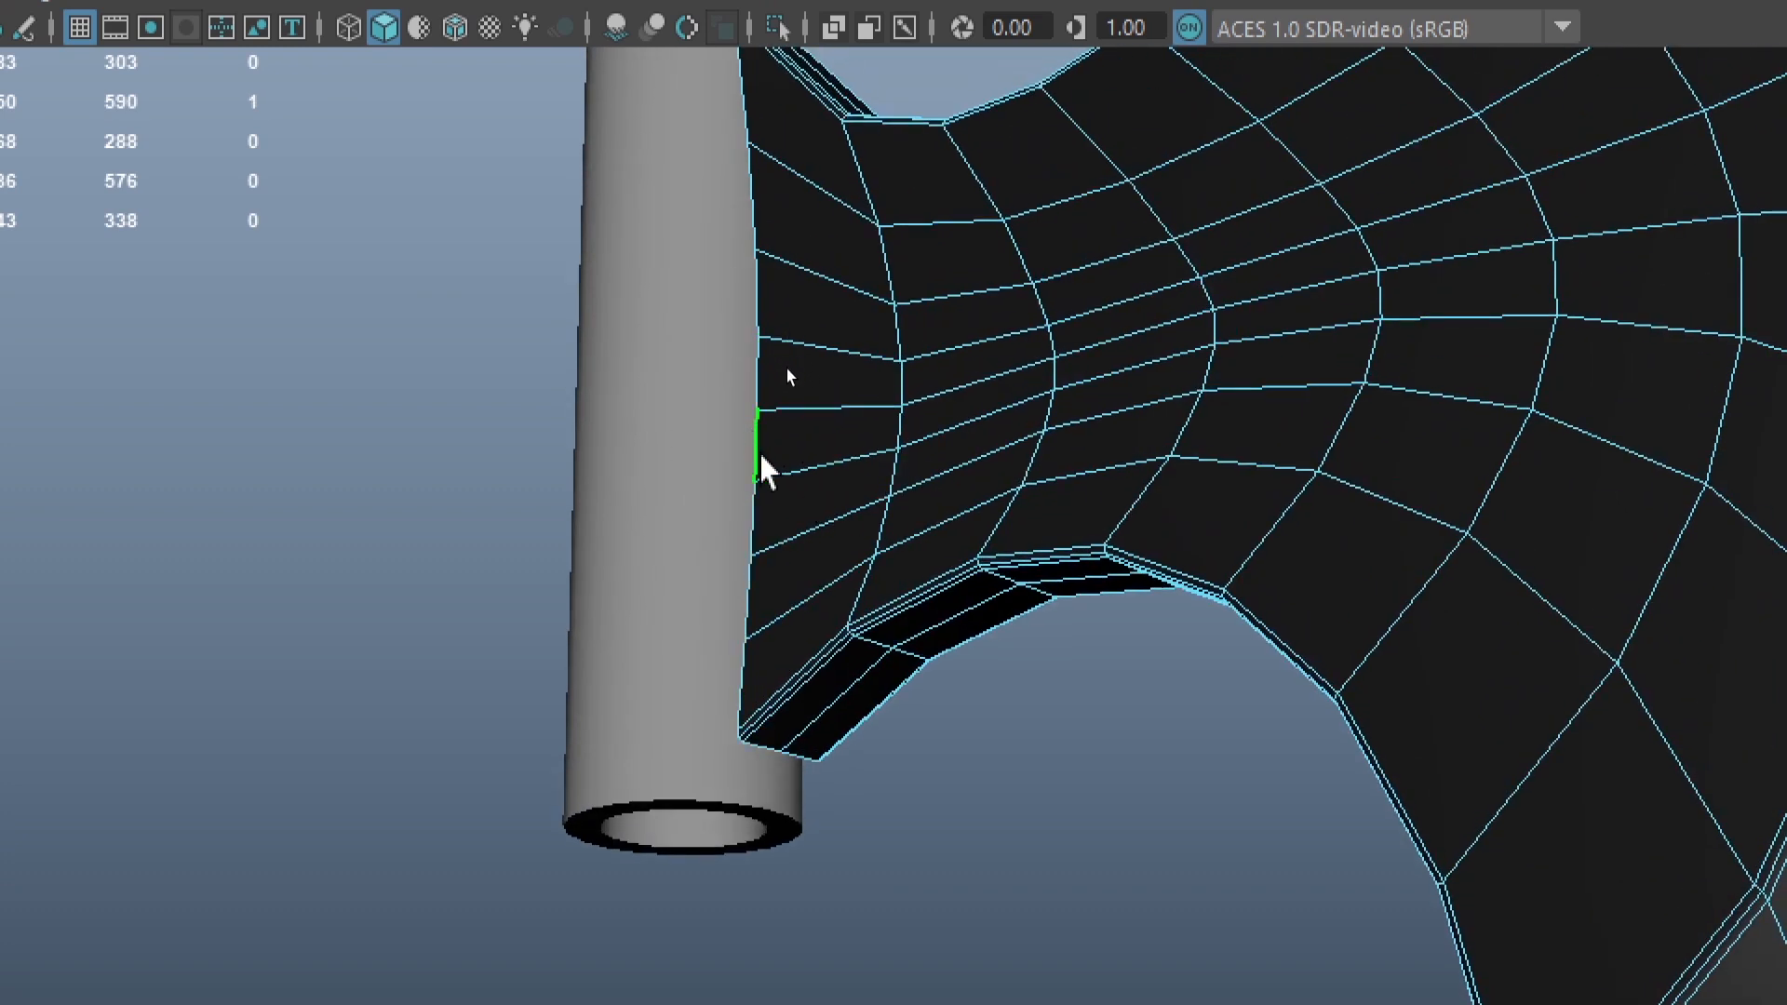
{"action": "double_click", "coordinate": [758, 733], "text": "shift"}
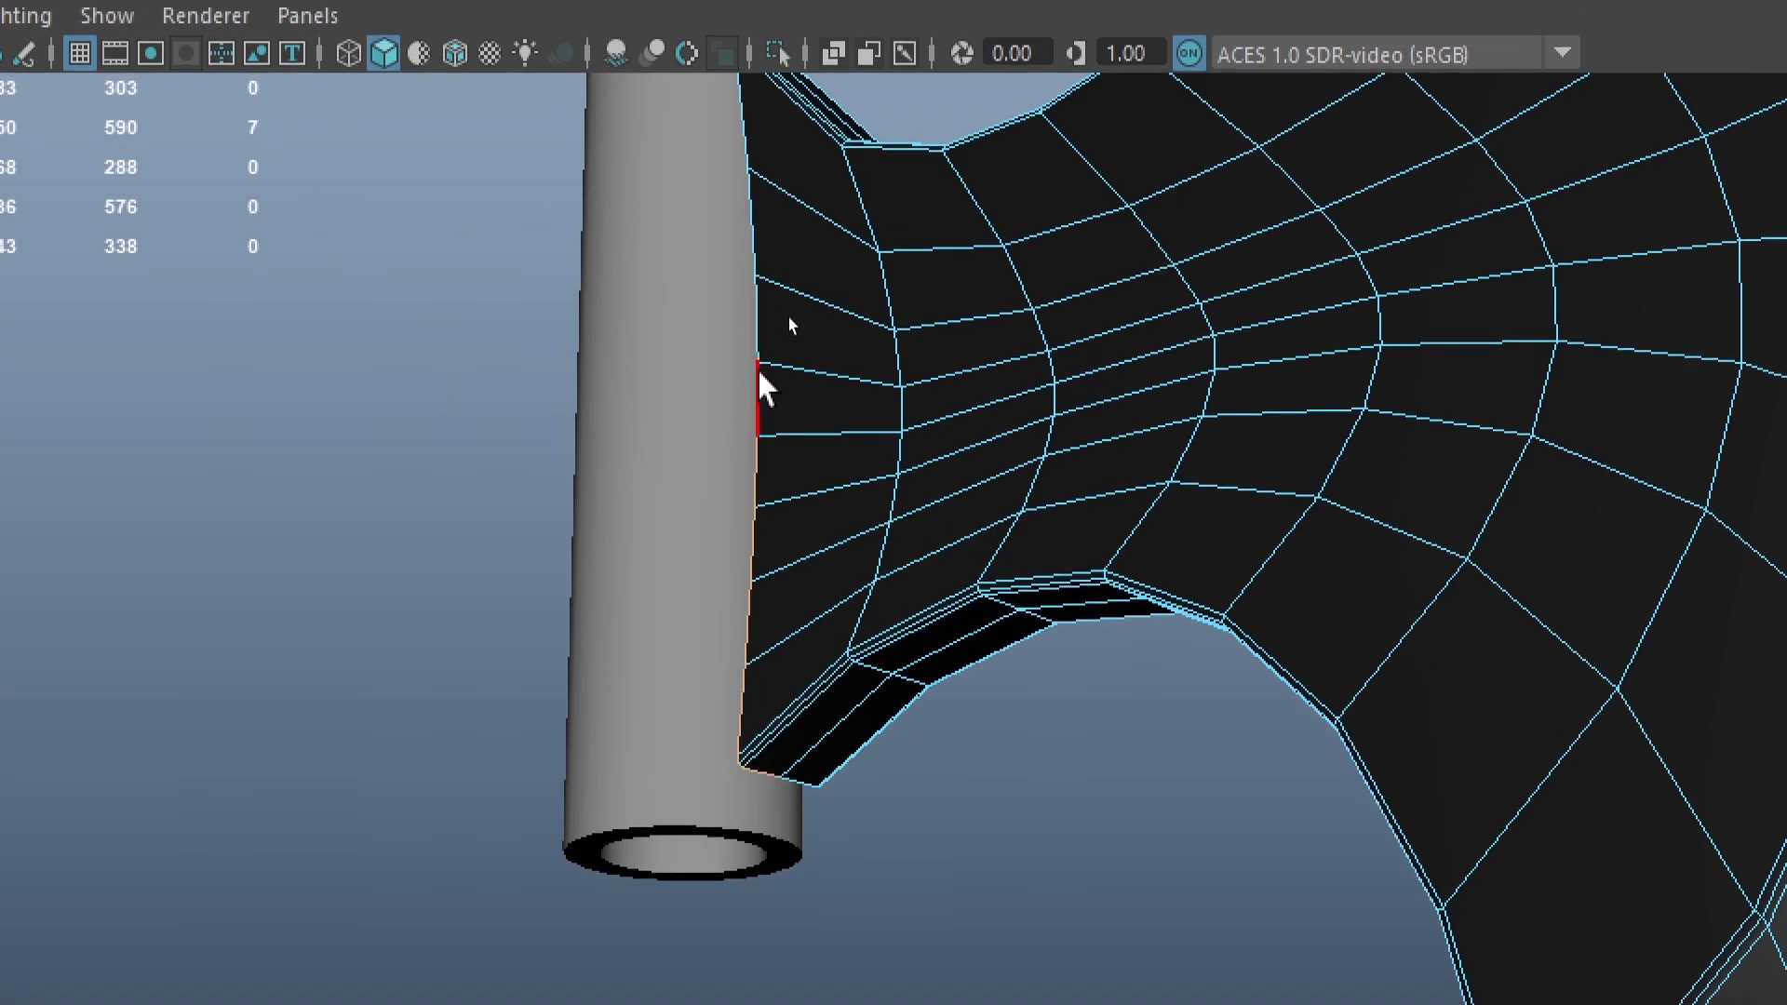
Select the run of border edges from the narrow end's mid-height up to the blade's upper rim
{"action": "left_click", "coordinate": [761, 399]}
{"action": "left_click_drag", "start_coordinate": [761, 398], "coordinate": [751, 474], "text": "alt"}
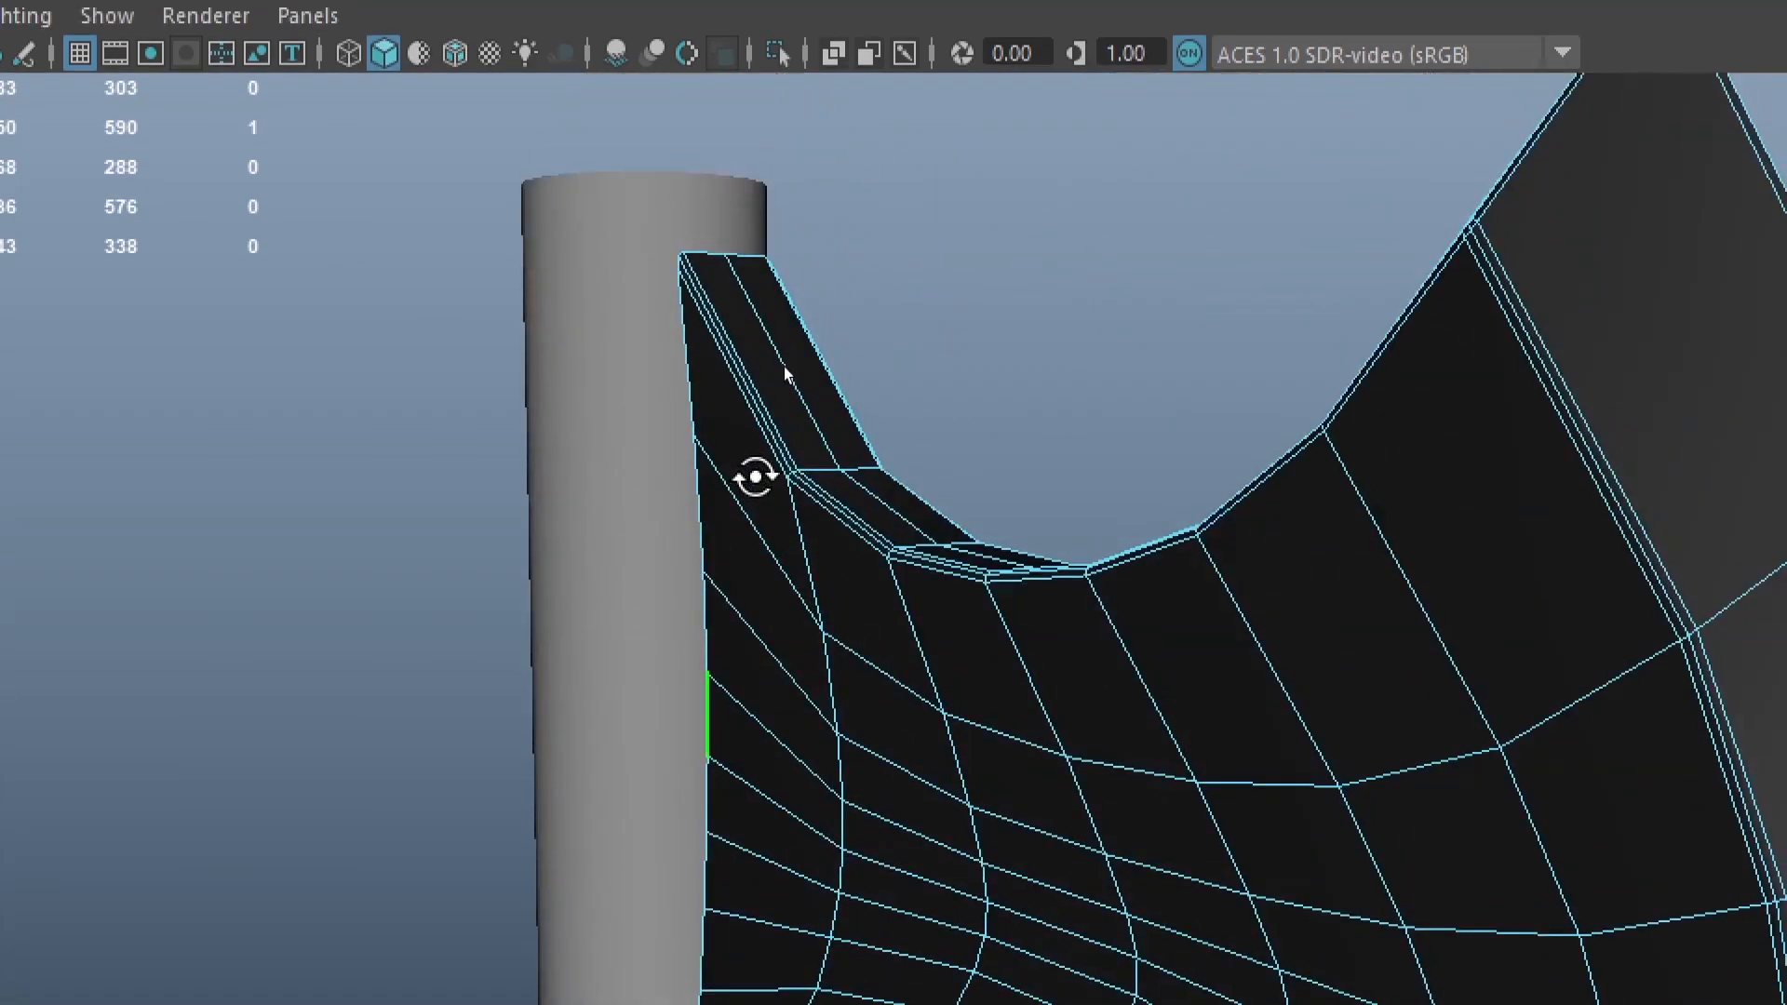
{"action": "key", "text": "ctrl+z"}
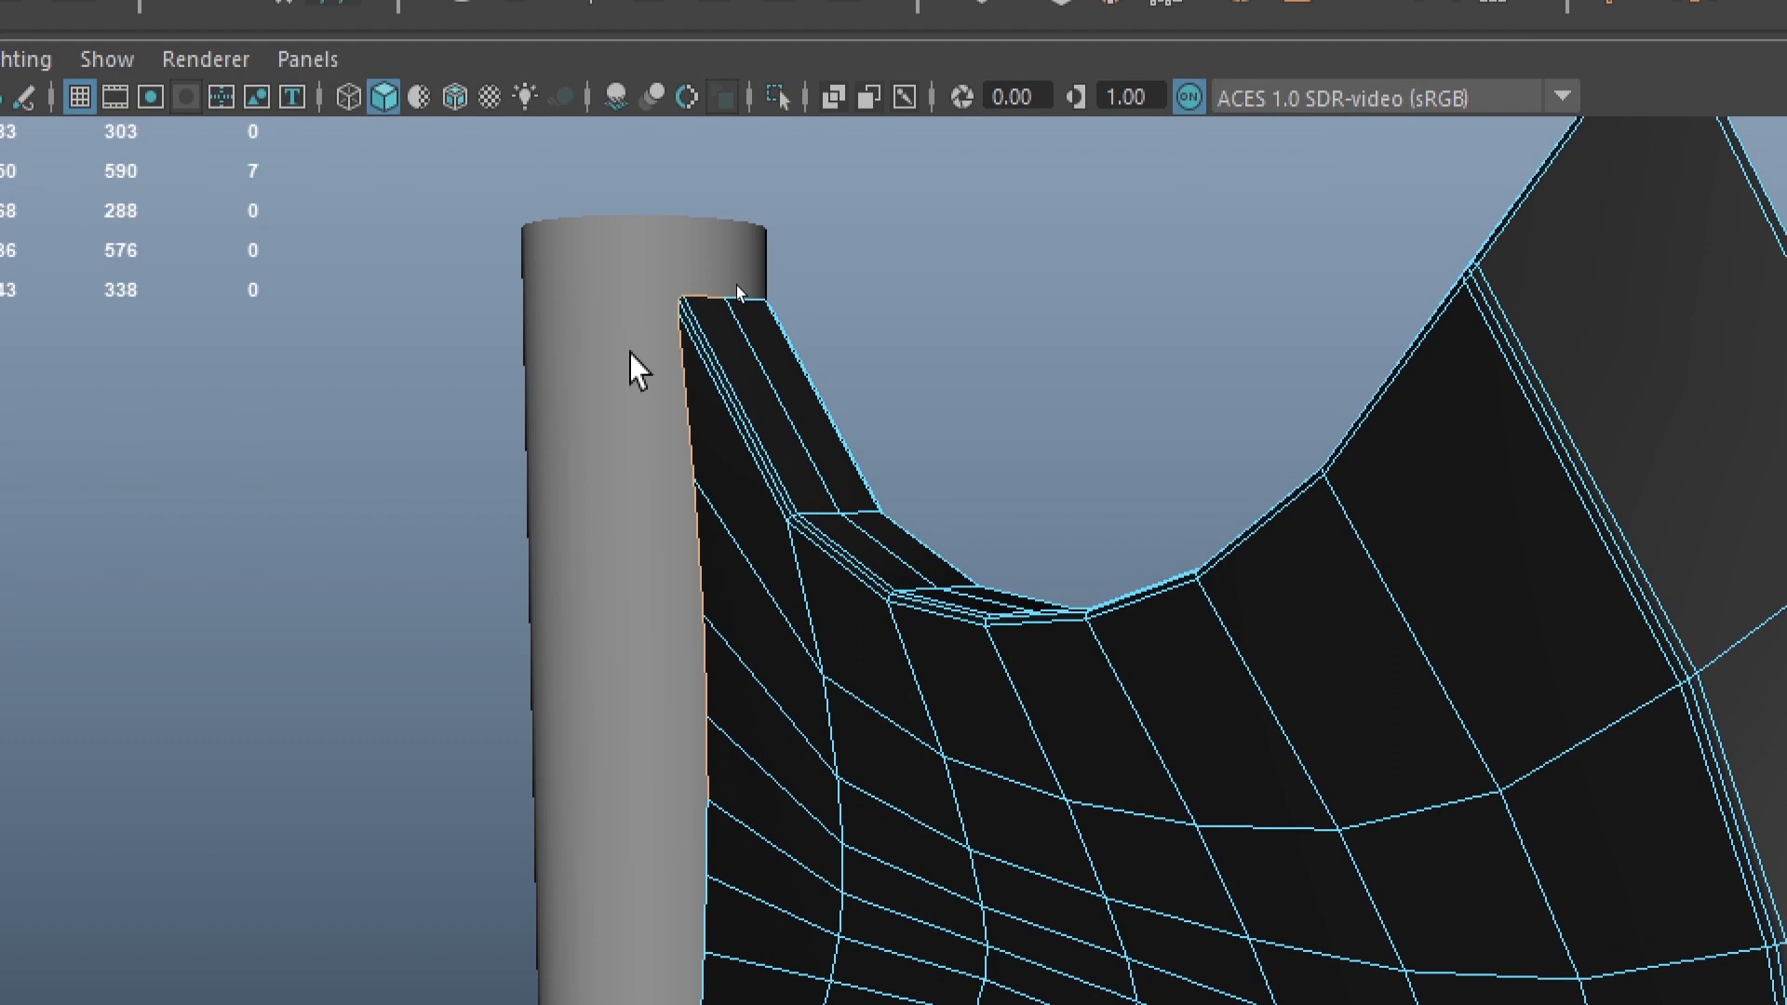
{"action": "middle_click_drag", "start_coordinate": [909, 745], "coordinate": [857, 503], "text": "alt"}
{"action": "mouse_move", "coordinate": [858, 502]}
{"action": "left_mouse_down", "text": "alt"}
{"action": "mouse_move", "coordinate": [819, 494]}
{"action": "mouse_move", "coordinate": [869, 523]}
{"action": "mouse_move", "coordinate": [846, 538]}
{"action": "mouse_move", "coordinate": [828, 518]}
{"action": "left_mouse_up", "text": "alt"}
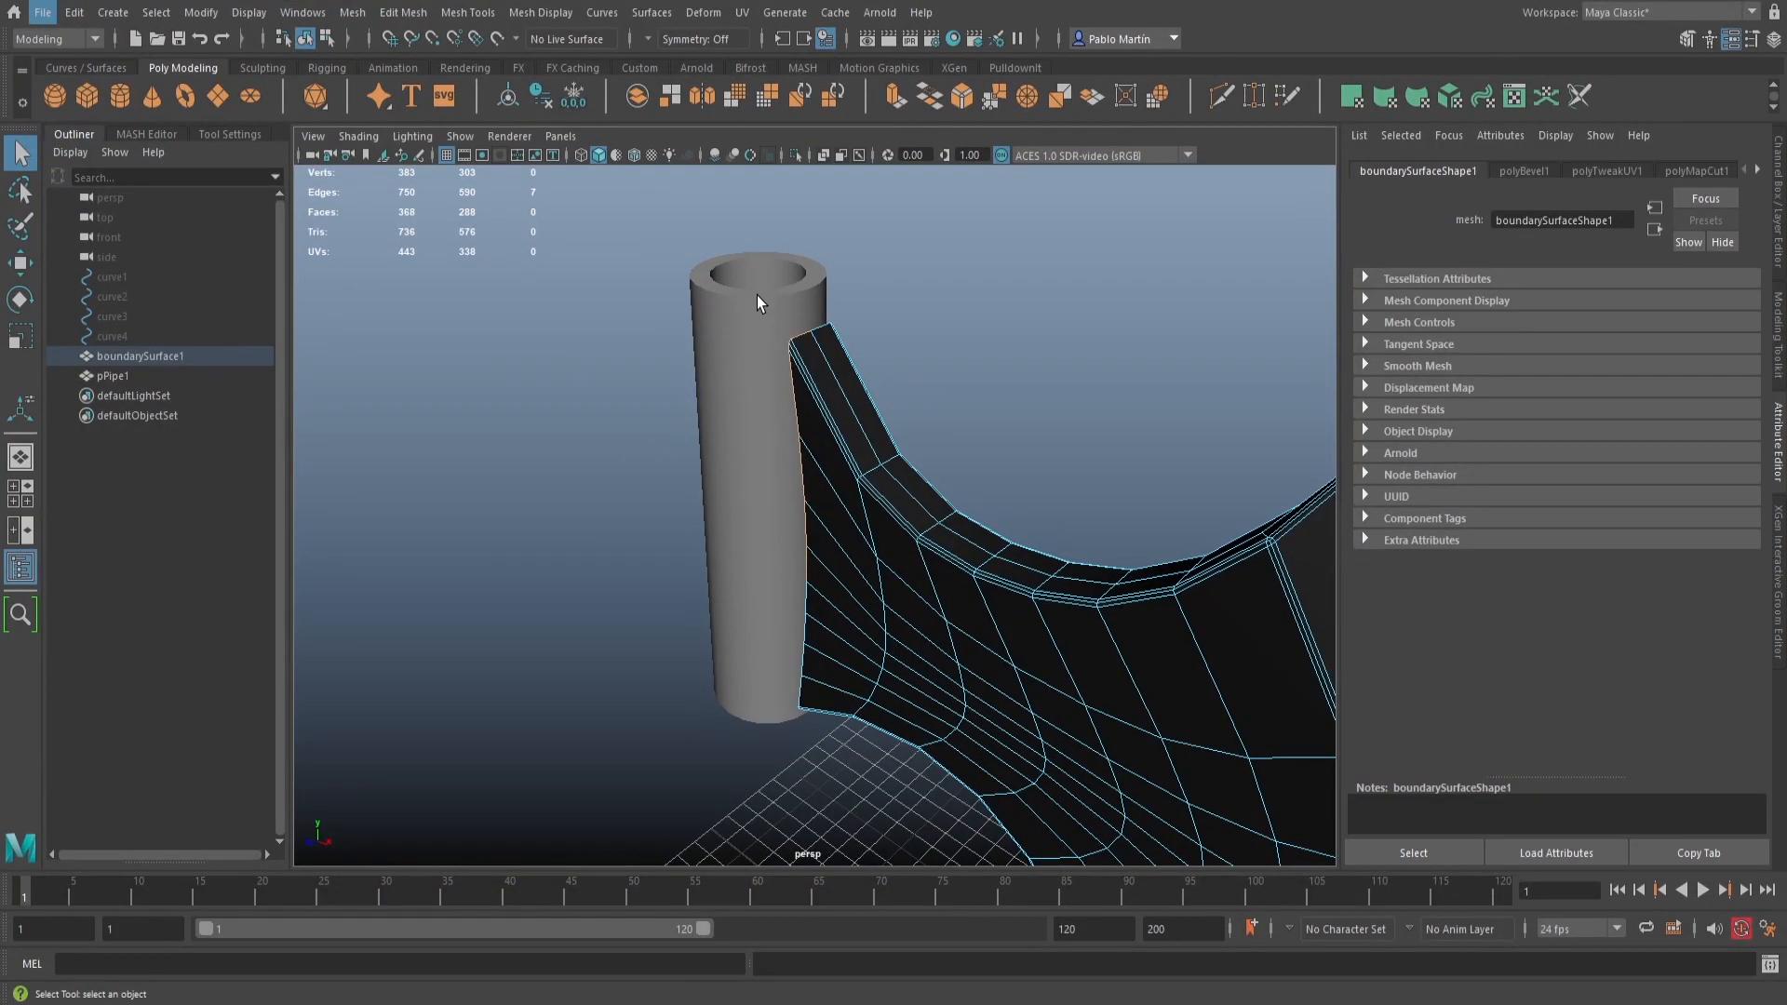
Select the pipe and examine how its lengthwise edges line up with the upper corner of the blade's narrow end
{"action": "right_click_drag", "start_coordinate": [708, 395], "coordinate": [1058, 656], "text": "alt"}
{"action": "scroll", "coordinate": [937, 435], "scroll_direction": "down", "scroll_amount": 10}
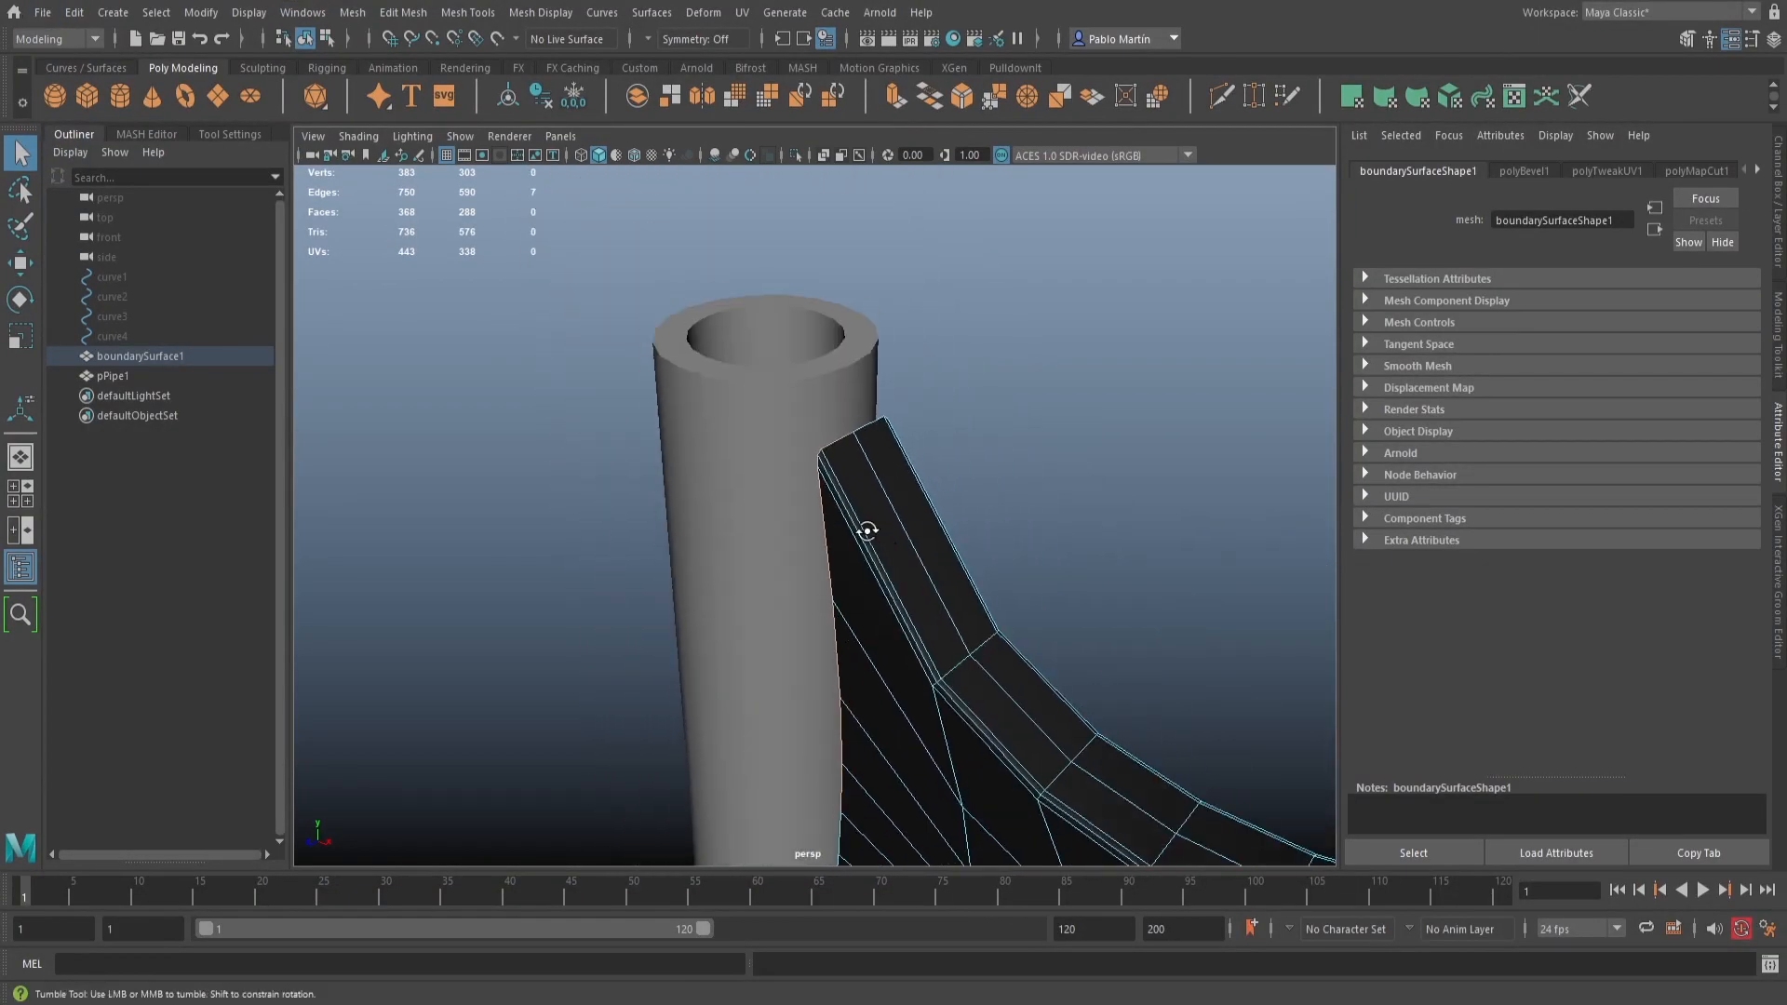
{"action": "left_click", "coordinate": [719, 398]}
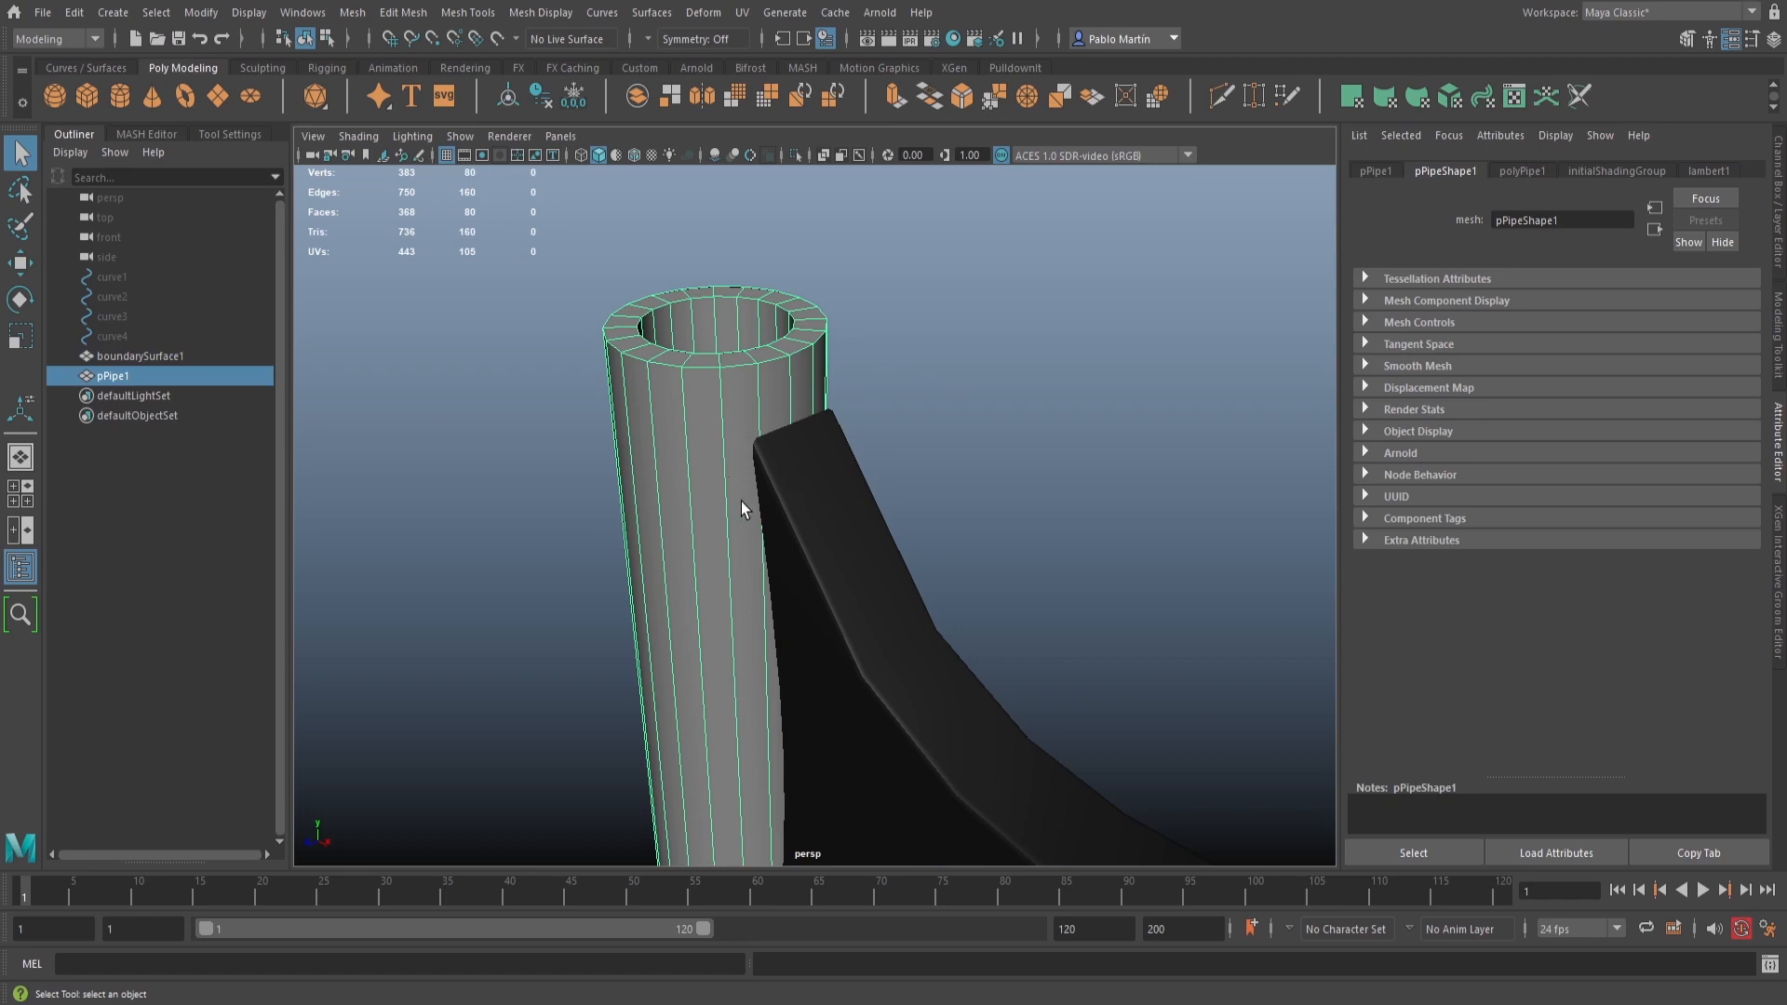
{"action": "left_click_drag", "start_coordinate": [739, 499], "coordinate": [769, 525], "text": "alt"}
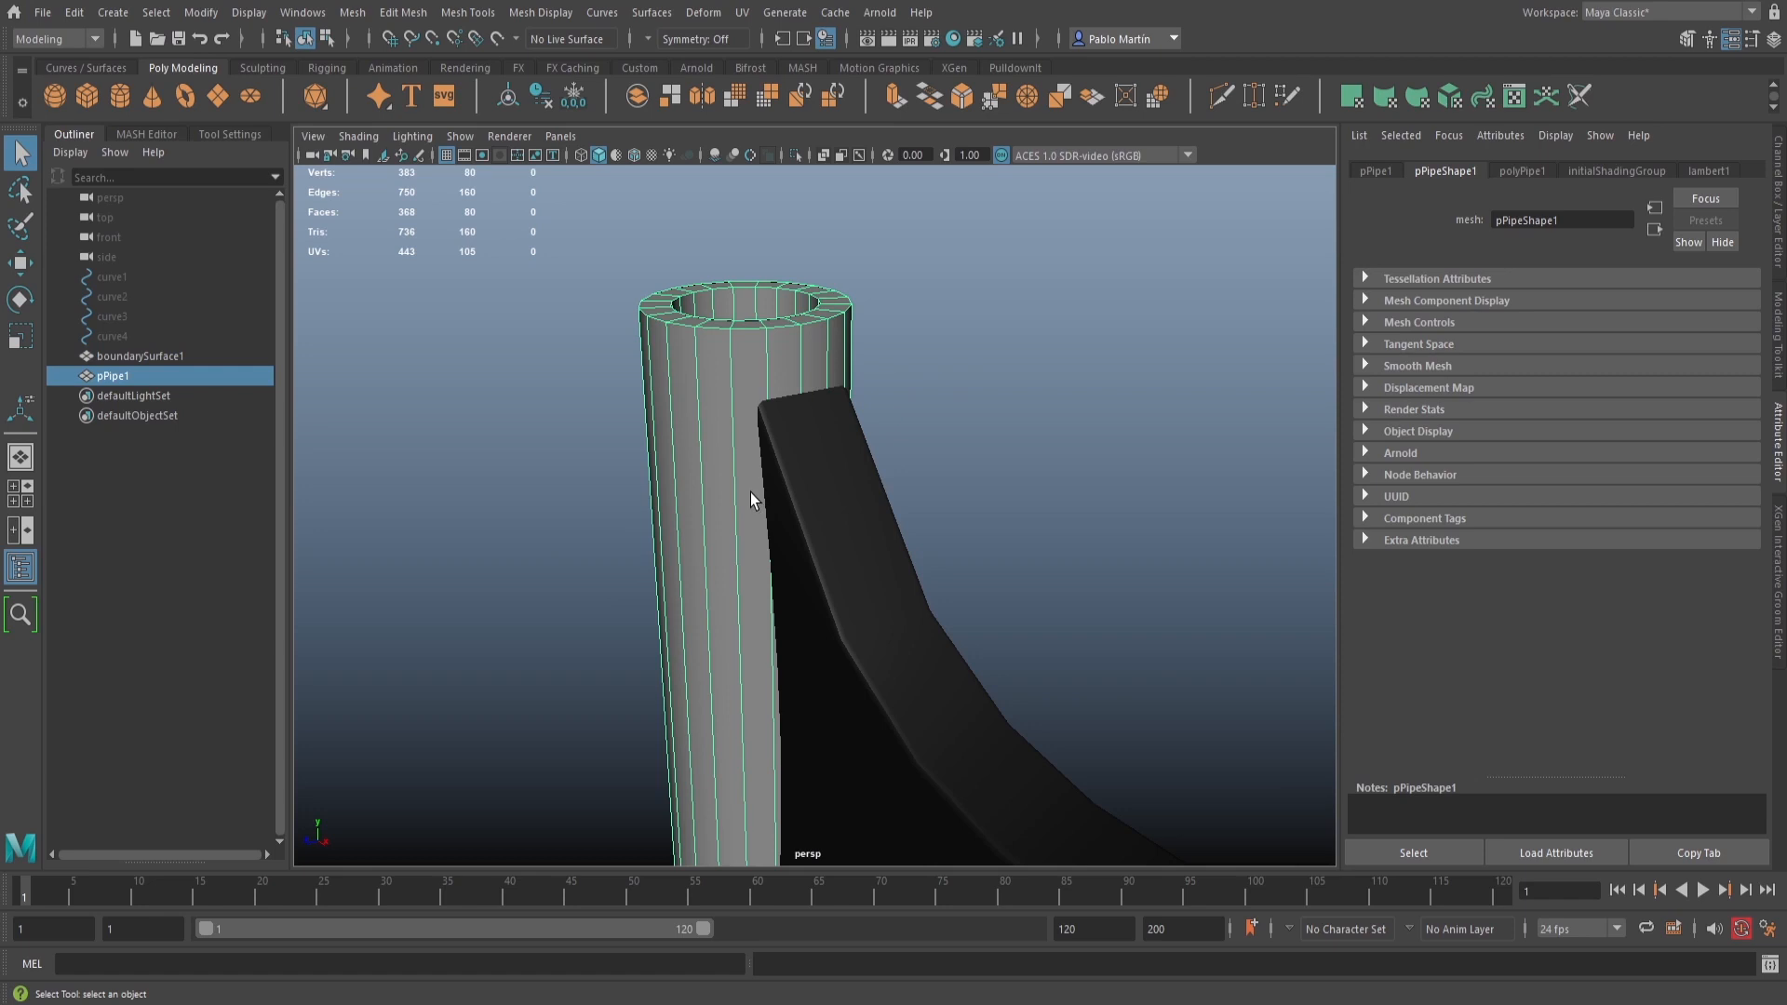
{"action": "left_click_drag", "start_coordinate": [752, 494], "coordinate": [698, 490], "text": "alt"}
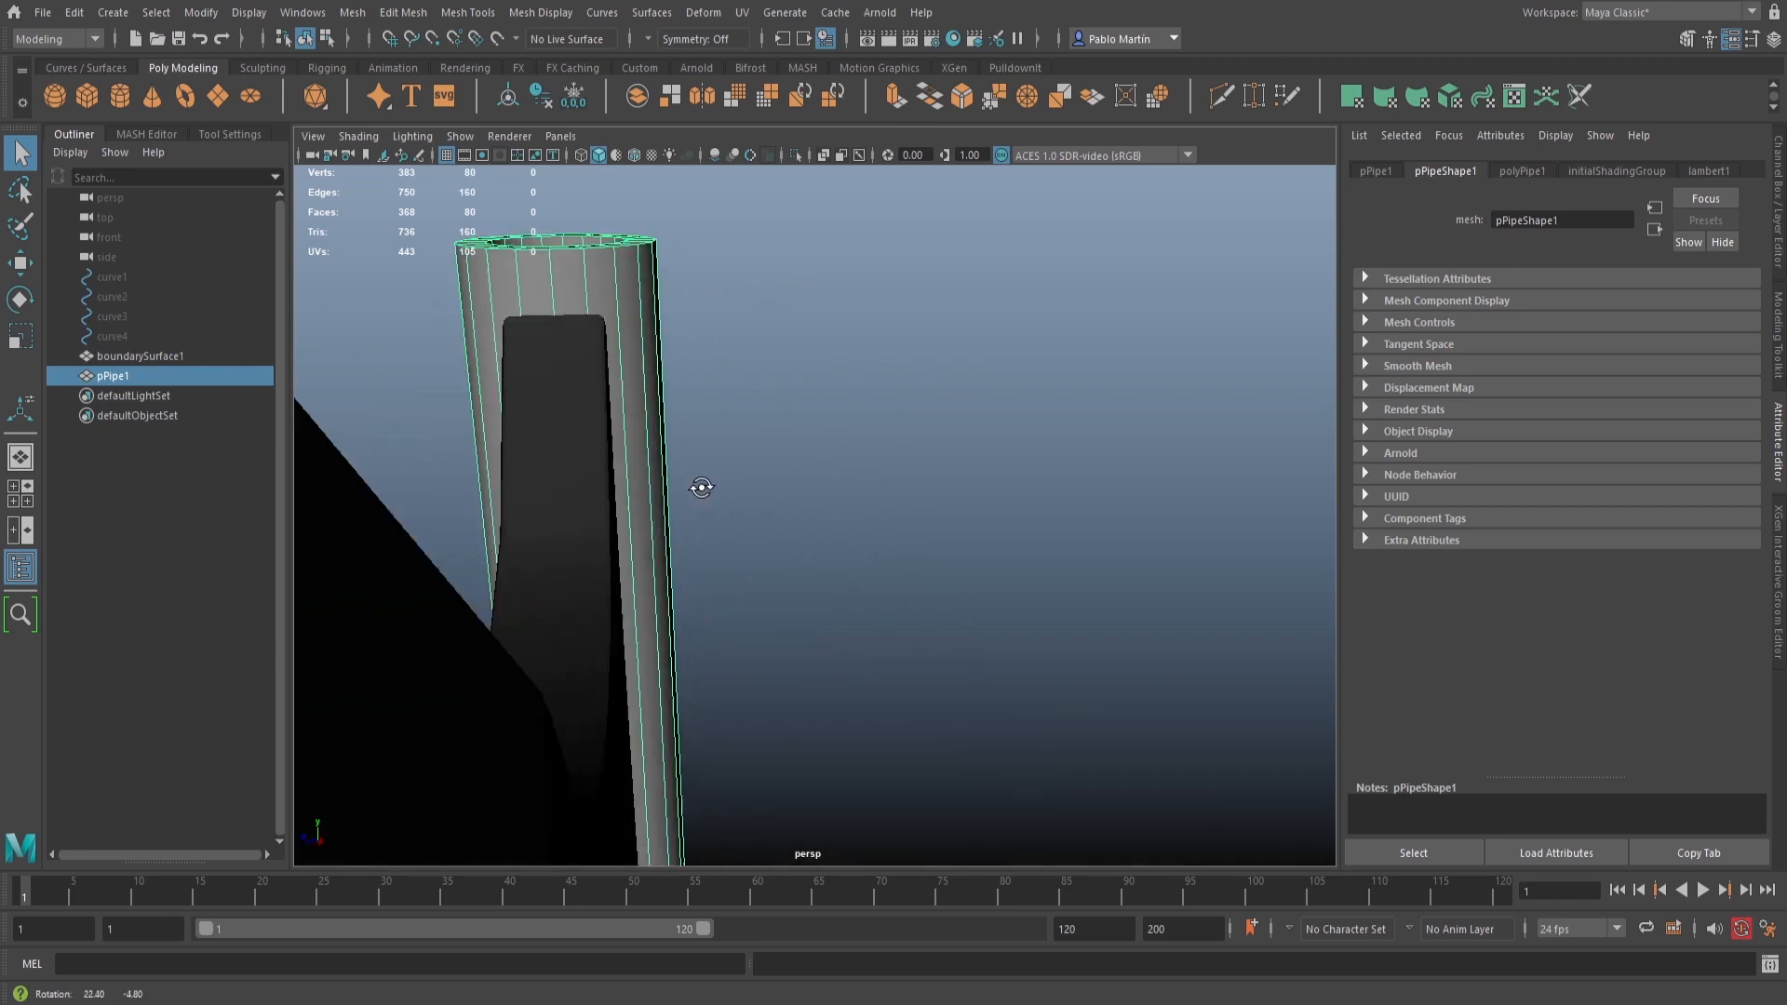
{"action": "left_click_drag", "start_coordinate": [595, 443], "coordinate": [740, 512], "text": "alt"}
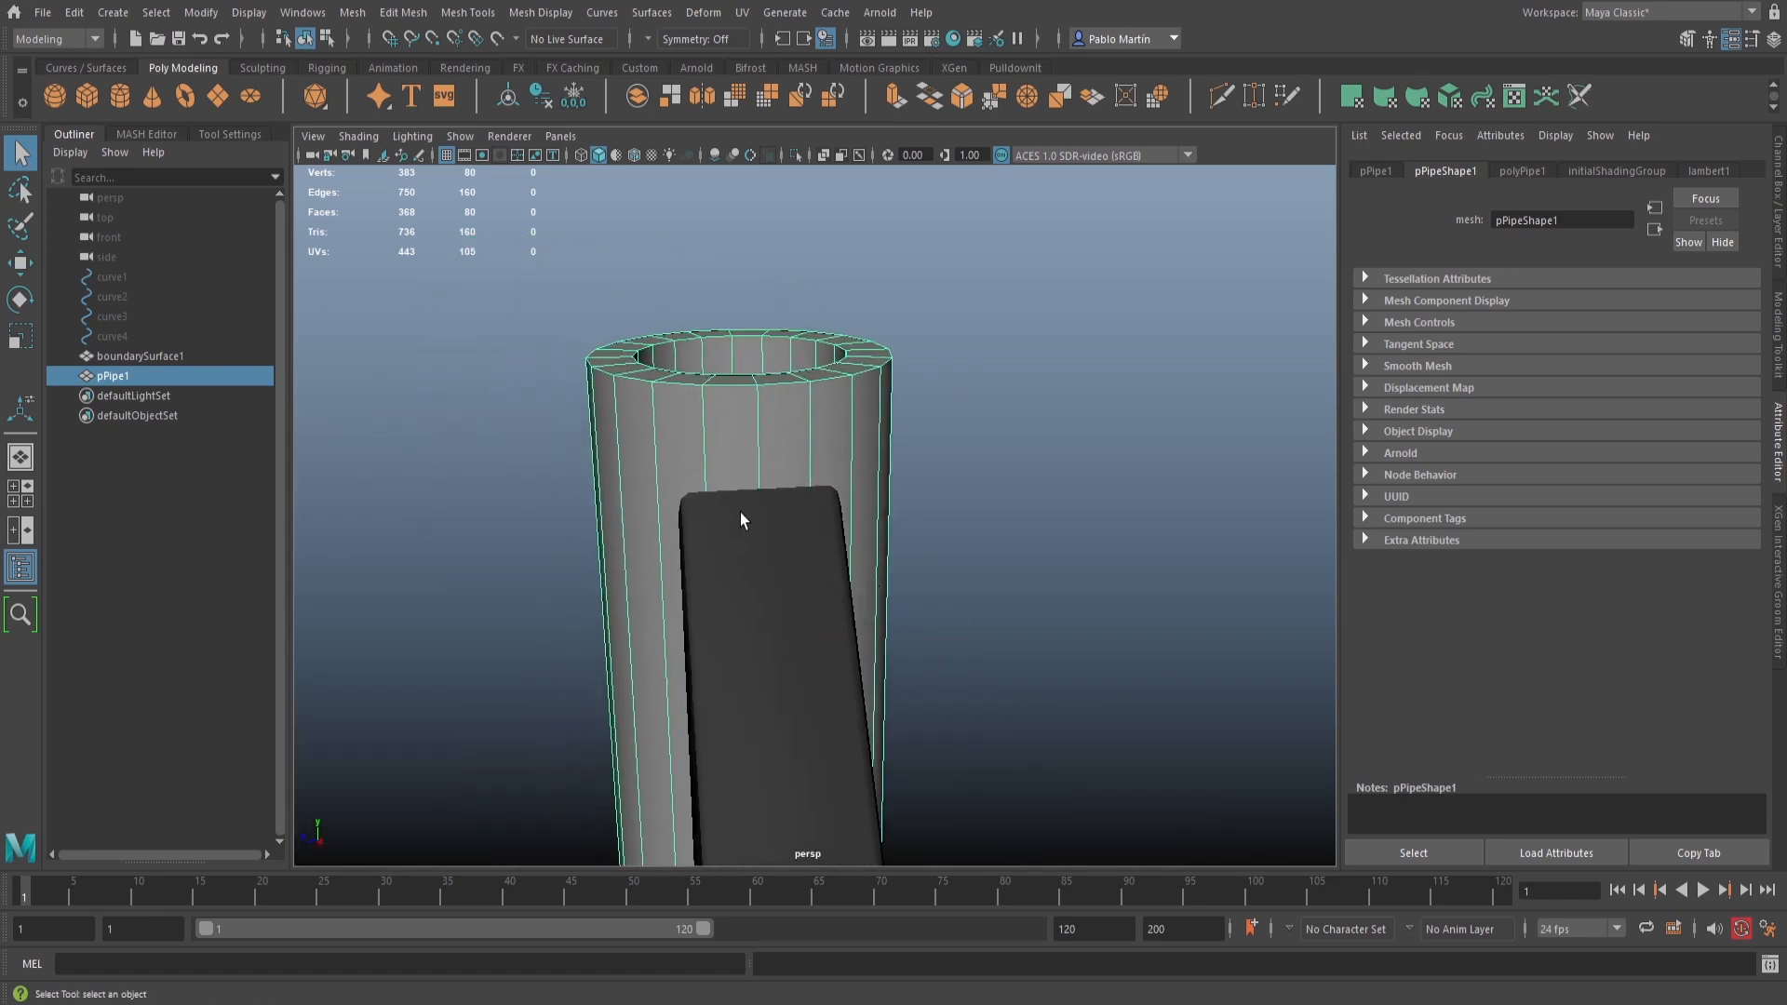
Show the edges of both meshes and pick the blade's upper-end edges beside the pipe to compare the two layouts
{"action": "left_click", "coordinate": [737, 510]}
{"action": "left_click", "coordinate": [707, 465]}
{"action": "right_click_drag", "start_coordinate": [732, 463], "coordinate": [729, 427]}
{"action": "left_click", "coordinate": [735, 457]}
{"action": "left_click", "coordinate": [685, 453], "text": "shift"}
{"action": "left_click", "coordinate": [739, 493]}
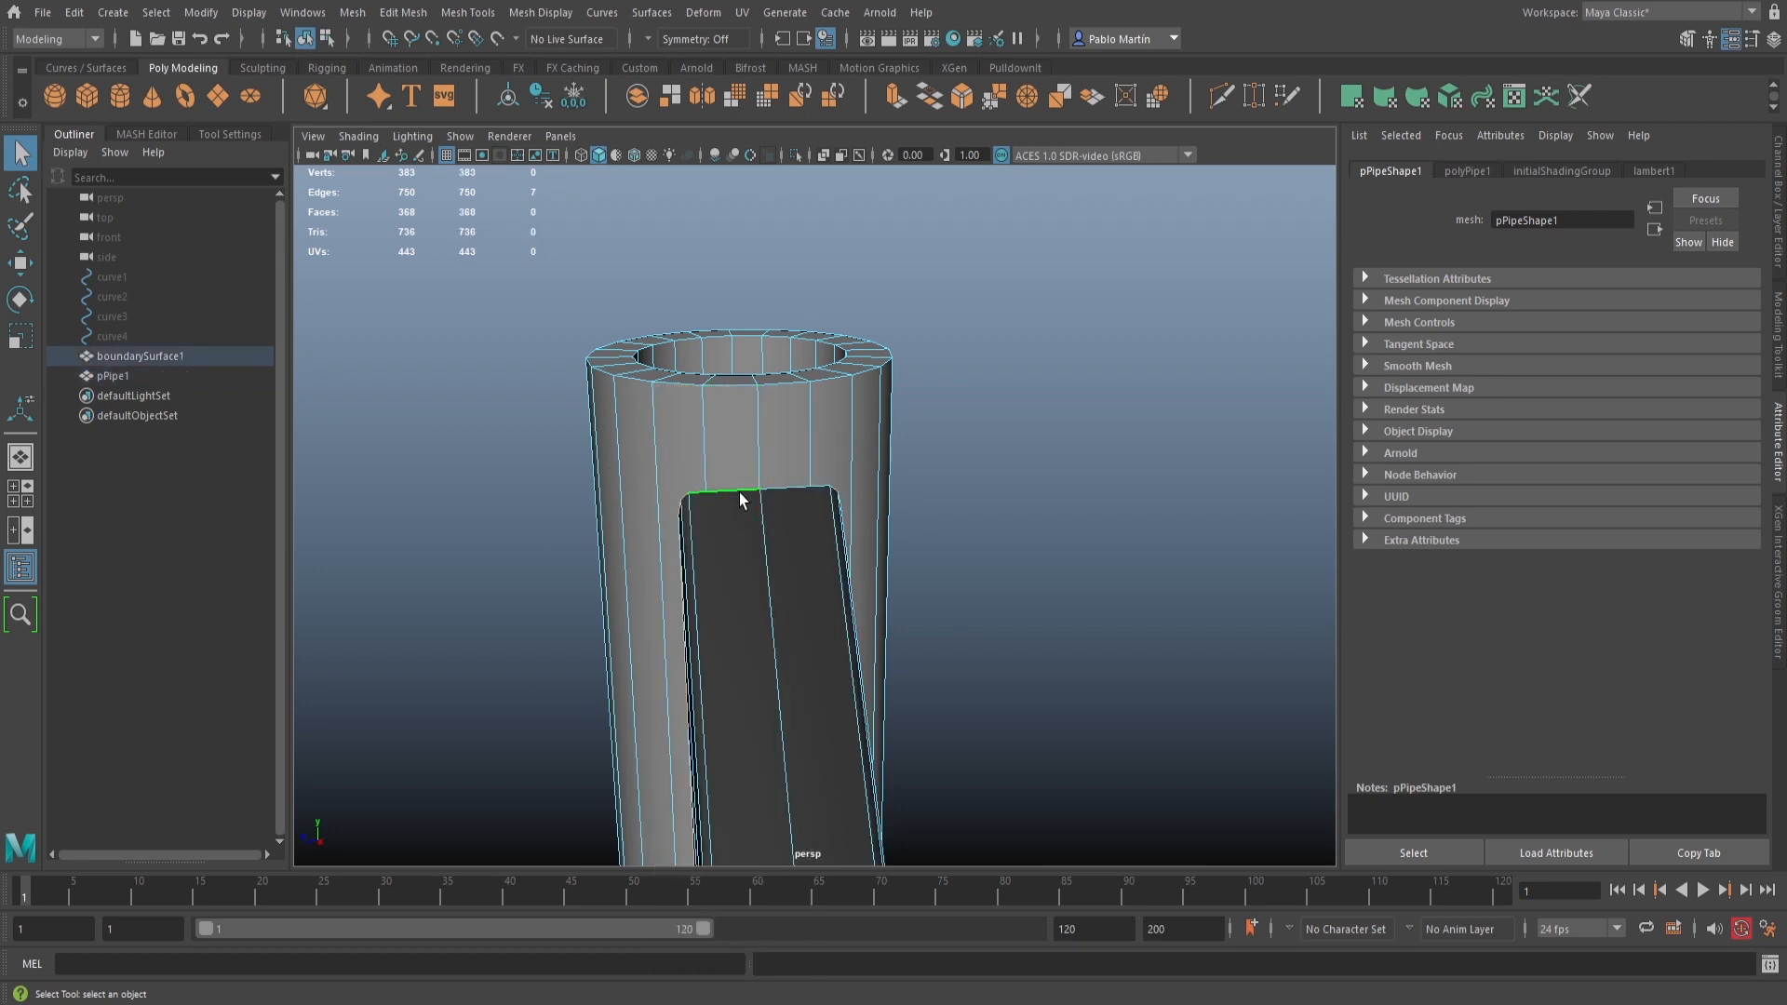
{"action": "left_click", "coordinate": [685, 507], "text": "shift"}
{"action": "left_click", "coordinate": [706, 555], "text": "shift"}
{"action": "left_click_drag", "start_coordinate": [708, 556], "coordinate": [706, 511], "text": "alt"}
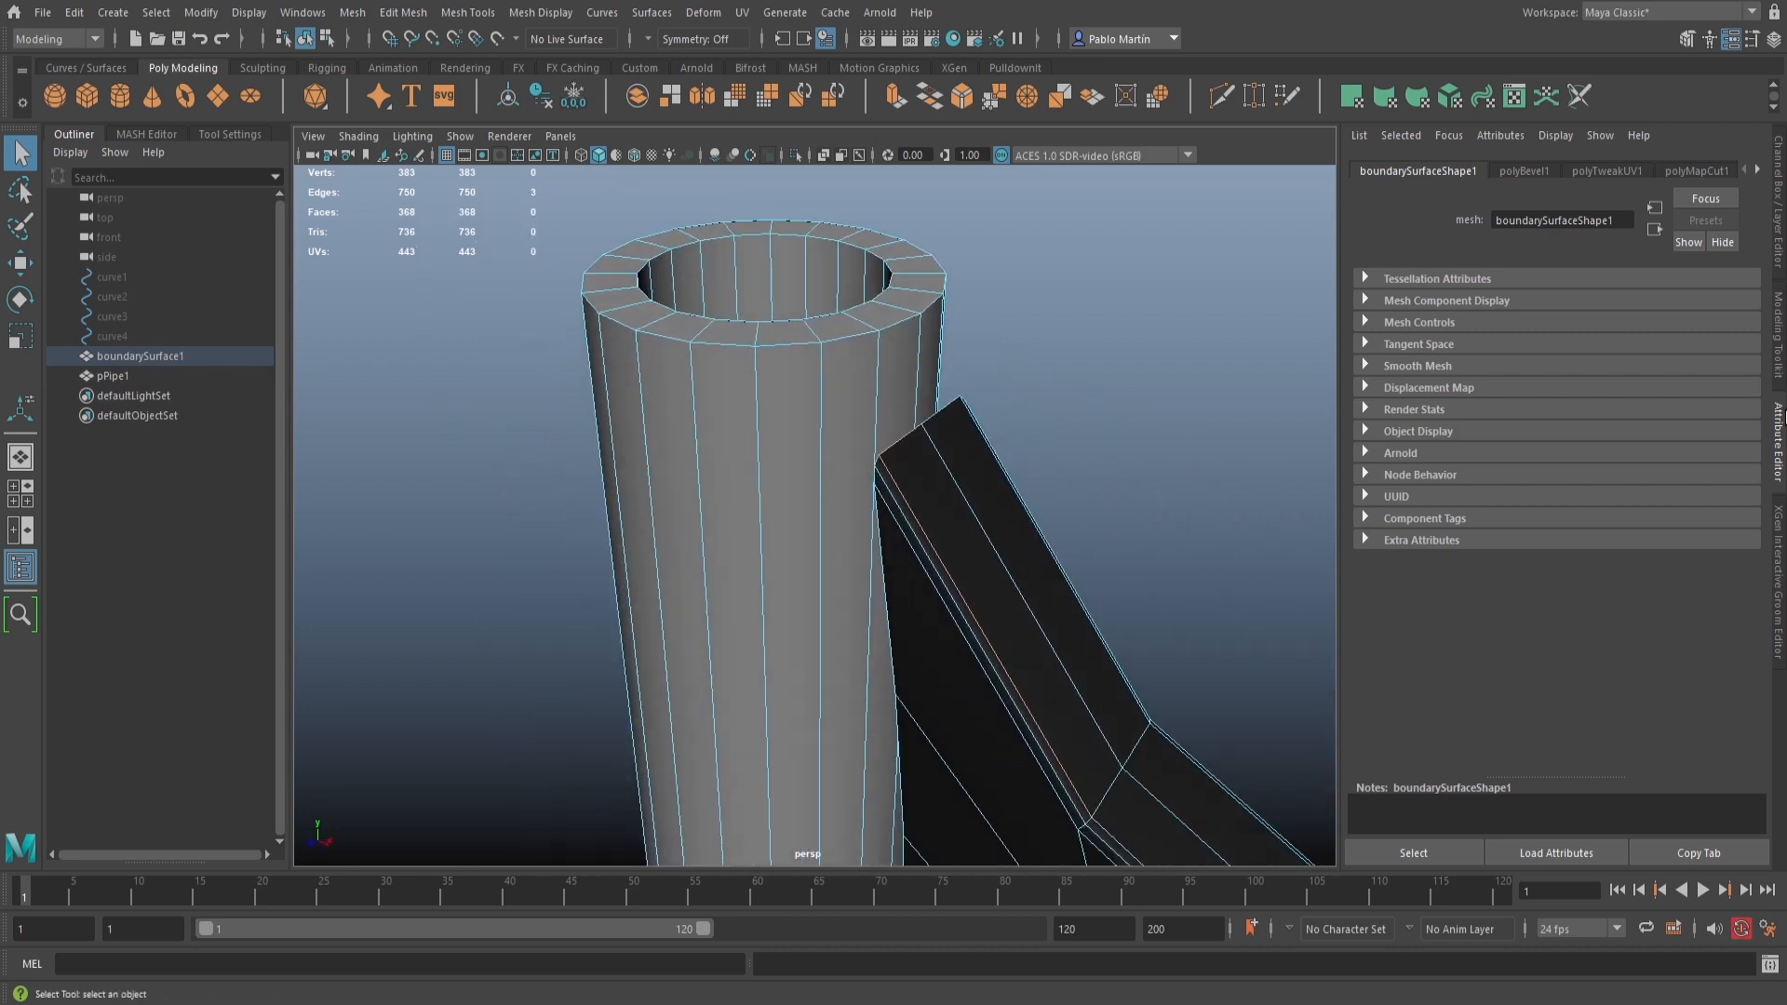
Insert two edge loops around the pipe with Multi-Cut, one slightly above the blade's upper corner and one just below it
{"action": "left_click", "coordinate": [858, 360]}
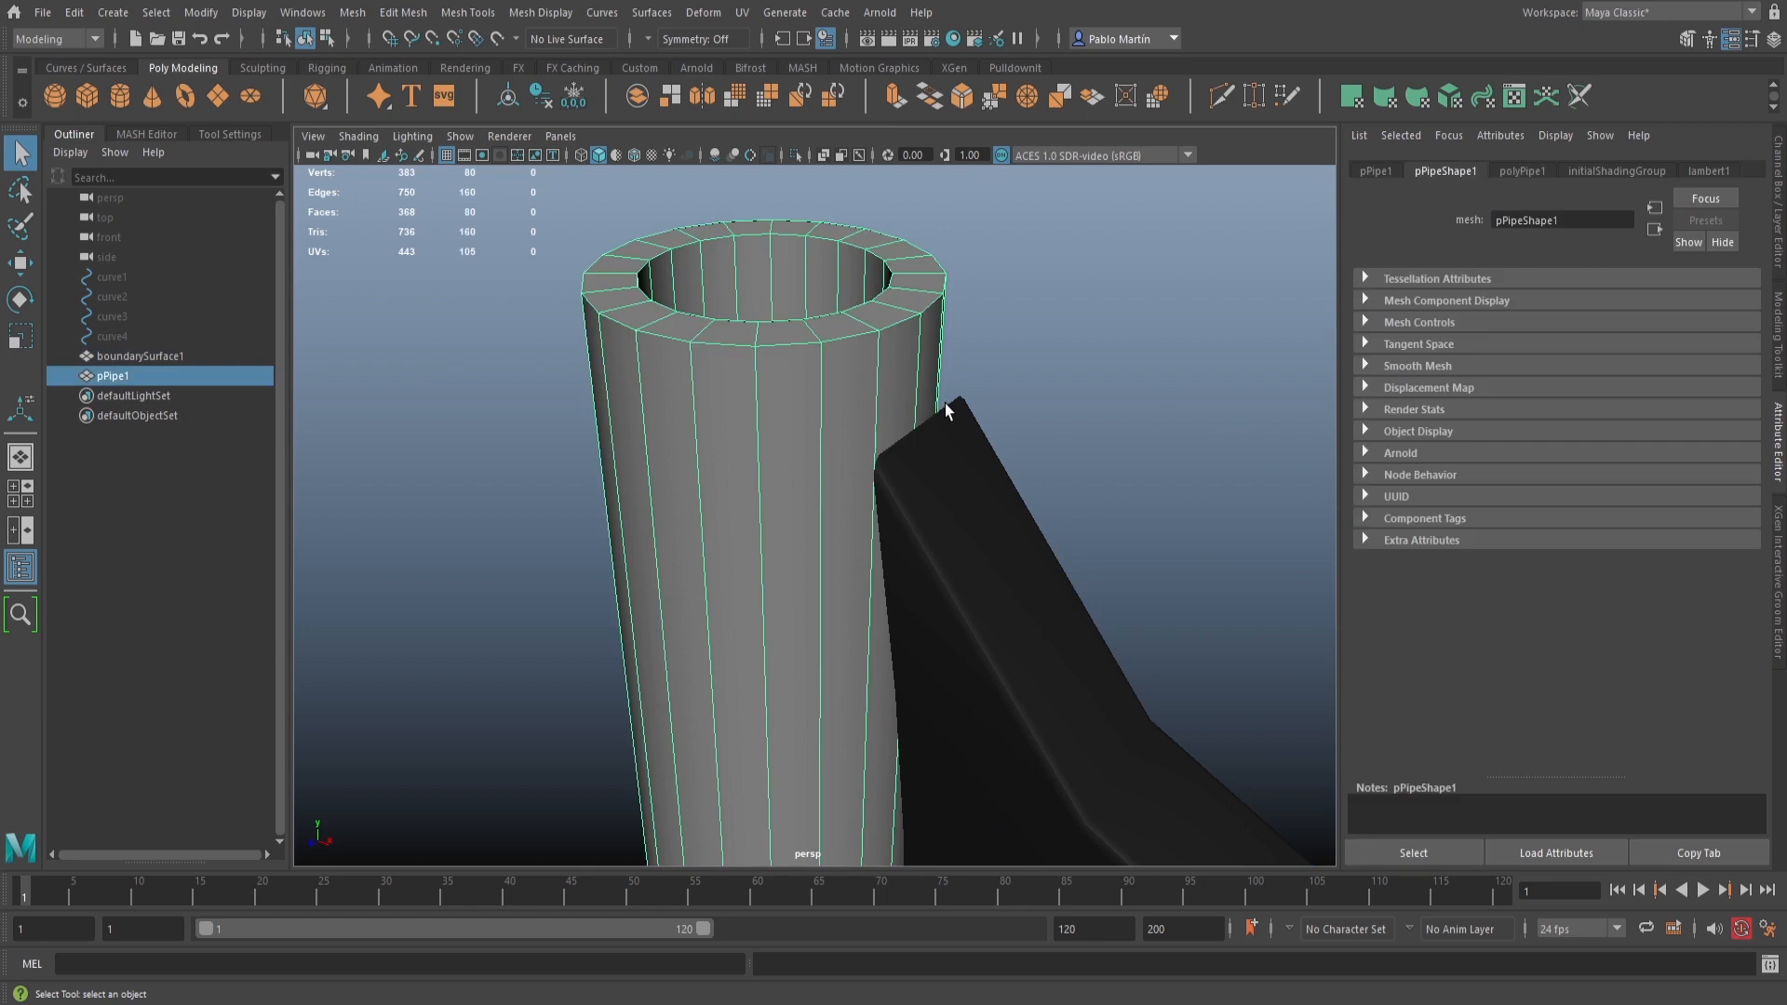
{"action": "left_click", "coordinate": [1780, 358]}
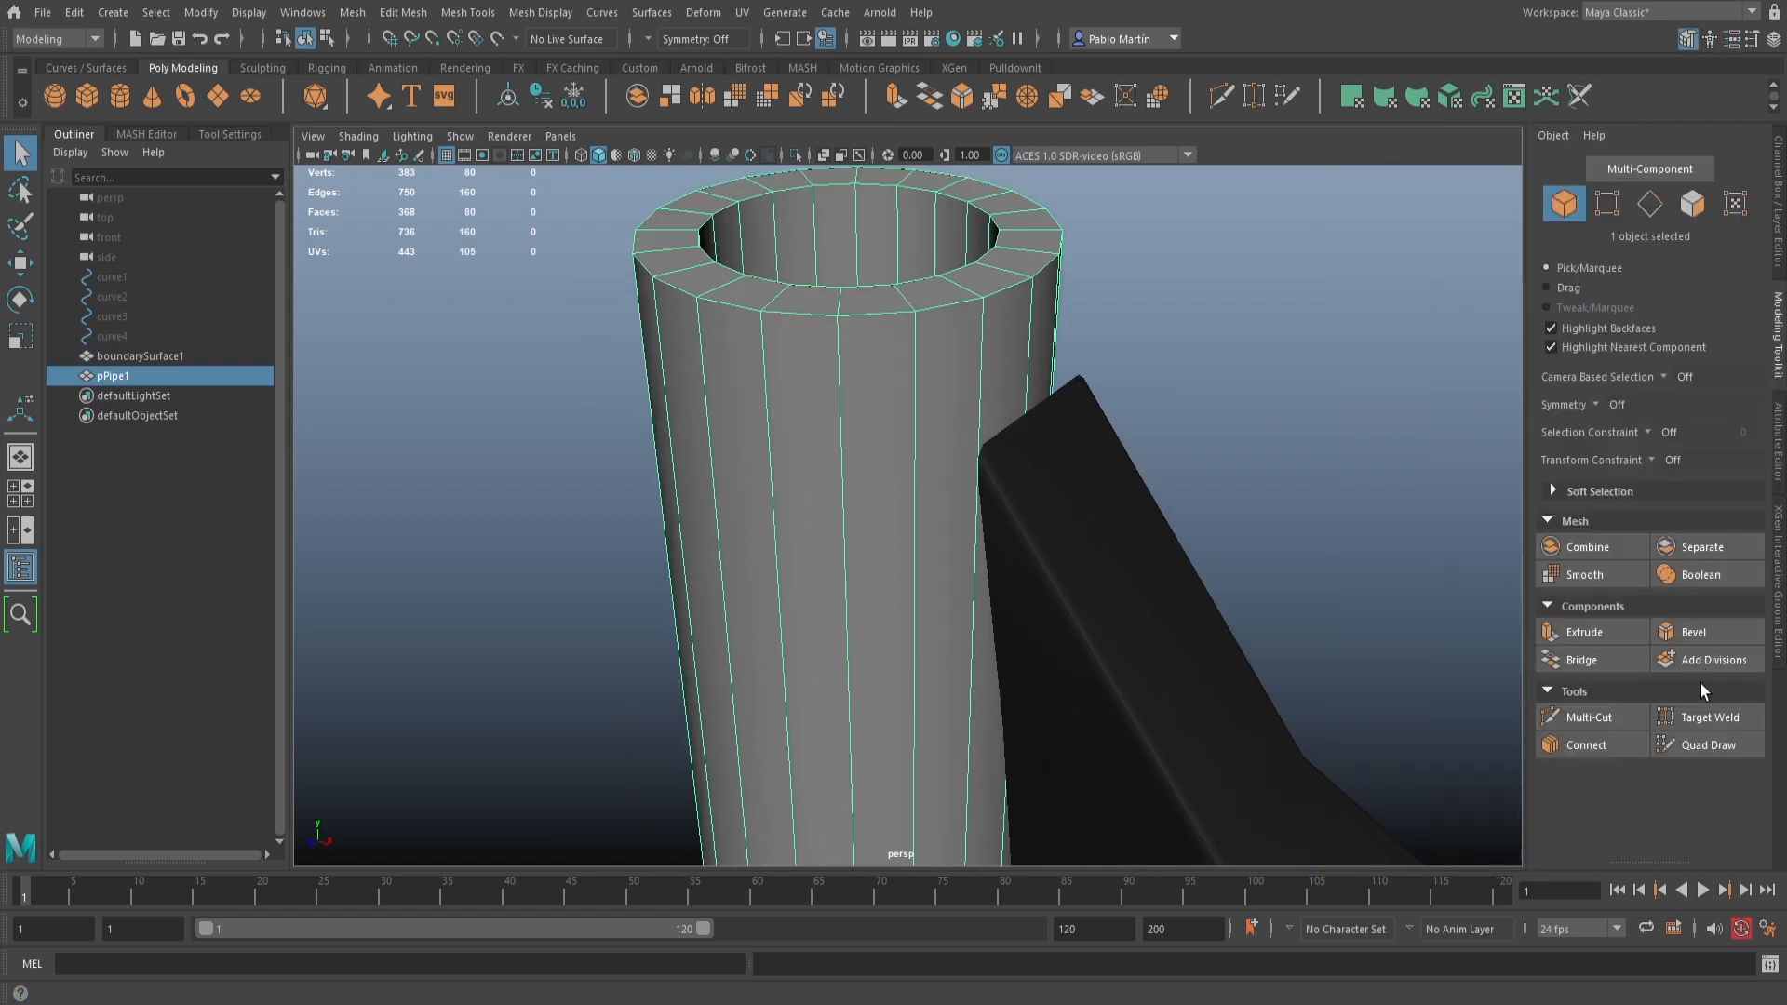
{"action": "left_click", "coordinate": [1592, 717]}
{"action": "left_click_drag", "start_coordinate": [937, 521], "coordinate": [921, 446], "text": "alt"}
{"action": "middle_click_drag", "start_coordinate": [921, 447], "coordinate": [890, 618], "text": "alt"}
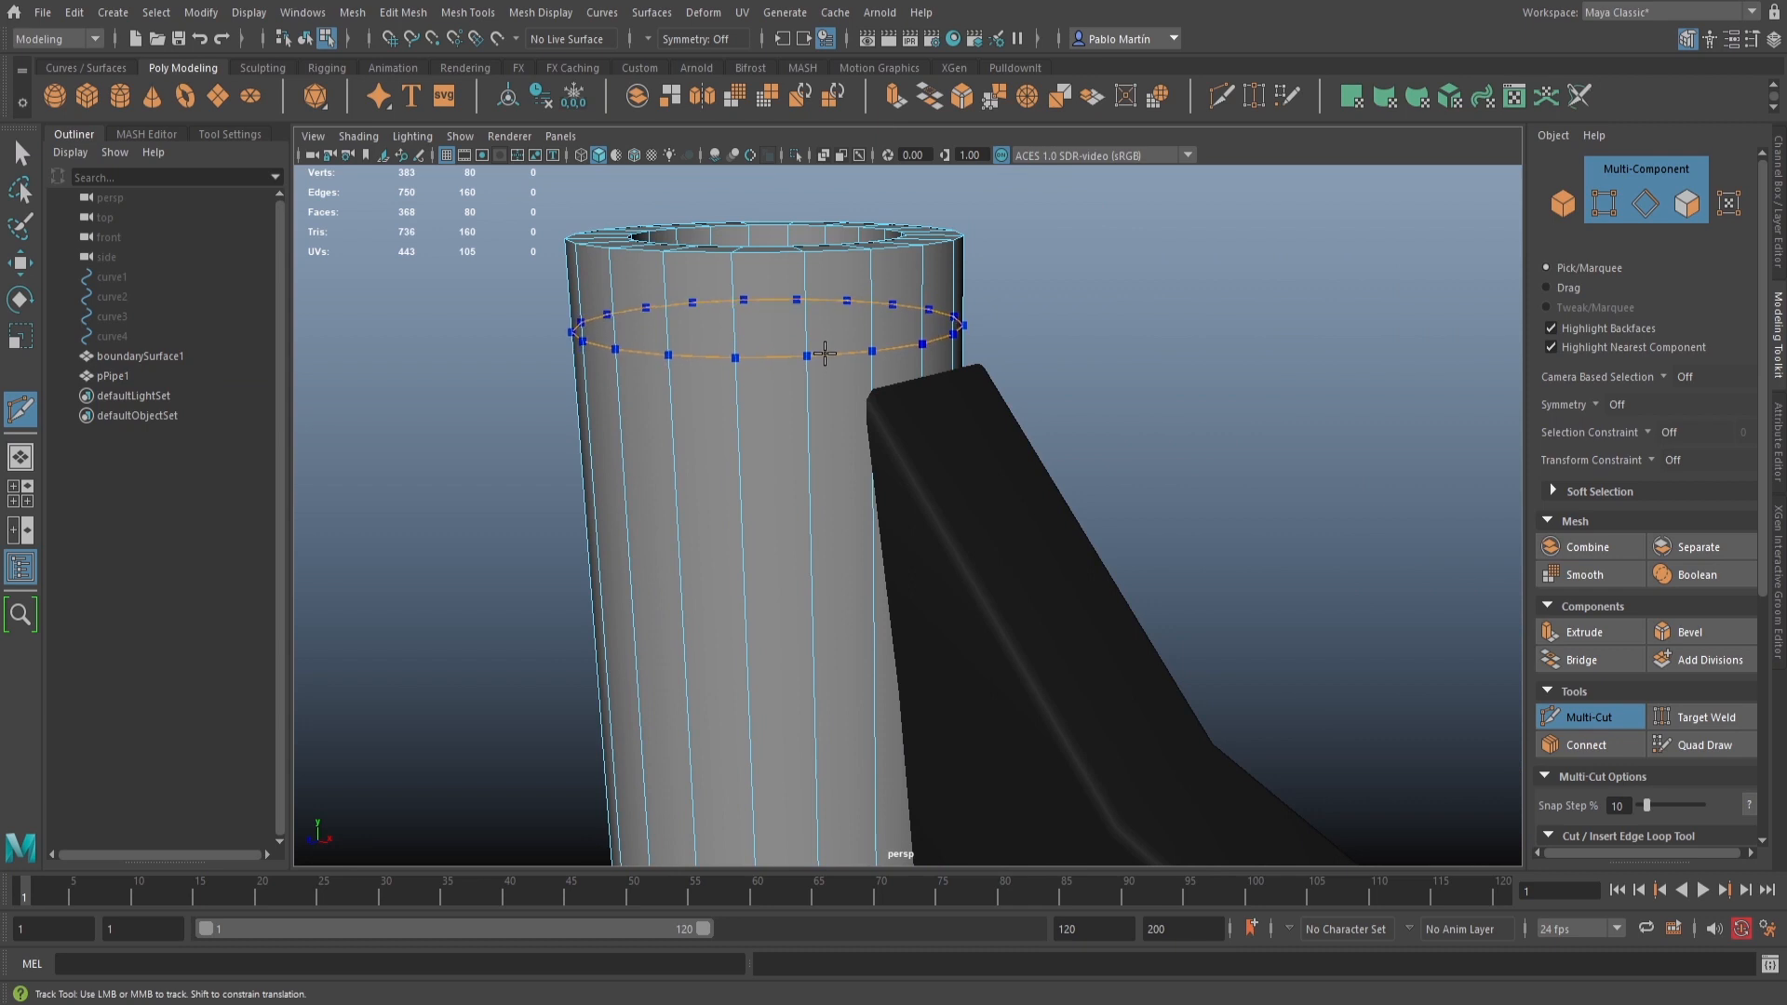
{"action": "left_click", "coordinate": [822, 351], "text": "ctrl"}
{"action": "left_click", "coordinate": [872, 349]}
{"action": "left_click_drag", "start_coordinate": [893, 545], "coordinate": [722, 451], "text": "alt"}
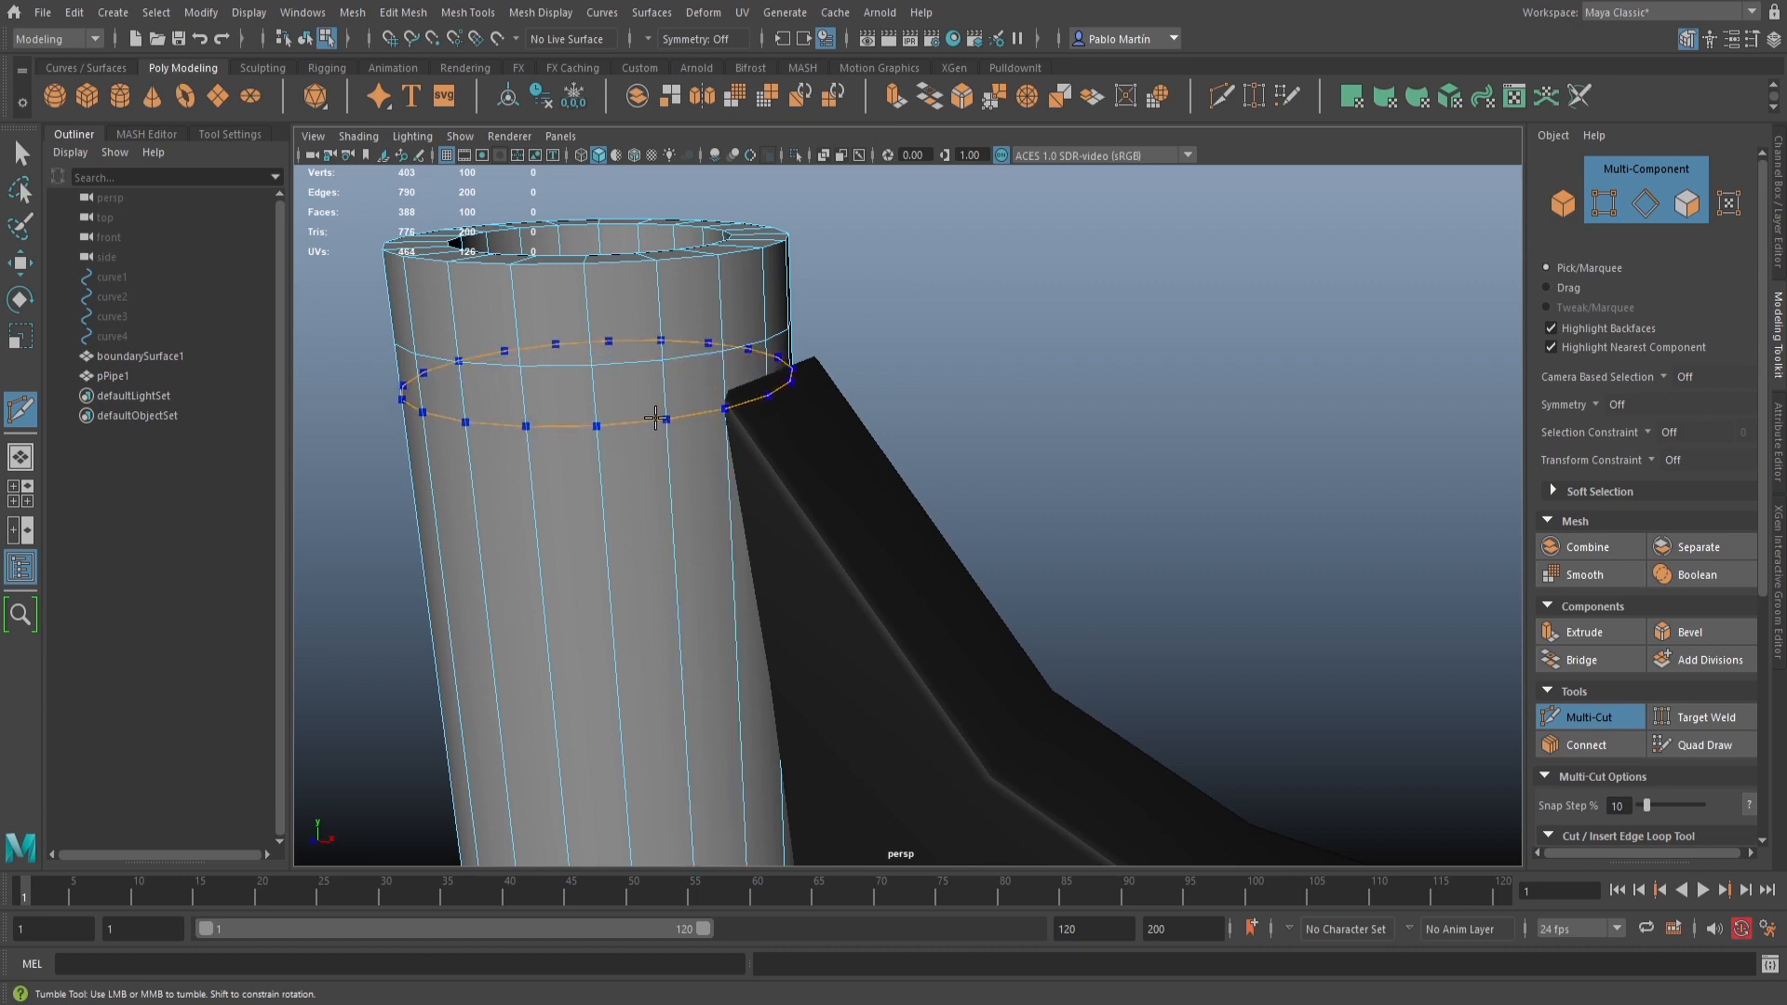
{"action": "left_click", "coordinate": [654, 423], "text": "ctrl"}
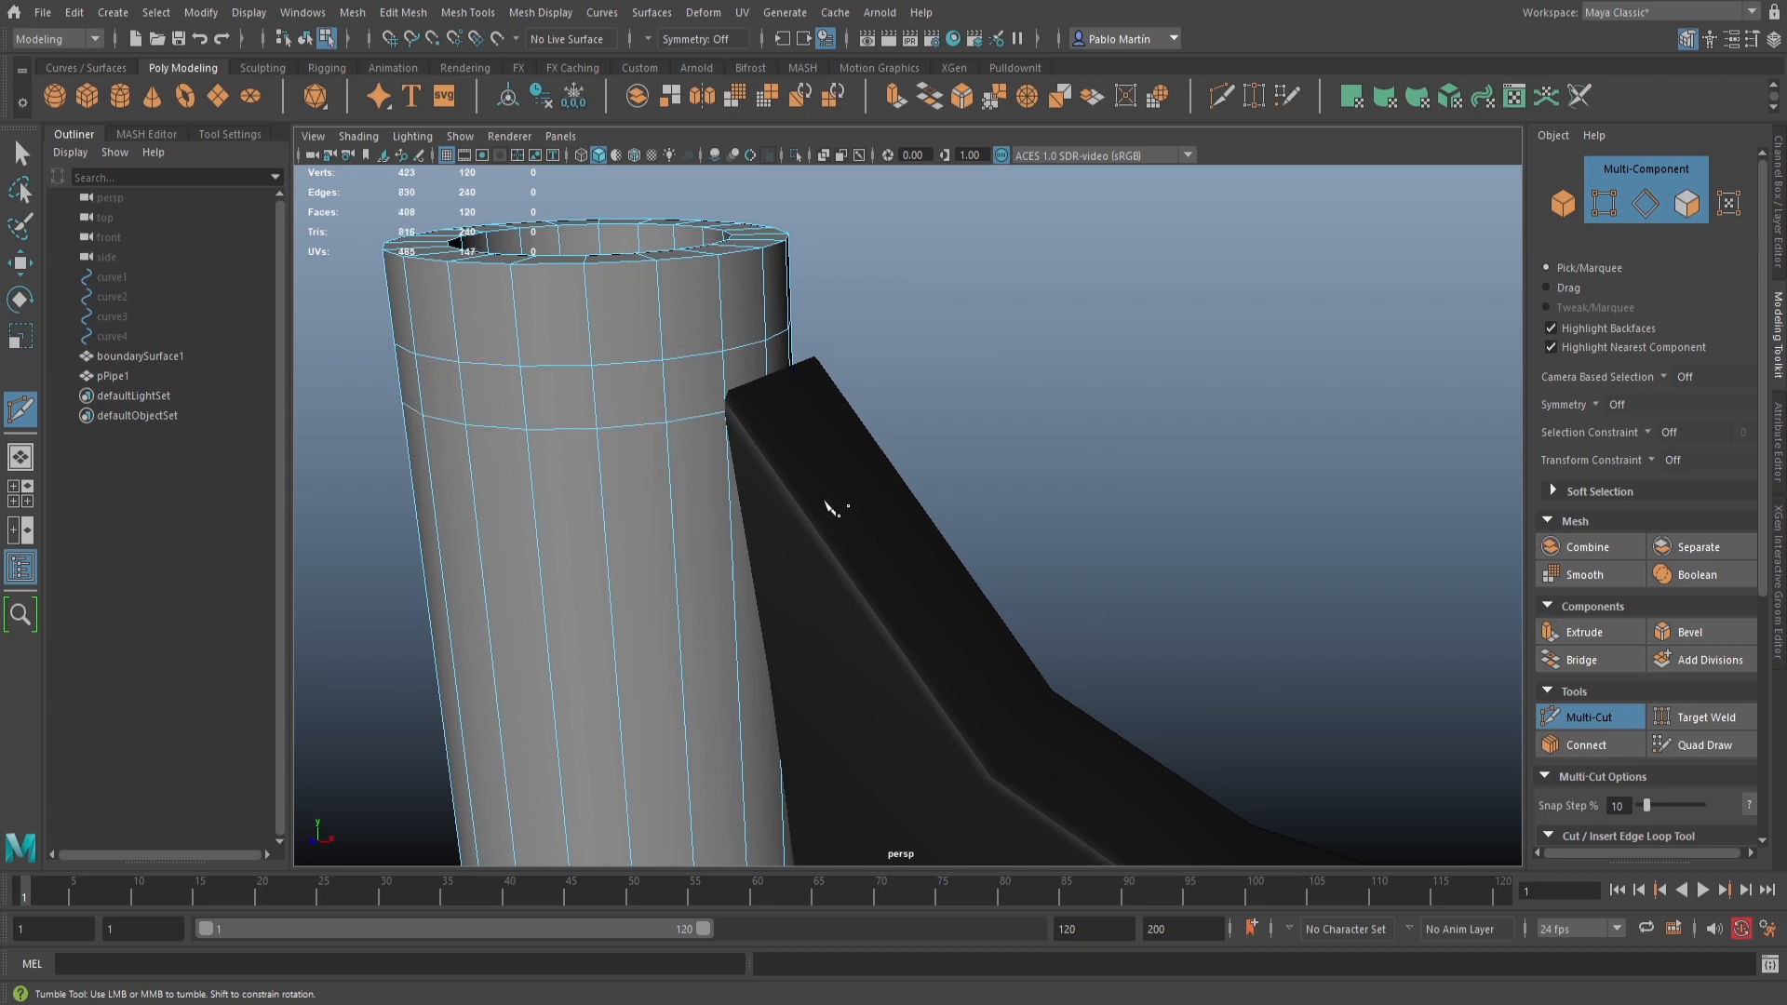
Display wireframe on shaded and the default material in the viewport so the dark blade's edges can be read
{"action": "left_click", "coordinate": [636, 158]}
{"action": "scroll", "coordinate": [1089, 484], "scroll_direction": "down", "scroll_amount": 4}
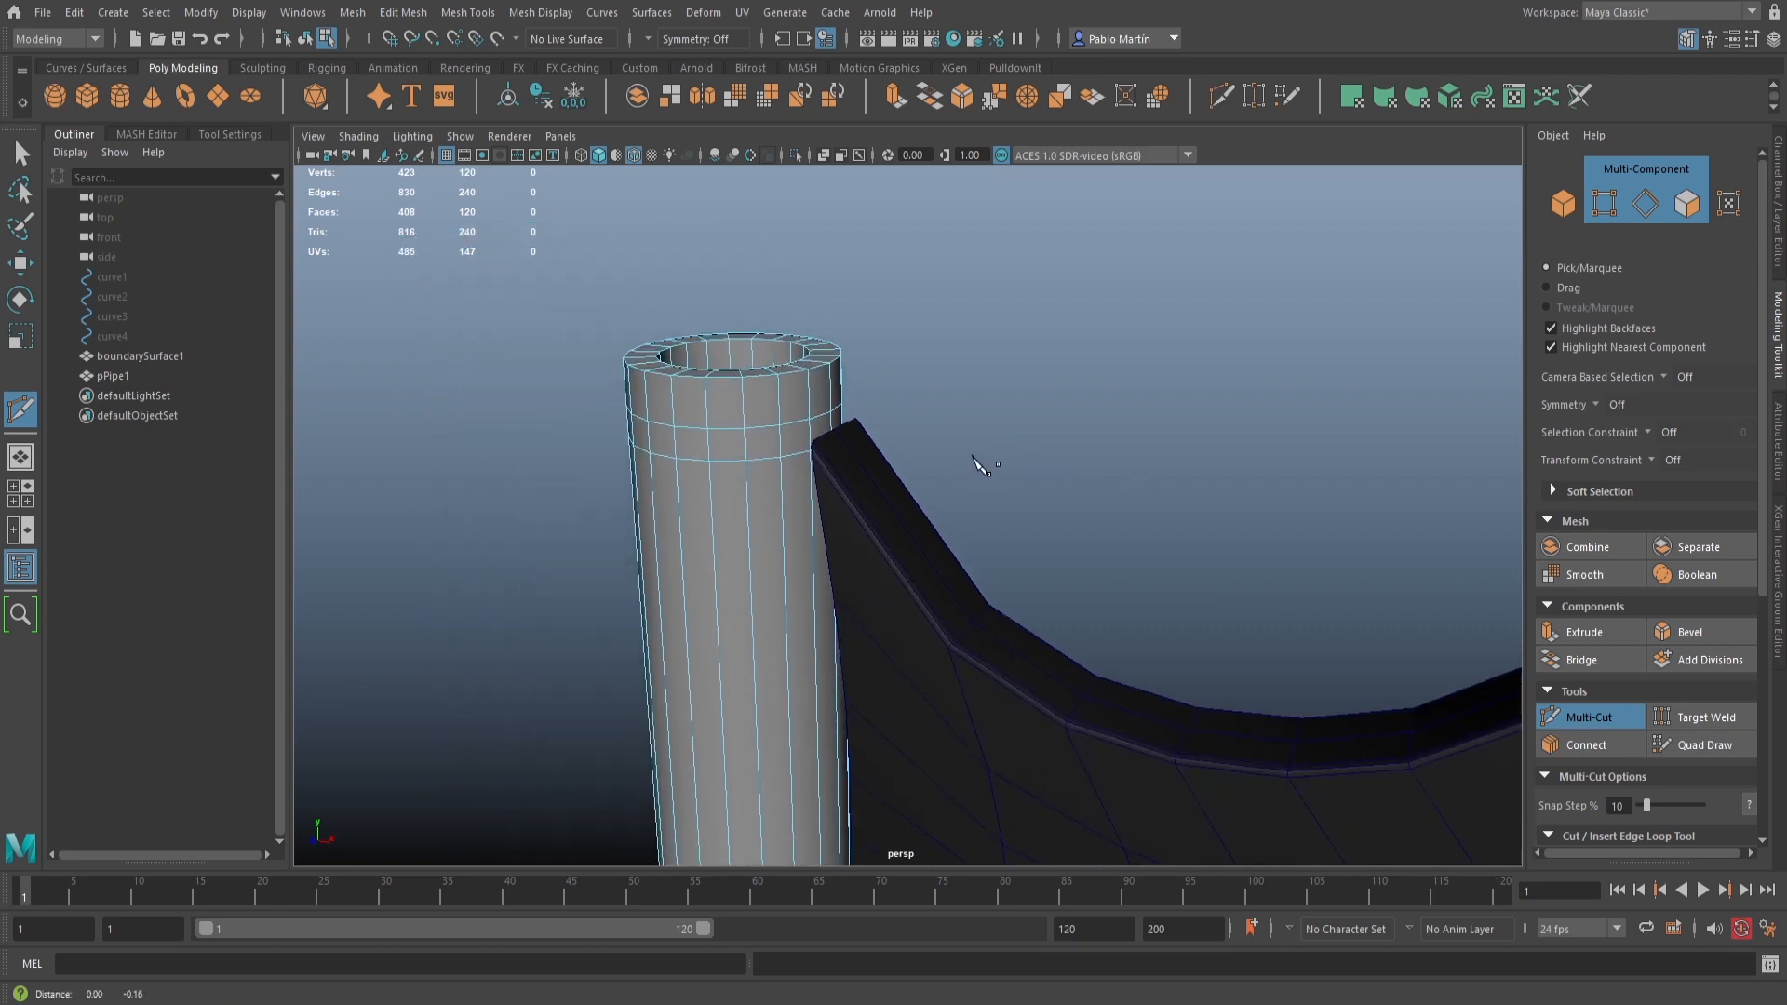
{"action": "middle_click_drag", "start_coordinate": [982, 466], "coordinate": [973, 419], "text": "alt"}
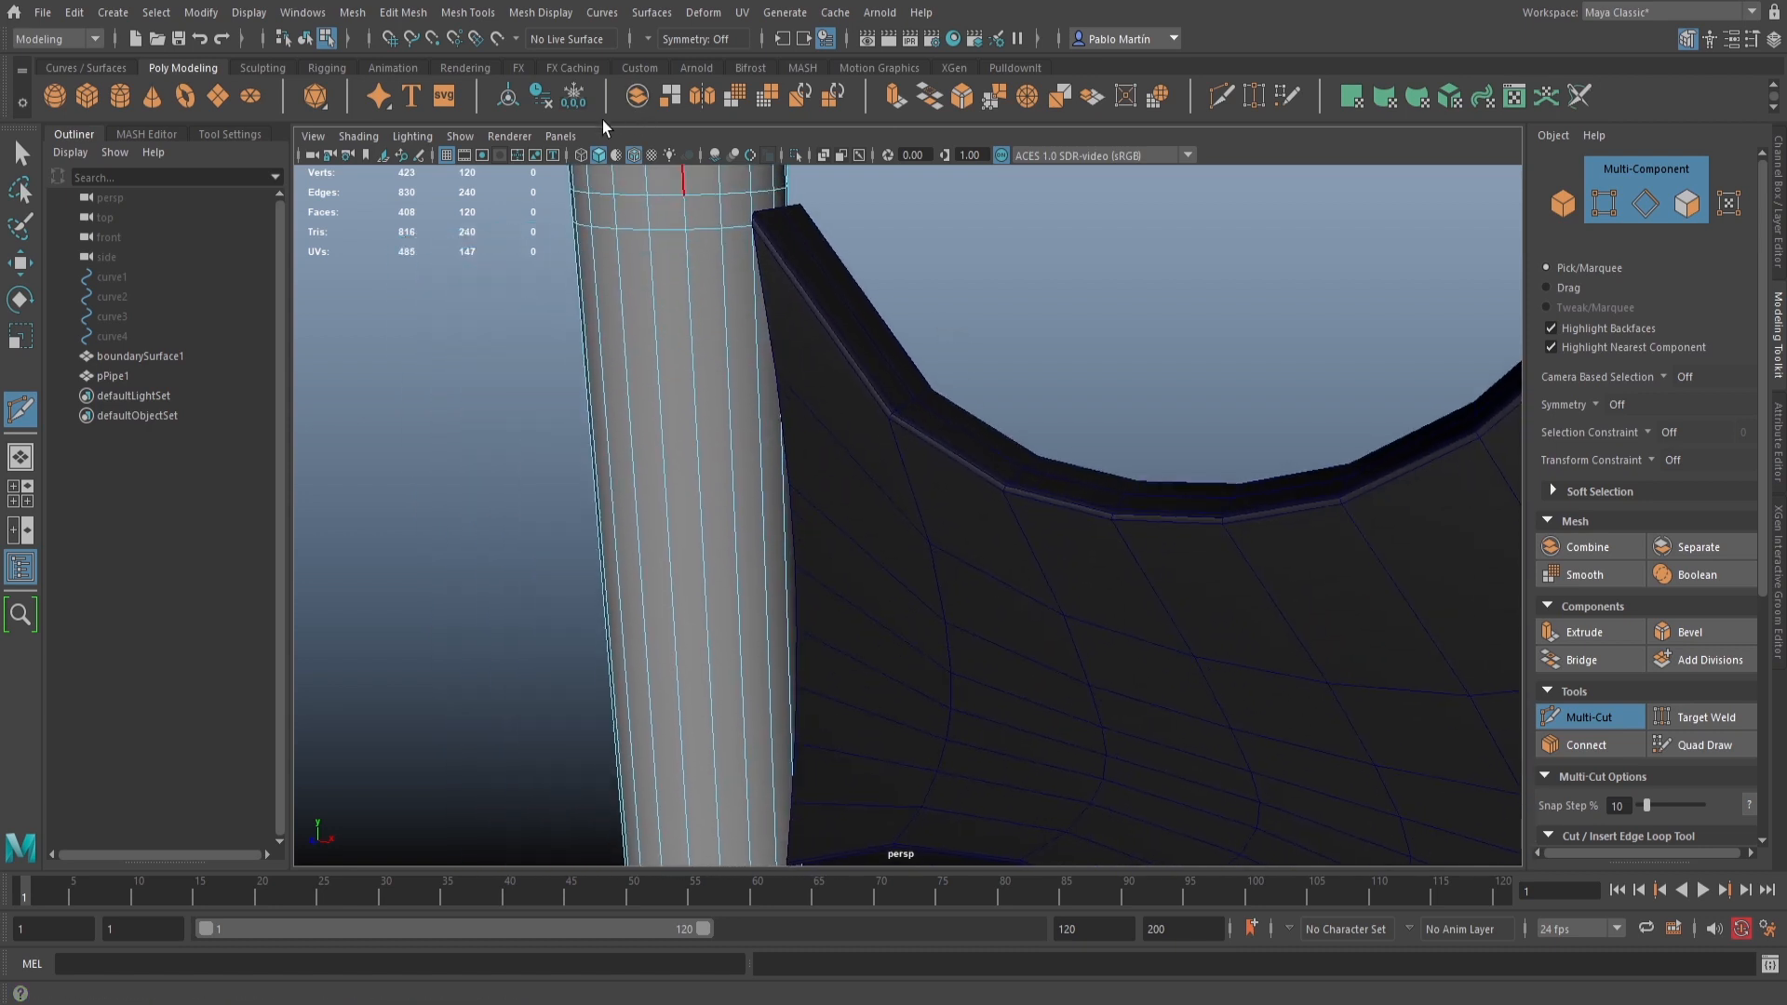
{"action": "left_click", "coordinate": [616, 156]}
{"action": "left_click_drag", "start_coordinate": [945, 498], "coordinate": [894, 567], "text": "alt"}
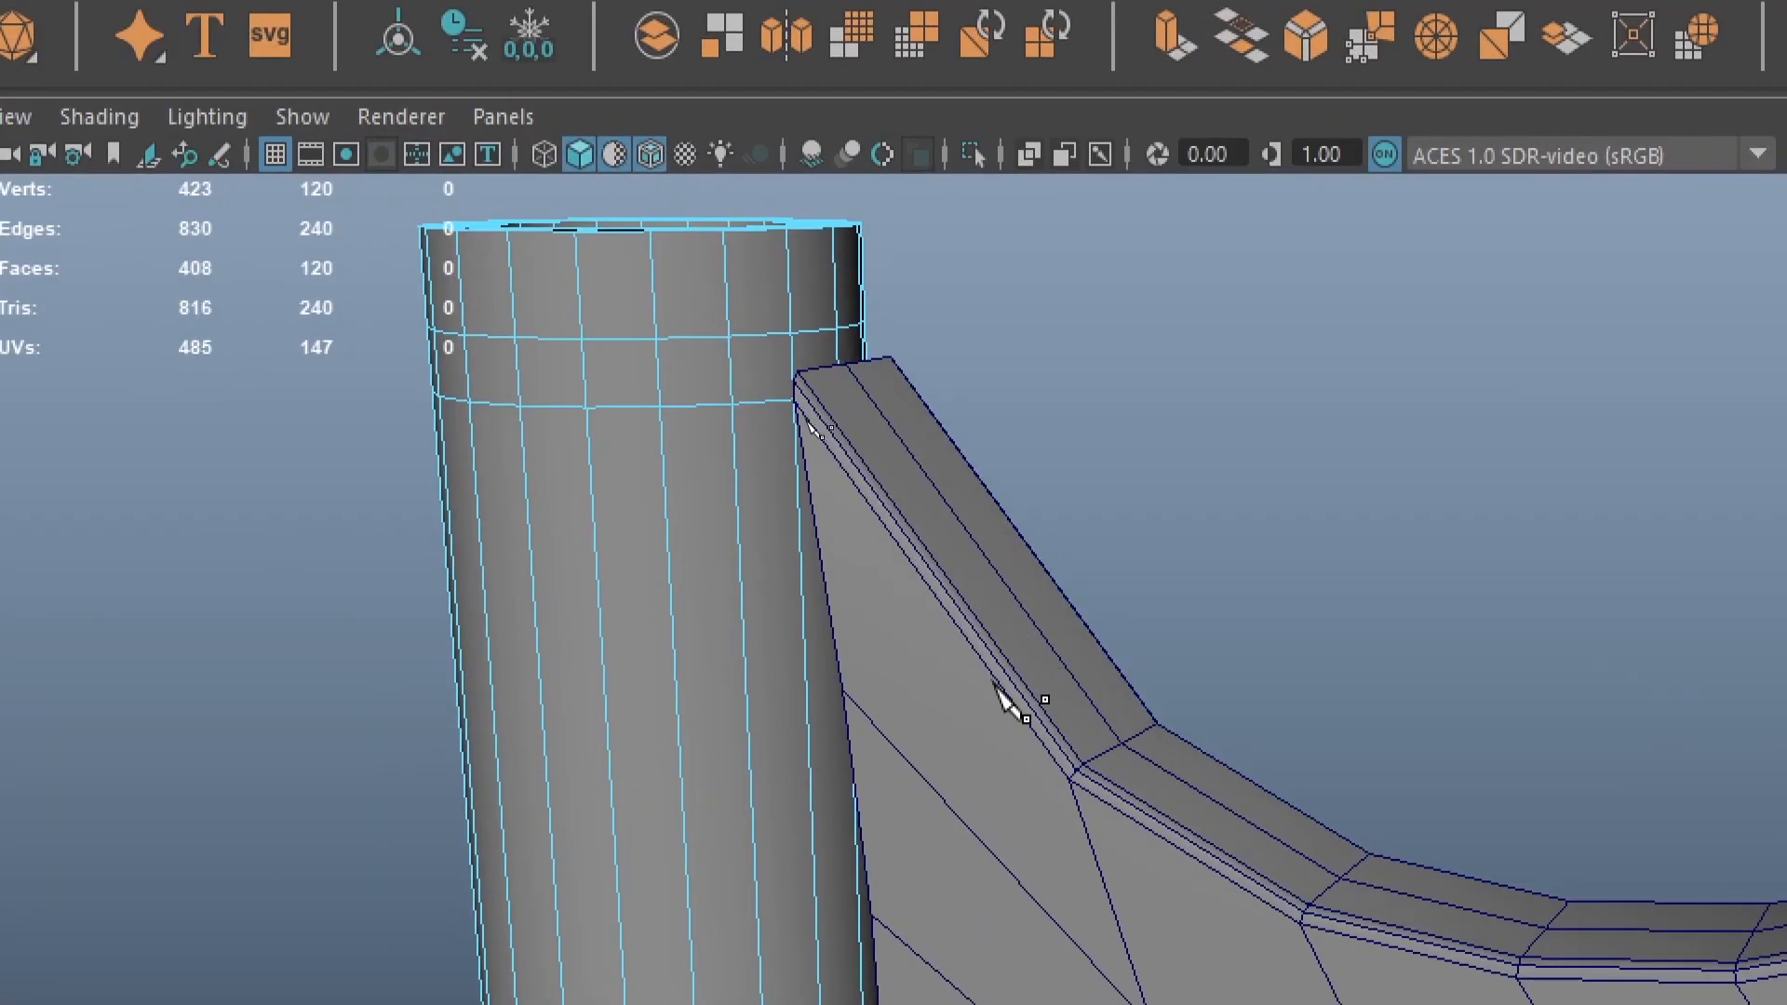
{"action": "left_click", "coordinate": [615, 155]}
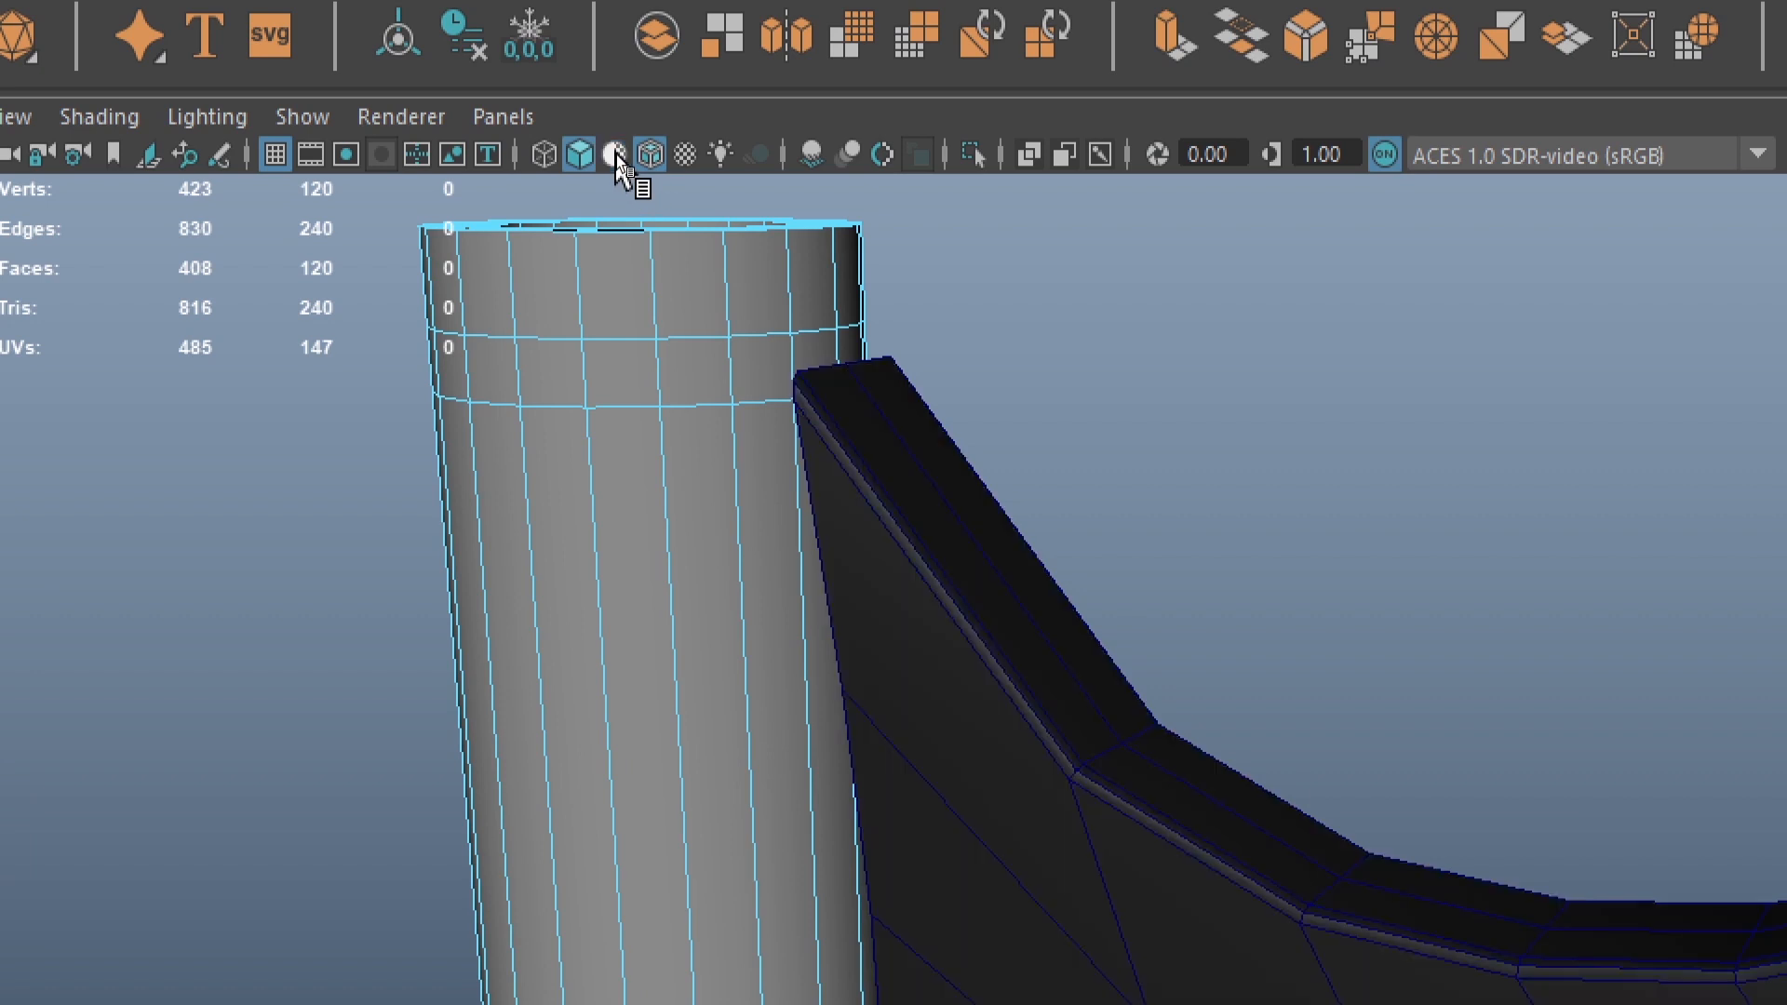
{"action": "left_click", "coordinate": [615, 156]}
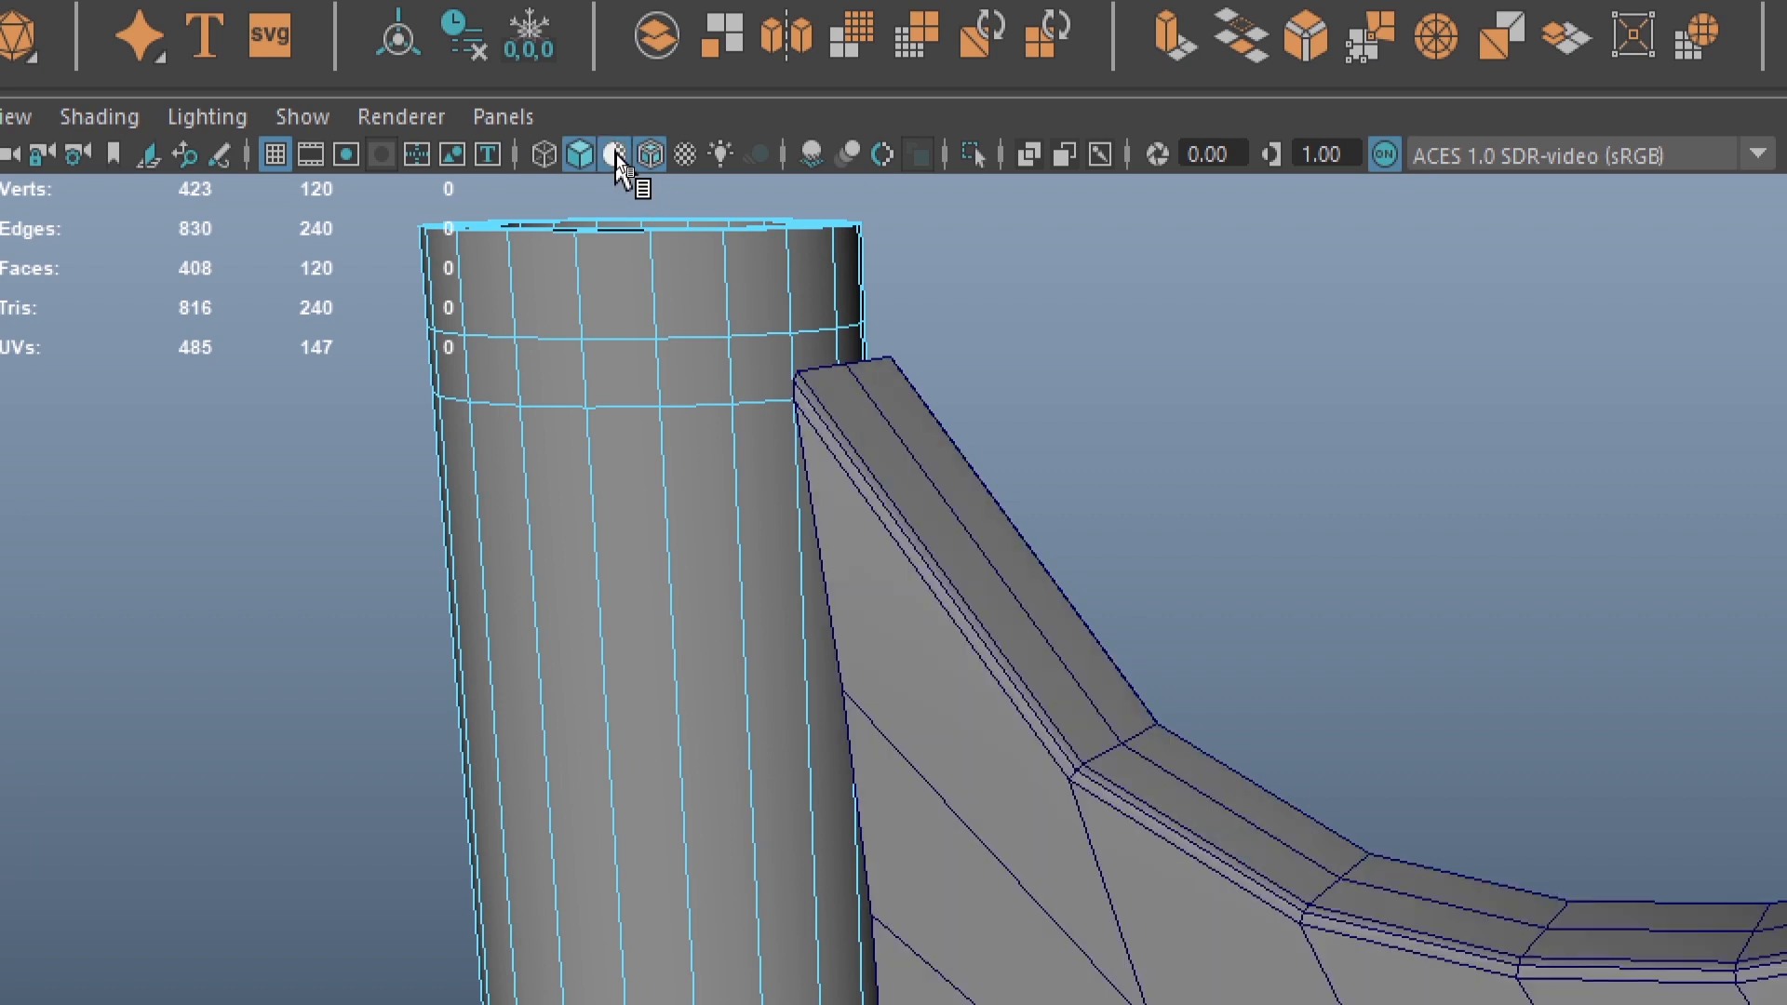
{"action": "left_click", "coordinate": [615, 156]}
{"action": "left_click", "coordinate": [616, 156]}
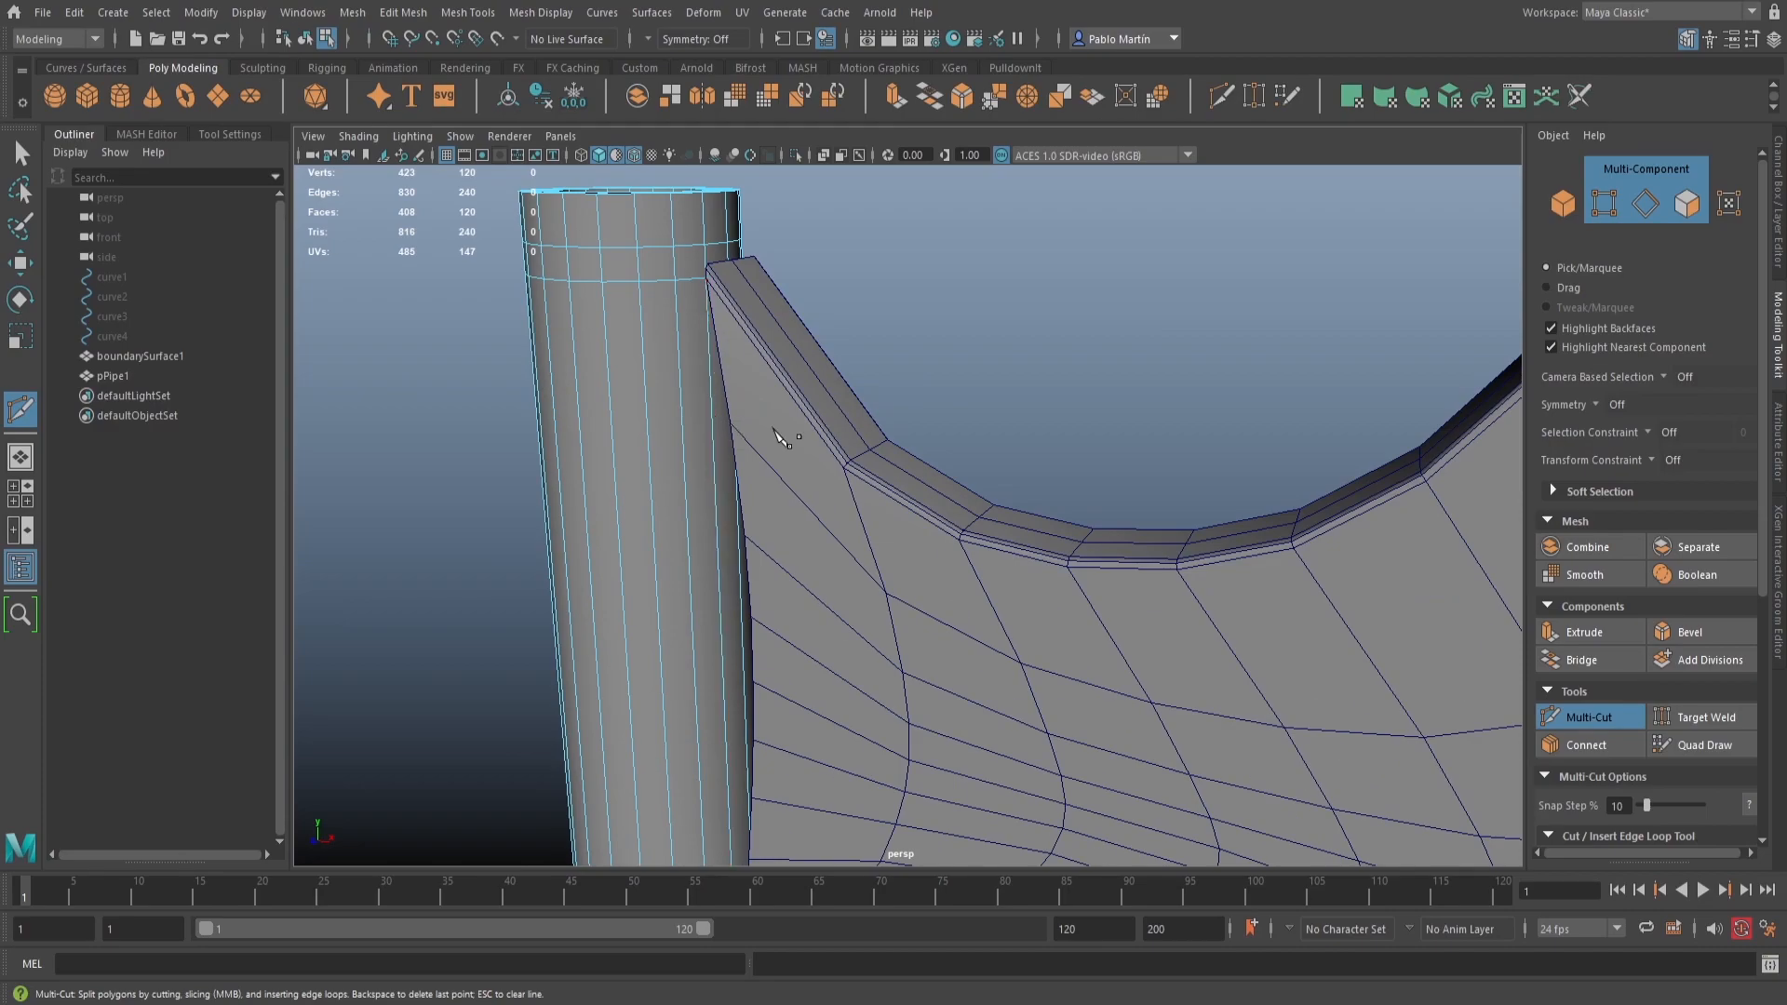
Insert four more edge loops around the pipe, working down to about mid-height of the blade's narrow end to follow its horizontal edges
{"action": "right_click_drag", "start_coordinate": [947, 730], "coordinate": [906, 753], "text": "alt"}
{"action": "middle_click_drag", "start_coordinate": [905, 752], "coordinate": [865, 609], "text": "alt"}
{"action": "left_click_drag", "start_coordinate": [745, 387], "coordinate": [730, 399], "text": "alt"}
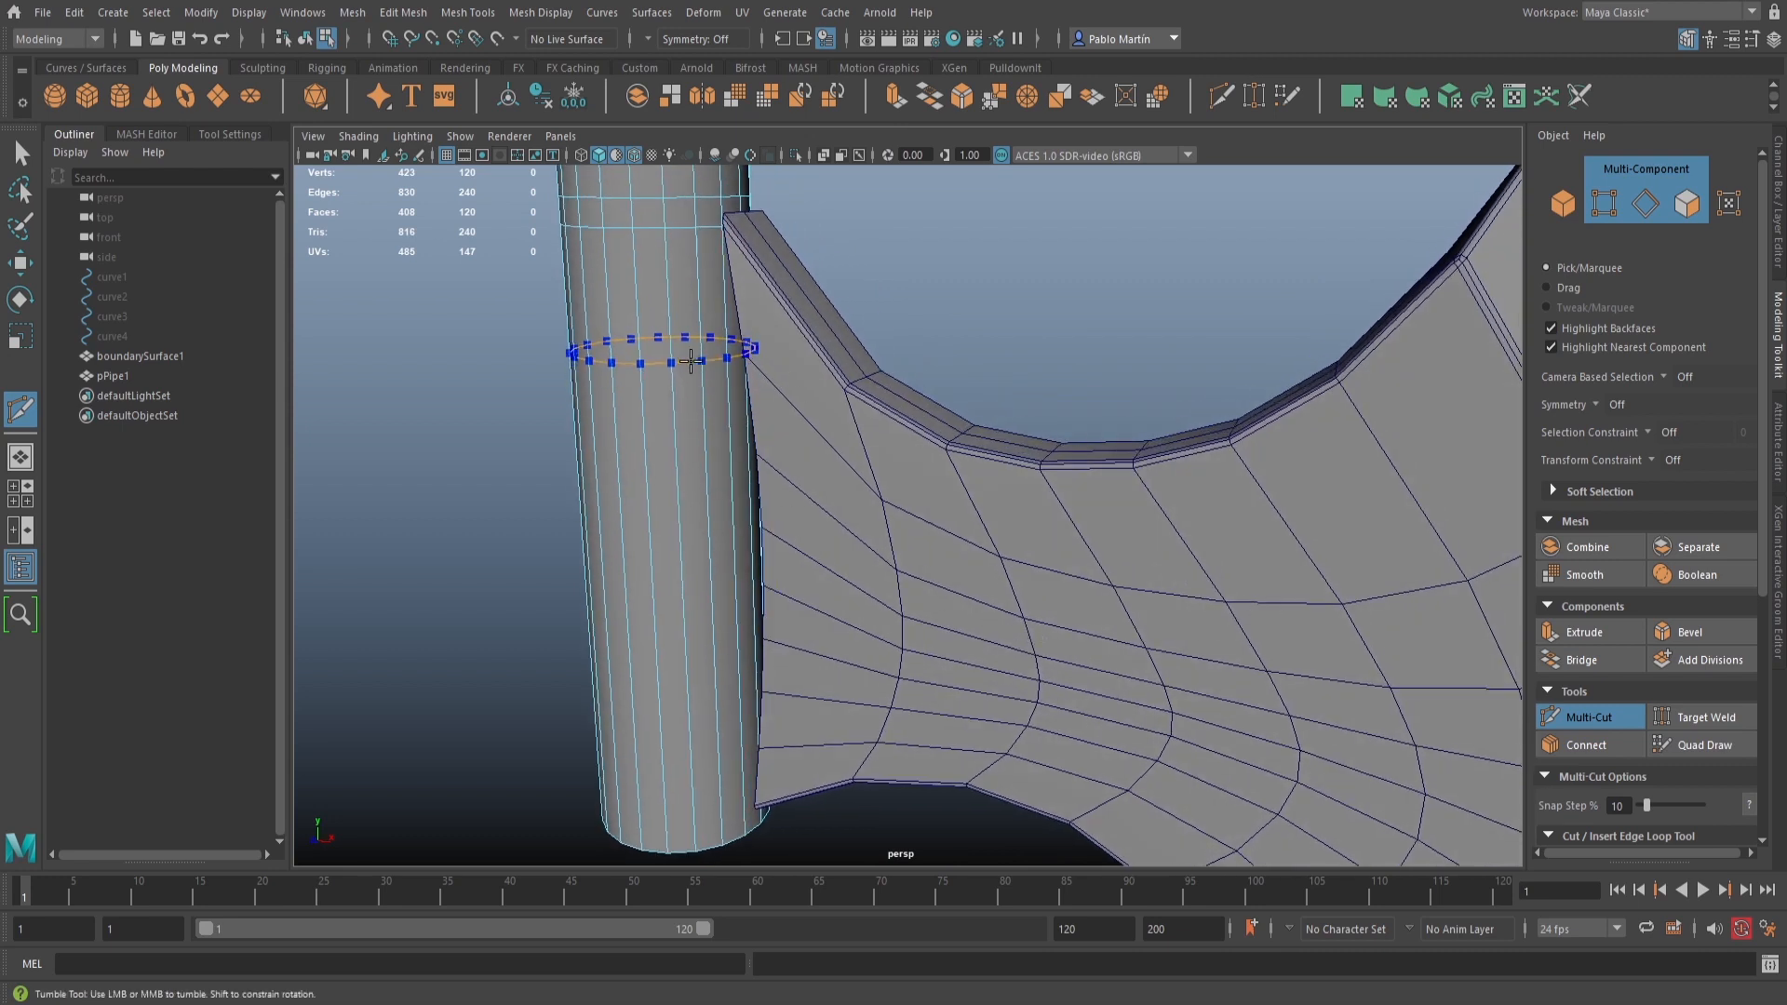
{"action": "left_click", "coordinate": [691, 362], "text": "ctrl"}
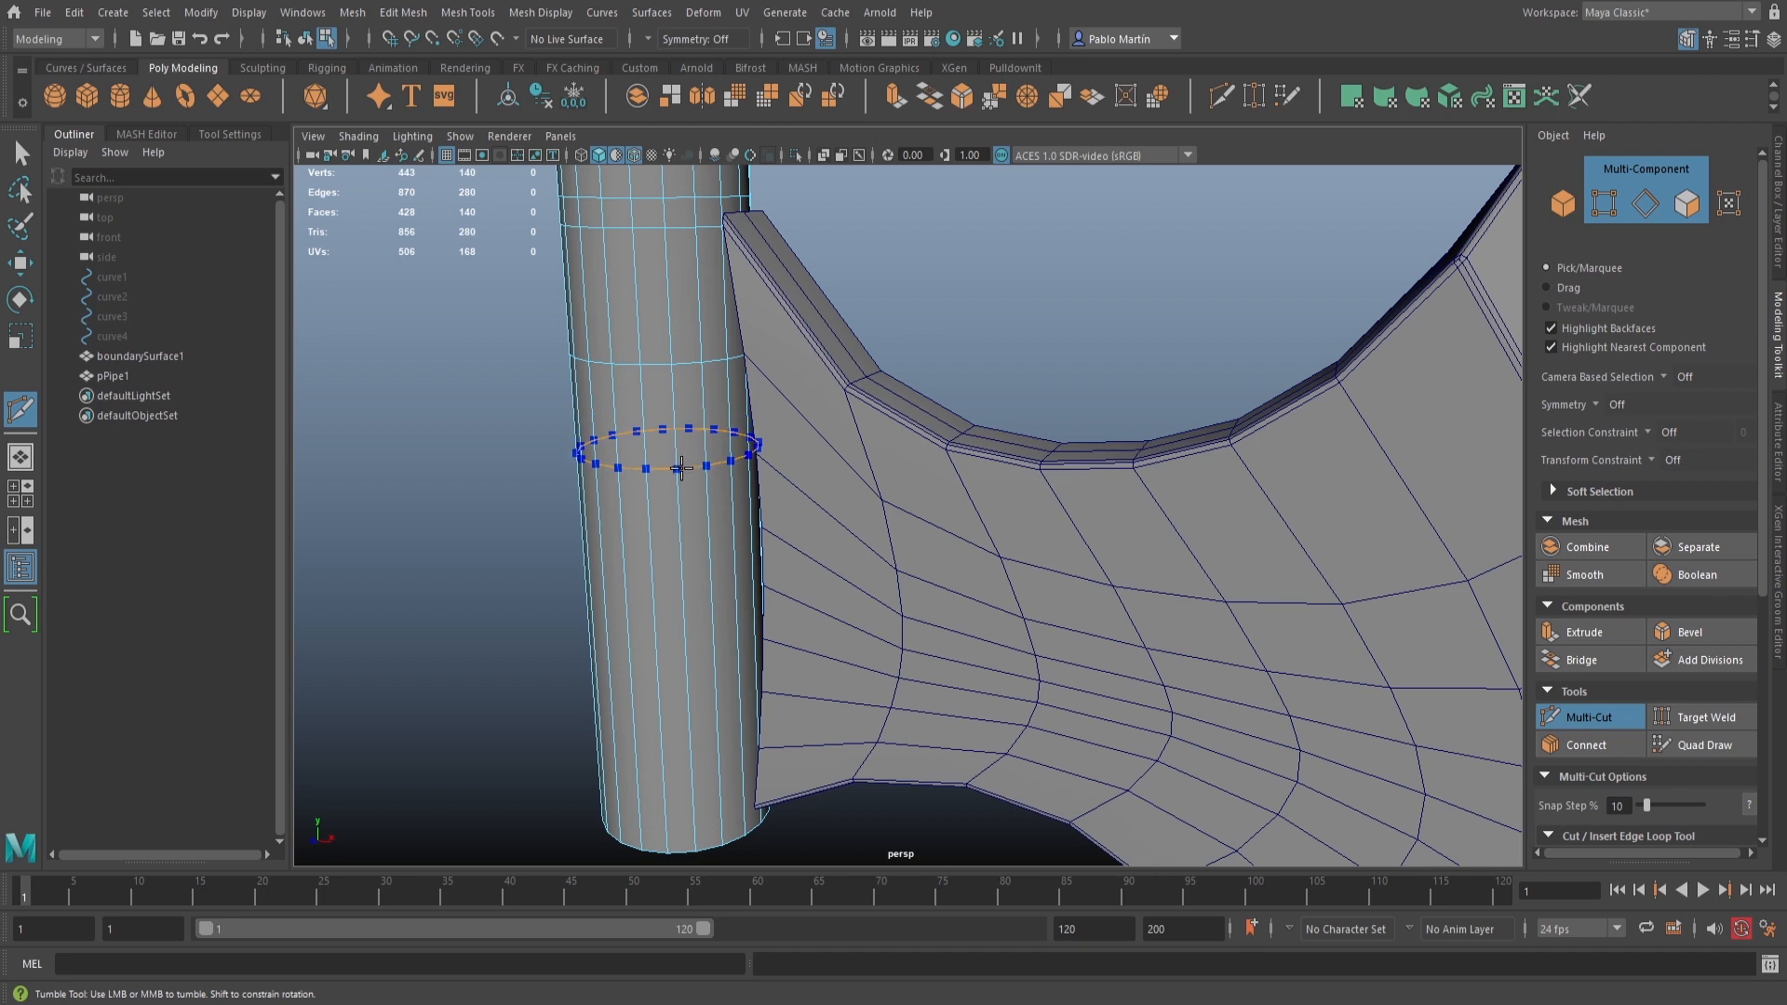
{"action": "left_click", "coordinate": [680, 470], "text": "ctrl"}
{"action": "left_click", "coordinate": [679, 548], "text": "ctrl"}
{"action": "left_click_drag", "start_coordinate": [865, 682], "coordinate": [862, 658], "text": "alt"}
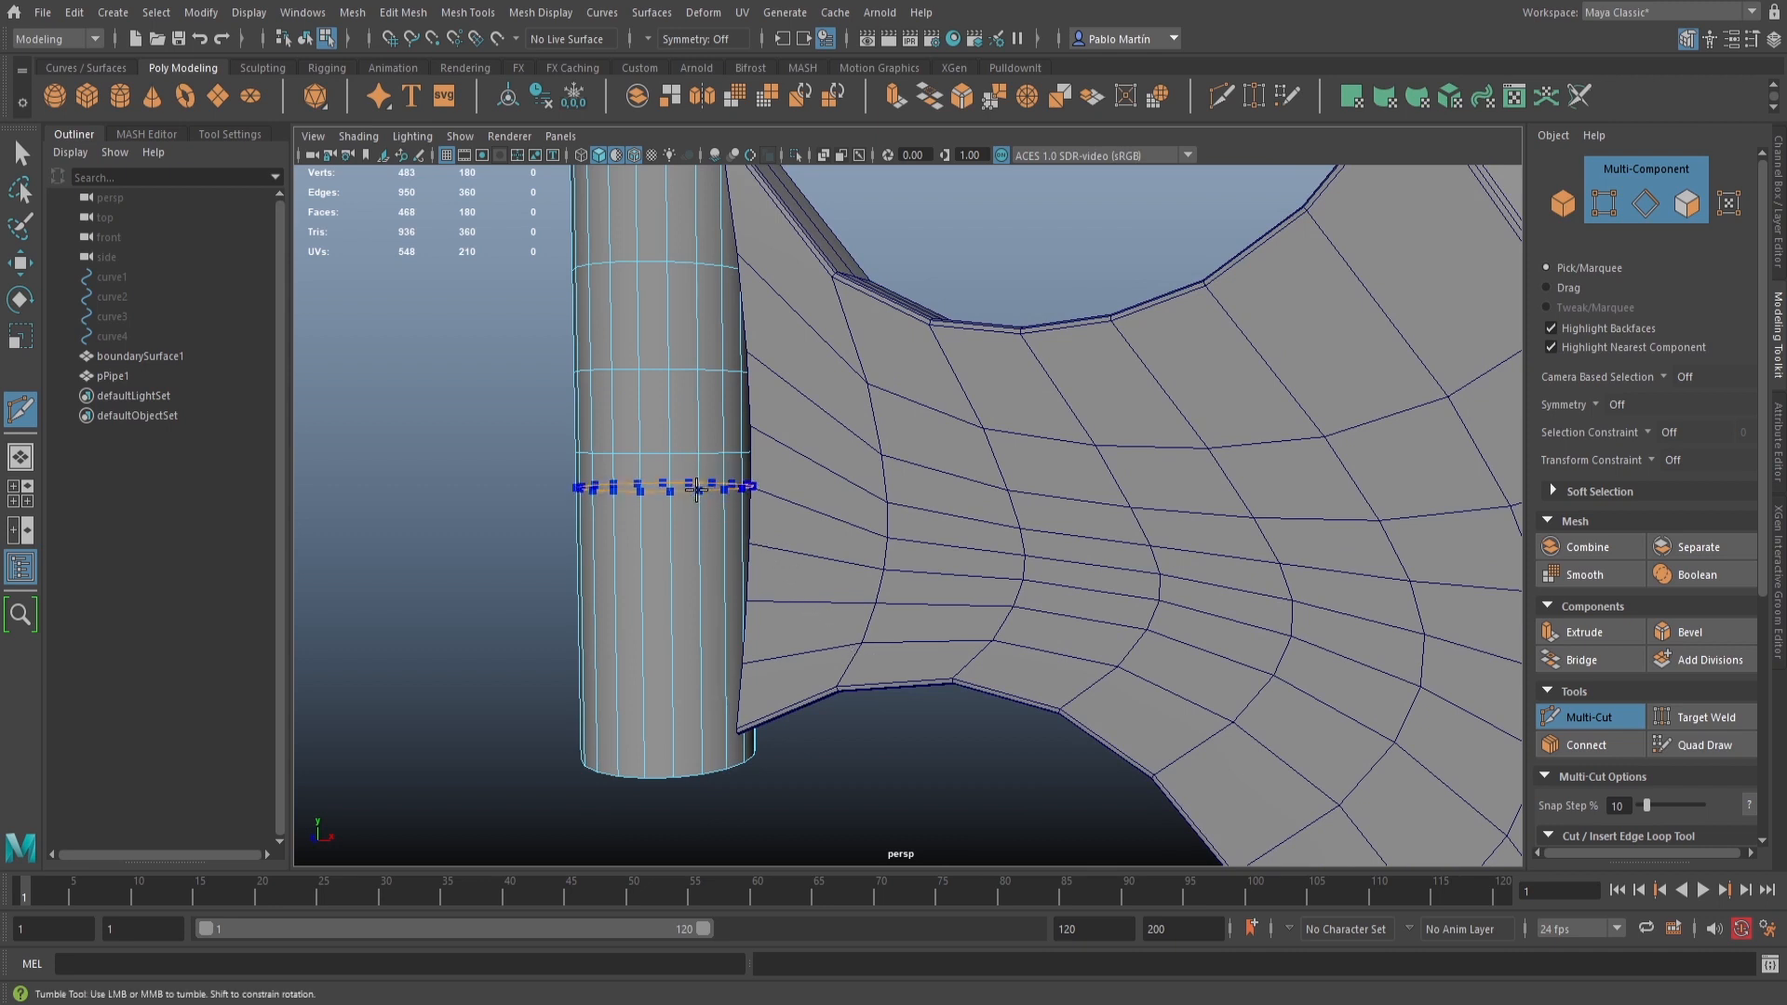
{"action": "left_click", "coordinate": [695, 490]}
Select the third of the four new pipe edge loops and move it up to Y 17.59
{"action": "key", "text": "q"}
{"action": "right_click_drag", "start_coordinate": [708, 461], "coordinate": [698, 390]}
{"action": "double_click", "coordinate": [713, 450]}
{"action": "key", "text": "w"}
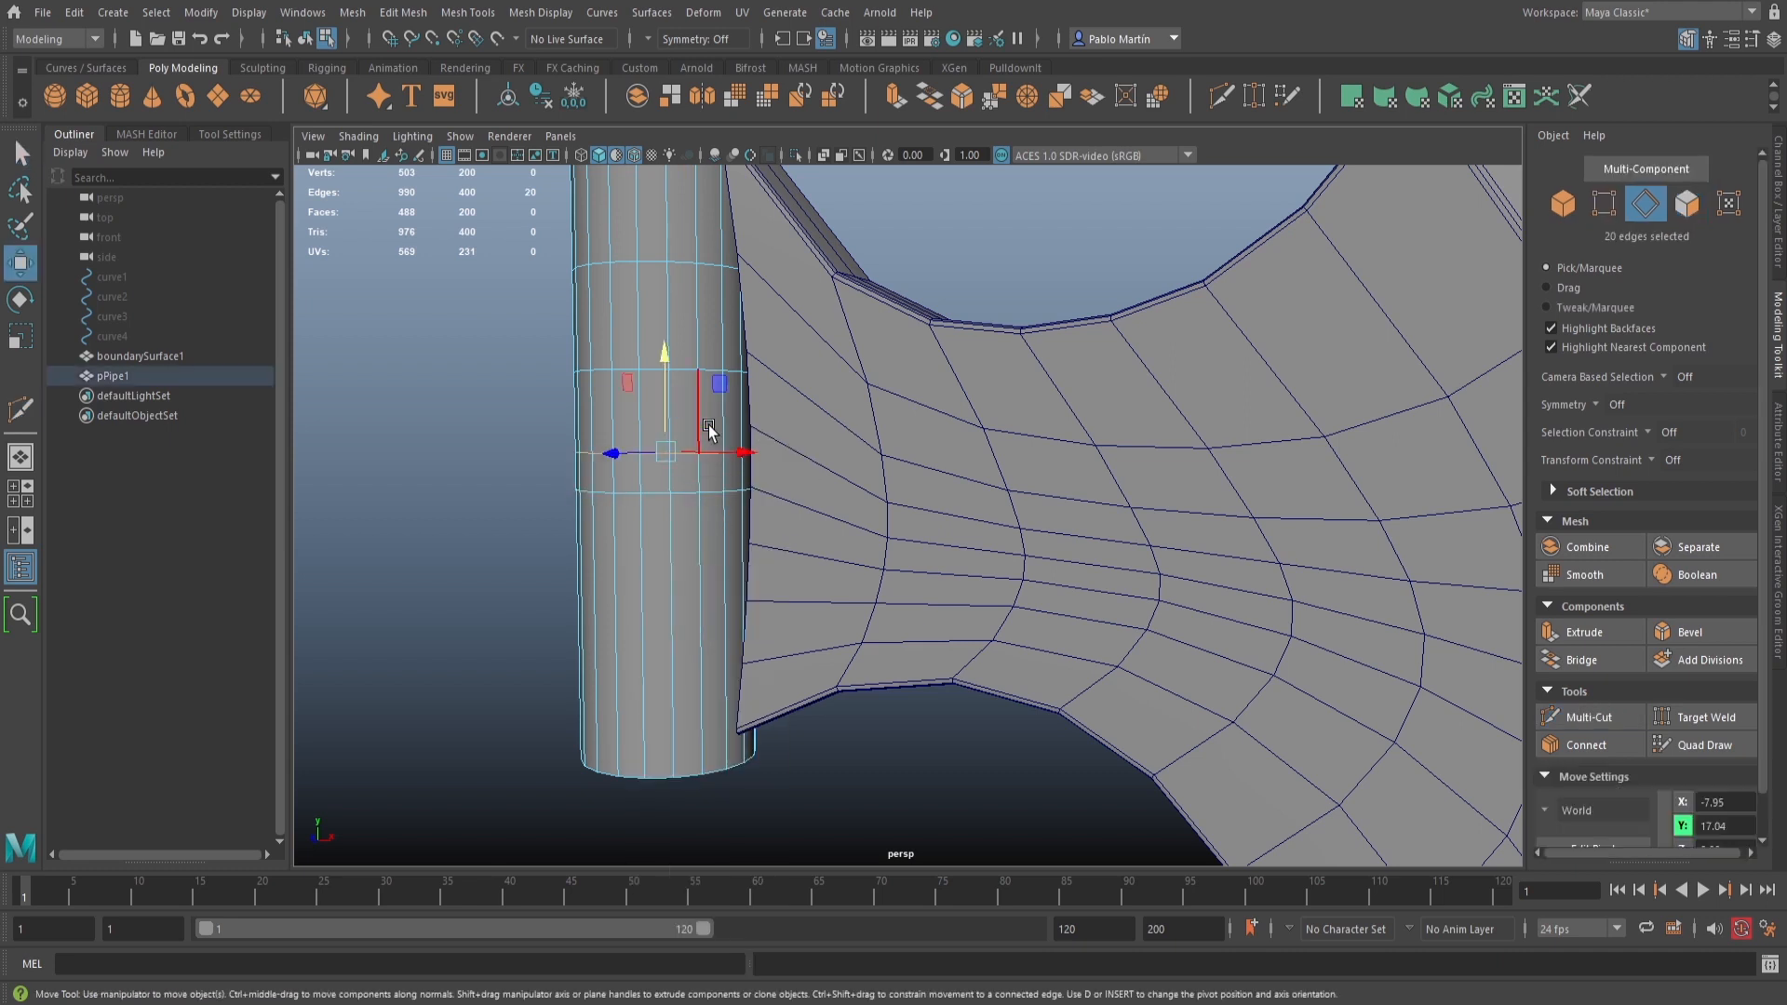
{"action": "left_click_drag", "start_coordinate": [666, 361], "coordinate": [667, 348]}
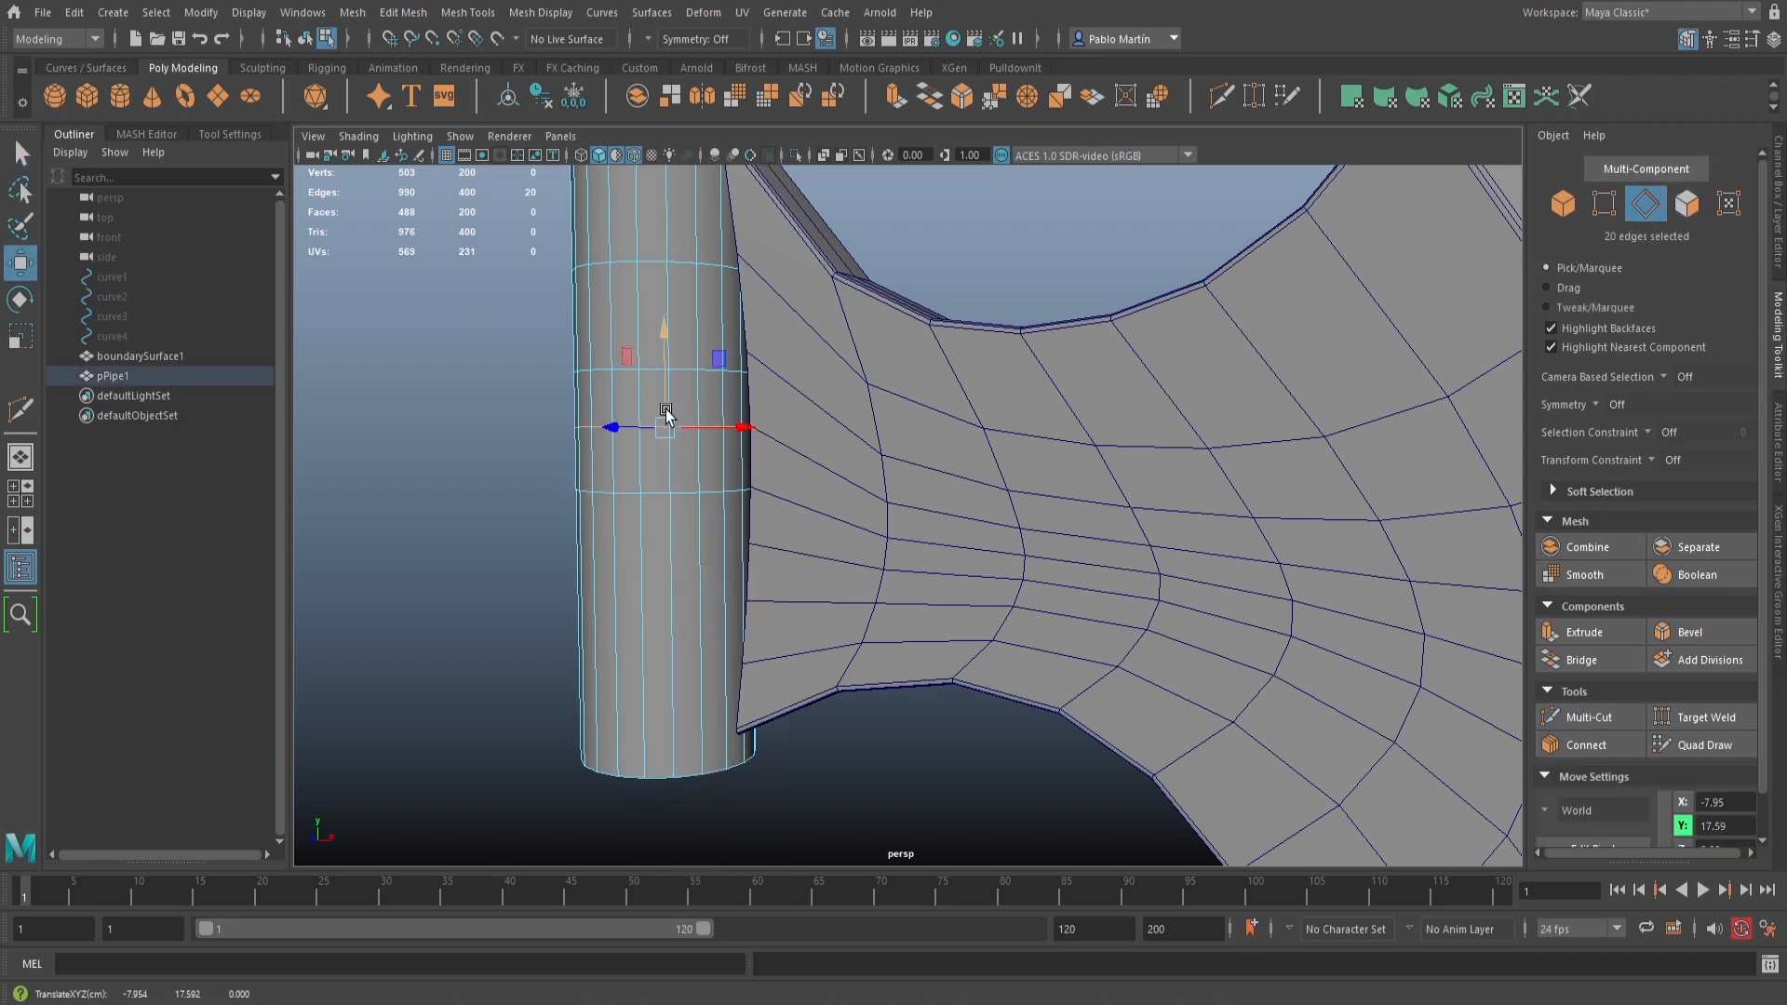
Return the pipe to object selection and activate Multi-Cut for further edge loops
{"action": "key", "text": "q"}
{"action": "right_click_drag", "start_coordinate": [669, 424], "coordinate": [689, 402]}
{"action": "key", "text": "F8"}
{"action": "left_click", "coordinate": [1594, 716]}
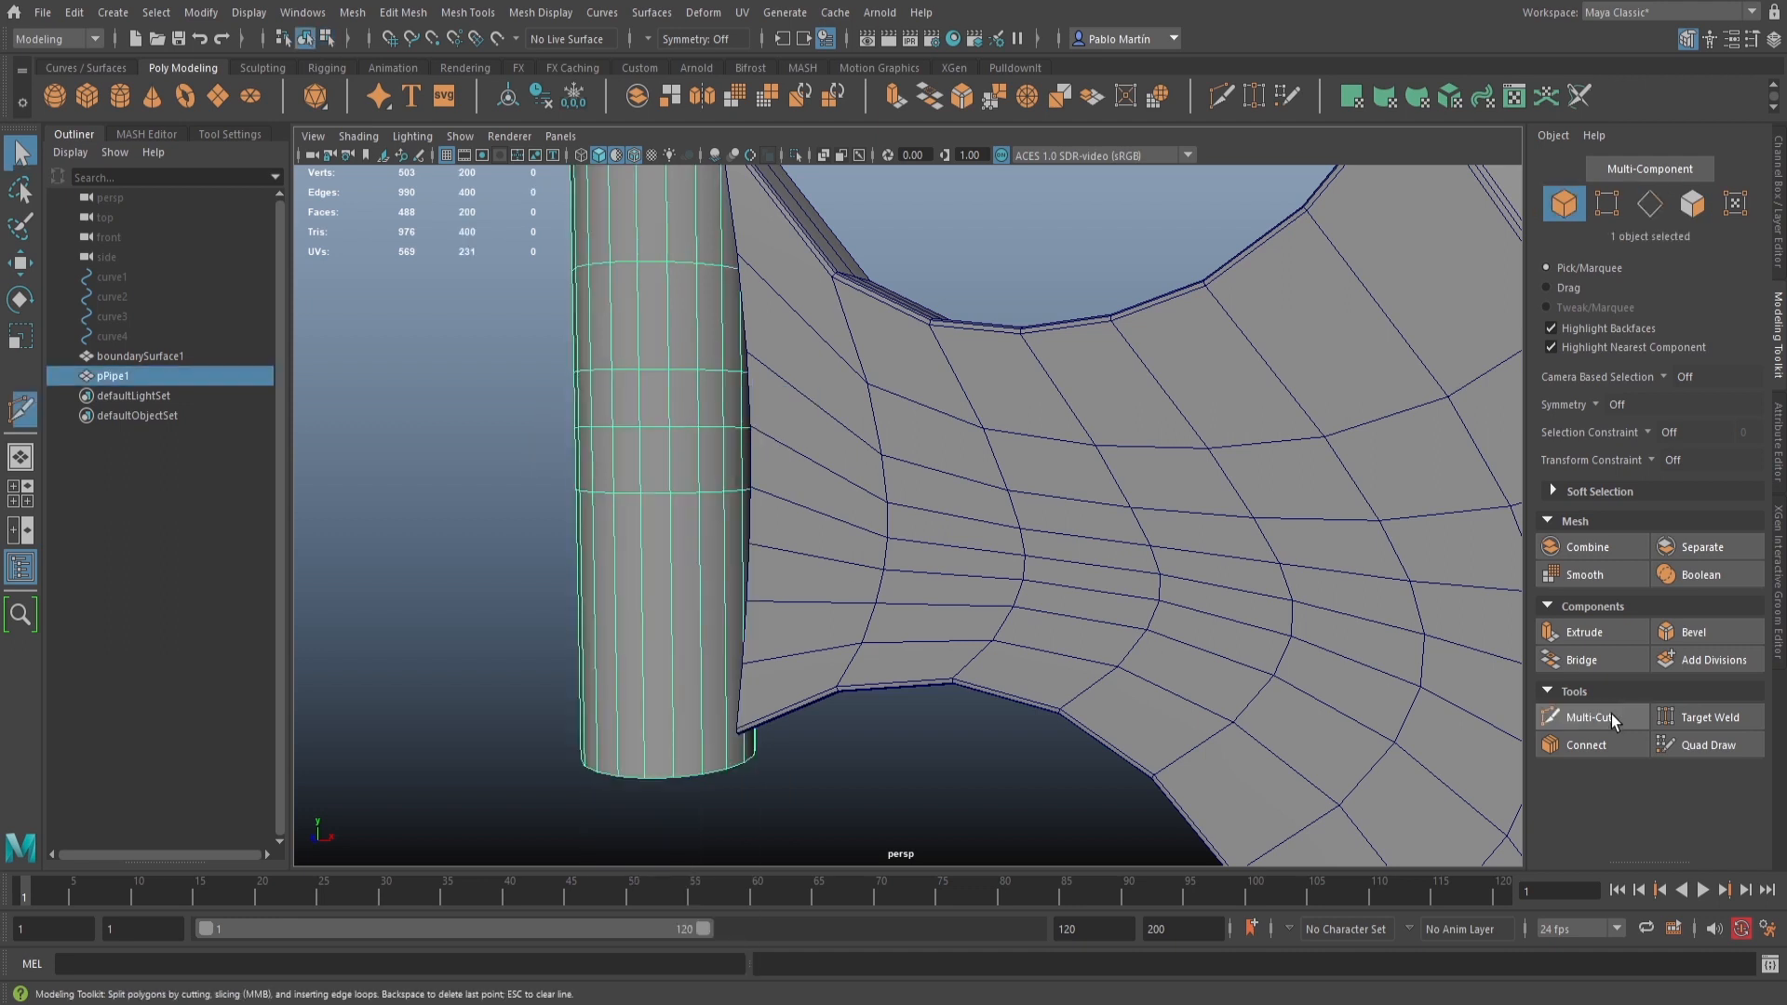
Insert three horizontal edge loops around the lower half of the pipe with Multi-Cut, spaced to match the blade's rows
{"action": "left_click", "coordinate": [696, 550], "text": "ctrl"}
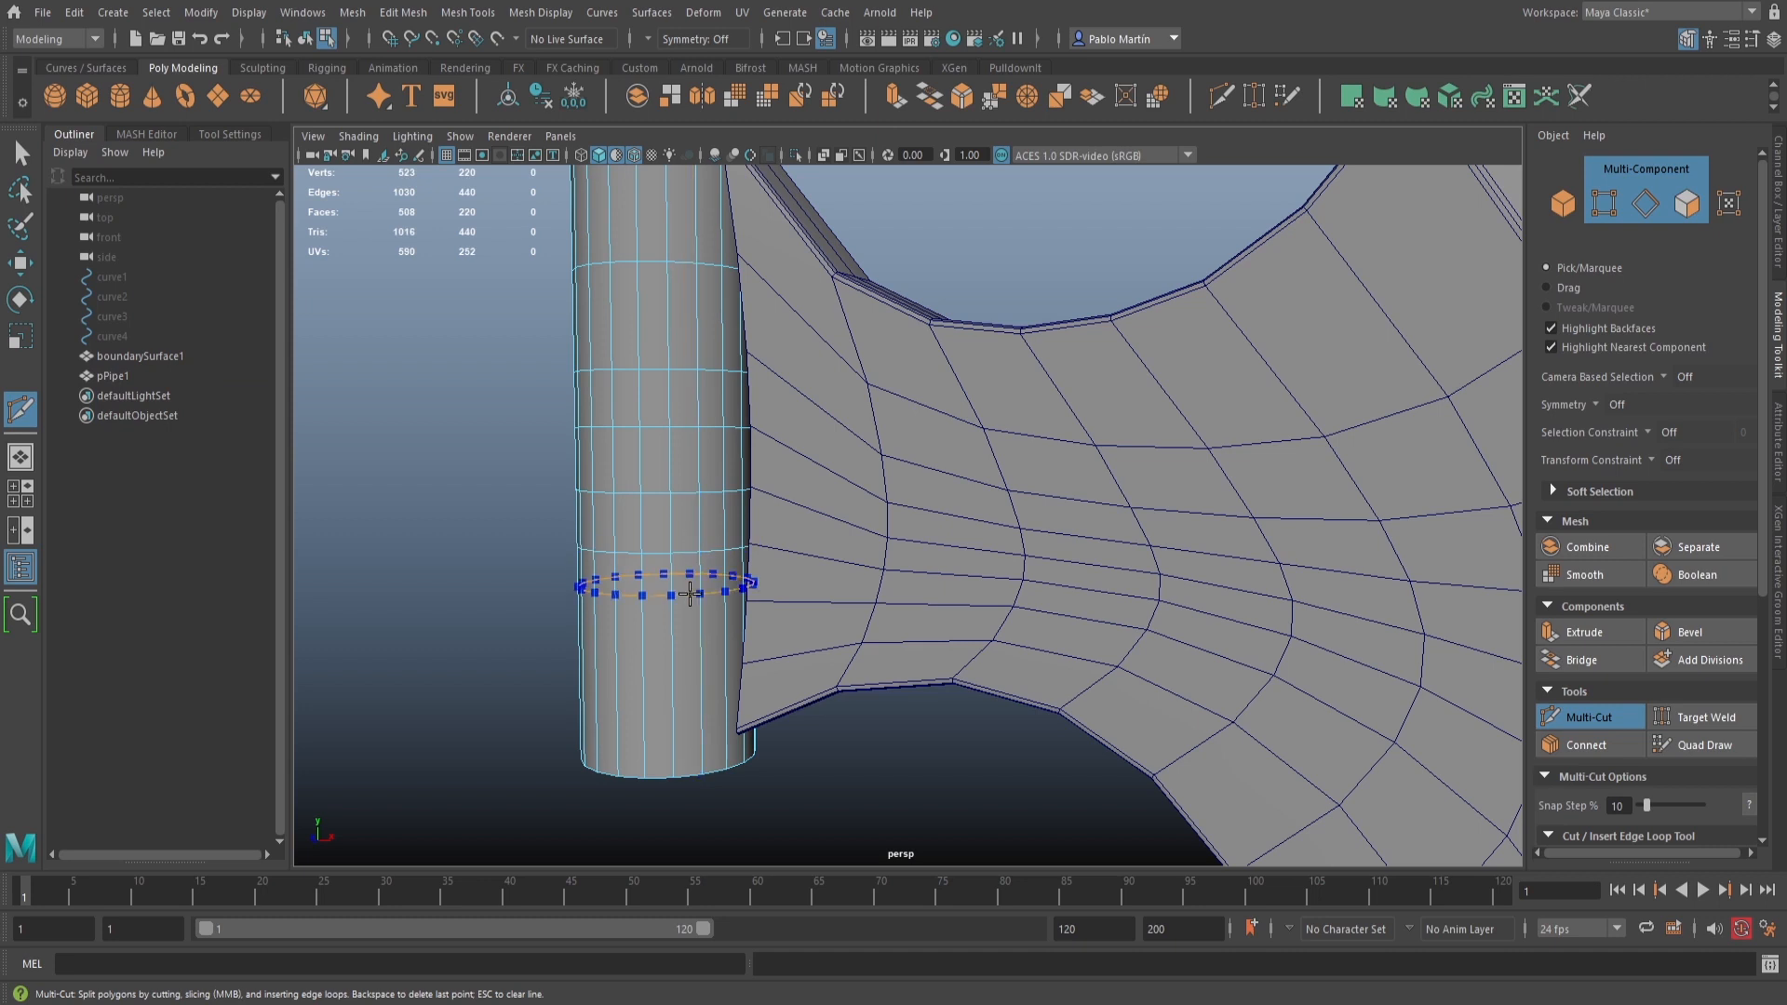
{"action": "left_click", "coordinate": [695, 610], "text": "ctrl"}
{"action": "right_click_drag", "start_coordinate": [687, 621], "coordinate": [832, 619], "text": "alt"}
{"action": "left_click_drag", "start_coordinate": [831, 619], "coordinate": [957, 434], "text": "alt"}
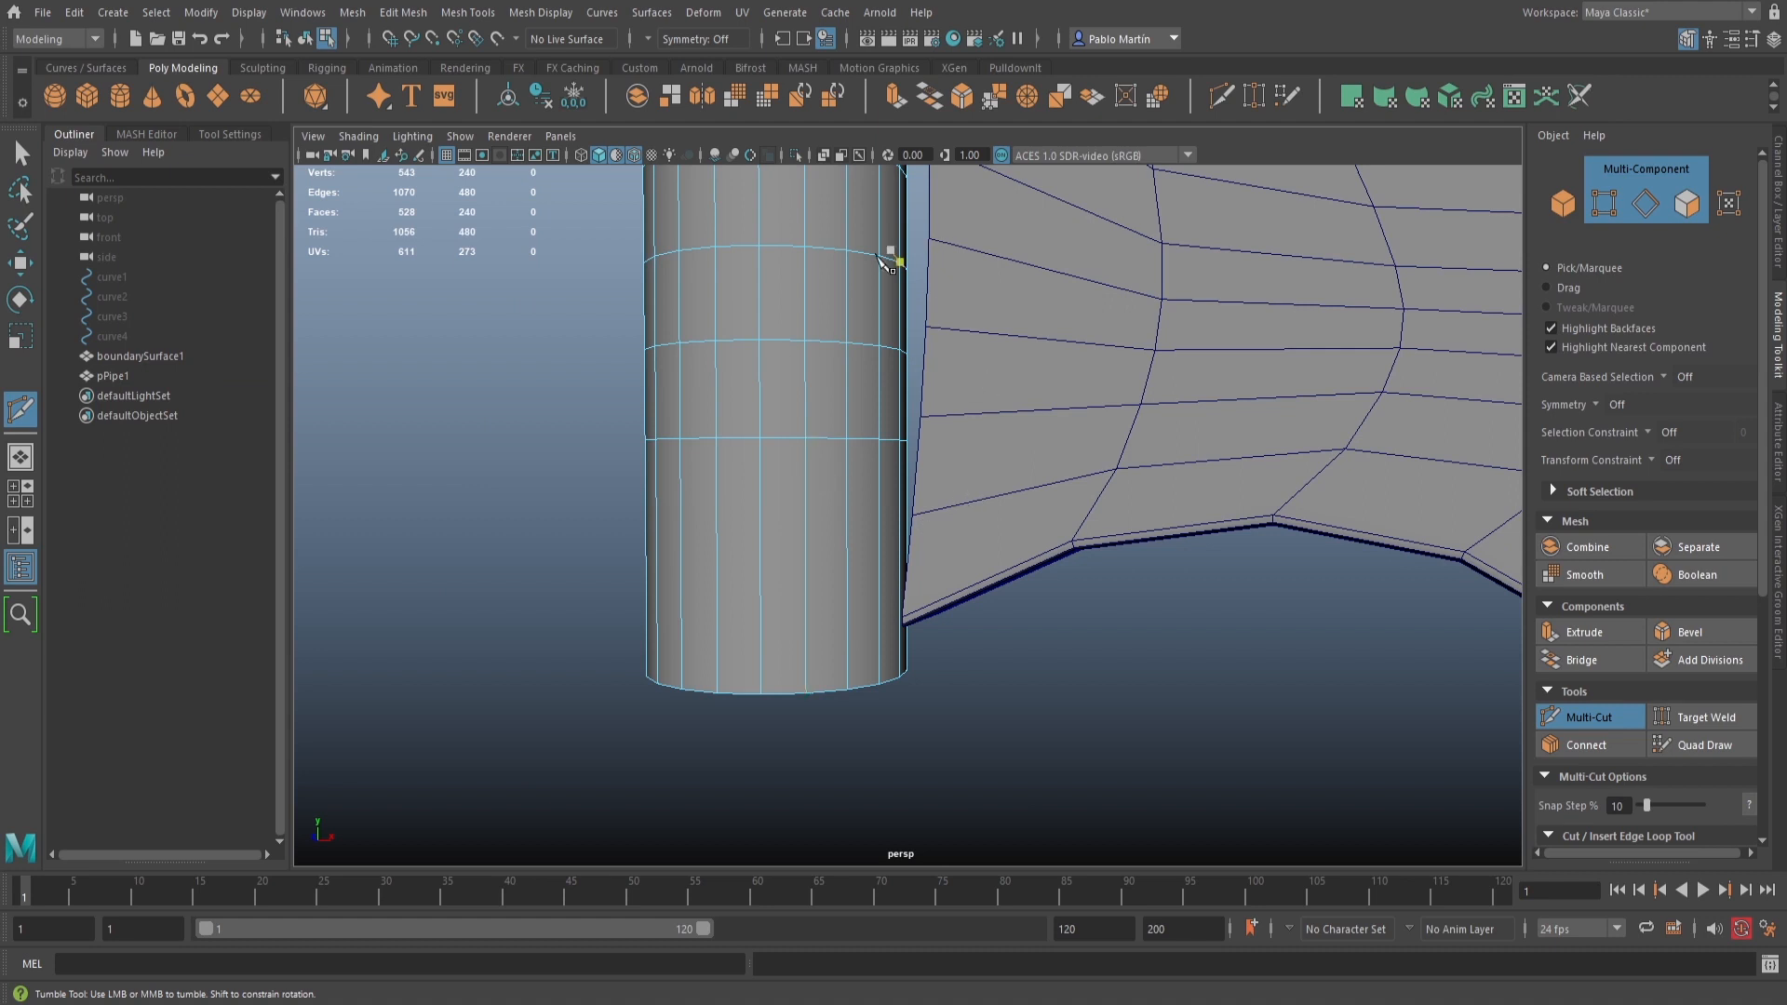
{"action": "left_click_drag", "start_coordinate": [994, 385], "coordinate": [933, 410], "text": "alt"}
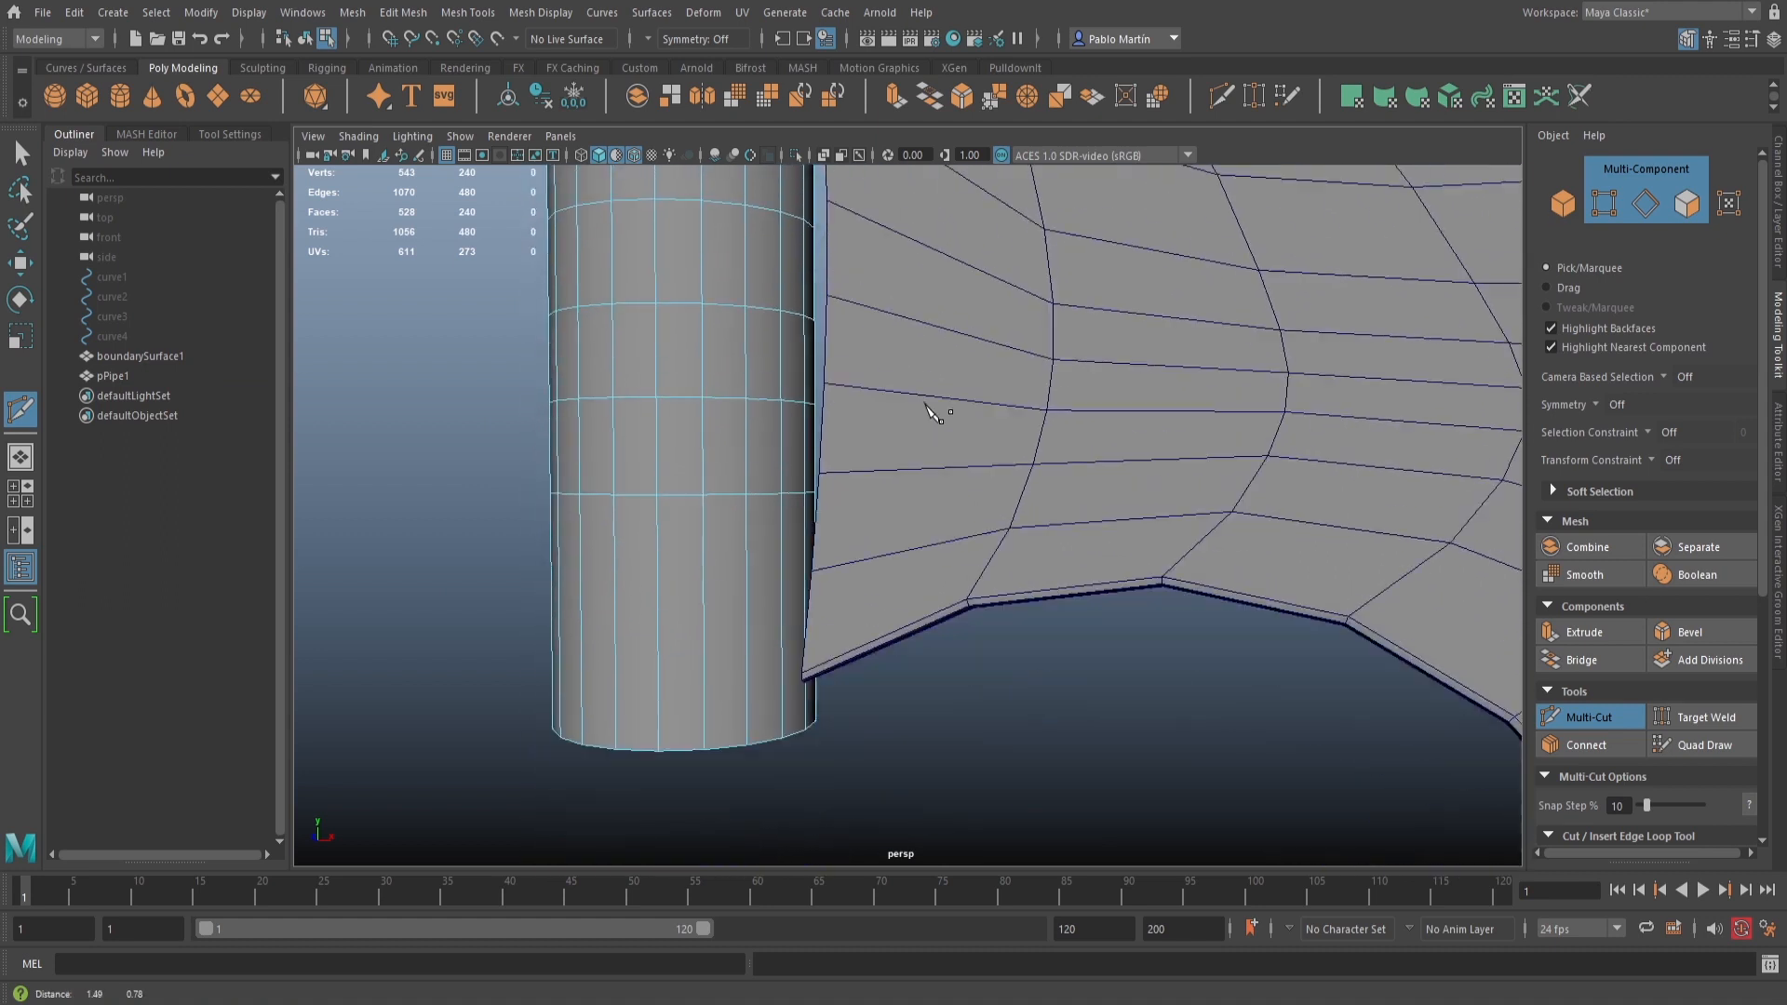
{"action": "middle_click_drag", "start_coordinate": [934, 409], "coordinate": [950, 439], "text": "alt"}
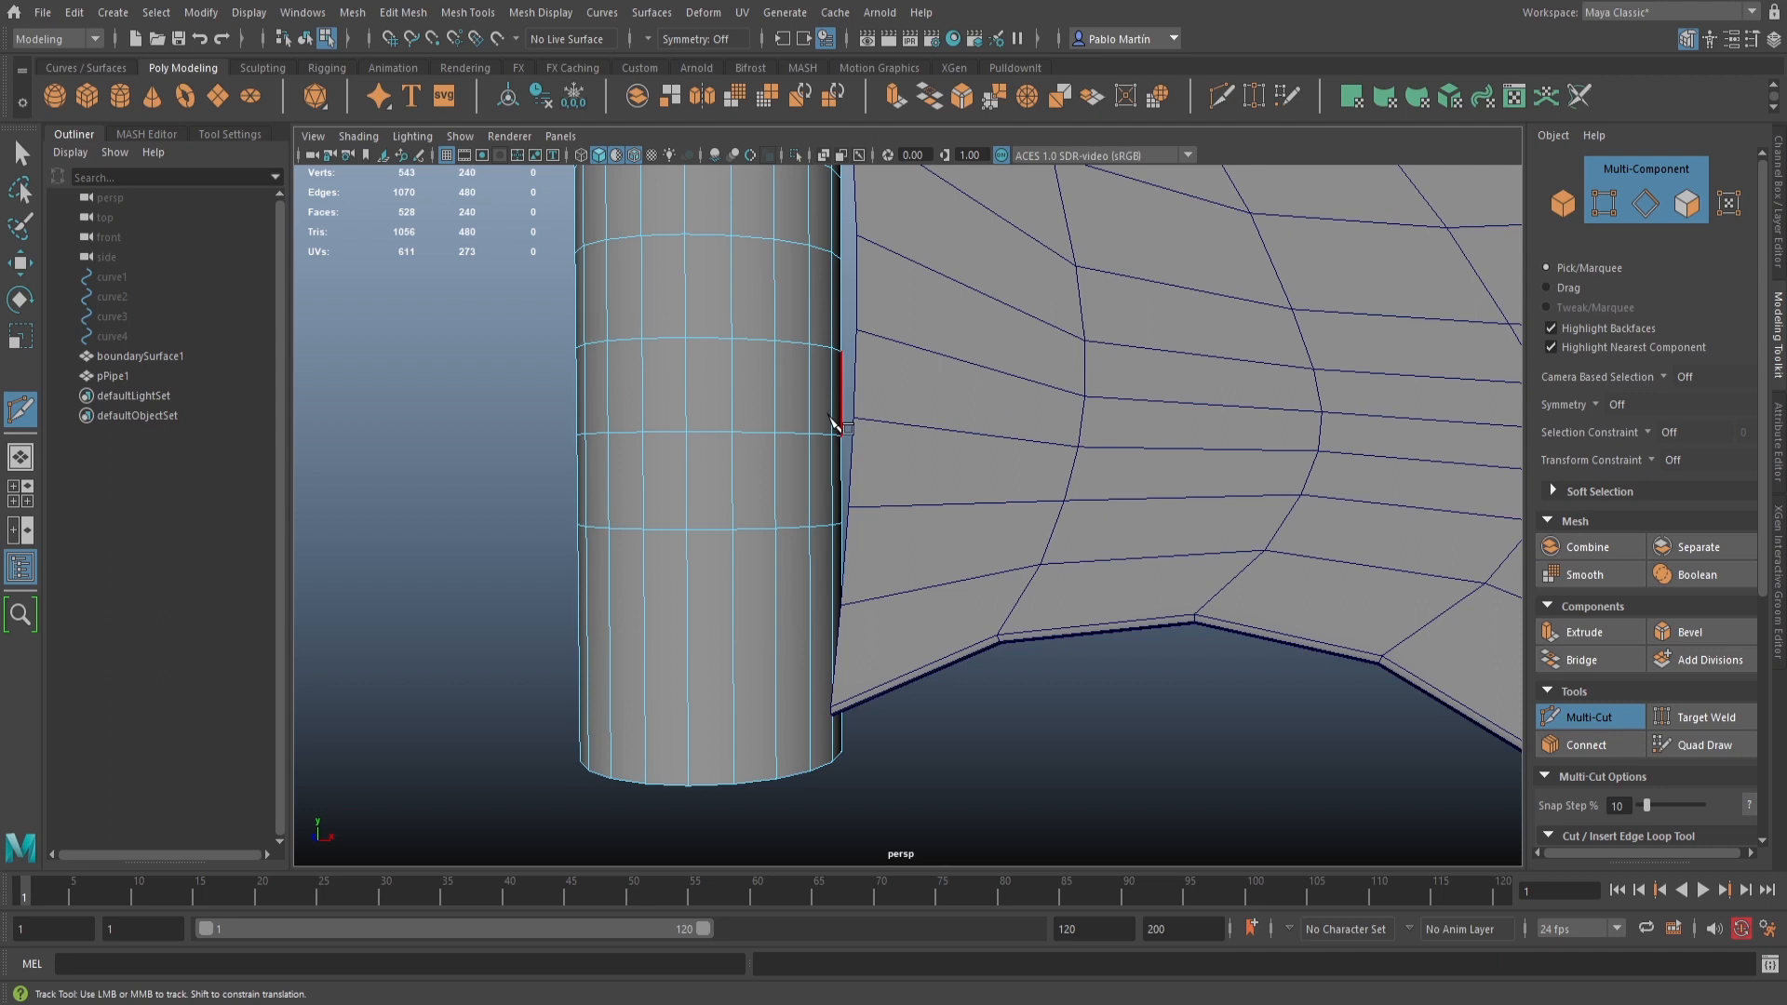
{"action": "left_click_drag", "start_coordinate": [800, 605], "coordinate": [733, 613], "text": "ctrl"}
{"action": "left_click", "coordinate": [733, 614], "text": "ctrl"}
Insert two more horizontal edge loops close to the pipe's bottom end and leave the Multi-Cut tool
{"action": "left_click_drag", "start_coordinate": [1102, 836], "coordinate": [1086, 803], "text": "alt"}
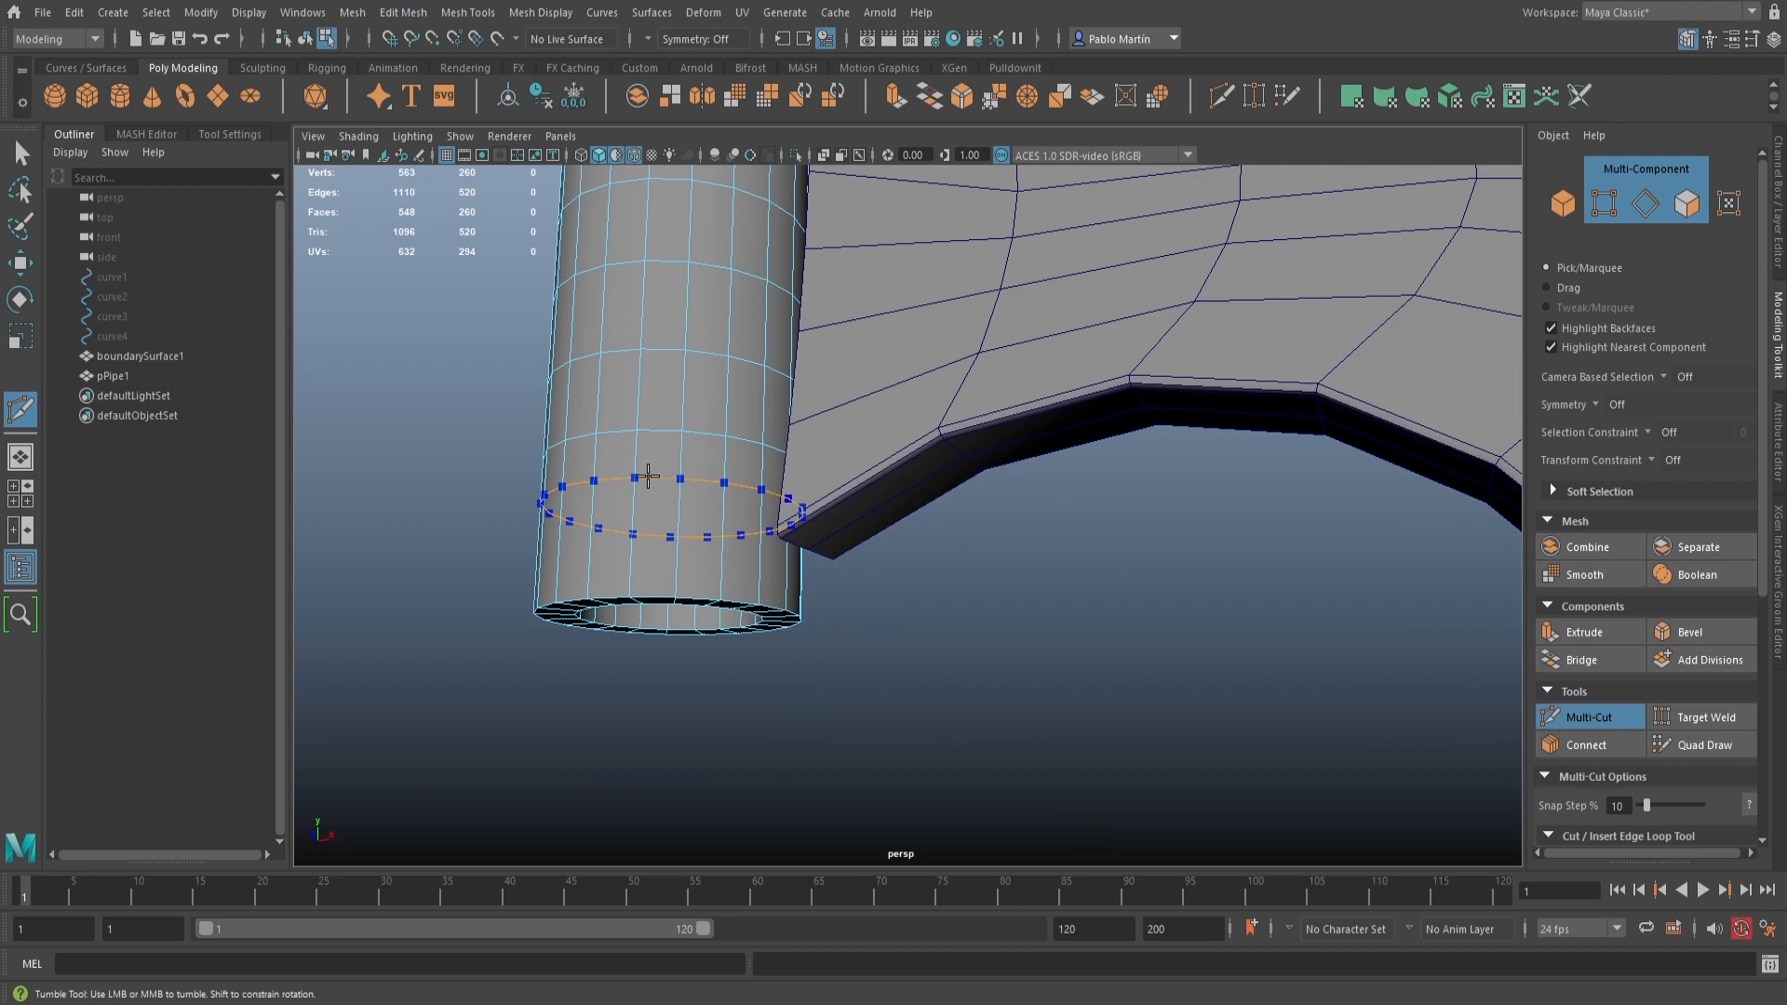
{"action": "left_click_drag", "start_coordinate": [686, 550], "coordinate": [875, 642], "text": "alt"}
{"action": "middle_click_drag", "start_coordinate": [876, 642], "coordinate": [864, 503], "text": "alt"}
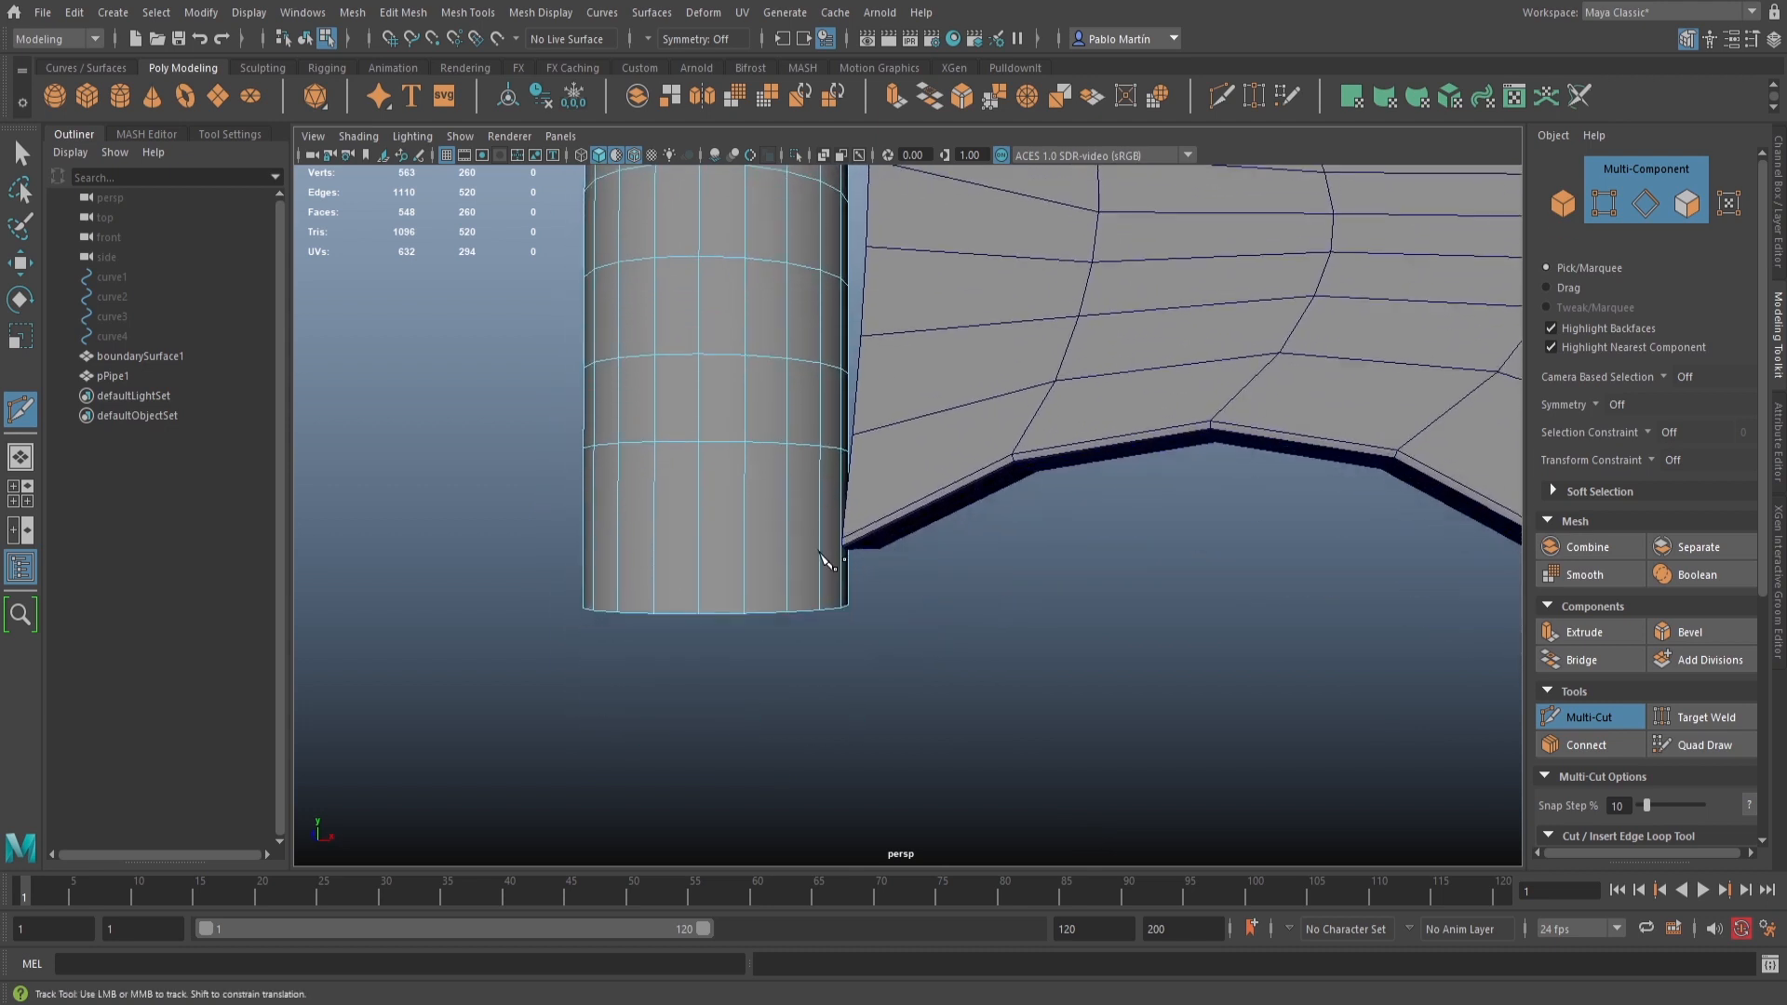
{"action": "left_click", "coordinate": [699, 513], "text": "ctrl"}
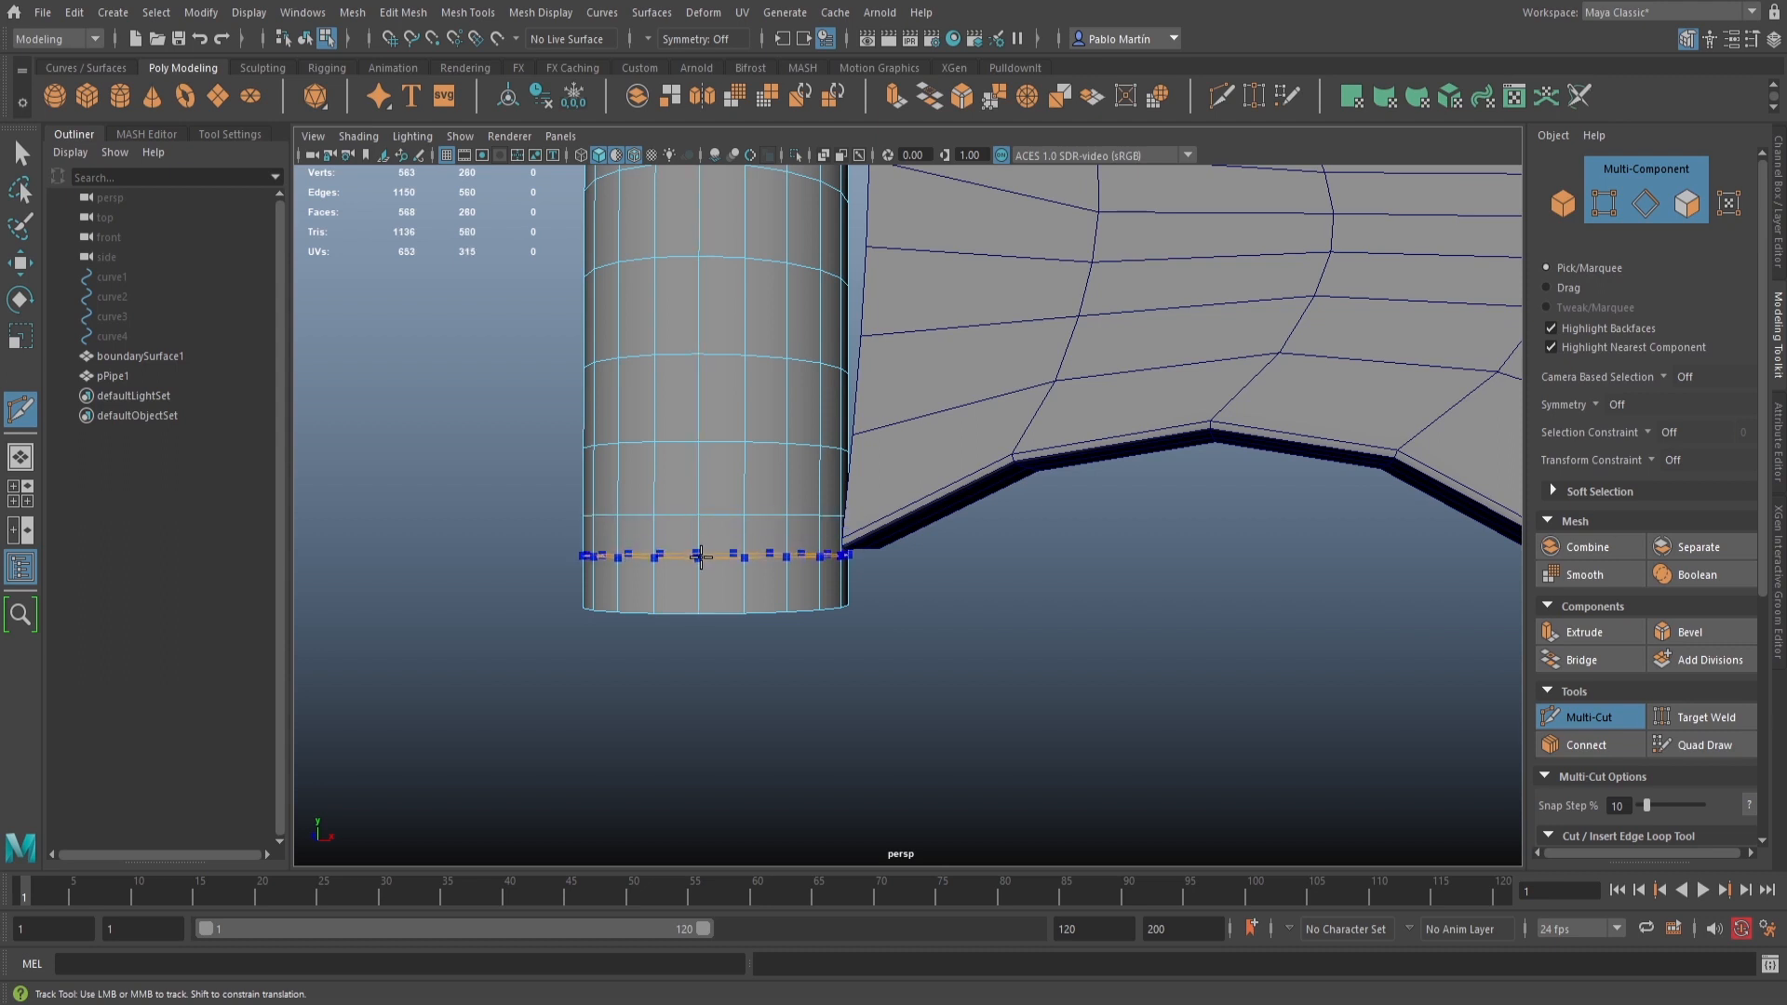
{"action": "left_click", "coordinate": [701, 557], "text": "ctrl"}
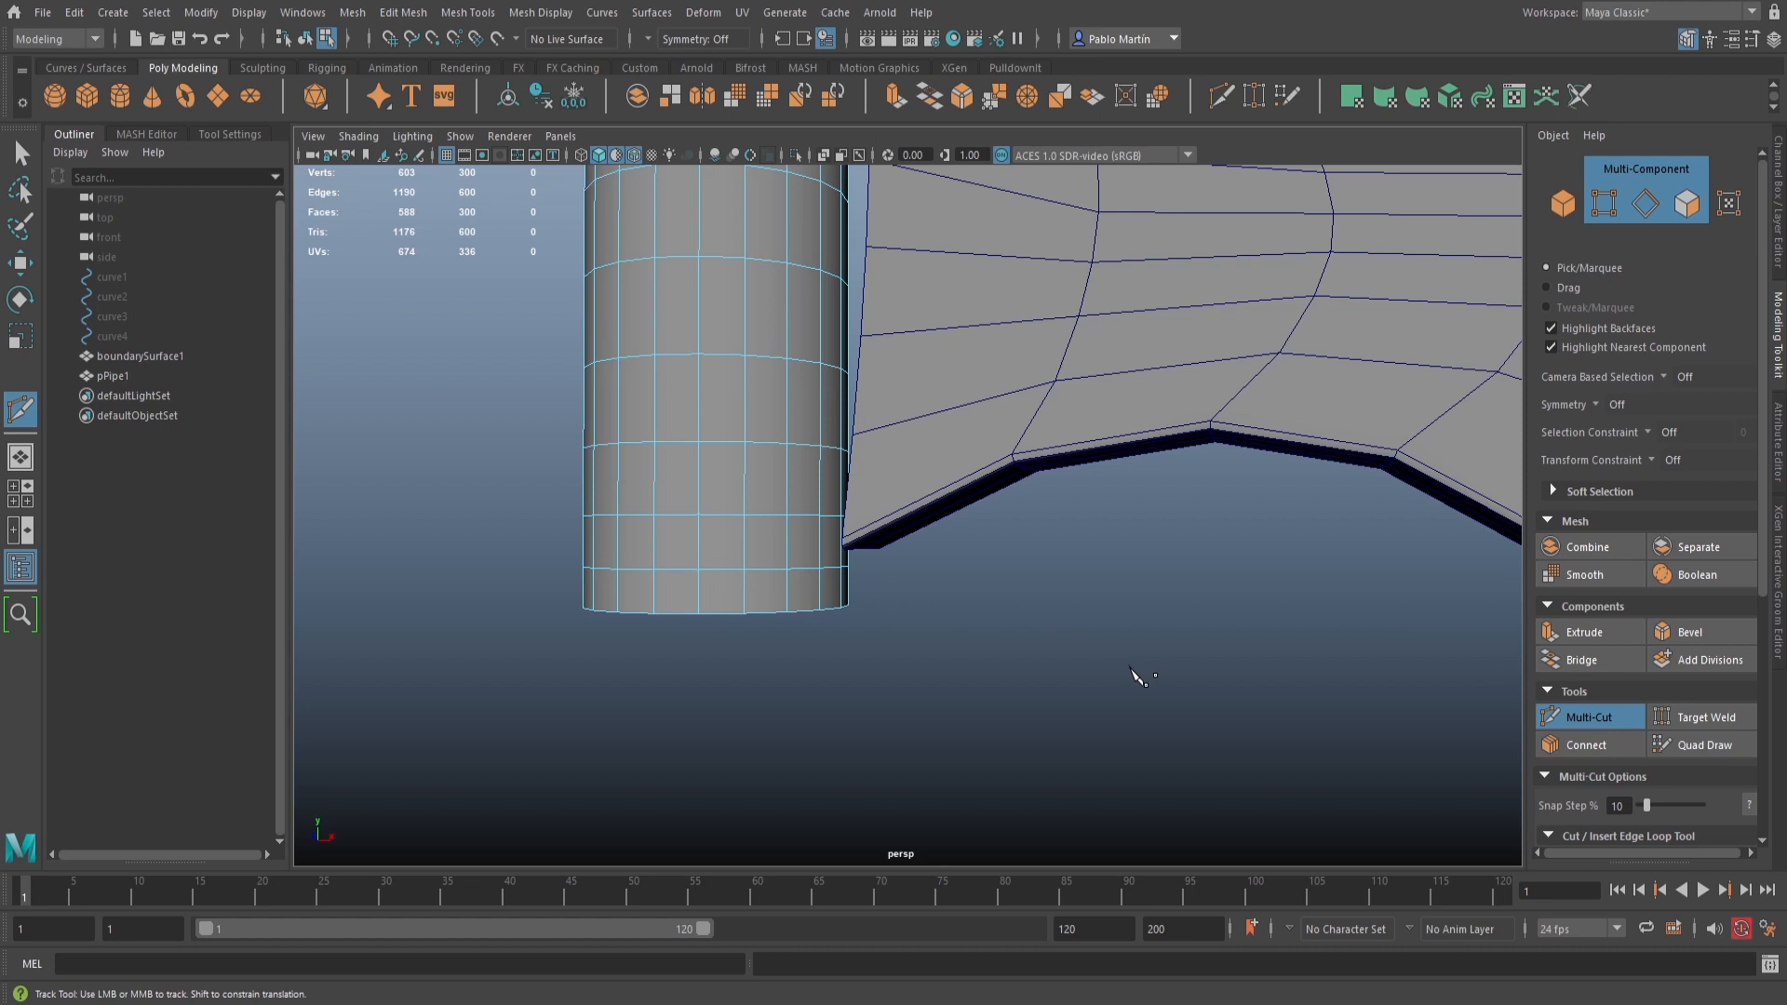
{"action": "key", "text": "q"}
Isolate the blade mesh and select the border edges of its open end facing the pipe to check their count
{"action": "left_click_drag", "start_coordinate": [1102, 658], "coordinate": [968, 673], "text": "alt"}
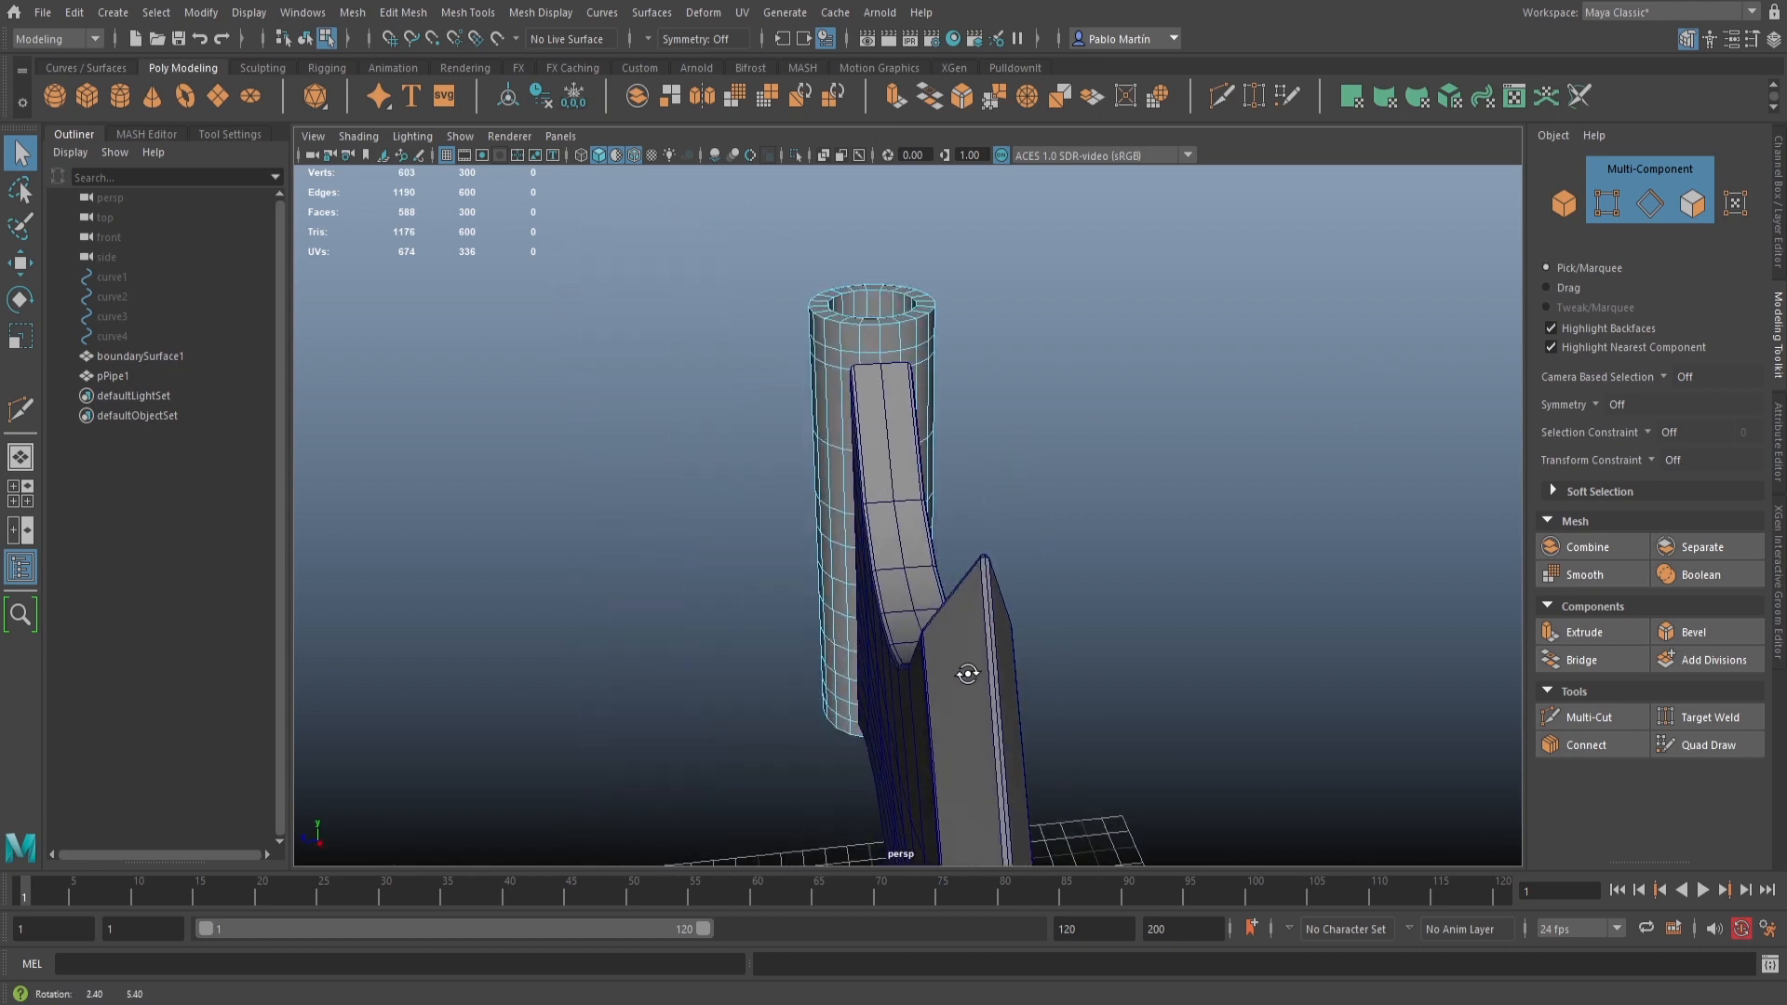
{"action": "right_click", "coordinate": [866, 352]}
{"action": "left_click_drag", "start_coordinate": [838, 415], "coordinate": [946, 460], "text": "alt"}
{"action": "right_click_drag", "start_coordinate": [870, 429], "coordinate": [1125, 487], "text": "alt"}
{"action": "middle_click_drag", "start_coordinate": [1124, 487], "coordinate": [942, 528], "text": "alt"}
{"action": "left_click_drag", "start_coordinate": [942, 532], "coordinate": [993, 523], "text": "alt"}
{"action": "right_click_drag", "start_coordinate": [998, 480], "coordinate": [1049, 450]}
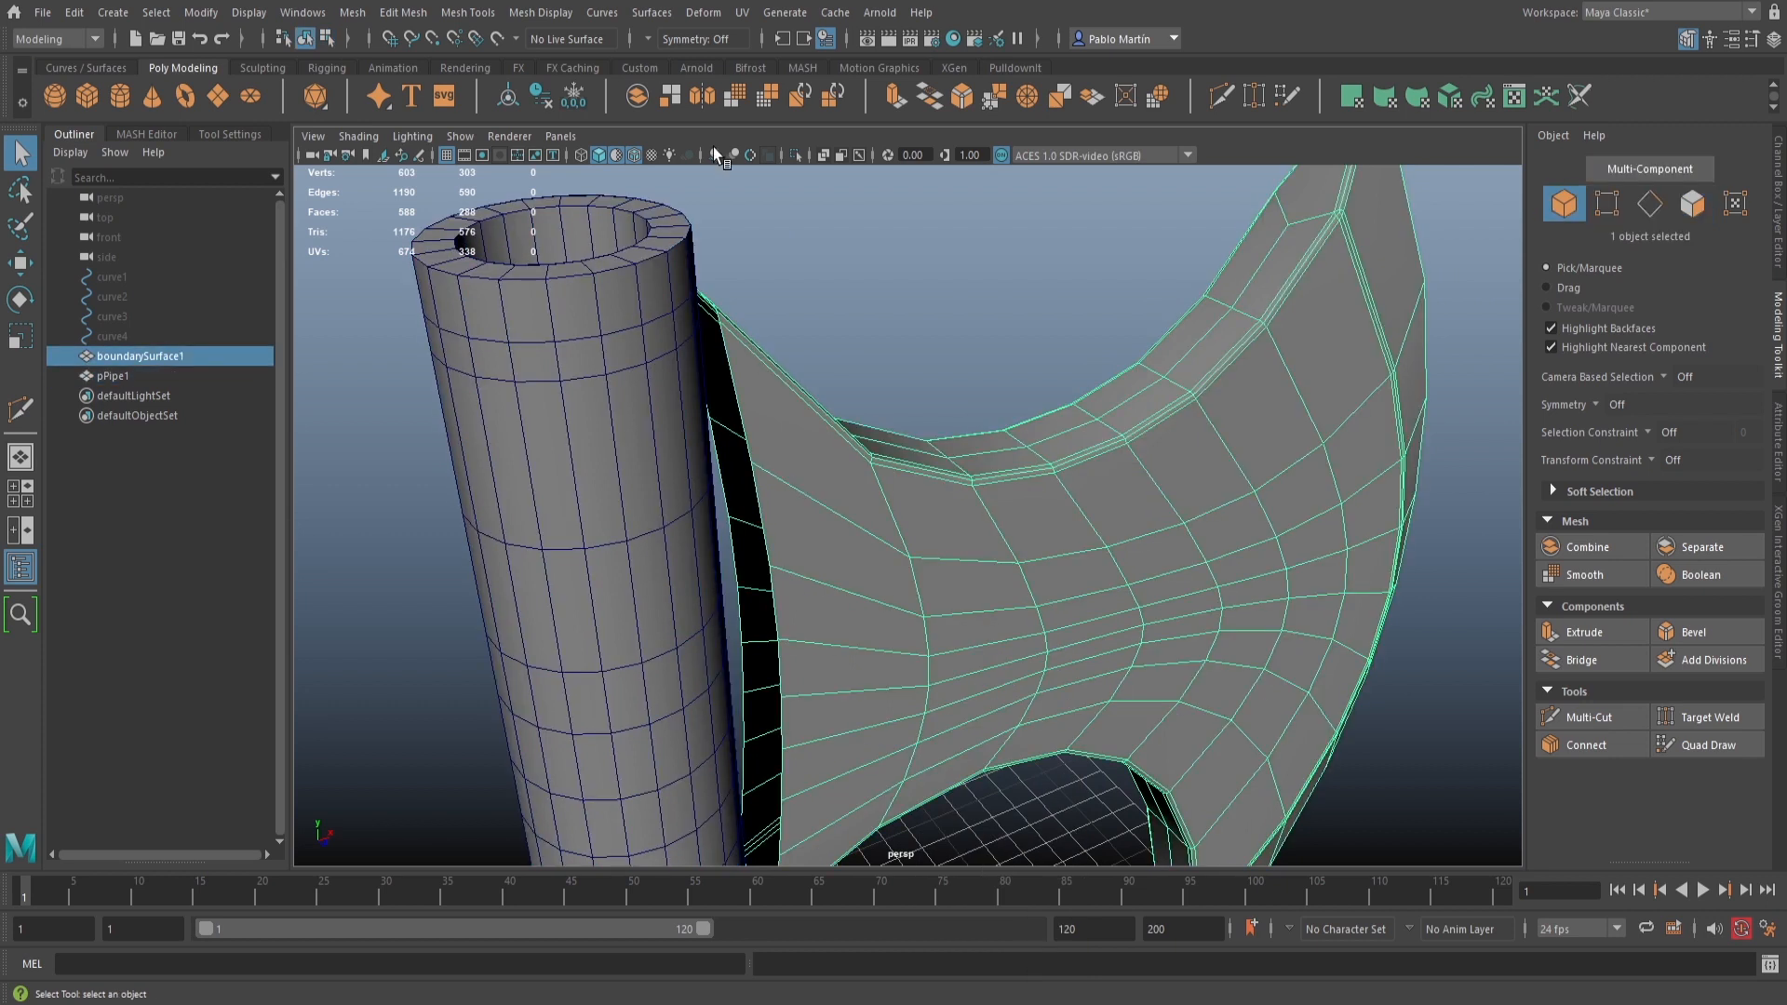
{"action": "left_click", "coordinate": [797, 155]}
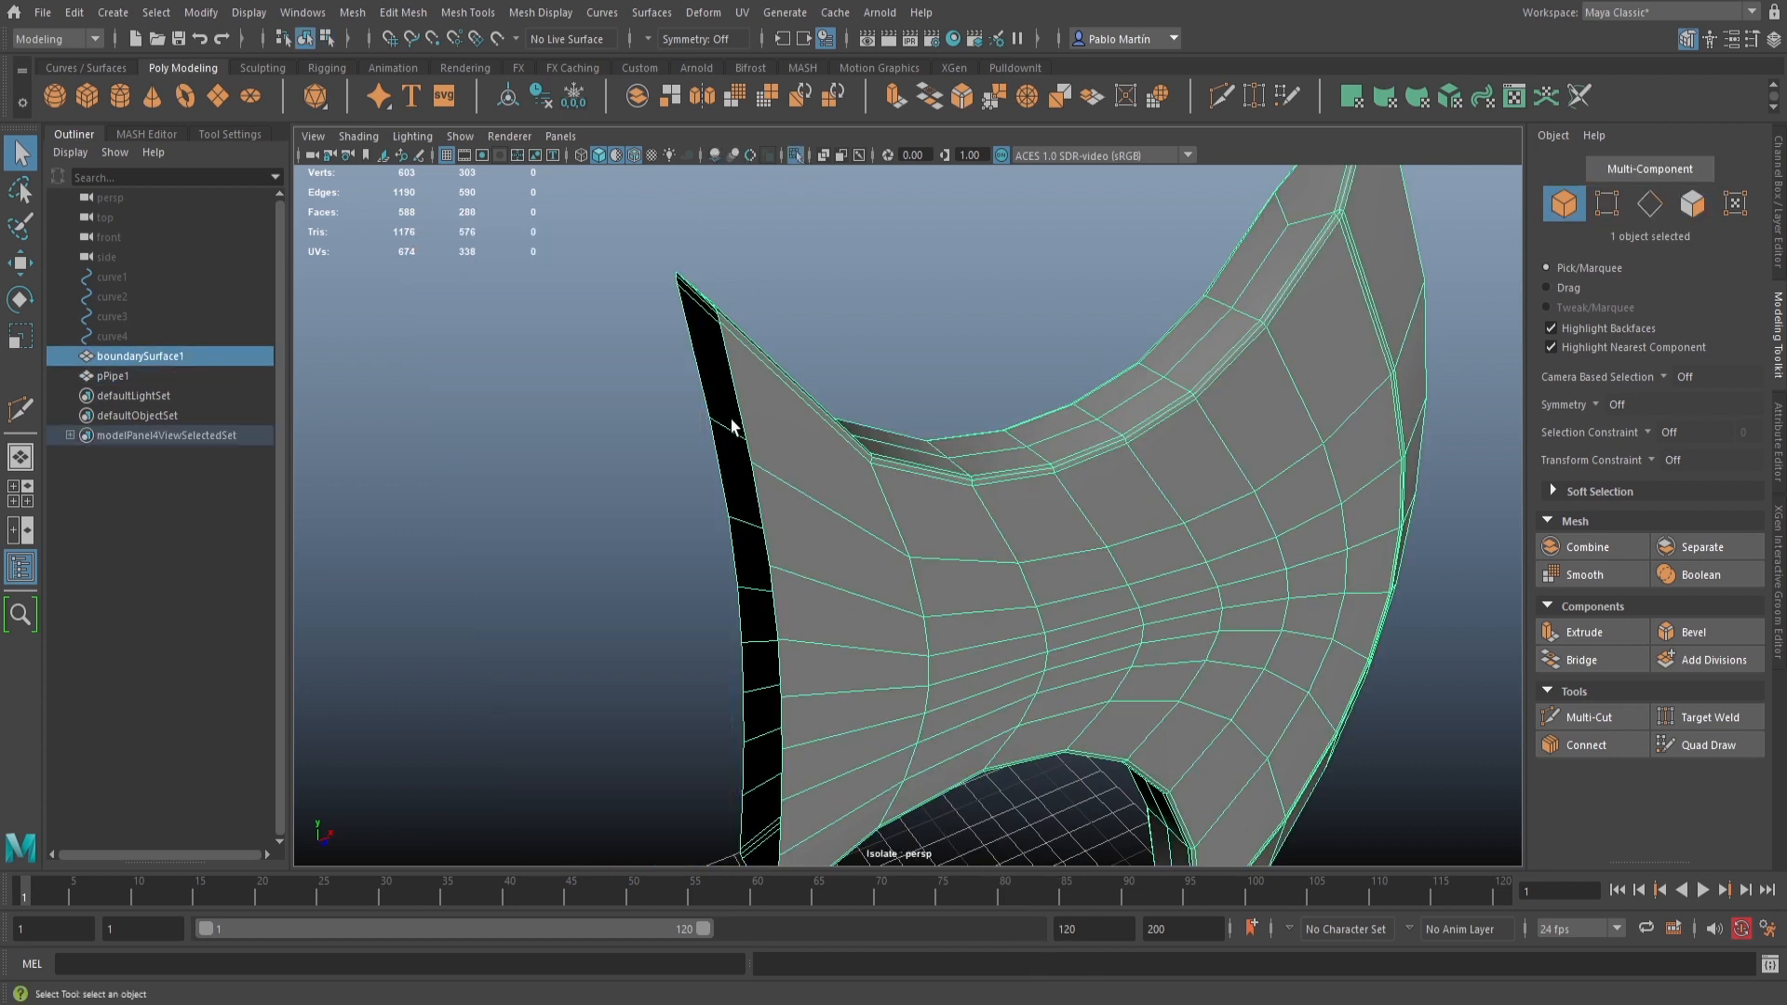
{"action": "right_click_drag", "start_coordinate": [745, 395], "coordinate": [736, 316]}
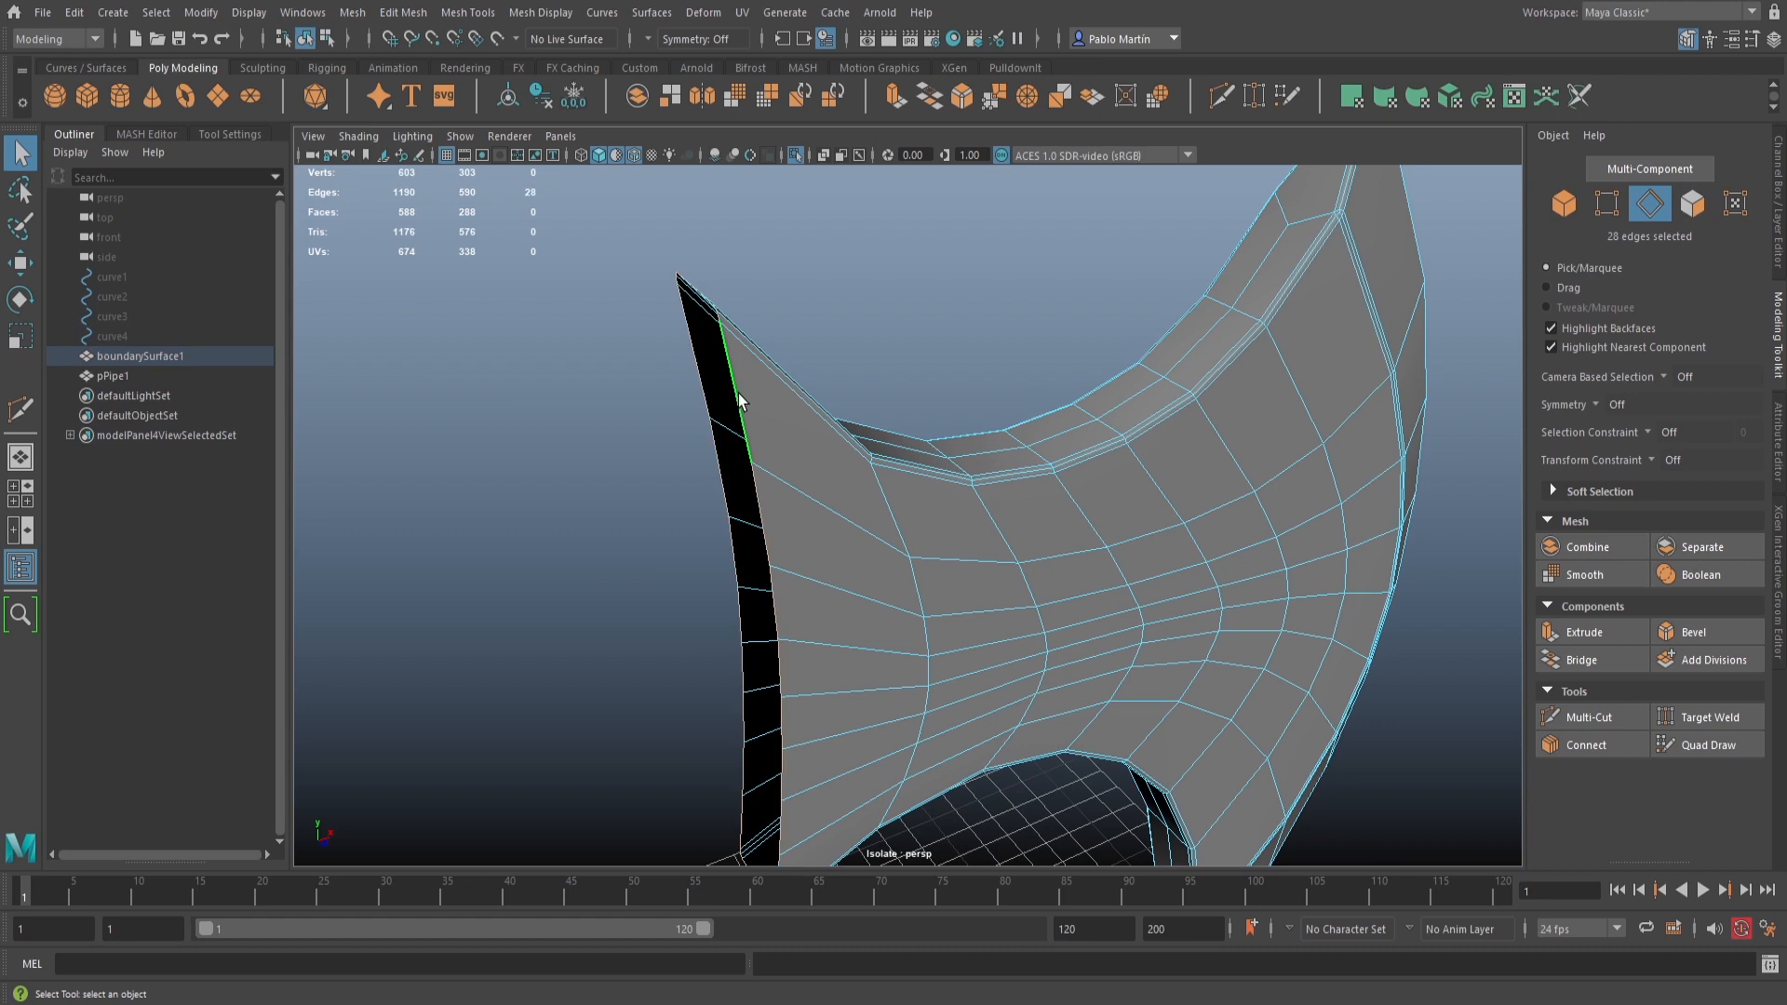
{"action": "left_click_drag", "start_coordinate": [1005, 571], "coordinate": [784, 431], "text": "alt"}
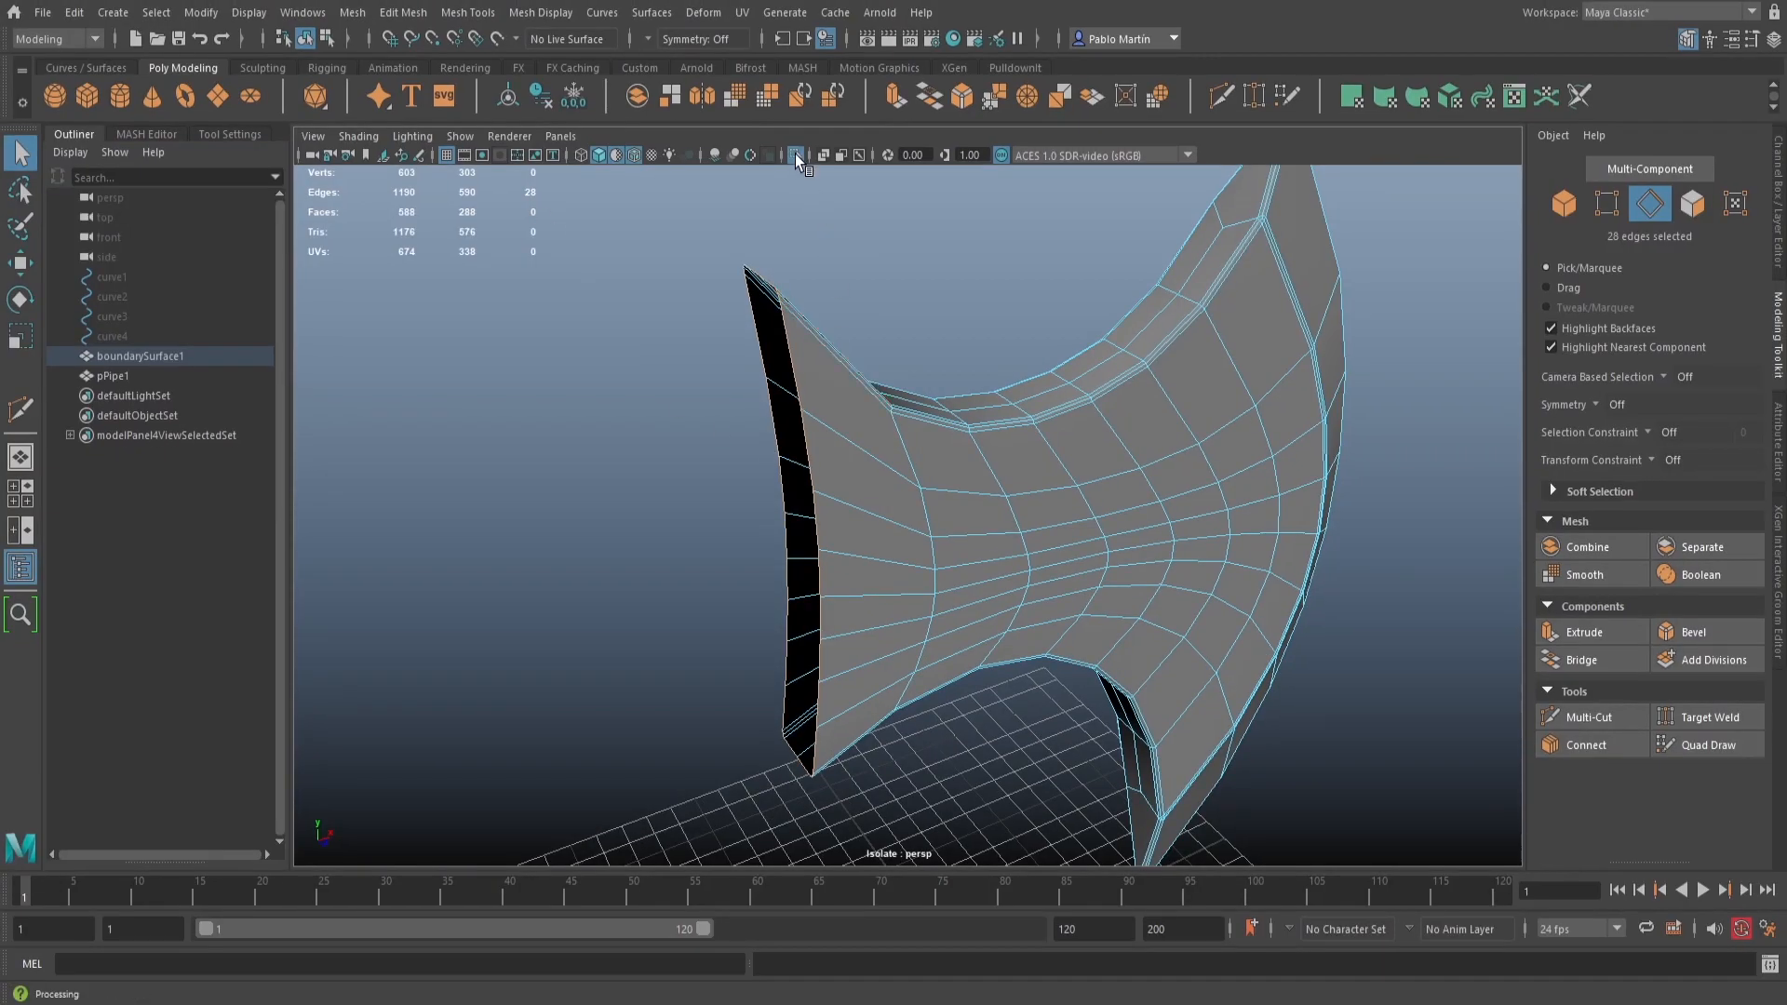
Bring all objects back into view, select the pipe in object mode and isolate it
{"action": "left_click", "coordinate": [795, 154]}
{"action": "left_click_drag", "start_coordinate": [873, 550], "coordinate": [778, 606], "text": "alt"}
{"action": "right_click_drag", "start_coordinate": [778, 606], "coordinate": [1000, 610], "text": "alt"}
{"action": "left_click_drag", "start_coordinate": [1000, 603], "coordinate": [961, 575], "text": "alt"}
{"action": "middle_click_drag", "start_coordinate": [958, 563], "coordinate": [915, 710], "text": "alt"}
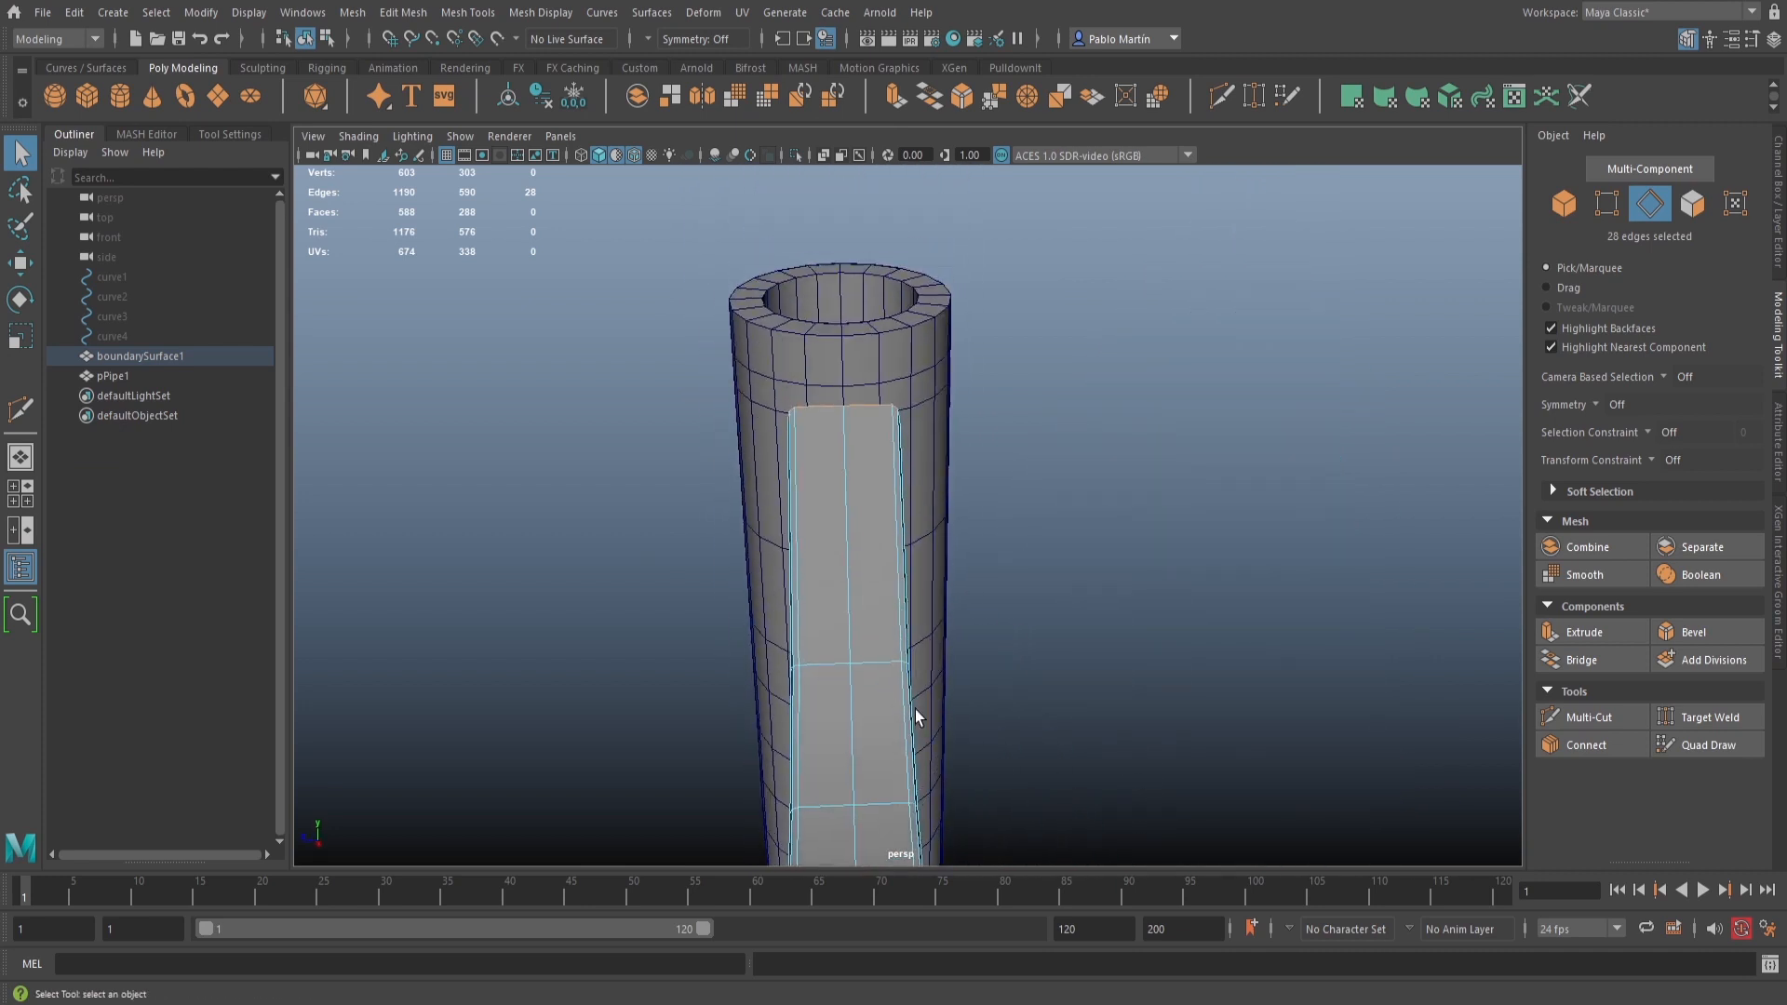
{"action": "right_click_drag", "start_coordinate": [870, 378], "coordinate": [907, 343]}
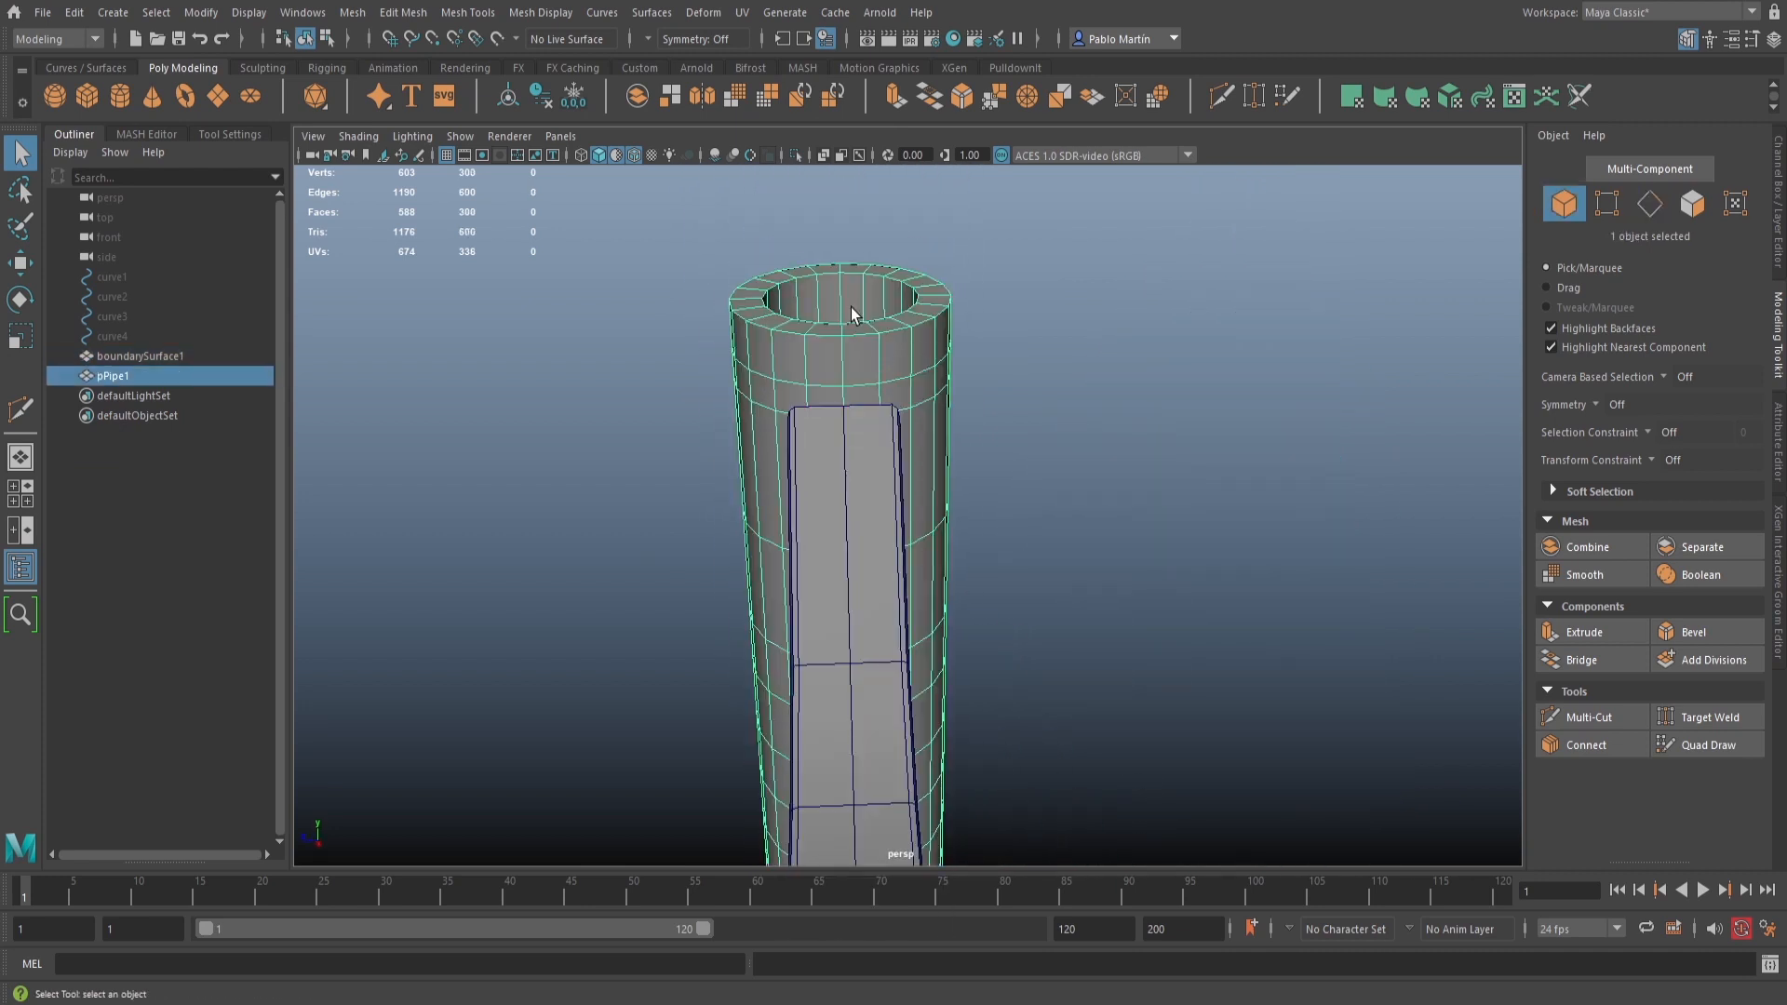
{"action": "left_click", "coordinate": [795, 154]}
Select a rectangular outline of edges, four faces wide, on the pipe's blade-facing side to compare its edge count with the blade's border
{"action": "right_click_drag", "start_coordinate": [836, 386], "coordinate": [832, 387]}
{"action": "left_click", "coordinate": [824, 387]}
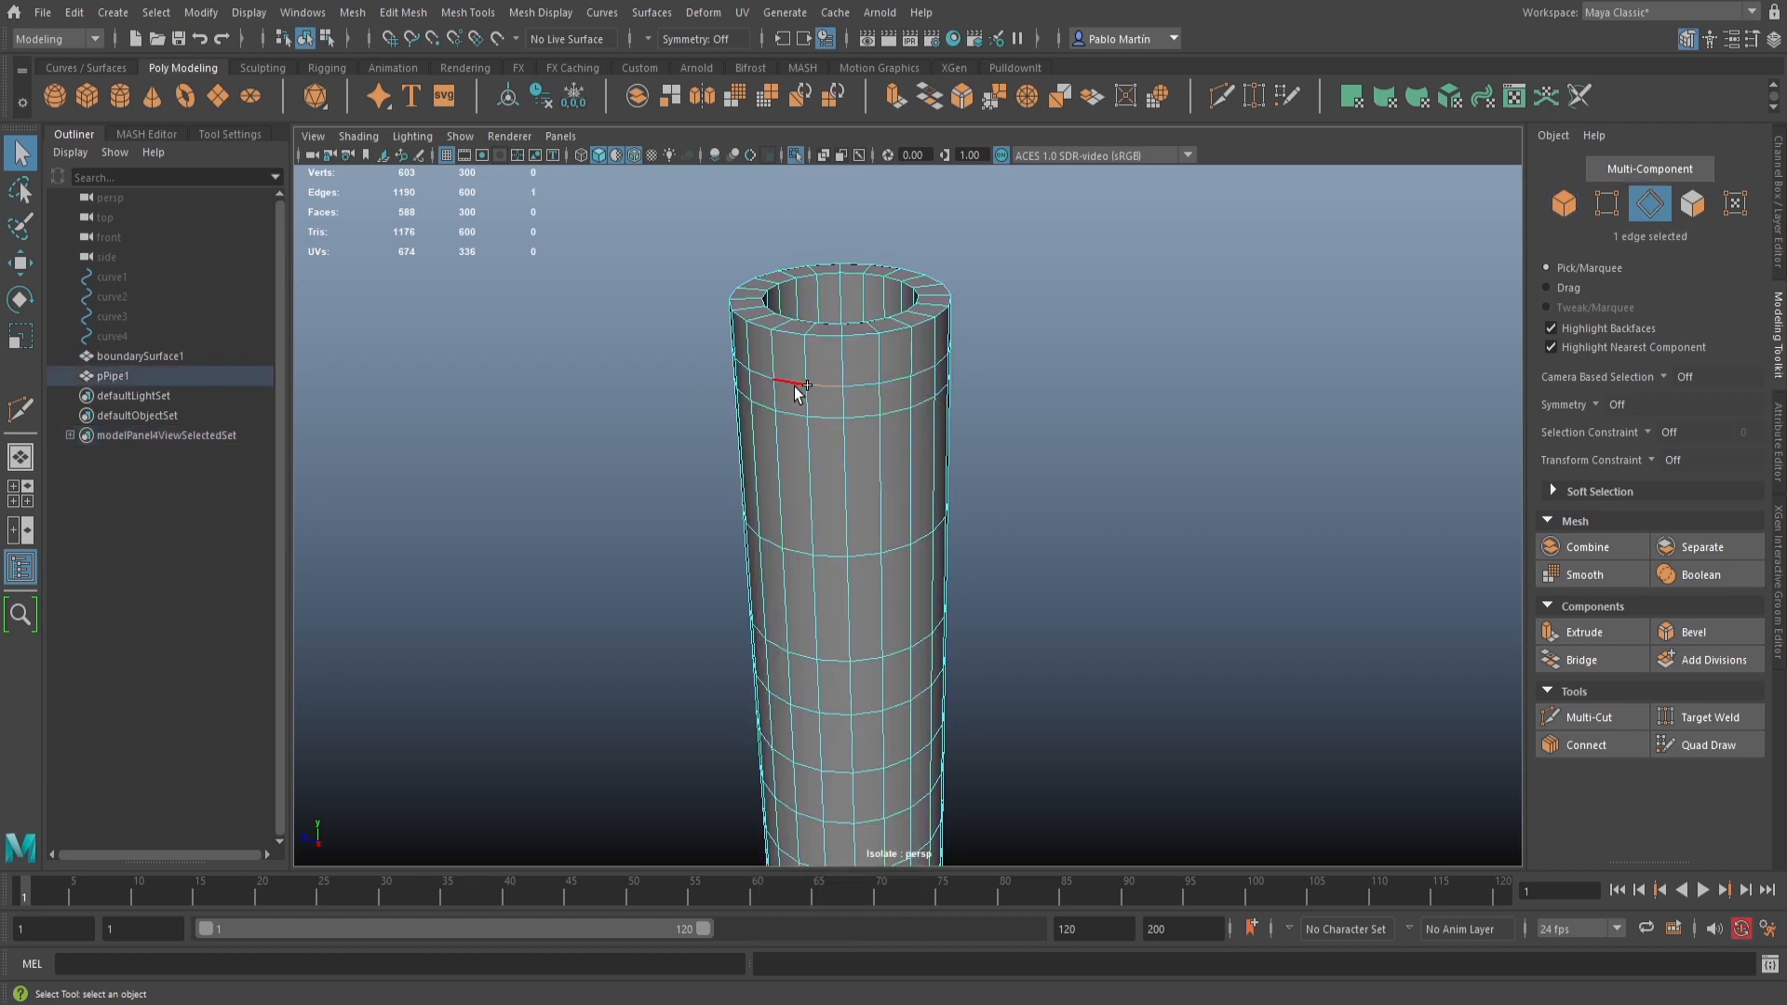
{"action": "left_click", "coordinate": [793, 384], "text": "shift"}
{"action": "scroll", "coordinate": [835, 519], "scroll_direction": "down", "scroll_amount": 3}
{"action": "left_click_drag", "start_coordinate": [836, 518], "coordinate": [818, 424], "text": "alt"}
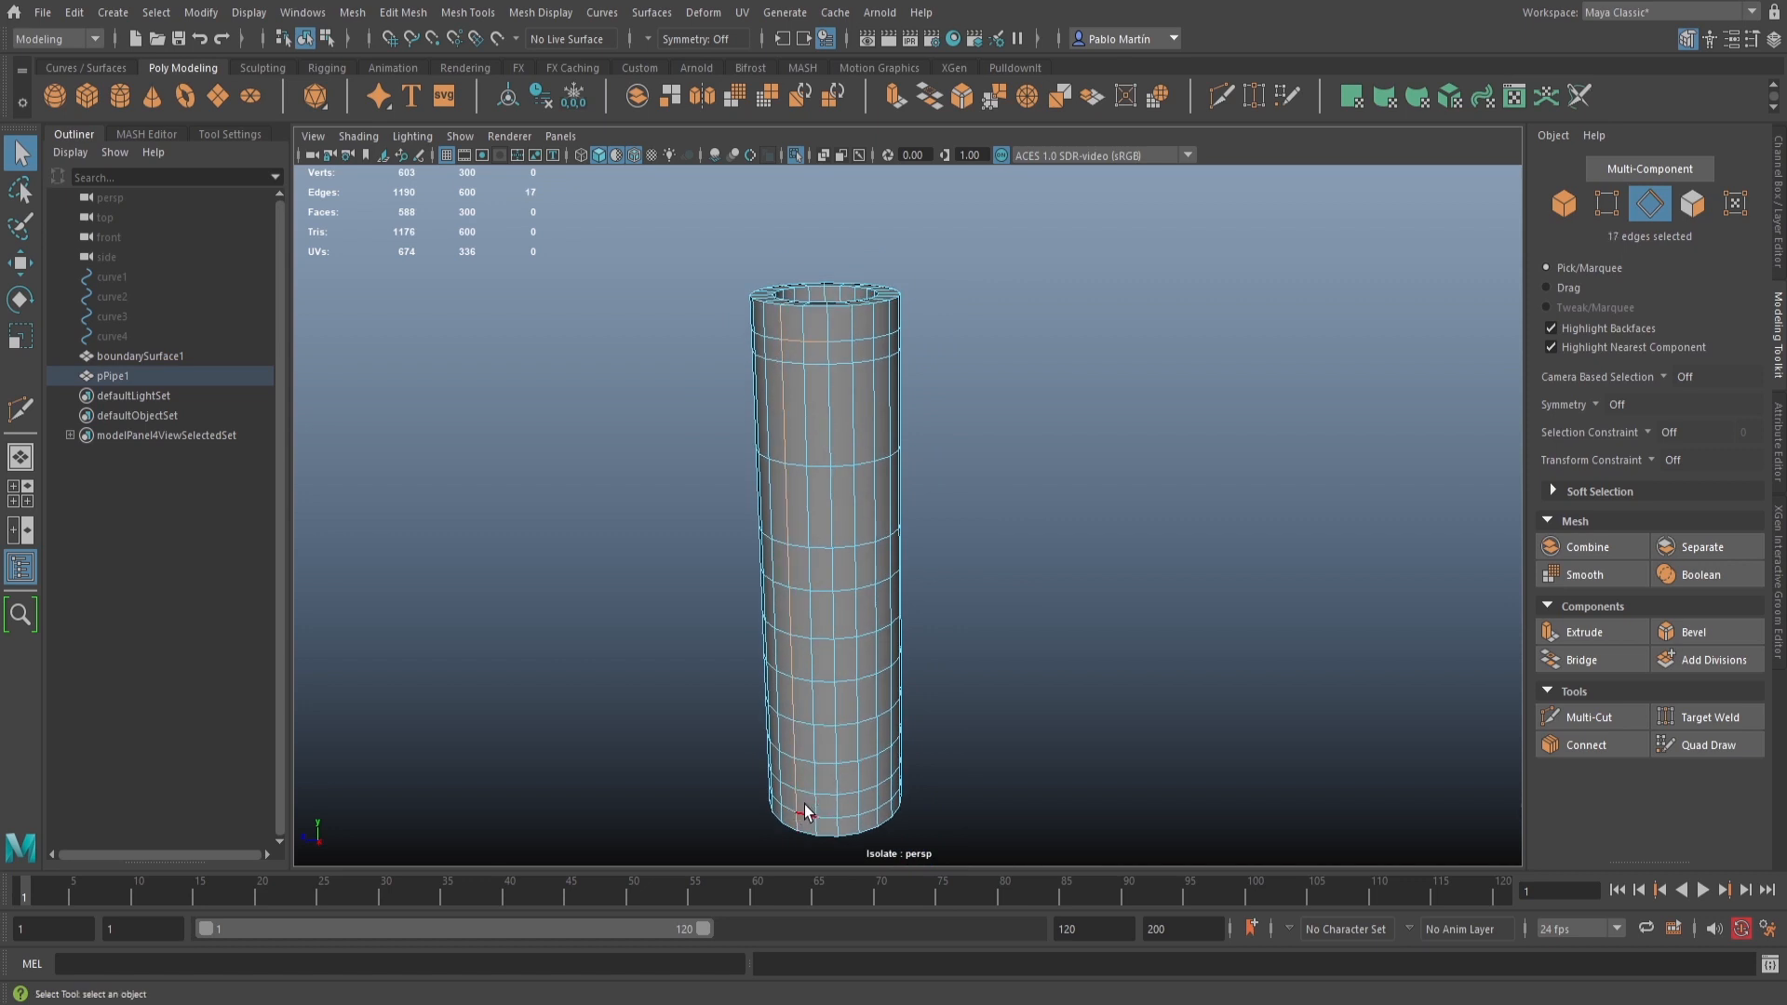
{"action": "left_click", "coordinate": [783, 351], "text": "shift"}
{"action": "left_click", "coordinate": [790, 351], "text": "shift"}
{"action": "double_click", "coordinate": [797, 735], "text": "shift"}
{"action": "left_click", "coordinate": [878, 797], "text": "shift"}
{"action": "left_click", "coordinate": [869, 430], "text": "shift"}
{"action": "left_click", "coordinate": [871, 371], "text": "shift"}
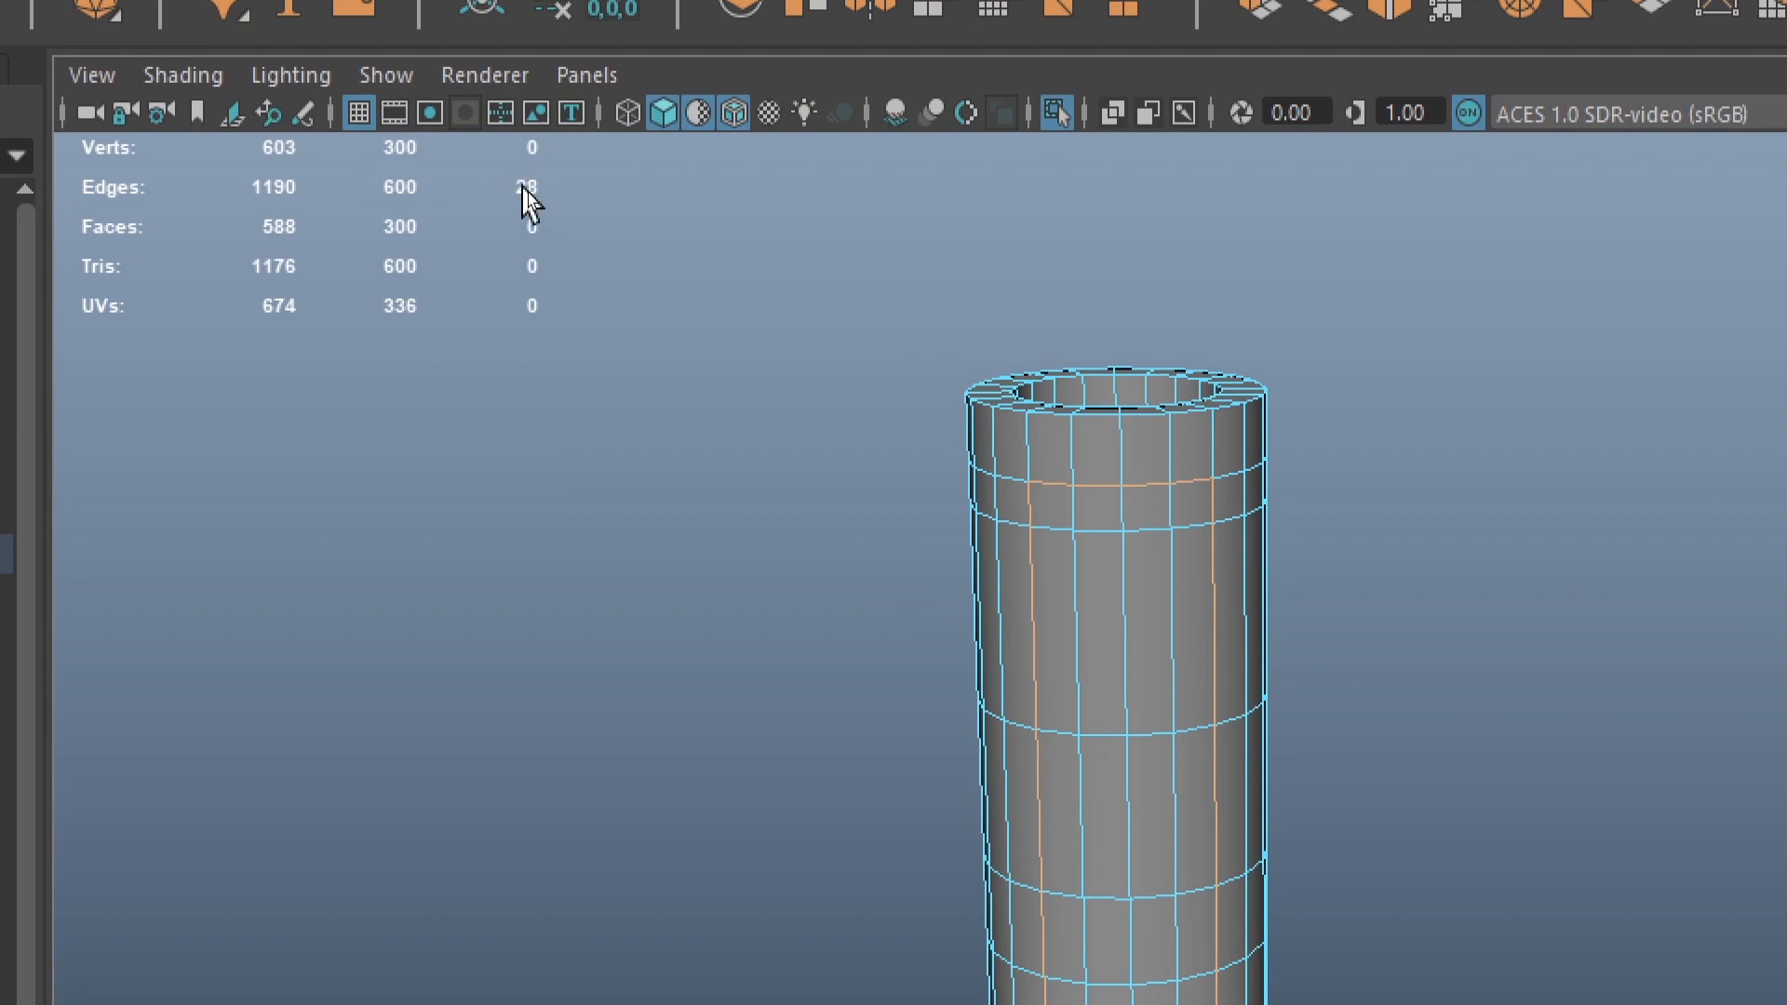
Select the block of outer pipe faces facing the blade, four columns by ten rows, and delete it
{"action": "middle_click_drag", "start_coordinate": [1294, 861], "coordinate": [1089, 563], "text": "alt"}
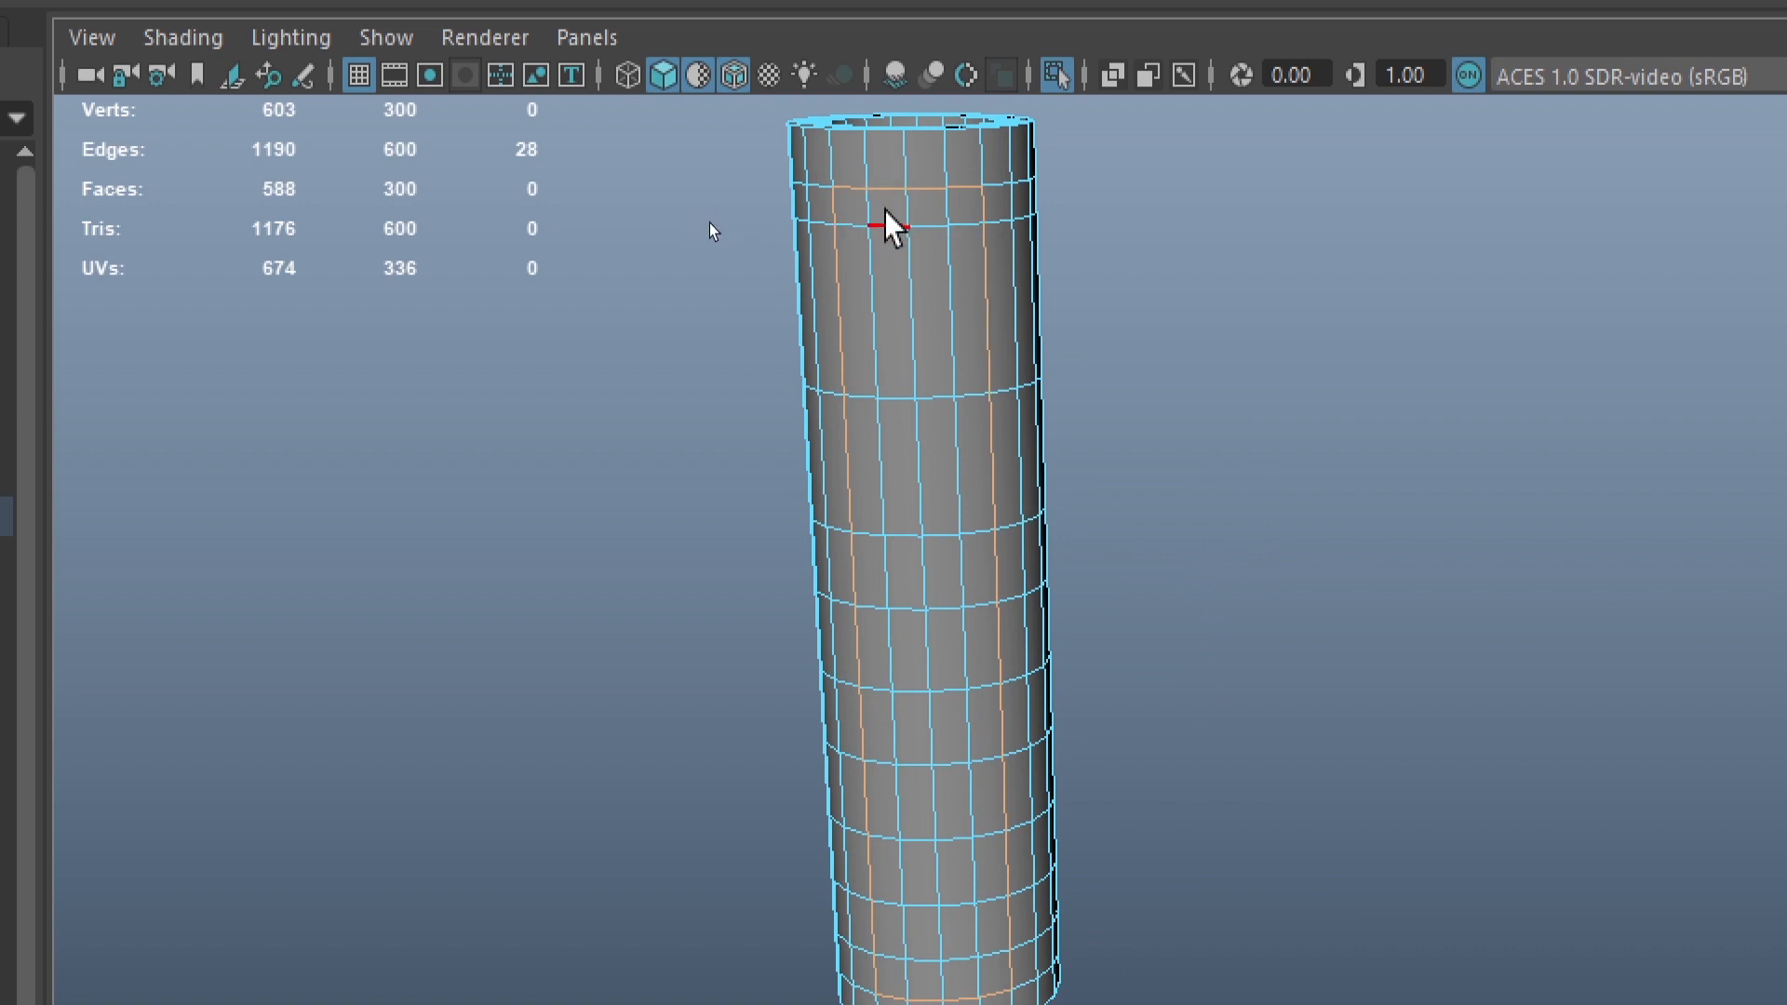
{"action": "right_click_drag", "start_coordinate": [897, 214], "coordinate": [894, 327]}
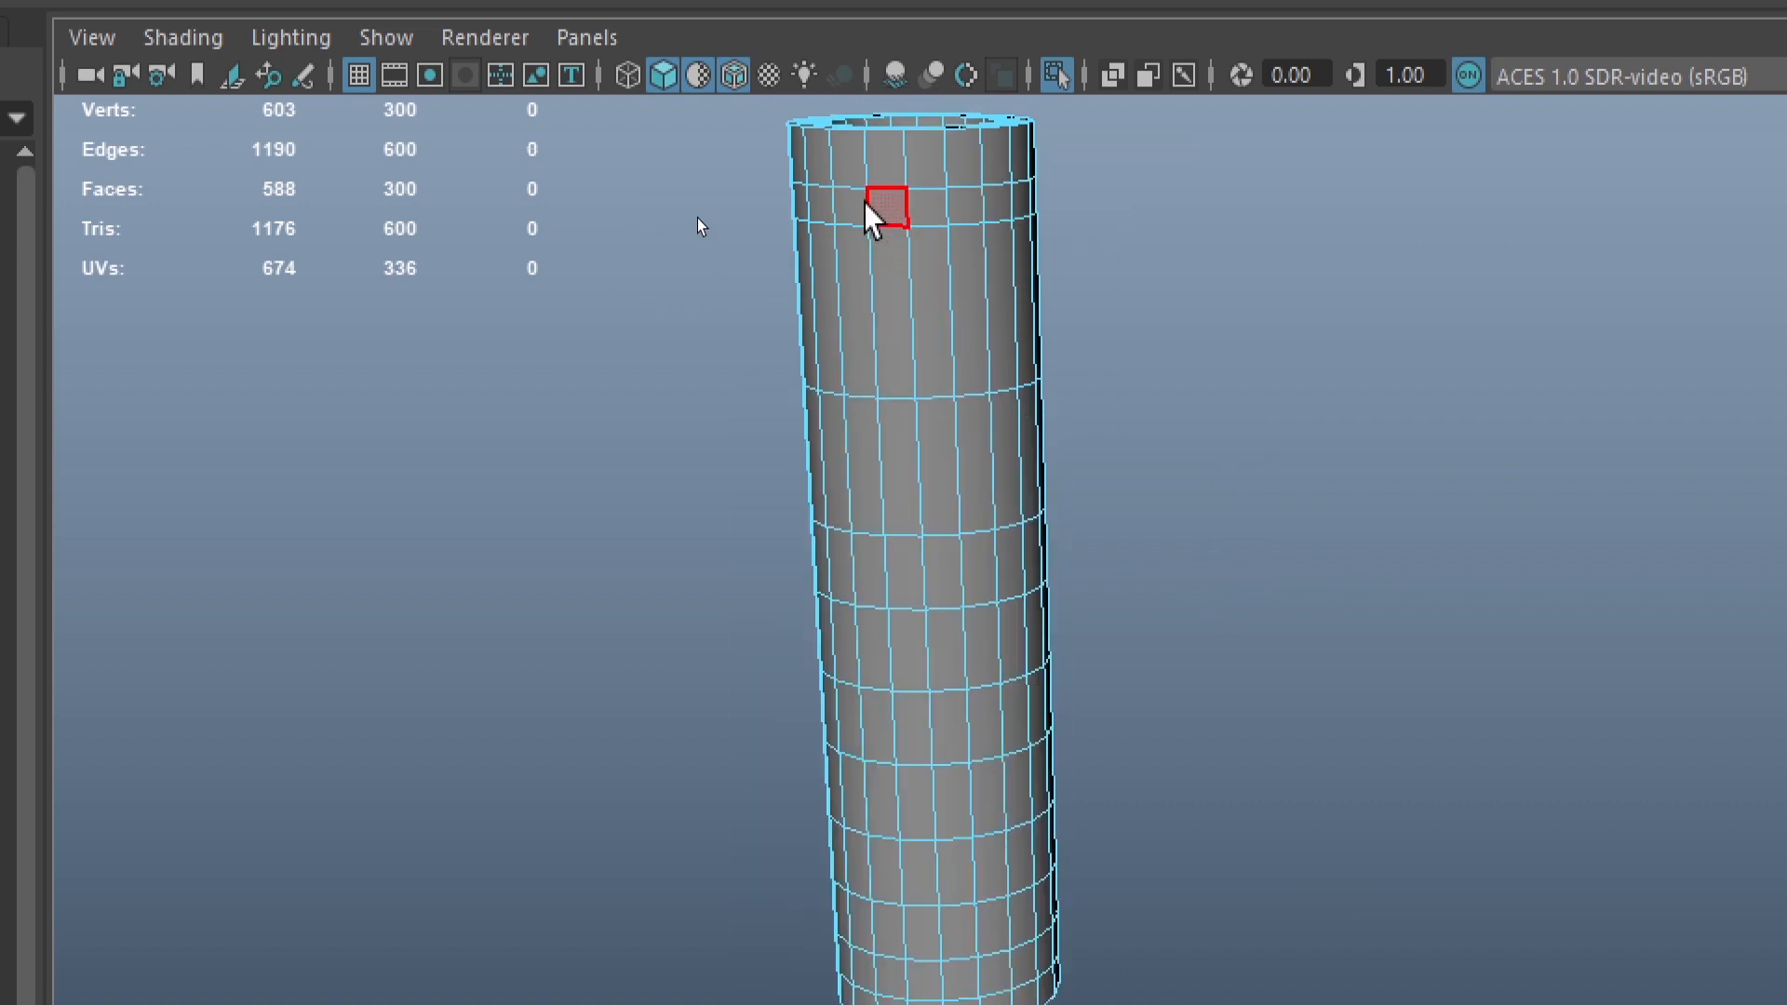
{"action": "mouse_move", "coordinate": [867, 206]}
{"action": "left_mouse_down"}
{"action": "mouse_move", "coordinate": [850, 208]}
{"action": "mouse_move", "coordinate": [955, 244]}
{"action": "mouse_move", "coordinate": [970, 208]}
{"action": "mouse_move", "coordinate": [905, 199]}
{"action": "mouse_move", "coordinate": [882, 319]}
{"action": "mouse_move", "coordinate": [857, 300]}
{"action": "mouse_move", "coordinate": [898, 459]}
{"action": "mouse_move", "coordinate": [878, 434]}
{"action": "mouse_move", "coordinate": [956, 478]}
{"action": "mouse_move", "coordinate": [986, 527]}
{"action": "mouse_move", "coordinate": [910, 559]}
{"action": "mouse_move", "coordinate": [898, 630]}
{"action": "mouse_move", "coordinate": [973, 645]}
{"action": "mouse_move", "coordinate": [986, 722]}
{"action": "mouse_move", "coordinate": [910, 714]}
{"action": "mouse_move", "coordinate": [910, 794]}
{"action": "mouse_move", "coordinate": [890, 797]}
{"action": "mouse_move", "coordinate": [994, 819]}
{"action": "mouse_move", "coordinate": [965, 870]}
{"action": "mouse_move", "coordinate": [902, 857]}
{"action": "mouse_move", "coordinate": [897, 948]}
{"action": "mouse_move", "coordinate": [1003, 945]}
{"action": "mouse_move", "coordinate": [952, 845]}
{"action": "left_mouse_up"}
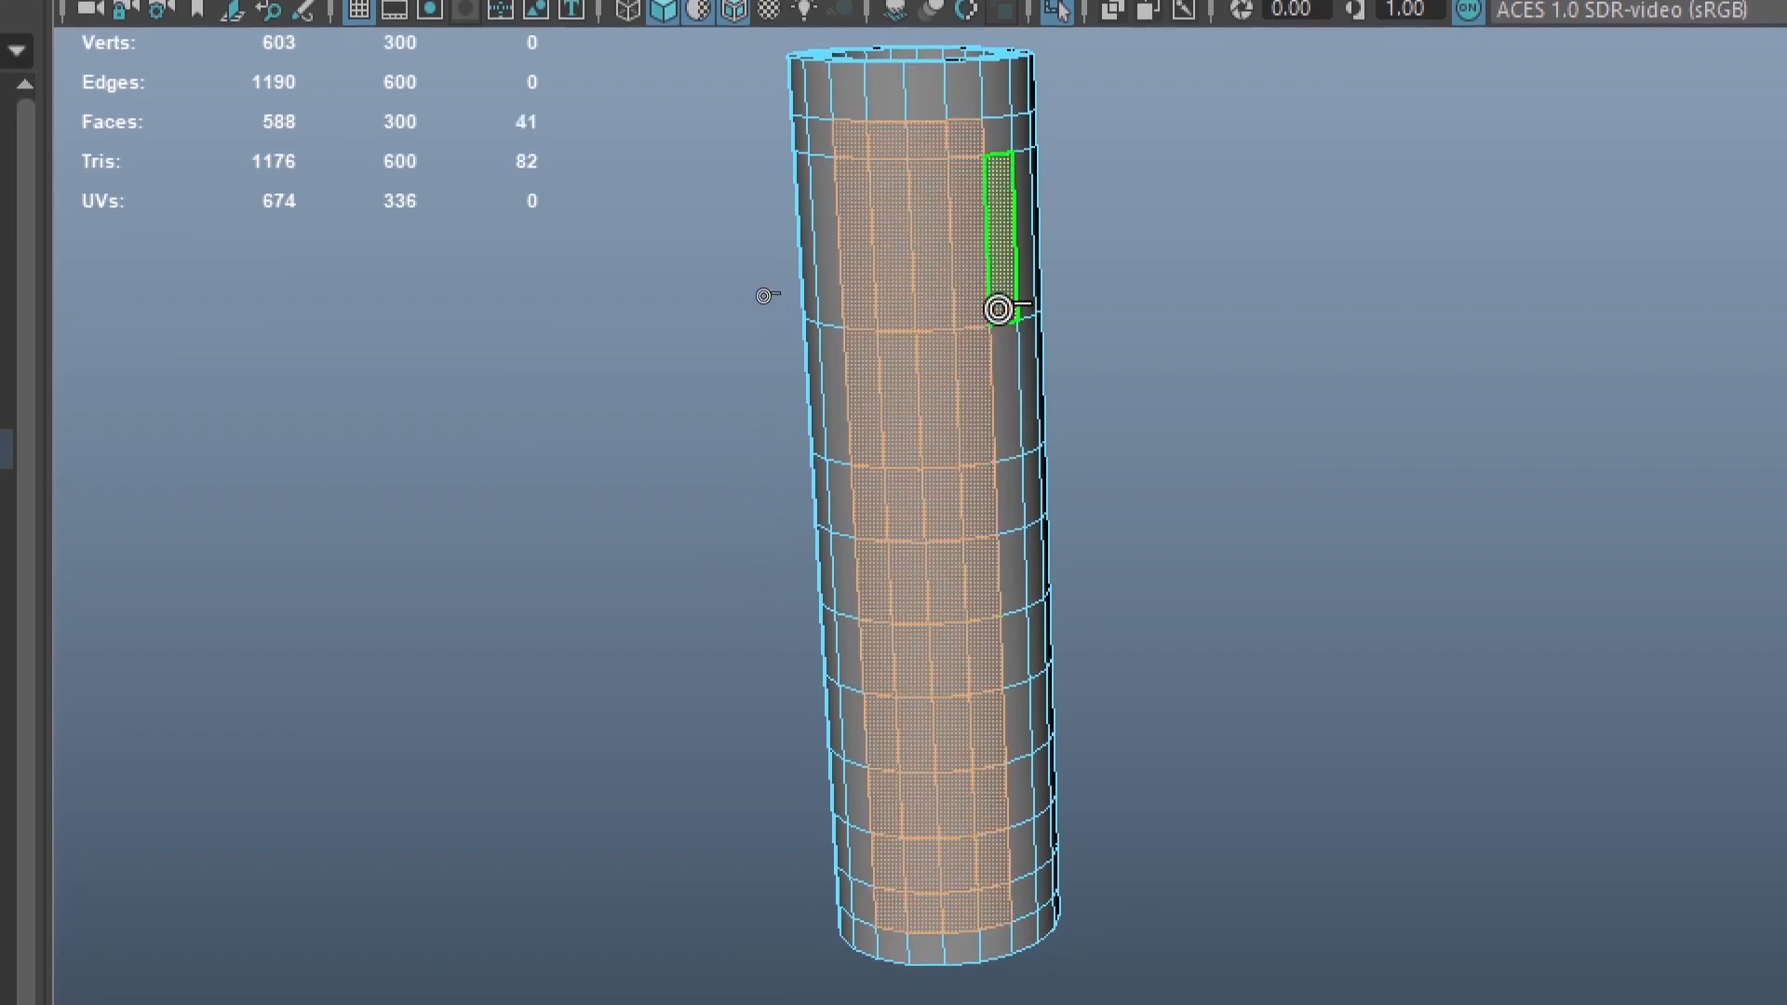
{"action": "left_click_drag", "start_coordinate": [998, 309], "coordinate": [997, 220], "text": "ctrl"}
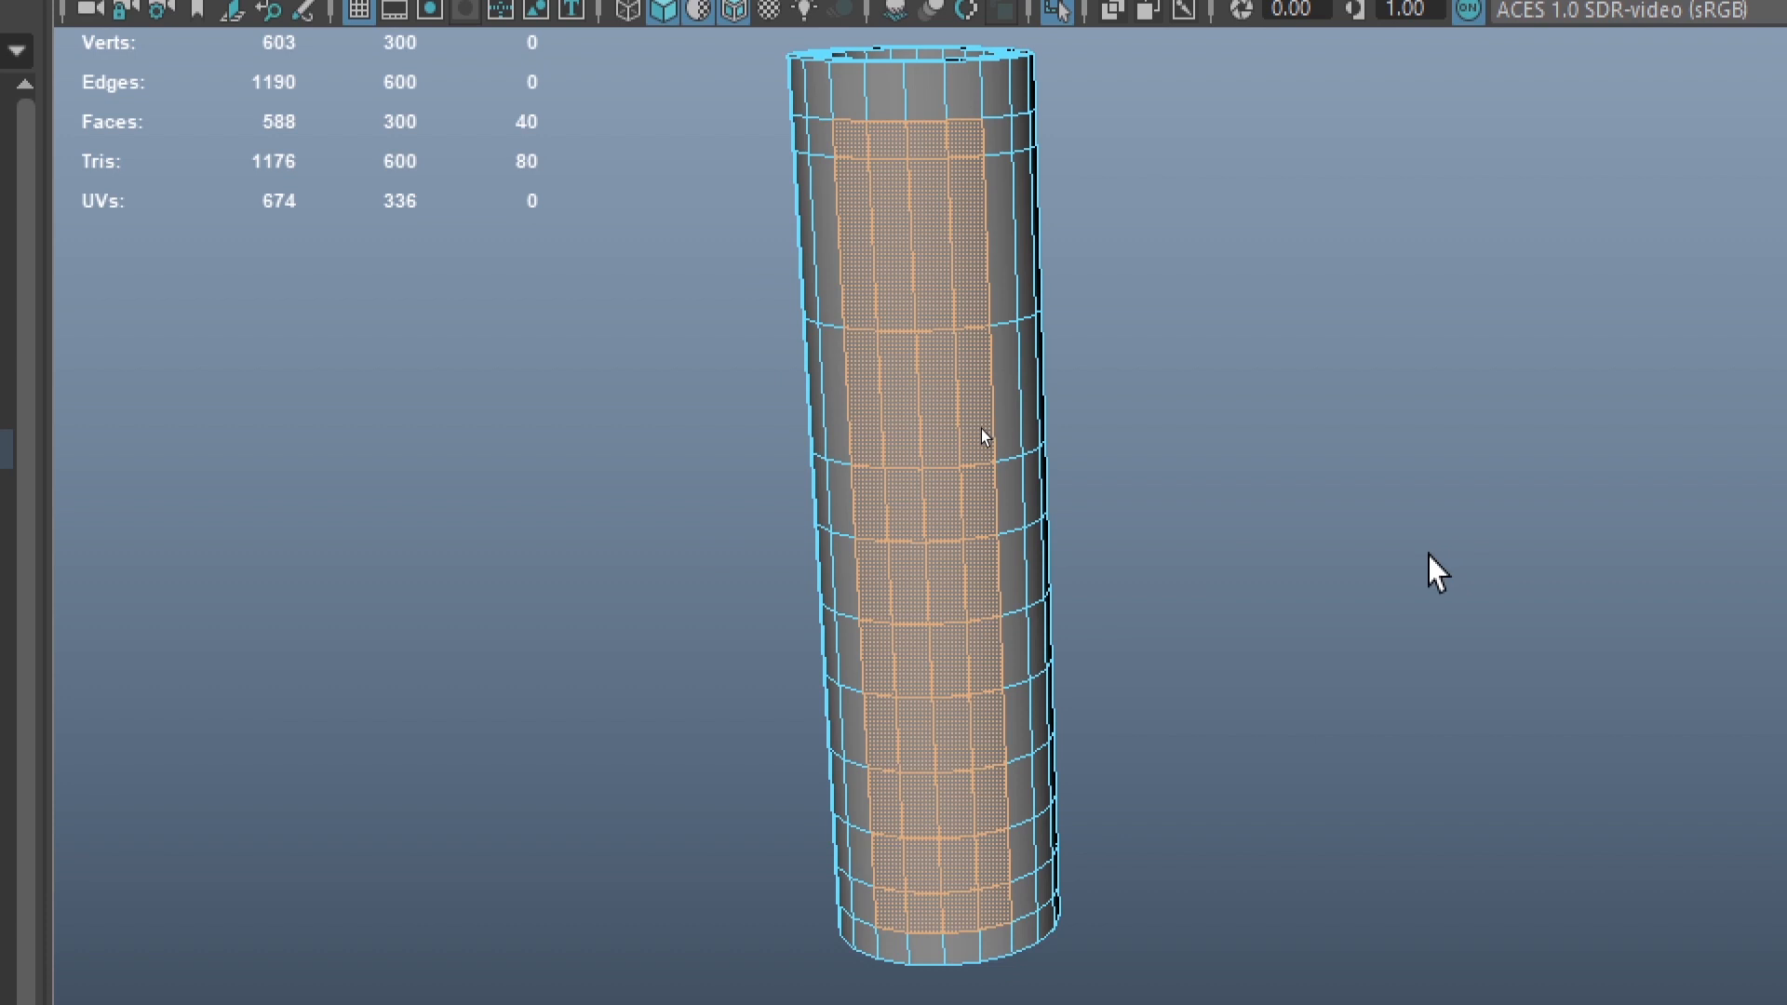
{"action": "key", "text": "Delete"}
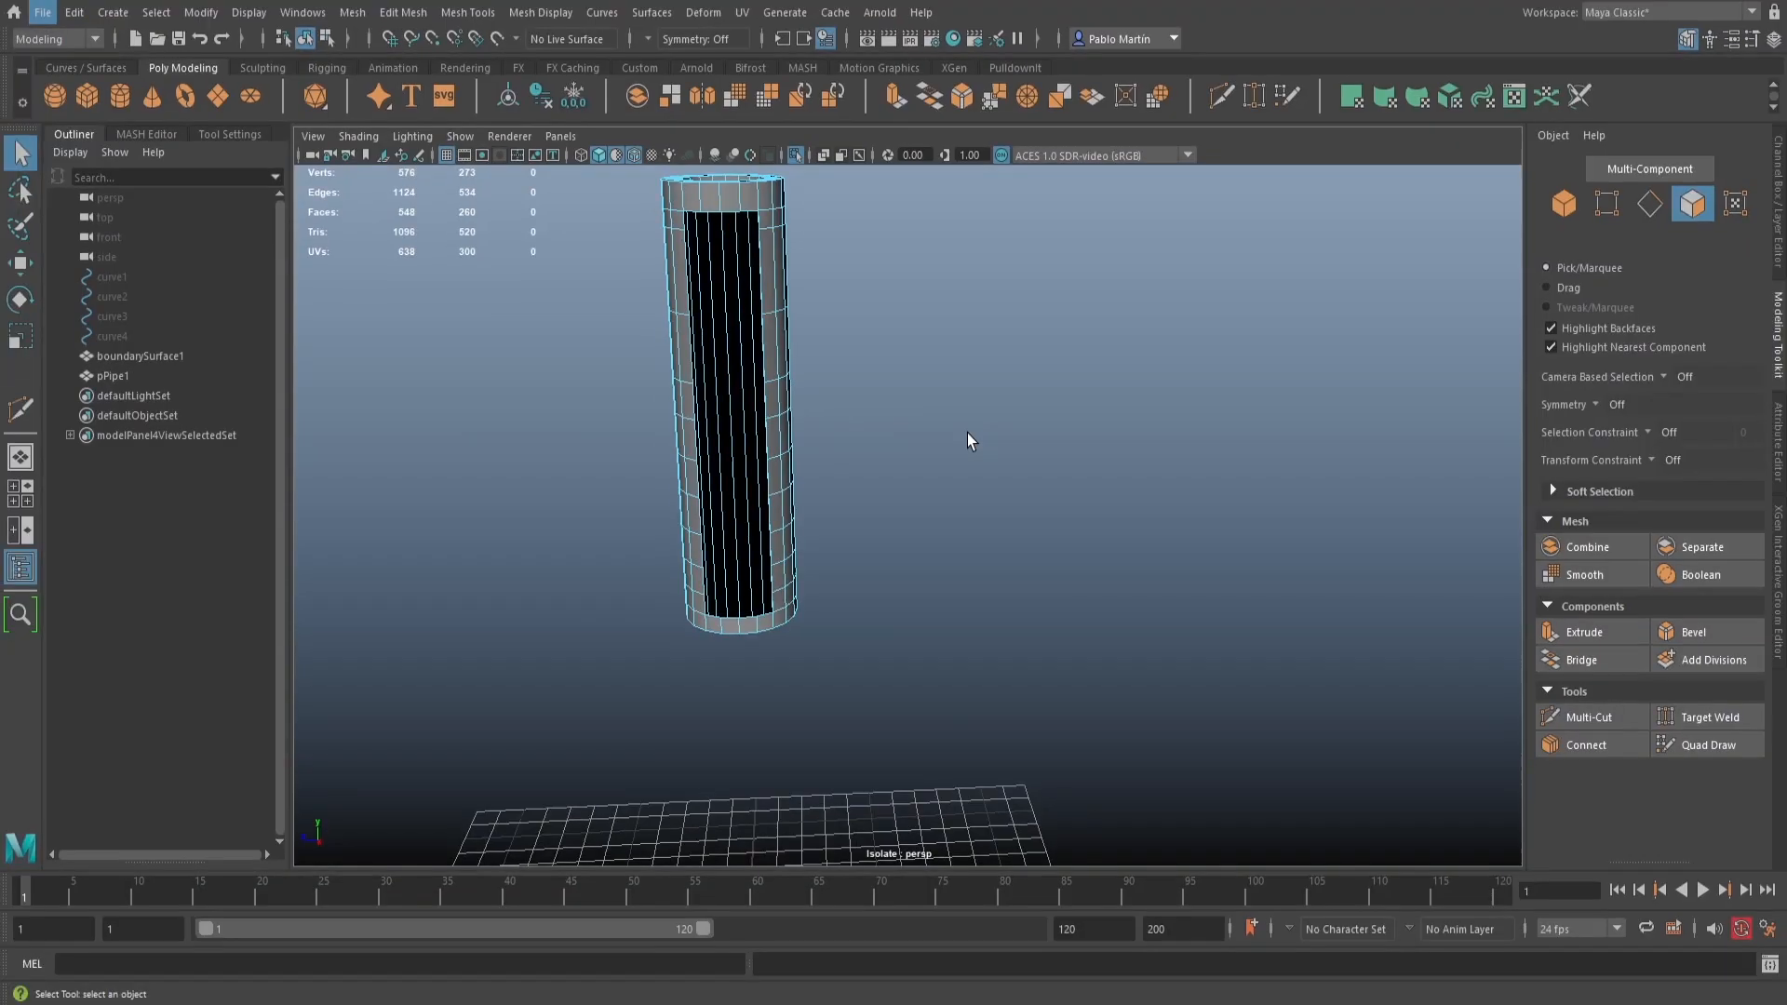
Compare the pipe's opening with the blade's open end, both with all objects shown and with the pipe isolated
{"action": "left_click_drag", "start_coordinate": [1191, 647], "coordinate": [1305, 717], "text": "alt"}
{"action": "left_click_drag", "start_coordinate": [920, 516], "coordinate": [1014, 571], "text": "alt"}
{"action": "right_click_drag", "start_coordinate": [780, 328], "coordinate": [794, 328]}
{"action": "left_click", "coordinate": [793, 156]}
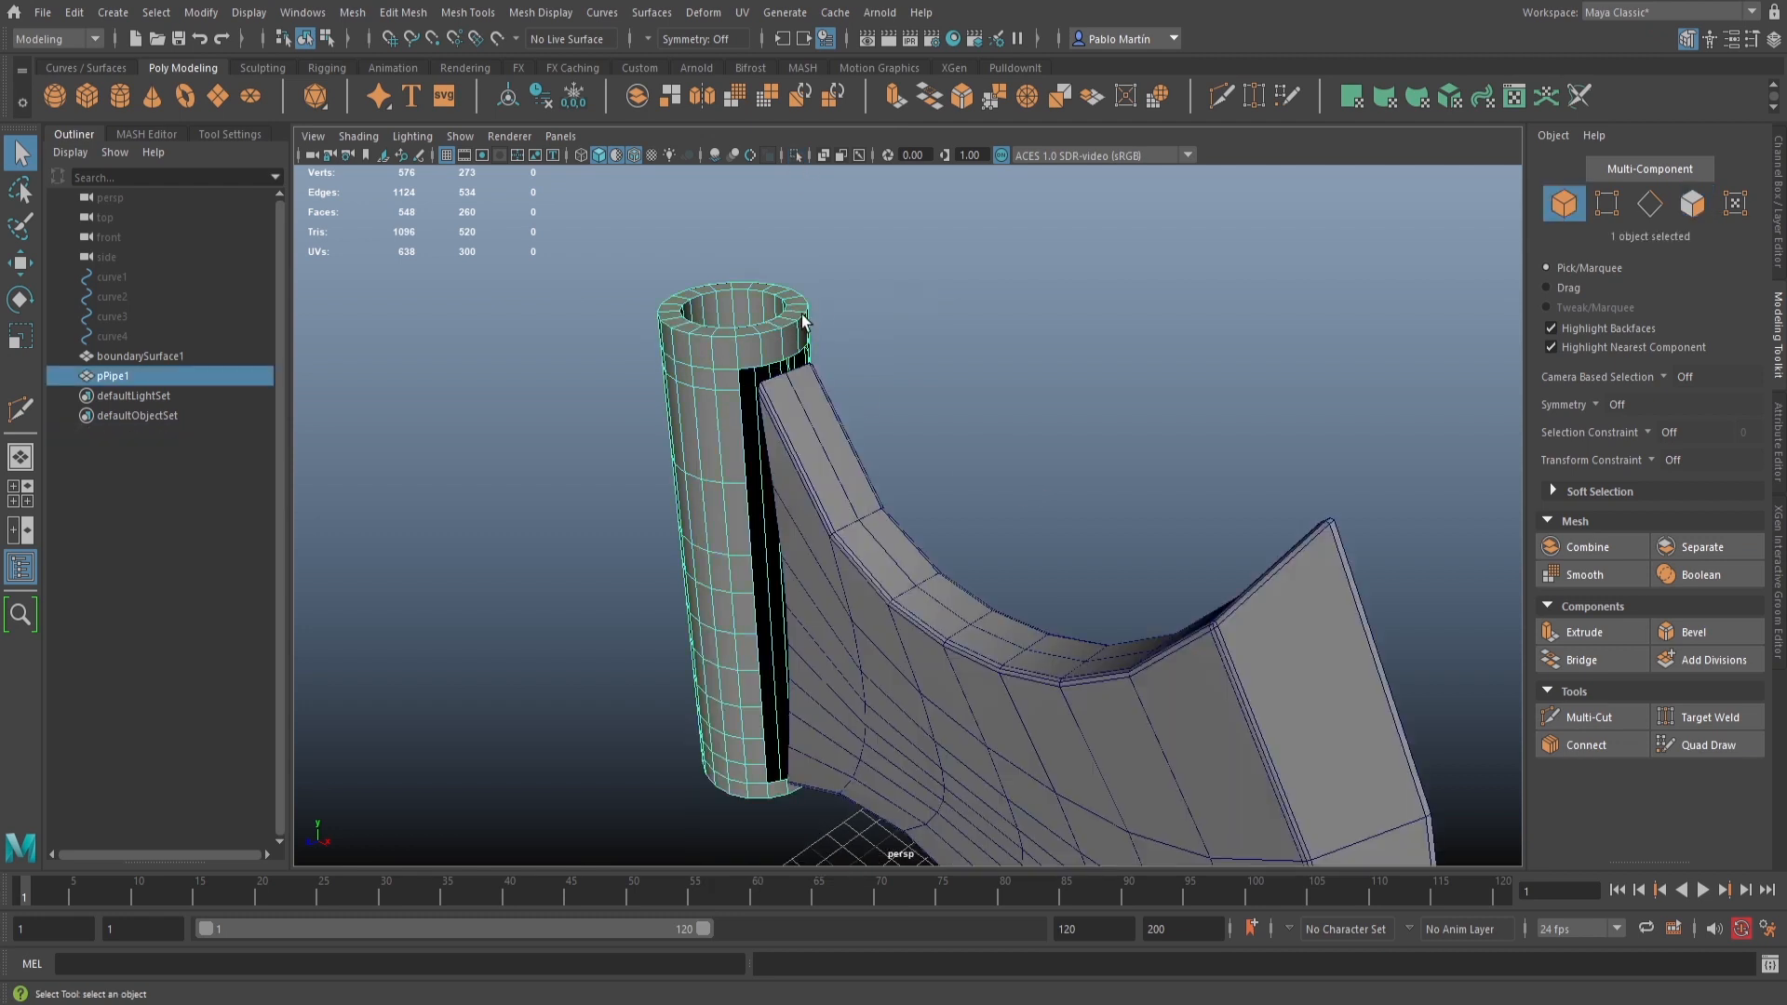
{"action": "left_click", "coordinate": [793, 155]}
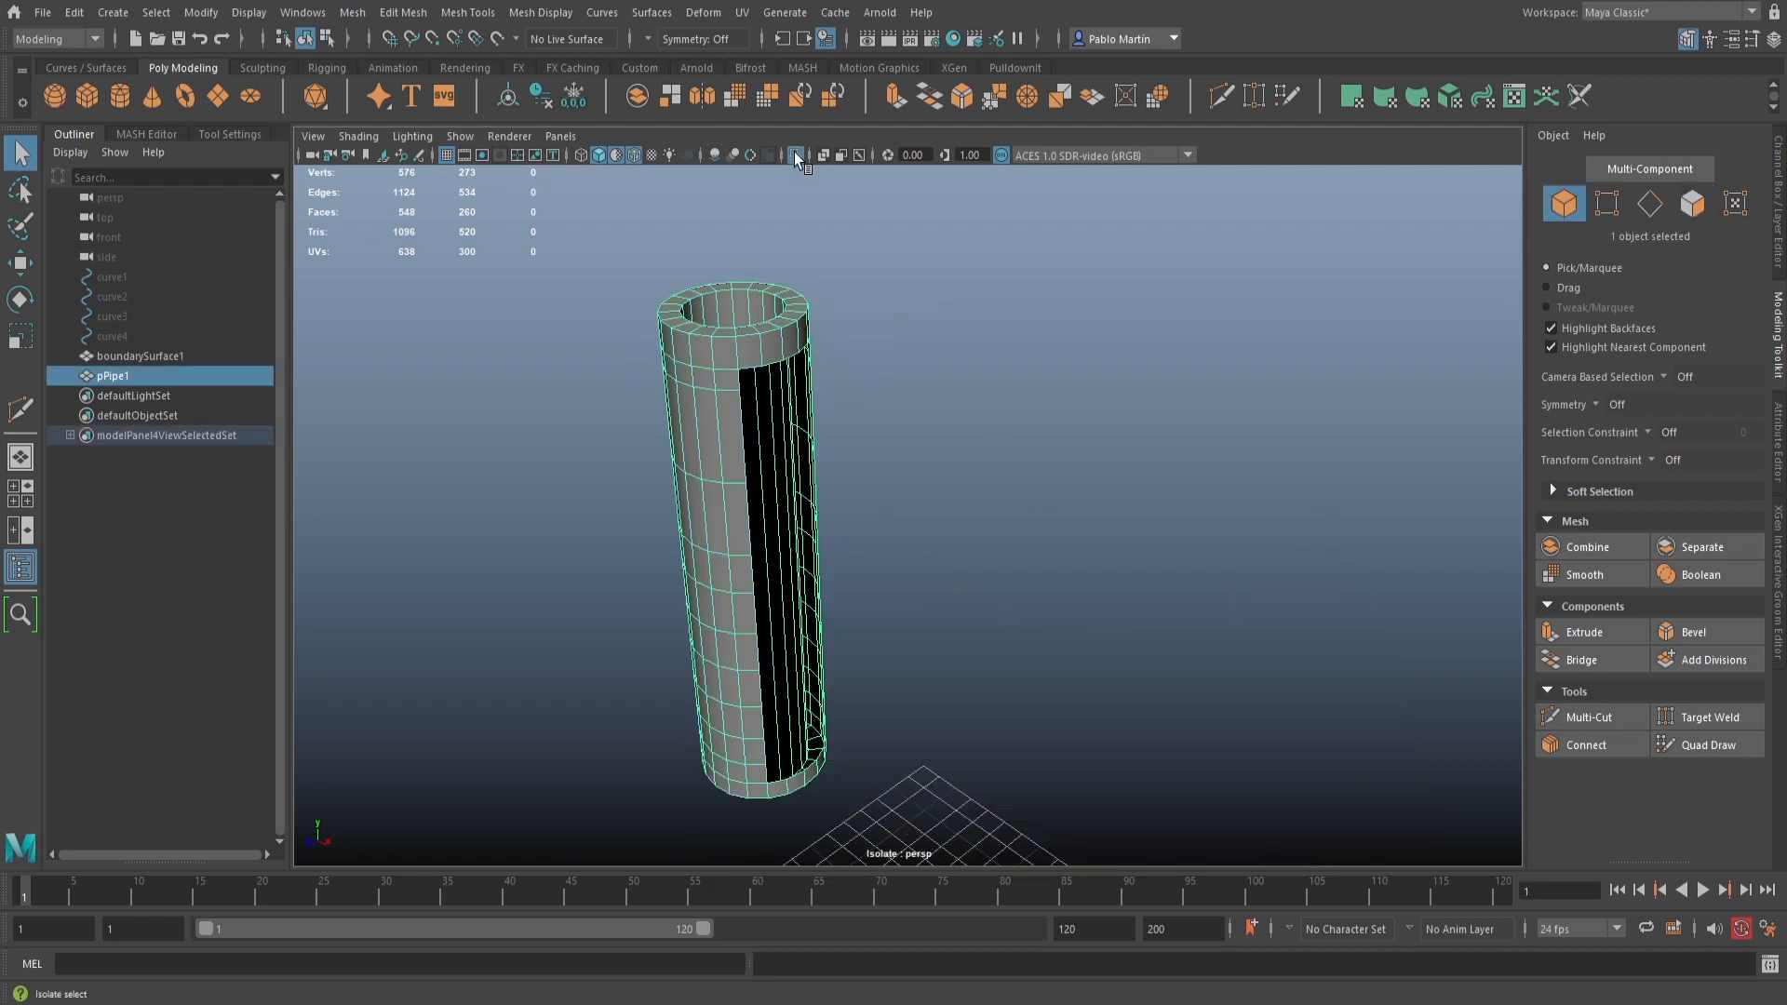
{"action": "left_click", "coordinate": [795, 156]}
{"action": "left_click_drag", "start_coordinate": [875, 438], "coordinate": [737, 360], "text": "alt"}
{"action": "left_click", "coordinate": [795, 155]}
{"action": "mouse_move", "coordinate": [737, 360]}
{"action": "middle_mouse_down", "text": "alt"}
{"action": "mouse_move", "coordinate": [739, 477]}
{"action": "mouse_move", "coordinate": [713, 384]}
{"action": "middle_mouse_up", "text": "alt"}
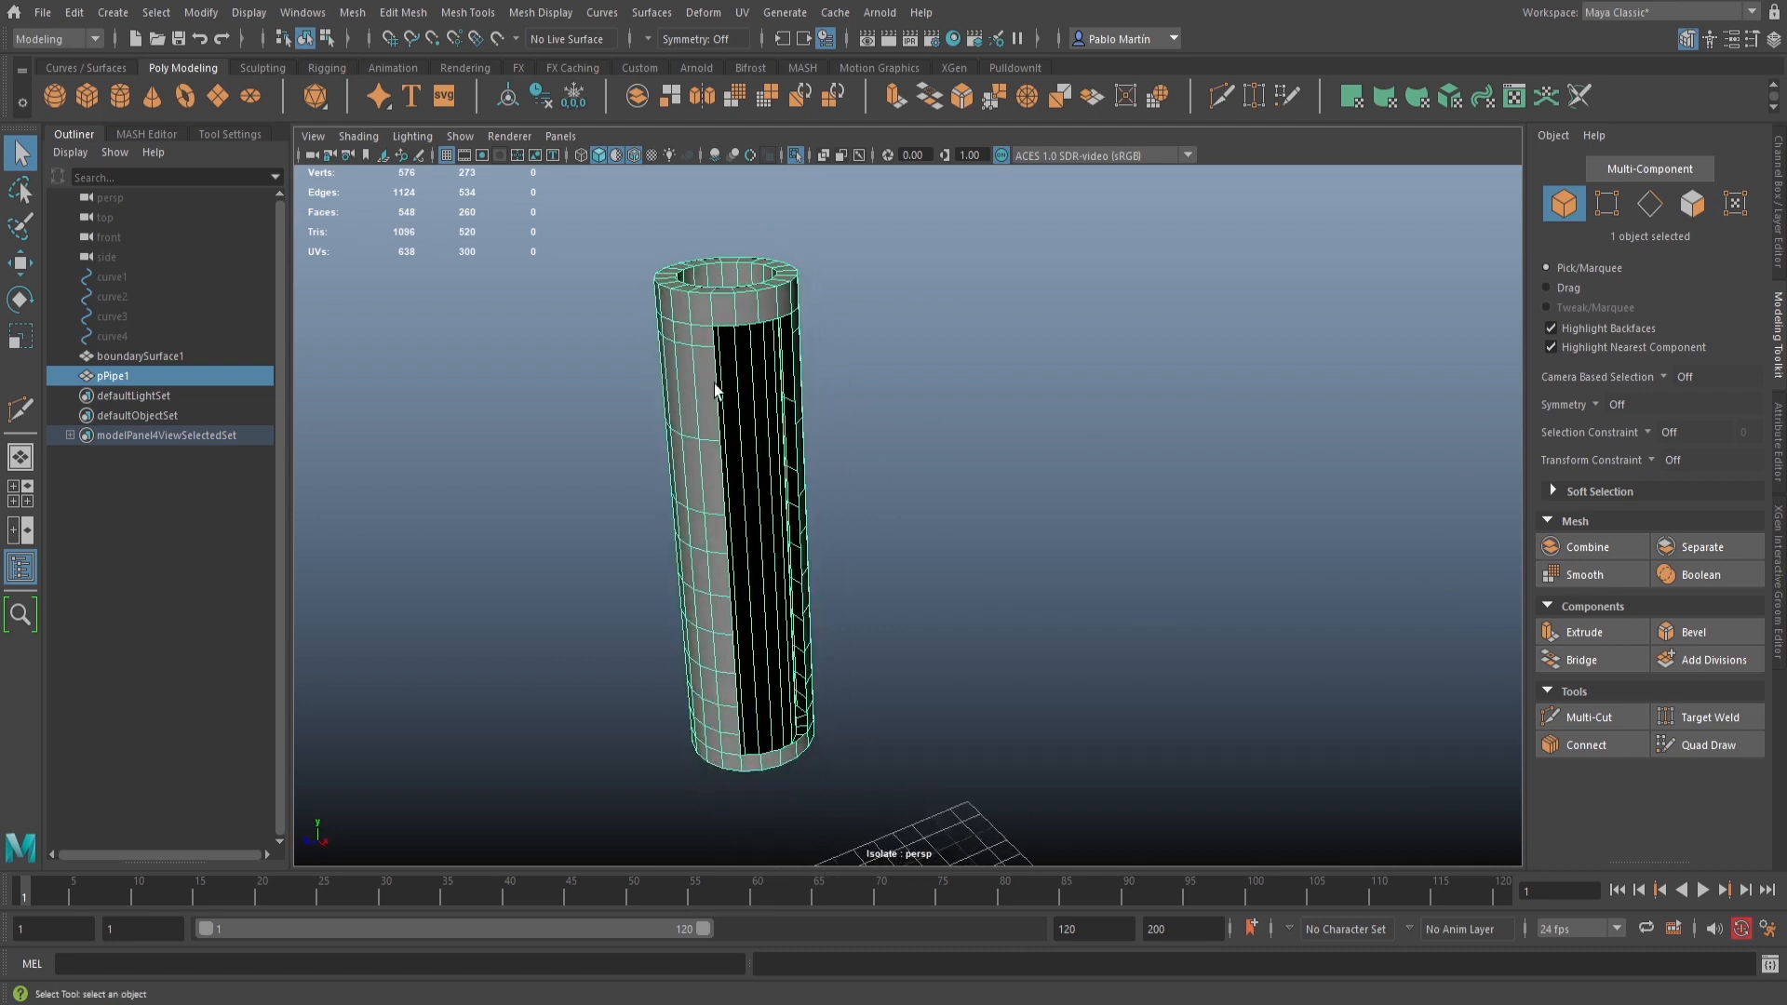
Select the opening's border edges on the isolated pipe to check their count, and show all objects again
{"action": "right_click_drag", "start_coordinate": [735, 321], "coordinate": [722, 262]}
{"action": "double_click", "coordinate": [729, 331]}
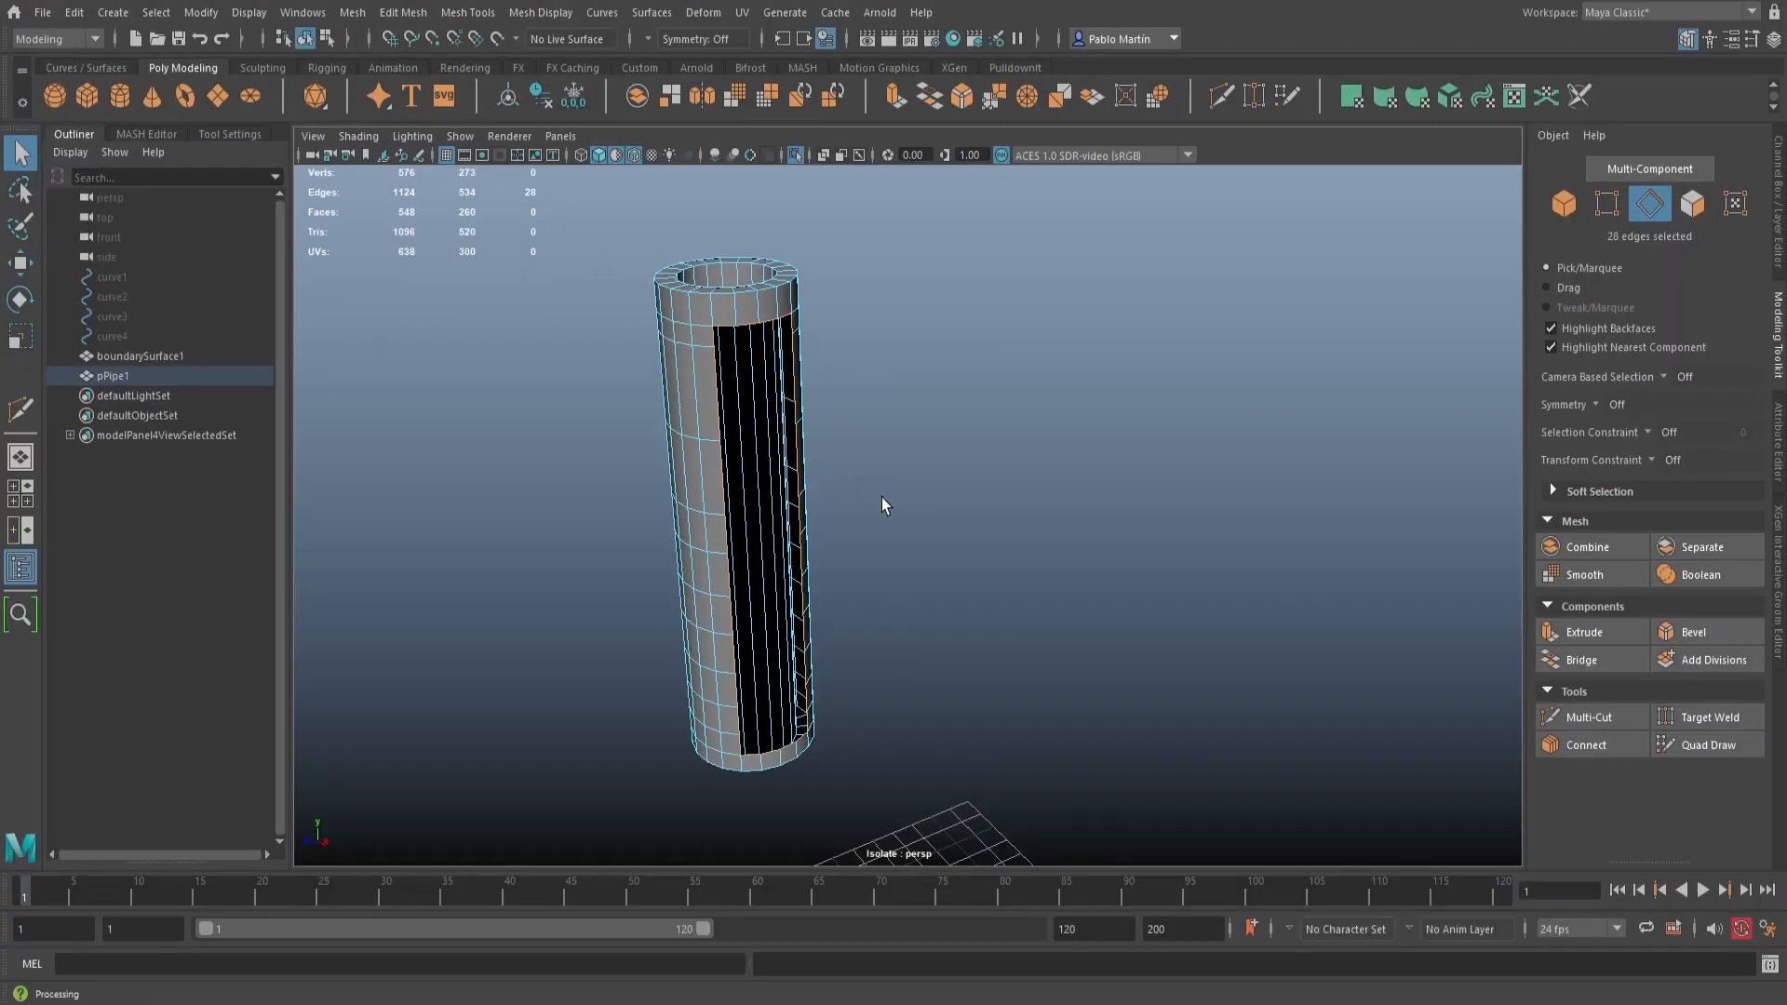
{"action": "left_click", "coordinate": [793, 156]}
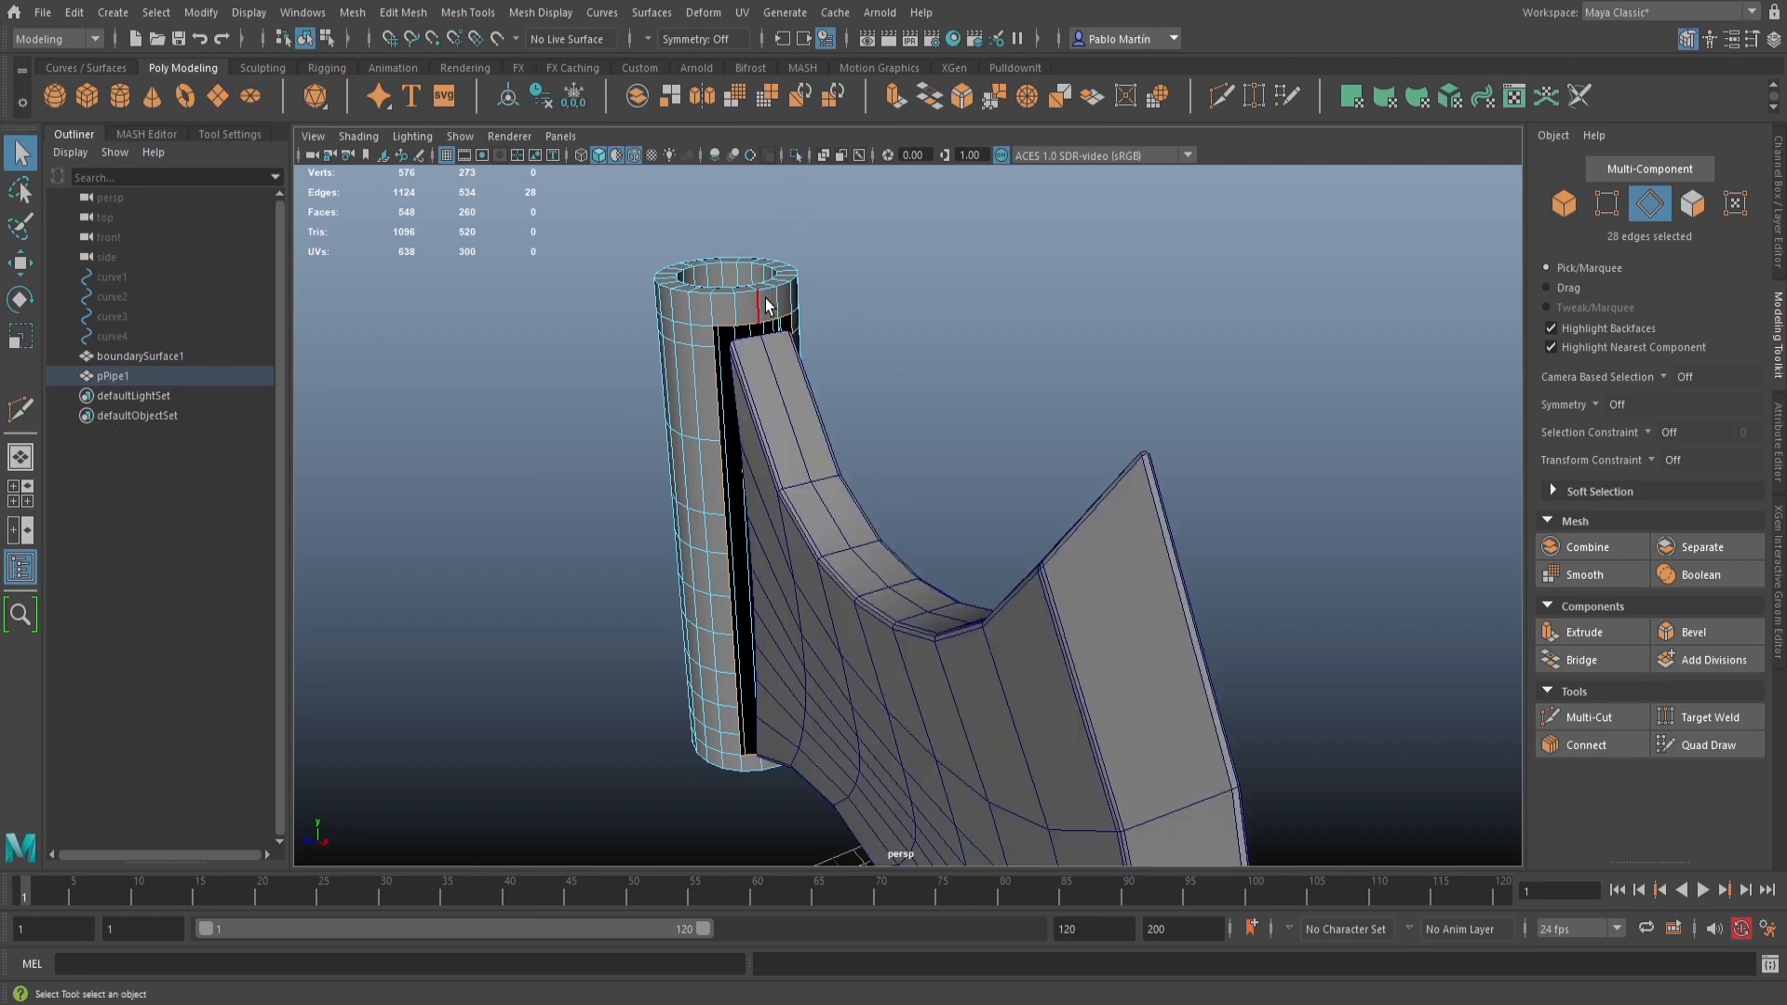
Select the pipe and the blade in object mode and combine them into one mesh
{"action": "key", "text": "F8"}
{"action": "left_click_drag", "start_coordinate": [754, 333], "coordinate": [663, 279], "text": "alt"}
{"action": "left_click", "coordinate": [659, 302]}
{"action": "left_click", "coordinate": [824, 489], "text": "shift"}
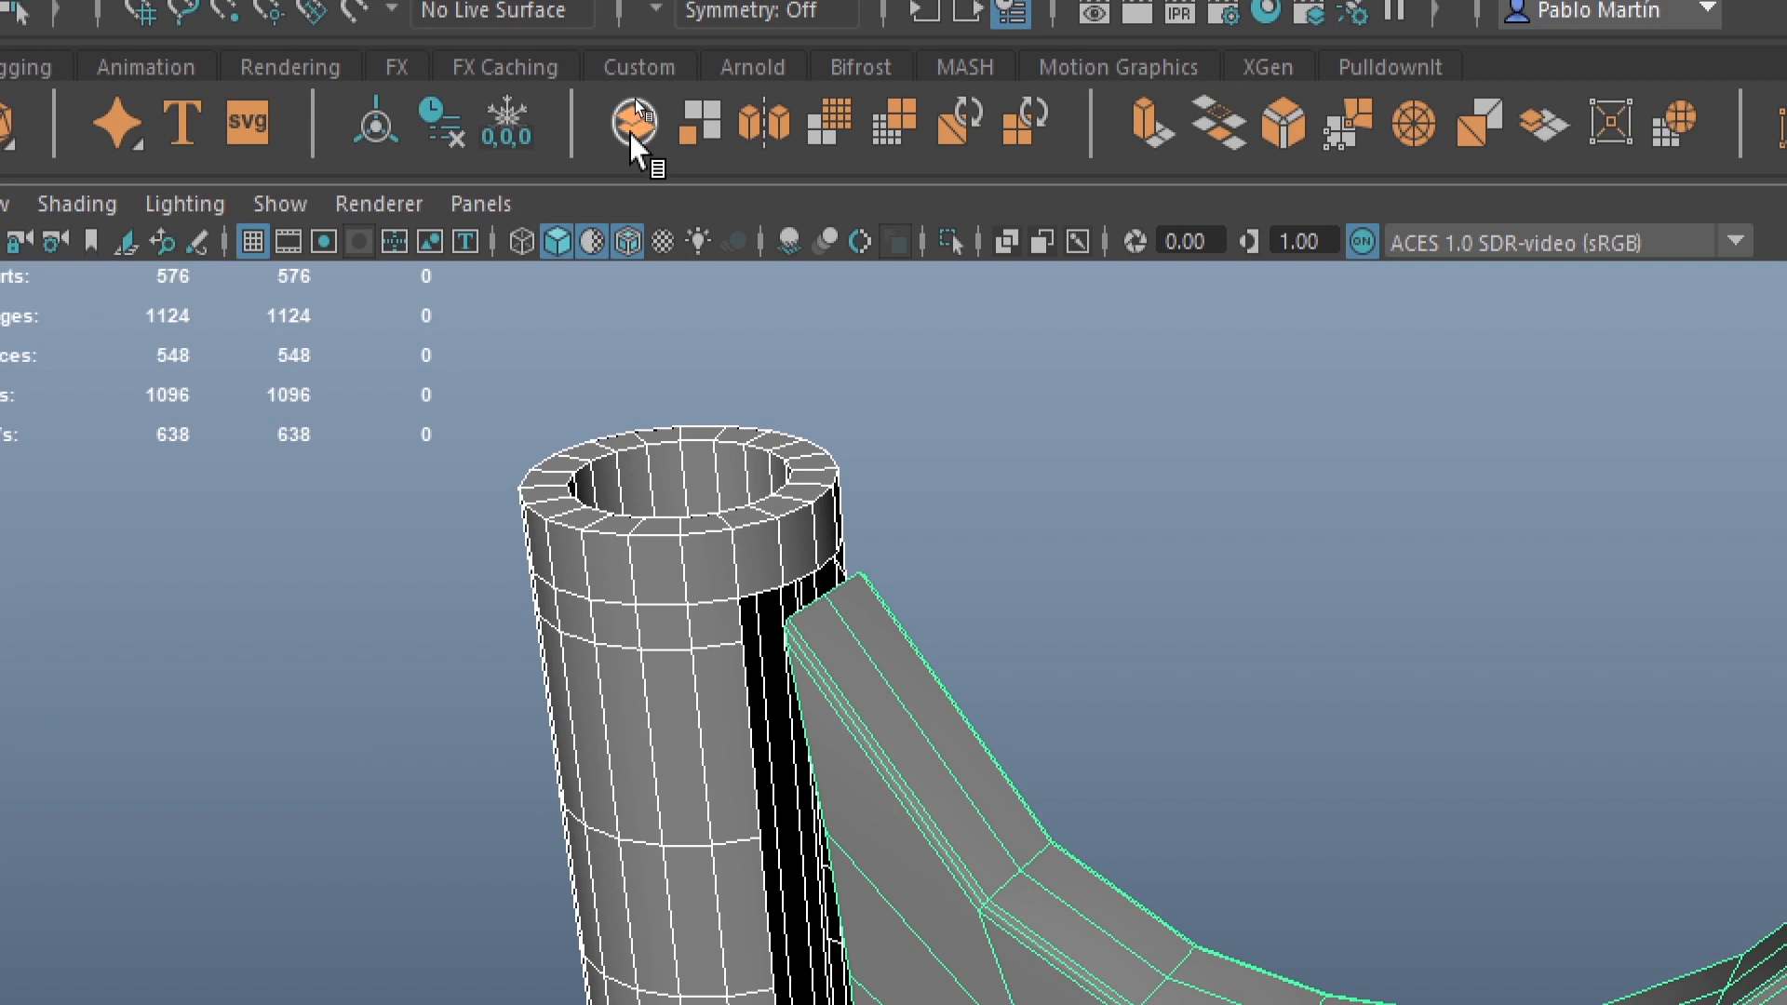
{"action": "left_click", "coordinate": [636, 126]}
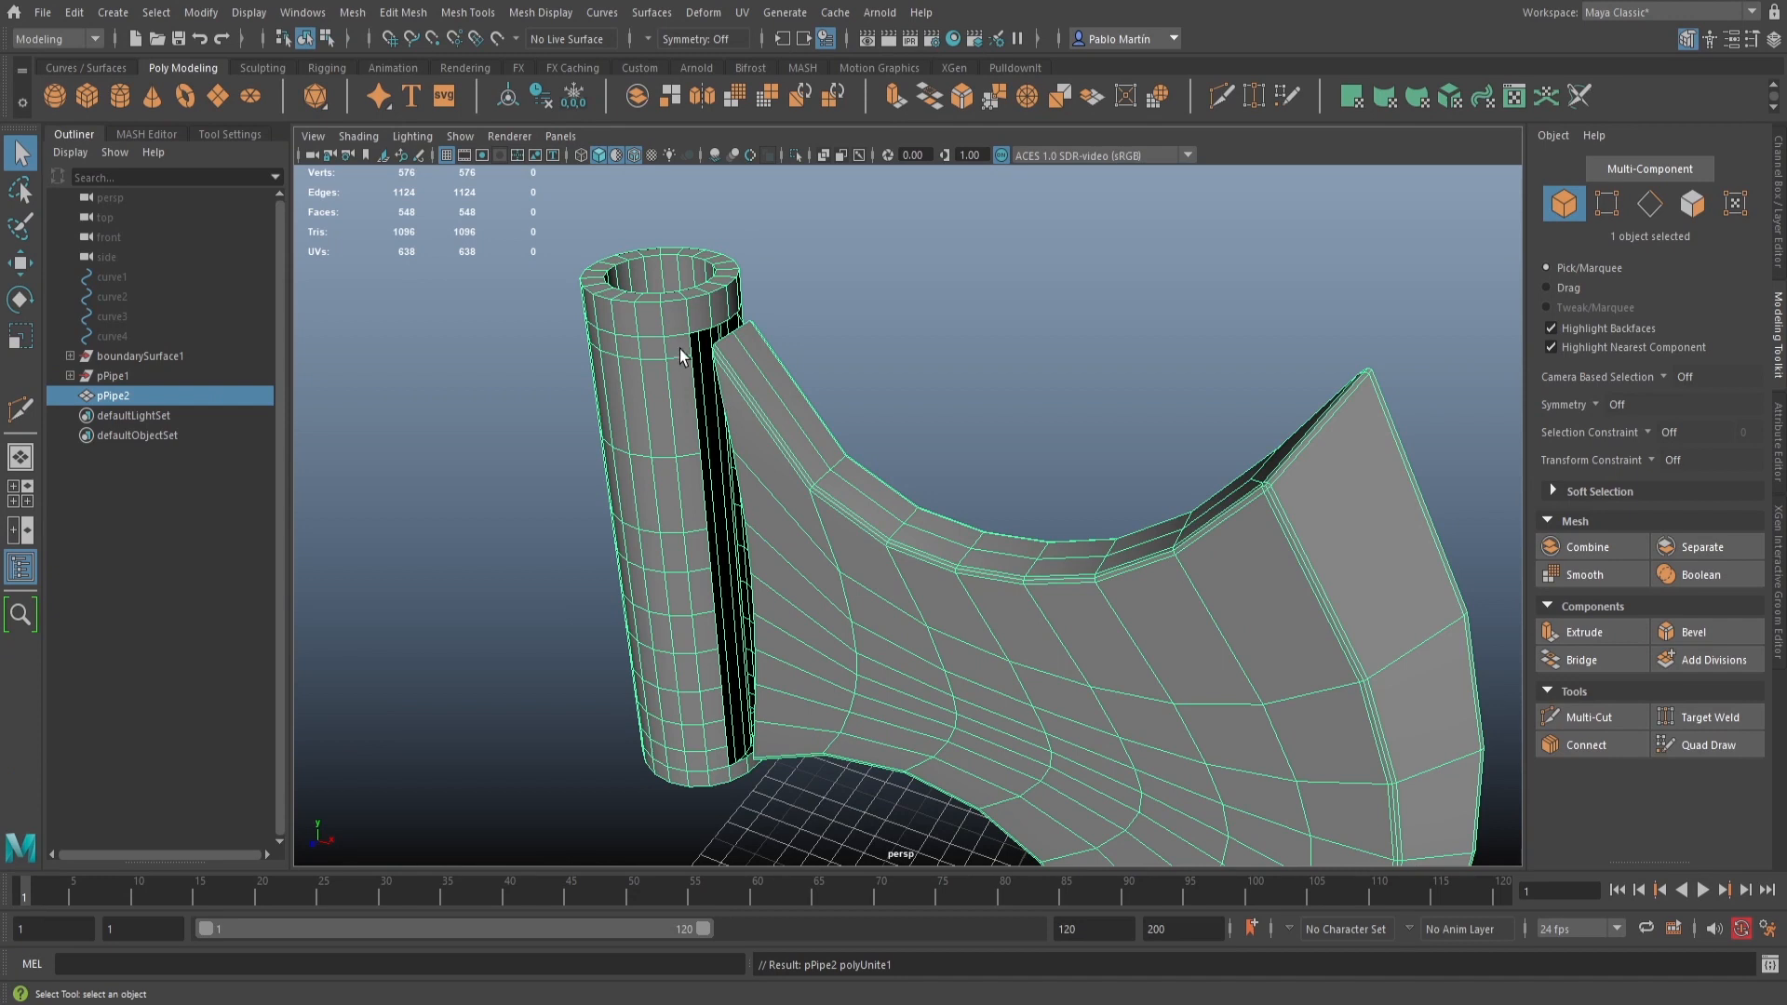
Bridge the border edge loop of the pipe's opening to the border edge loop of the blade's open end
{"action": "right_click_drag", "start_coordinate": [679, 349], "coordinate": [667, 300]}
{"action": "double_click", "coordinate": [697, 406]}
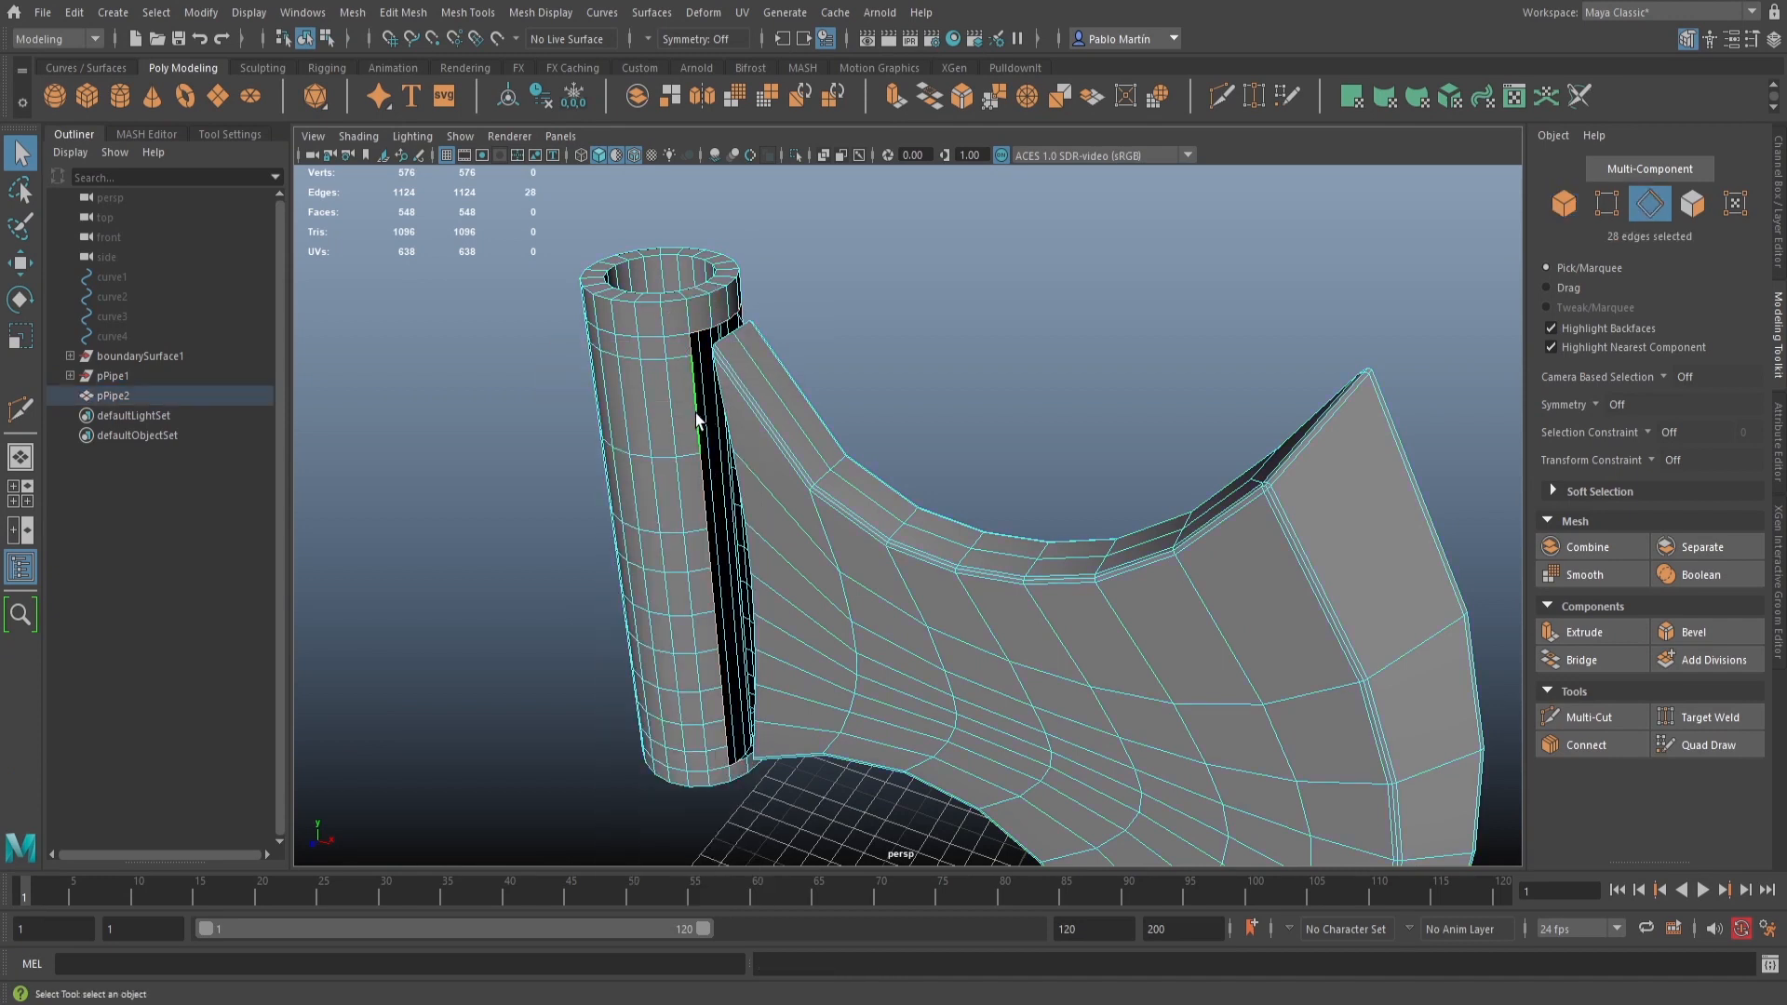
{"action": "left_click_drag", "start_coordinate": [695, 453], "coordinate": [763, 497], "text": "alt"}
{"action": "right_click_drag", "start_coordinate": [763, 497], "coordinate": [1064, 545], "text": "alt"}
{"action": "middle_click_drag", "start_coordinate": [1064, 546], "coordinate": [949, 596], "text": "alt"}
{"action": "left_click_drag", "start_coordinate": [949, 596], "coordinate": [936, 655], "text": "alt"}
{"action": "mouse_move", "coordinate": [741, 573]}
{"action": "left_mouse_down", "text": "alt"}
{"action": "mouse_move", "coordinate": [738, 527]}
{"action": "mouse_move", "coordinate": [732, 545]}
{"action": "left_mouse_up", "text": "alt"}
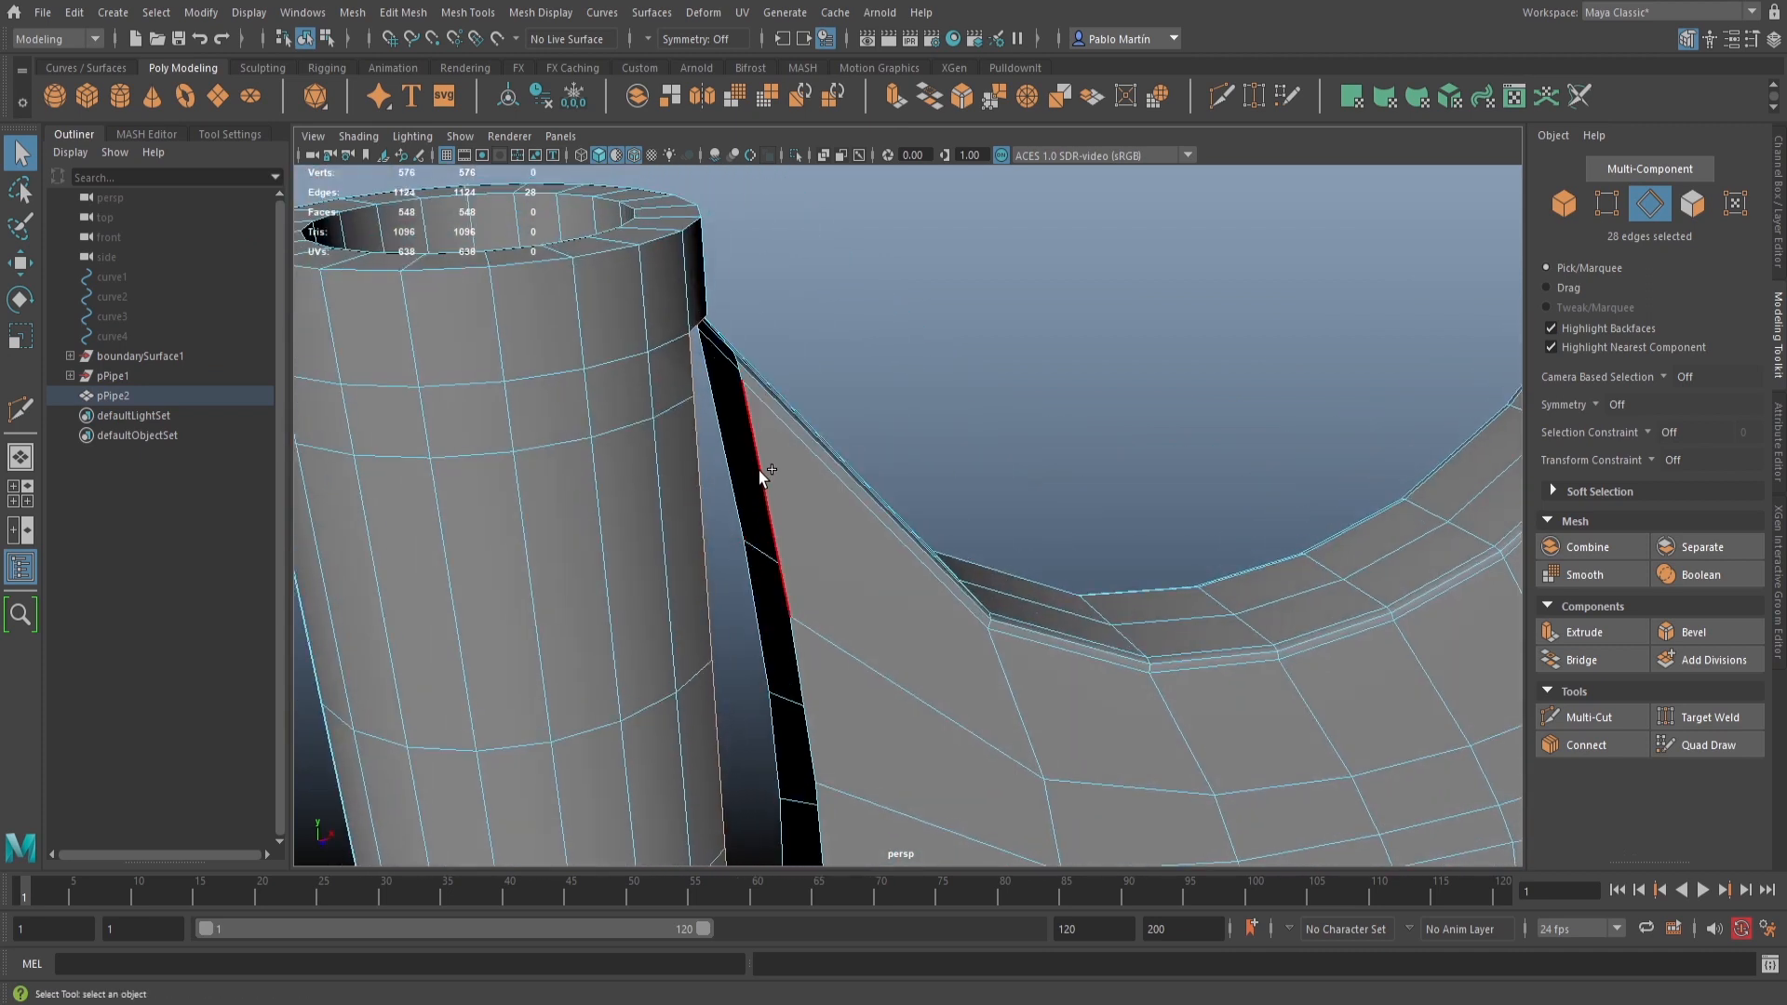
{"action": "left_click_drag", "start_coordinate": [744, 482], "coordinate": [663, 478], "text": "alt"}
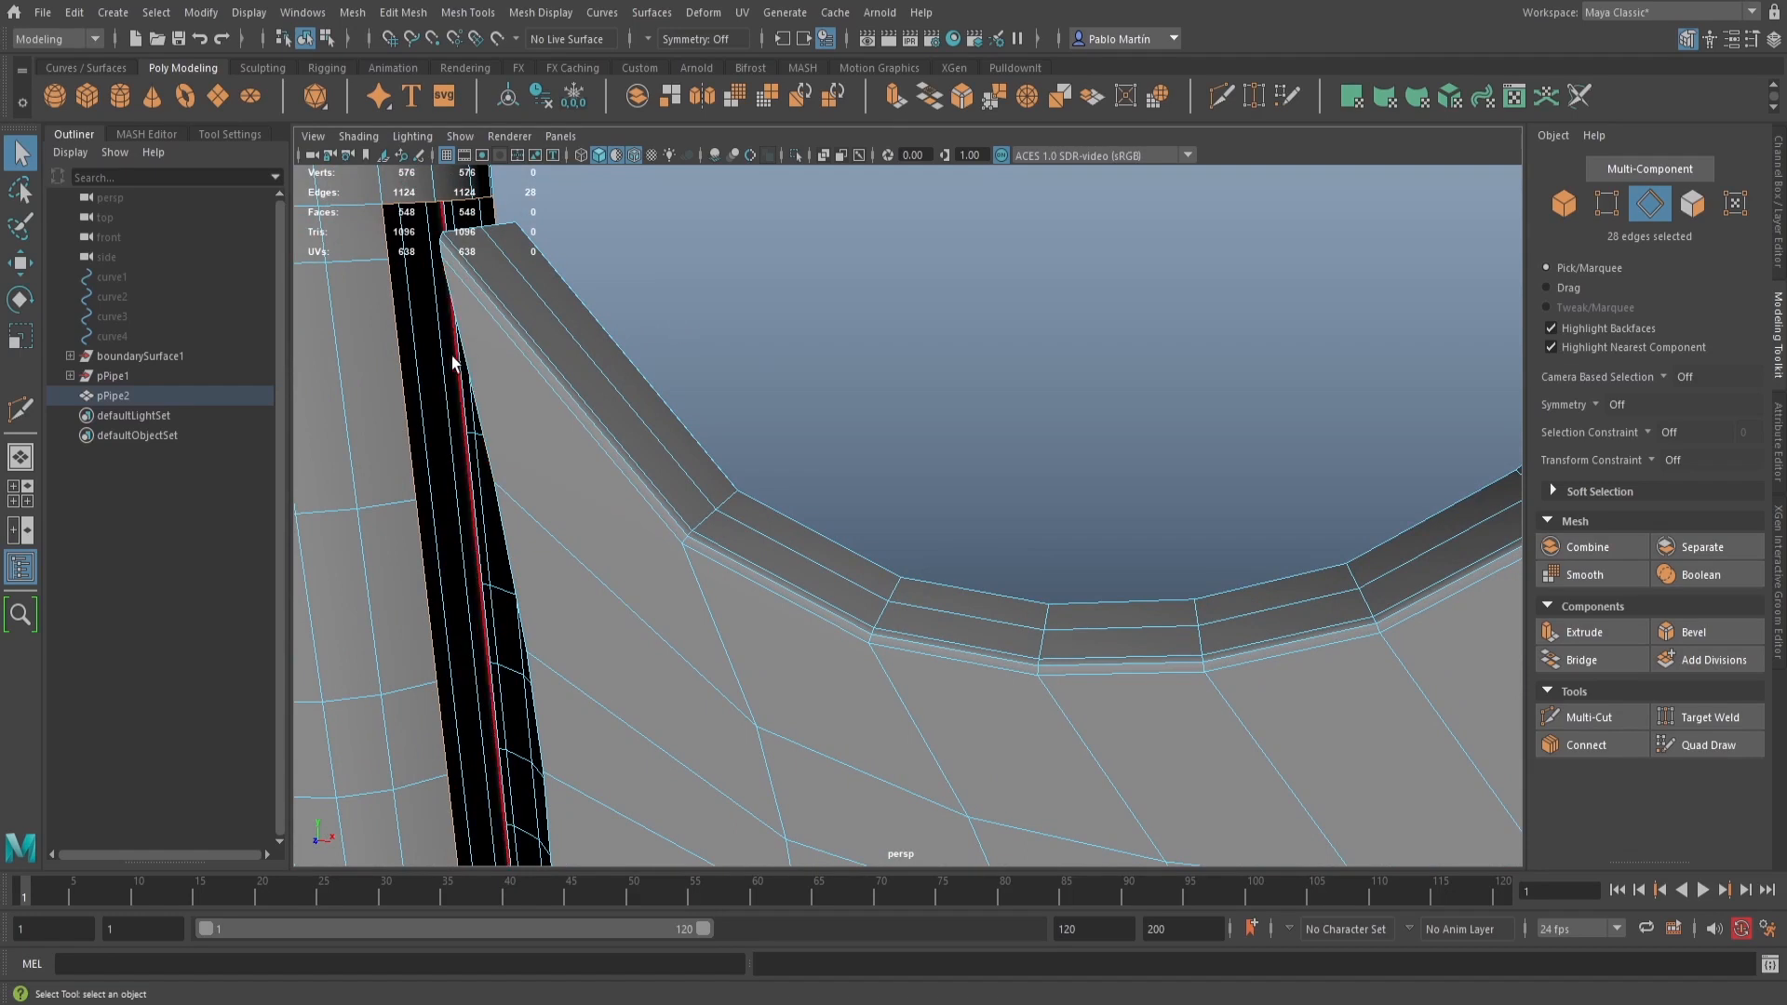
{"action": "left_click_drag", "start_coordinate": [431, 459], "coordinate": [562, 506], "text": "alt"}
{"action": "double_click", "coordinate": [947, 527], "text": "shift"}
{"action": "right_click_drag", "start_coordinate": [901, 690], "coordinate": [877, 582], "text": "alt"}
{"action": "middle_click_drag", "start_coordinate": [877, 582], "coordinate": [885, 536], "text": "alt"}
{"action": "left_click_drag", "start_coordinate": [885, 535], "coordinate": [746, 507], "text": "alt"}
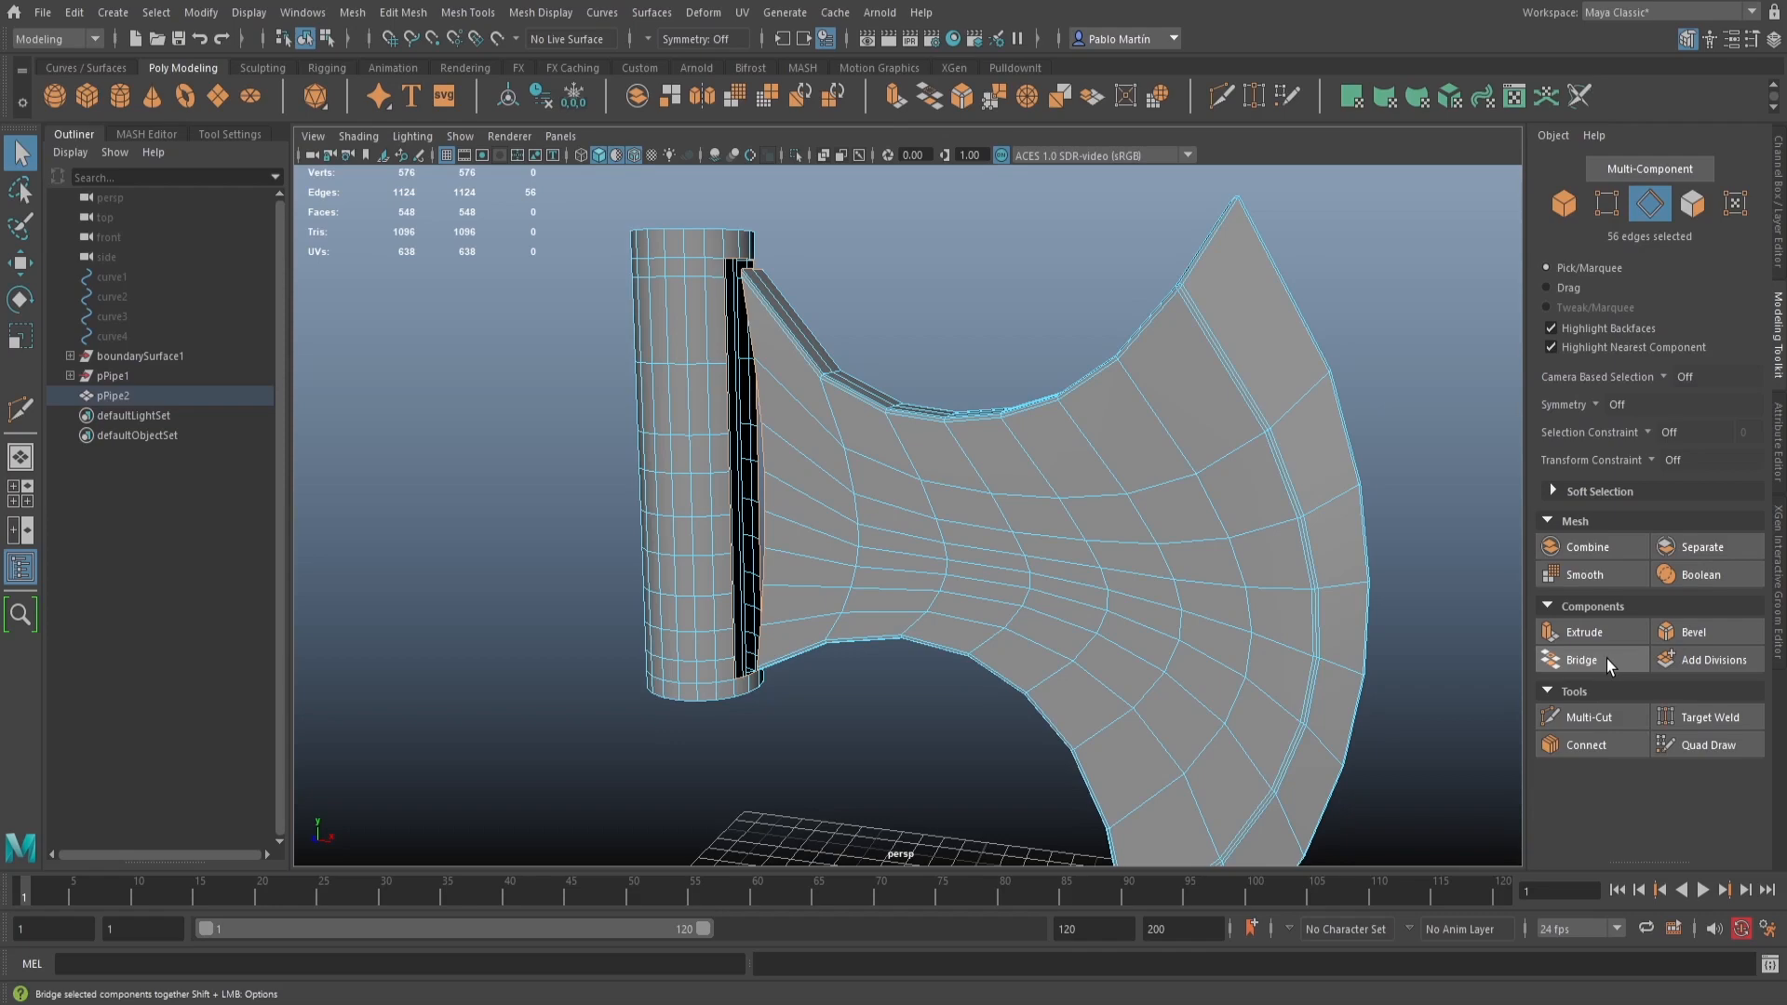
{"action": "left_click", "coordinate": [1607, 659]}
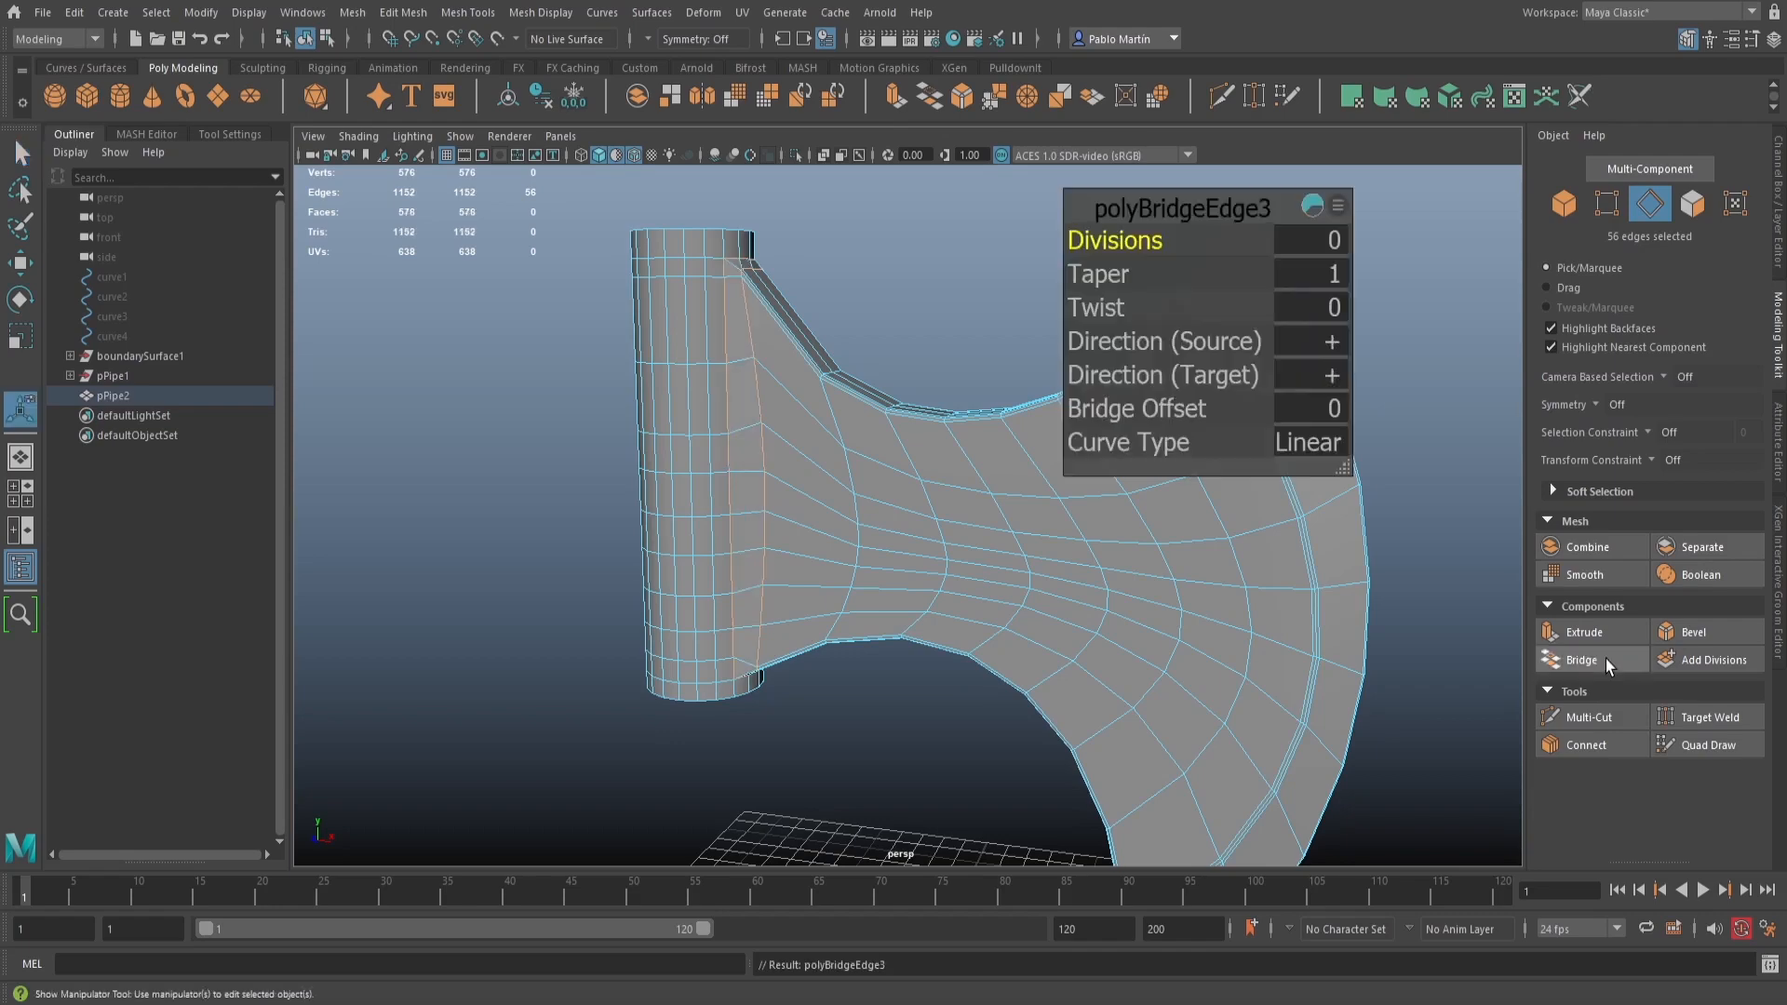
Return the bridged axe mesh to object mode, turn on its smooth preview, deselect it and display it with the default material
{"action": "mouse_move", "coordinate": [842, 475]}
{"action": "left_mouse_down", "text": "alt"}
{"action": "mouse_move", "coordinate": [737, 379]}
{"action": "mouse_move", "coordinate": [591, 352]}
{"action": "mouse_move", "coordinate": [668, 366]}
{"action": "mouse_move", "coordinate": [686, 527]}
{"action": "mouse_move", "coordinate": [598, 499]}
{"action": "mouse_move", "coordinate": [842, 484]}
{"action": "mouse_move", "coordinate": [852, 507]}
{"action": "left_mouse_up", "text": "alt"}
{"action": "left_click_drag", "start_coordinate": [1114, 240], "coordinate": [1110, 241]}
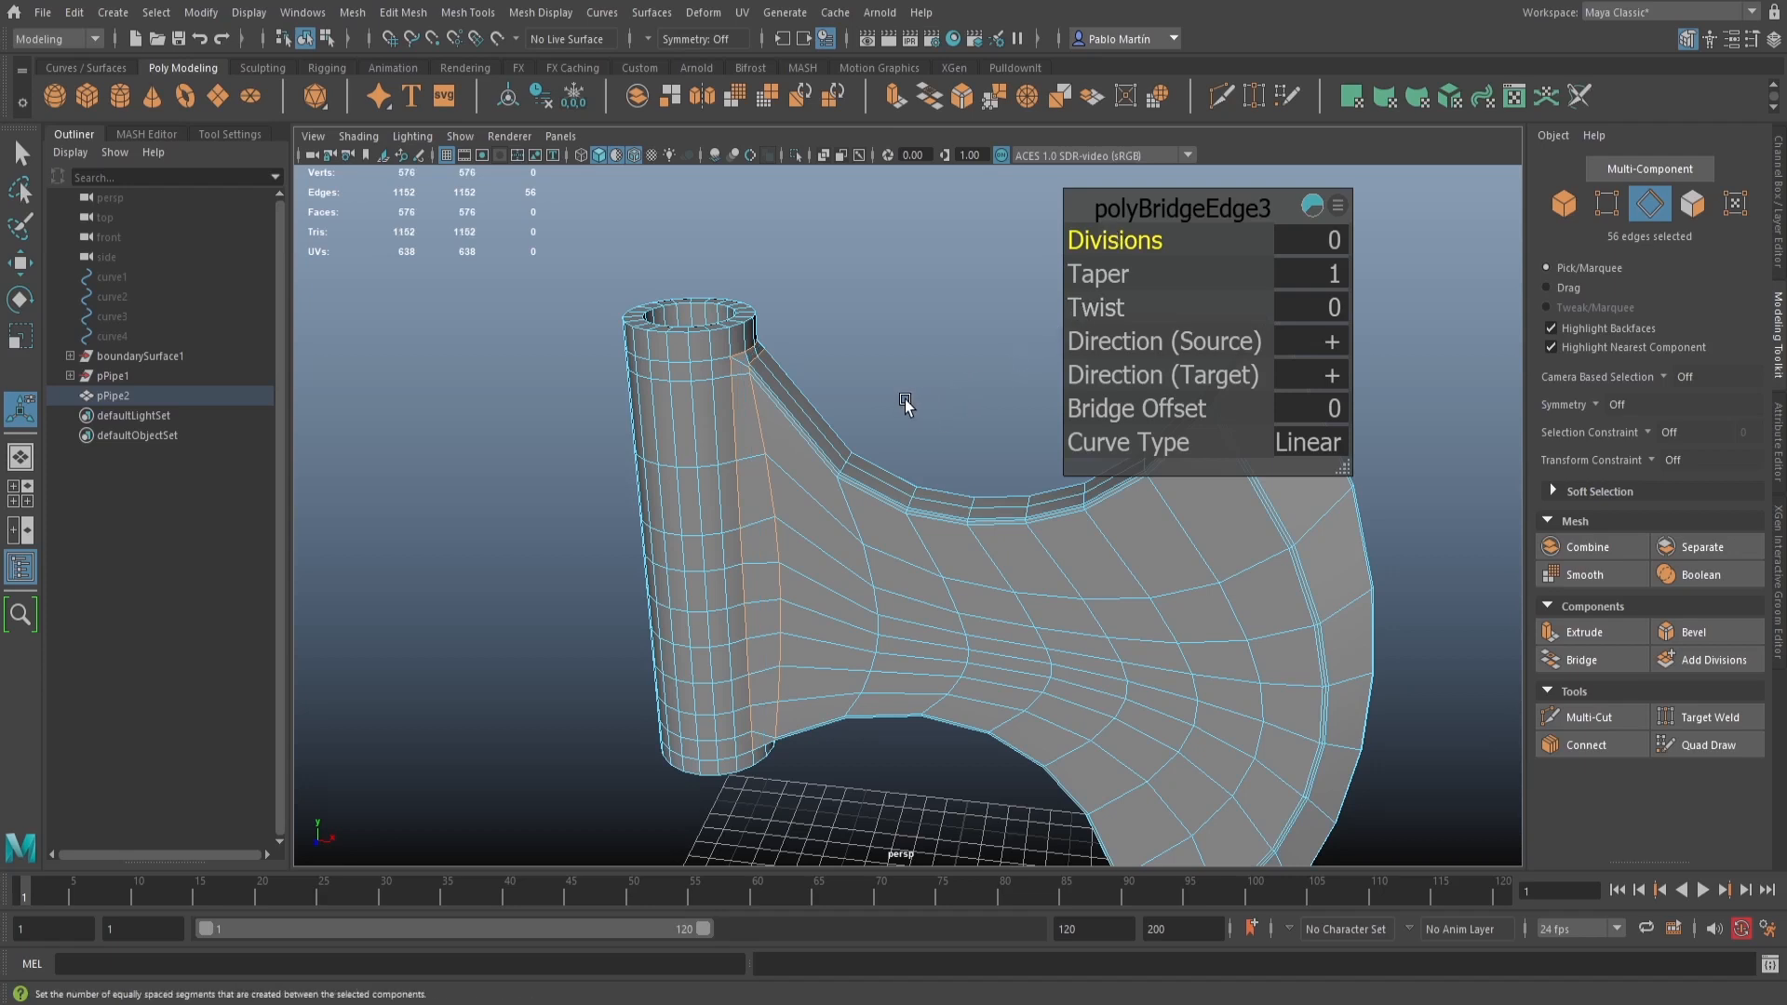
{"action": "right_click_drag", "start_coordinate": [706, 360], "coordinate": [834, 323]}
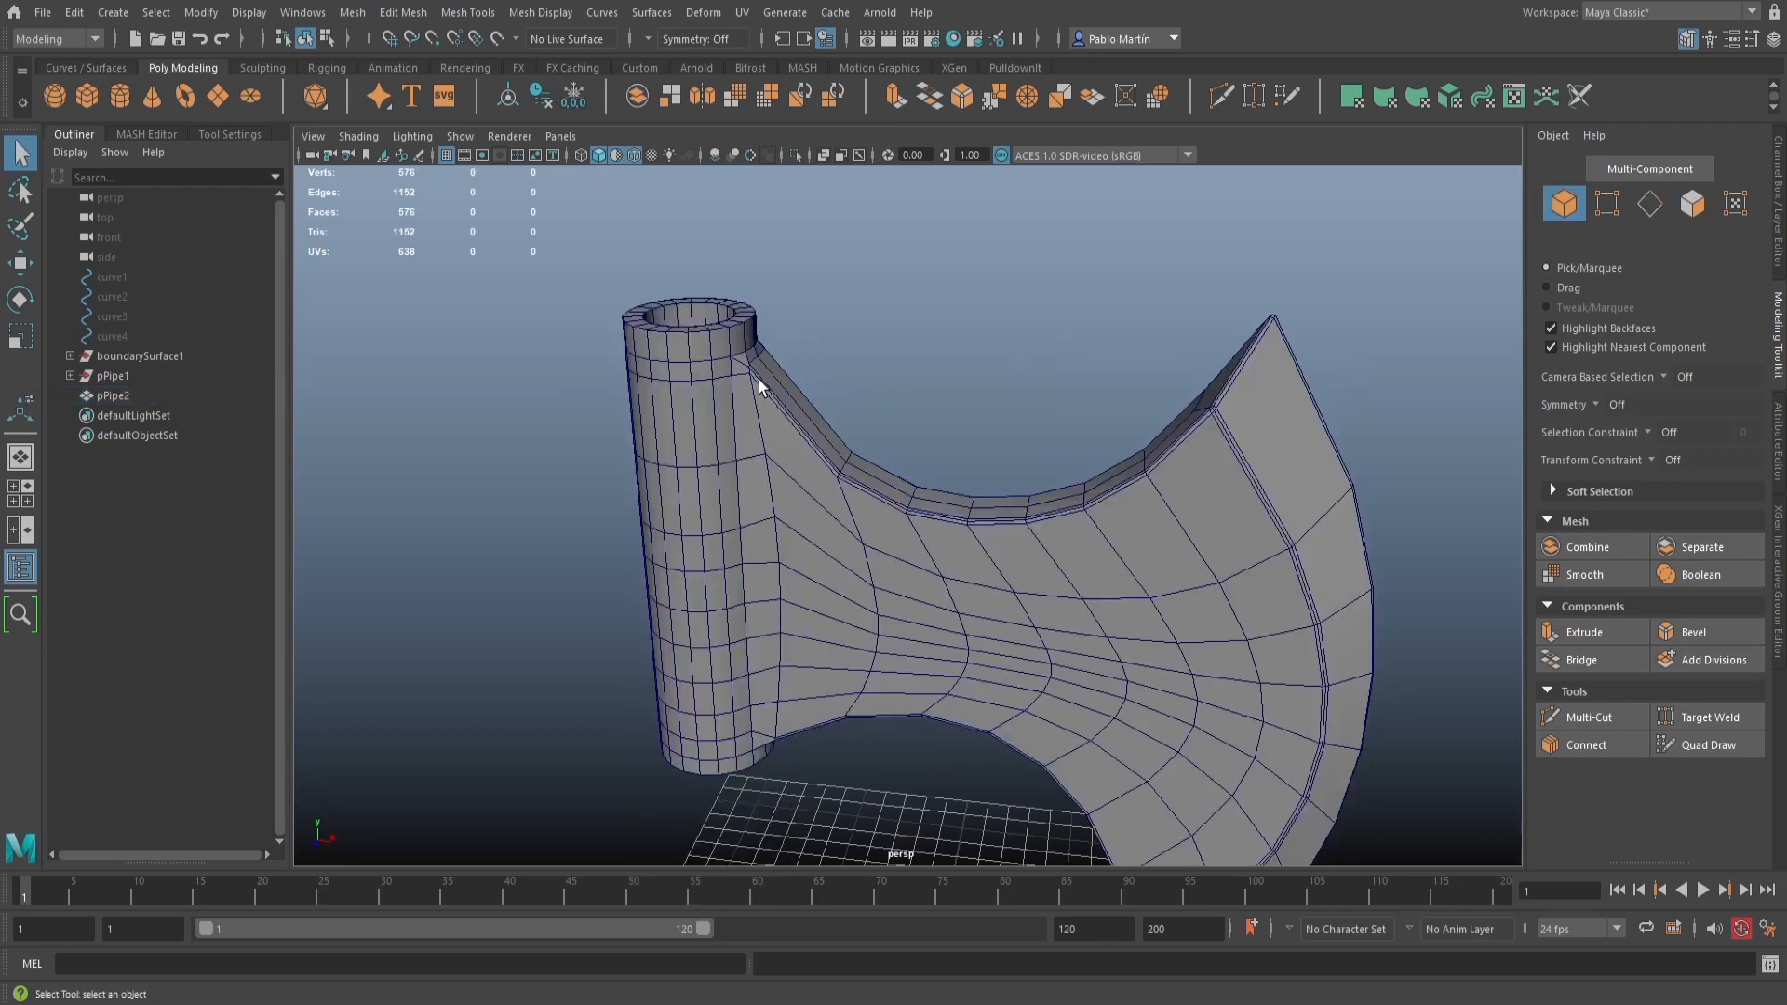
{"action": "key", "text": "3"}
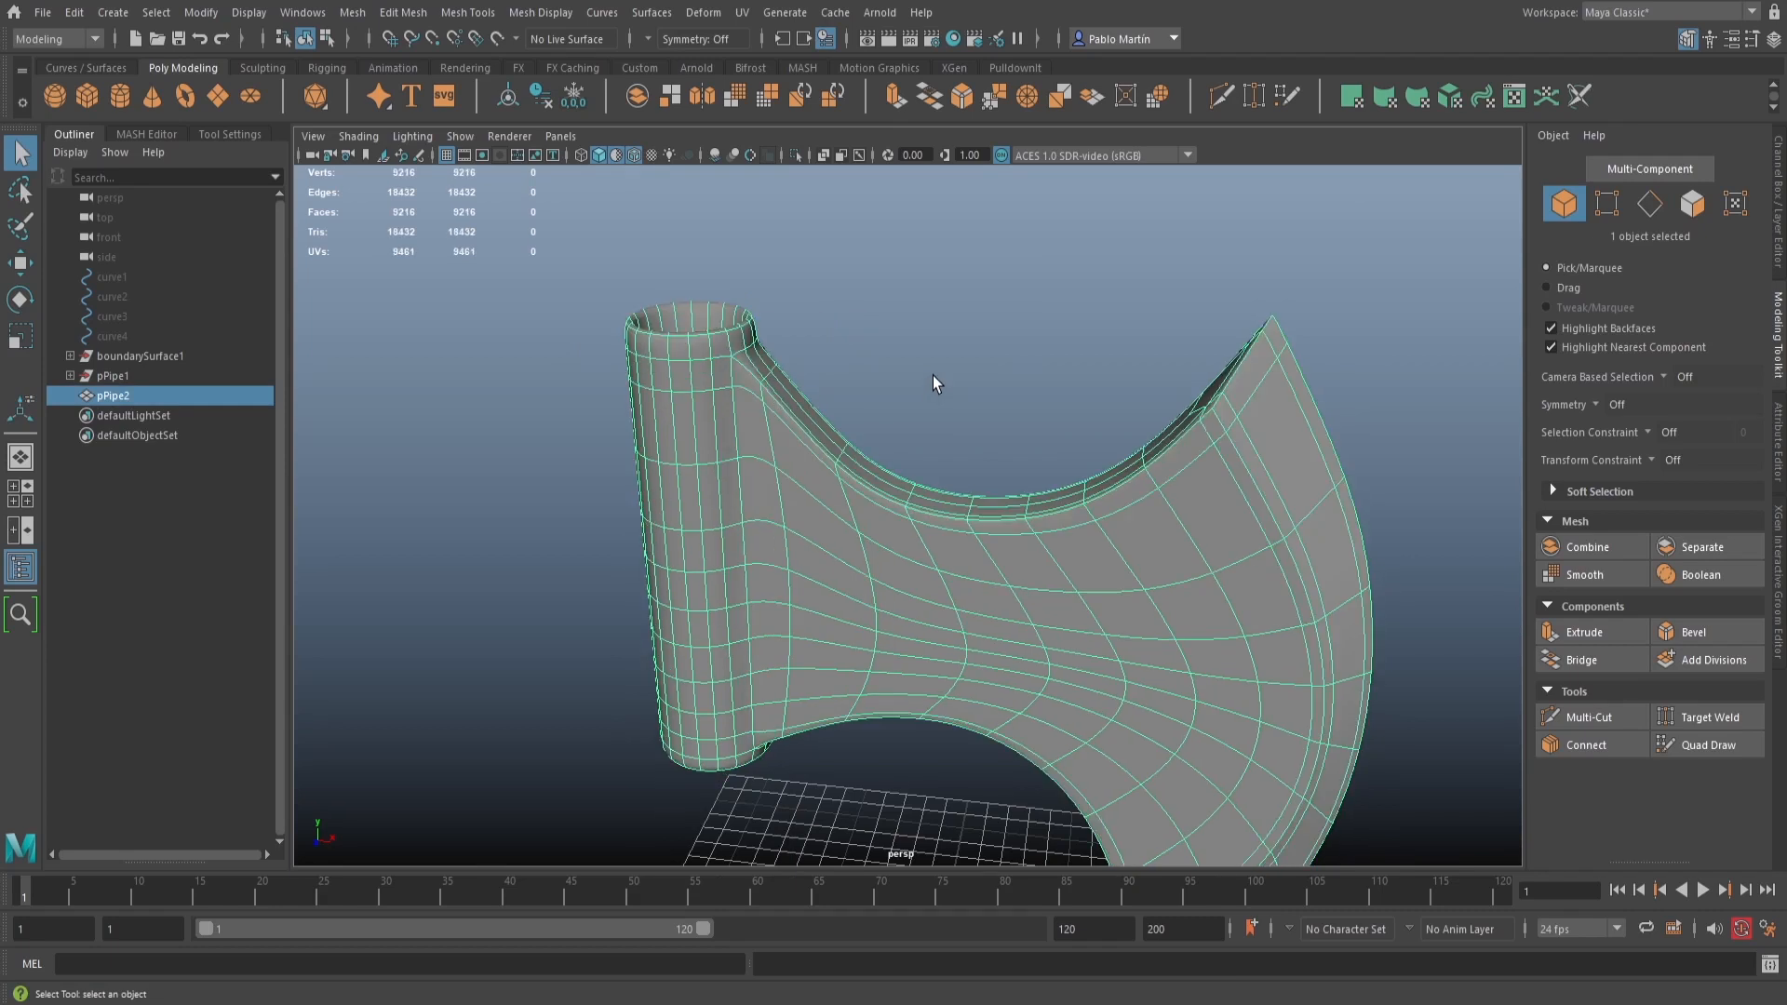
{"action": "left_click", "coordinate": [933, 376]}
{"action": "left_click", "coordinate": [634, 154]}
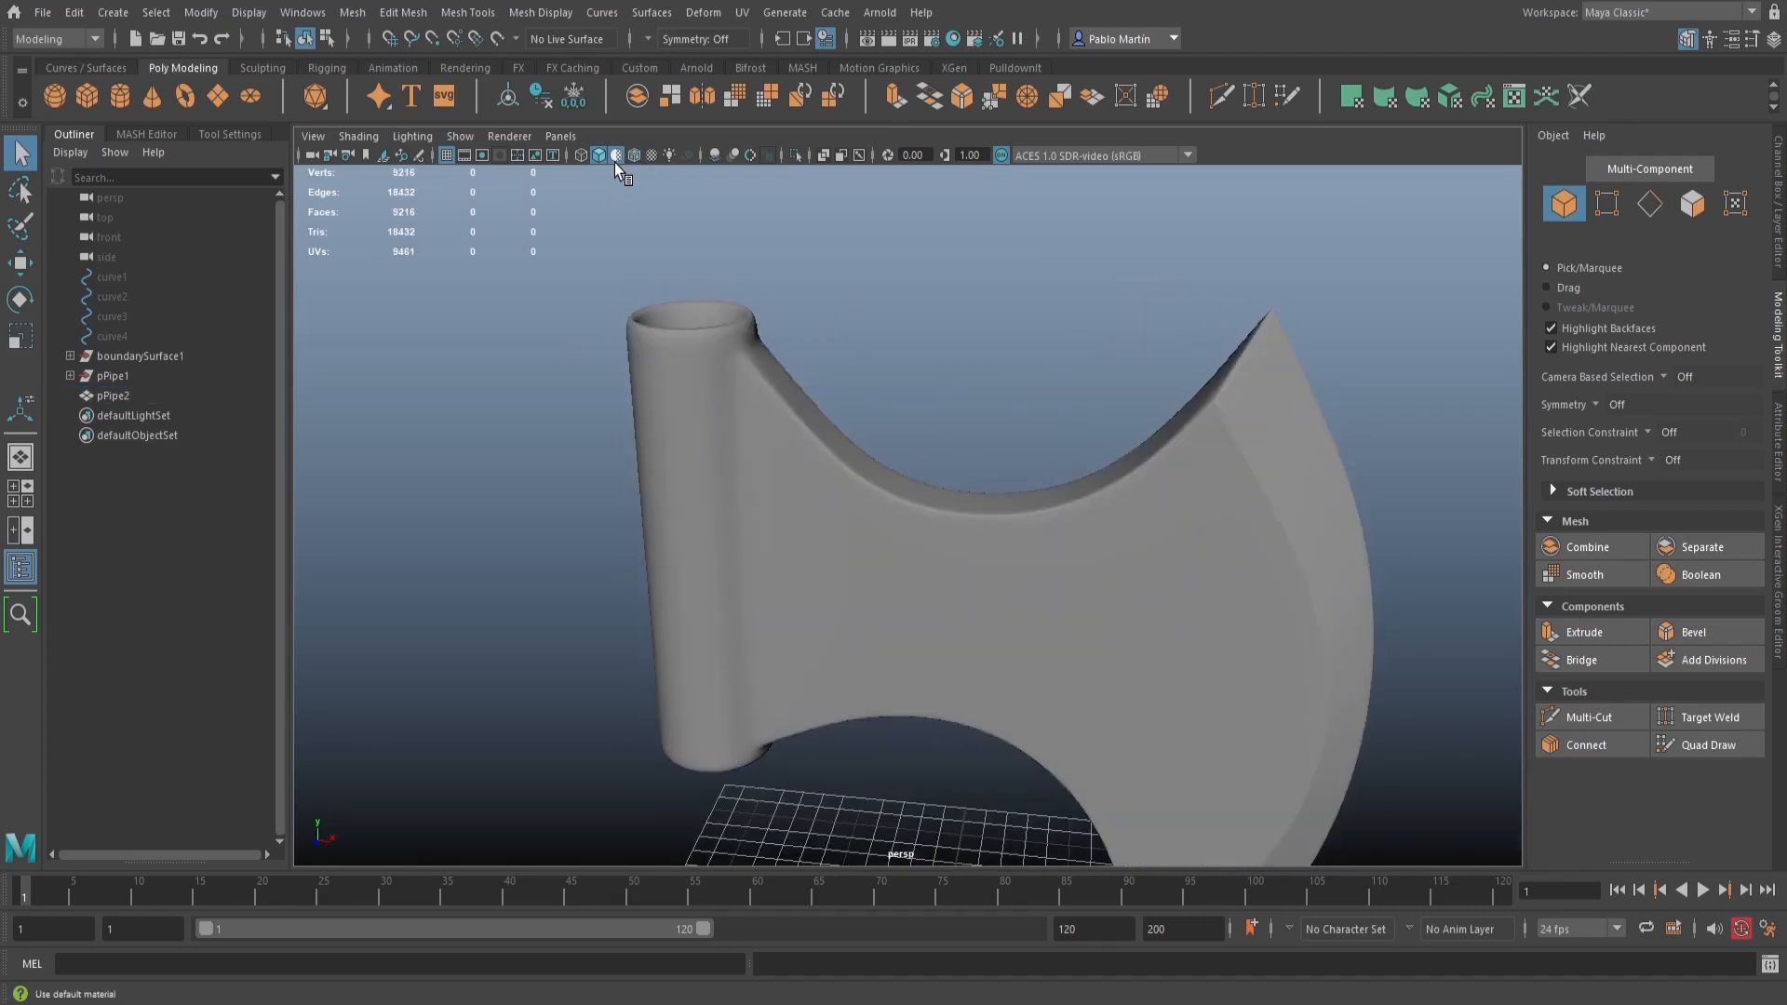
Examine the junction between the pipe's upper end and the blade, with smooth preview on and then off
{"action": "left_click_drag", "start_coordinate": [1113, 563], "coordinate": [1085, 537], "text": "alt"}
{"action": "scroll", "coordinate": [846, 427], "scroll_direction": "up", "scroll_amount": 3}
{"action": "scroll", "coordinate": [1065, 487], "scroll_direction": "up", "scroll_amount": 2}
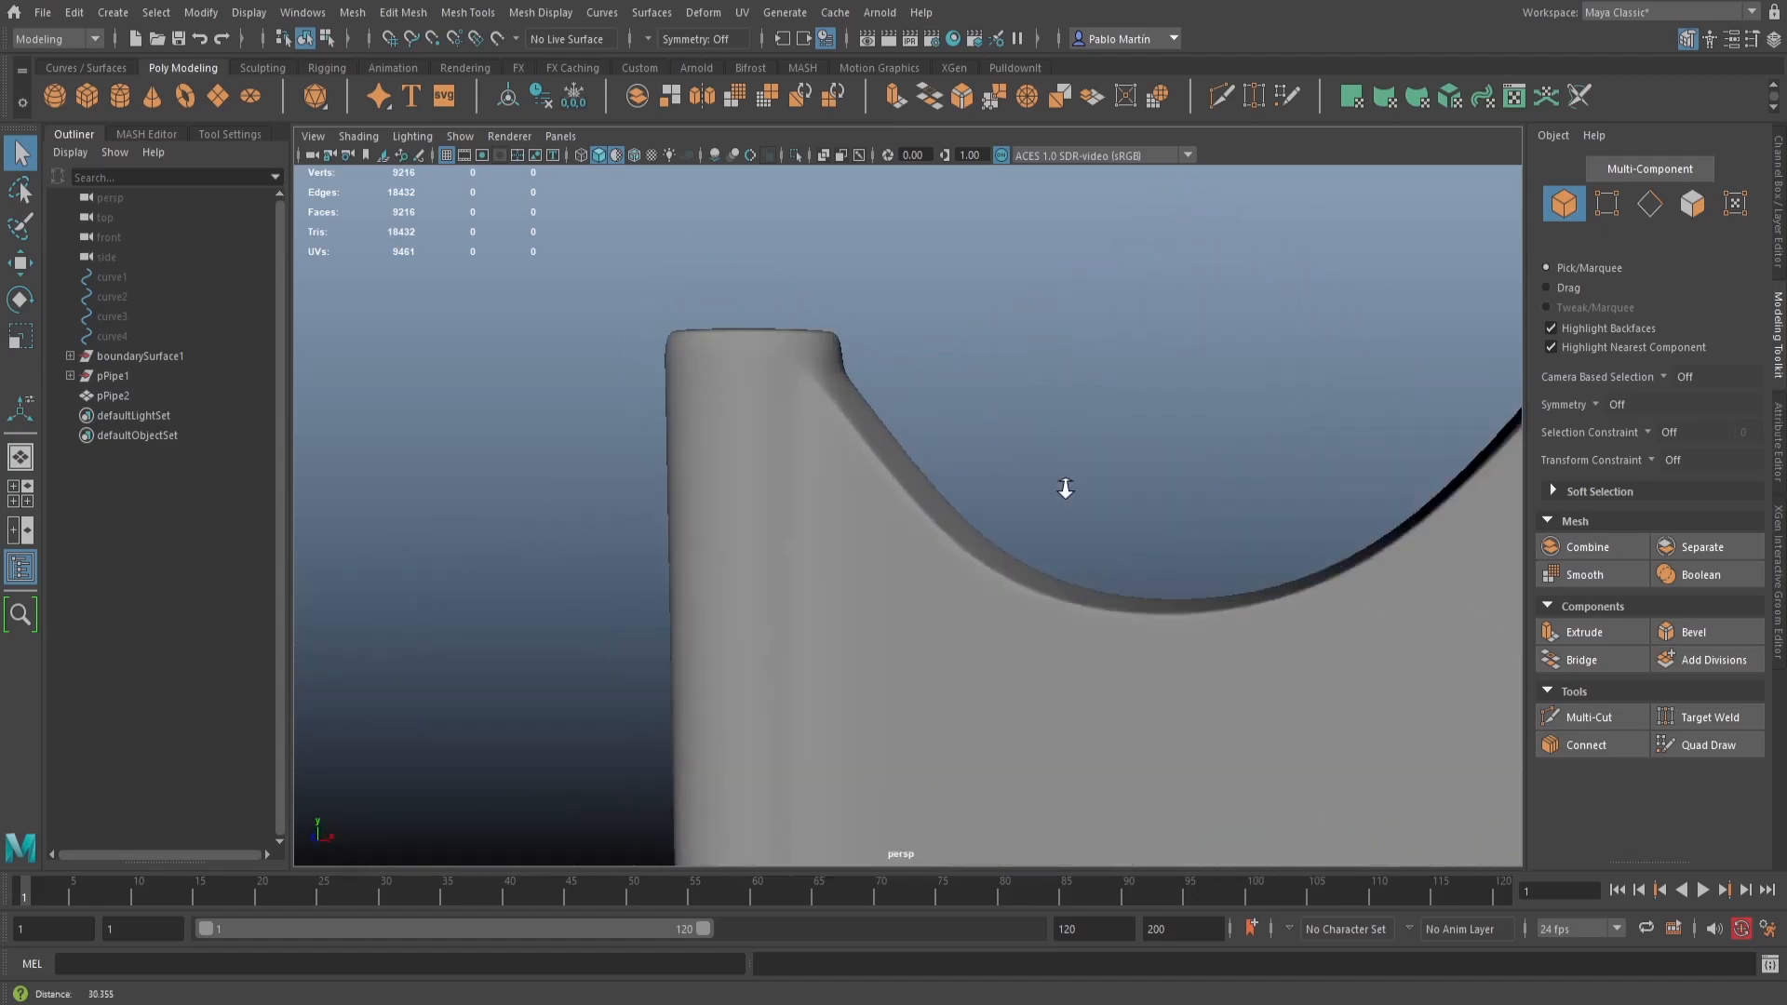
{"action": "scroll", "coordinate": [956, 572], "scroll_direction": "up", "scroll_amount": 5}
{"action": "left_click_drag", "start_coordinate": [956, 573], "coordinate": [905, 563], "text": "alt"}
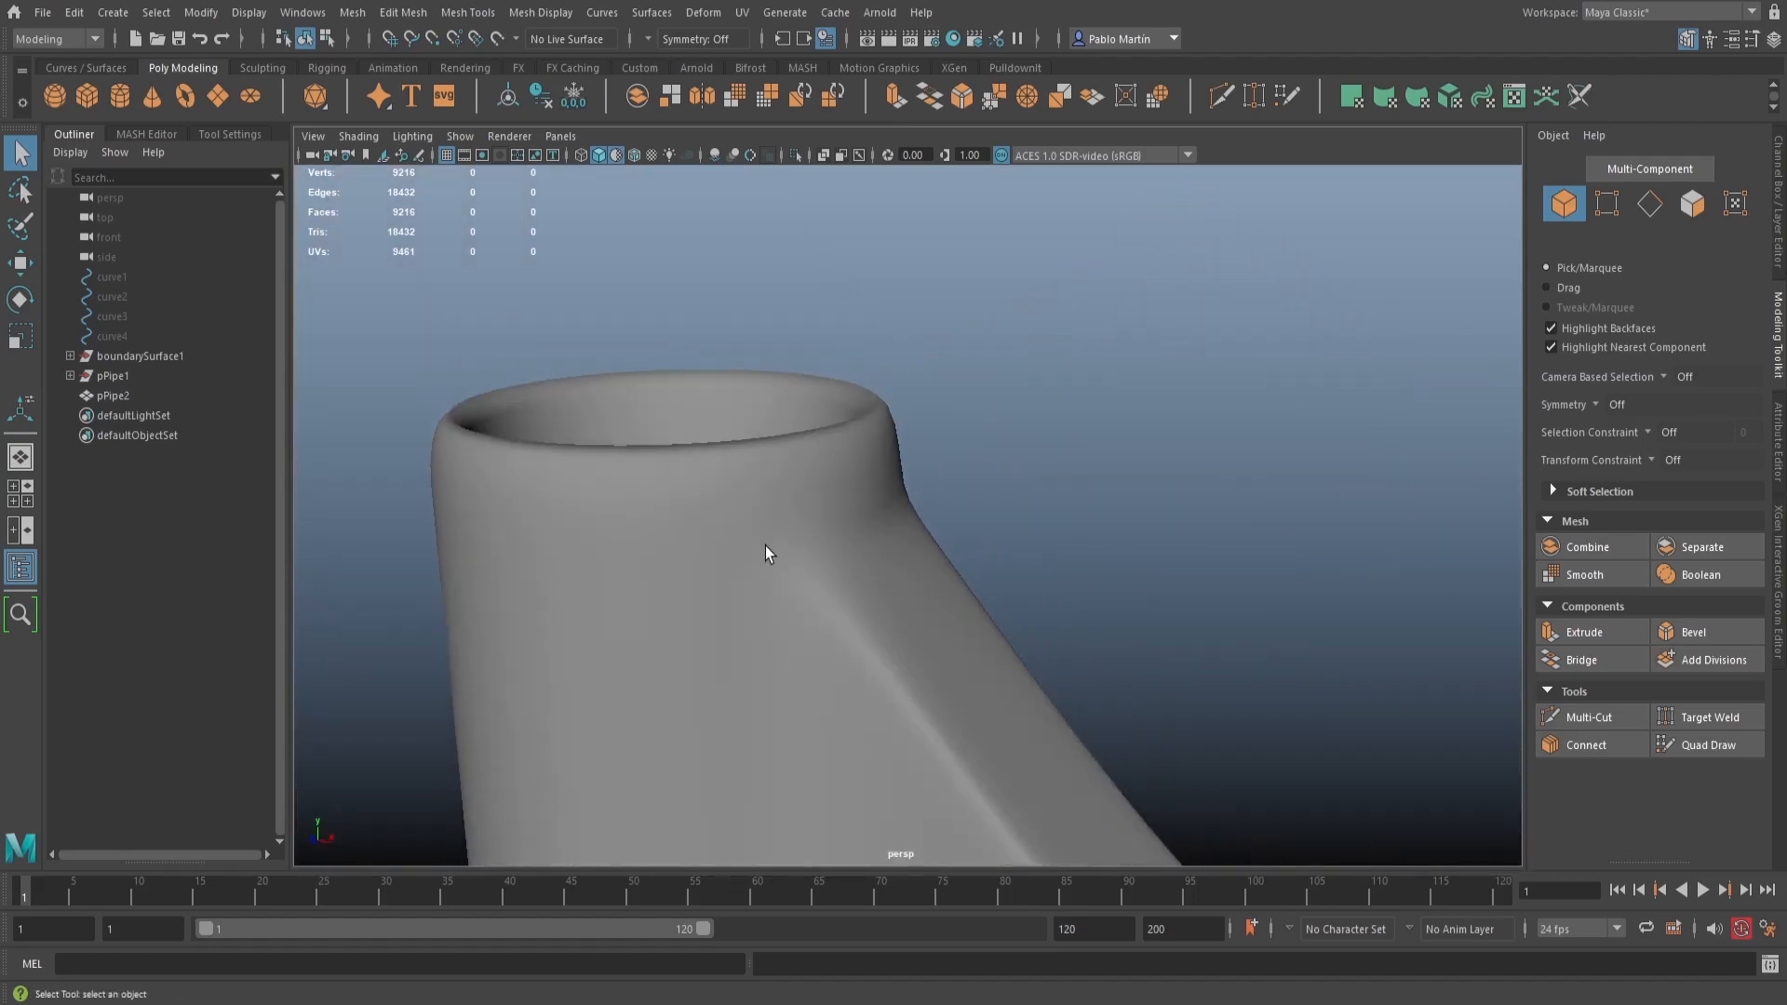
{"action": "scroll", "coordinate": [949, 643], "scroll_direction": "up", "scroll_amount": 5}
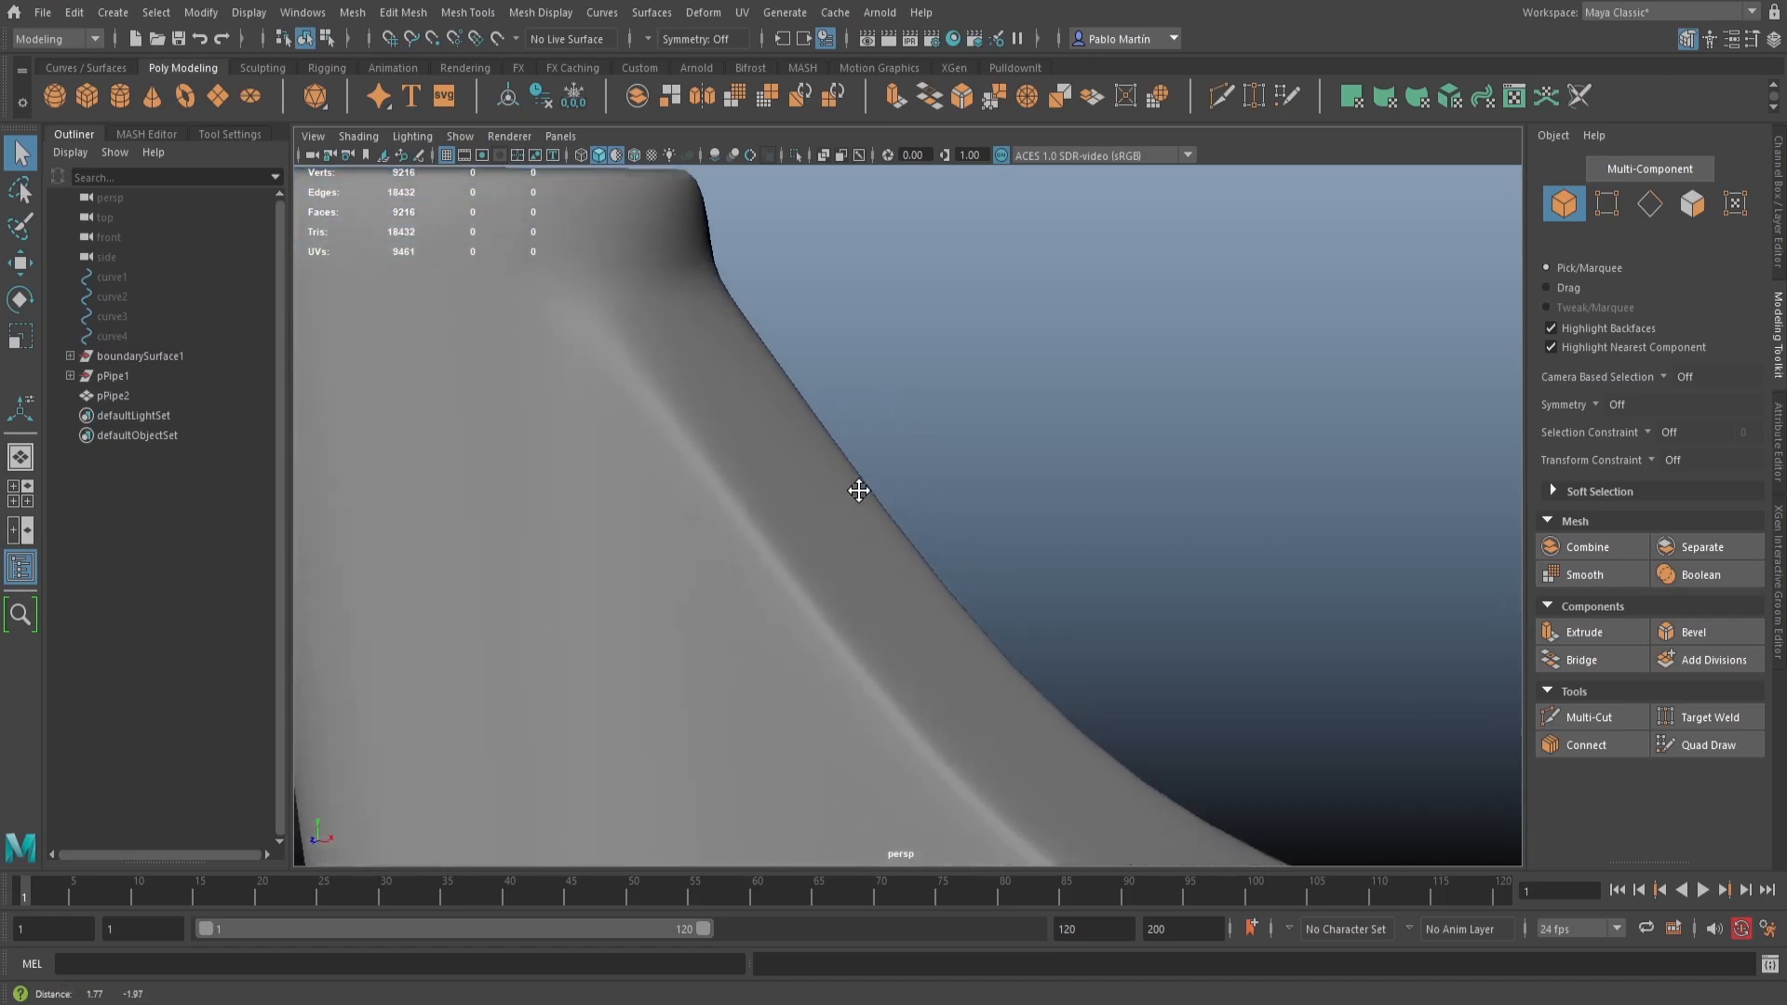
{"action": "scroll", "coordinate": [810, 429], "scroll_direction": "down", "scroll_amount": 2}
{"action": "left_click", "coordinate": [683, 333]}
{"action": "key", "text": "1"}
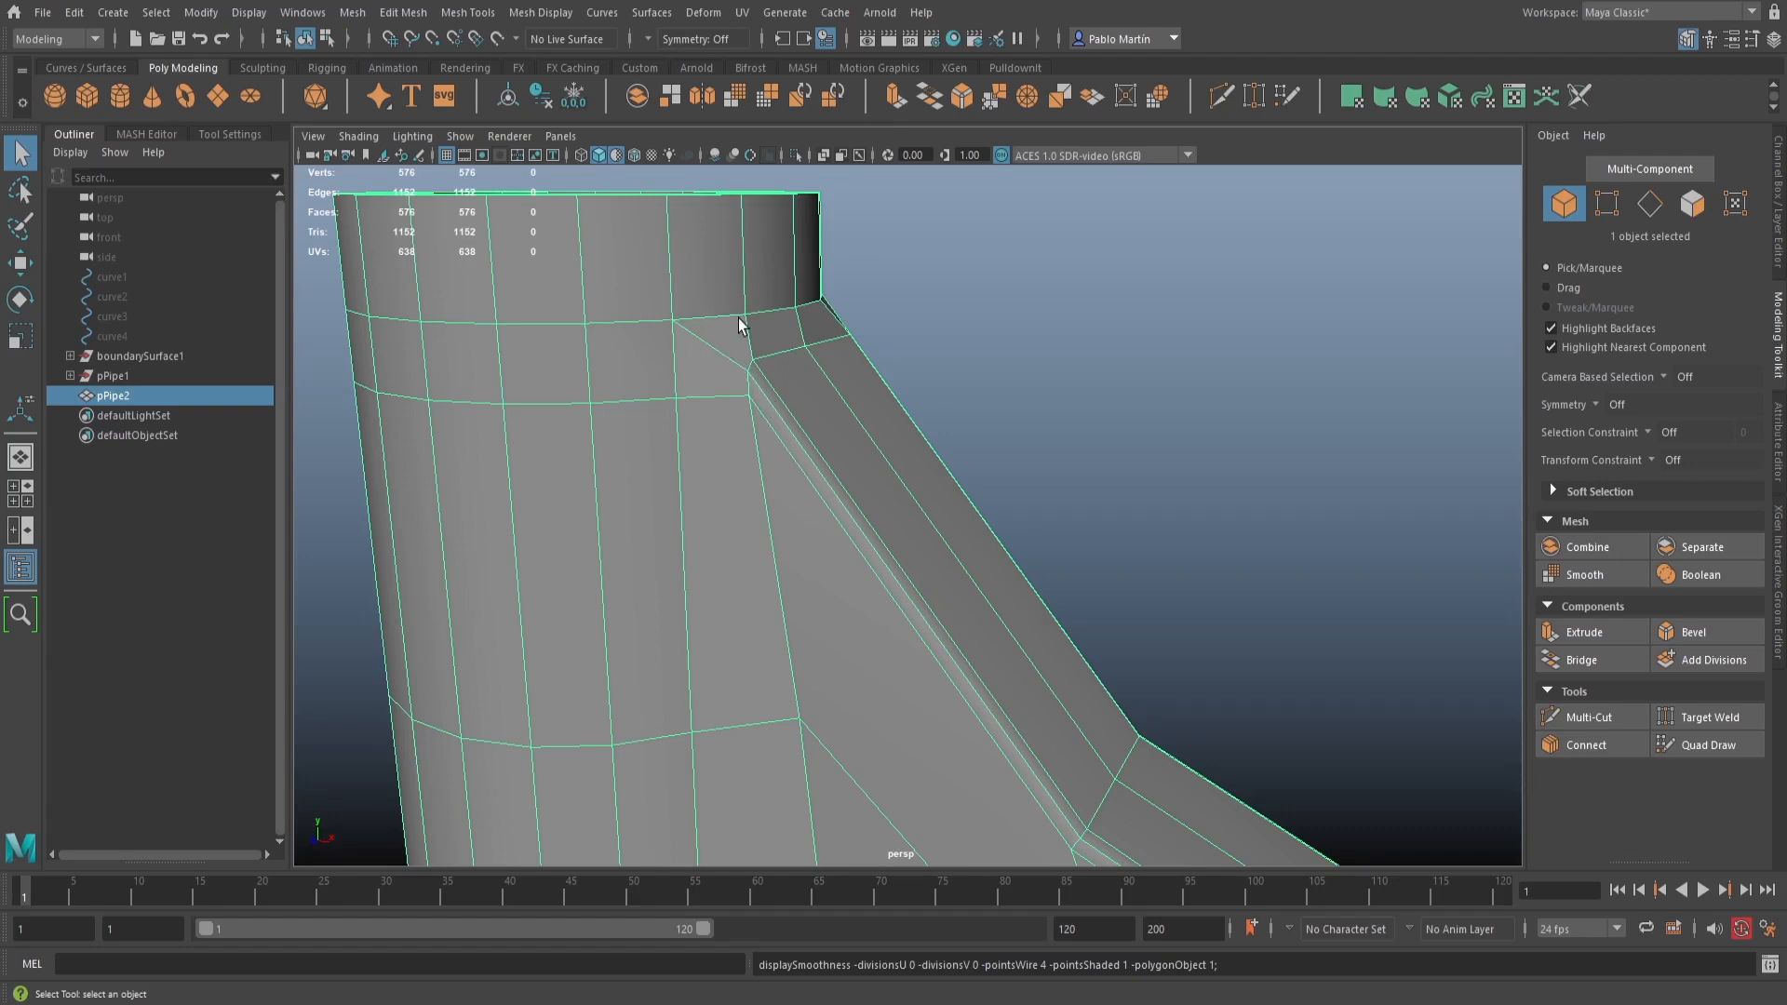
Turn smooth preview back on and examine how rounded the pipe's upper rim looks beside the blade
{"action": "scroll", "coordinate": [725, 383], "scroll_direction": "down", "scroll_amount": 5}
{"action": "left_click_drag", "start_coordinate": [555, 487], "coordinate": [977, 671], "text": "alt"}
{"action": "key", "text": "3"}
{"action": "left_click", "coordinate": [803, 658]}
{"action": "scroll", "coordinate": [722, 432], "scroll_direction": "down", "scroll_amount": 5}
{"action": "scroll", "coordinate": [750, 558], "scroll_direction": "up", "scroll_amount": 5}
{"action": "left_click", "coordinate": [834, 523]}
{"action": "left_click", "coordinate": [906, 534], "text": "ctrl"}
{"action": "scroll", "coordinate": [901, 534], "scroll_direction": "up", "scroll_amount": 5}
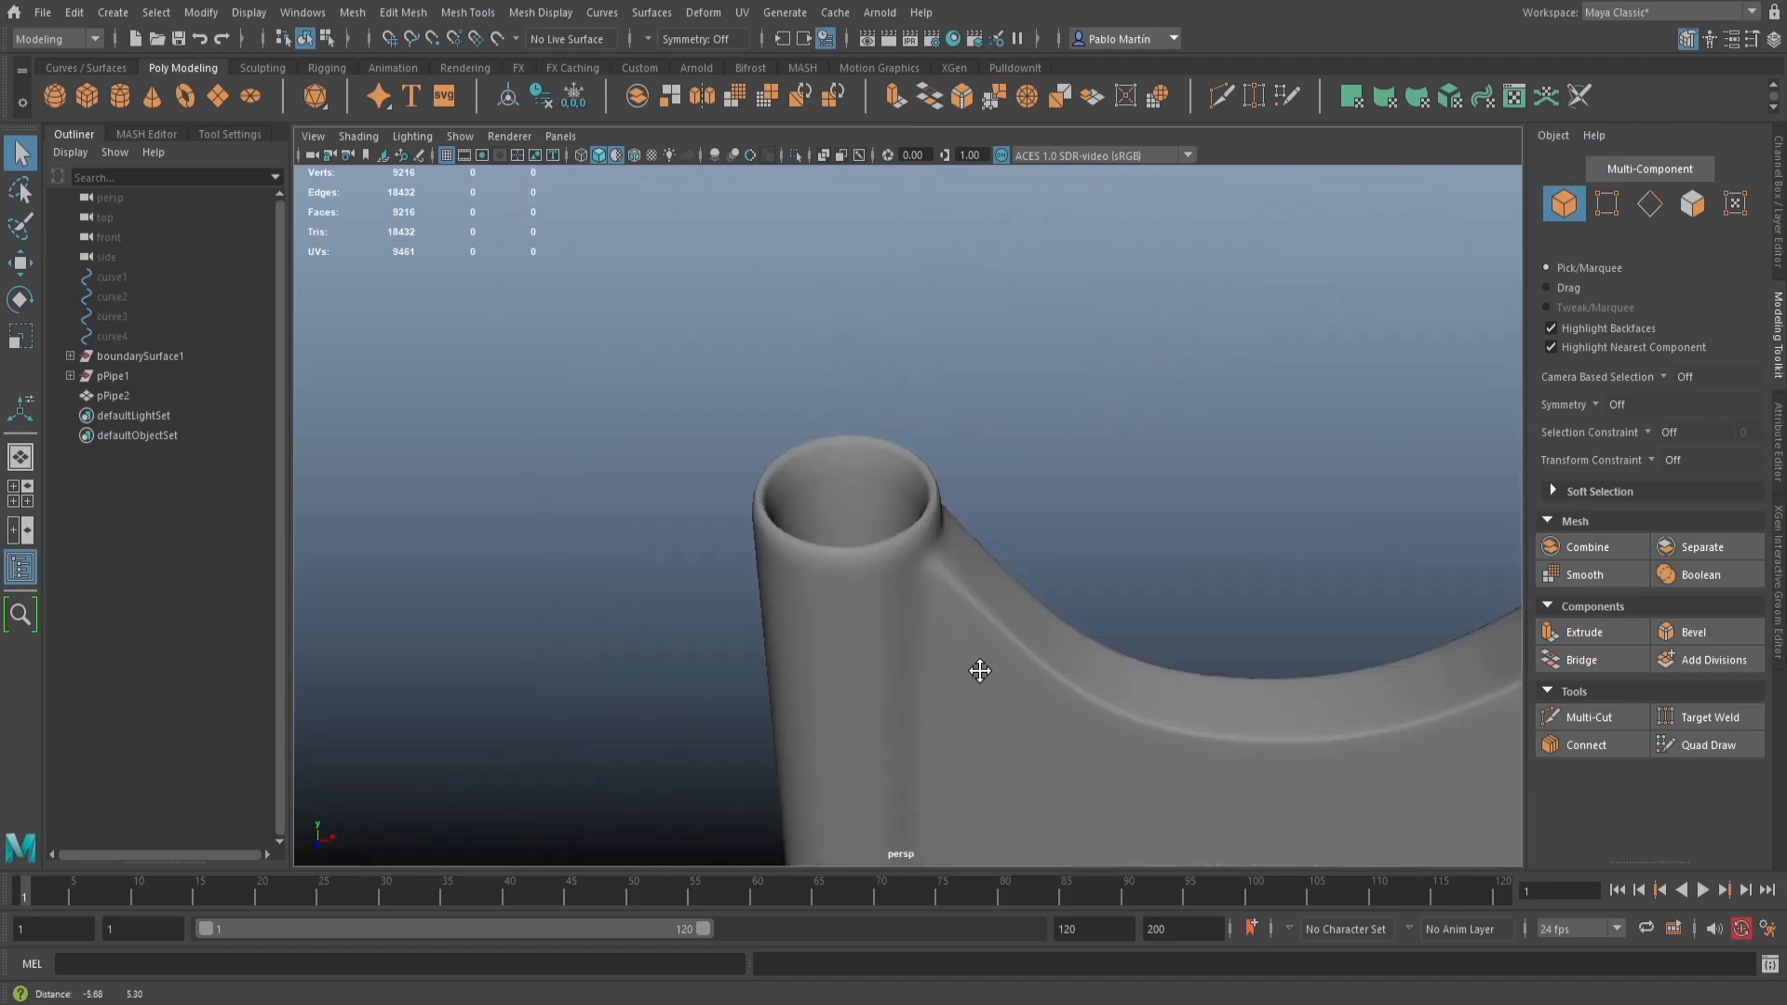
{"action": "right_click_drag", "start_coordinate": [978, 670], "coordinate": [1121, 630], "text": "alt"}
{"action": "middle_click_drag", "start_coordinate": [1120, 630], "coordinate": [1013, 483], "text": "alt"}
{"action": "right_click_drag", "start_coordinate": [1013, 482], "coordinate": [730, 267], "text": "alt"}
Bevel the inner and outer rim edge loops at both ends of the pipe with fraction 0.24 and 2 segments
{"action": "left_click", "coordinate": [795, 469]}
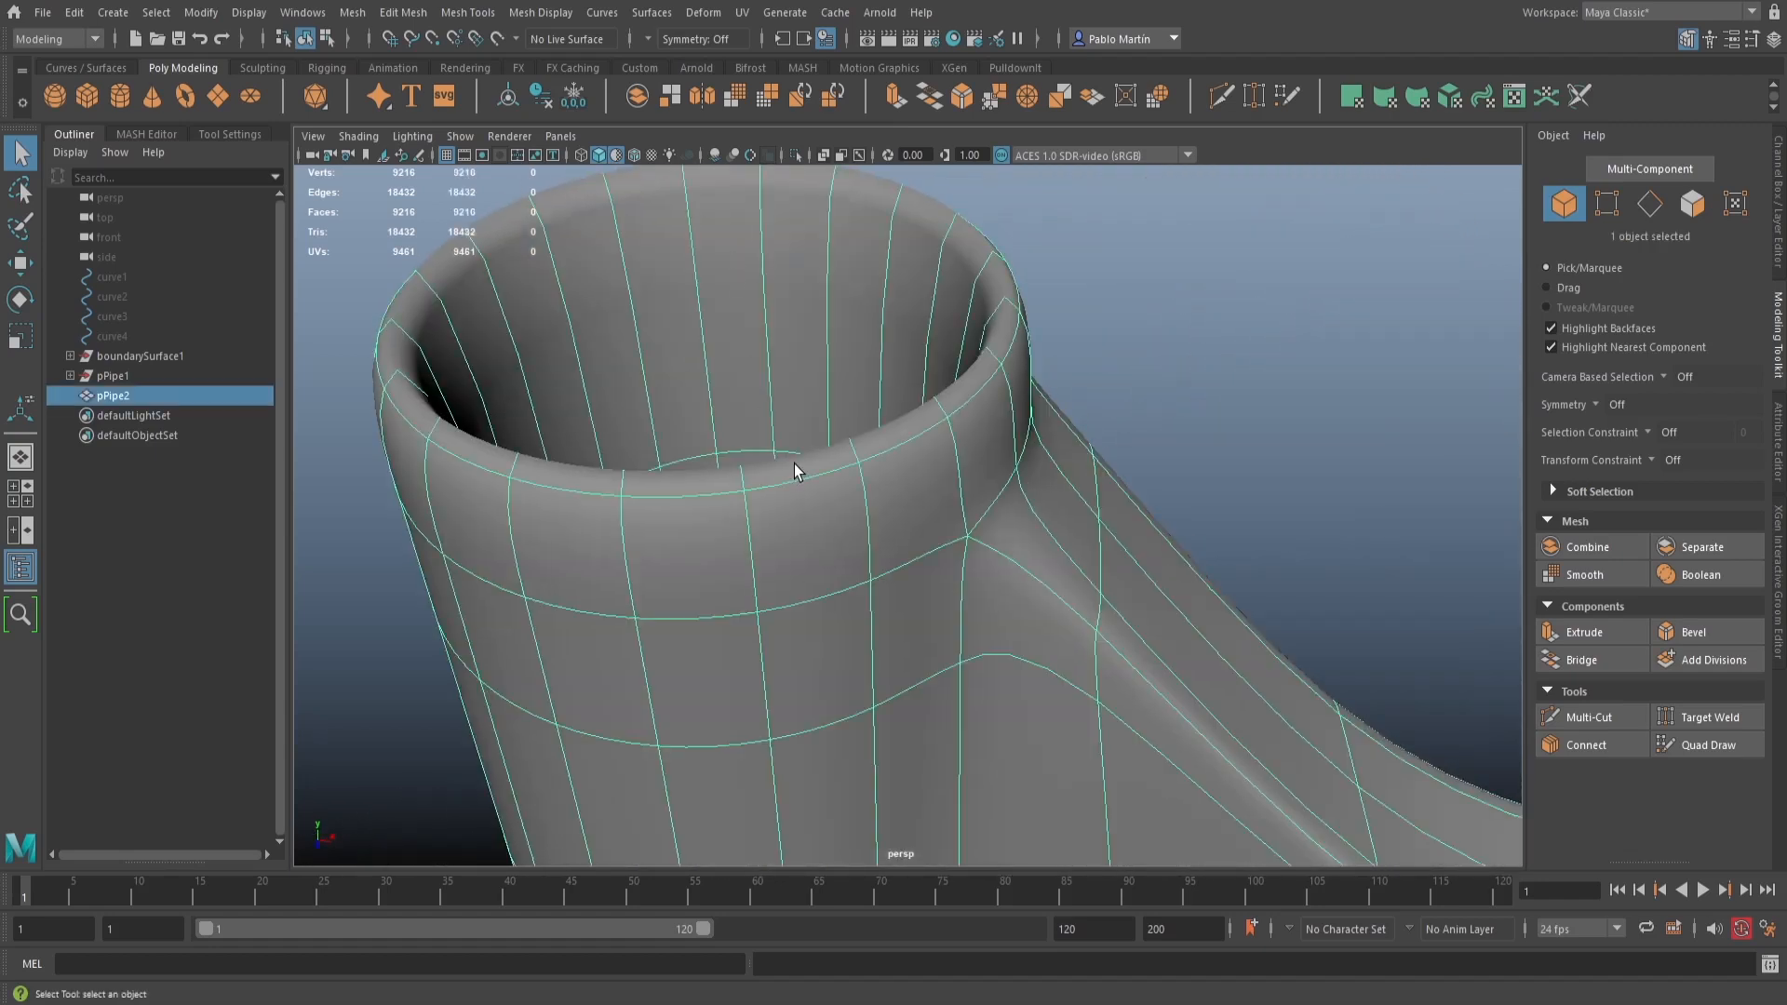
{"action": "key", "text": "1"}
{"action": "right_click_drag", "start_coordinate": [819, 501], "coordinate": [881, 576], "text": "alt"}
{"action": "middle_click_drag", "start_coordinate": [882, 577], "coordinate": [850, 557], "text": "alt"}
{"action": "right_click_drag", "start_coordinate": [802, 300], "coordinate": [808, 235]}
{"action": "double_click", "coordinate": [814, 298]}
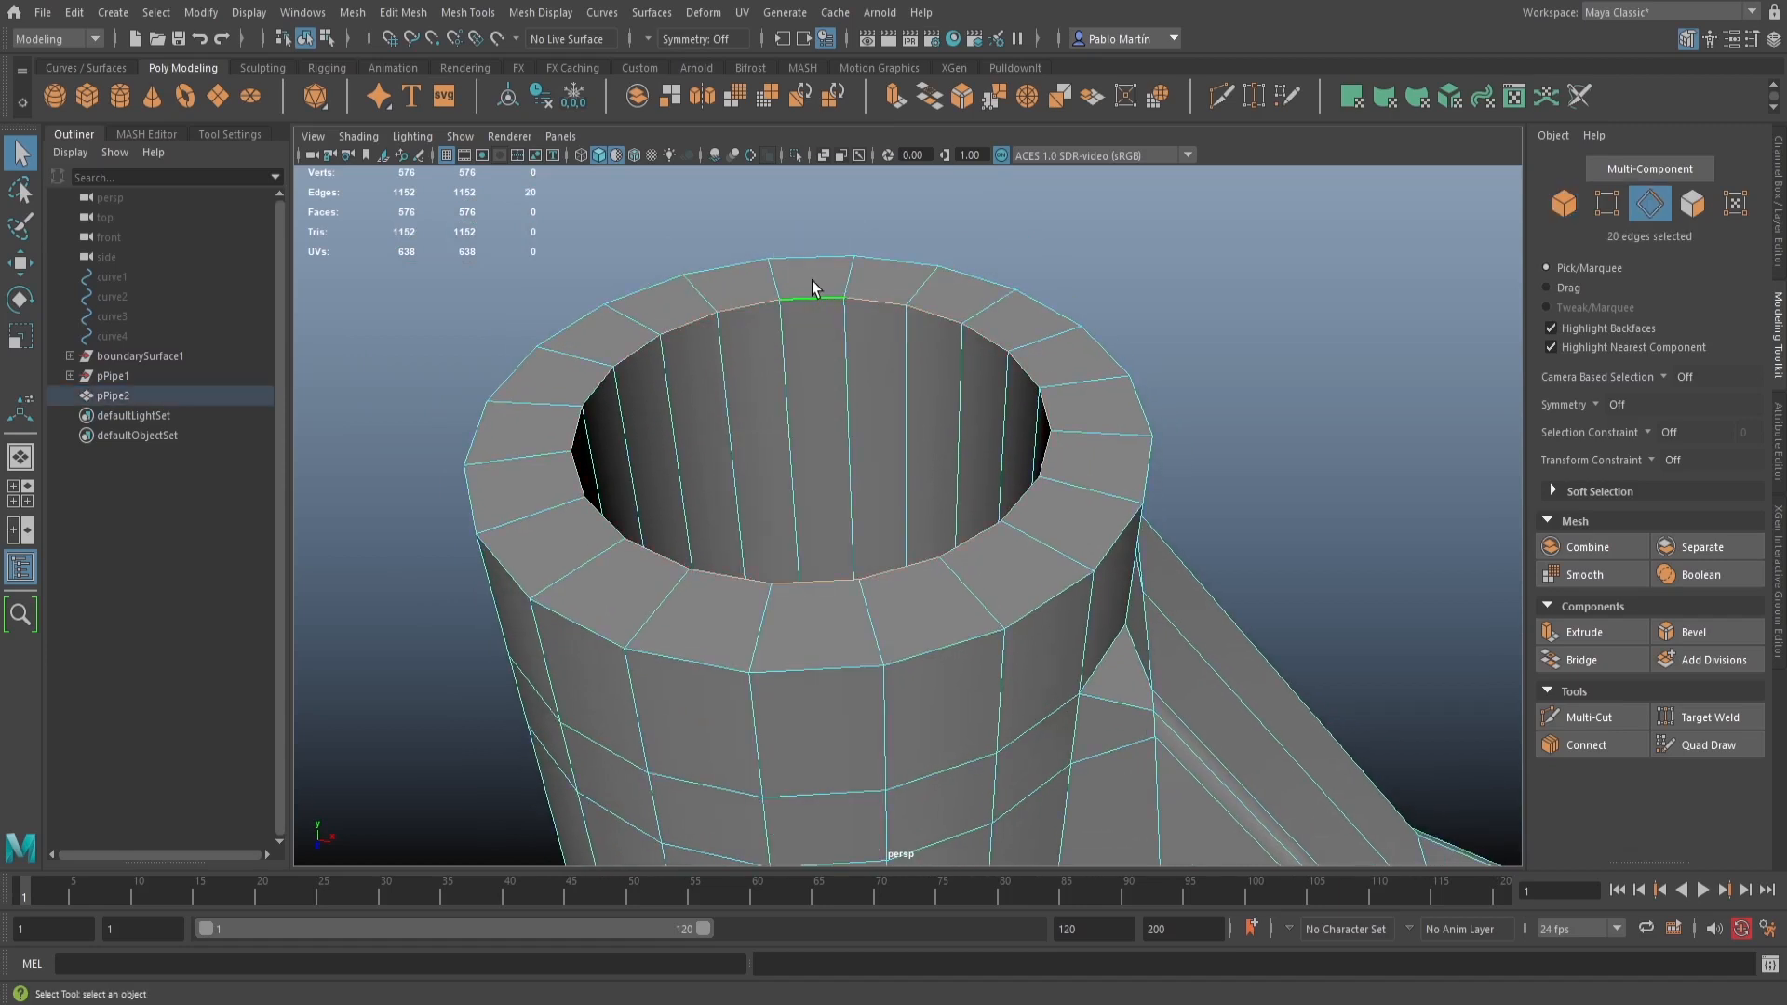
{"action": "double_click", "coordinate": [812, 257], "text": "shift"}
{"action": "left_click_drag", "start_coordinate": [1052, 601], "coordinate": [1085, 780], "text": "alt"}
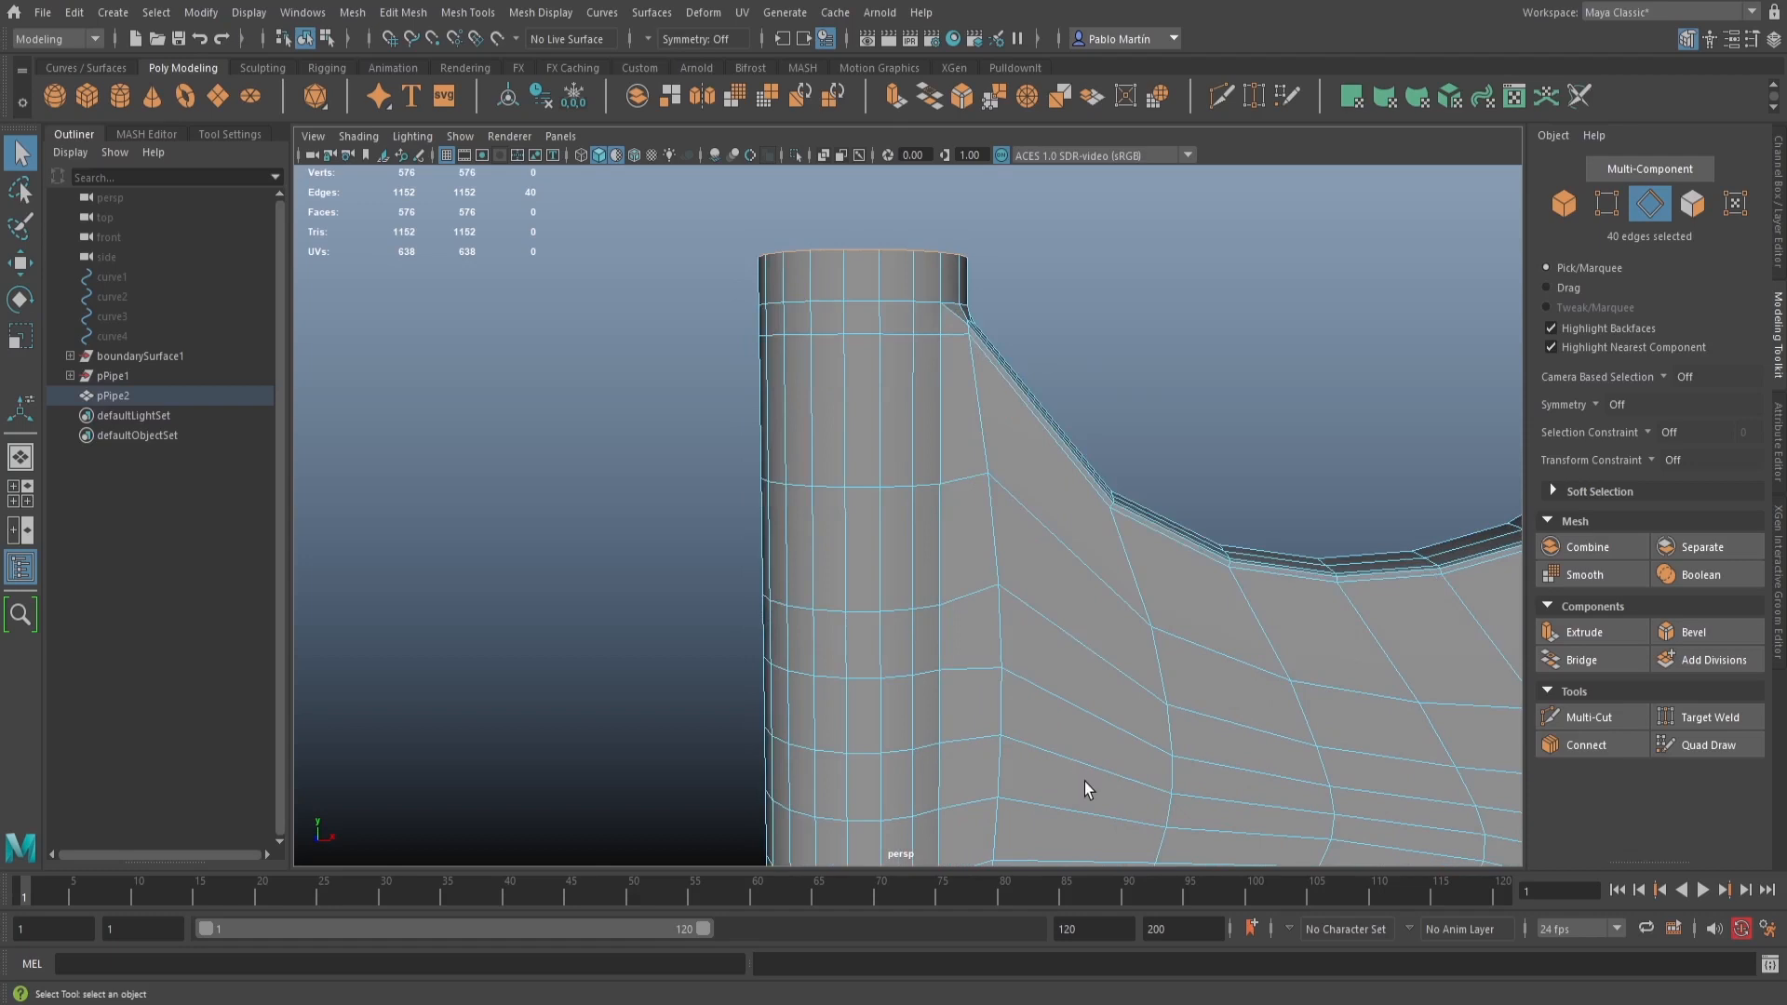
{"action": "middle_click_drag", "start_coordinate": [1086, 780], "coordinate": [885, 578], "text": "alt"}
{"action": "left_click_drag", "start_coordinate": [885, 578], "coordinate": [869, 451], "text": "alt"}
{"action": "middle_click_drag", "start_coordinate": [870, 451], "coordinate": [854, 626], "text": "alt"}
{"action": "right_click_drag", "start_coordinate": [854, 626], "coordinate": [1255, 706], "text": "alt"}
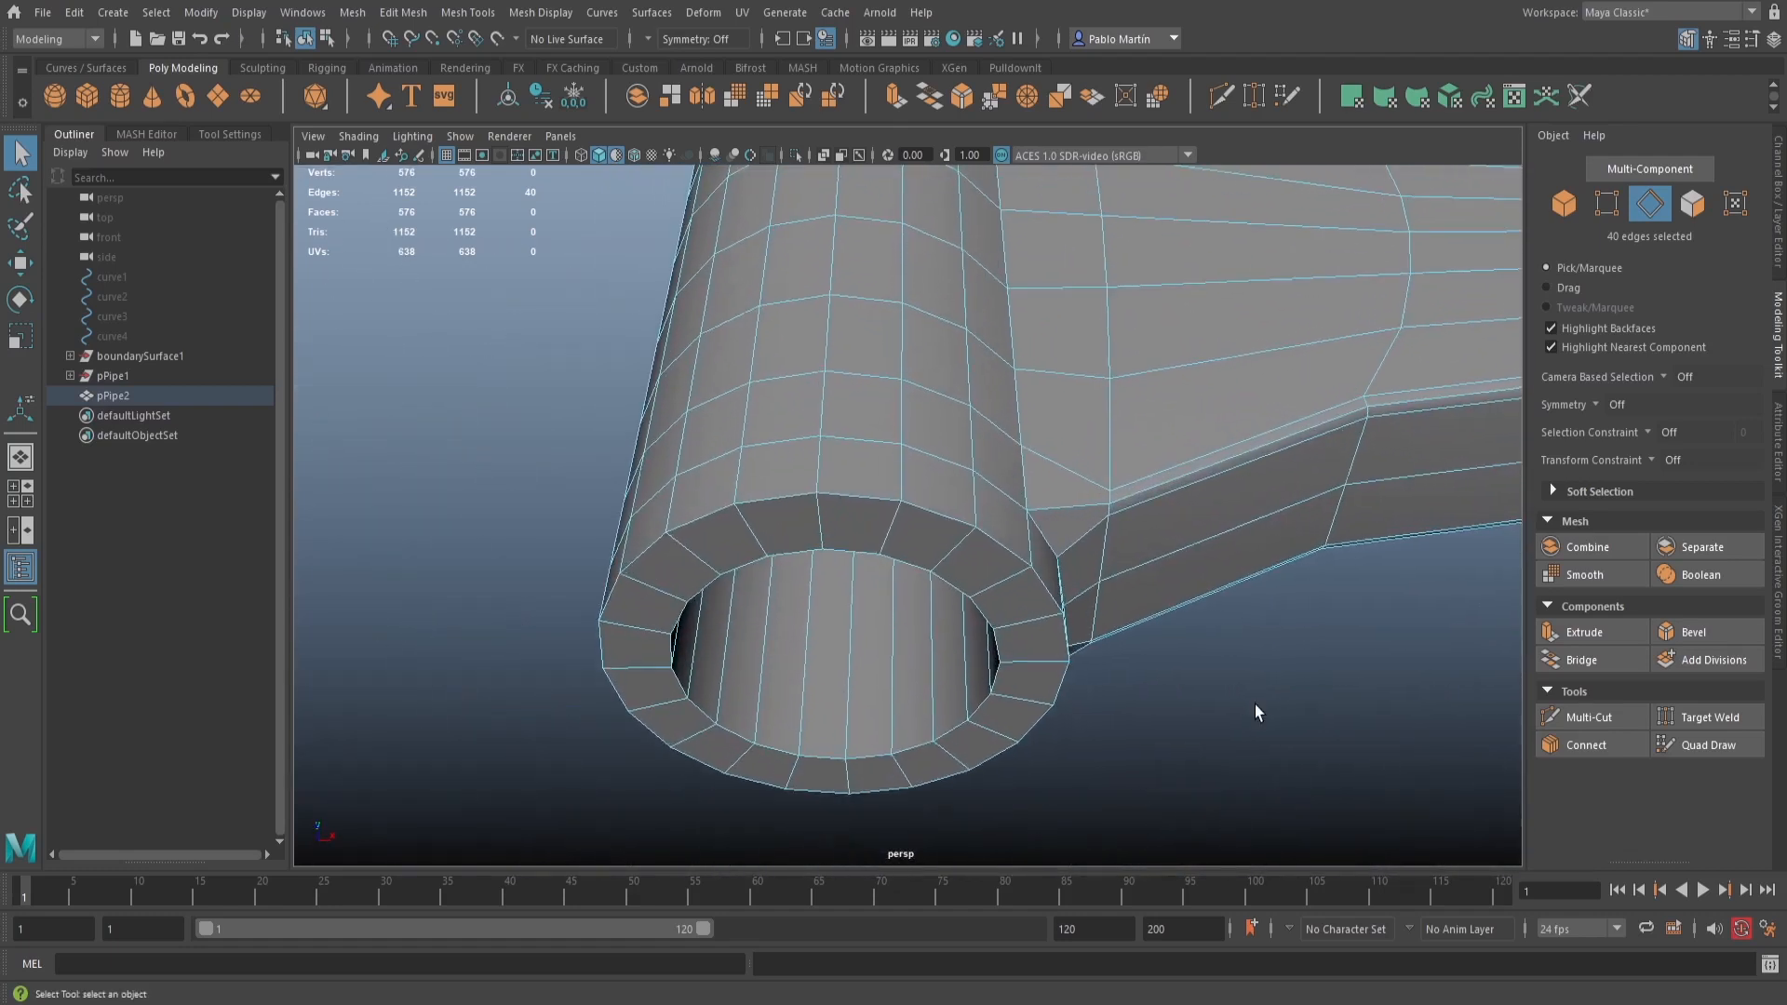
{"action": "double_click", "coordinate": [857, 495], "text": "shift"}
{"action": "double_click", "coordinate": [851, 551], "text": "shift"}
{"action": "left_click", "coordinate": [1720, 632]}
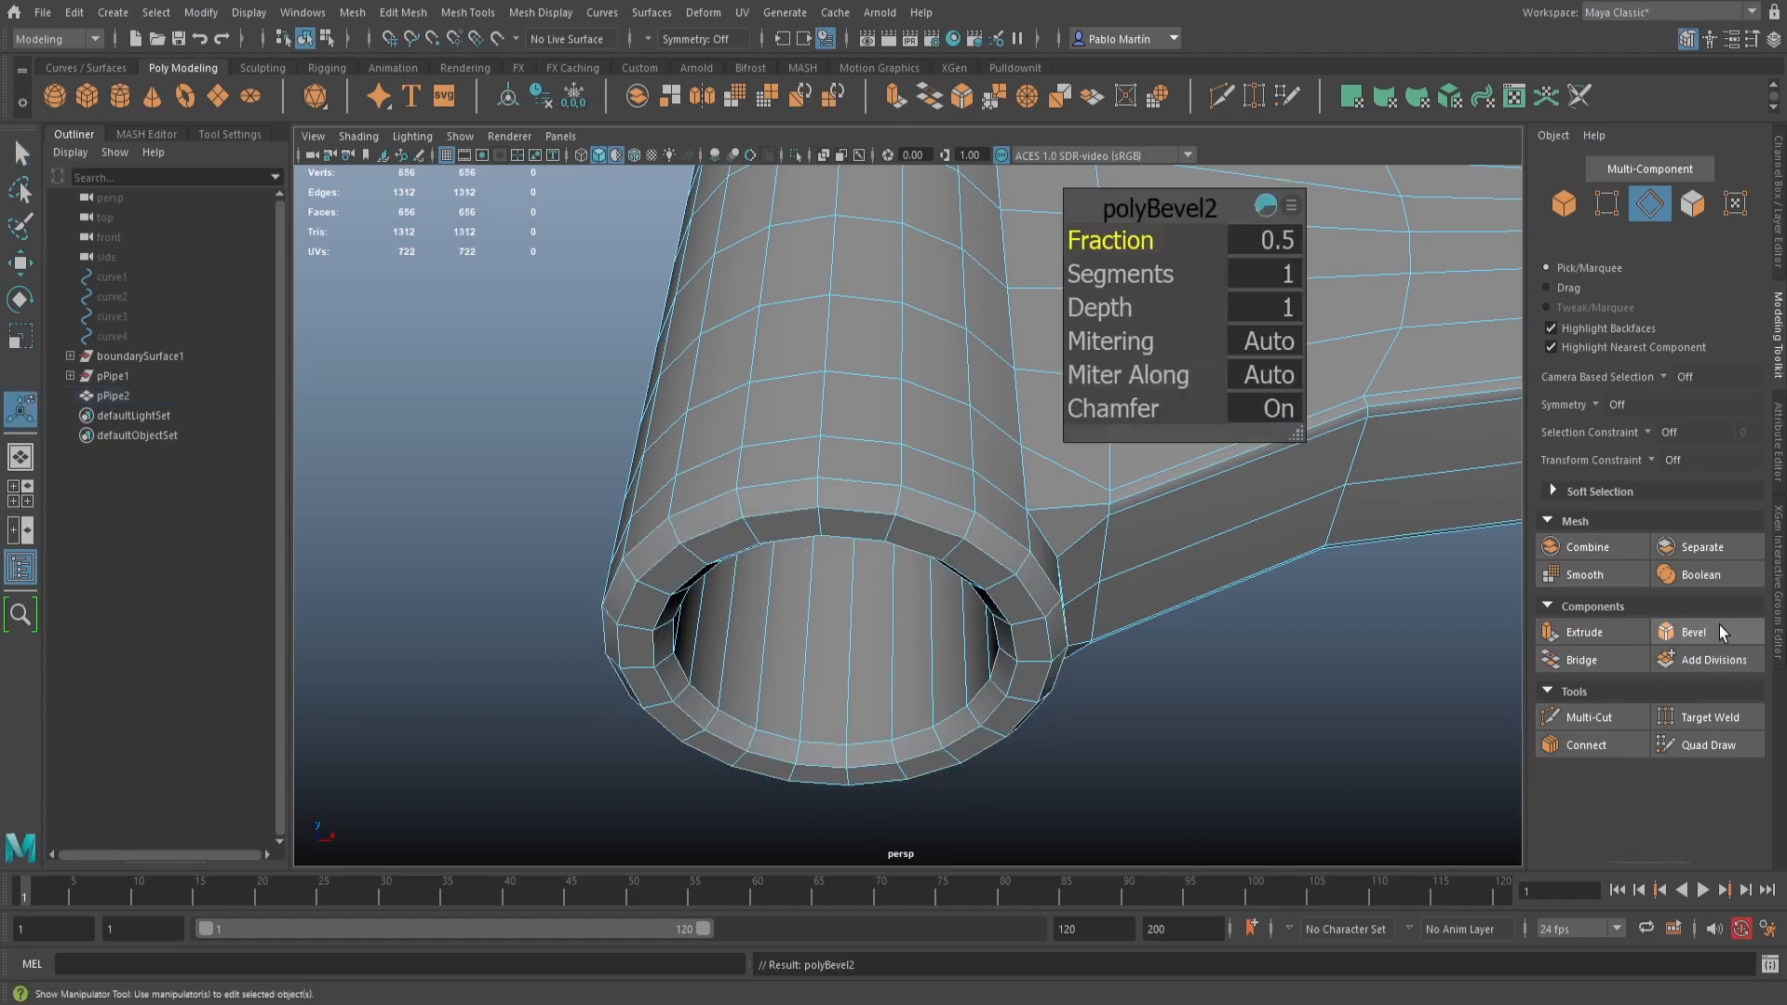
{"action": "left_click_drag", "start_coordinate": [1117, 234], "coordinate": [1122, 275]}
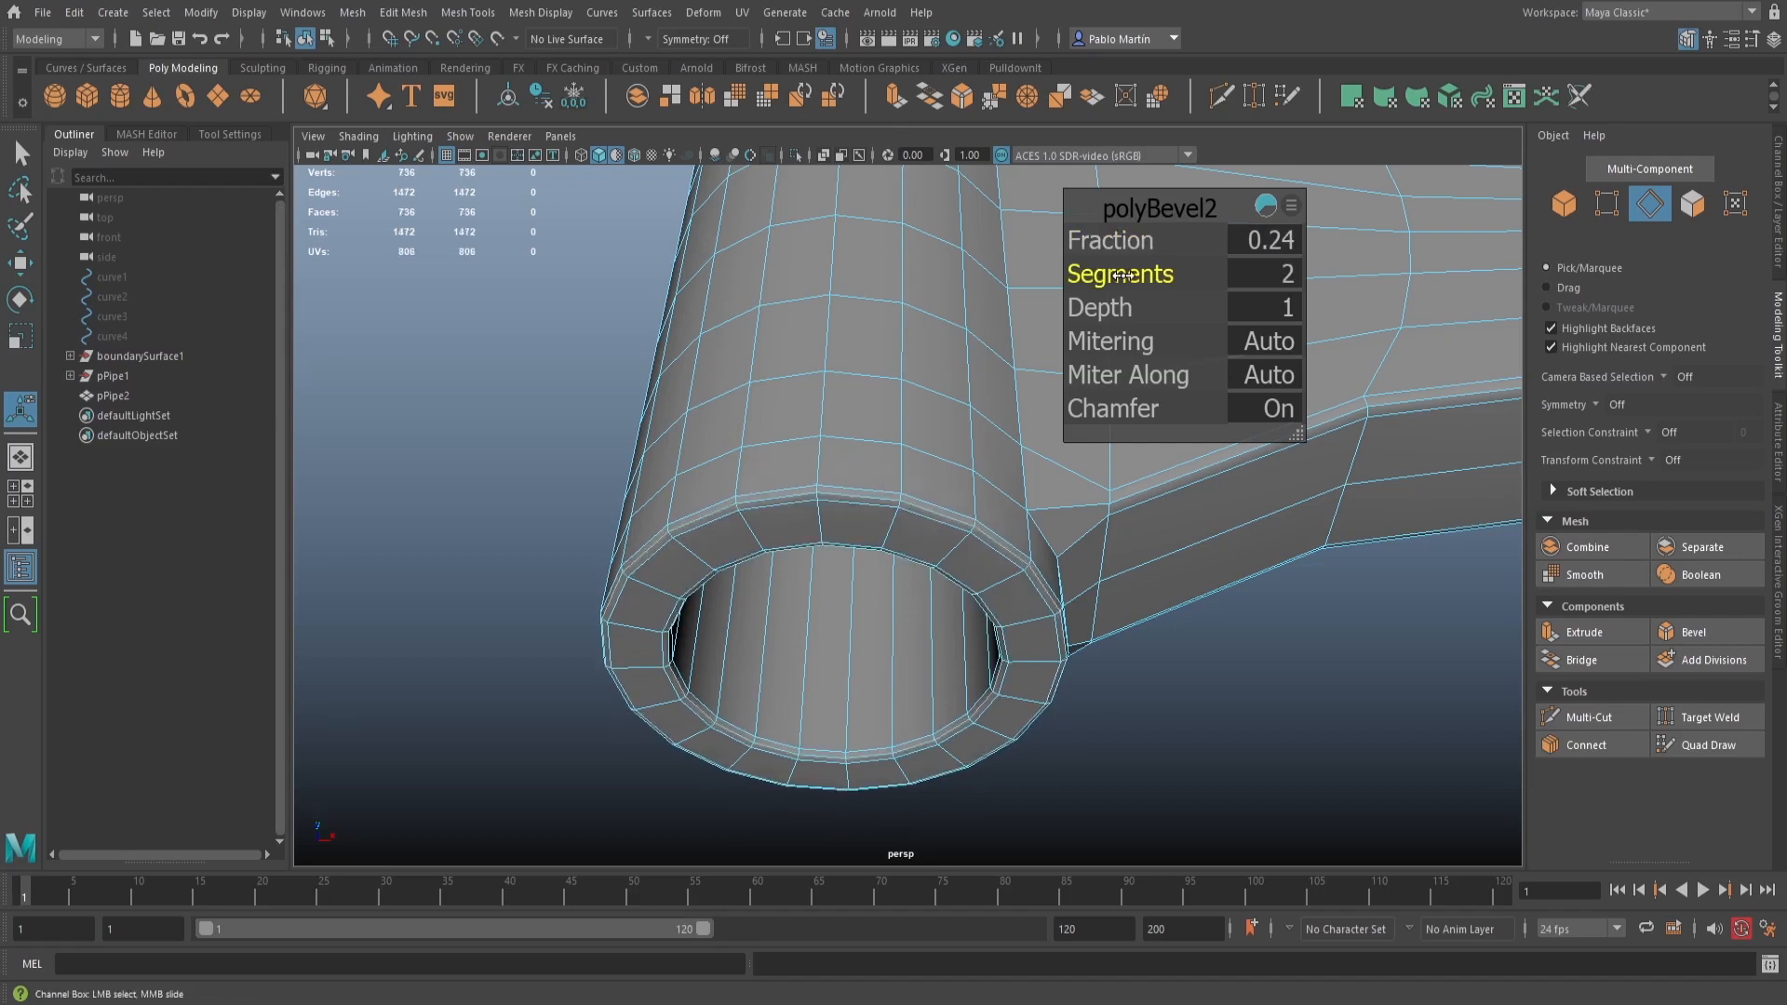
Return to object mode with smooth preview on and inspect the bevelled rim and the blade junction
{"action": "left_click_drag", "start_coordinate": [1013, 397], "coordinate": [962, 494], "text": "alt"}
{"action": "right_click_drag", "start_coordinate": [963, 494], "coordinate": [835, 361], "text": "alt"}
{"action": "left_click_drag", "start_coordinate": [835, 361], "coordinate": [909, 547], "text": "alt"}
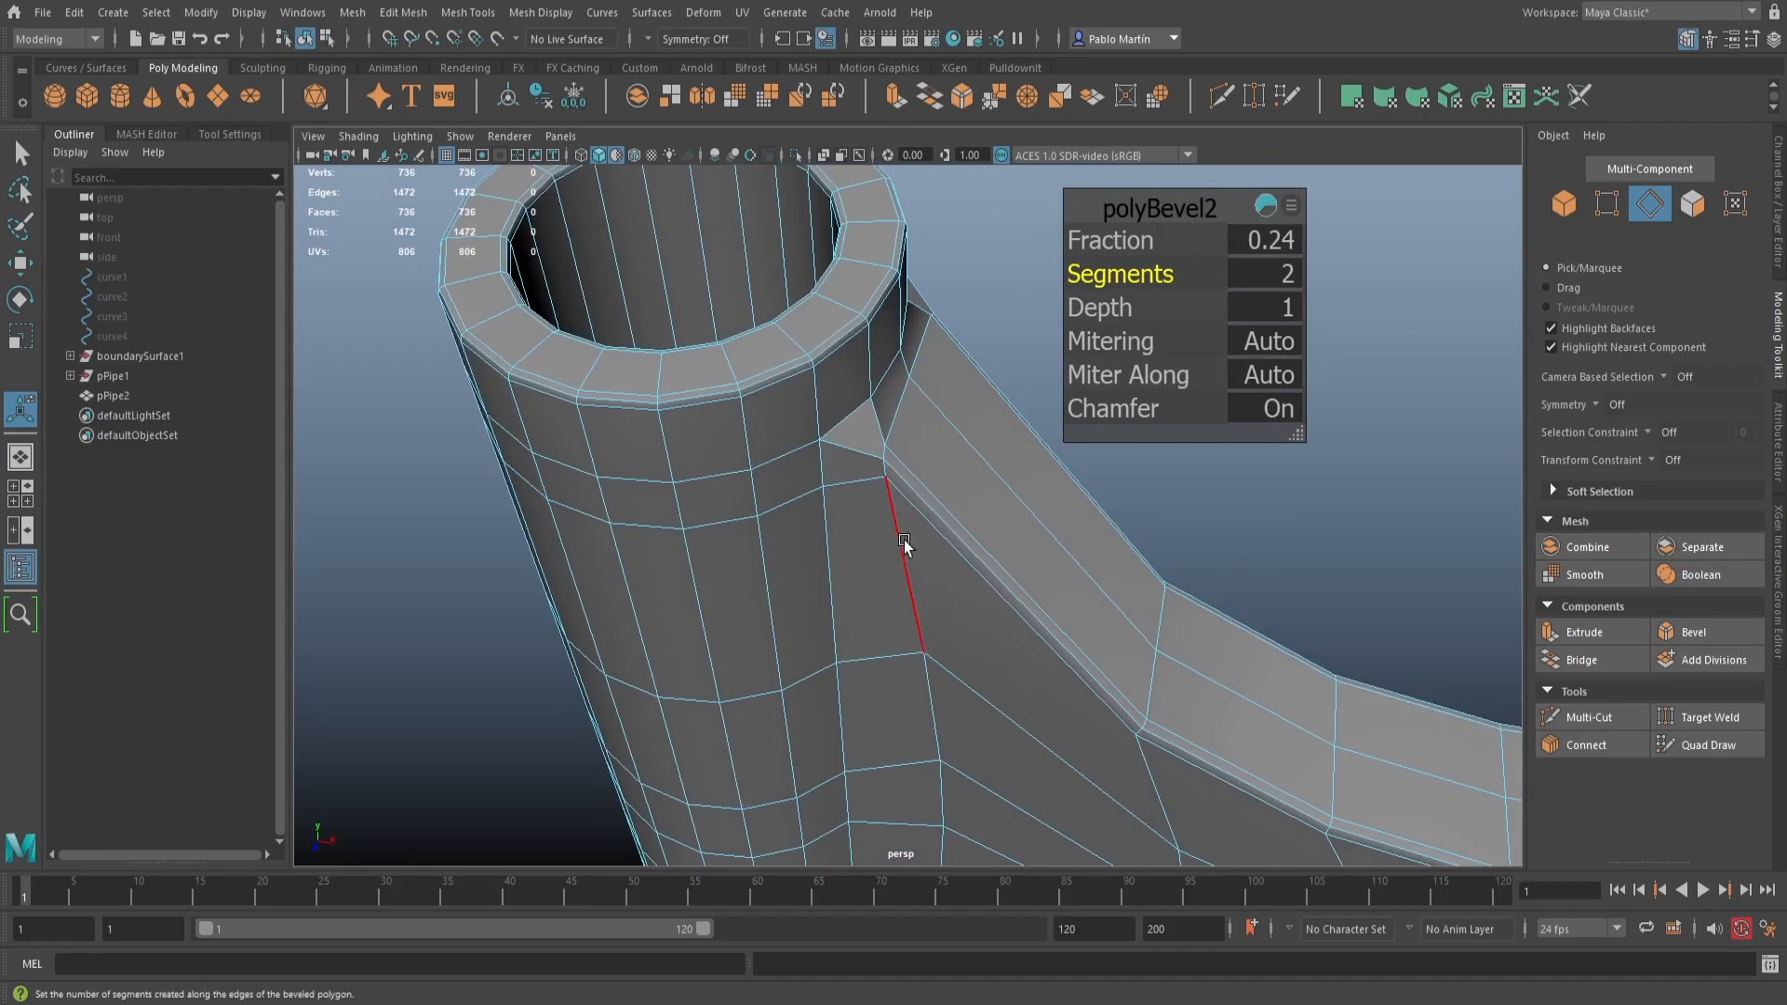
{"action": "key", "text": "3"}
{"action": "right_click_drag", "start_coordinate": [892, 298], "coordinate": [926, 292]}
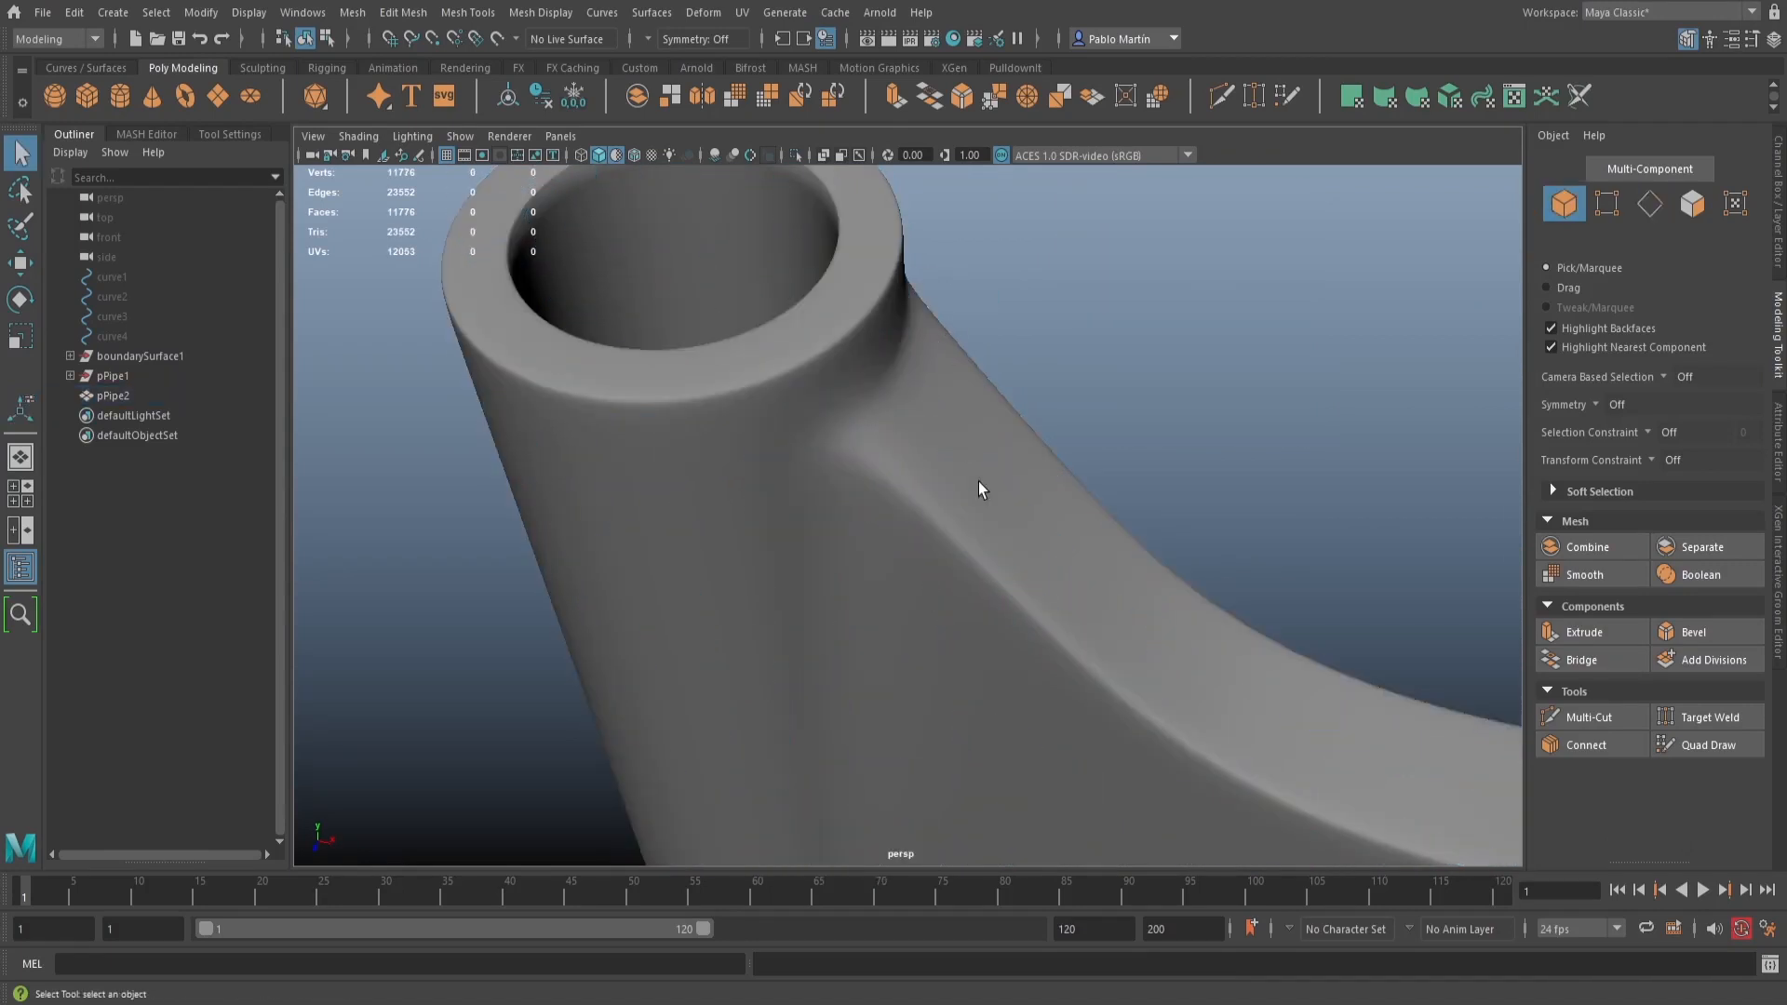
{"action": "right_click_drag", "start_coordinate": [979, 482], "coordinate": [761, 530], "text": "alt"}
{"action": "left_click_drag", "start_coordinate": [761, 531], "coordinate": [802, 467], "text": "alt"}
{"action": "right_click_drag", "start_coordinate": [801, 466], "coordinate": [890, 499], "text": "alt"}
{"action": "mouse_move", "coordinate": [890, 499]}
{"action": "left_mouse_down", "text": "alt"}
{"action": "mouse_move", "coordinate": [958, 546]}
{"action": "mouse_move", "coordinate": [870, 519]}
{"action": "mouse_move", "coordinate": [886, 501]}
{"action": "mouse_move", "coordinate": [862, 491]}
{"action": "mouse_move", "coordinate": [862, 447]}
{"action": "mouse_move", "coordinate": [882, 511]}
{"action": "mouse_move", "coordinate": [867, 507]}
{"action": "left_mouse_up", "text": "alt"}
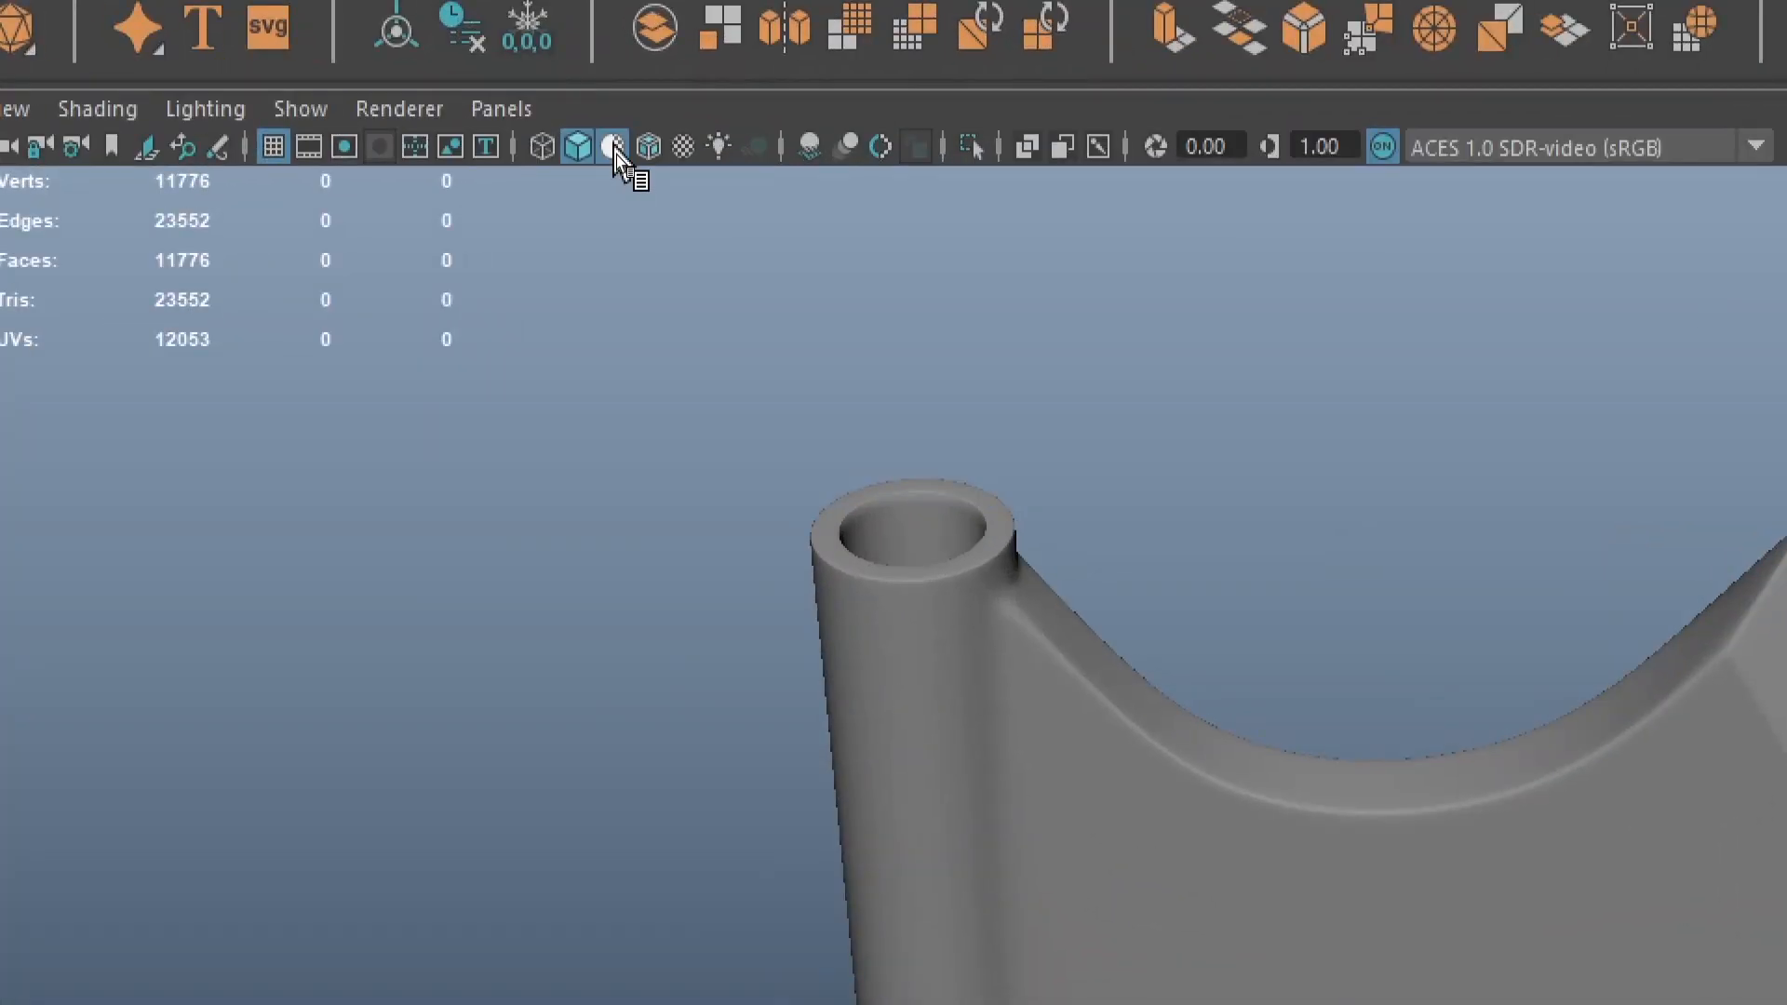
Compare the axe head with and without the default material, leaving its assigned materials displayed
{"action": "left_click", "coordinate": [617, 154]}
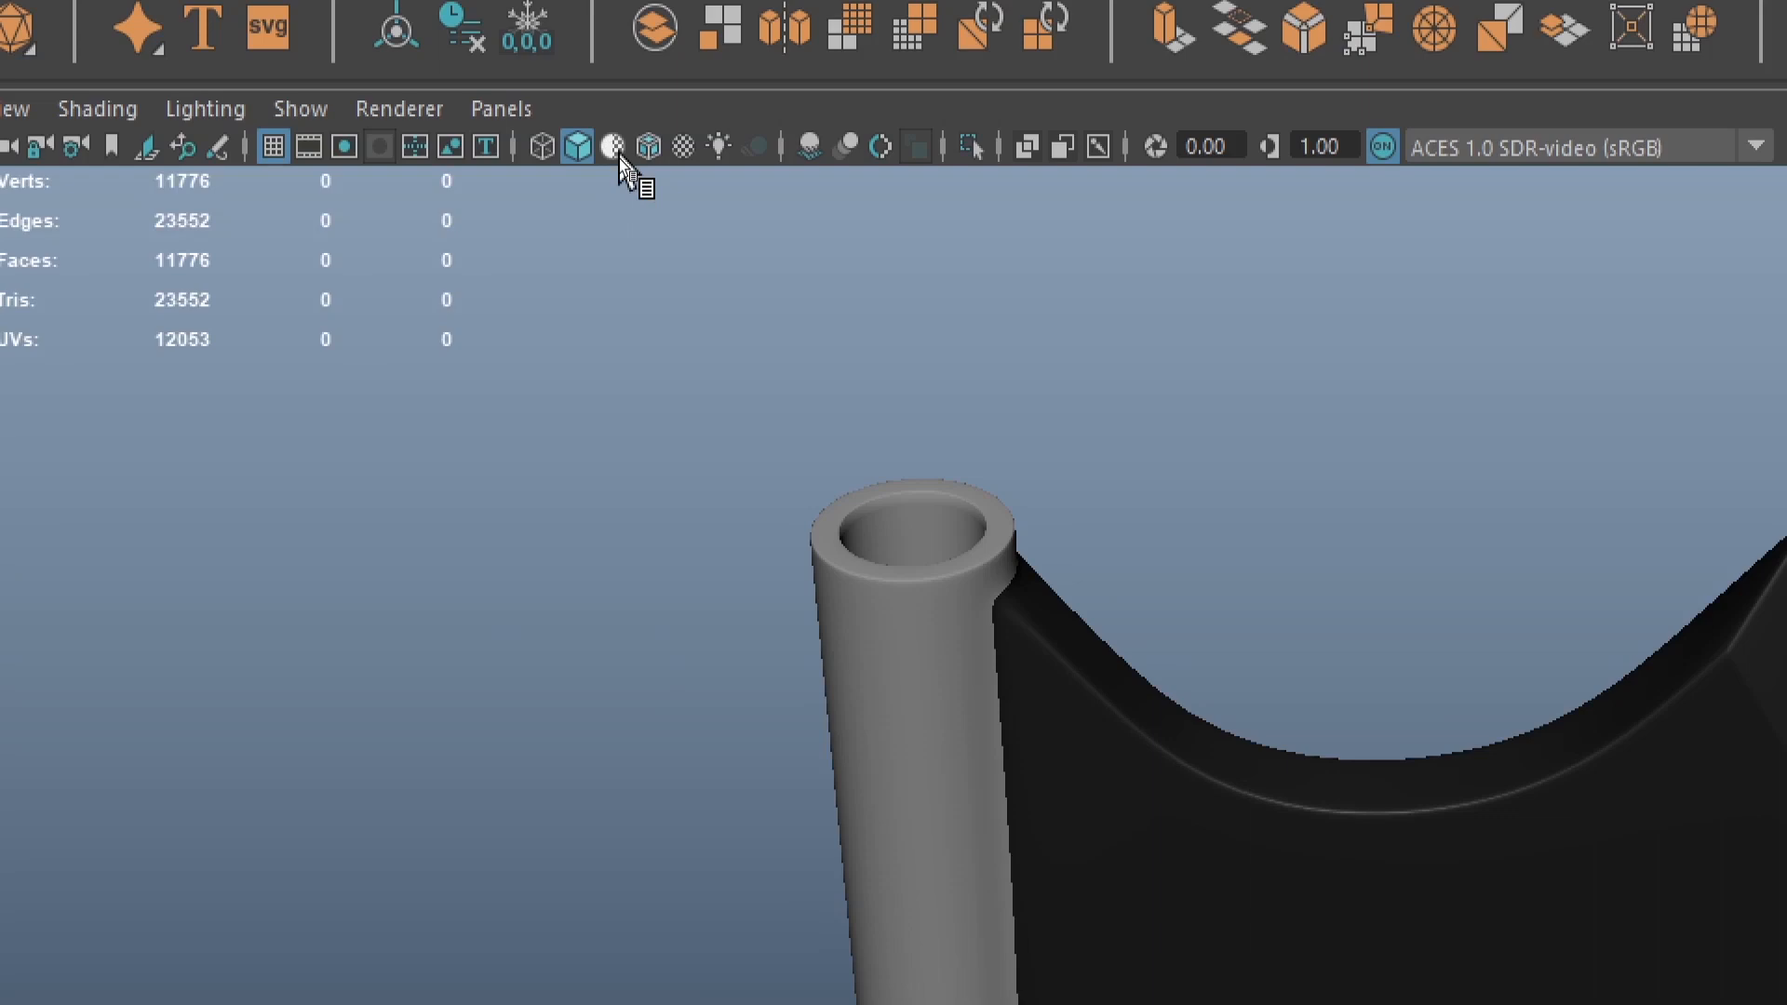
{"action": "right_click_drag", "start_coordinate": [619, 168], "coordinate": [674, 355], "text": "alt"}
{"action": "middle_click_drag", "start_coordinate": [674, 355], "coordinate": [686, 399], "text": "alt"}
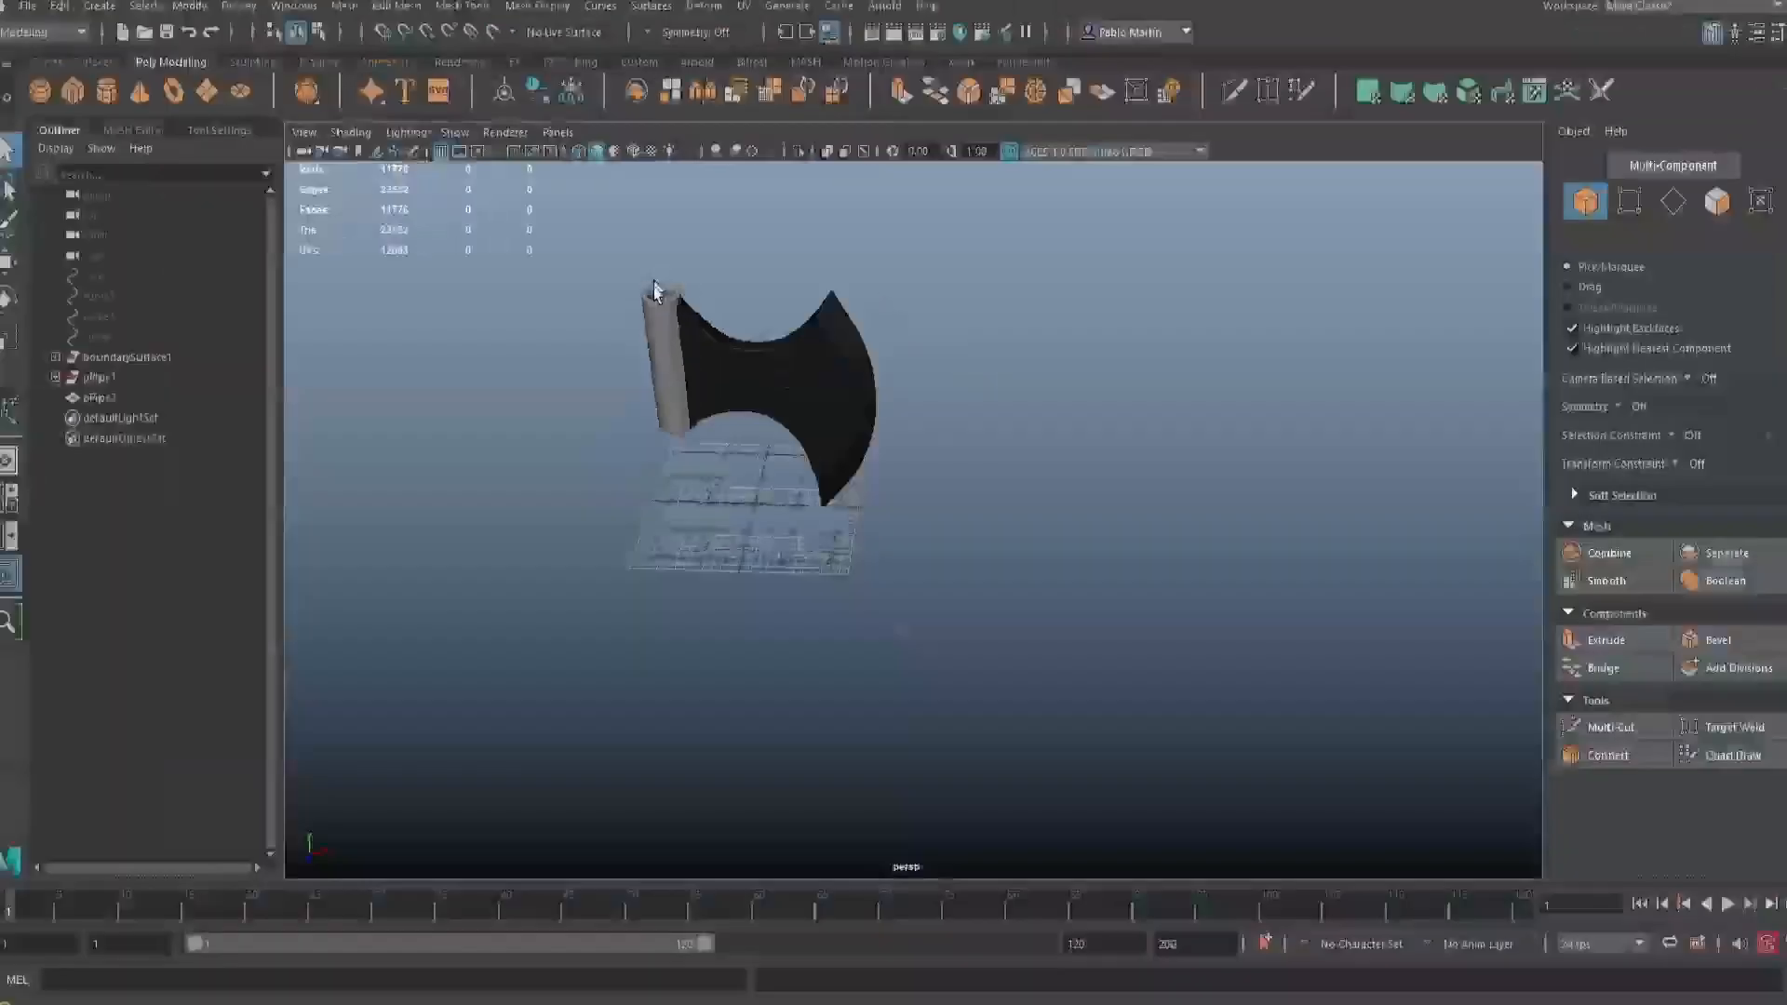
{"action": "left_click", "coordinate": [616, 156]}
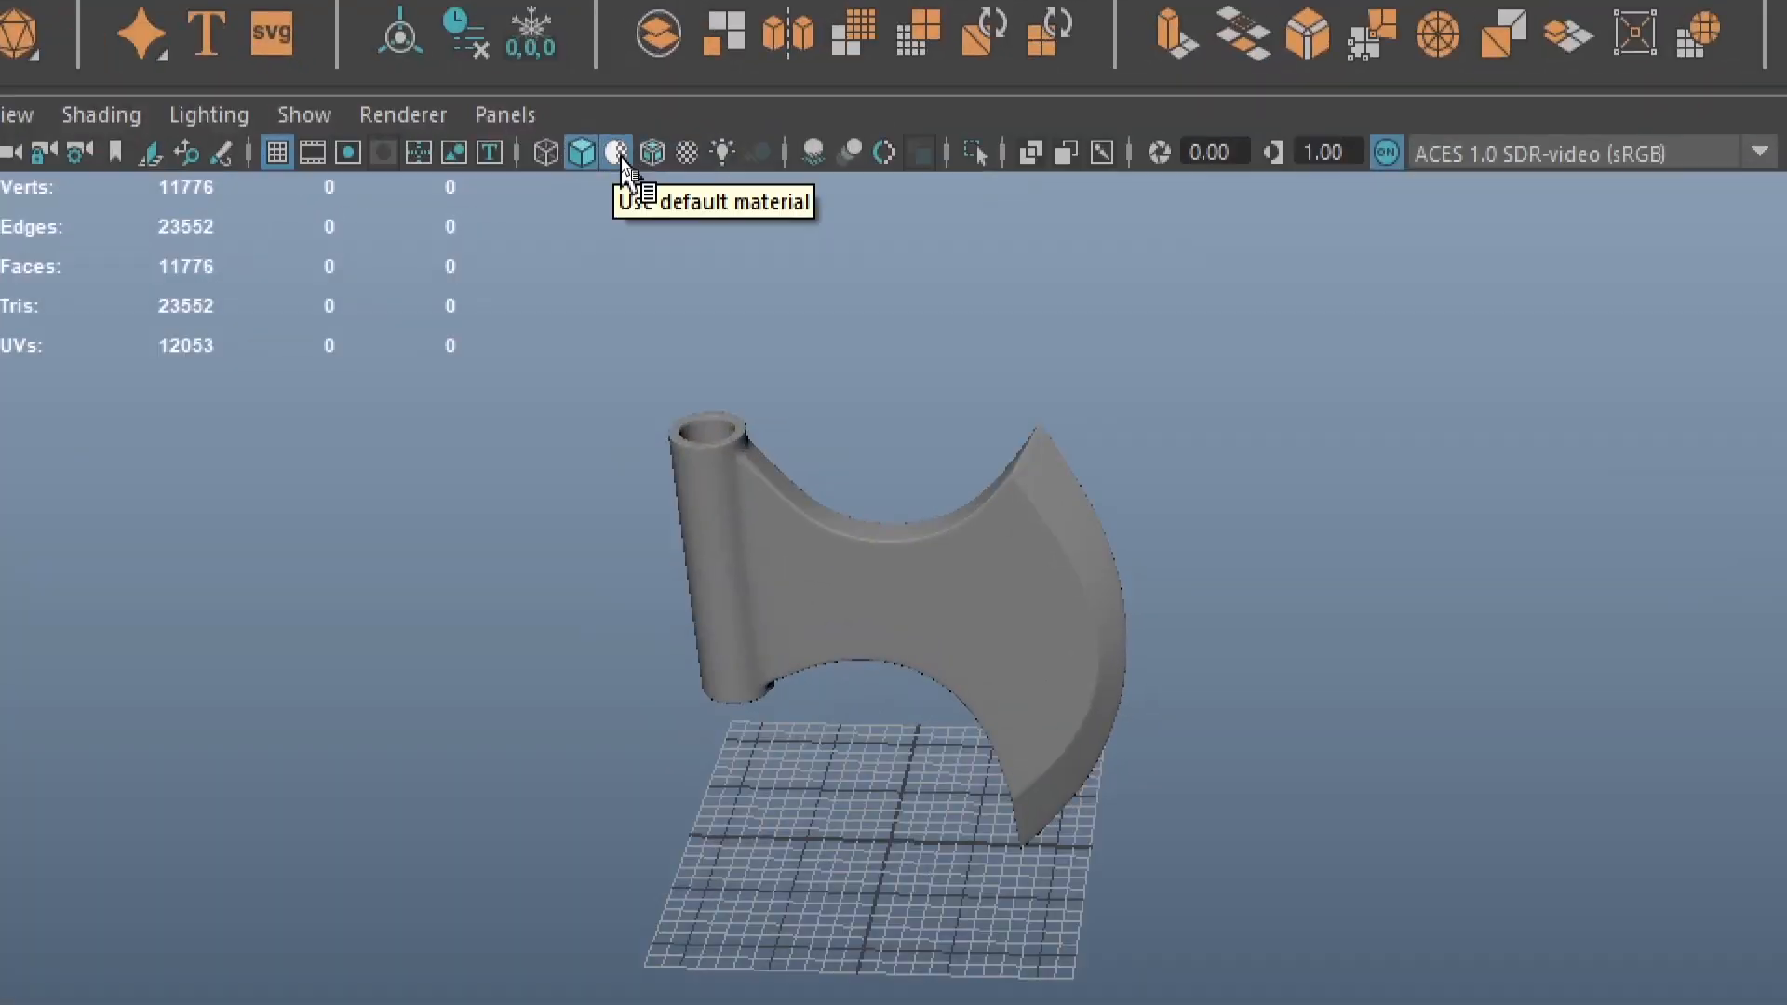
{"action": "left_click", "coordinate": [616, 155]}
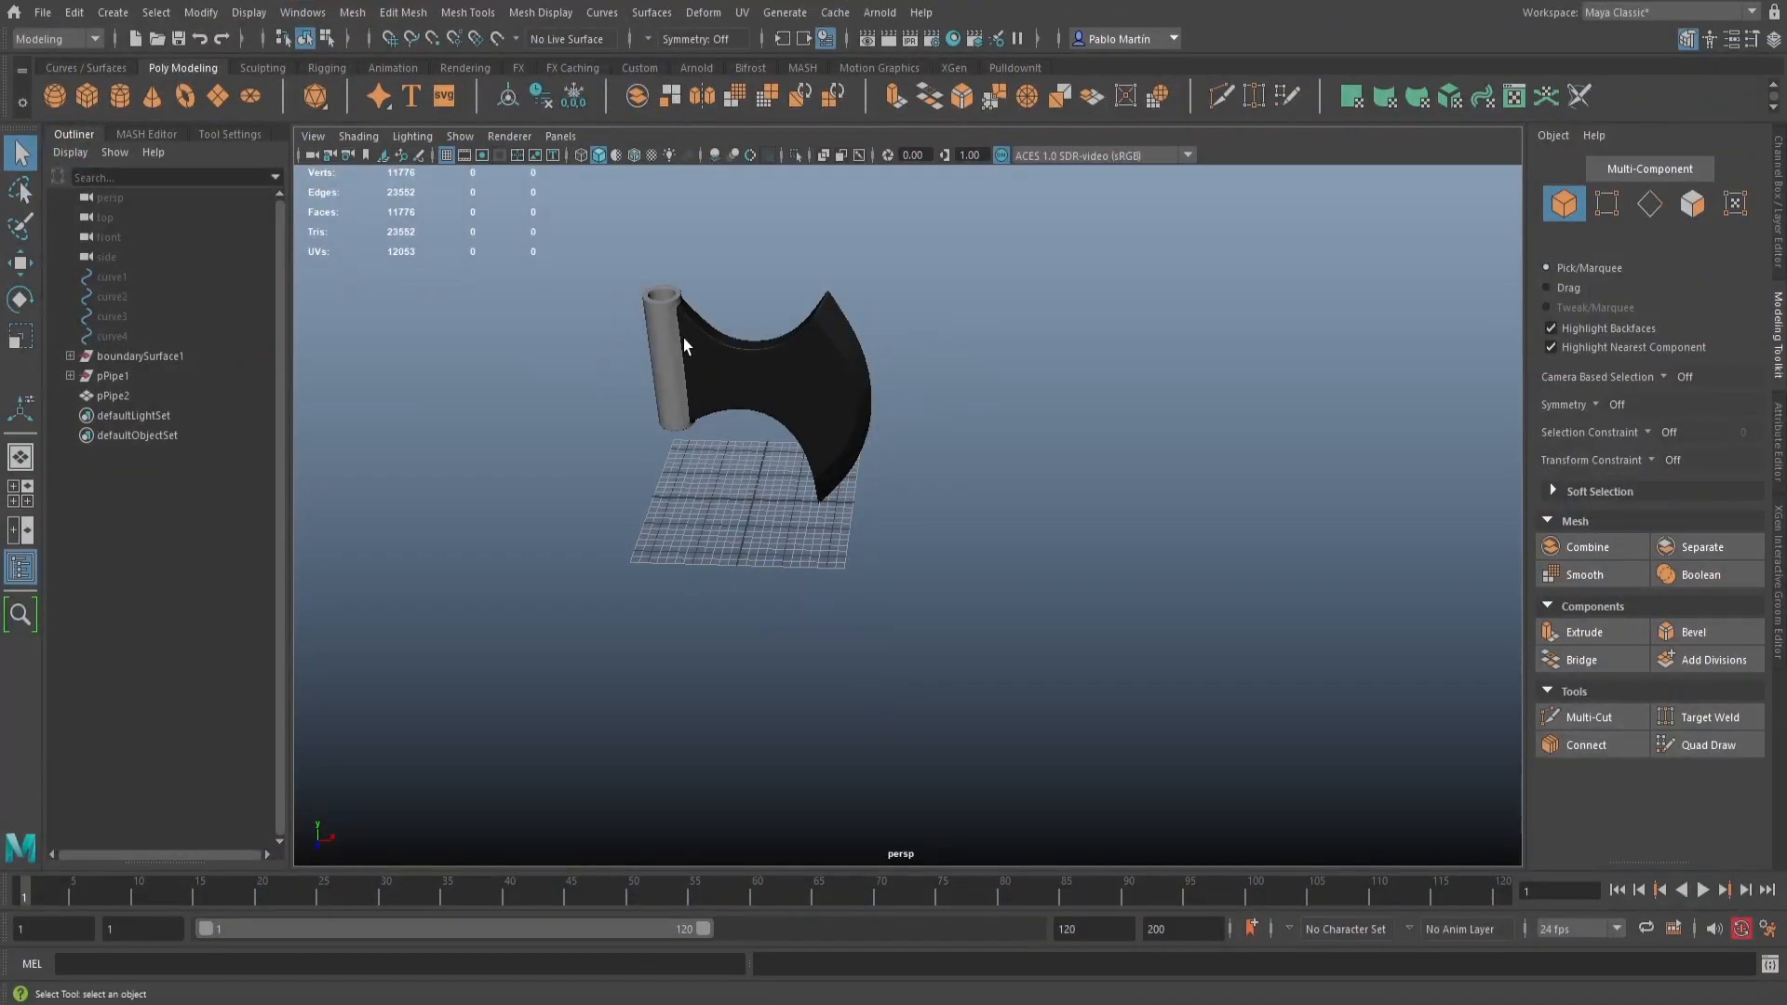
{"action": "right_click_drag", "start_coordinate": [1298, 521], "coordinate": [1297, 496], "text": "alt"}
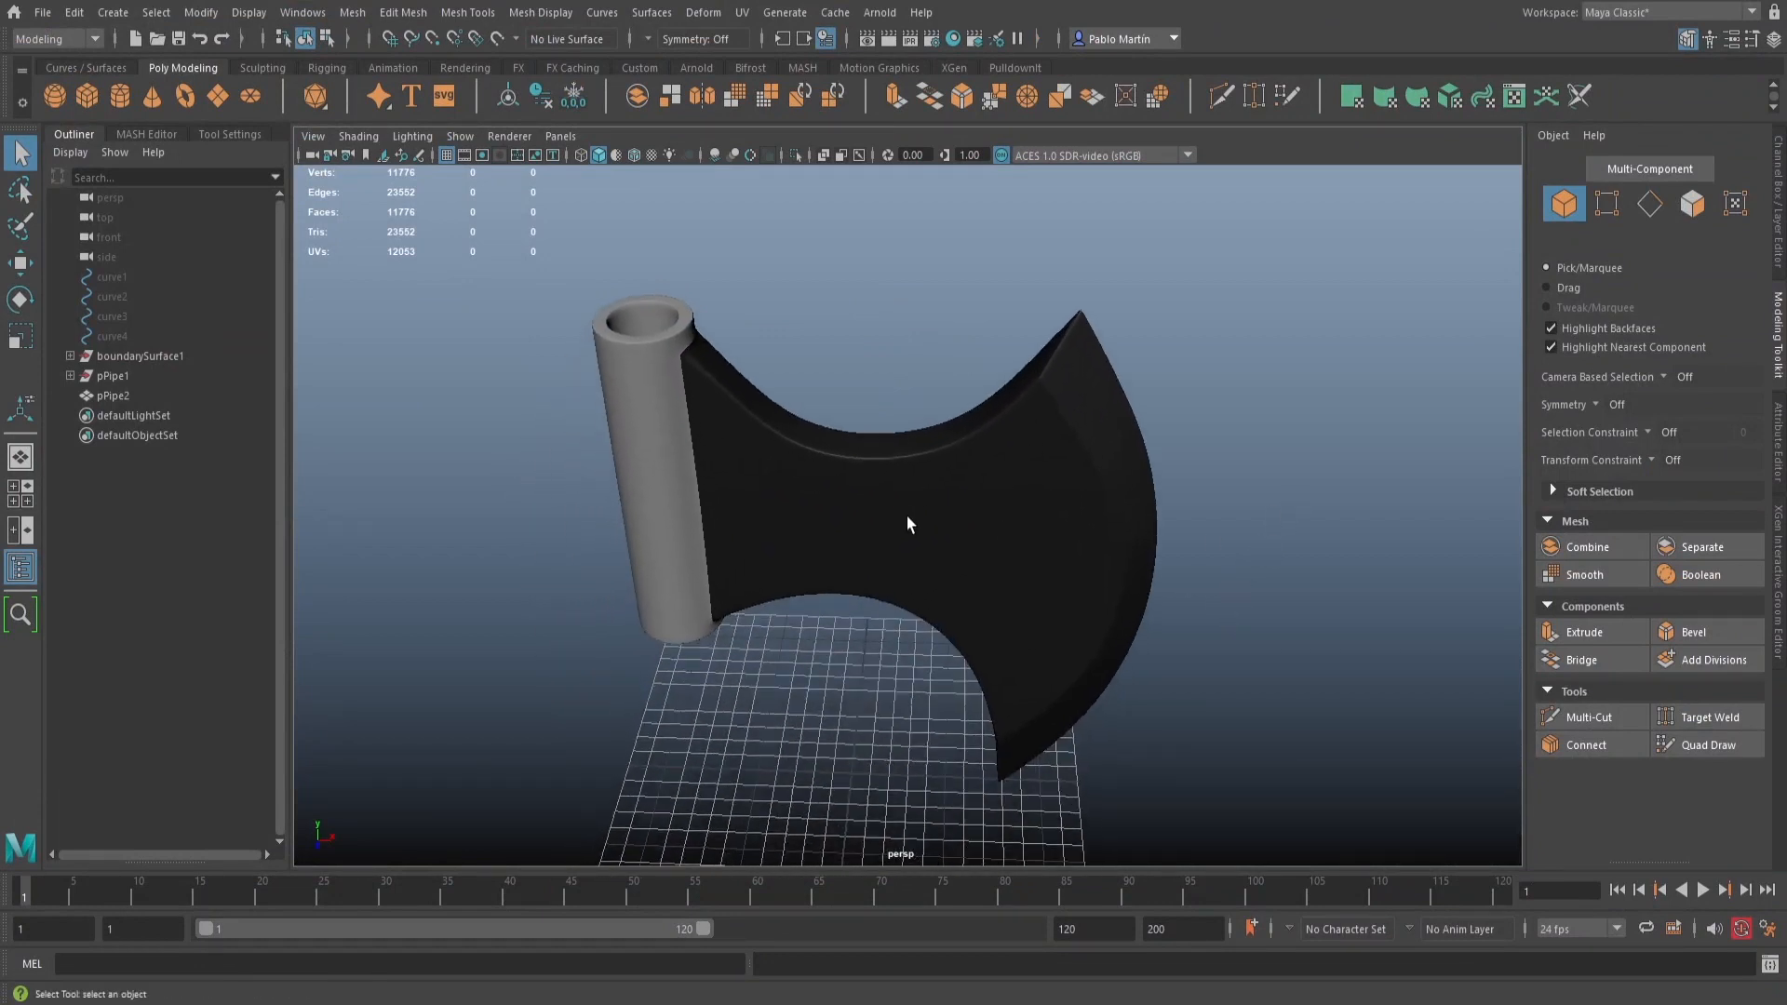
{"action": "left_click_drag", "start_coordinate": [666, 444], "coordinate": [748, 372], "text": "alt"}
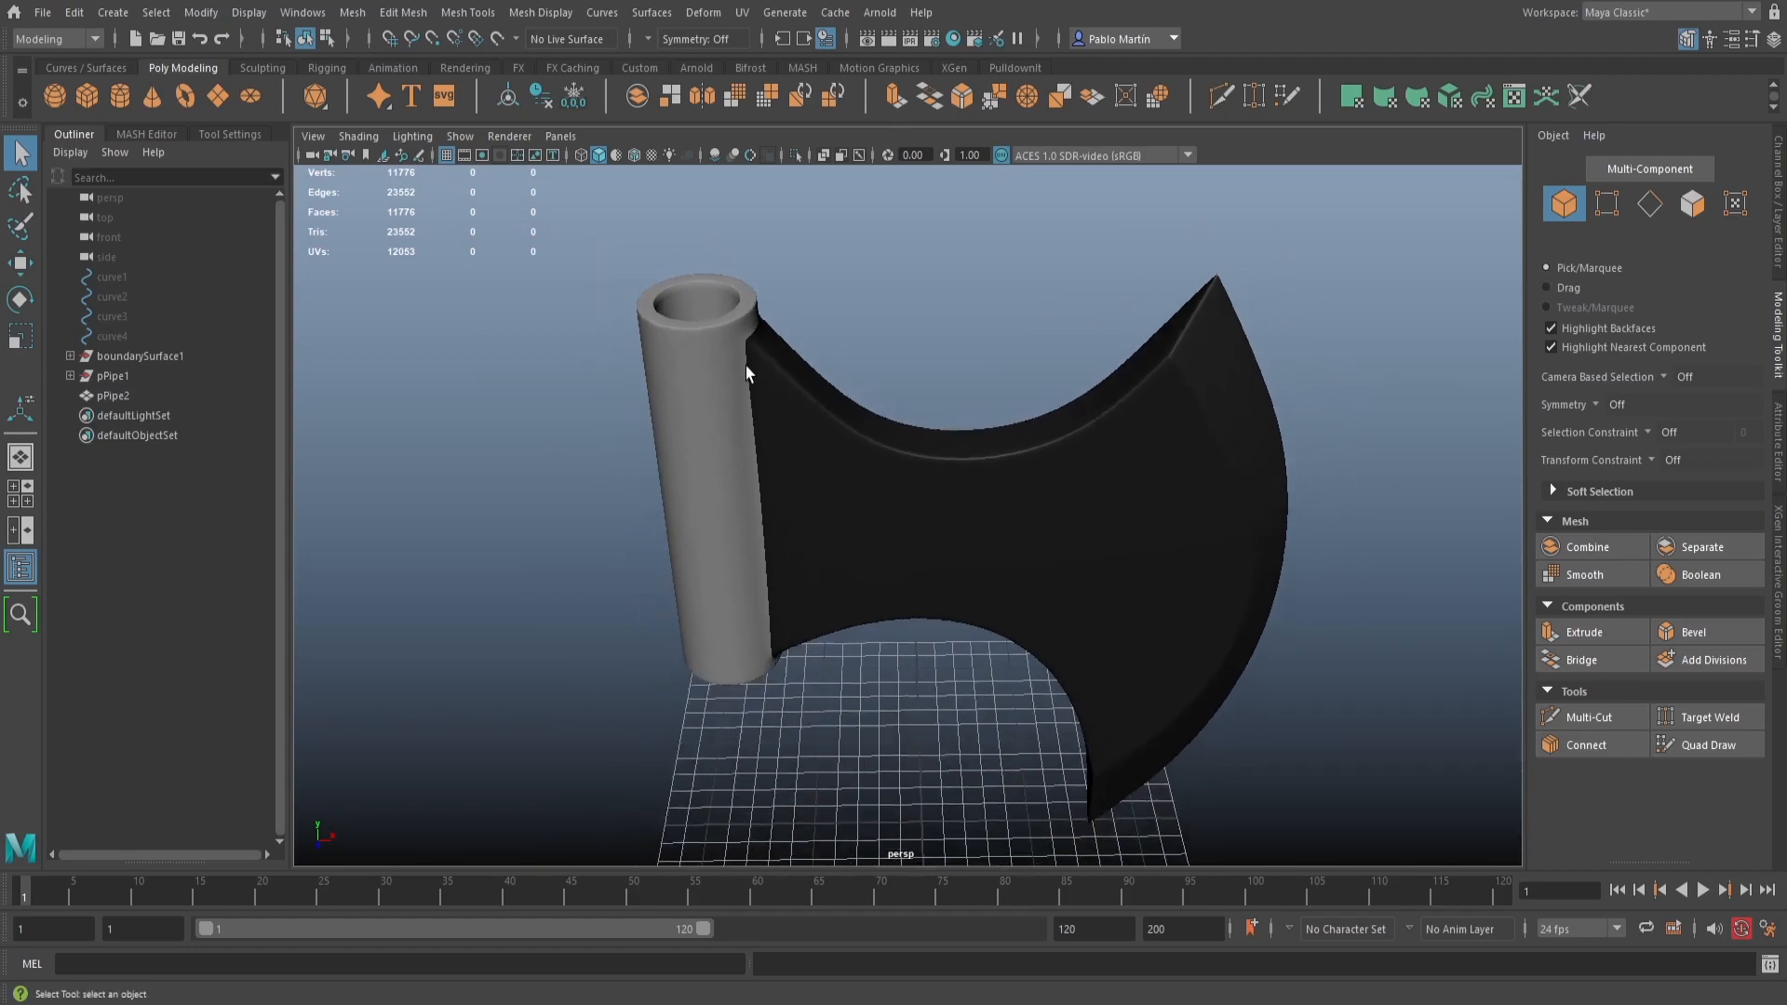
Assign the existing material blinn1 to the whole axe head mesh and deselect it
{"action": "left_click", "coordinate": [736, 353]}
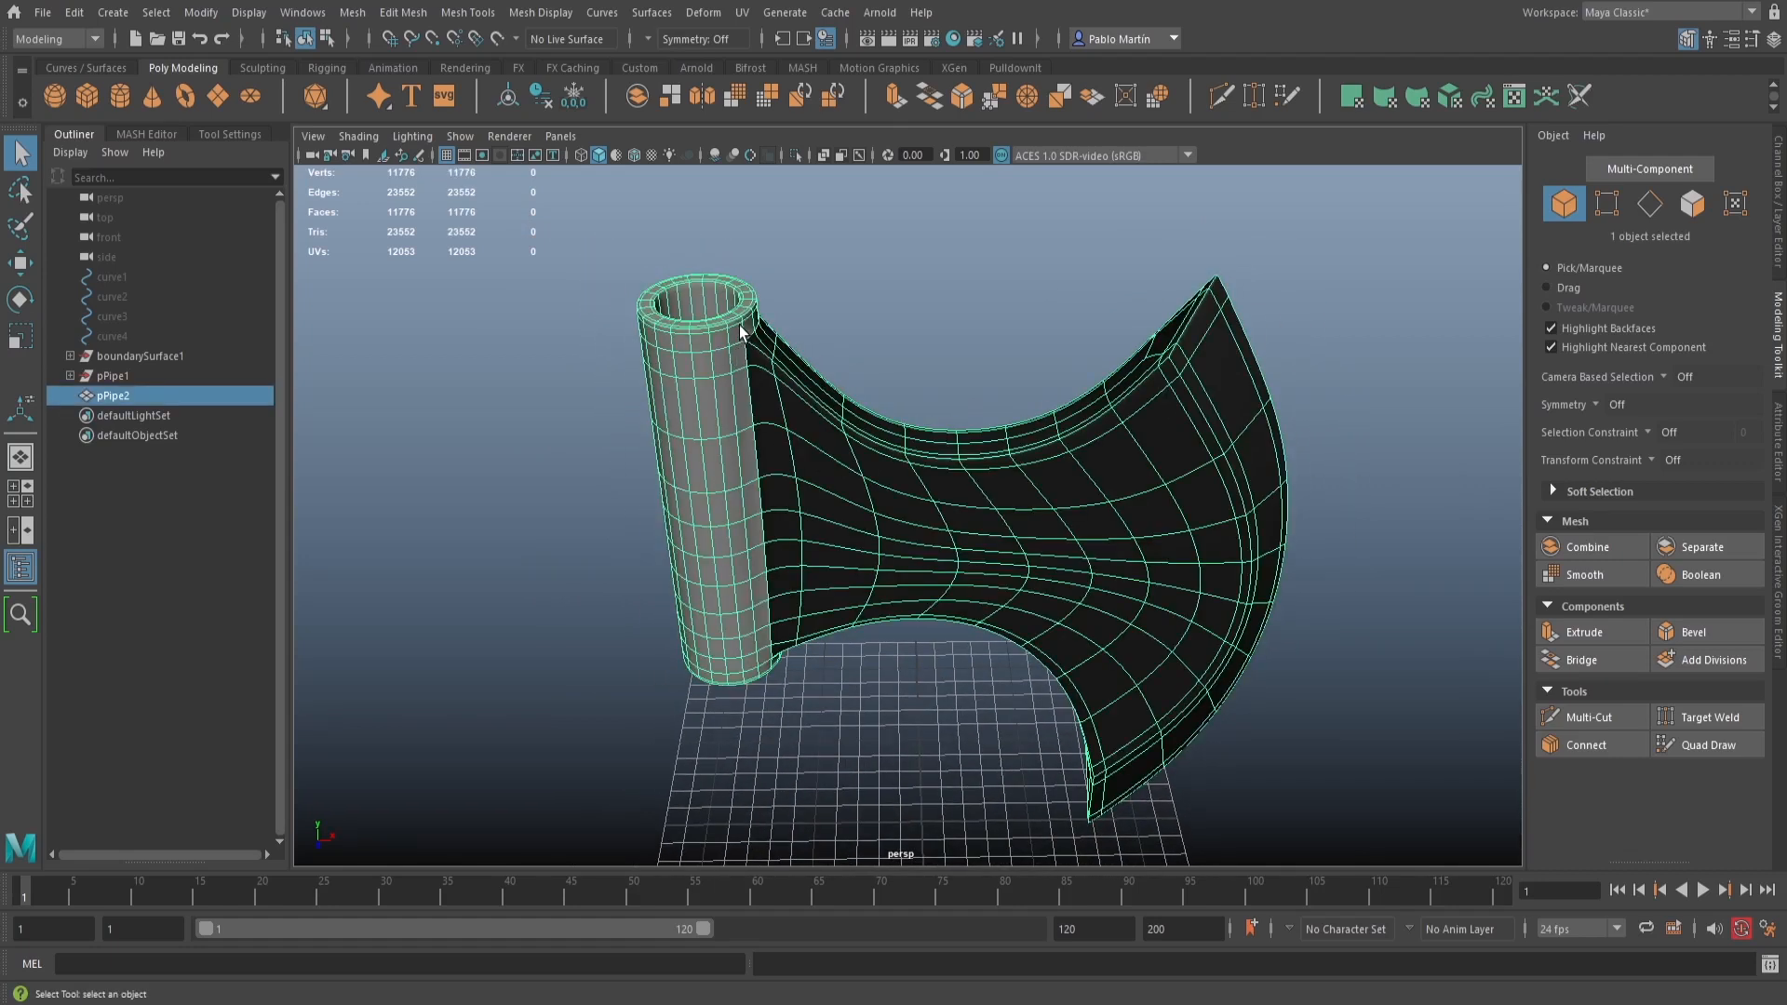
{"action": "right_click", "coordinate": [740, 333]}
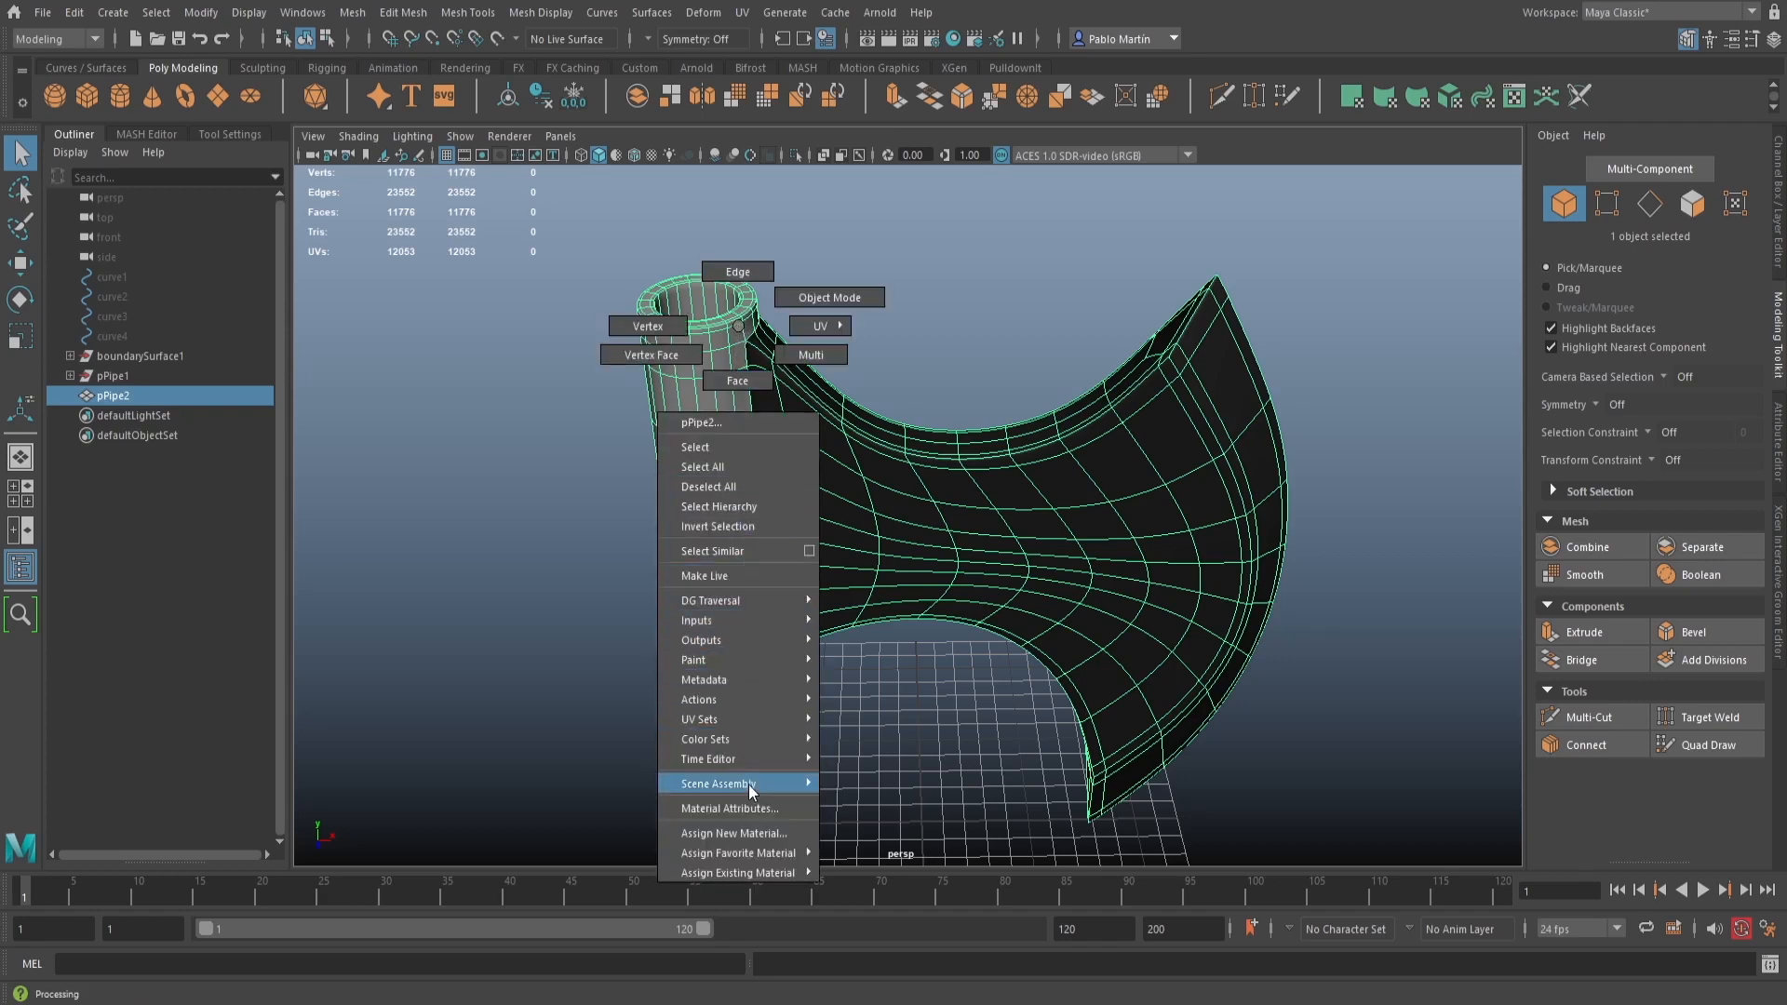
{"action": "mouse_move", "coordinate": [767, 851]}
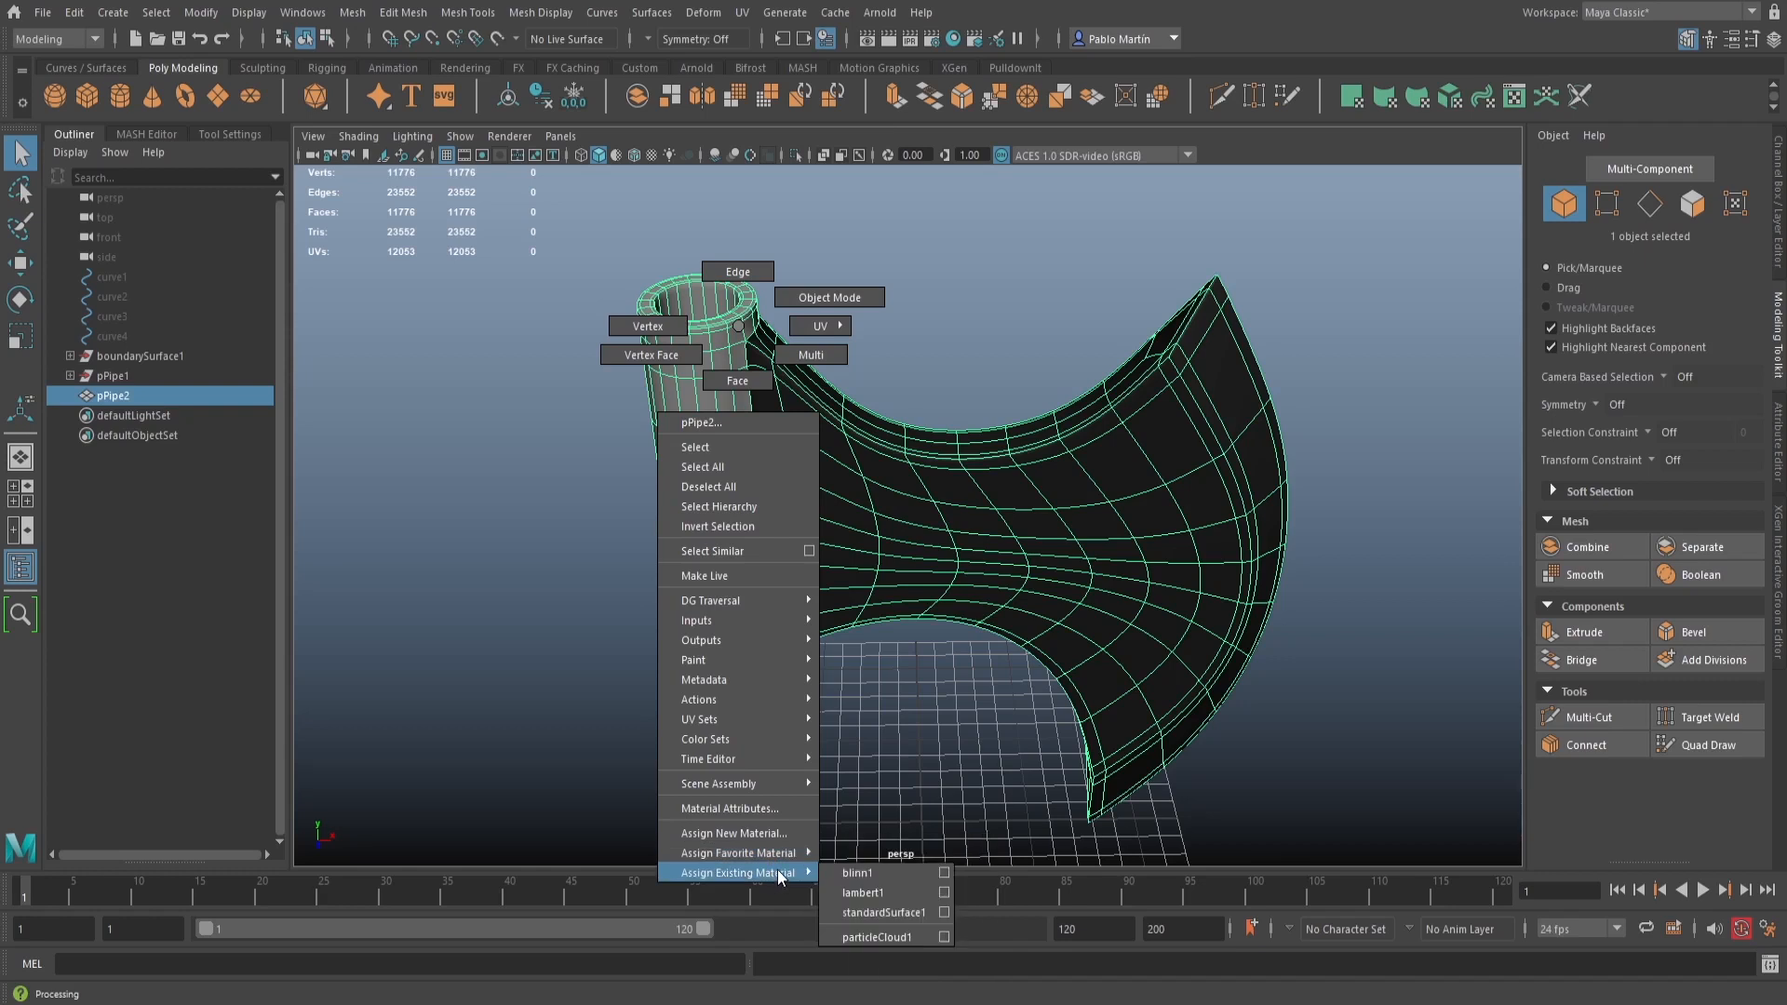
{"action": "left_click", "coordinate": [857, 873]}
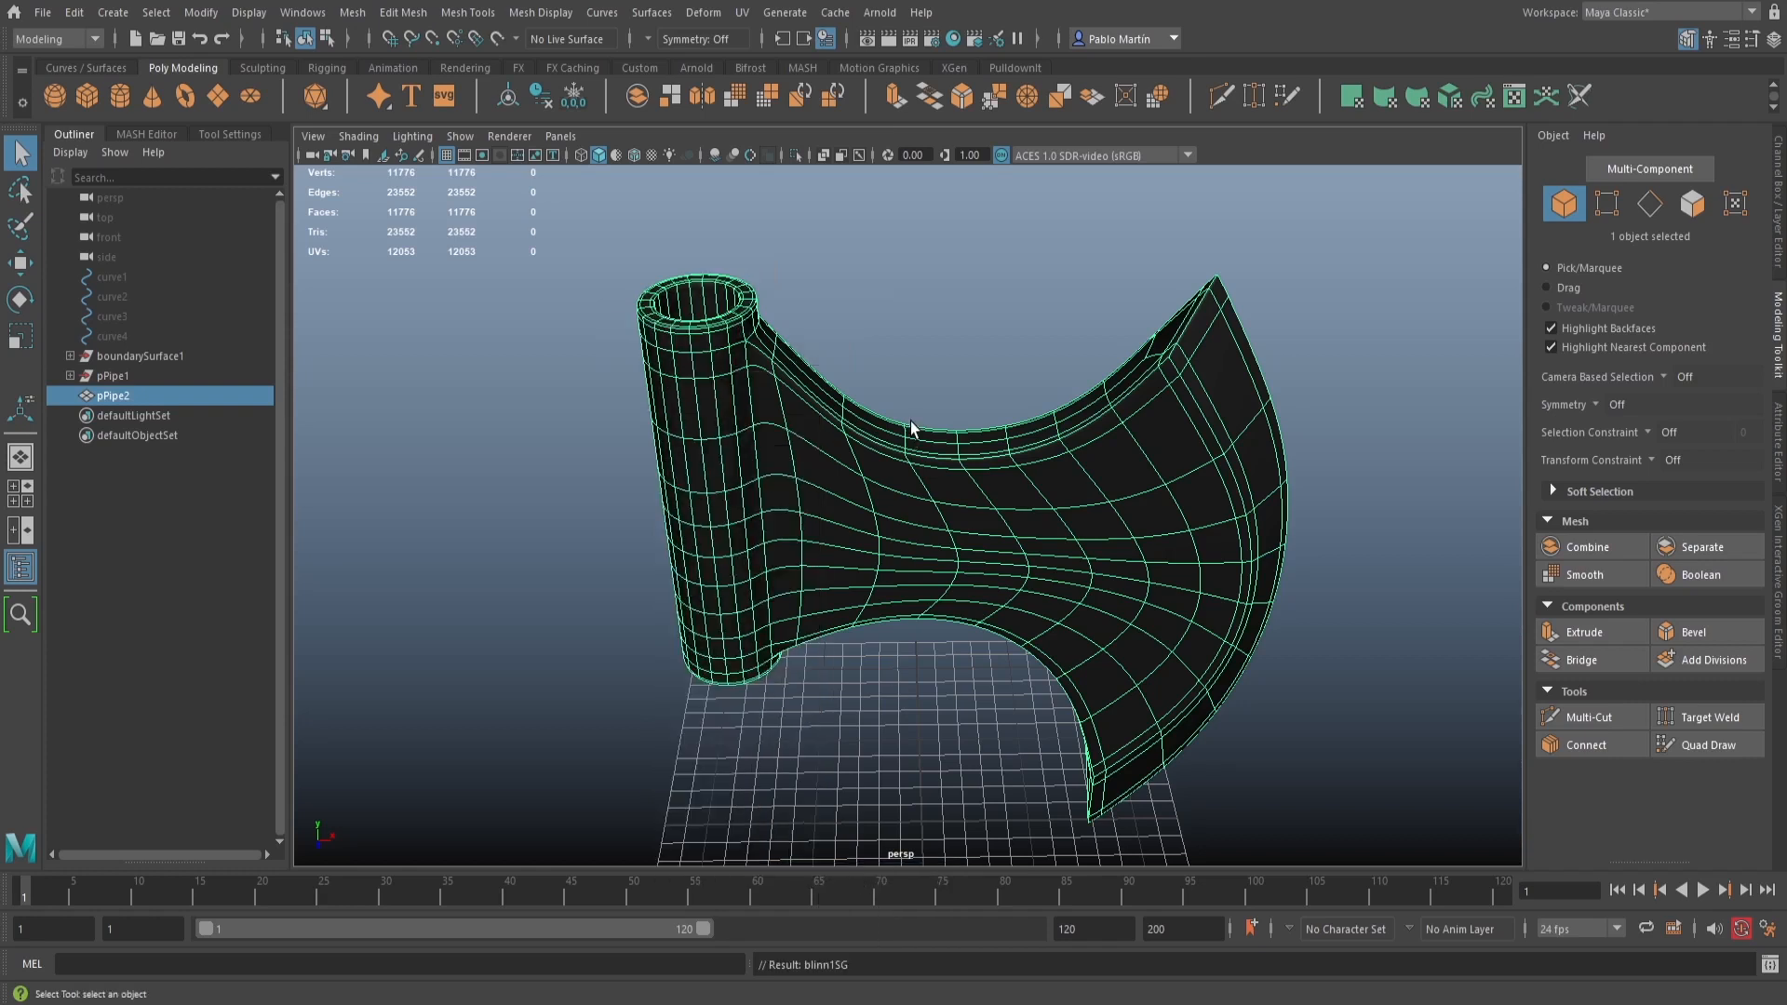
{"action": "left_click", "coordinate": [890, 347]}
Examine the smoothed axe head and the reflections where the pipe's upper end meets the blade
{"action": "left_click_drag", "start_coordinate": [845, 450], "coordinate": [803, 477], "text": "alt"}
{"action": "key", "text": "space"}
{"action": "middle_click_drag", "start_coordinate": [802, 477], "coordinate": [914, 569], "text": "alt"}
{"action": "right_click_drag", "start_coordinate": [914, 569], "coordinate": [850, 438], "text": "alt"}
{"action": "middle_click_drag", "start_coordinate": [850, 439], "coordinate": [822, 528], "text": "alt"}
{"action": "key", "text": "space"}
{"action": "key", "text": "space"}
{"action": "left_click_drag", "start_coordinate": [814, 465], "coordinate": [679, 447]}
{"action": "right_click_drag", "start_coordinate": [694, 446], "coordinate": [798, 527], "text": "alt"}
Turn off smooth preview and move the vertices of the pipe's upper rim upward to lengthen that end
{"action": "left_click", "coordinate": [780, 577]}
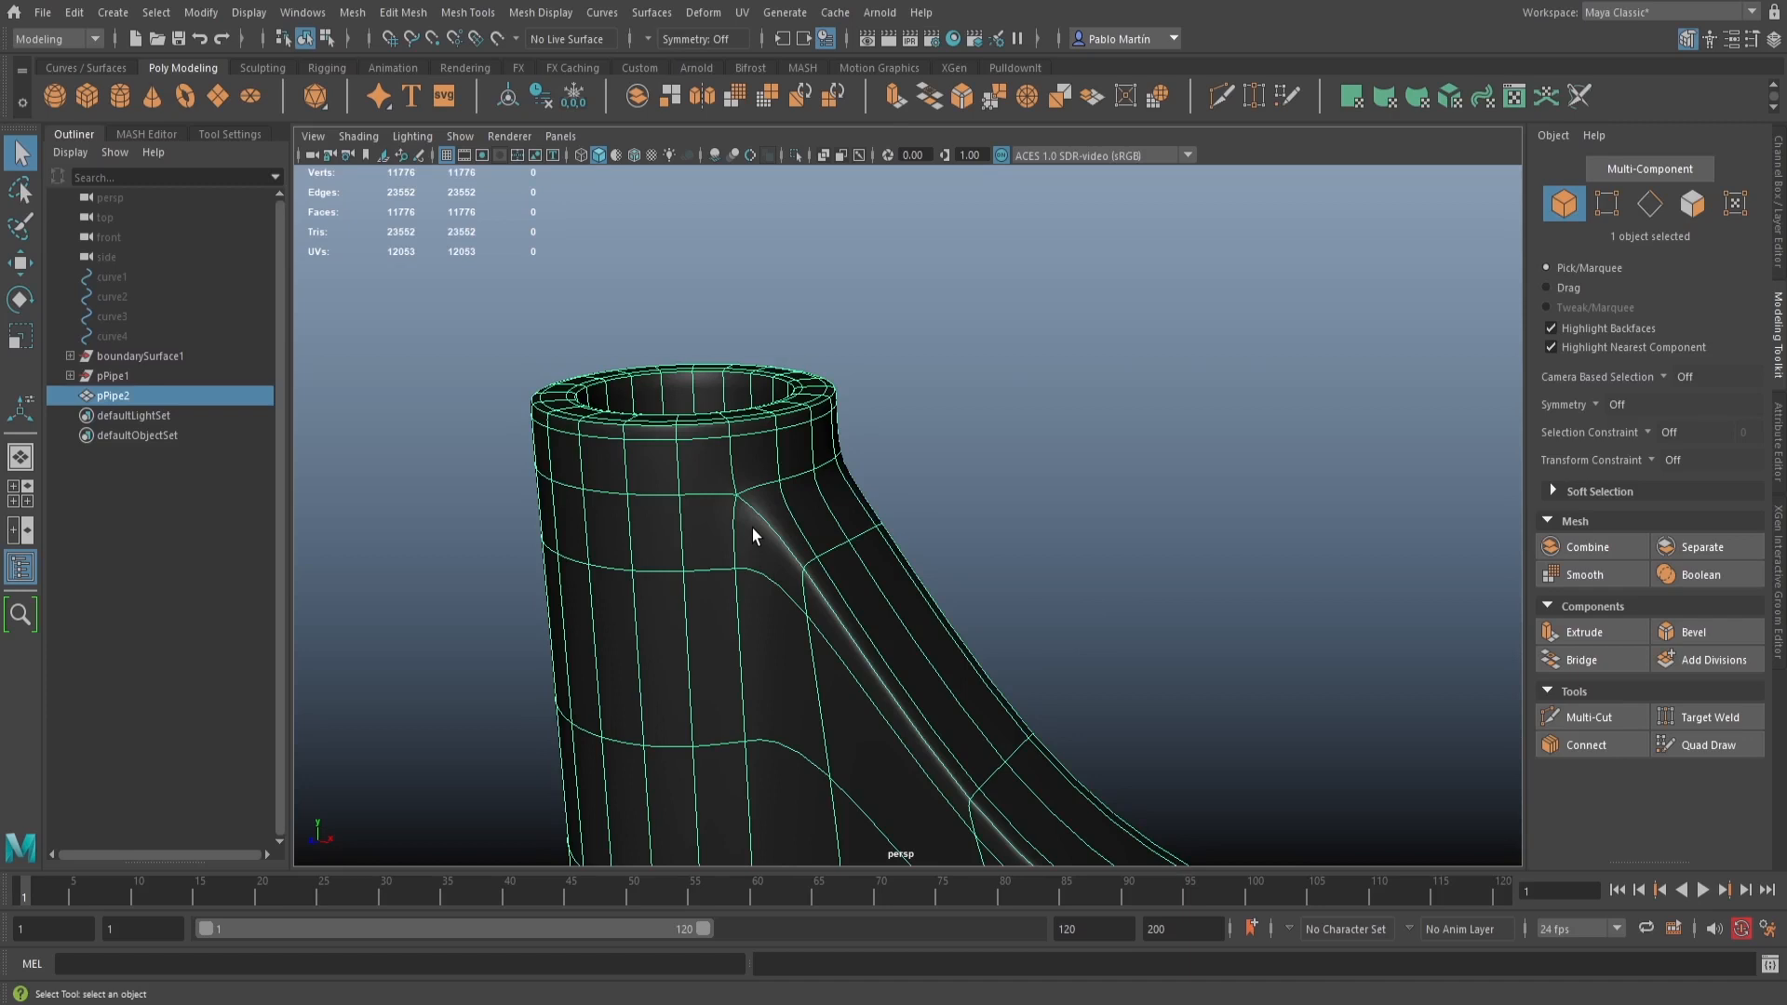
{"action": "middle_click_drag", "start_coordinate": [753, 529], "coordinate": [847, 545], "text": "alt"}
{"action": "key", "text": "1"}
{"action": "right_click_drag", "start_coordinate": [852, 444], "coordinate": [846, 382]}
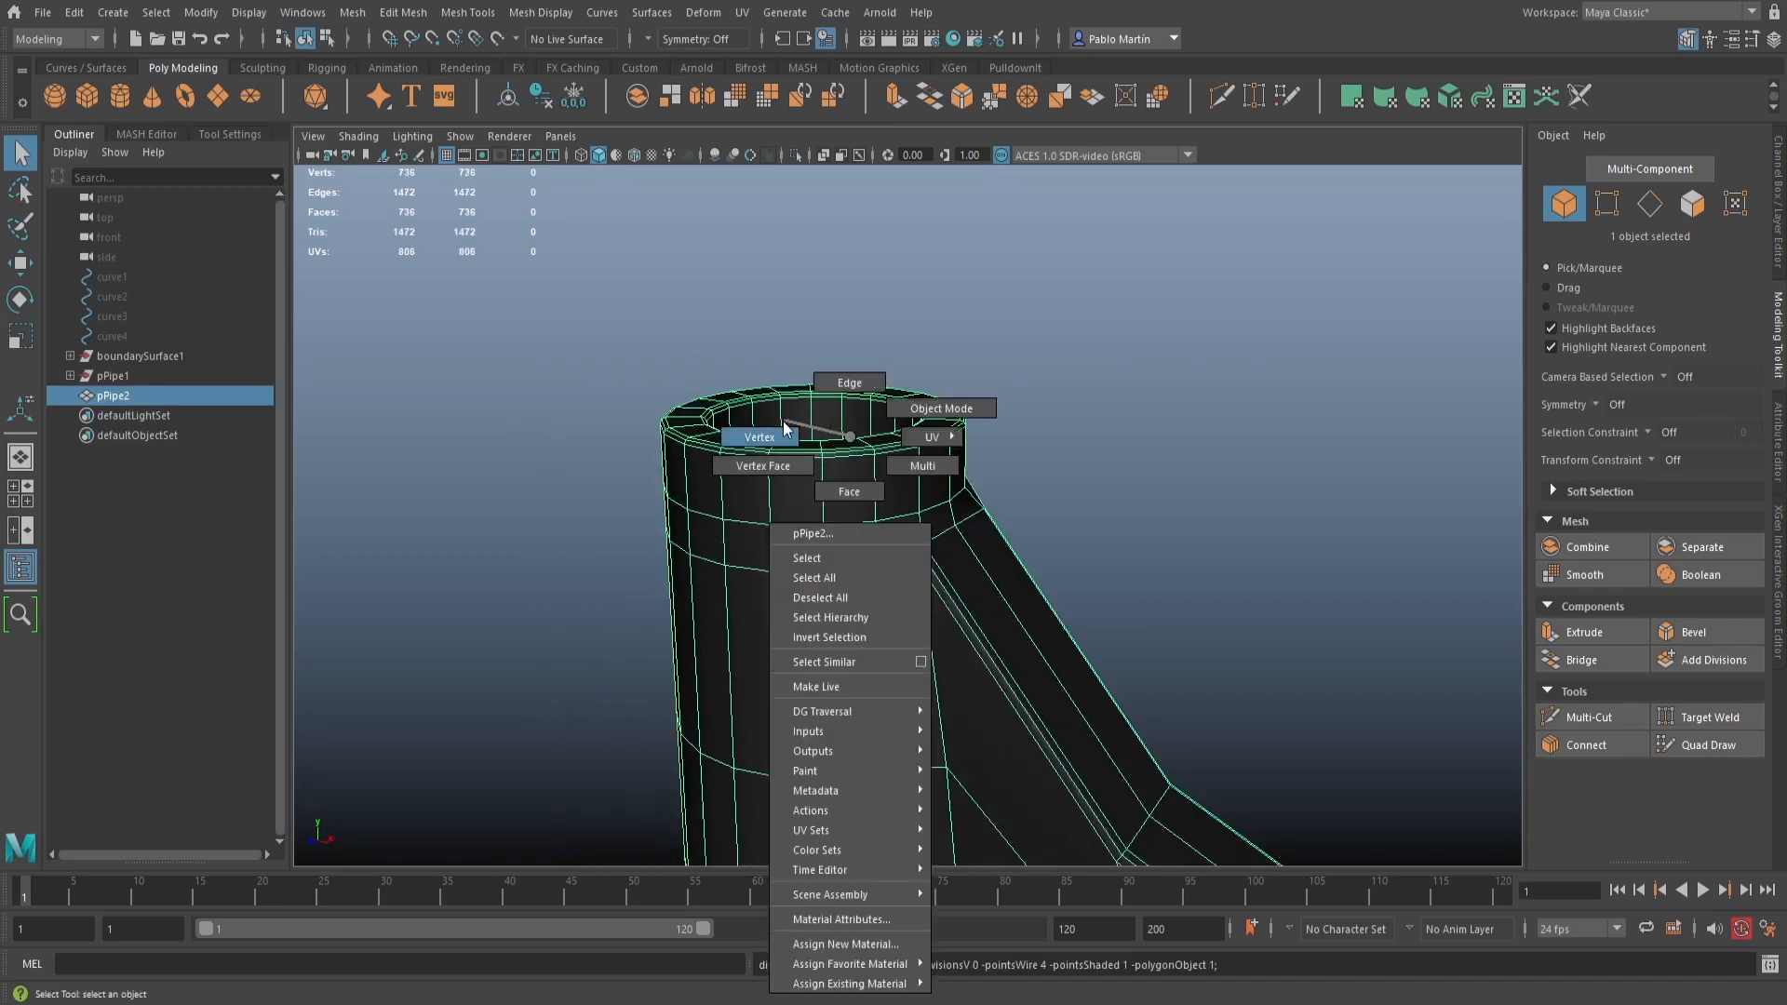
{"action": "left_click_drag", "start_coordinate": [618, 320], "coordinate": [1021, 480]}
{"action": "left_click_drag", "start_coordinate": [955, 547], "coordinate": [884, 522], "text": "alt"}
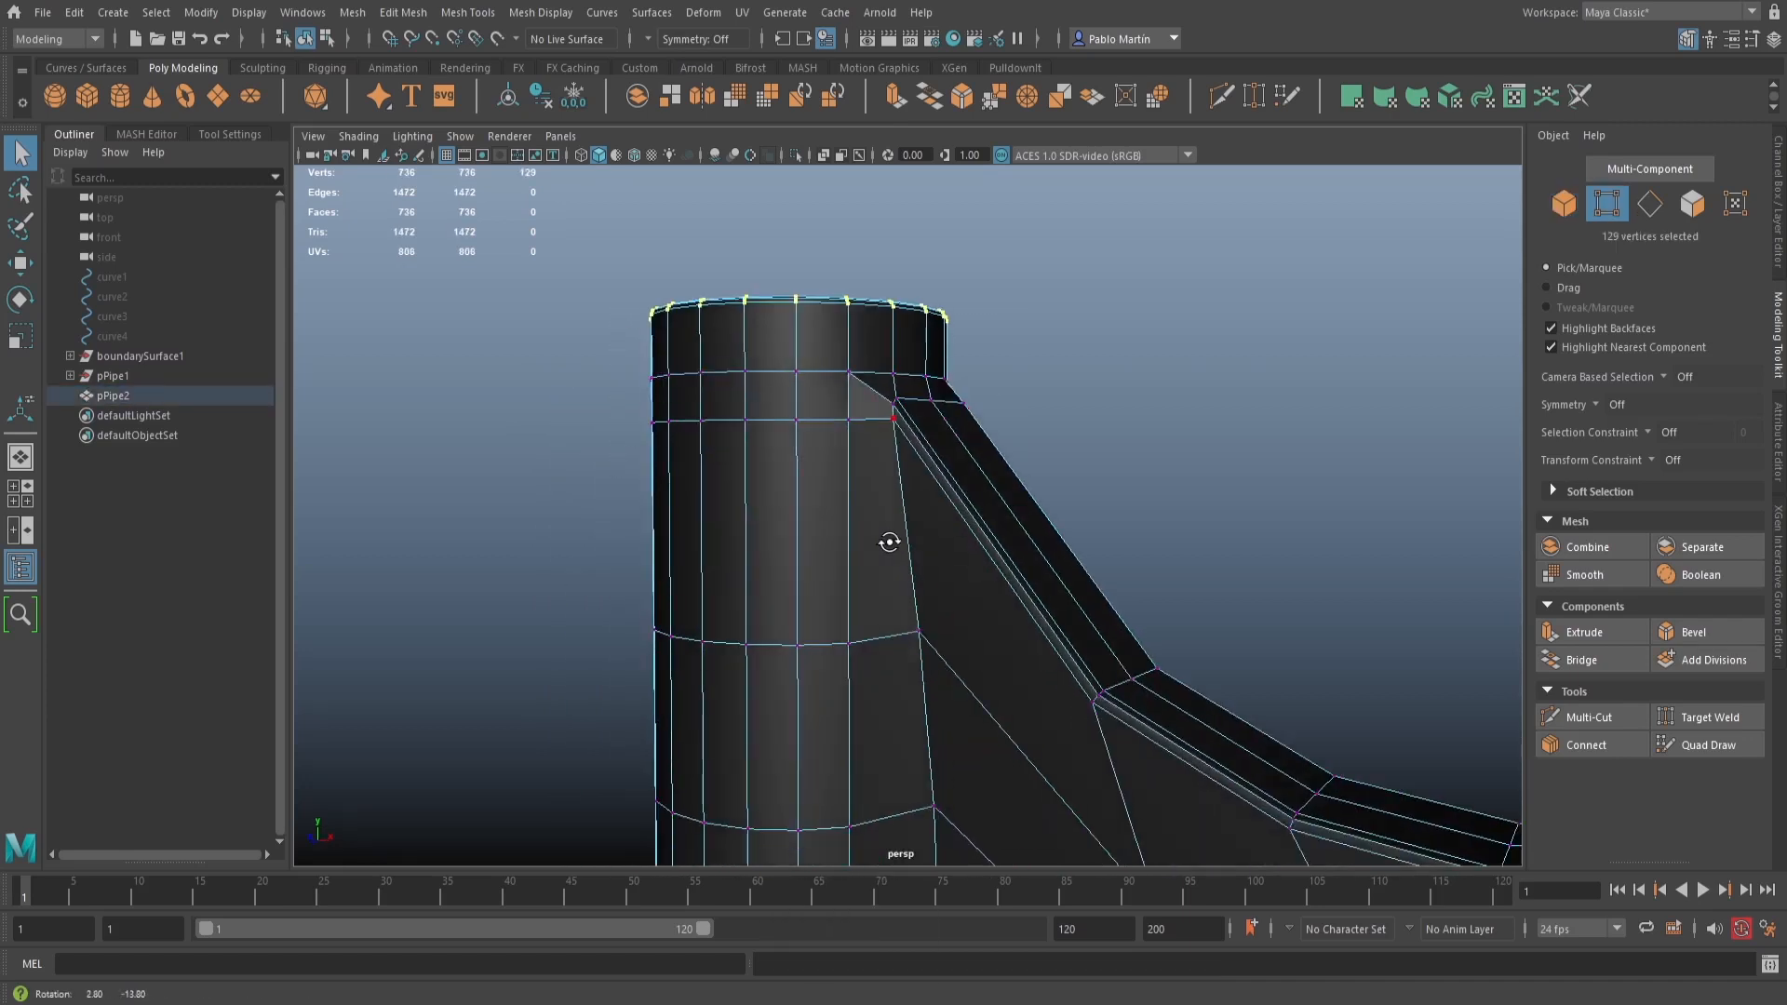
{"action": "left_click_drag", "start_coordinate": [578, 249], "coordinate": [993, 368]}
{"action": "left_click_drag", "start_coordinate": [1058, 559], "coordinate": [1025, 690], "text": "alt"}
{"action": "key", "text": "w"}
{"action": "left_click_drag", "start_coordinate": [842, 377], "coordinate": [834, 311]}
{"action": "key", "text": "q"}
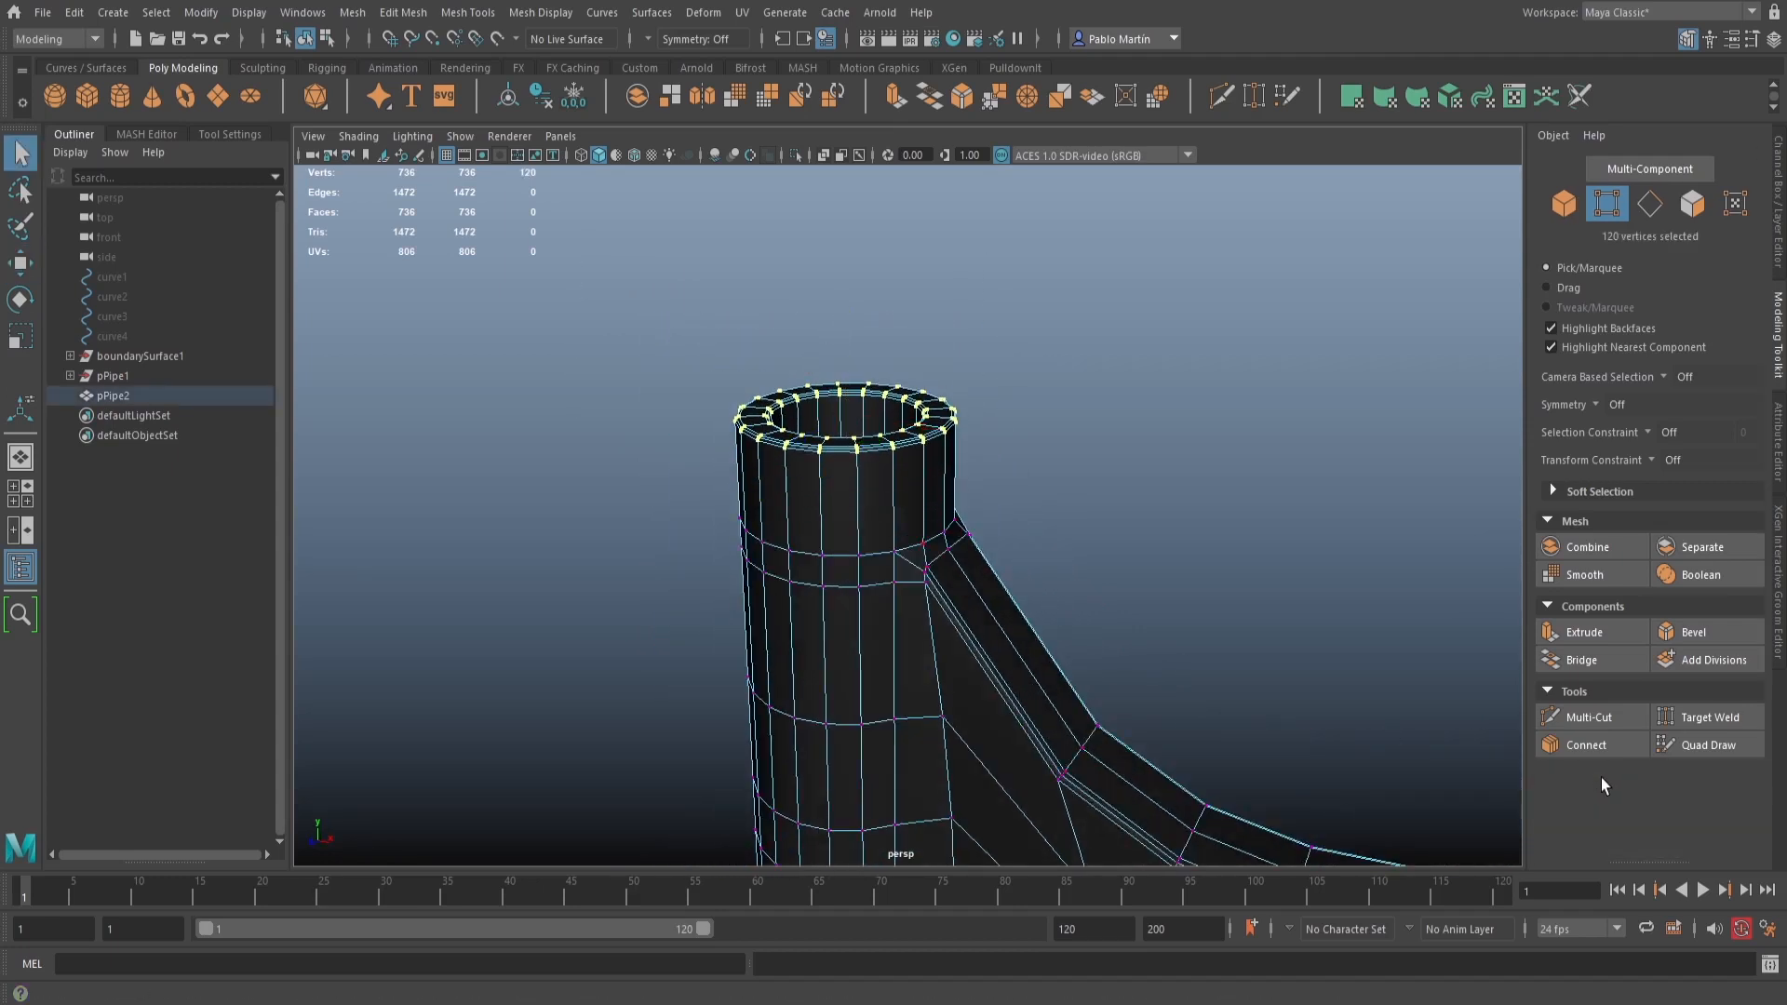
Insert an edge loop around the lengthened pipe section below the upper rim with Multi-Cut
{"action": "left_click", "coordinate": [1593, 720]}
{"action": "left_click", "coordinate": [857, 503], "text": "ctrl"}
{"action": "key", "text": "q"}
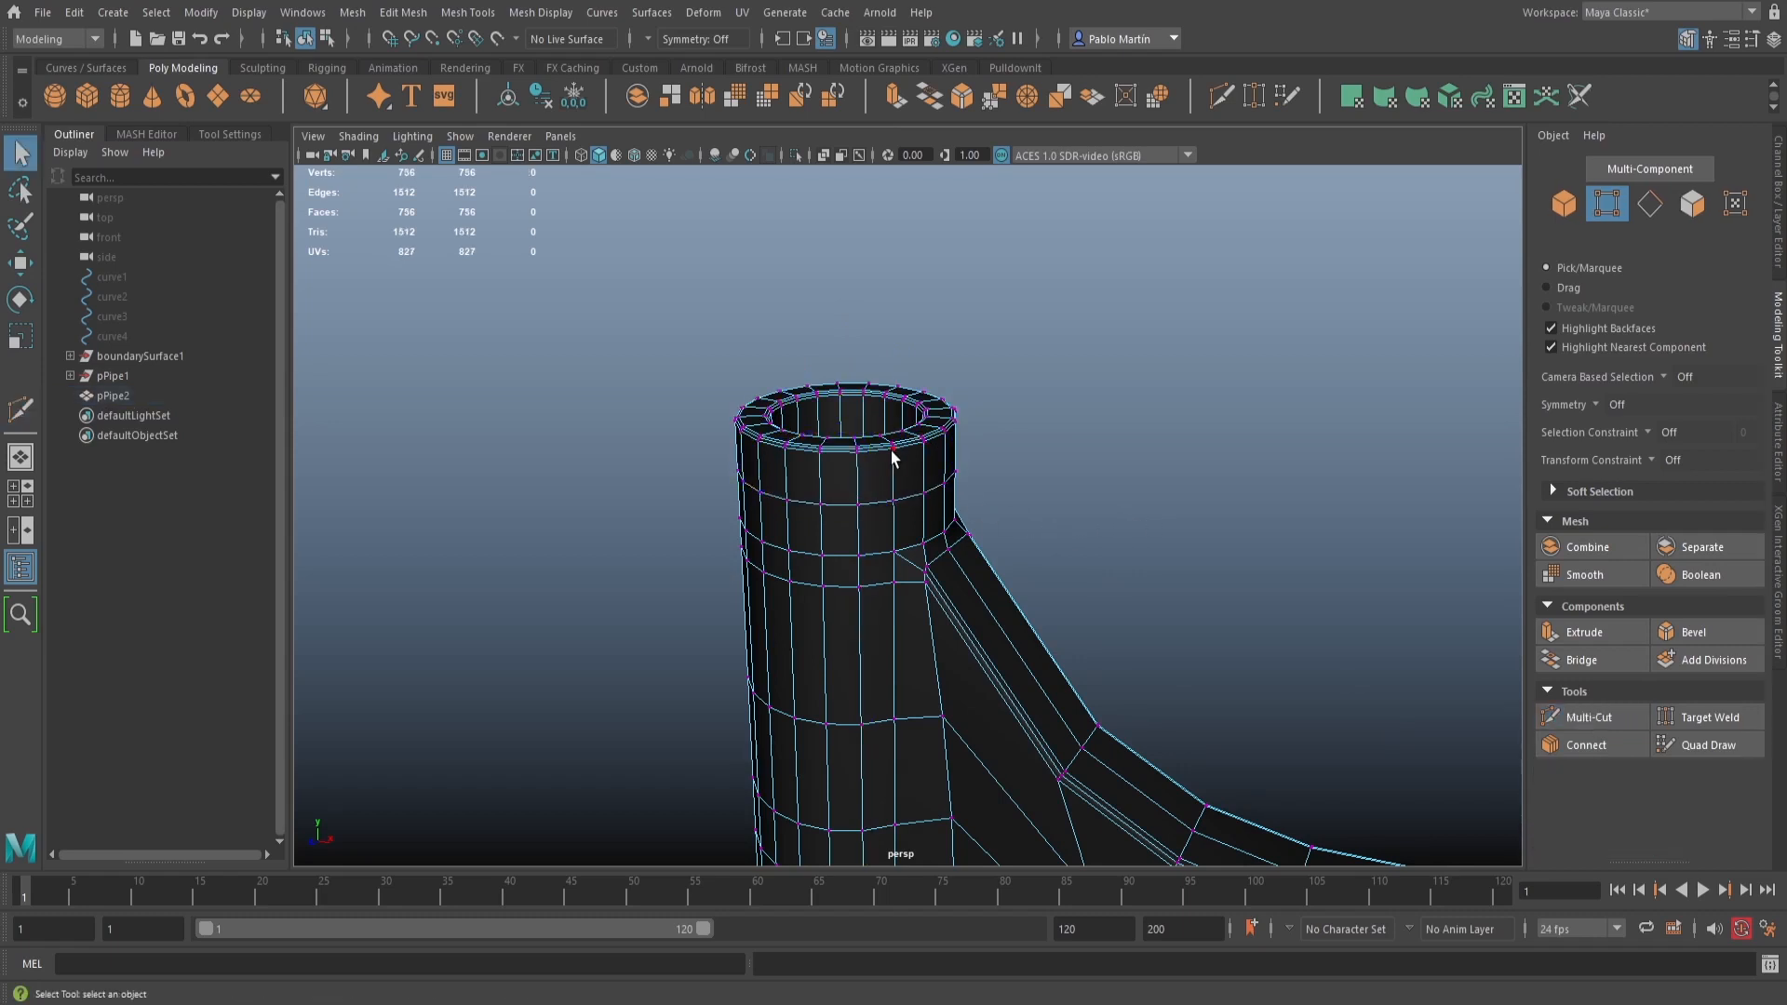
Return to object mode with smooth preview on and inspect the axe head down to the pipe's lower end
{"action": "key", "text": "F8"}
{"action": "left_click", "coordinate": [896, 462]}
{"action": "key", "text": "3"}
{"action": "left_click_drag", "start_coordinate": [1101, 564], "coordinate": [950, 471], "text": "alt"}
{"action": "right_click_drag", "start_coordinate": [635, 562], "coordinate": [1053, 641], "text": "alt"}
{"action": "middle_click_drag", "start_coordinate": [1053, 641], "coordinate": [1208, 506], "text": "alt"}
Turn off smooth preview and move the vertices of the pipe's lower rim downward in the front view to lengthen that end
{"action": "key", "text": "1"}
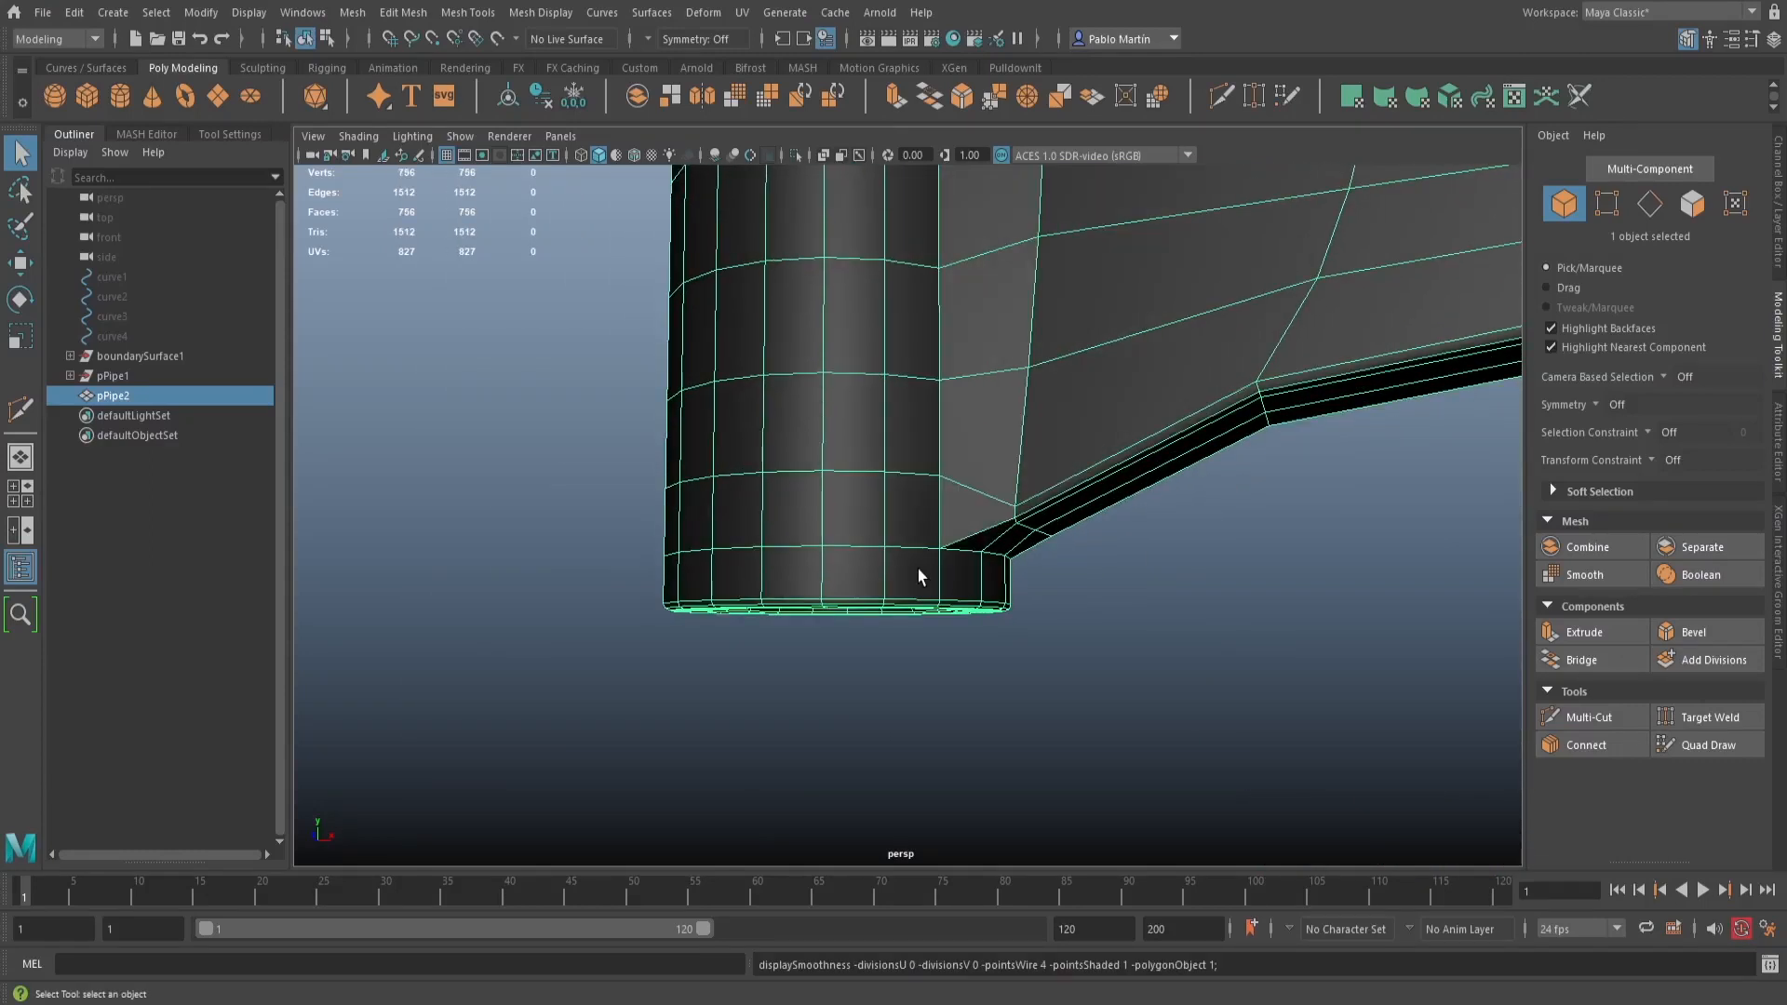
{"action": "key", "text": "space"}
{"action": "left_click_drag", "start_coordinate": [907, 572], "coordinate": [969, 680]}
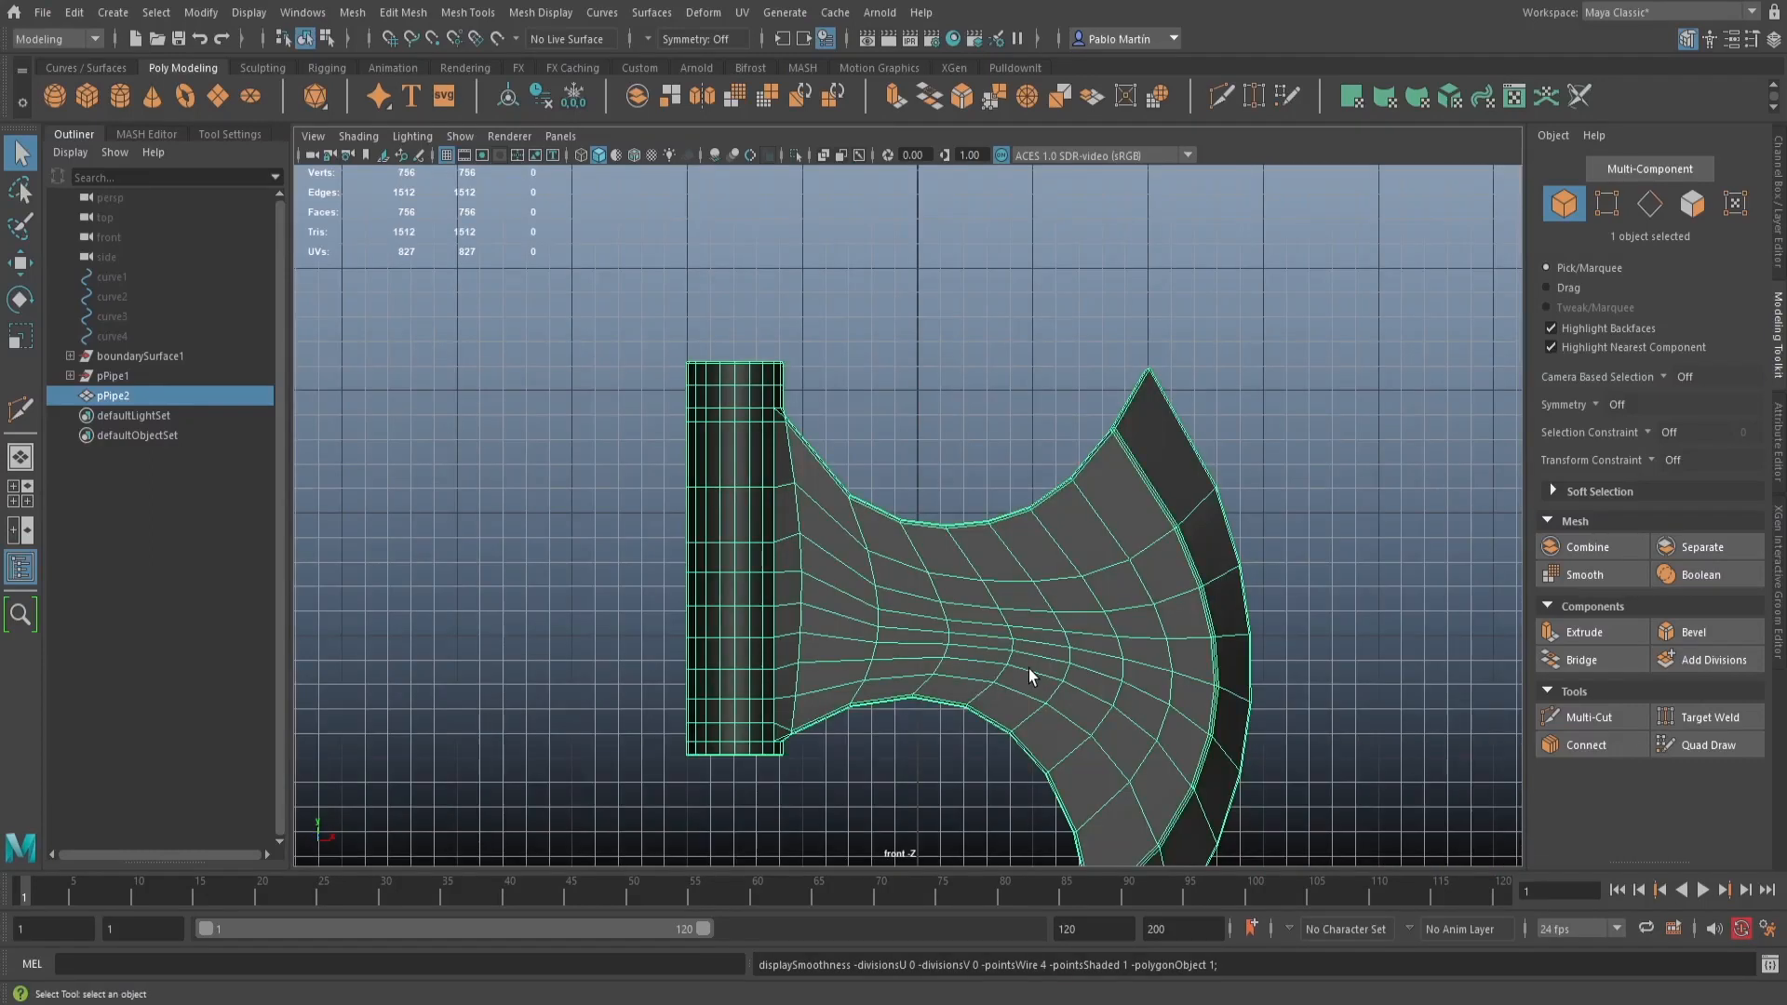
{"action": "right_click_drag", "start_coordinate": [1030, 668], "coordinate": [880, 636], "text": "alt"}
{"action": "middle_click_drag", "start_coordinate": [880, 636], "coordinate": [968, 477], "text": "alt"}
{"action": "right_click_drag", "start_coordinate": [968, 477], "coordinate": [1377, 665], "text": "alt"}
{"action": "middle_click_drag", "start_coordinate": [1056, 715], "coordinate": [1117, 586], "text": "alt"}
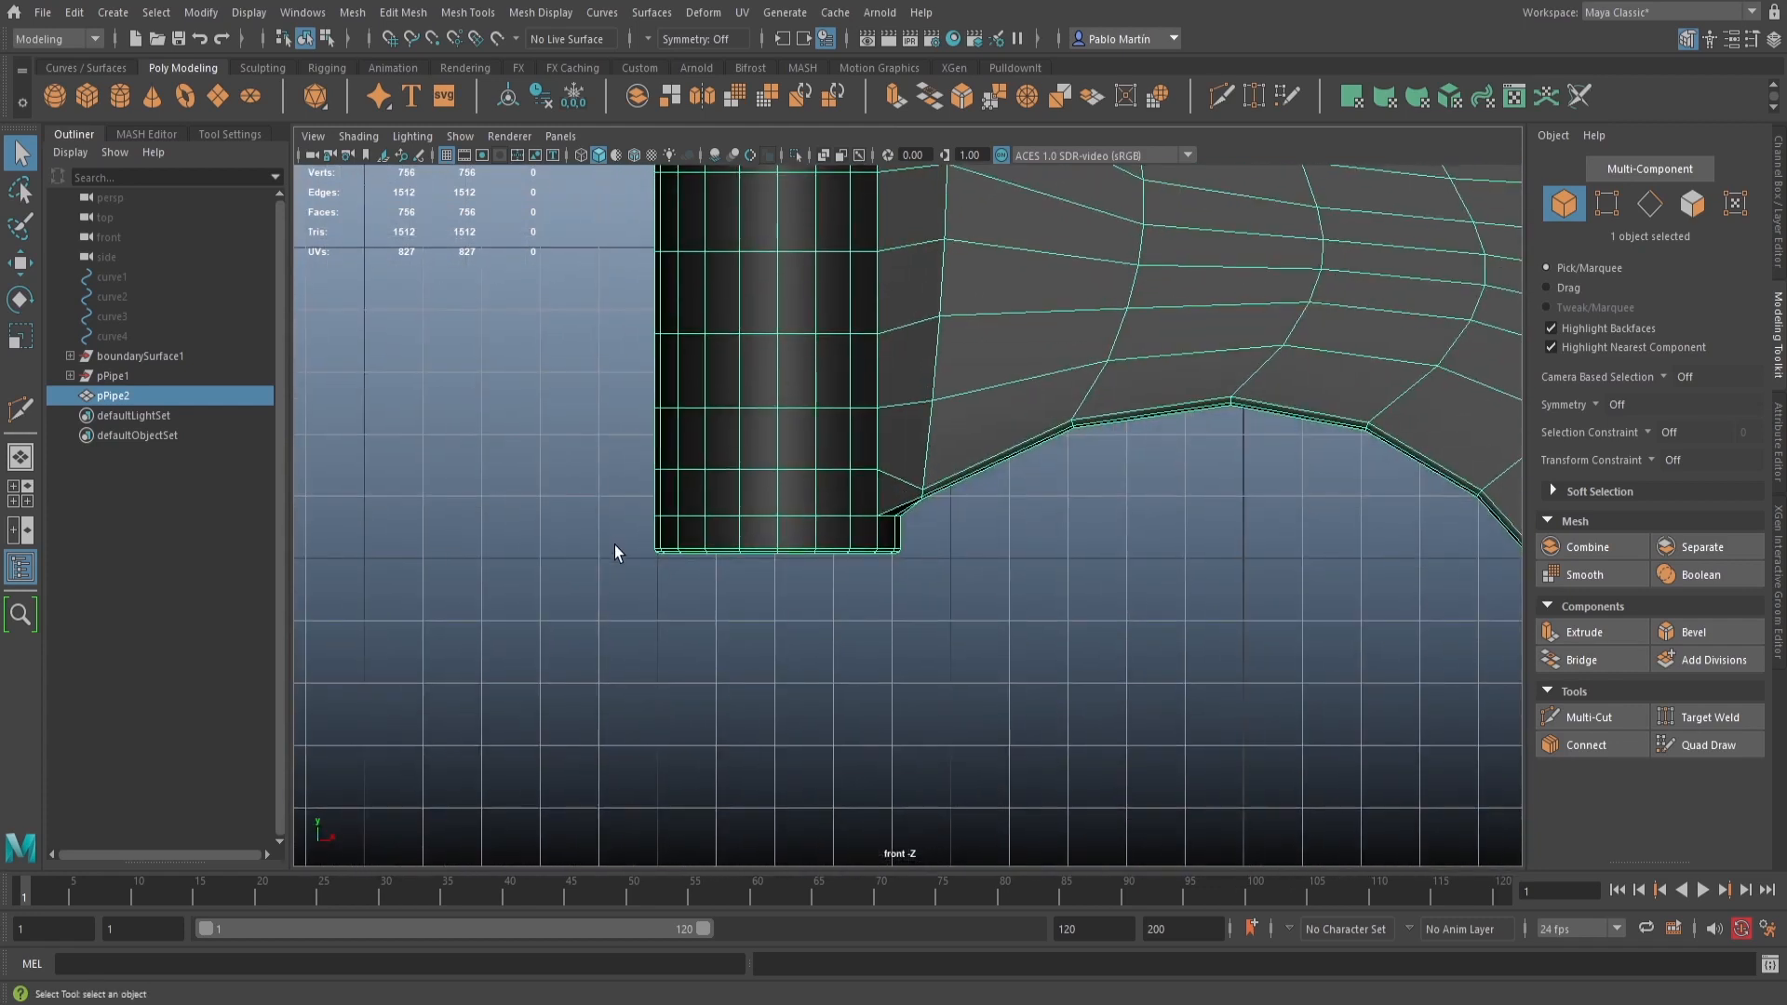
{"action": "right_click_drag", "start_coordinate": [705, 519], "coordinate": [633, 508]}
{"action": "left_click_drag", "start_coordinate": [615, 535], "coordinate": [931, 622]}
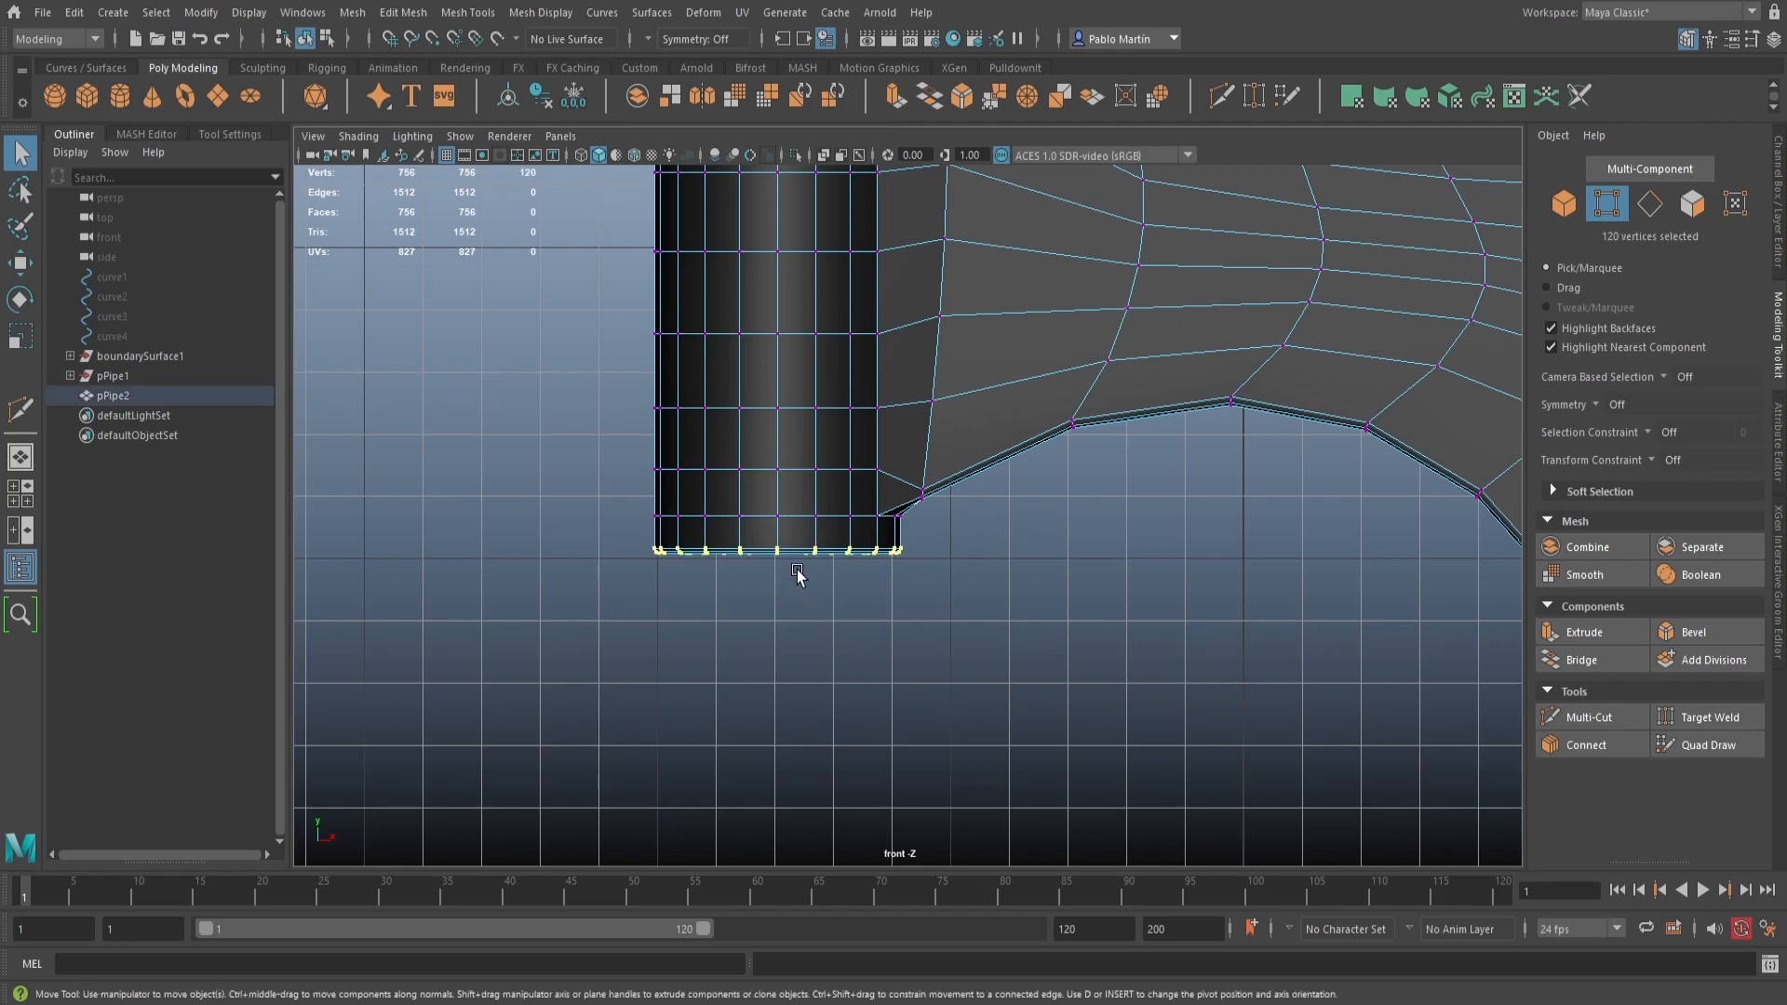
{"action": "key", "text": "w"}
{"action": "left_click_drag", "start_coordinate": [778, 459], "coordinate": [779, 524]}
{"action": "key", "text": "q"}
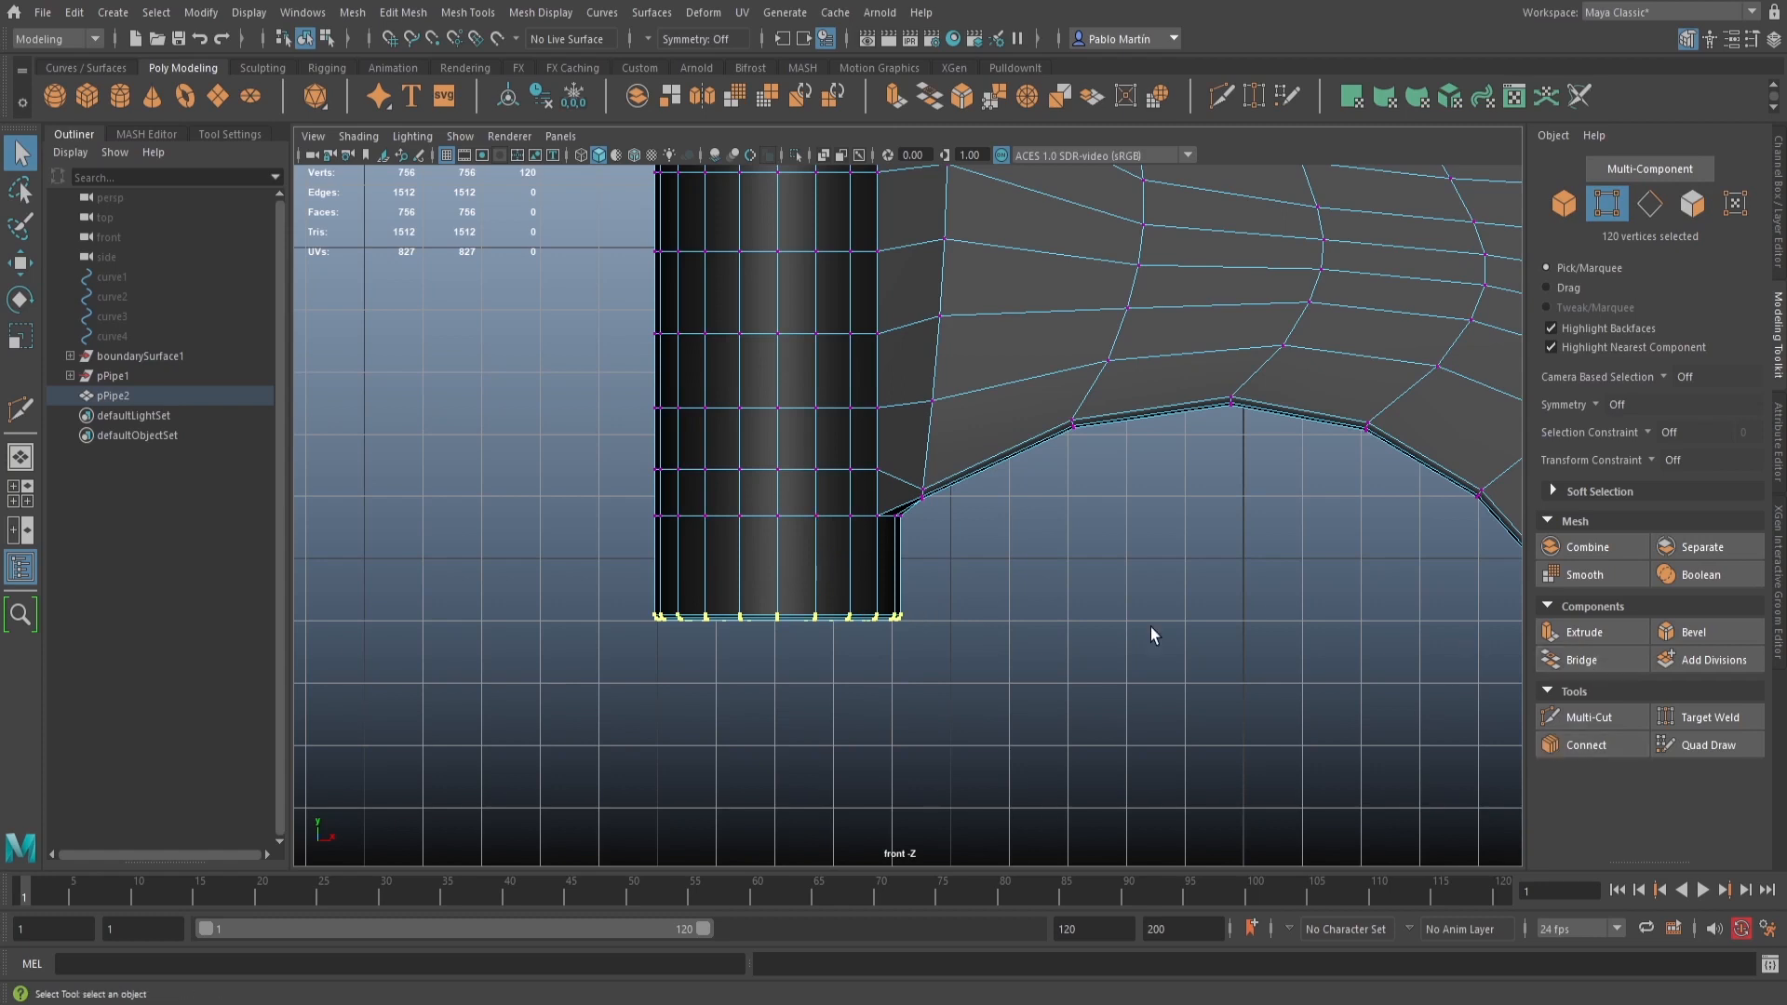
Insert an edge loop around the lengthened lower pipe section with Multi-Cut and return to the perspective view
{"action": "left_click", "coordinate": [1597, 722]}
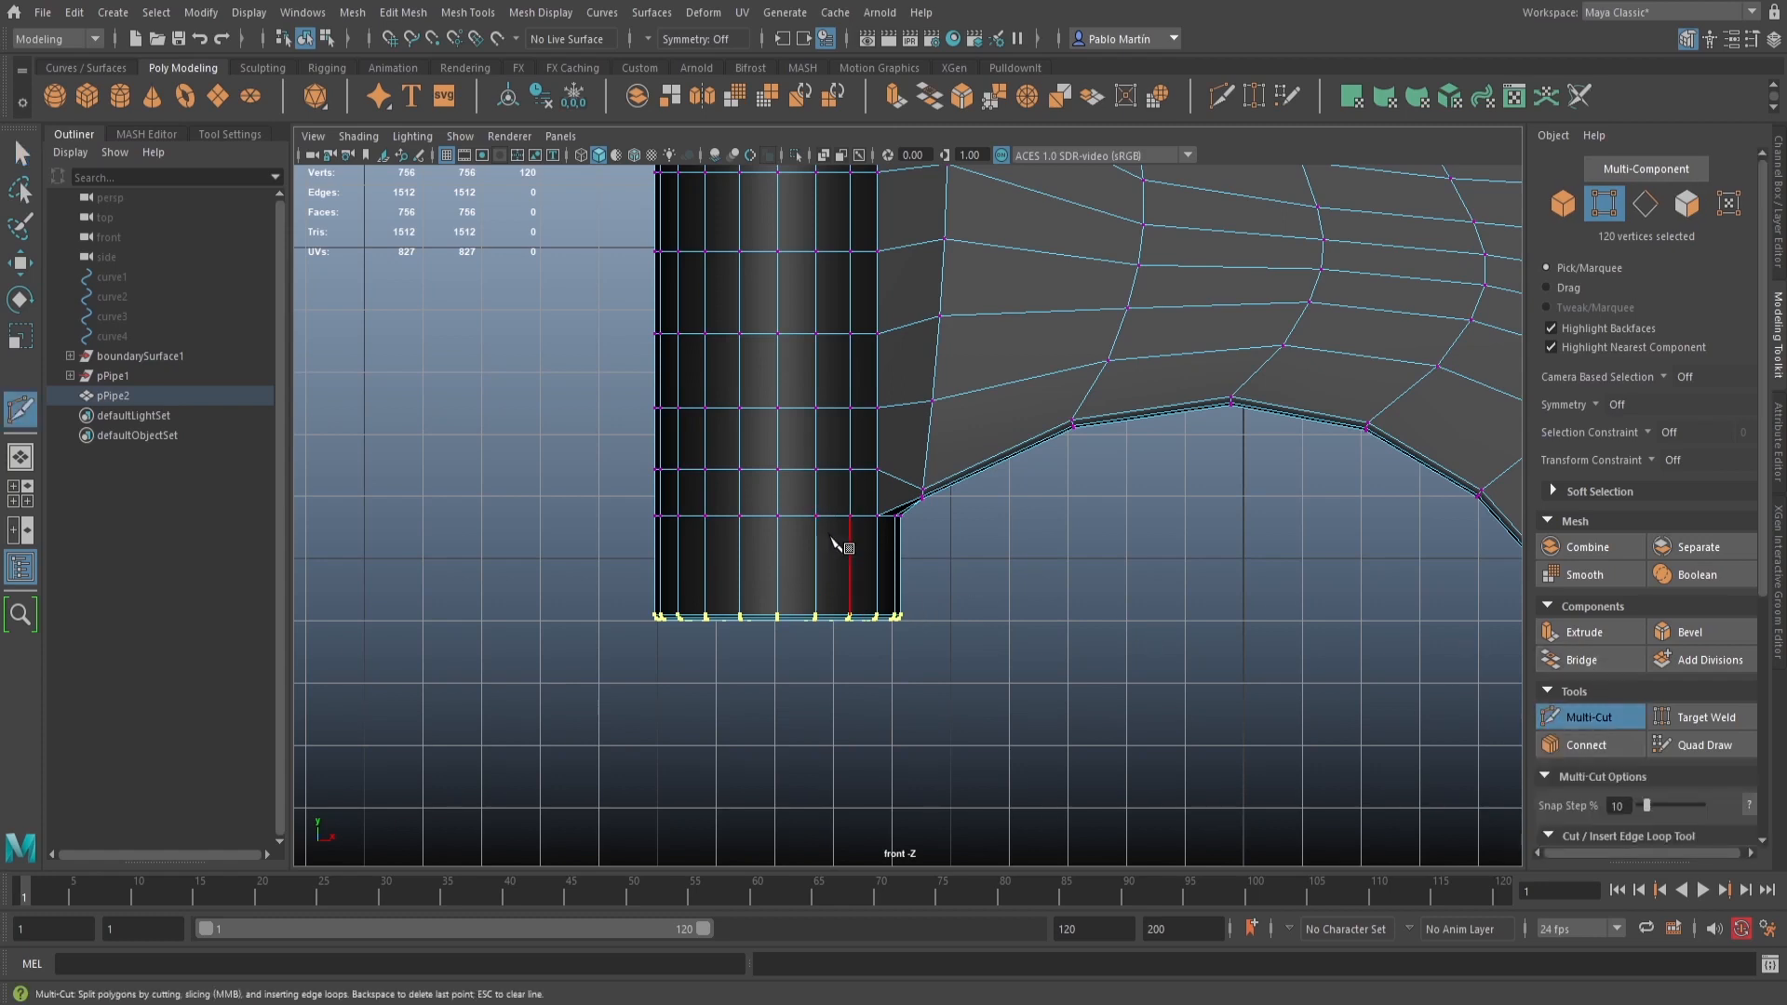
{"action": "left_click", "coordinate": [819, 555], "text": "ctrl"}
{"action": "key", "text": "q"}
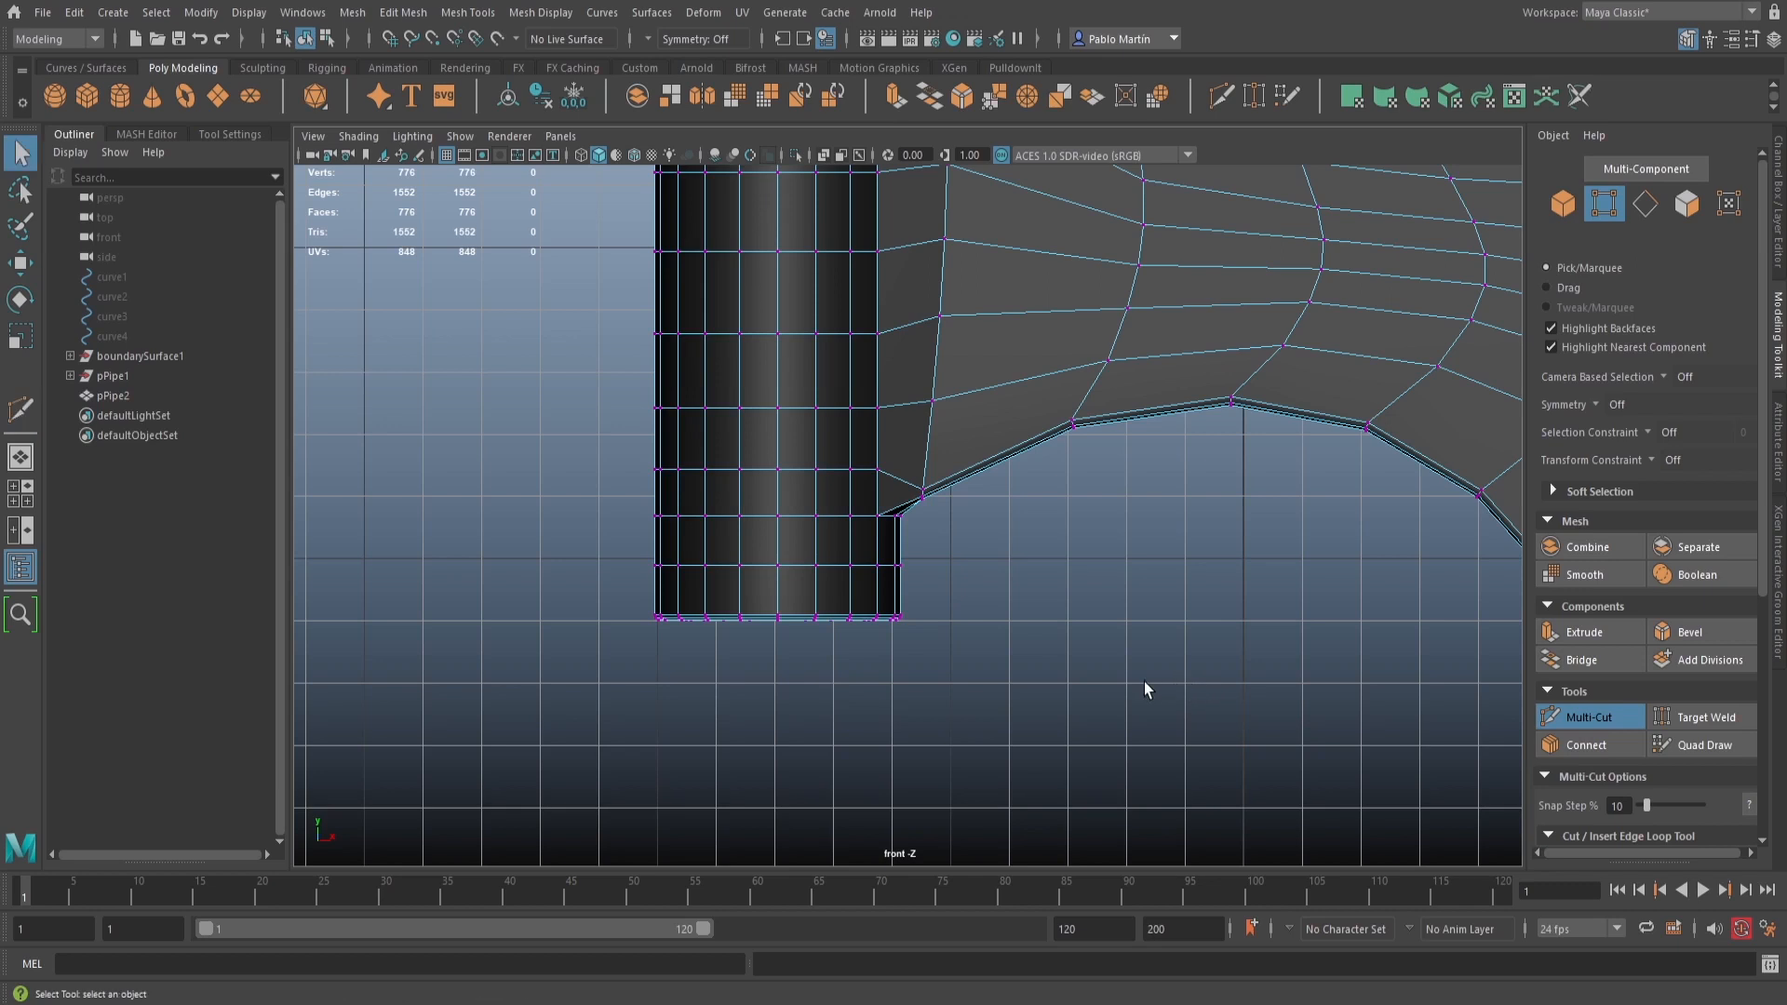
{"action": "key", "text": "space"}
{"action": "left_click_drag", "start_coordinate": [1024, 594], "coordinate": [1024, 531]}
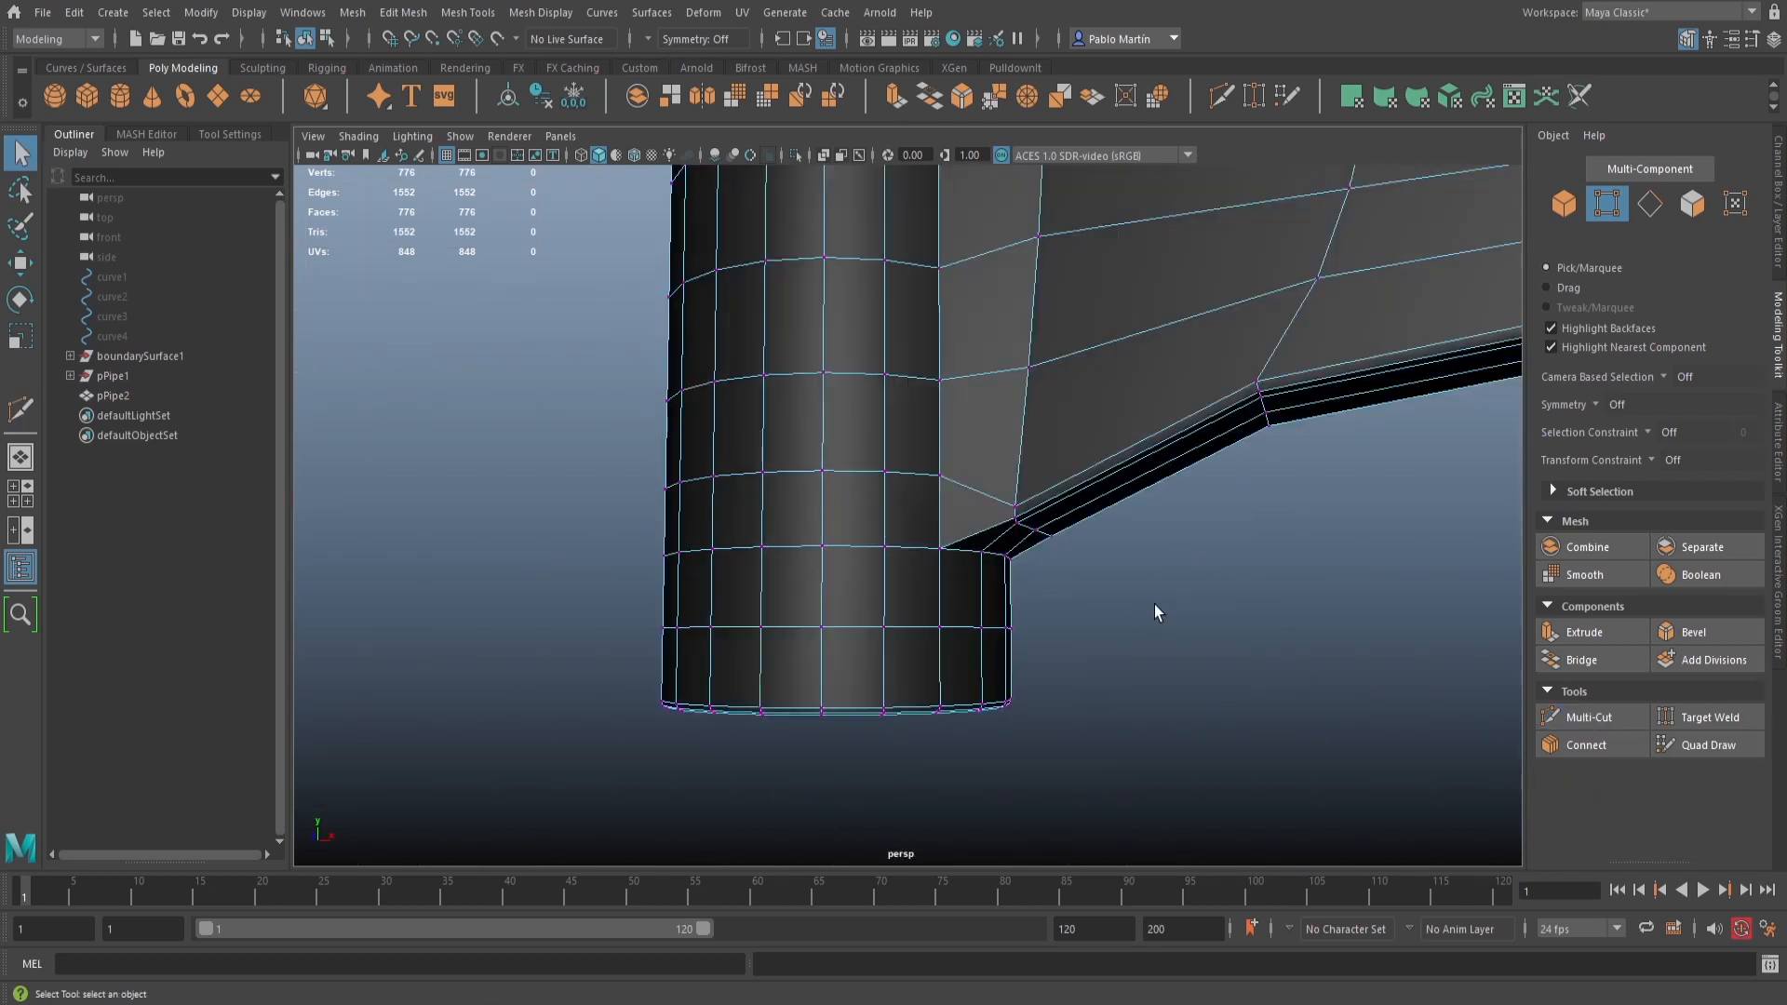
Return to object mode, turn smooth preview on for the axe head and inspect the whole shape with nothing selected
{"action": "right_click_drag", "start_coordinate": [1154, 605], "coordinate": [983, 527], "text": "alt"}
{"action": "middle_click_drag", "start_coordinate": [983, 527], "coordinate": [916, 622], "text": "alt"}
{"action": "left_click_drag", "start_coordinate": [916, 621], "coordinate": [916, 652], "text": "alt"}
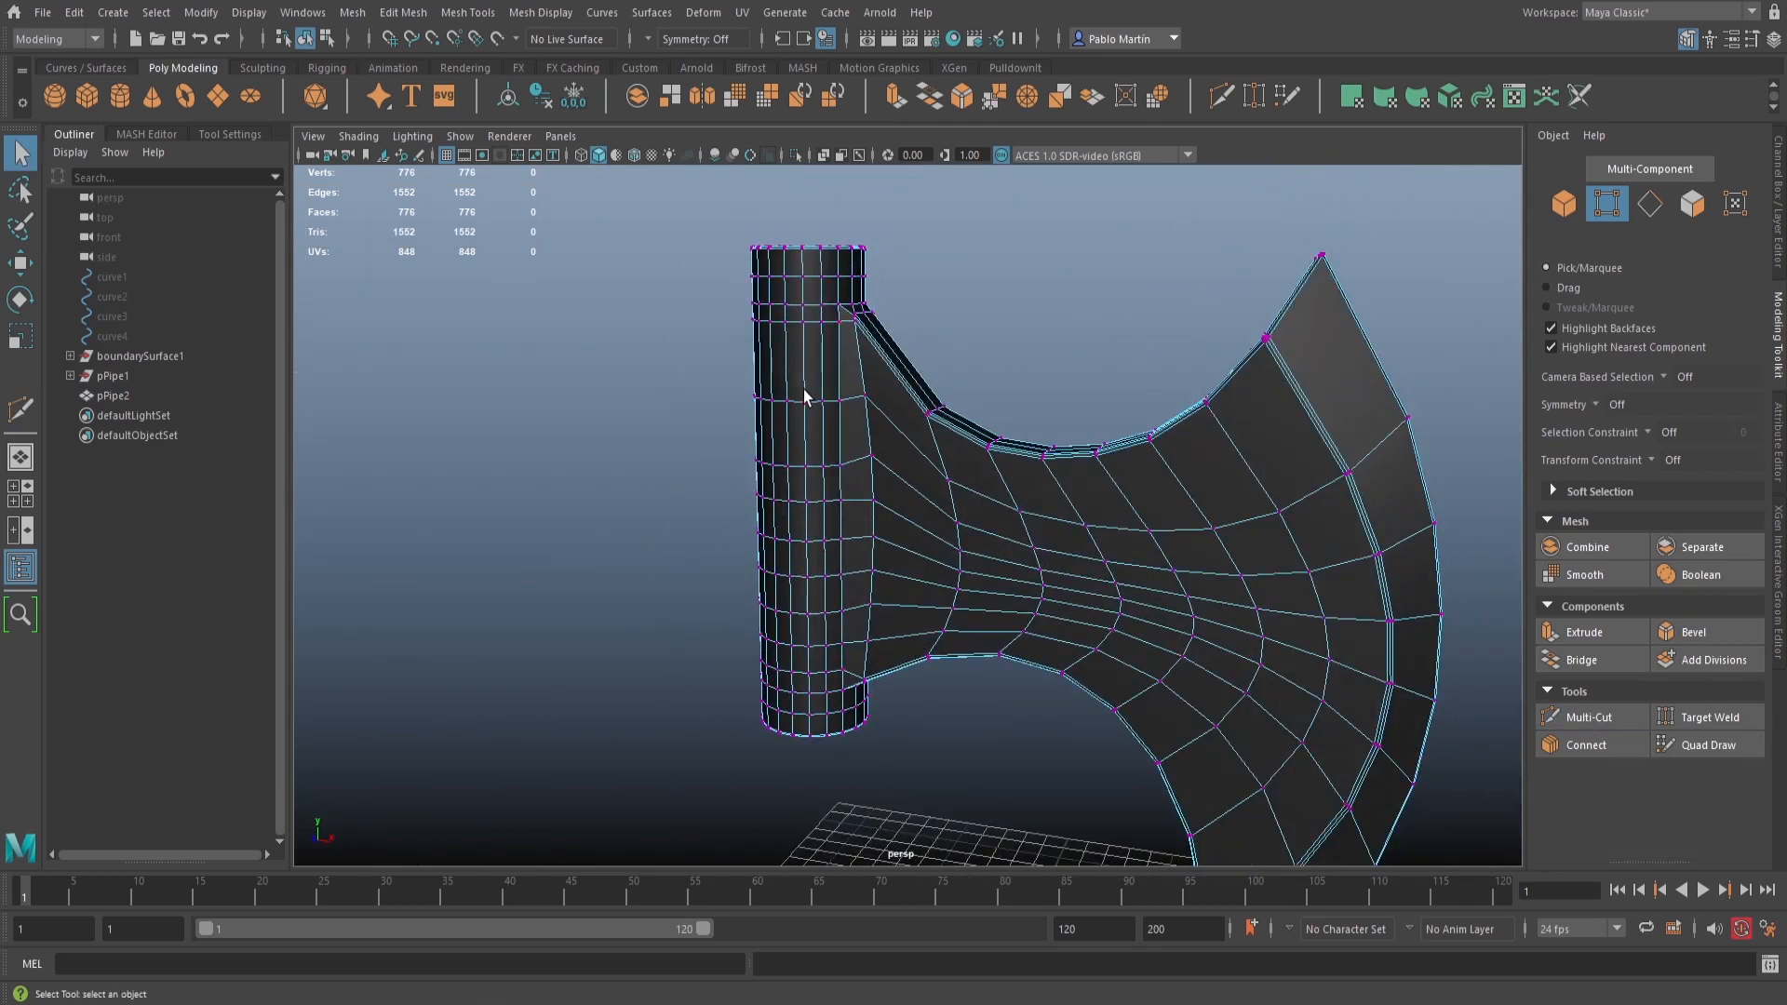
{"action": "key", "text": "F8"}
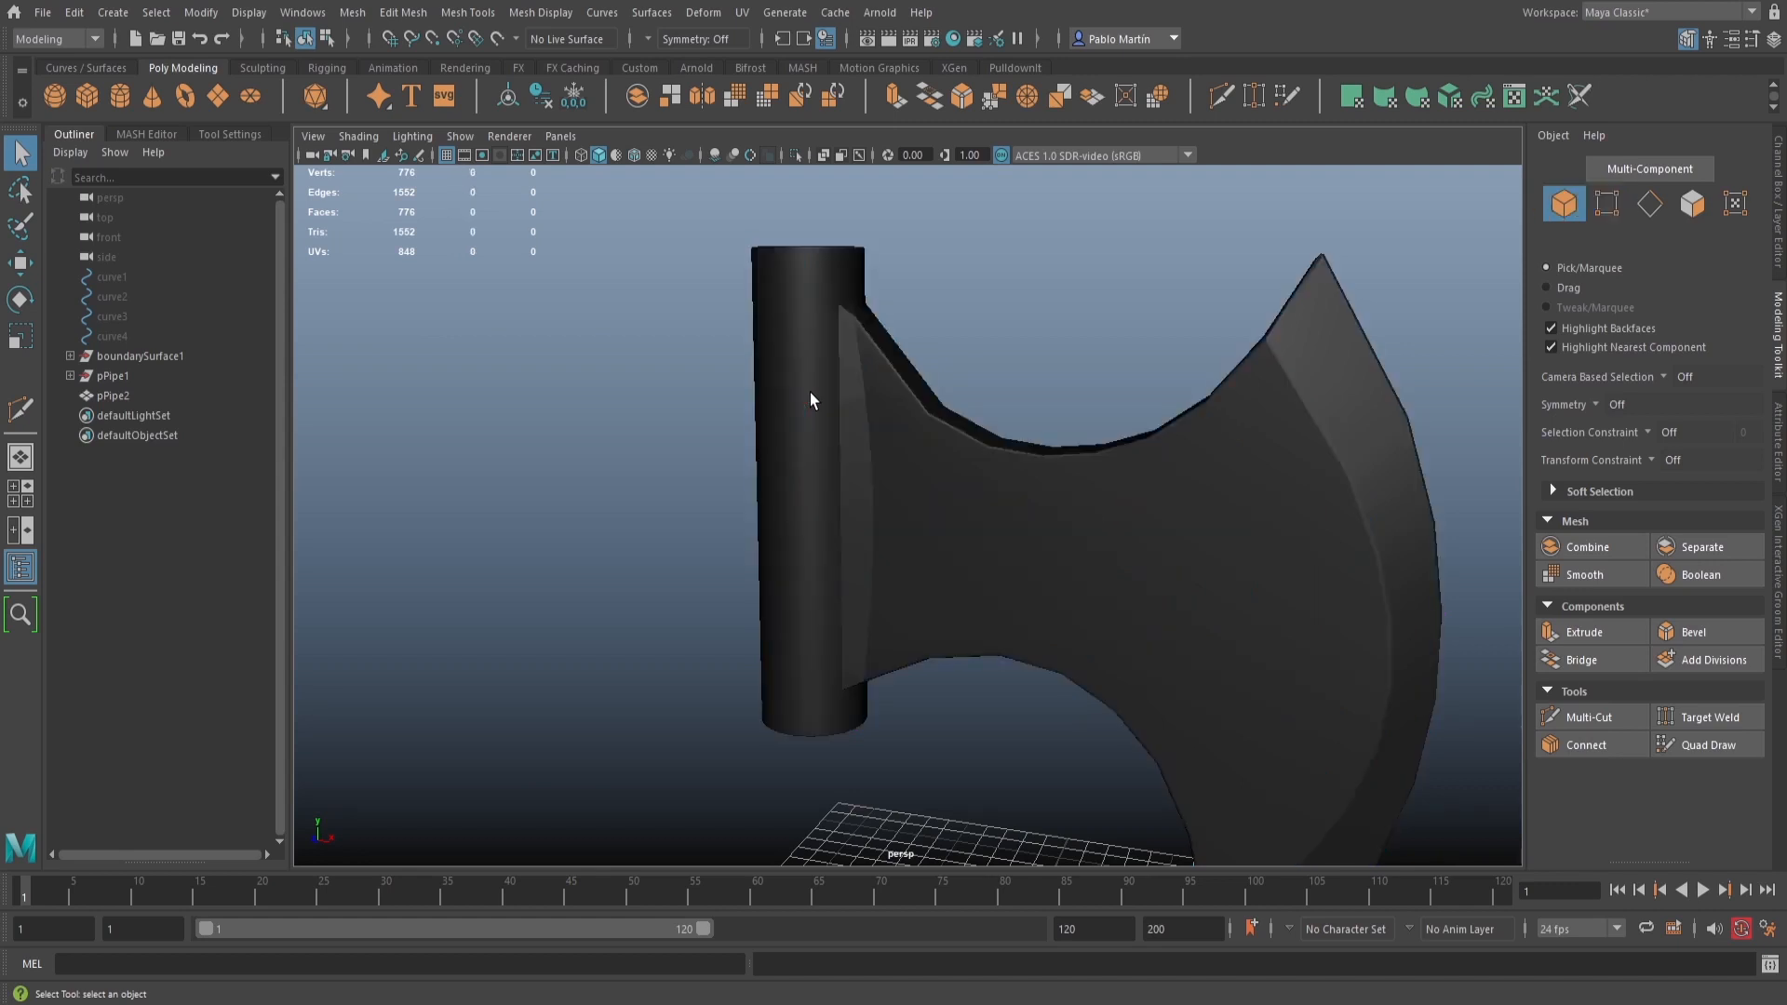
{"action": "left_click", "coordinate": [841, 441]}
{"action": "key", "text": "3"}
{"action": "left_click", "coordinate": [1190, 619]}
{"action": "left_click_drag", "start_coordinate": [1190, 619], "coordinate": [1021, 554], "text": "alt"}
{"action": "middle_click_drag", "start_coordinate": [1021, 555], "coordinate": [888, 506], "text": "alt"}
{"action": "left_click_drag", "start_coordinate": [894, 511], "coordinate": [914, 574], "text": "alt"}
{"action": "middle_click_drag", "start_coordinate": [913, 574], "coordinate": [966, 557], "text": "alt"}
{"action": "right_click_drag", "start_coordinate": [967, 556], "coordinate": [1052, 577], "text": "alt"}
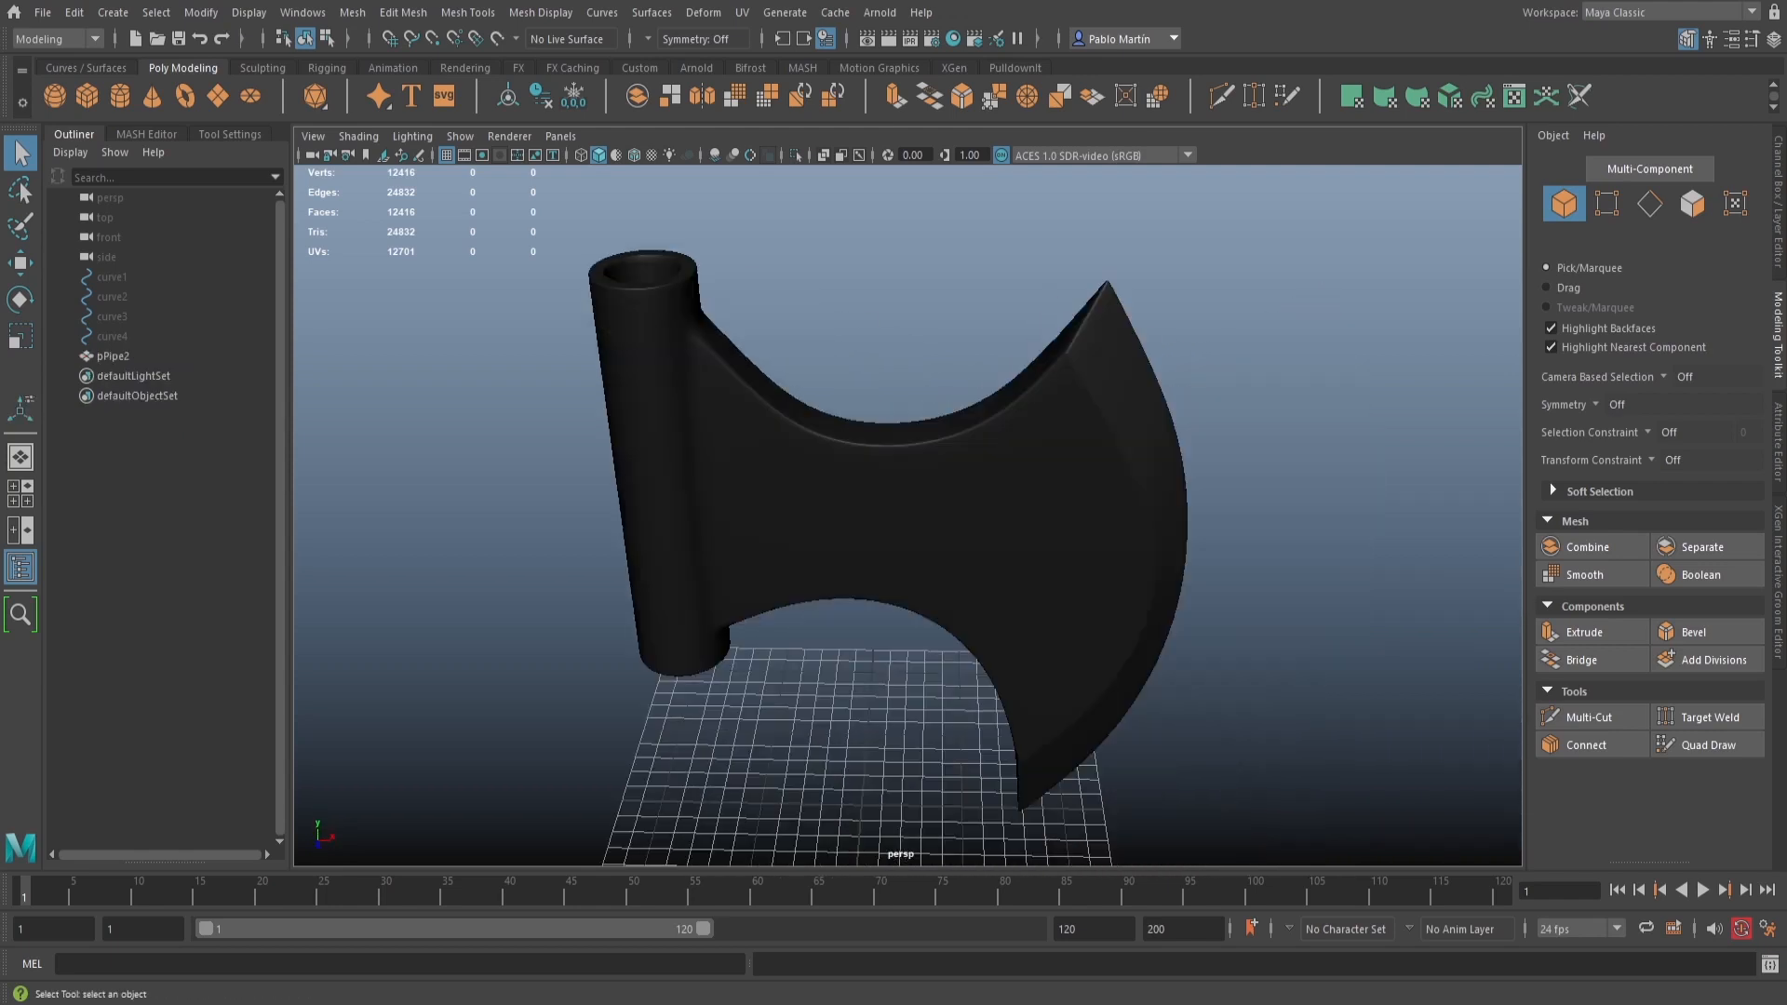
{"action": "right_click_drag", "start_coordinate": [938, 600], "coordinate": [989, 606], "text": "alt"}
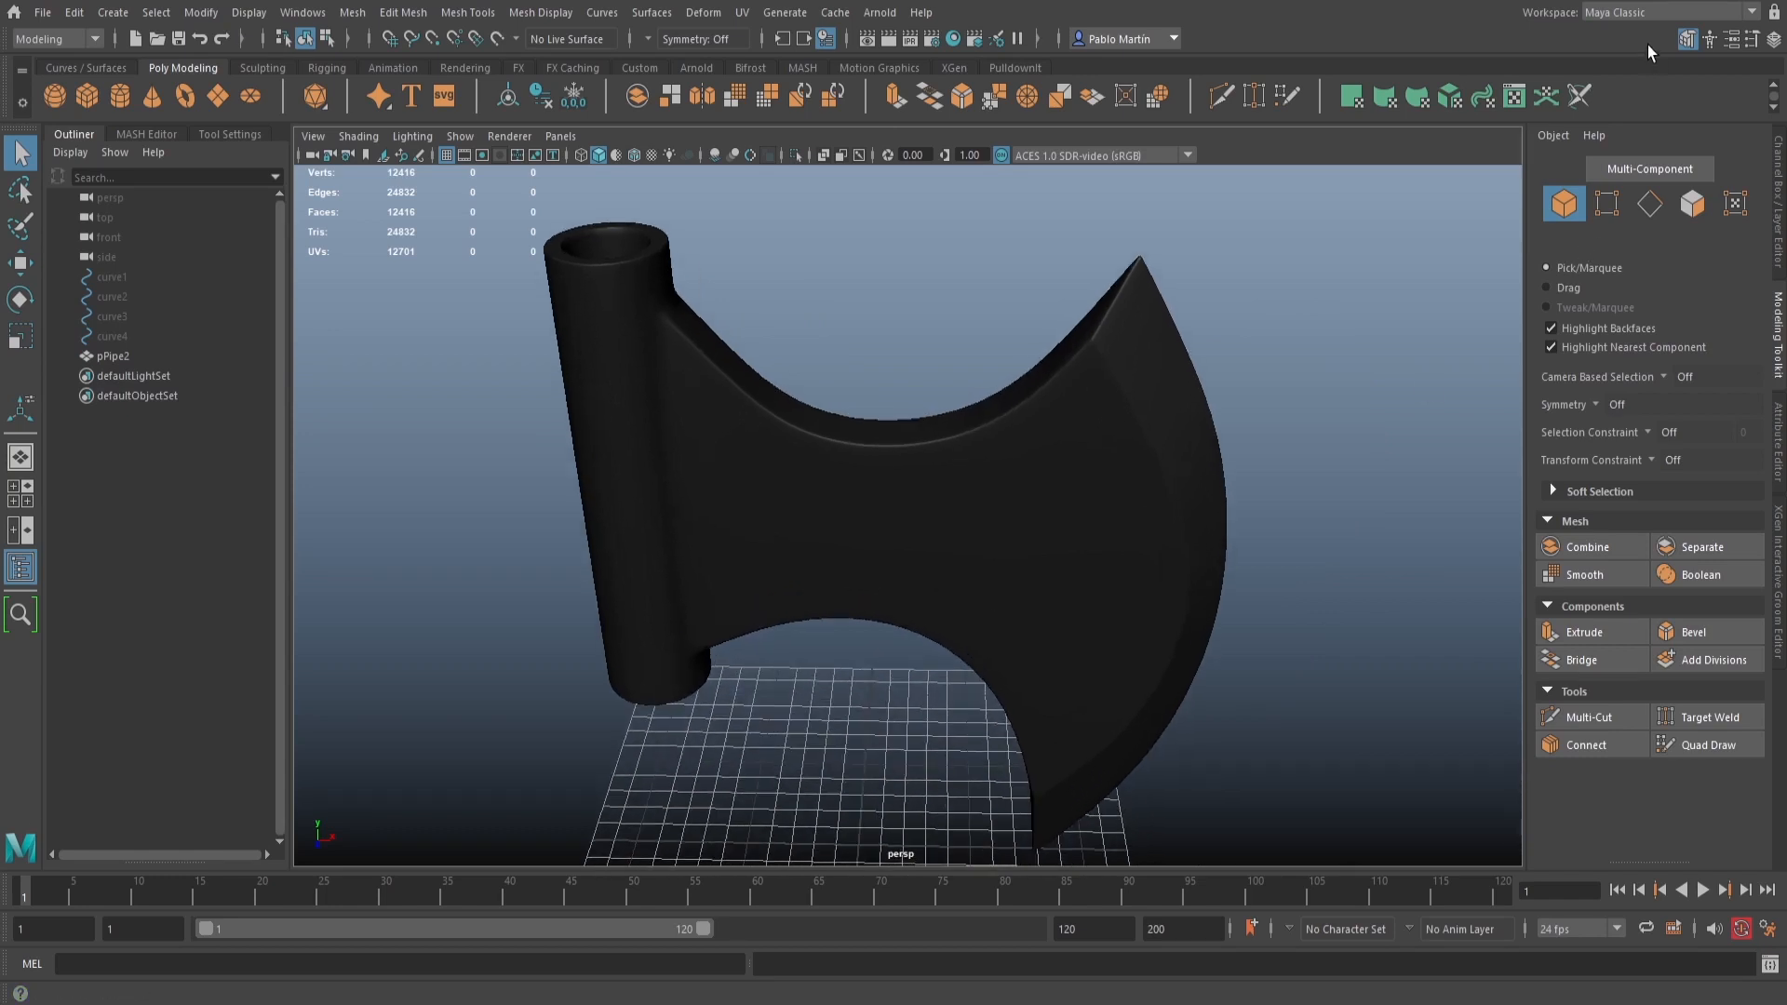
Switch to the UV Editing workspace, select the axe head to show its UVs and widen the 3D viewport
{"action": "left_click", "coordinate": [1636, 14]}
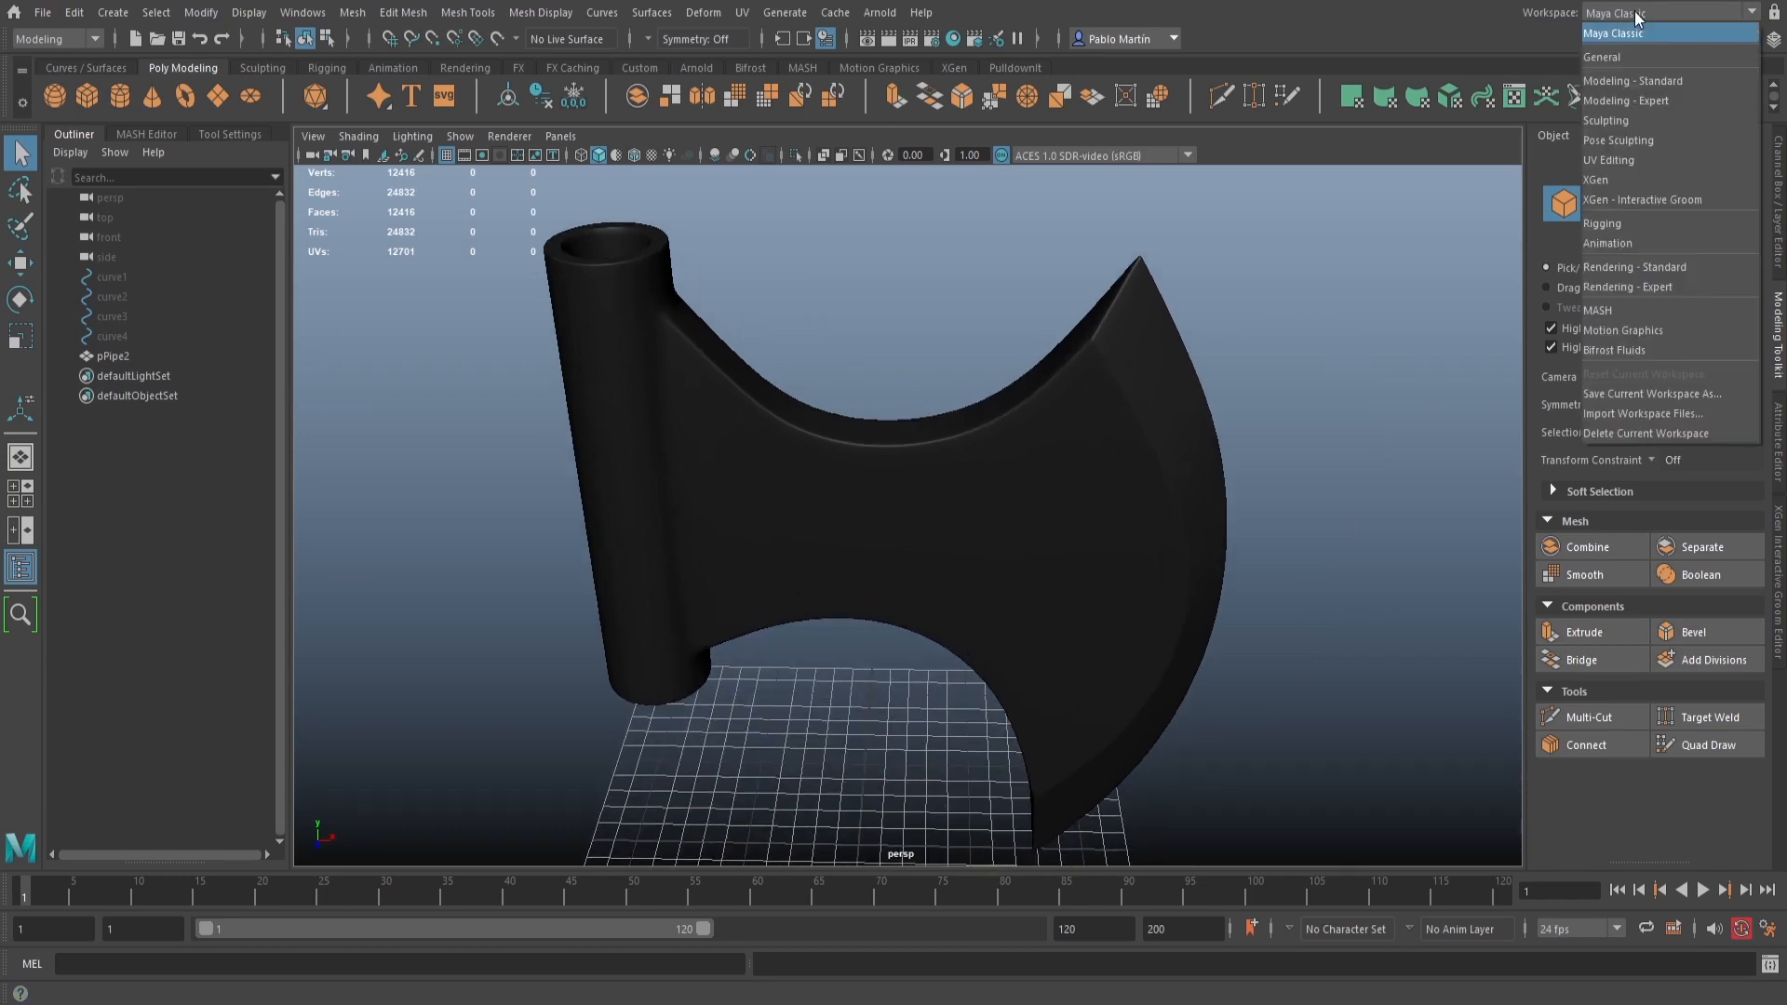
{"action": "left_click", "coordinate": [1623, 159]}
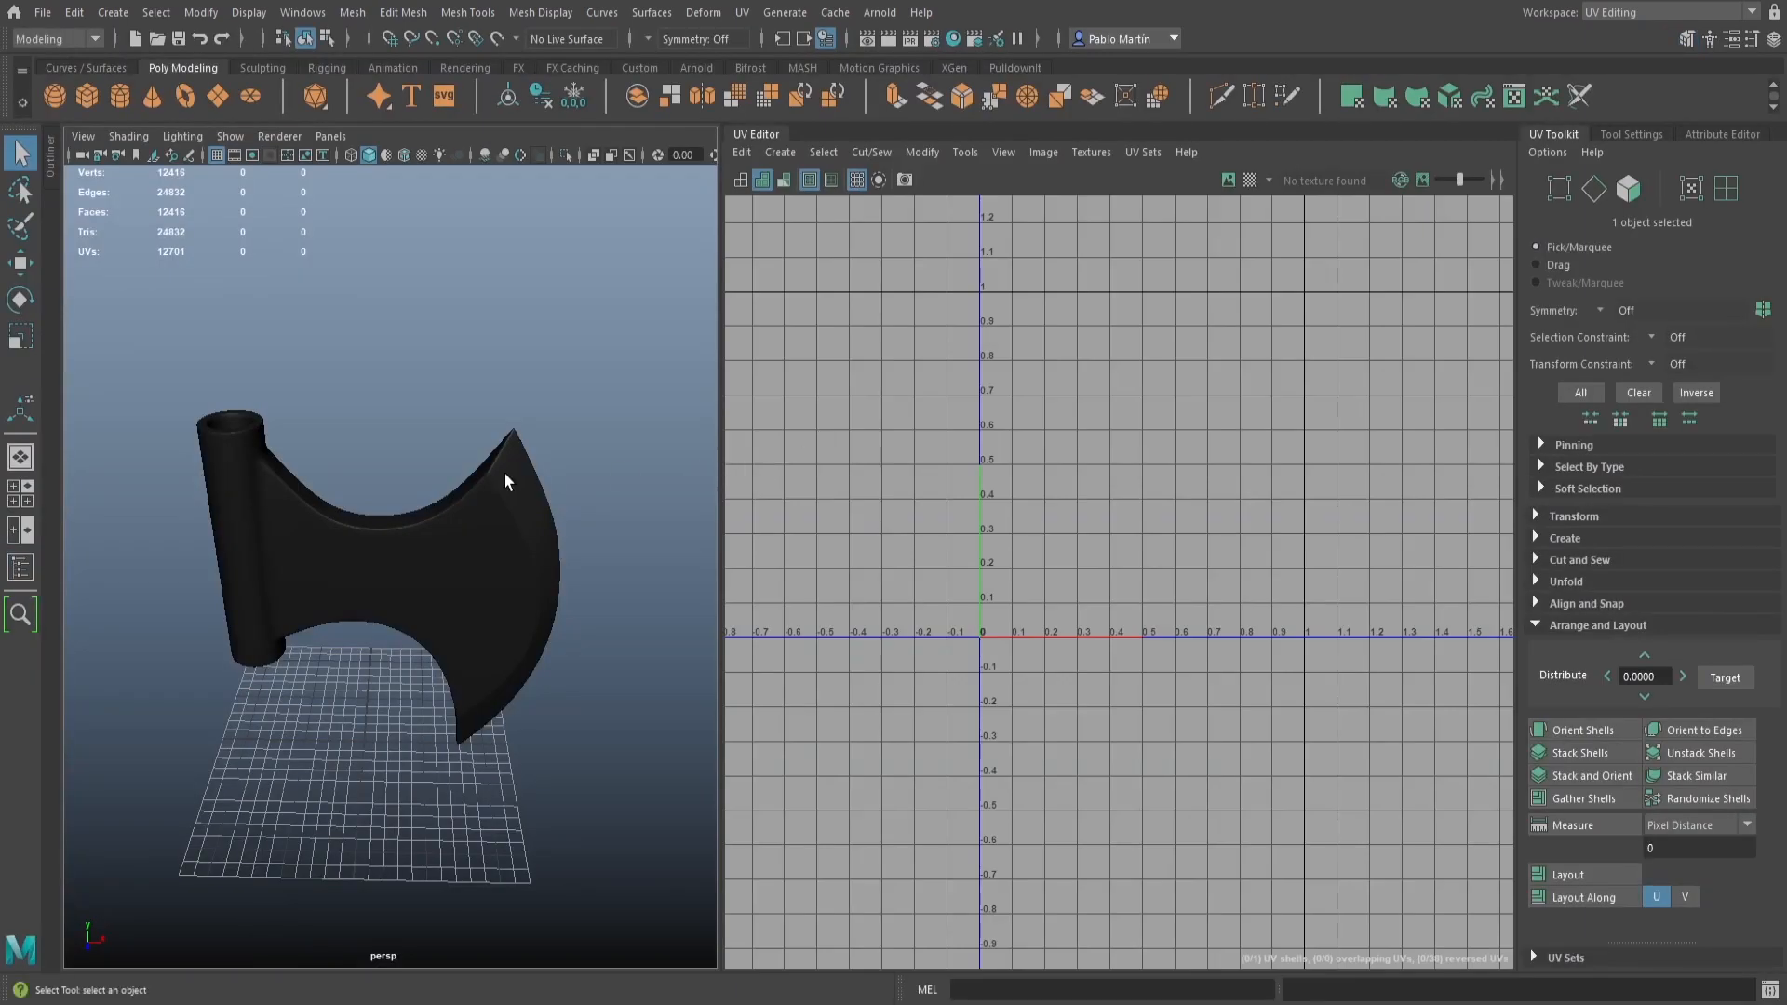
{"action": "left_click", "coordinate": [504, 472]}
{"action": "left_click_drag", "start_coordinate": [723, 446], "coordinate": [826, 446]}
{"action": "scroll", "coordinate": [1189, 694], "scroll_direction": "up", "scroll_amount": 3}
{"action": "scroll", "coordinate": [1190, 694], "scroll_direction": "down", "scroll_amount": 2}
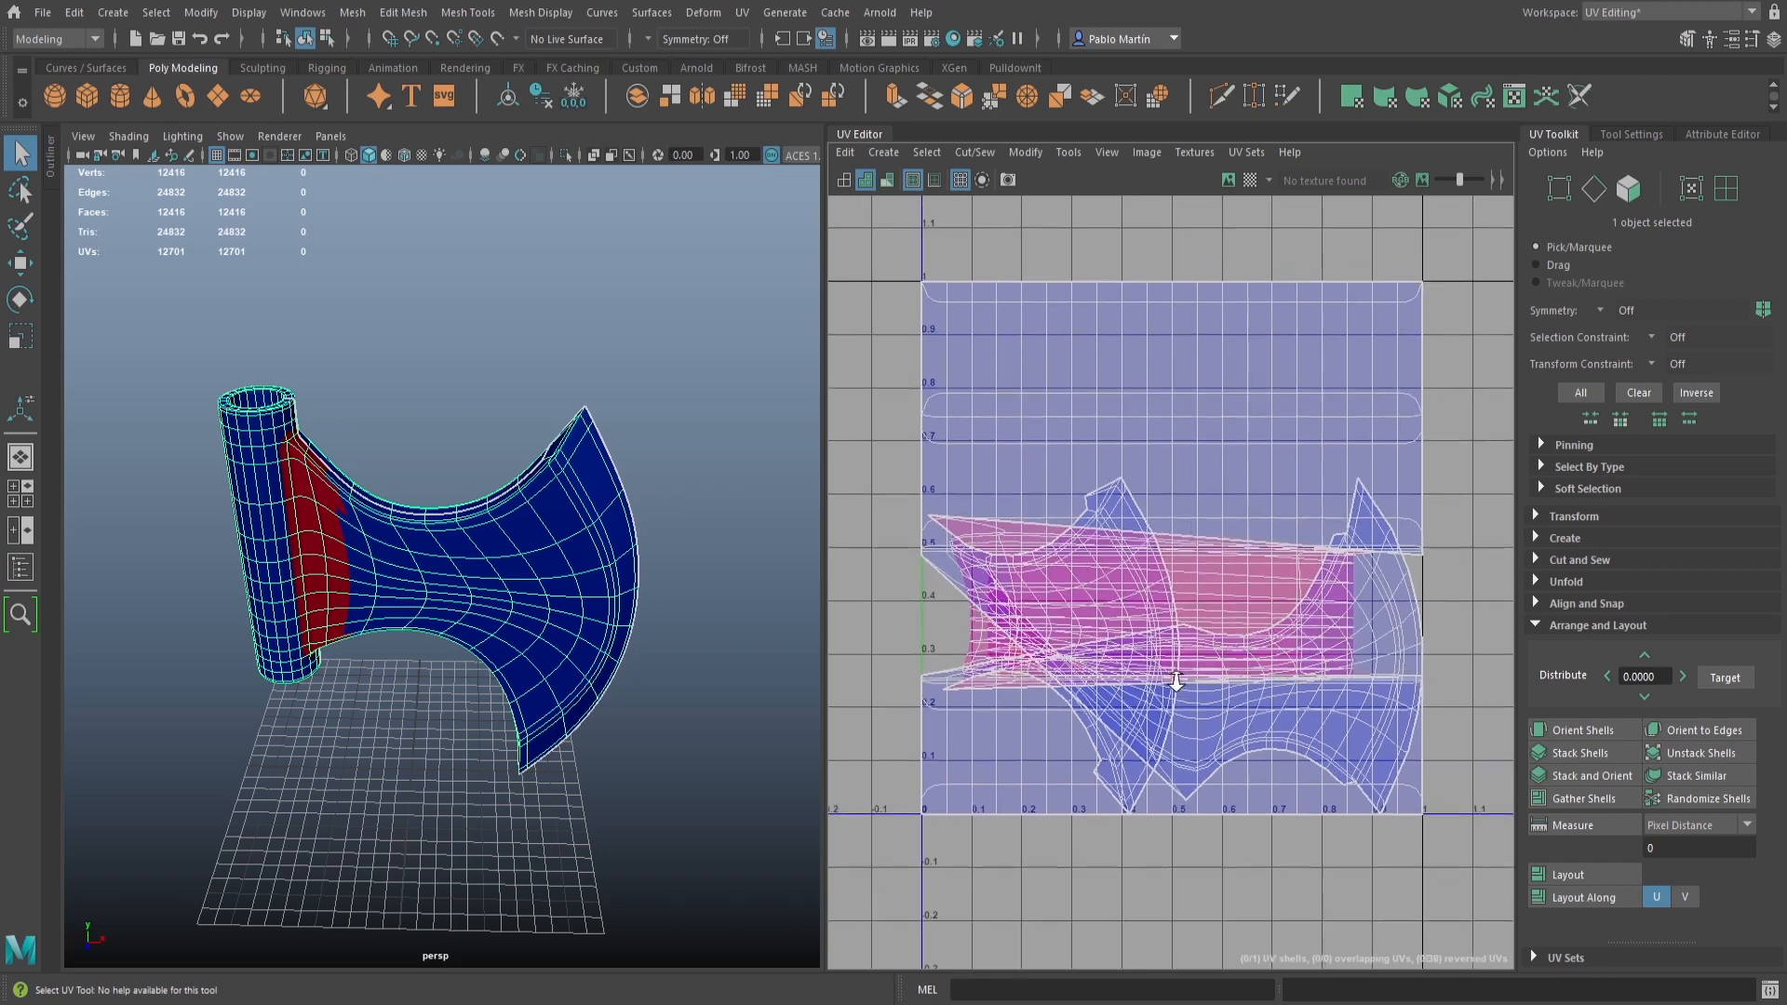
Examine the axe head's UV shells and their distortion colouring, especially where the blade joins the pipe
{"action": "left_click_drag", "start_coordinate": [507, 503], "coordinate": [519, 486], "text": "alt"}
{"action": "right_click_drag", "start_coordinate": [519, 486], "coordinate": [630, 498], "text": "alt"}
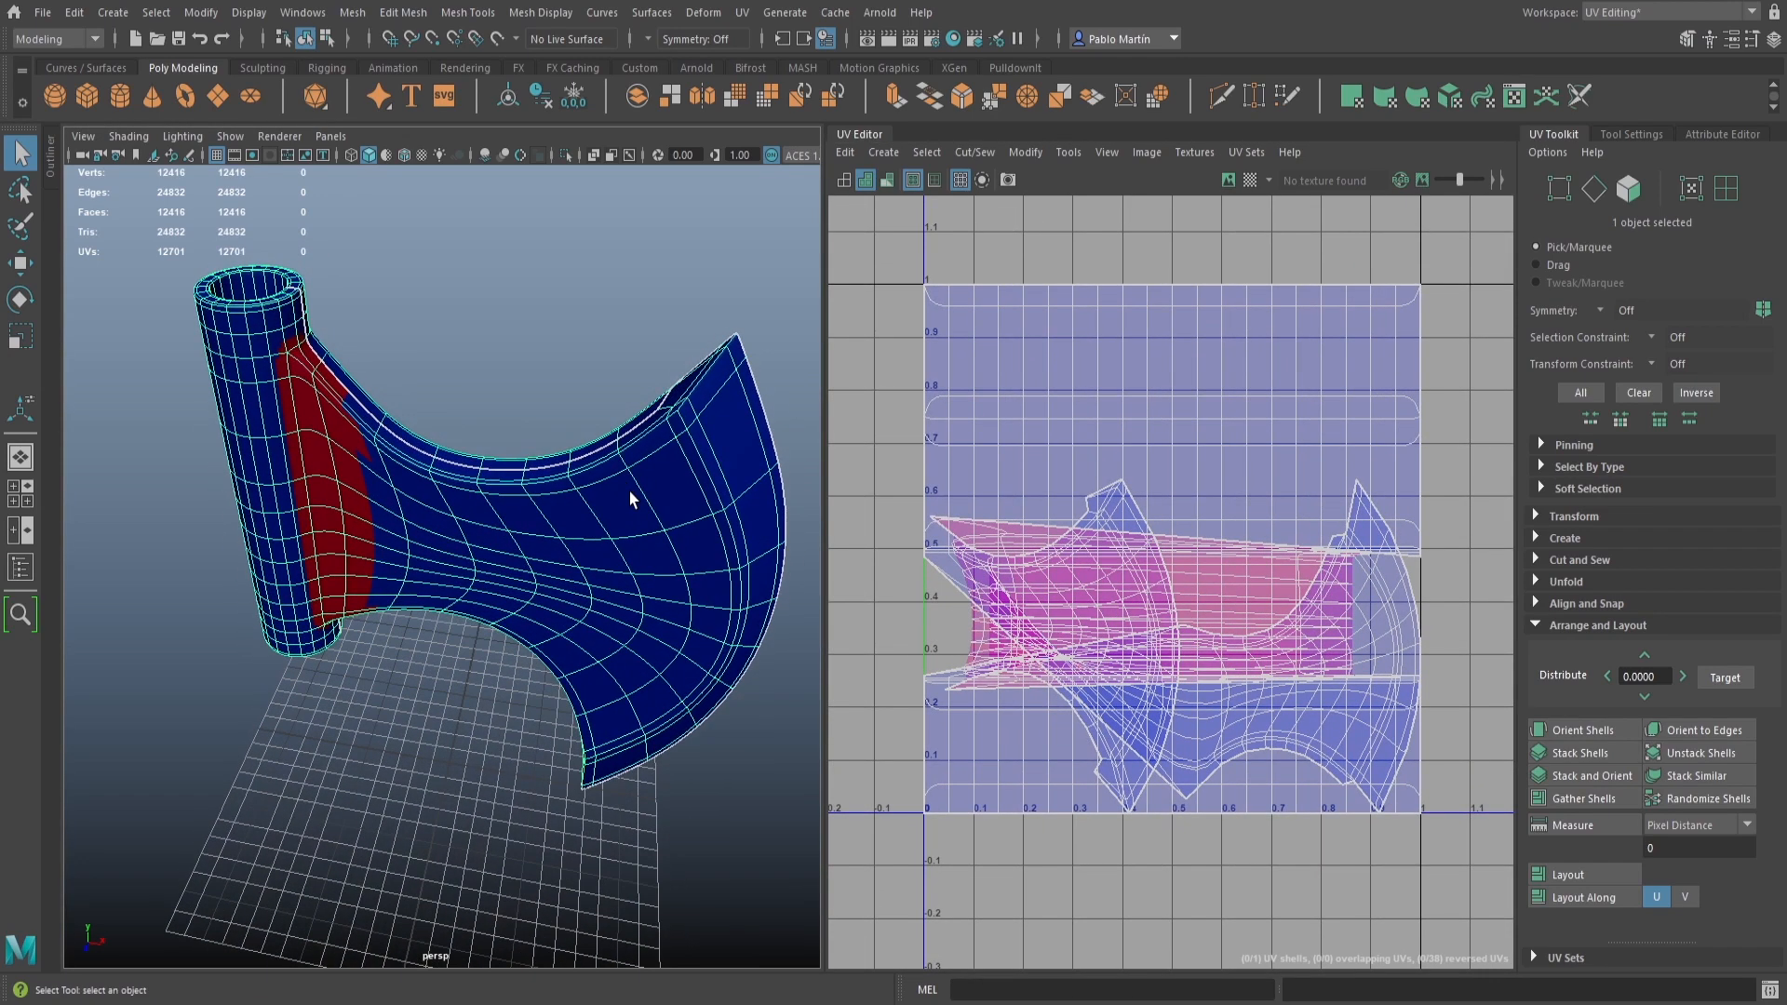
{"action": "left_click_drag", "start_coordinate": [471, 494], "coordinate": [539, 455], "text": "alt"}
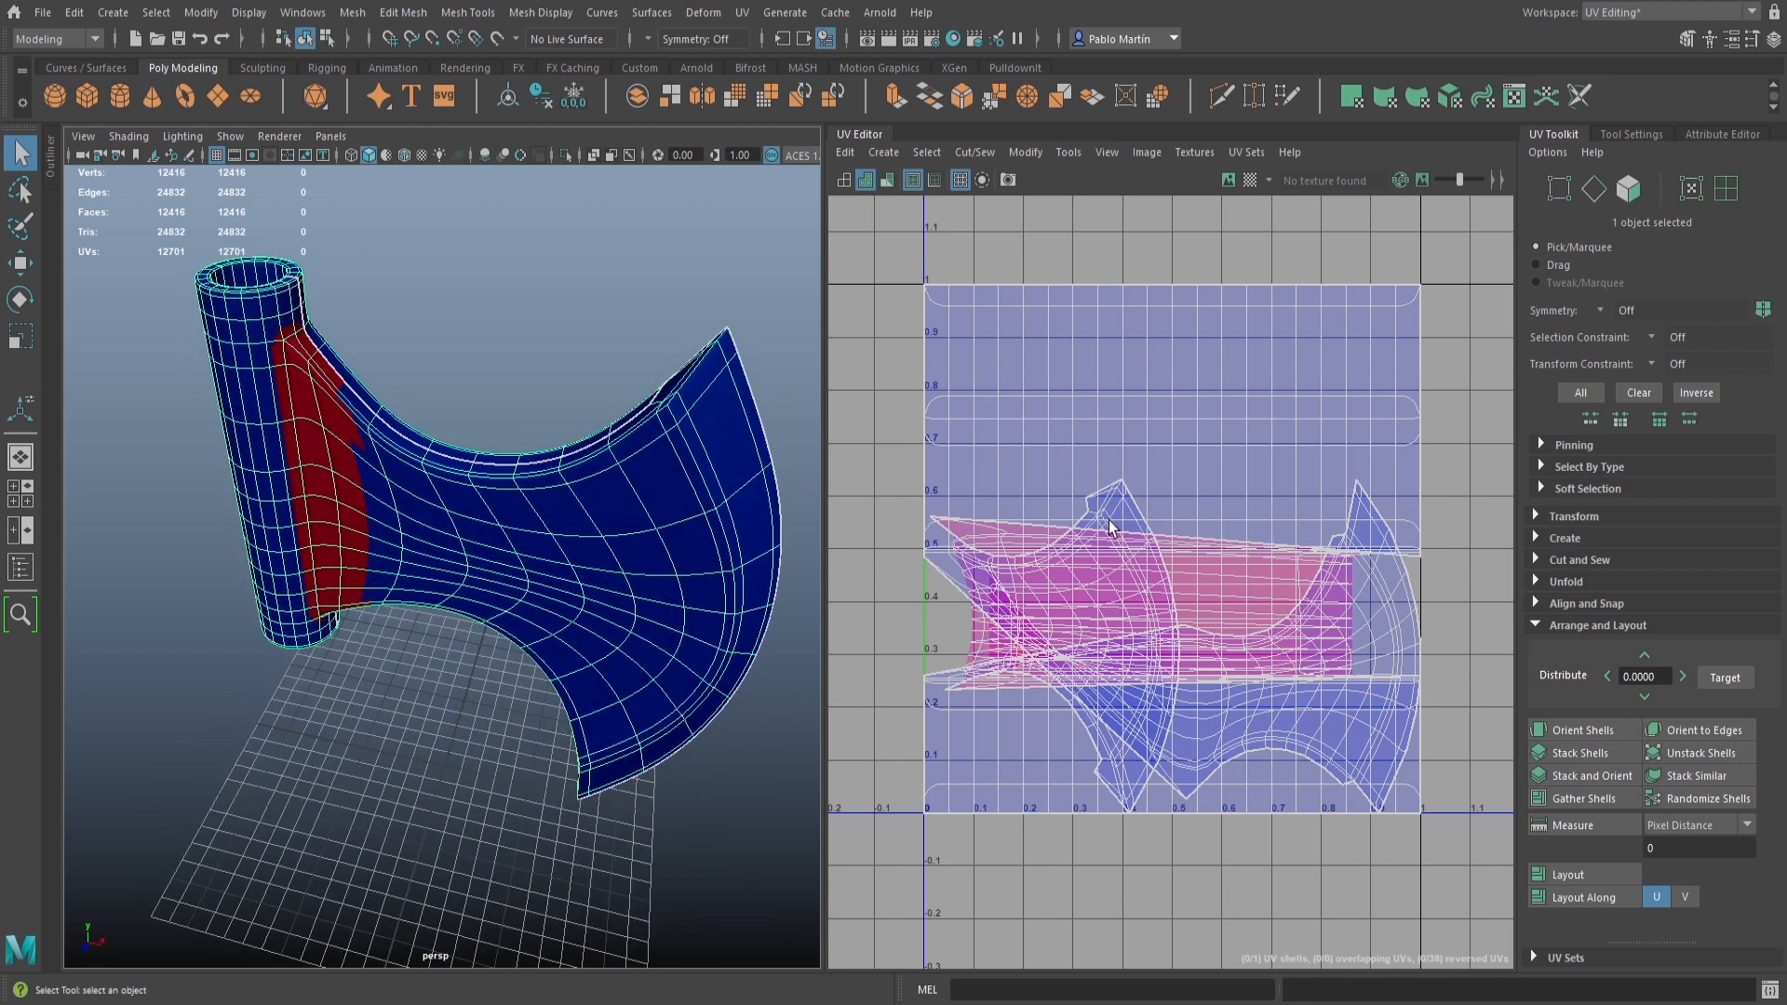
{"action": "scroll", "coordinate": [1144, 672], "scroll_direction": "up", "scroll_amount": 5}
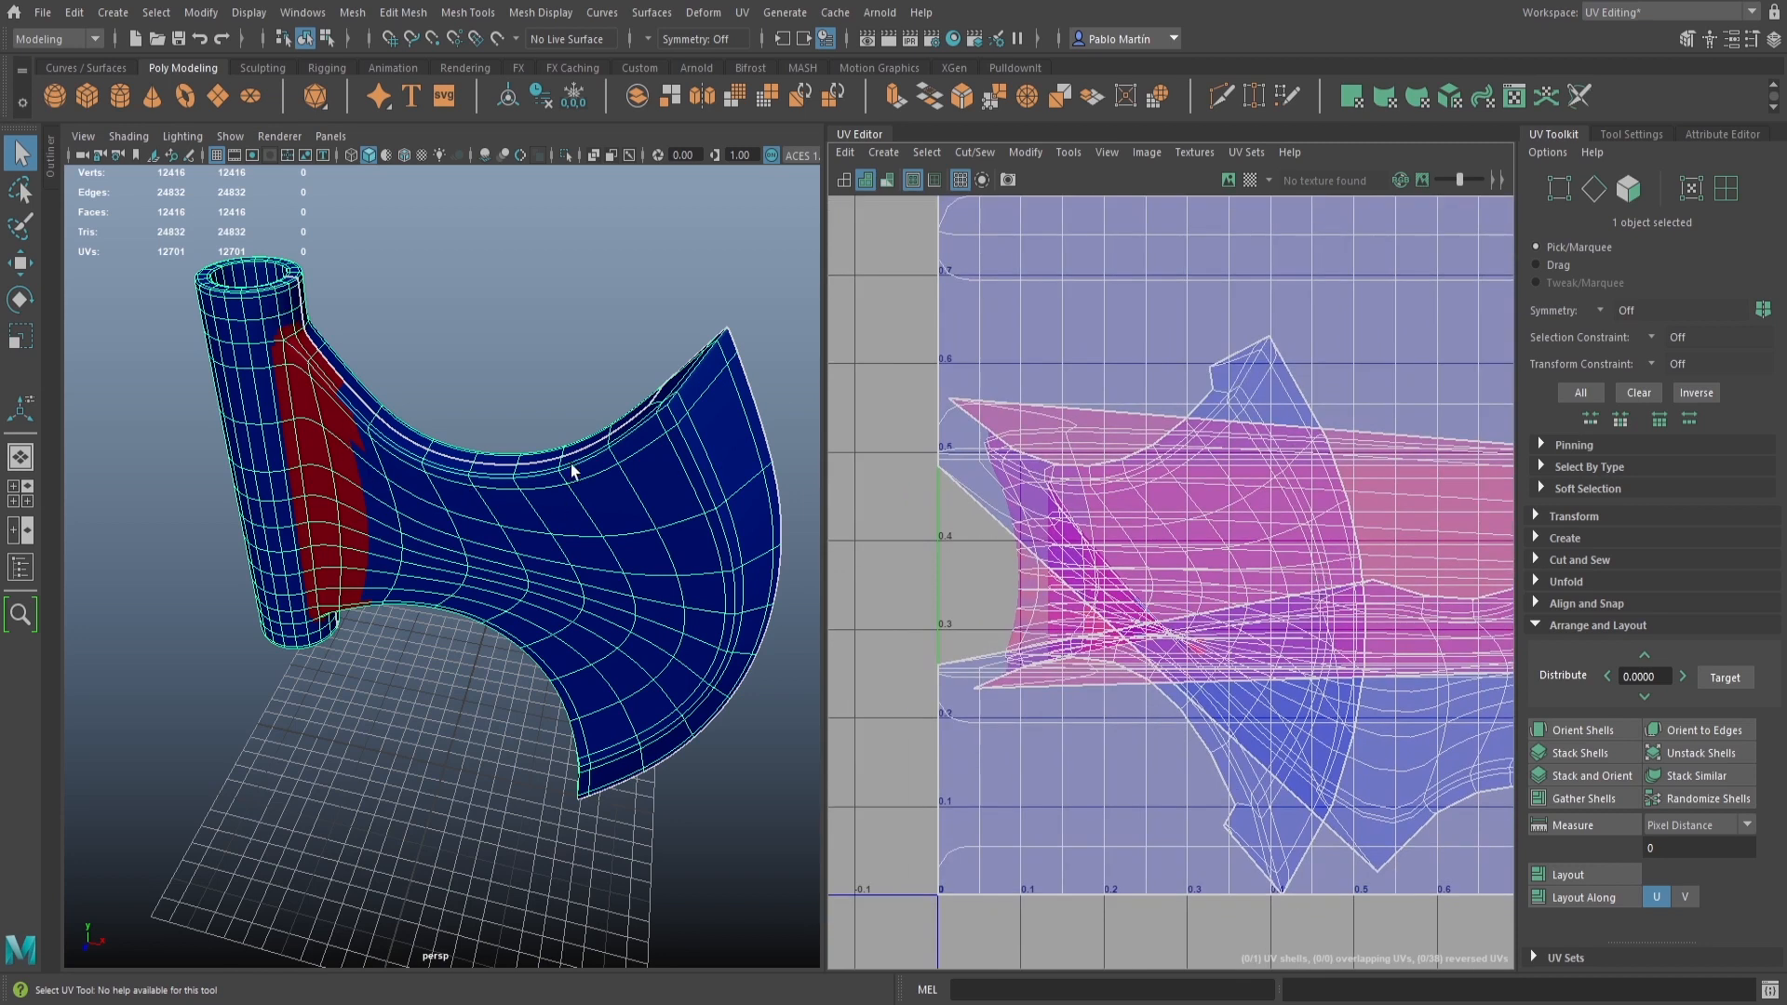
{"action": "left_click_drag", "start_coordinate": [266, 400], "coordinate": [246, 391], "text": "alt"}
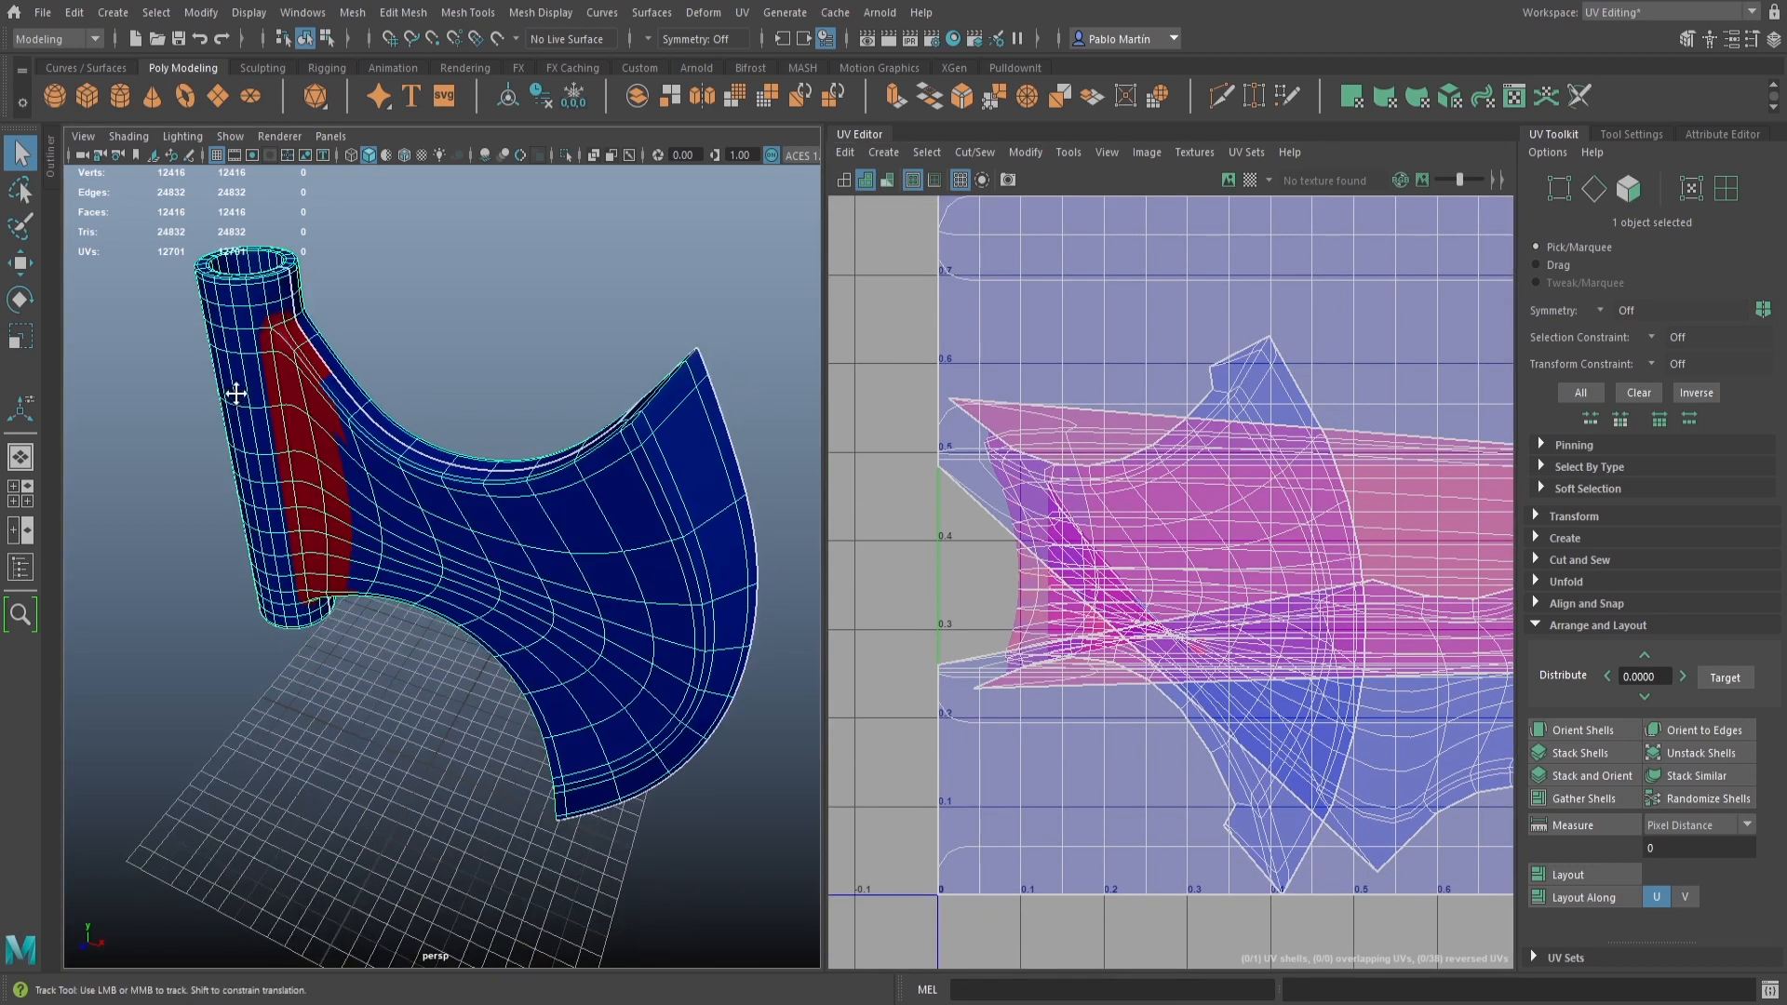
{"action": "scroll", "coordinate": [506, 491], "scroll_direction": "up", "scroll_amount": 6}
{"action": "left_click_drag", "start_coordinate": [517, 491], "coordinate": [500, 496], "text": "alt"}
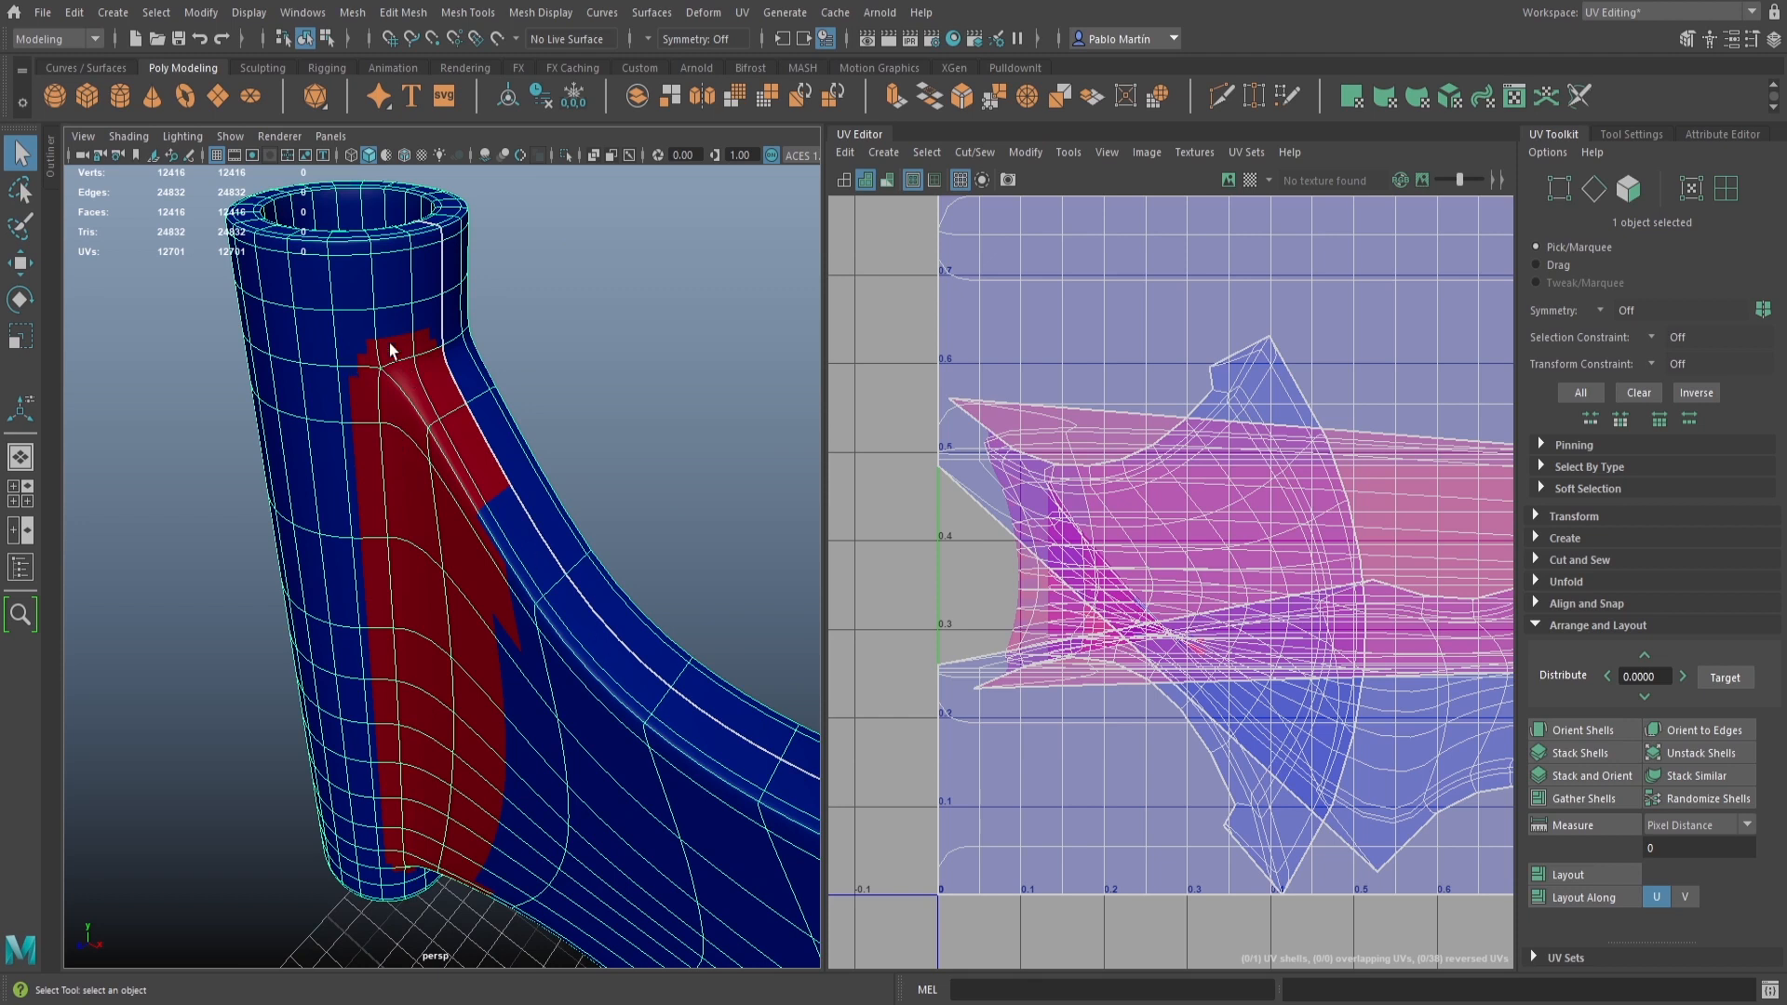
Turn off smooth preview and cut the UVs along the loop of edges where the blade meets the pipe, on both sides and both ends
{"action": "right_click_drag", "start_coordinate": [385, 297], "coordinate": [427, 368]}
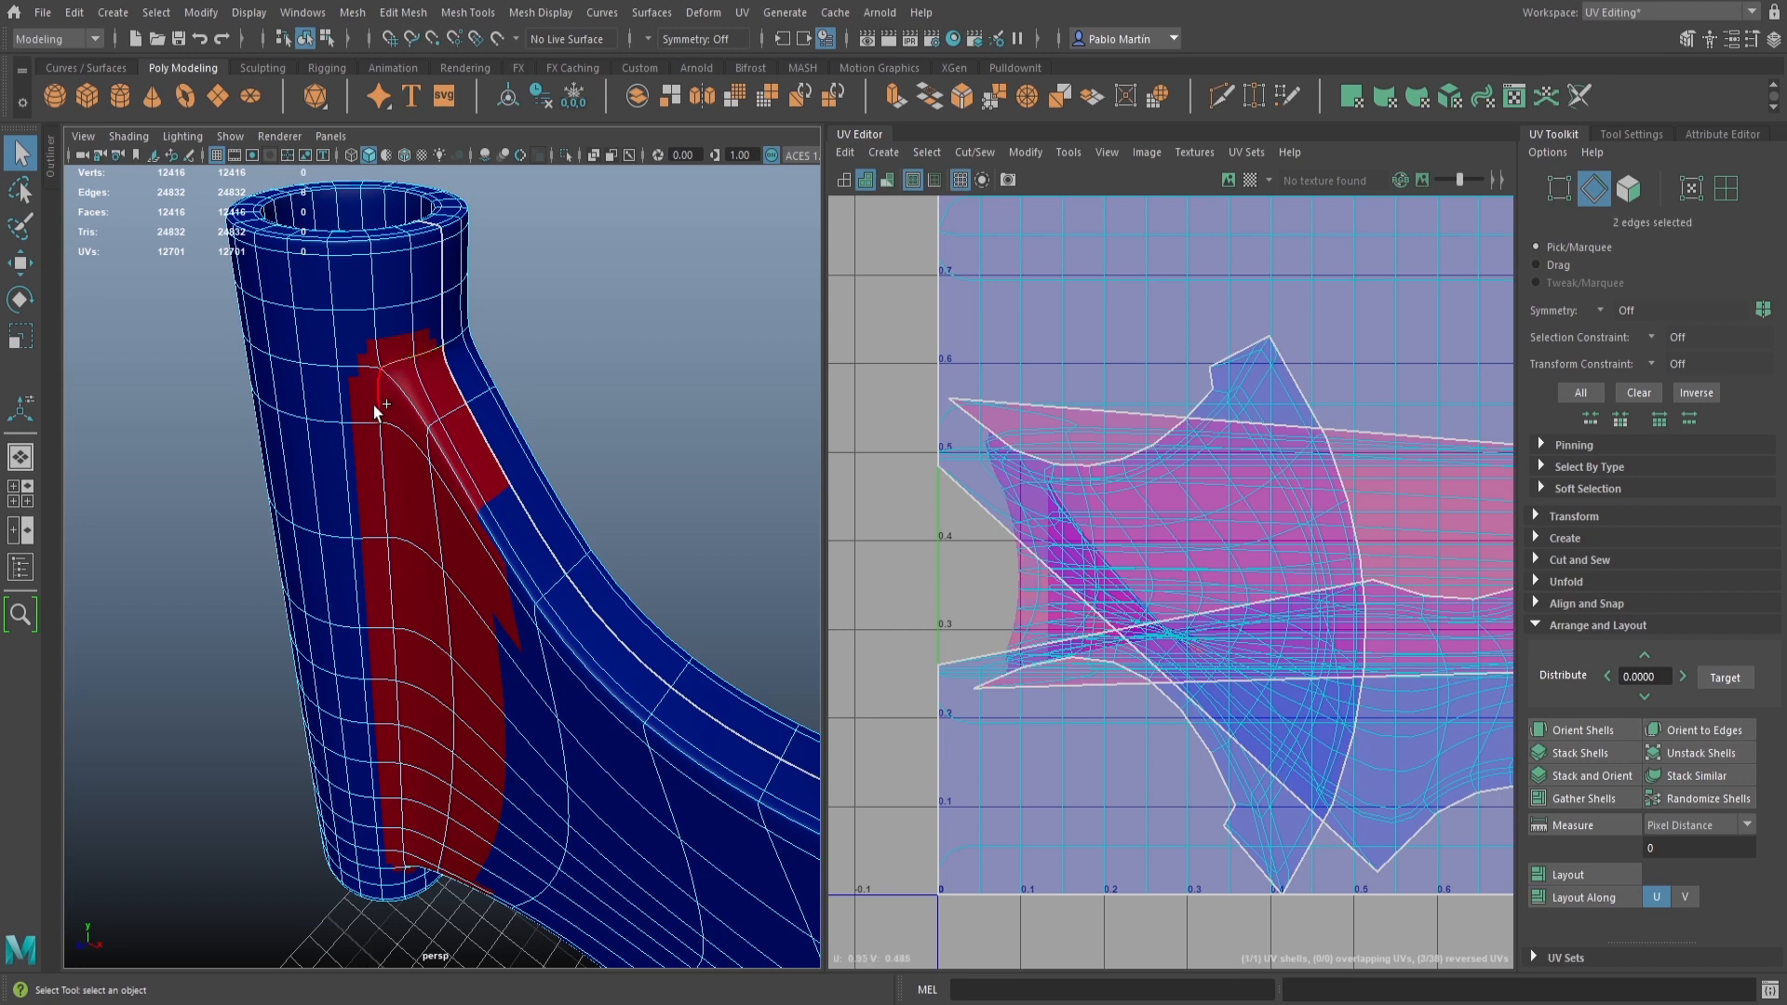
{"action": "key", "text": "1"}
{"action": "scroll", "coordinate": [417, 470], "scroll_direction": "up", "scroll_amount": 3}
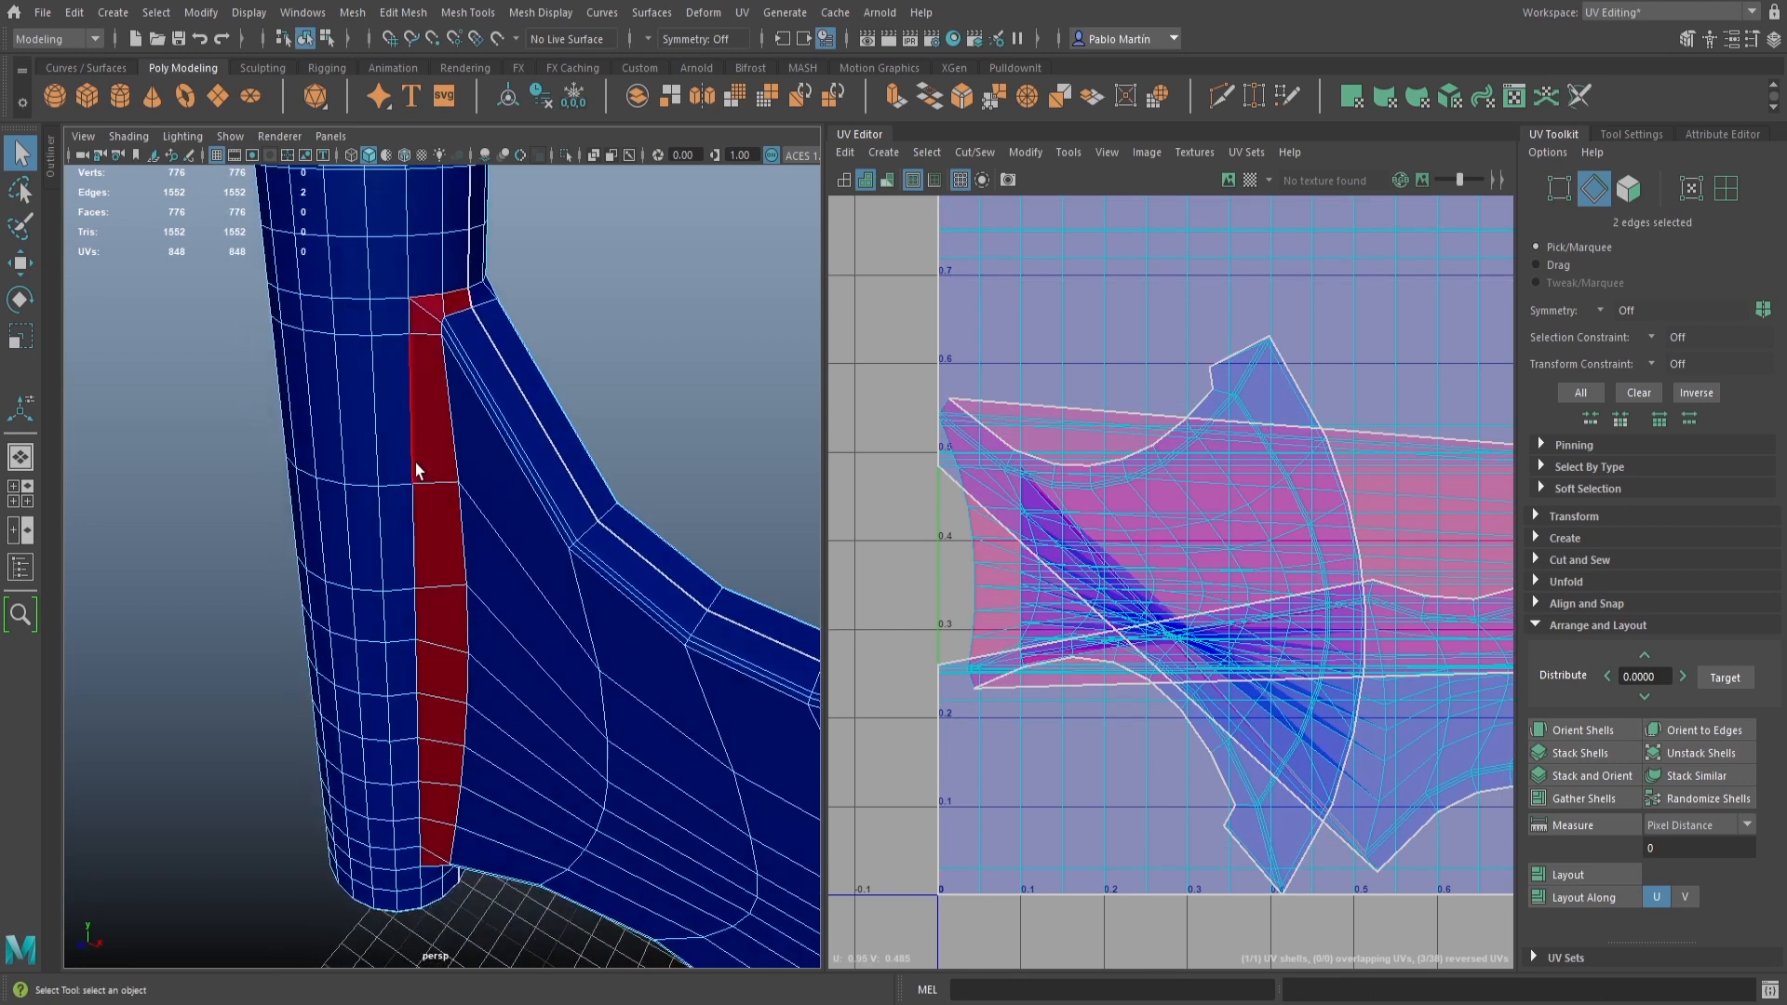
{"action": "double_click", "coordinate": [410, 434]}
{"action": "left_click_drag", "start_coordinate": [427, 511], "coordinate": [471, 606], "text": "alt"}
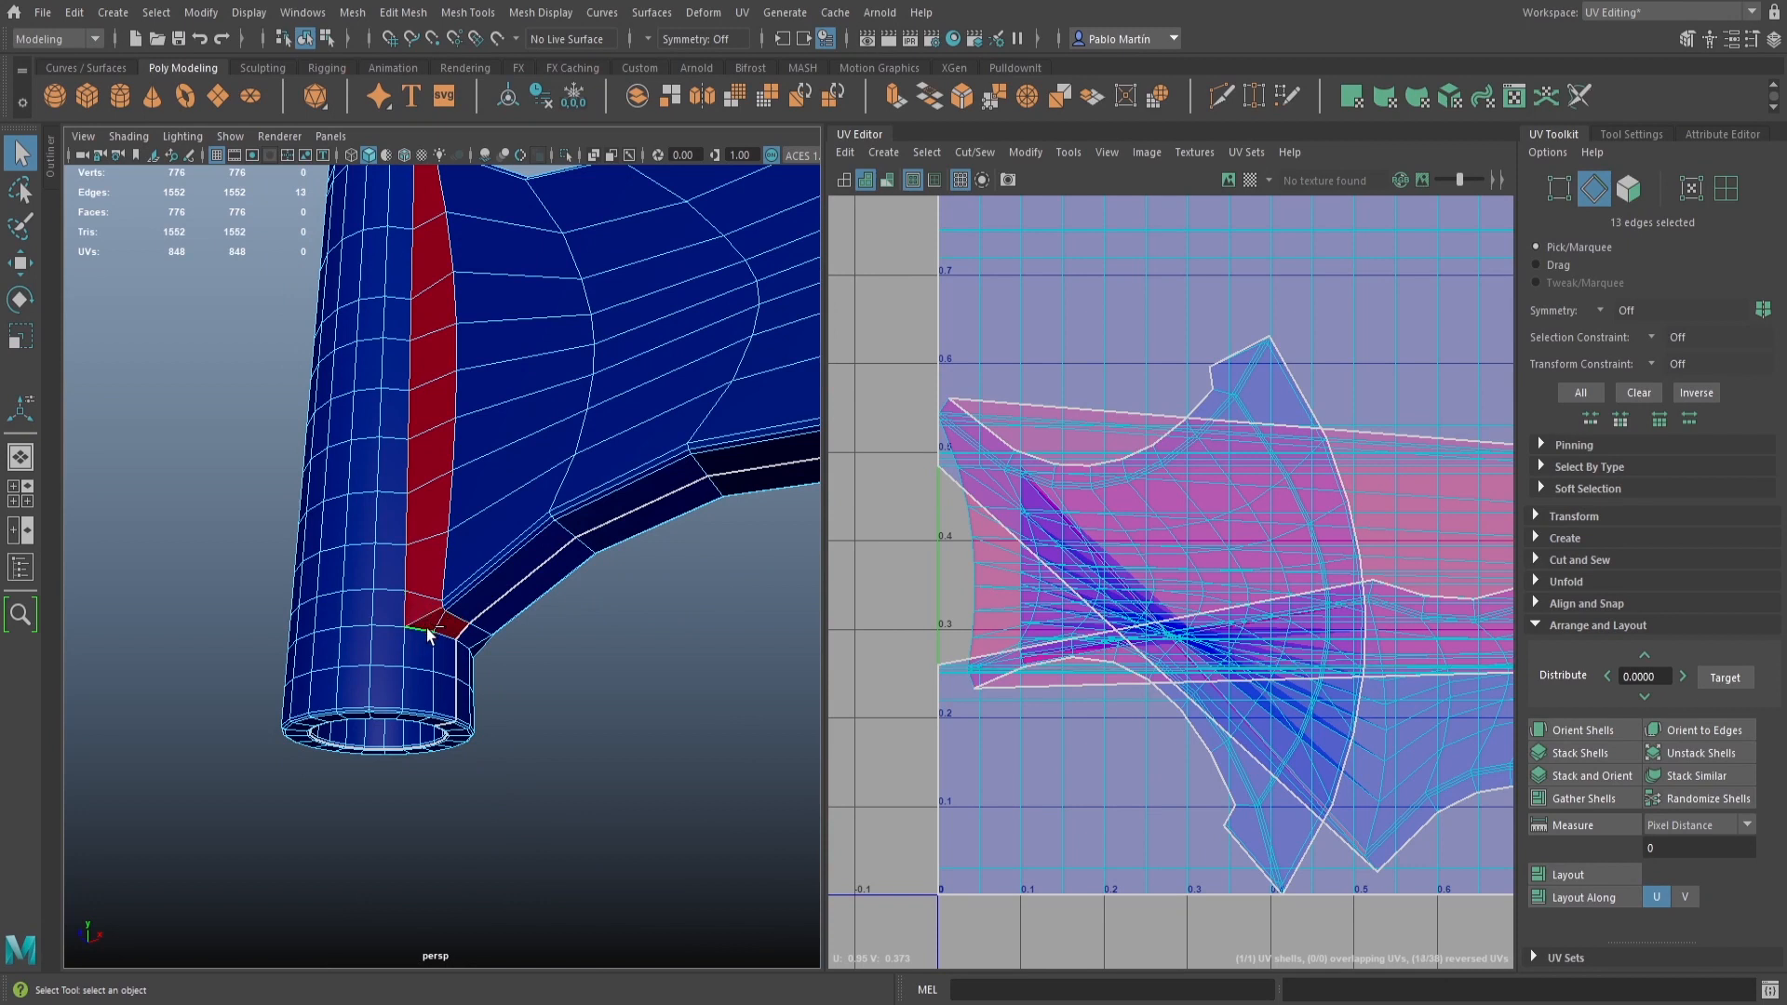
{"action": "left_click", "coordinate": [447, 635], "text": "shift"}
{"action": "left_click_drag", "start_coordinate": [521, 644], "coordinate": [246, 614], "text": "alt"}
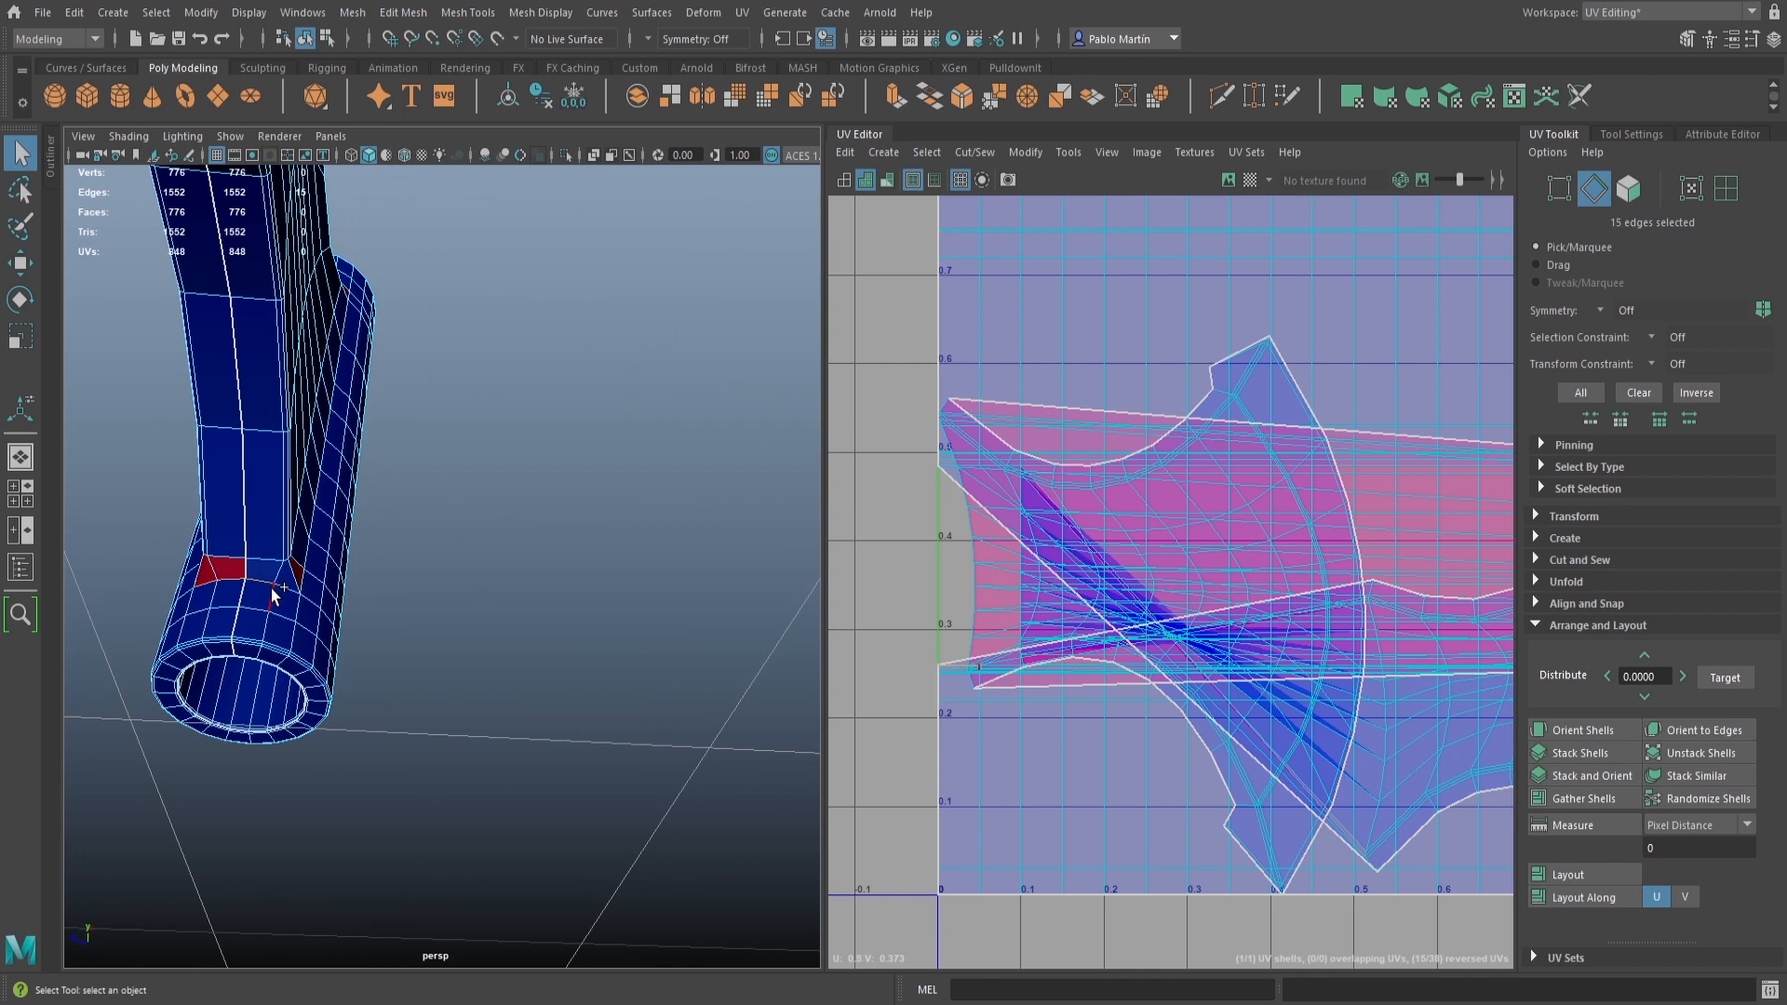
{"action": "left_click", "coordinate": [303, 579], "text": "shift"}
{"action": "left_click_drag", "start_coordinate": [304, 579], "coordinate": [315, 398], "text": "alt"}
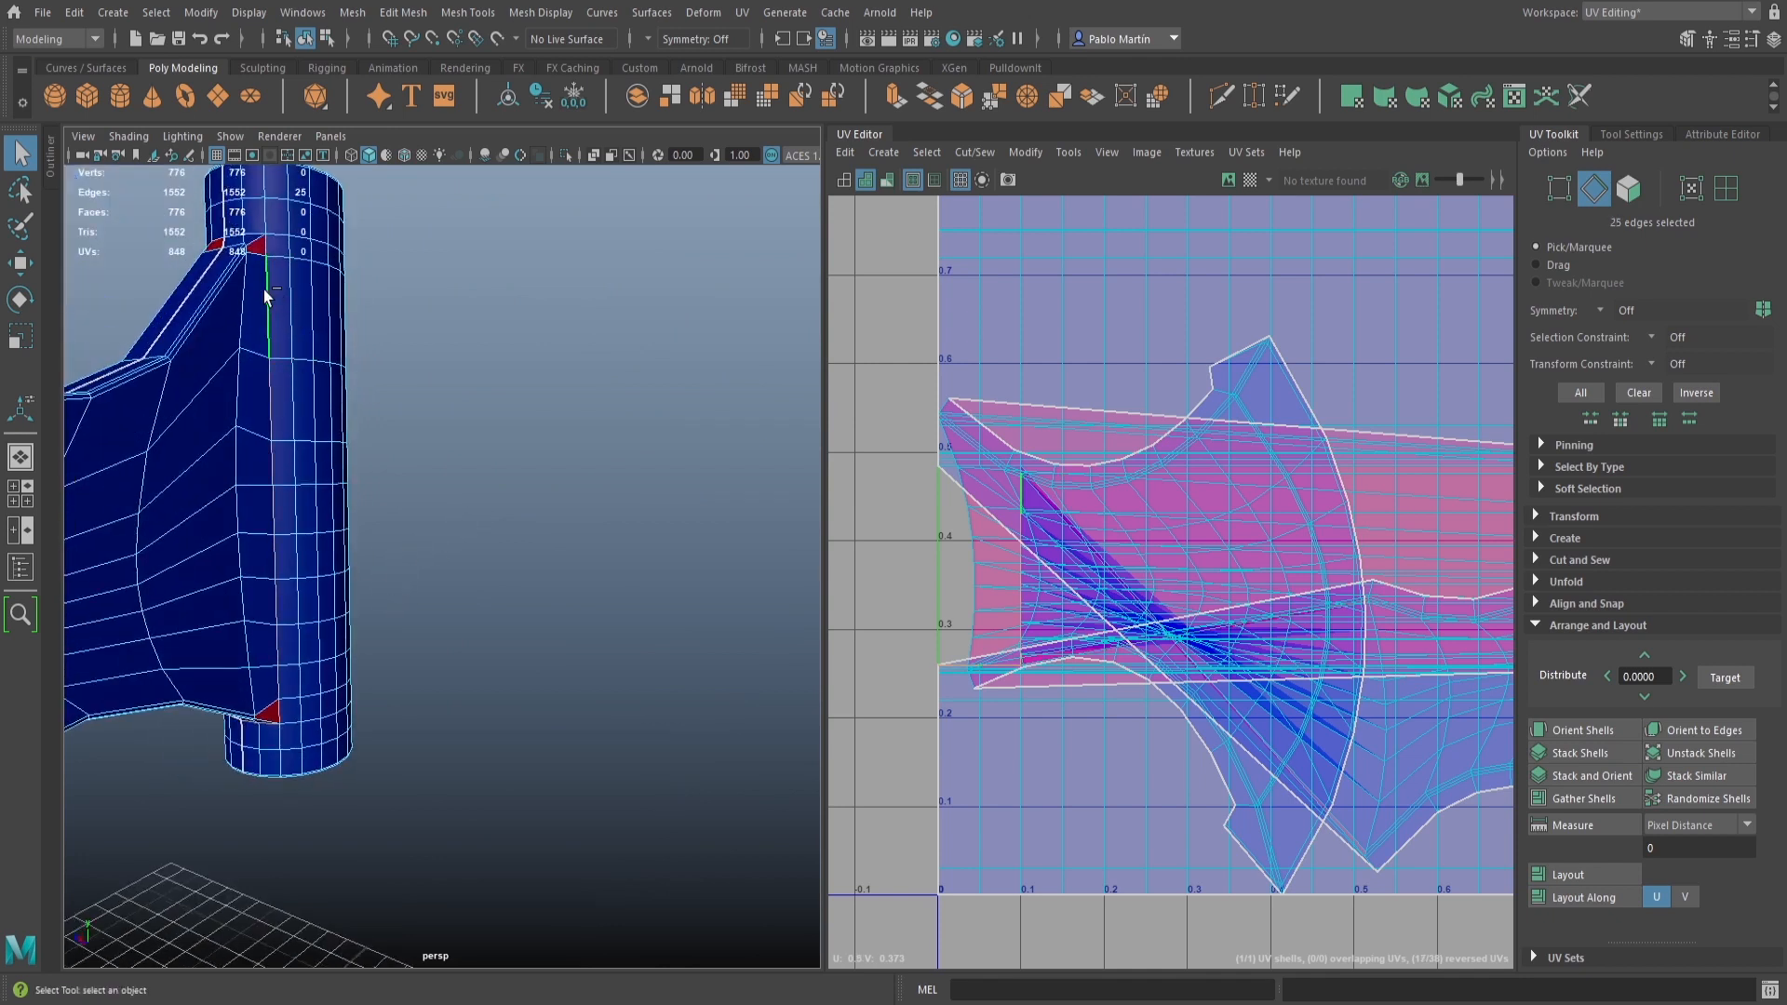
{"action": "left_click_drag", "start_coordinate": [284, 270], "coordinate": [588, 500], "text": "alt"}
{"action": "left_click", "coordinate": [486, 395], "text": "shift"}
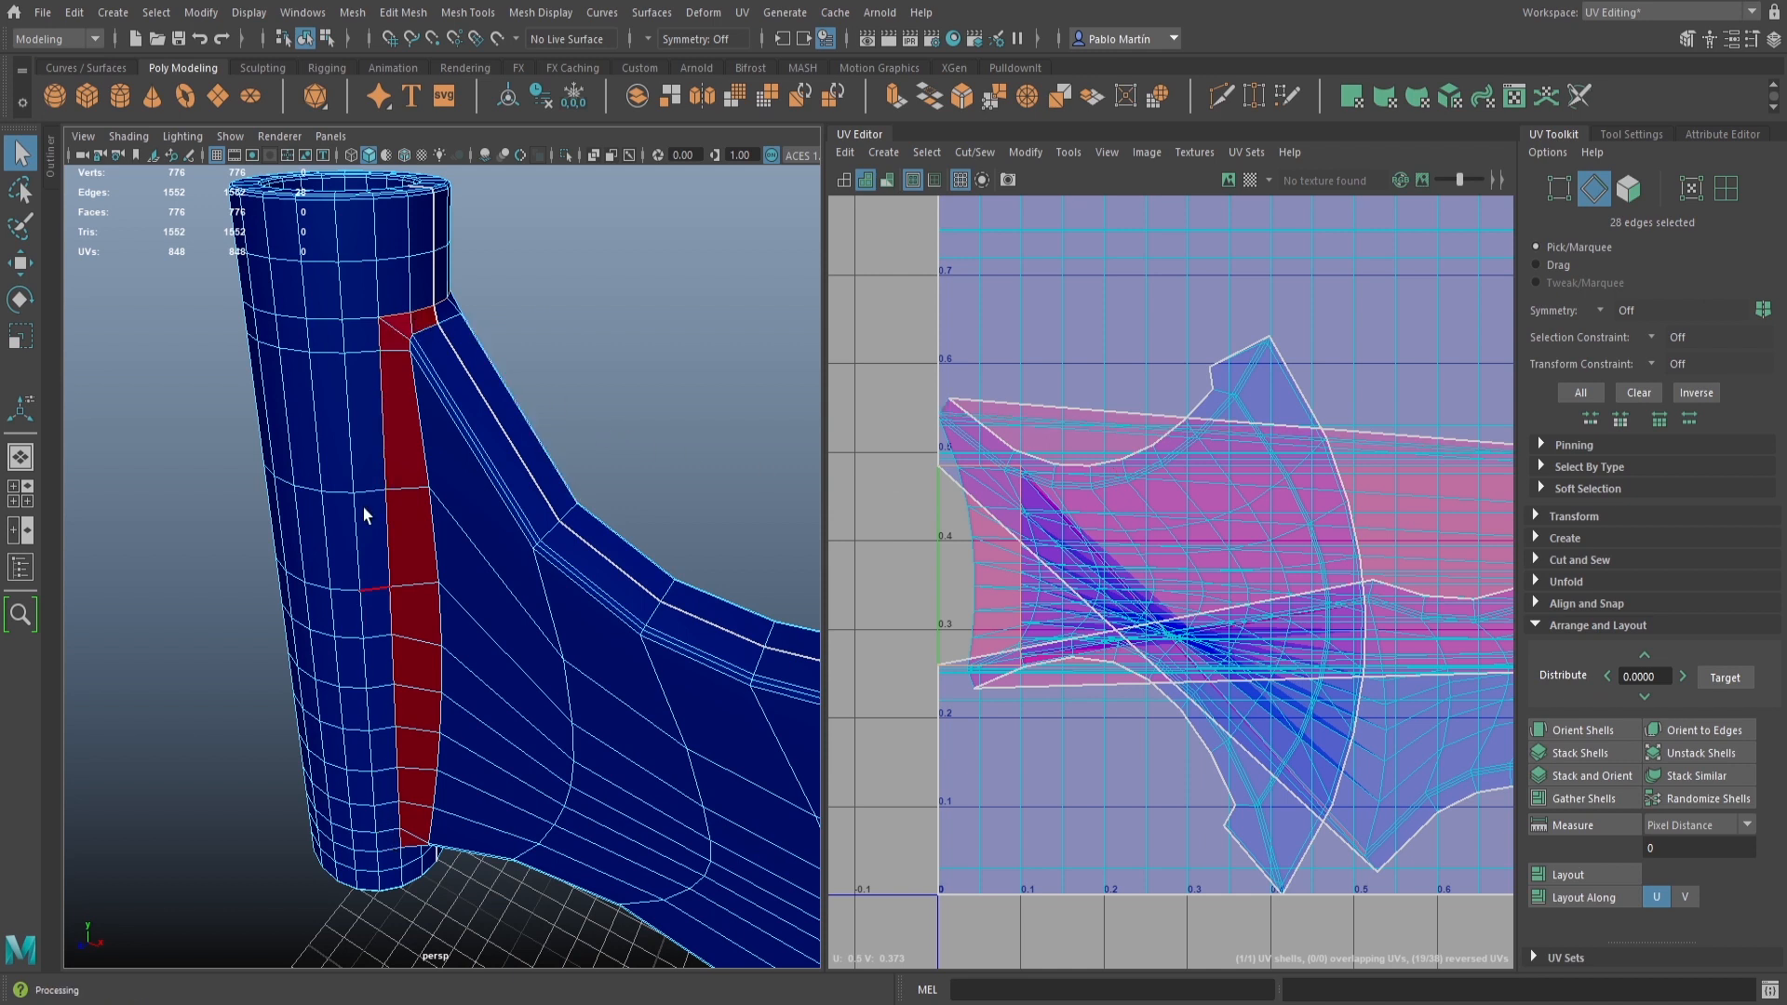
{"action": "left_click", "coordinate": [1583, 623]}
{"action": "left_click", "coordinate": [1556, 561]}
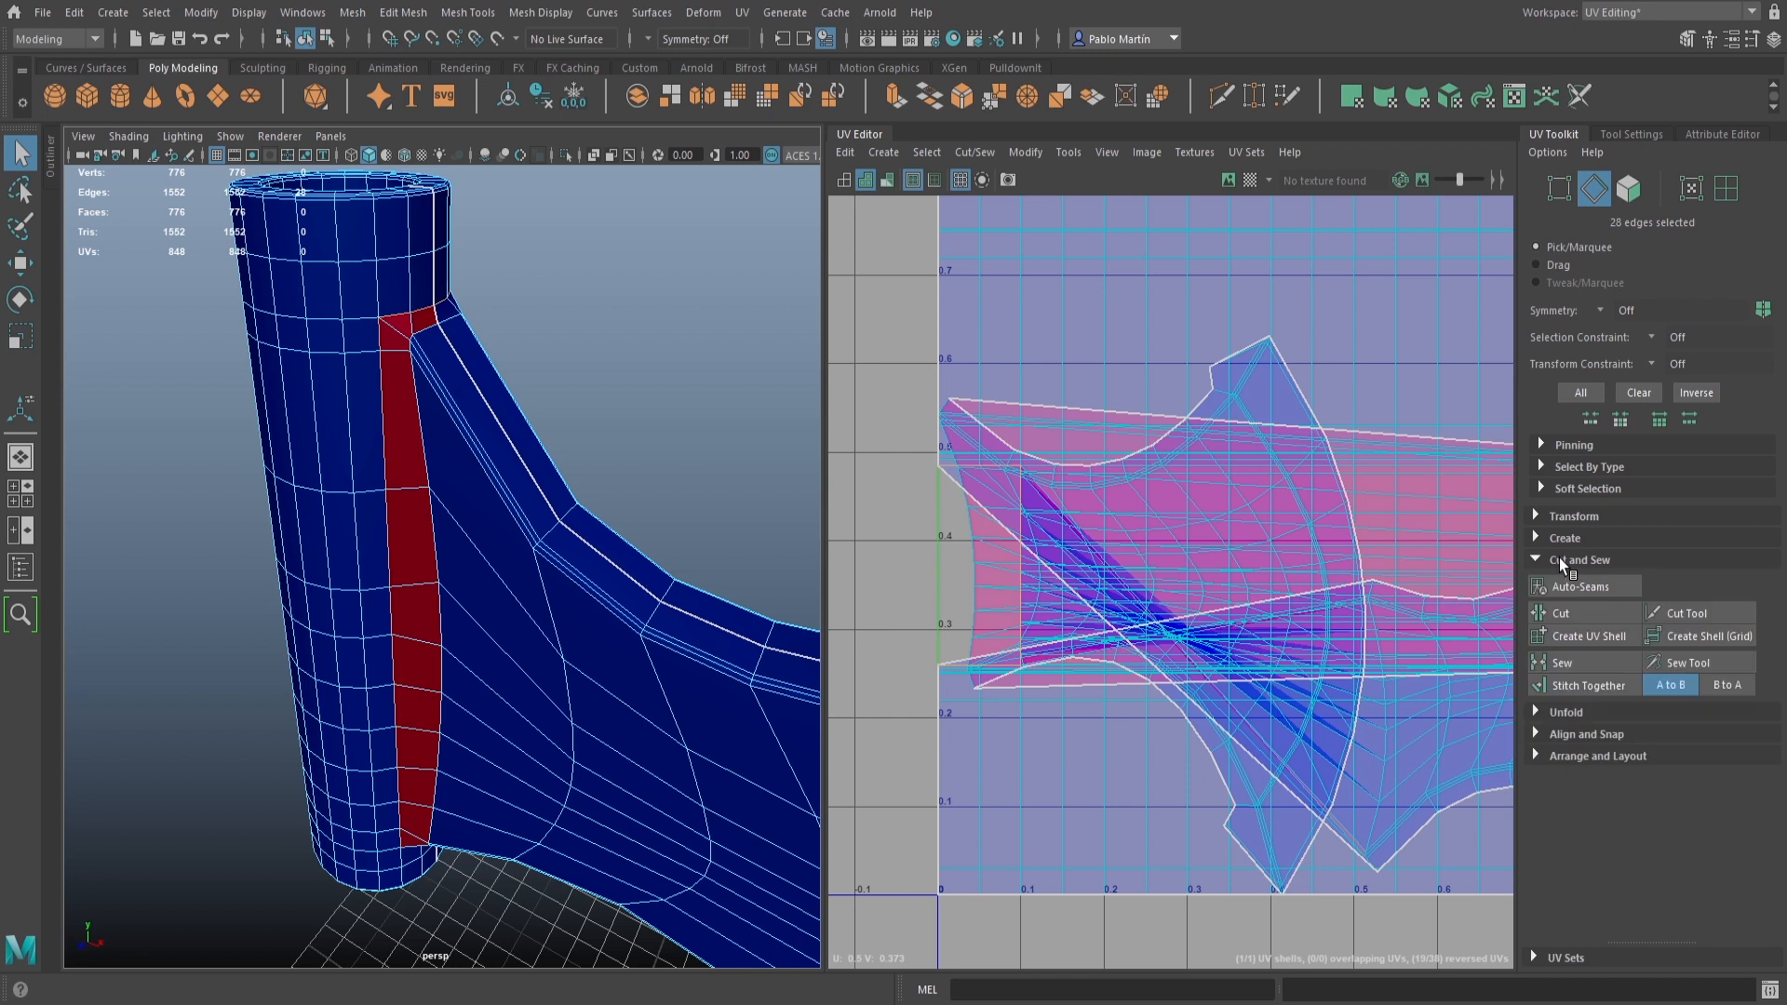
{"action": "left_click", "coordinate": [1582, 612]}
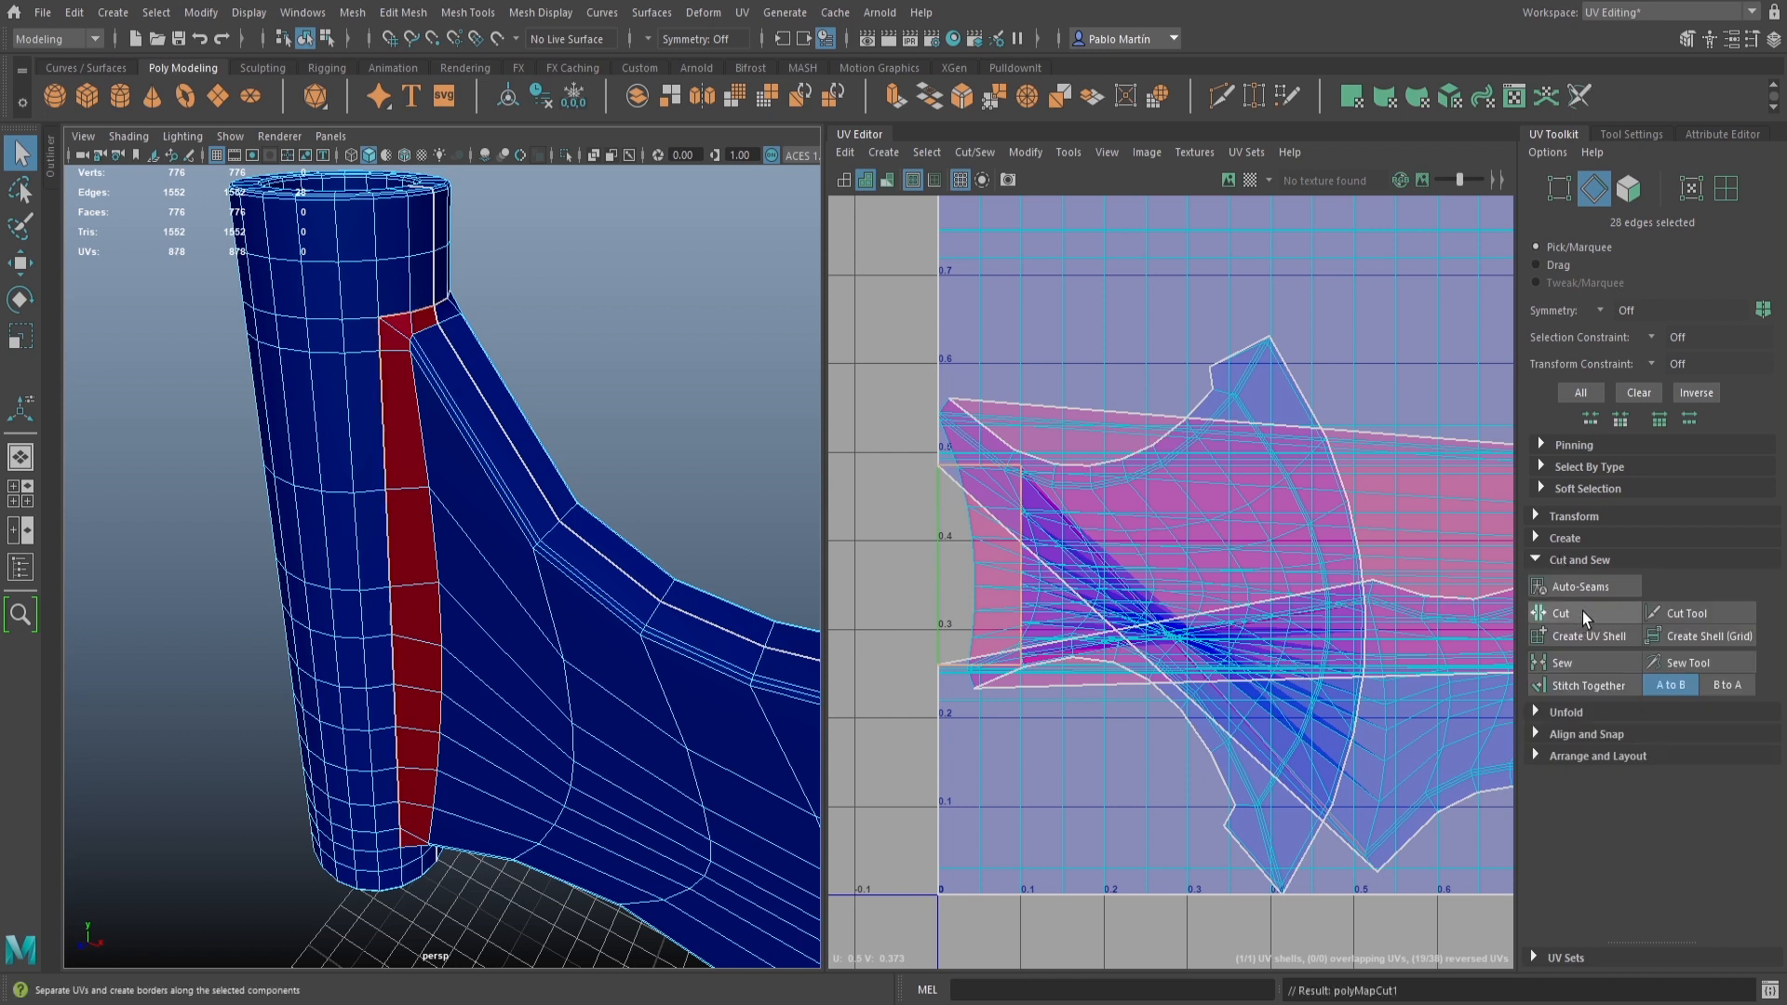
Select the blade's two UV shells and unfold them
{"action": "right_click_drag", "start_coordinate": [593, 411], "coordinate": [537, 410], "text": "alt"}
{"action": "middle_click_drag", "start_coordinate": [537, 411], "coordinate": [373, 320], "text": "alt"}
{"action": "left_click_drag", "start_coordinate": [373, 321], "coordinate": [367, 360], "text": "alt"}
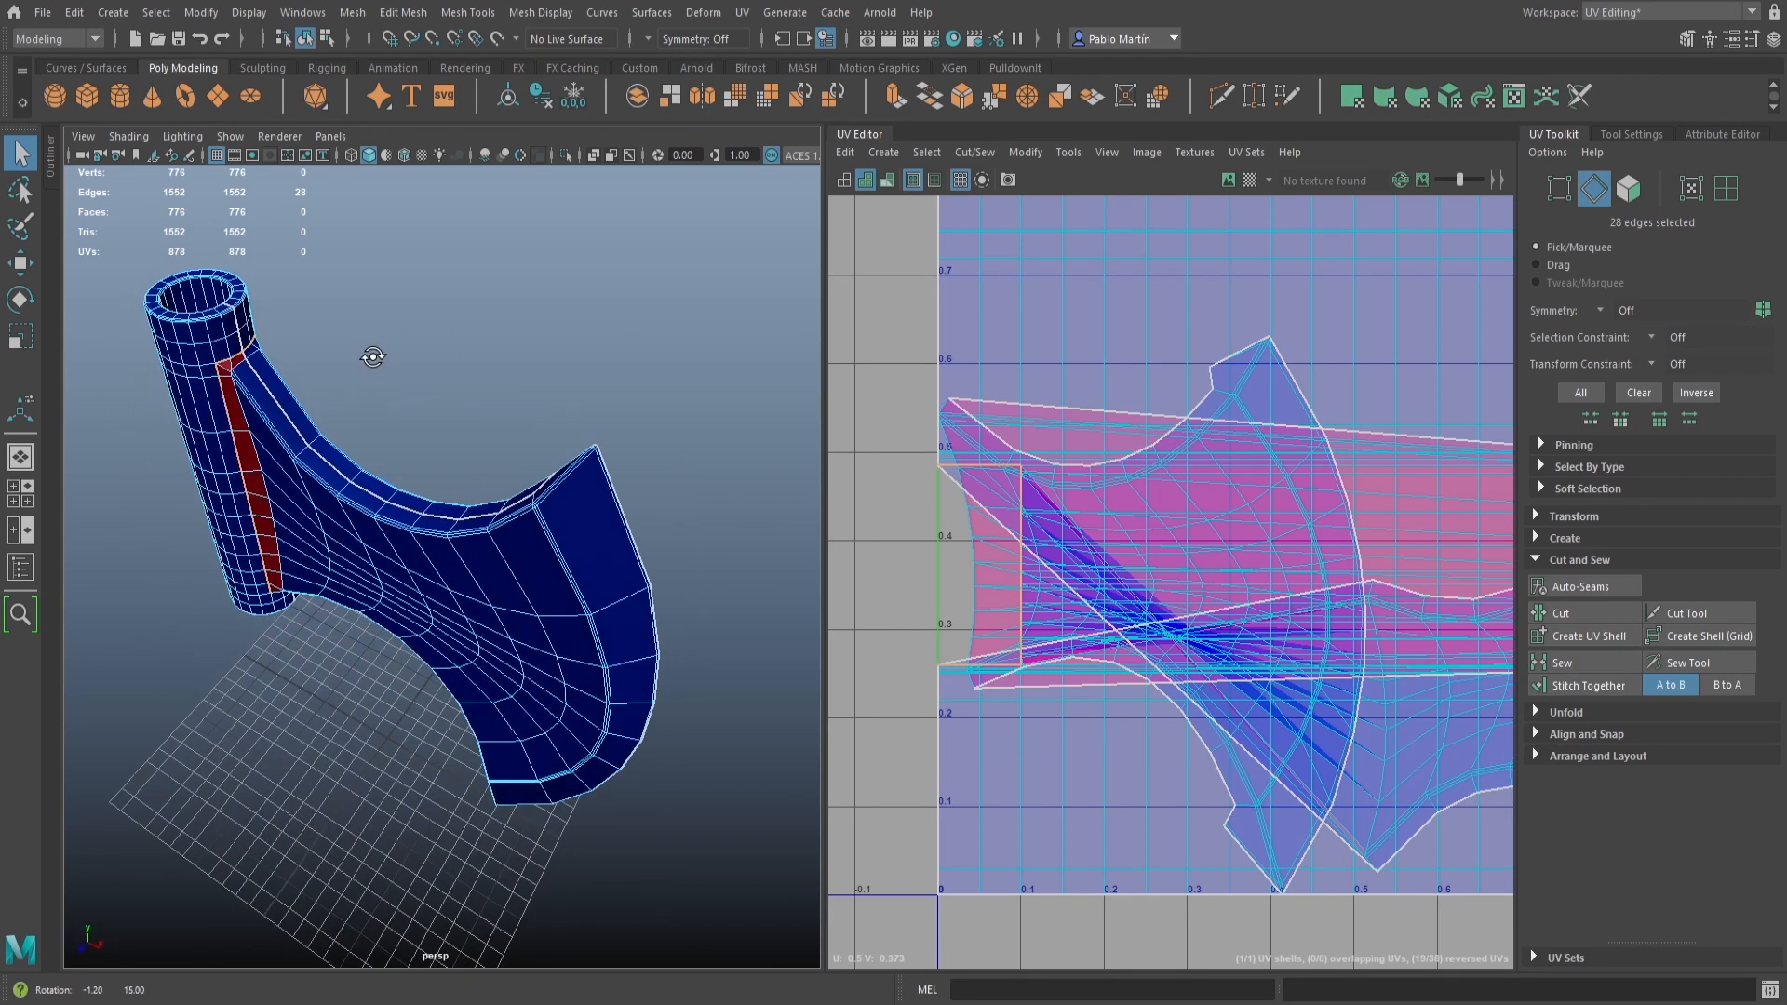
{"action": "right_click_drag", "start_coordinate": [506, 479], "coordinate": [579, 533]}
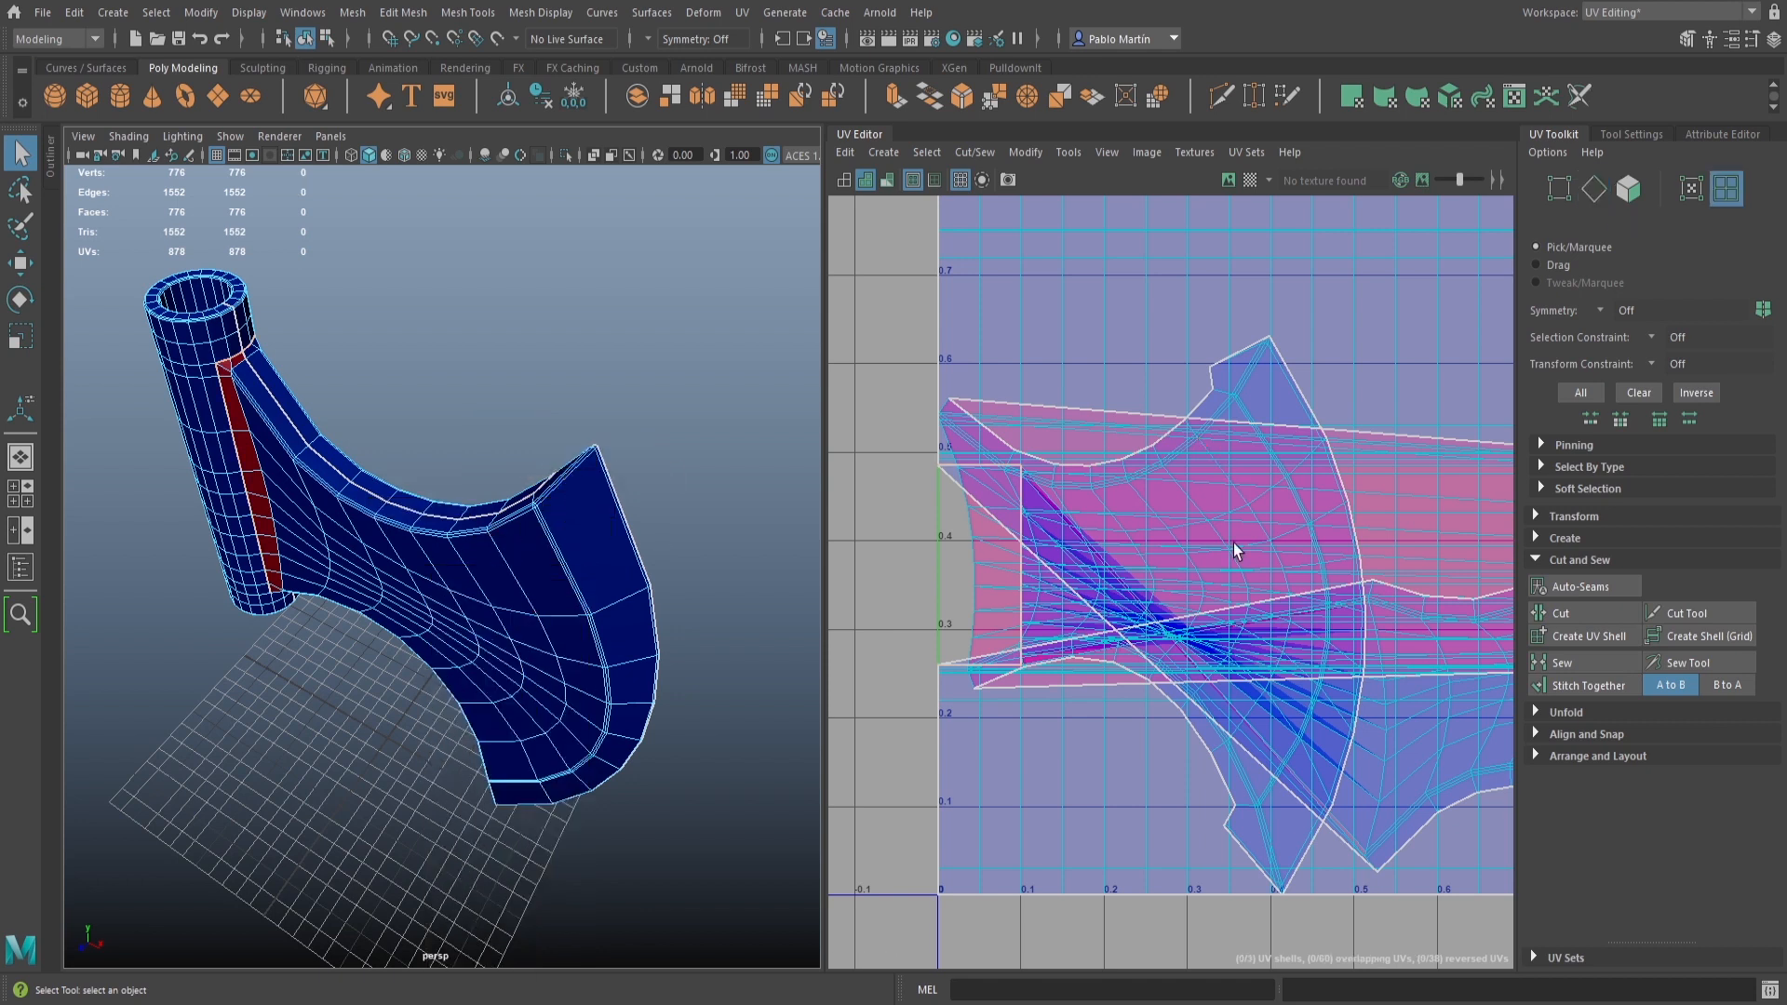
{"action": "left_click", "coordinate": [651, 633]}
{"action": "right_click_drag", "start_coordinate": [562, 480], "coordinate": [626, 536]}
{"action": "left_click", "coordinate": [469, 537]}
{"action": "scroll", "coordinate": [1355, 622], "scroll_direction": "down", "scroll_amount": 5}
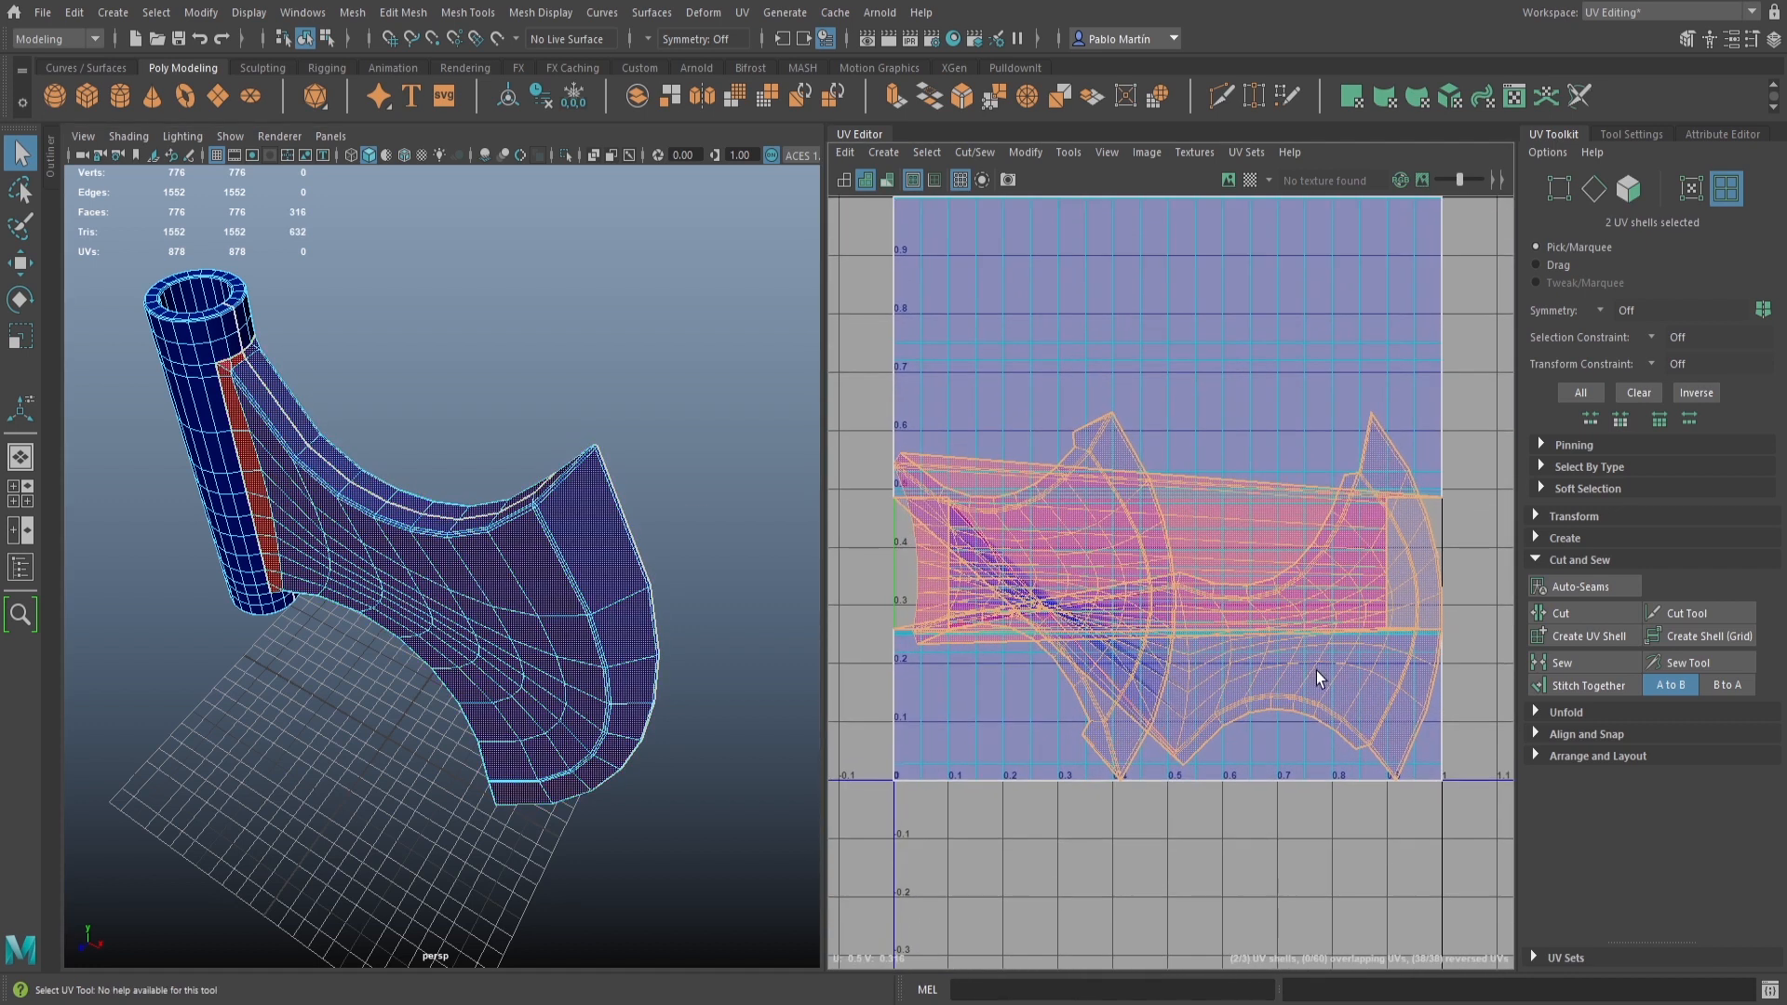
{"action": "left_click", "coordinate": [1568, 557]}
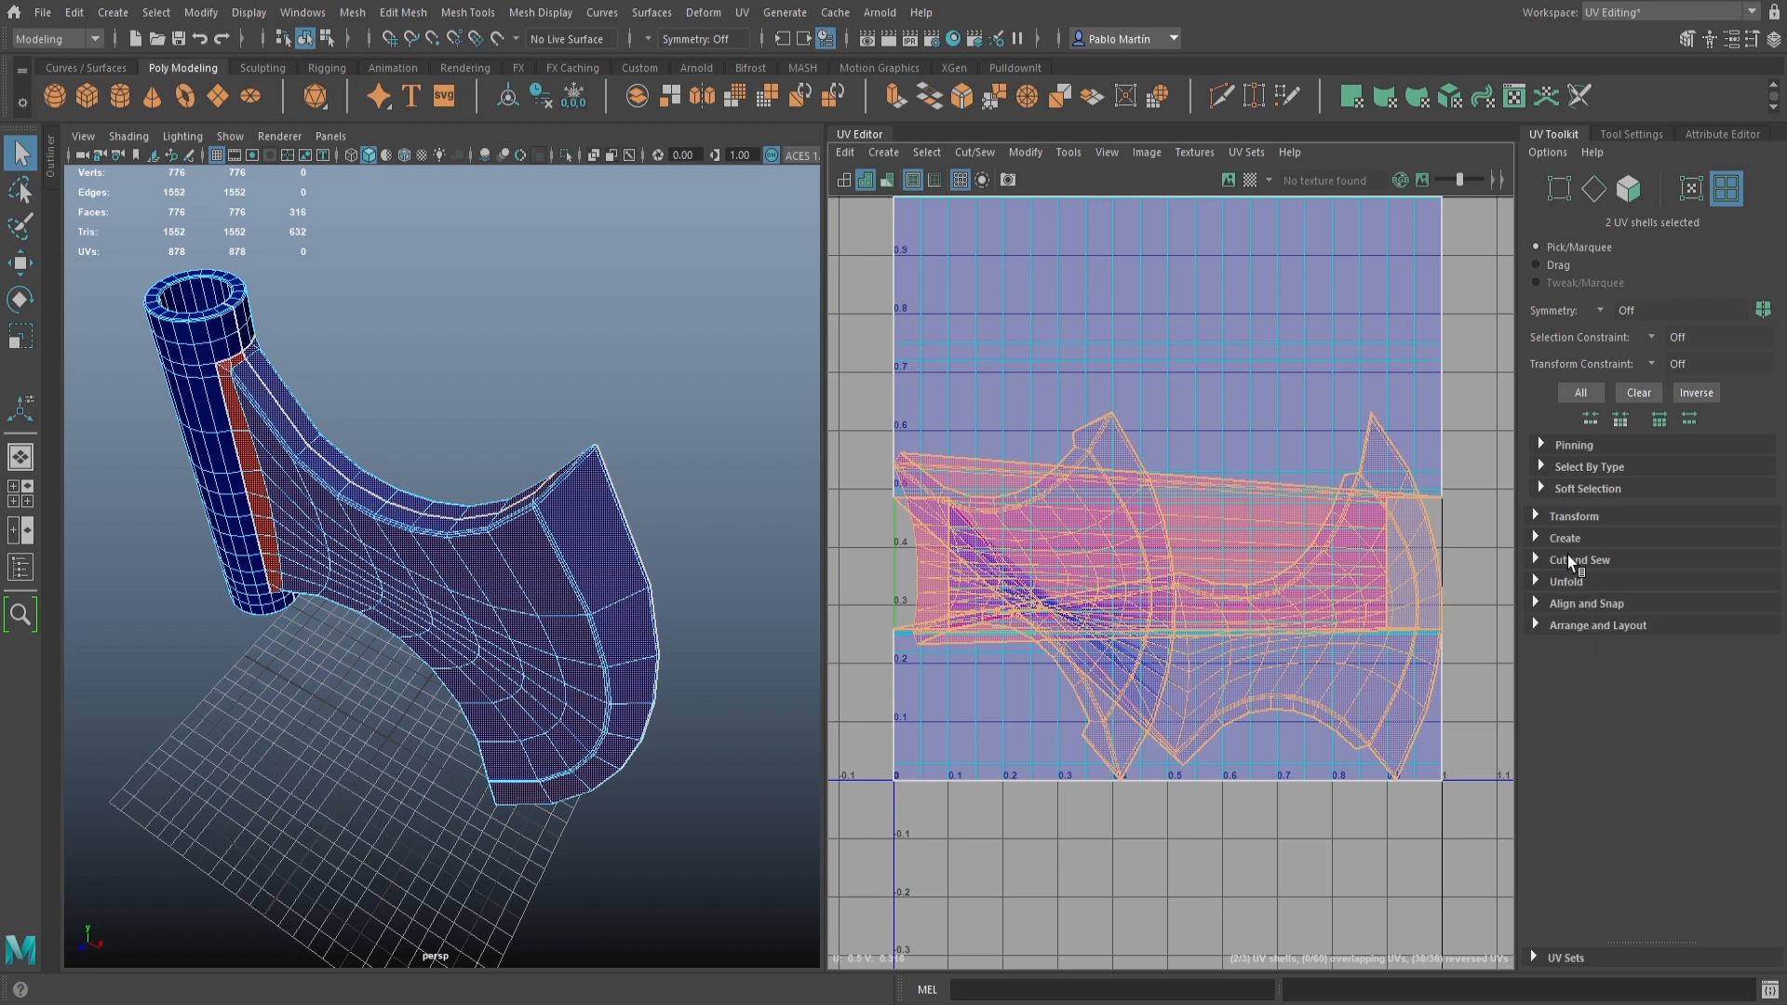
{"action": "left_click", "coordinate": [1566, 581]}
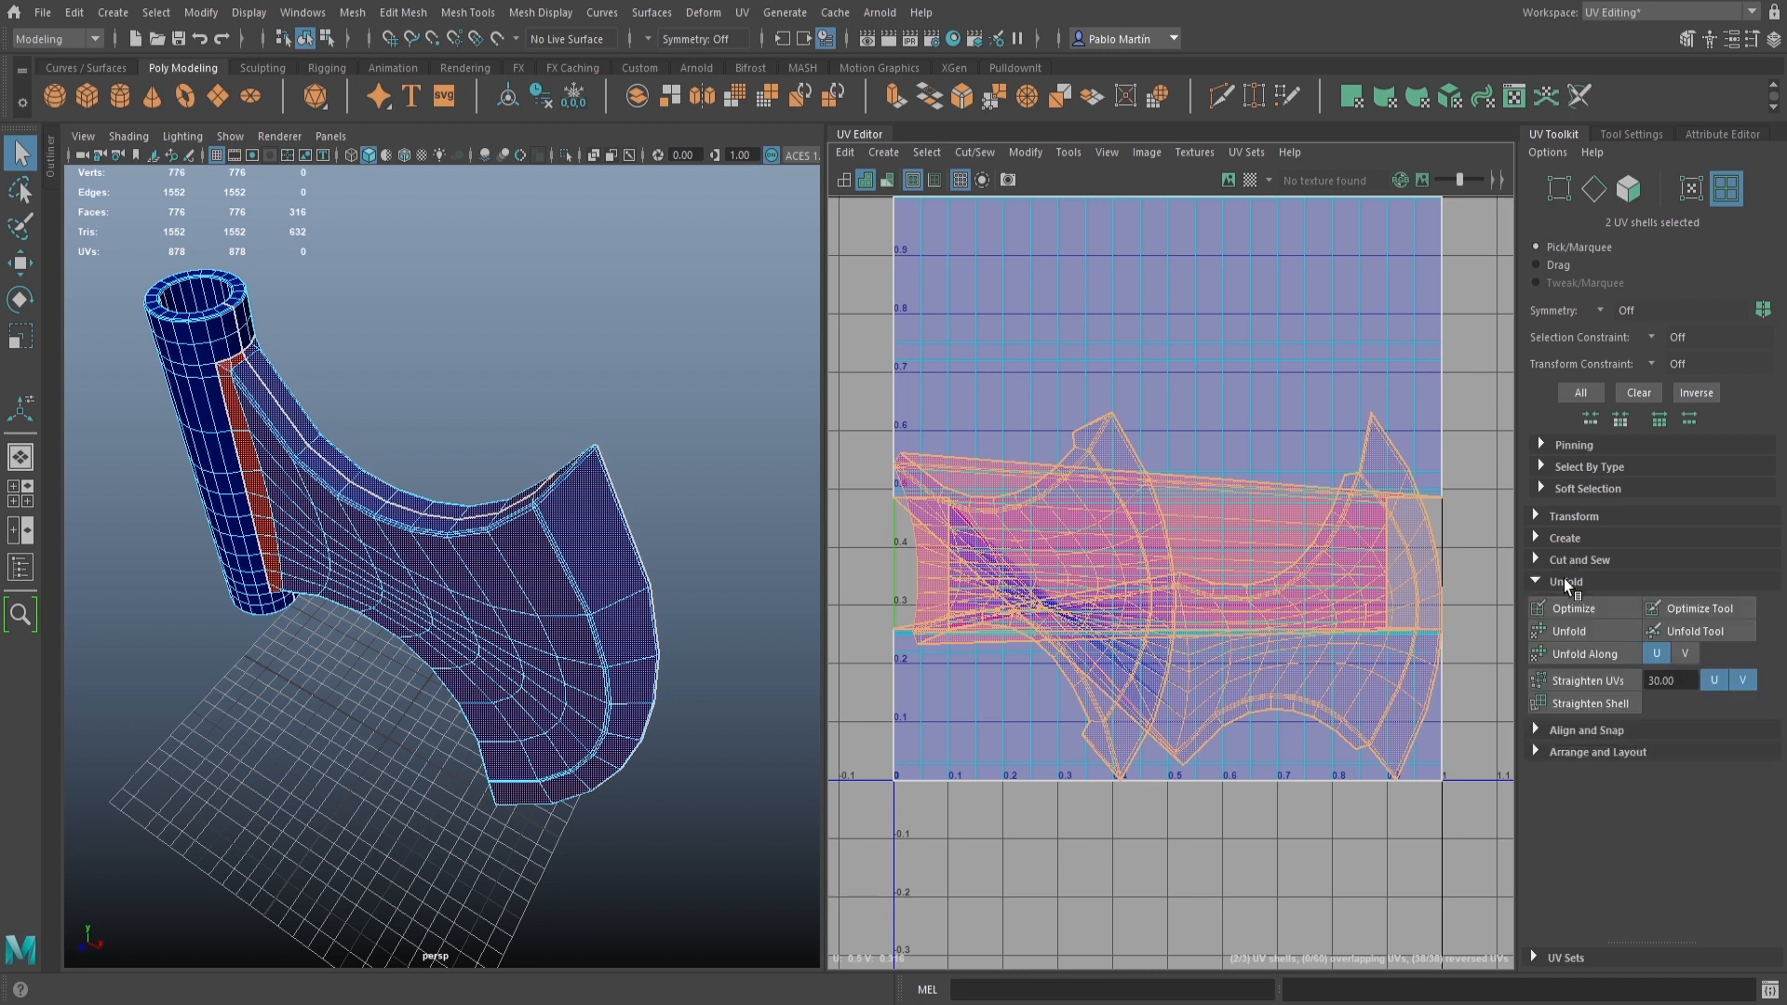
{"action": "left_click", "coordinate": [1572, 627]}
Move the two unfolded blade shells outside the 0–1 UV square, up and to the left of the pipe's UVs
{"action": "scroll", "coordinate": [1357, 653], "scroll_direction": "down", "scroll_amount": 3}
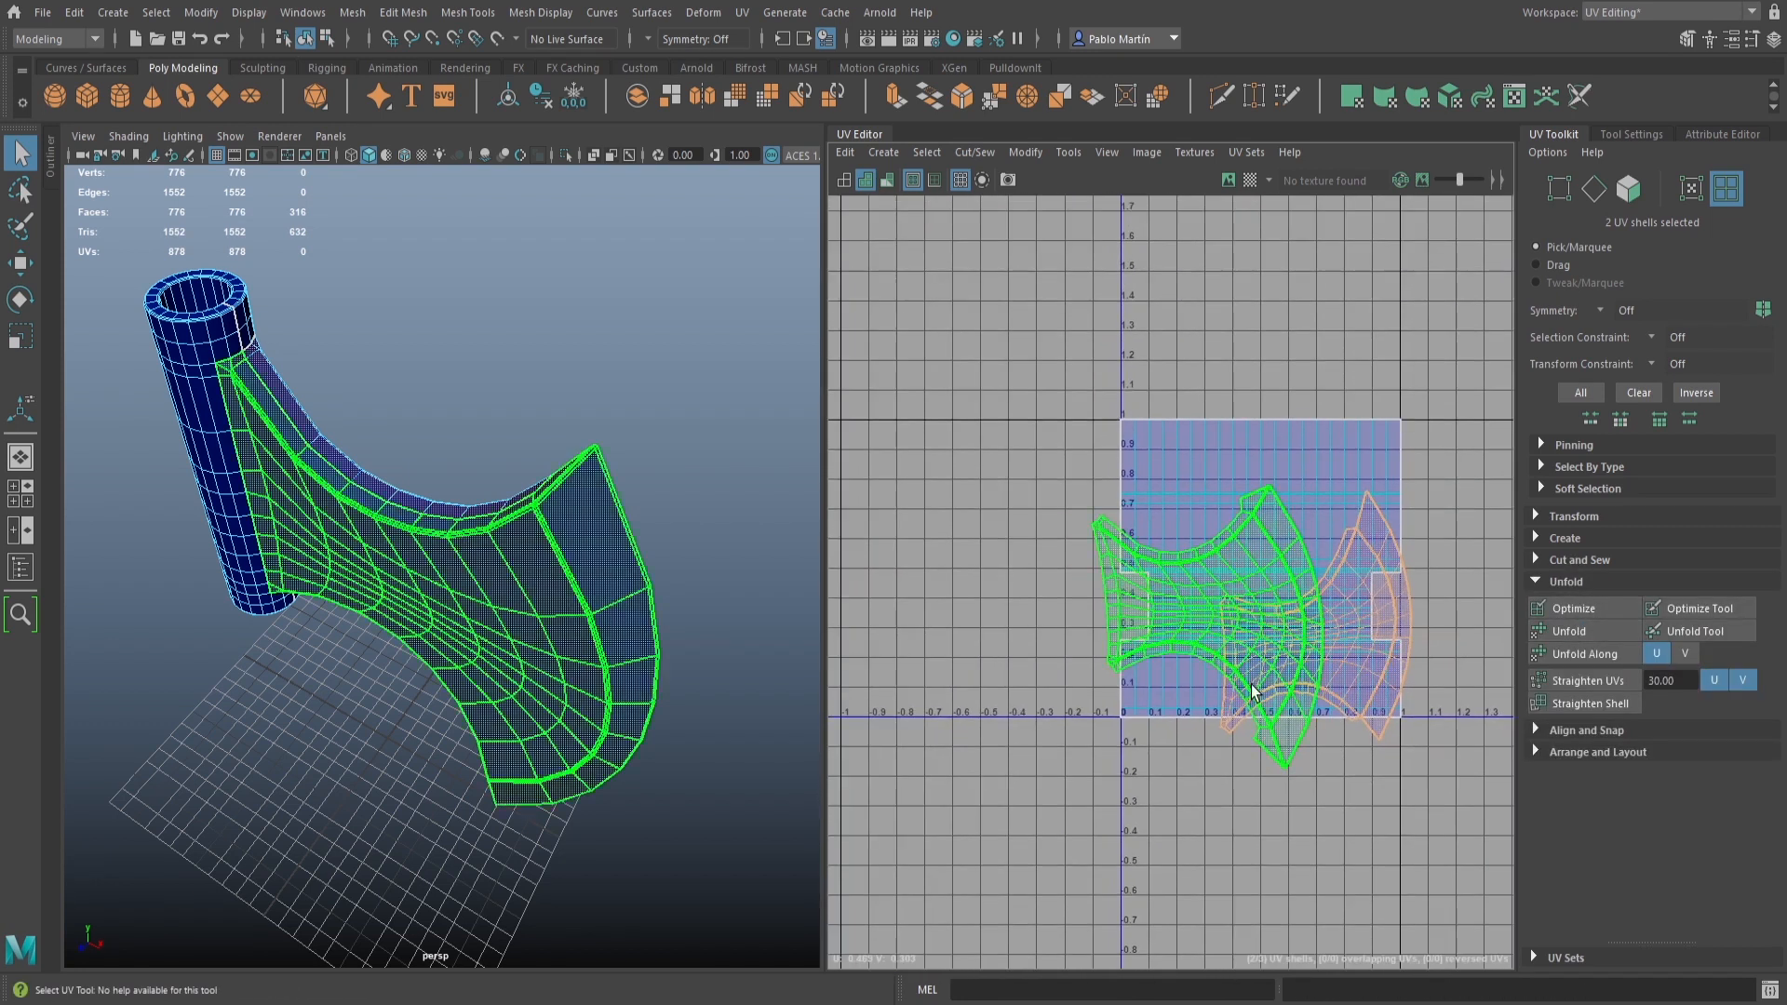
{"action": "key", "text": "w"}
{"action": "left_click_drag", "start_coordinate": [1254, 633], "coordinate": [968, 337]}
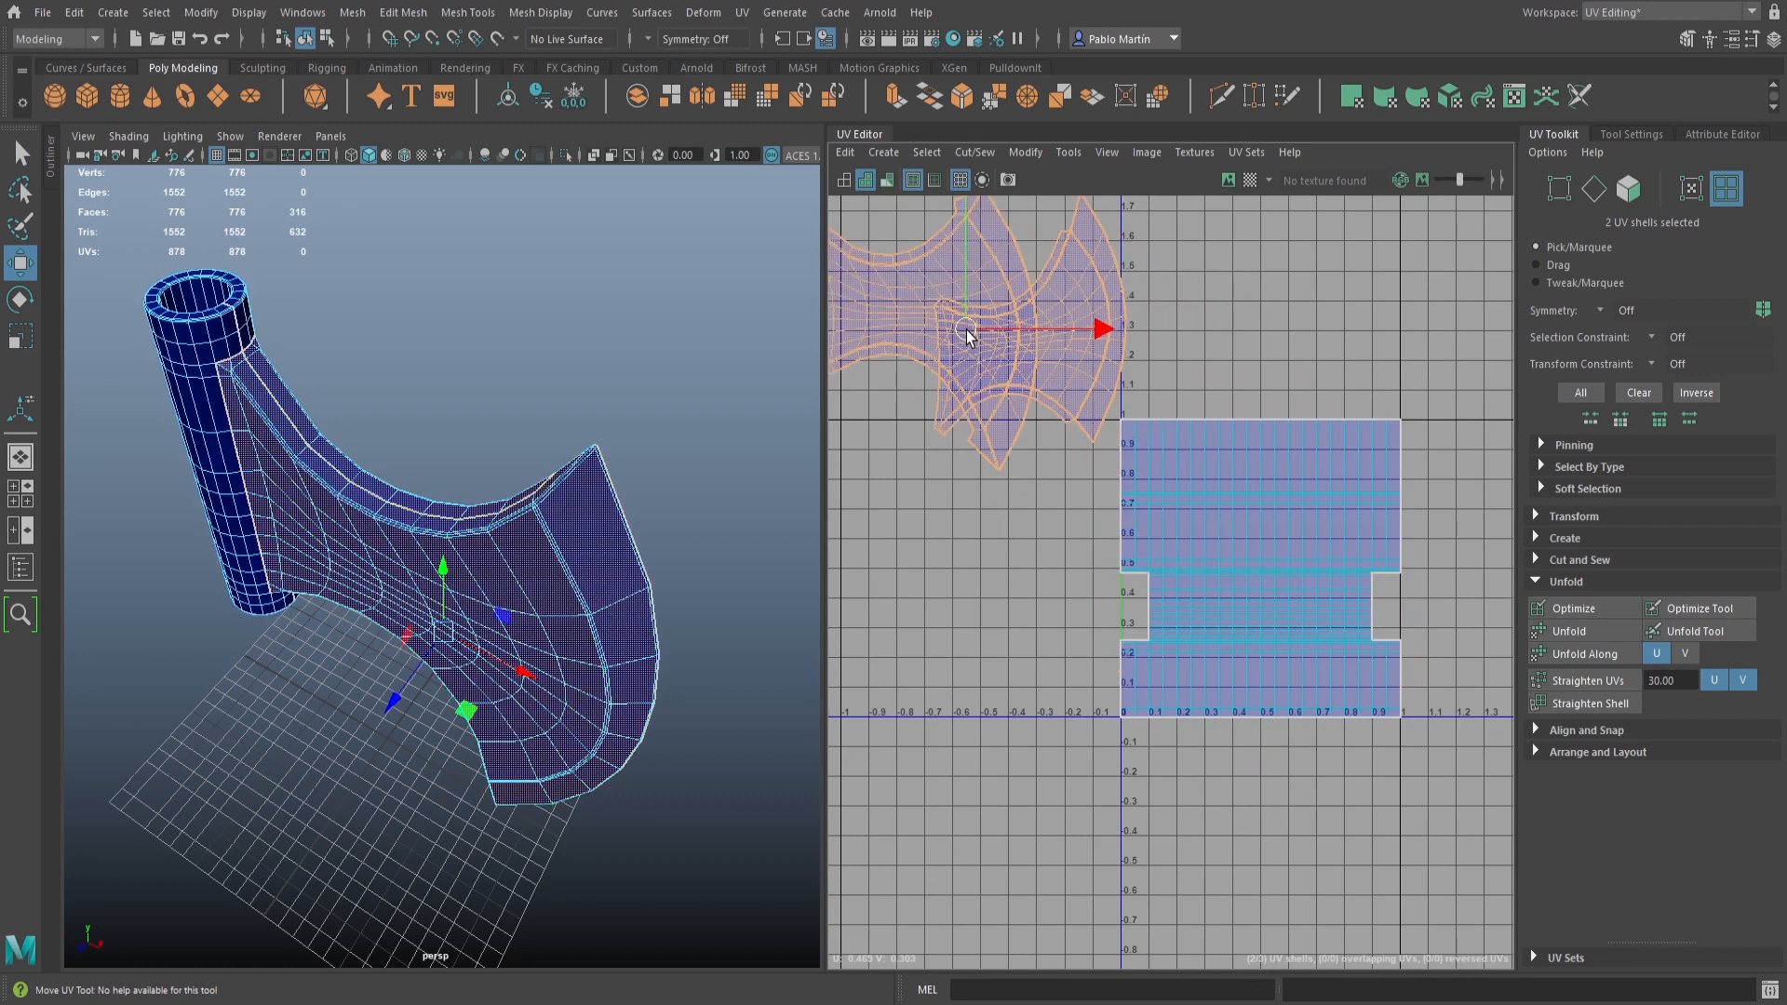
Separate the overlapping blade shells by moving one of them to the right, above the pipe's UVs
{"action": "left_click", "coordinate": [1064, 348]}
{"action": "left_click_drag", "start_coordinate": [1084, 319], "coordinate": [1220, 305]}
{"action": "scroll", "coordinate": [1285, 651], "scroll_direction": "down", "scroll_amount": 3}
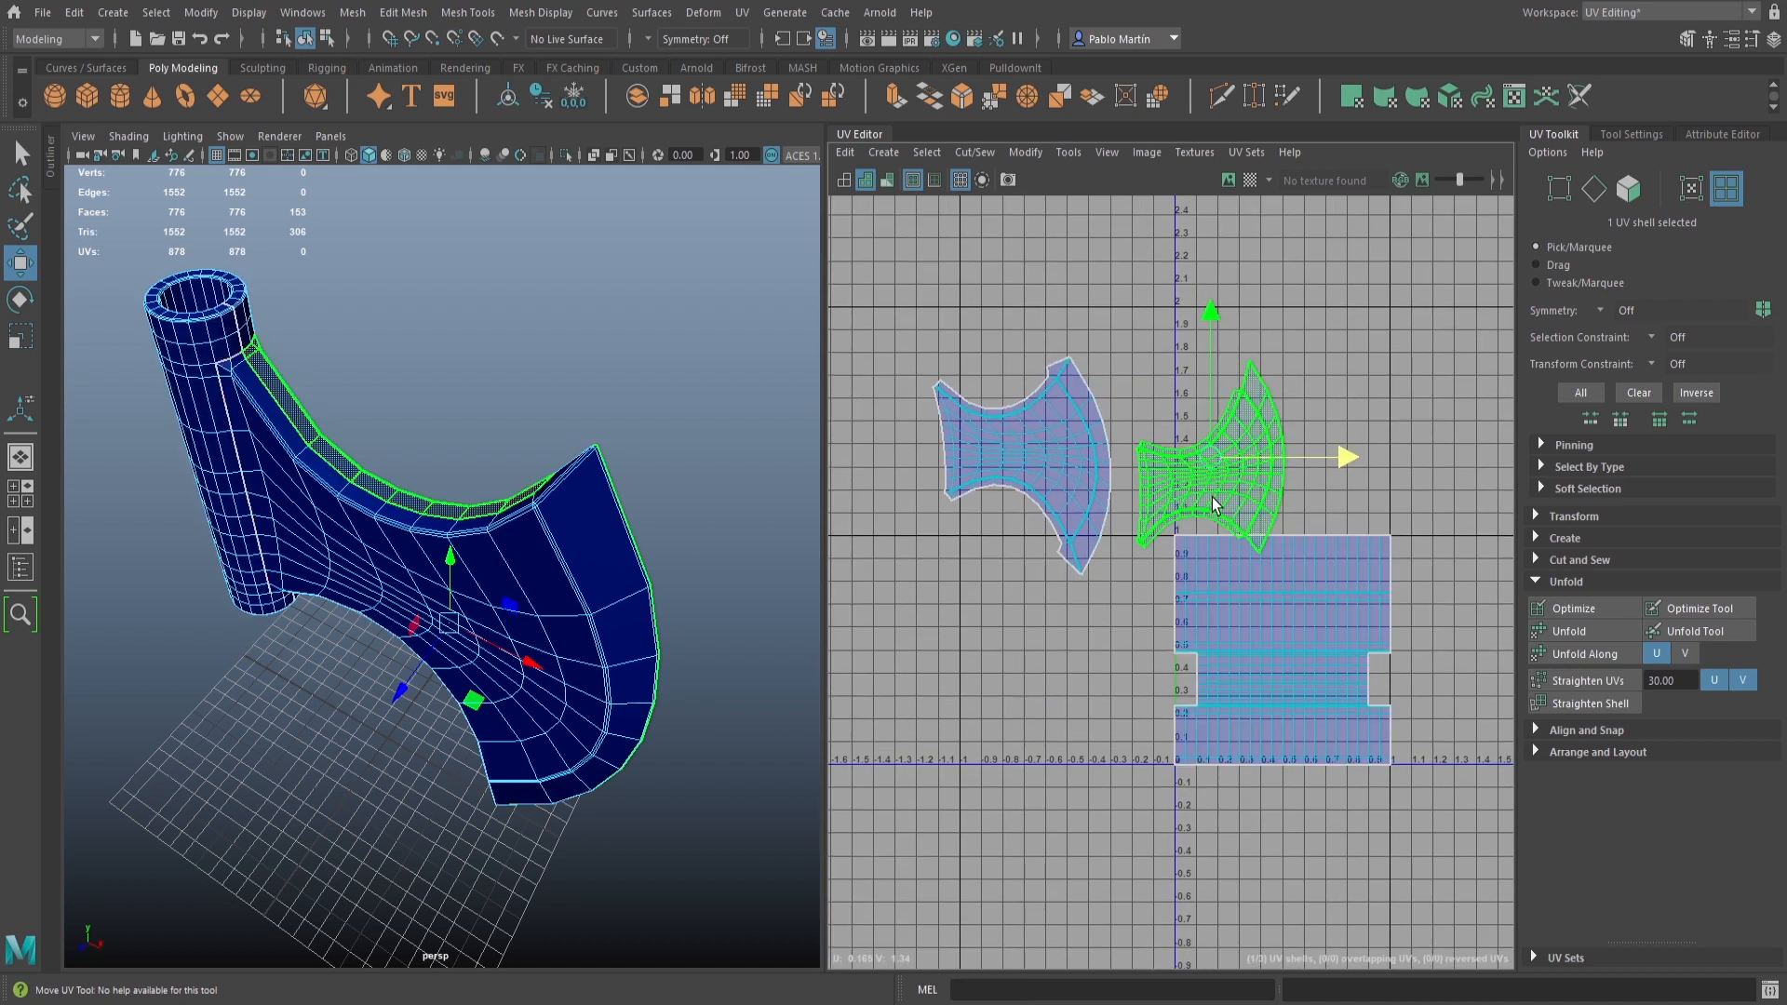
{"action": "left_click_drag", "start_coordinate": [1213, 505], "coordinate": [1200, 420]}
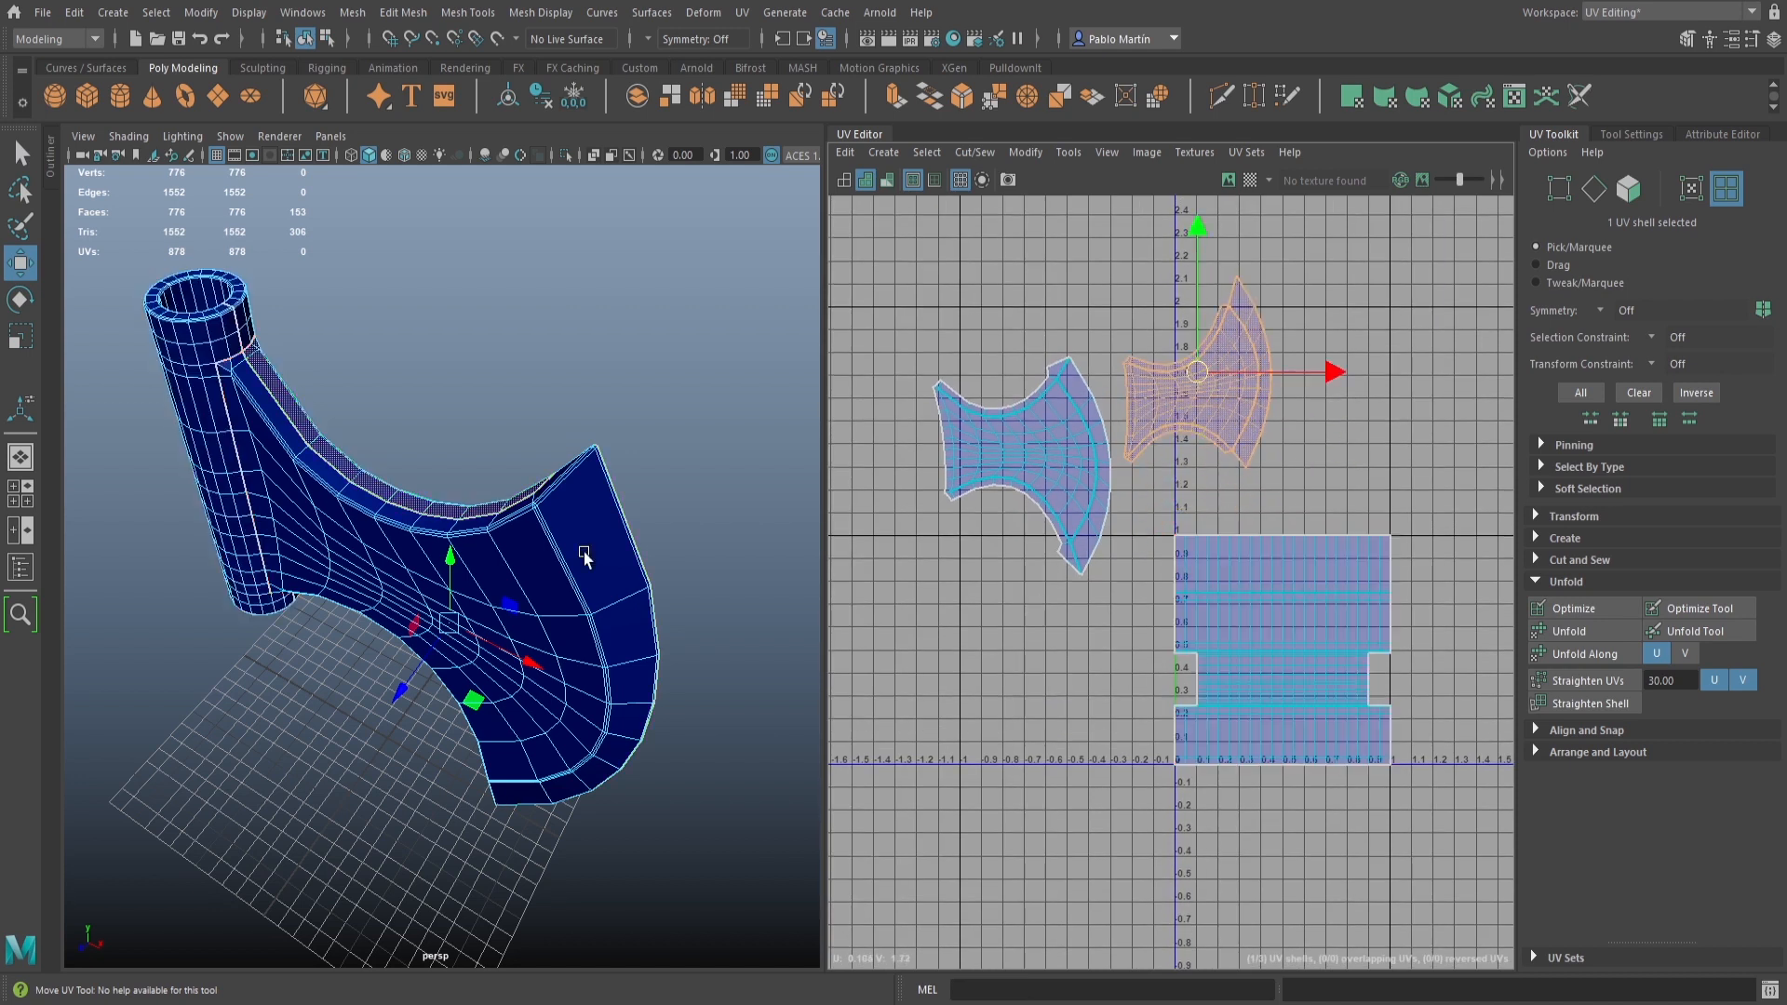
Return to object mode, select the axe head and freeze its transformations
{"action": "right_click", "coordinate": [484, 480]}
{"action": "right_click", "coordinate": [485, 480]}
{"action": "left_click", "coordinate": [575, 450]}
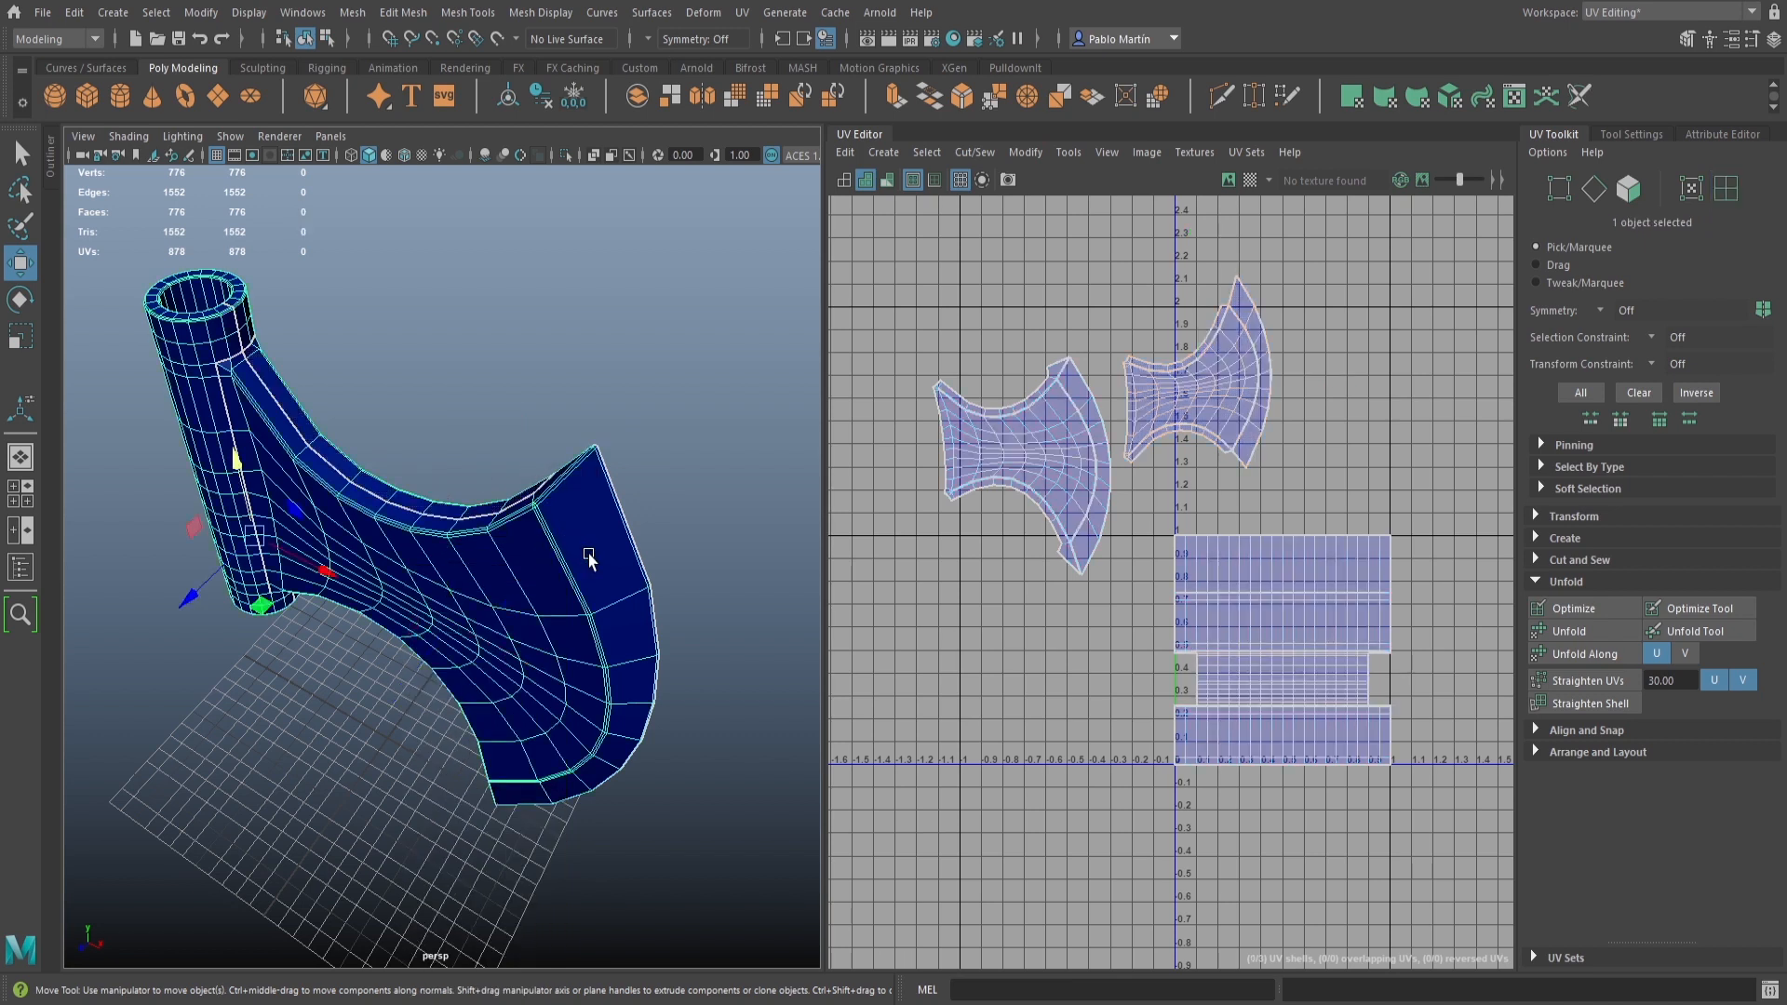
{"action": "left_click", "coordinate": [572, 97]}
Select both blade UV shells and unfold them again
{"action": "right_click_drag", "start_coordinate": [1585, 798], "coordinate": [1533, 763]}
{"action": "right_click_drag", "start_coordinate": [1055, 425], "coordinate": [1050, 421]}
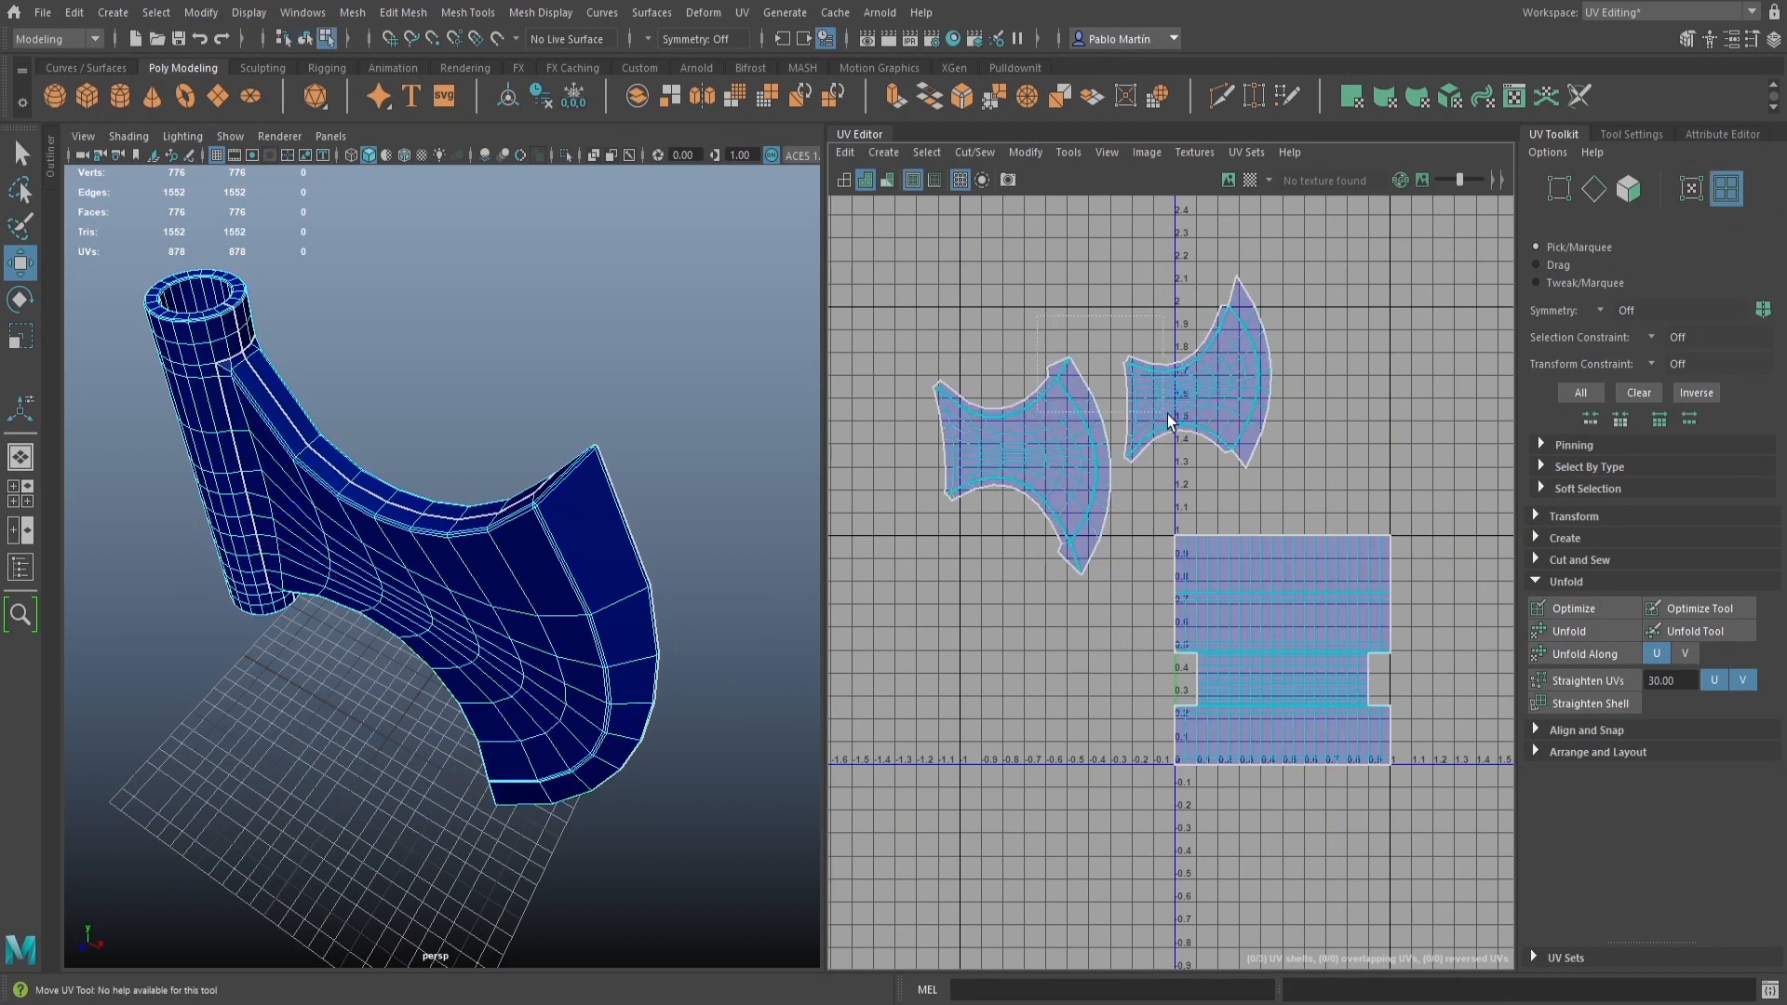
{"action": "left_click_drag", "start_coordinate": [1043, 323], "coordinate": [1170, 421]}
{"action": "left_click", "coordinate": [1572, 625]}
{"action": "left_click", "coordinate": [1576, 629]}
{"action": "left_click", "coordinate": [1580, 633]}
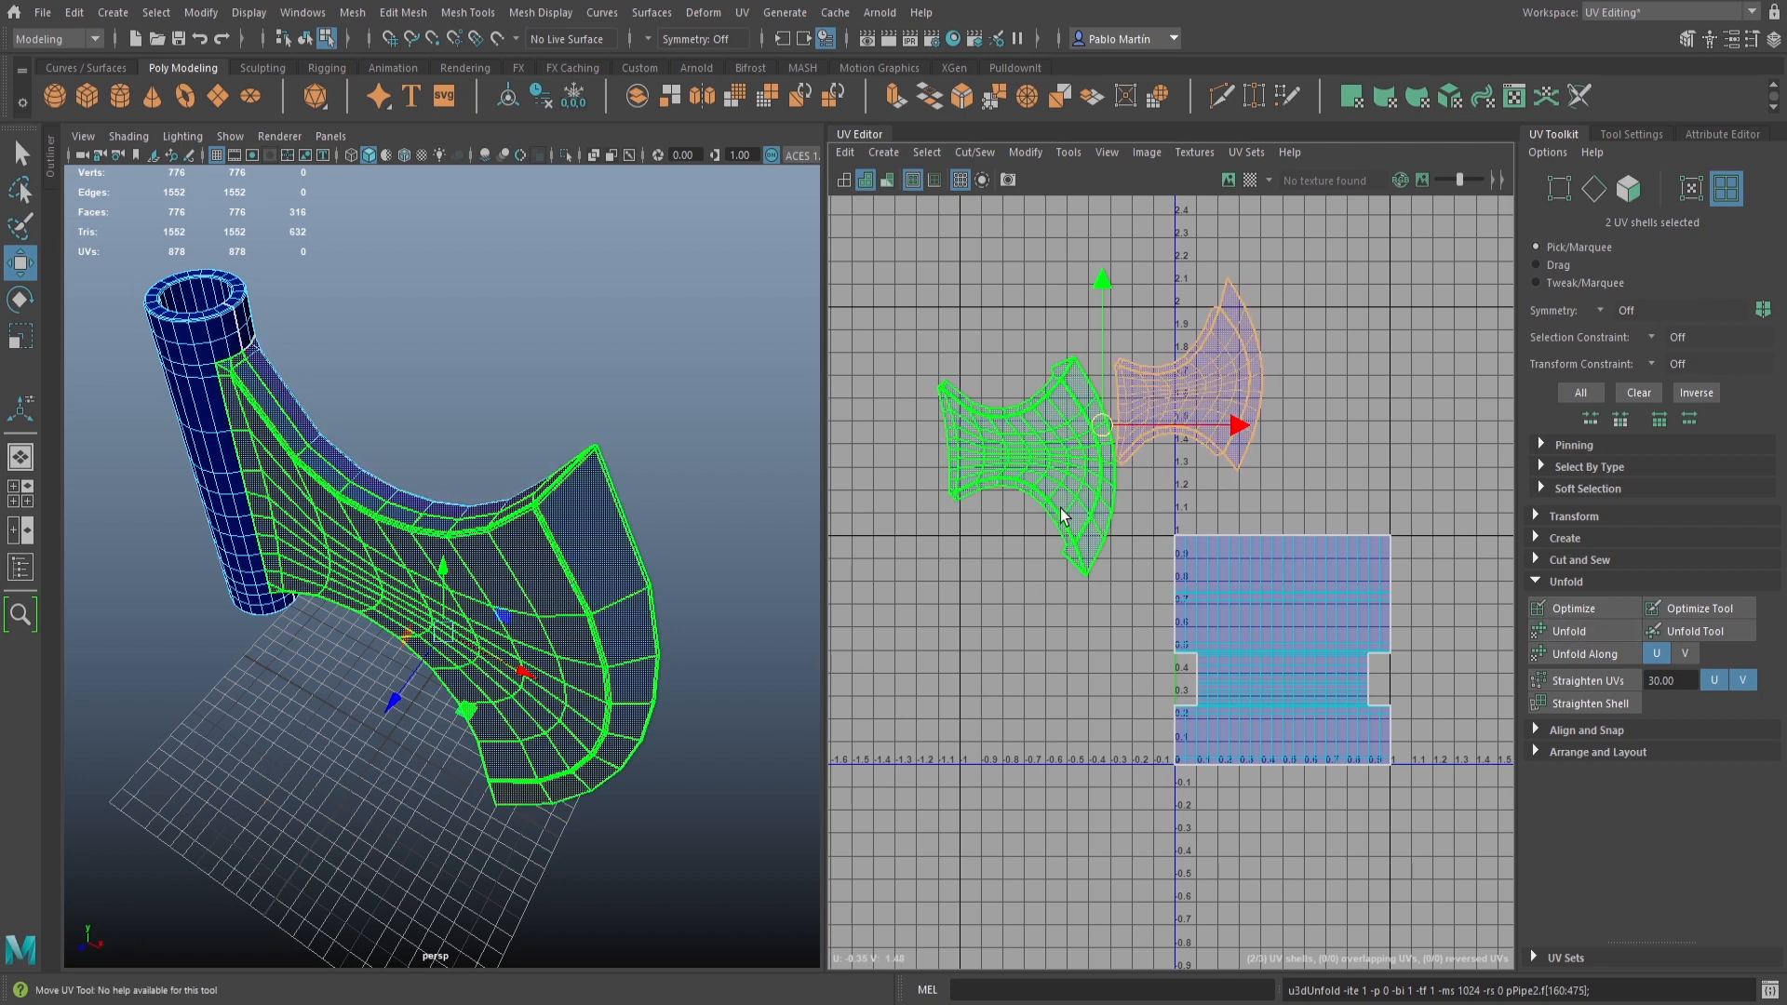
Examine how the pipe's UV shell corresponds to the socket's outer wall, rim and inner wall
{"action": "scroll", "coordinate": [1065, 511], "scroll_direction": "up", "scroll_amount": 2}
{"action": "left_click", "coordinate": [1338, 653]}
{"action": "left_click_drag", "start_coordinate": [270, 406], "coordinate": [684, 447], "text": "alt"}
{"action": "right_click_drag", "start_coordinate": [311, 414], "coordinate": [553, 454], "text": "alt"}
{"action": "left_click_drag", "start_coordinate": [553, 460], "coordinate": [521, 549], "text": "alt"}
{"action": "right_click_drag", "start_coordinate": [521, 549], "coordinate": [510, 566], "text": "alt"}
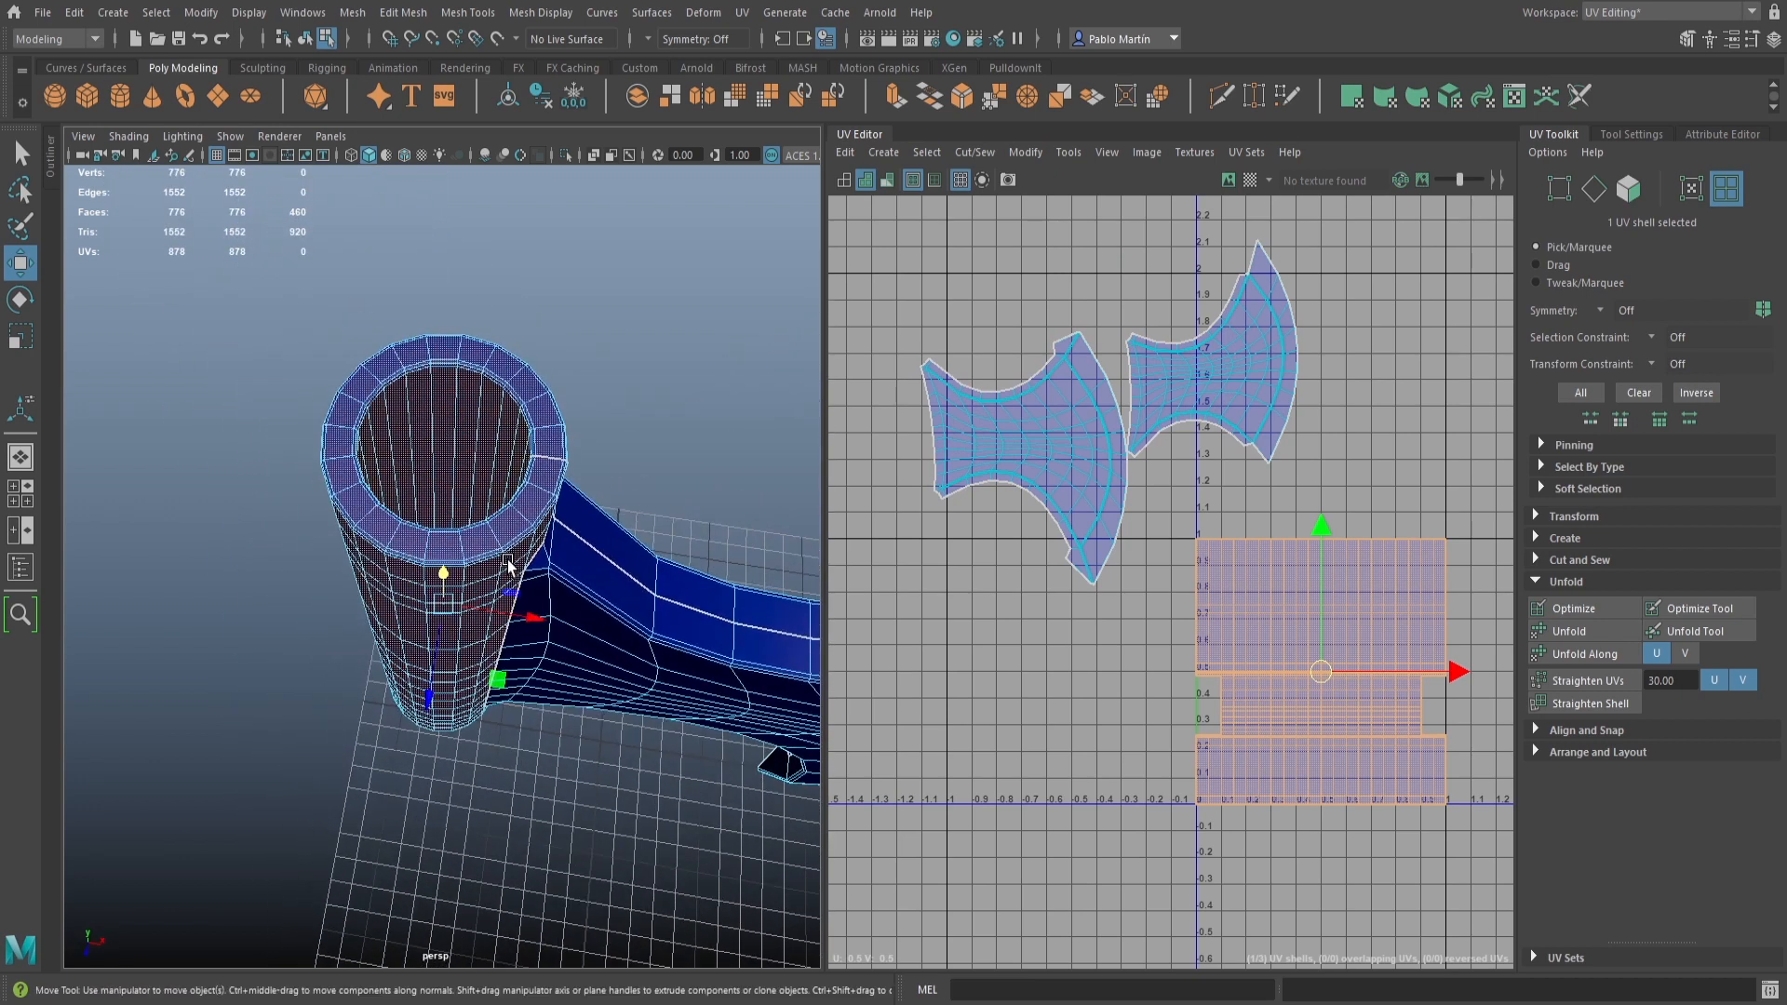
{"action": "key", "text": "F8"}
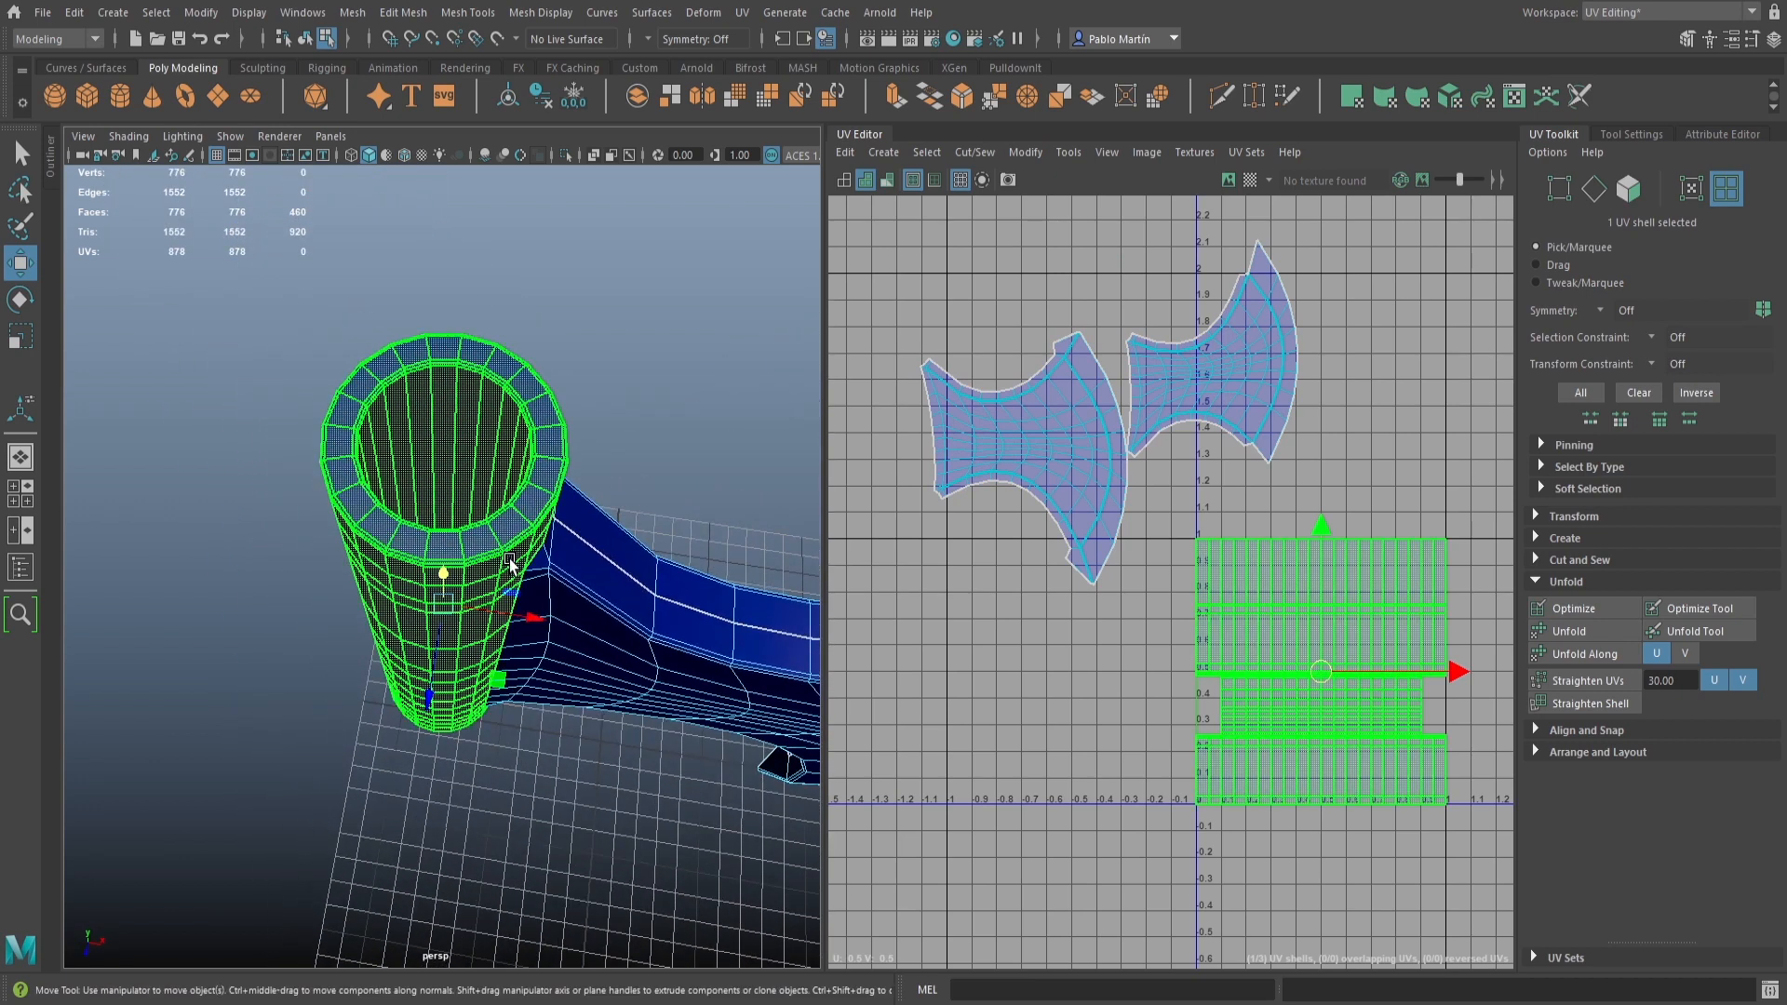
{"action": "right_click_drag", "start_coordinate": [510, 565], "coordinate": [493, 530], "text": "alt"}
{"action": "key", "text": "F8"}
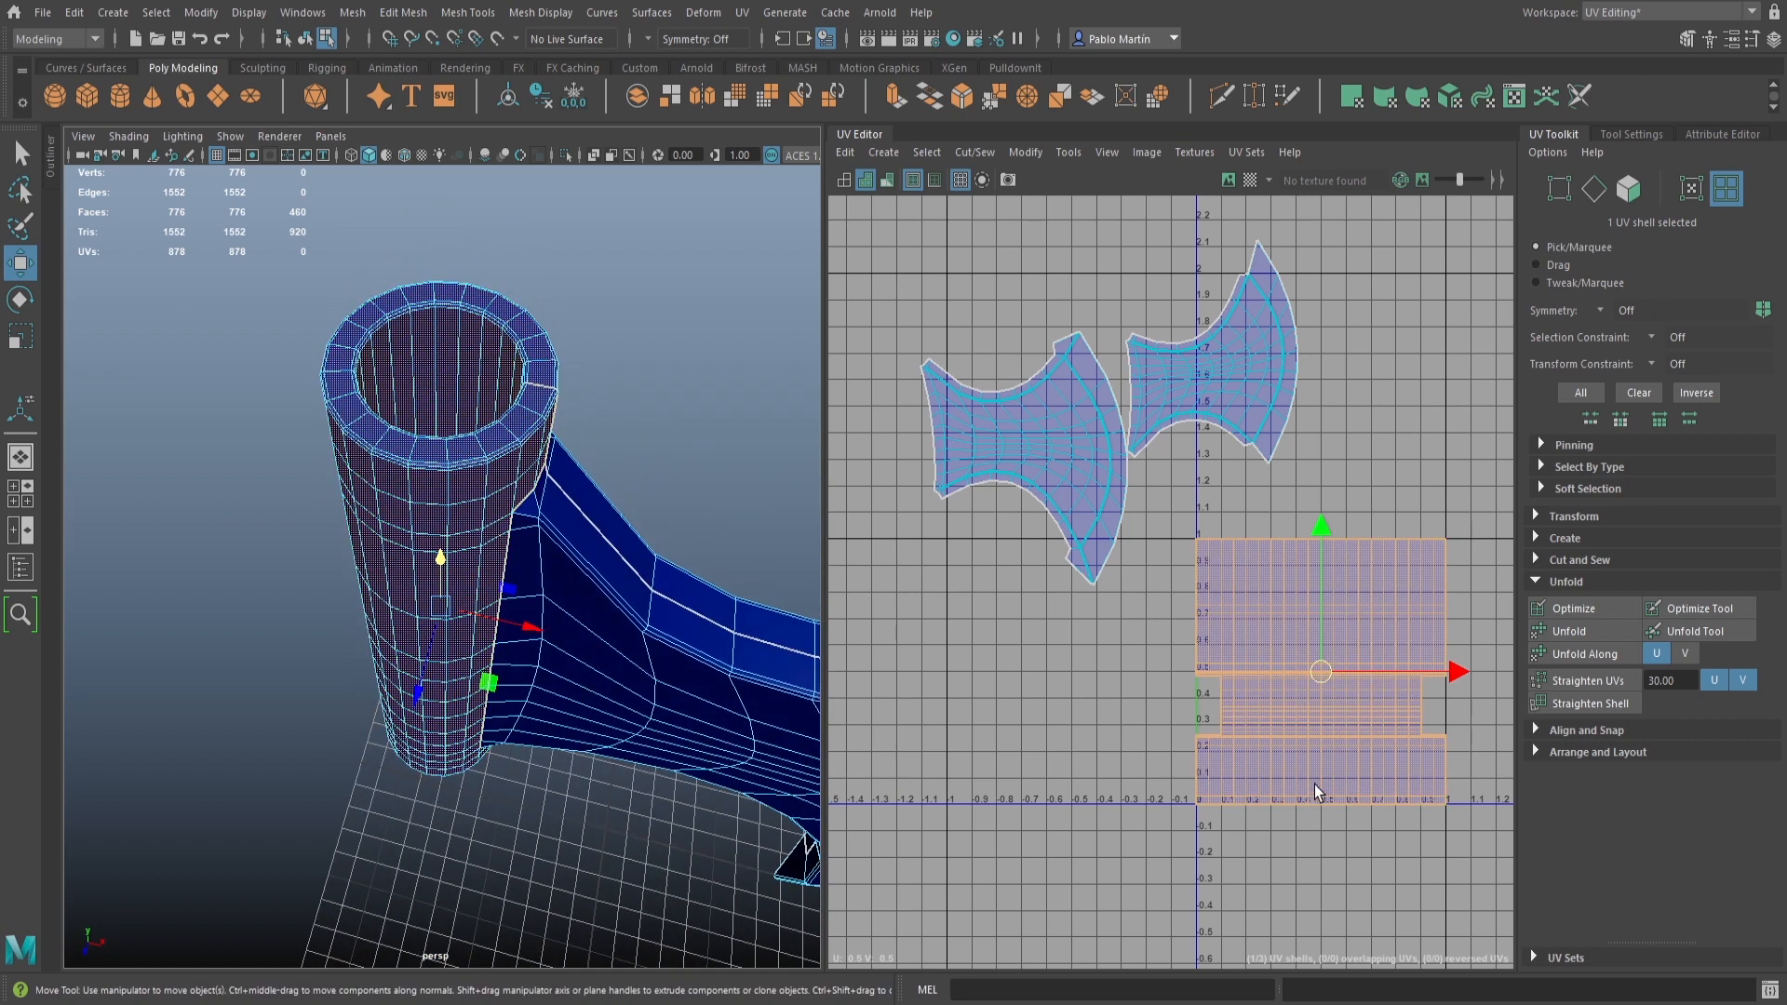
{"action": "key", "text": "f"}
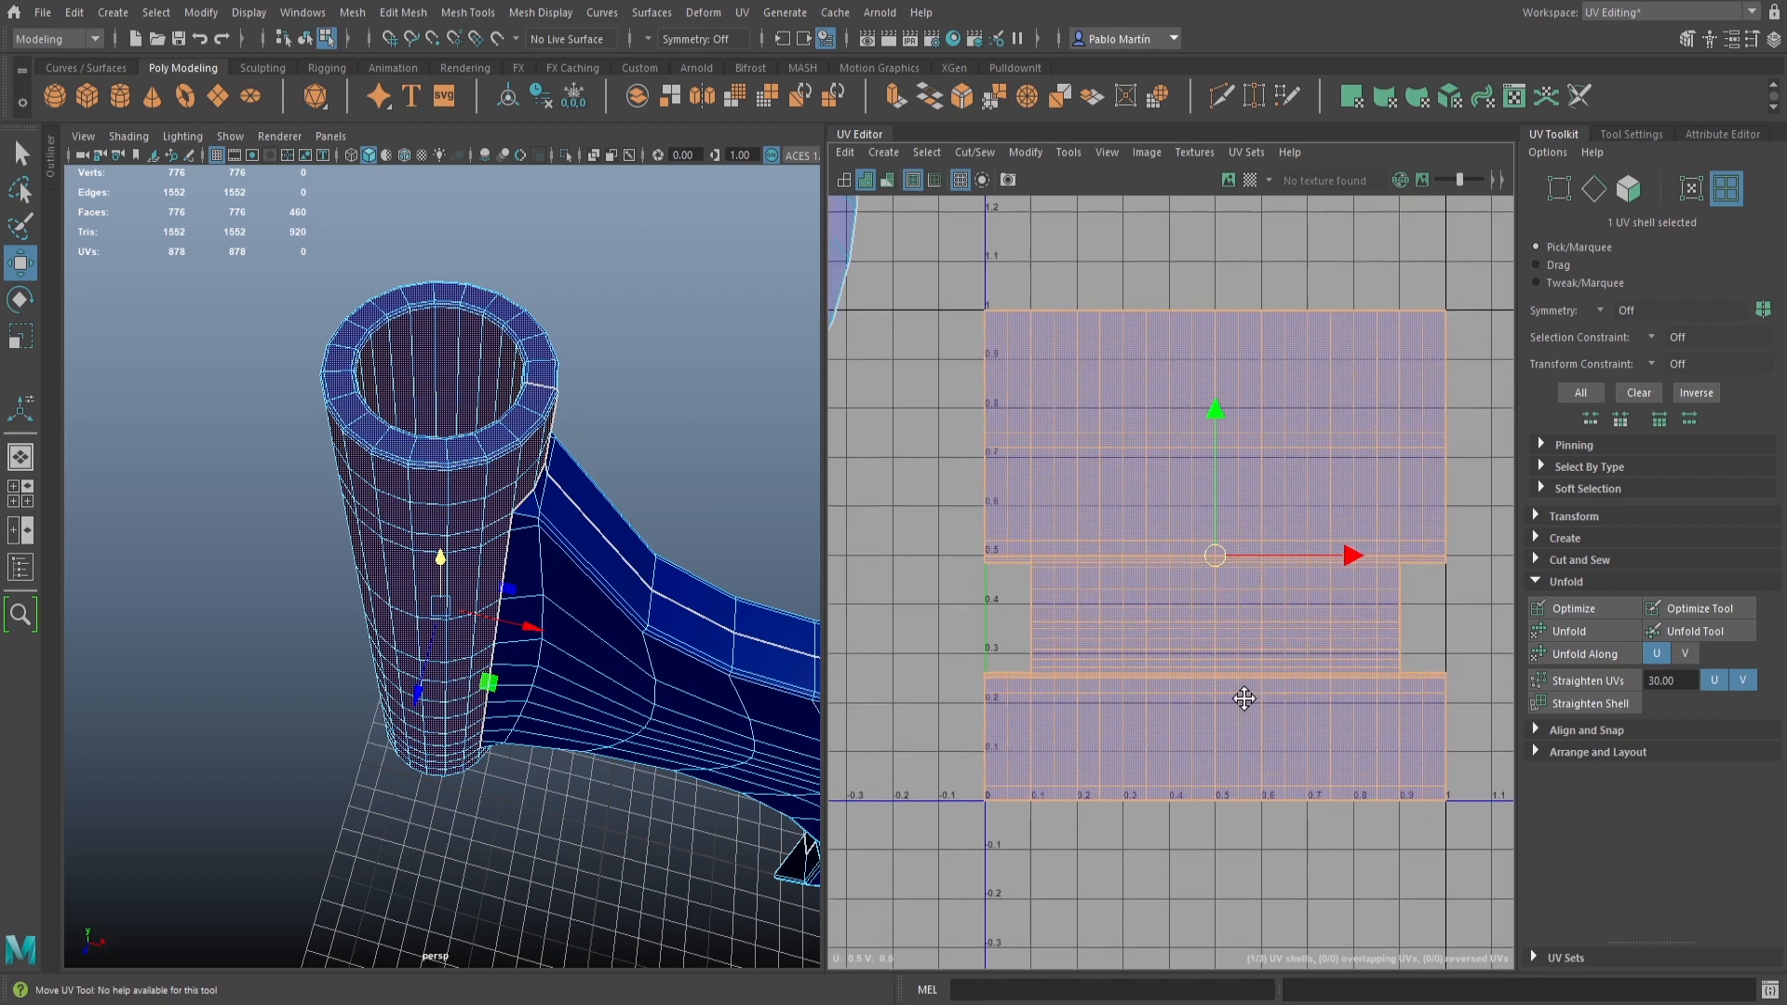
{"action": "right_click", "coordinate": [454, 351]}
{"action": "left_click", "coordinate": [546, 321]}
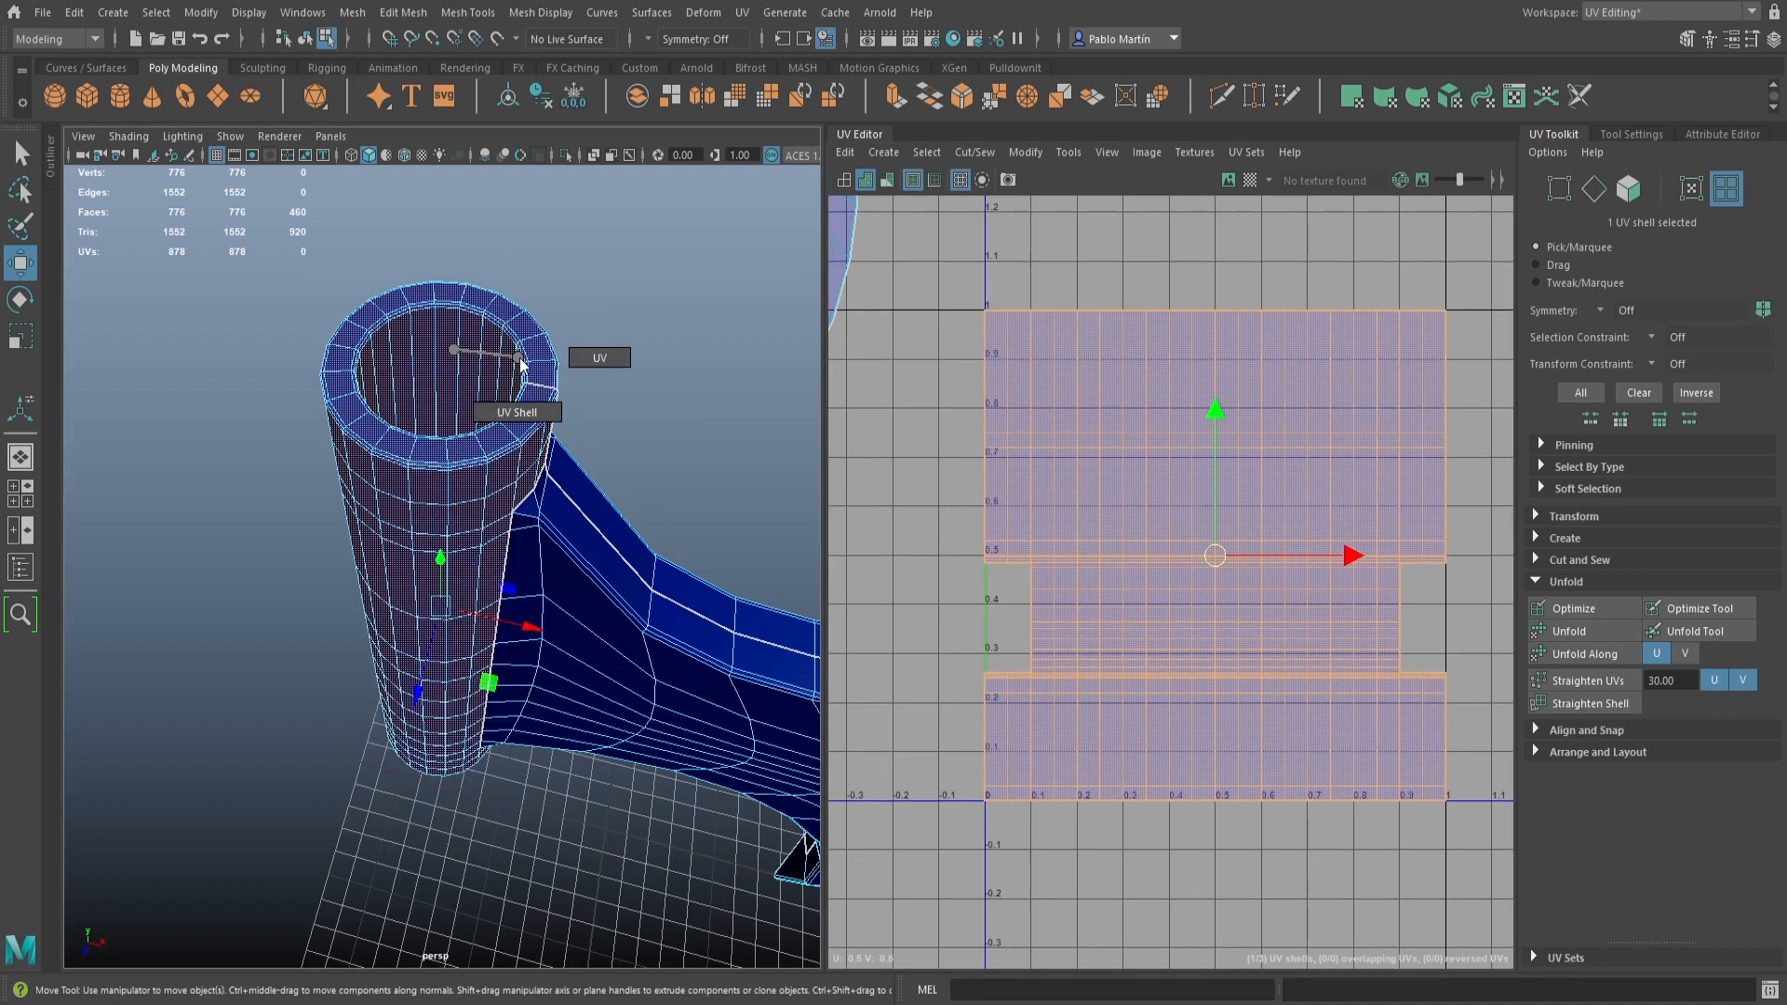
{"action": "left_click", "coordinate": [437, 371]}
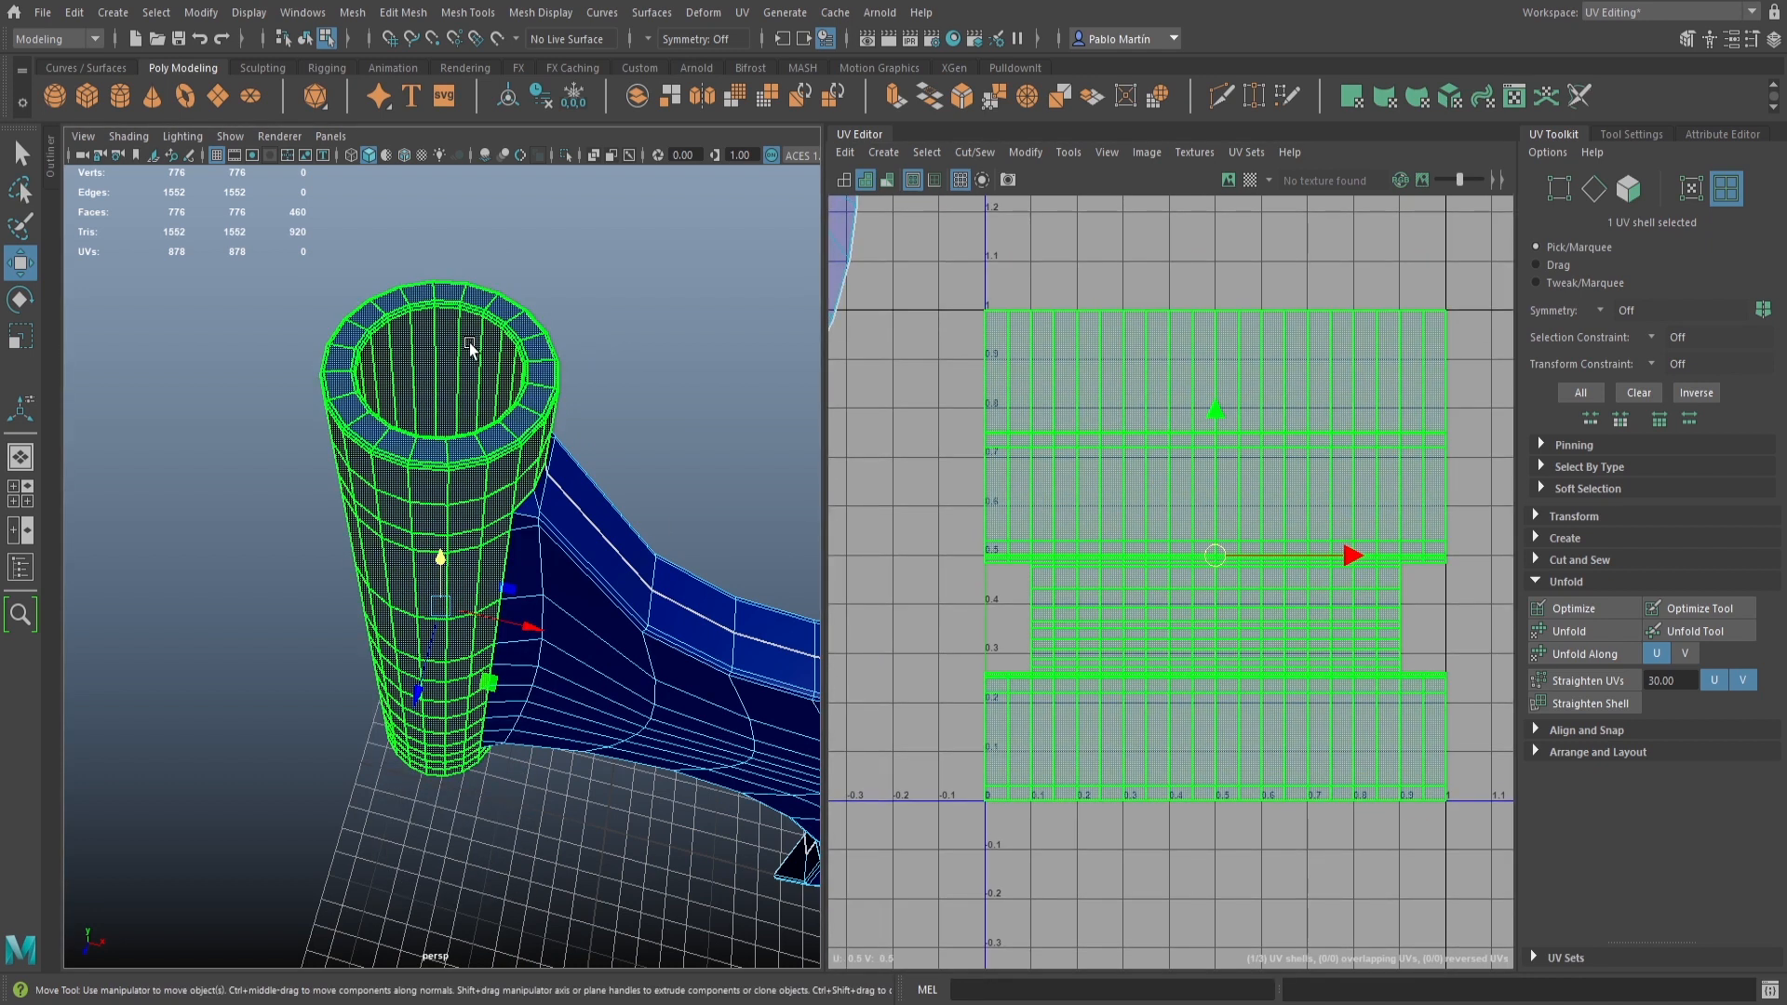
{"action": "left_click", "coordinate": [1166, 529]}
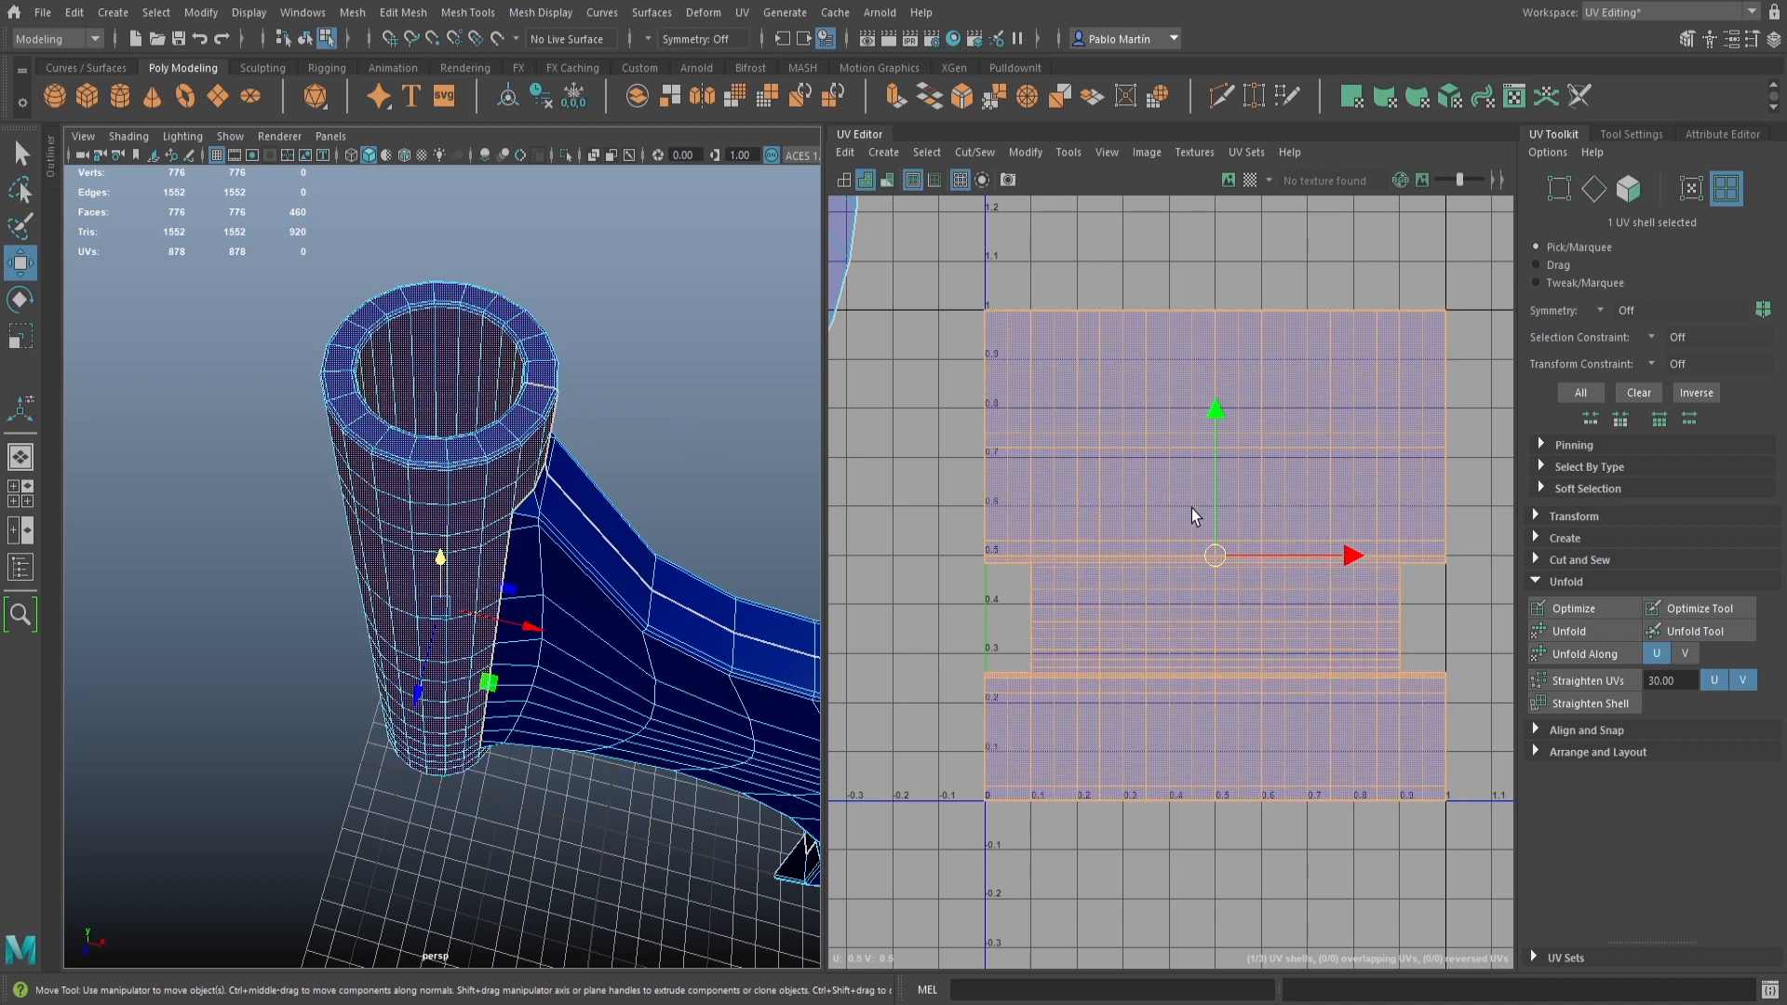
{"action": "left_click", "coordinate": [445, 337]}
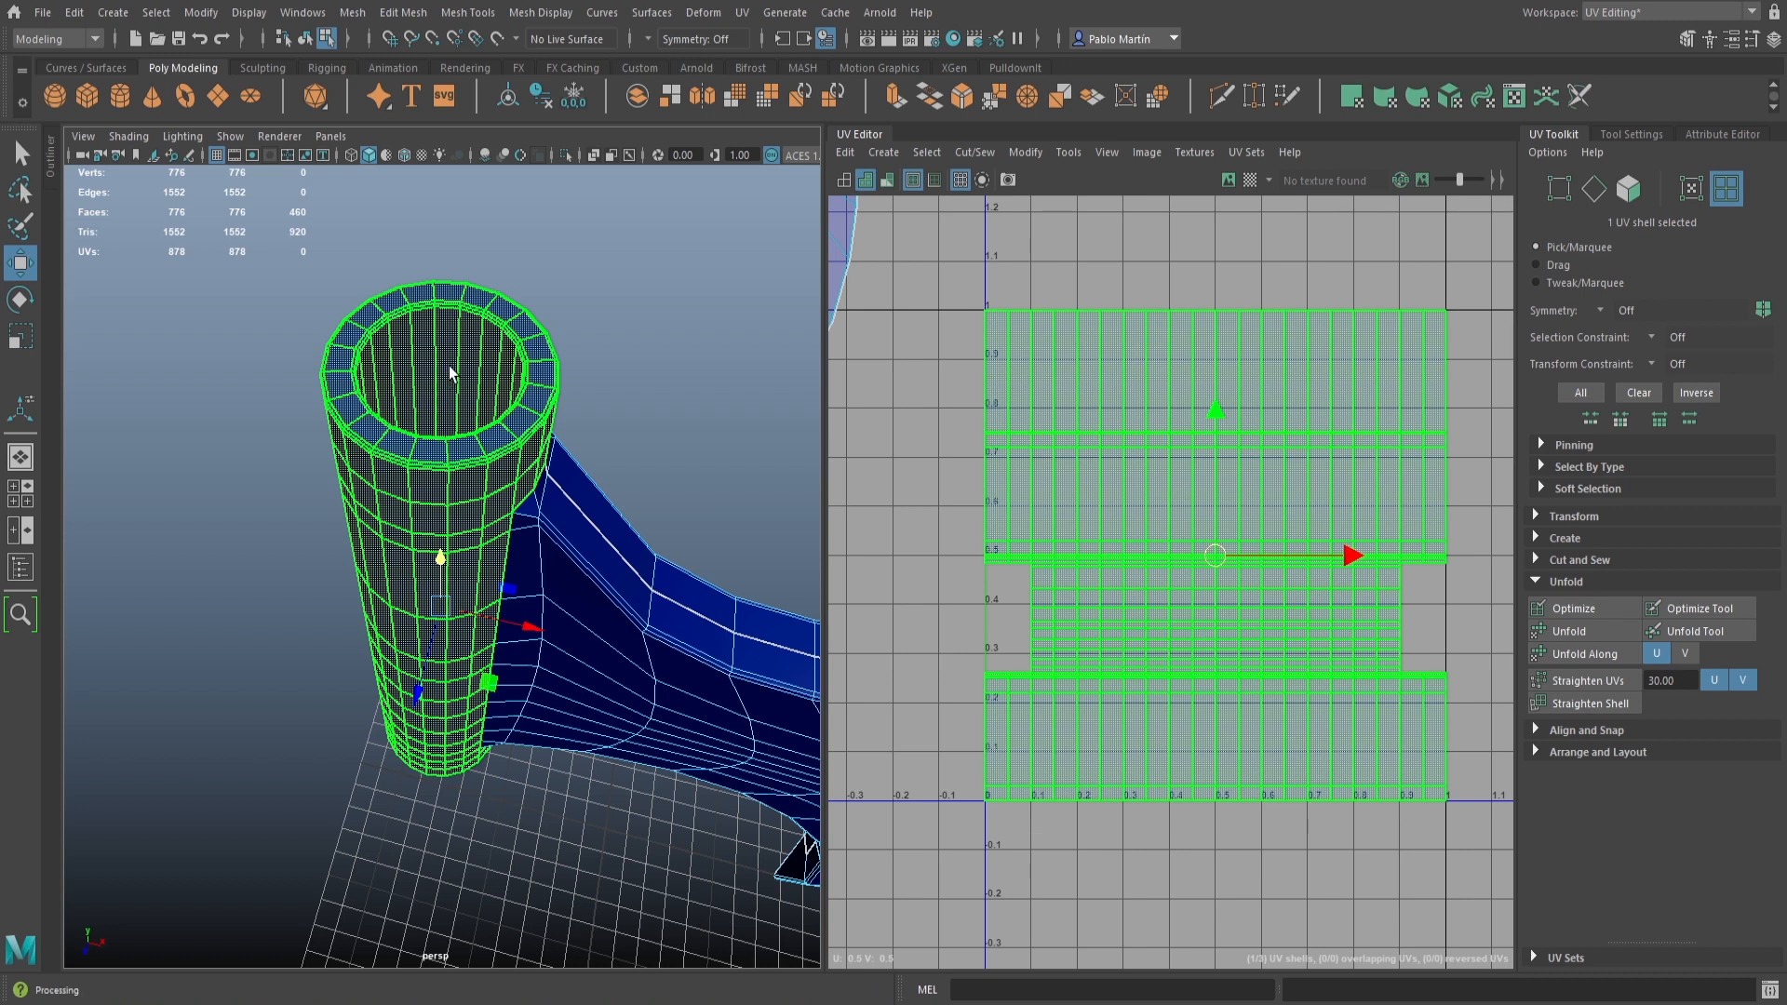
{"action": "scroll", "coordinate": [450, 373], "scroll_direction": "up", "scroll_amount": 5}
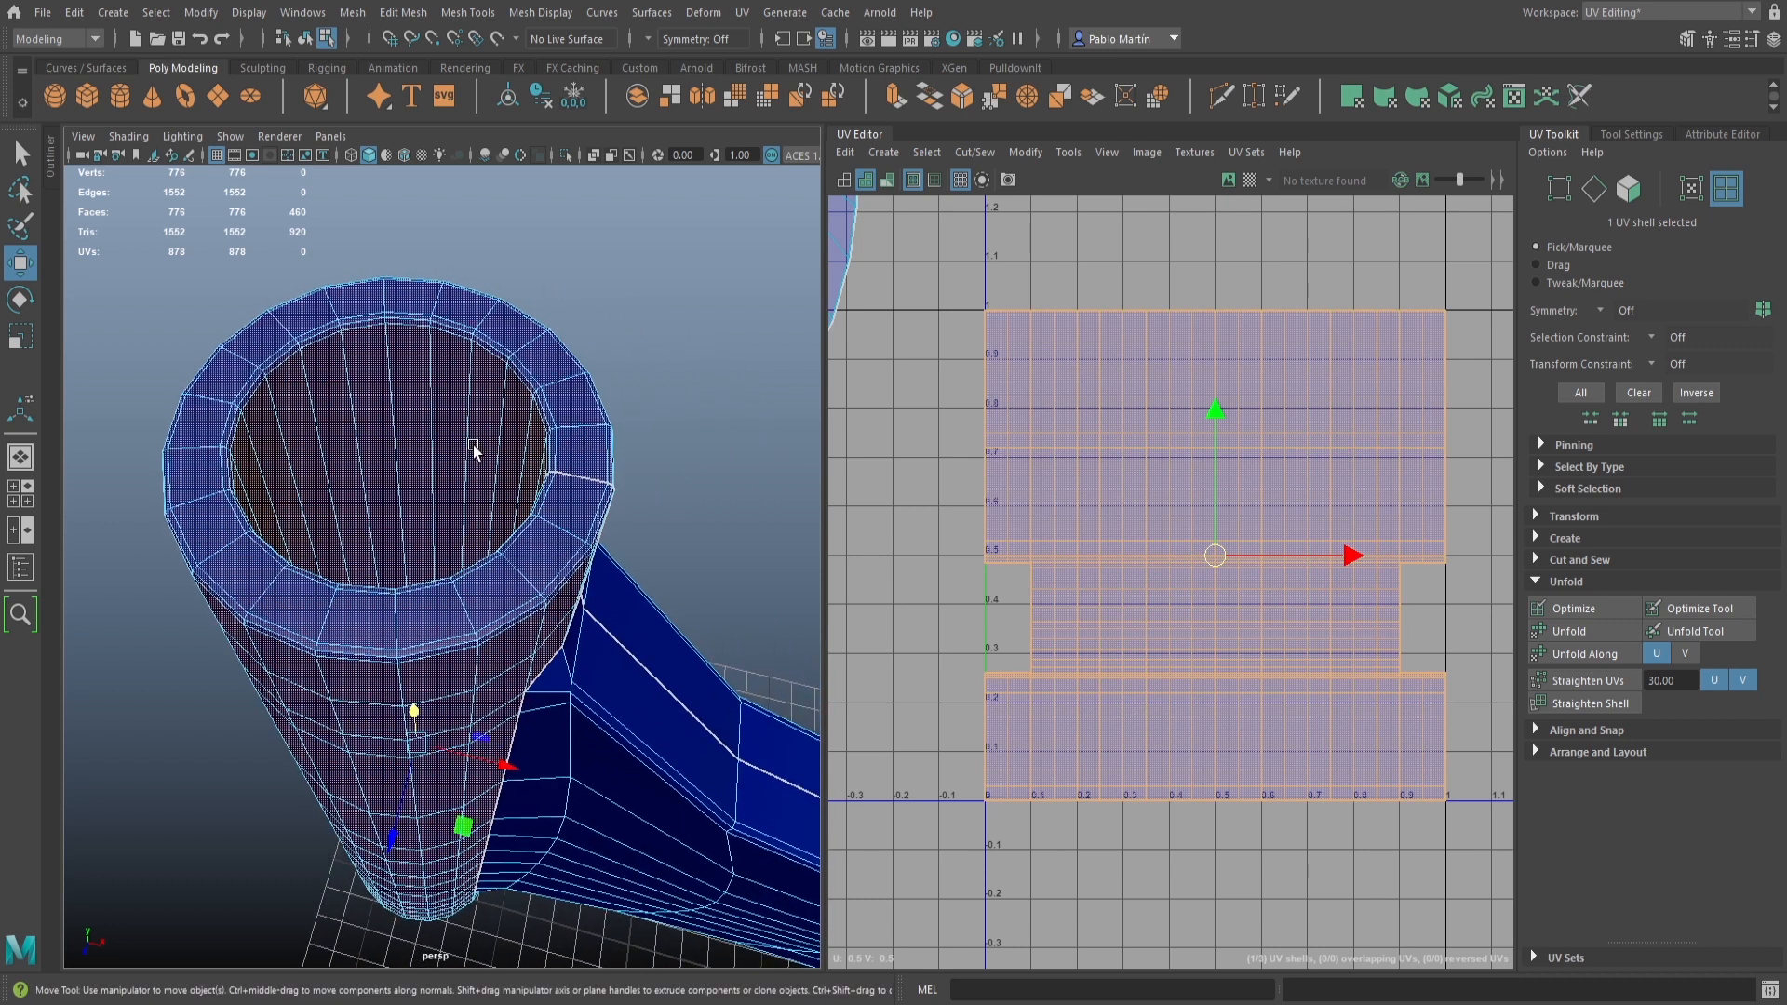
Cut the UVs along the inner and outer edge loops around the rim at the pipe's upper end
{"action": "key", "text": "q"}
{"action": "right_click_drag", "start_coordinate": [387, 324], "coordinate": [387, 270]}
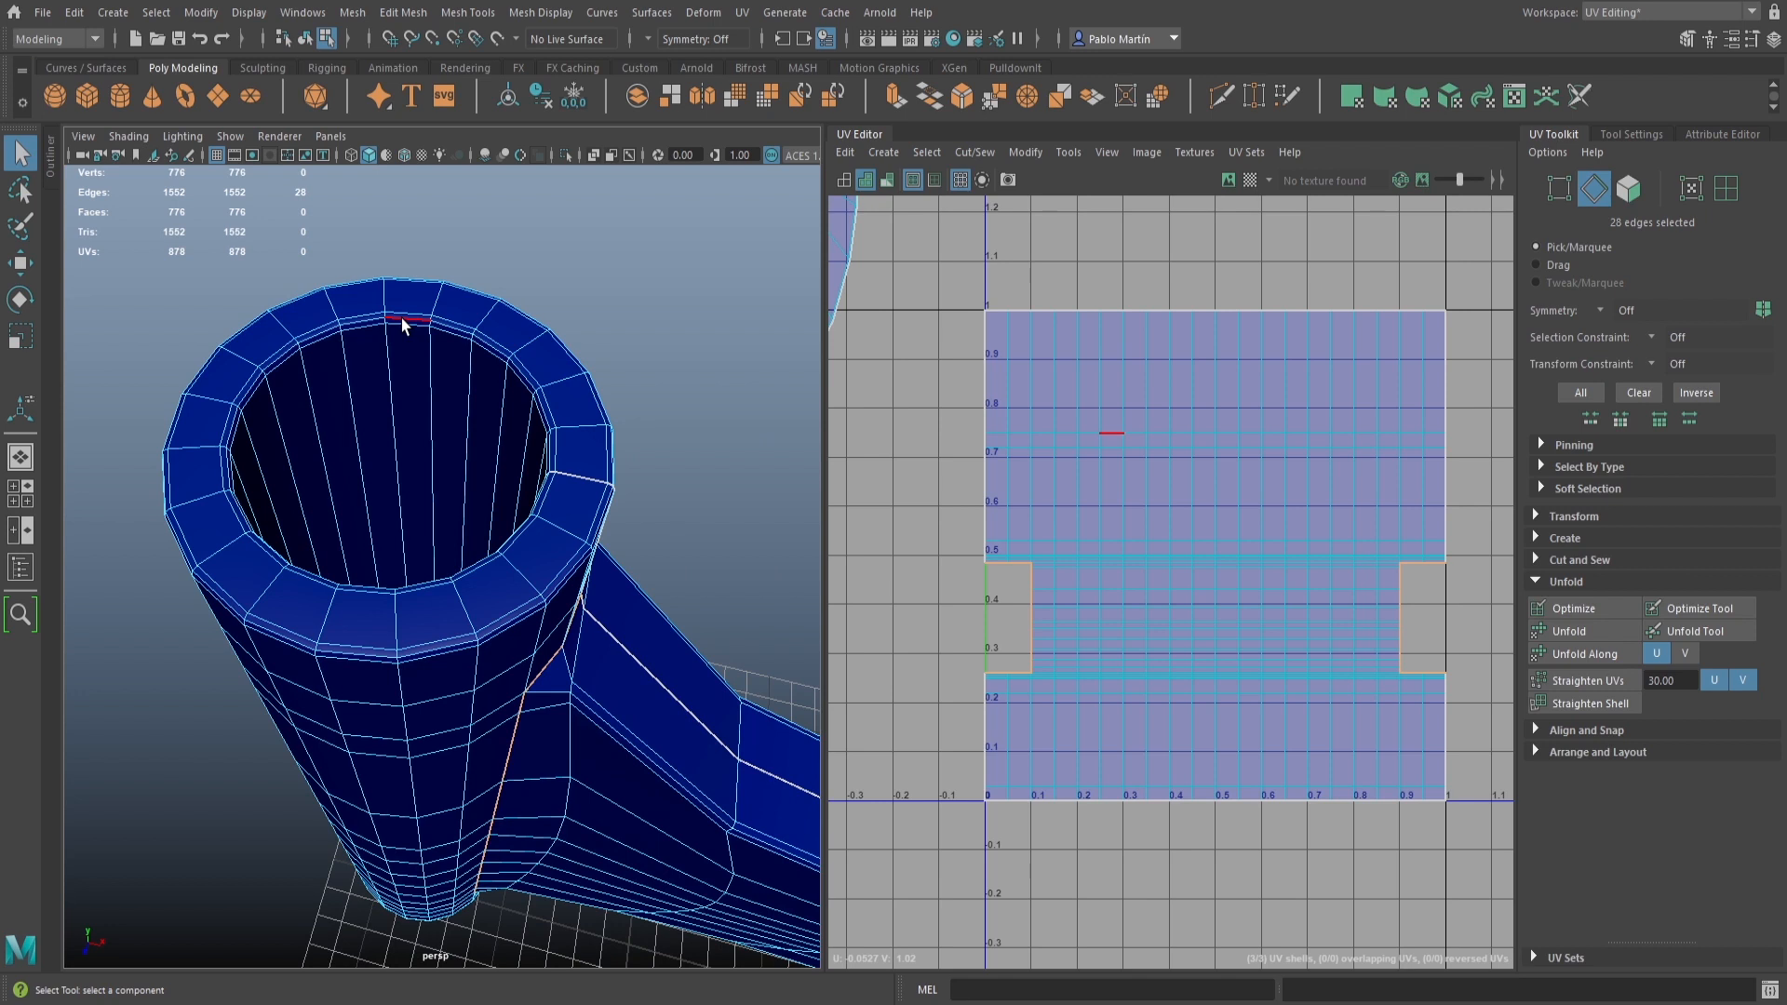
{"action": "mouse_move", "coordinate": [503, 678]}
{"action": "left_mouse_down", "text": "alt"}
{"action": "mouse_move", "coordinate": [501, 468]}
{"action": "mouse_move", "coordinate": [515, 666]}
{"action": "left_mouse_up", "text": "alt"}
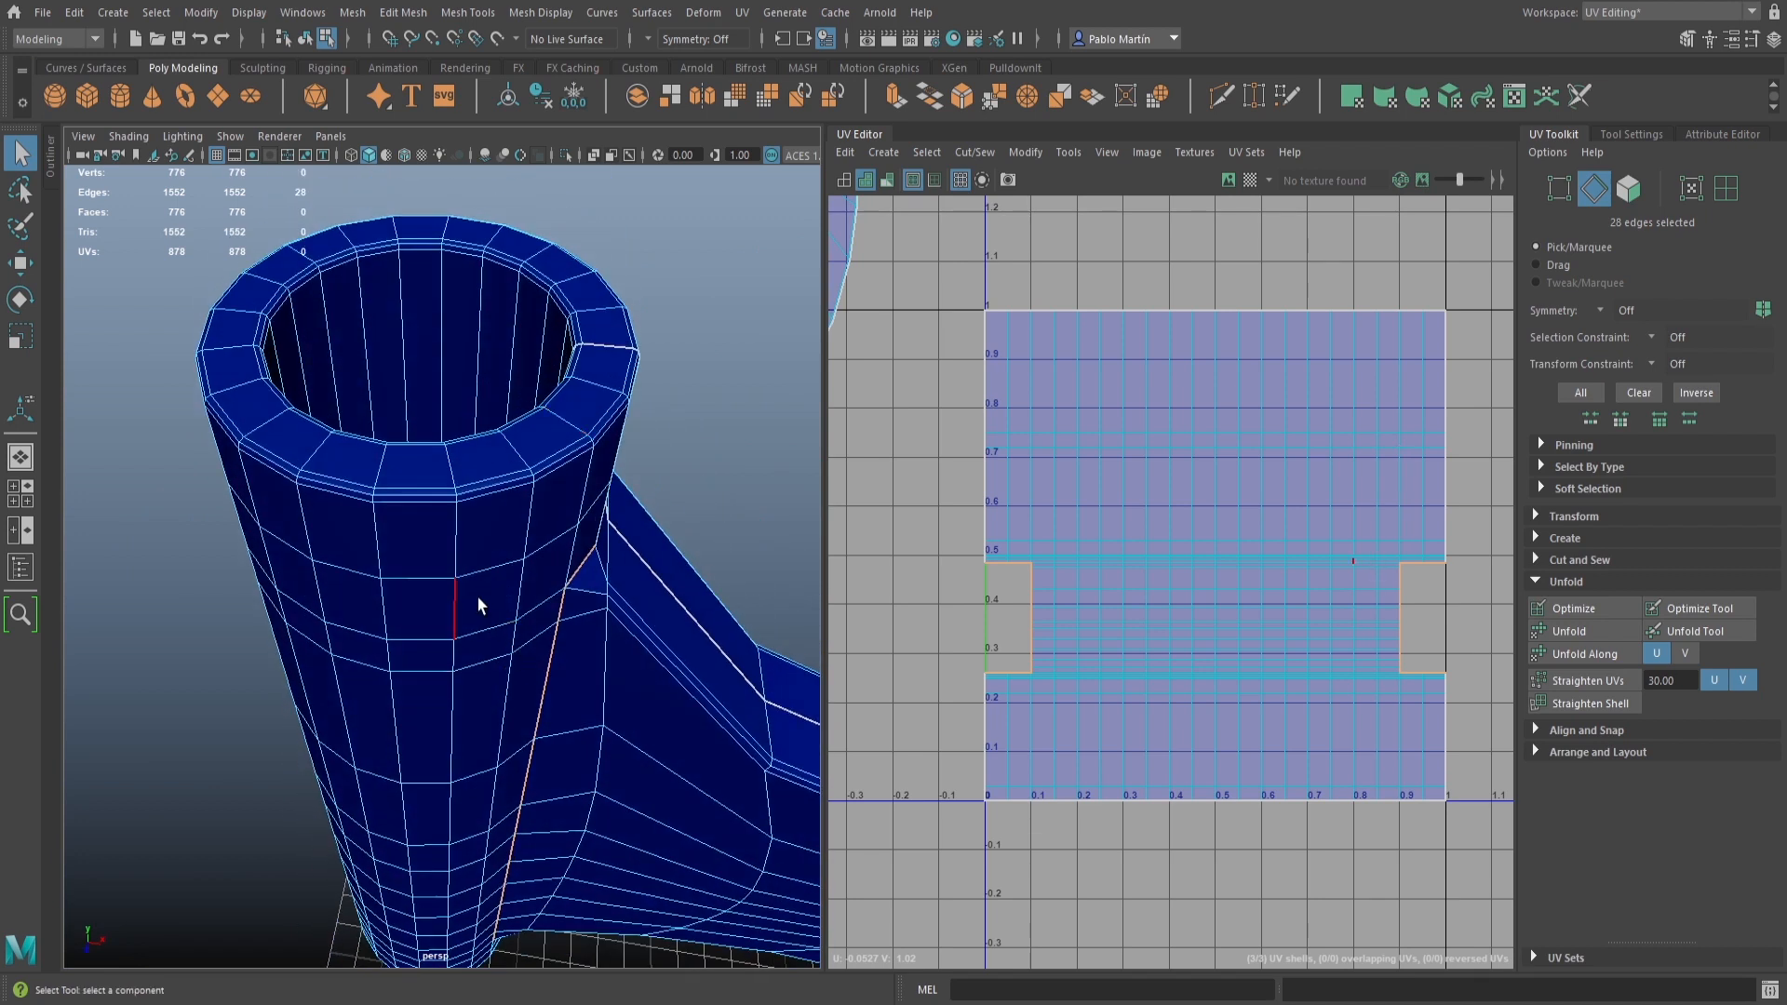
{"action": "right_click_drag", "start_coordinate": [439, 370], "coordinate": [427, 462], "text": "alt"}
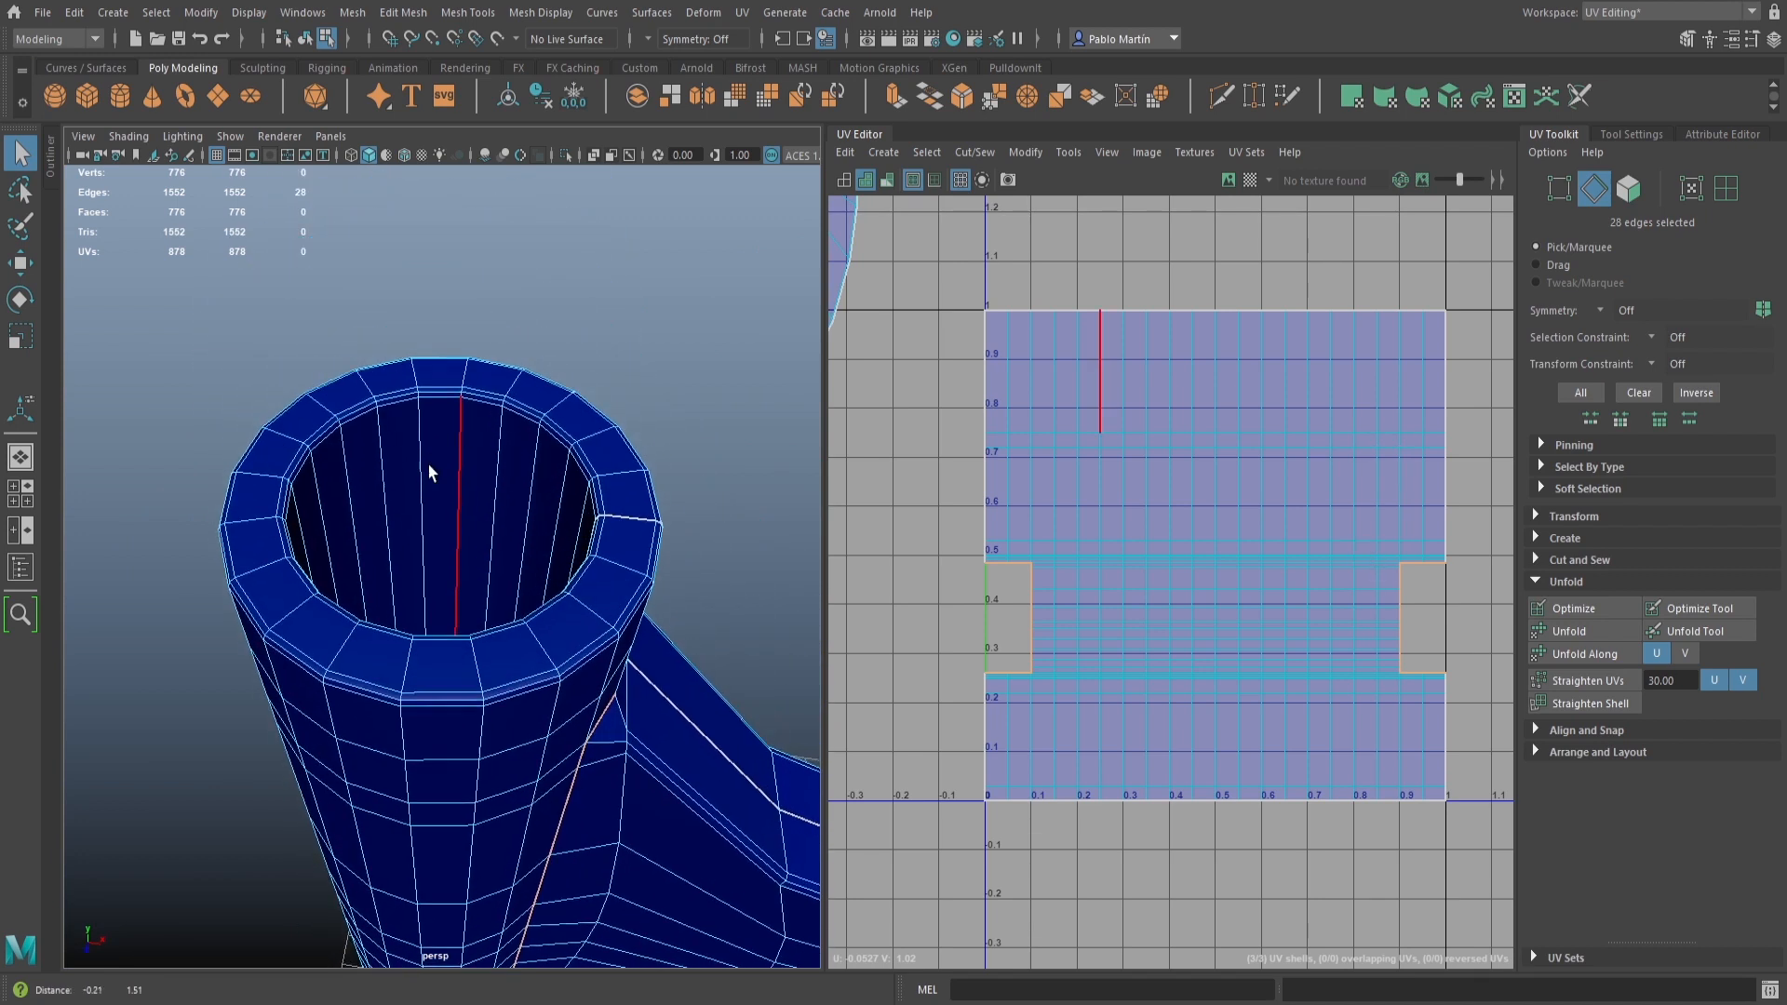
{"action": "left_click_drag", "start_coordinate": [428, 462], "coordinate": [500, 400], "text": "alt"}
{"action": "right_click", "coordinate": [489, 345]}
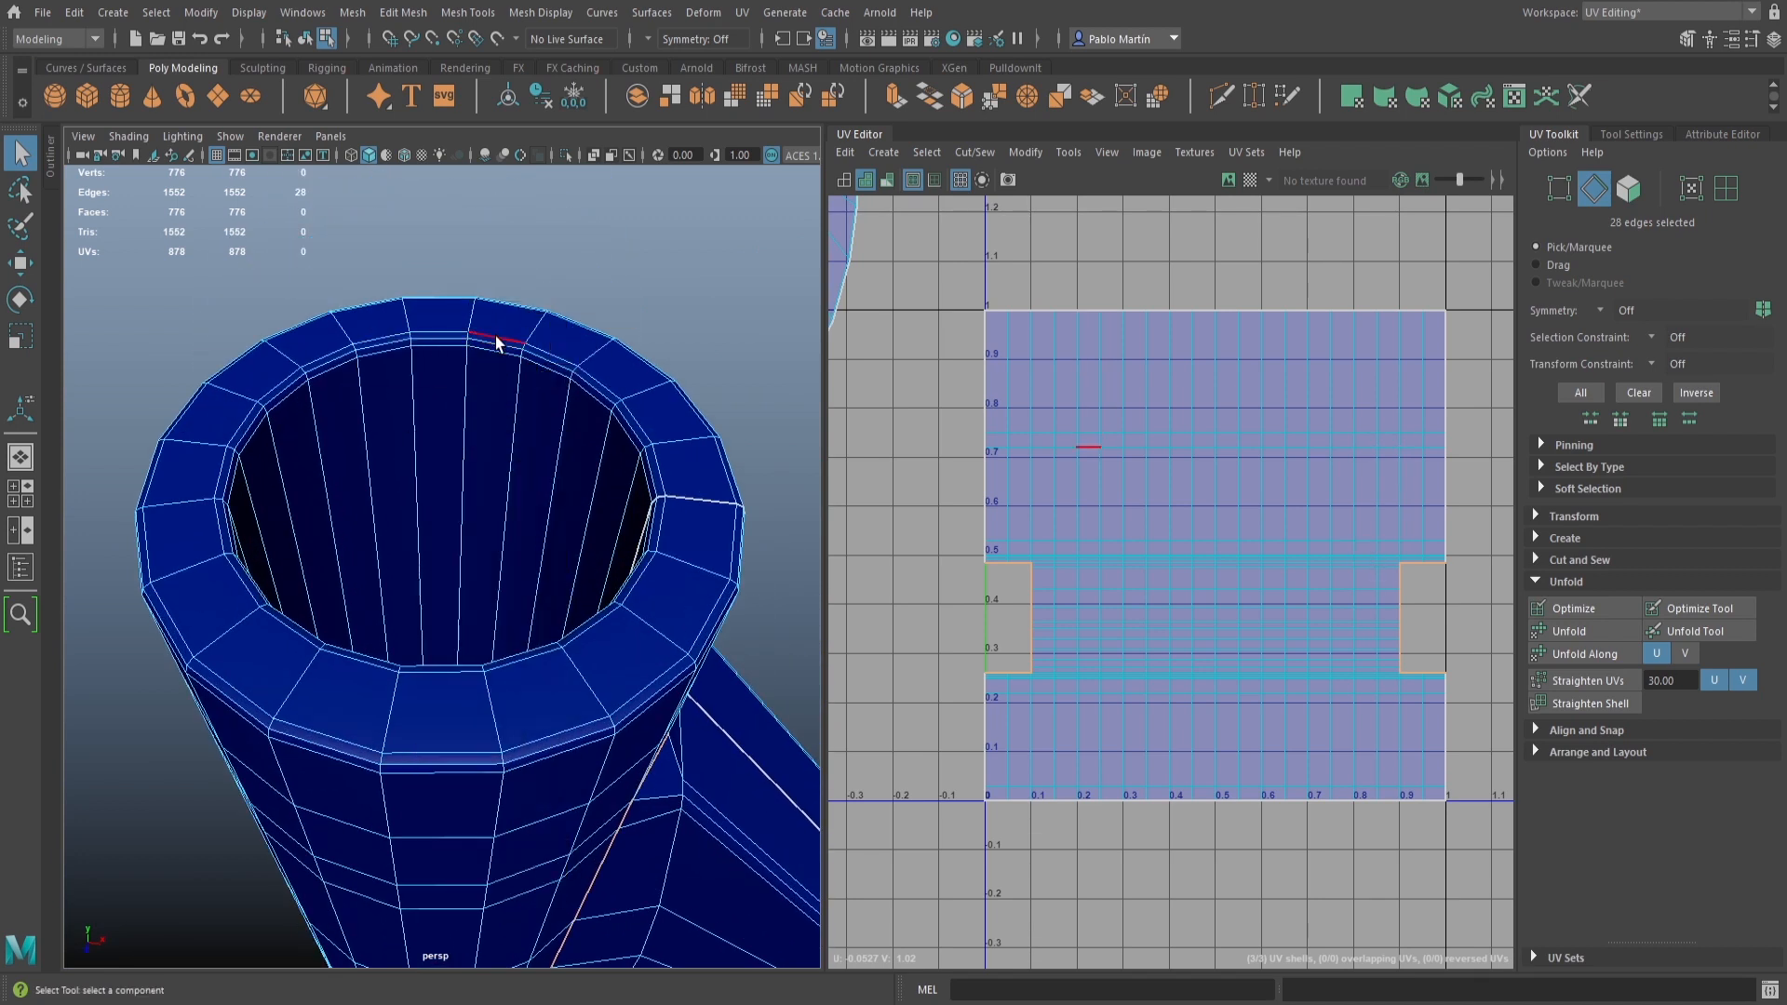
{"action": "double_click", "coordinate": [494, 344]}
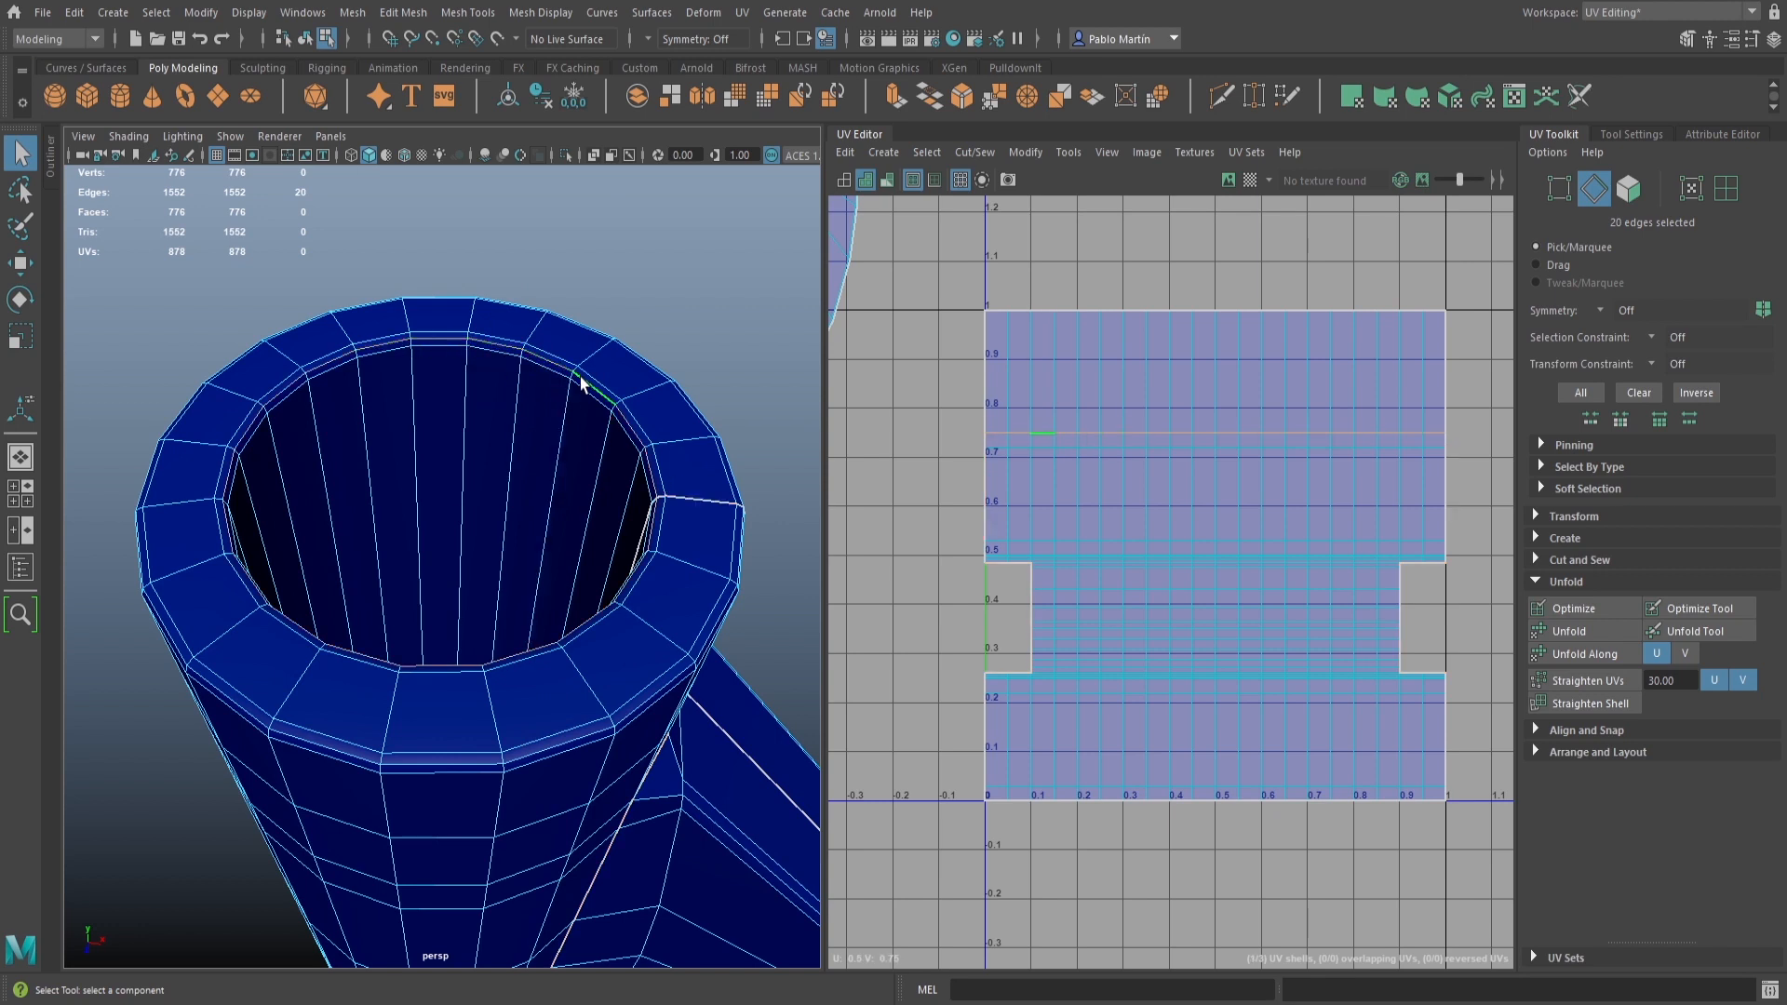
{"action": "left_click_drag", "start_coordinate": [694, 511], "coordinate": [608, 490], "text": "alt"}
{"action": "left_click", "coordinate": [369, 378], "text": "shift"}
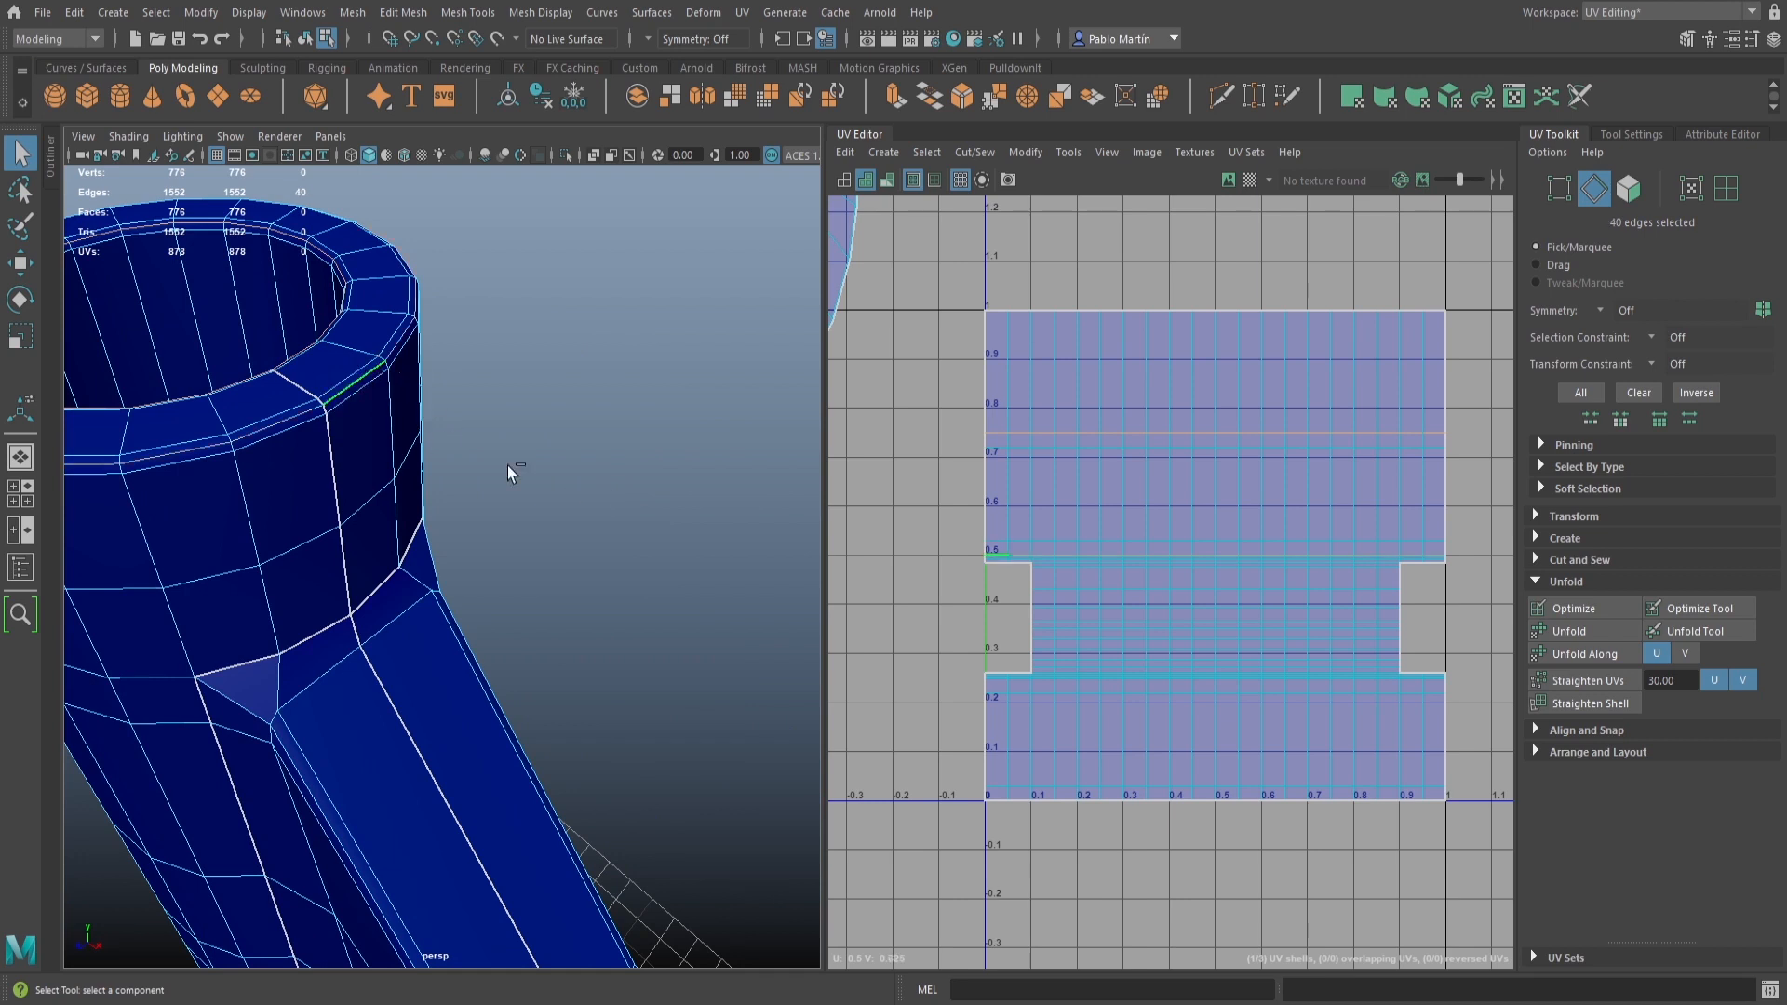
{"action": "left_click", "coordinate": [1571, 579]}
{"action": "left_click", "coordinate": [1571, 562]}
{"action": "left_click", "coordinate": [1571, 612]}
Cut the UVs along the outer and inner edge loops around the rim at the pipe's lower end
{"action": "left_click_drag", "start_coordinate": [736, 654], "coordinate": [800, 509], "text": "alt"}
{"action": "right_click_drag", "start_coordinate": [801, 506], "coordinate": [566, 589], "text": "alt"}
{"action": "middle_click_drag", "start_coordinate": [566, 588], "coordinate": [571, 423], "text": "alt"}
{"action": "right_click_drag", "start_coordinate": [430, 429], "coordinate": [512, 456], "text": "alt"}
{"action": "middle_click_drag", "start_coordinate": [512, 456], "coordinate": [512, 445], "text": "alt"}
{"action": "left_click_drag", "start_coordinate": [512, 445], "coordinate": [519, 463], "text": "alt"}
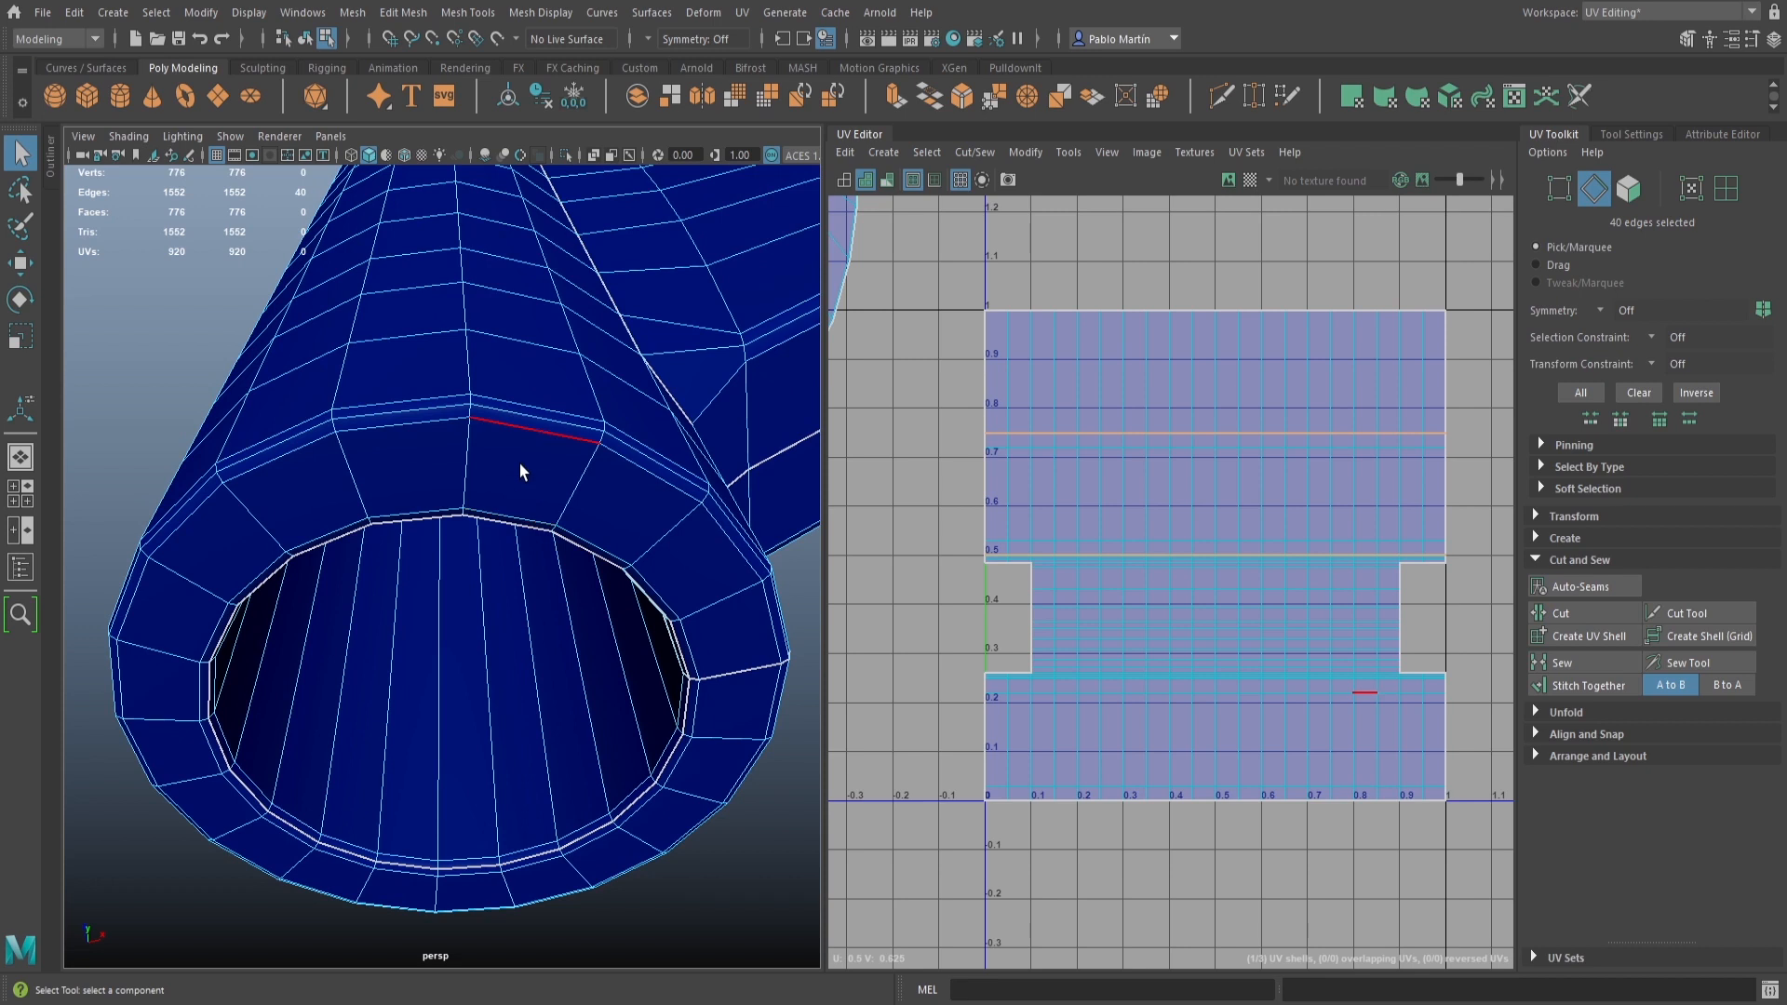
{"action": "left_click", "coordinate": [522, 417]}
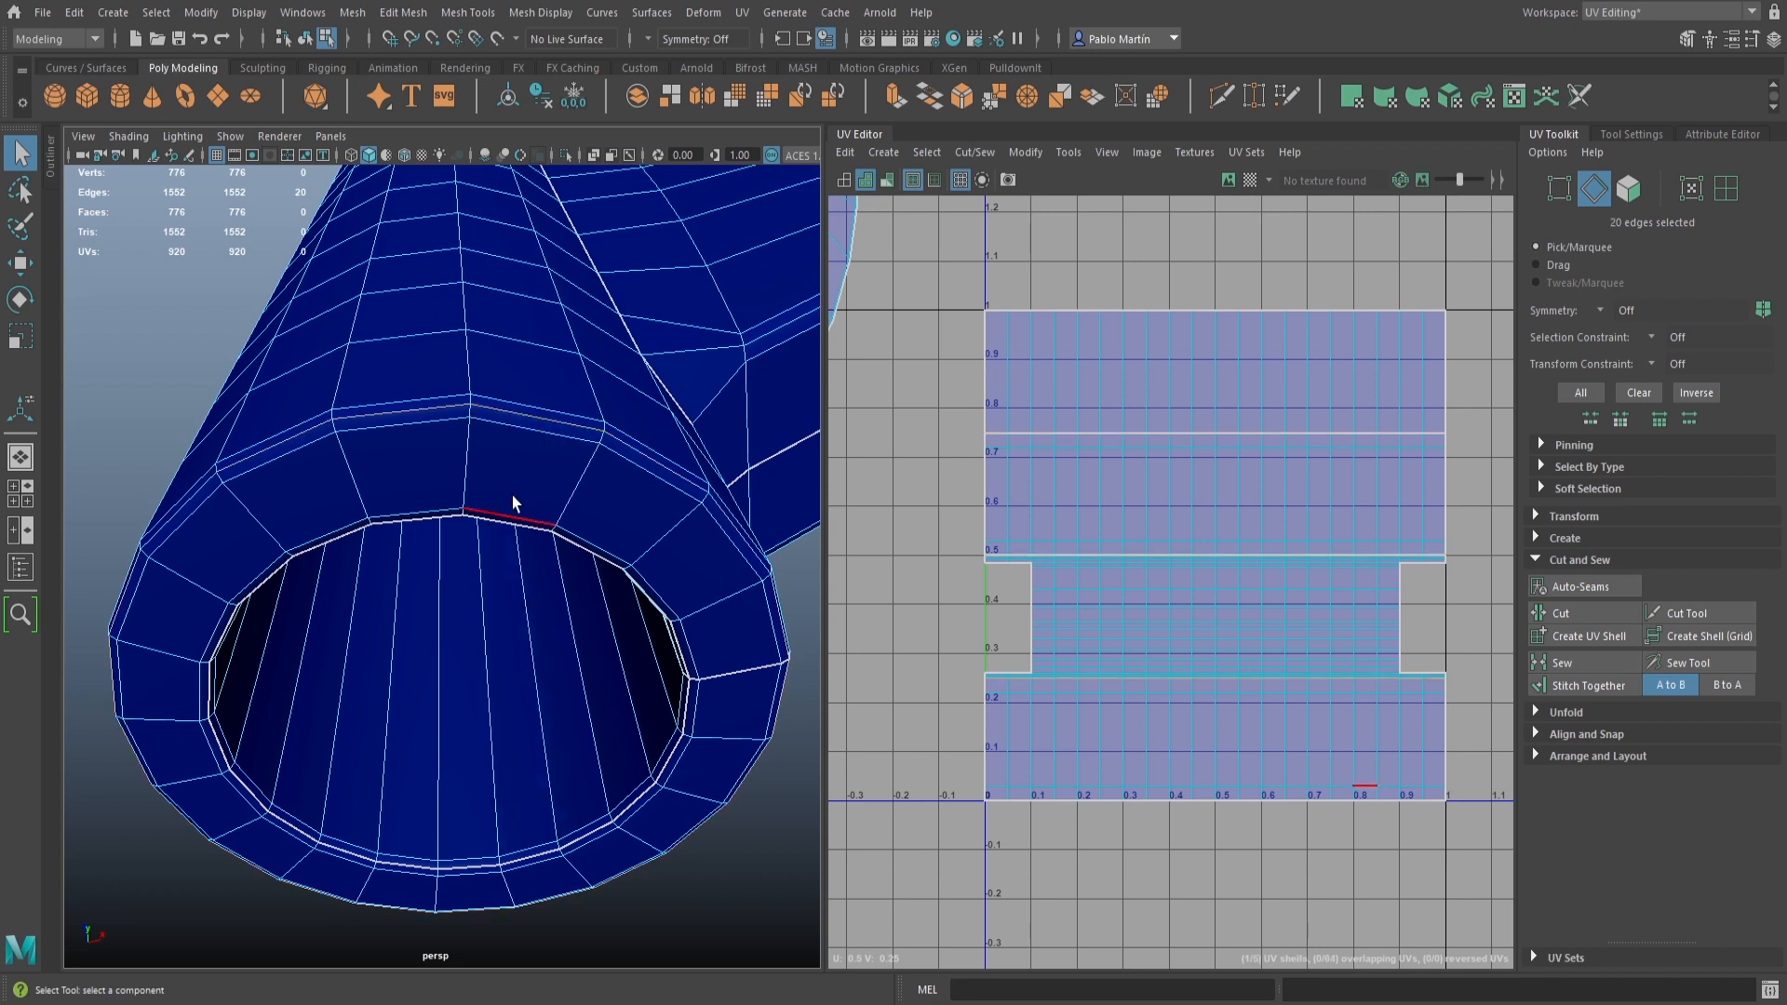
{"action": "double_click", "coordinate": [467, 868], "text": "shift"}
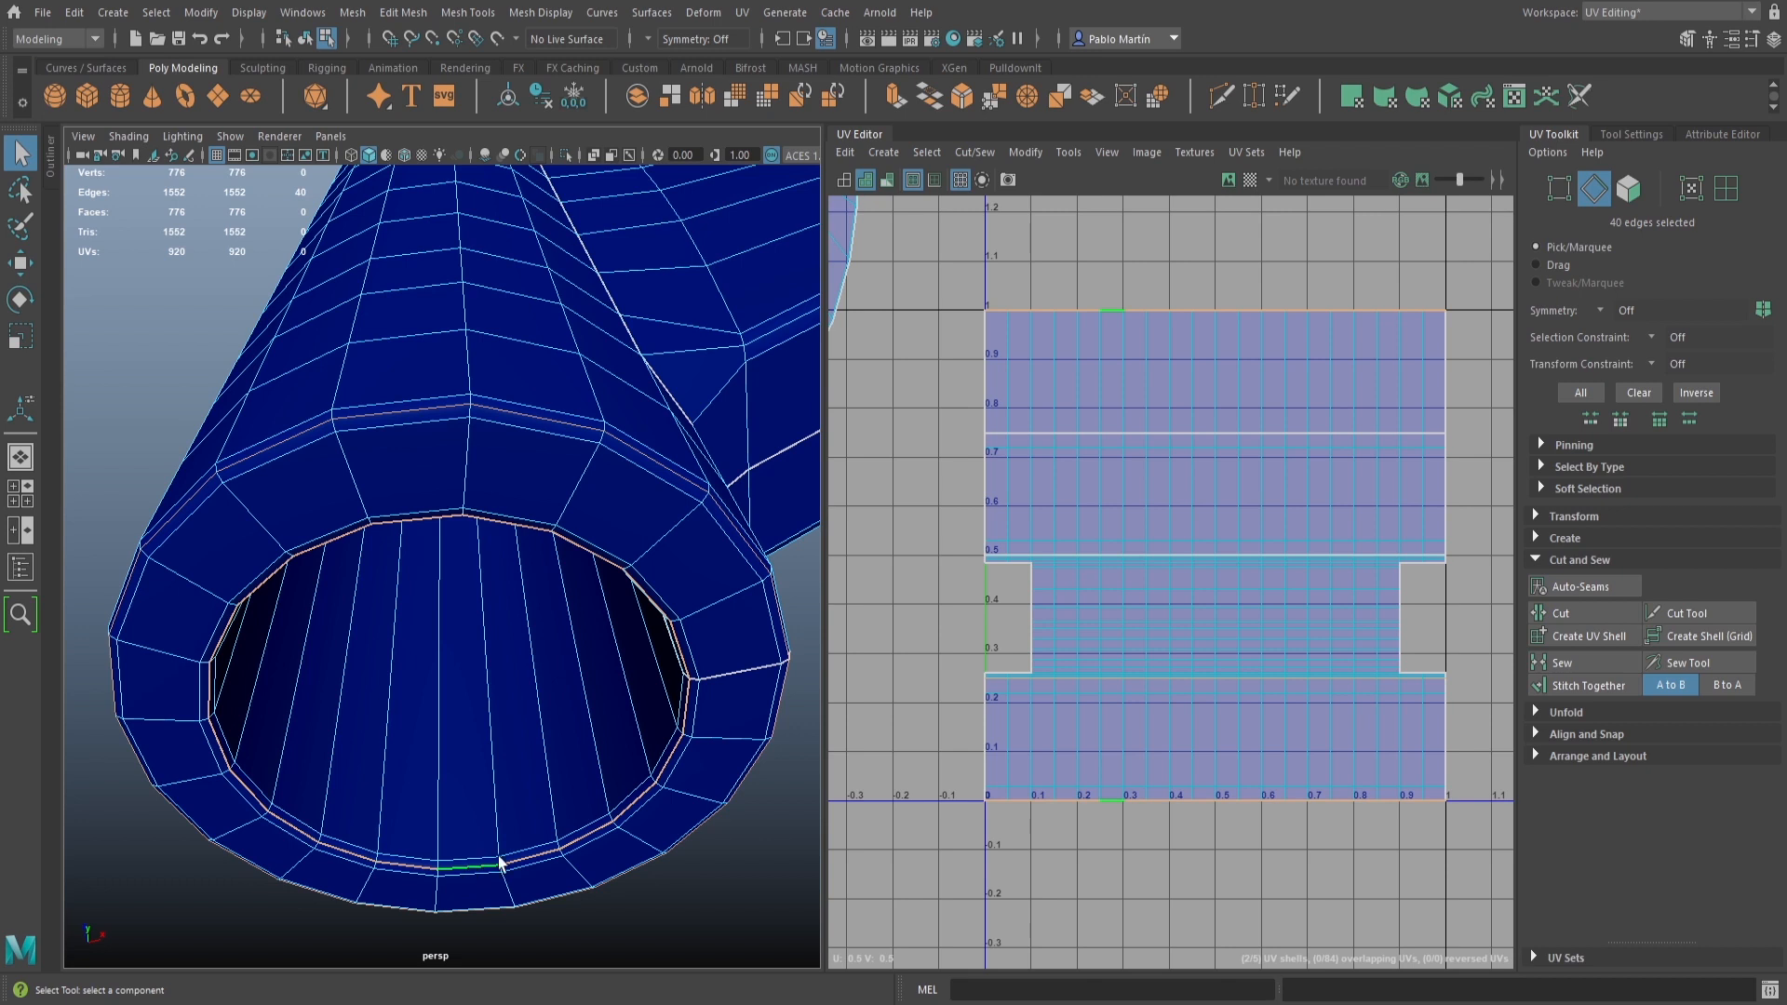
{"action": "left_click", "coordinate": [1588, 613]}
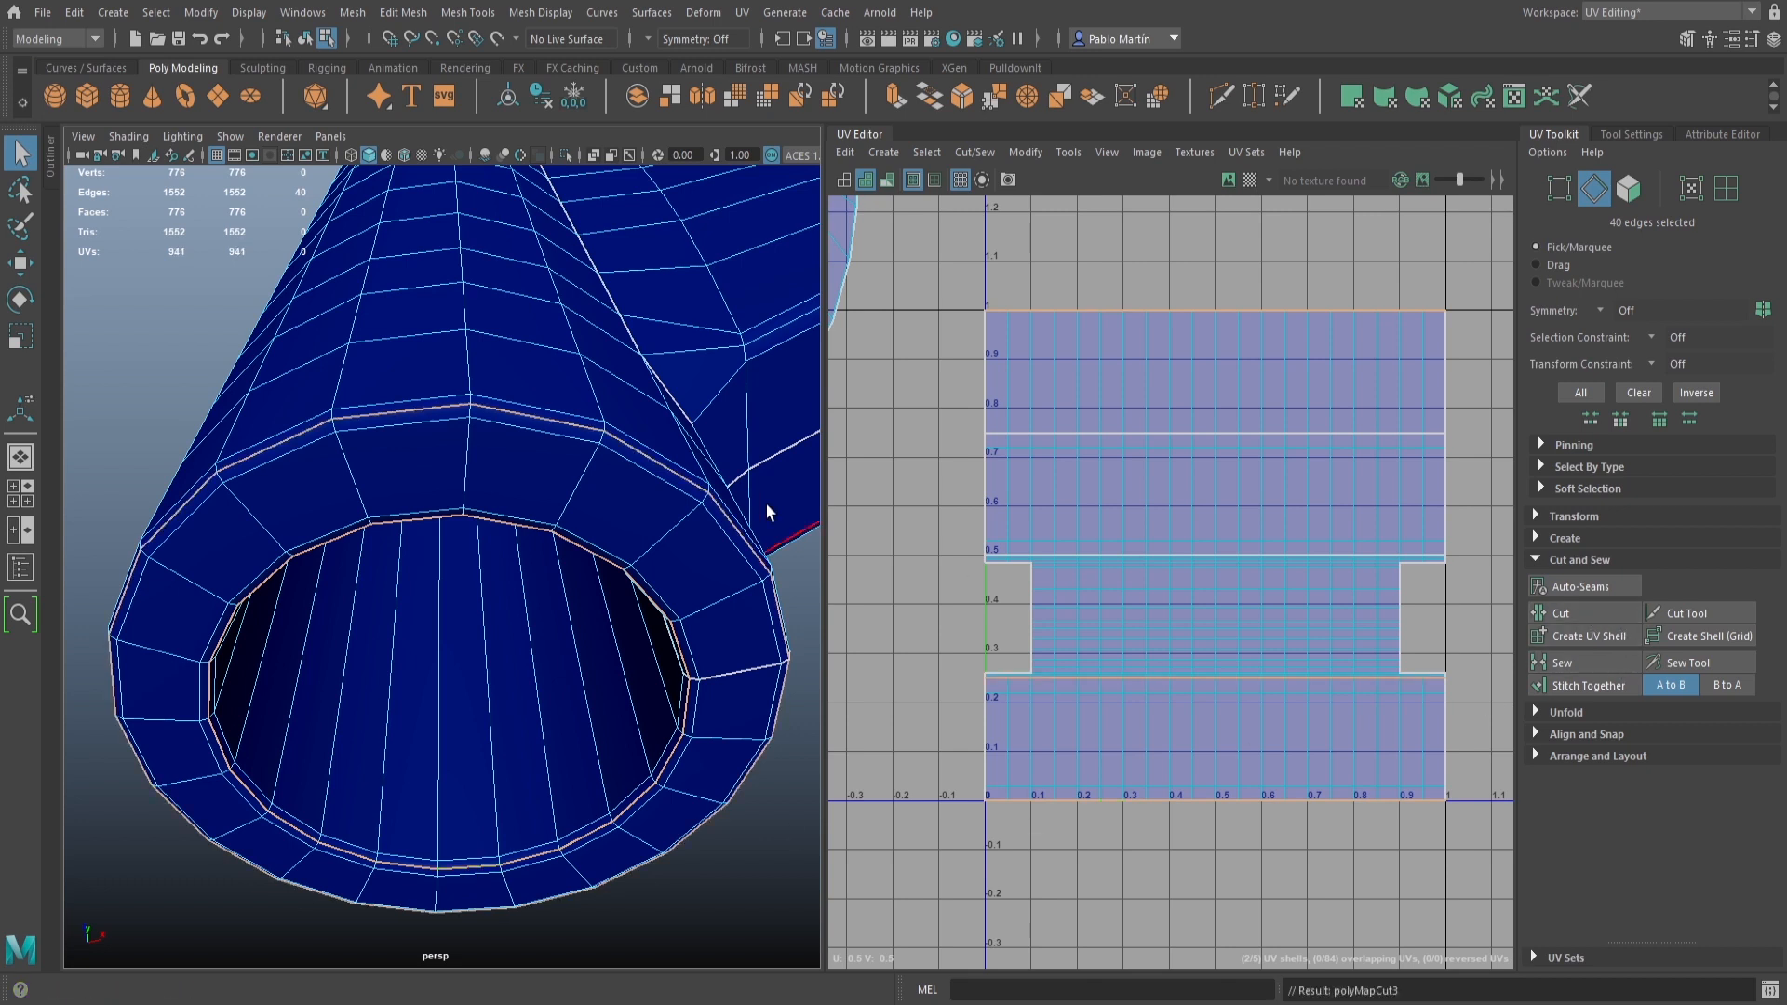
Select the two rim UV shells, one at each end of the pipe
{"action": "right_click", "coordinate": [663, 530]}
{"action": "right_click_drag", "start_coordinate": [663, 531], "coordinate": [388, 506]}
{"action": "left_click", "coordinate": [618, 507]}
{"action": "left_click_drag", "start_coordinate": [529, 406], "coordinate": [536, 646], "text": "alt"}
{"action": "right_click_drag", "start_coordinate": [405, 573], "coordinate": [686, 554], "text": "alt"}
{"action": "middle_click_drag", "start_coordinate": [686, 554], "coordinate": [664, 421], "text": "alt"}
{"action": "left_click", "coordinate": [586, 445], "text": "shift"}
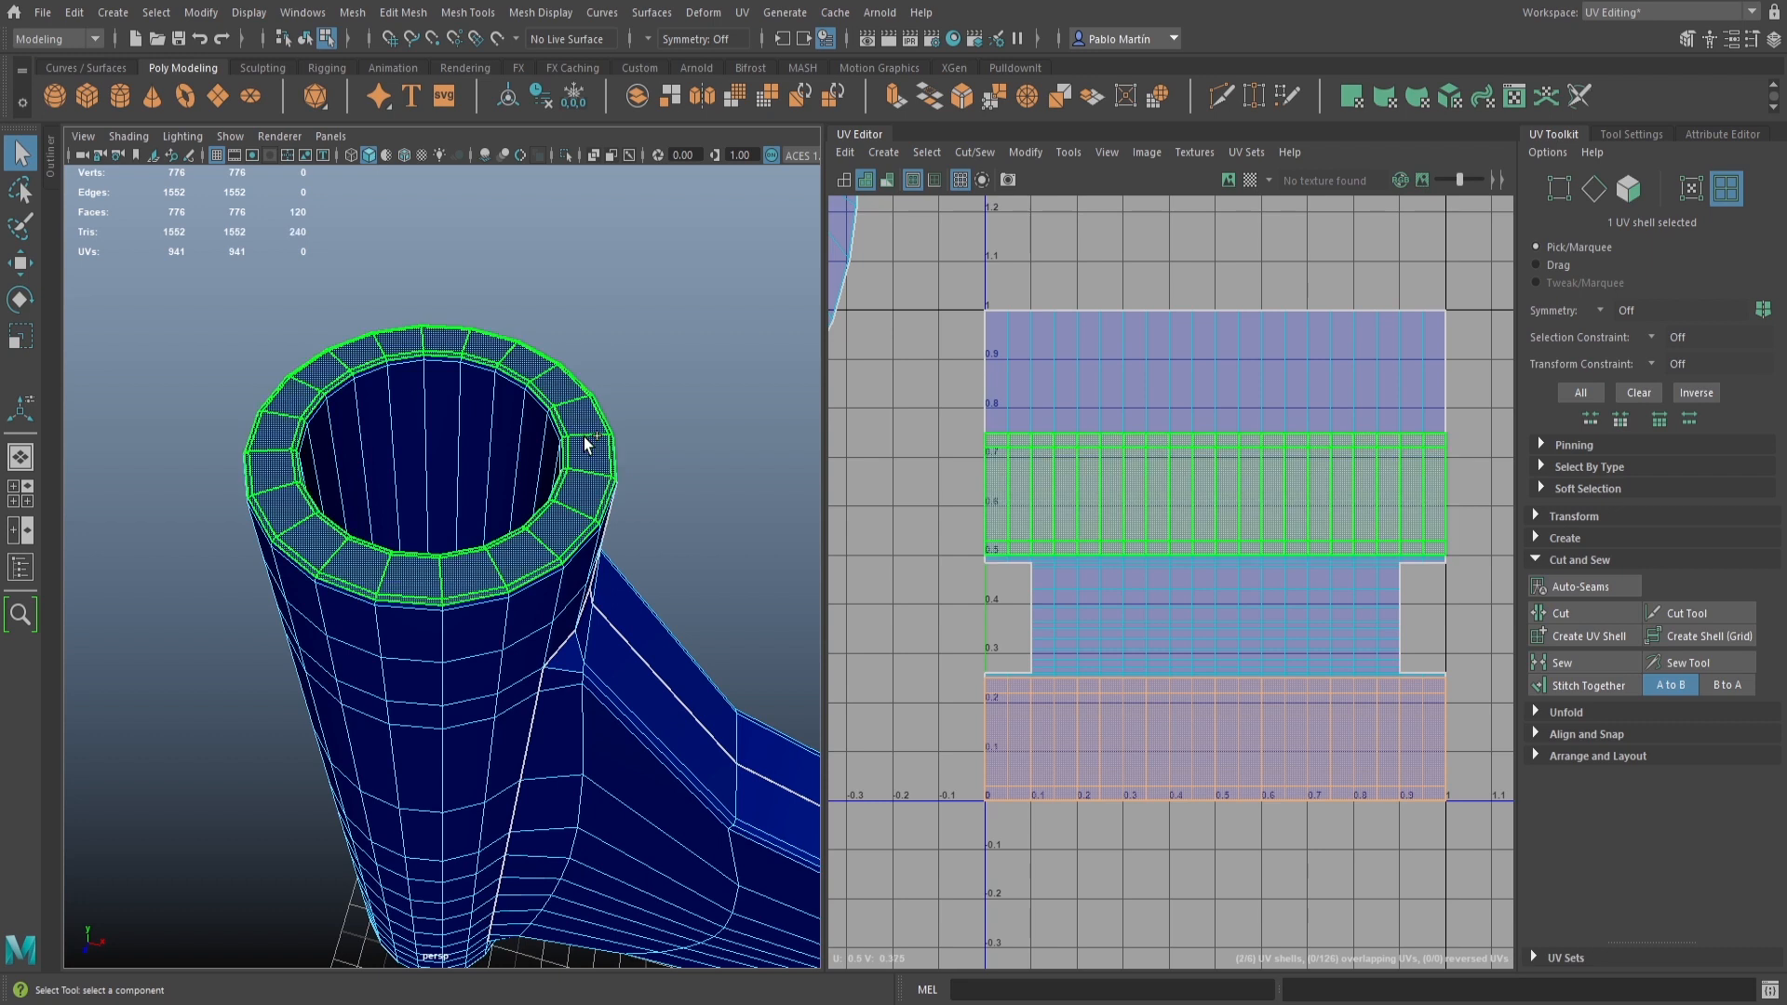
{"action": "right_click_drag", "start_coordinate": [1363, 559], "coordinate": [976, 573], "text": "alt"}
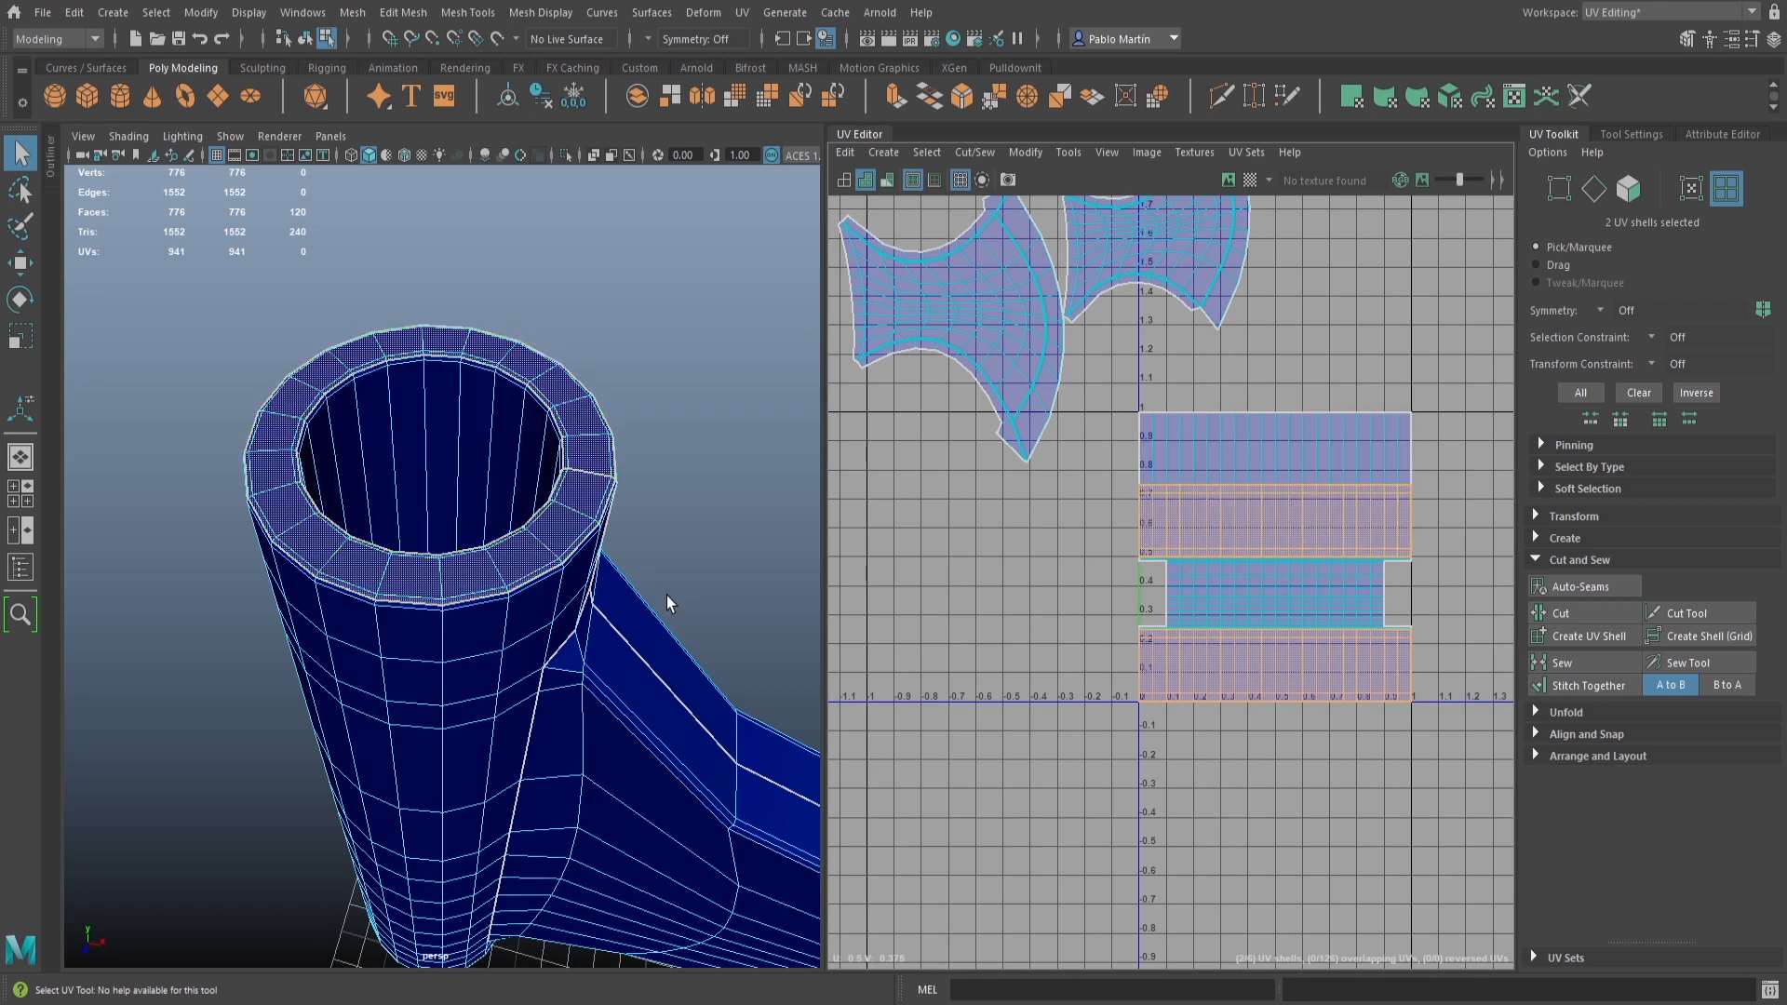
Apply a planar UV projection from the Y axis, fitted to the bounding box, to both rim shells
{"action": "left_click", "coordinate": [1560, 559]}
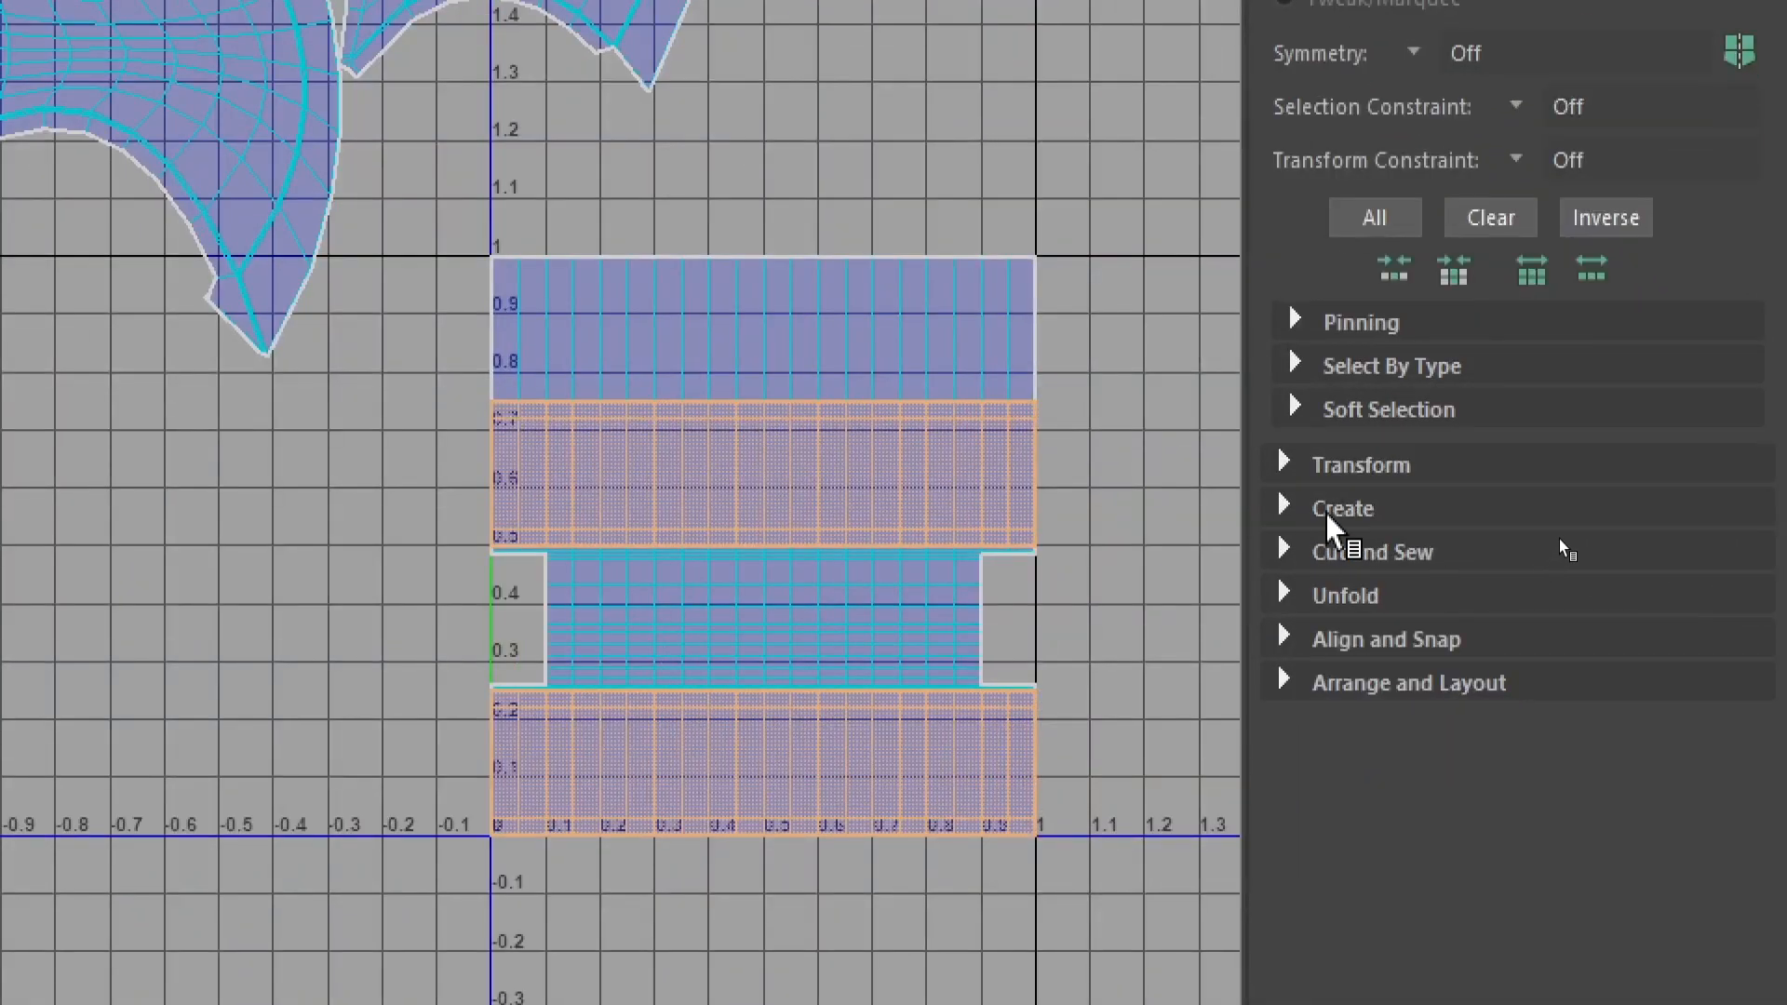
{"action": "left_click", "coordinate": [1562, 540]}
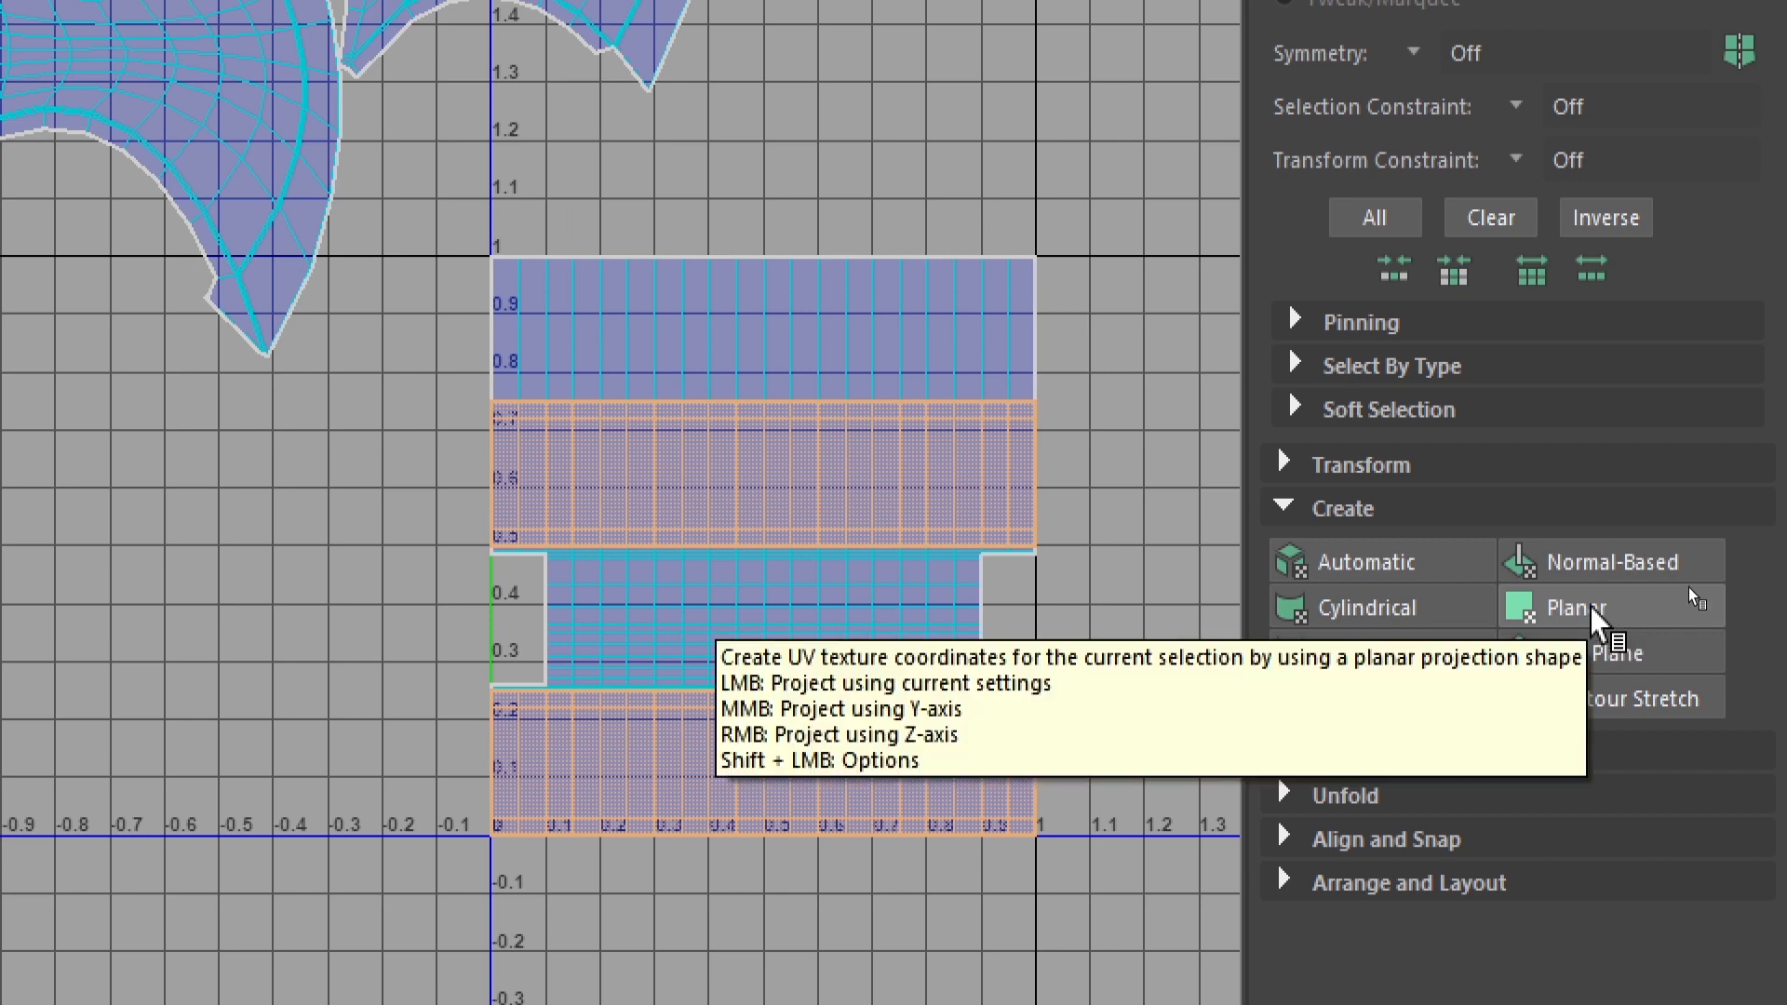
{"action": "left_click", "coordinate": [1597, 610], "text": "shift"}
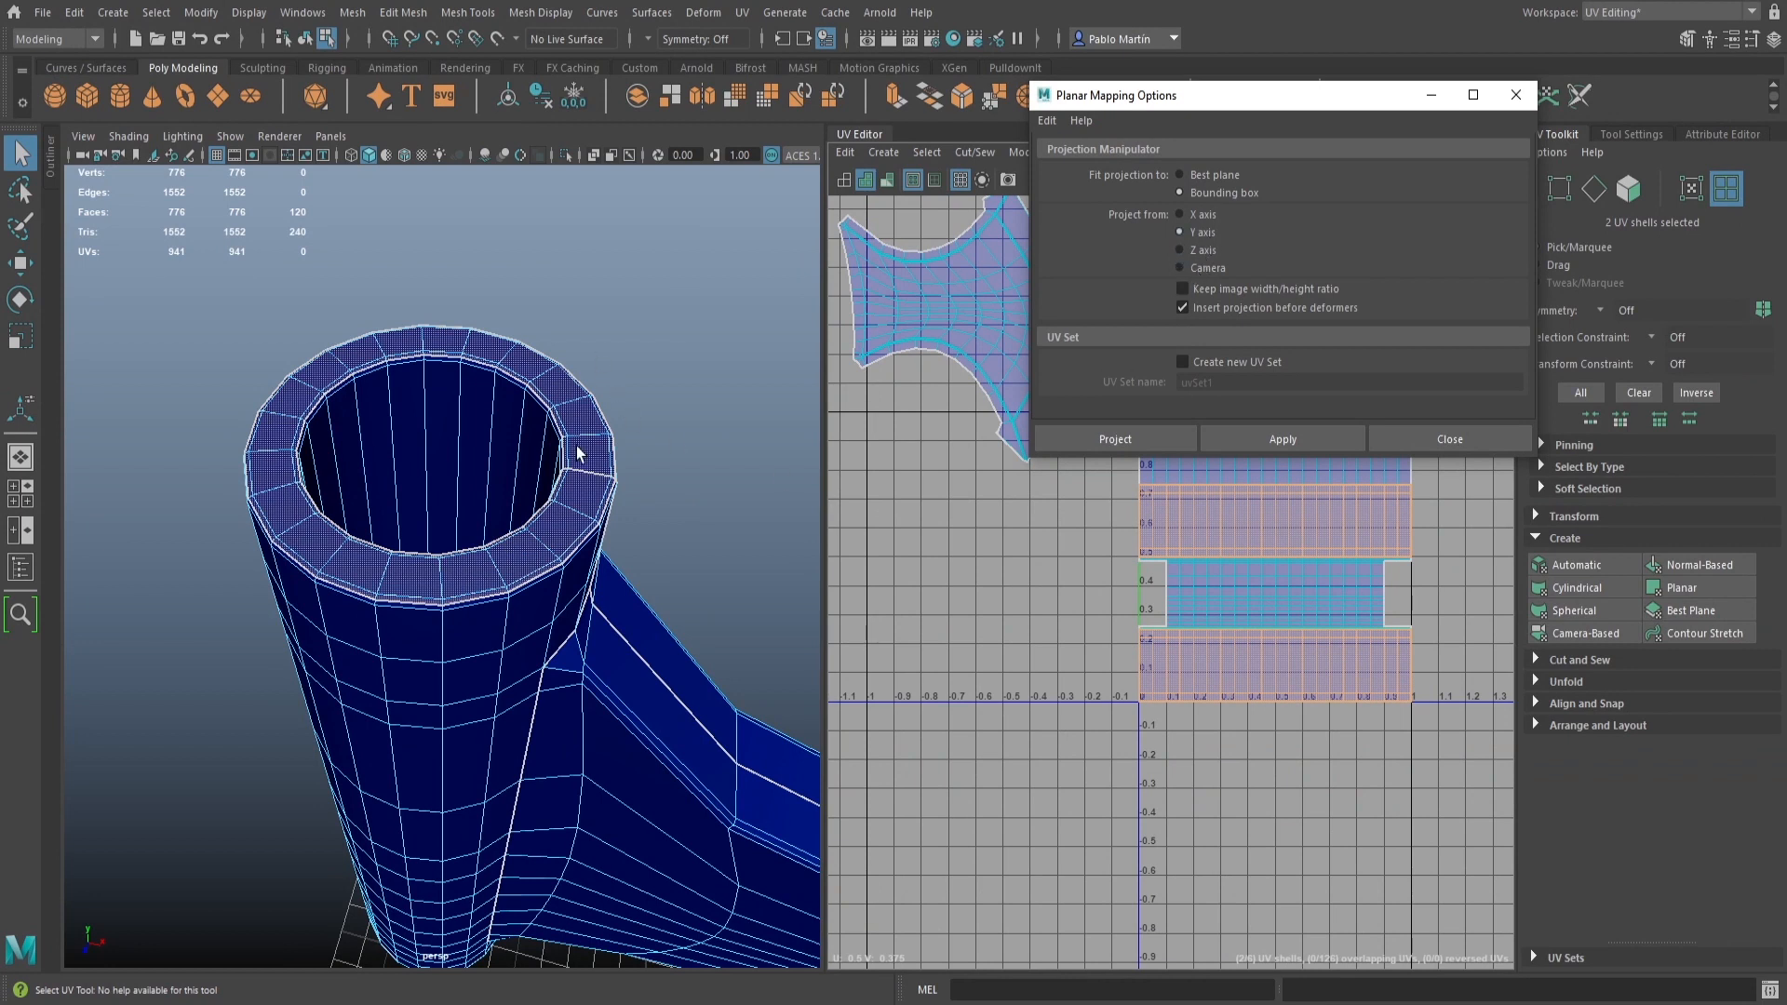
{"action": "left_click", "coordinate": [1220, 440]}
{"action": "scroll", "coordinate": [1288, 494], "scroll_direction": "down", "scroll_amount": 3}
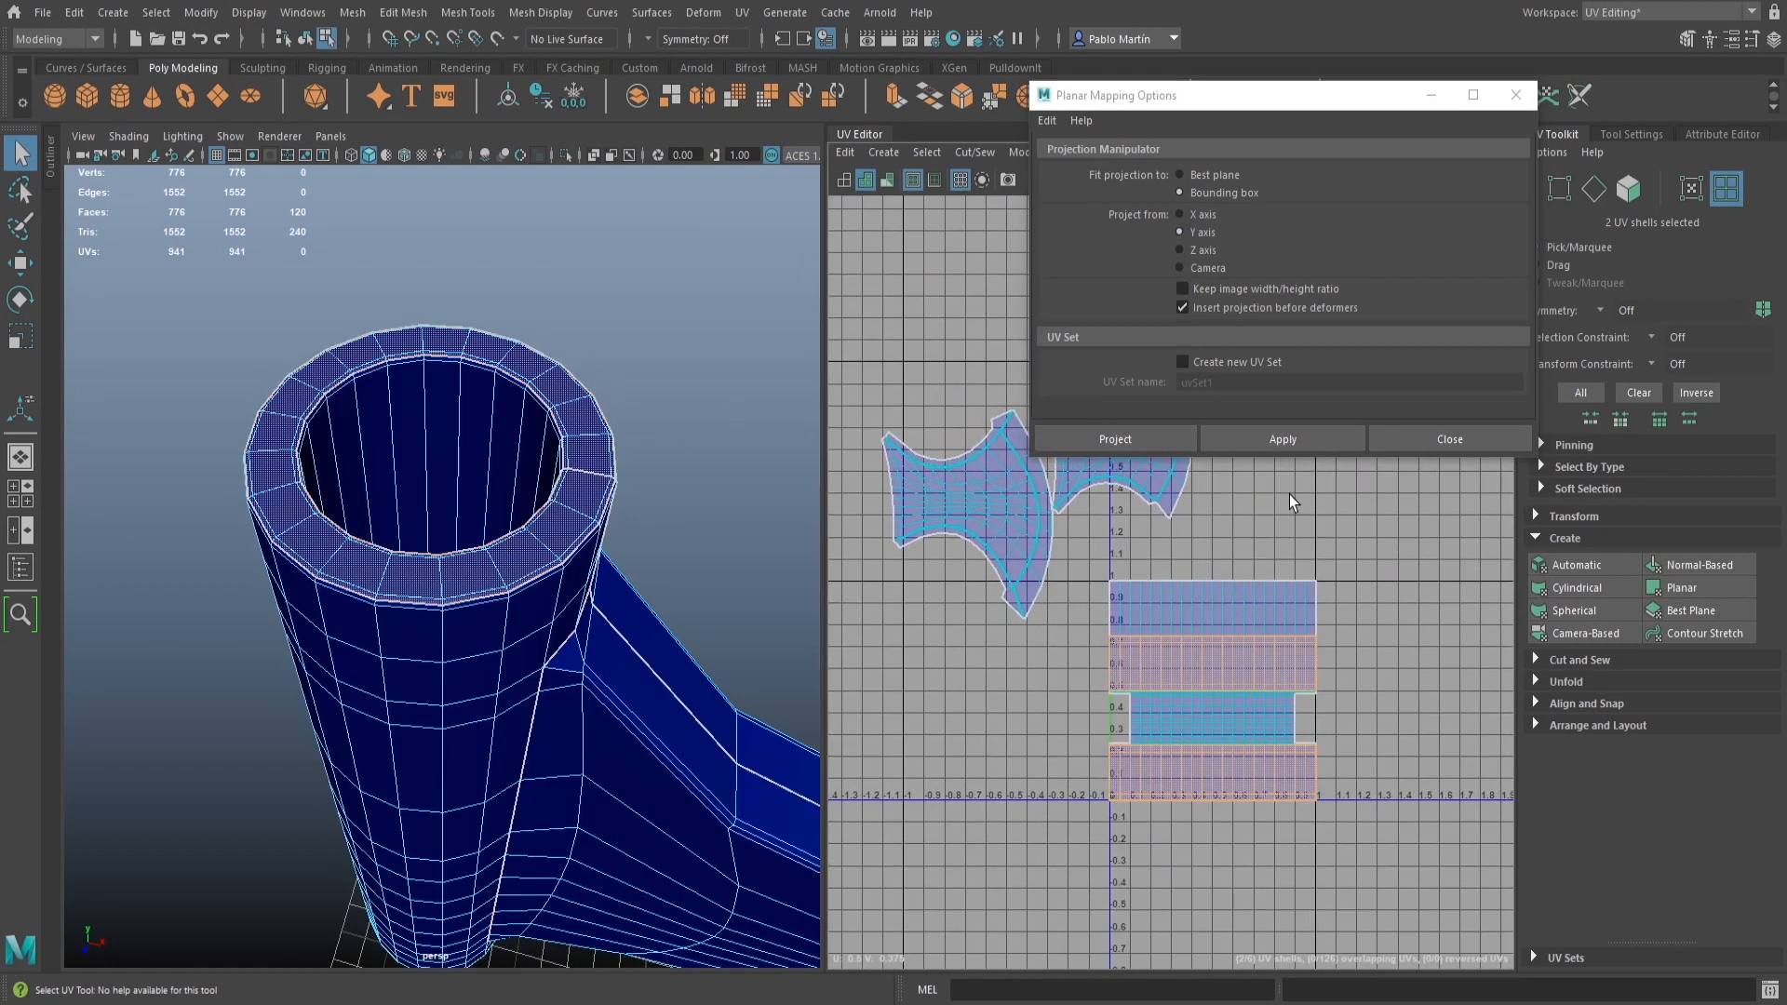
{"action": "left_click", "coordinate": [1128, 436]}
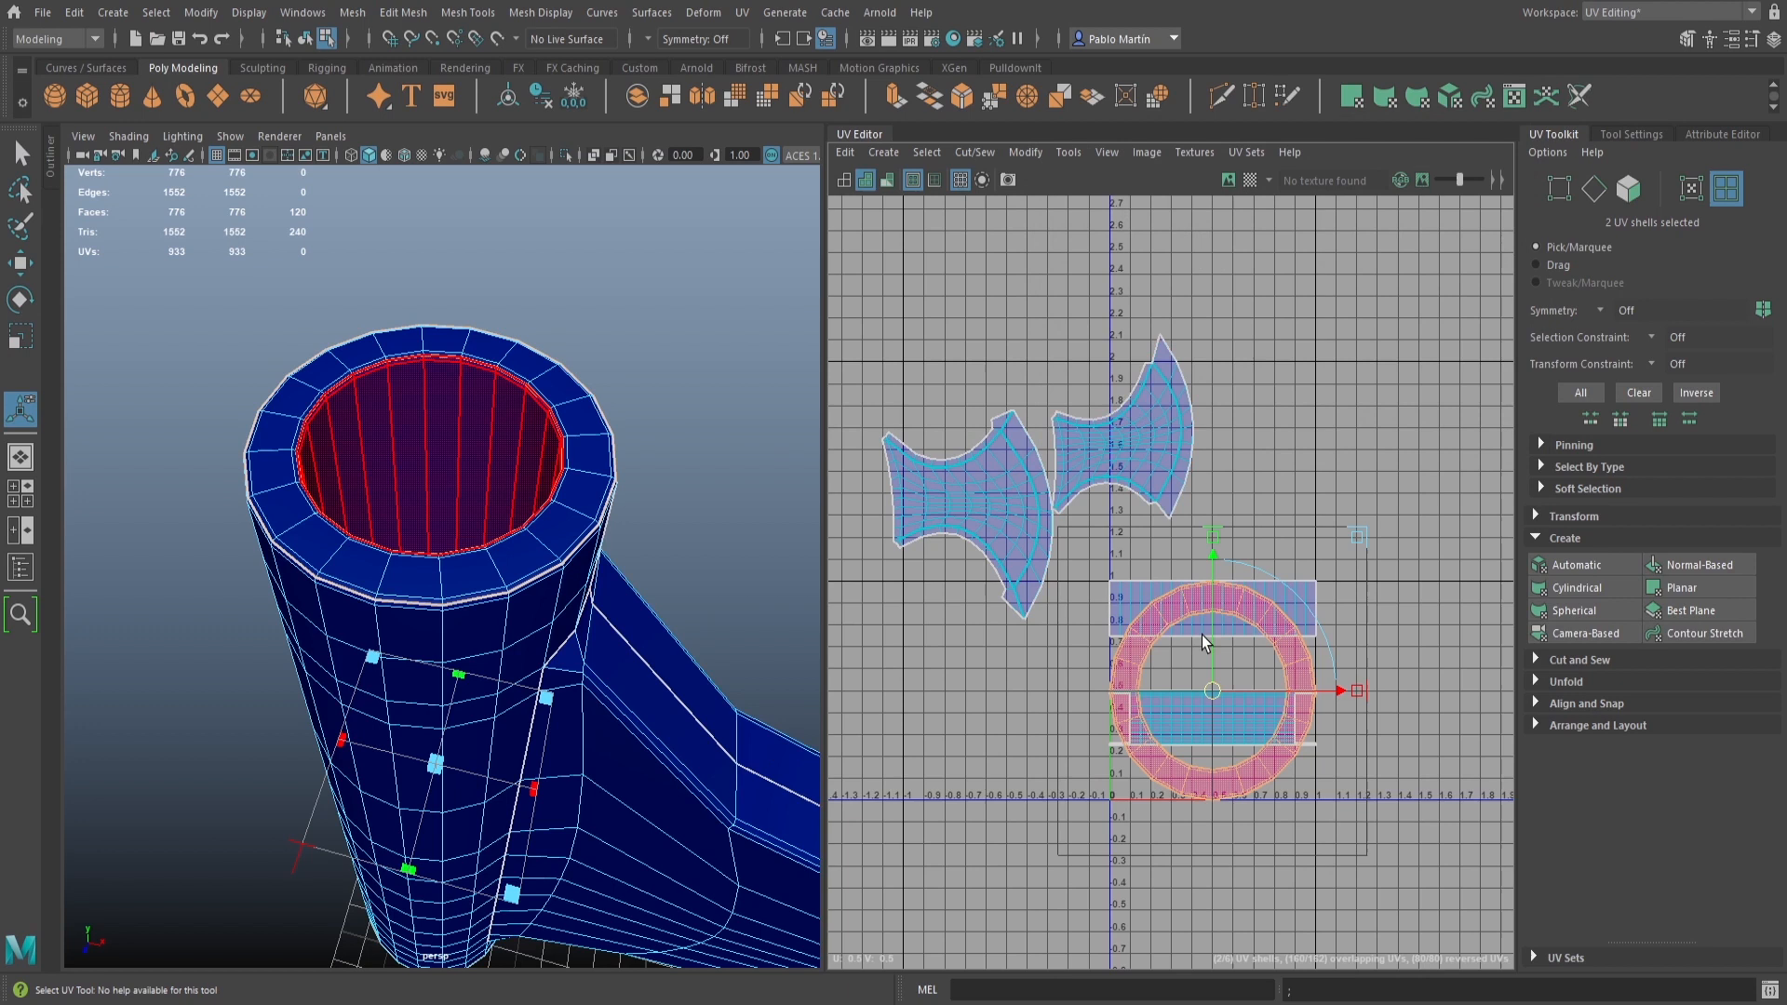
Move both ring shells up and right outside the 0–1 square, and place the pipe's upper rim shell below the other one
{"action": "left_click_drag", "start_coordinate": [1214, 694], "coordinate": [1341, 406]}
{"action": "left_click", "coordinate": [542, 546]}
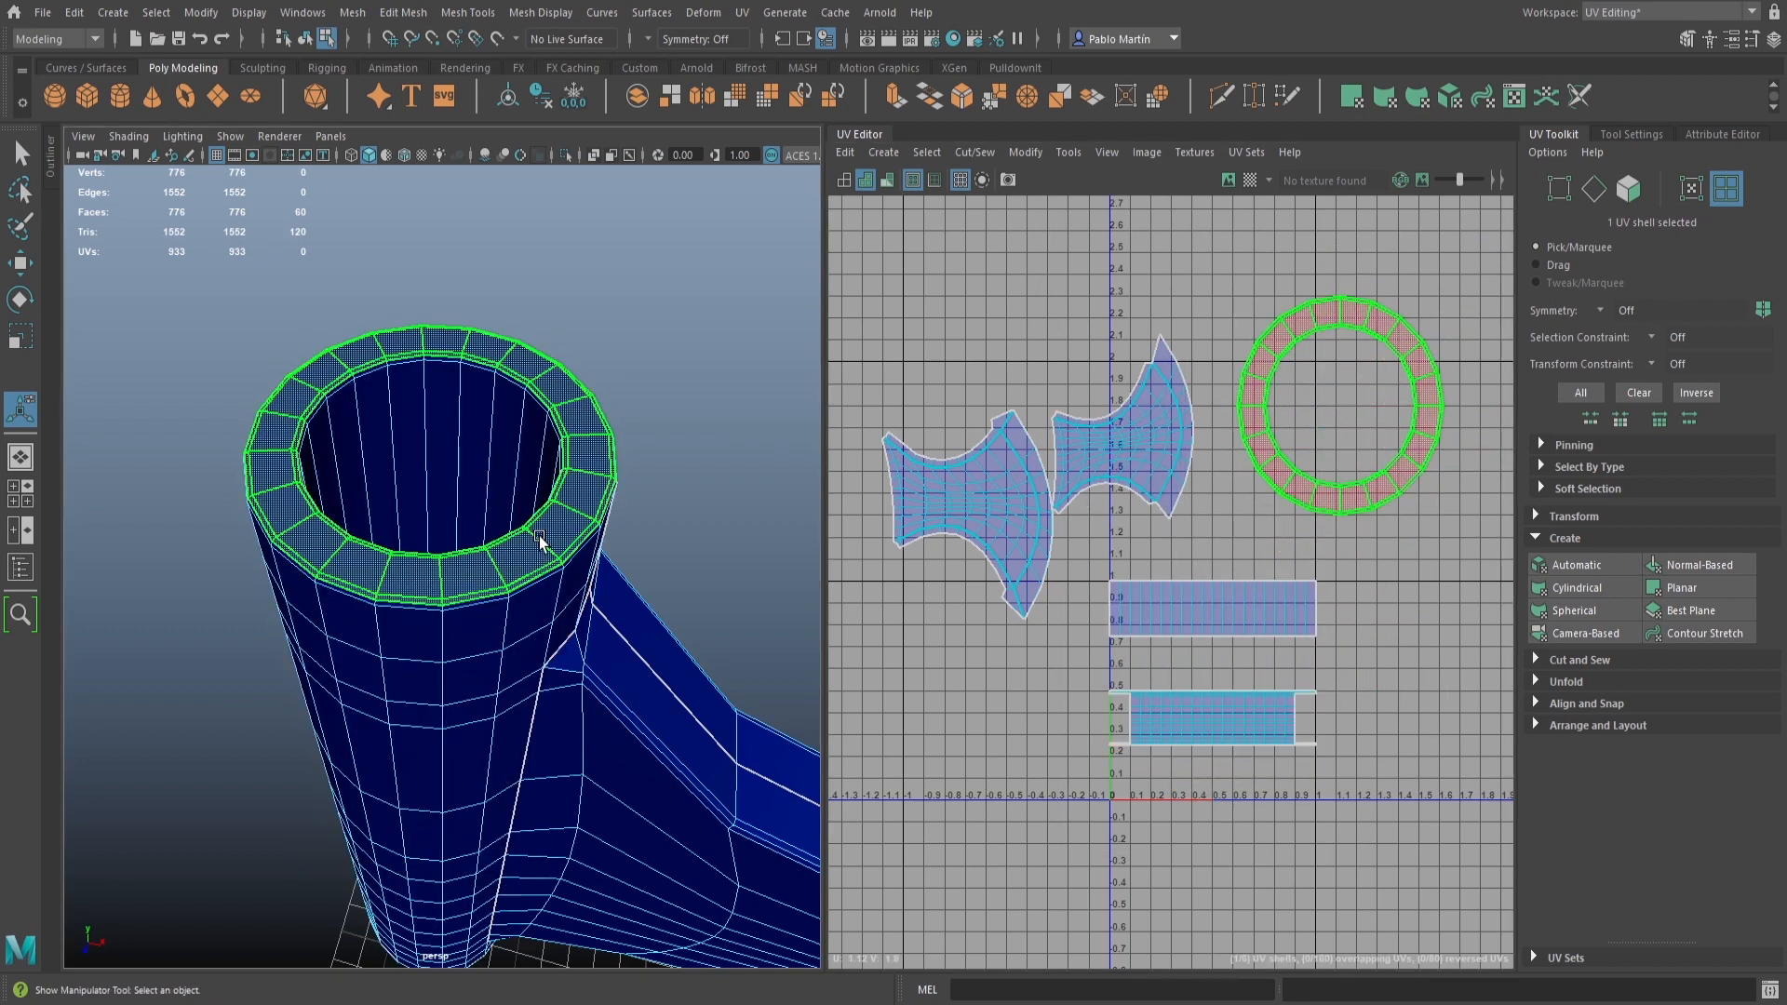
{"action": "key", "text": "w"}
{"action": "left_click_drag", "start_coordinate": [1338, 410], "coordinate": [1409, 678]}
{"action": "middle_click_drag", "start_coordinate": [1410, 677], "coordinate": [1231, 658], "text": "alt"}
{"action": "left_click", "coordinate": [1297, 649]}
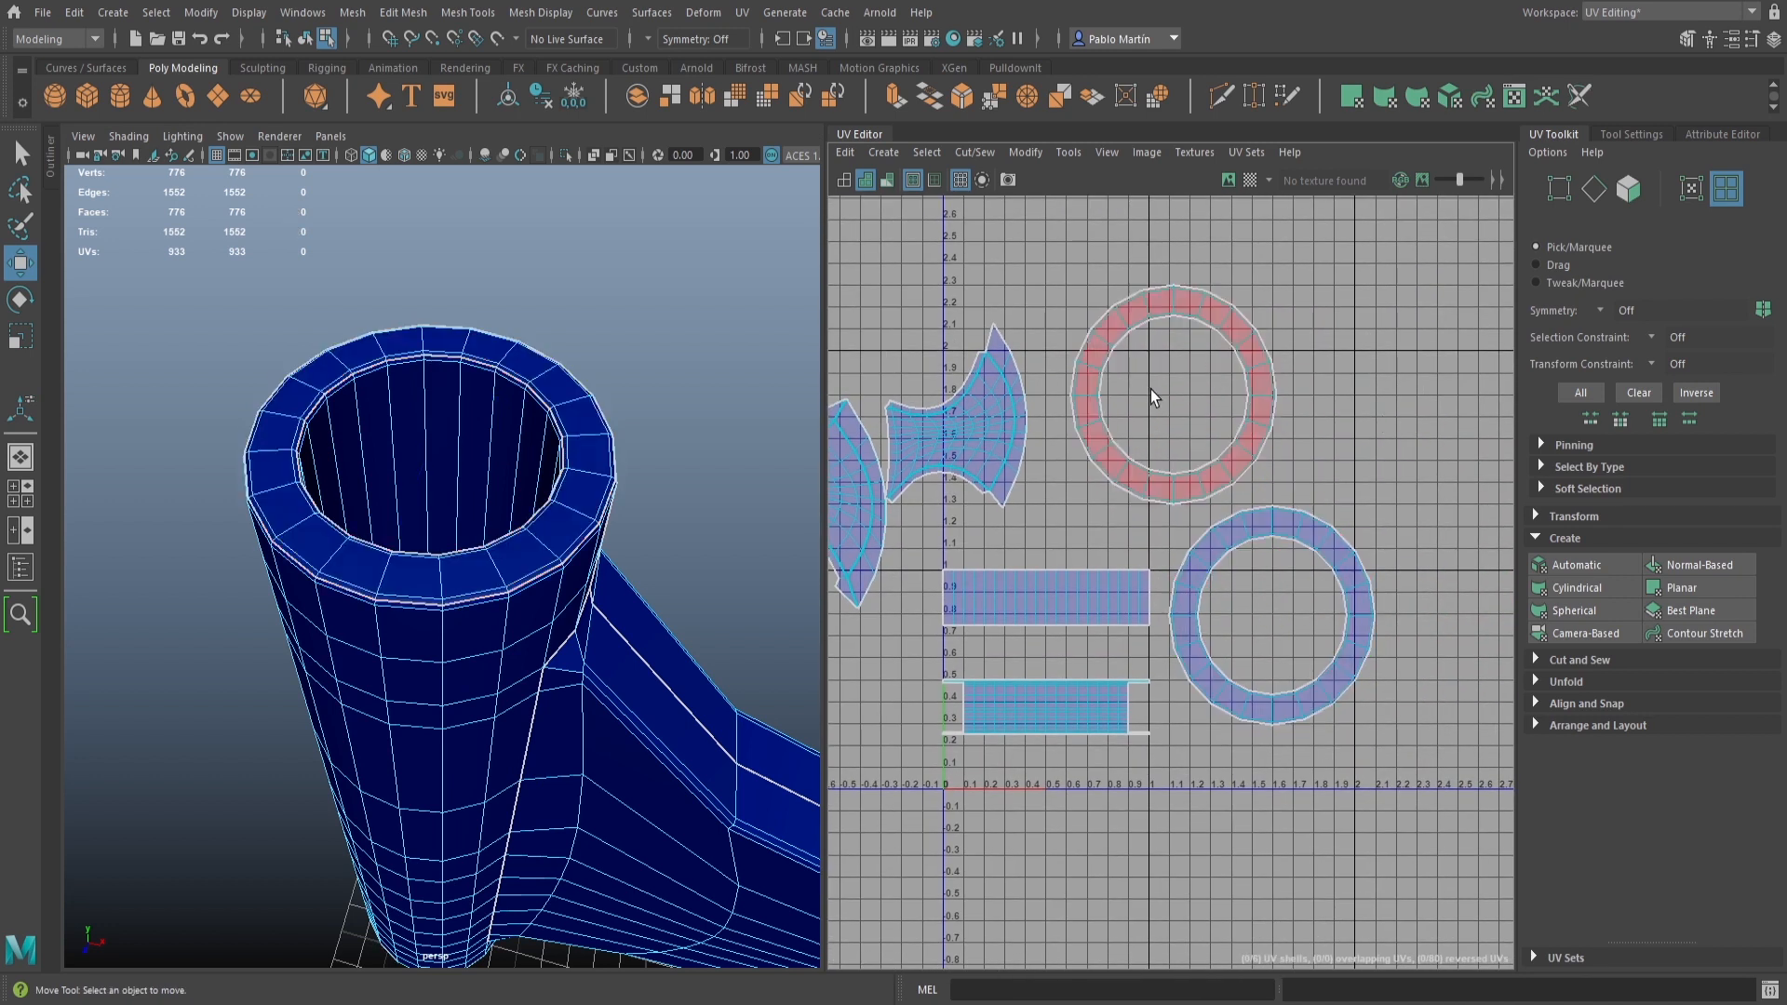
Select the lower rim's UV shell, widen the UV Editor area, and clear the selection
{"action": "left_click", "coordinate": [1198, 378]}
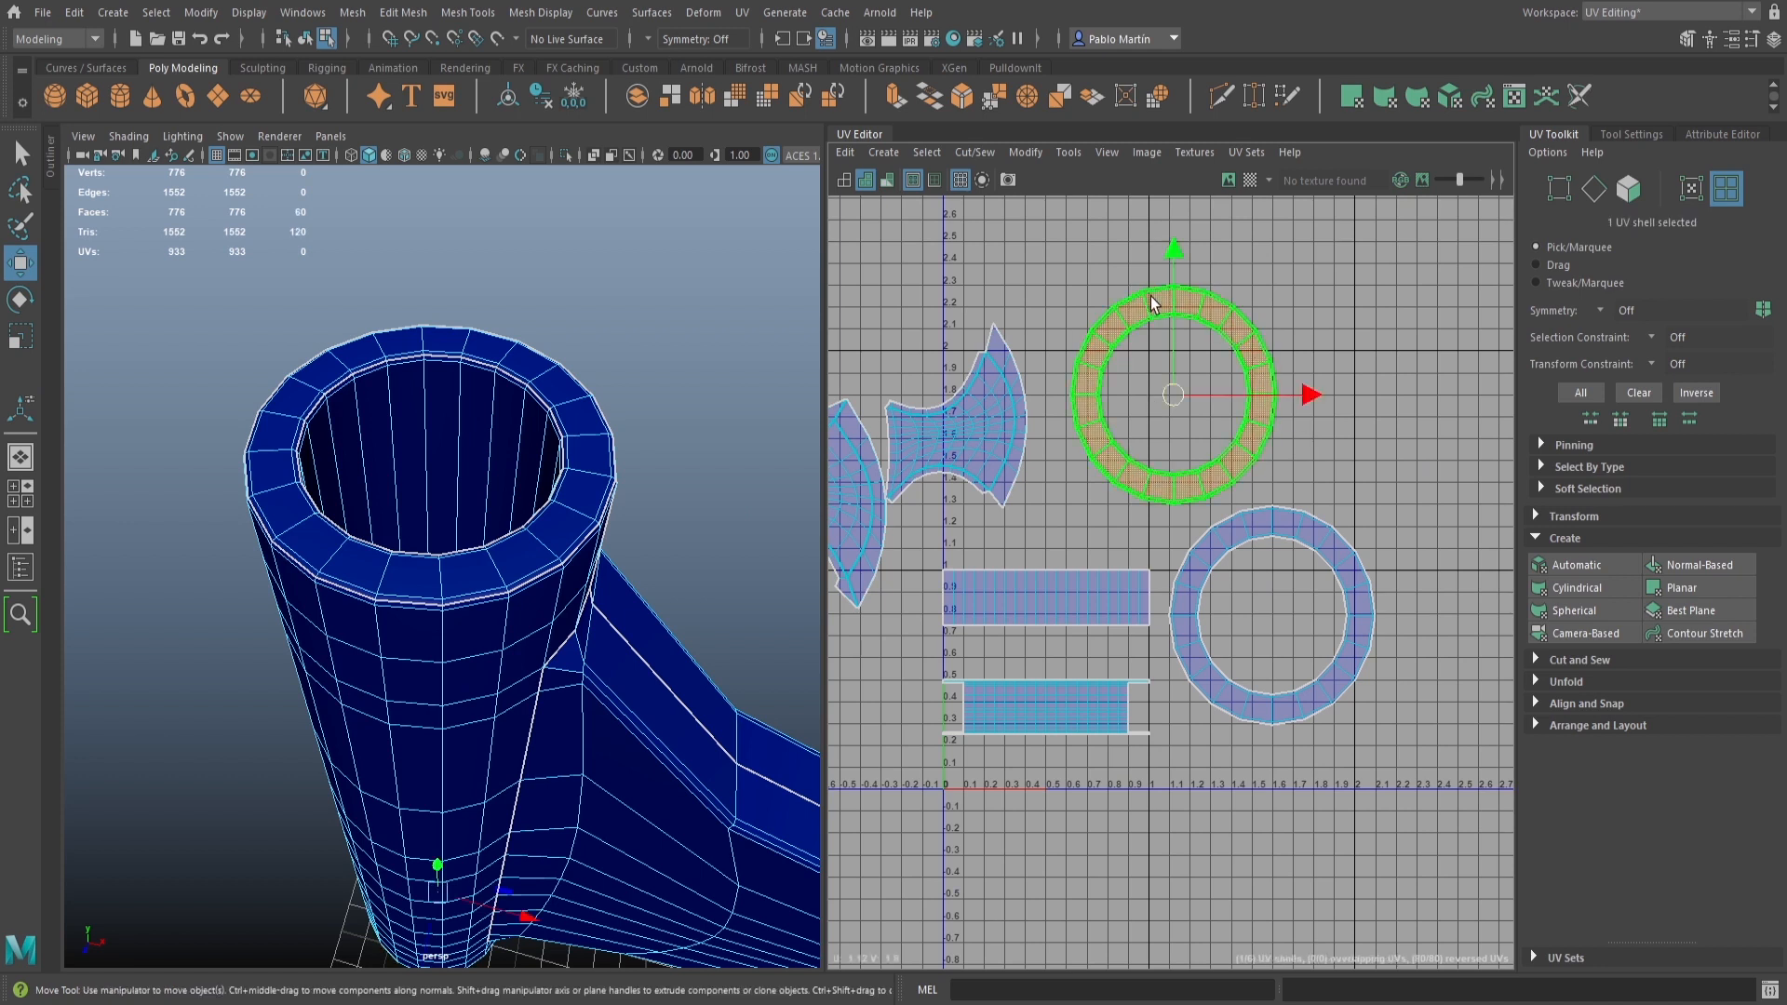
{"action": "left_click_drag", "start_coordinate": [824, 360], "coordinate": [664, 377]}
{"action": "middle_click_drag", "start_coordinate": [956, 436], "coordinate": [1137, 499], "text": "alt"}
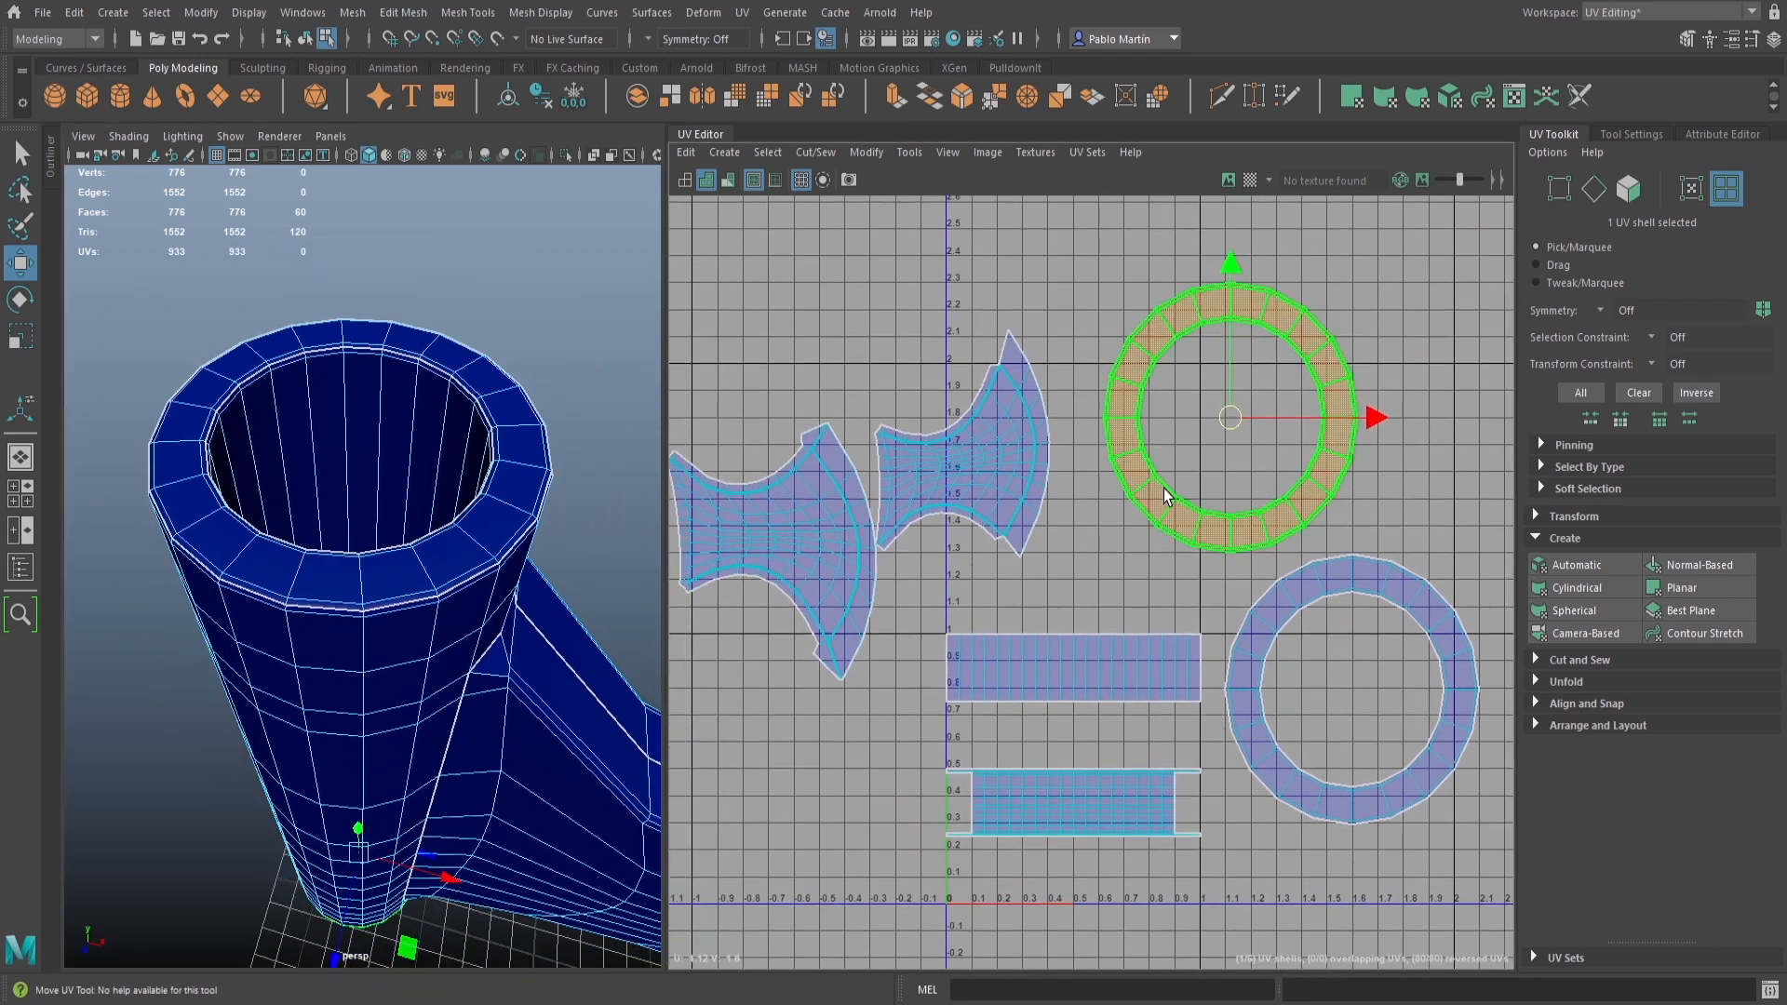
{"action": "mouse_move", "coordinate": [1173, 511]}
{"action": "right_mouse_down", "text": "alt"}
{"action": "mouse_move", "coordinate": [1360, 503]}
{"action": "mouse_move", "coordinate": [1053, 507]}
{"action": "mouse_move", "coordinate": [1204, 527]}
{"action": "mouse_move", "coordinate": [1171, 533]}
{"action": "right_mouse_up", "text": "alt"}
{"action": "left_click", "coordinate": [1102, 571]}
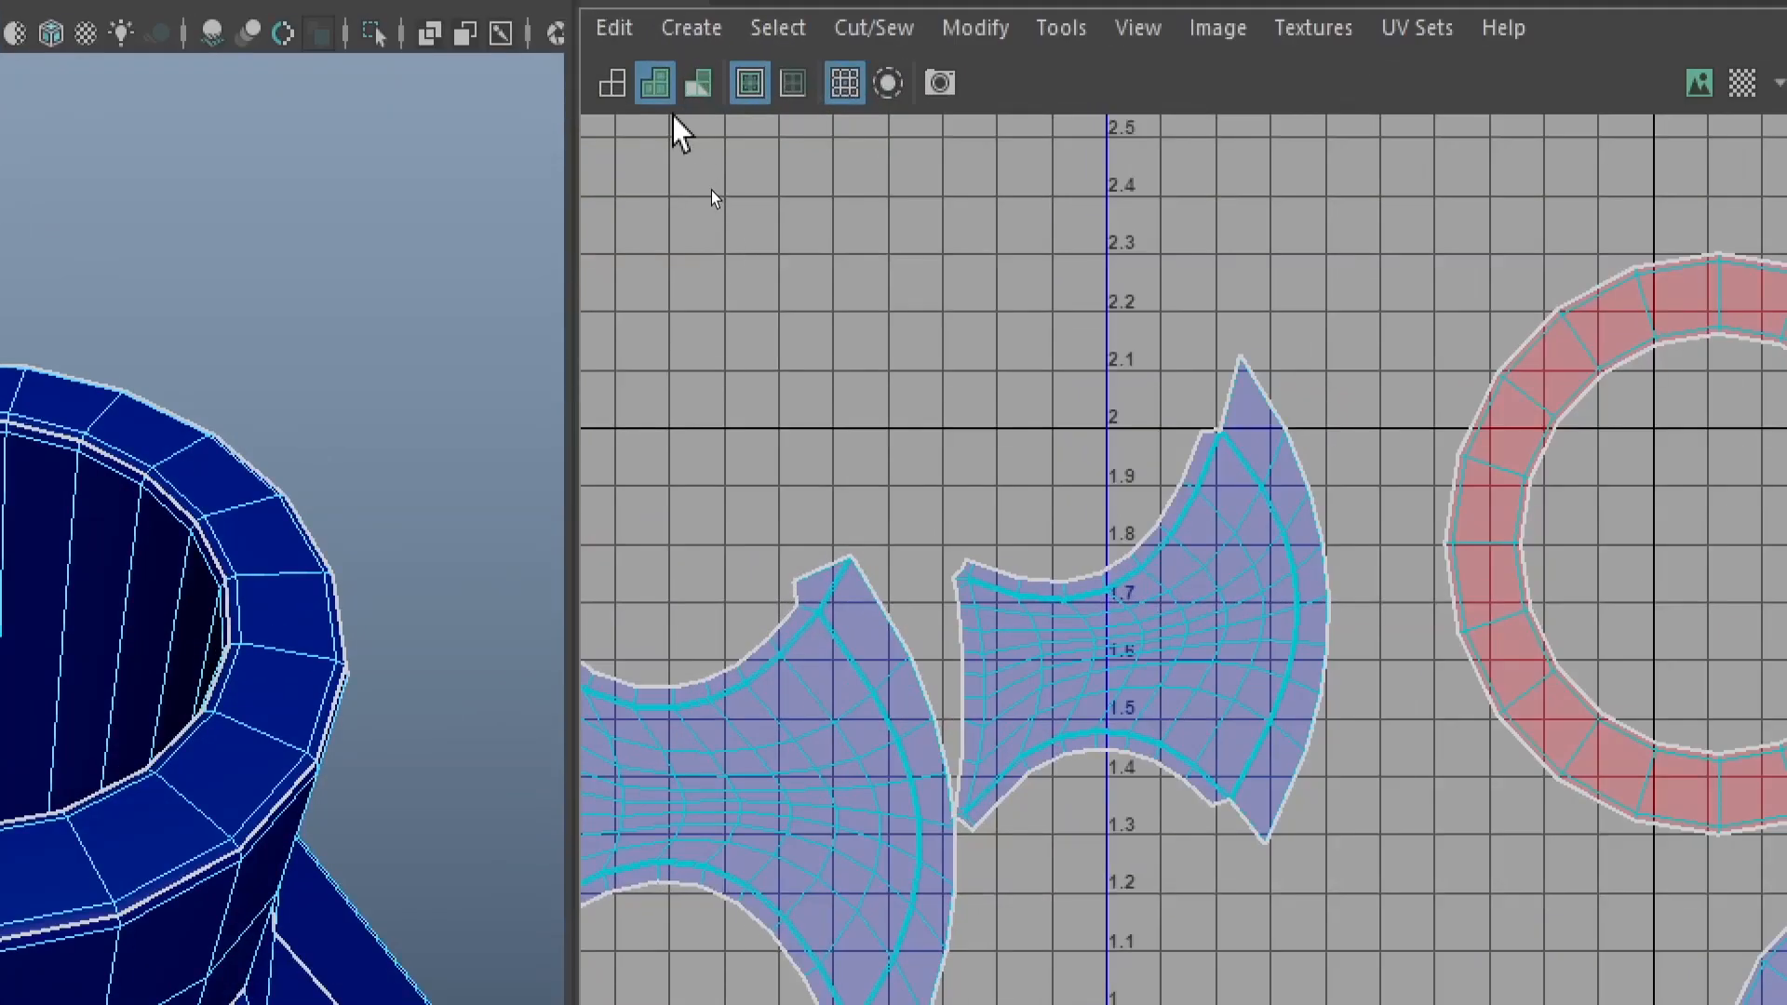
Switch the UV display between wireframe and shaded shells, ending on shaded
{"action": "left_click", "coordinate": [615, 96]}
{"action": "left_click", "coordinate": [657, 93]}
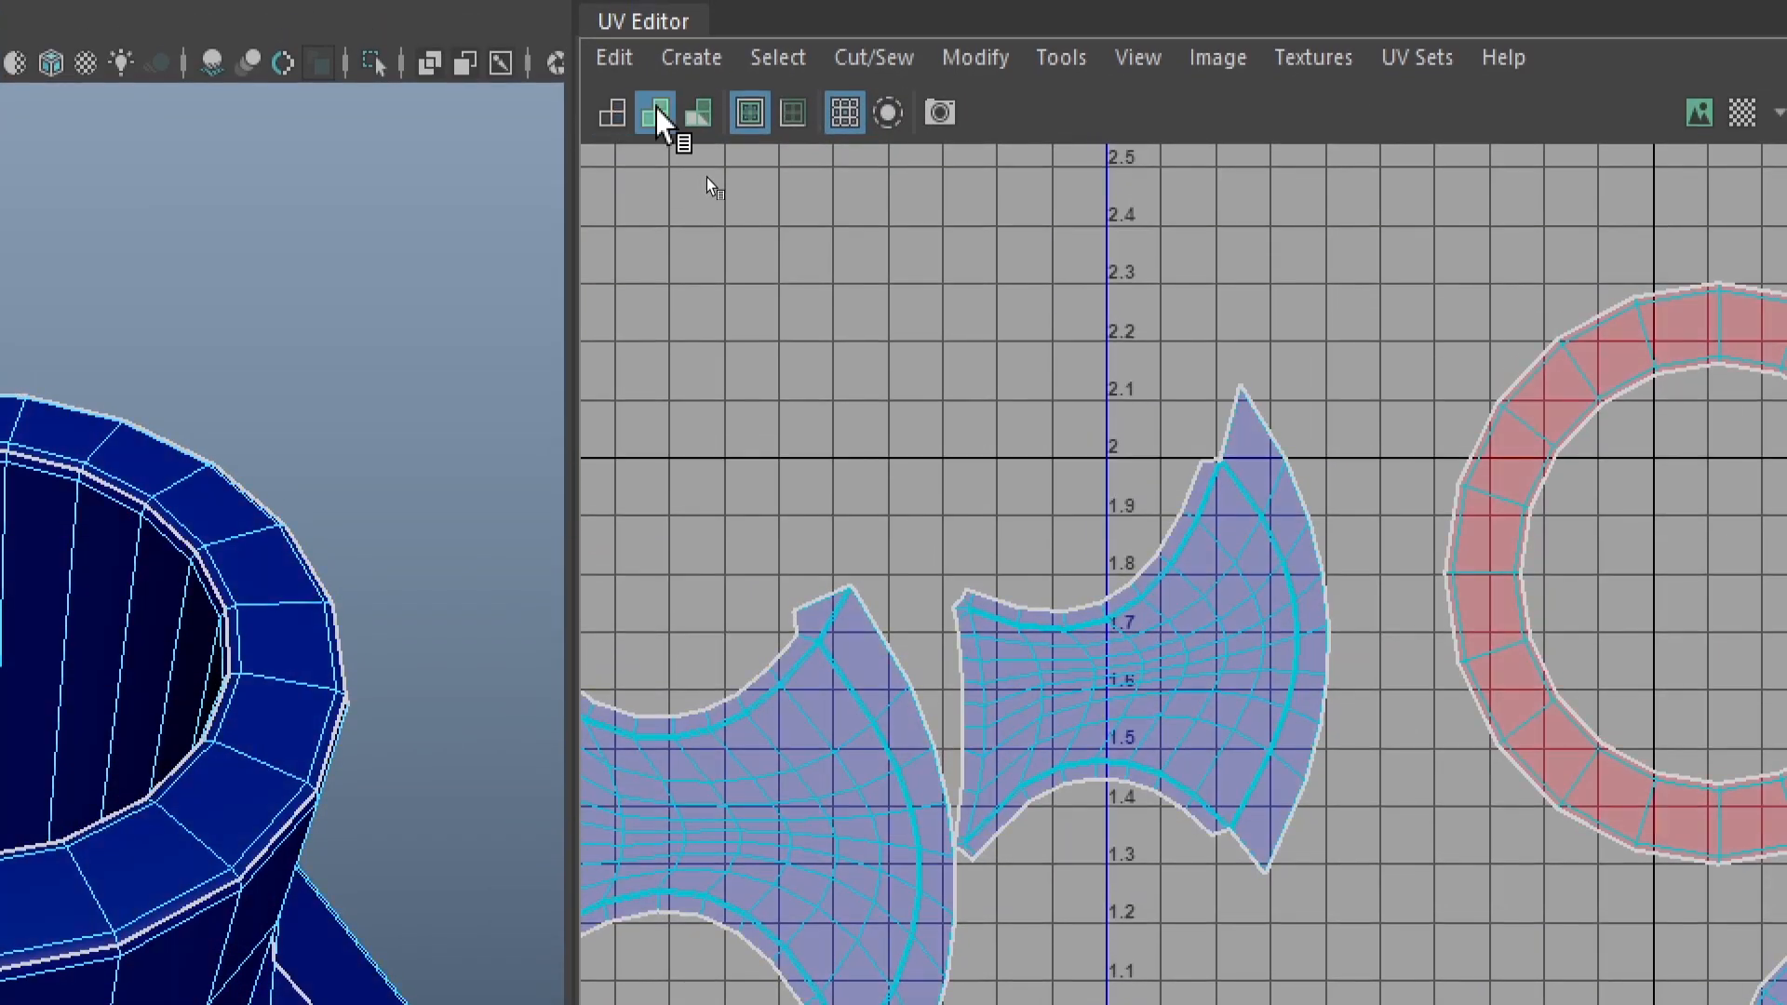
{"action": "left_click", "coordinate": [614, 112]}
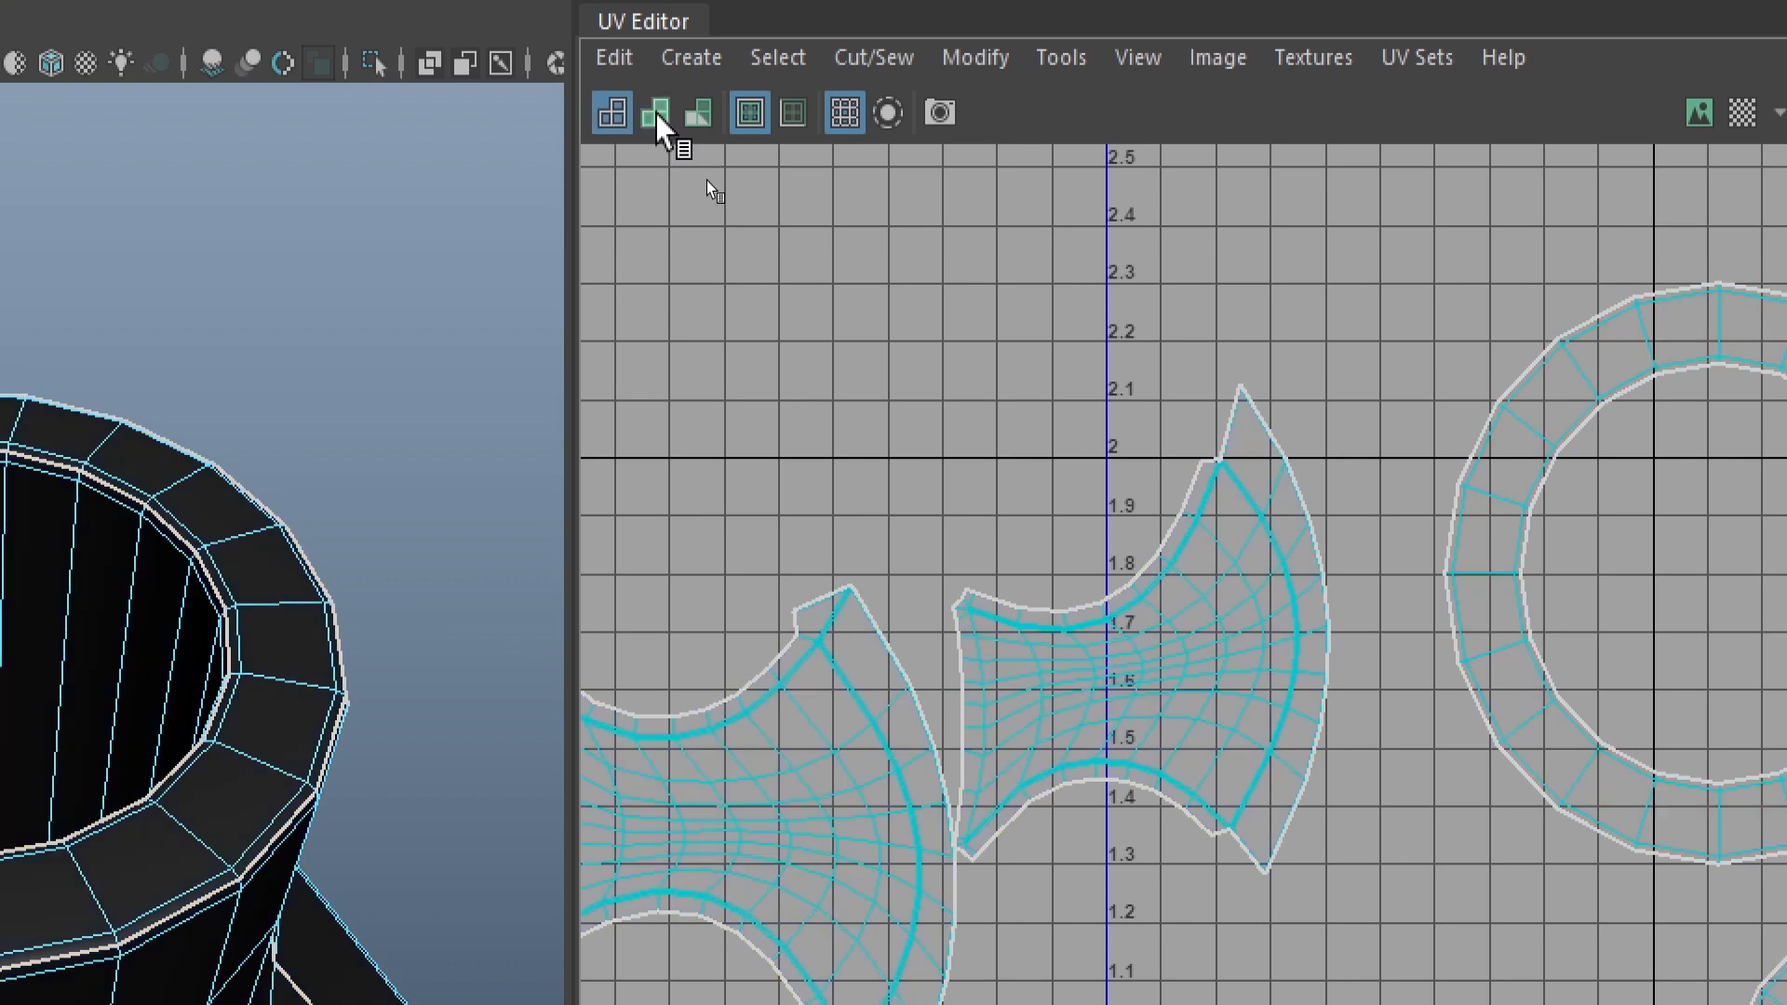
{"action": "left_click", "coordinate": [656, 112]}
{"action": "left_click", "coordinate": [612, 113]}
{"action": "left_click", "coordinate": [656, 112]}
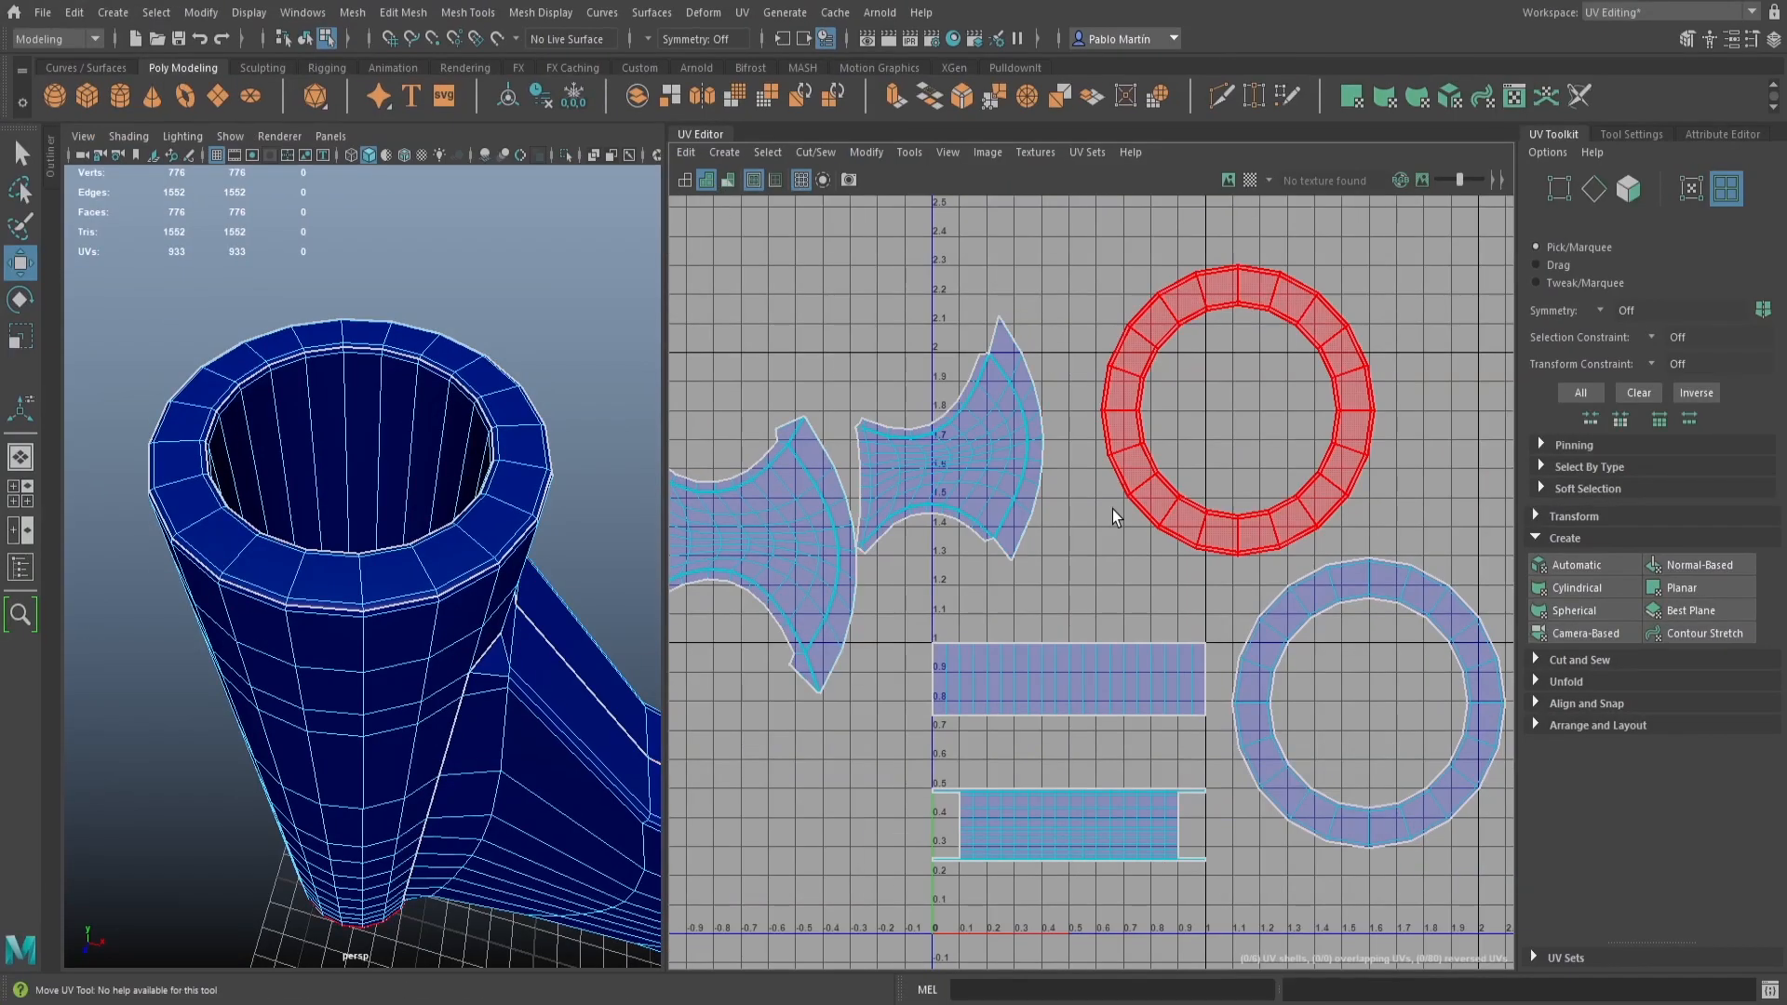
Select the pipe's lower rim UV shell and look over the available UV transform options
{"action": "scroll", "coordinate": [1573, 803], "scroll_direction": "down", "scroll_amount": 1}
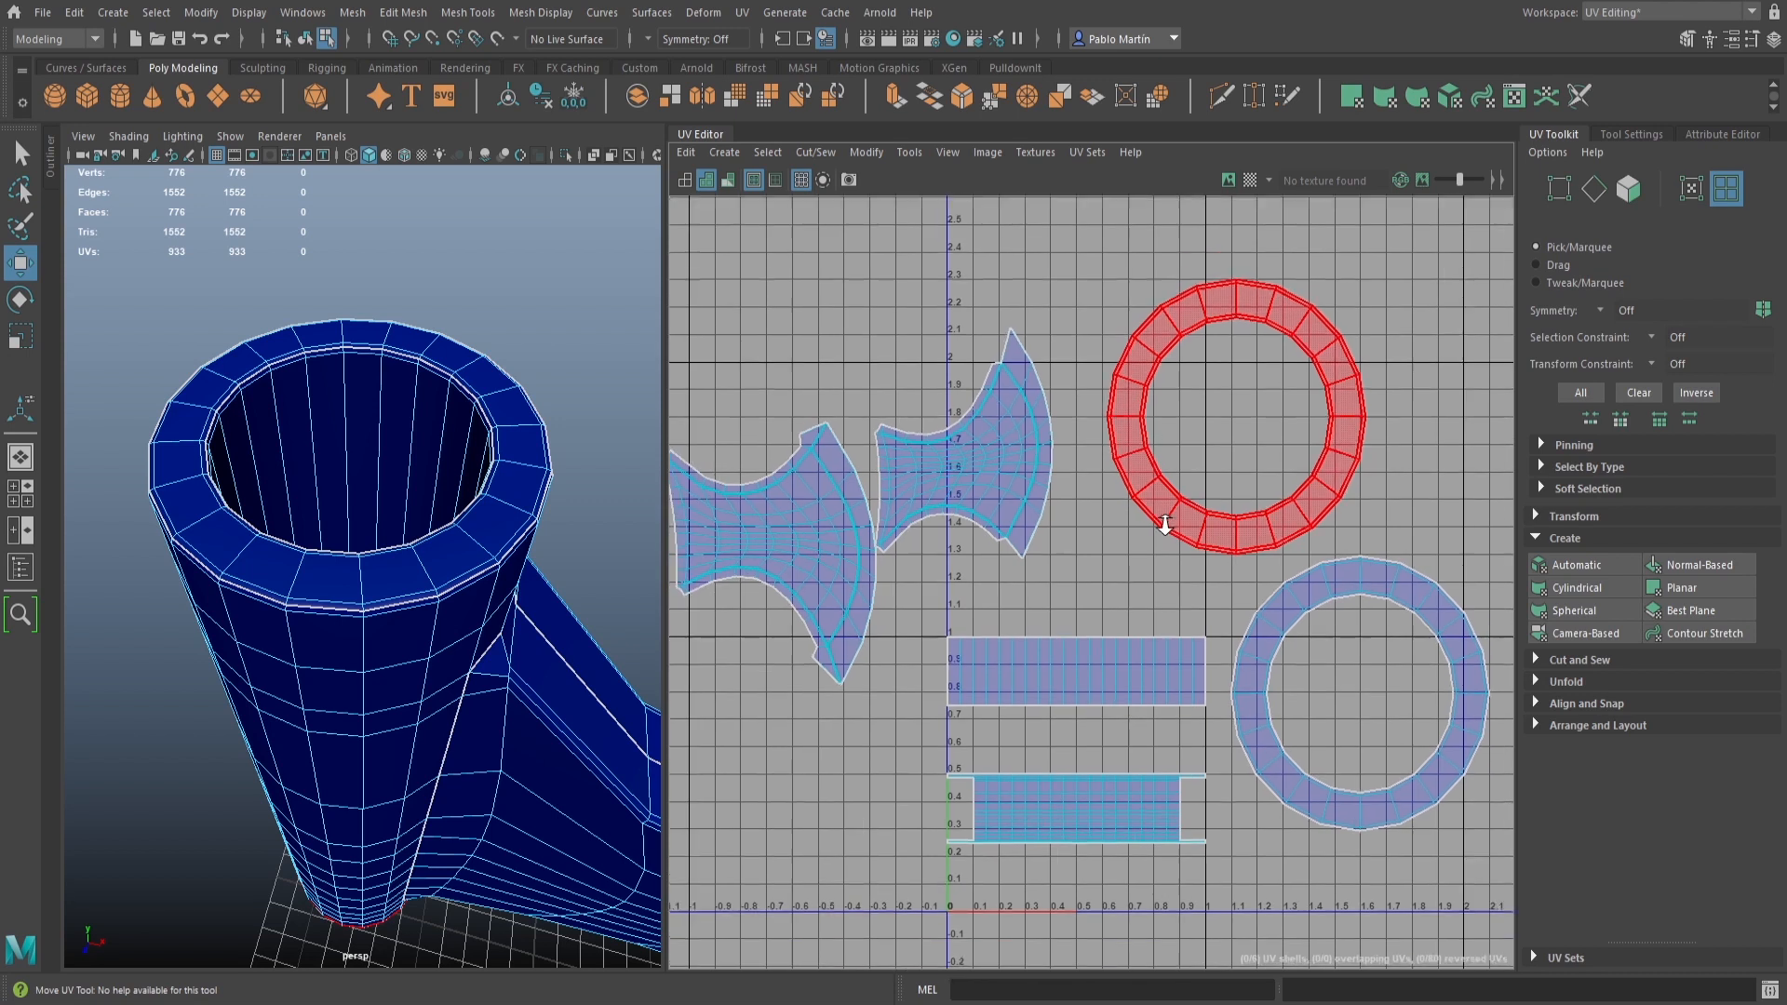
{"action": "middle_click_drag", "start_coordinate": [1600, 816], "coordinate": [1545, 750], "text": "alt"}
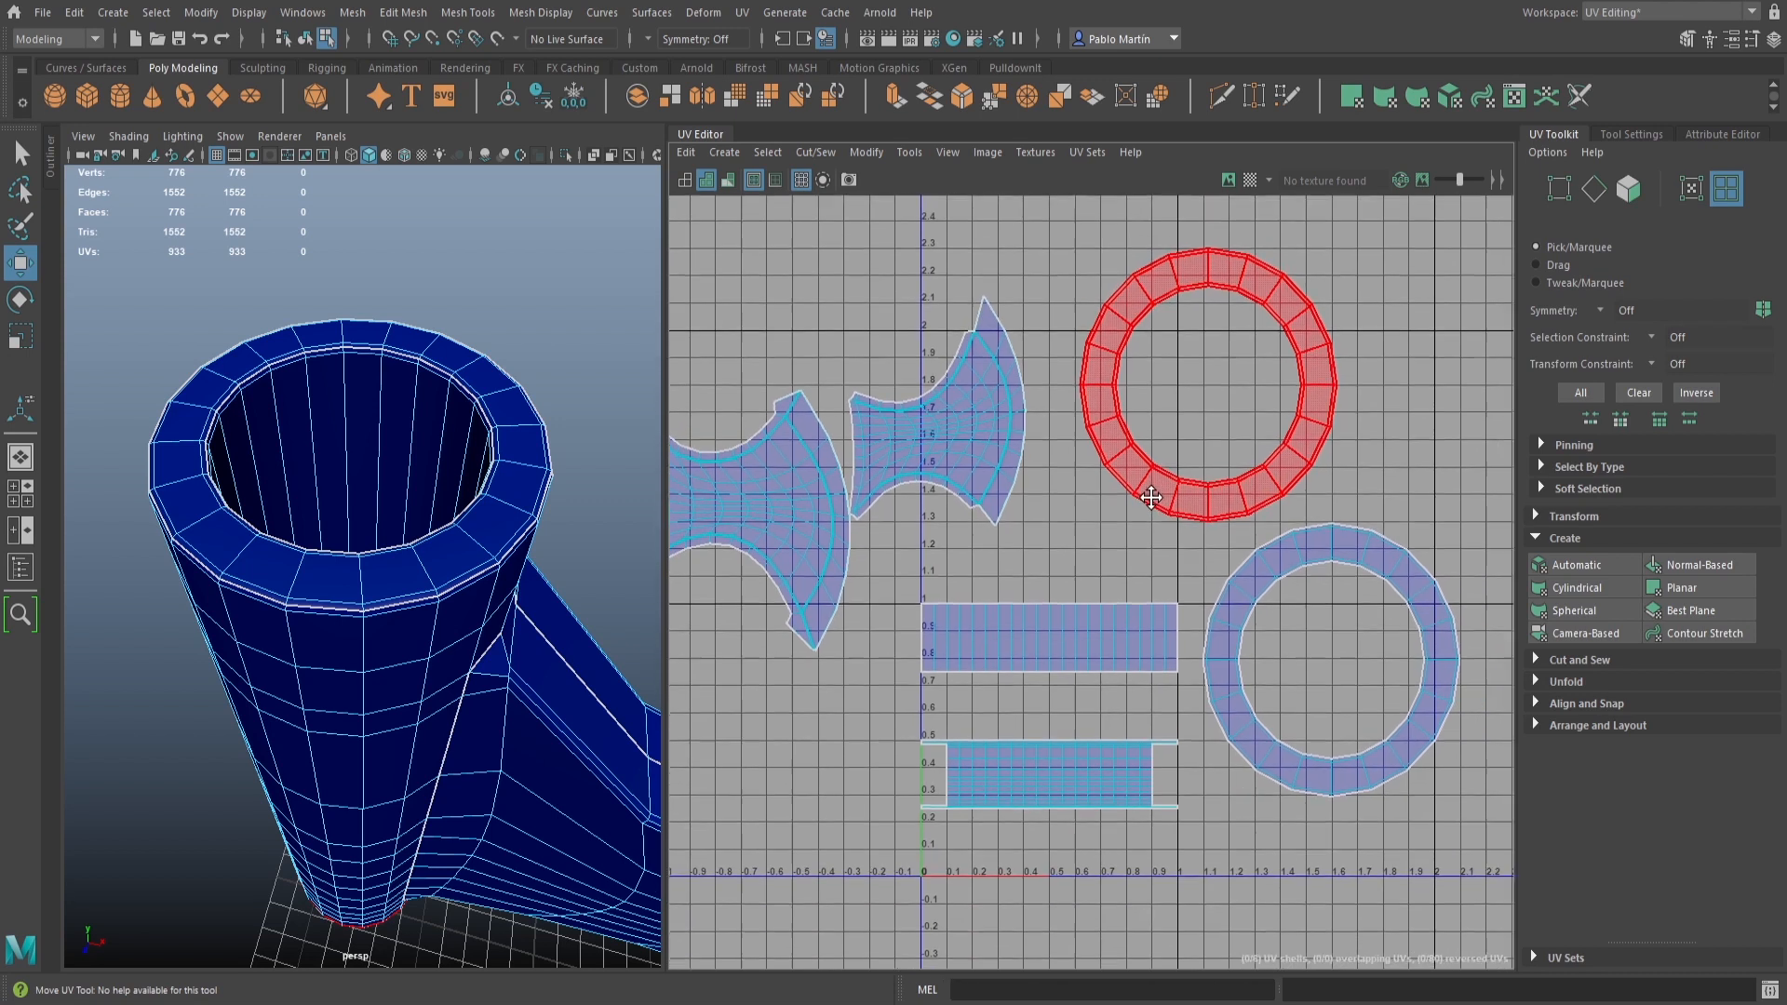
{"action": "right_click_drag", "start_coordinate": [1112, 412], "coordinate": [1071, 392]}
{"action": "left_click", "coordinate": [1109, 445]}
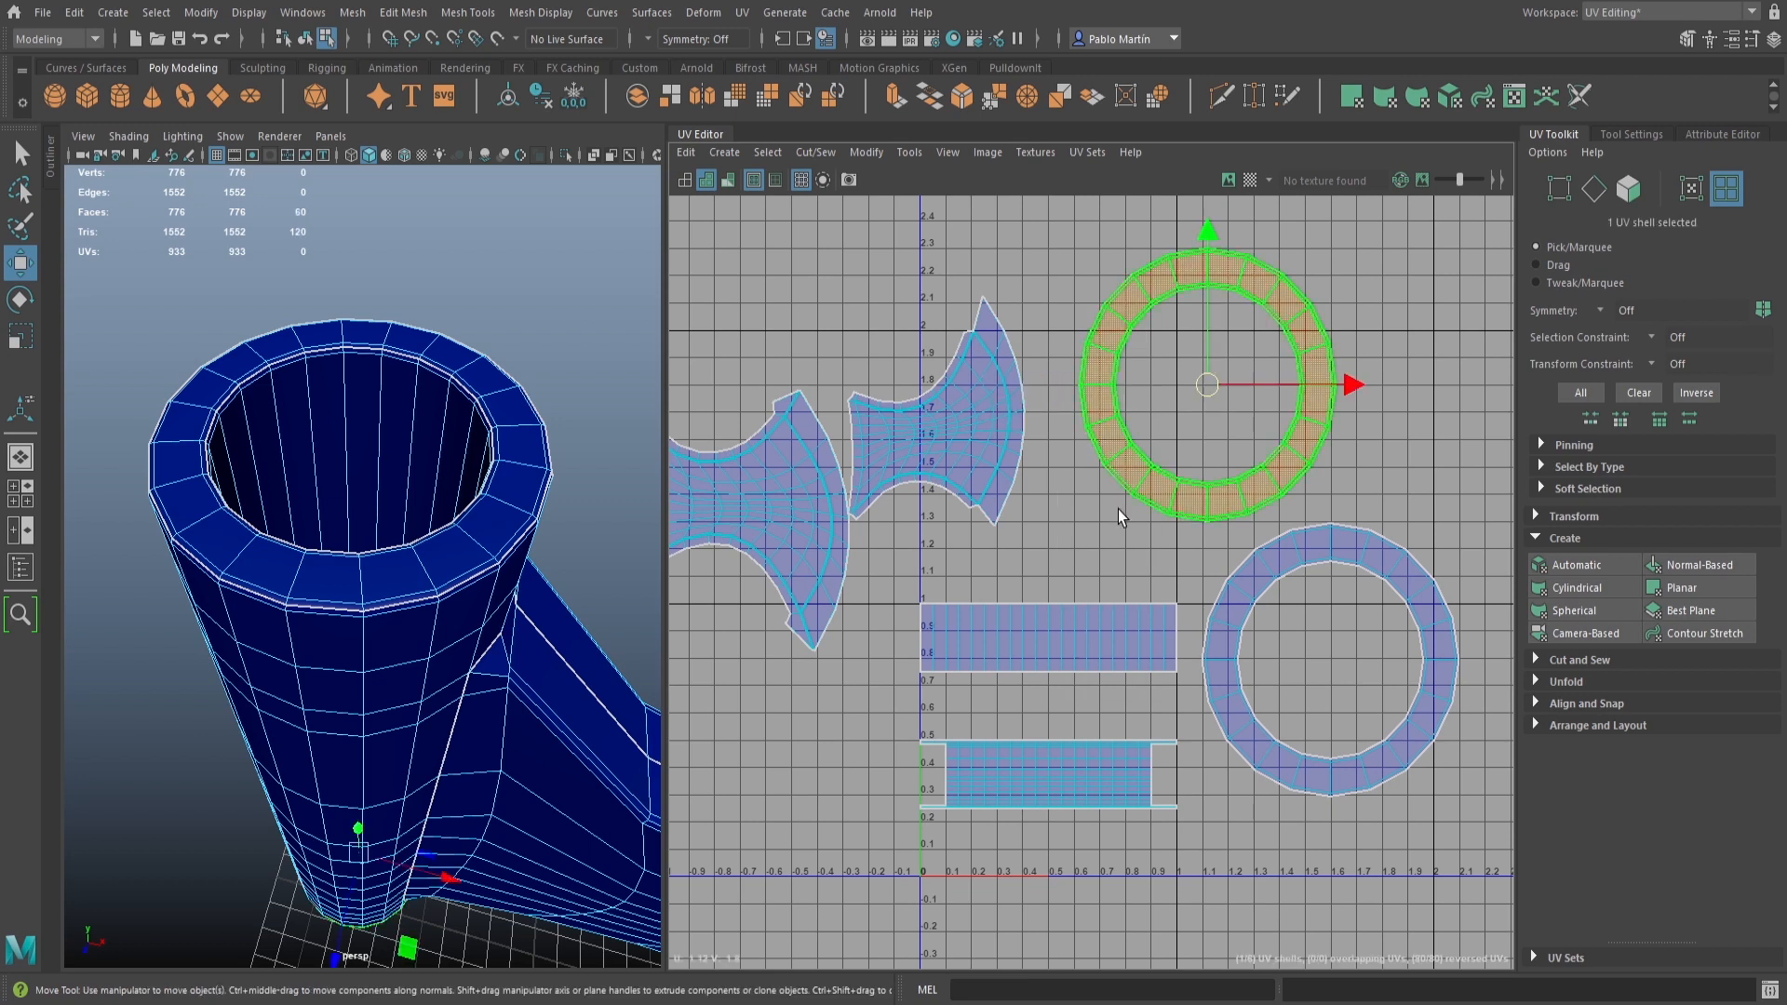
{"action": "left_click", "coordinate": [1559, 538]}
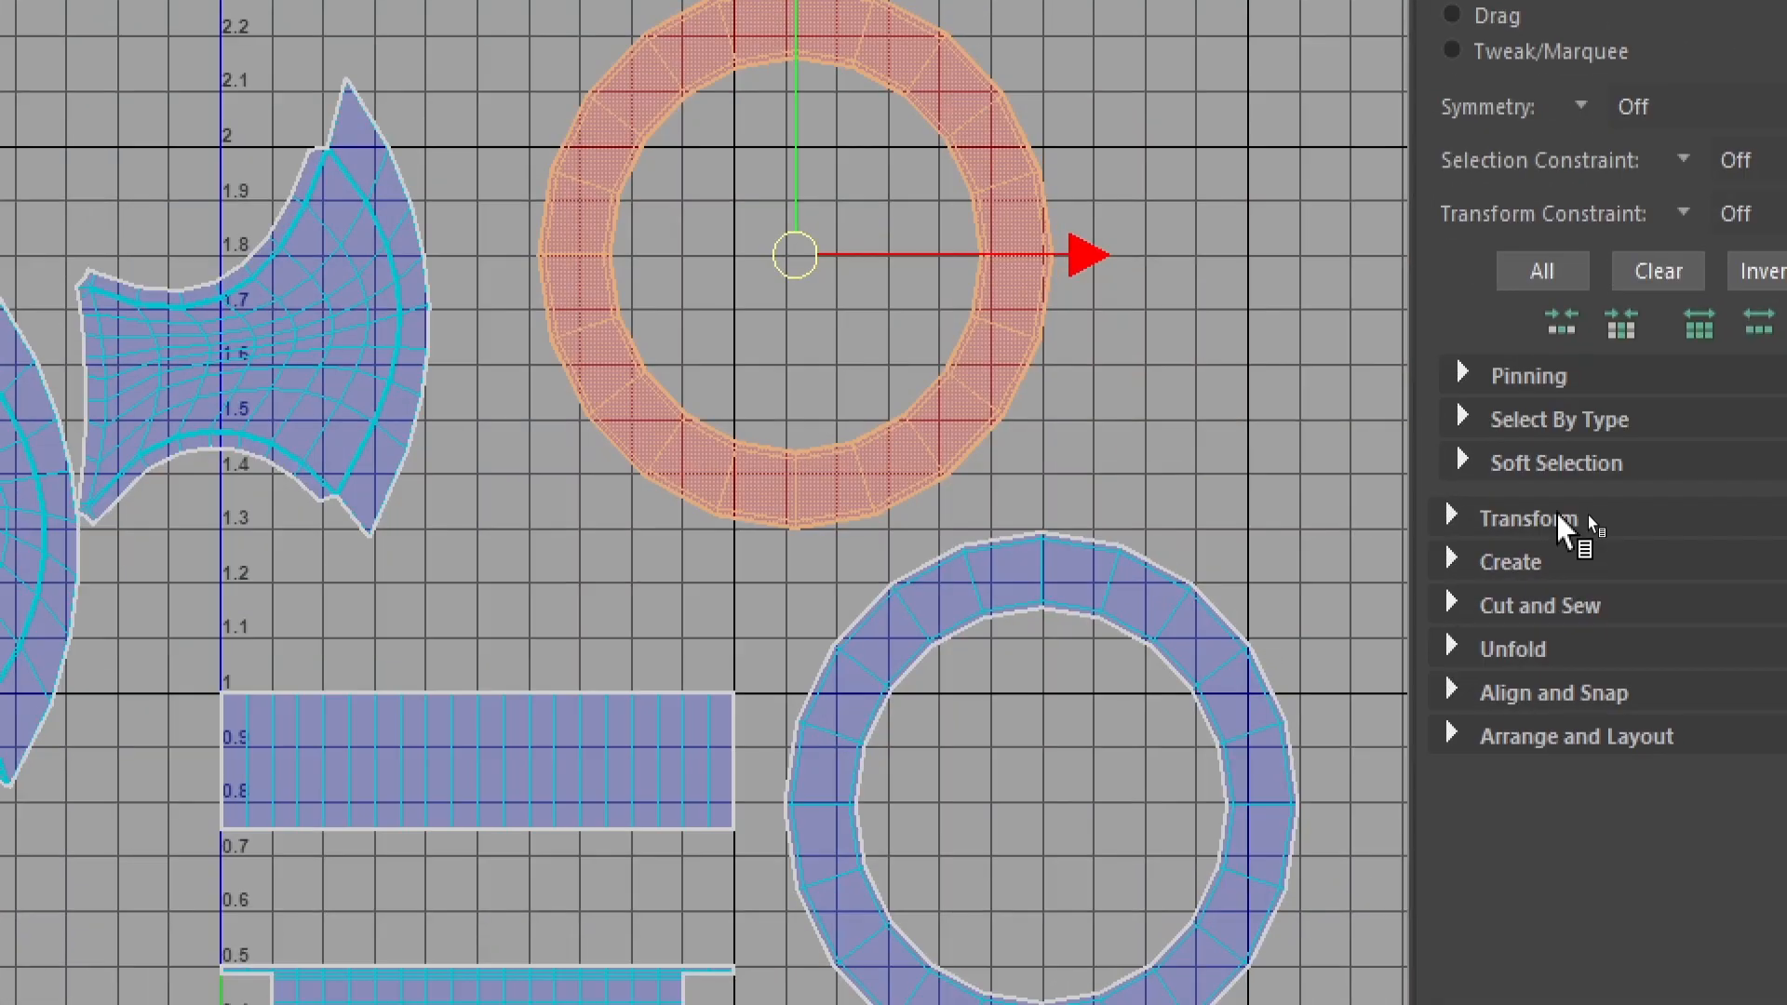
{"action": "left_click", "coordinate": [1588, 516]}
{"action": "scroll", "coordinate": [1620, 701], "scroll_direction": "down", "scroll_amount": 3}
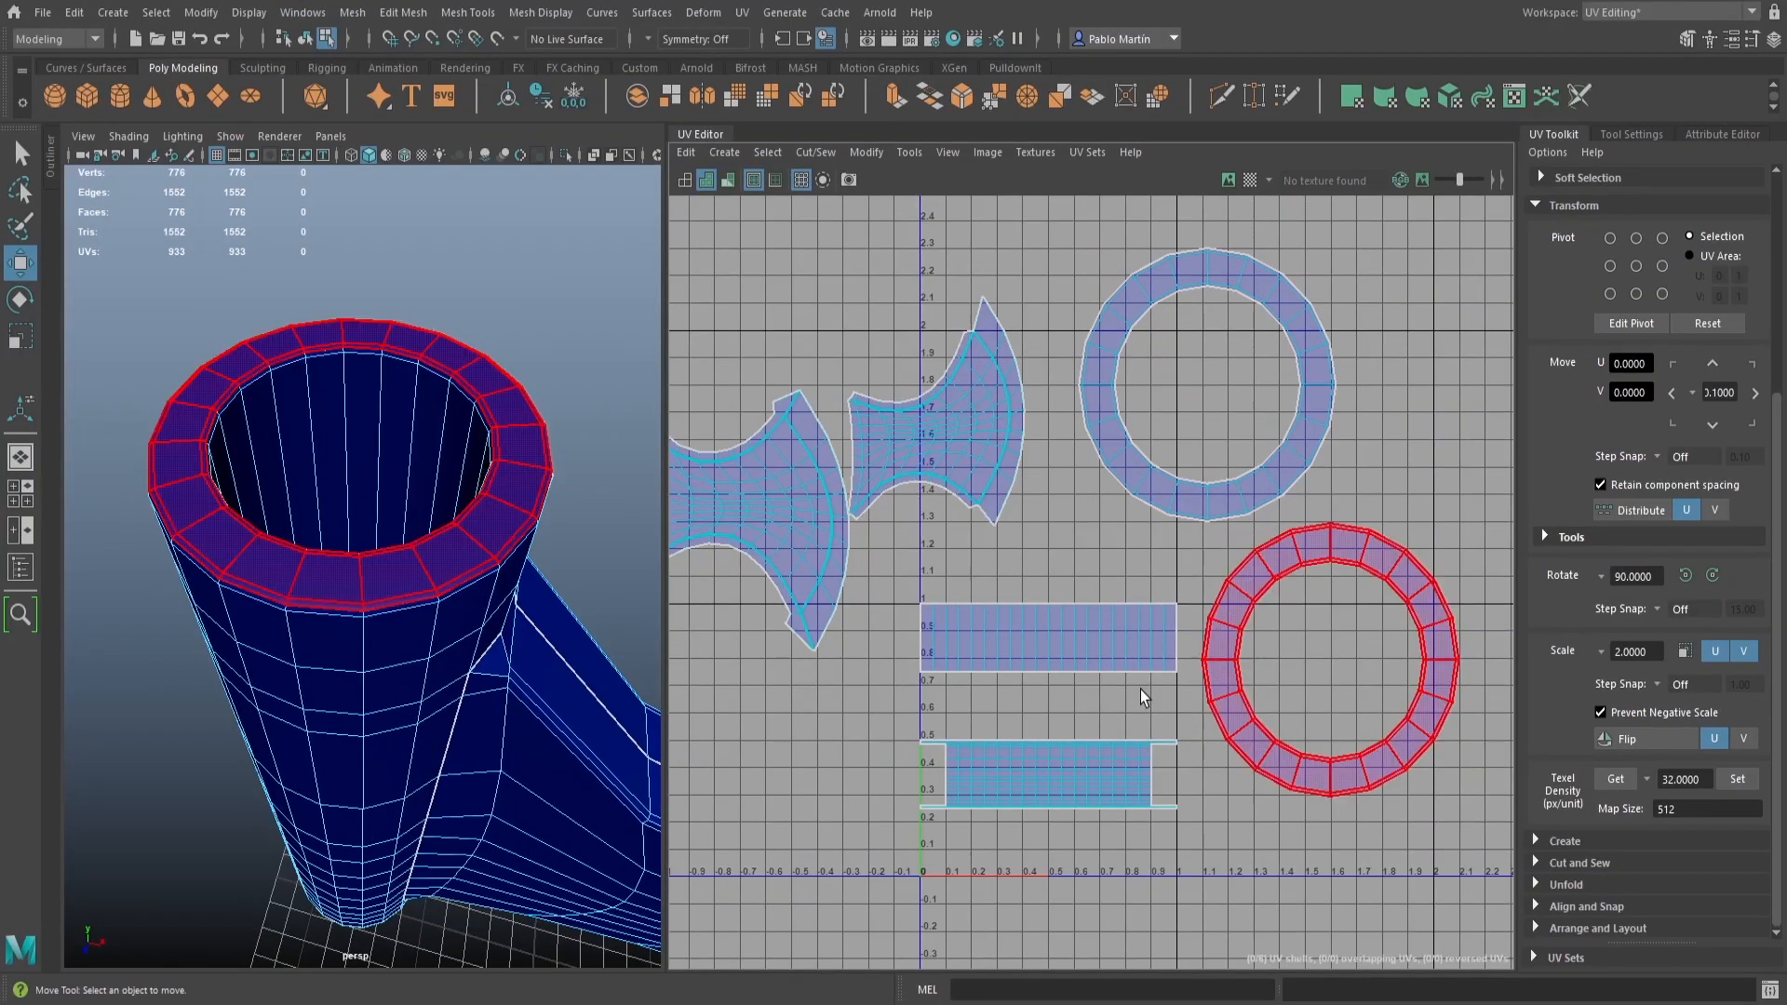
Select the inner pipe wall's UV shell and unfold it
{"action": "left_click", "coordinate": [1047, 645]}
{"action": "left_click_drag", "start_coordinate": [531, 677], "coordinate": [558, 707], "text": "alt"}
{"action": "left_click_drag", "start_coordinate": [473, 447], "coordinate": [527, 518], "text": "alt"}
{"action": "right_click_drag", "start_coordinate": [861, 564], "coordinate": [1440, 842], "text": "alt"}
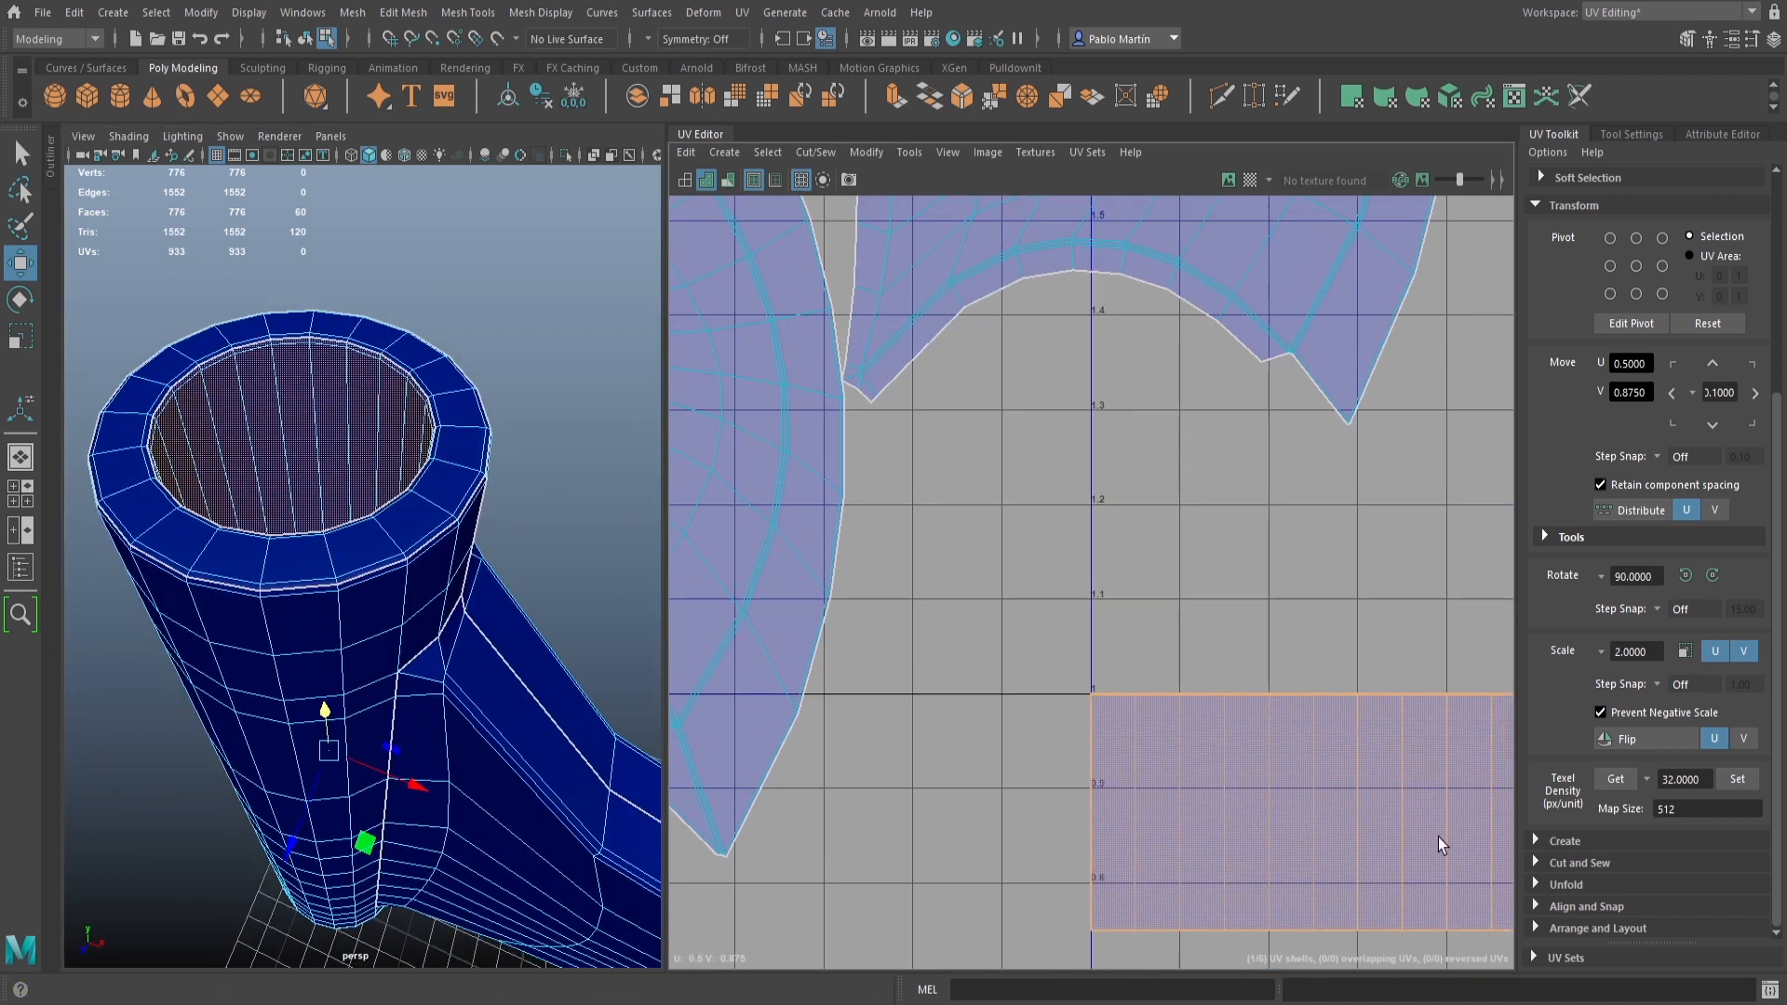
{"action": "middle_click_drag", "start_coordinate": [1354, 834], "coordinate": [1102, 623], "text": "alt"}
{"action": "right_click_drag", "start_coordinate": [1290, 646], "coordinate": [800, 550], "text": "alt"}
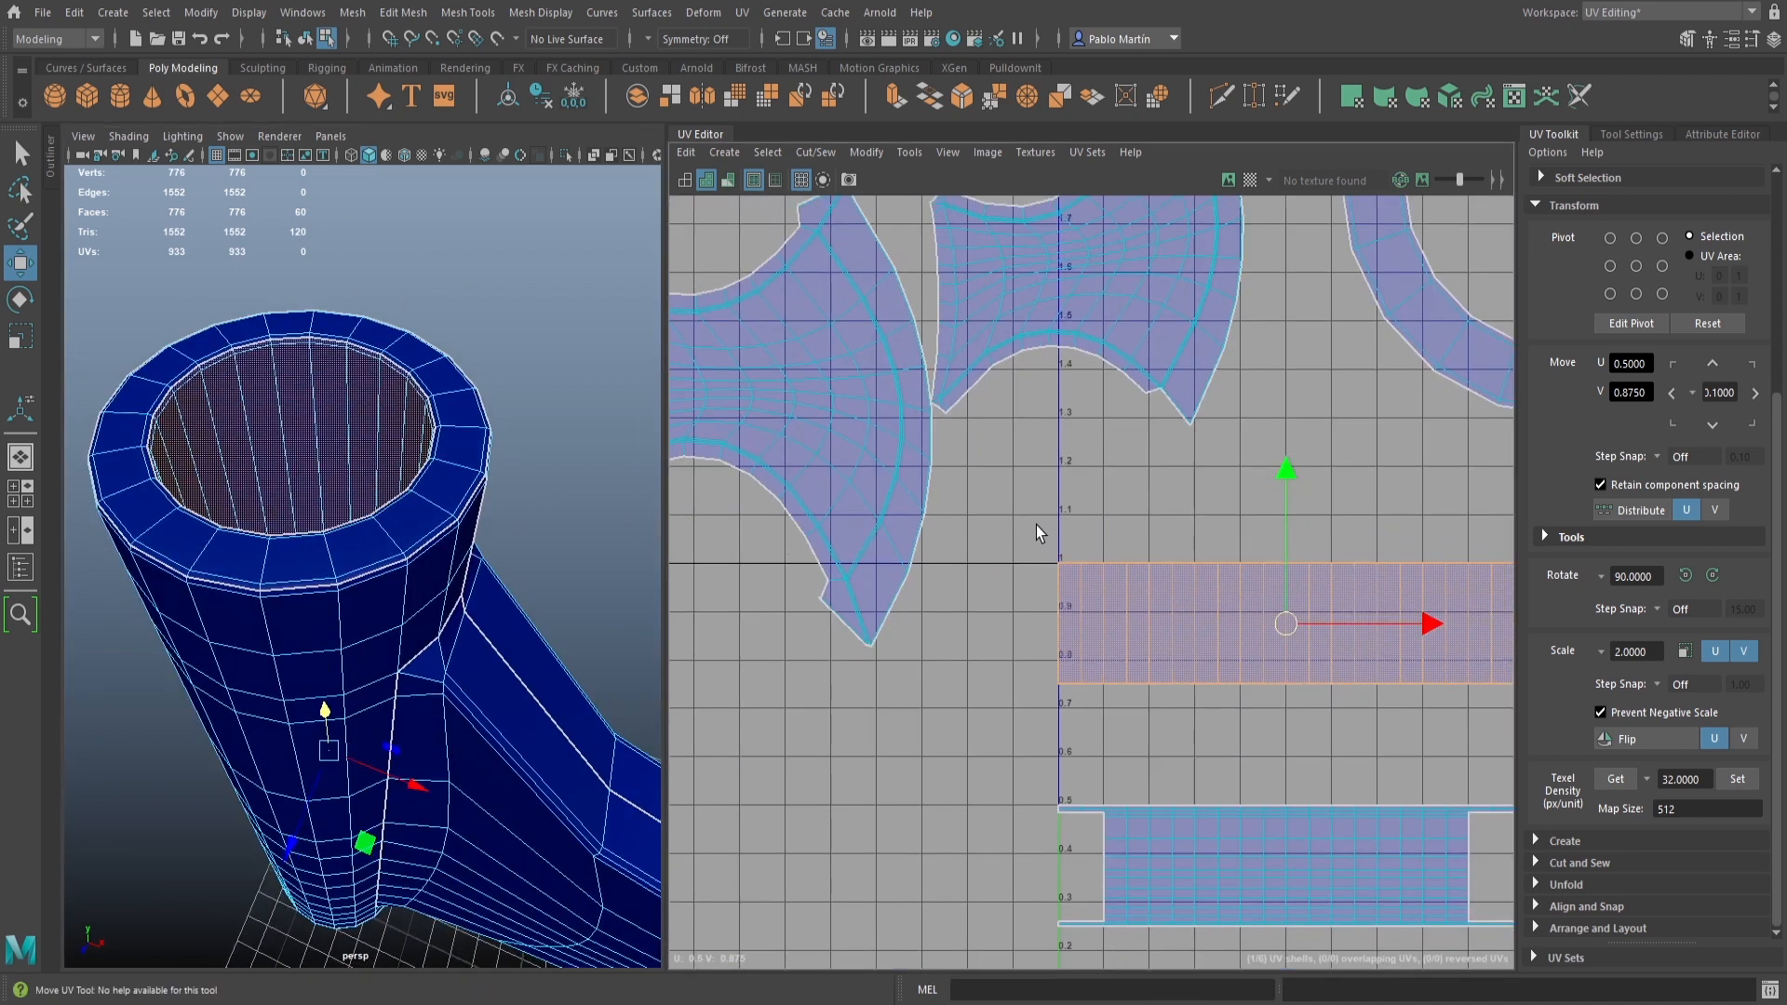
{"action": "left_click_drag", "start_coordinate": [1114, 592], "coordinate": [1130, 609], "text": "ctrl+alt"}
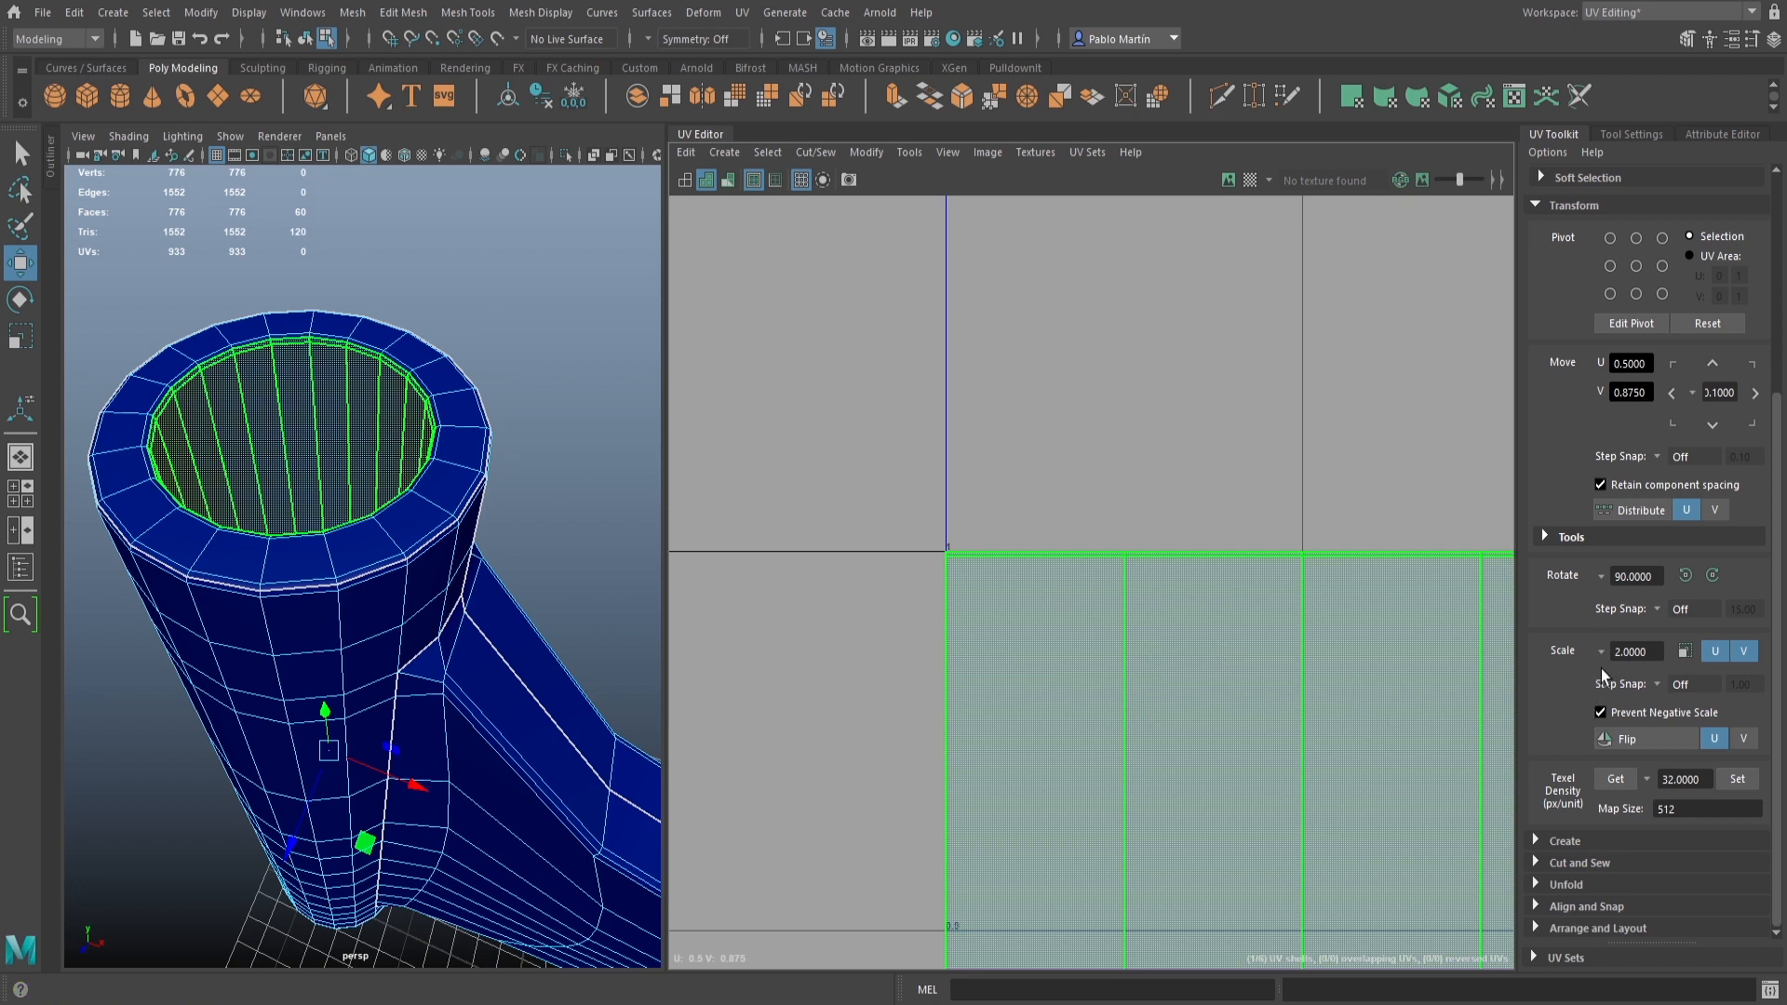
{"action": "left_click", "coordinate": [1558, 207]}
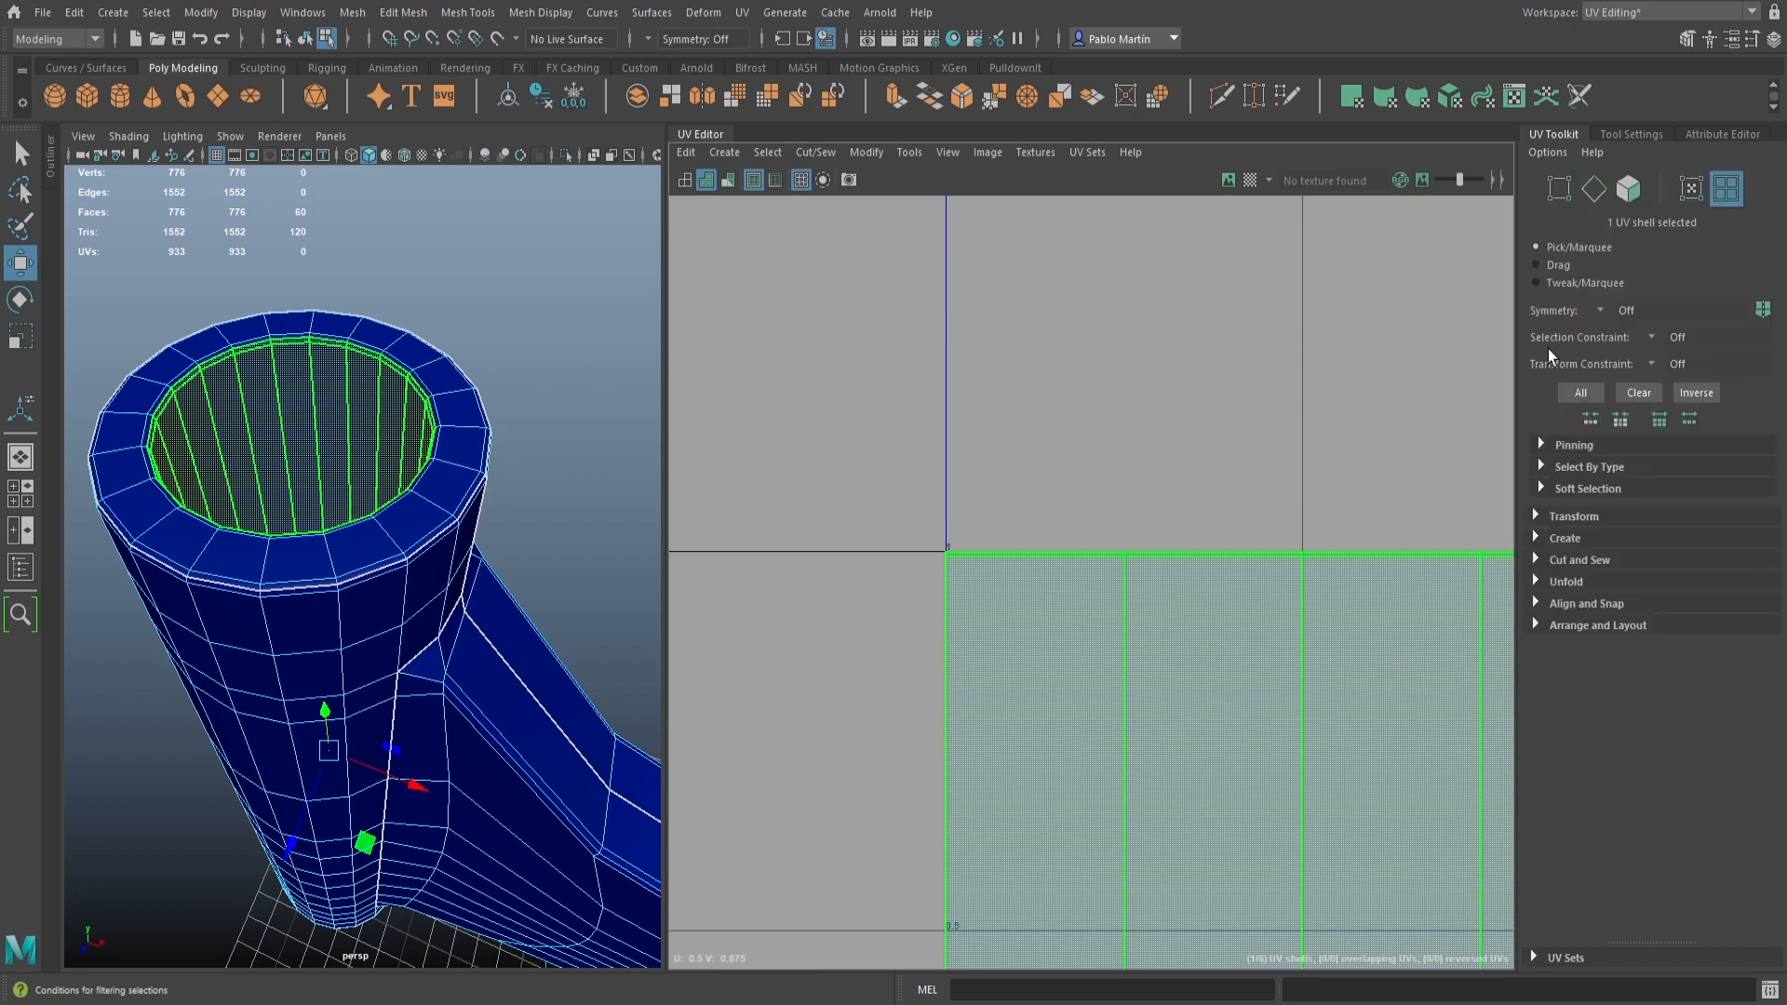
{"action": "scroll", "coordinate": [1011, 542], "scroll_direction": "down", "scroll_amount": 10}
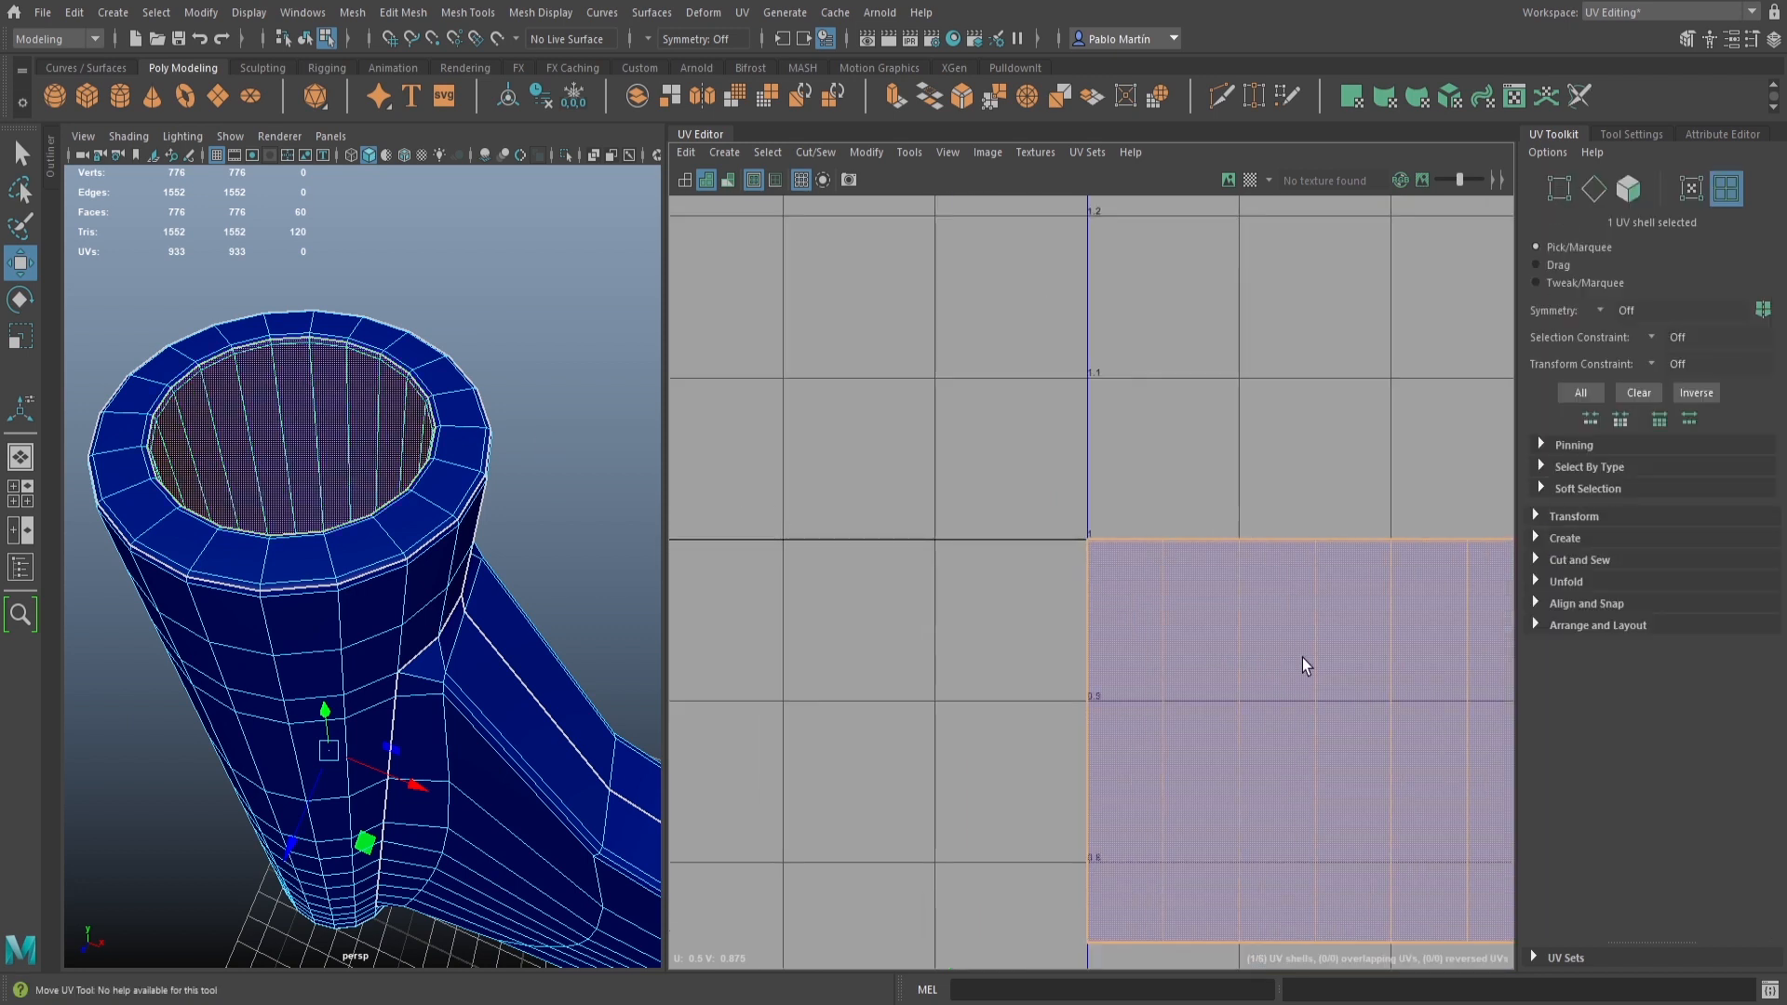
{"action": "middle_click_drag", "start_coordinate": [959, 613], "coordinate": [939, 656], "text": "alt"}
{"action": "left_click", "coordinate": [1566, 582]}
{"action": "left_click", "coordinate": [1579, 629]}
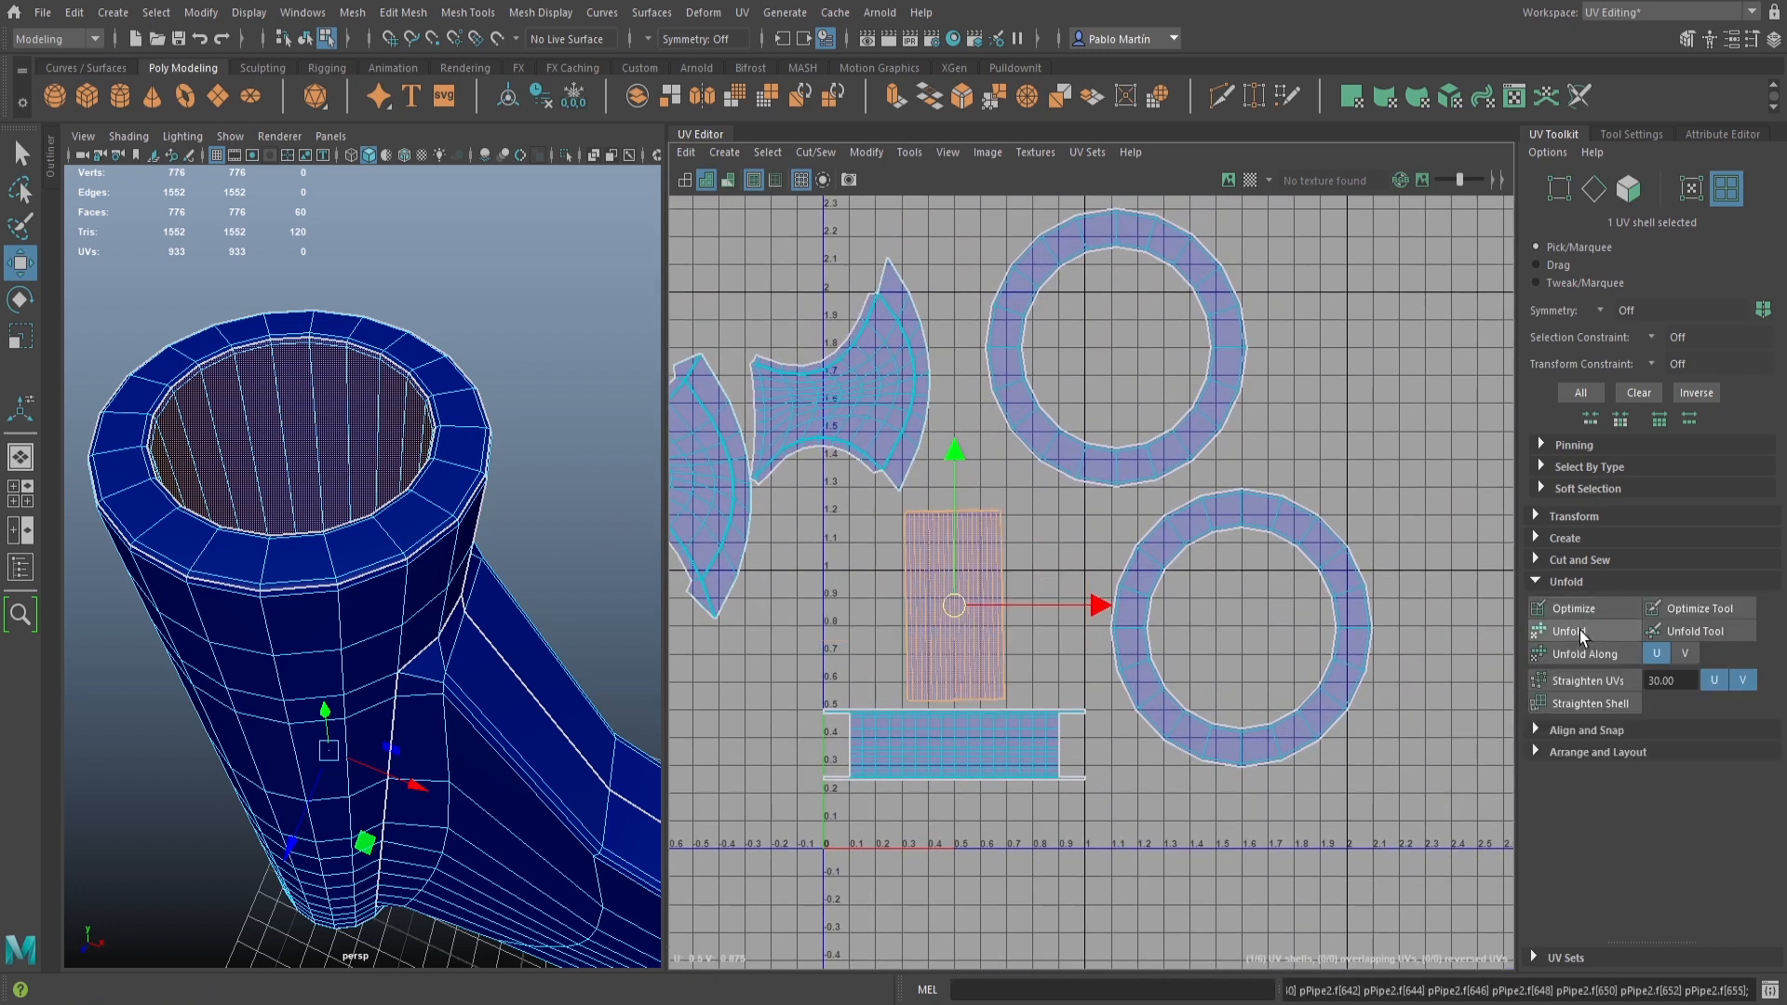
Select the outer pipe wall's UV shell and unfold it
{"action": "left_click", "coordinate": [970, 766]}
{"action": "left_click", "coordinate": [949, 802]}
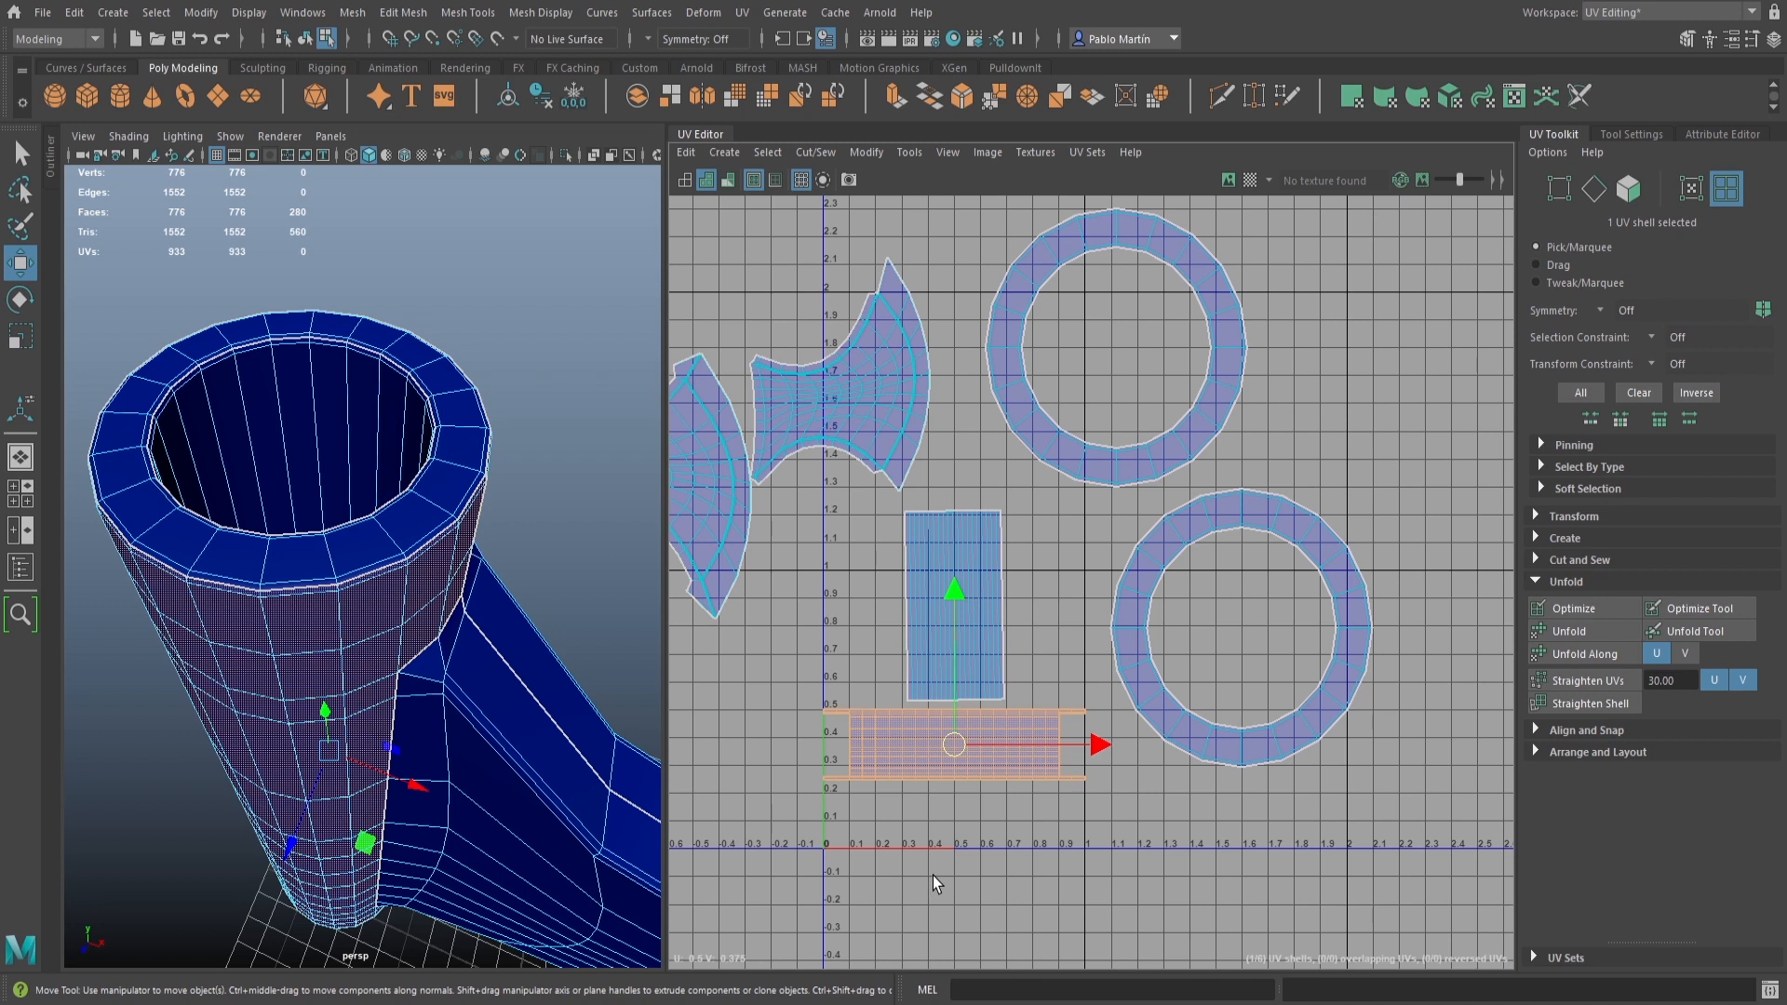
{"action": "key", "text": "ctrl+z"}
{"action": "scroll", "coordinate": [875, 819], "scroll_direction": "up", "scroll_amount": 3}
{"action": "middle_click_drag", "start_coordinate": [1333, 825], "coordinate": [1359, 771], "text": "alt"}
{"action": "key", "text": "ctrl+F11"}
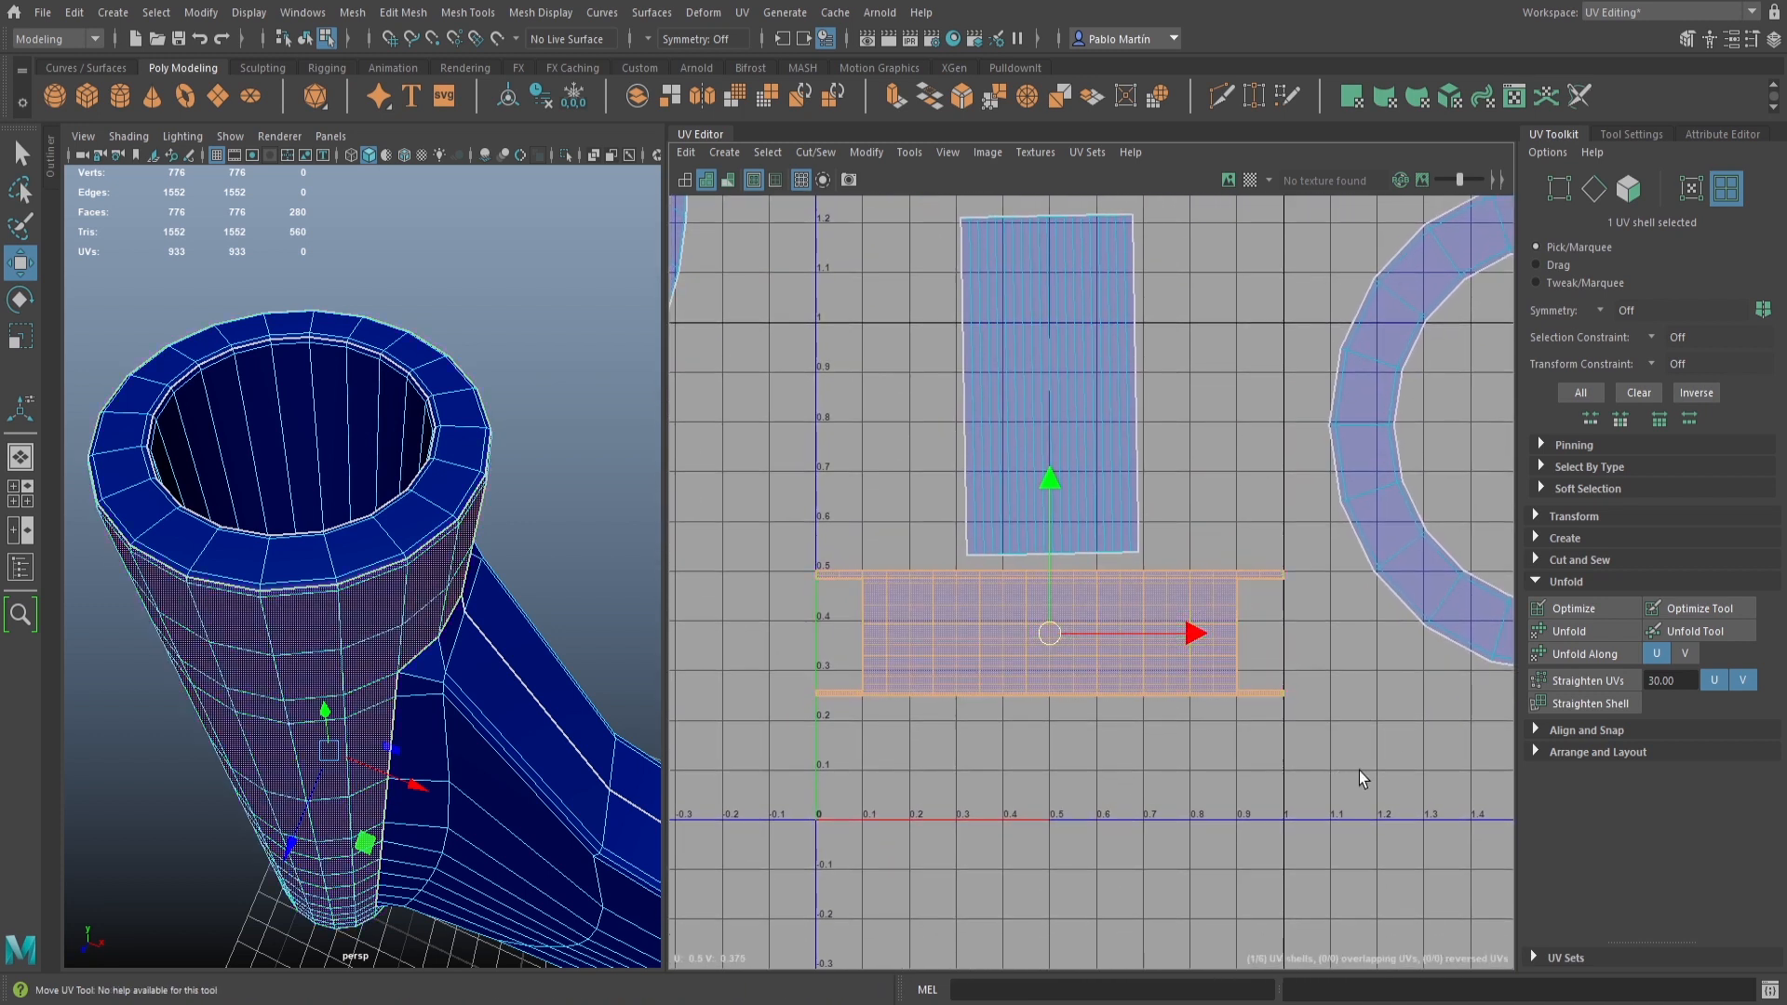
{"action": "left_click", "coordinate": [1601, 629]}
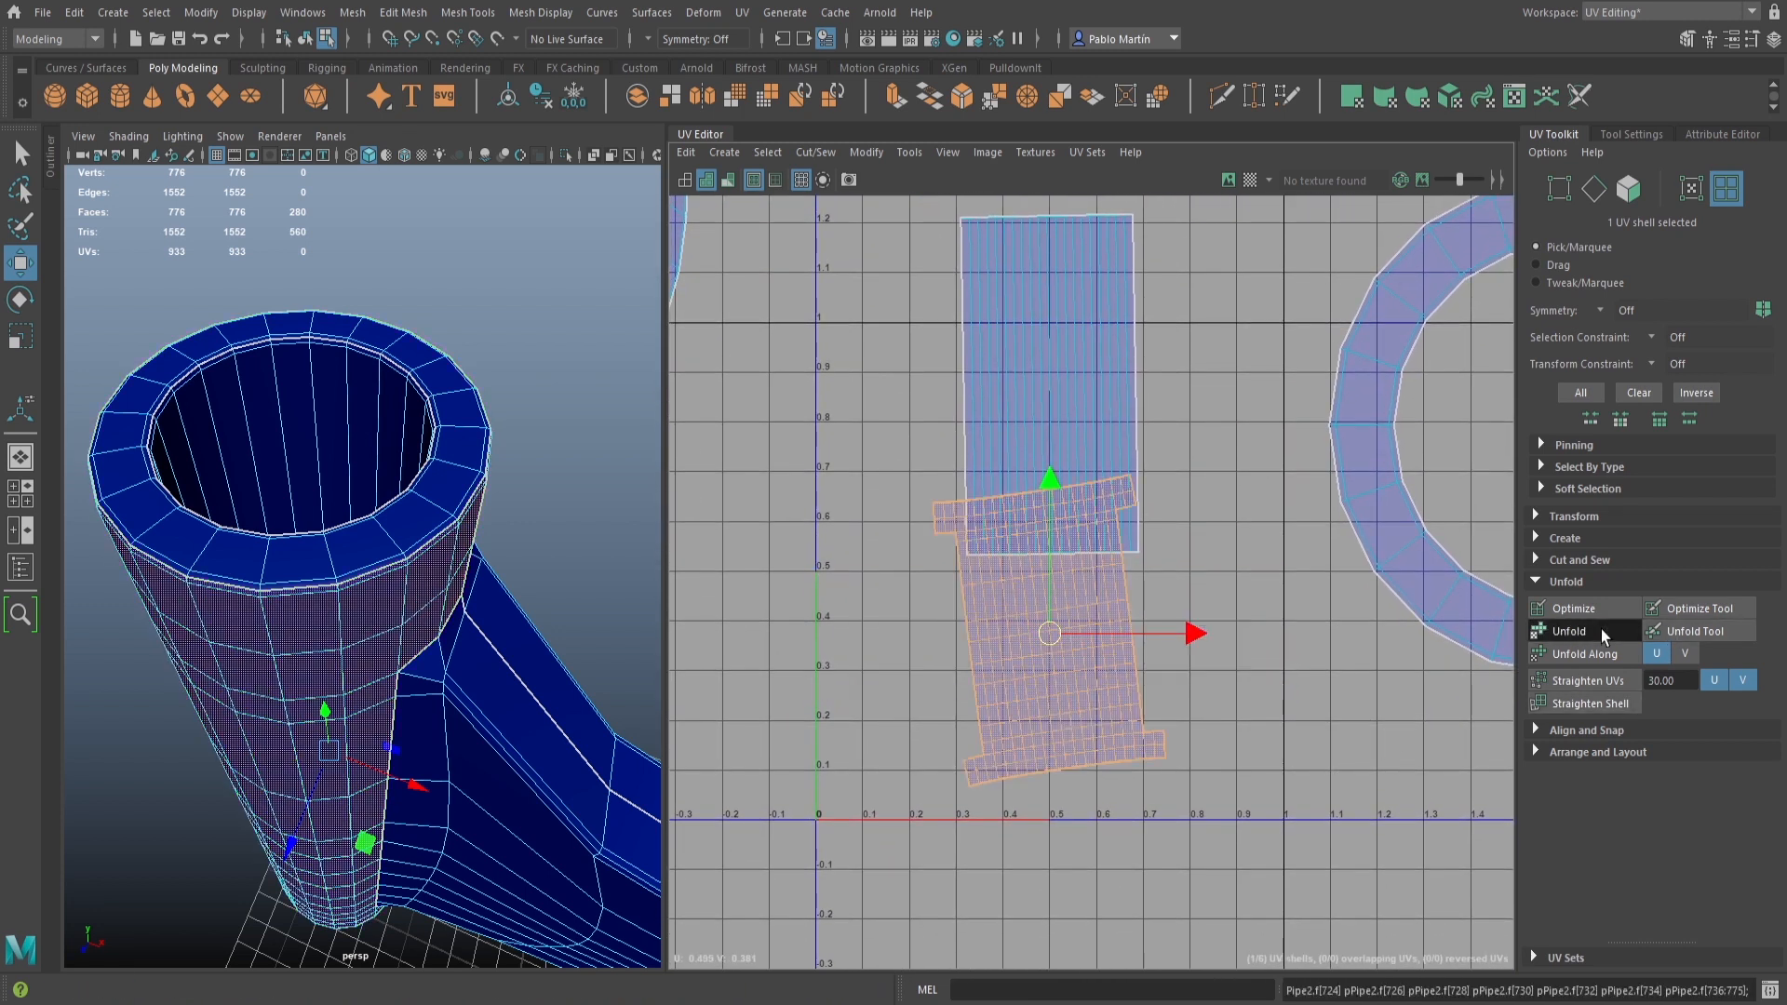
Rotate the tilted outer pipe wall shell upright and slightly rotate the inner wall shell to straighten it
{"action": "left_click", "coordinate": [1036, 622]}
{"action": "key", "text": "e"}
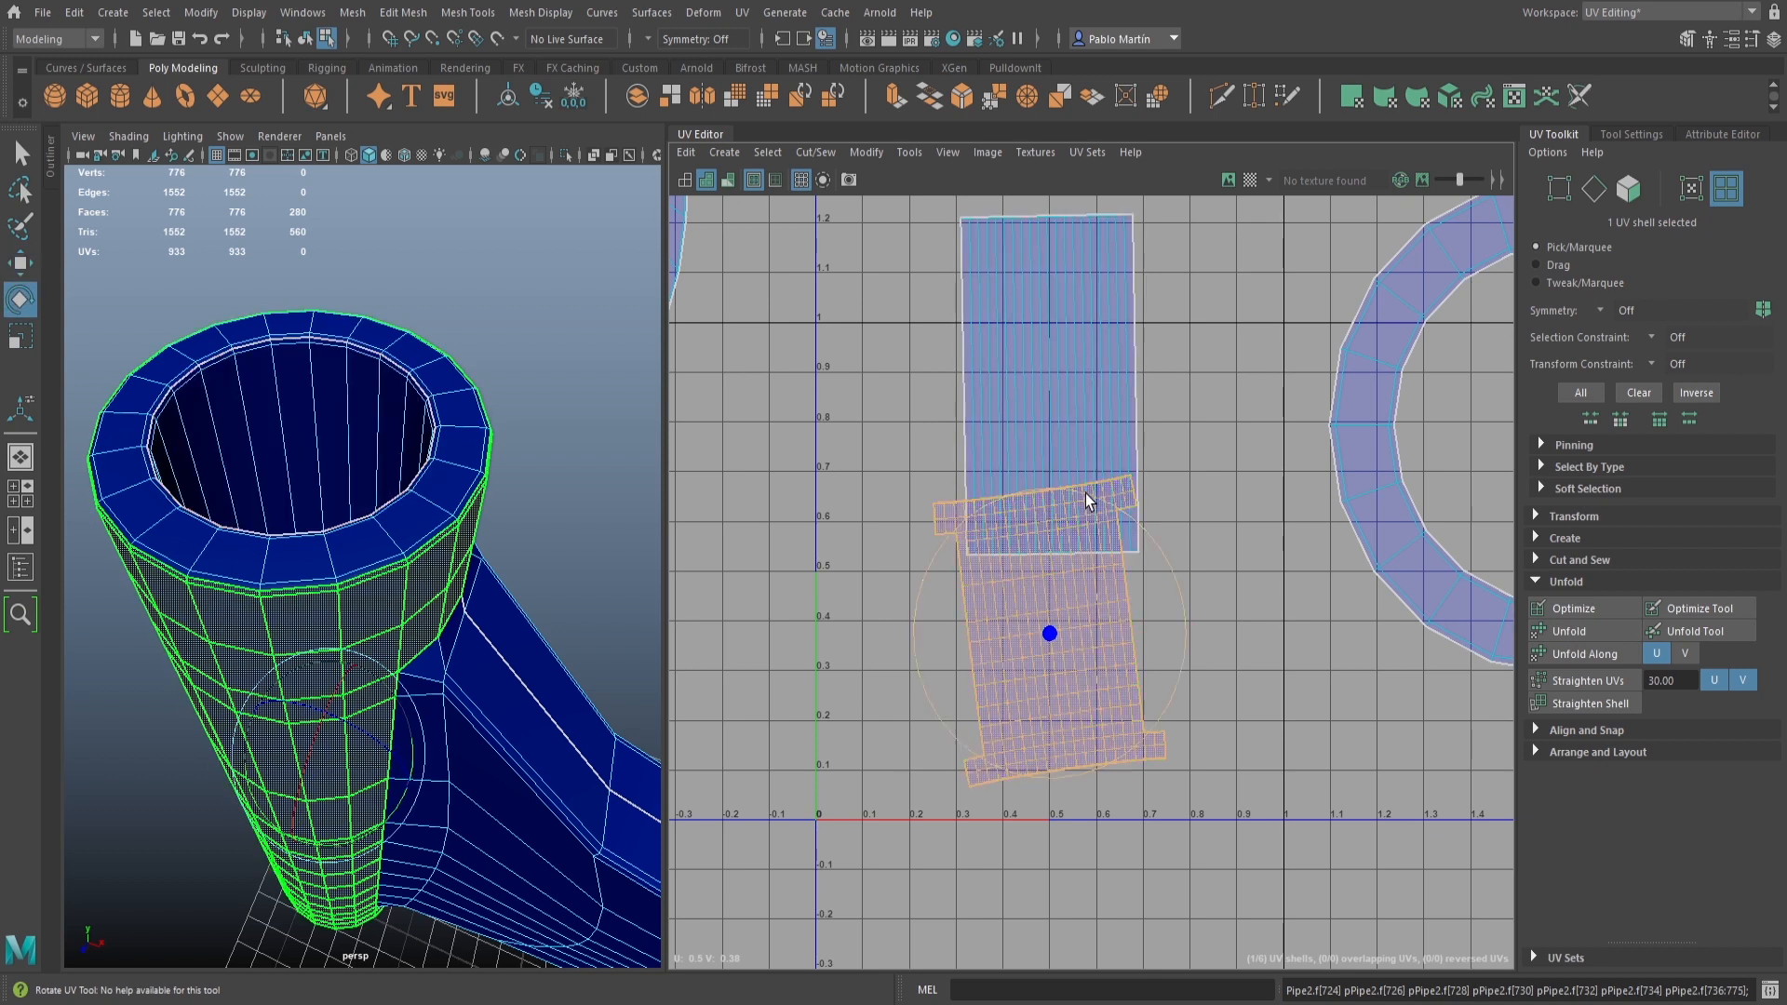
{"action": "left_click_drag", "start_coordinate": [1086, 494], "coordinate": [1102, 499]}
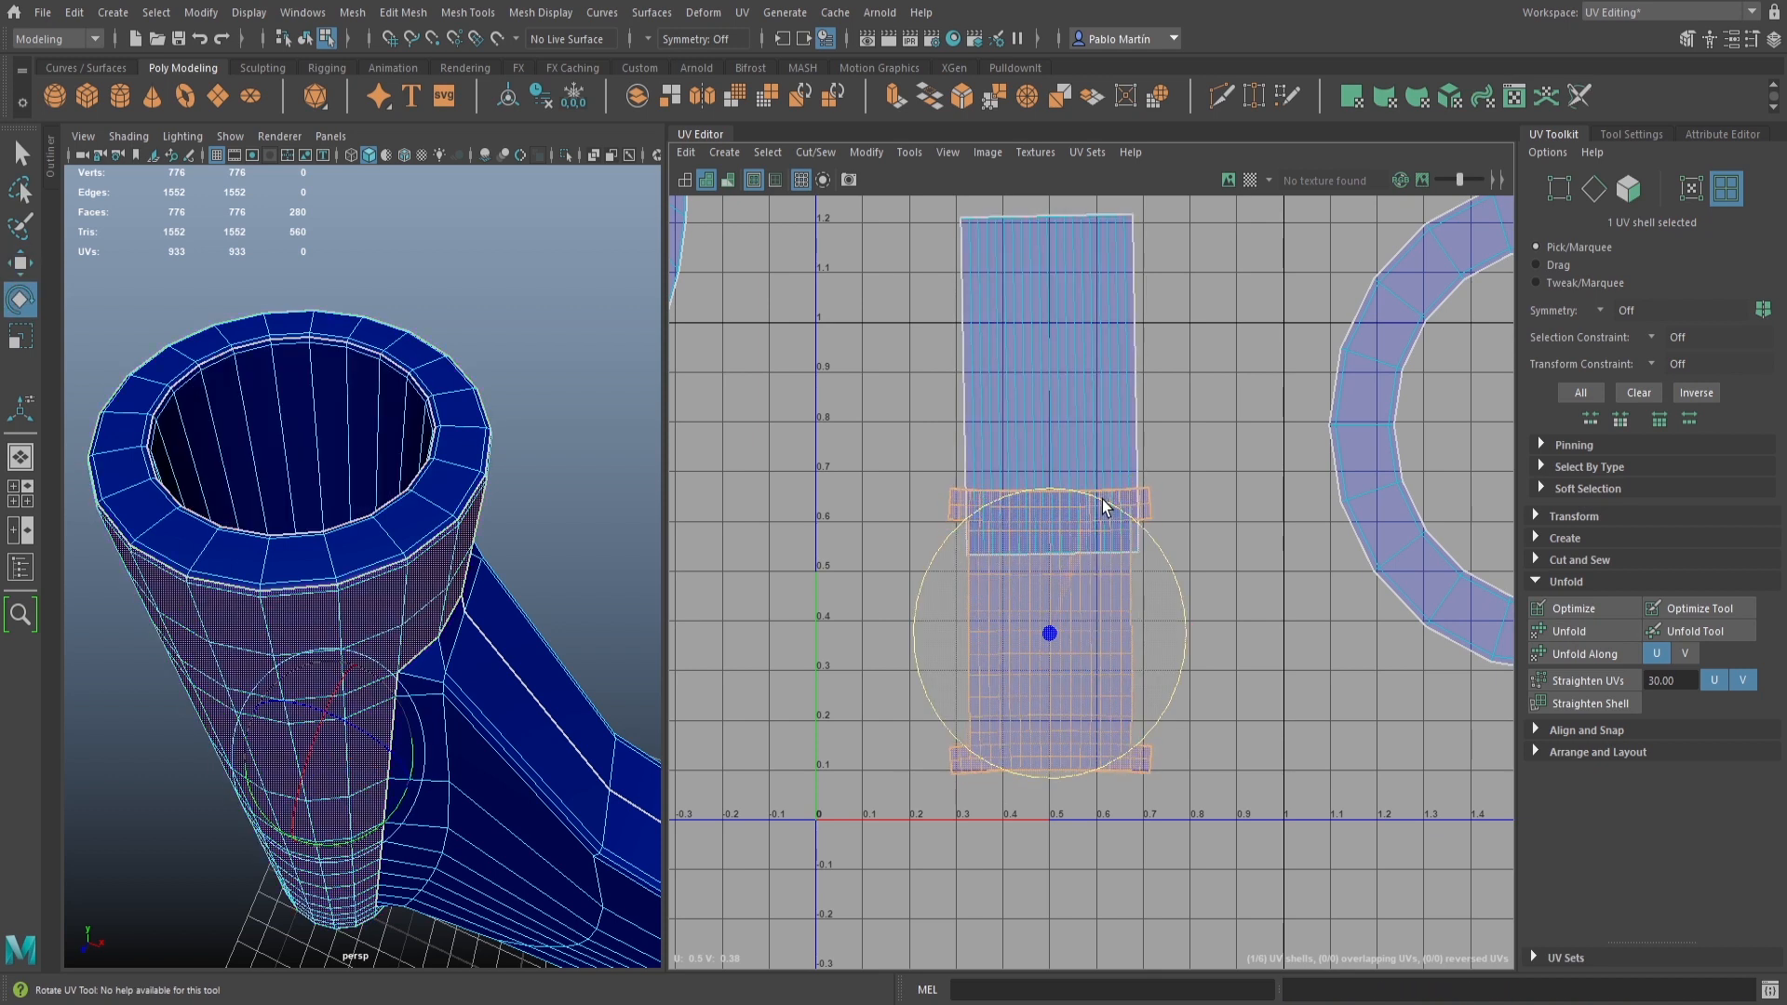
{"action": "left_click", "coordinate": [1110, 373]}
{"action": "left_click_drag", "start_coordinate": [1132, 272], "coordinate": [1136, 275]}
Select all six UV shells and automatically lay them out within the 0–1 square
{"action": "right_click_drag", "start_coordinate": [1136, 275], "coordinate": [847, 583], "text": "alt"}
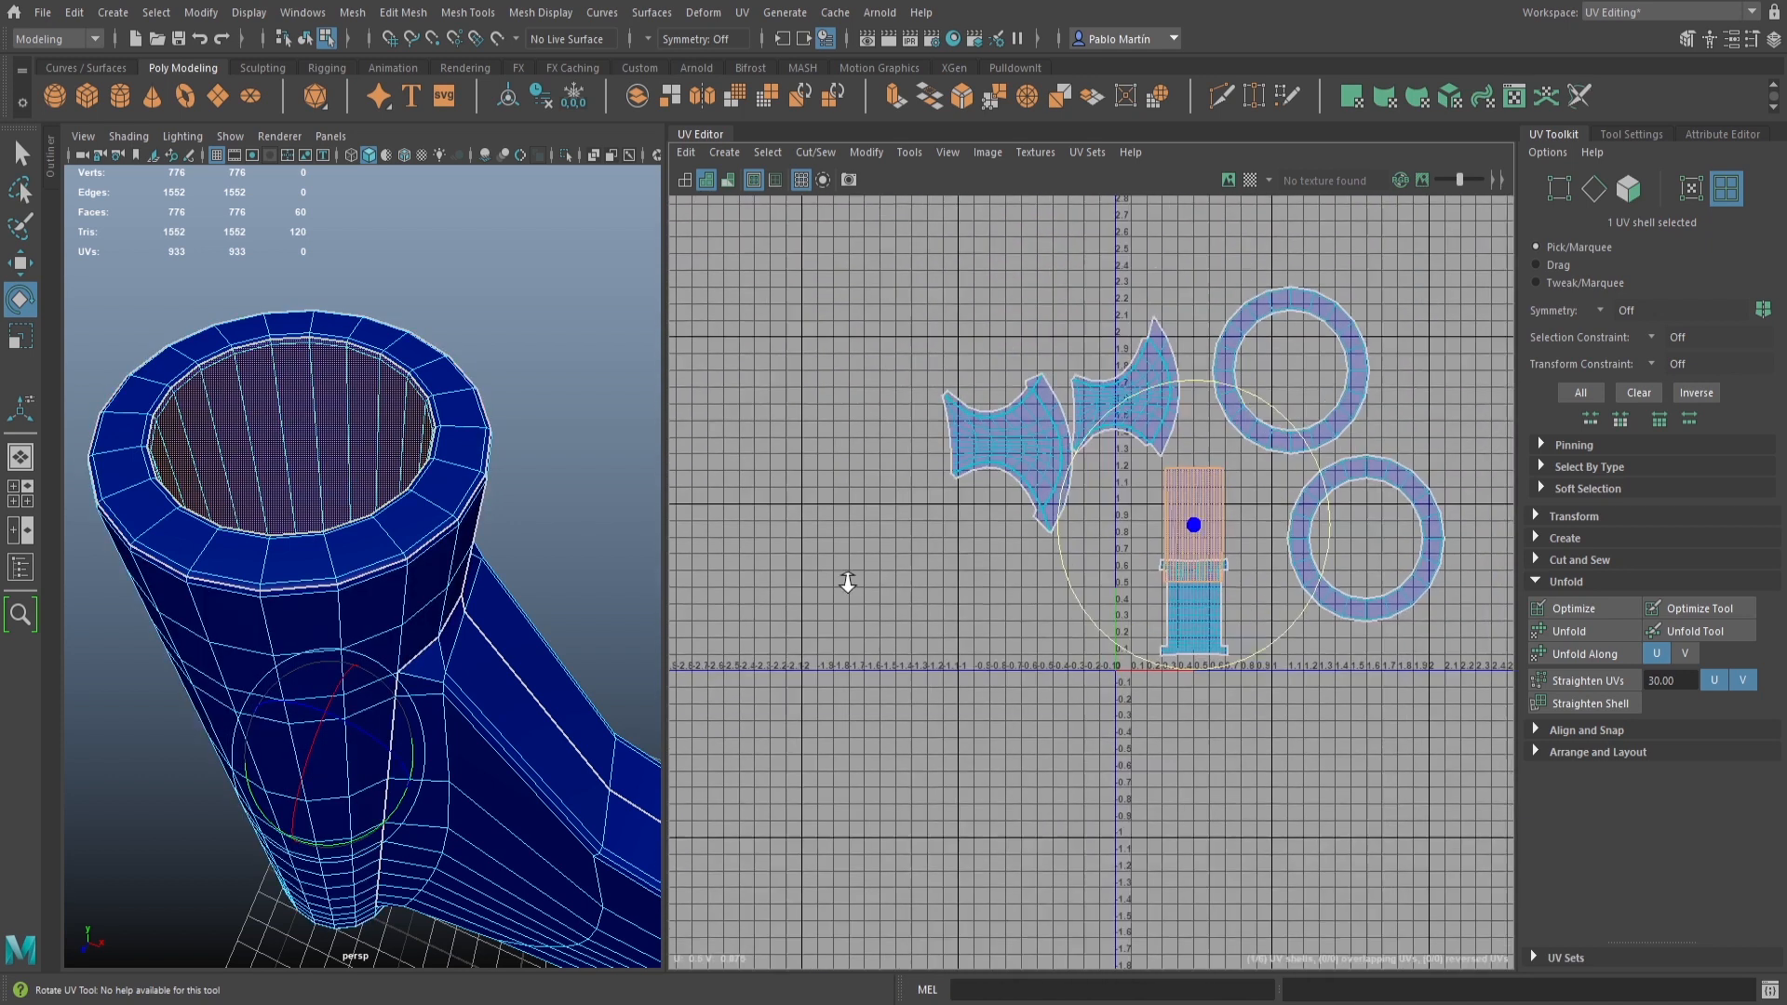
{"action": "middle_click_drag", "start_coordinate": [846, 583], "coordinate": [735, 654], "text": "alt"}
{"action": "key", "text": "q"}
{"action": "right_click", "coordinate": [995, 472]}
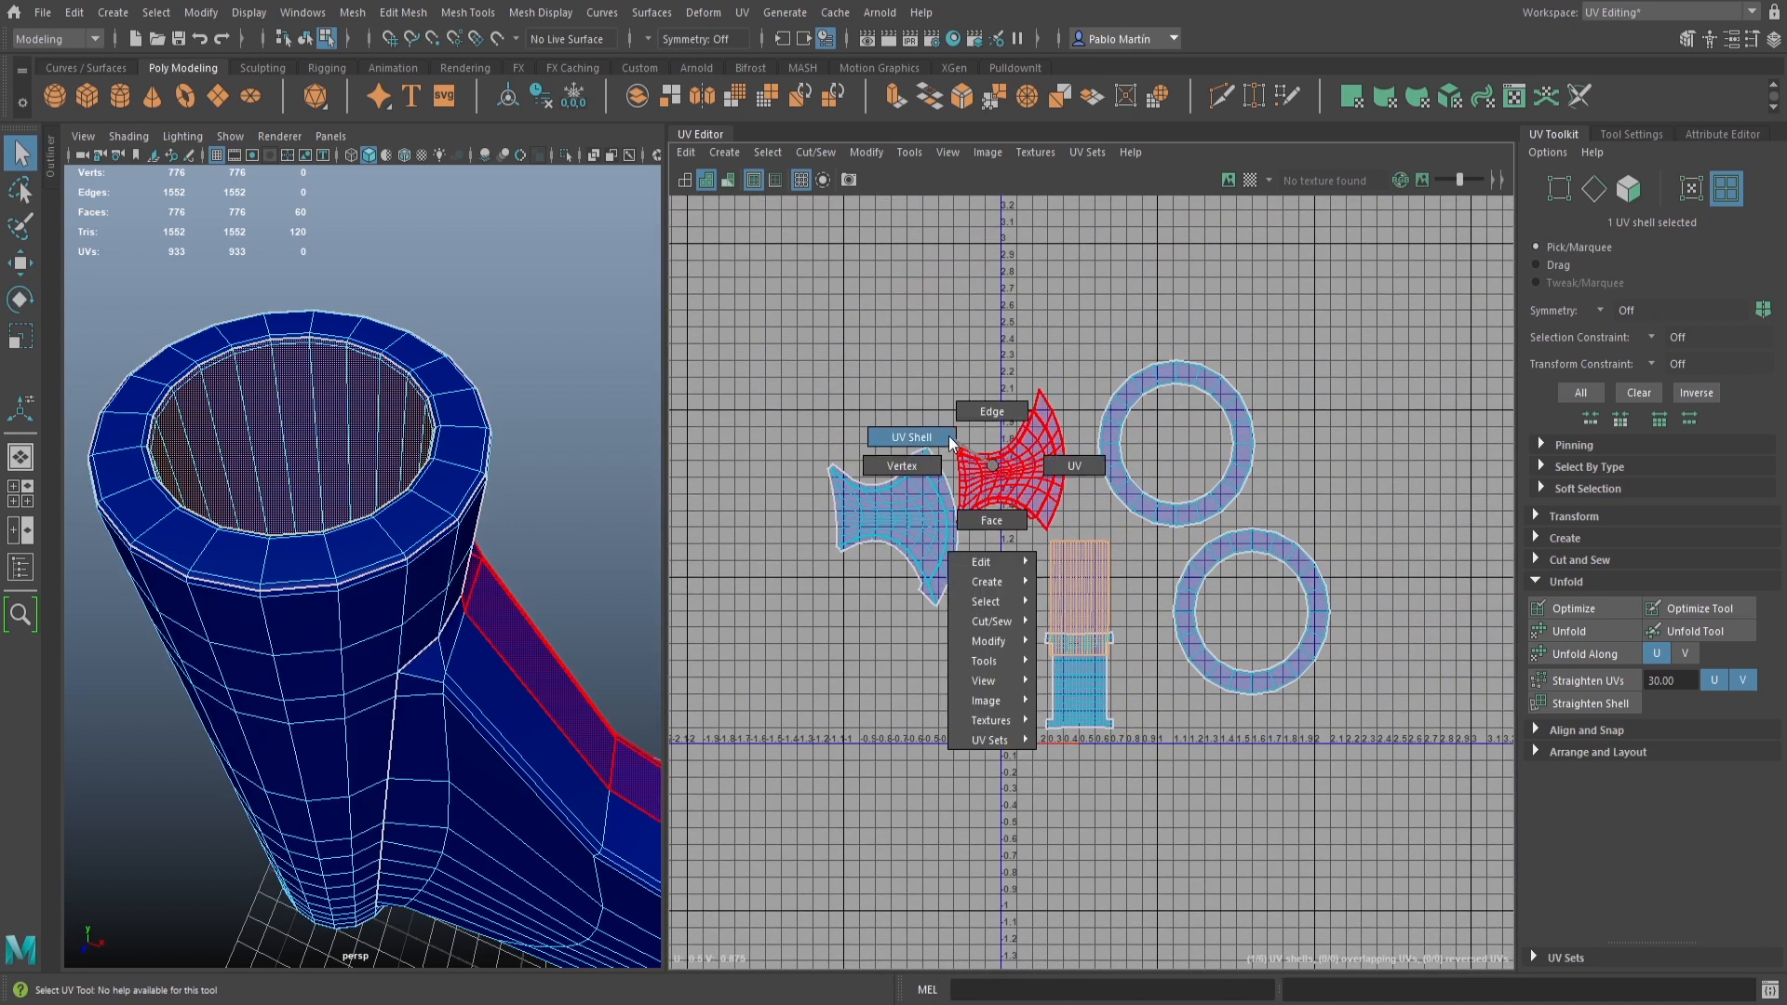
{"action": "left_click", "coordinate": [761, 270]}
{"action": "left_click_drag", "start_coordinate": [1371, 817], "coordinate": [1373, 819]}
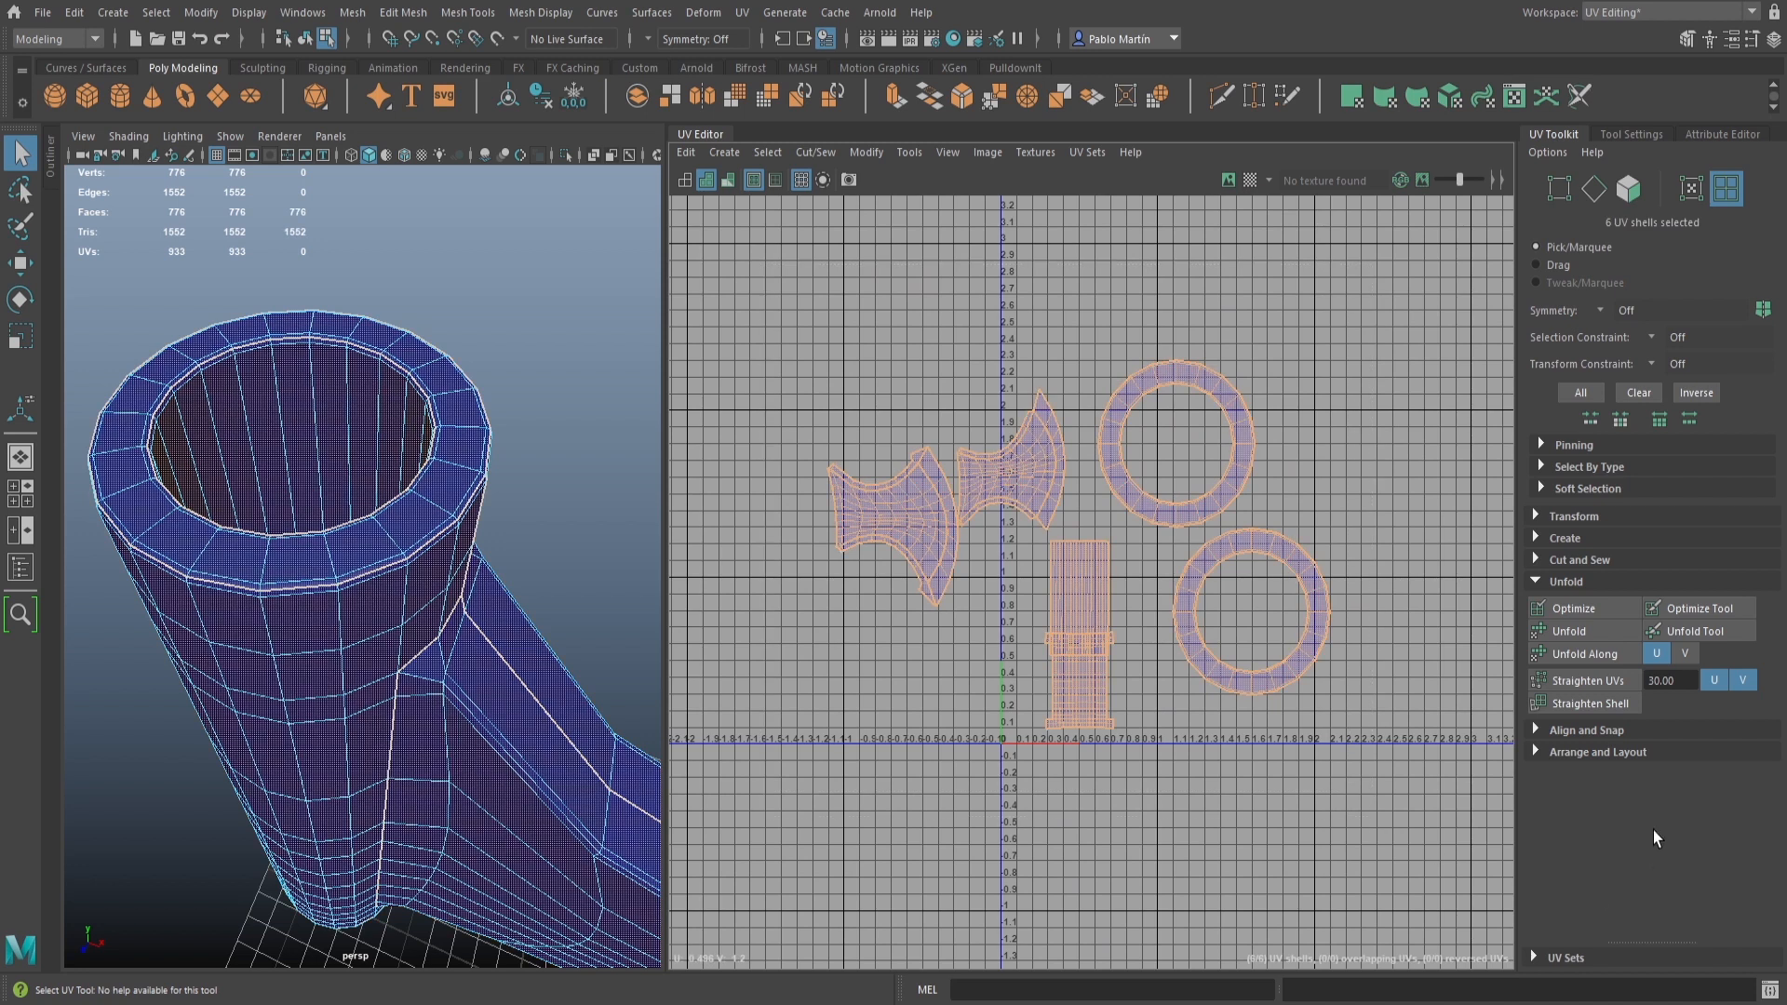
{"action": "left_click", "coordinate": [1568, 580]}
{"action": "left_click", "coordinate": [1588, 623]}
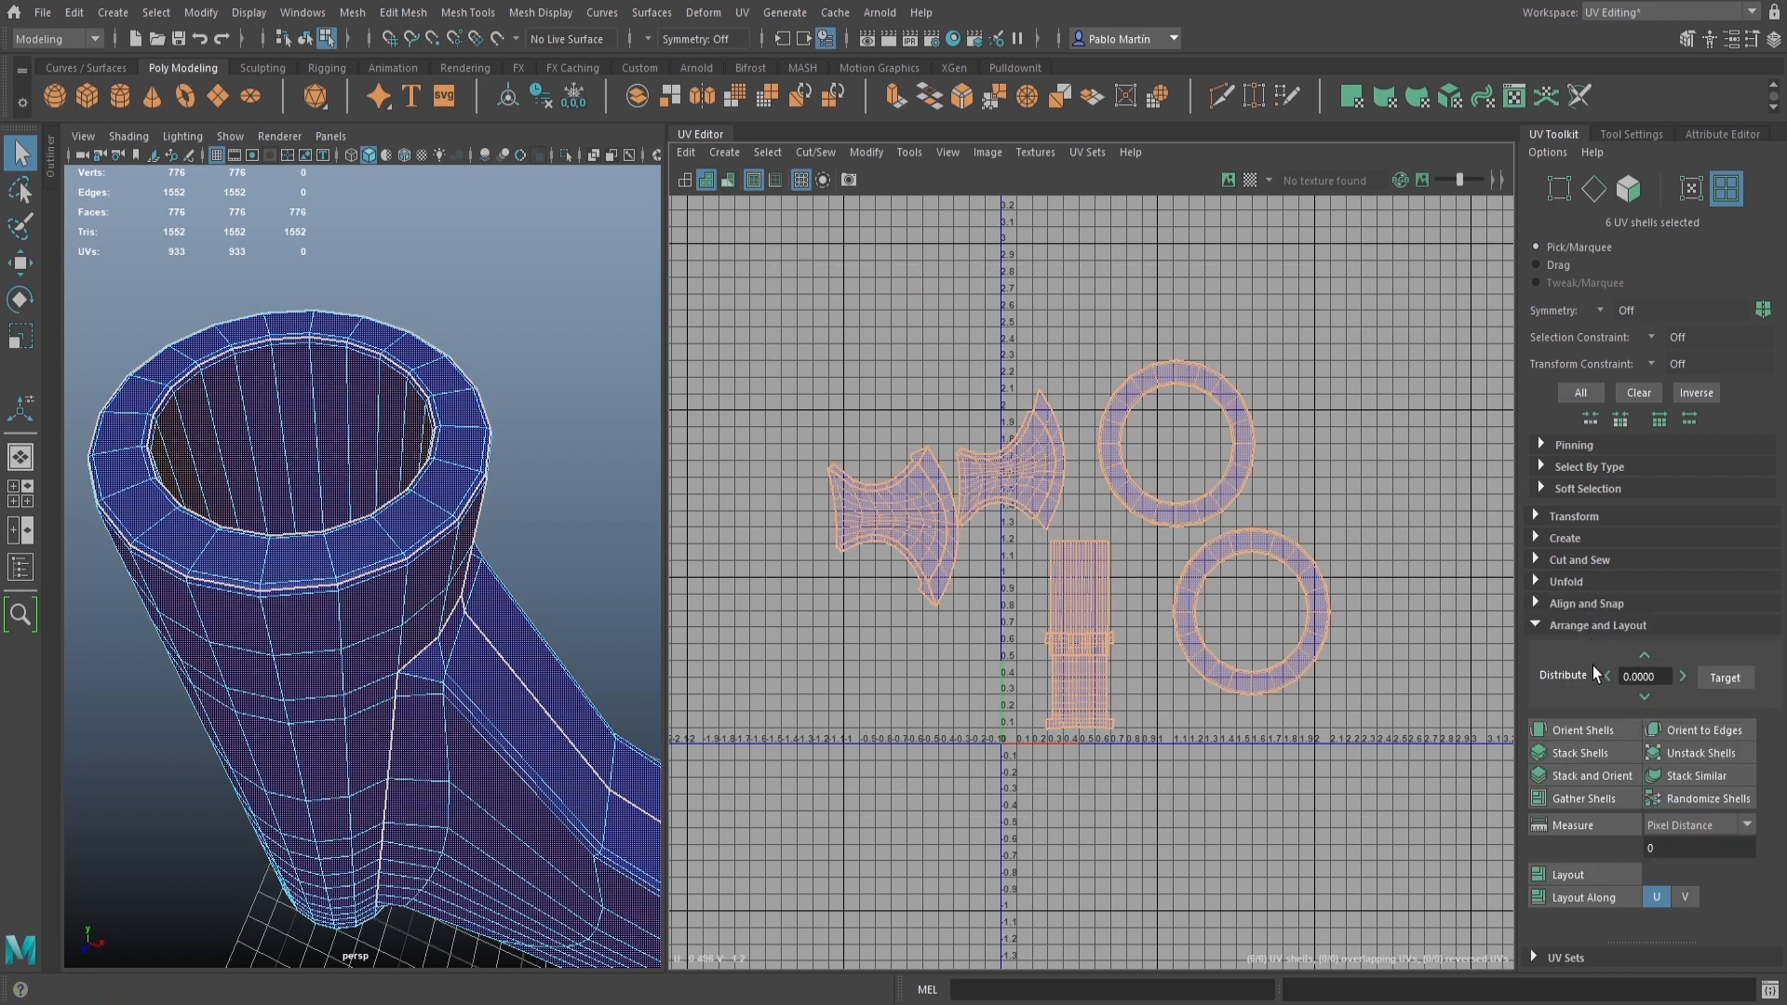
{"action": "left_click", "coordinate": [1600, 880]}
{"action": "scroll", "coordinate": [909, 738], "scroll_direction": "up", "scroll_amount": 3}
{"action": "middle_click_drag", "start_coordinate": [1333, 772], "coordinate": [1061, 642], "text": "alt"}
{"action": "right_click_drag", "start_coordinate": [1062, 641], "coordinate": [1211, 642], "text": "alt"}
{"action": "middle_click_drag", "start_coordinate": [1151, 626], "coordinate": [1374, 832], "text": "alt"}
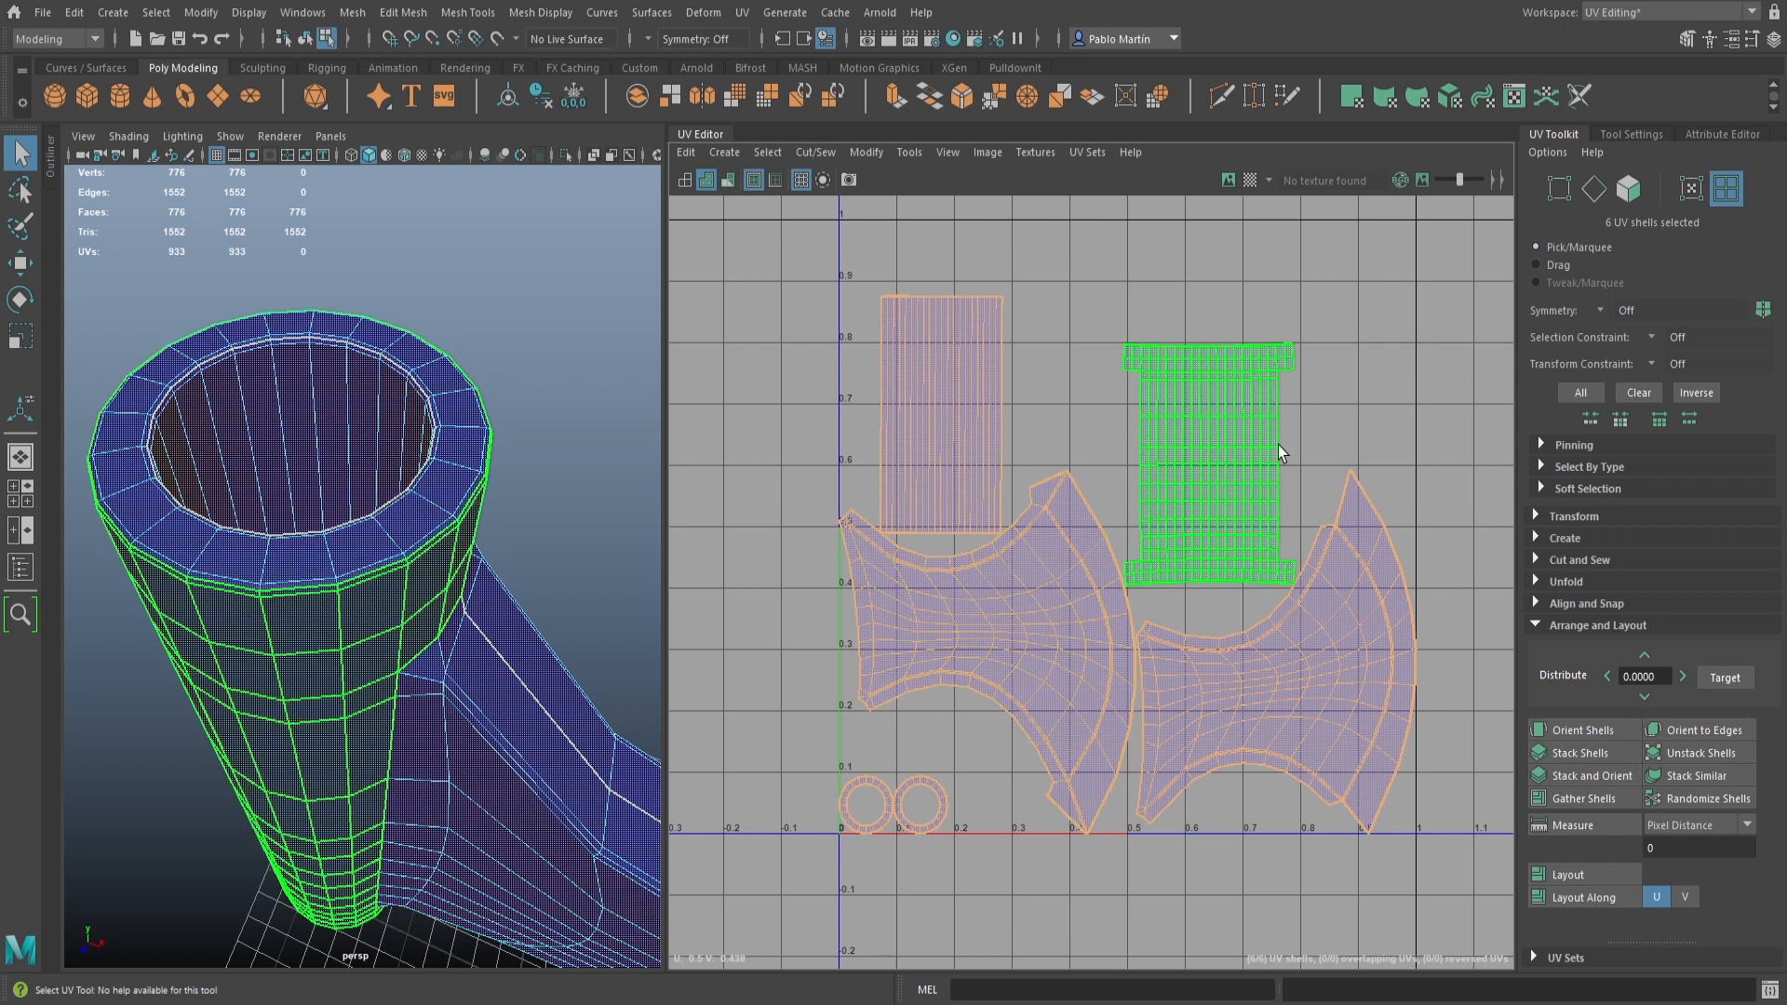
{"action": "middle_click_drag", "start_coordinate": [1115, 444], "coordinate": [1085, 507], "text": "alt"}
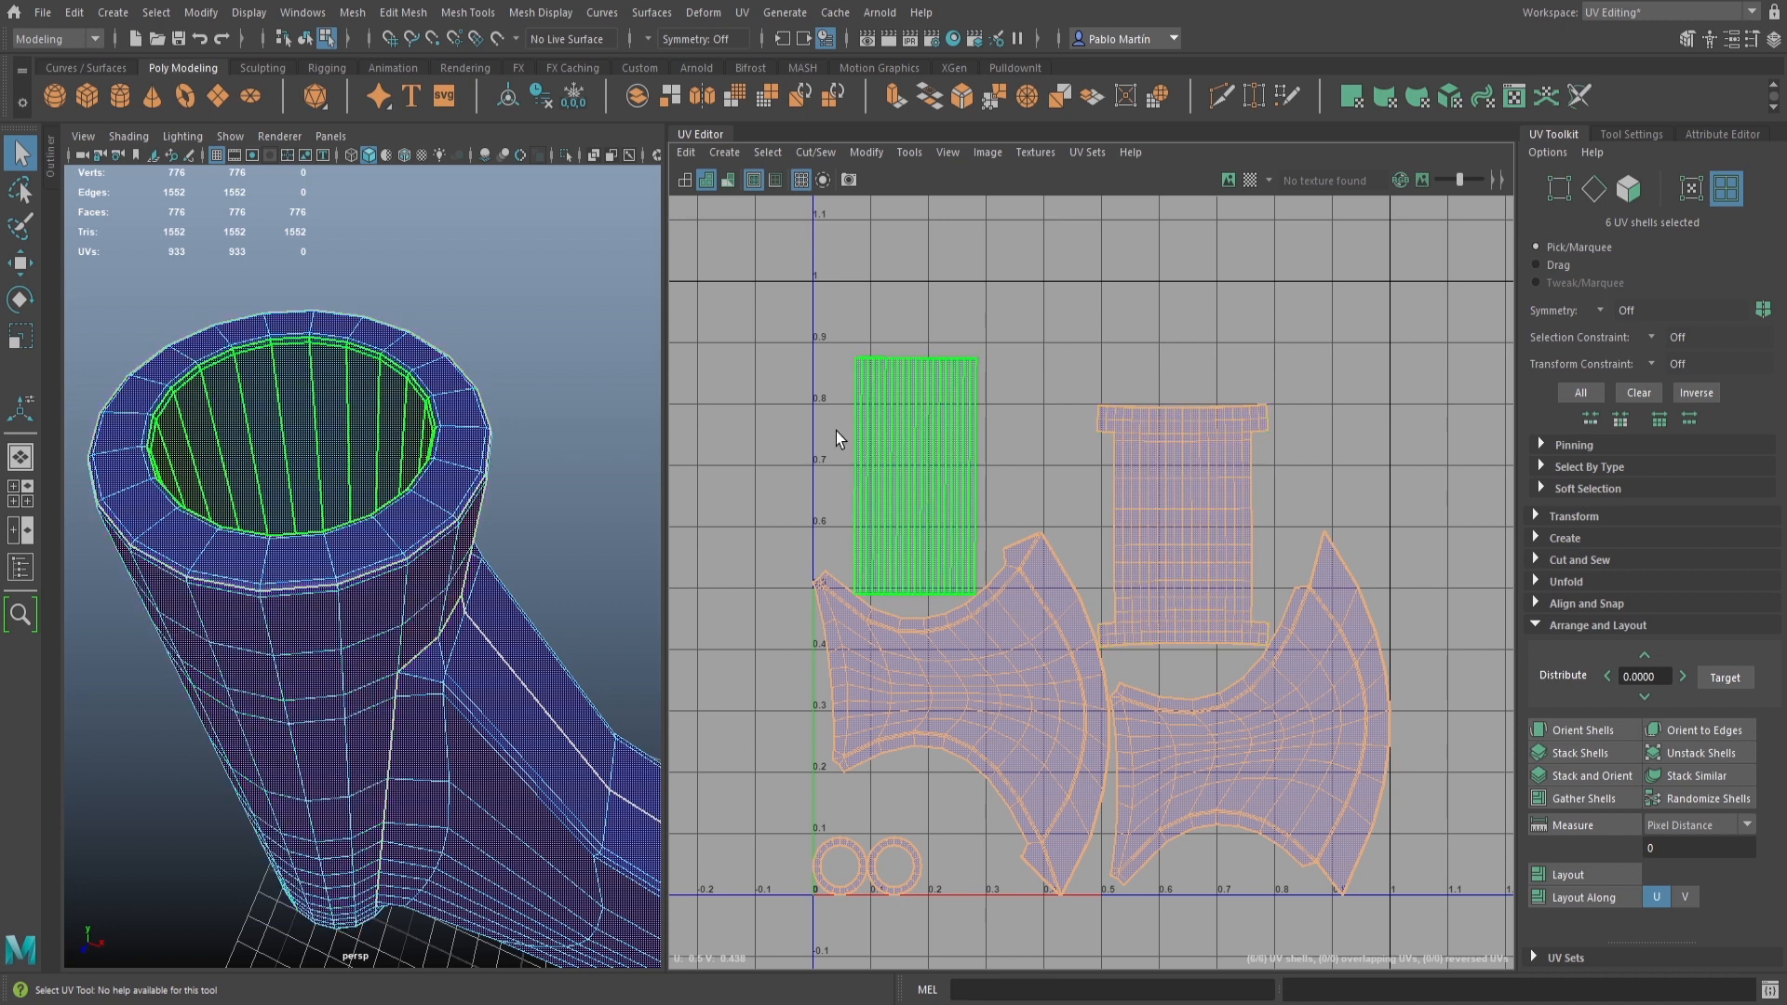
Widen the 3D viewport and display the checker map on the axe head
{"action": "left_click_drag", "start_coordinate": [667, 397], "coordinate": [931, 397]}
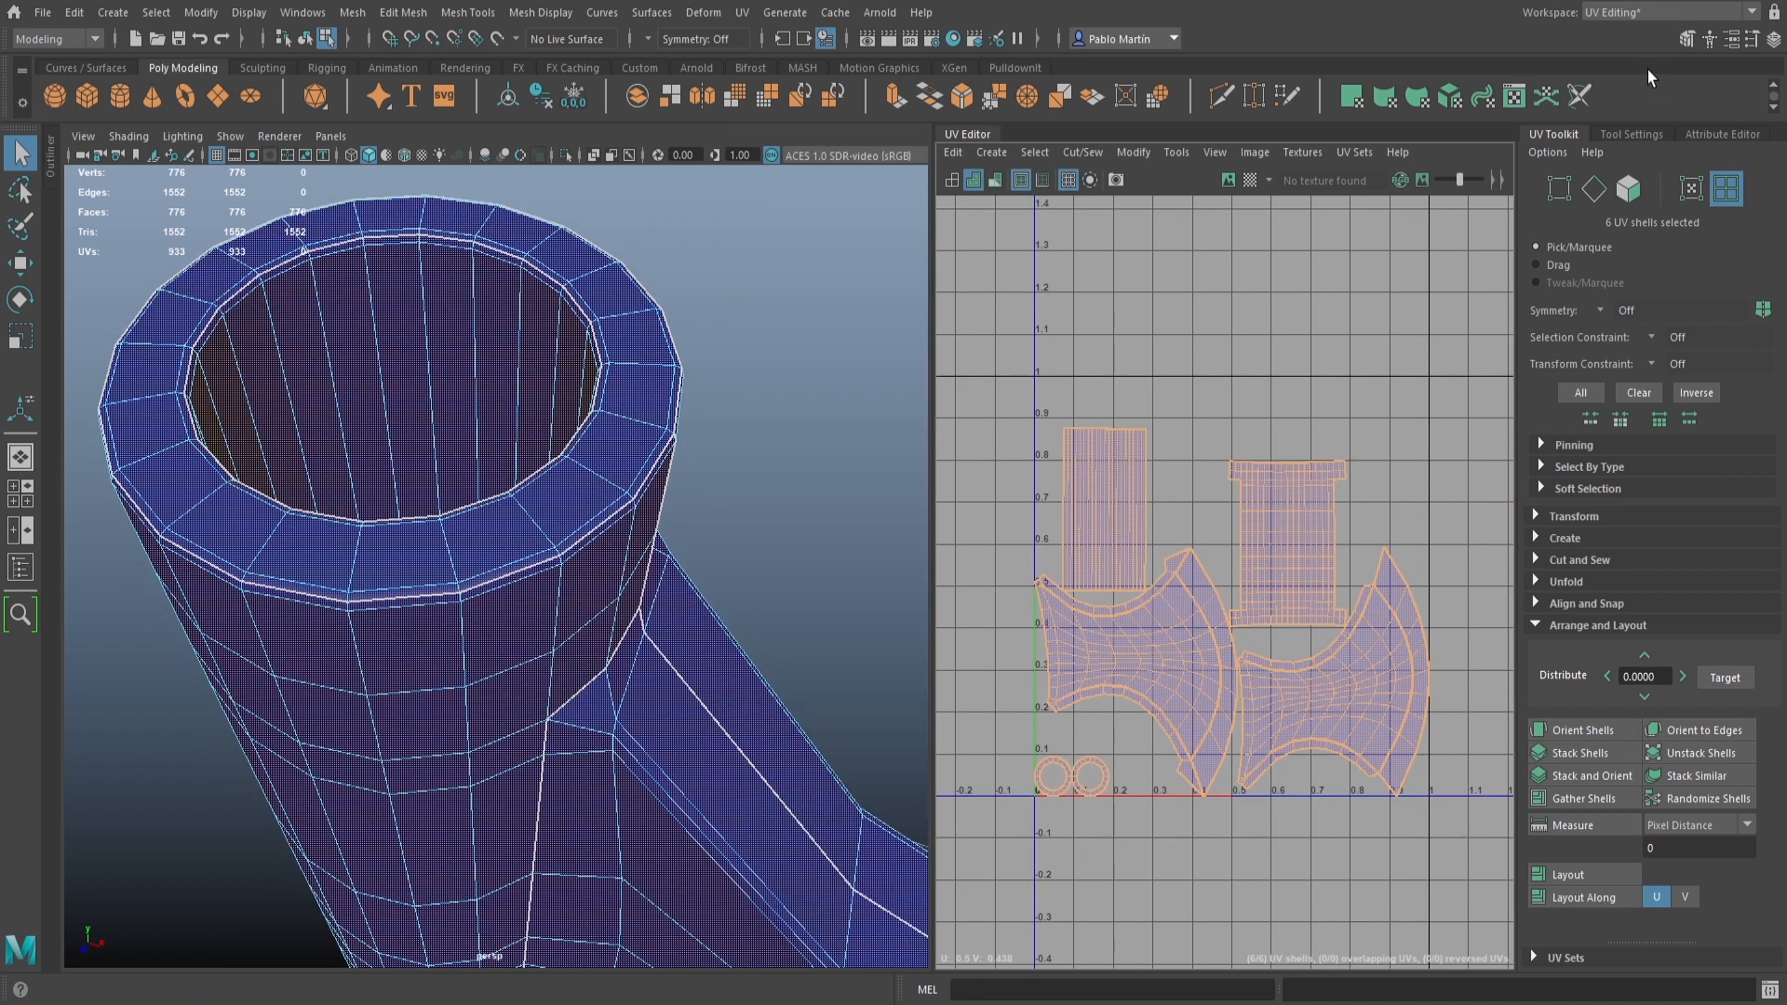
{"action": "left_click", "coordinate": [1628, 17]}
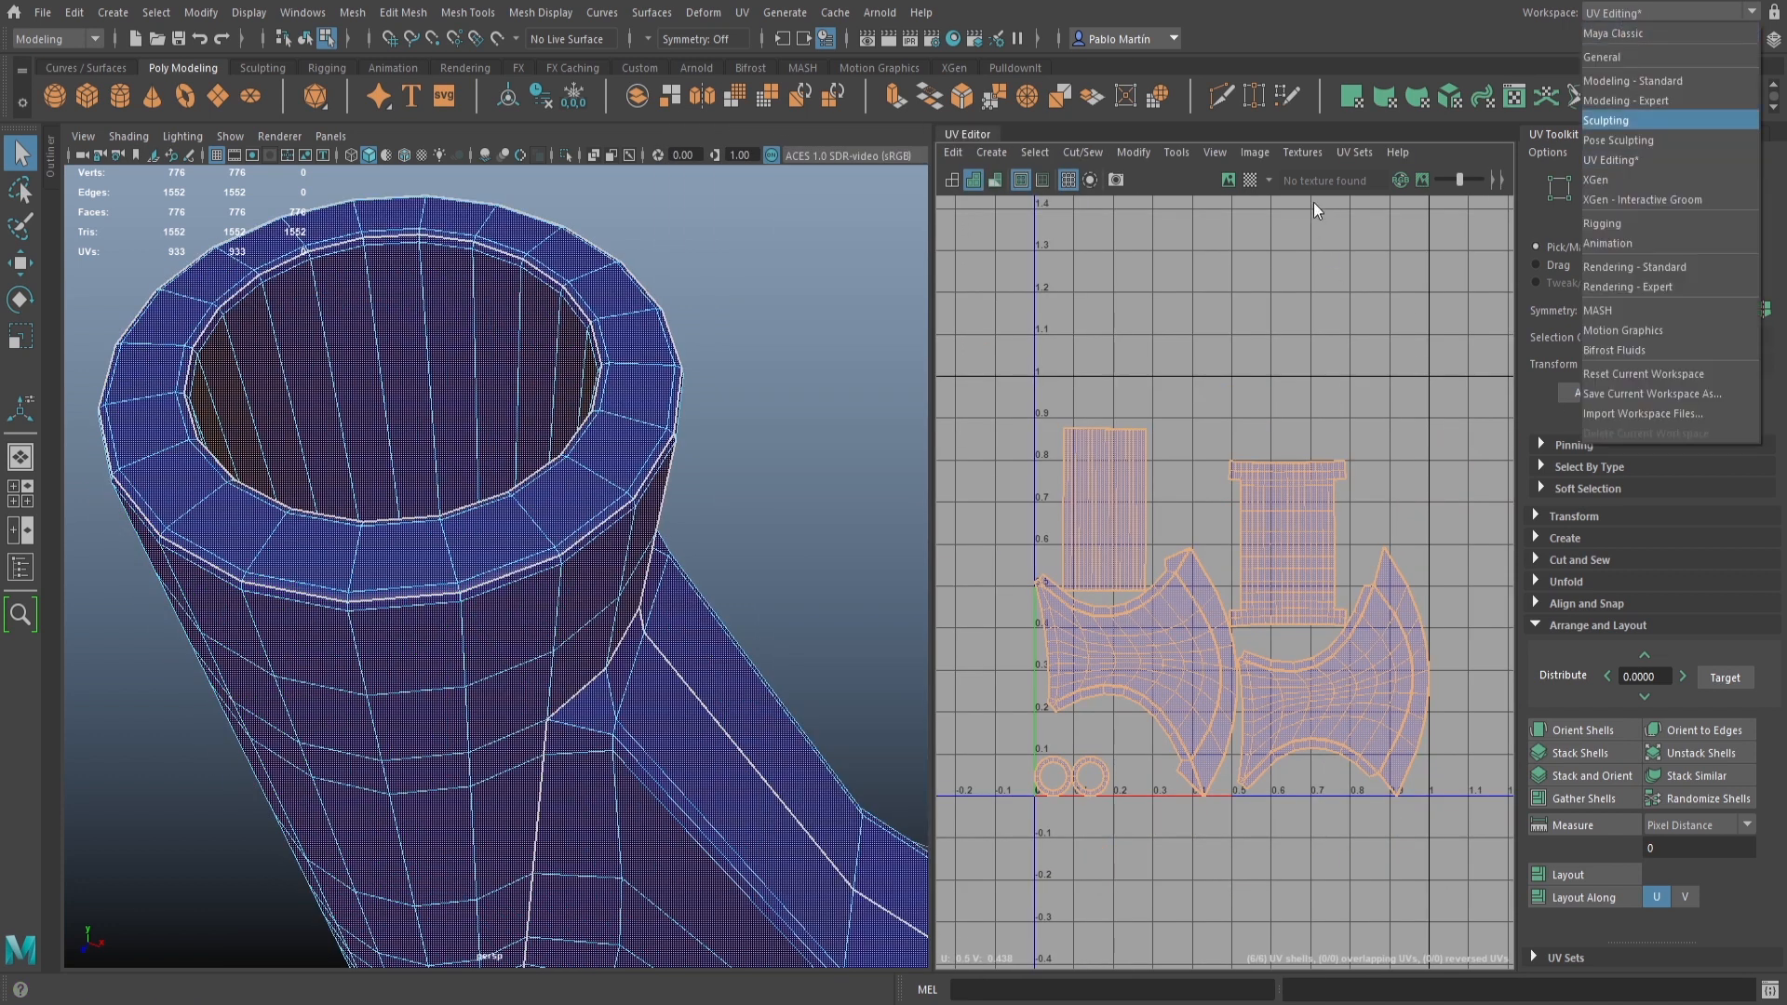
{"action": "left_click", "coordinate": [1251, 182]}
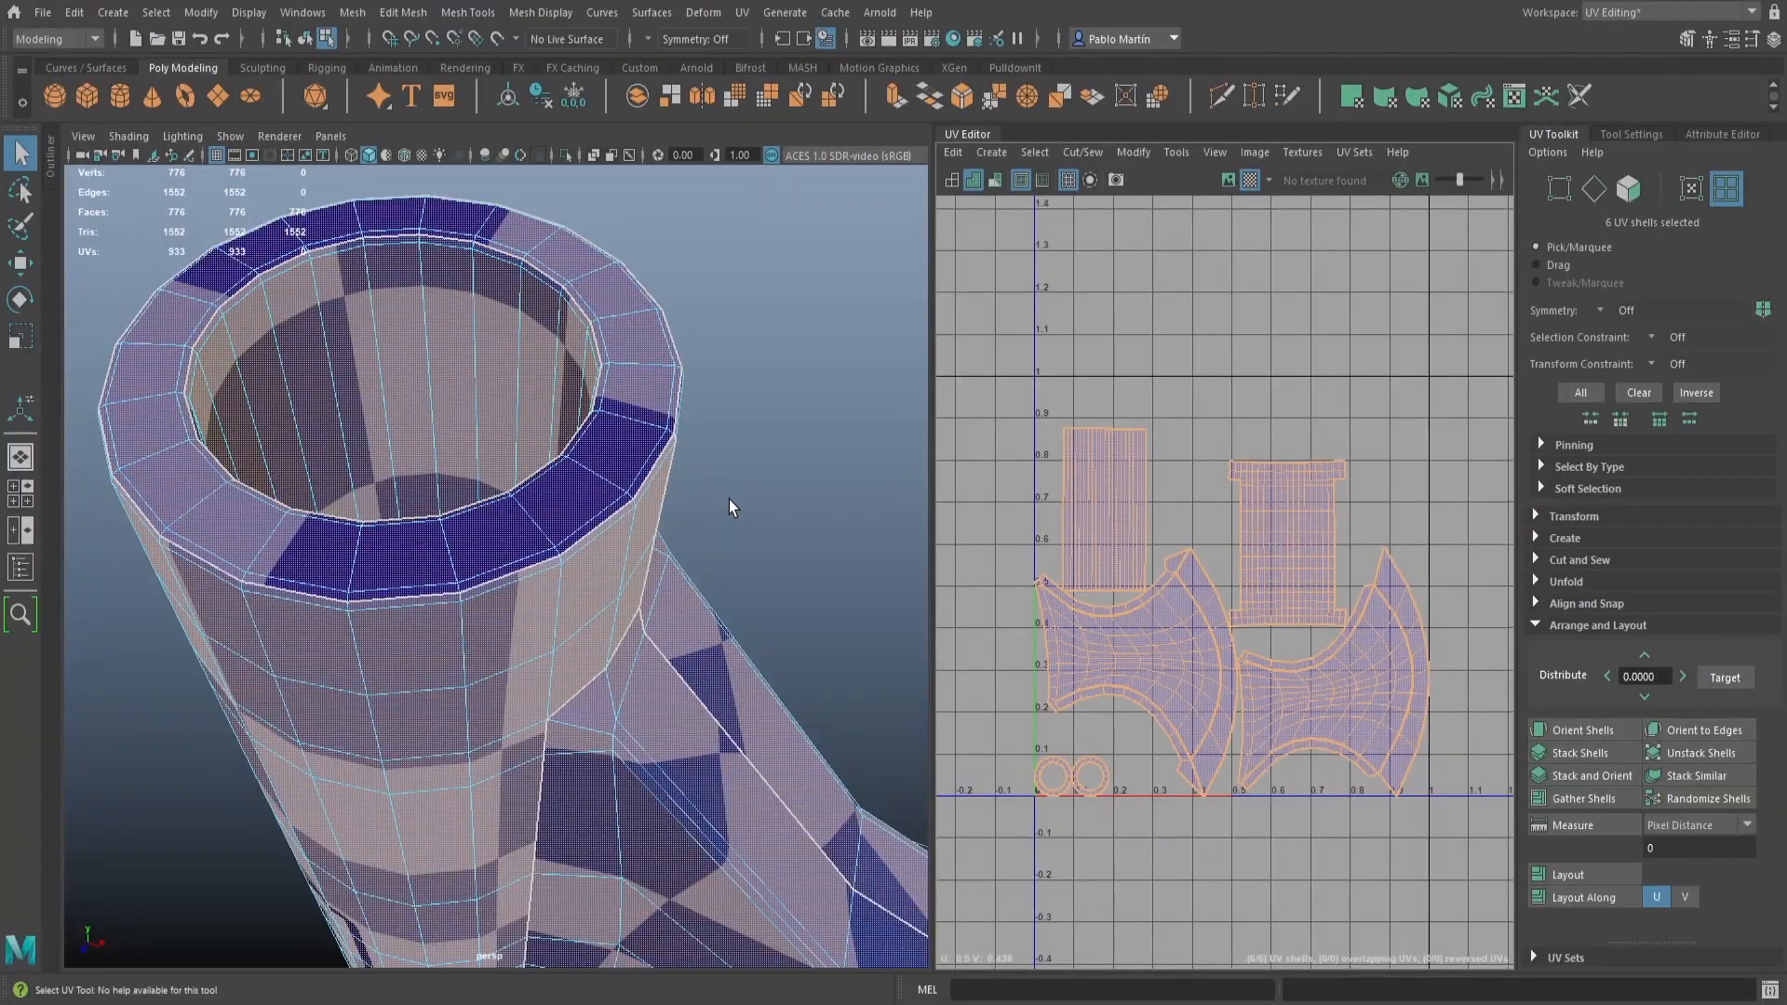
{"action": "right_click_drag", "start_coordinate": [730, 504], "coordinate": [515, 504], "text": "alt"}
{"action": "left_click_drag", "start_coordinate": [515, 504], "coordinate": [625, 400], "text": "alt"}
{"action": "left_click", "coordinate": [626, 410]}
{"action": "left_click_drag", "start_coordinate": [756, 640], "coordinate": [595, 507], "text": "alt"}
Return the axe head from UV shell selection to object mode
{"action": "right_click_drag", "start_coordinate": [601, 484], "coordinate": [615, 415]}
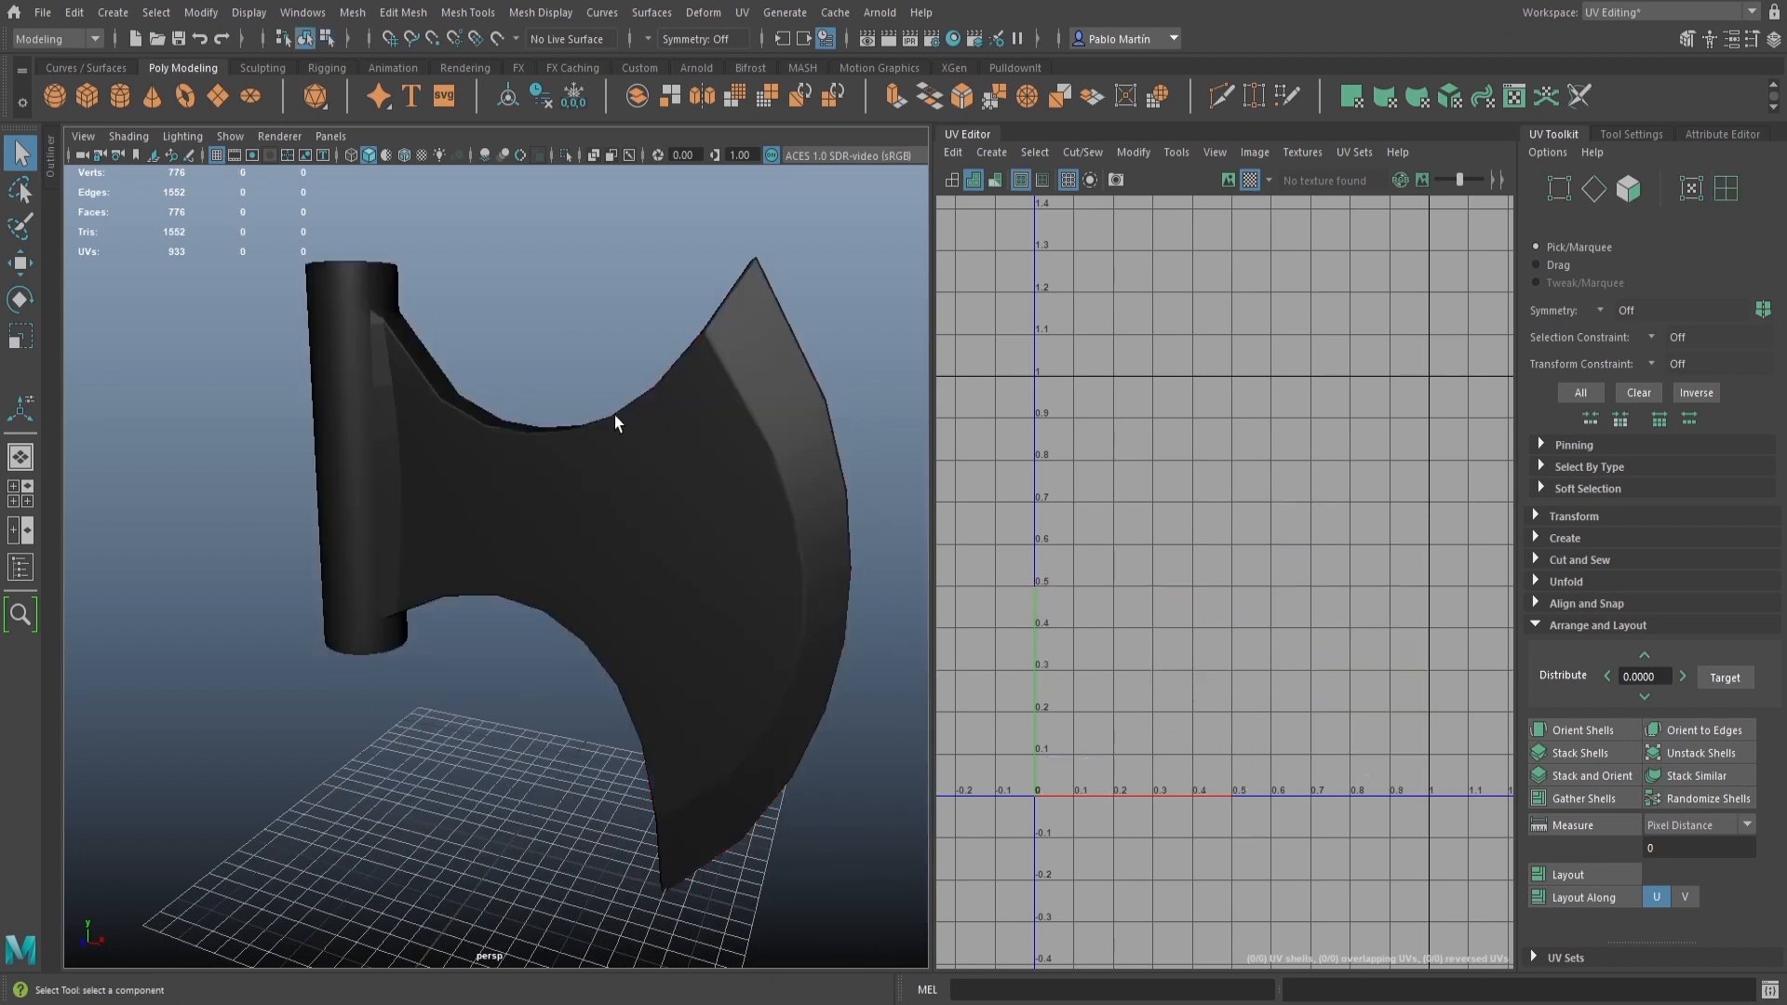
{"action": "left_click_drag", "start_coordinate": [614, 416], "coordinate": [456, 624], "text": "alt"}
{"action": "right_click_drag", "start_coordinate": [456, 623], "coordinate": [511, 606], "text": "alt"}
{"action": "left_click_drag", "start_coordinate": [511, 606], "coordinate": [822, 519], "text": "alt"}
{"action": "middle_click_drag", "start_coordinate": [823, 520], "coordinate": [661, 493], "text": "alt"}
Show the axe head in smooth mesh preview, select it to check the checker pattern, and deselect it
{"action": "left_click", "coordinate": [696, 691]}
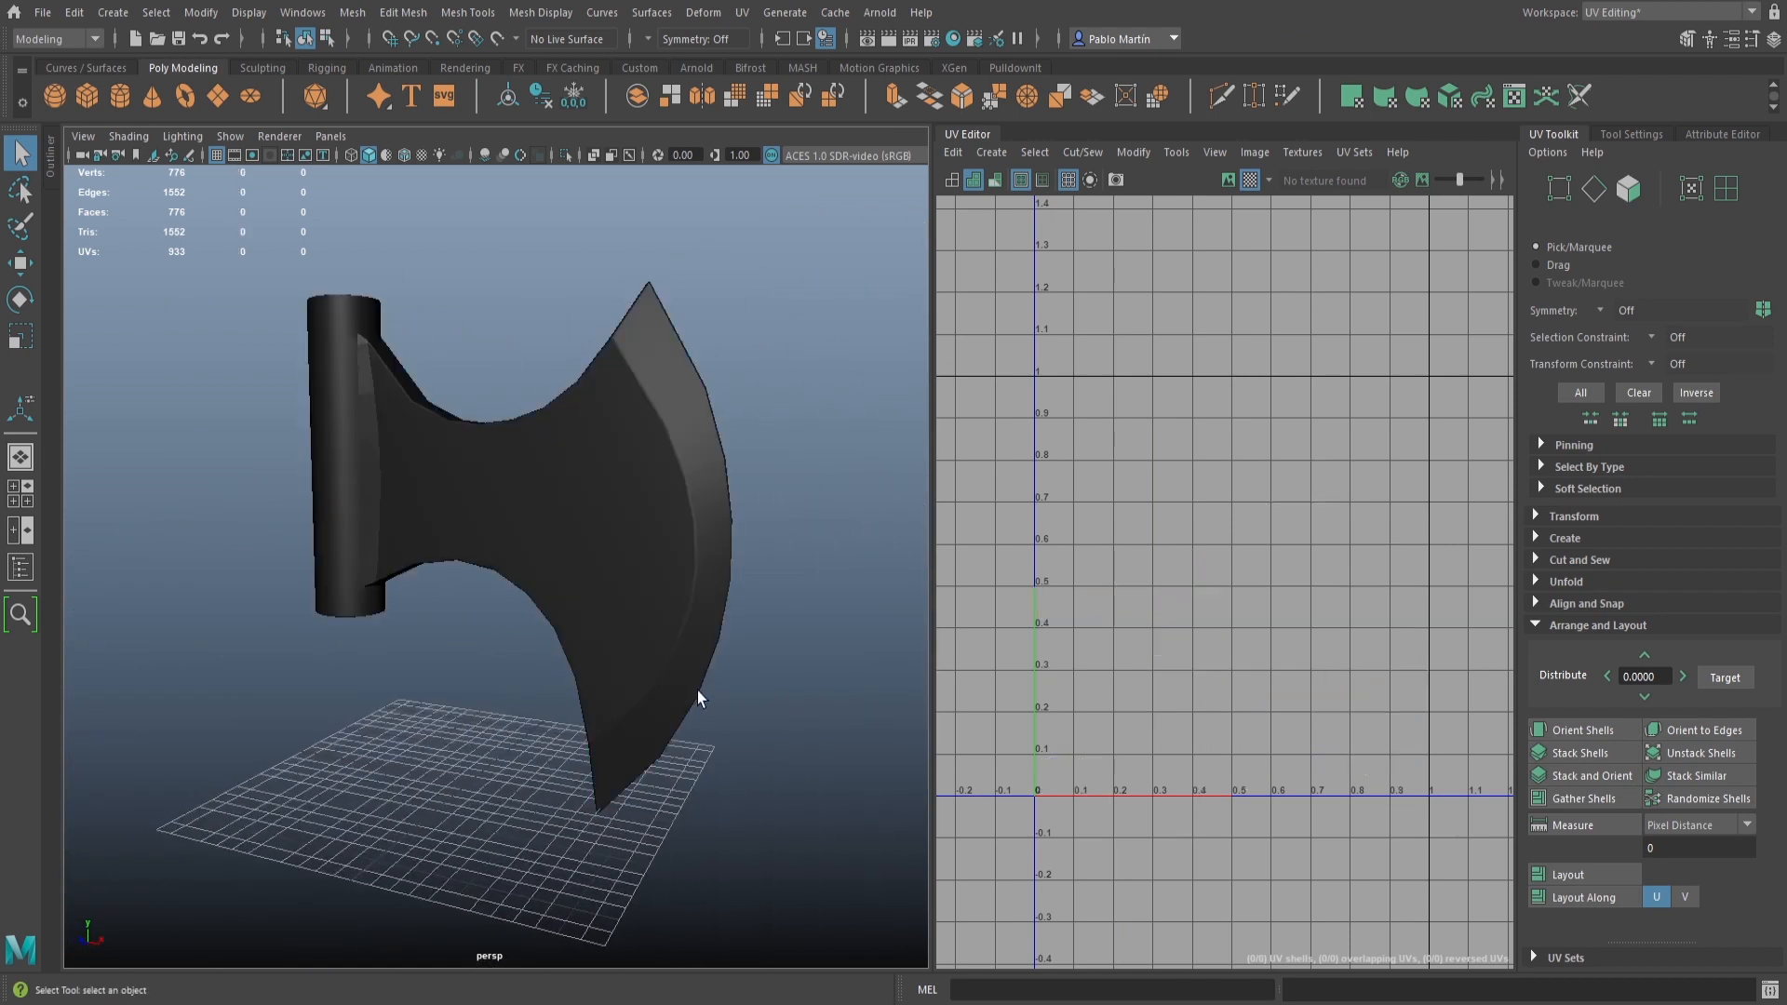
{"action": "left_click", "coordinate": [644, 546]}
{"action": "left_click", "coordinate": [852, 468]}
{"action": "key", "text": "3"}
{"action": "mouse_move", "coordinate": [547, 591]}
{"action": "left_mouse_down", "text": "alt"}
{"action": "mouse_move", "coordinate": [304, 598]}
{"action": "mouse_move", "coordinate": [605, 617]}
{"action": "mouse_move", "coordinate": [512, 601]}
{"action": "mouse_move", "coordinate": [850, 600]}
{"action": "left_mouse_up", "text": "alt"}
{"action": "left_click", "coordinate": [605, 617]}
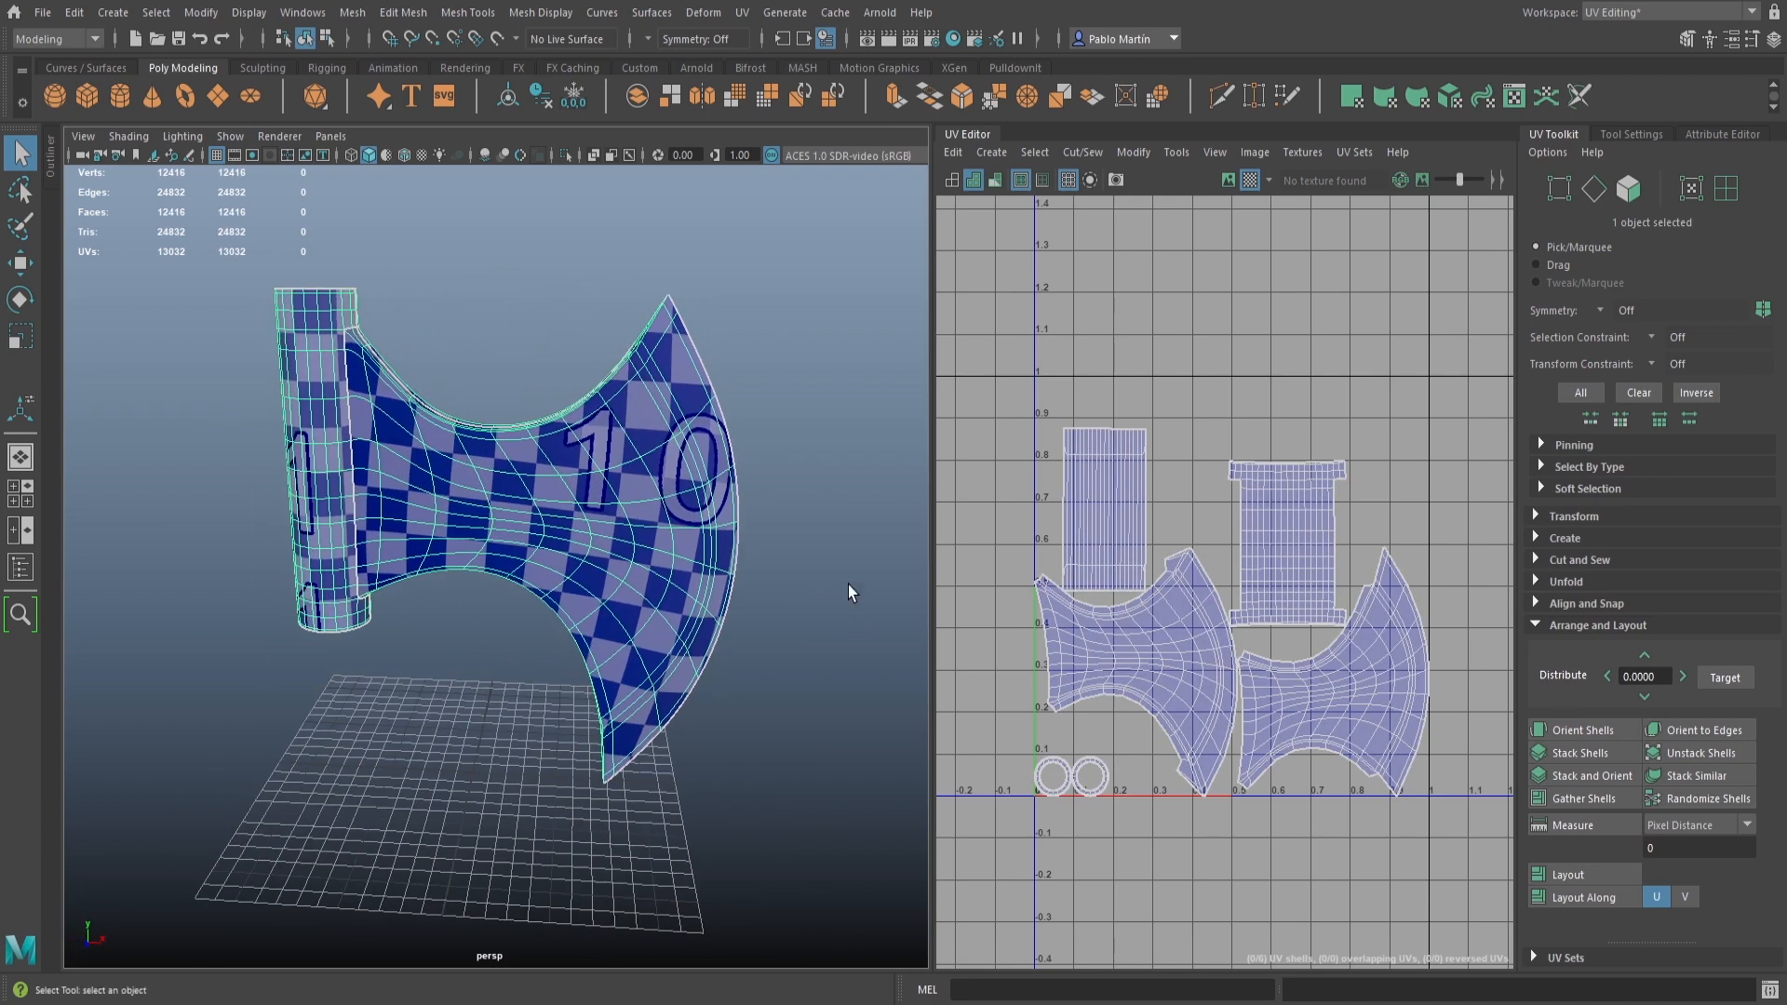
{"action": "left_click", "coordinate": [850, 601]}
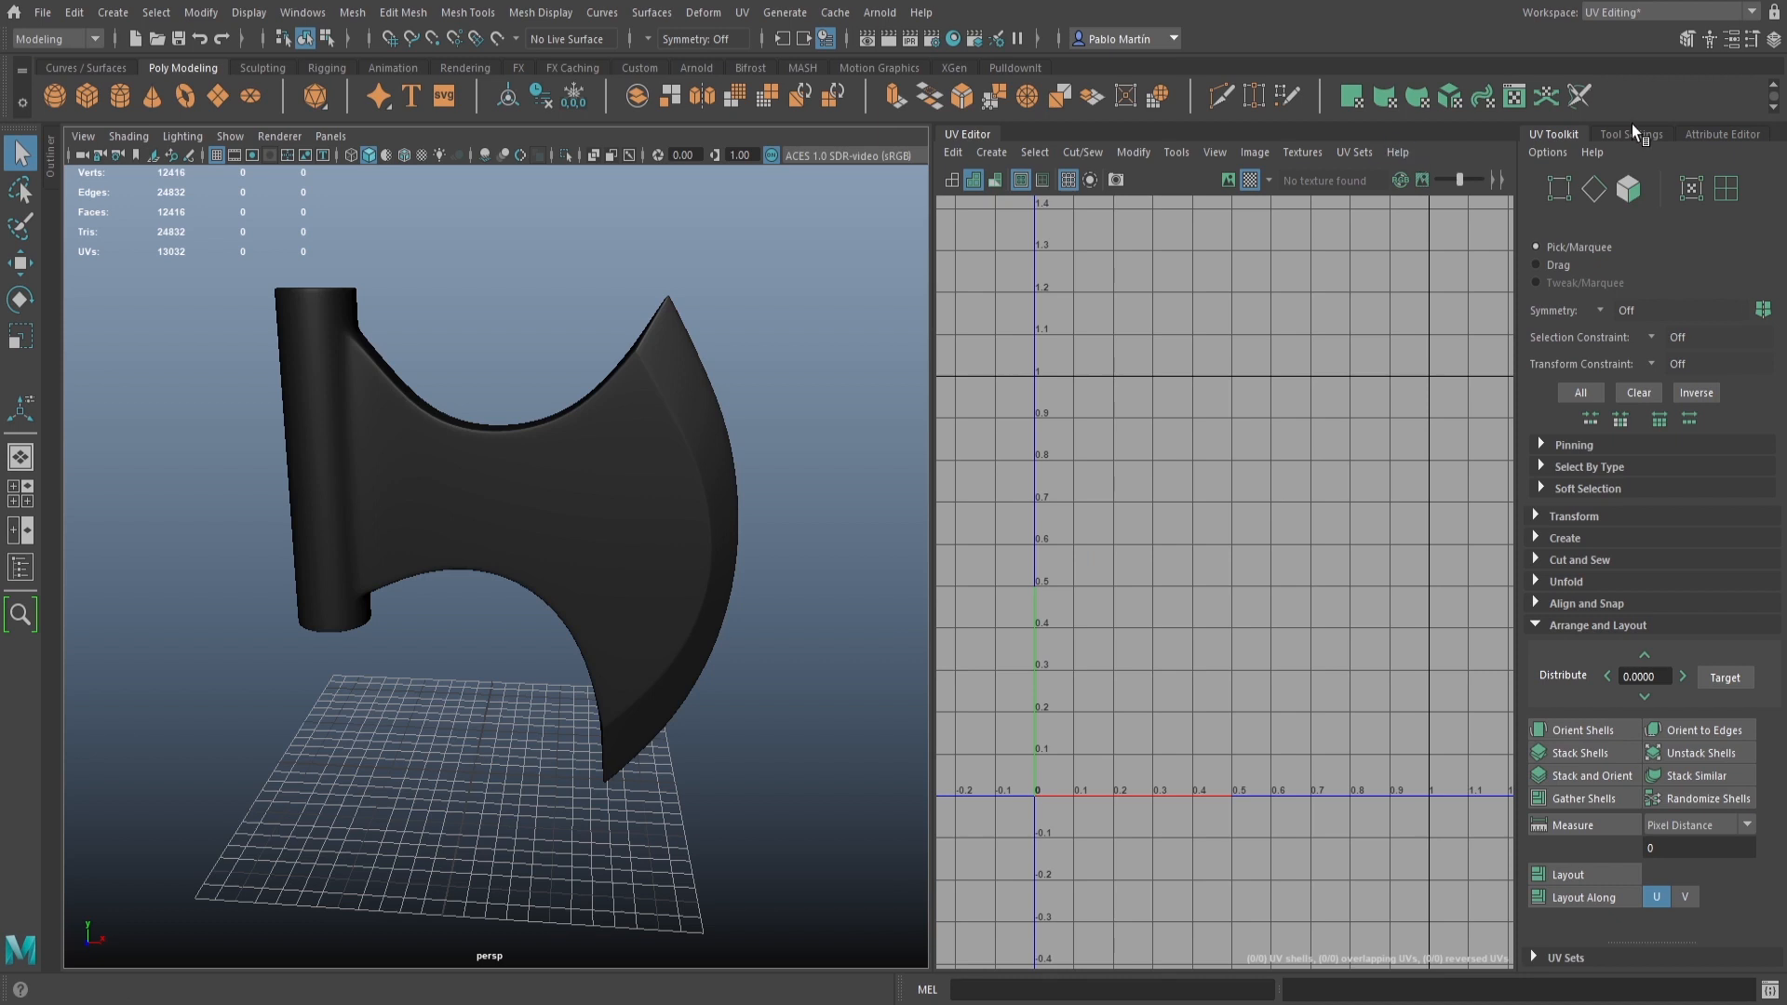
Switch to the Maya Classic workspace and frame the axe head in the perspective view
{"action": "left_click", "coordinate": [1613, 16]}
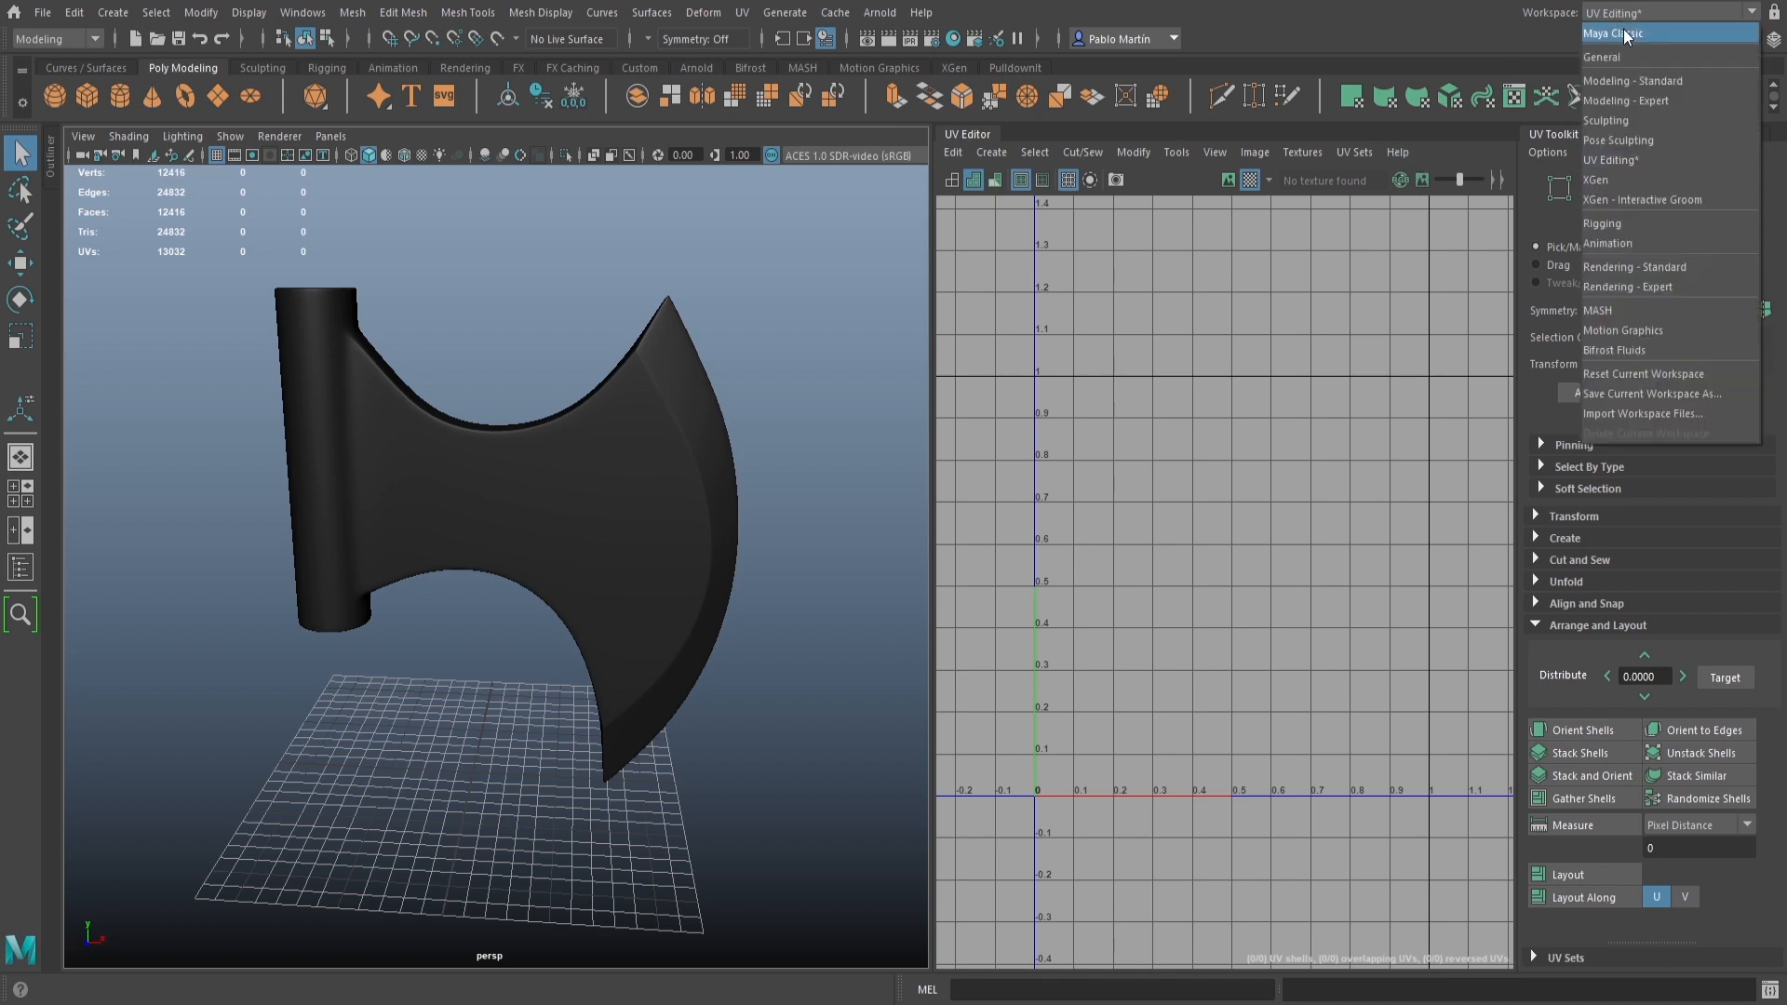
{"action": "left_click", "coordinate": [1629, 37]}
{"action": "right_click_drag", "start_coordinate": [1113, 421], "coordinate": [942, 384], "text": "alt"}
{"action": "mouse_move", "coordinate": [942, 384]}
{"action": "middle_mouse_down", "text": "alt"}
{"action": "mouse_move", "coordinate": [950, 423]}
{"action": "mouse_move", "coordinate": [938, 397]}
{"action": "middle_mouse_up", "text": "alt"}
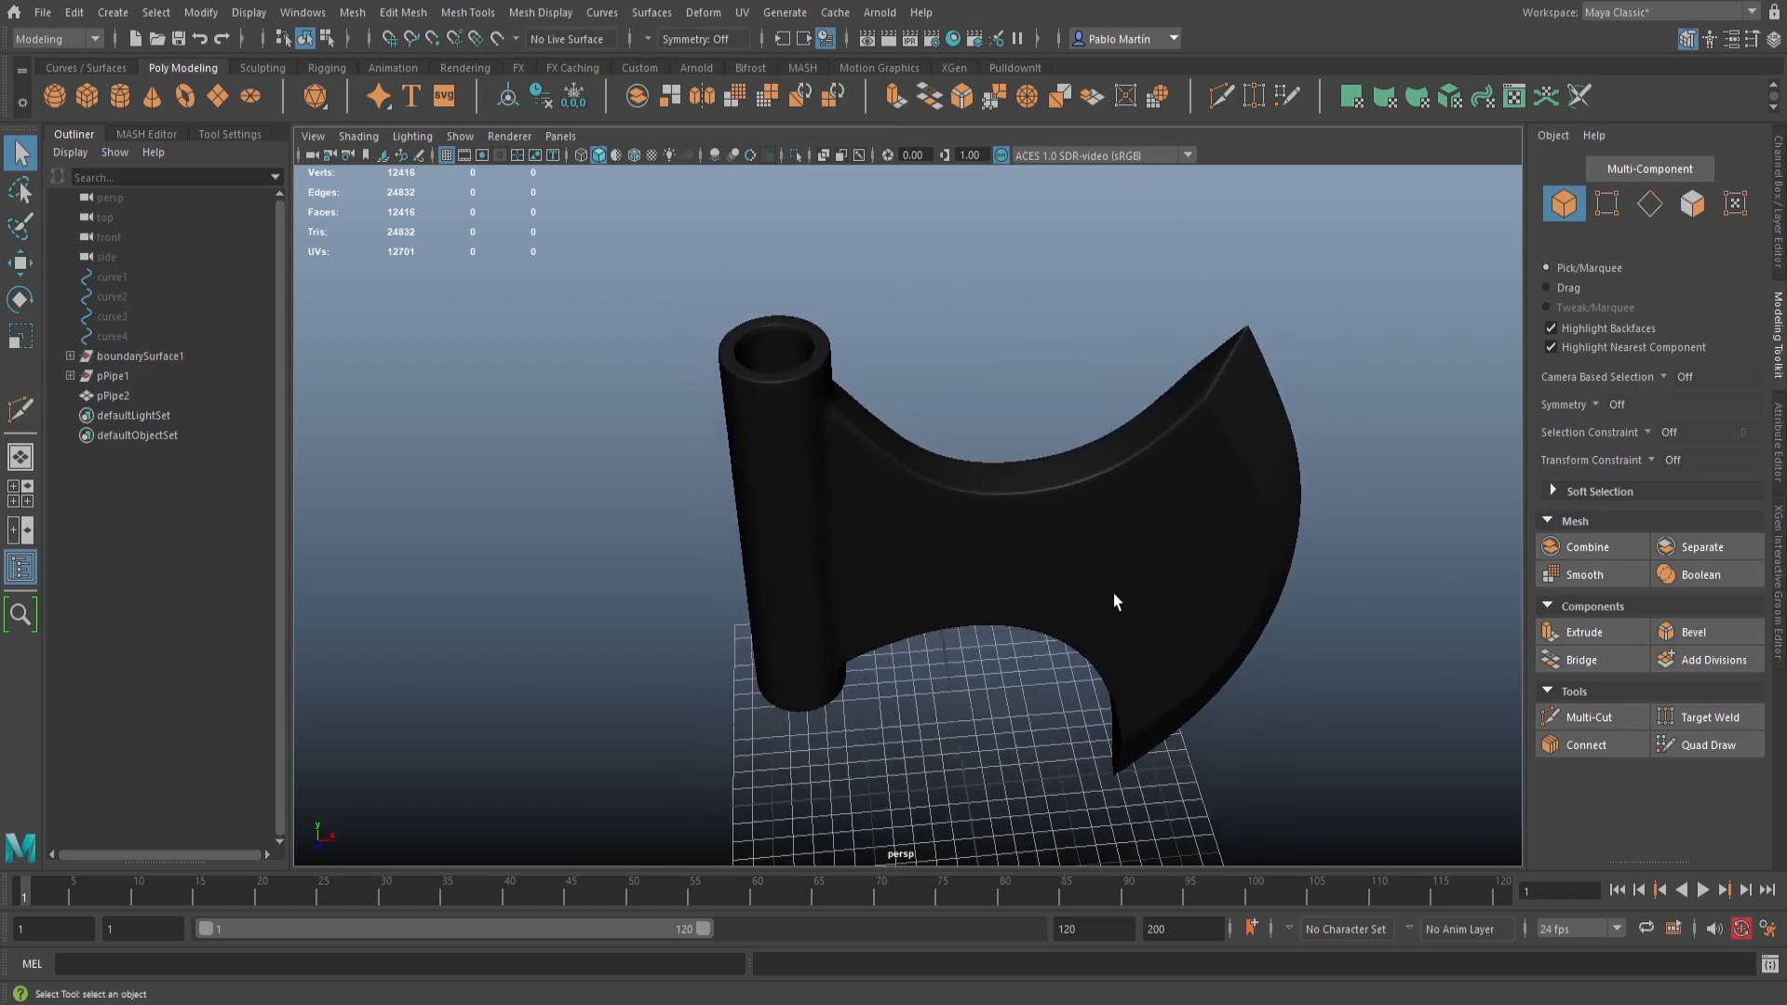
{"action": "left_click_drag", "start_coordinate": [992, 484], "coordinate": [996, 438], "text": "alt"}
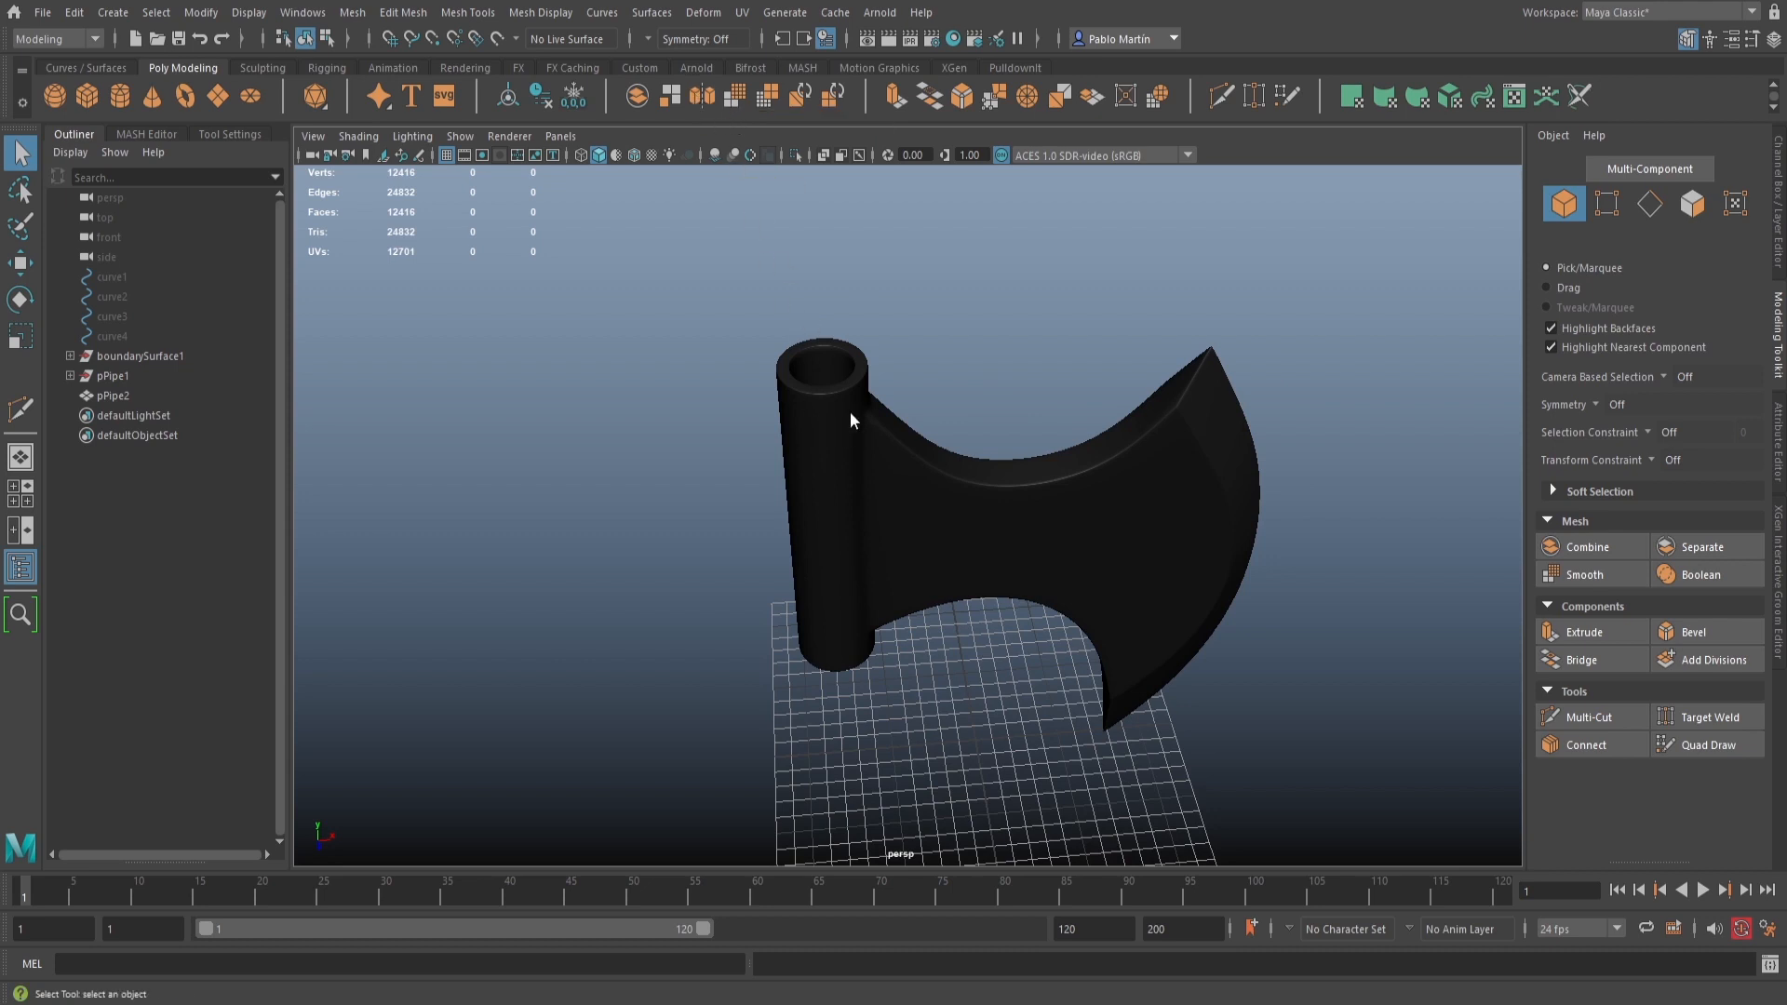
Select the axe head in the top view and delete its construction history
{"action": "key", "text": "space"}
{"action": "left_click_drag", "start_coordinate": [850, 411], "coordinate": [807, 447]}
{"action": "key", "text": "space"}
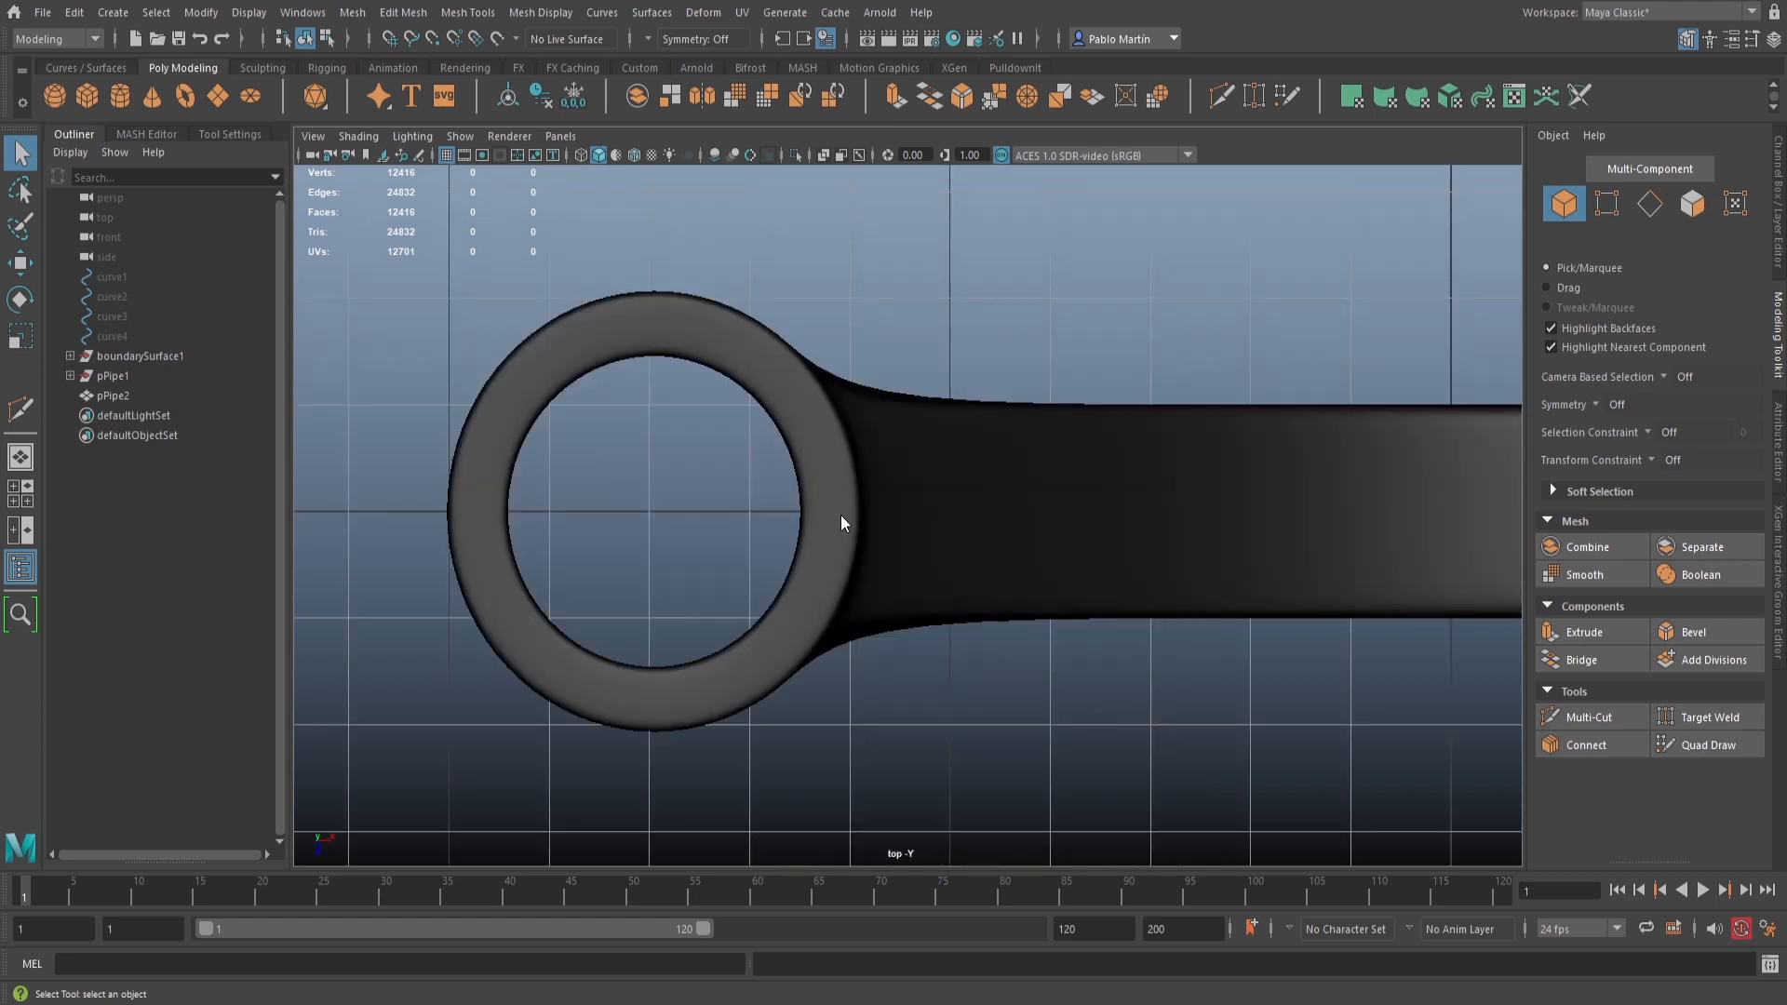
{"action": "scroll", "coordinate": [840, 516], "scroll_direction": "down", "scroll_amount": 6}
{"action": "middle_click_drag", "start_coordinate": [1079, 374], "coordinate": [904, 317], "text": "alt"}
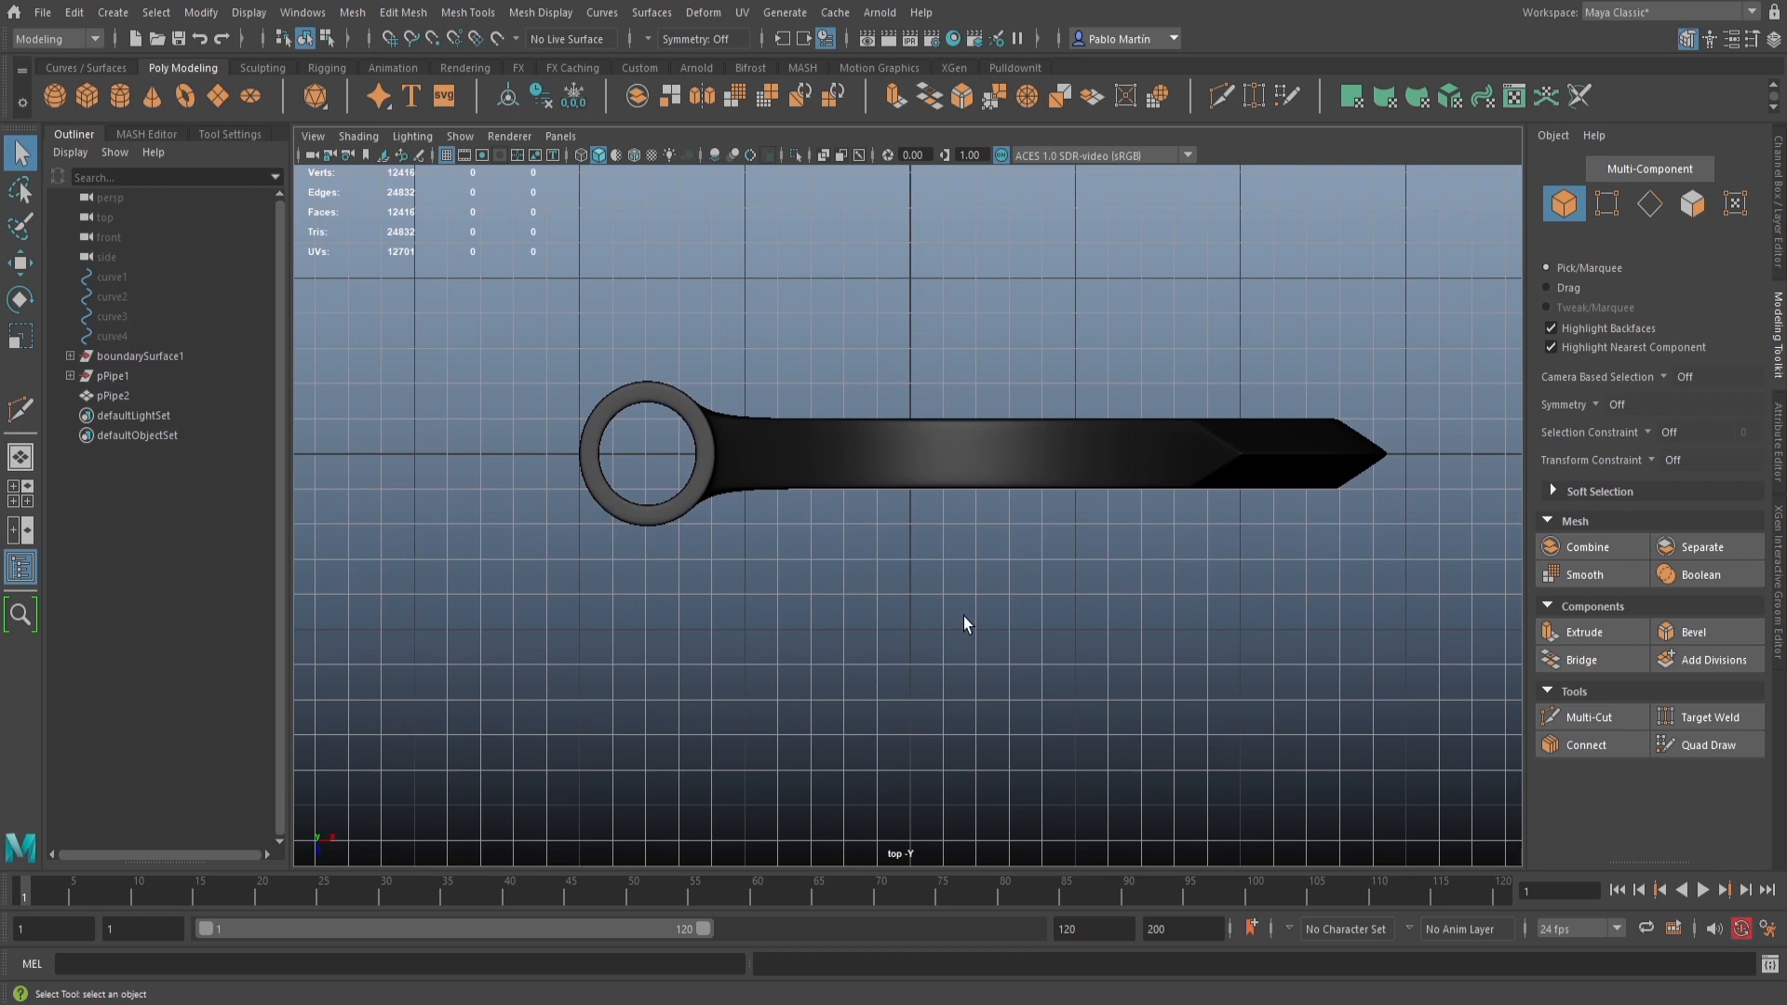
{"action": "left_click", "coordinate": [828, 470]}
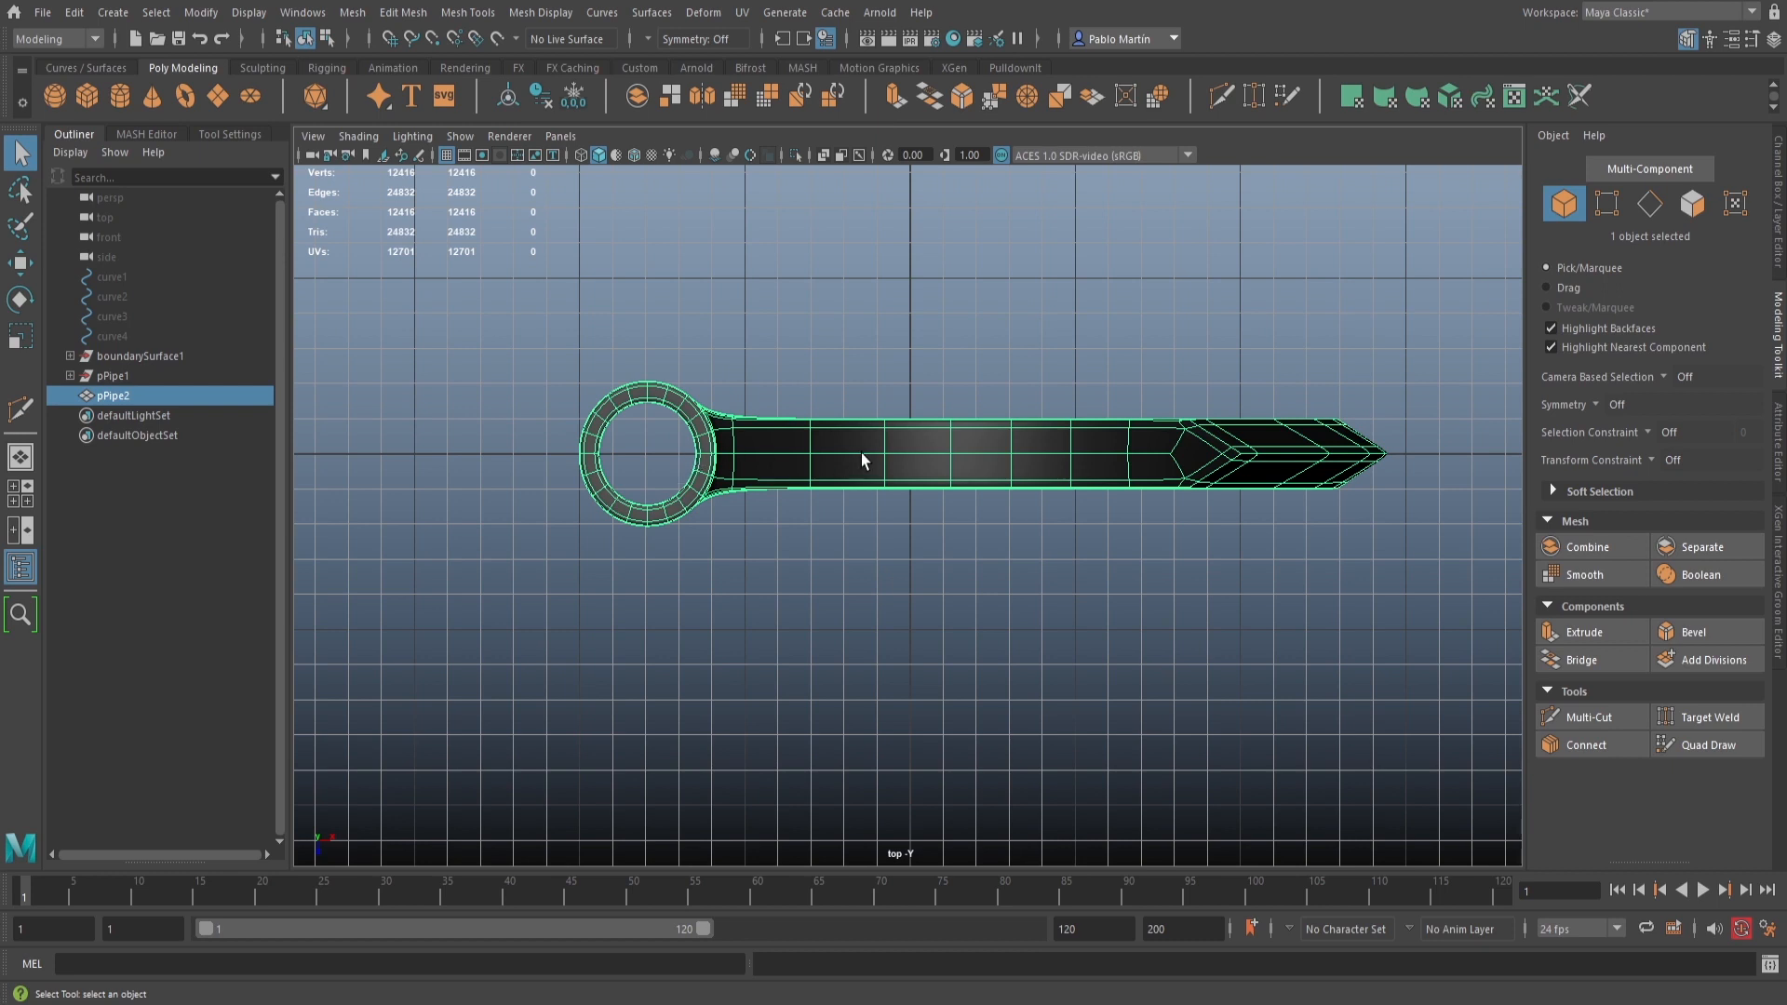
{"action": "key", "text": "w"}
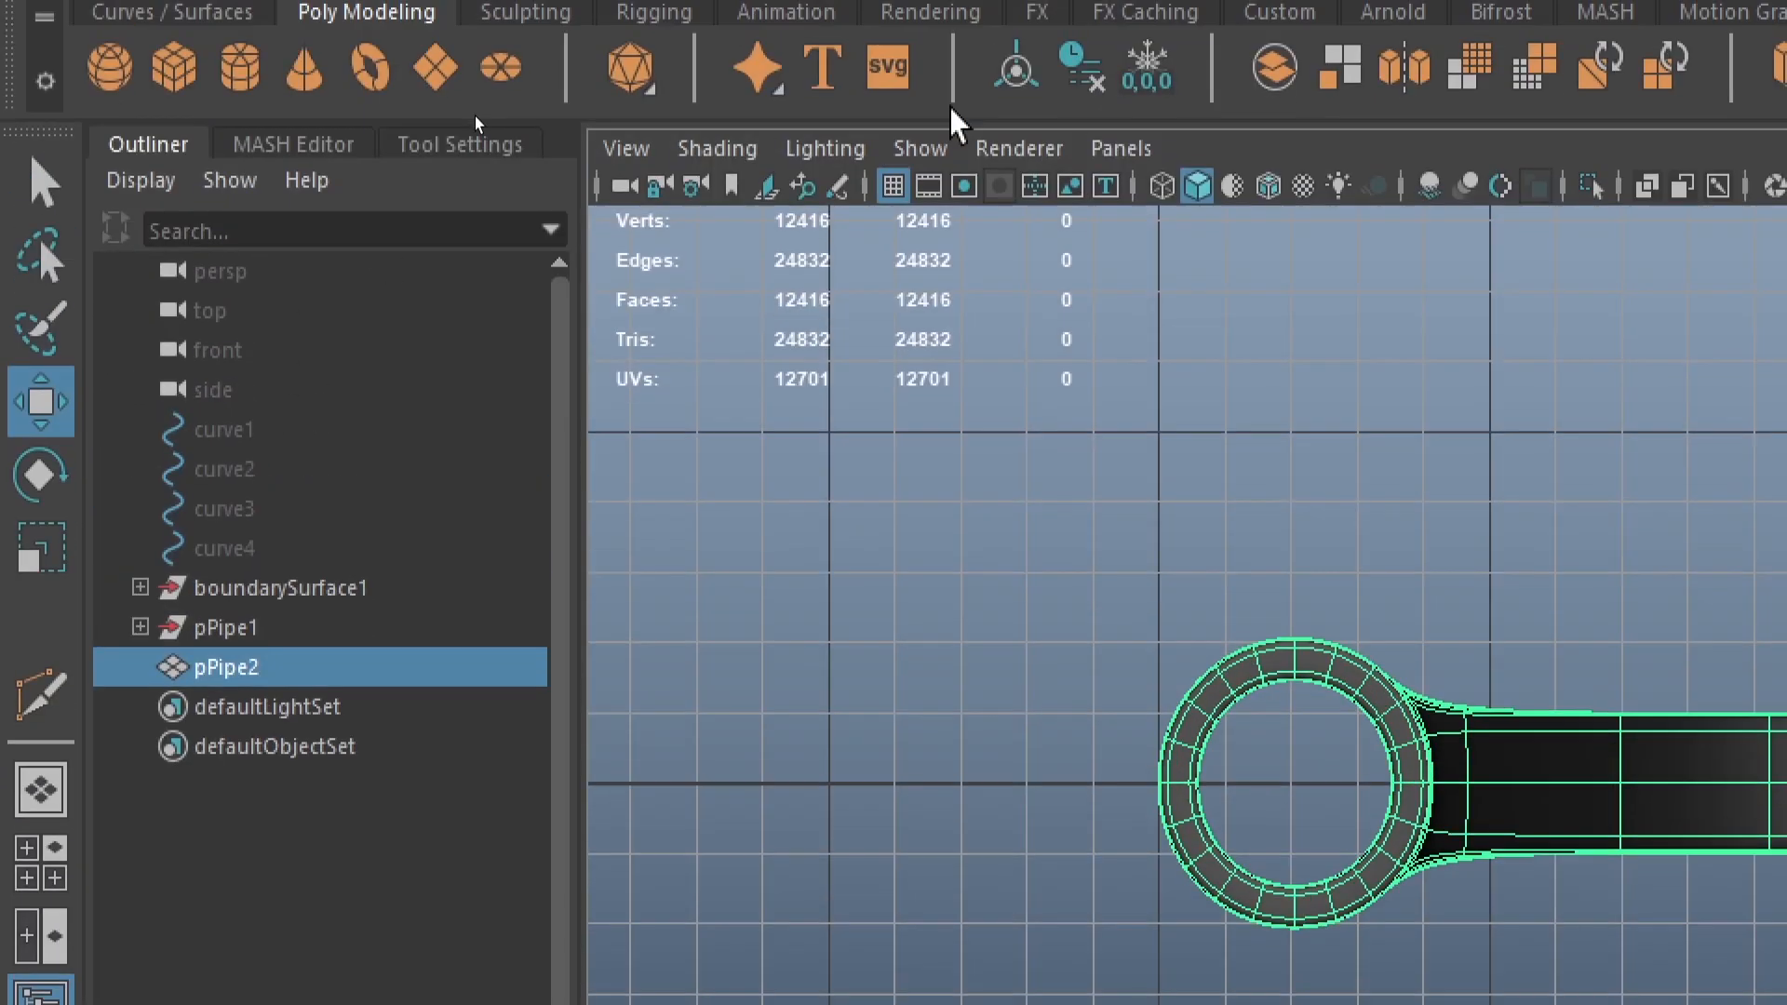
{"action": "left_click", "coordinate": [1083, 108]}
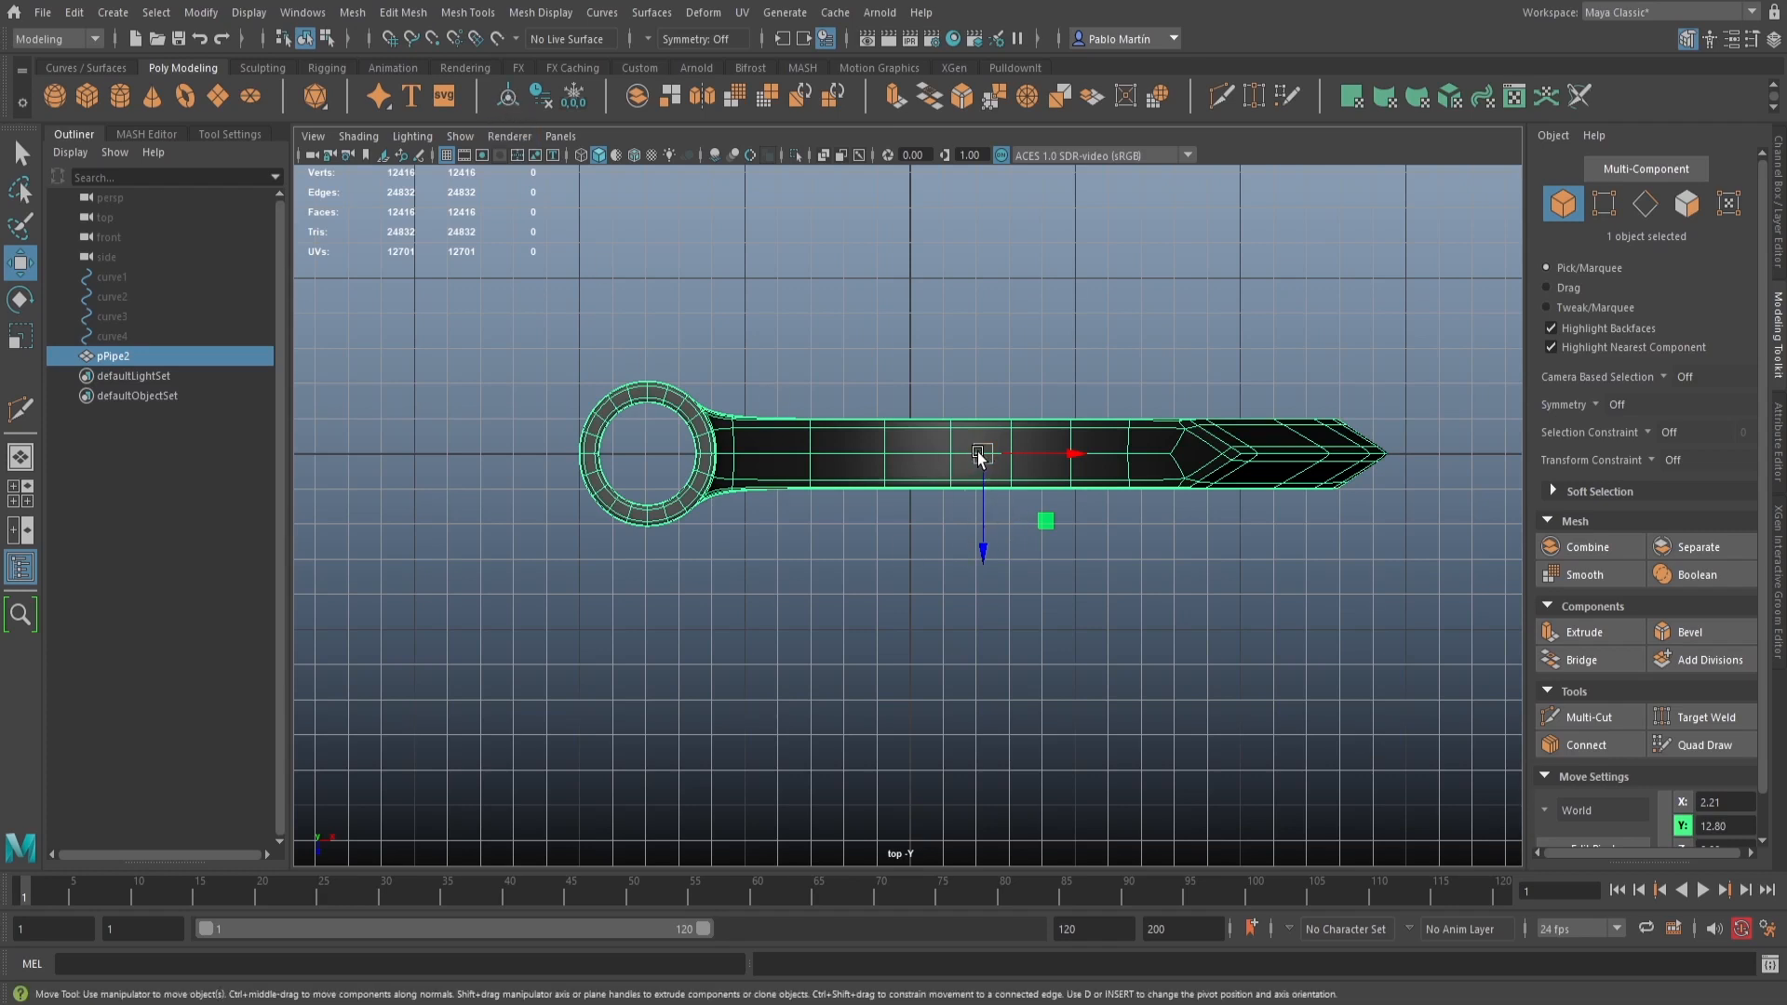
Move the axe head's pivot along X to the centre of the handle socket, using vertex snapping on the ring
{"action": "key", "text": "d"}
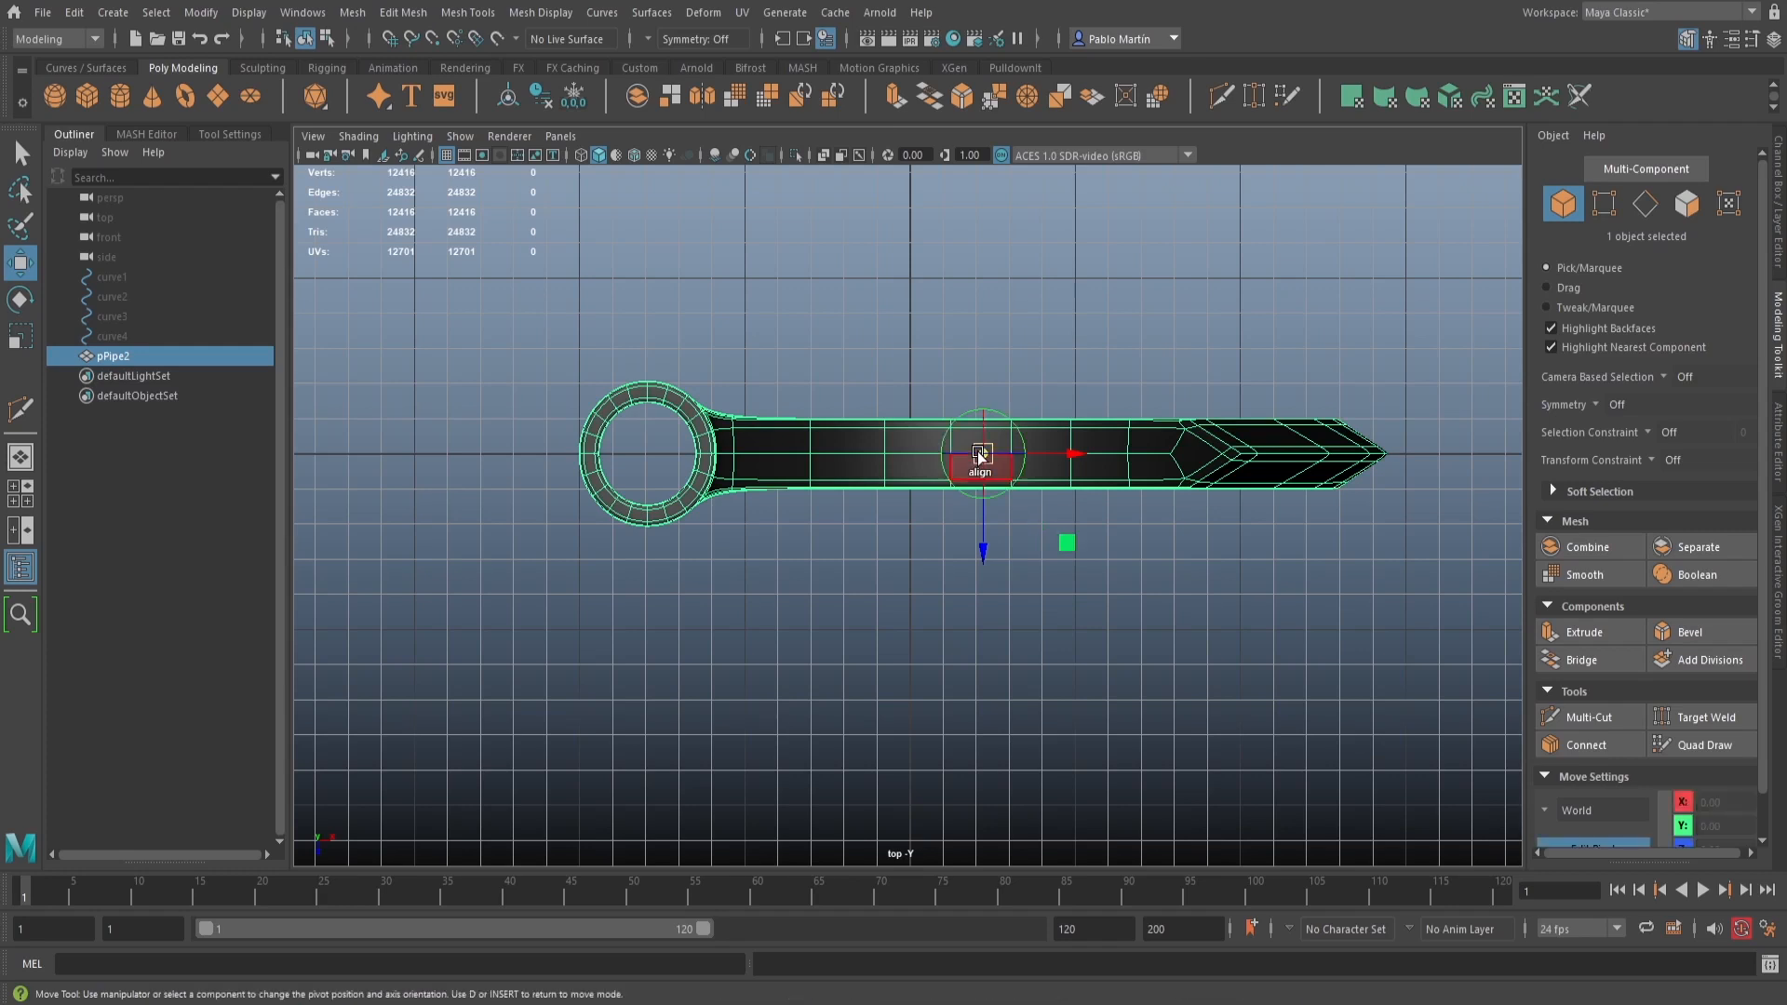
{"action": "scroll", "coordinate": [1039, 550], "scroll_direction": "up", "scroll_amount": 5}
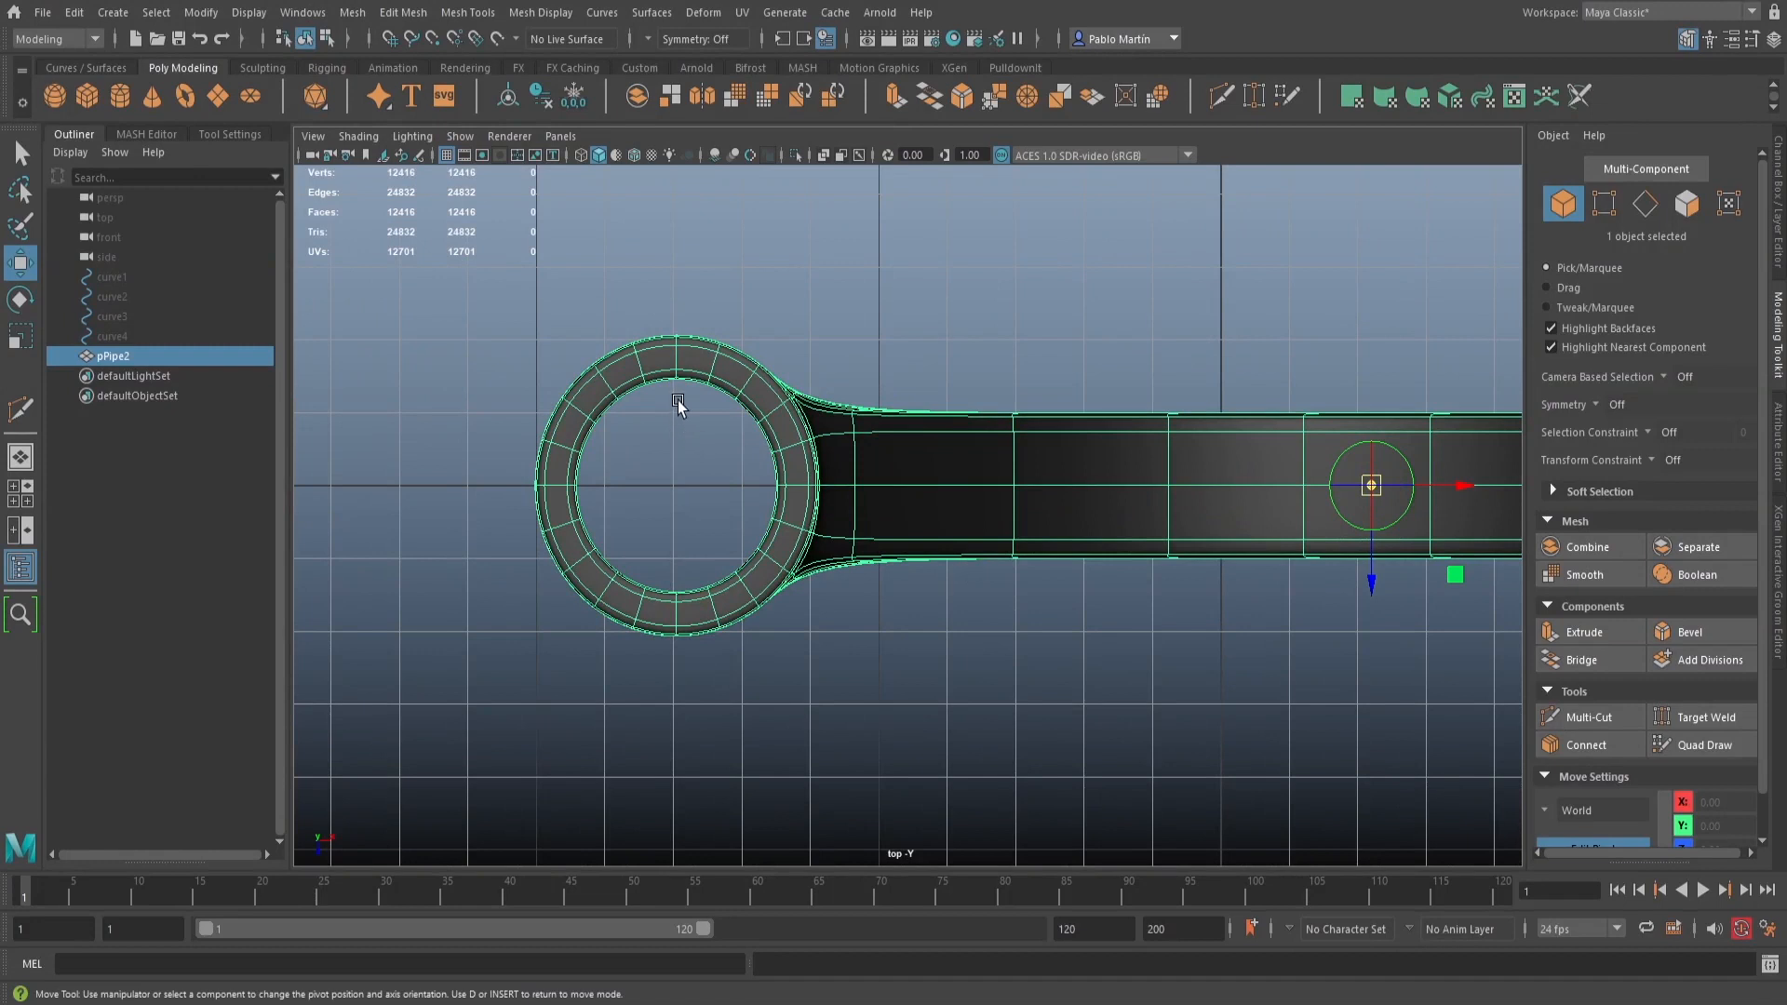
{"action": "scroll", "coordinate": [819, 531], "scroll_direction": "up", "scroll_amount": 3}
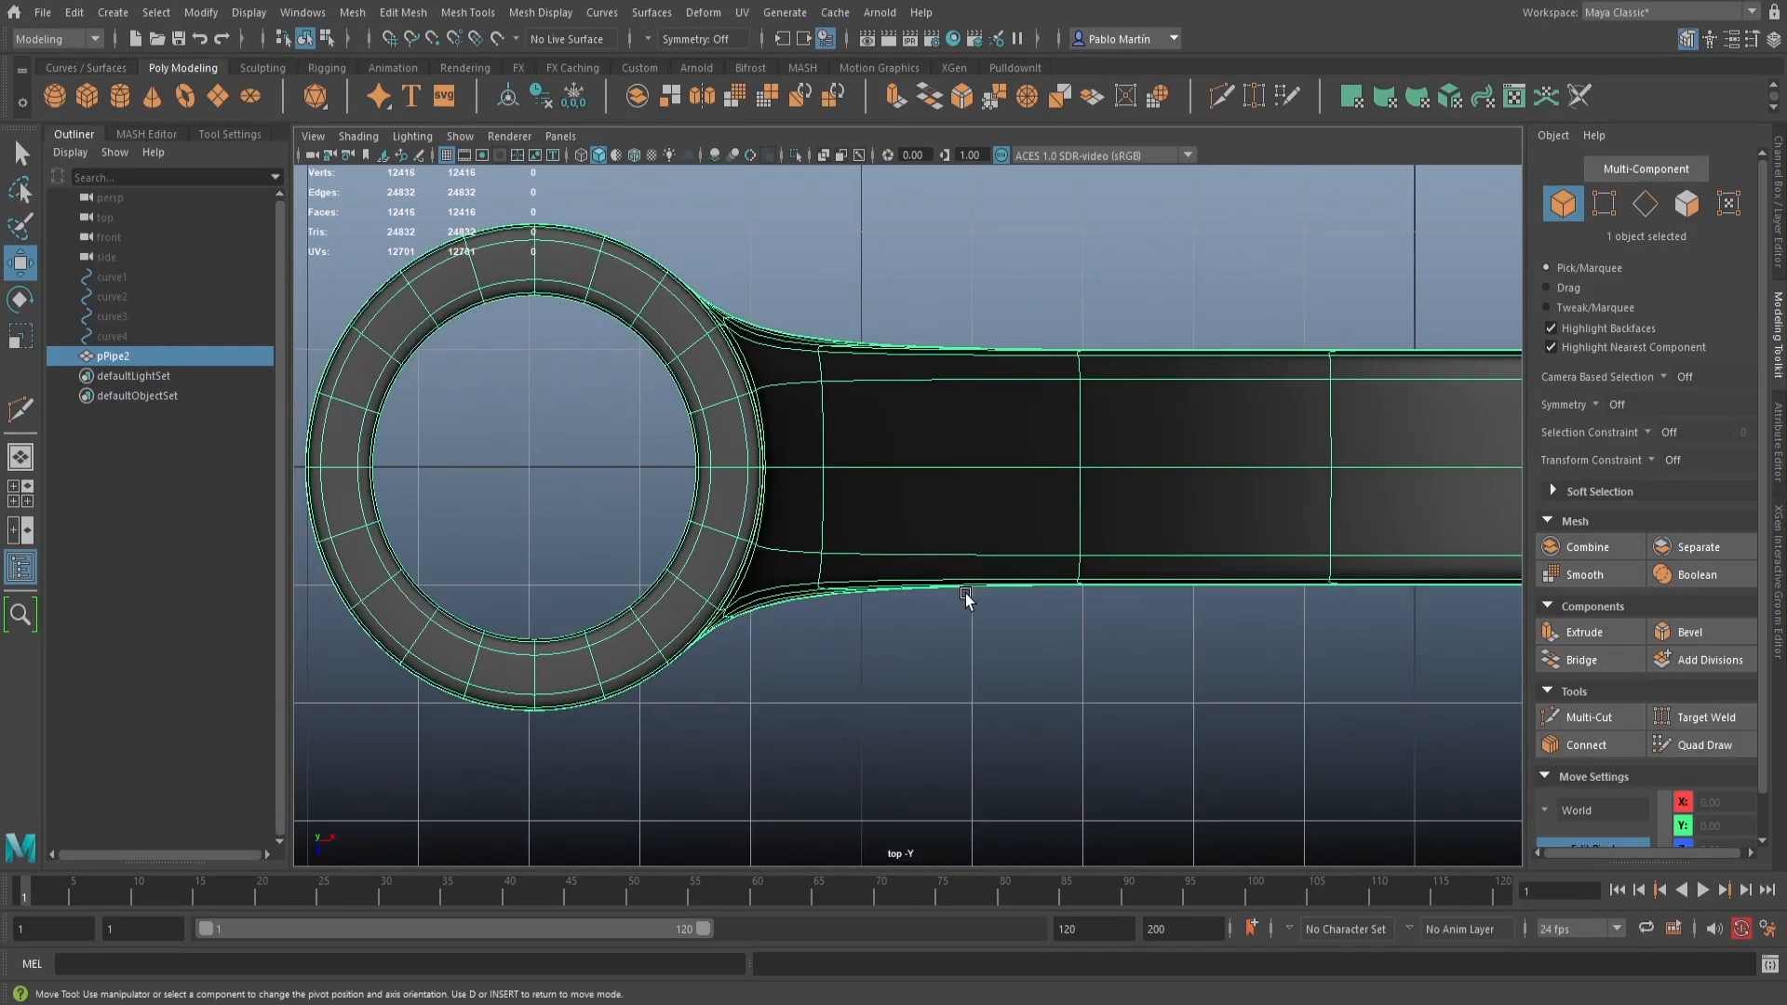
{"action": "middle_click_drag", "start_coordinate": [572, 443], "coordinate": [705, 475], "text": "alt"}
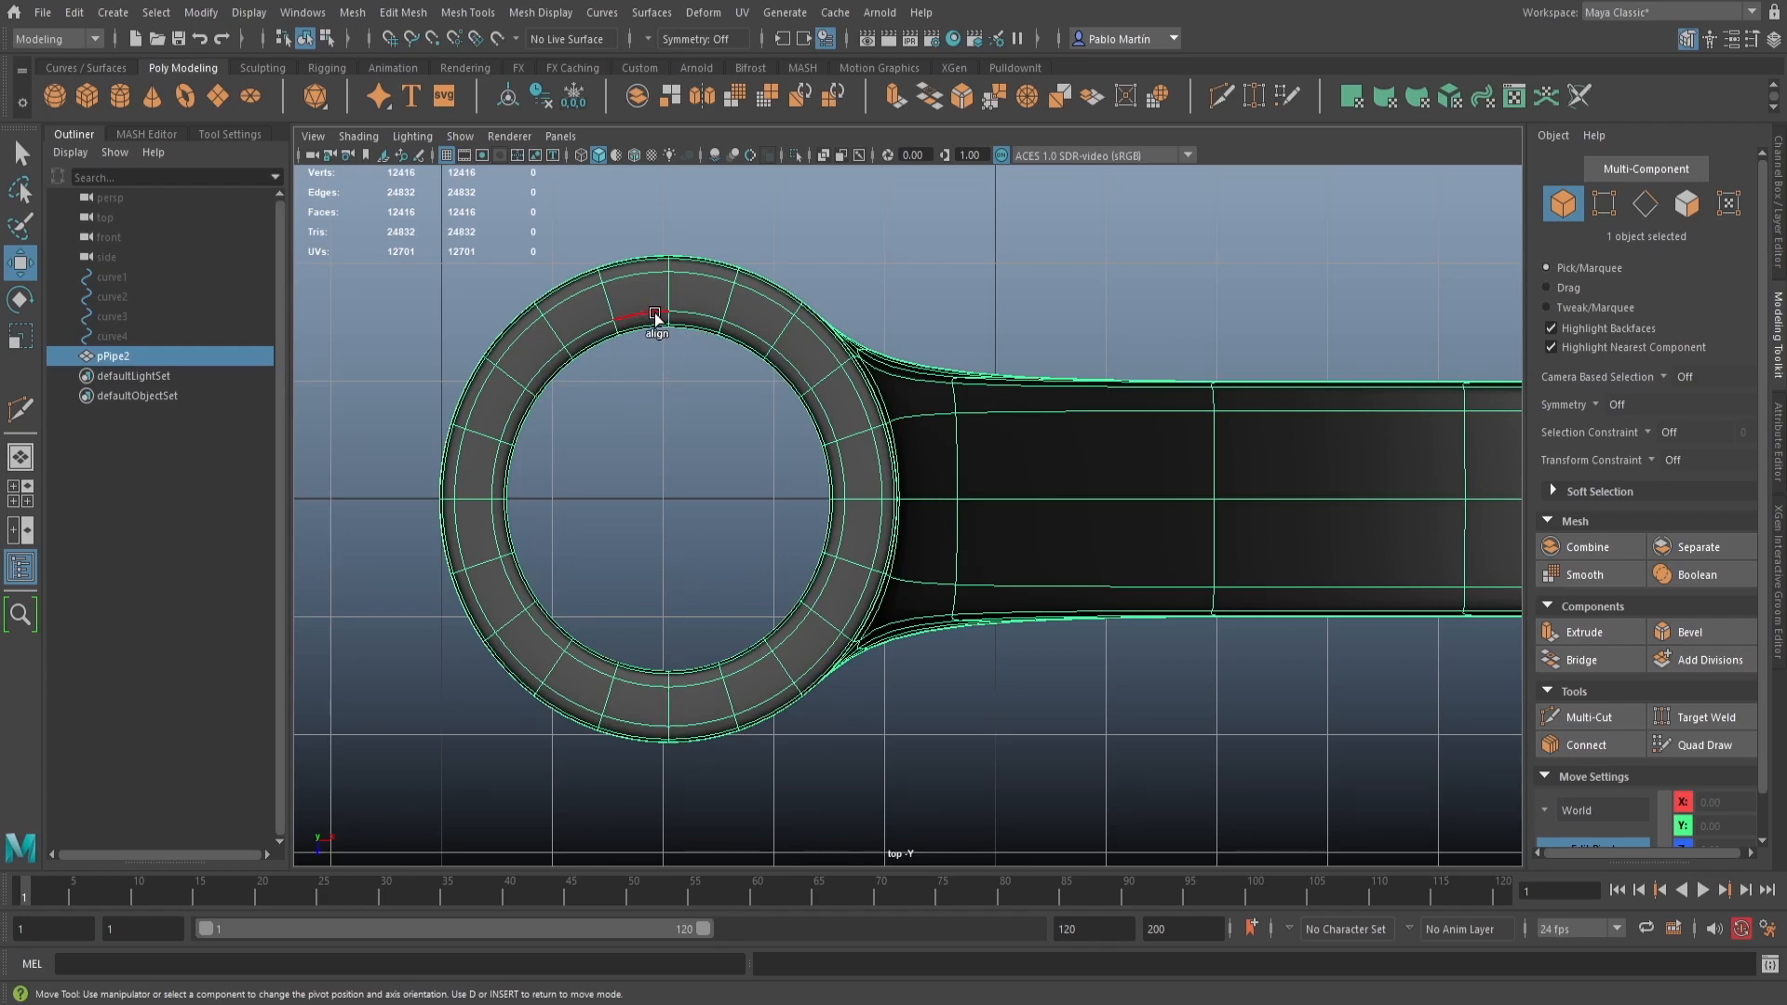
{"action": "scroll", "coordinate": [1129, 559], "scroll_direction": "down", "scroll_amount": 5}
{"action": "middle_click_drag", "start_coordinate": [1215, 592], "coordinate": [1172, 571], "text": "alt"}
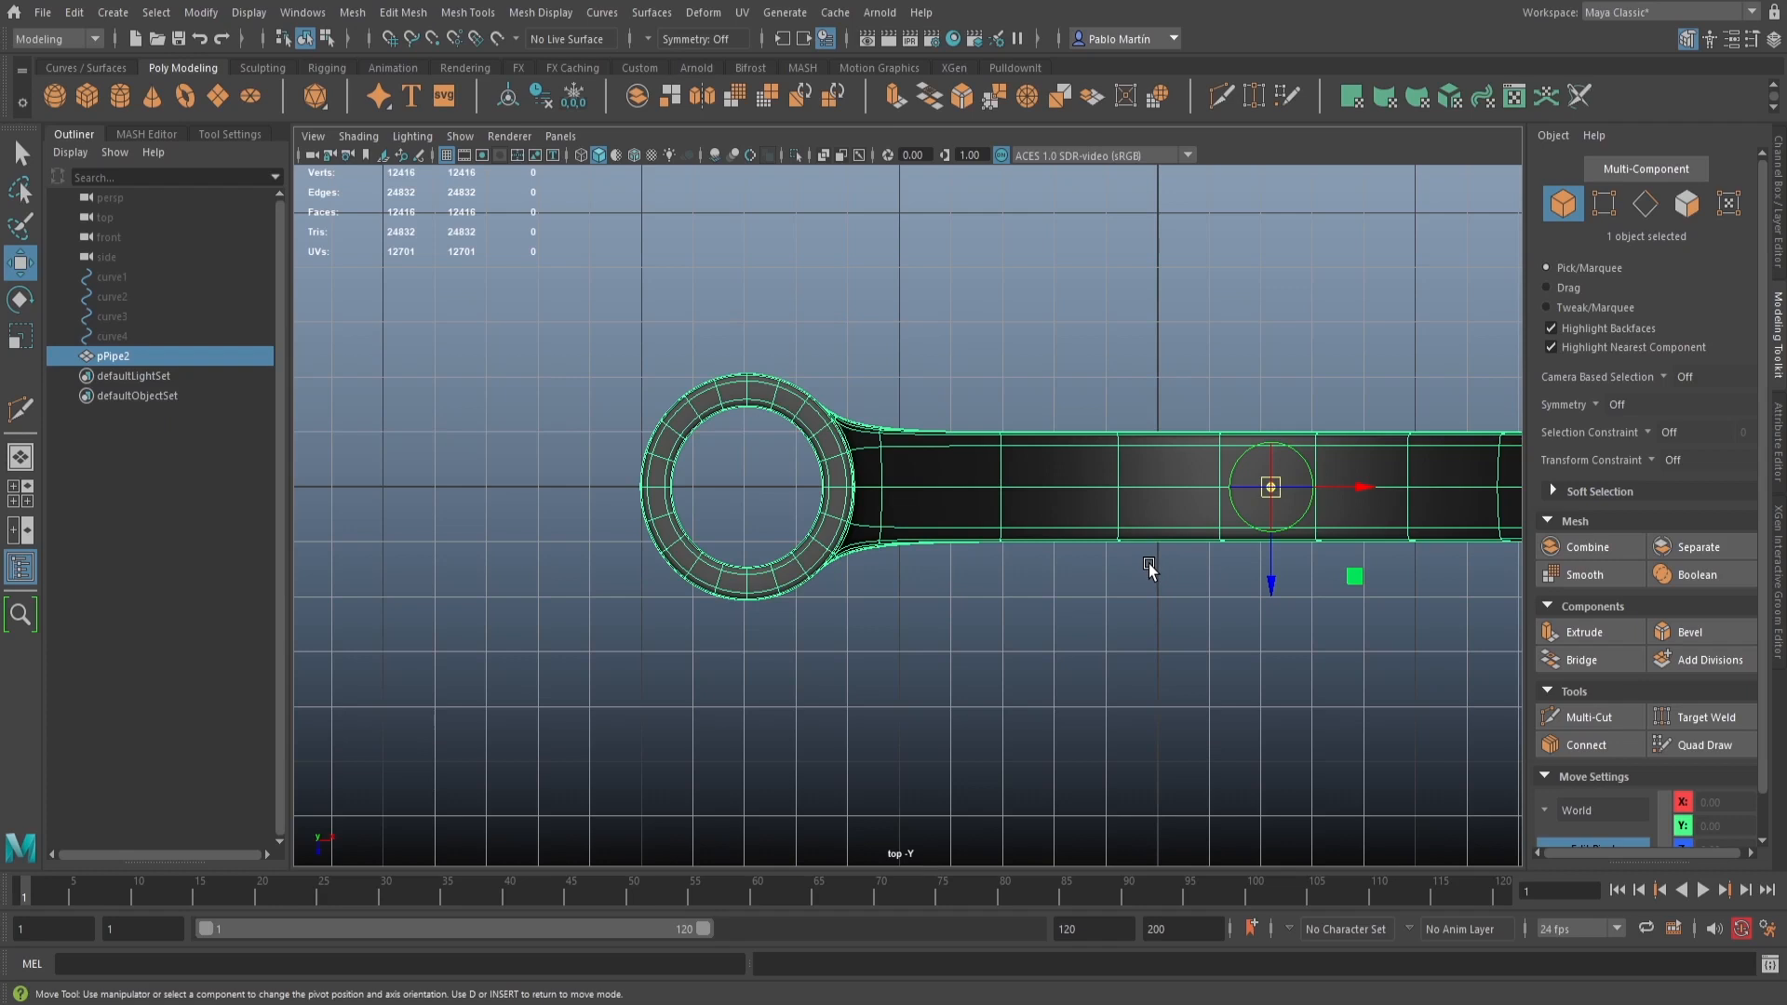
{"action": "key", "text": "v"}
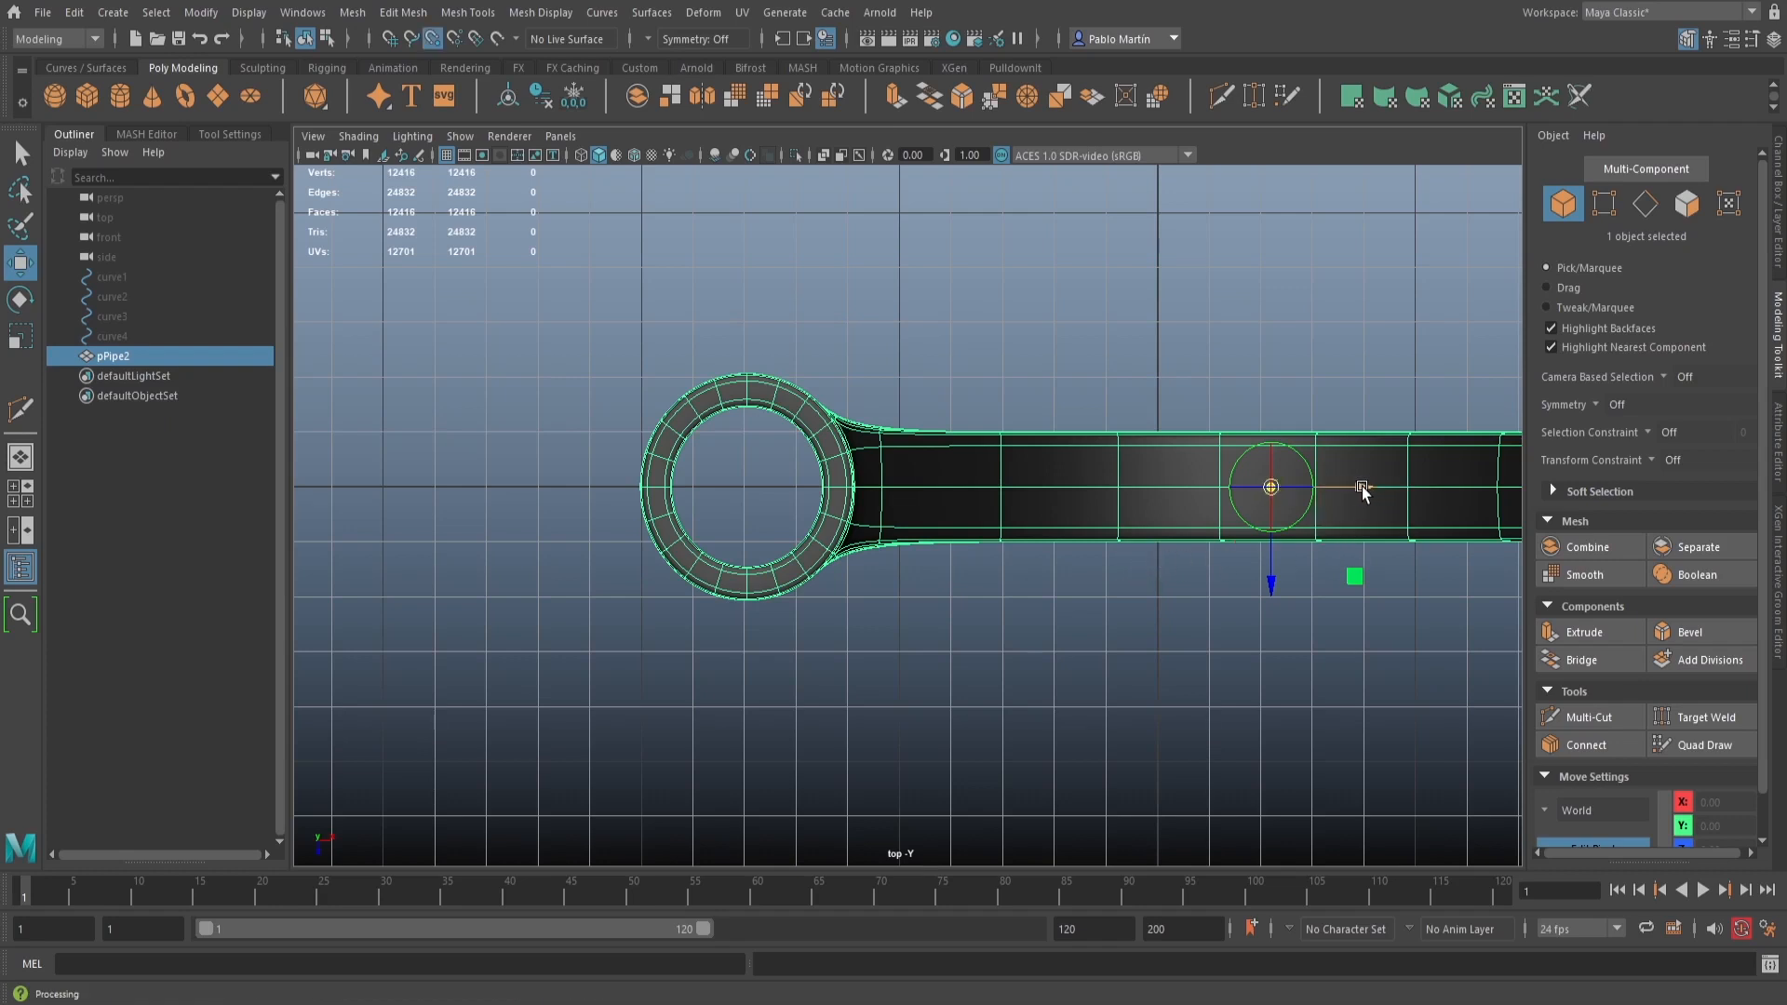
{"action": "left_click_drag", "start_coordinate": [1361, 486], "coordinate": [736, 368]}
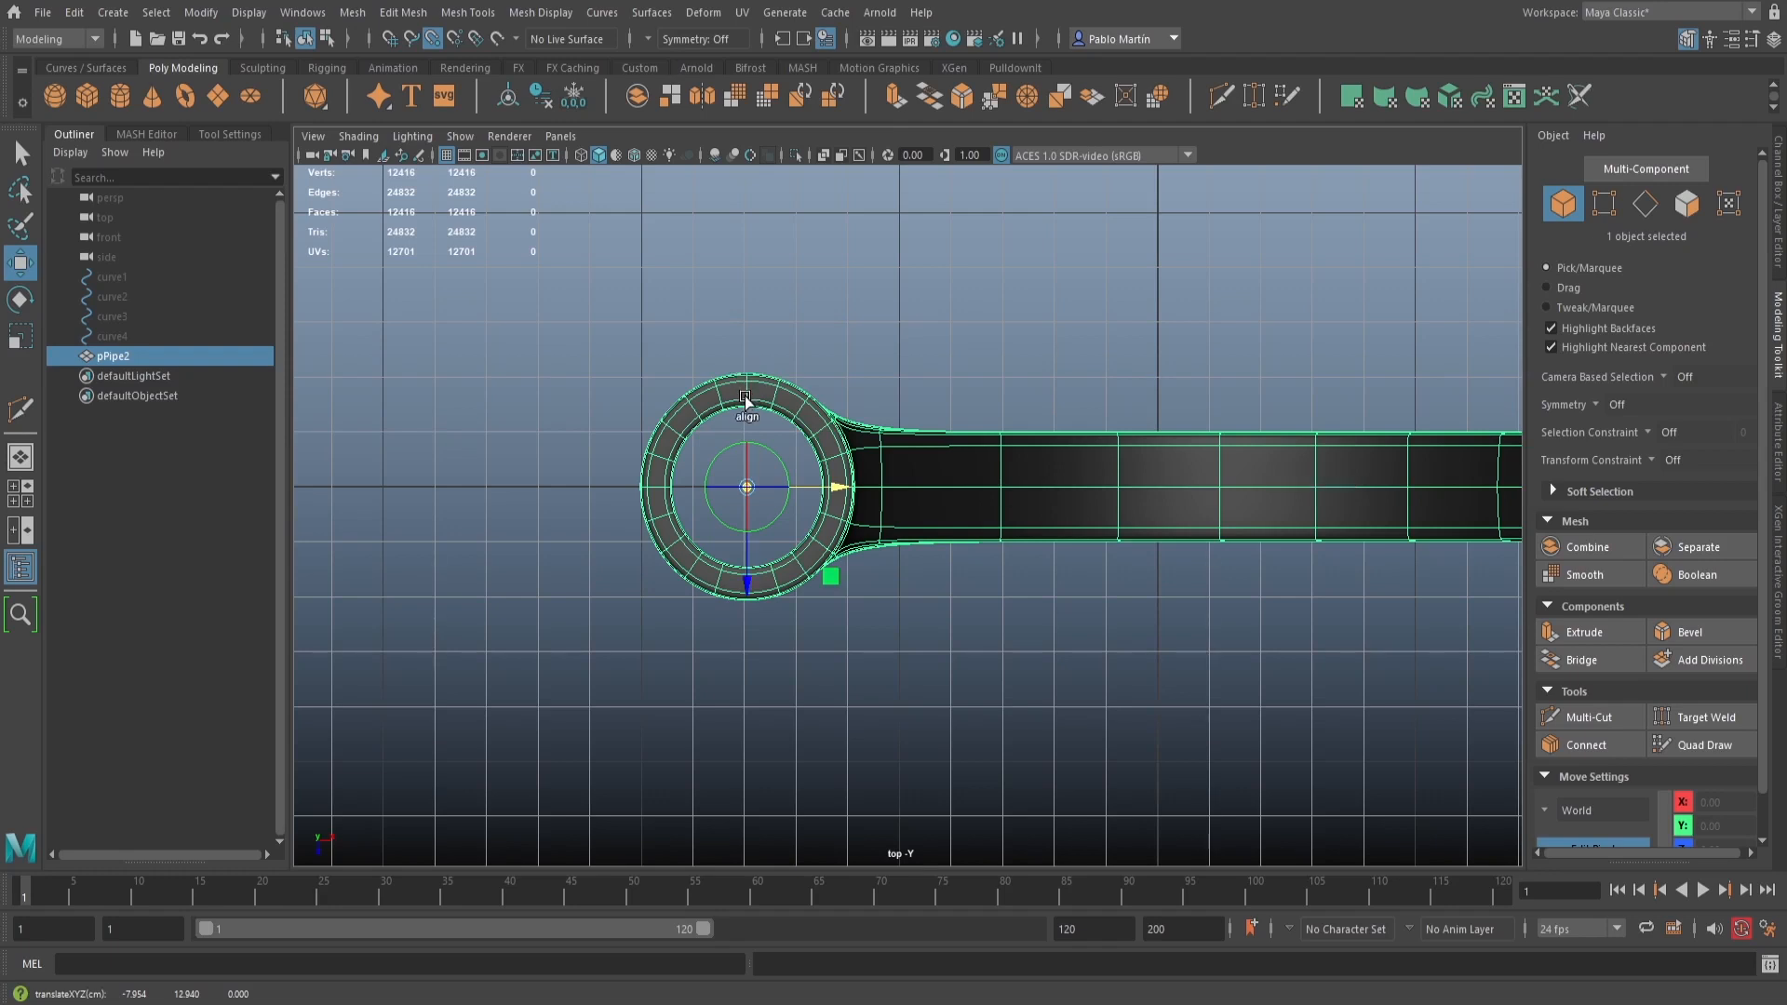
{"action": "right_click_drag", "start_coordinate": [746, 399], "coordinate": [1131, 526], "text": "alt"}
{"action": "middle_click_drag", "start_coordinate": [1131, 526], "coordinate": [1316, 598], "text": "alt"}
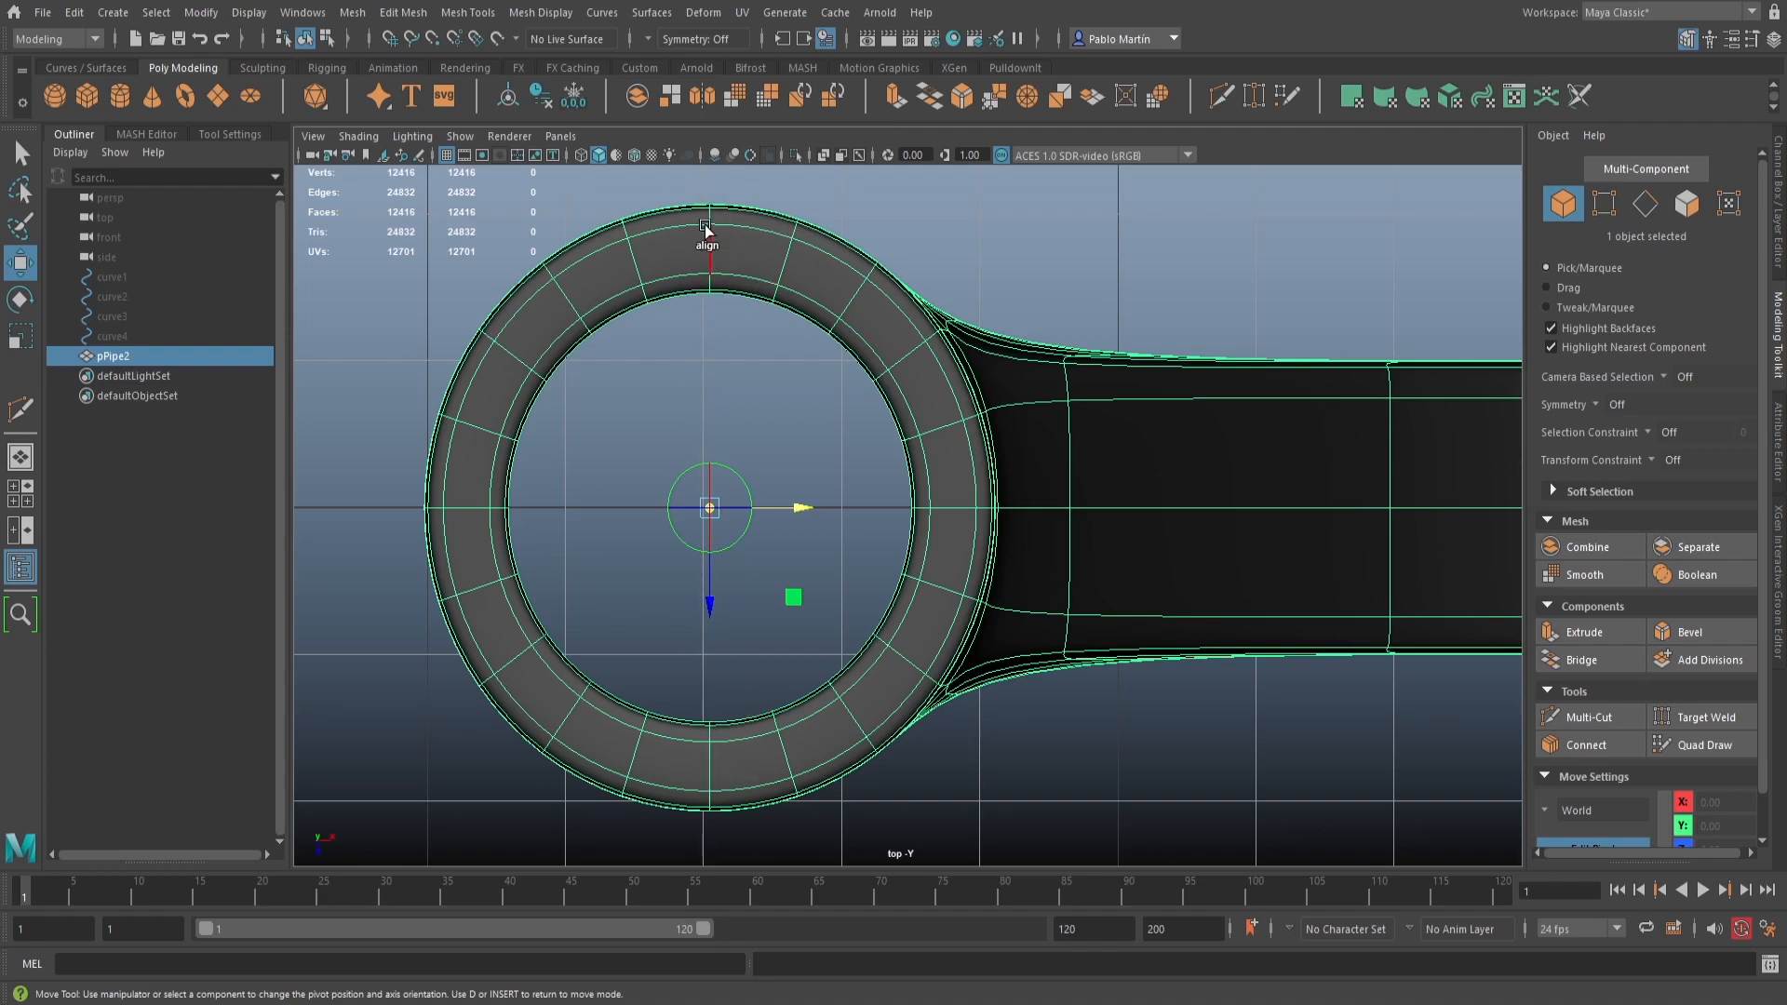
Select the axe head without smooth preview and check its pivot in the top and perspective views
{"action": "key", "text": "1"}
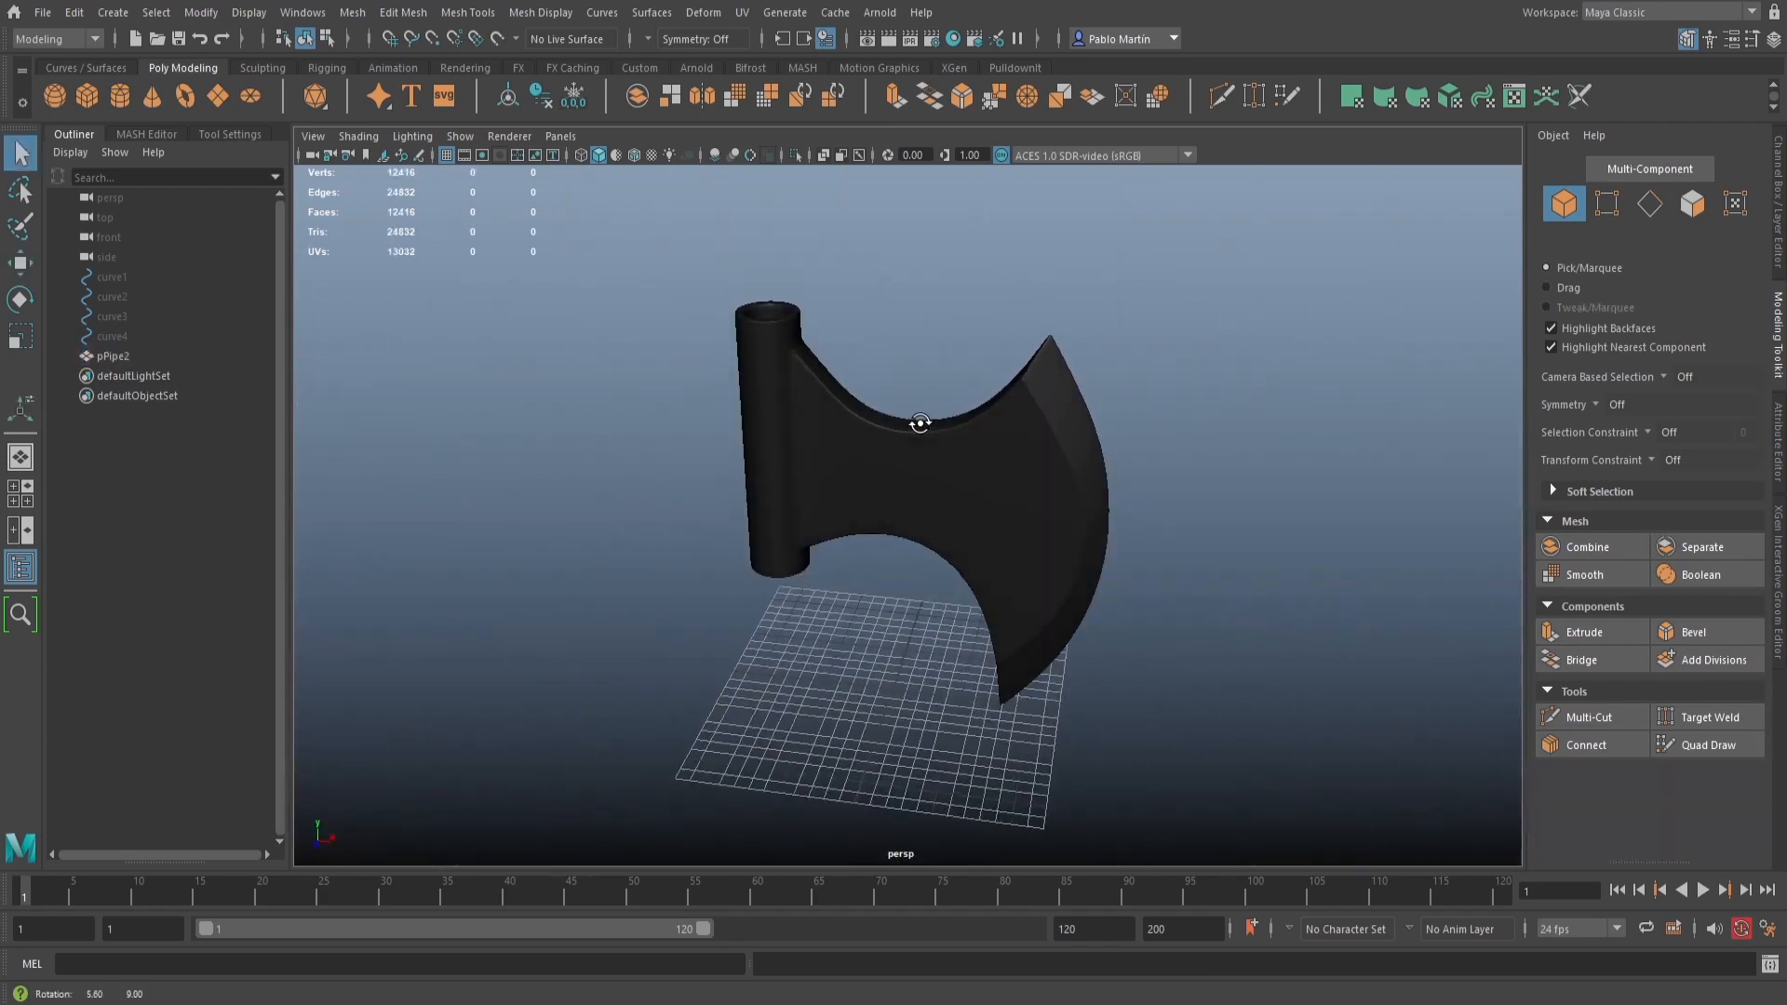
{"action": "left_click", "coordinate": [924, 426]}
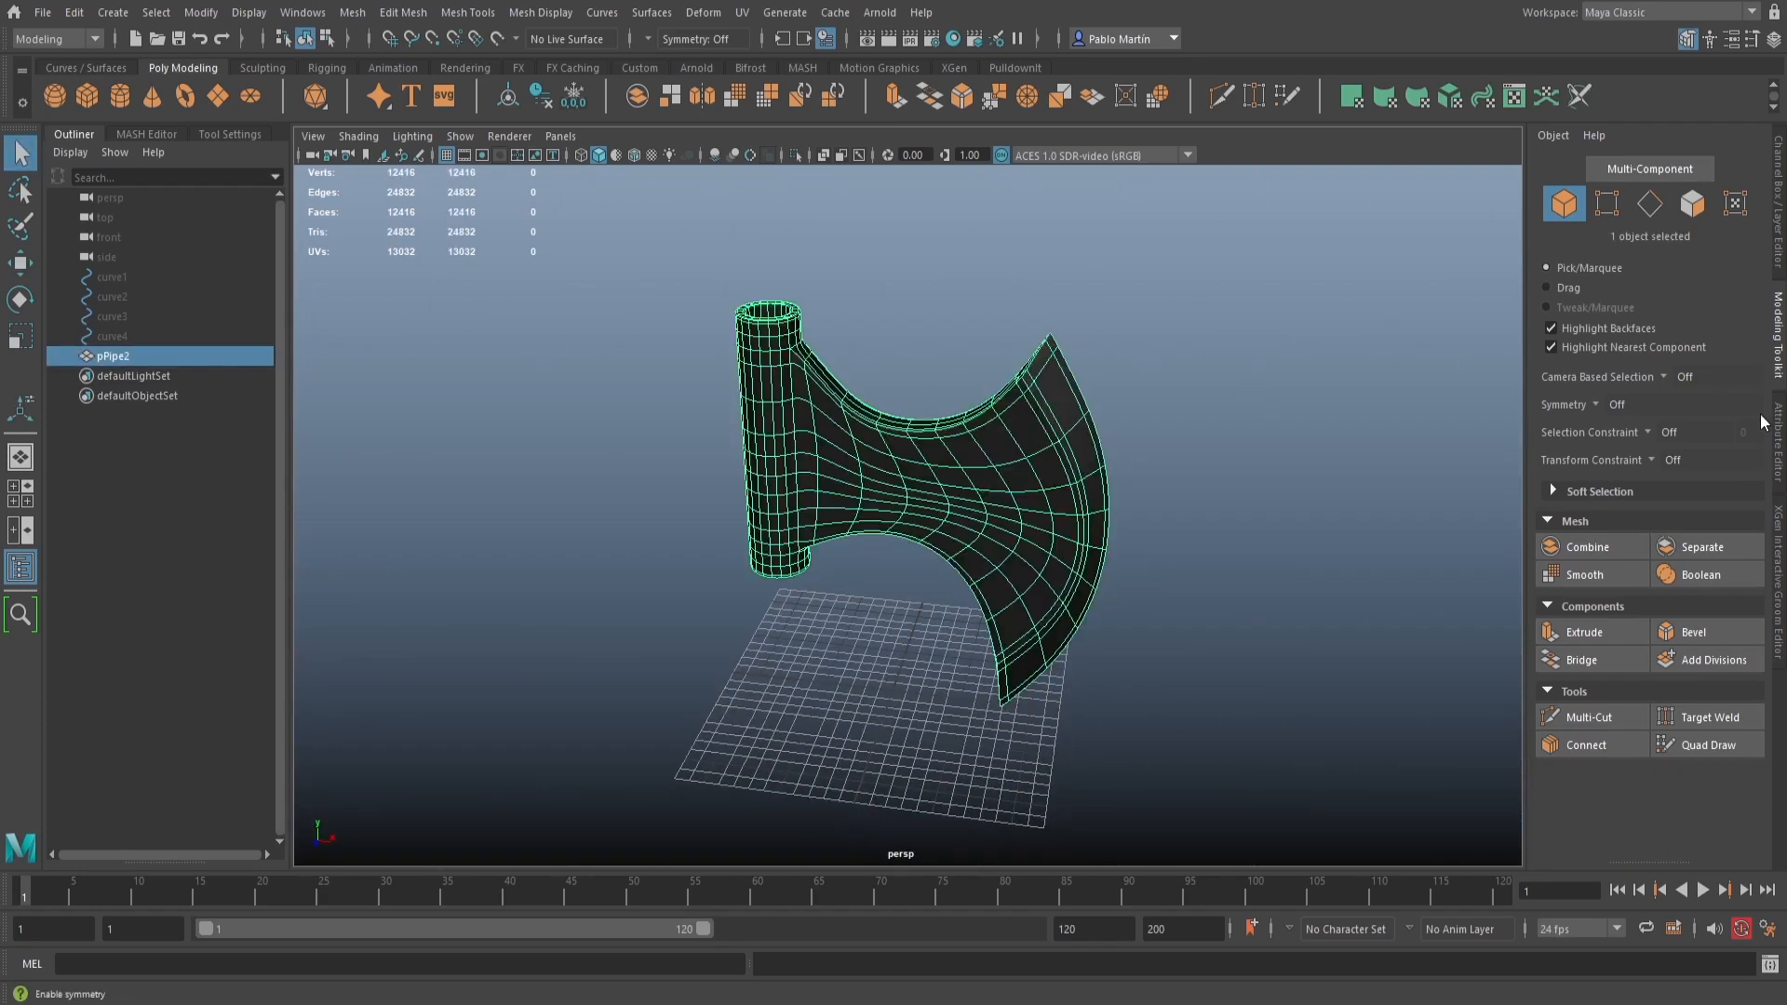
{"action": "left_click_drag", "start_coordinate": [929, 370], "coordinate": [881, 402], "text": "alt"}
{"action": "right_click_drag", "start_coordinate": [881, 401], "coordinate": [1018, 395], "text": "alt"}
{"action": "middle_click_drag", "start_coordinate": [1017, 396], "coordinate": [1114, 391], "text": "alt"}
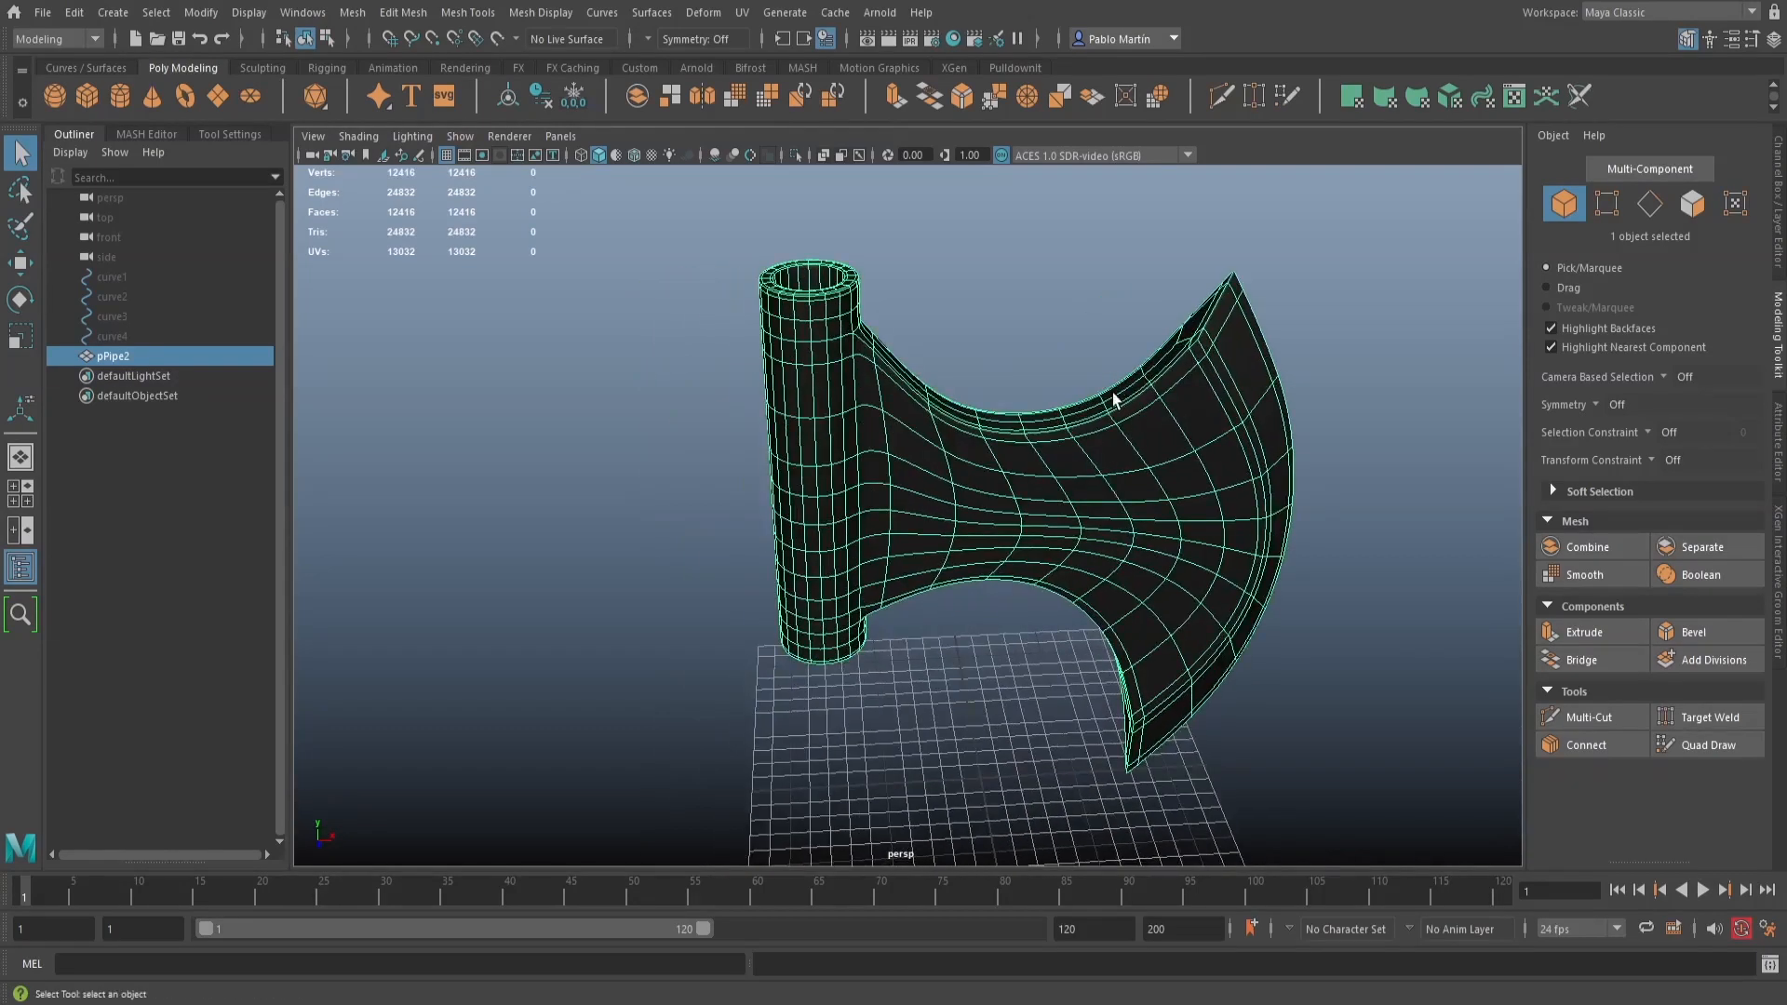
{"action": "left_click_drag", "start_coordinate": [903, 479], "coordinate": [894, 551], "text": "alt"}
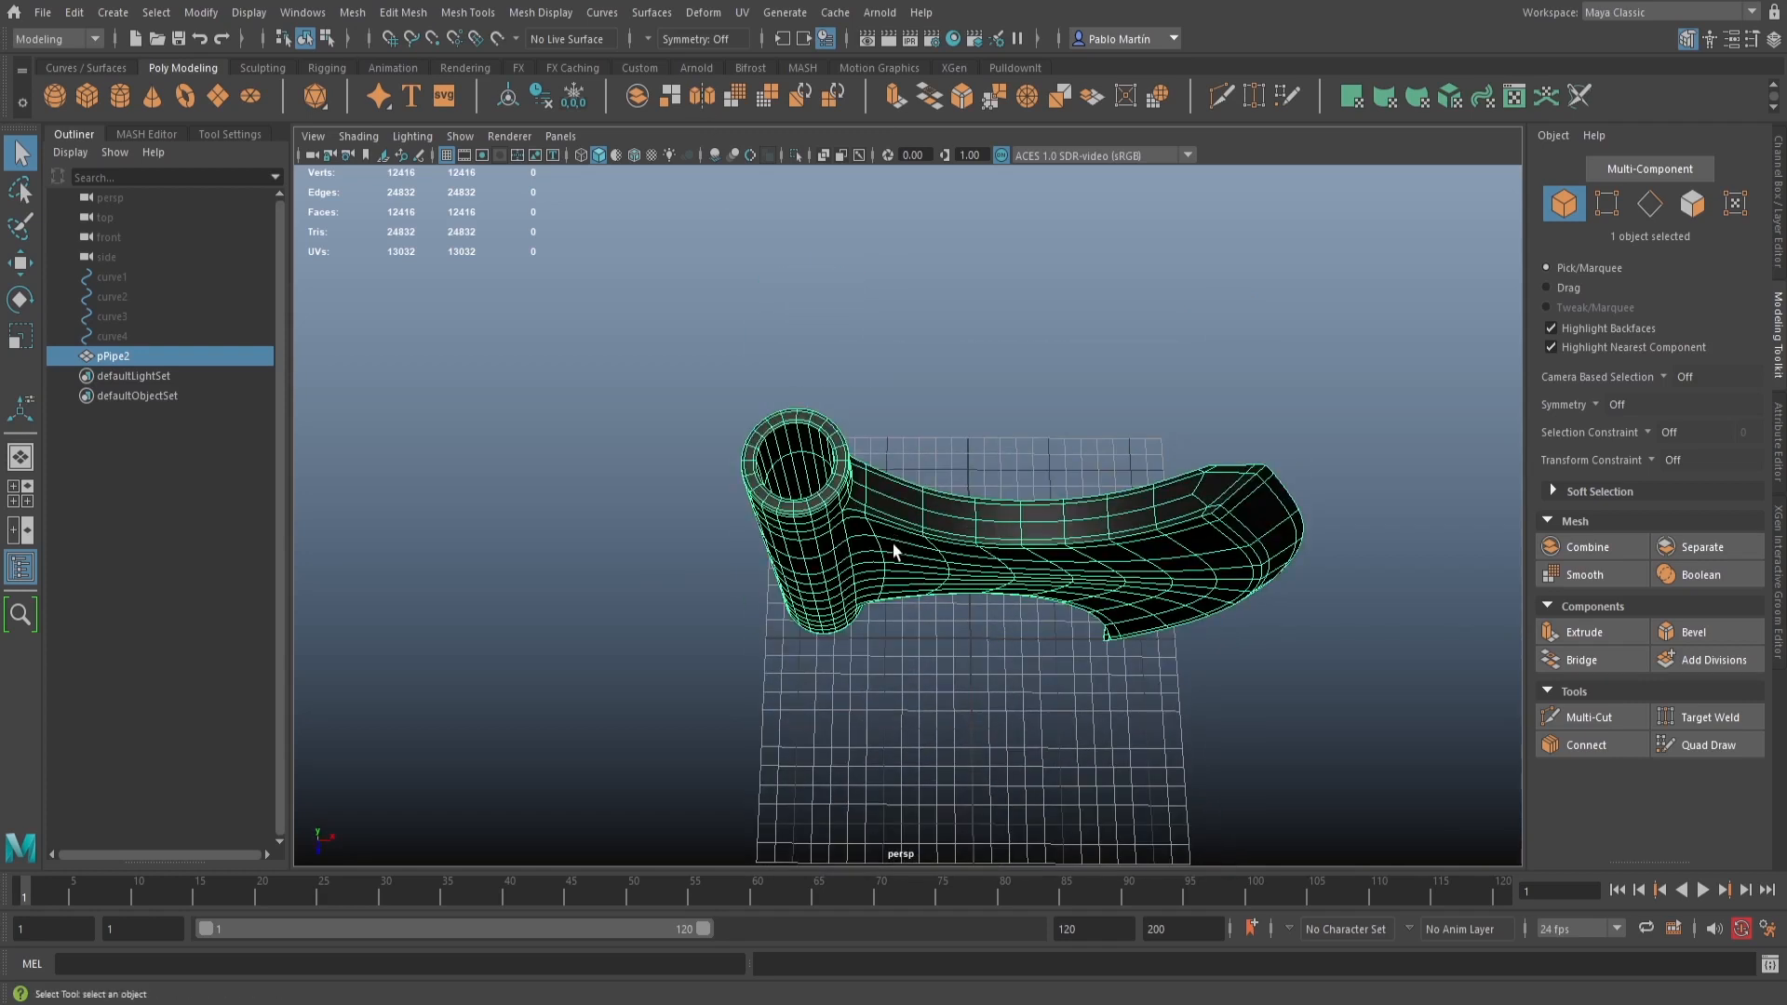
{"action": "key", "text": "w"}
{"action": "key", "text": "space"}
{"action": "left_click_drag", "start_coordinate": [891, 374], "coordinate": [889, 359]}
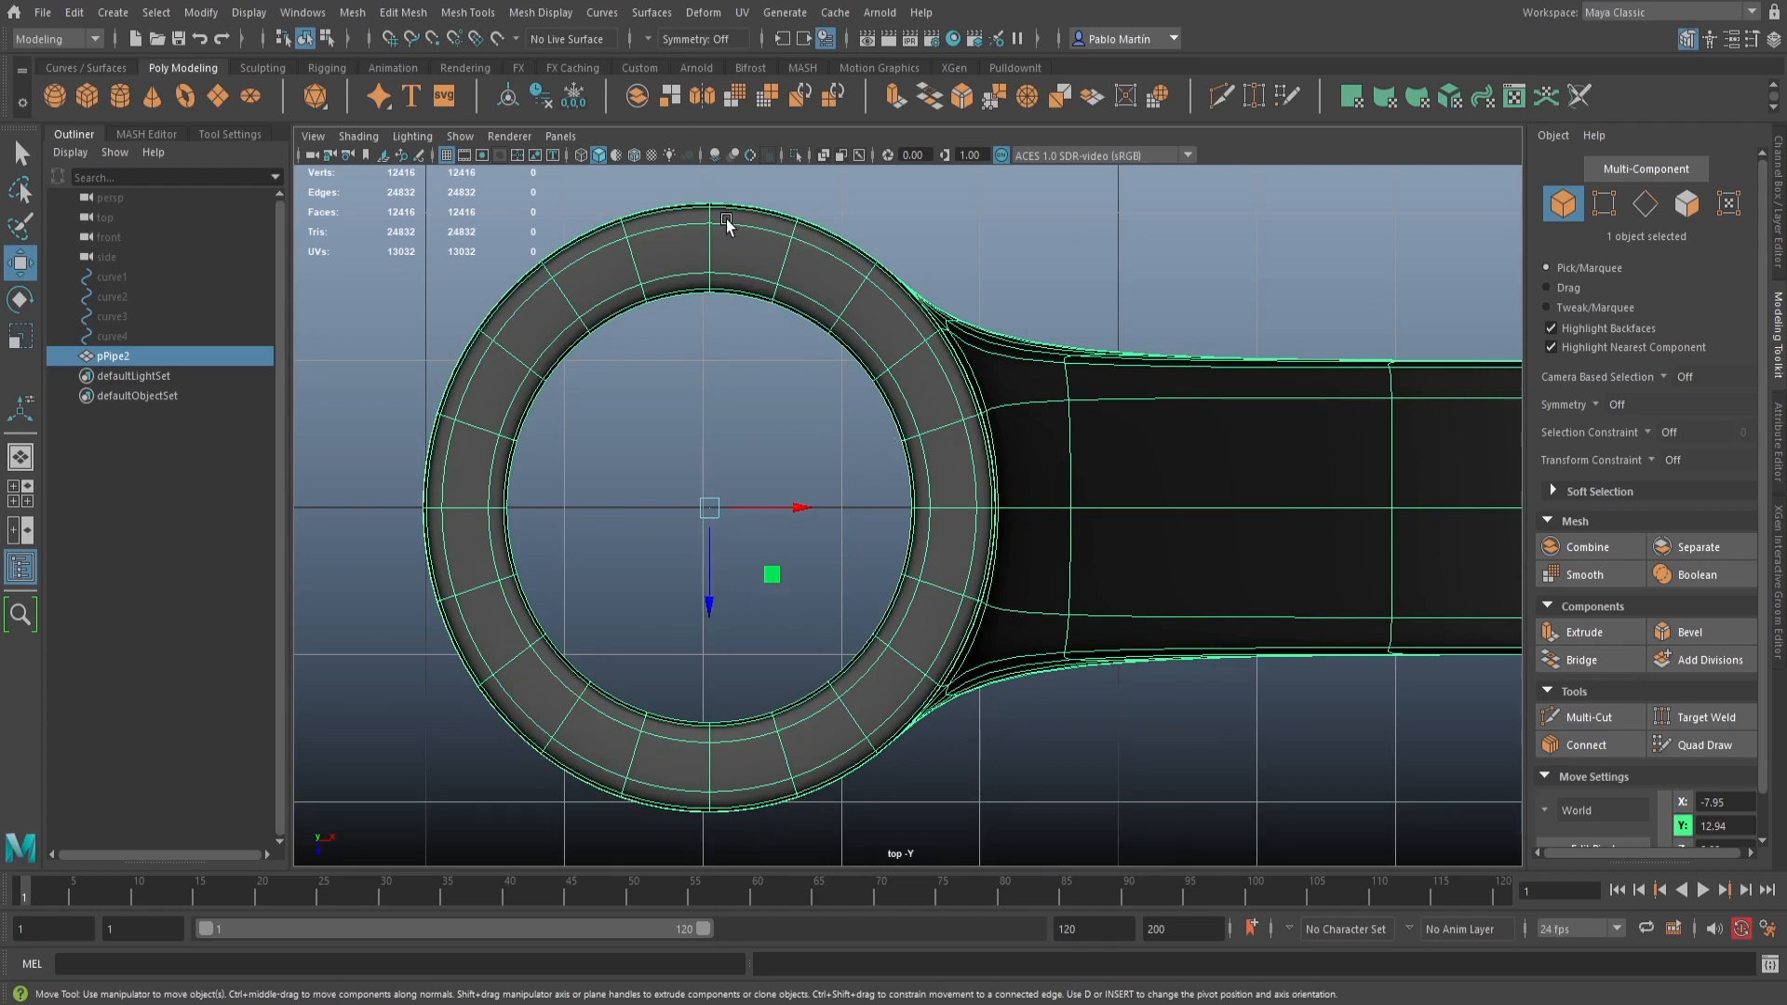
{"action": "key", "text": "space"}
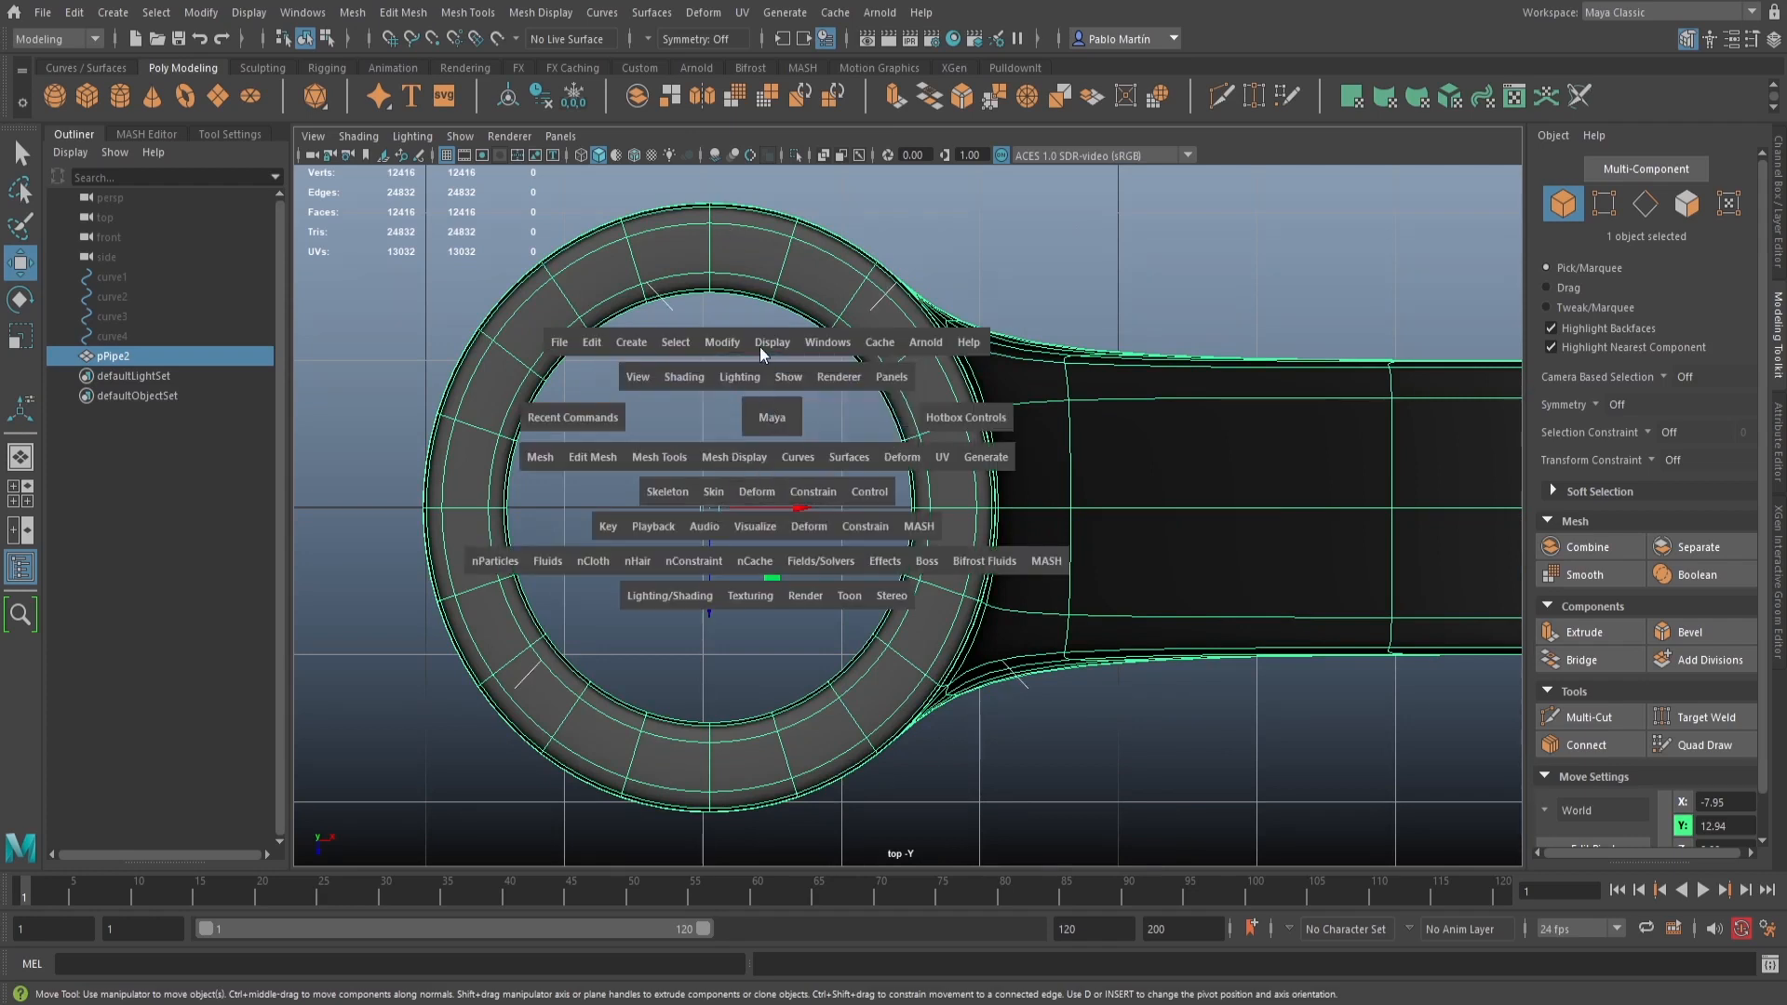
{"action": "left_click_drag", "start_coordinate": [760, 352], "coordinate": [735, 354]}
{"action": "left_click_drag", "start_coordinate": [884, 468], "coordinate": [999, 468], "text": "alt"}
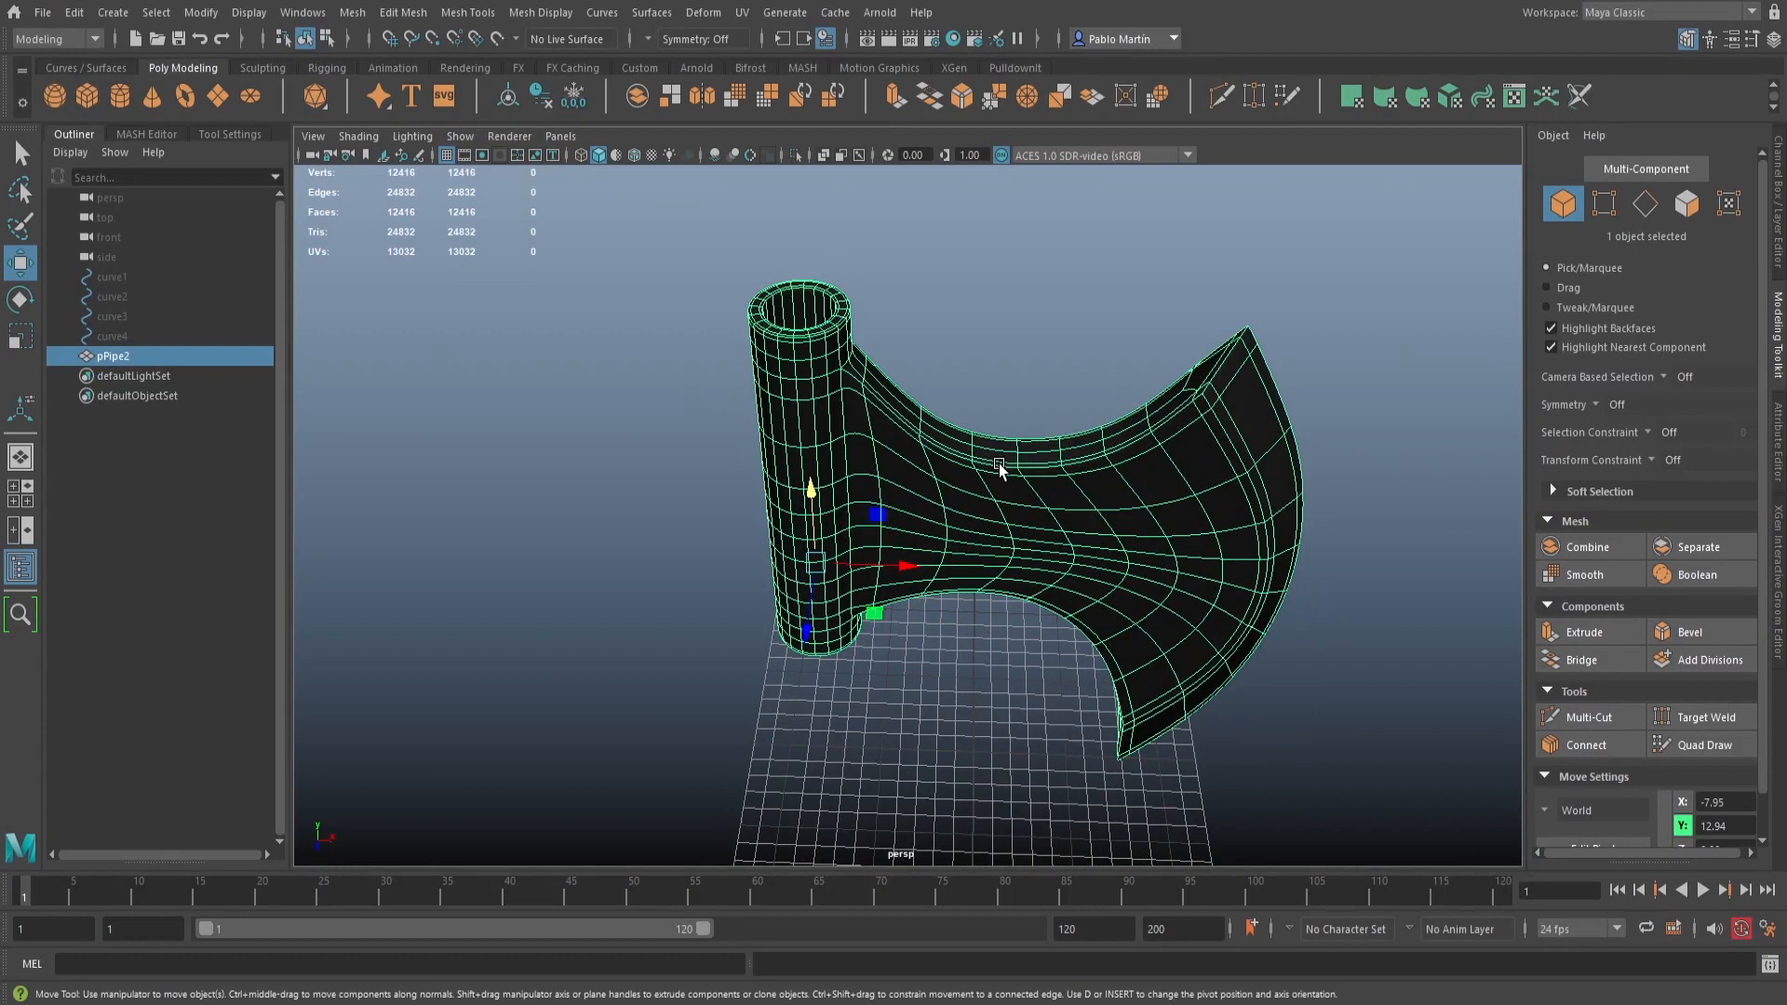
Mirror the axe head along the X axis with the axis position set to Object
{"action": "key", "text": "q"}
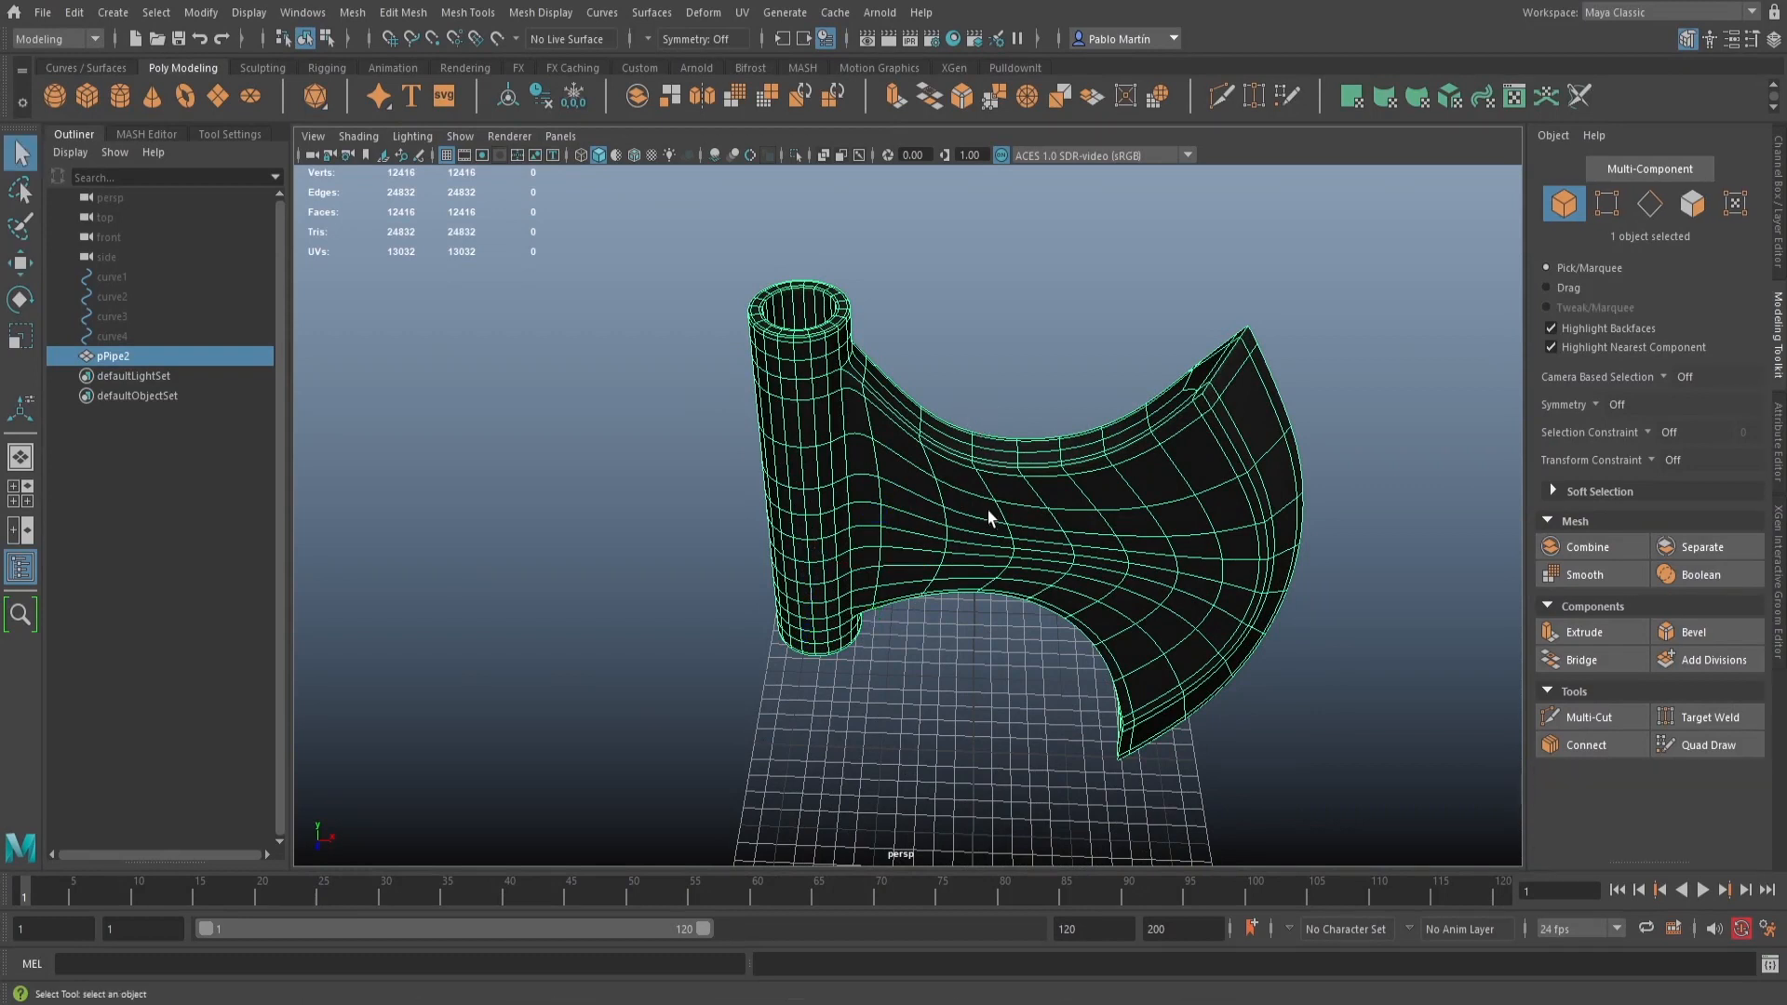
{"action": "left_click", "coordinate": [702, 96]}
{"action": "middle_click_drag", "start_coordinate": [974, 455], "coordinate": [750, 398], "text": "alt"}
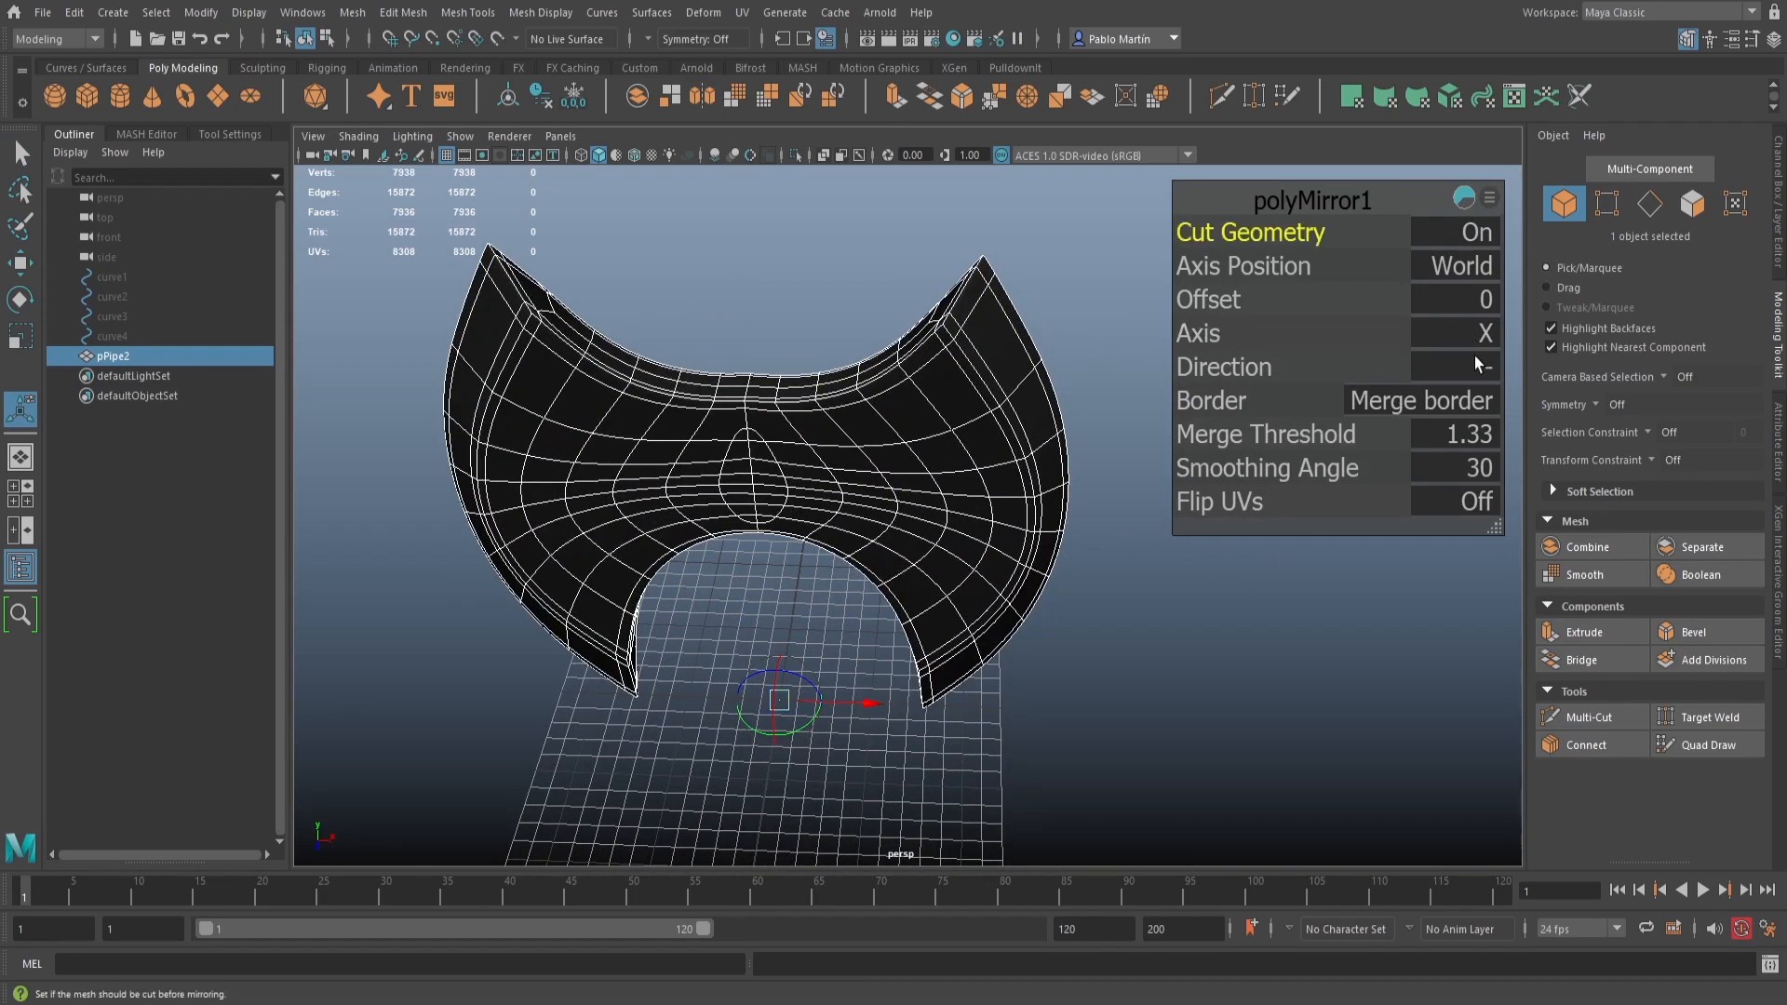
{"action": "left_click", "coordinate": [1474, 269]}
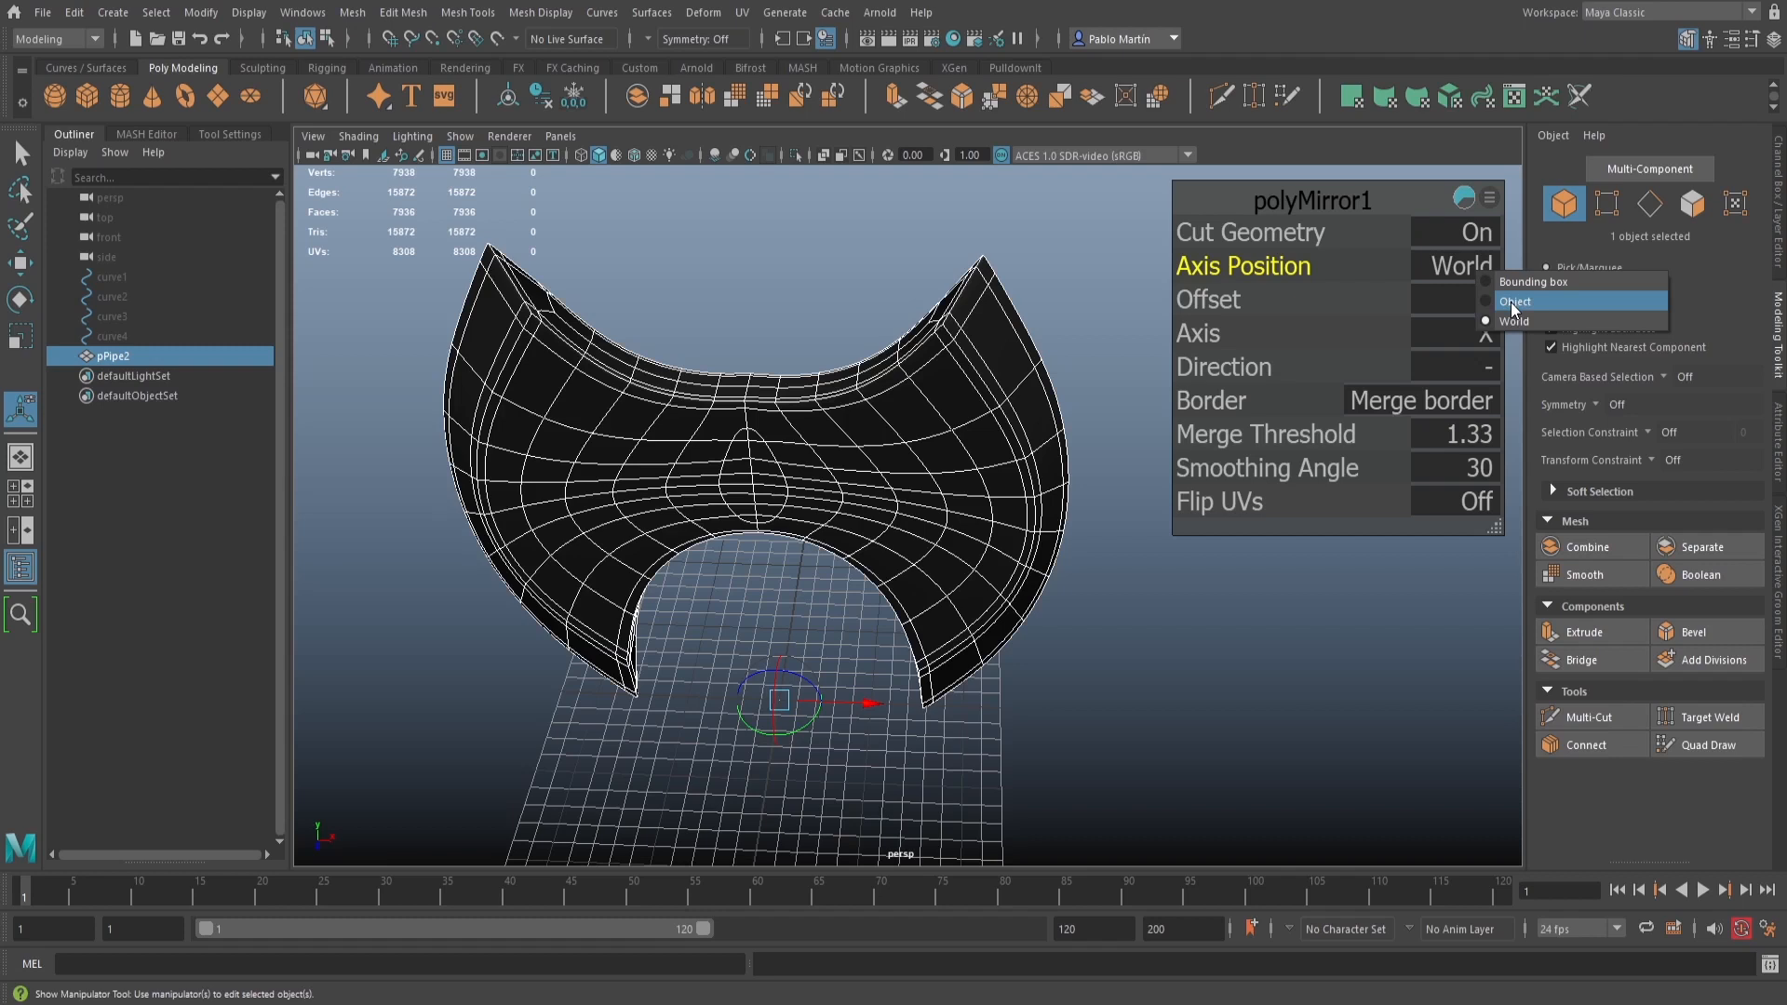
{"action": "left_click", "coordinate": [1511, 301]}
{"action": "left_click_drag", "start_coordinate": [647, 410], "coordinate": [943, 669], "text": "alt"}
{"action": "middle_click_drag", "start_coordinate": [943, 668], "coordinate": [909, 549], "text": "alt"}
{"action": "right_click_drag", "start_coordinate": [909, 550], "coordinate": [1183, 544], "text": "alt"}
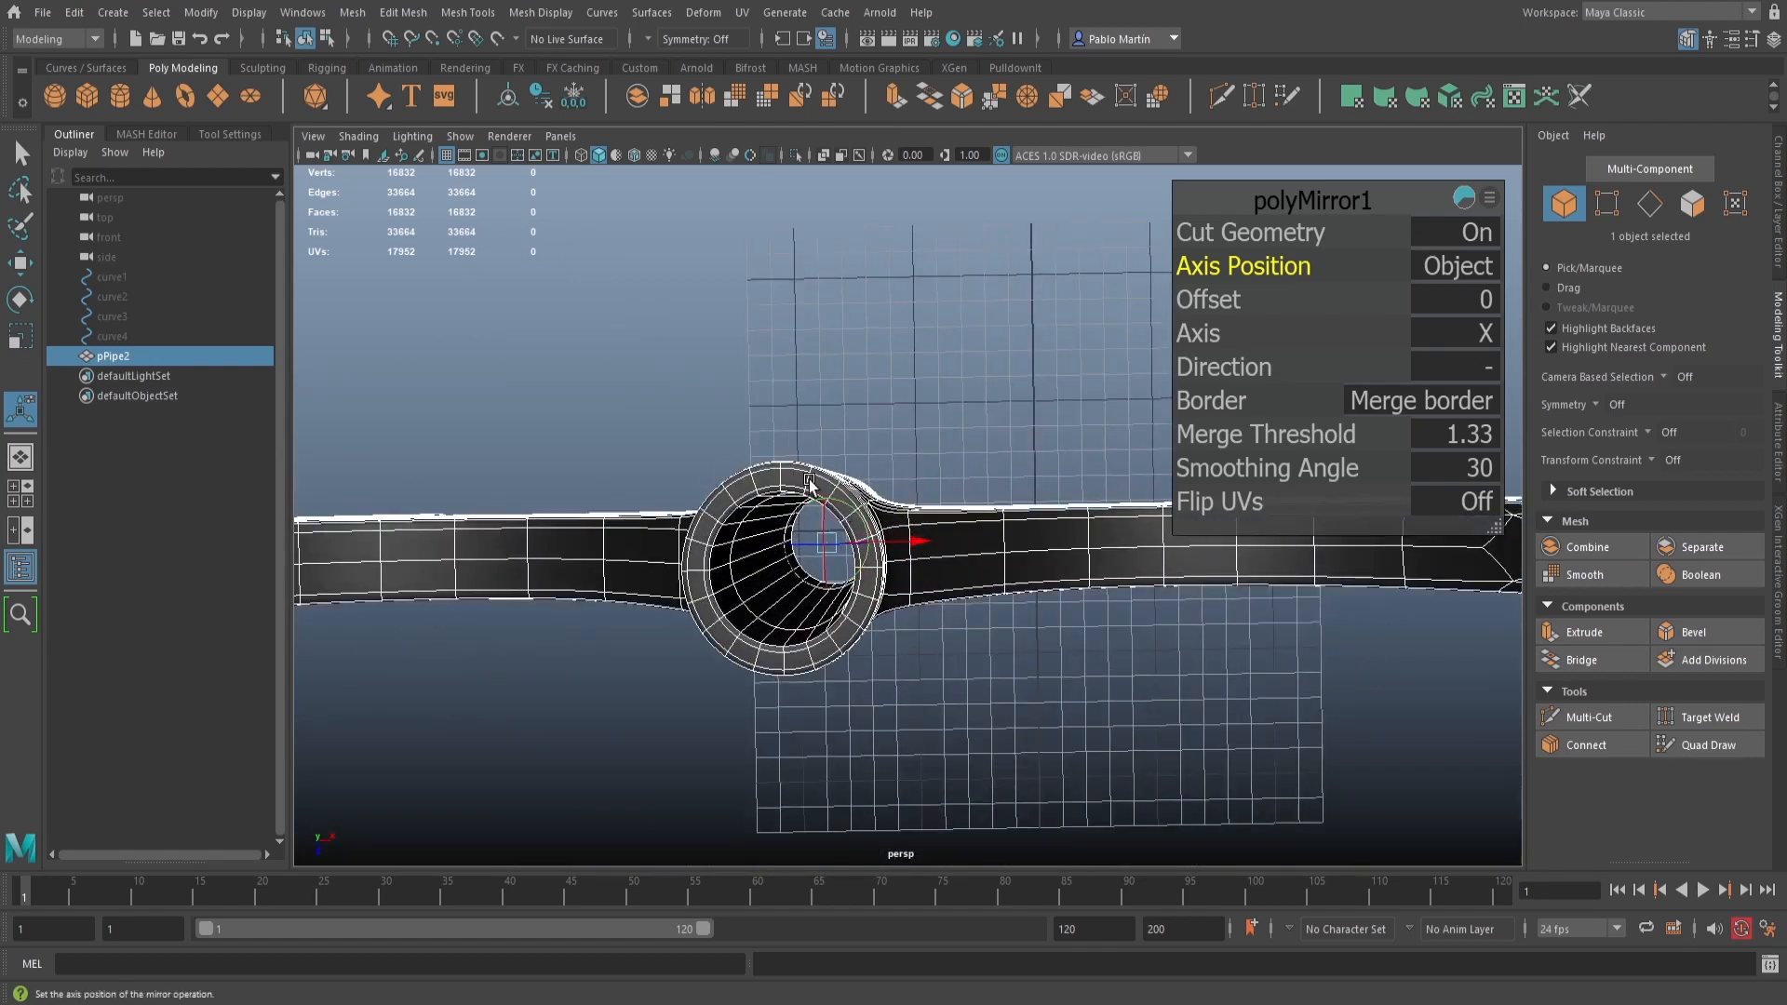
Inspect the mirrored seam around the handle socket and set the mirror's merge threshold to 0.01
{"action": "left_click_drag", "start_coordinate": [965, 661], "coordinate": [870, 691], "text": "alt"}
{"action": "middle_click_drag", "start_coordinate": [759, 610], "coordinate": [837, 649], "text": "alt"}
{"action": "right_click_drag", "start_coordinate": [838, 650], "coordinate": [1180, 669], "text": "alt"}
{"action": "left_click_drag", "start_coordinate": [957, 667], "coordinate": [937, 655], "text": "alt"}
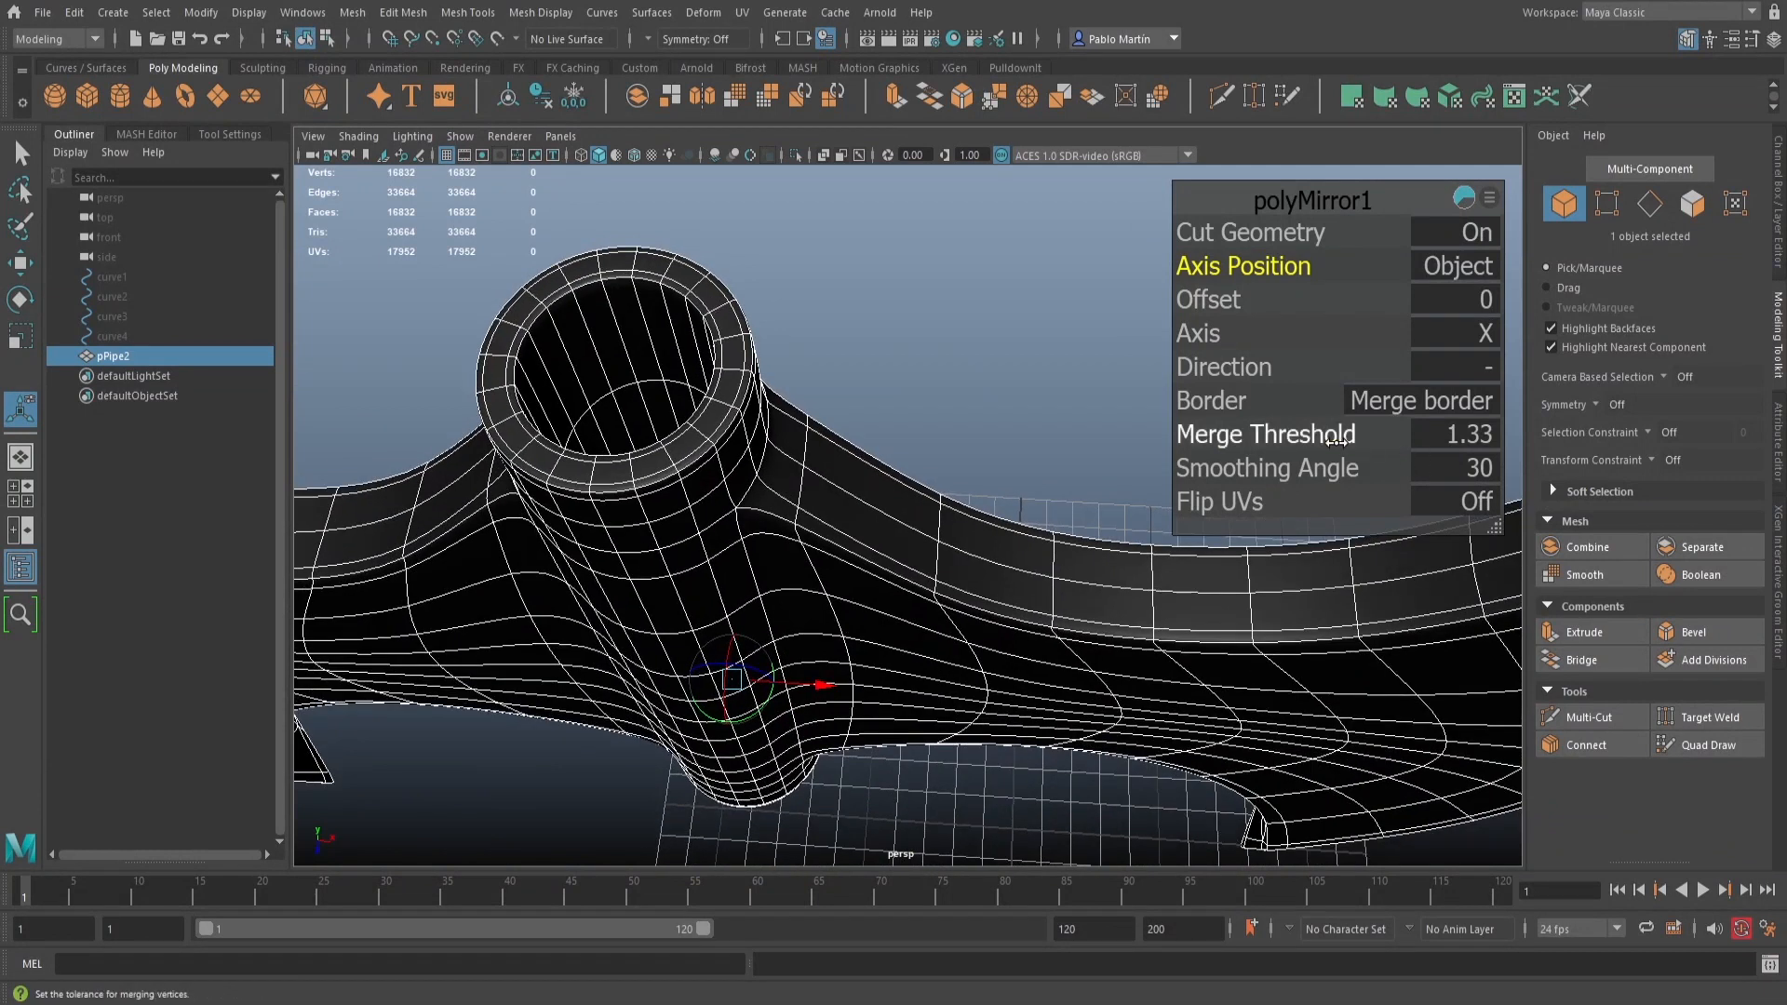
{"action": "left_click", "coordinate": [1480, 440]}
{"action": "type", "text": "0.01"}
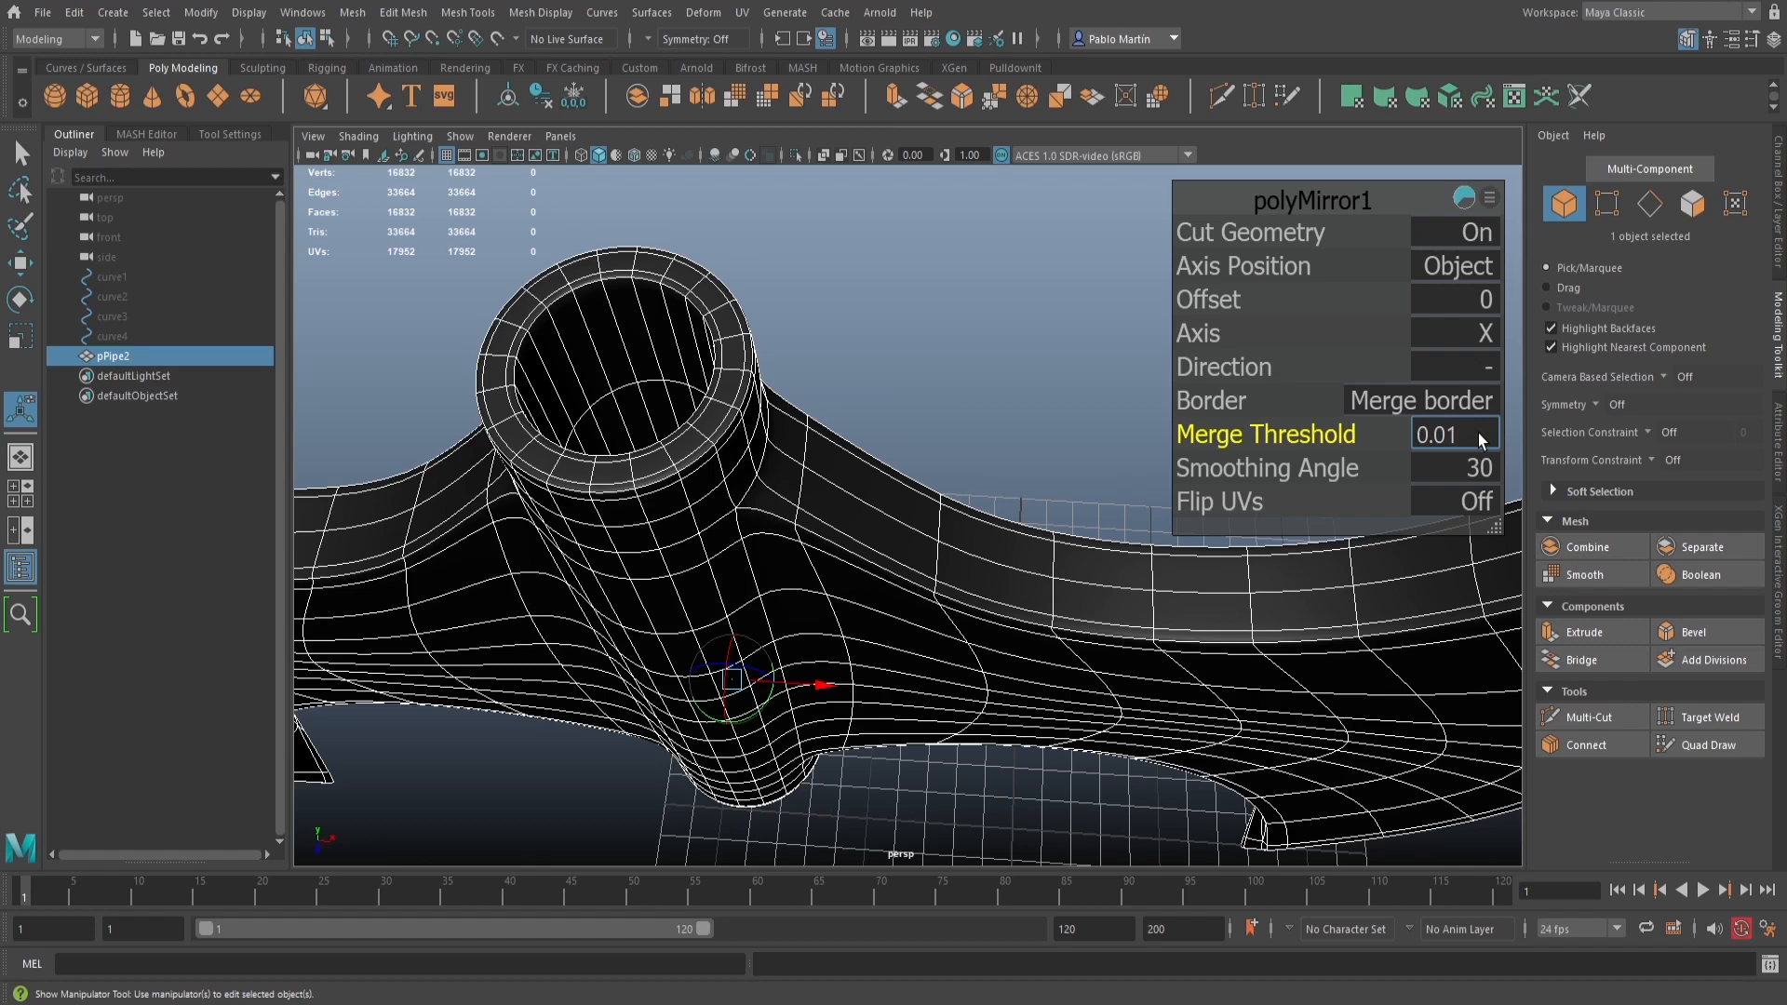
{"action": "key", "text": "Return"}
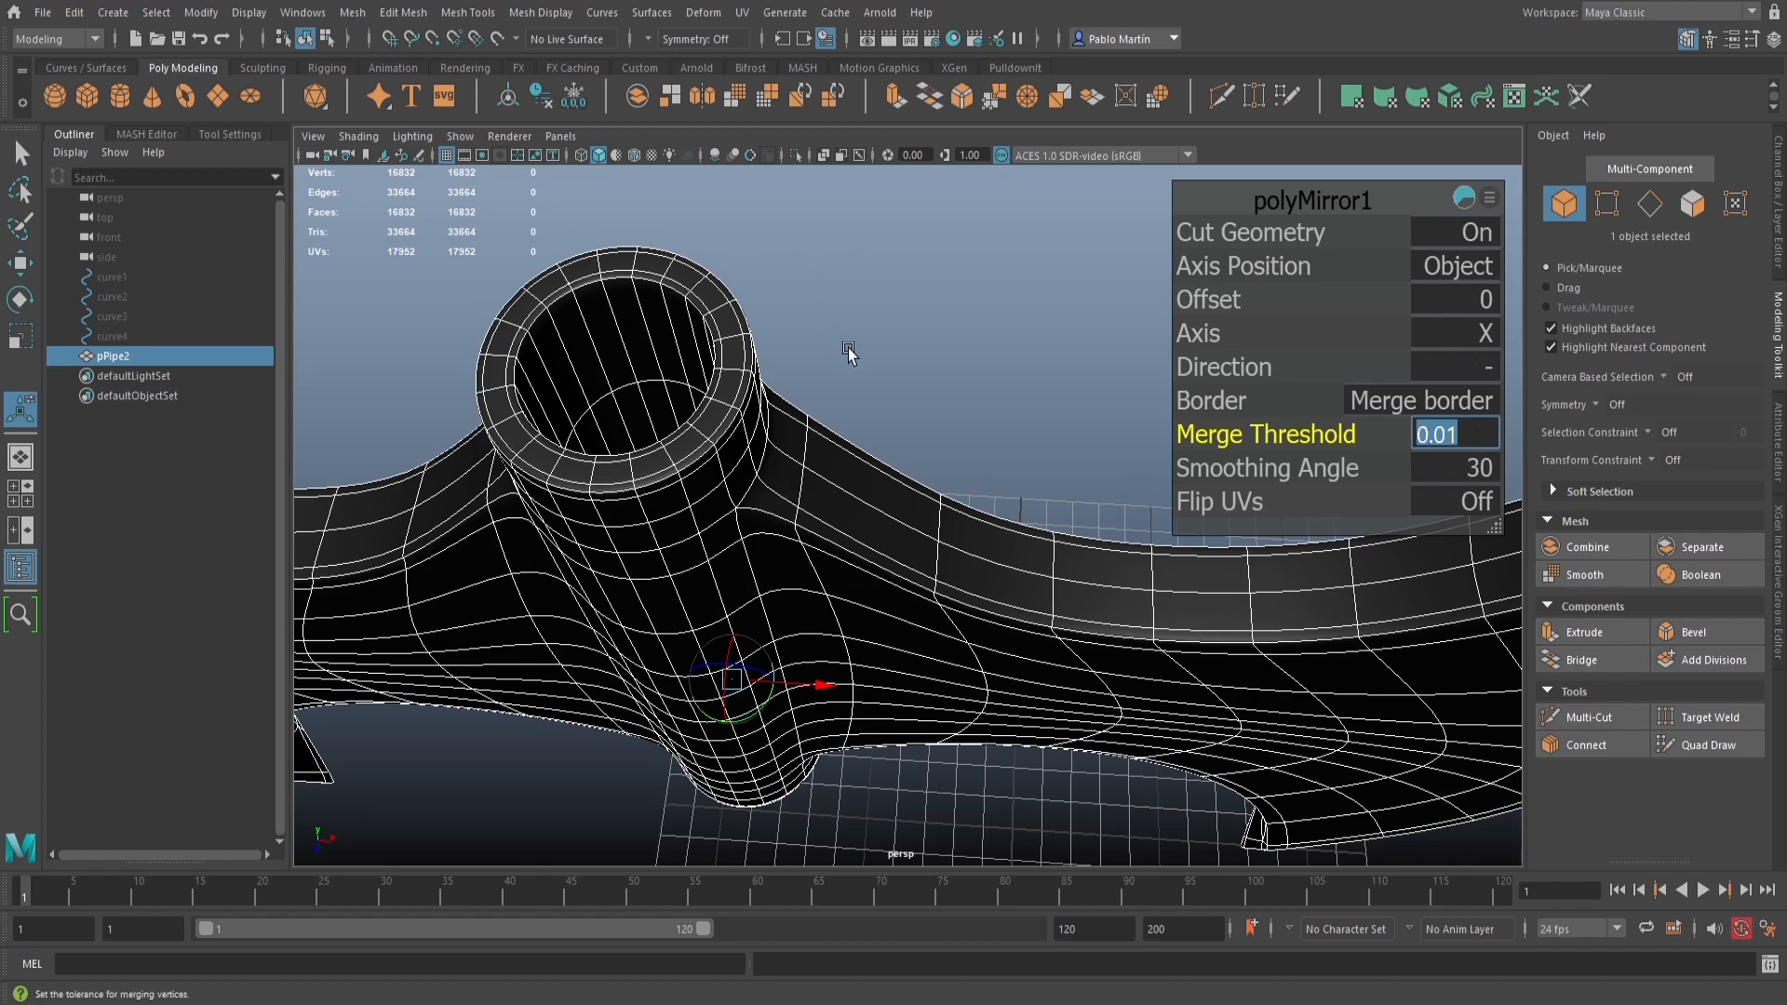
Switch to the UV Editing workspace and move the mirror settings away from the handle socket, with Flip UVs as the active setting
{"action": "left_click_drag", "start_coordinate": [1318, 199], "coordinate": [478, 195]}
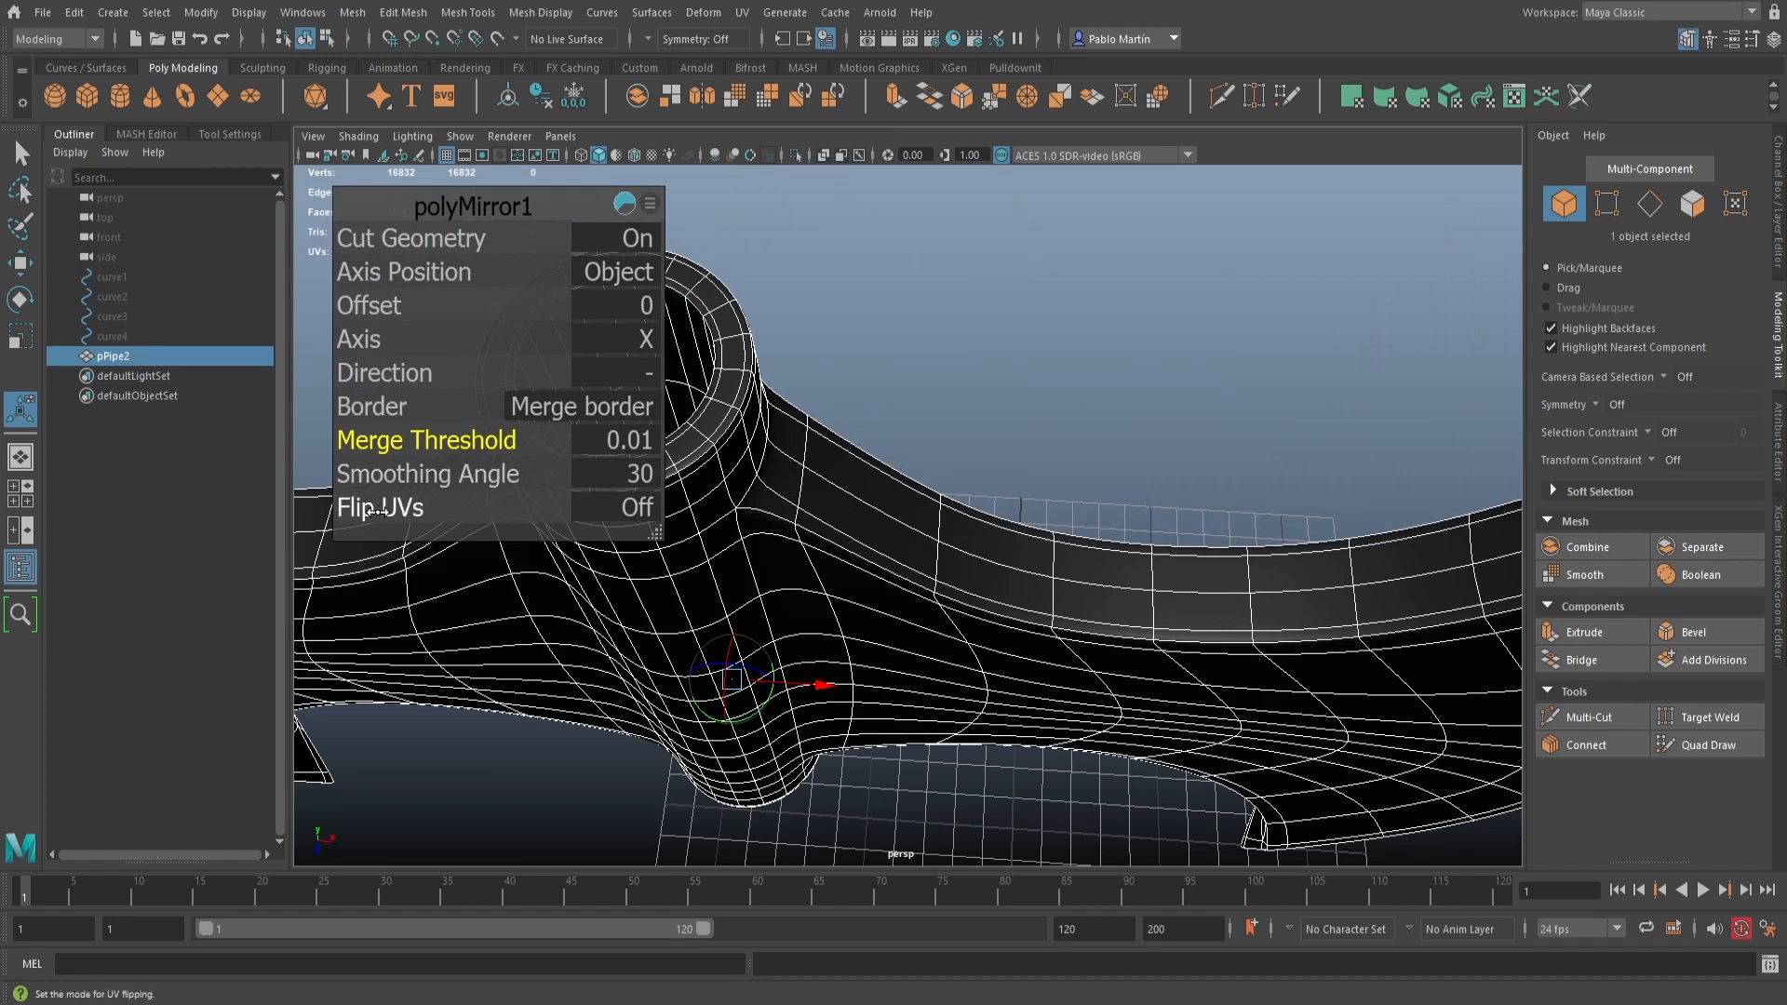
{"action": "left_click", "coordinate": [407, 516]}
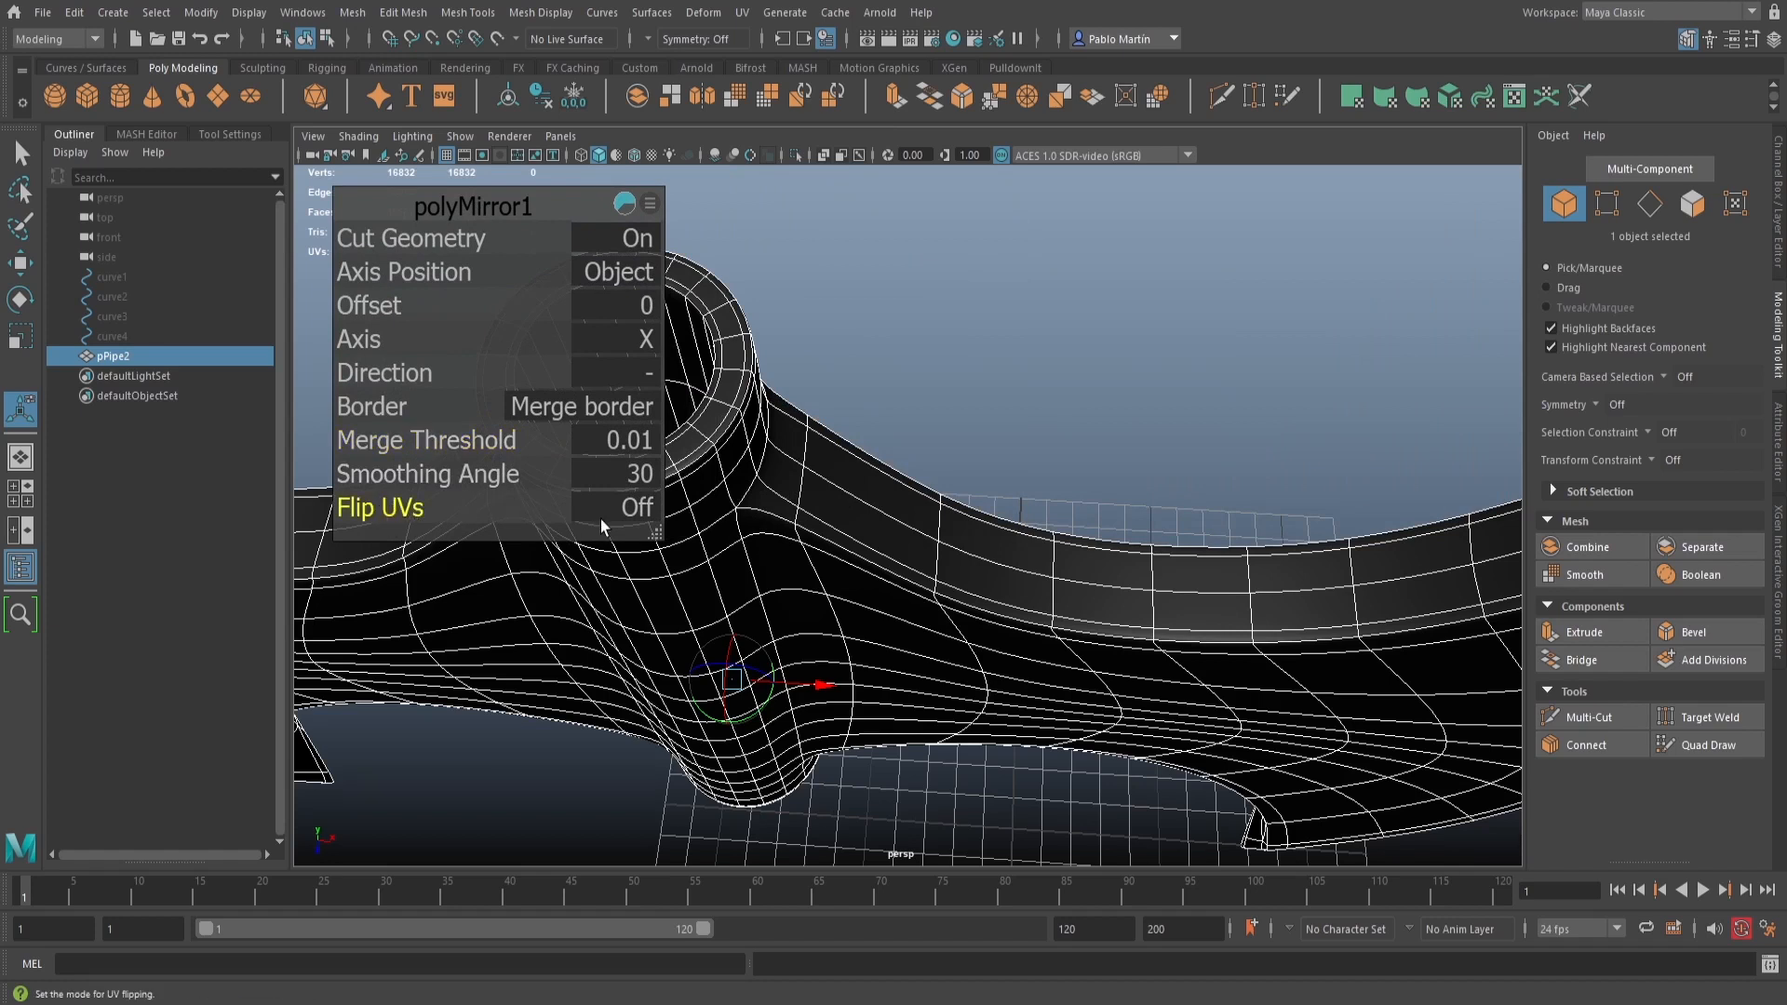
{"action": "left_click", "coordinate": [1636, 12]}
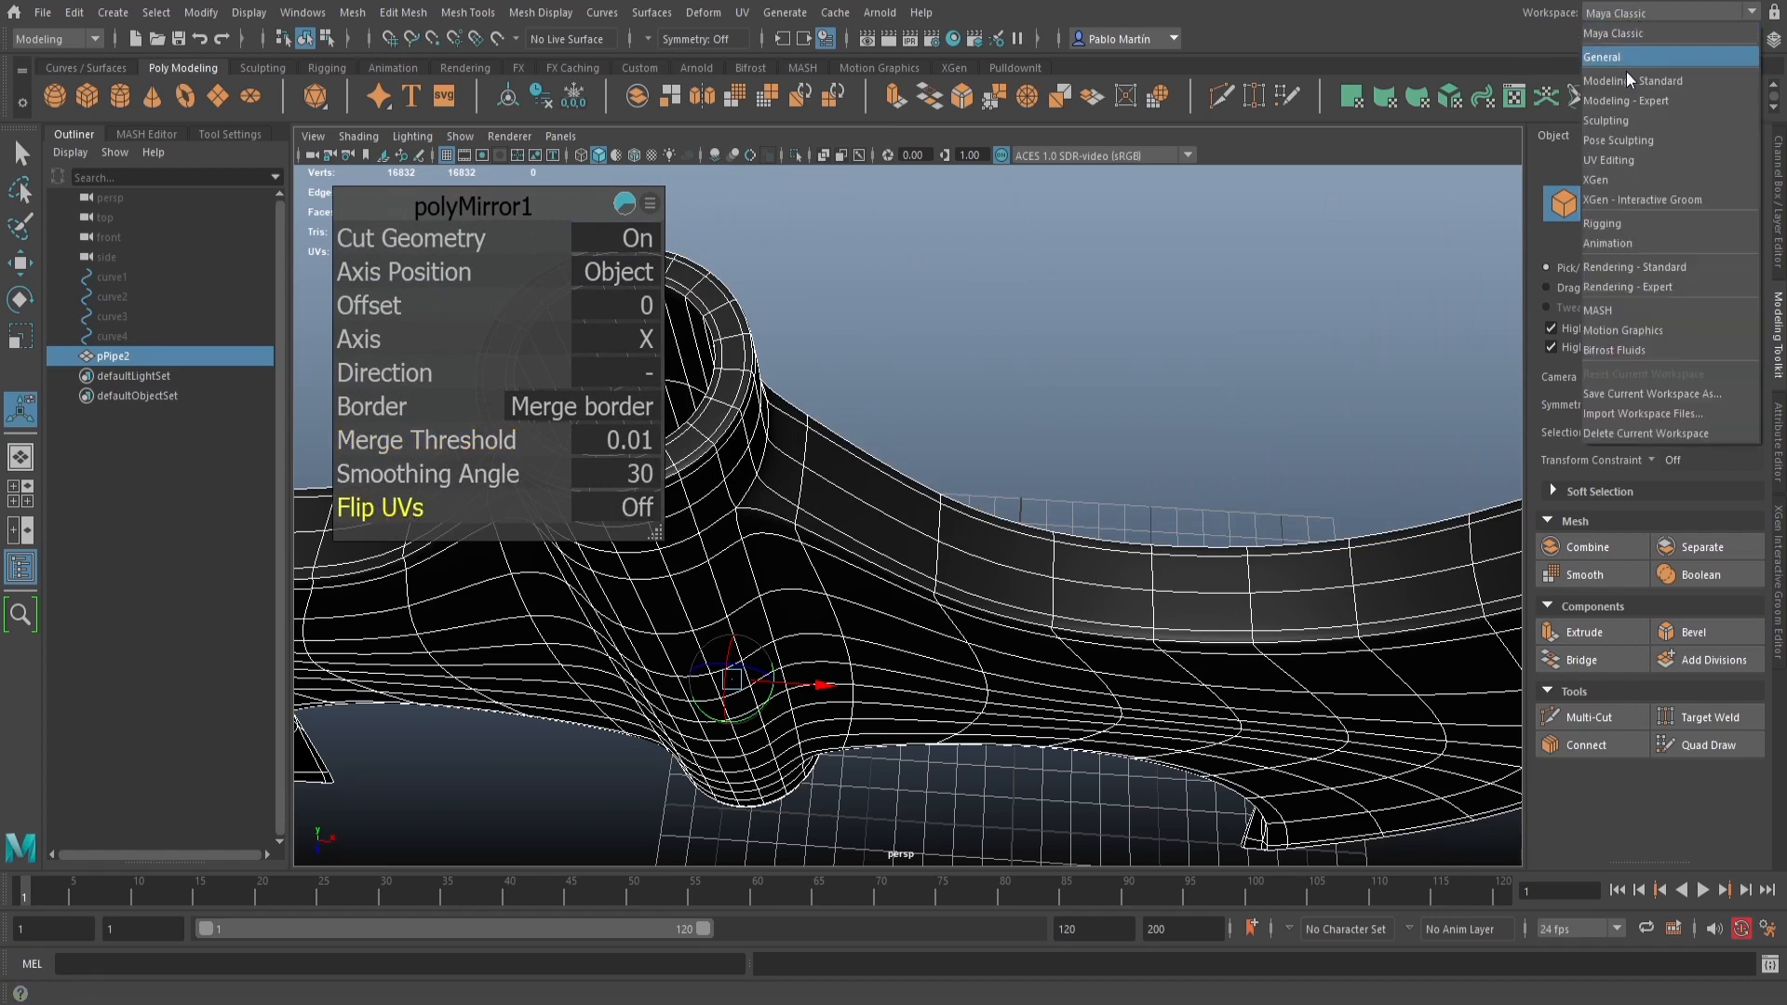
{"action": "left_click", "coordinate": [1637, 160]}
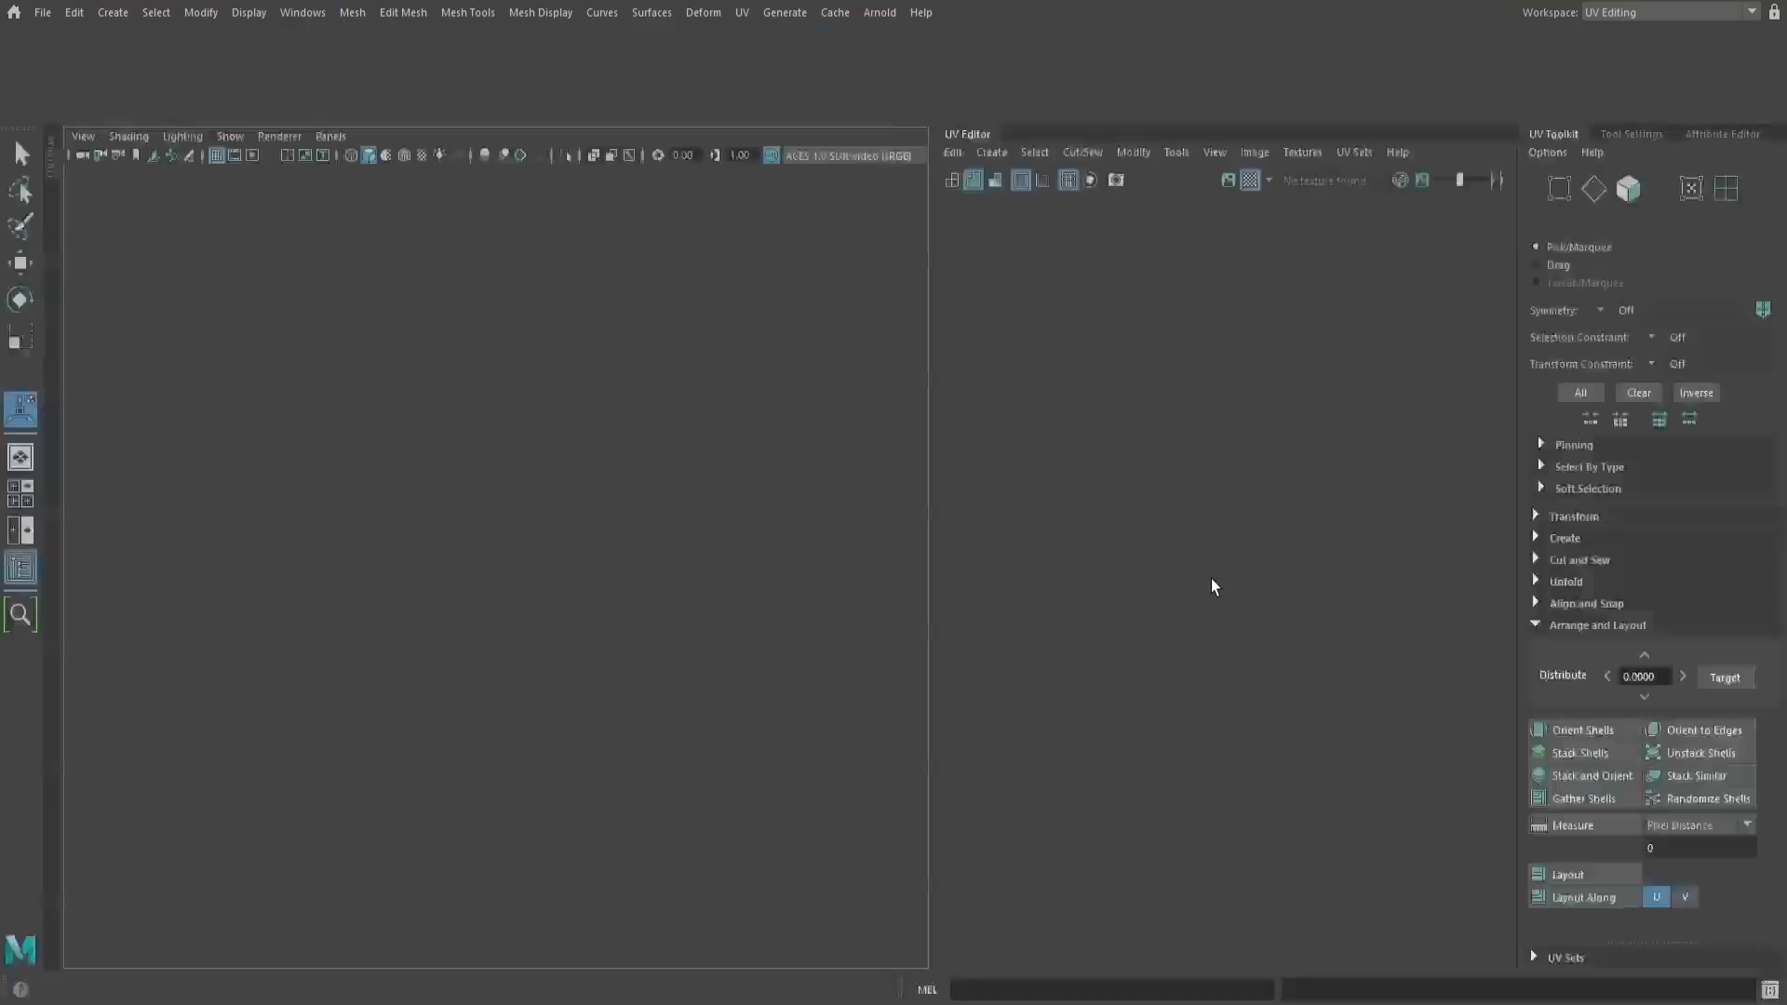
{"action": "left_click_drag", "start_coordinate": [250, 307], "coordinate": [782, 205]}
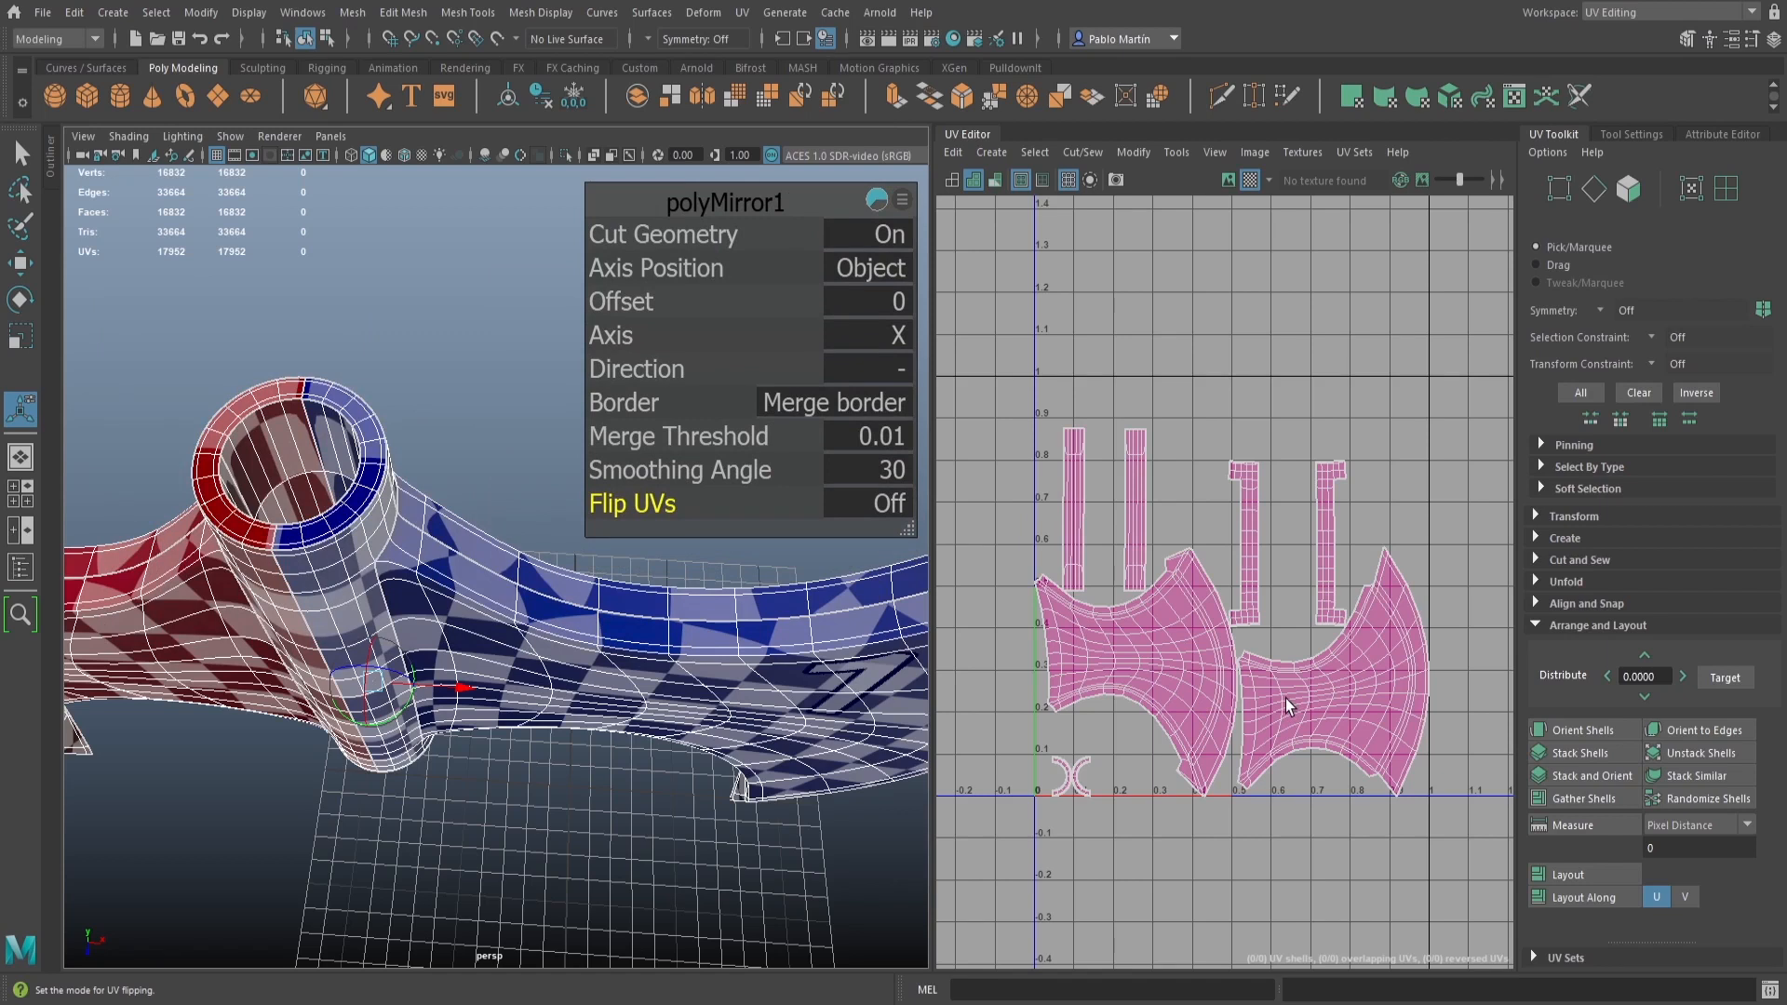
Toggle the mirror's Cut Geometry setting off and back on to compare the socket geometry and its UV shells
{"action": "scroll", "coordinate": [1288, 642], "scroll_direction": "up", "scroll_amount": 3}
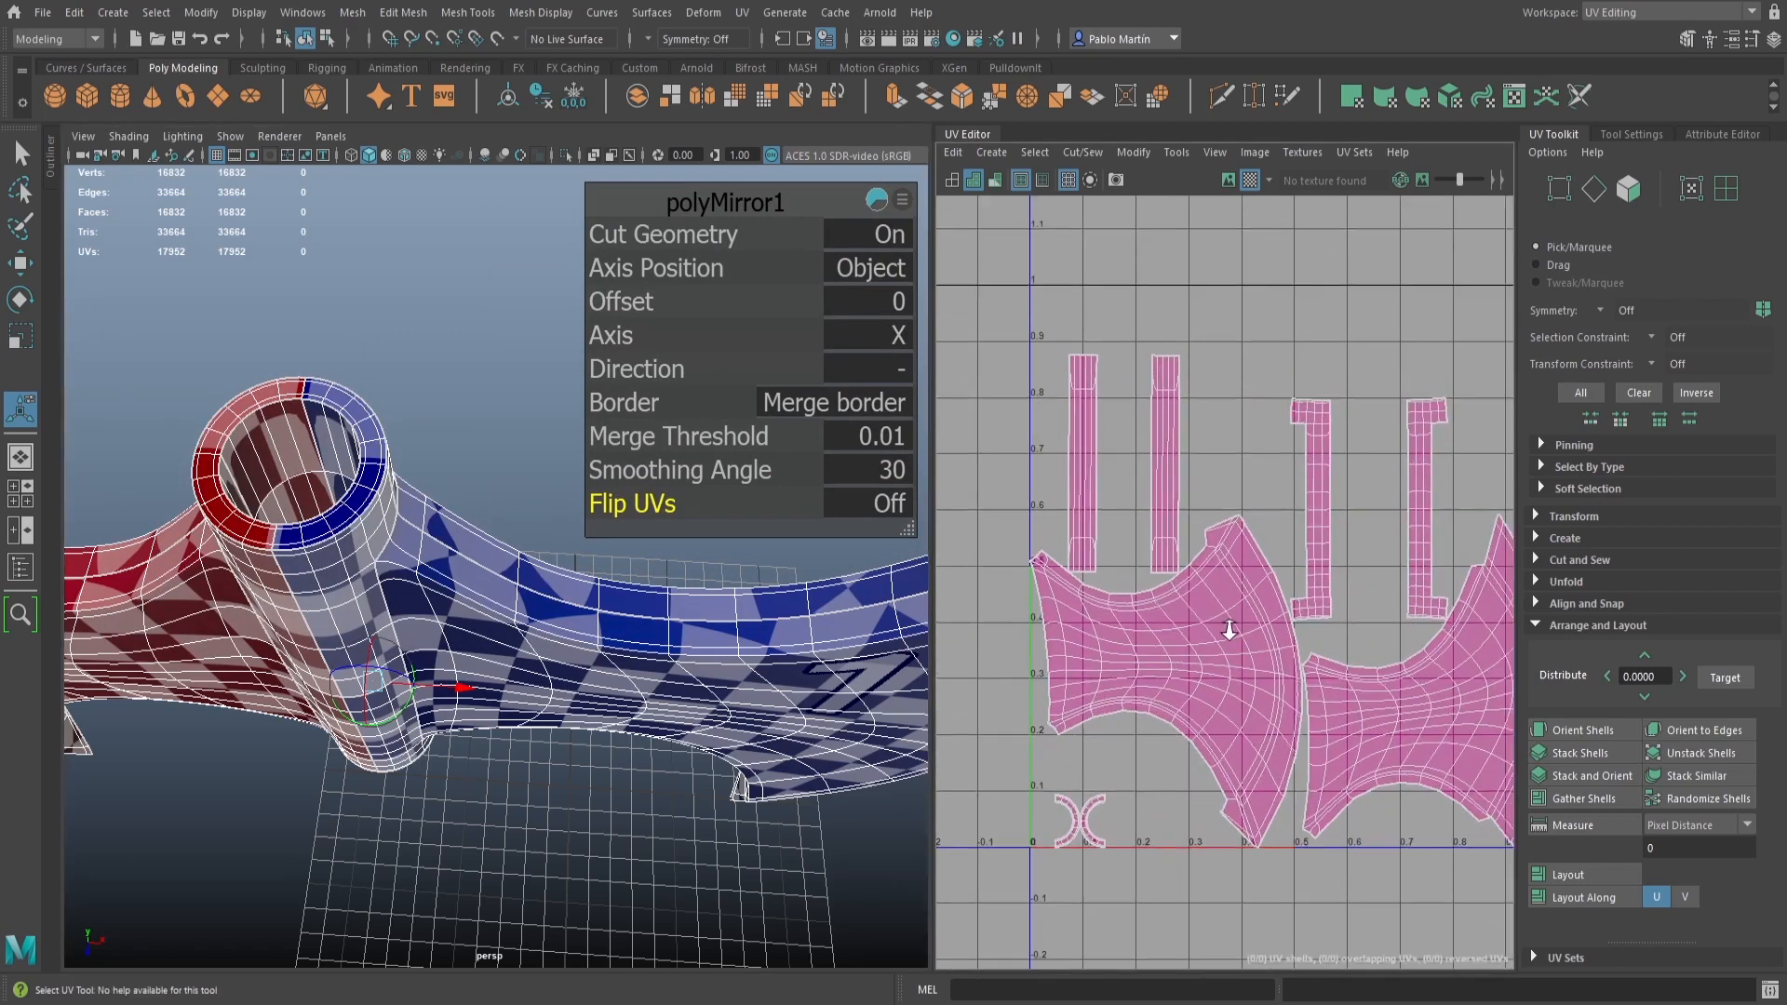
{"action": "middle_click_drag", "start_coordinate": [1266, 643], "coordinate": [1247, 605], "text": "alt"}
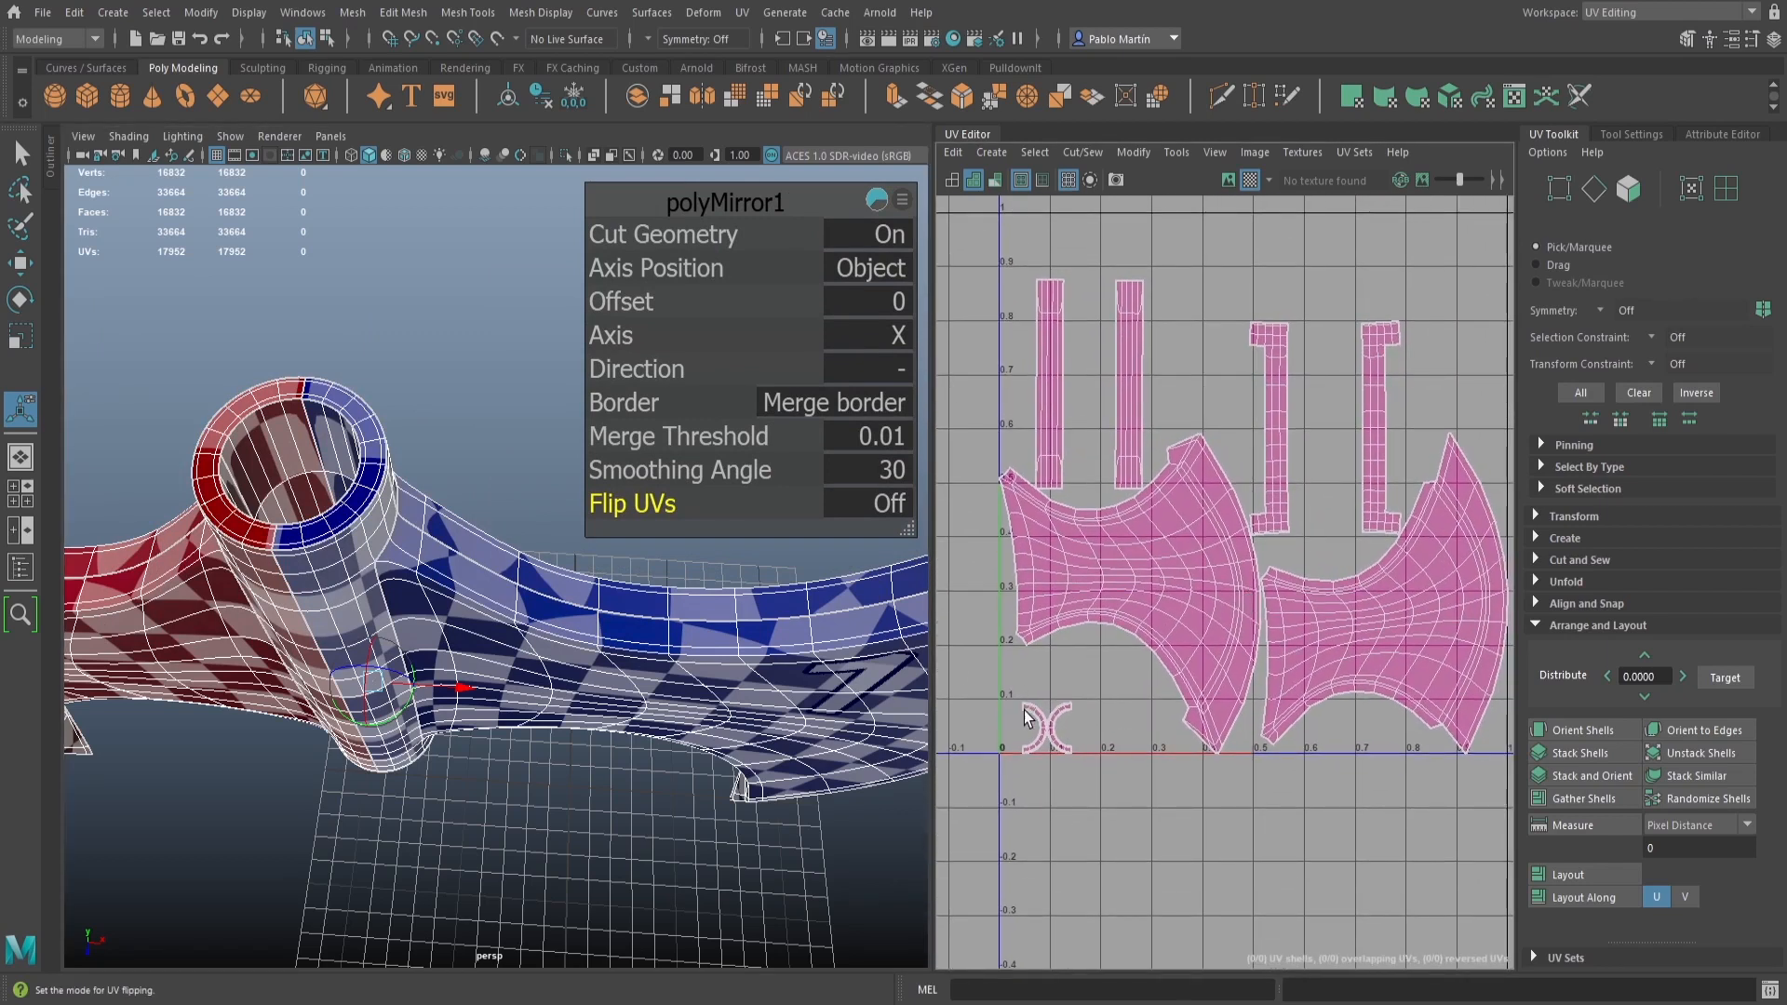
{"action": "left_click", "coordinate": [891, 235]}
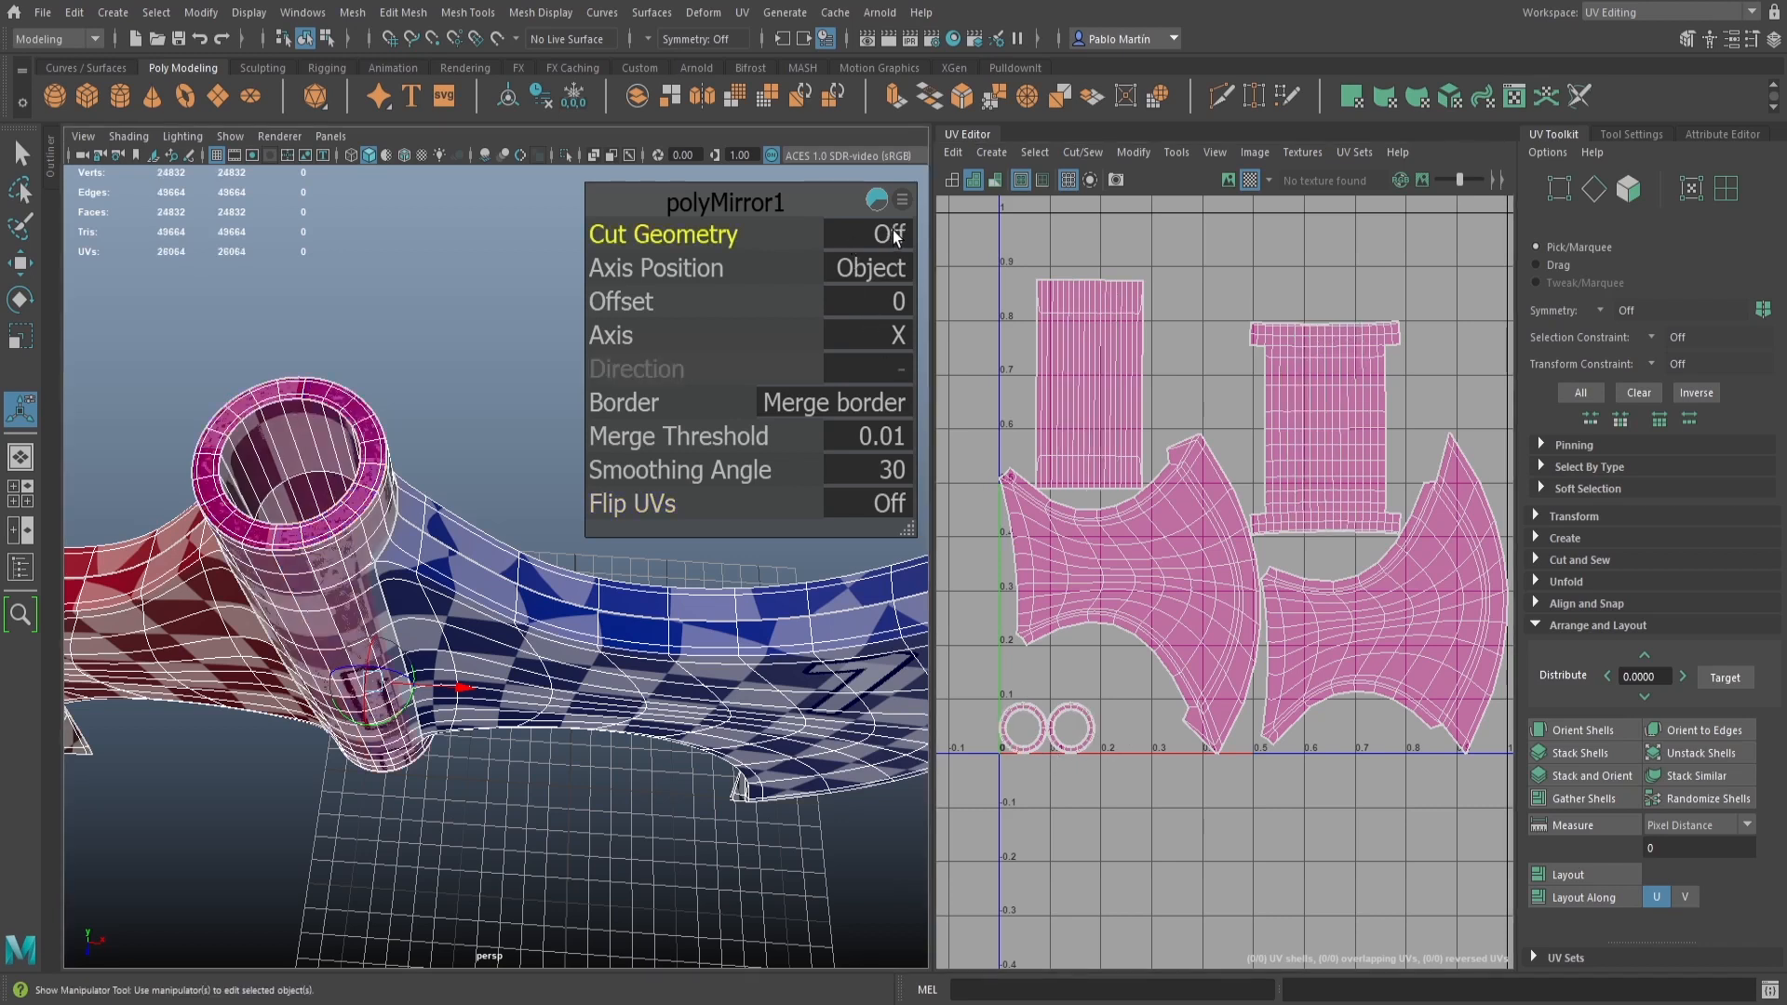
{"action": "left_click", "coordinate": [892, 235]}
{"action": "left_click", "coordinate": [892, 235]}
{"action": "left_click", "coordinate": [892, 236]}
{"action": "left_click", "coordinate": [892, 236]}
{"action": "left_click", "coordinate": [891, 236]}
{"action": "left_click", "coordinate": [892, 235]}
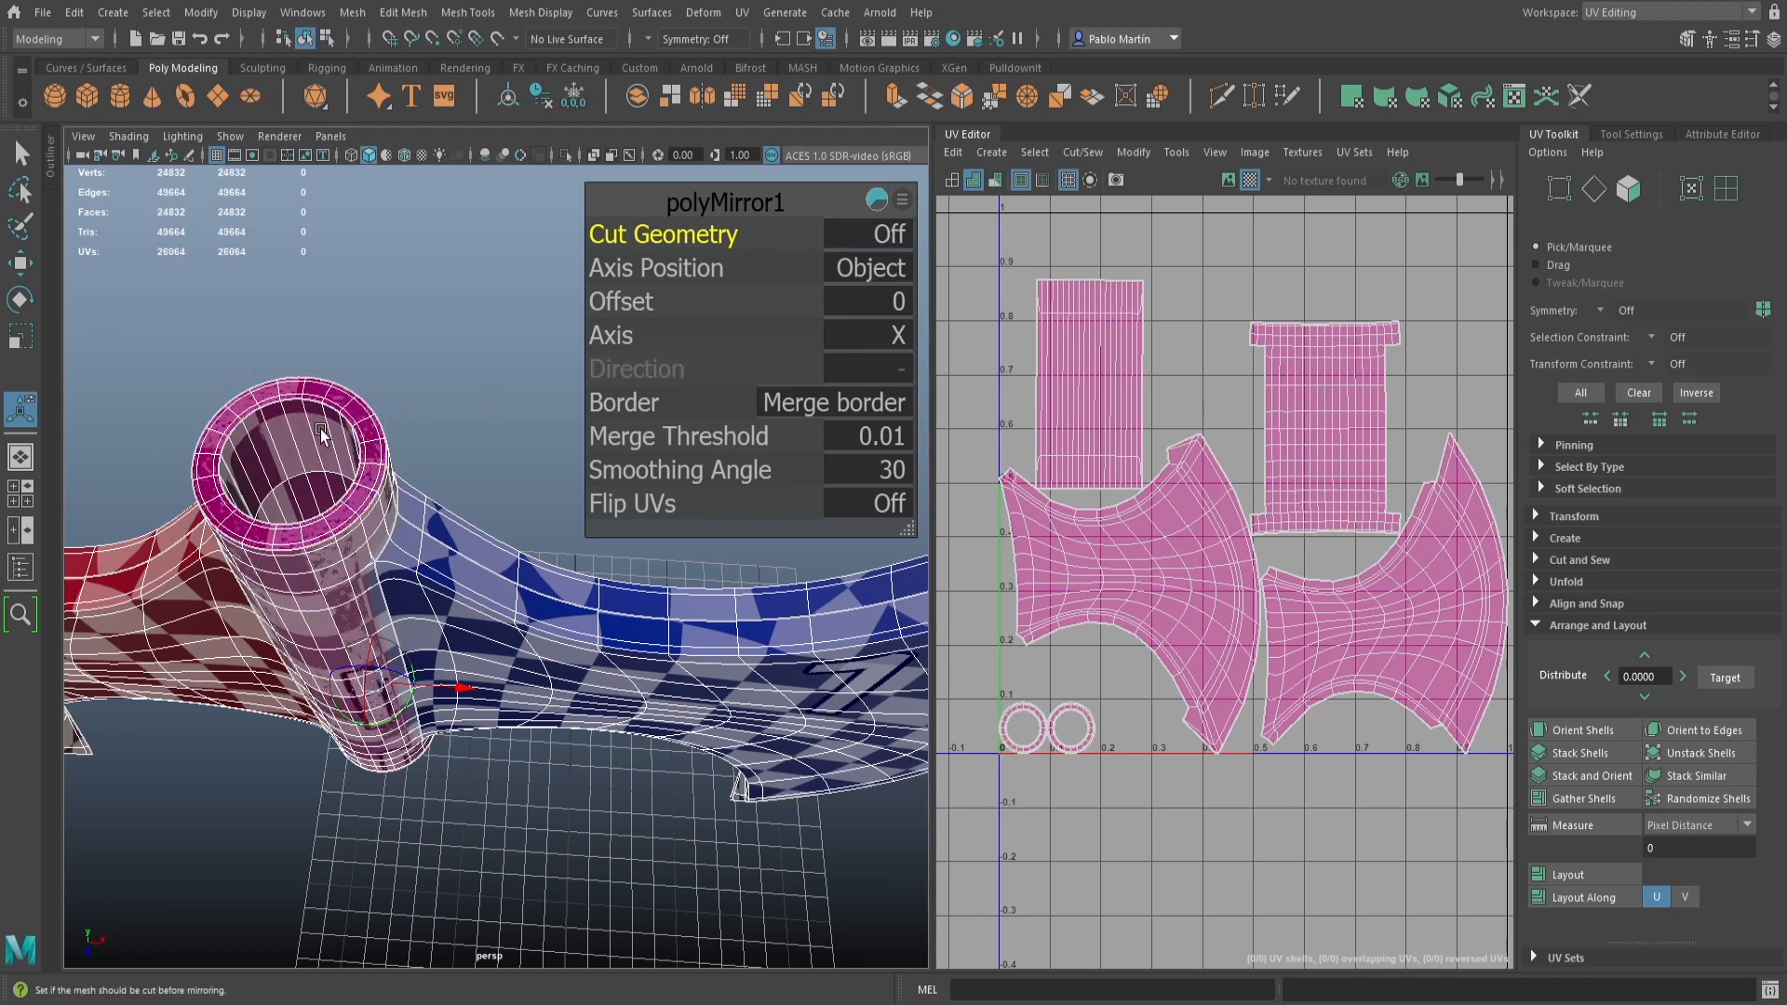
{"action": "left_click", "coordinate": [897, 238]}
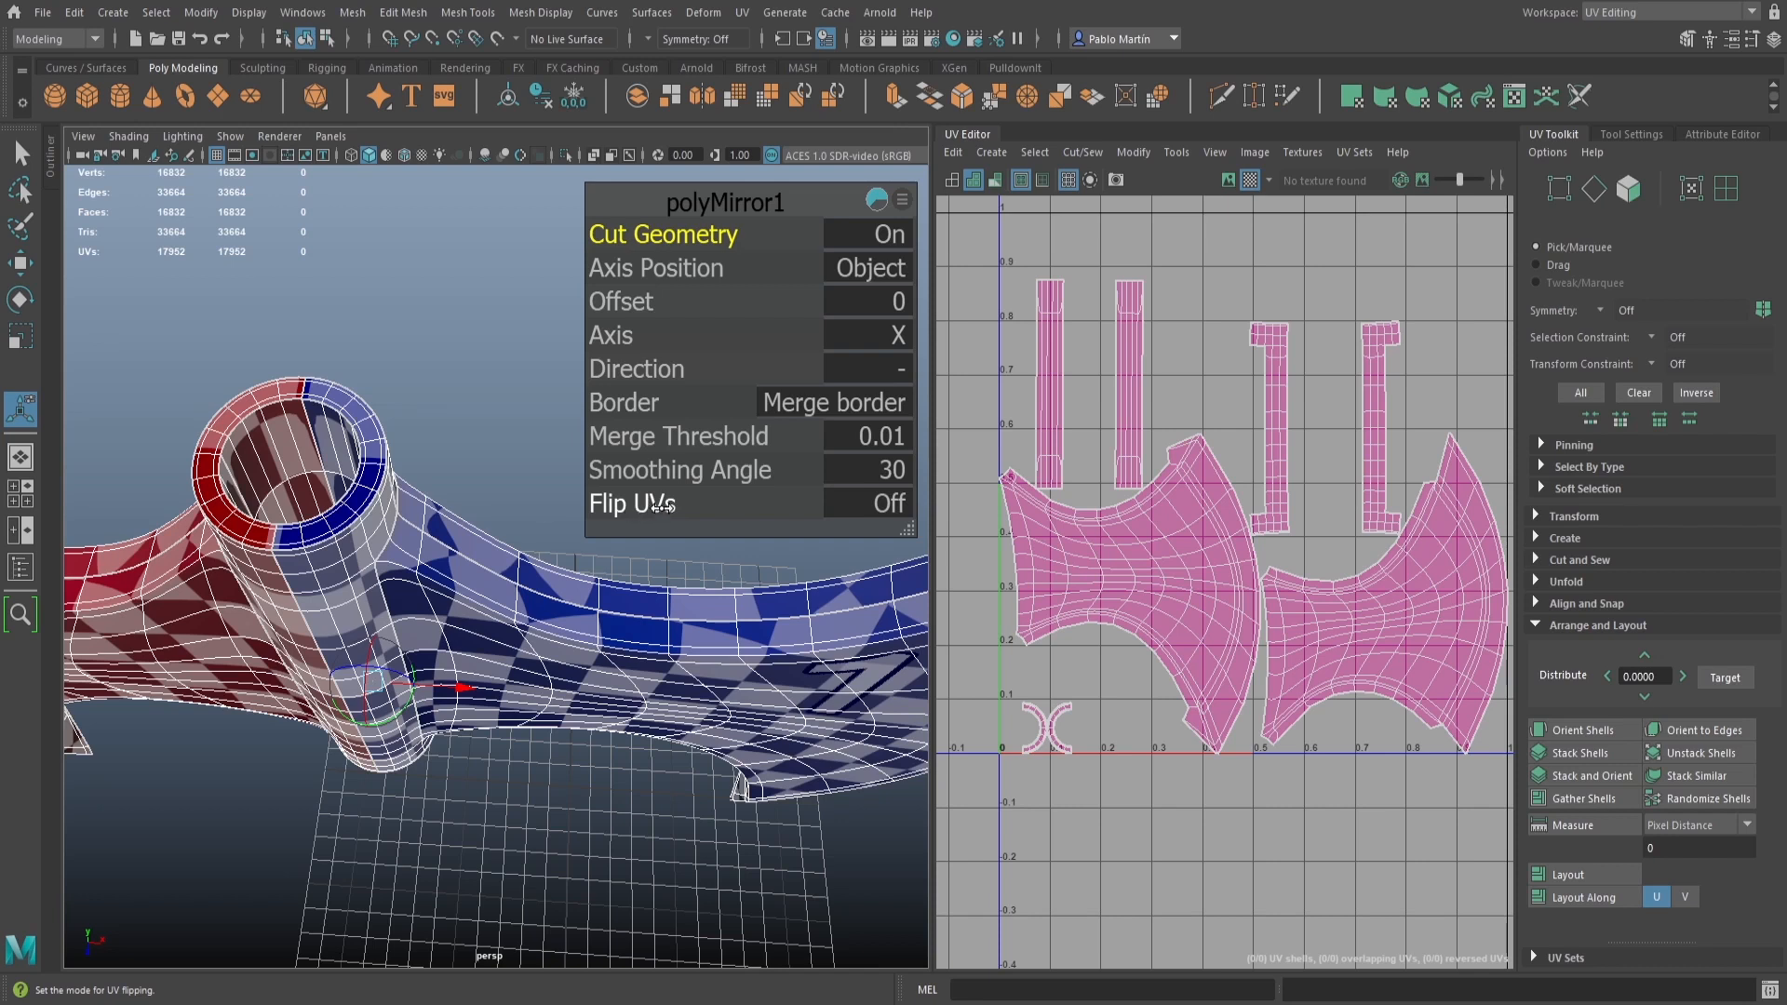
Set the mirror's Flip UVs option to World U, frame all the UVs, and return to the Select tool with the mesh selected
{"action": "left_click", "coordinate": [882, 504]}
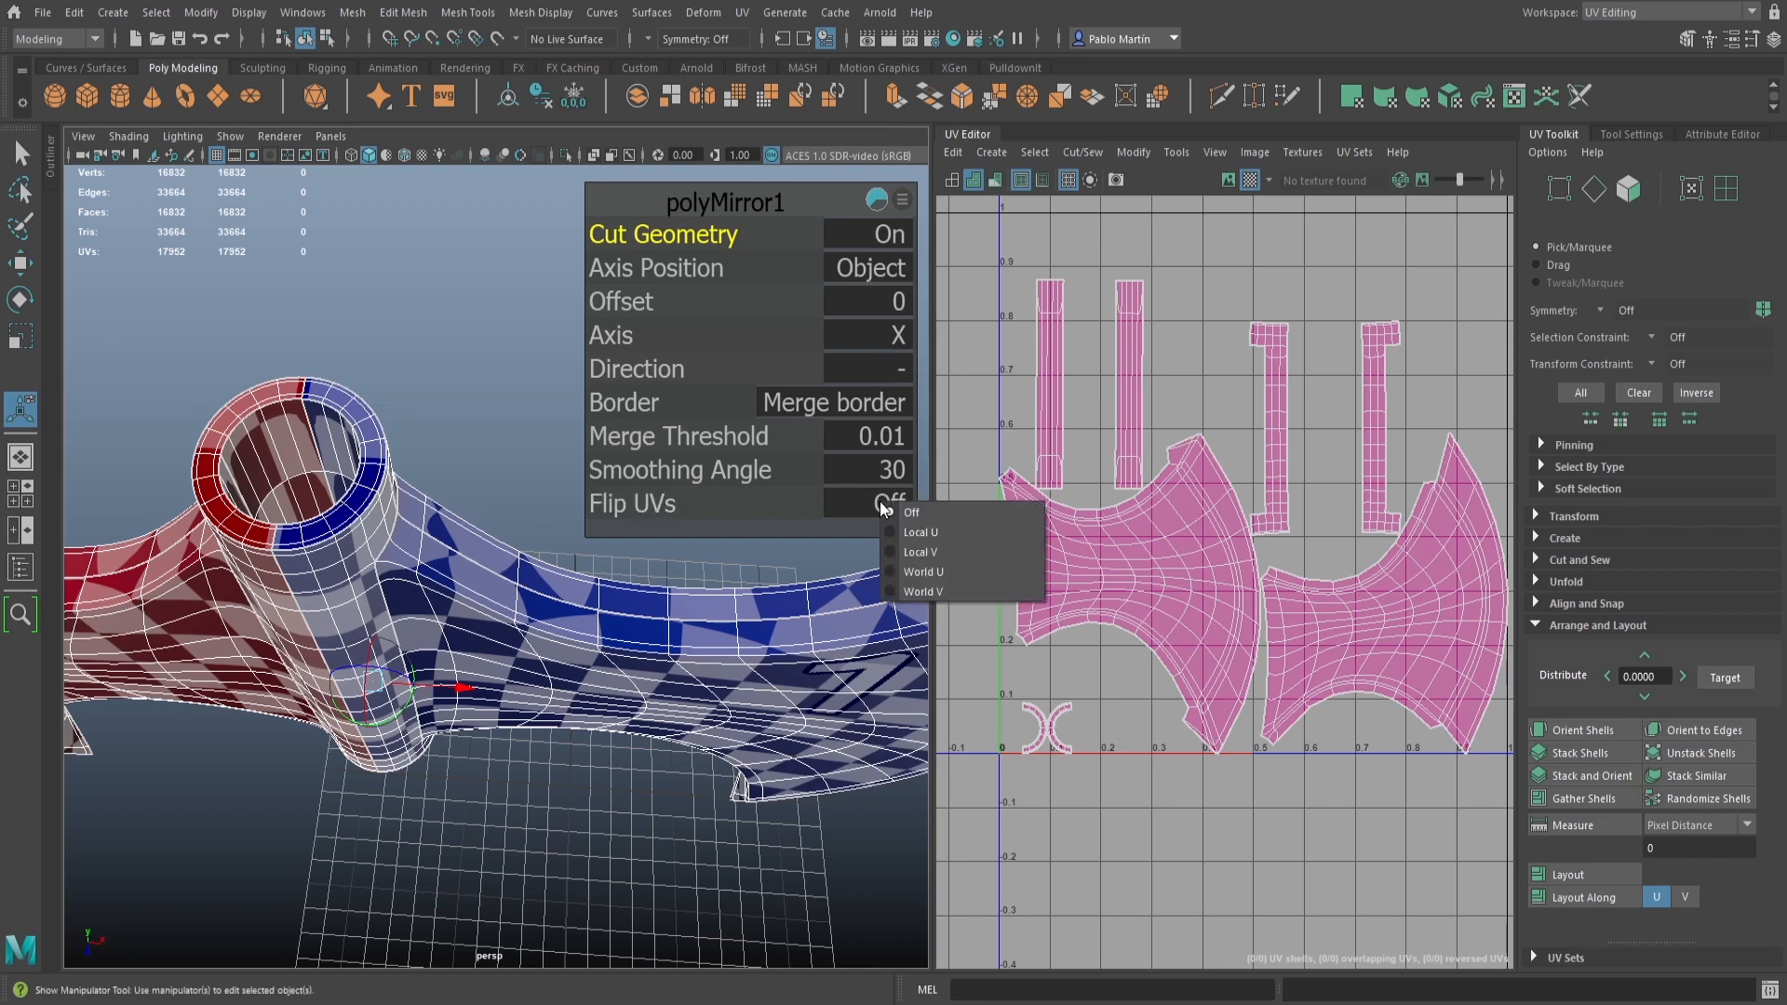
{"action": "left_click", "coordinate": [947, 572]}
{"action": "key", "text": "f"}
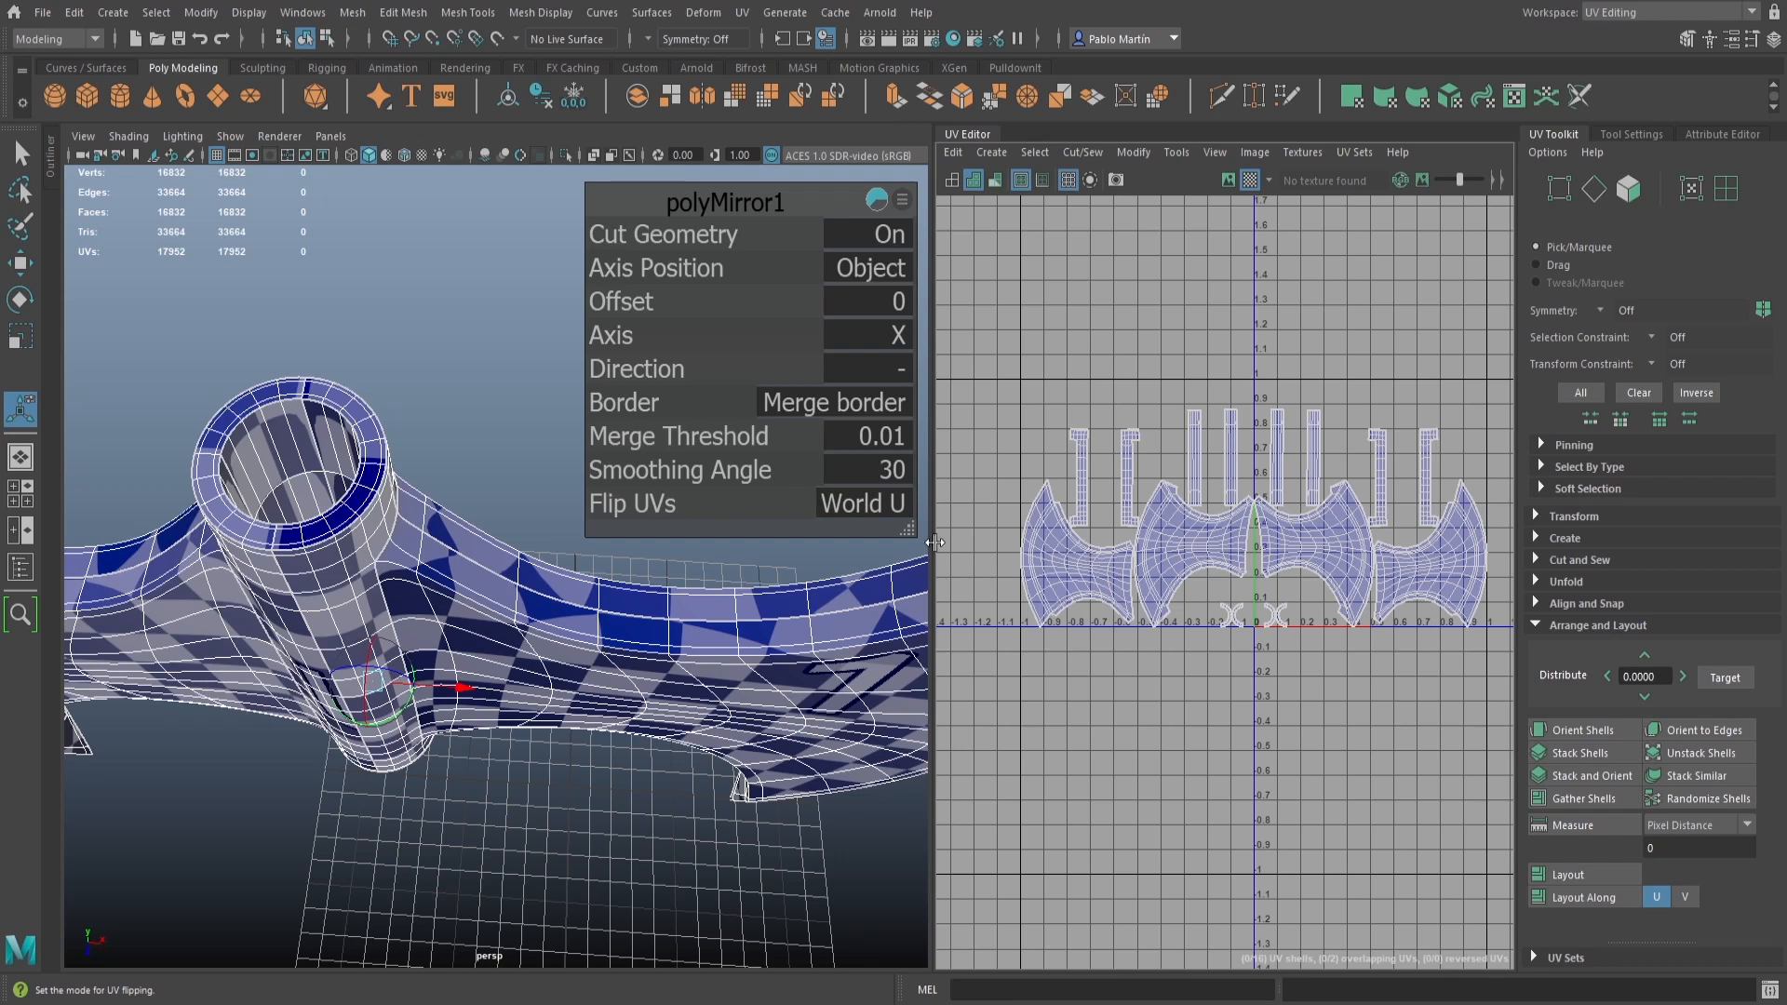
{"action": "left_click", "coordinate": [685, 633]}
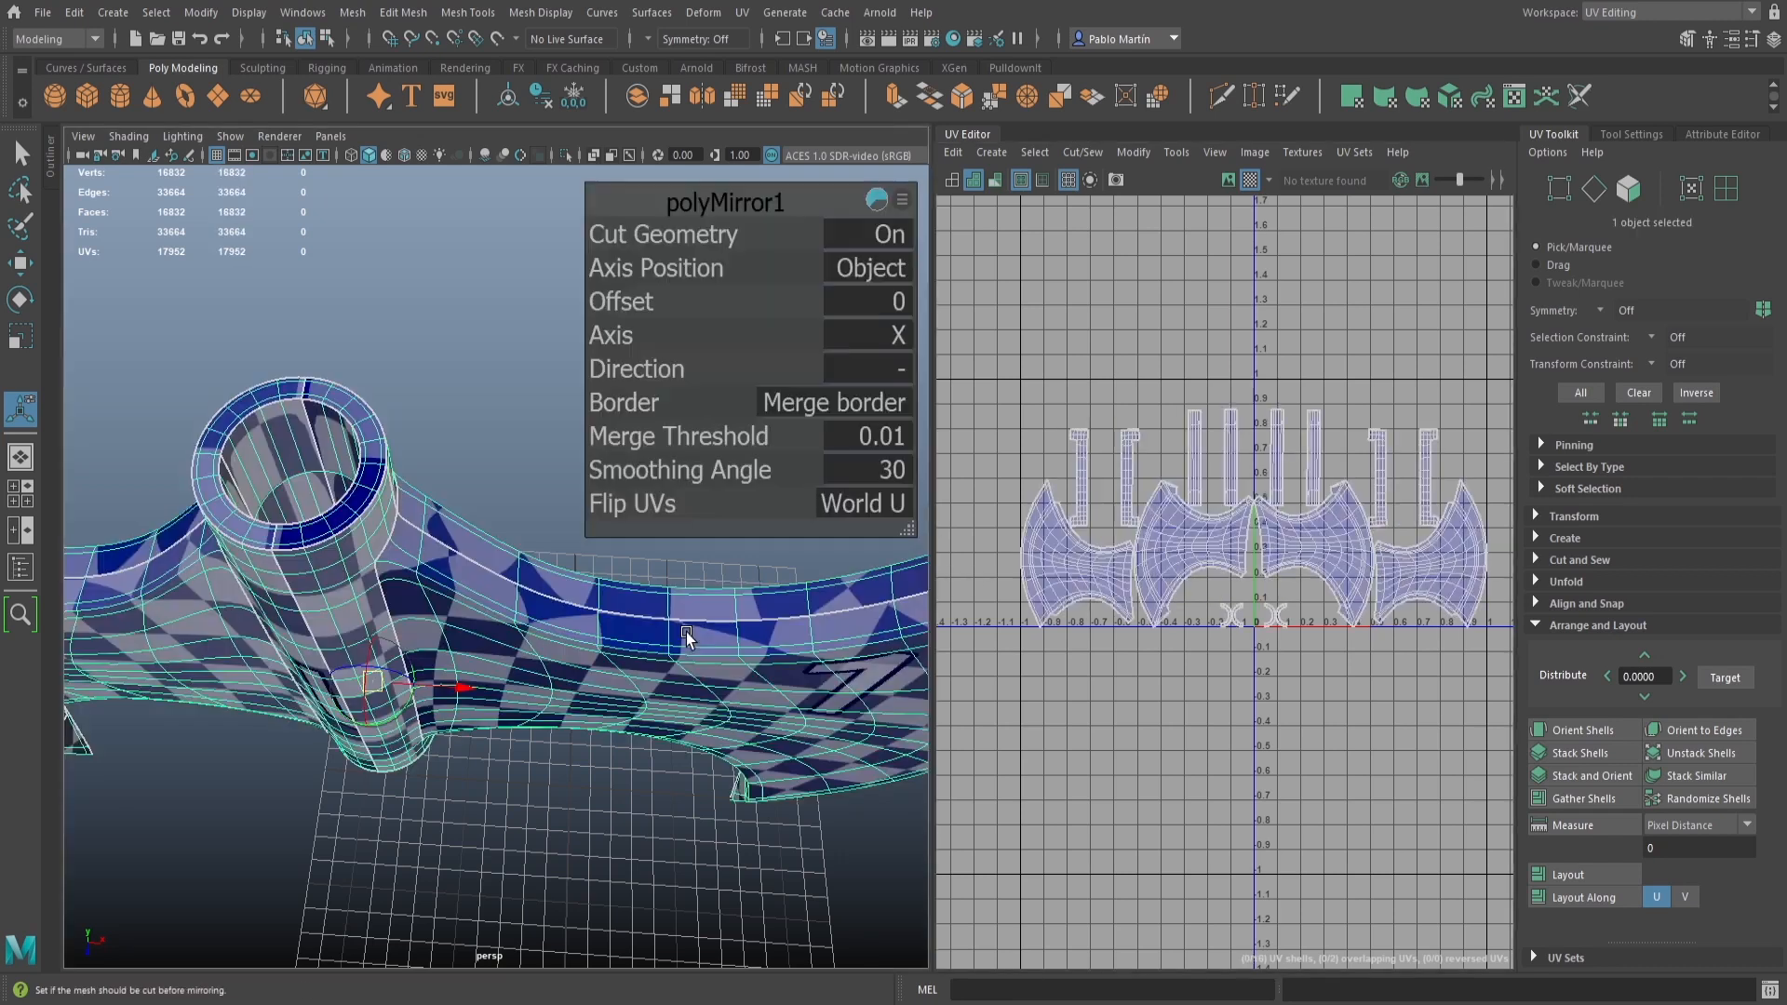
{"action": "key", "text": "q"}
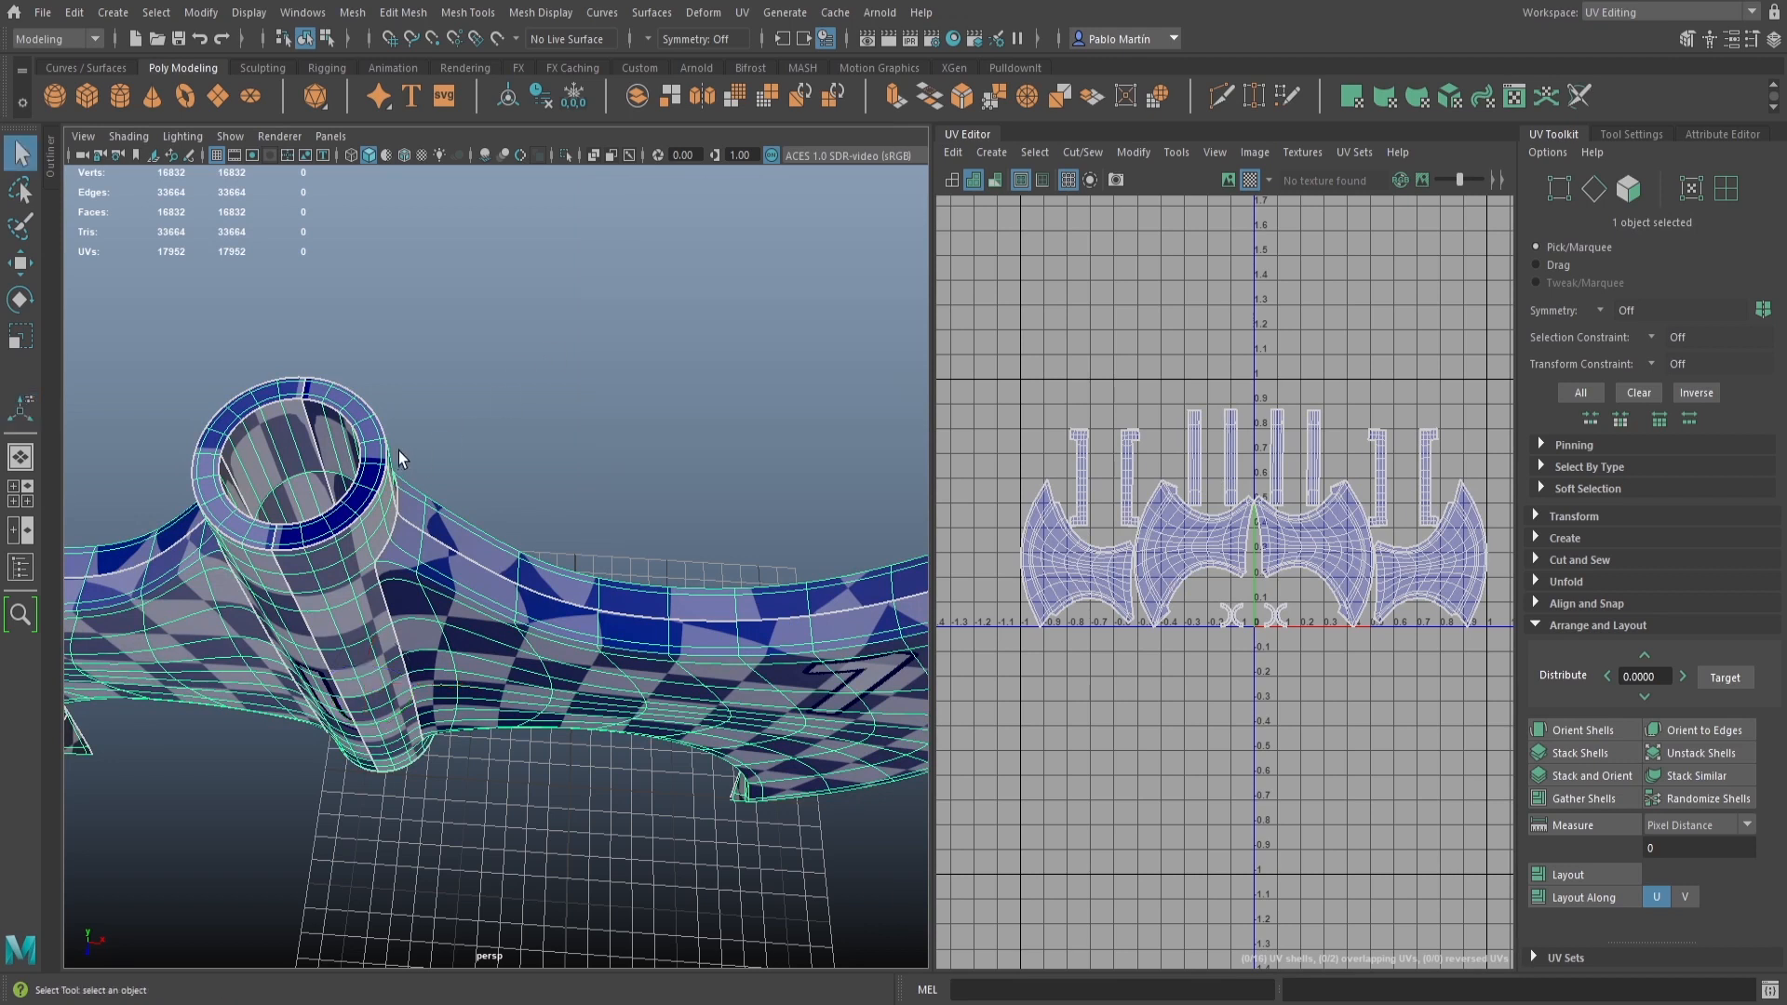
Widen the UV Editor and examine the mirrored shells on both sides of U 0, closing in on the half-ring shells
{"action": "left_click_drag", "start_coordinate": [931, 452], "coordinate": [478, 452]}
{"action": "scroll", "coordinate": [998, 607], "scroll_direction": "down", "scroll_amount": 2}
{"action": "scroll", "coordinate": [999, 606], "scroll_direction": "up", "scroll_amount": 1}
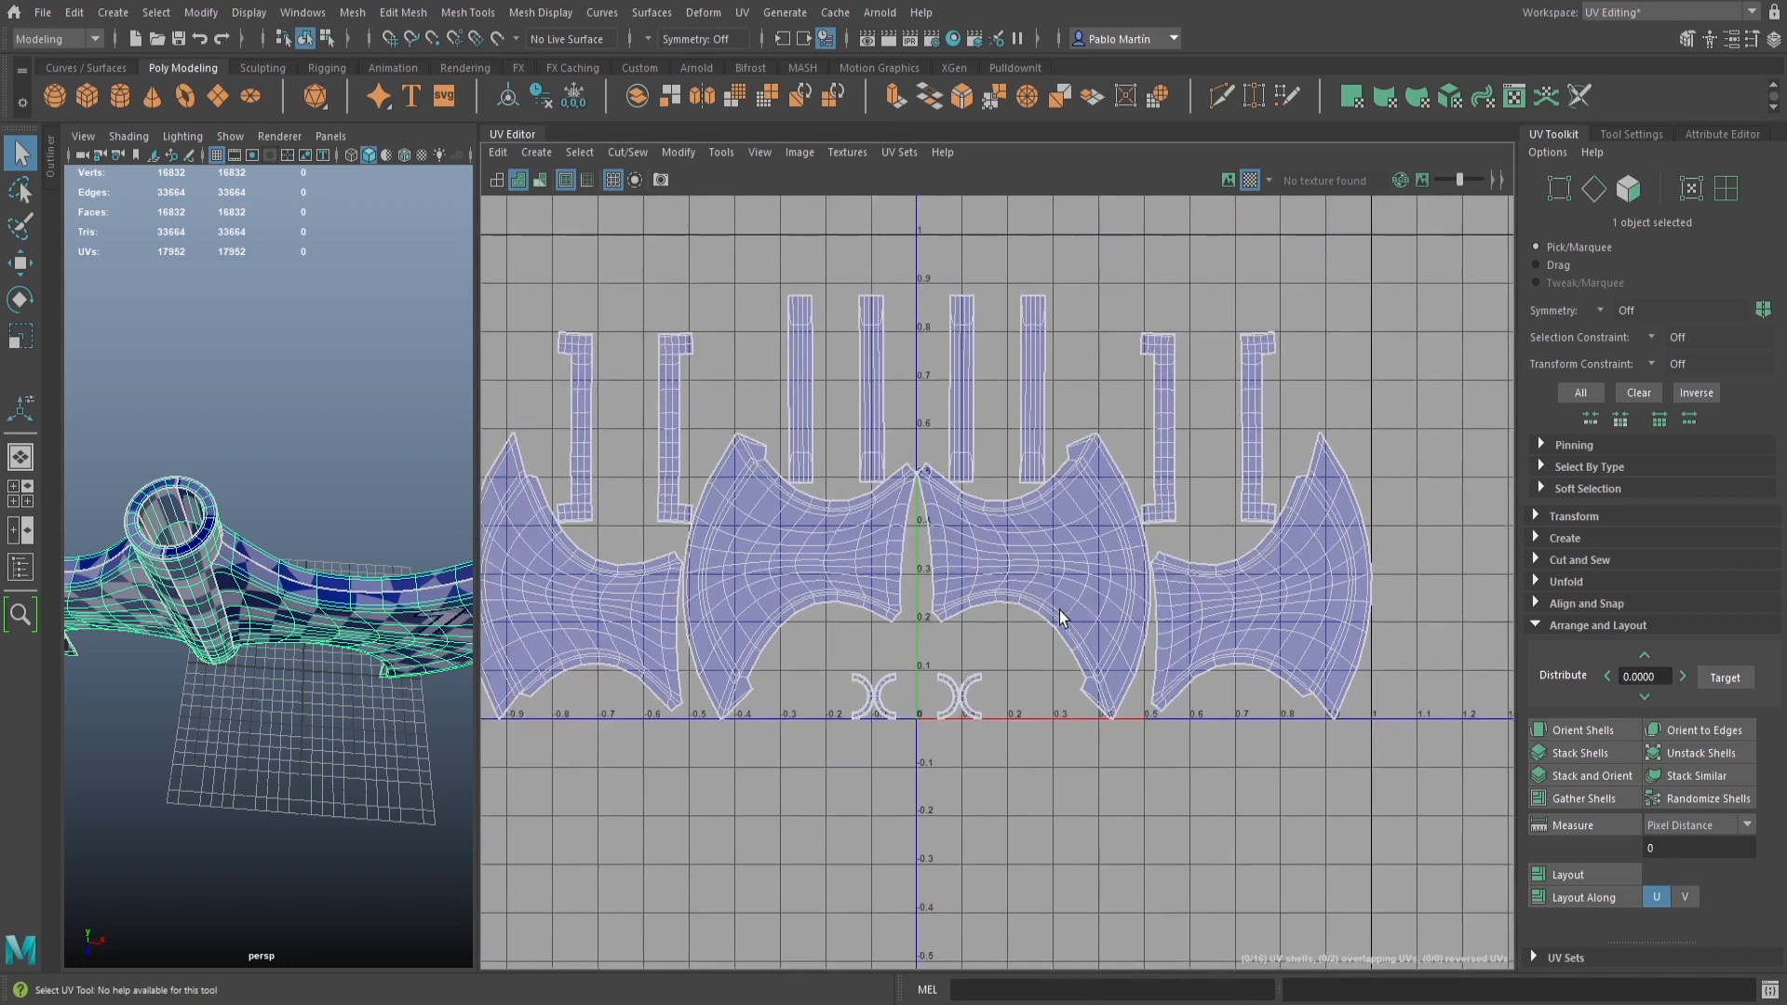
{"action": "middle_click_drag", "start_coordinate": [999, 607], "coordinate": [1099, 592], "text": "alt"}
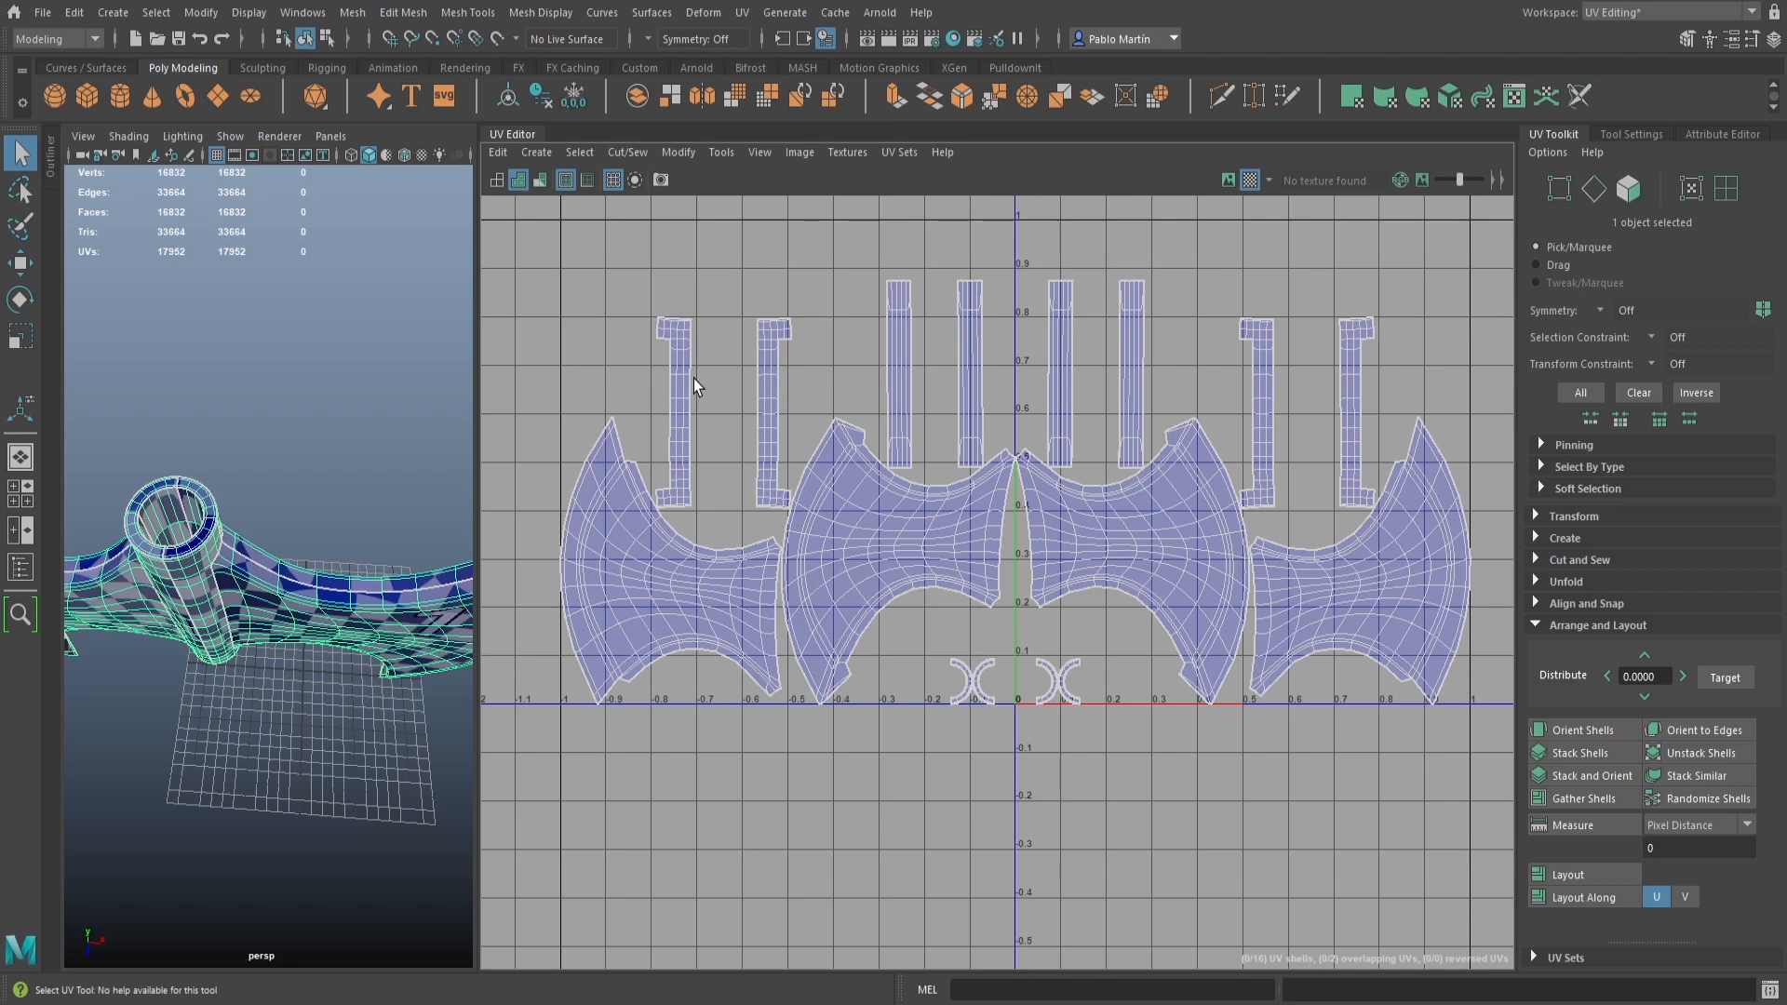
{"action": "right_click_drag", "start_coordinate": [829, 633], "coordinate": [1581, 674], "text": "alt"}
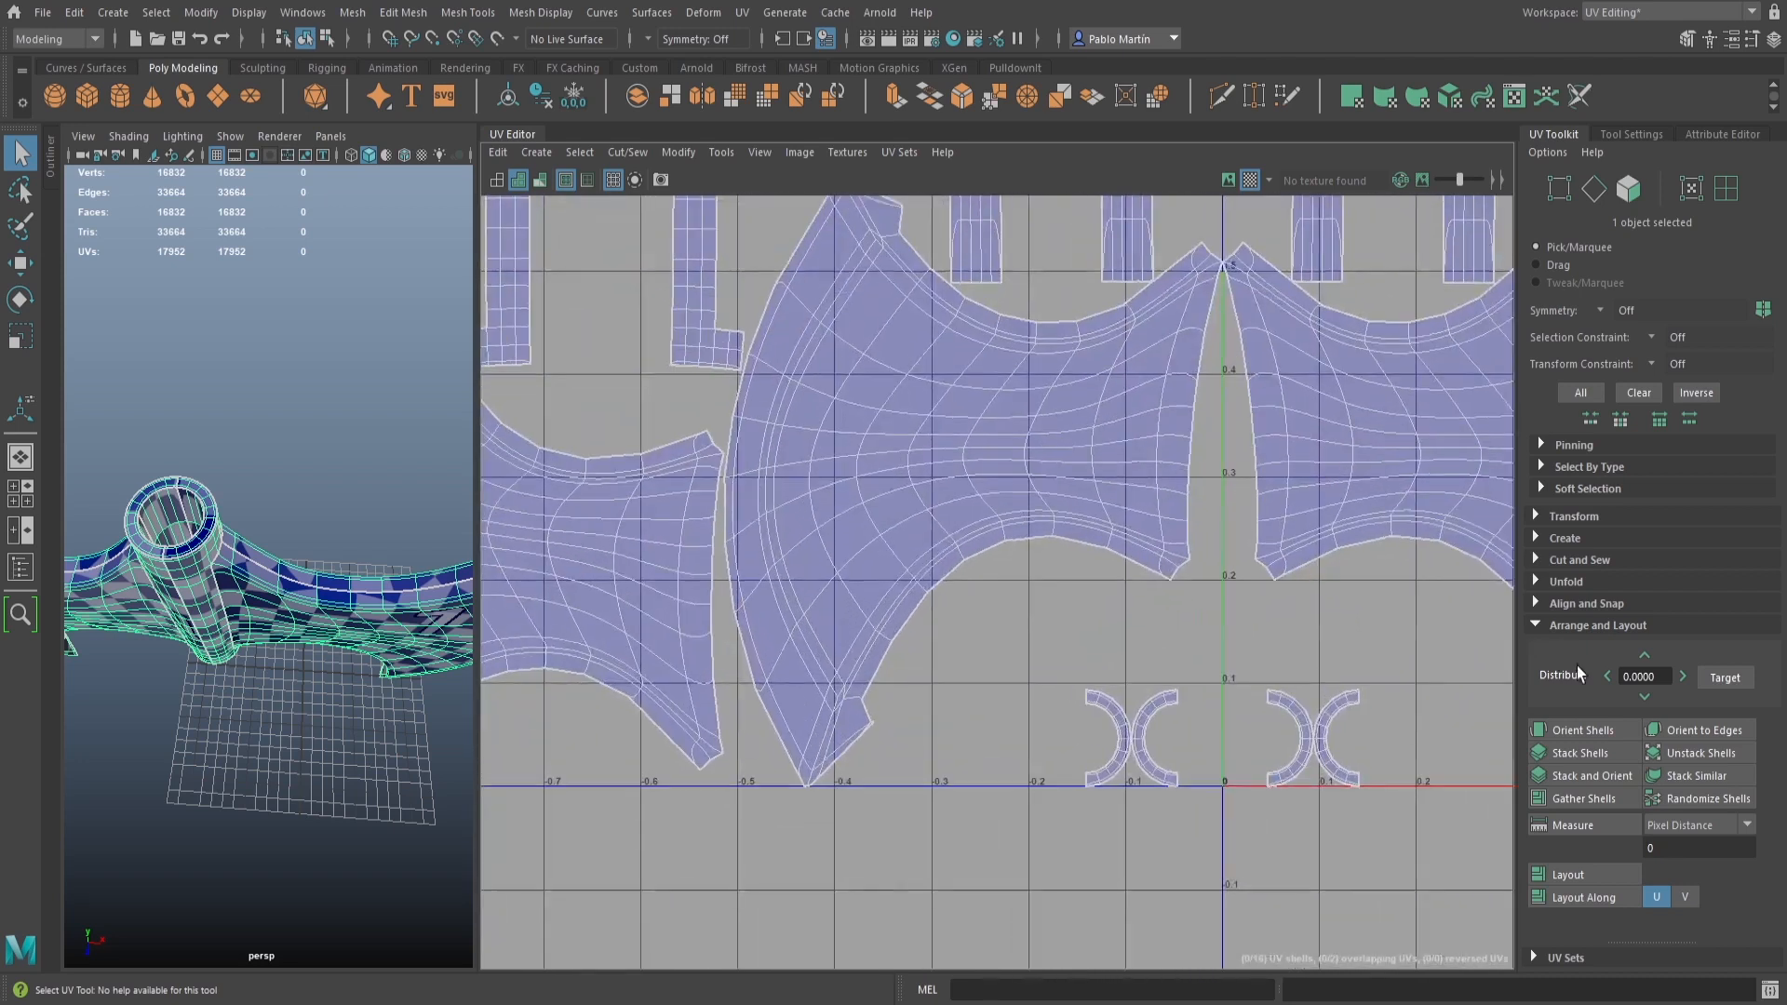
{"action": "middle_click_drag", "start_coordinate": [1306, 719], "coordinate": [1054, 379], "text": "alt"}
{"action": "right_click_drag", "start_coordinate": [1054, 379], "coordinate": [1189, 523], "text": "alt"}
{"action": "middle_click_drag", "start_coordinate": [1189, 522], "coordinate": [866, 706], "text": "alt"}
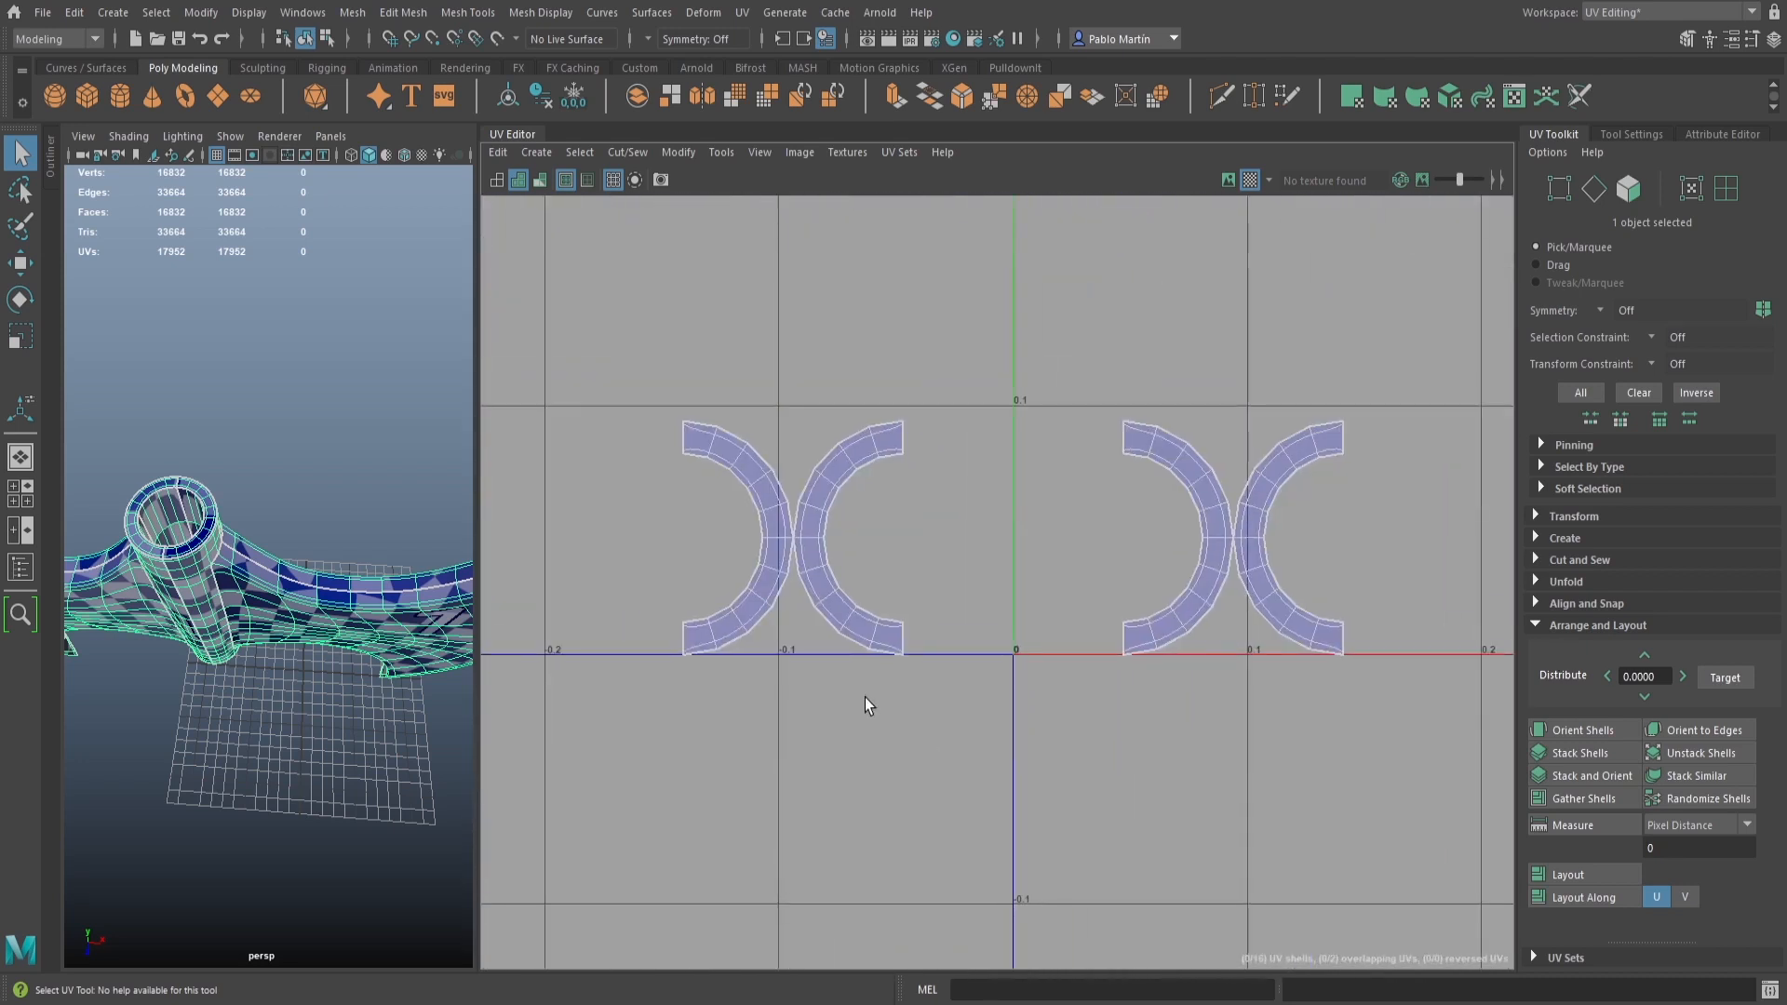
{"action": "right_click_drag", "start_coordinate": [865, 705], "coordinate": [1225, 685], "text": "alt"}
{"action": "middle_click_drag", "start_coordinate": [958, 533], "coordinate": [1034, 612], "text": "alt"}
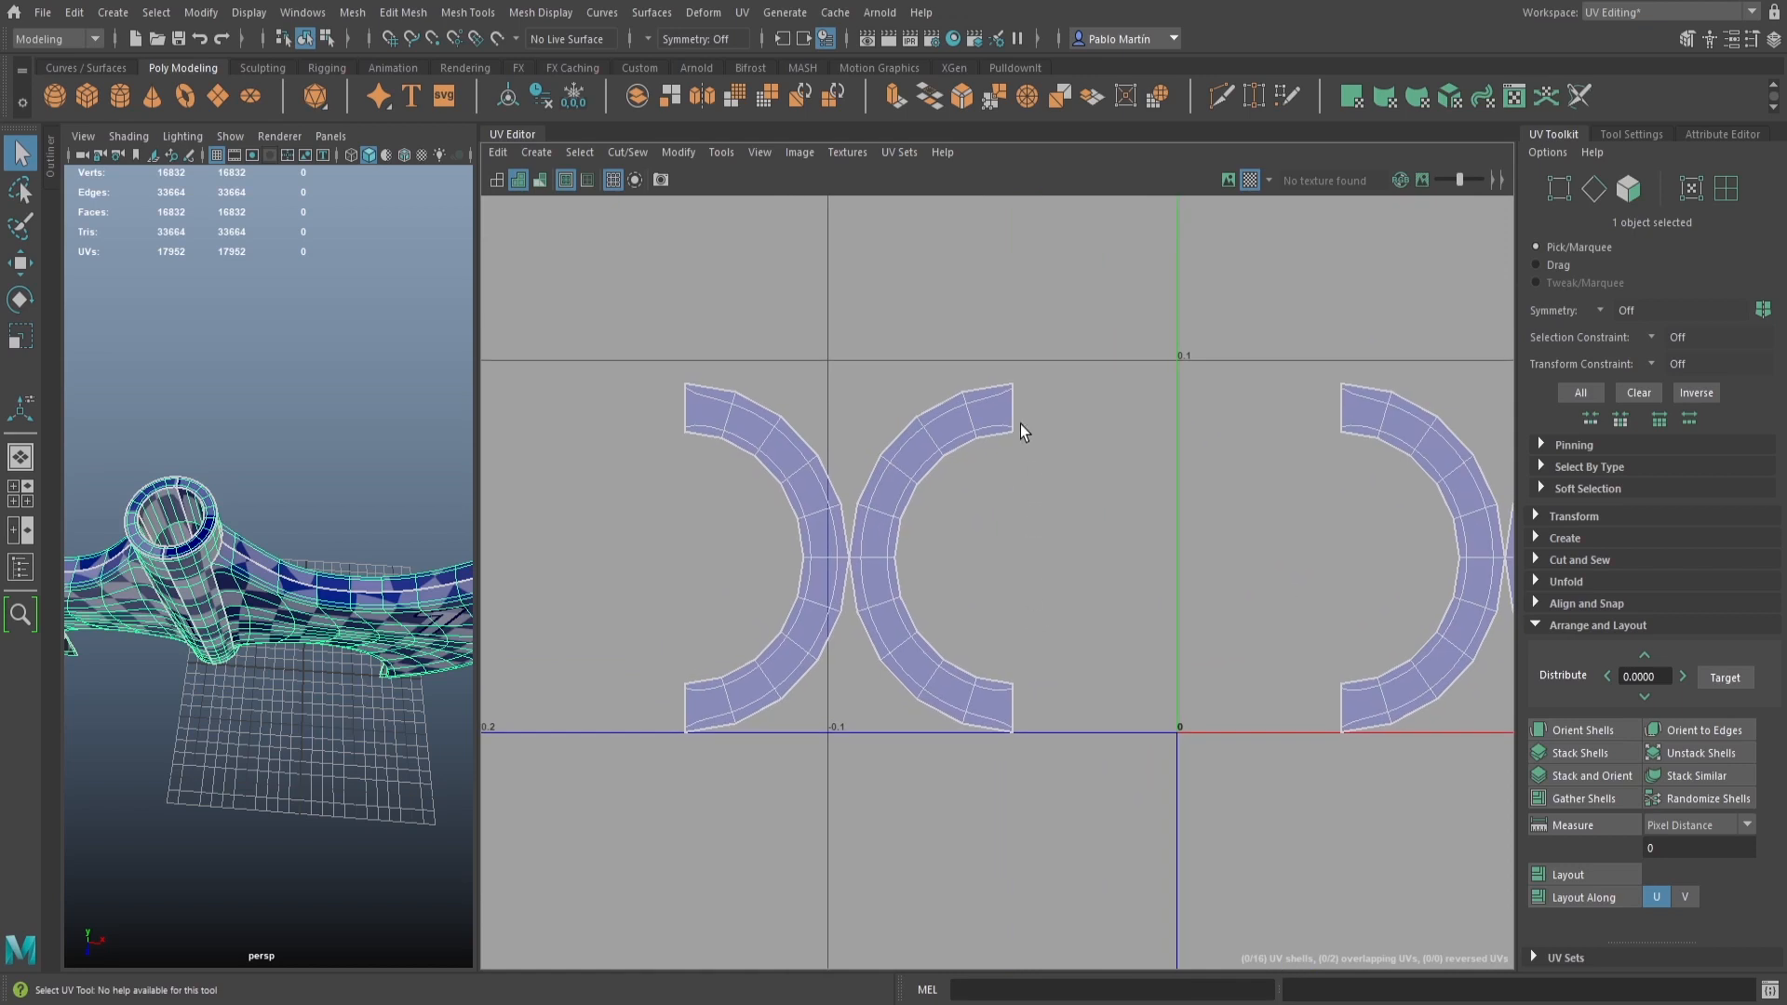
Turn off smooth preview and select both end edges of the half-ring shell nearest U 0 on its negative side
{"action": "key", "text": "1"}
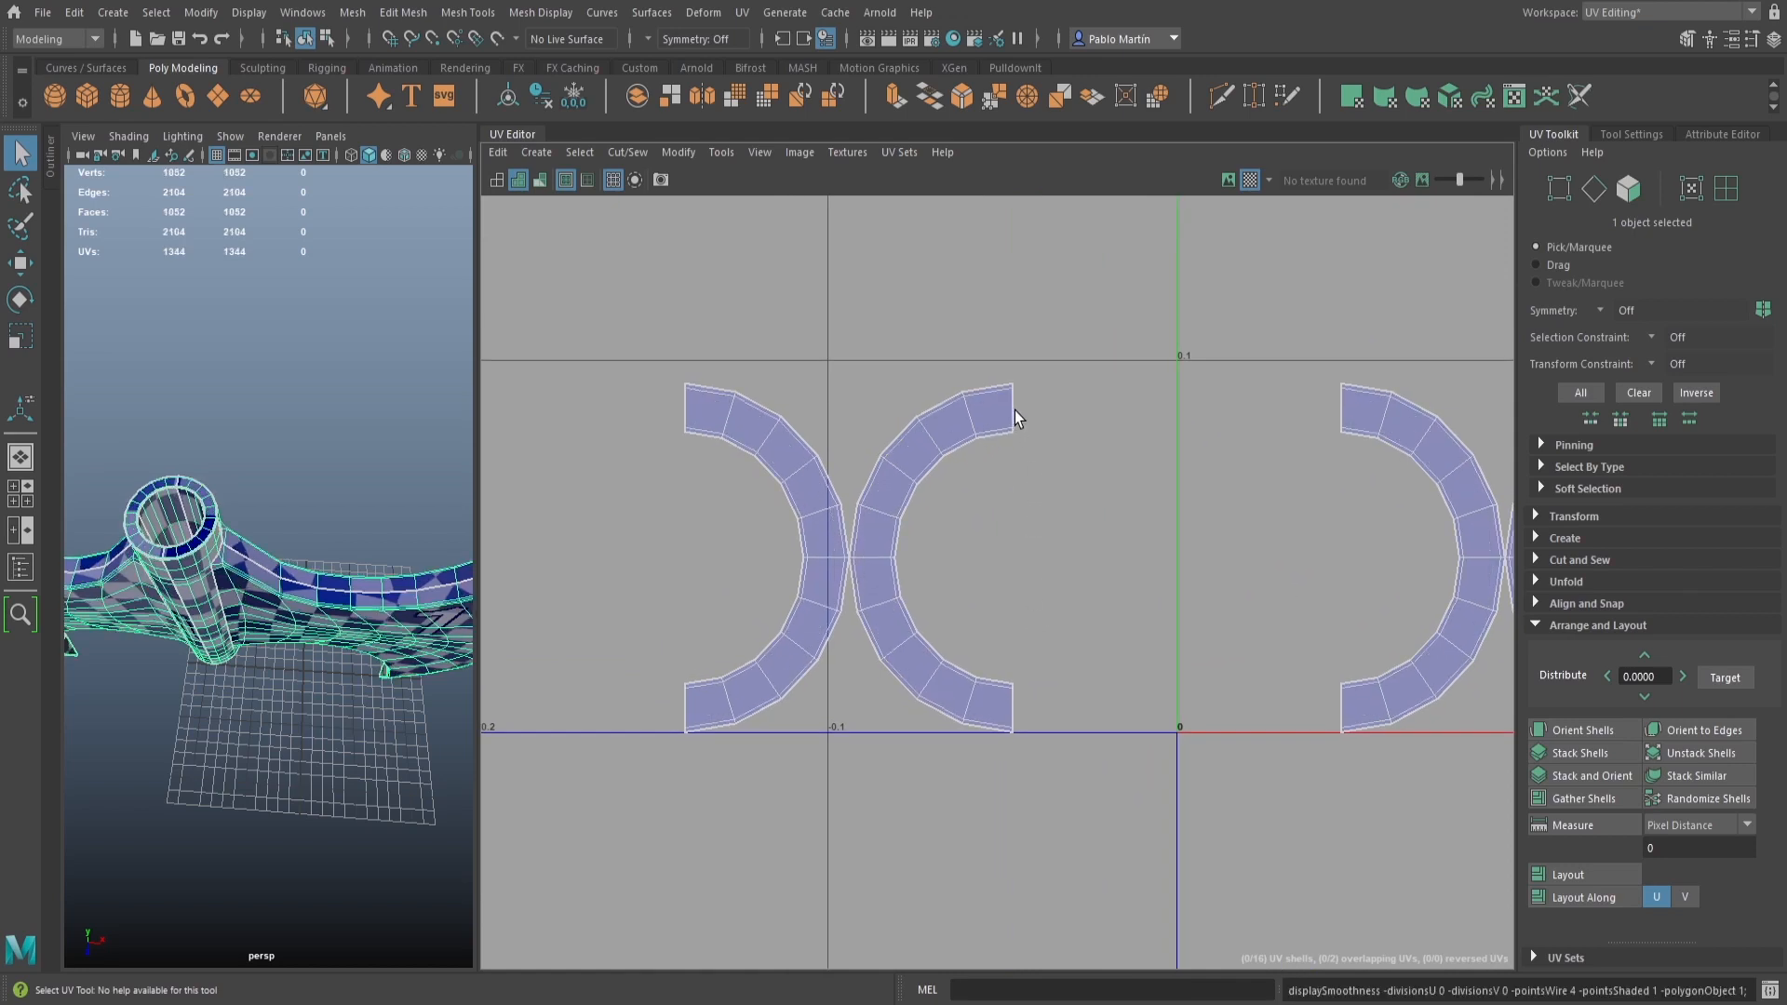
{"action": "right_click_drag", "start_coordinate": [1013, 416], "coordinate": [998, 344]}
{"action": "left_click_drag", "start_coordinate": [997, 483], "coordinate": [998, 489]}
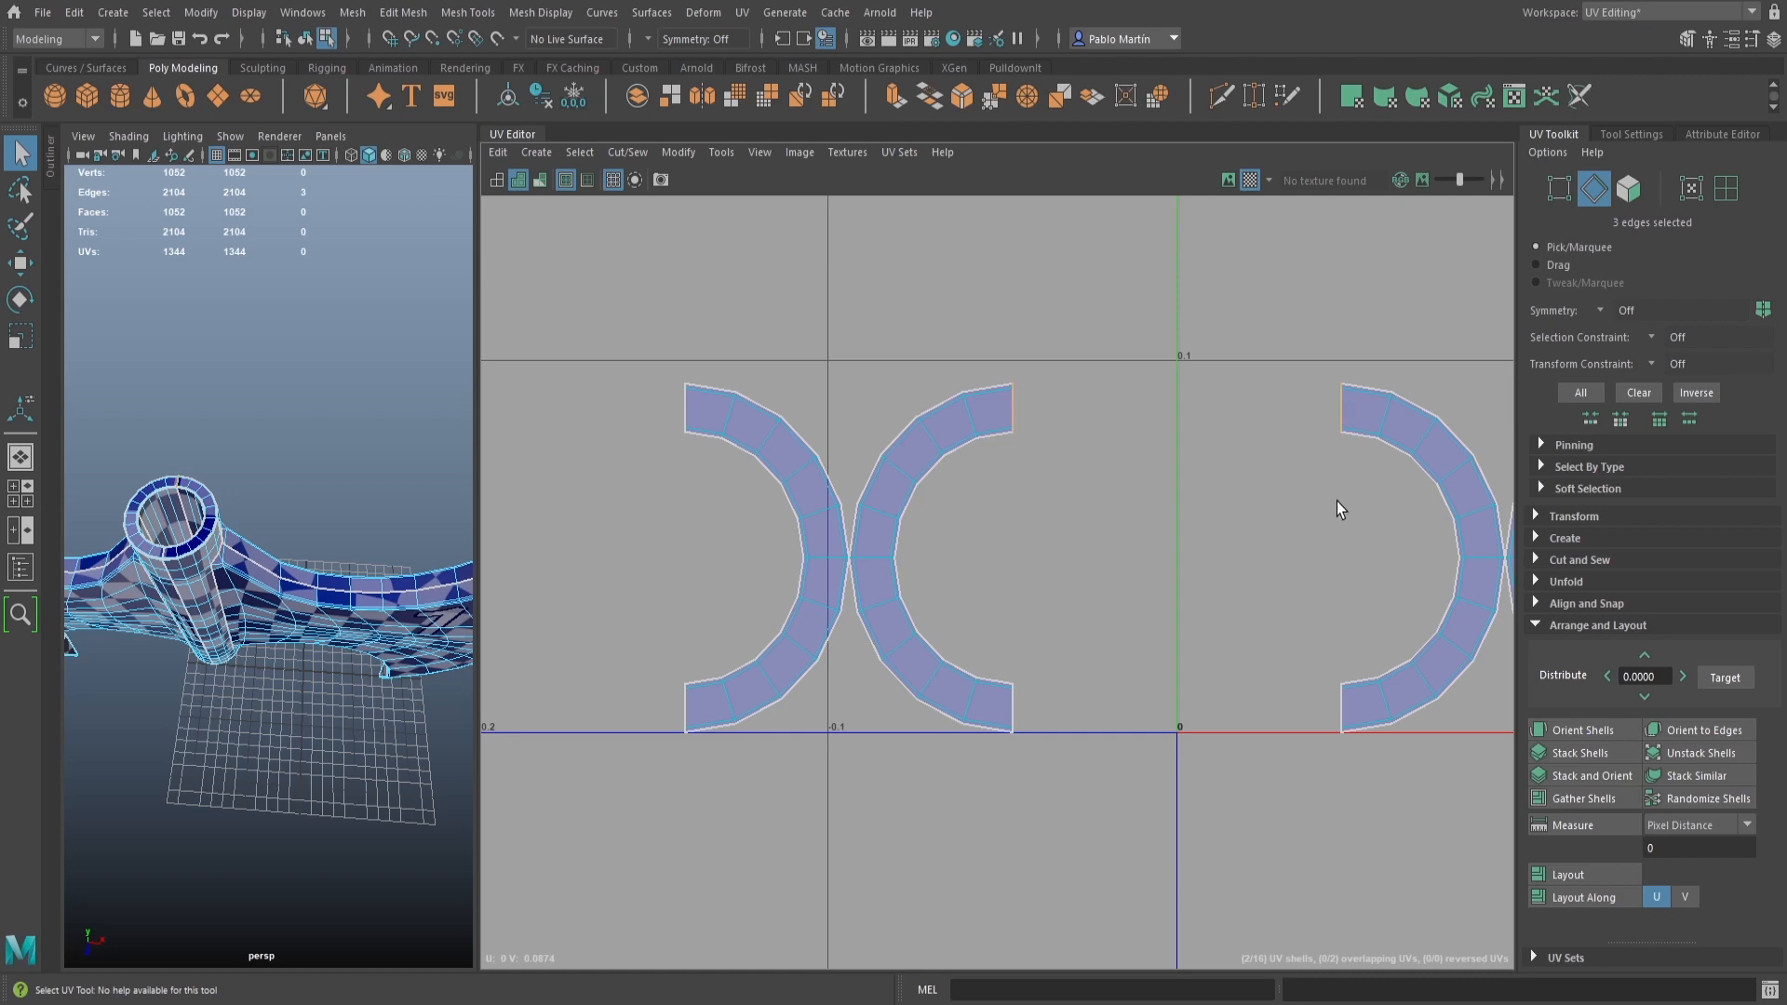
{"action": "left_click_drag", "start_coordinate": [1001, 652], "coordinate": [944, 780]}
{"action": "right_click_drag", "start_coordinate": [943, 786], "coordinate": [1154, 782], "text": "alt"}
{"action": "middle_click_drag", "start_coordinate": [1153, 782], "coordinate": [1000, 804], "text": "alt"}
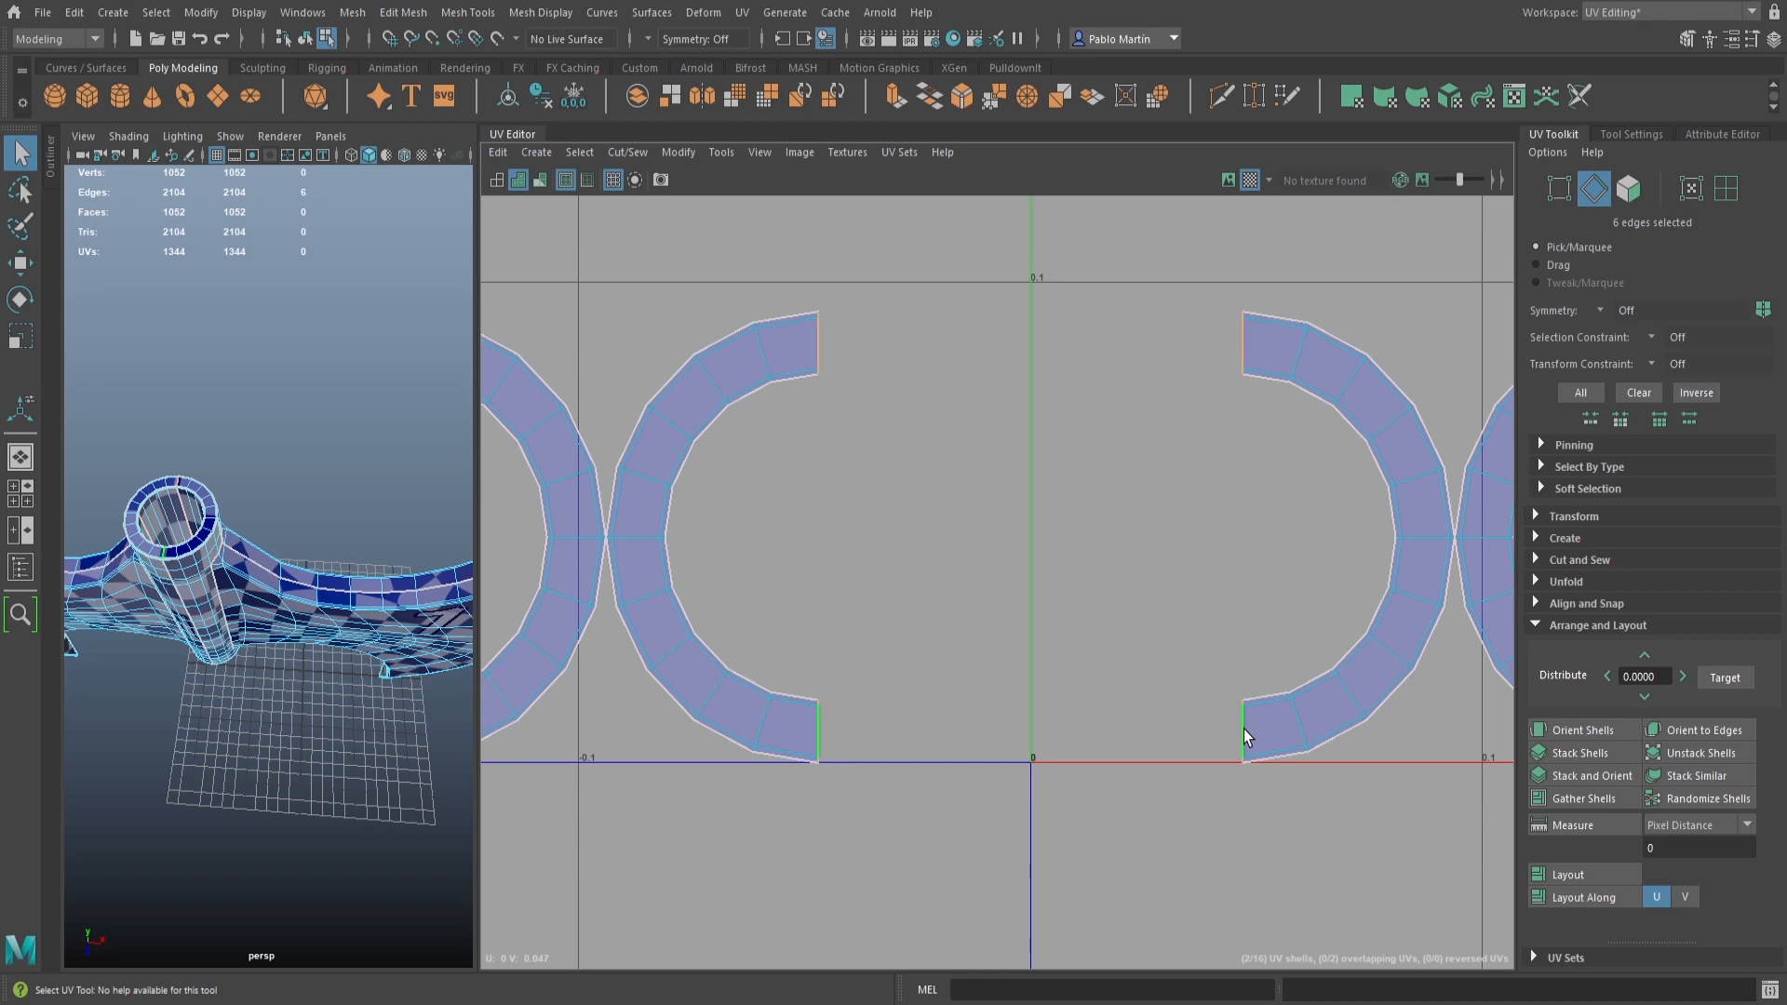
Check the selected edges on the socket rim and stitch the two matching half-ring shells together with direction A to B
{"action": "right_click_drag", "start_coordinate": [156, 533], "coordinate": [248, 542], "text": "alt"}
{"action": "middle_click_drag", "start_coordinate": [247, 542], "coordinate": [325, 608], "text": "alt"}
{"action": "right_click_drag", "start_coordinate": [326, 608], "coordinate": [417, 606], "text": "alt"}
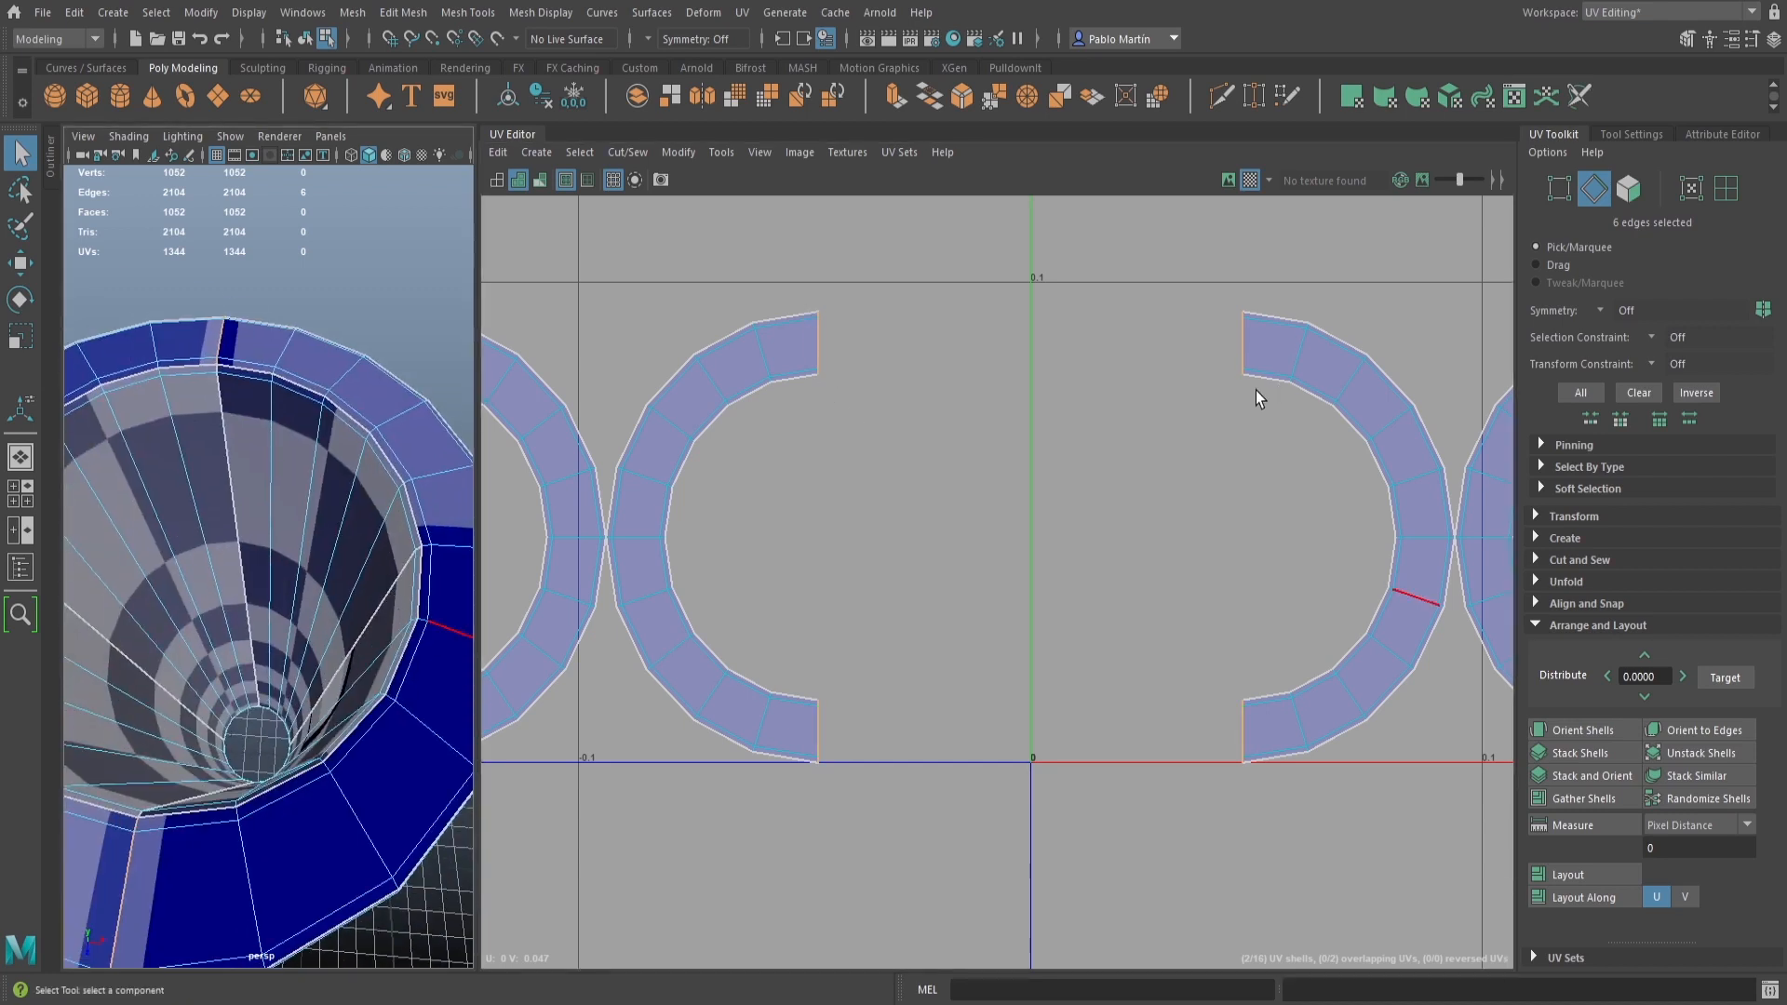
{"action": "left_click", "coordinate": [1568, 625]}
{"action": "left_click", "coordinate": [1563, 603]}
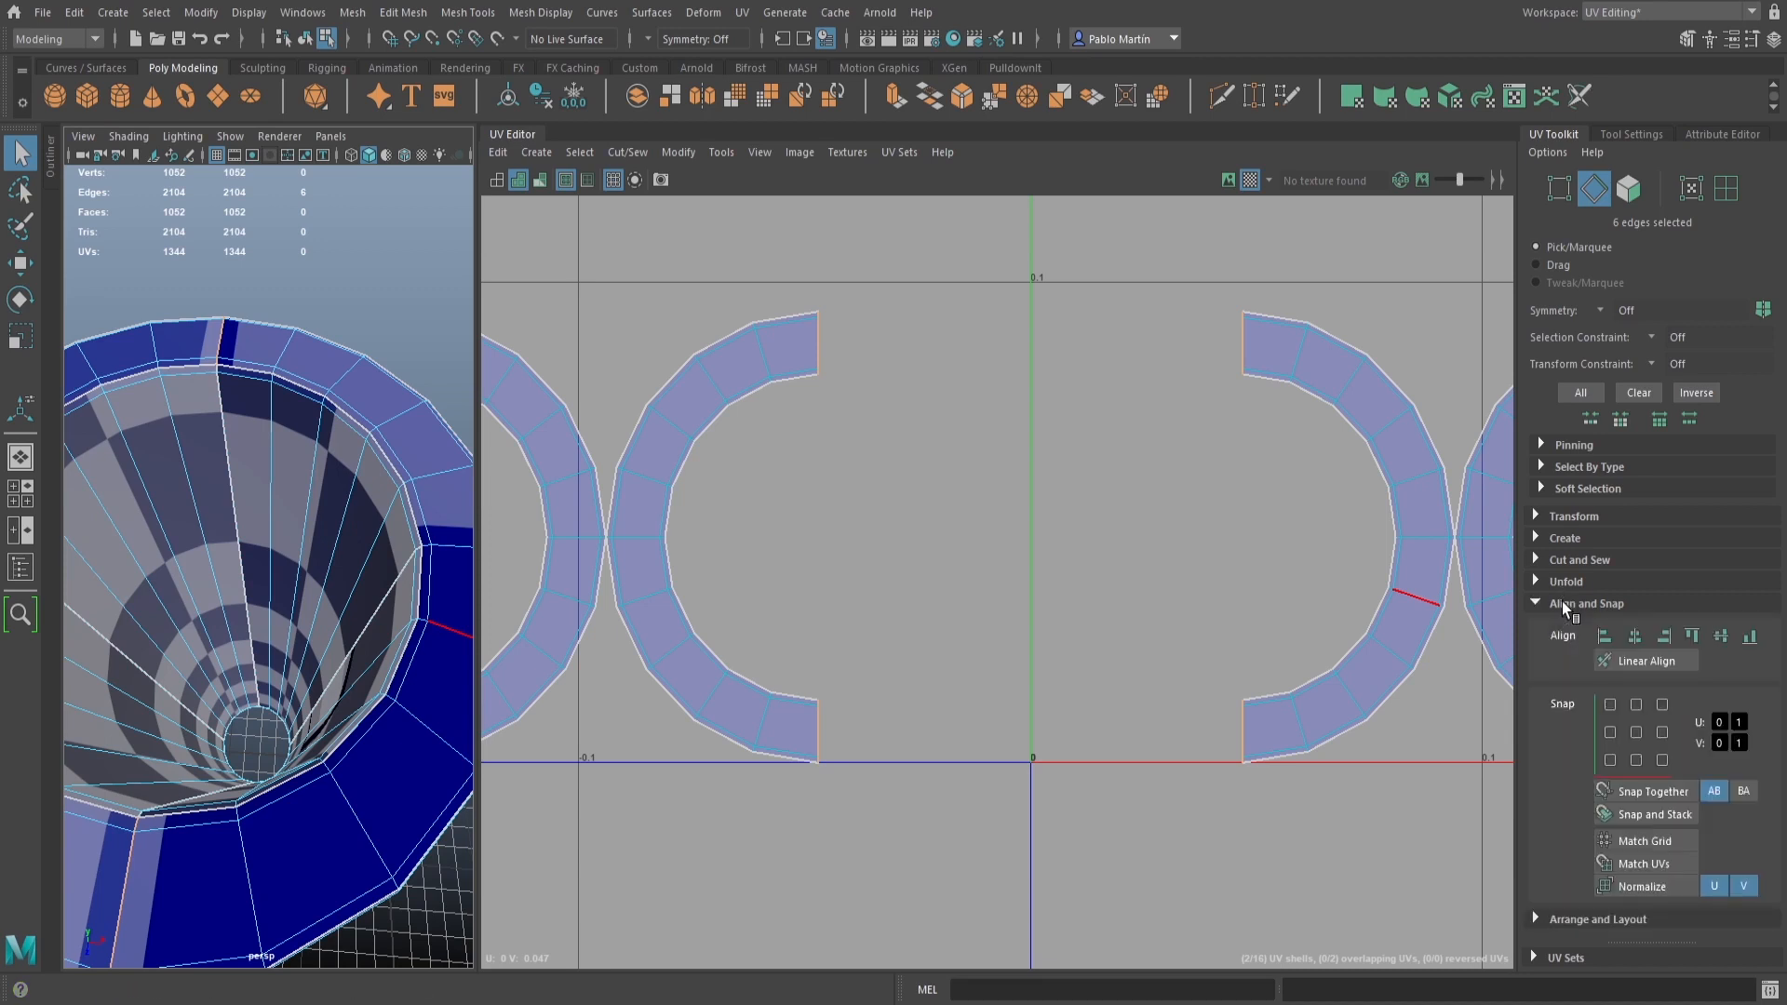
{"action": "left_click", "coordinate": [1563, 605]}
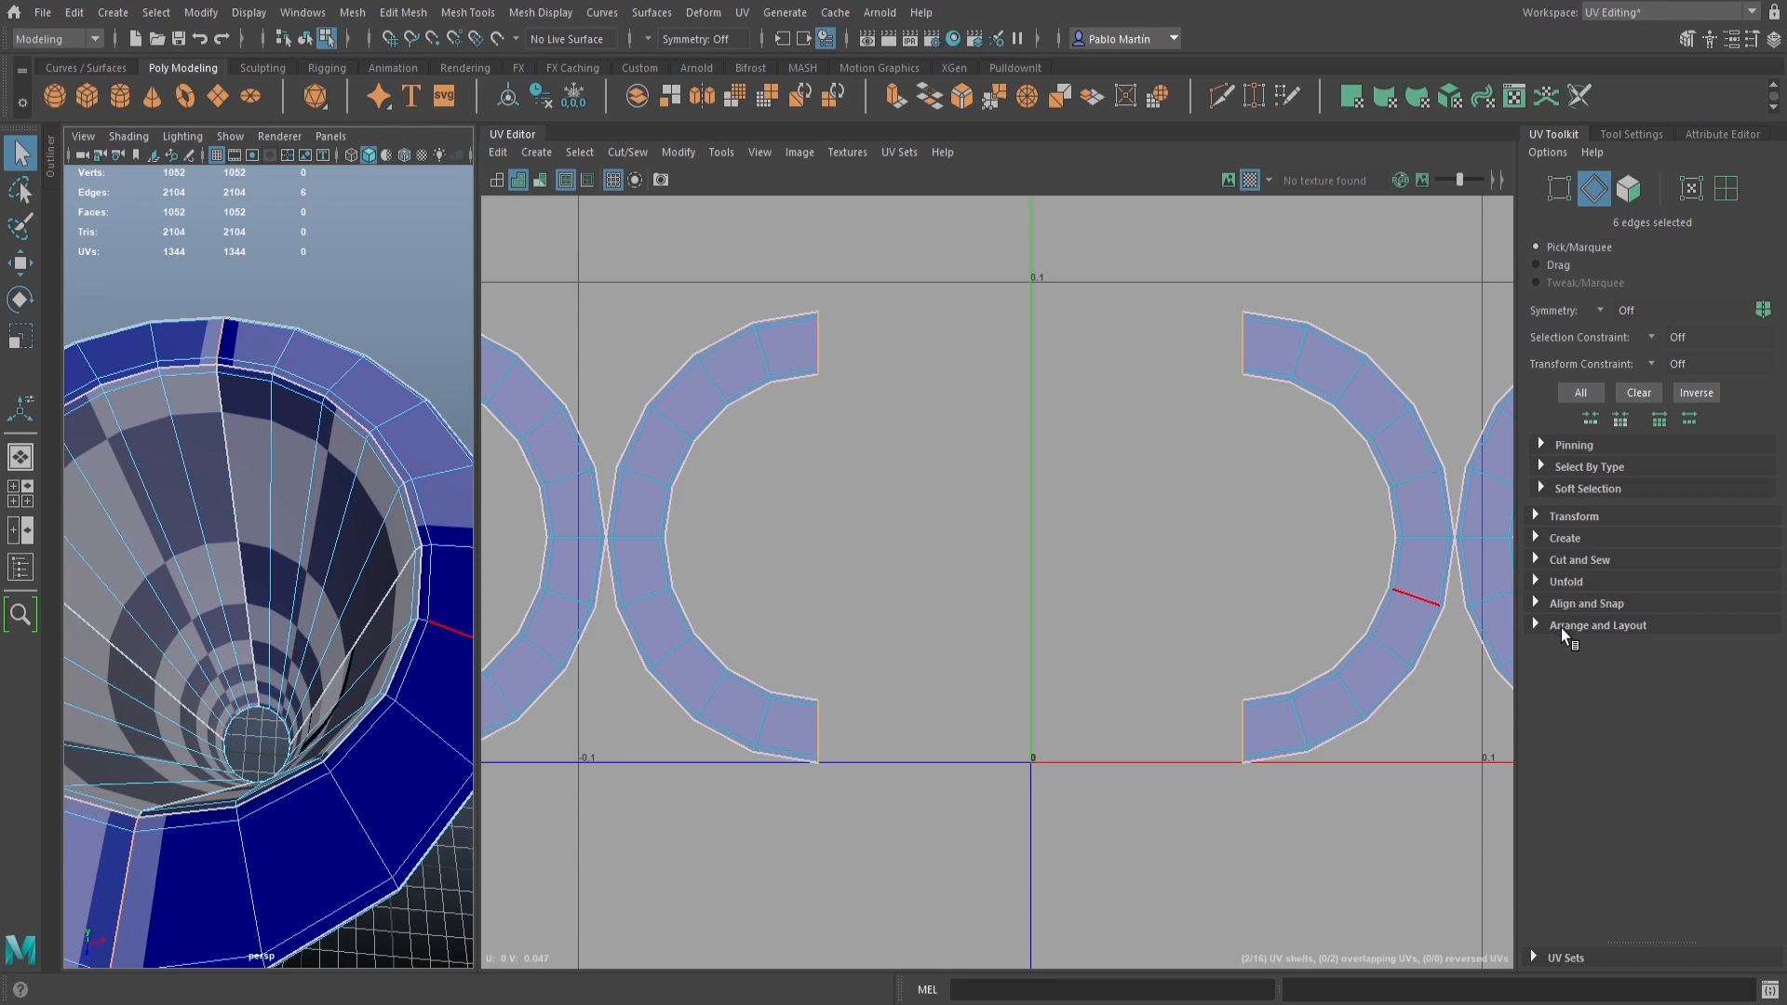
{"action": "left_click", "coordinate": [1564, 605]}
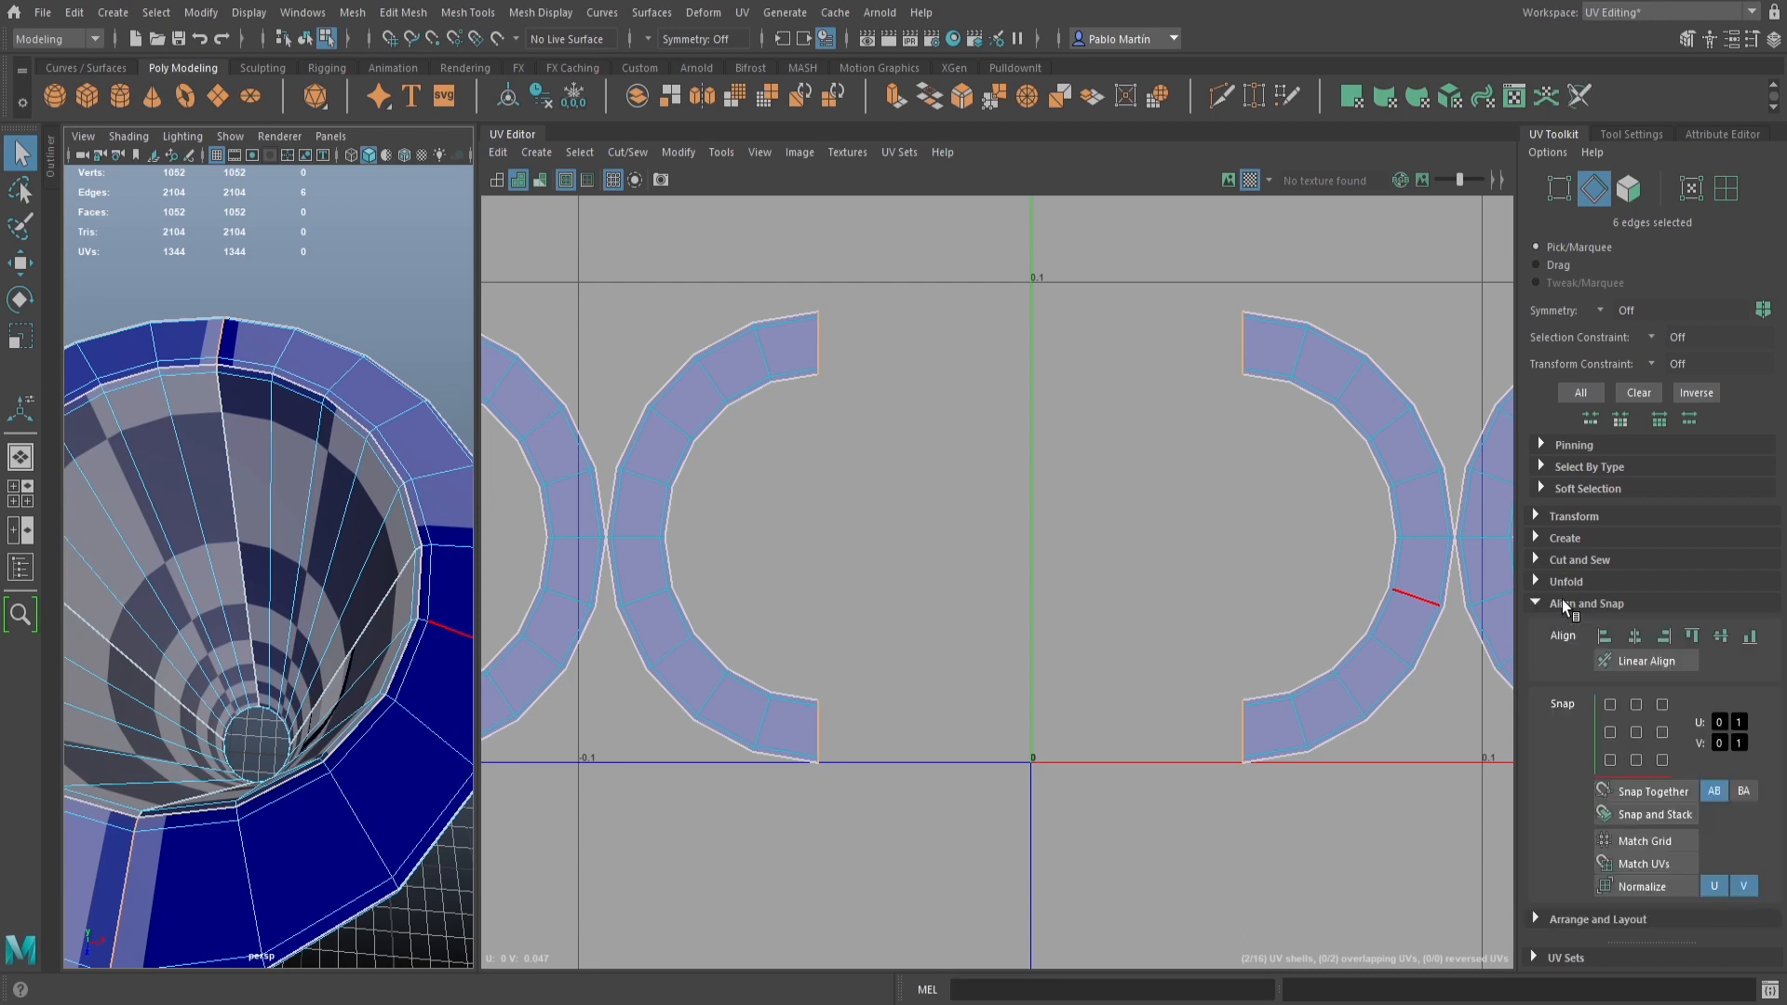
{"action": "left_click", "coordinate": [1562, 603]}
{"action": "left_click", "coordinate": [1565, 625]}
{"action": "left_click", "coordinate": [1566, 626]}
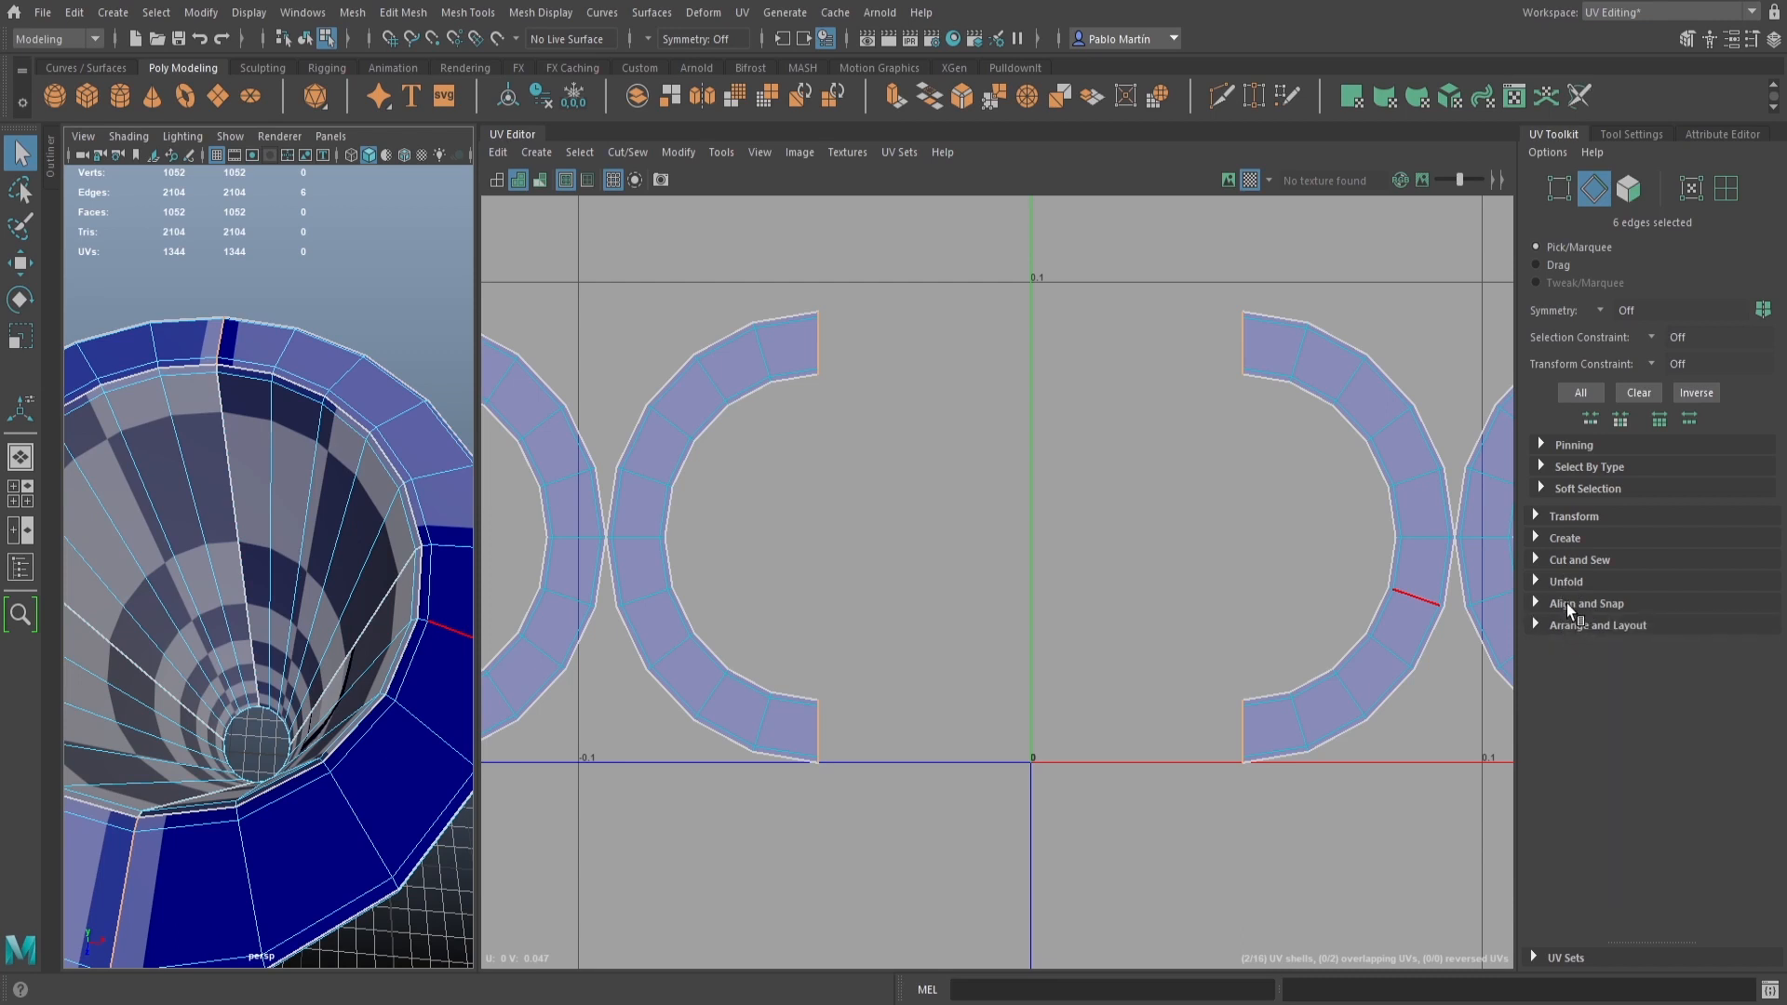
{"action": "left_click", "coordinate": [1566, 560]}
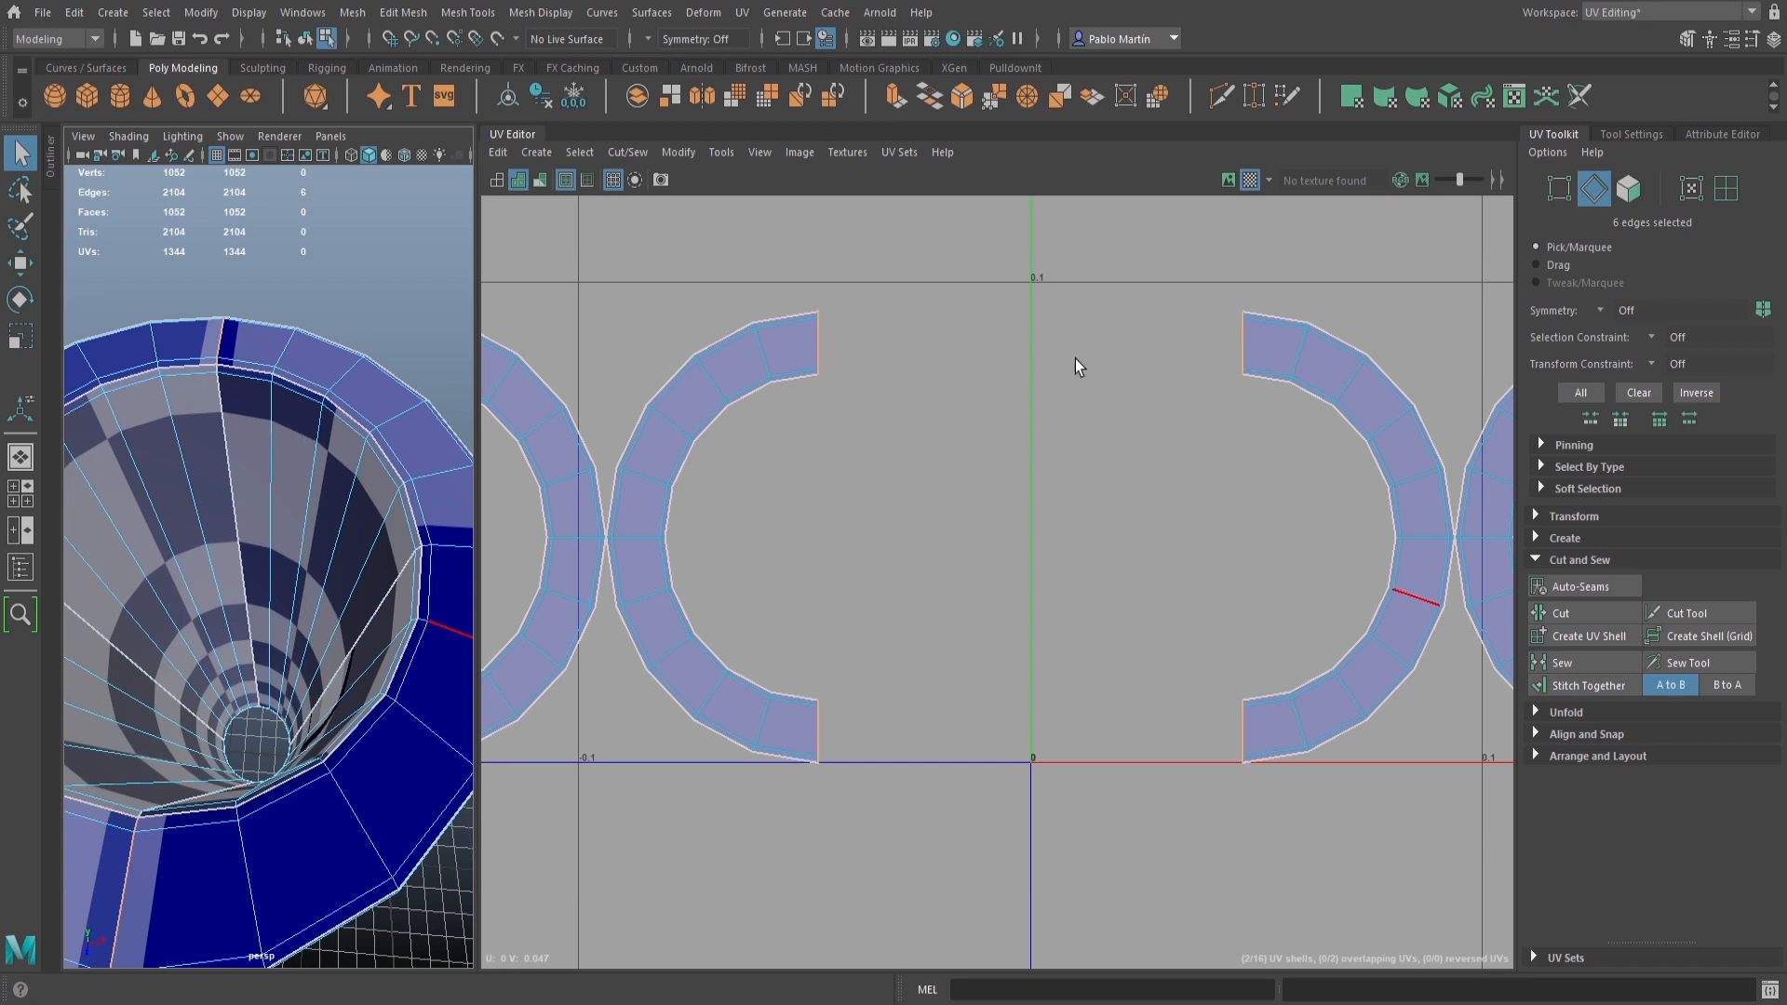
{"action": "left_click", "coordinate": [1585, 685]}
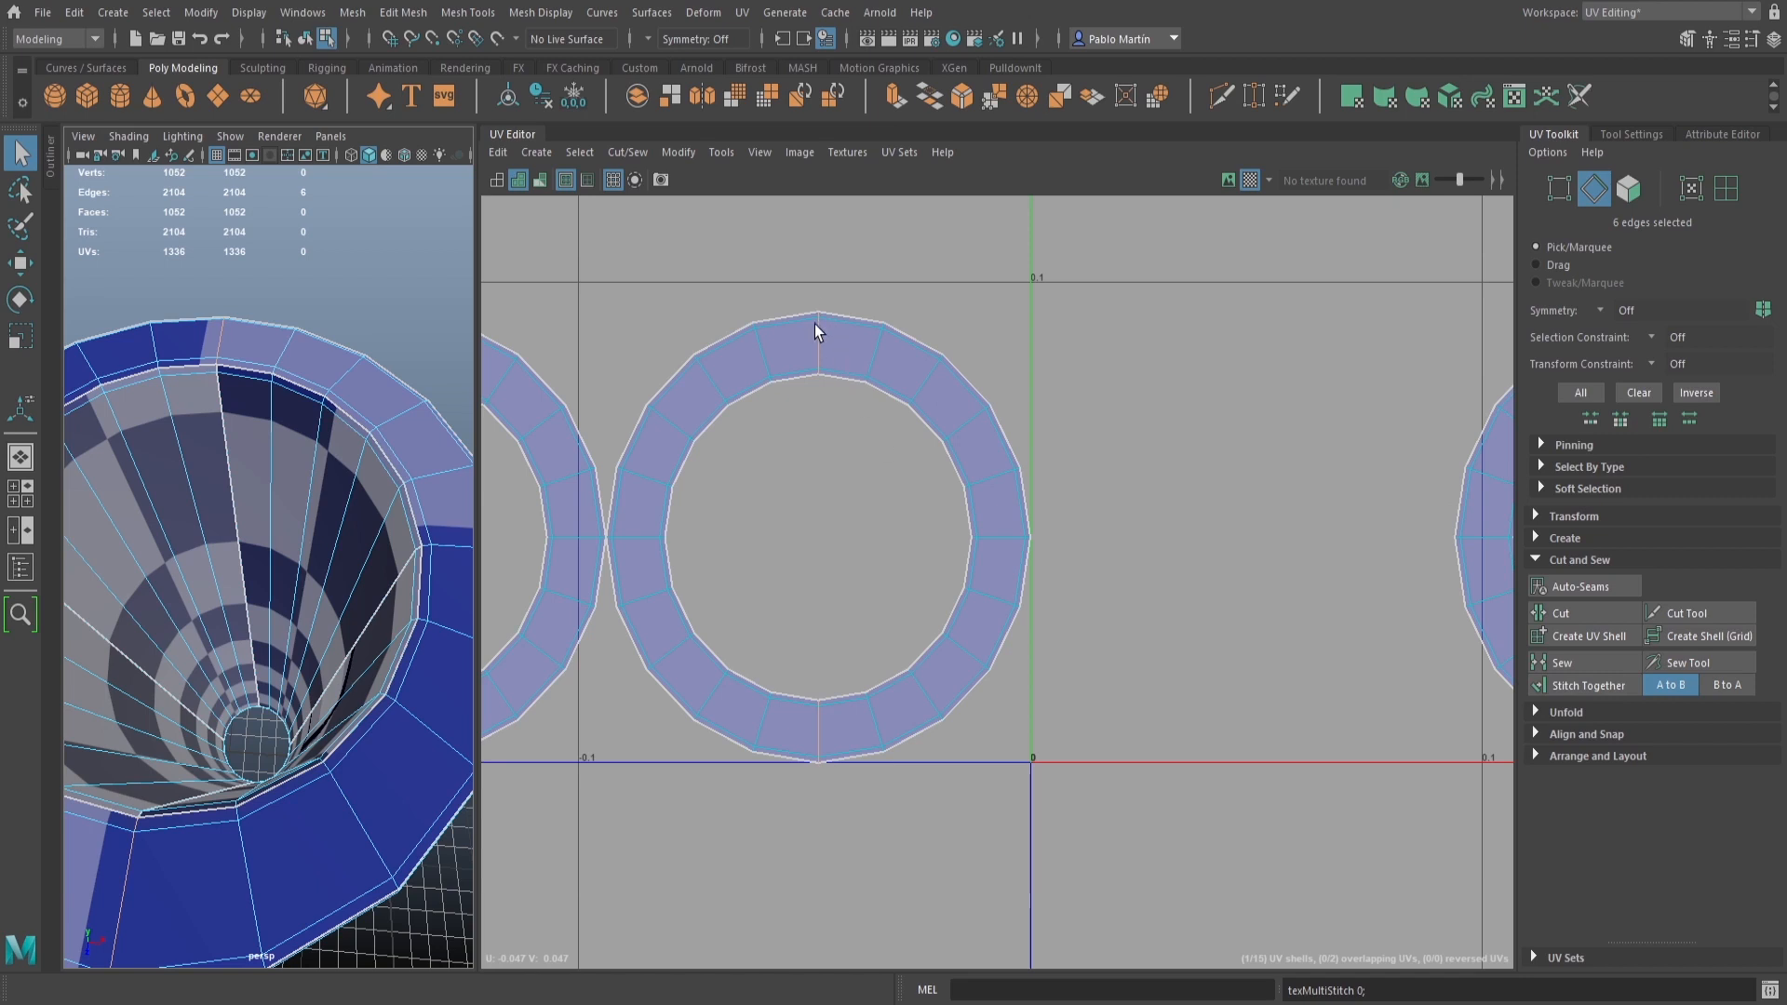
Check the stitched ring's seam and select both end edges of the remaining half-ring shell on the positive U side
{"action": "middle_click_drag", "start_coordinate": [813, 324], "coordinate": [926, 559], "text": "alt"}
{"action": "scroll", "coordinate": [926, 559], "scroll_direction": "up", "scroll_amount": 5}
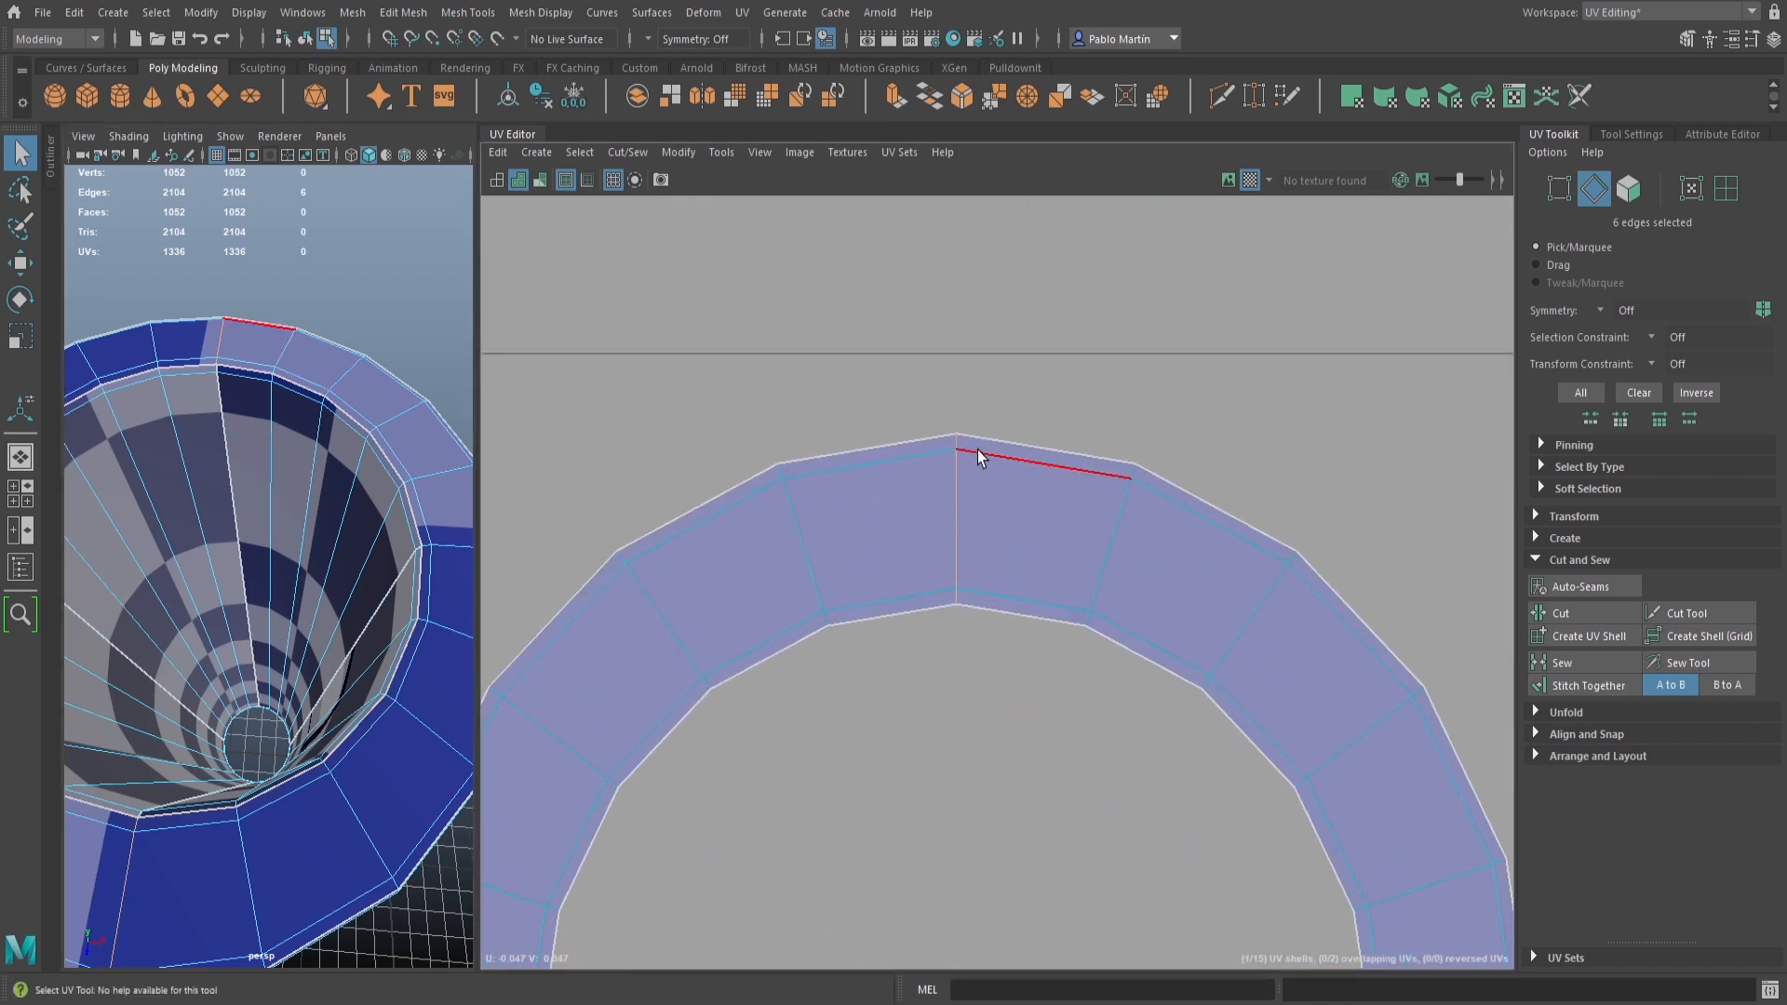
{"action": "scroll", "coordinate": [1210, 689], "scroll_direction": "down", "scroll_amount": 3}
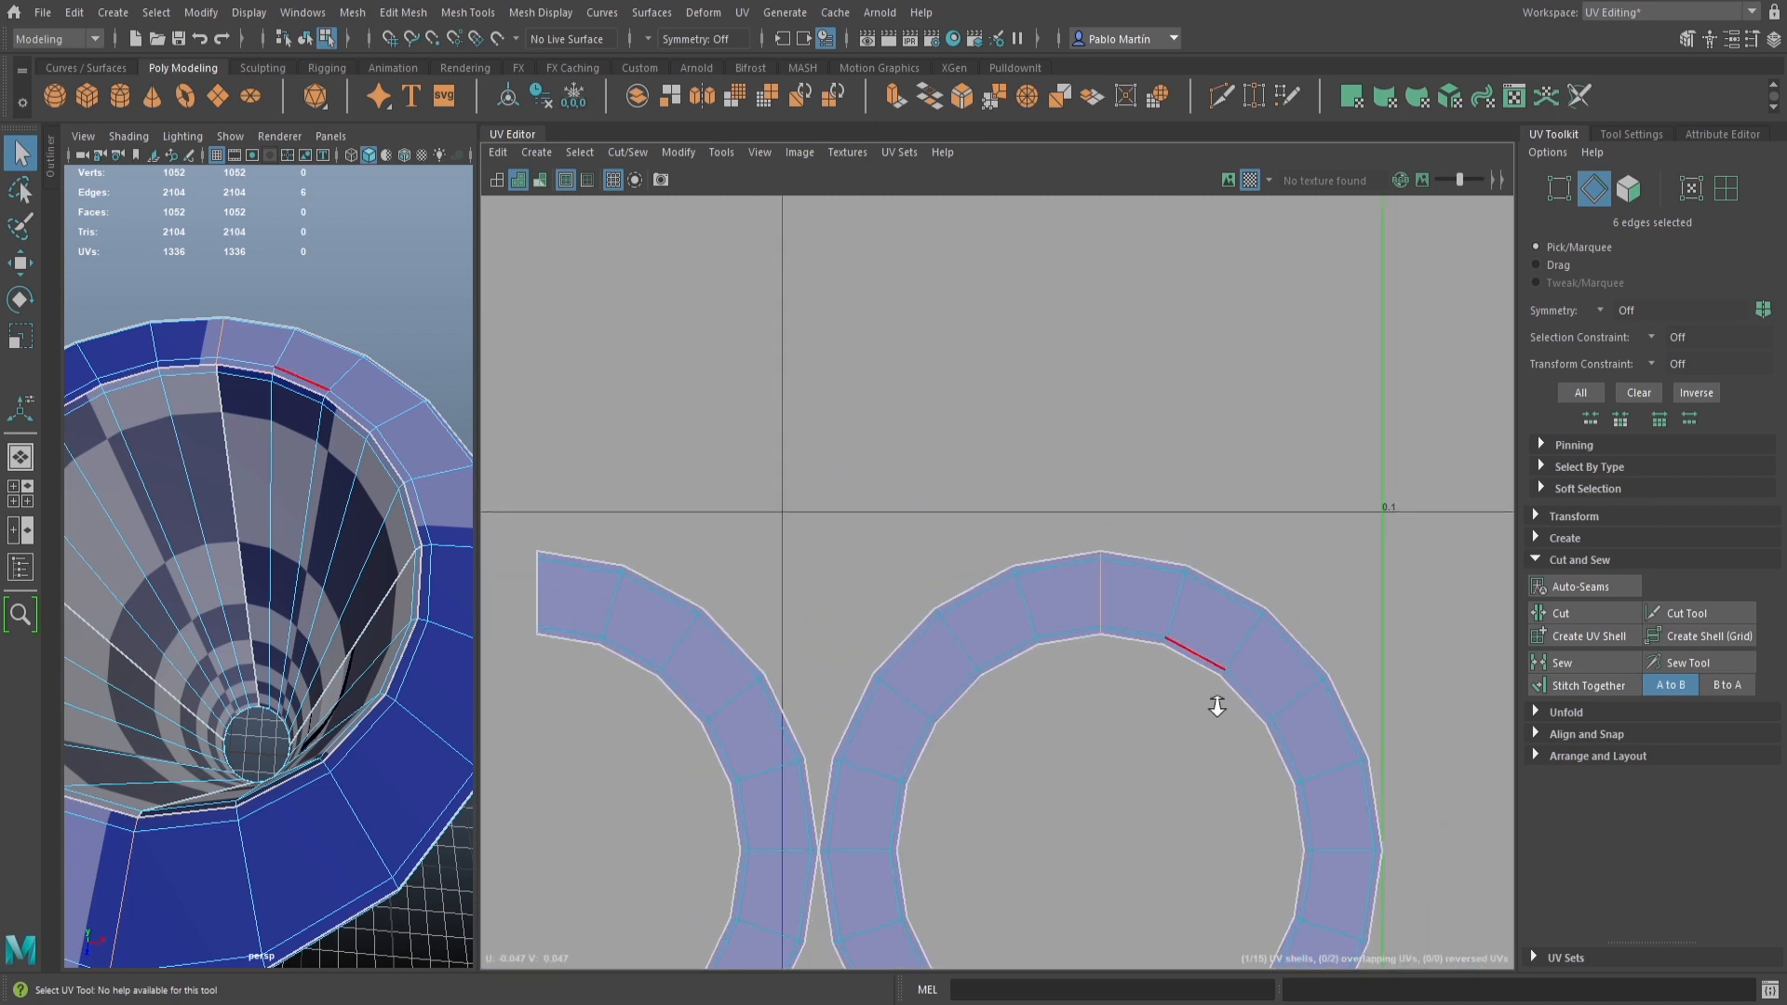
{"action": "scroll", "coordinate": [1218, 707], "scroll_direction": "down", "scroll_amount": 3}
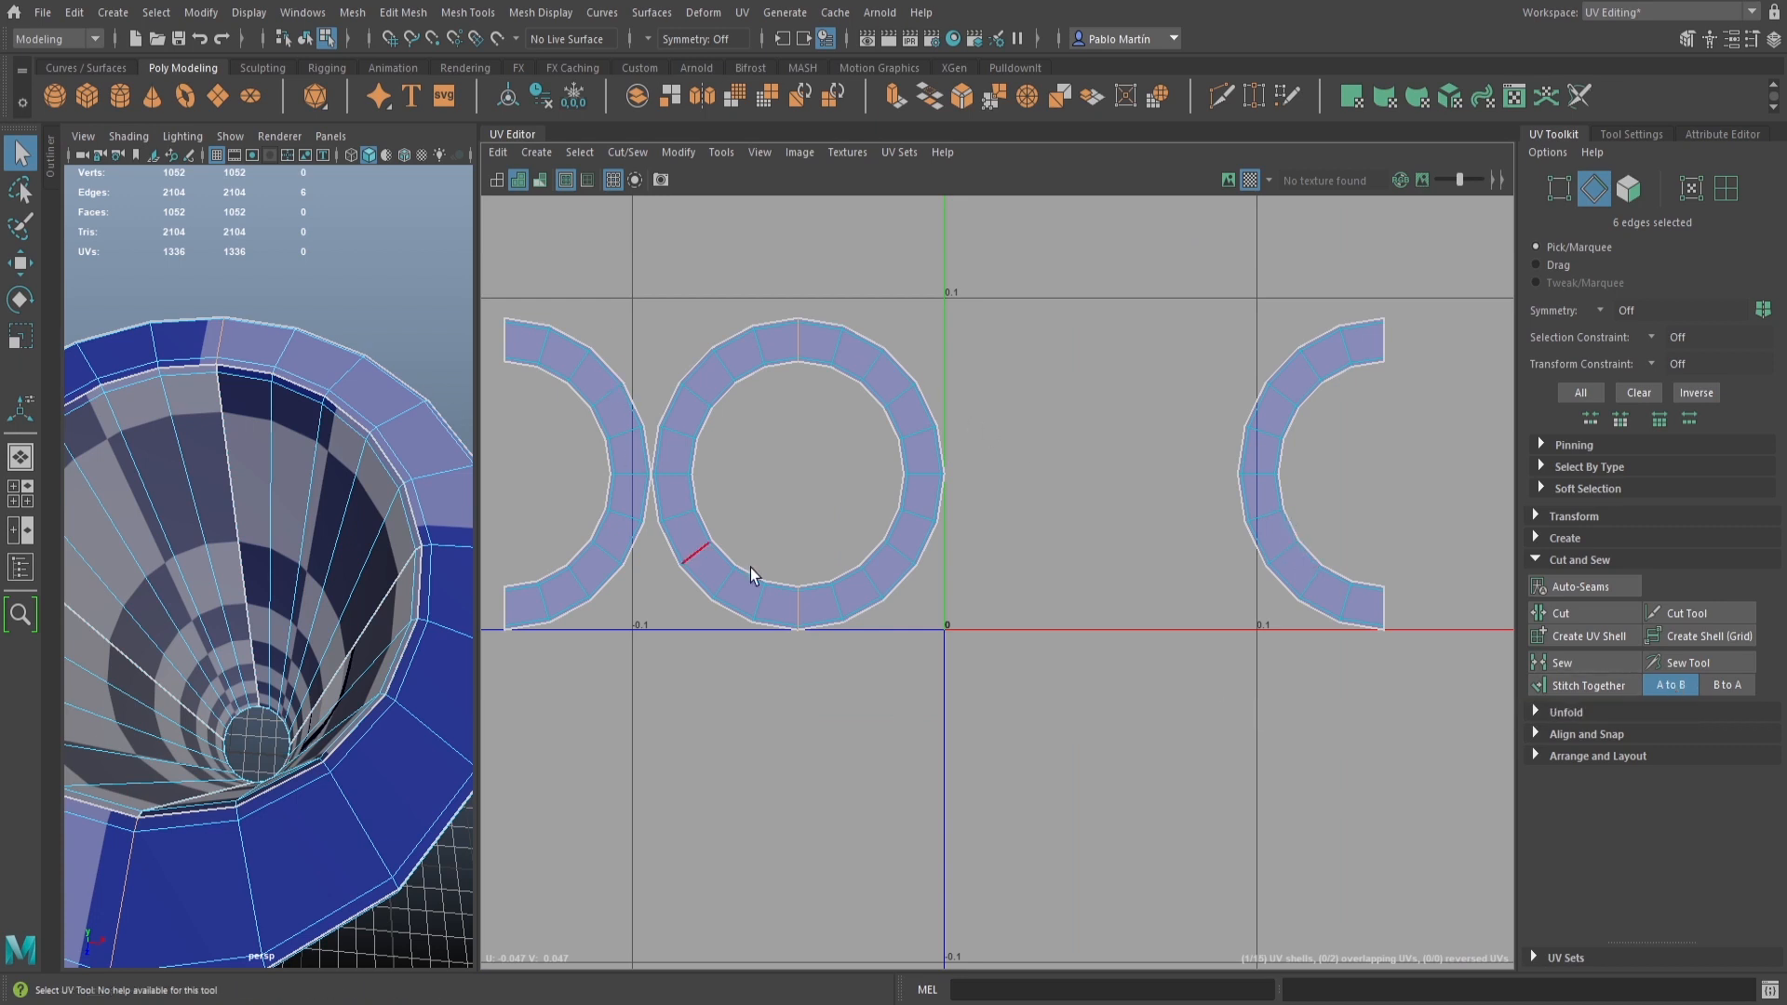
{"action": "middle_click_drag", "start_coordinate": [1367, 396], "coordinate": [966, 506], "text": "alt"}
{"action": "right_click_drag", "start_coordinate": [966, 507], "coordinate": [1538, 614], "text": "alt"}
{"action": "middle_click_drag", "start_coordinate": [1001, 439], "coordinate": [1006, 319], "text": "alt"}
{"action": "right_click", "coordinate": [1006, 313]}
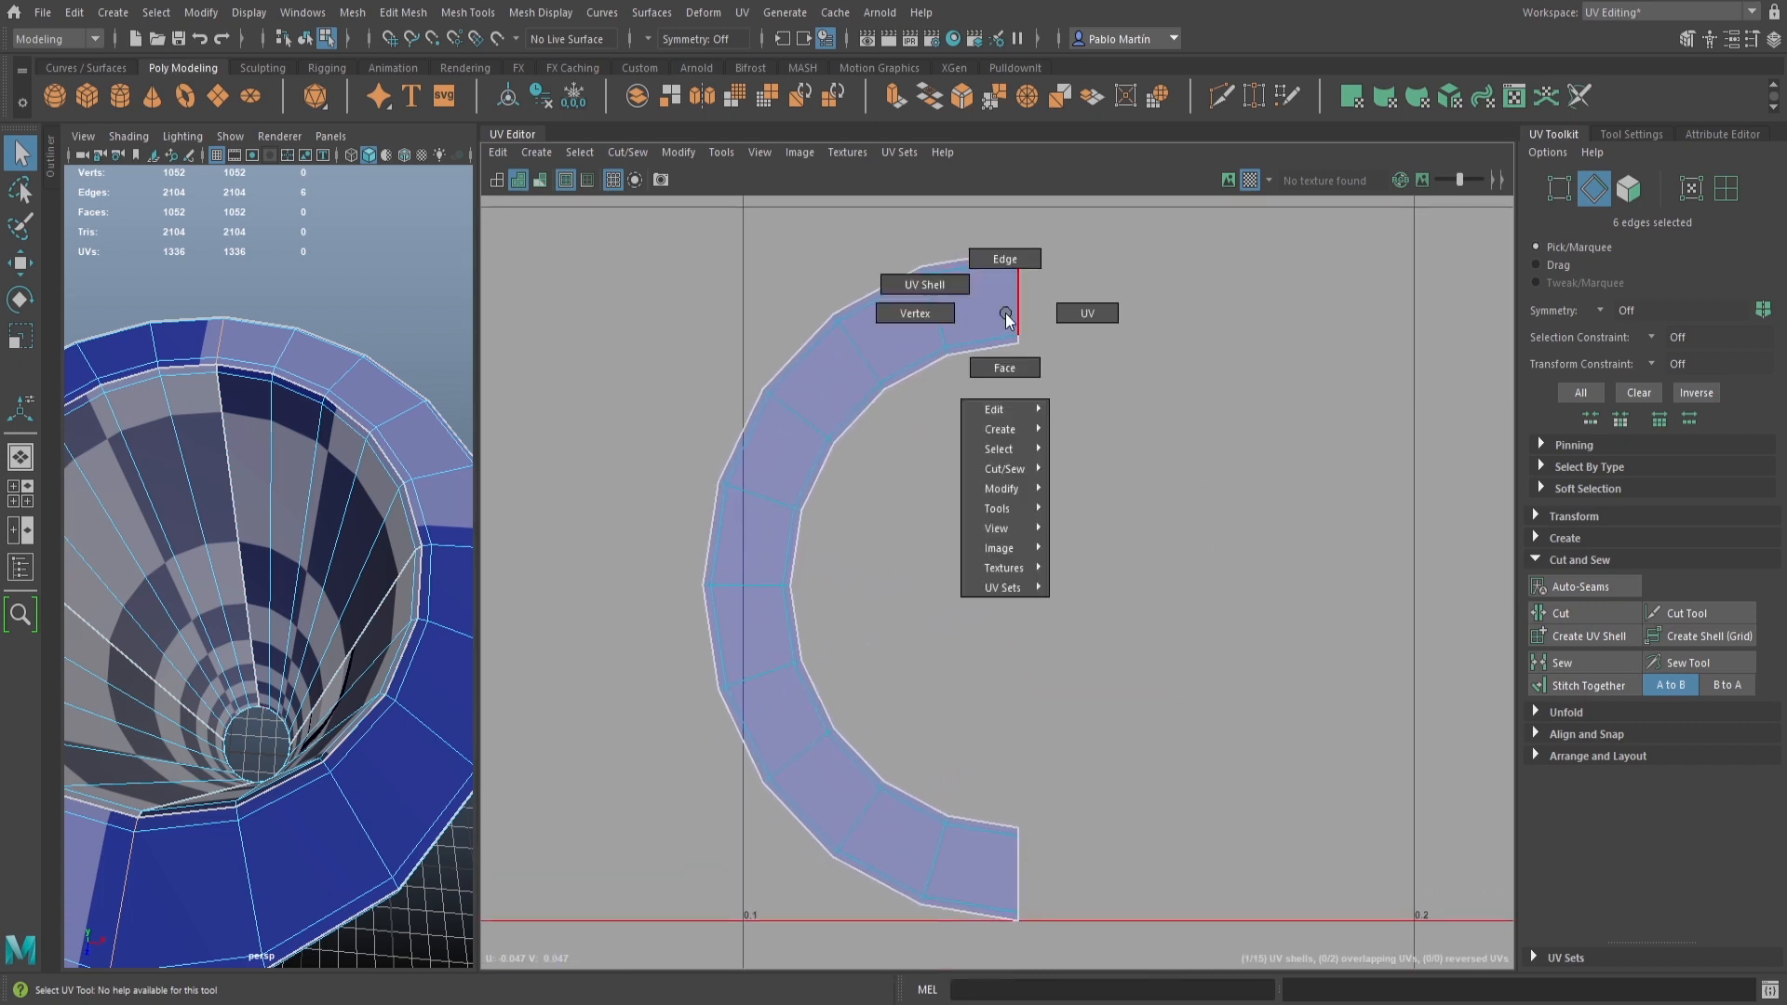
{"action": "left_click", "coordinate": [1013, 261]}
{"action": "left_click_drag", "start_coordinate": [1010, 240], "coordinate": [976, 678], "text": "shift"}
{"action": "left_click_drag", "start_coordinate": [1077, 963], "coordinate": [1076, 964], "text": "shift"}
{"action": "left_click_drag", "start_coordinate": [912, 926], "coordinate": [914, 925], "text": "ctrl"}
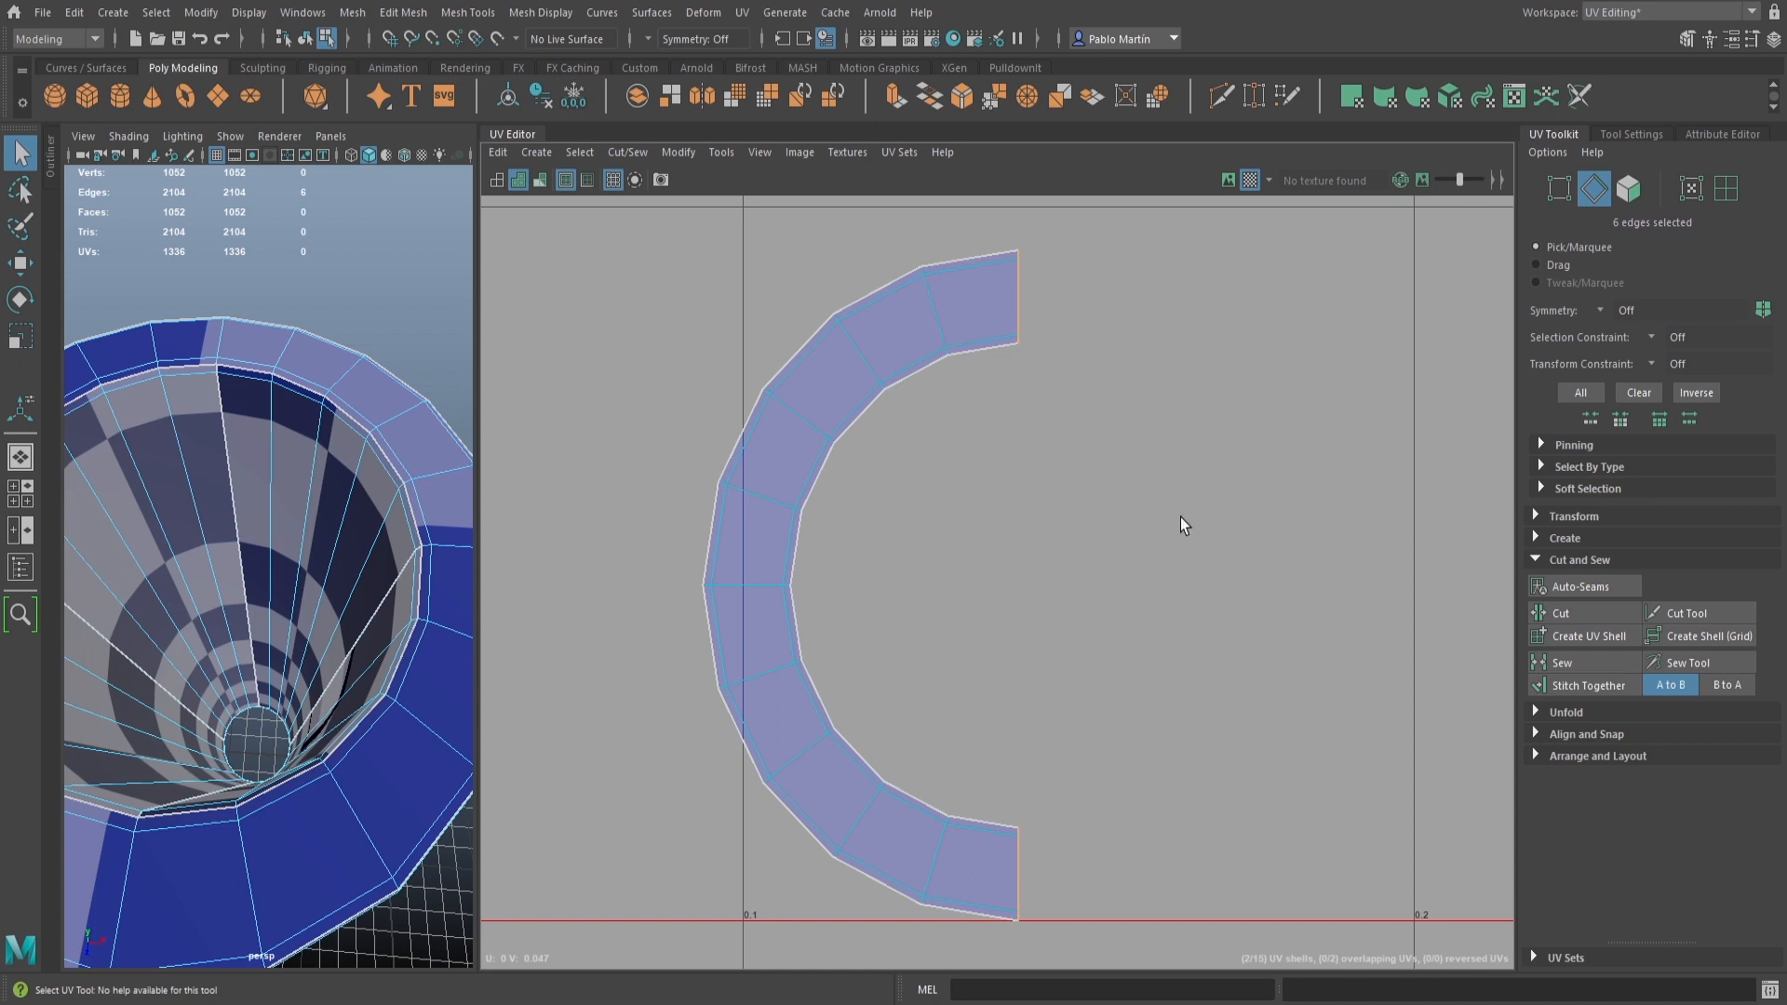
Stitch the two remaining half-ring shells together with direction A to B to form the second full ring
{"action": "scroll", "coordinate": [758, 537], "scroll_direction": "down", "scroll_amount": 5}
{"action": "middle_click_drag", "start_coordinate": [751, 559], "coordinate": [903, 474], "text": "alt"}
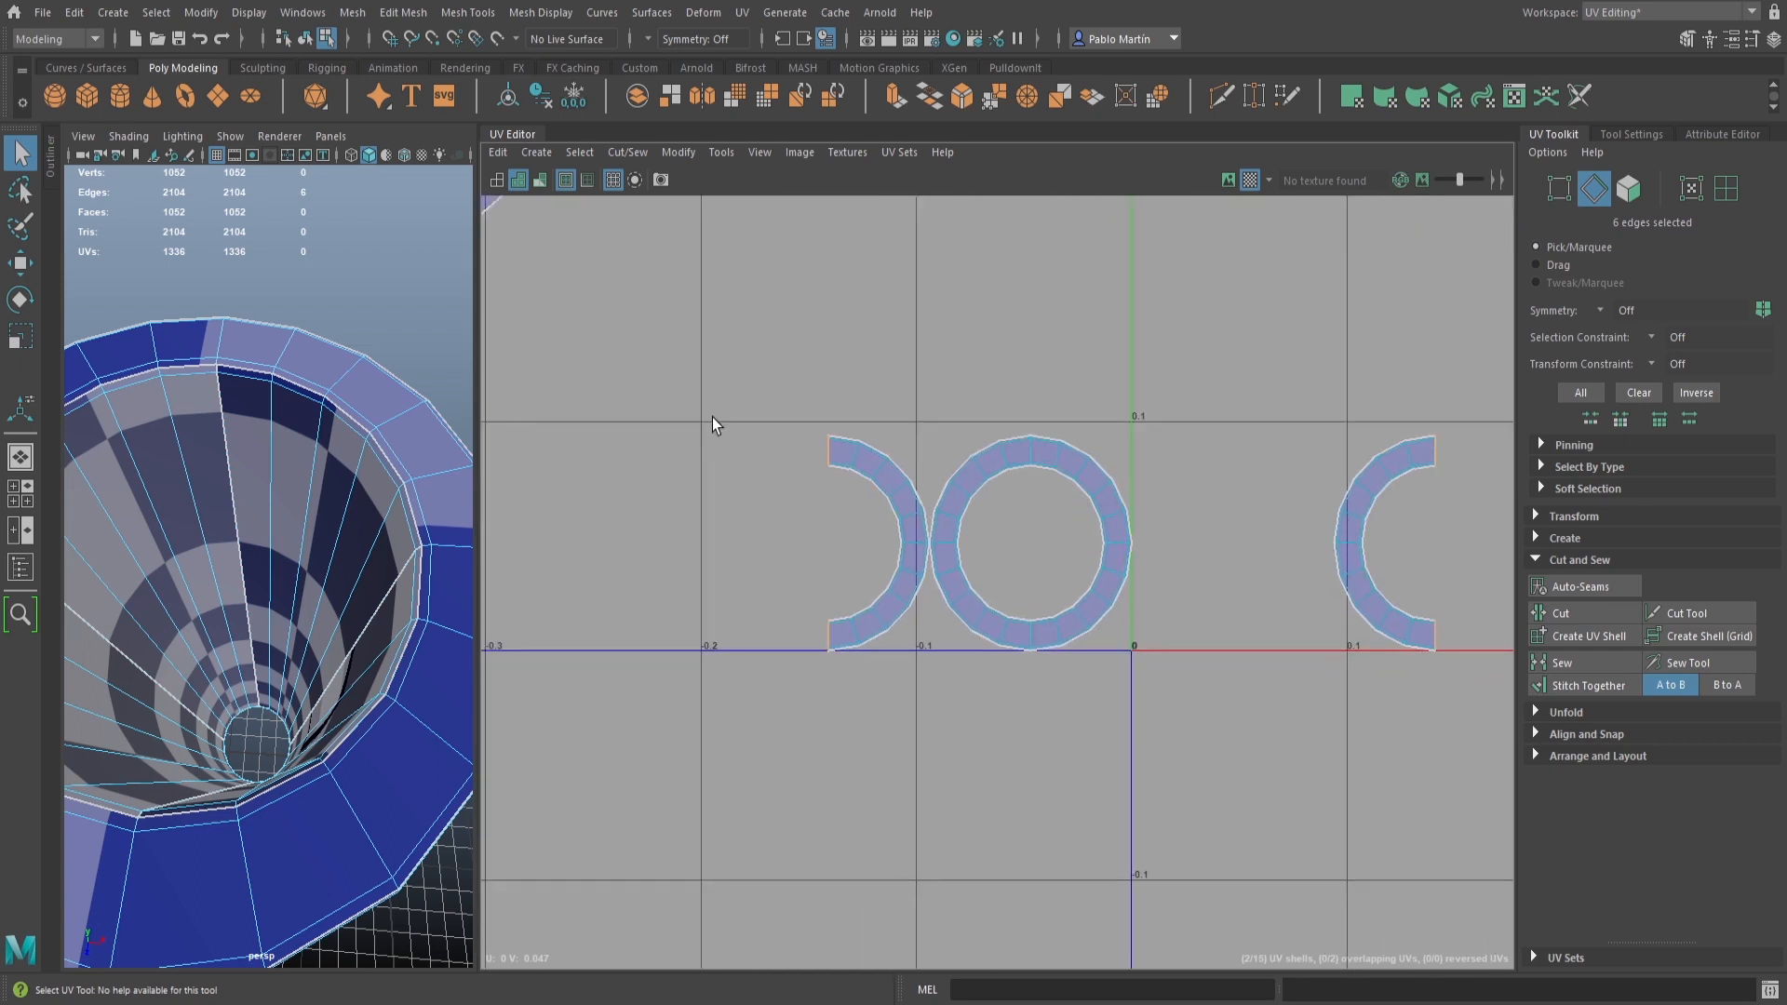
{"action": "scroll", "coordinate": [782, 416], "scroll_direction": "up", "scroll_amount": 5}
{"action": "scroll", "coordinate": [1210, 652], "scroll_direction": "down", "scroll_amount": 5}
{"action": "middle_click_drag", "start_coordinate": [1424, 675], "coordinate": [1180, 643], "text": "alt"}
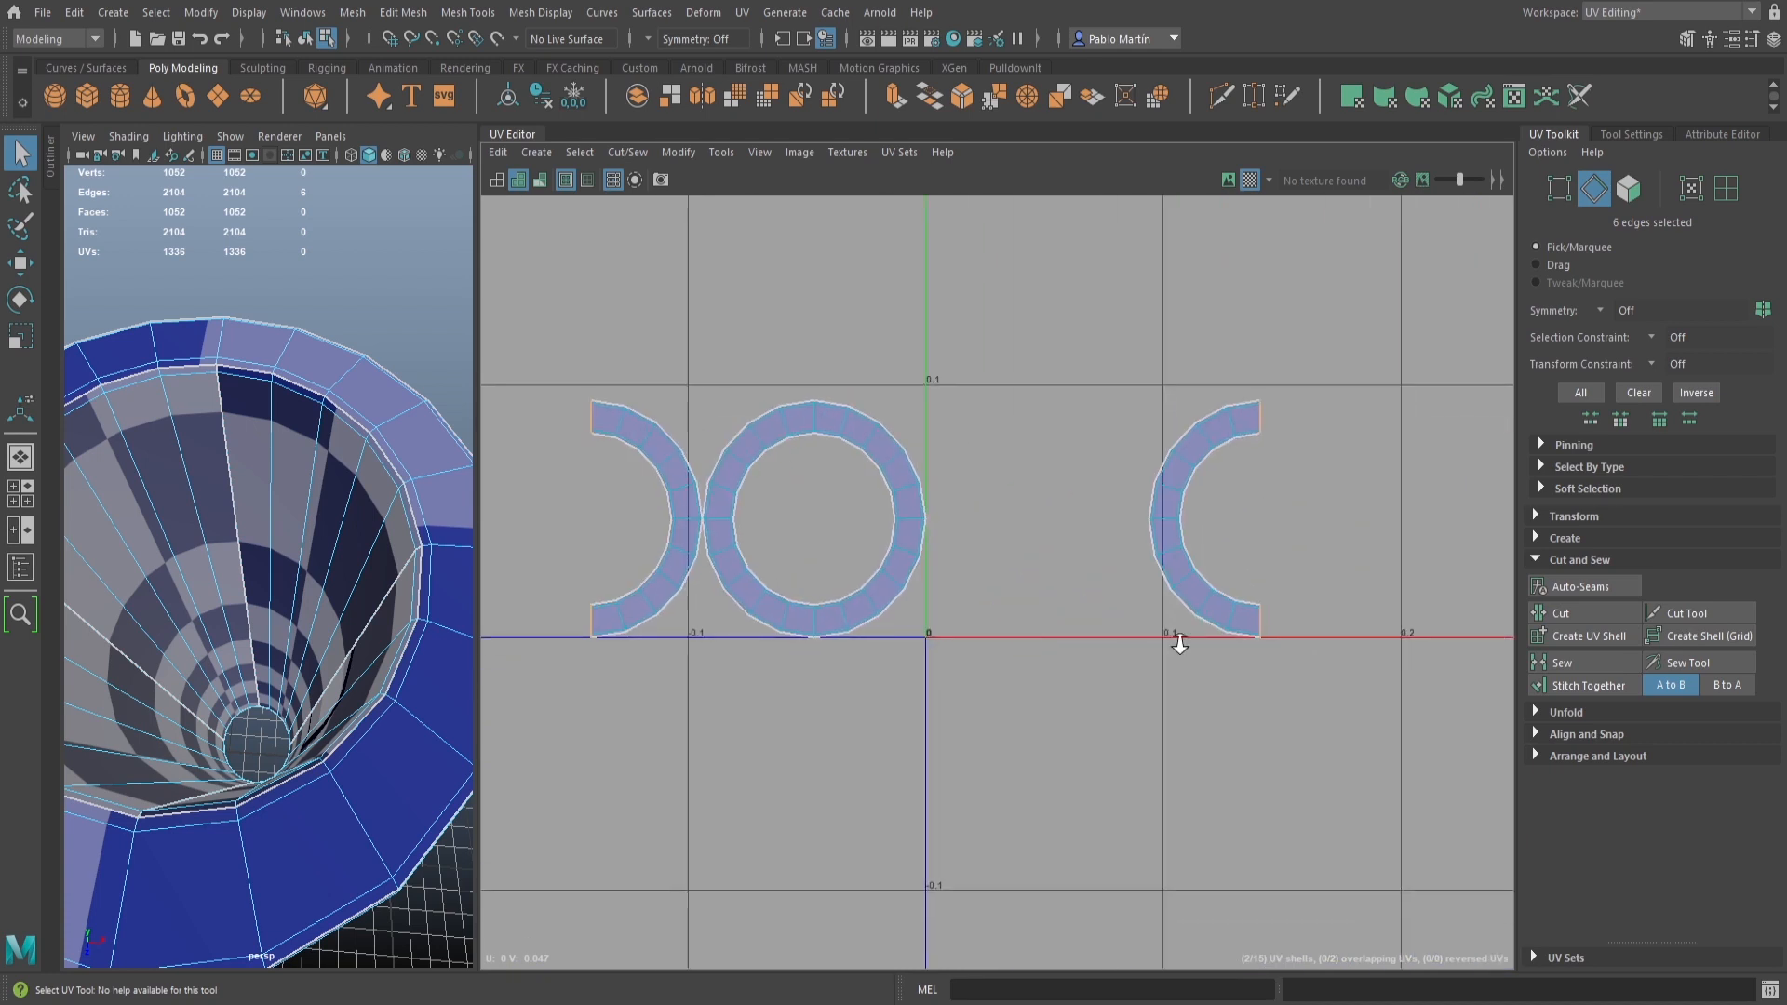
{"action": "scroll", "coordinate": [1180, 643], "scroll_direction": "down", "scroll_amount": 2}
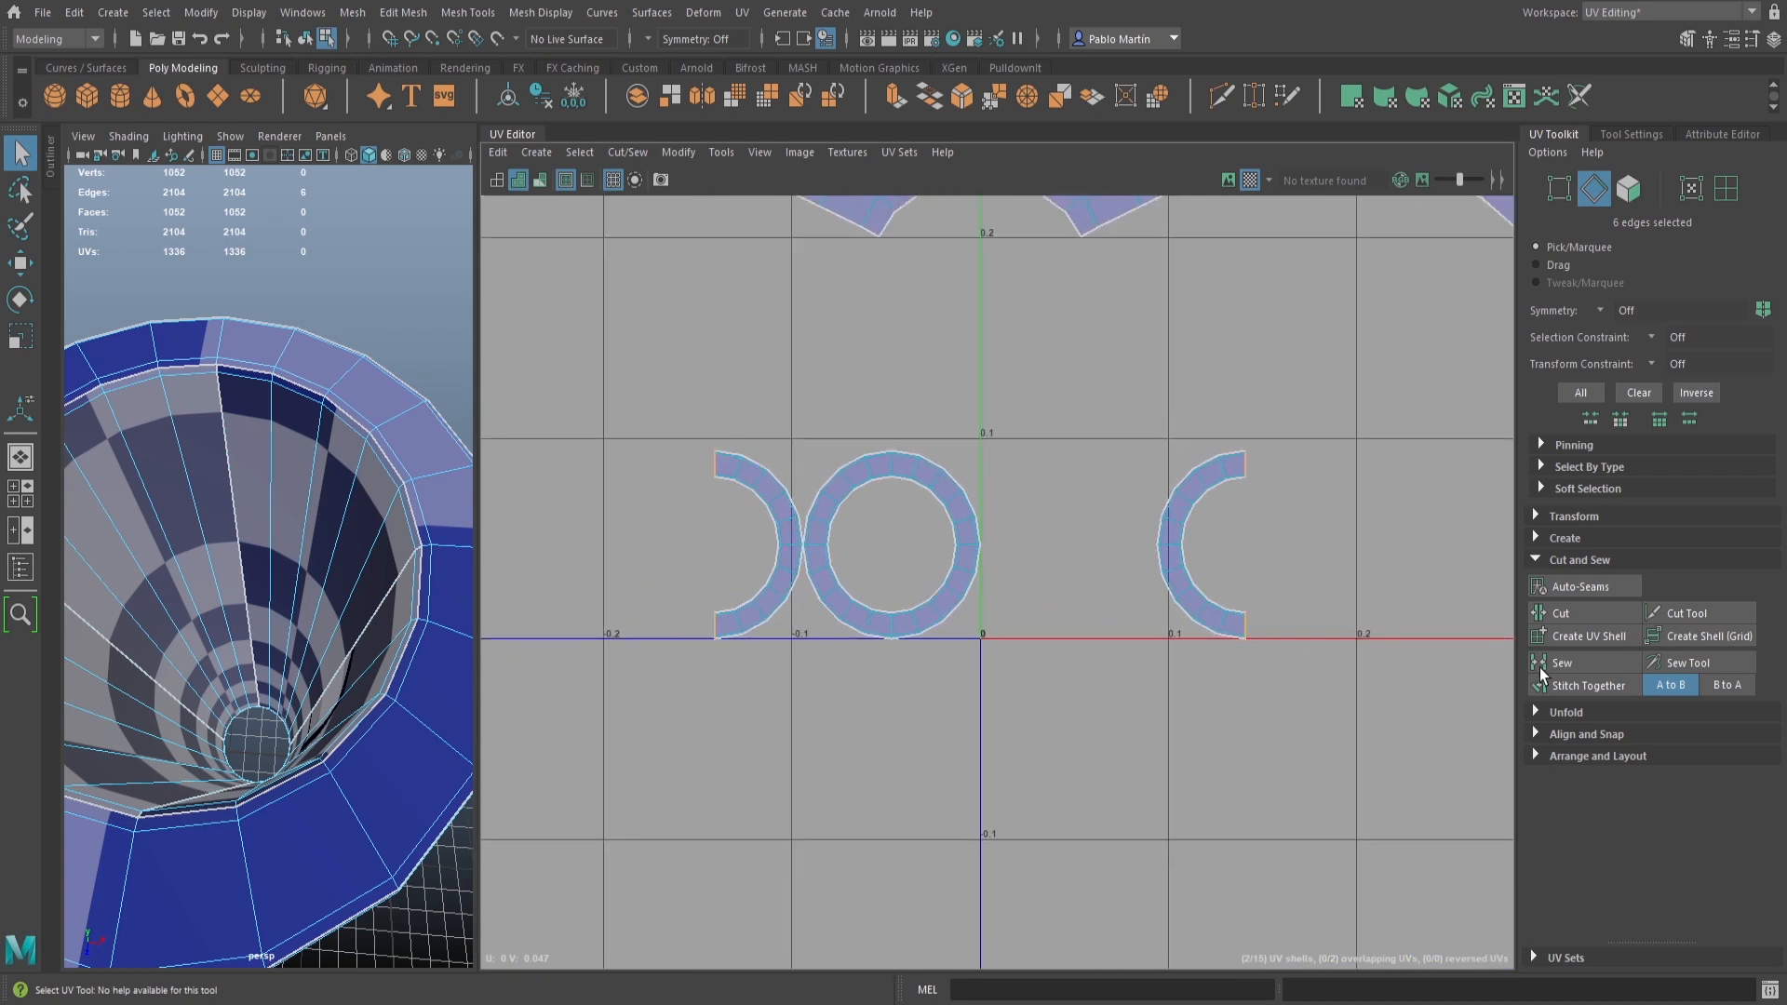
{"action": "left_click", "coordinate": [1592, 687]}
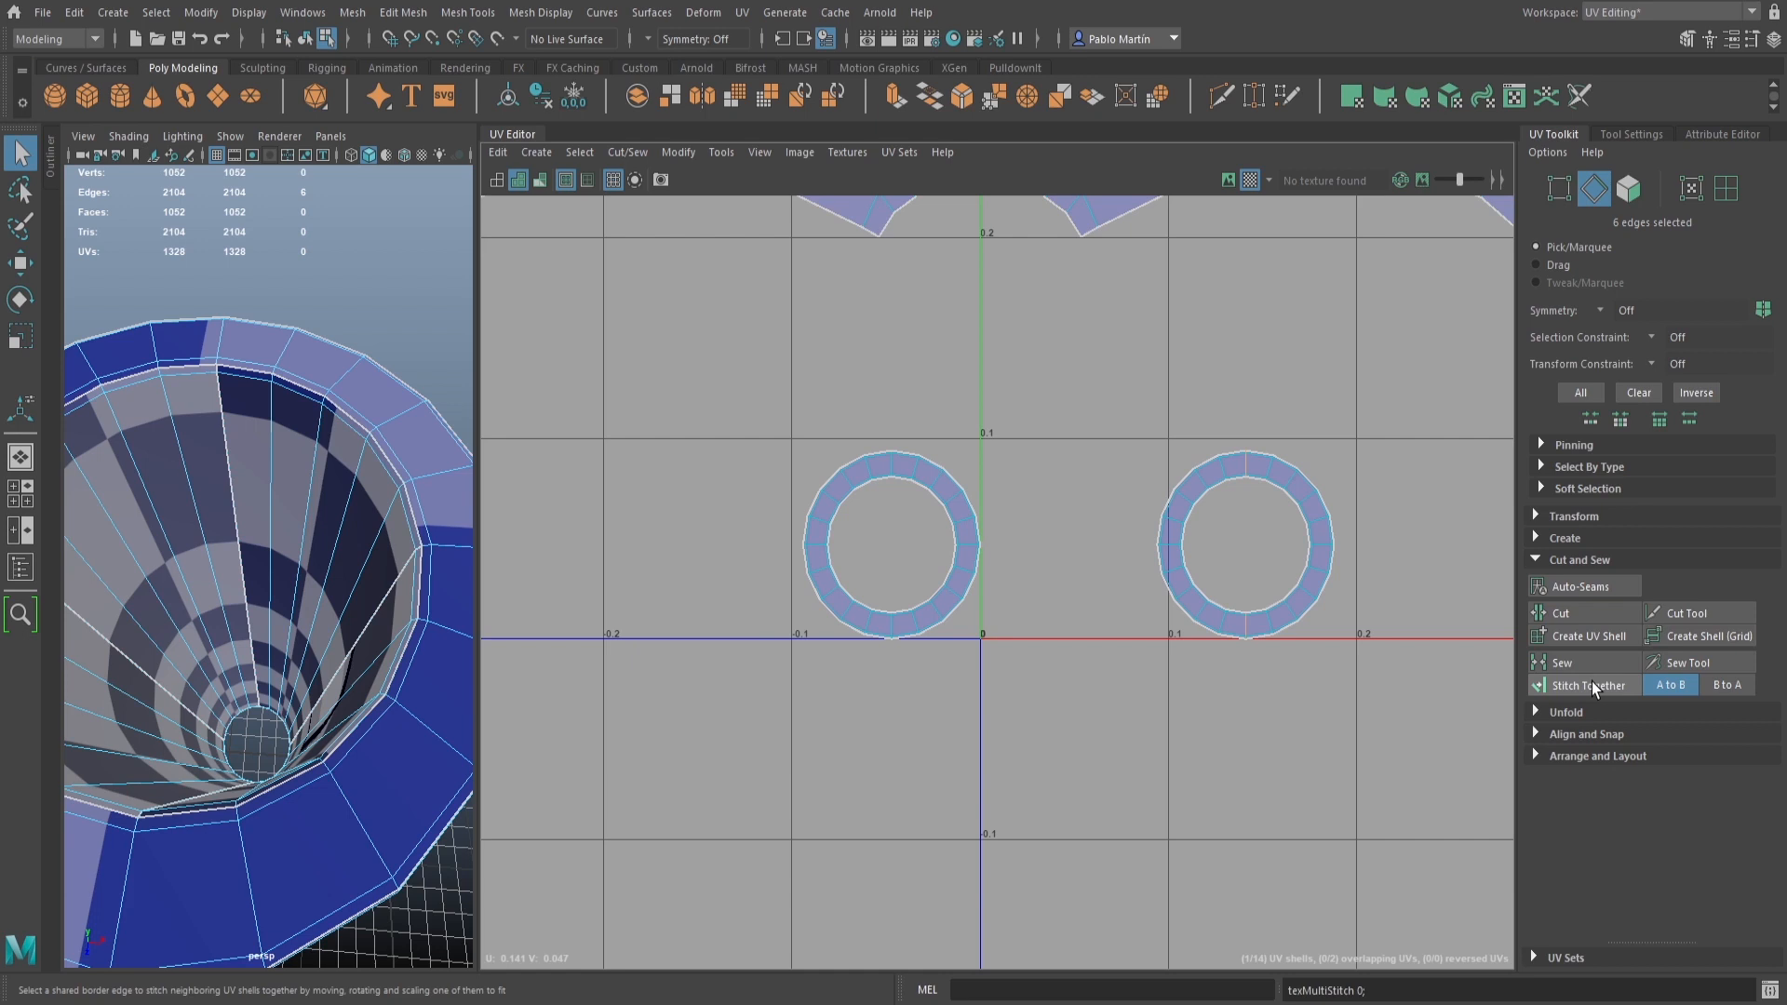
Select the second stitched ring as a UV shell and move it along U towards the first ring
{"action": "mouse_move", "coordinate": [1209, 478]}
{"action": "right_mouse_down"}
{"action": "mouse_move", "coordinate": [1191, 467]}
{"action": "mouse_move", "coordinate": [1201, 480]}
{"action": "right_mouse_up"}
{"action": "left_click", "coordinate": [1206, 487]}
{"action": "key", "text": "w"}
{"action": "left_click_drag", "start_coordinate": [1238, 545], "coordinate": [1082, 542]}
Select the upper end edges of the two C-shaped UV shells on the negative U side
{"action": "right_click_drag", "start_coordinate": [1082, 543], "coordinate": [816, 514], "text": "alt"}
{"action": "middle_click_drag", "start_coordinate": [1030, 493], "coordinate": [1122, 866], "text": "alt"}
{"action": "right_click_drag", "start_coordinate": [1122, 866], "coordinate": [929, 446], "text": "alt"}
{"action": "middle_click_drag", "start_coordinate": [929, 447], "coordinate": [996, 540], "text": "alt"}
{"action": "right_click_drag", "start_coordinate": [823, 398], "coordinate": [851, 506], "text": "alt"}
{"action": "scroll", "coordinate": [1143, 597], "scroll_direction": "down", "scroll_amount": 2}
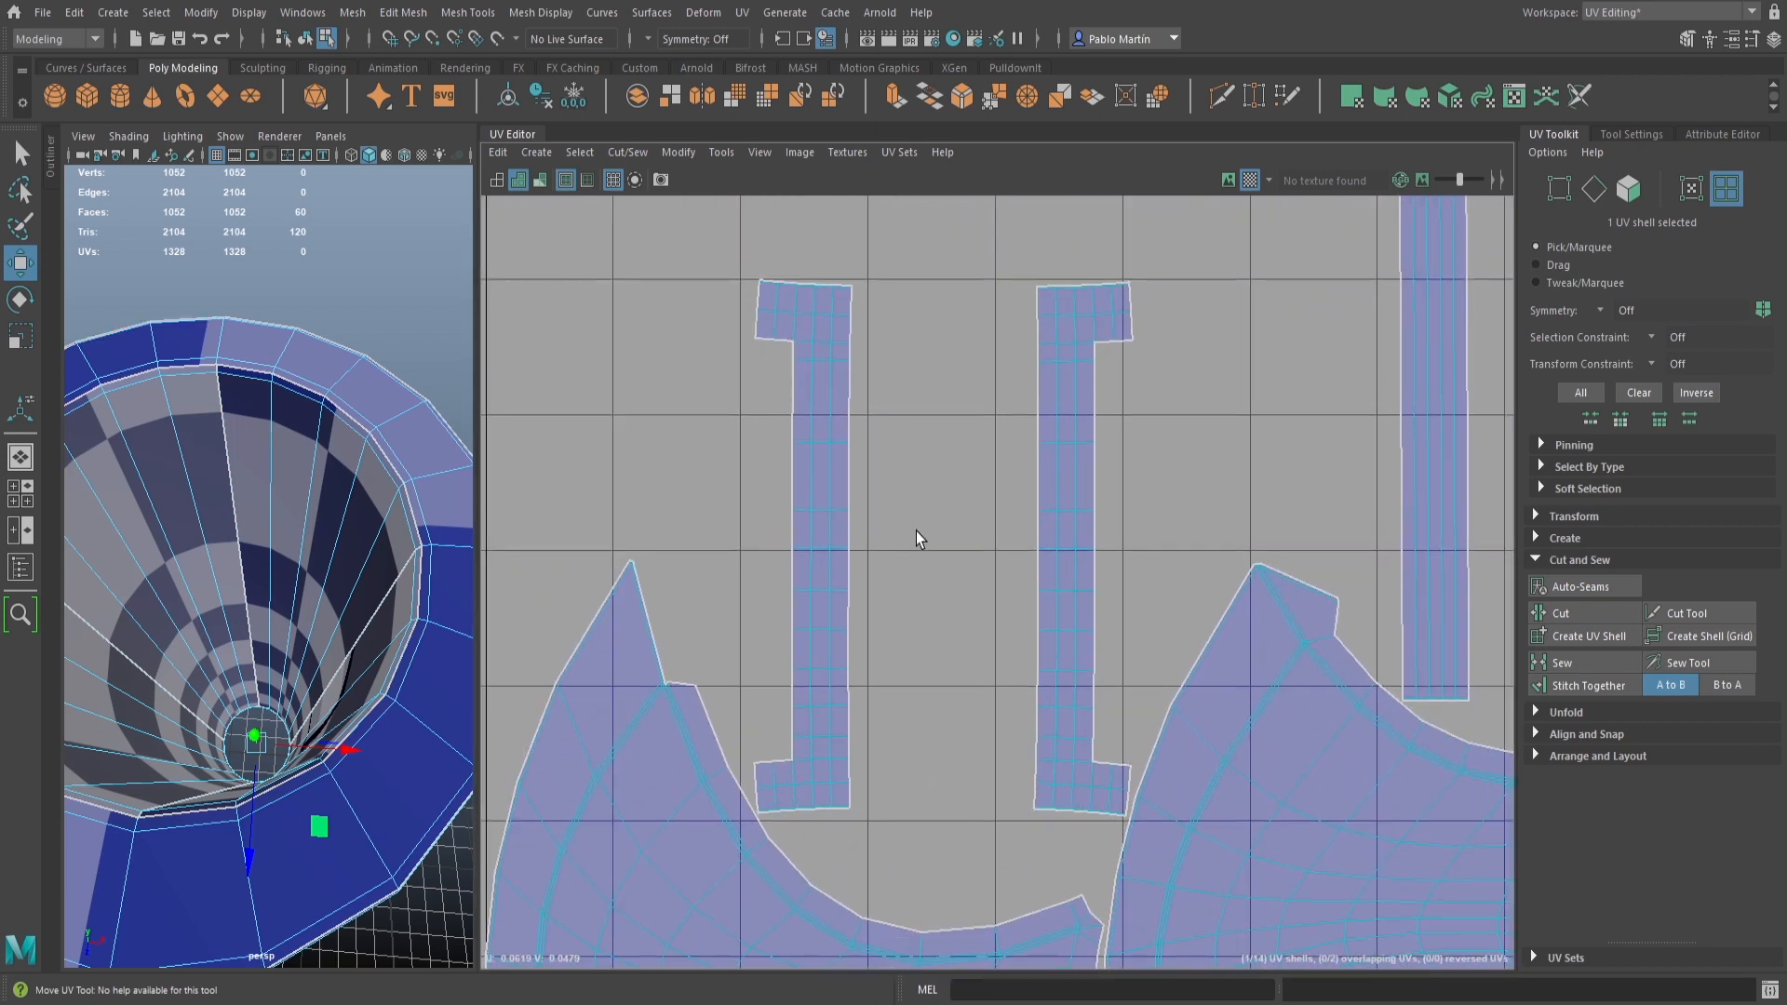
{"action": "right_click_drag", "start_coordinate": [1117, 353], "coordinate": [1119, 283]}
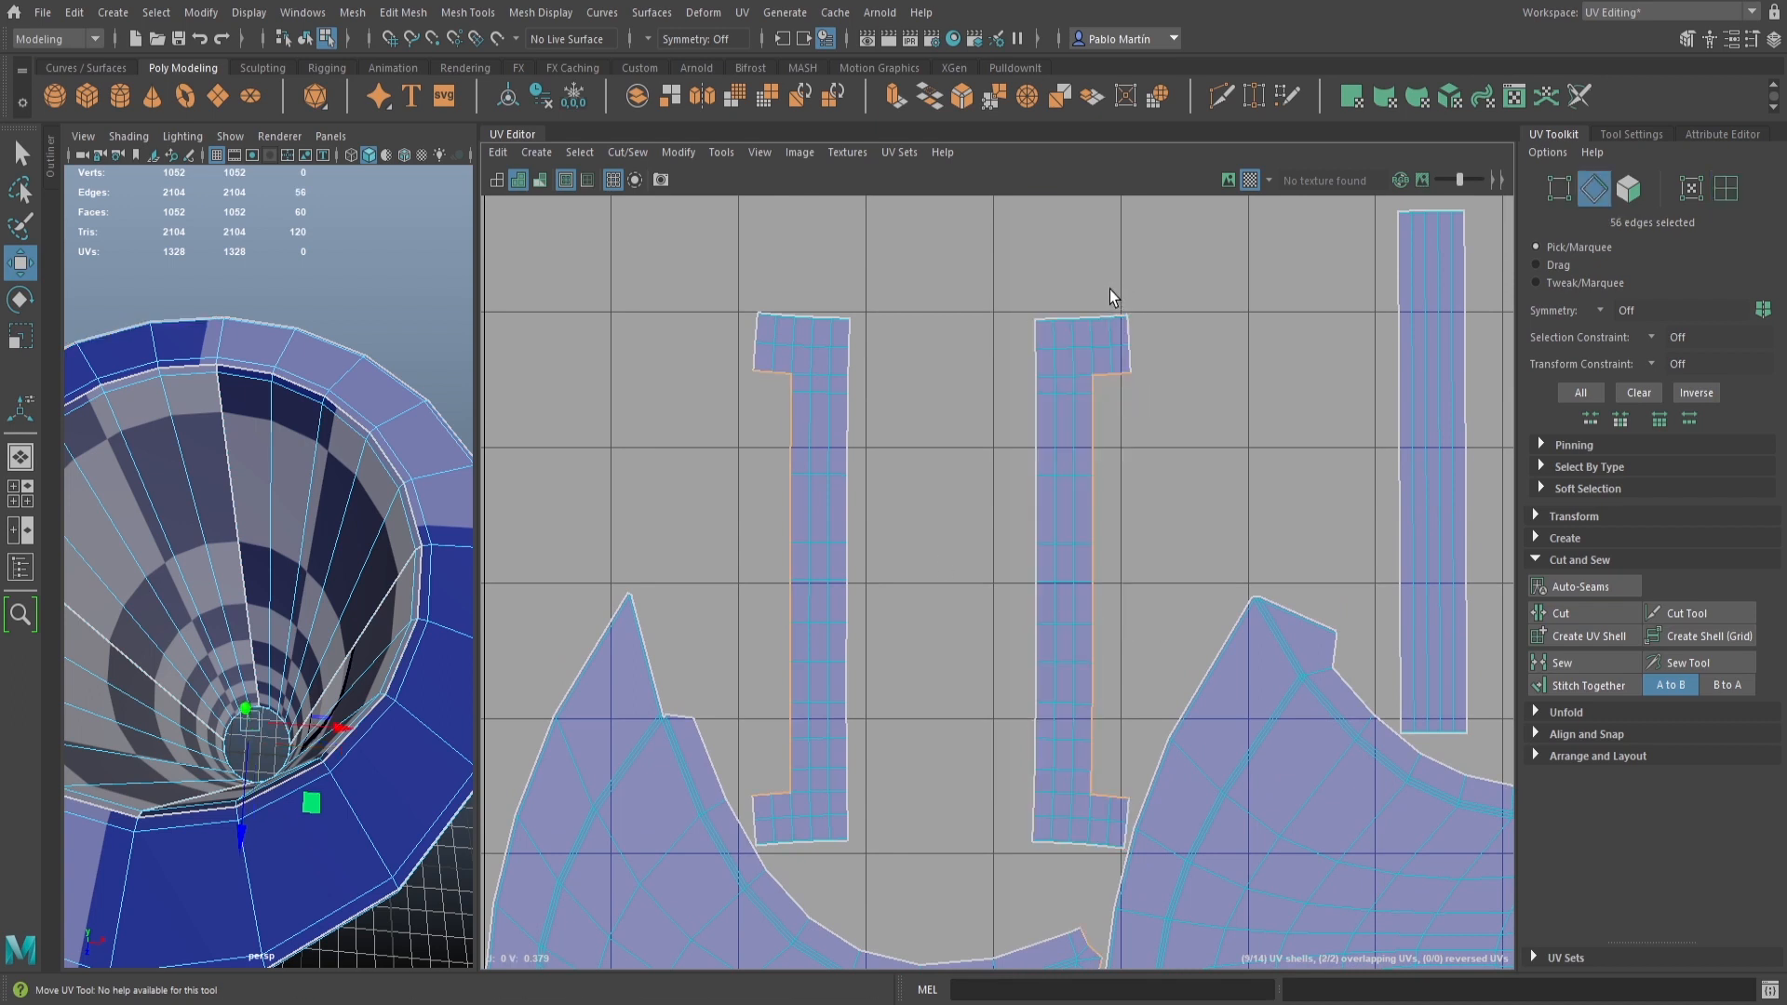
{"action": "left_click_drag", "start_coordinate": [1171, 387], "coordinate": [1130, 382]}
{"action": "left_click_drag", "start_coordinate": [1043, 245], "coordinate": [1078, 336]}
{"action": "left_click_drag", "start_coordinate": [1117, 415], "coordinate": [1117, 415]}
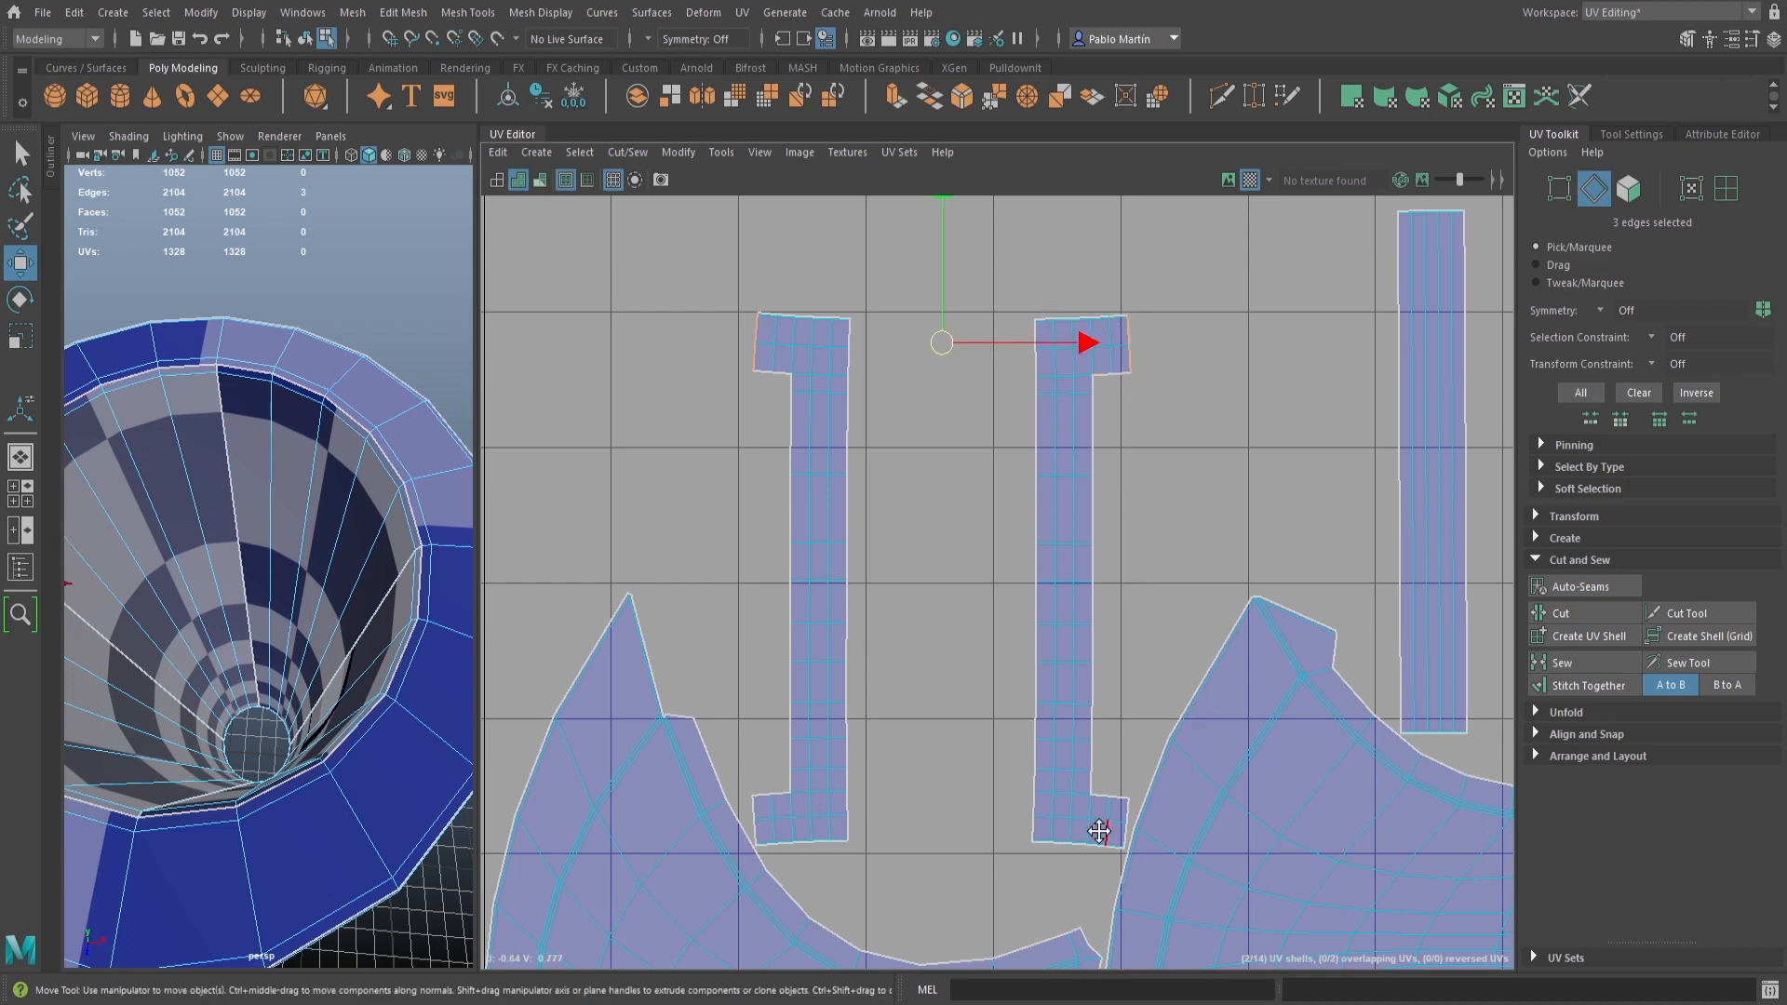
Add the lower end edges of the negative-U C-shaped shells to the edge selection
{"action": "scroll", "coordinate": [929, 518], "scroll_direction": "up", "scroll_amount": 3}
{"action": "scroll", "coordinate": [946, 511], "scroll_direction": "up", "scroll_amount": 4}
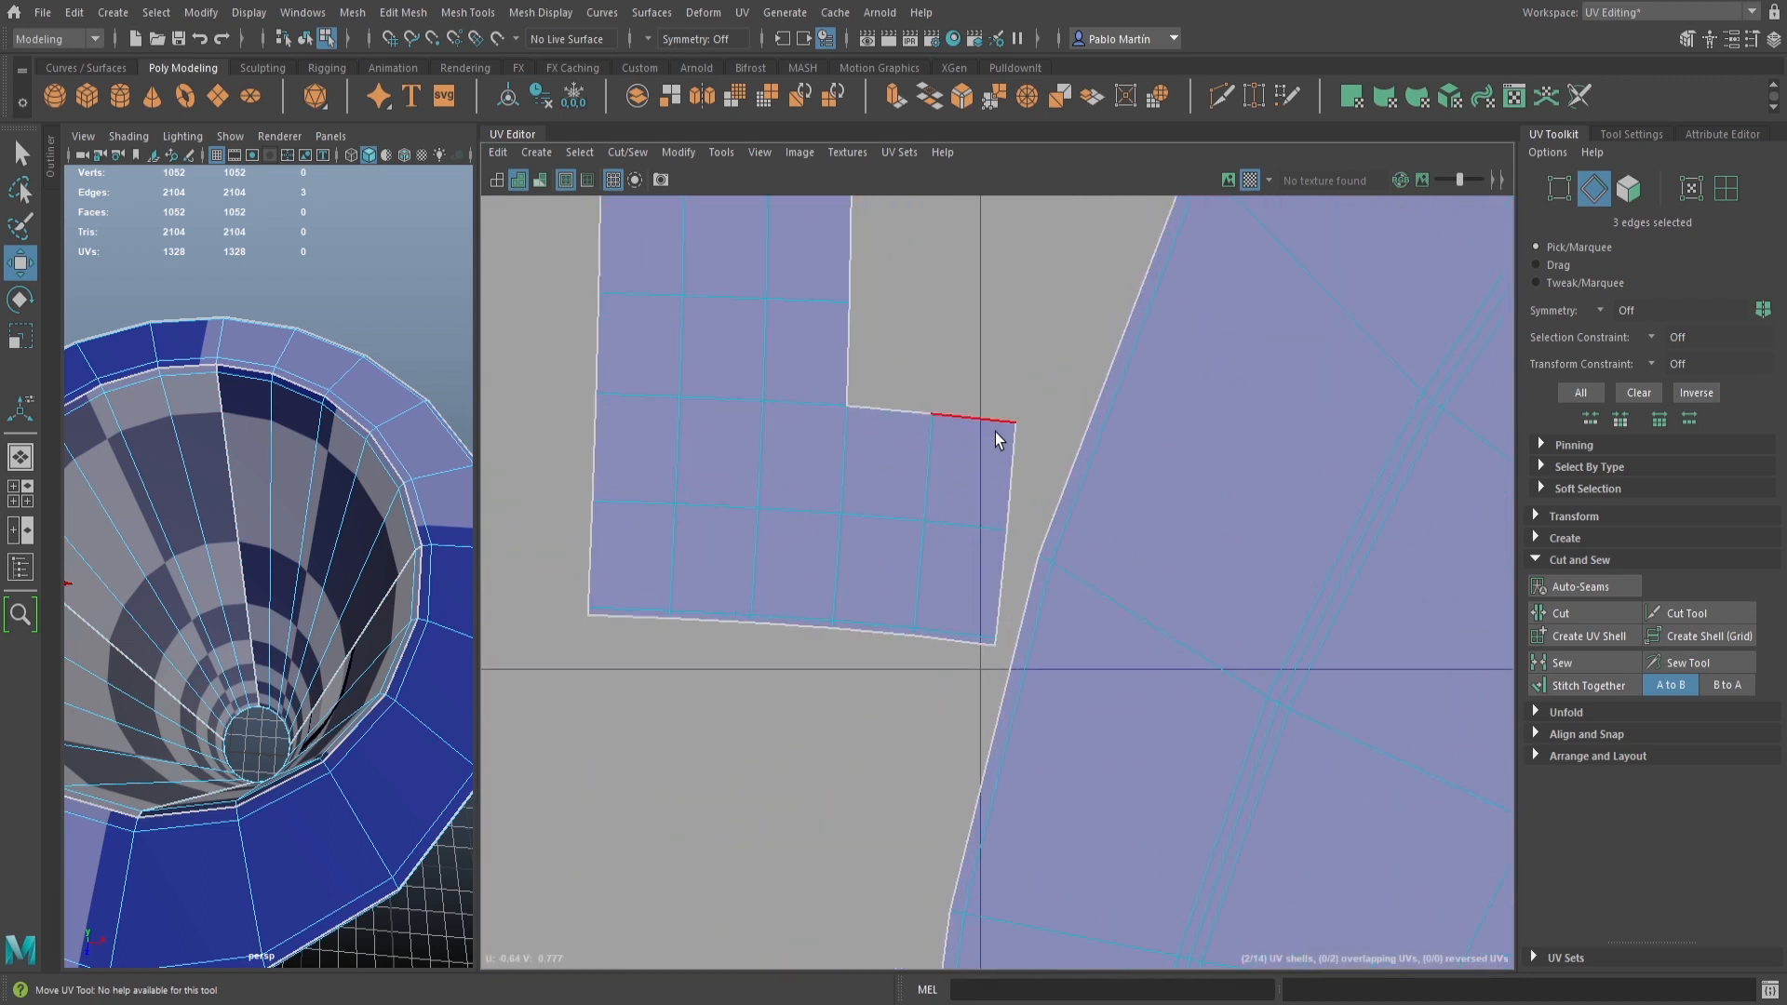
{"action": "left_click", "coordinate": [1002, 573], "text": "shift"}
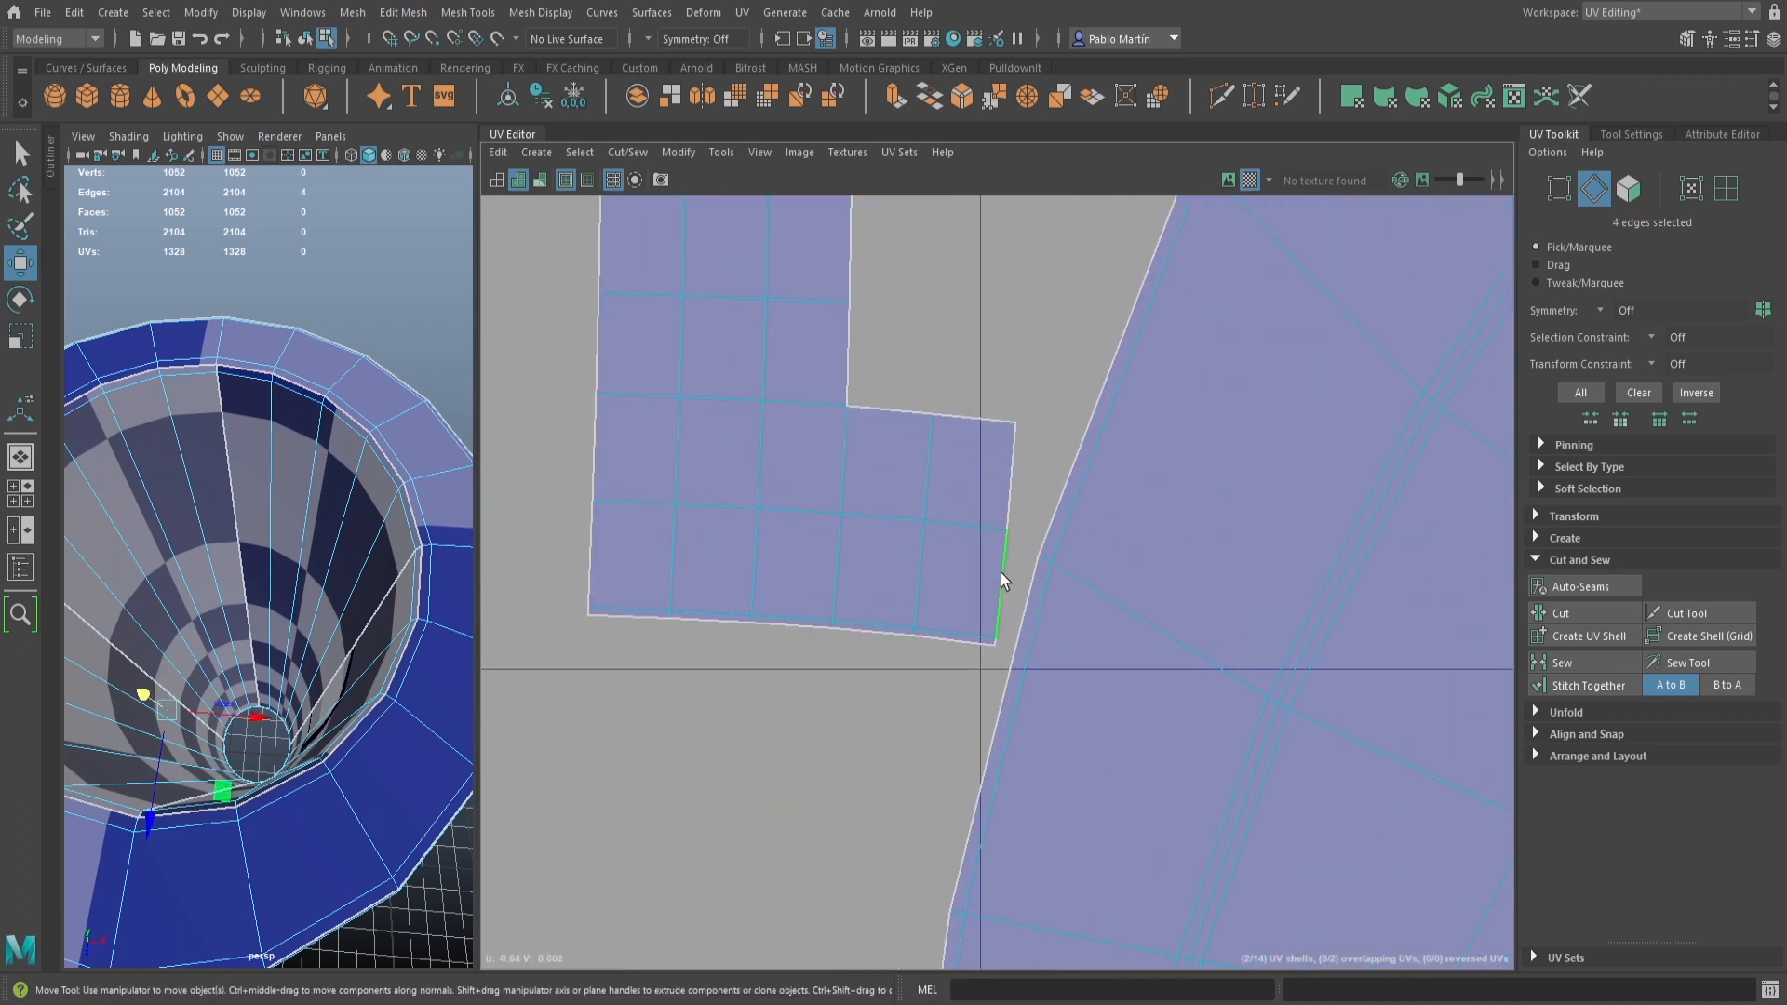
{"action": "left_click", "coordinate": [1012, 614], "text": "shift"}
{"action": "key", "text": "w"}
Stitch the two negative-U C-shaped shells into one rectangular frame with direction A to B and inspect its seam
{"action": "scroll", "coordinate": [997, 546], "scroll_direction": "down", "scroll_amount": 5}
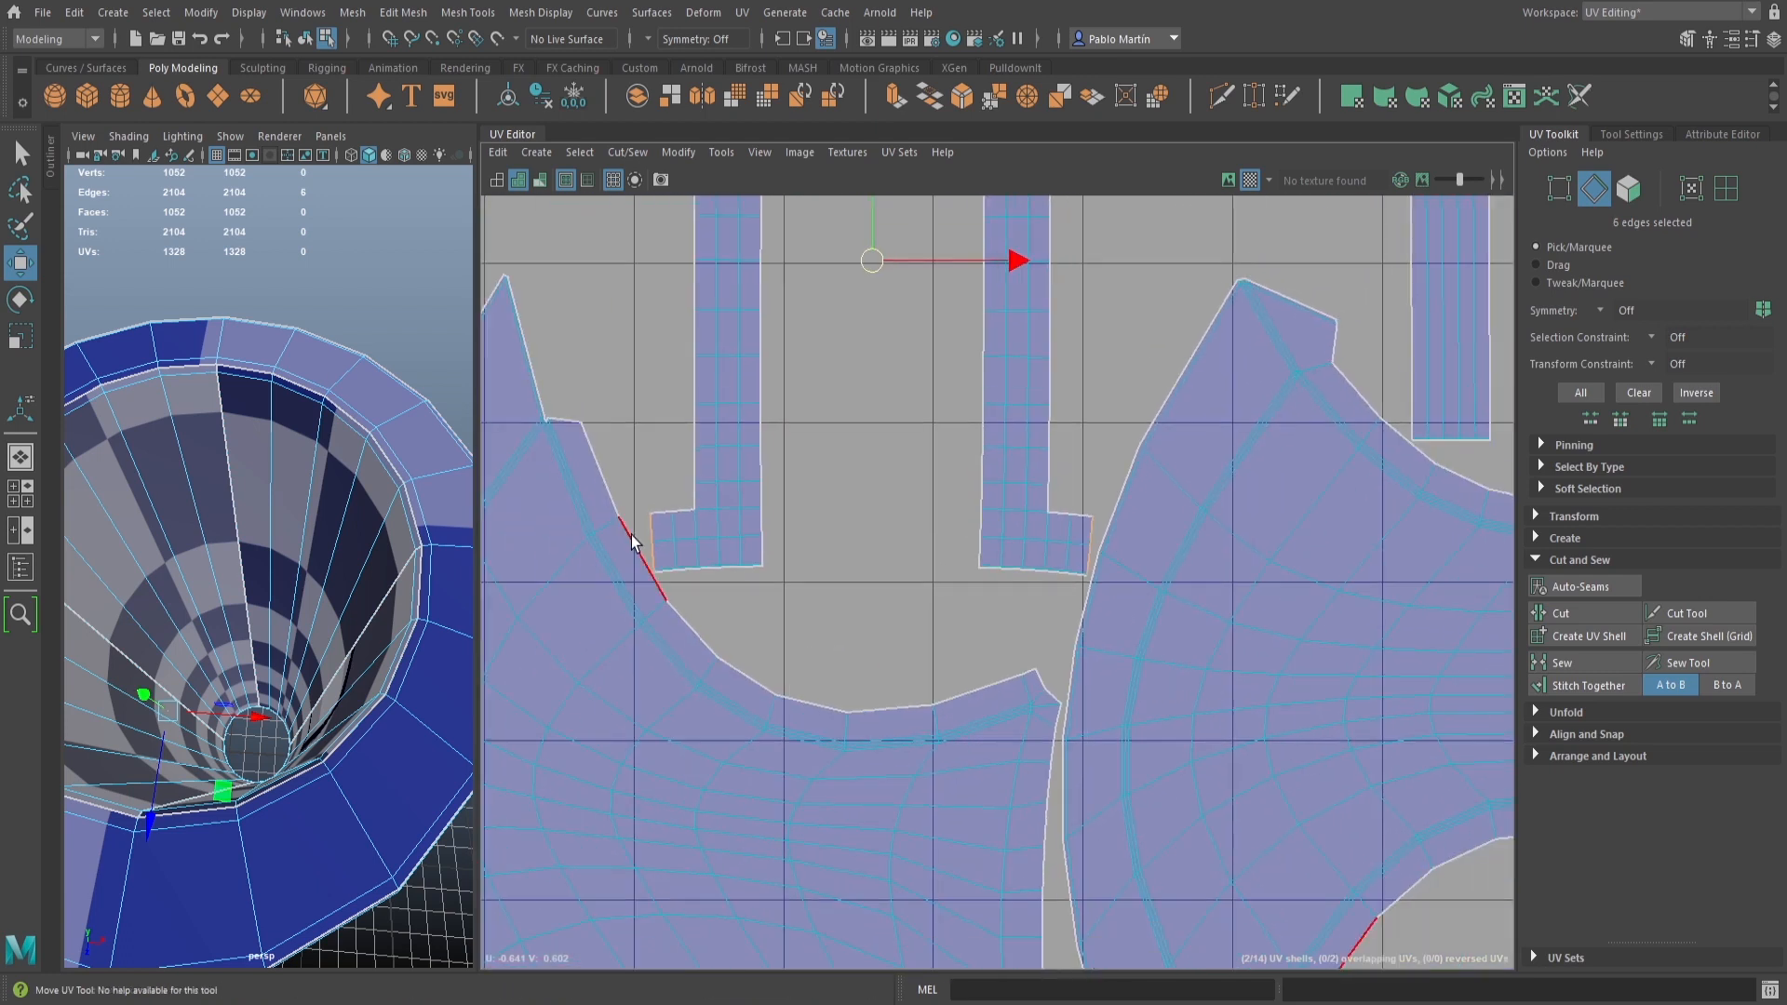
{"action": "scroll", "coordinate": [658, 587], "scroll_direction": "down", "scroll_amount": 6}
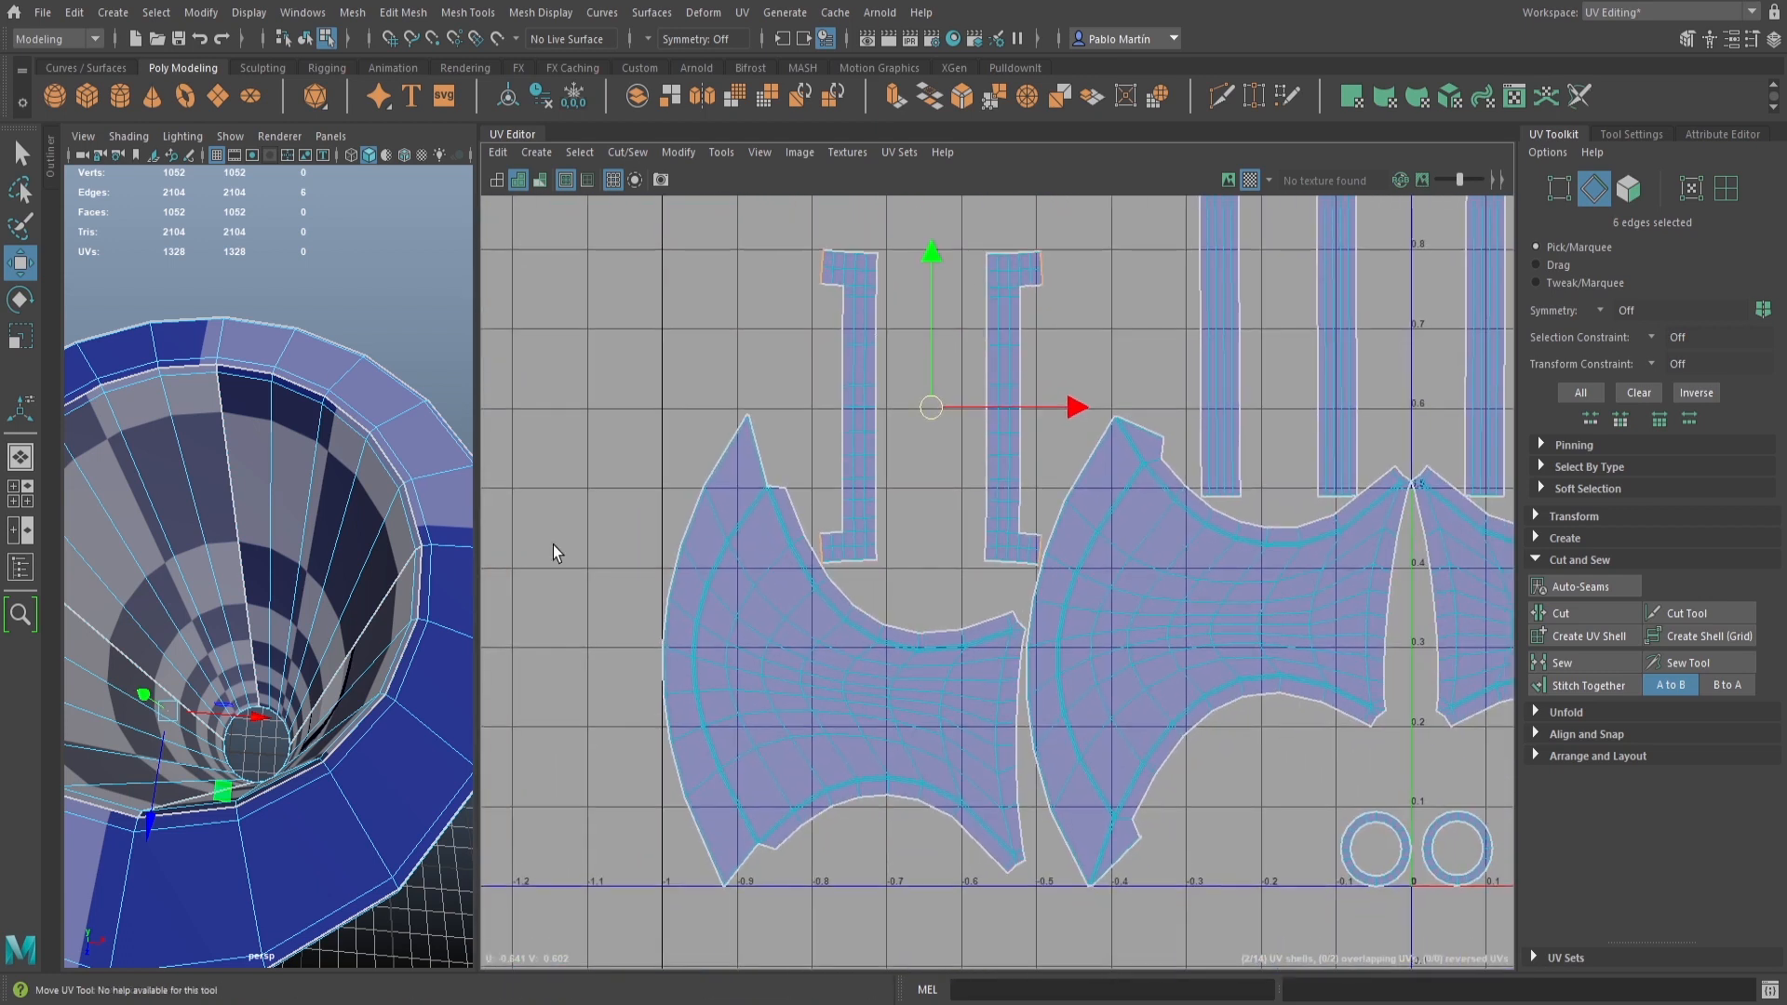
{"action": "left_click", "coordinate": [1590, 687]}
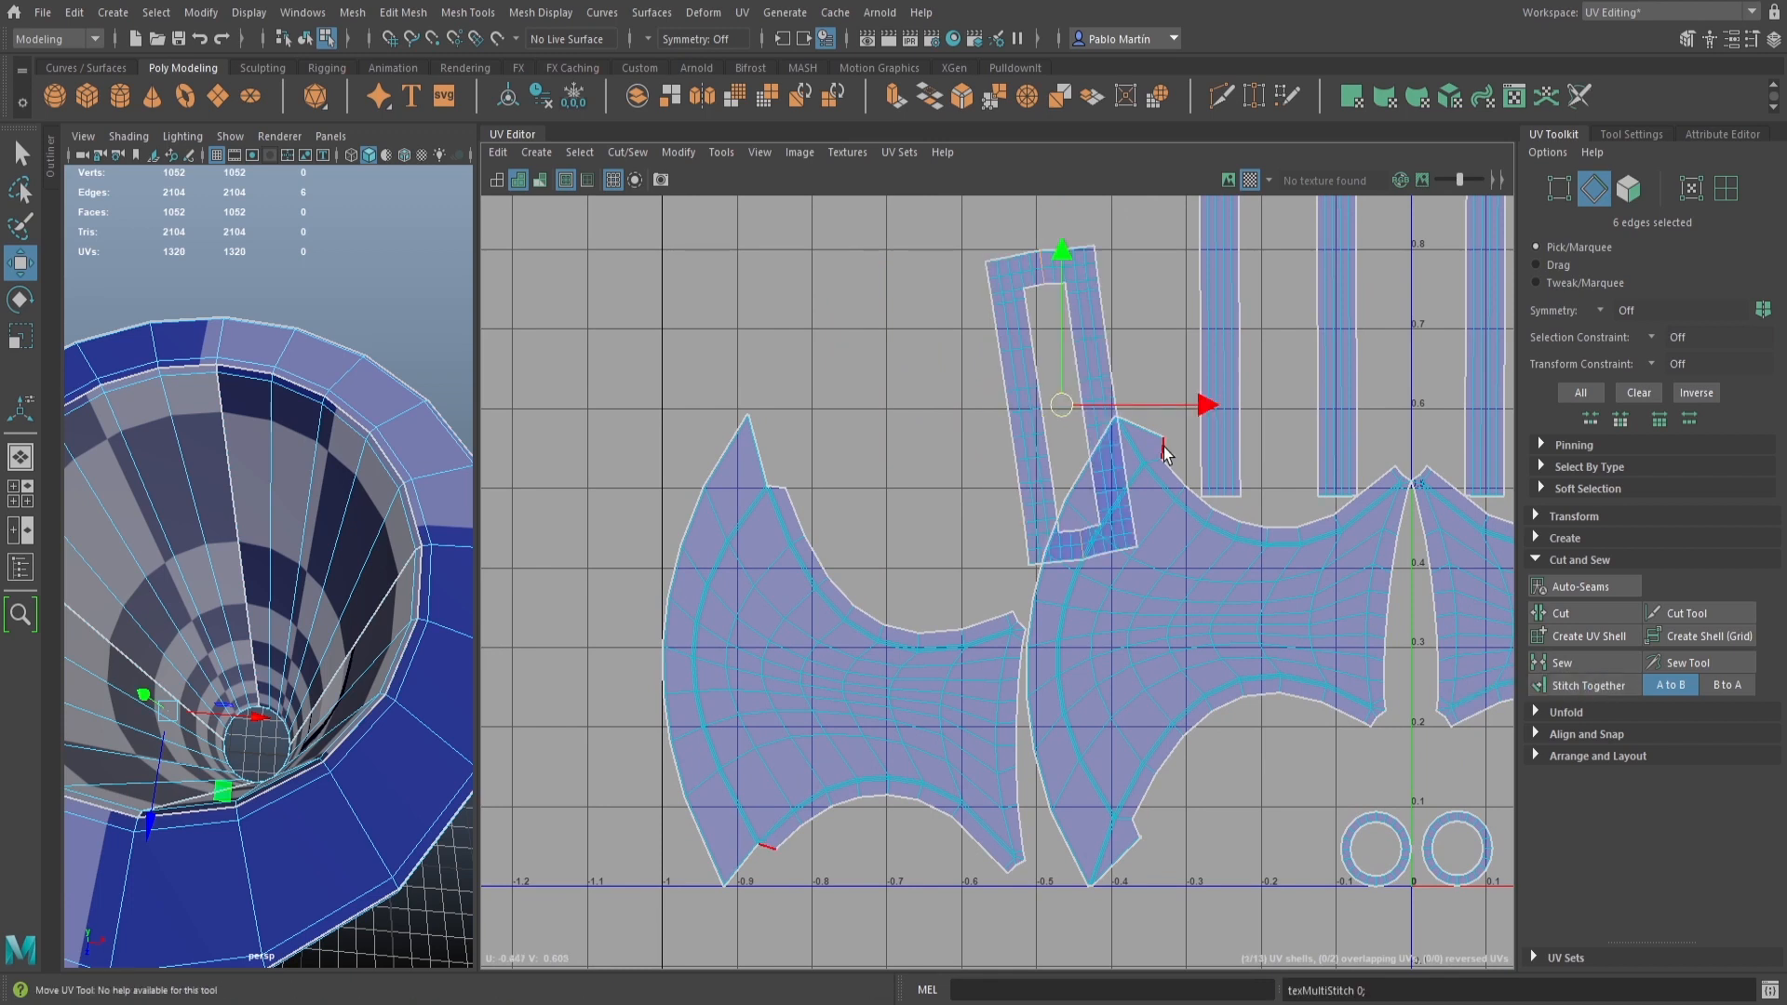
{"action": "scroll", "coordinate": [1029, 264], "scroll_direction": "up", "scroll_amount": 8}
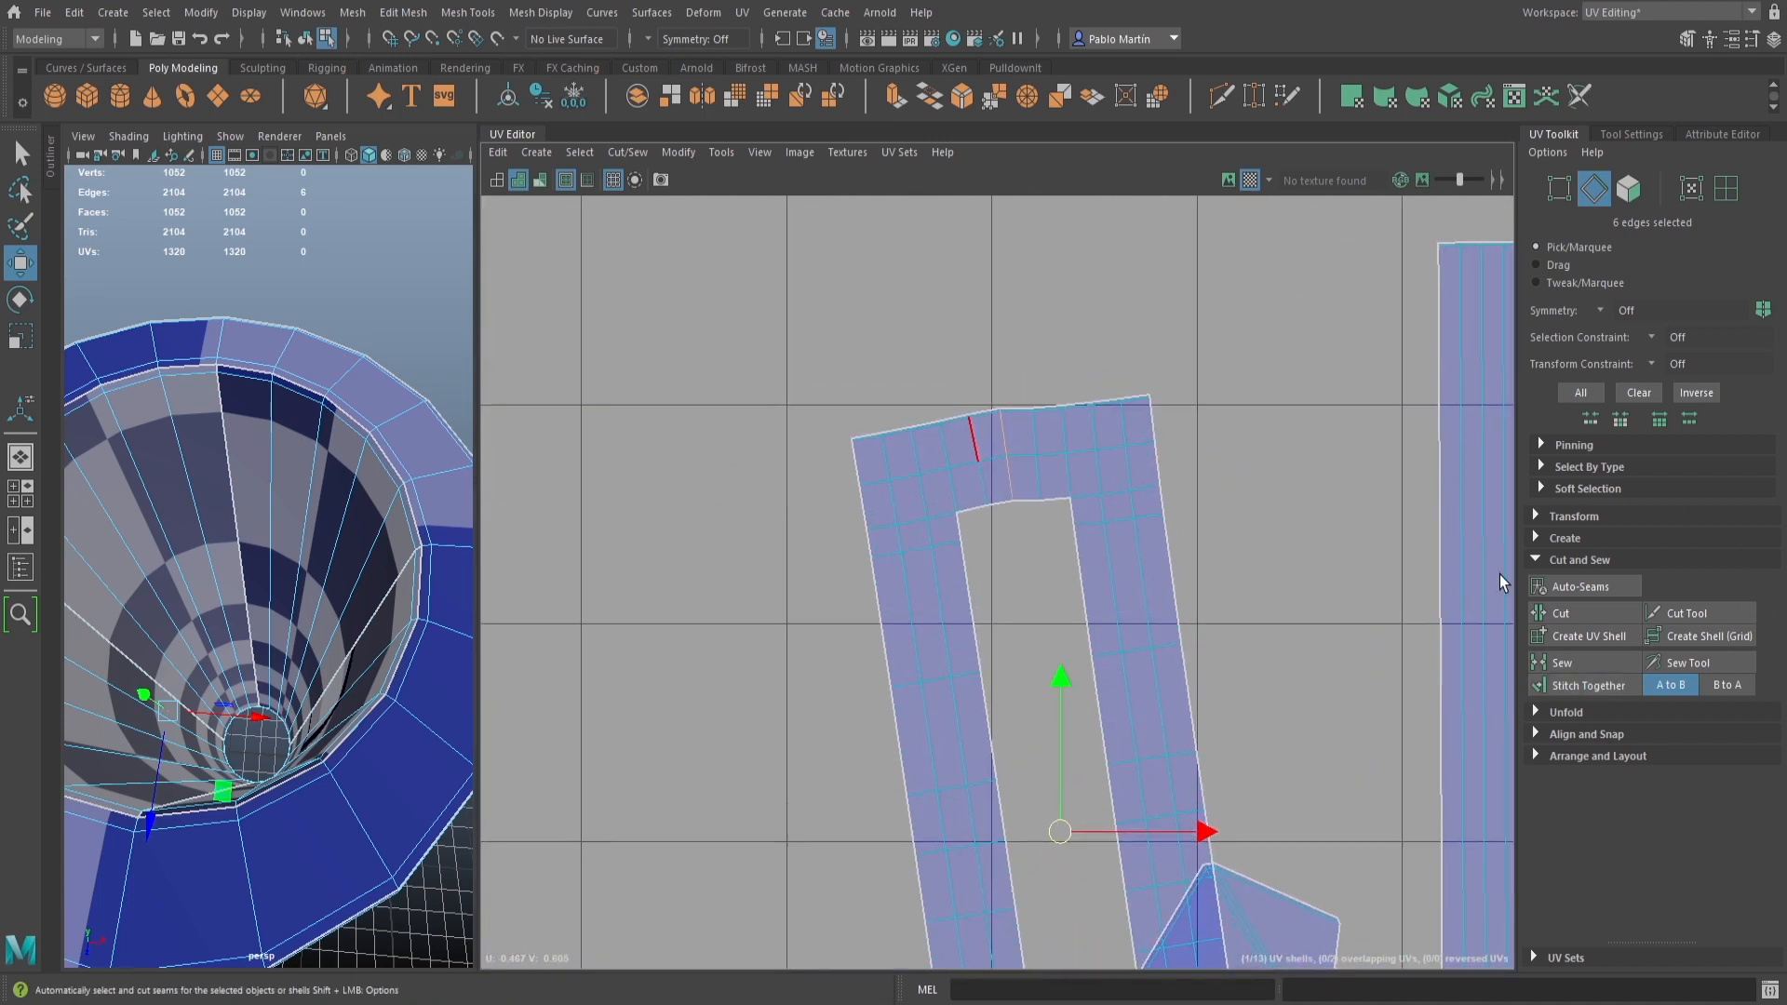
{"action": "scroll", "coordinate": [650, 335], "scroll_direction": "down", "scroll_amount": 8}
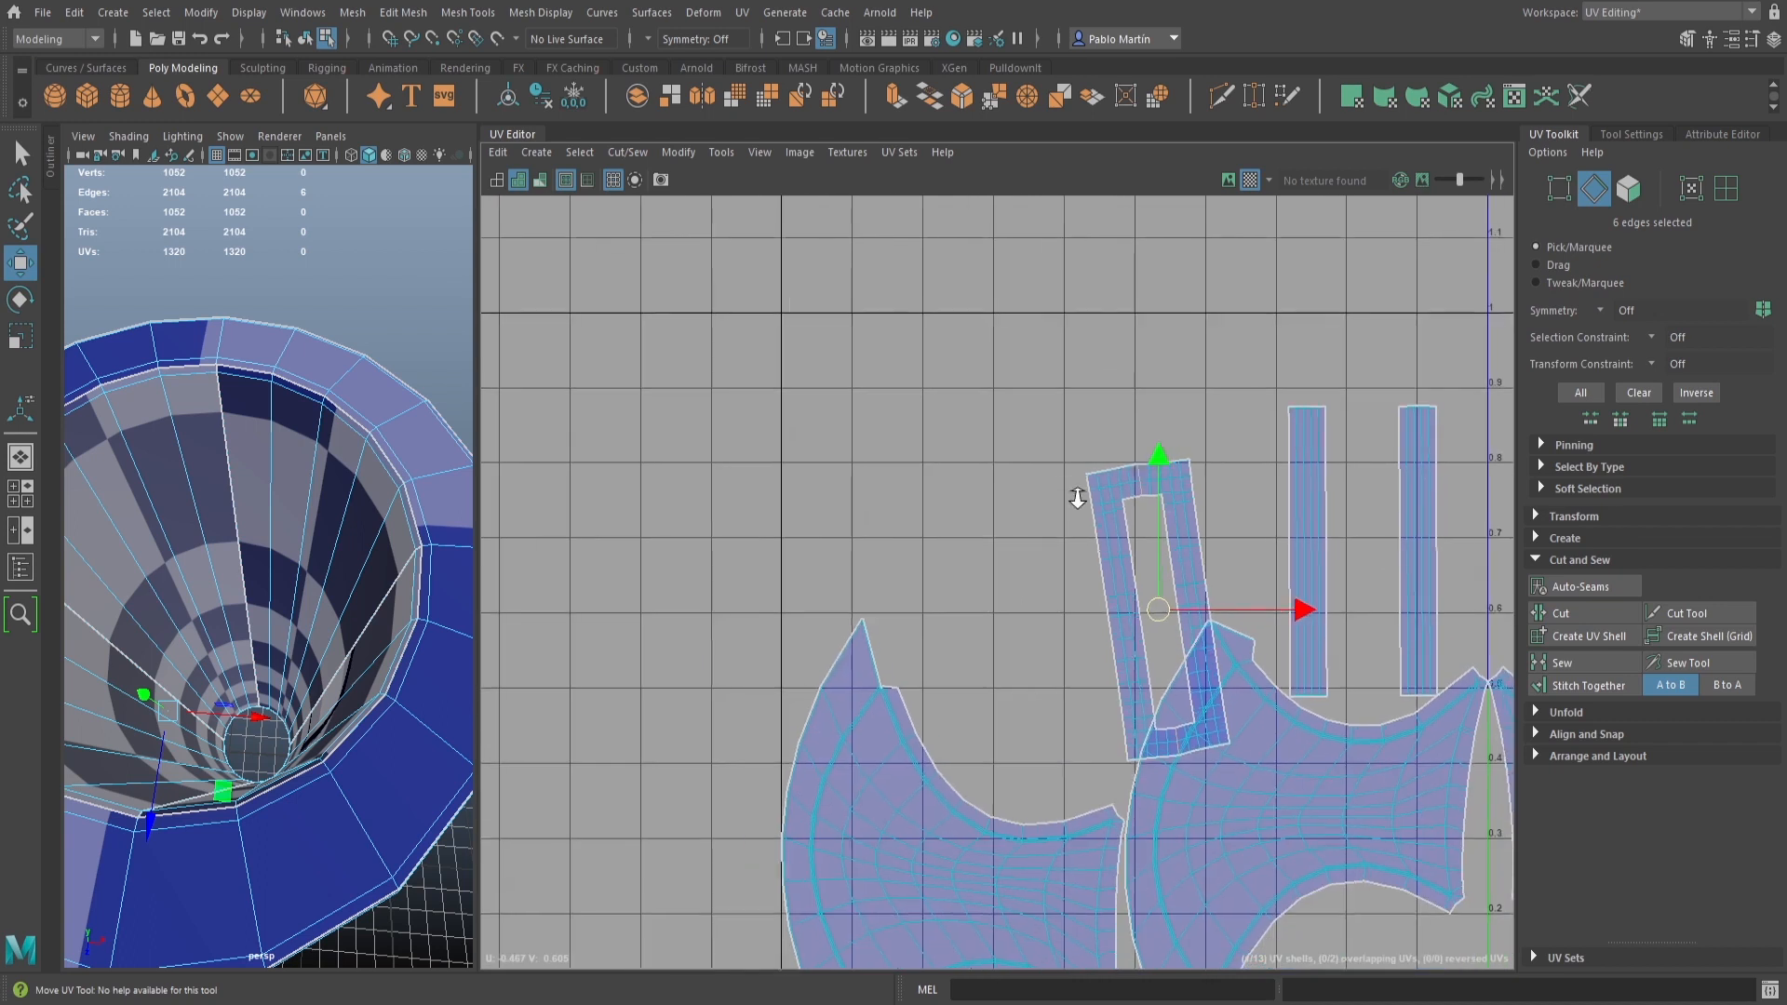
{"action": "middle_click_drag", "start_coordinate": [1120, 528], "coordinate": [997, 473], "text": "alt"}
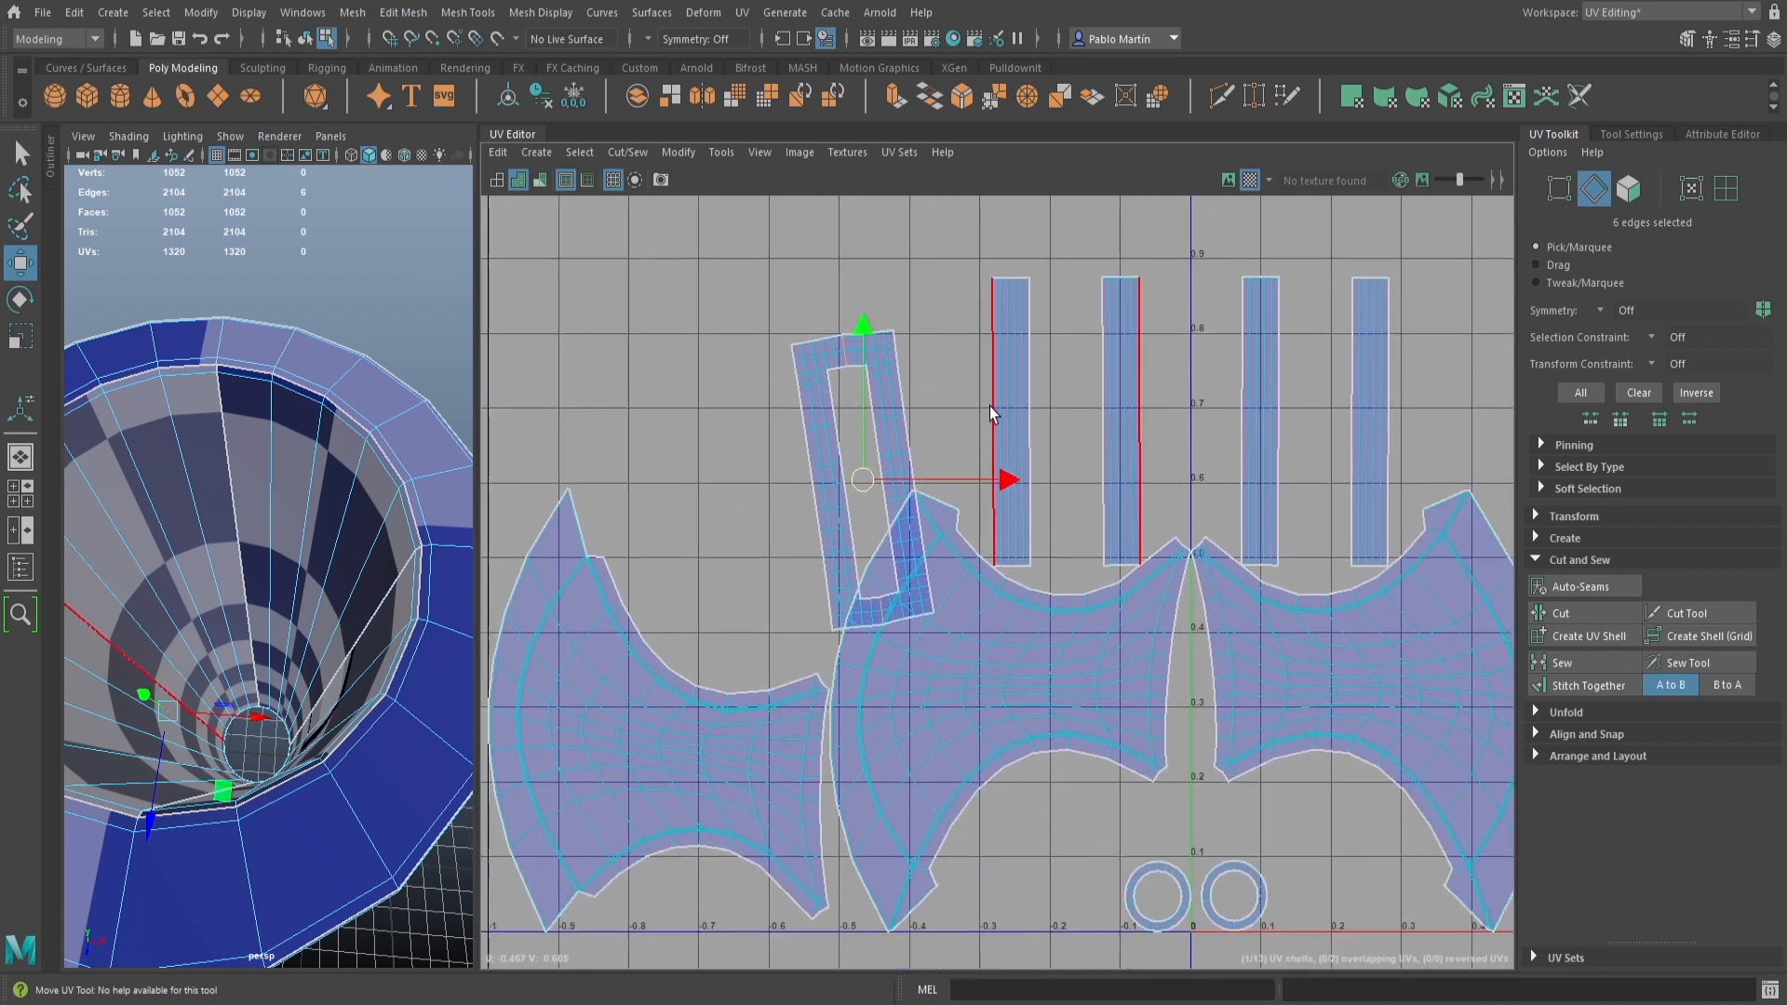
Rotate the stitched frame shell upright and move it to empty space above the outer axe blade shell on the negative U side
{"action": "right_click_drag", "start_coordinate": [884, 381], "coordinate": [885, 368]}
{"action": "left_click", "coordinate": [885, 371]}
{"action": "key", "text": "e"}
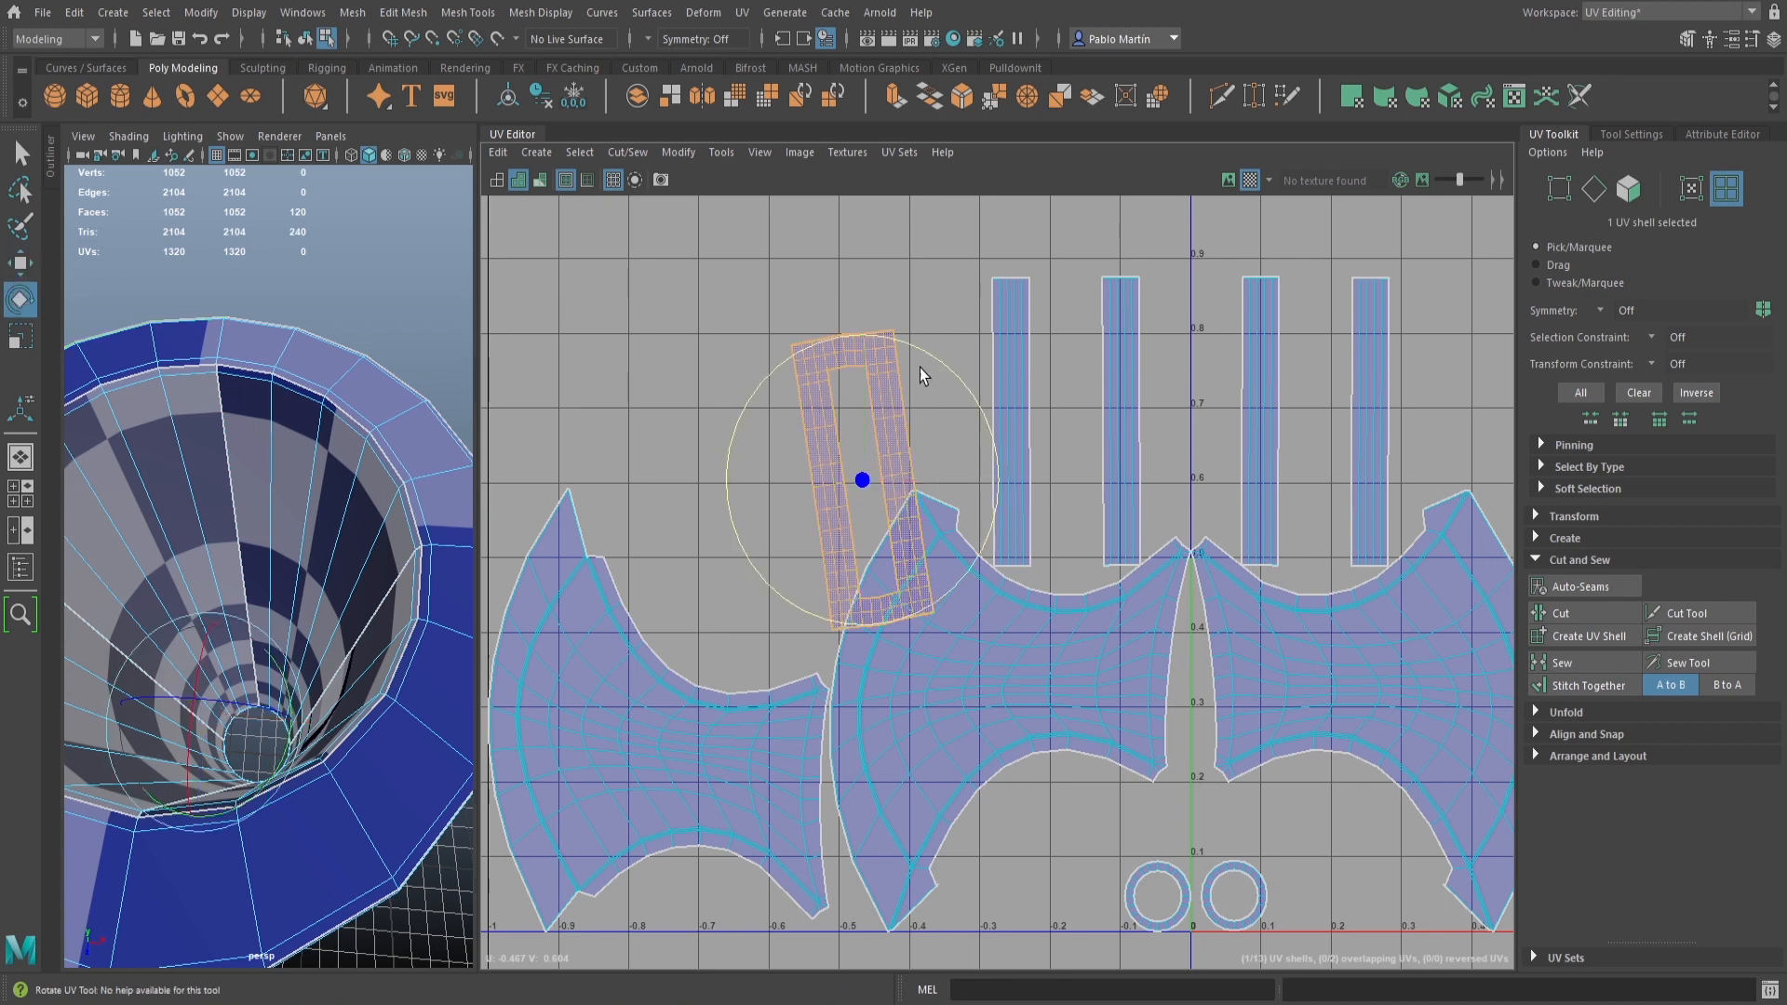
{"action": "left_click_drag", "start_coordinate": [907, 345], "coordinate": [922, 354]}
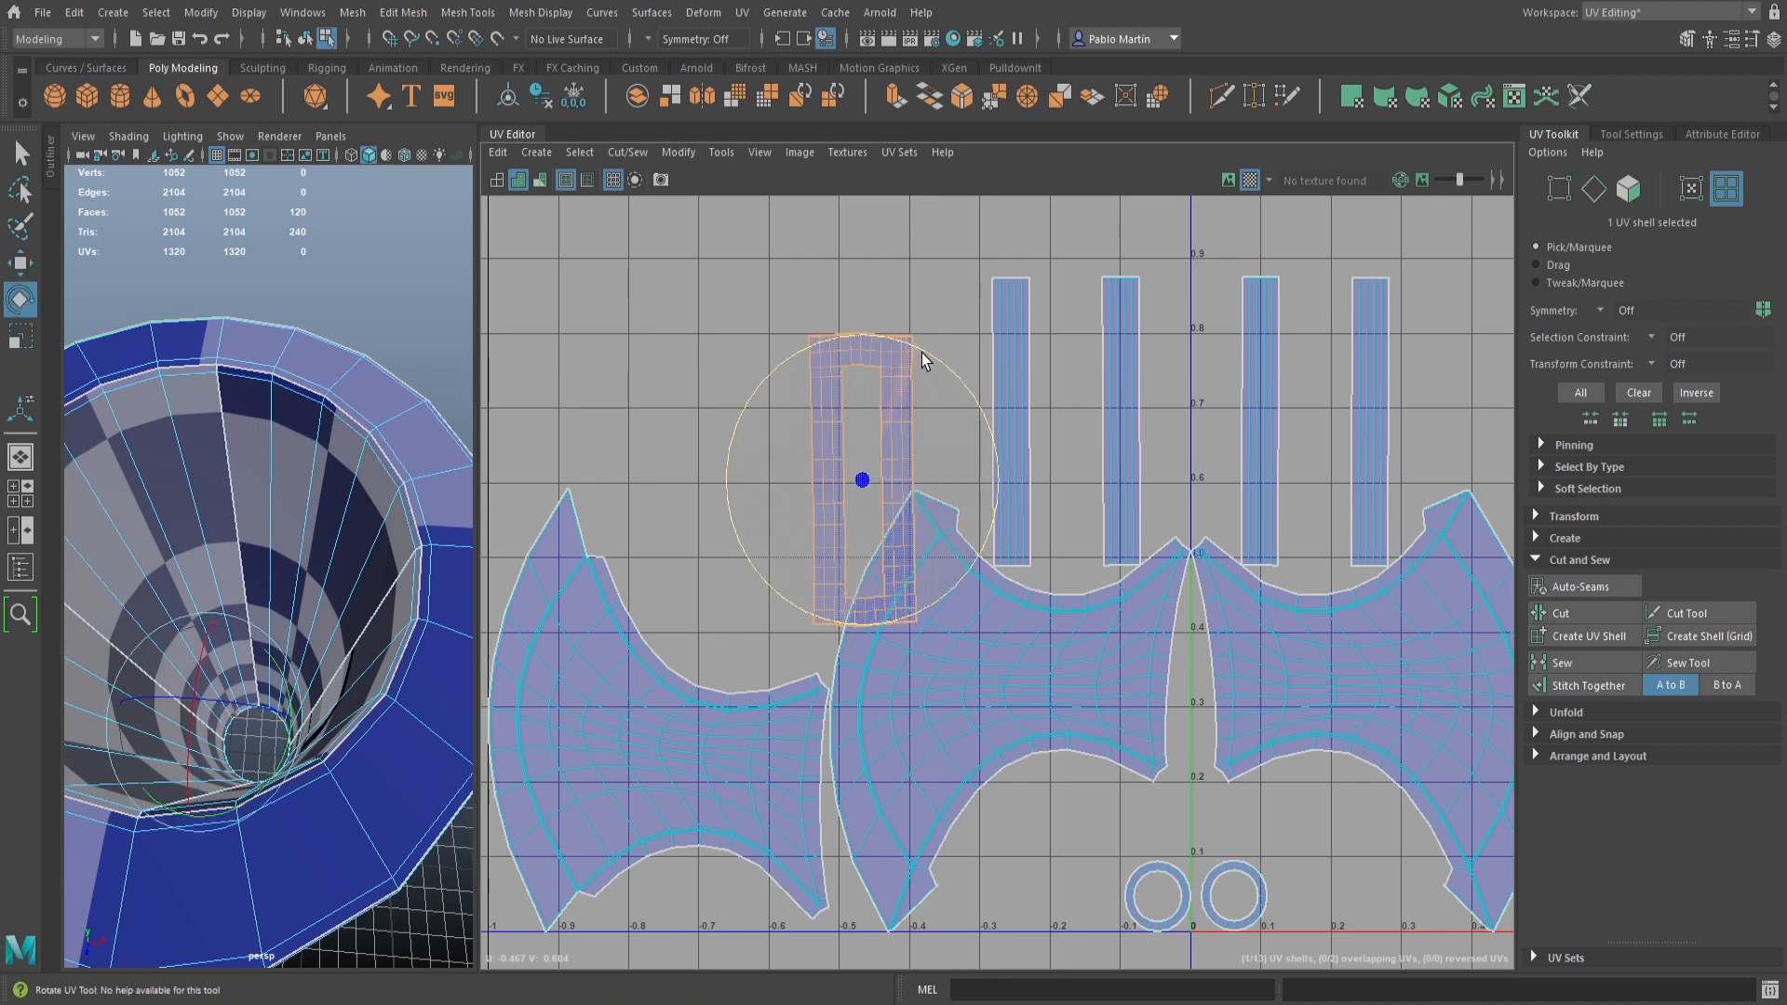
{"action": "key", "text": "w"}
{"action": "left_click_drag", "start_coordinate": [862, 480], "coordinate": [693, 345]}
{"action": "scroll", "coordinate": [931, 438], "scroll_direction": "down", "scroll_amount": 5}
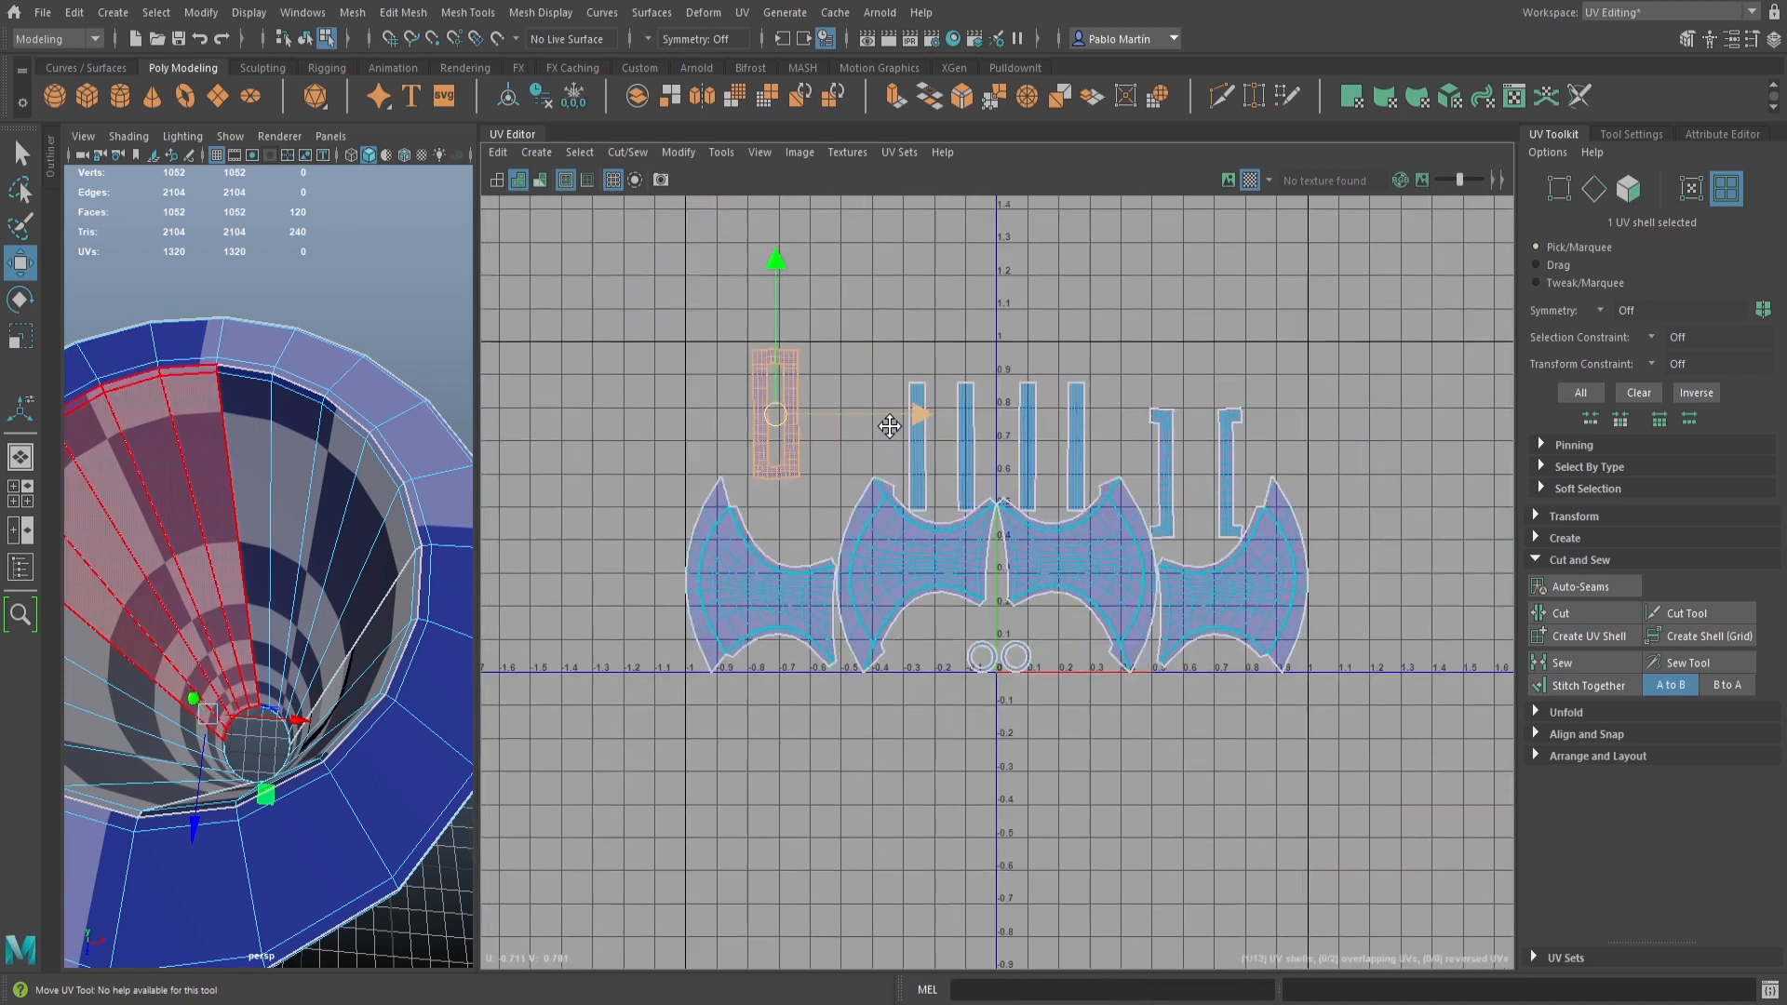
Select the upper end edges of the two C-shaped UV shells on the positive U side
{"action": "scroll", "coordinate": [1033, 510], "scroll_direction": "up", "scroll_amount": 3}
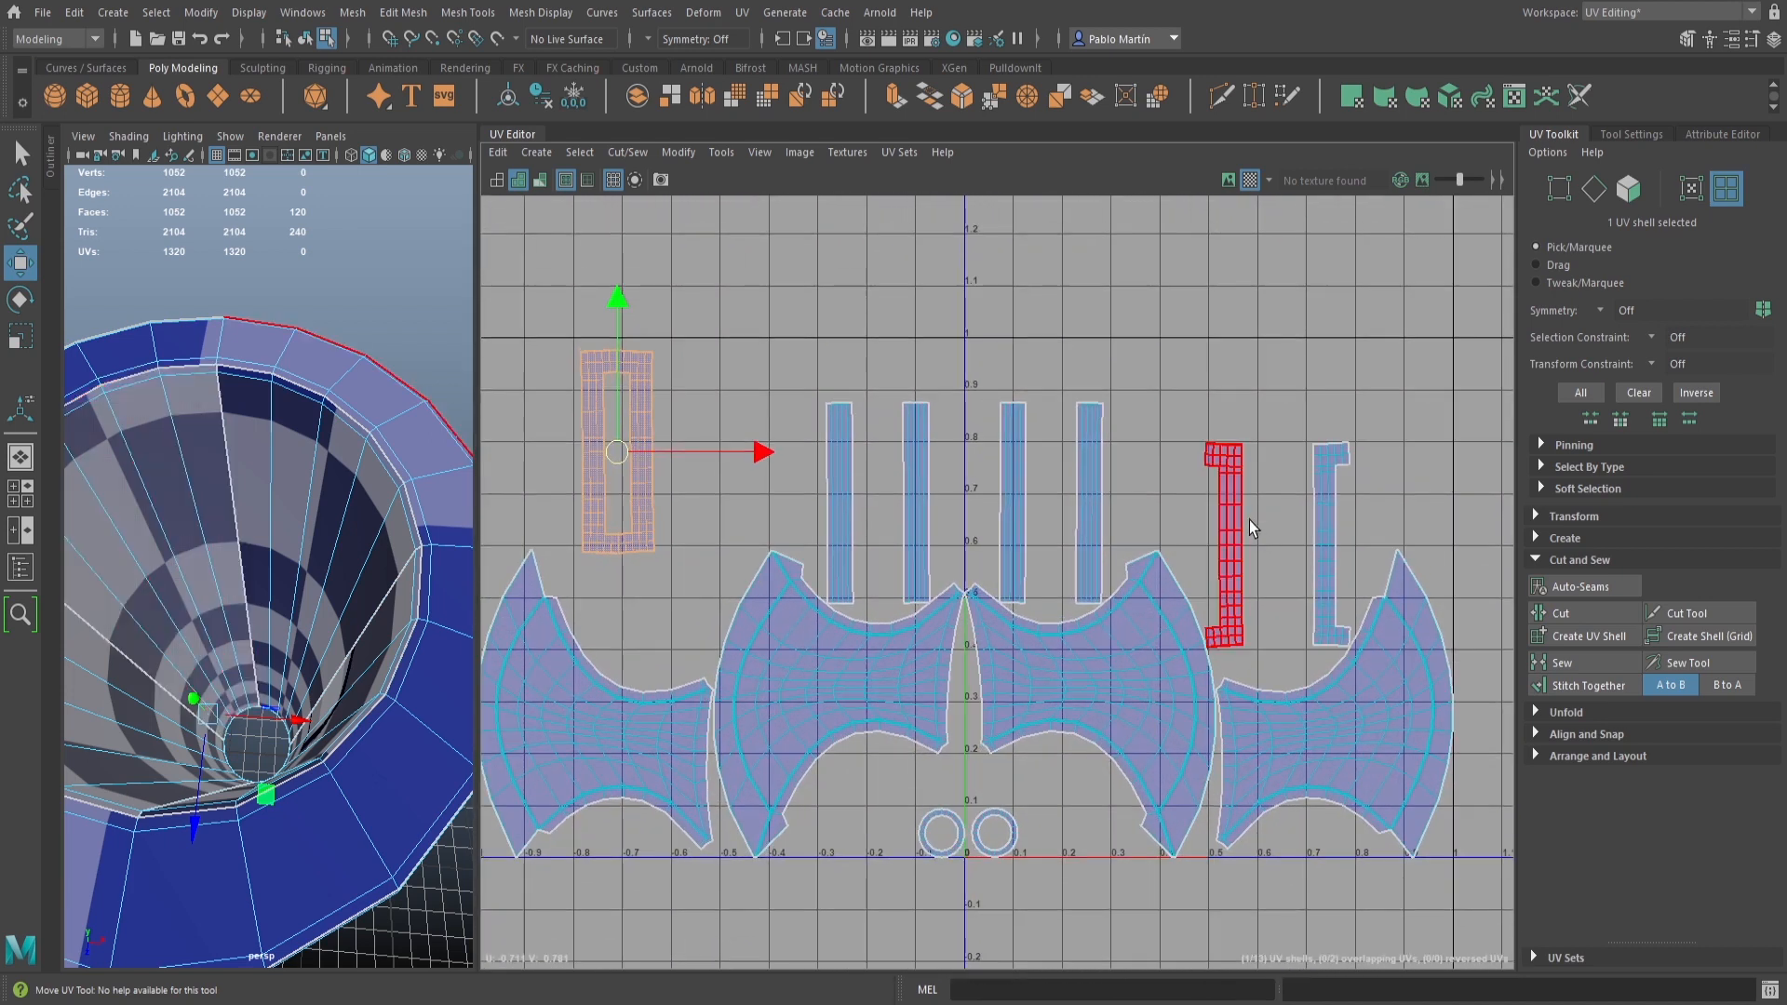
{"action": "middle_click_drag", "start_coordinate": [1313, 596], "coordinate": [1150, 568], "text": "alt"}
{"action": "right_click_drag", "start_coordinate": [1120, 540], "coordinate": [1685, 652], "text": "alt"}
{"action": "key", "text": "q"}
{"action": "right_click_drag", "start_coordinate": [1031, 289], "coordinate": [1026, 250]}
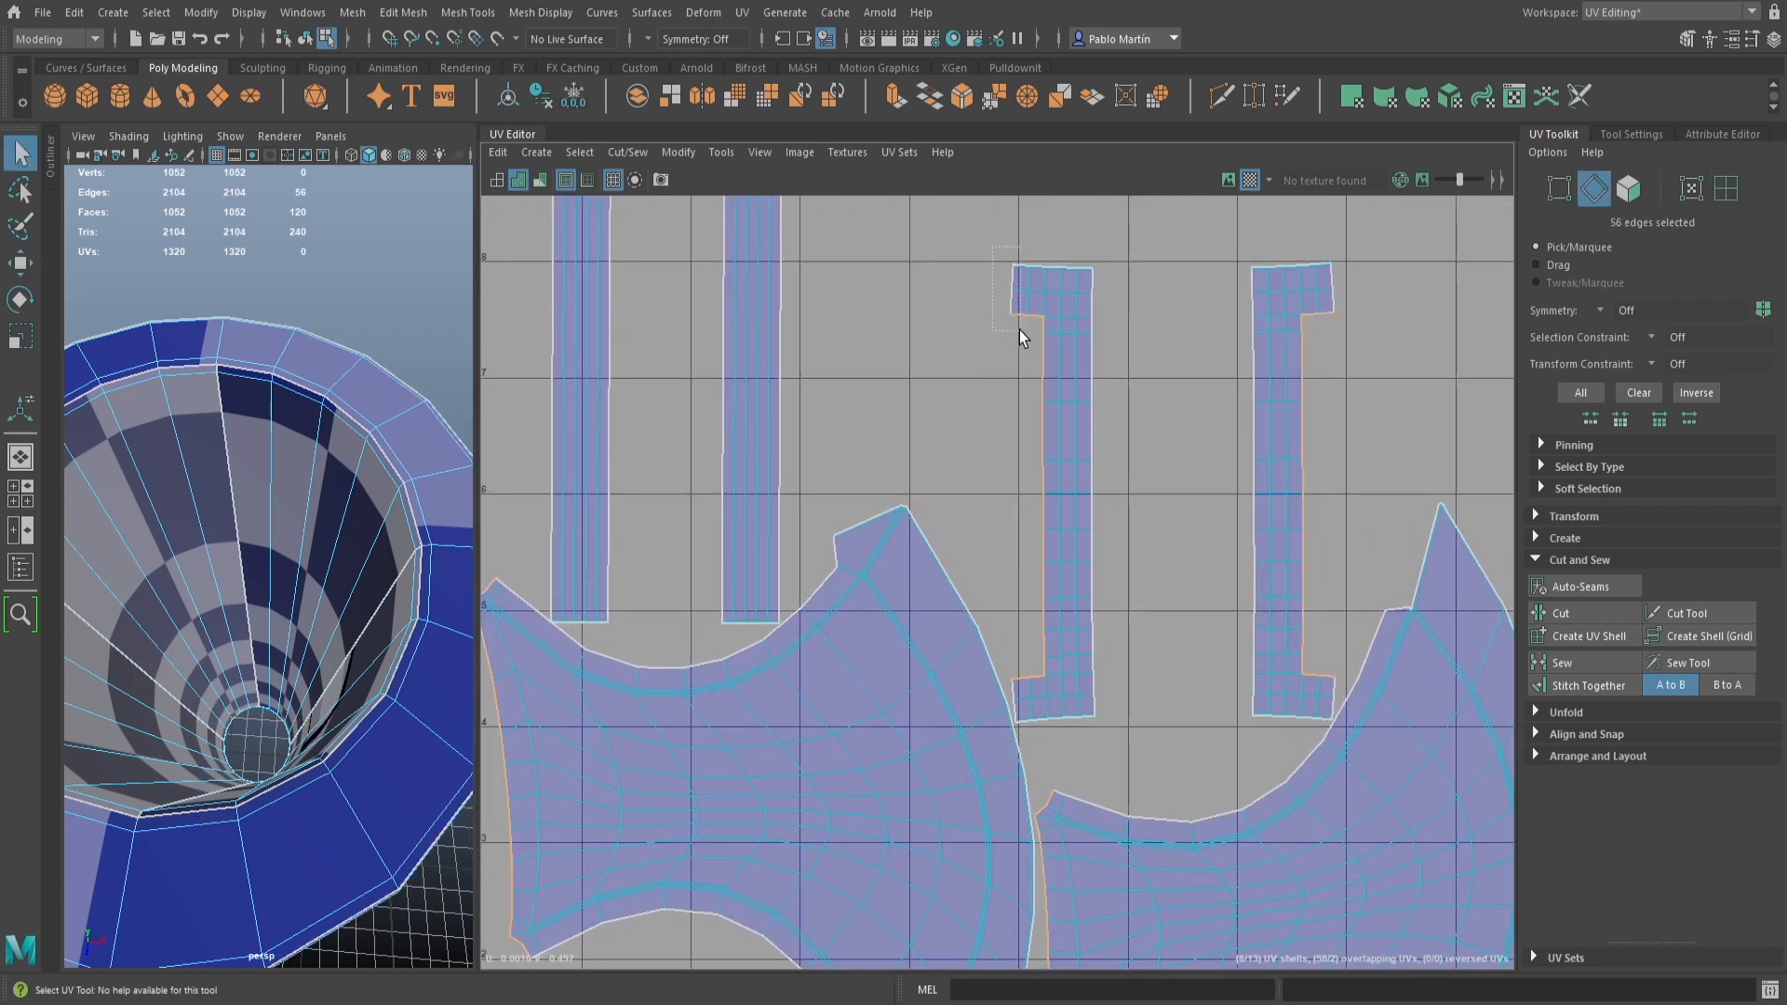
{"action": "left_click_drag", "start_coordinate": [1021, 332], "coordinate": [1021, 332]}
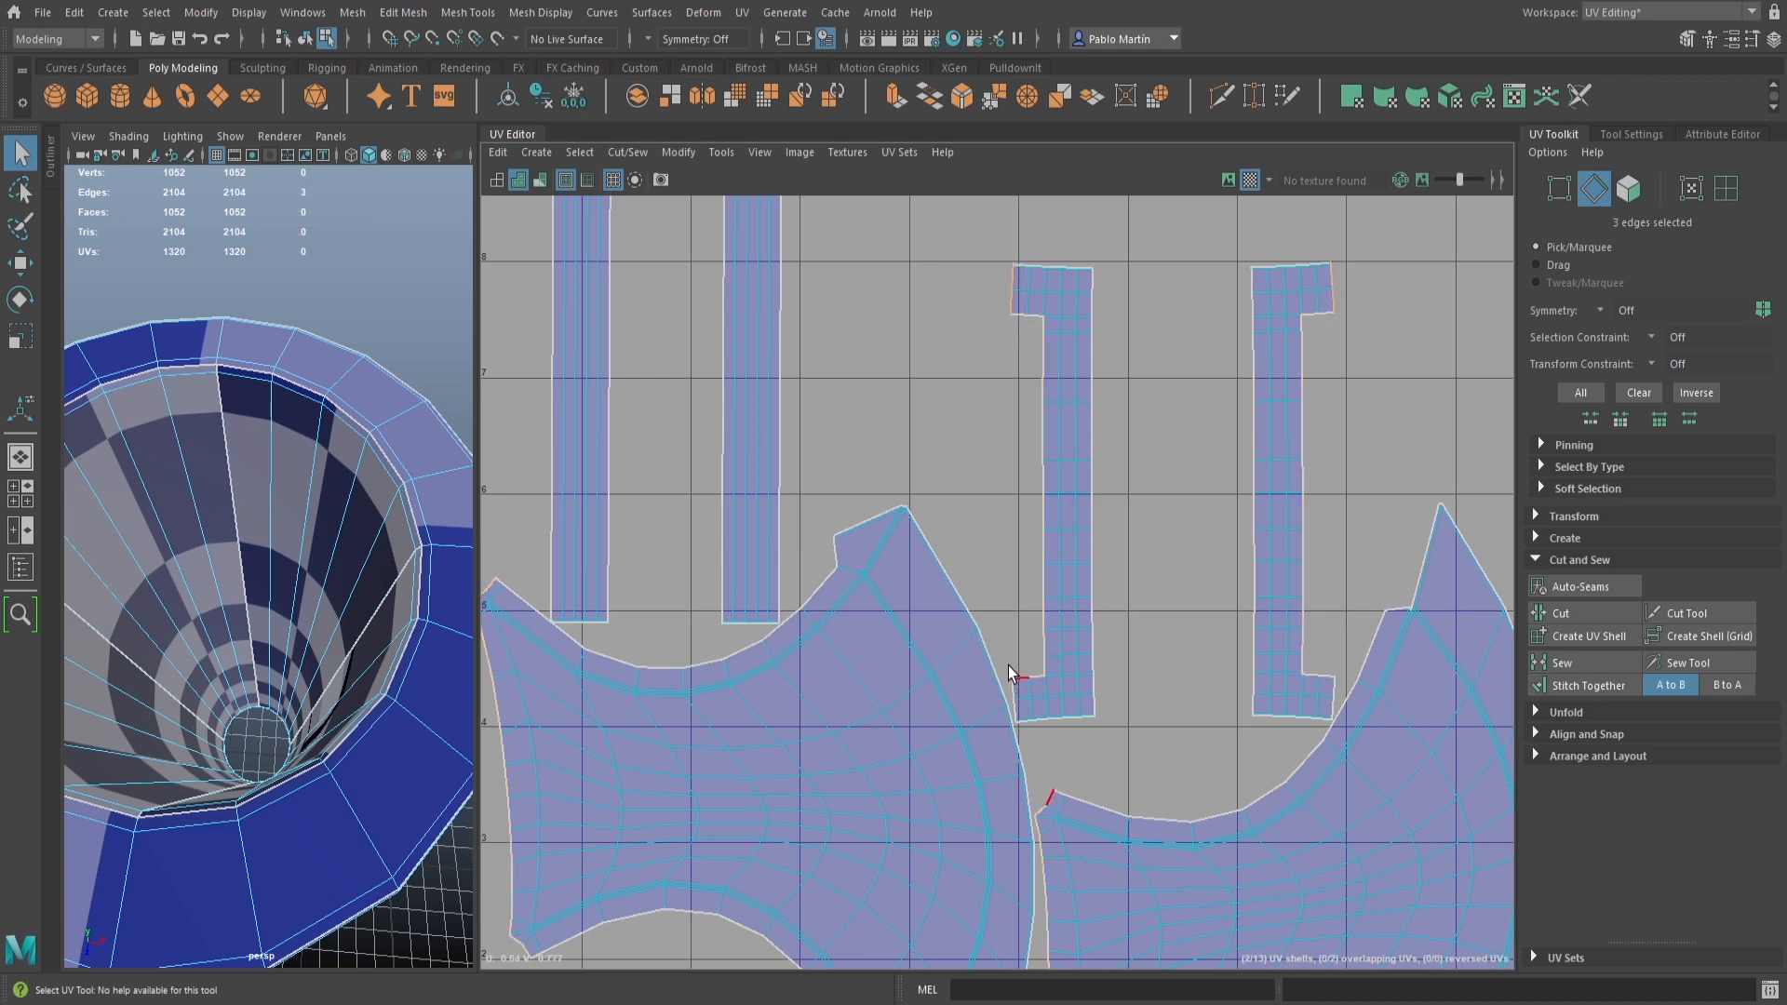
Add only the two lower end edges per side of the positive-U C-shaped shells to the selection
{"action": "double_click", "coordinate": [1022, 726], "text": "shift"}
{"action": "left_click_drag", "start_coordinate": [1035, 742], "coordinate": [1032, 747], "text": "ctrl"}
{"action": "scroll", "coordinate": [1033, 767], "scroll_direction": "up", "scroll_amount": 8}
{"action": "left_click_drag", "start_coordinate": [964, 618], "coordinate": [917, 661], "text": "ctrl"}
{"action": "scroll", "coordinate": [1261, 684], "scroll_direction": "down", "scroll_amount": 4}
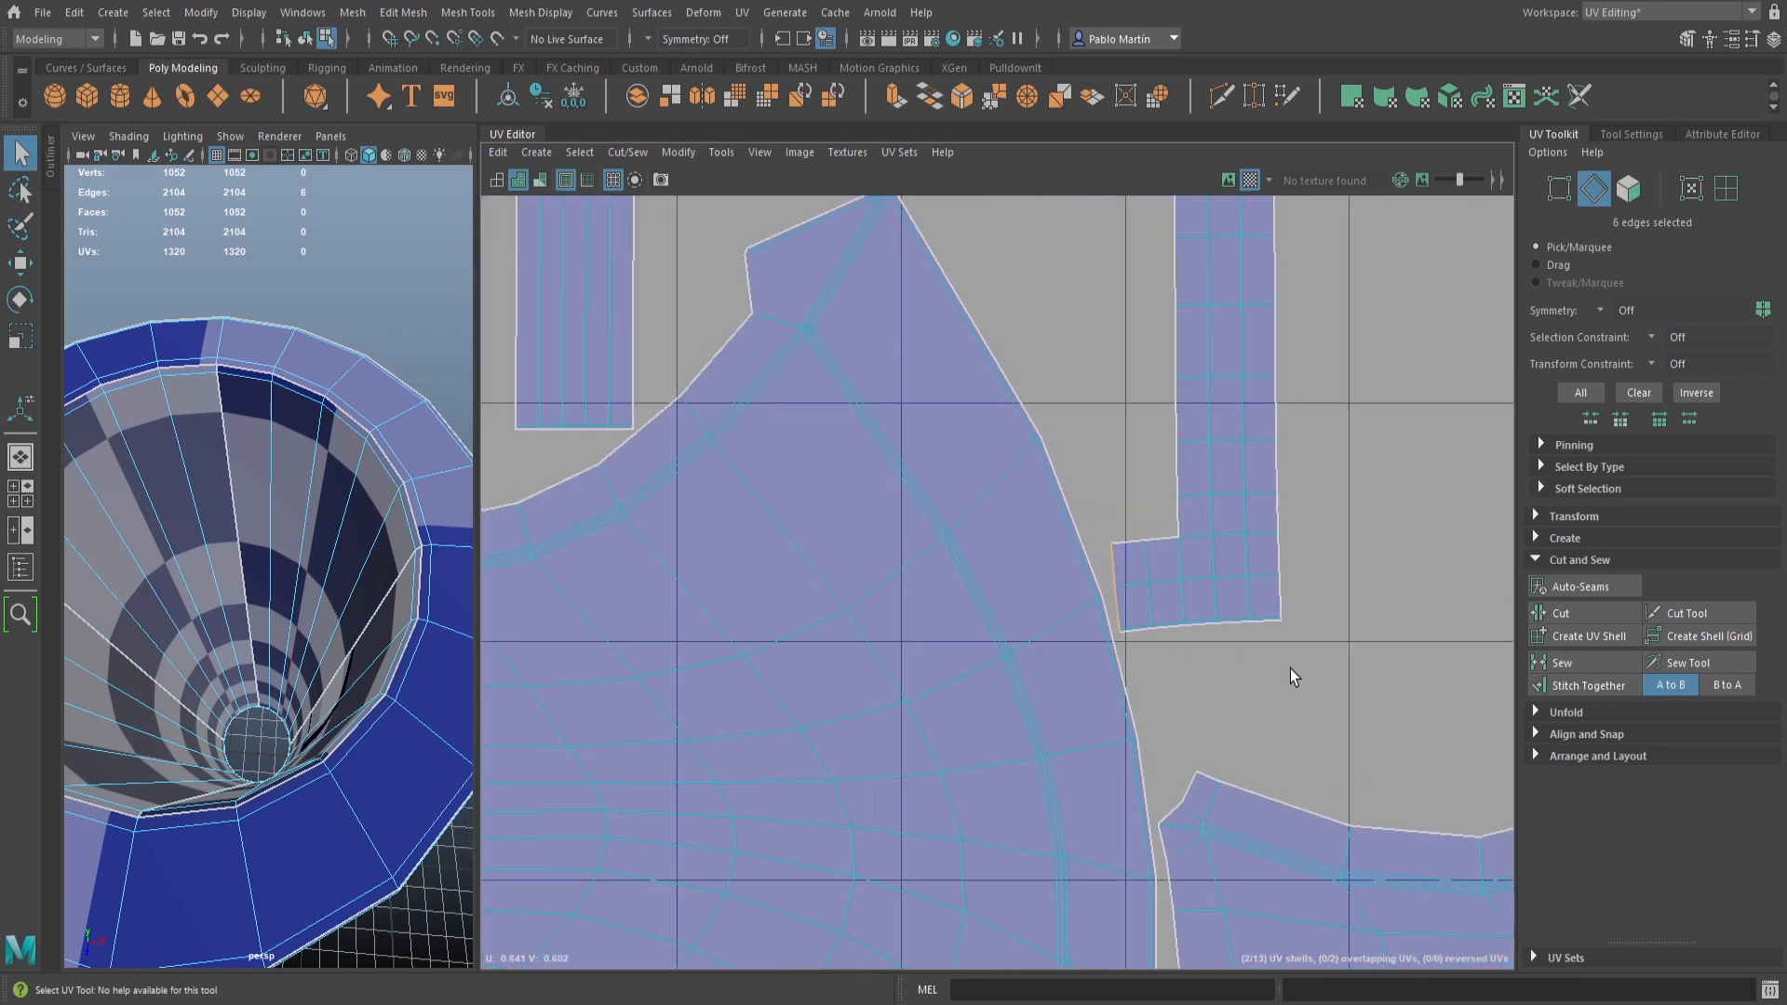
{"action": "middle_click_drag", "start_coordinate": [1294, 667], "coordinate": [925, 658], "text": "alt"}
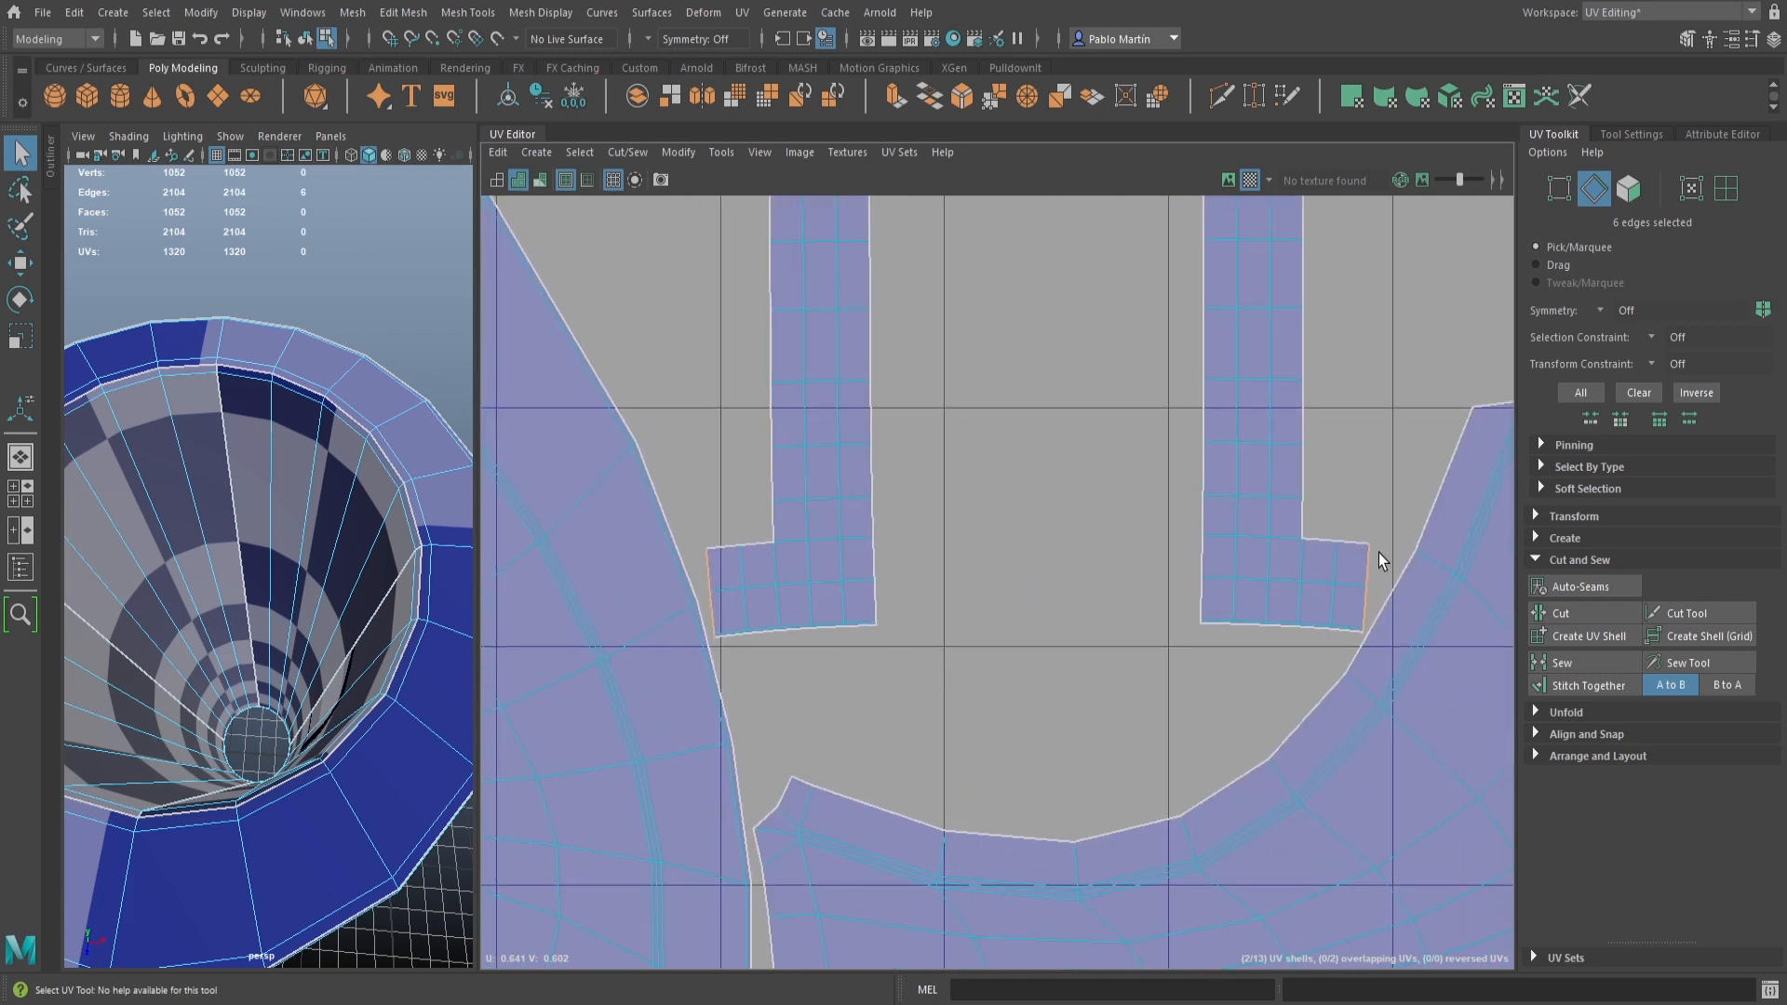
Stitch the two positive-U C-shaped shells into a second rectangular frame with direction A to B
{"action": "scroll", "coordinate": [1164, 650], "scroll_direction": "down", "scroll_amount": 7}
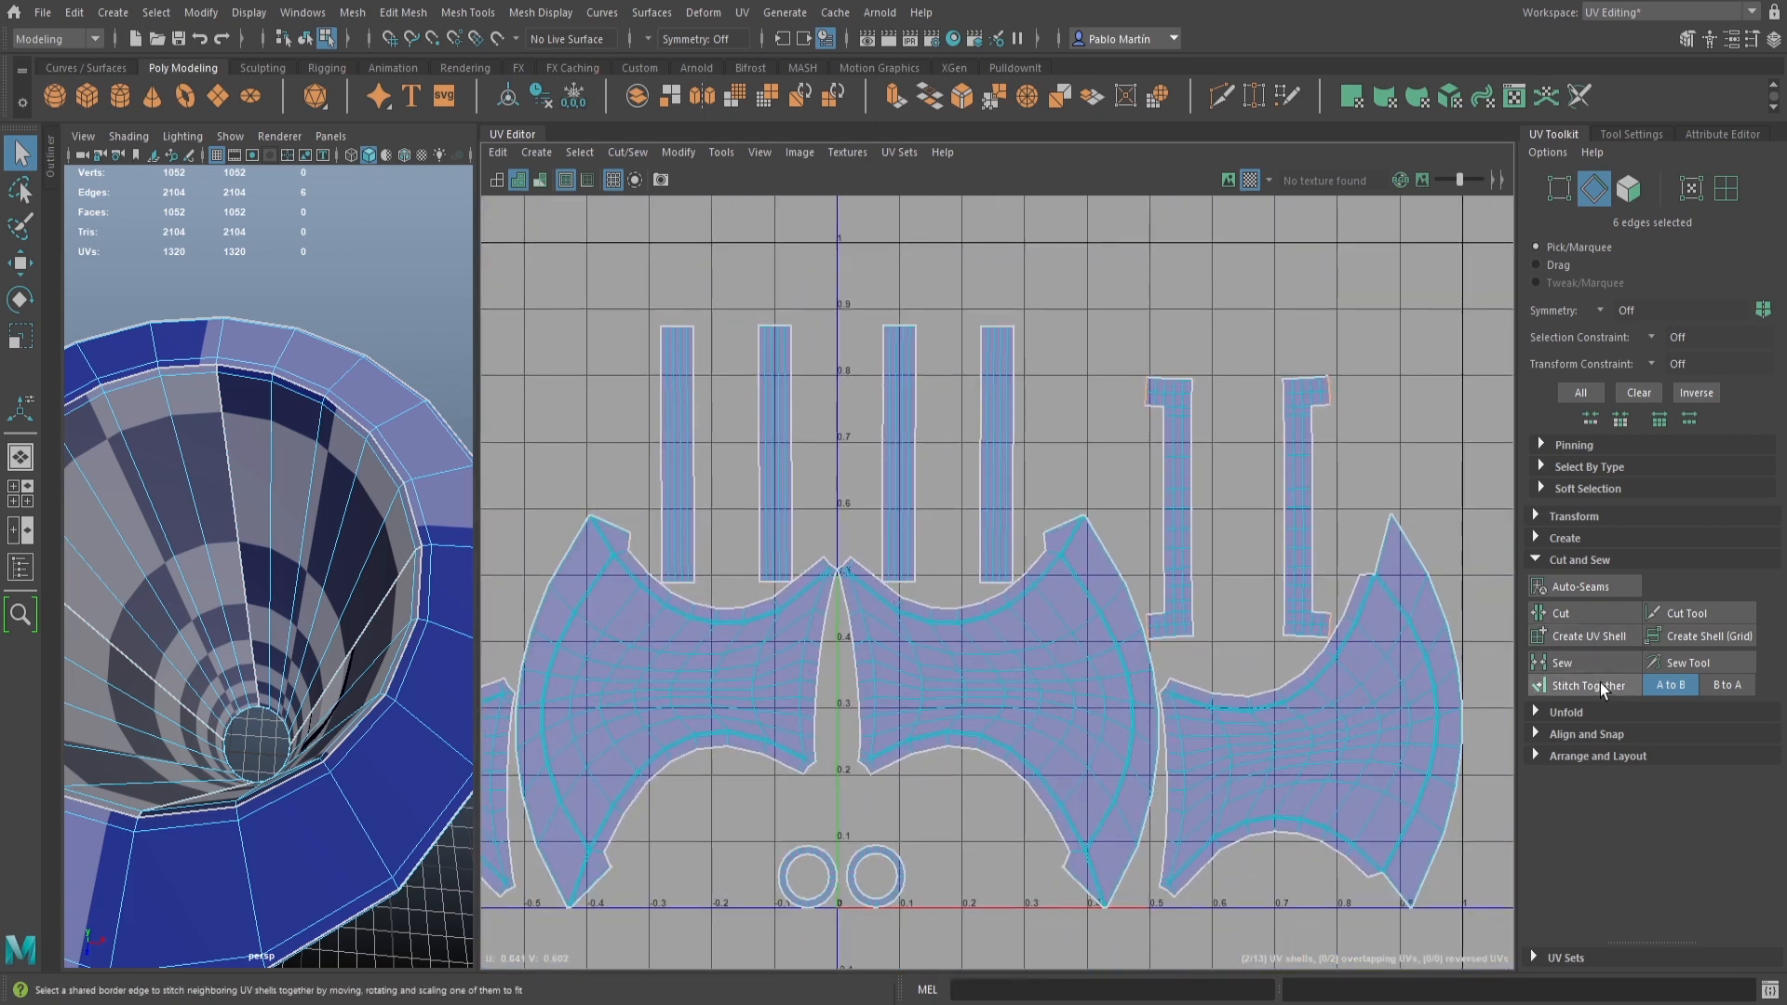
{"action": "left_click", "coordinate": [1600, 683]}
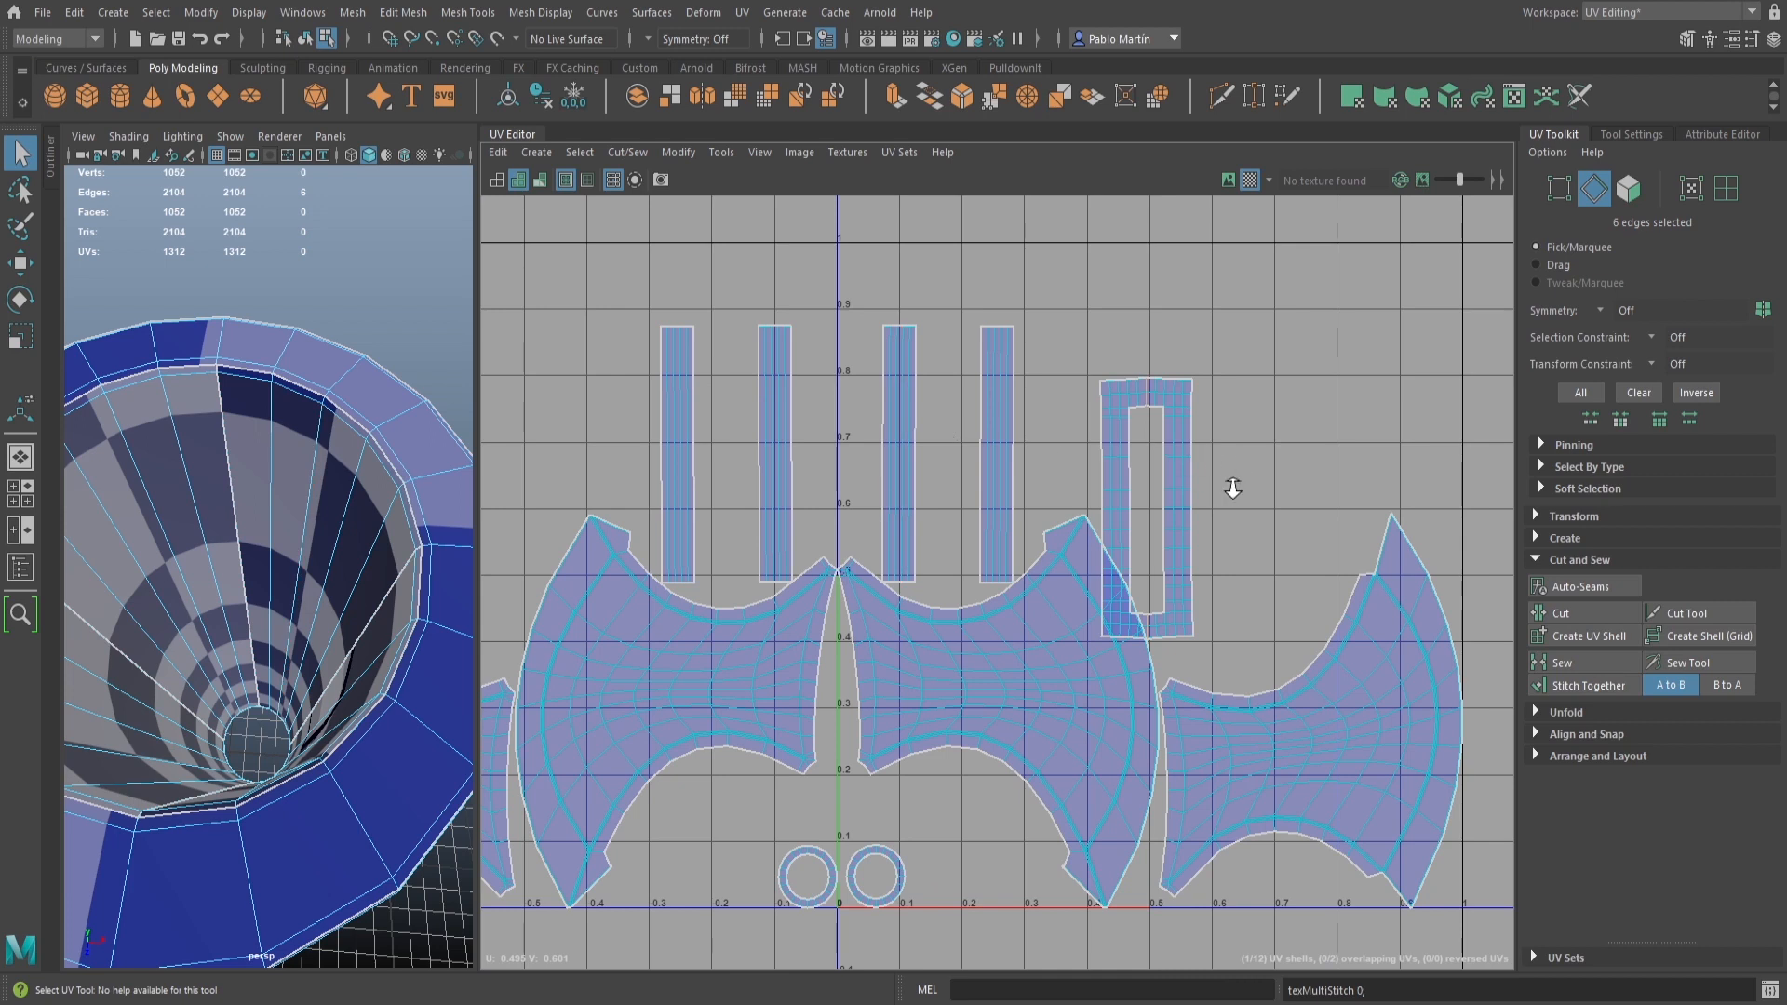
{"action": "scroll", "coordinate": [1234, 487], "scroll_direction": "down", "scroll_amount": 3}
Select the negative-U frame's long outer border edges facing positive U and stitch the two frame shells together with direction A to B
{"action": "right_click_drag", "start_coordinate": [750, 365], "coordinate": [750, 359]}
{"action": "left_click", "coordinate": [756, 406]}
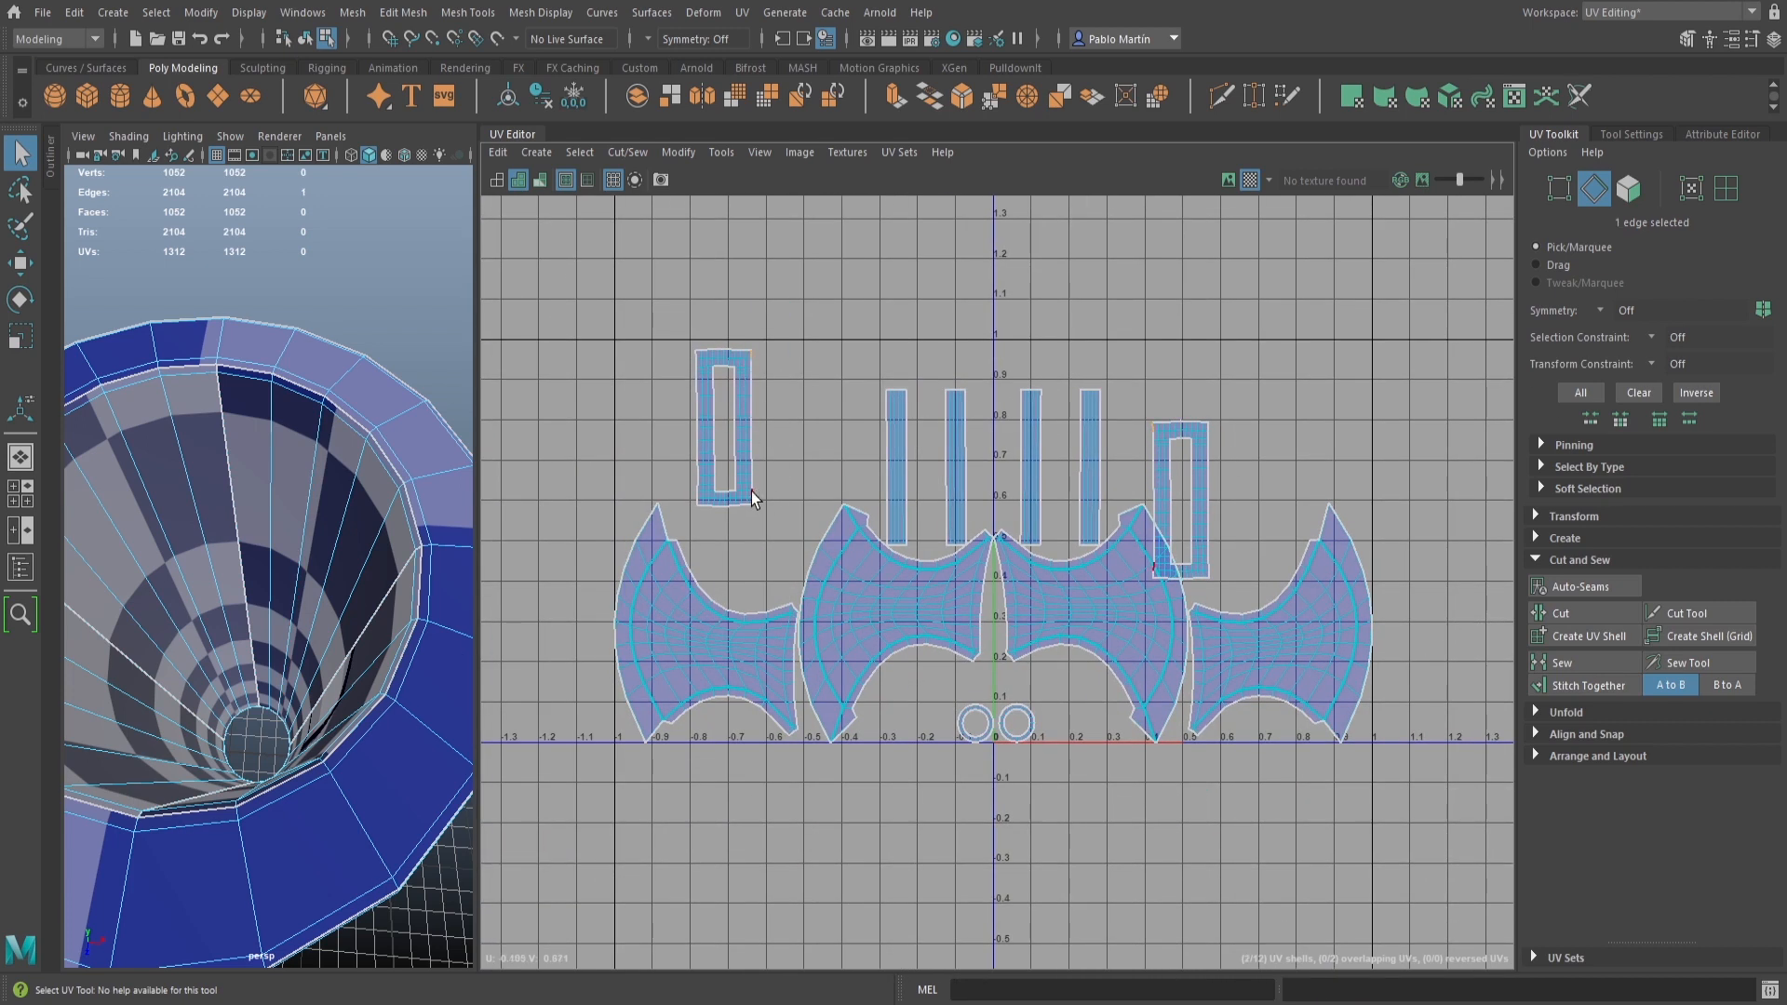
{"action": "scroll", "coordinate": [712, 367], "scroll_direction": "up", "scroll_amount": 5}
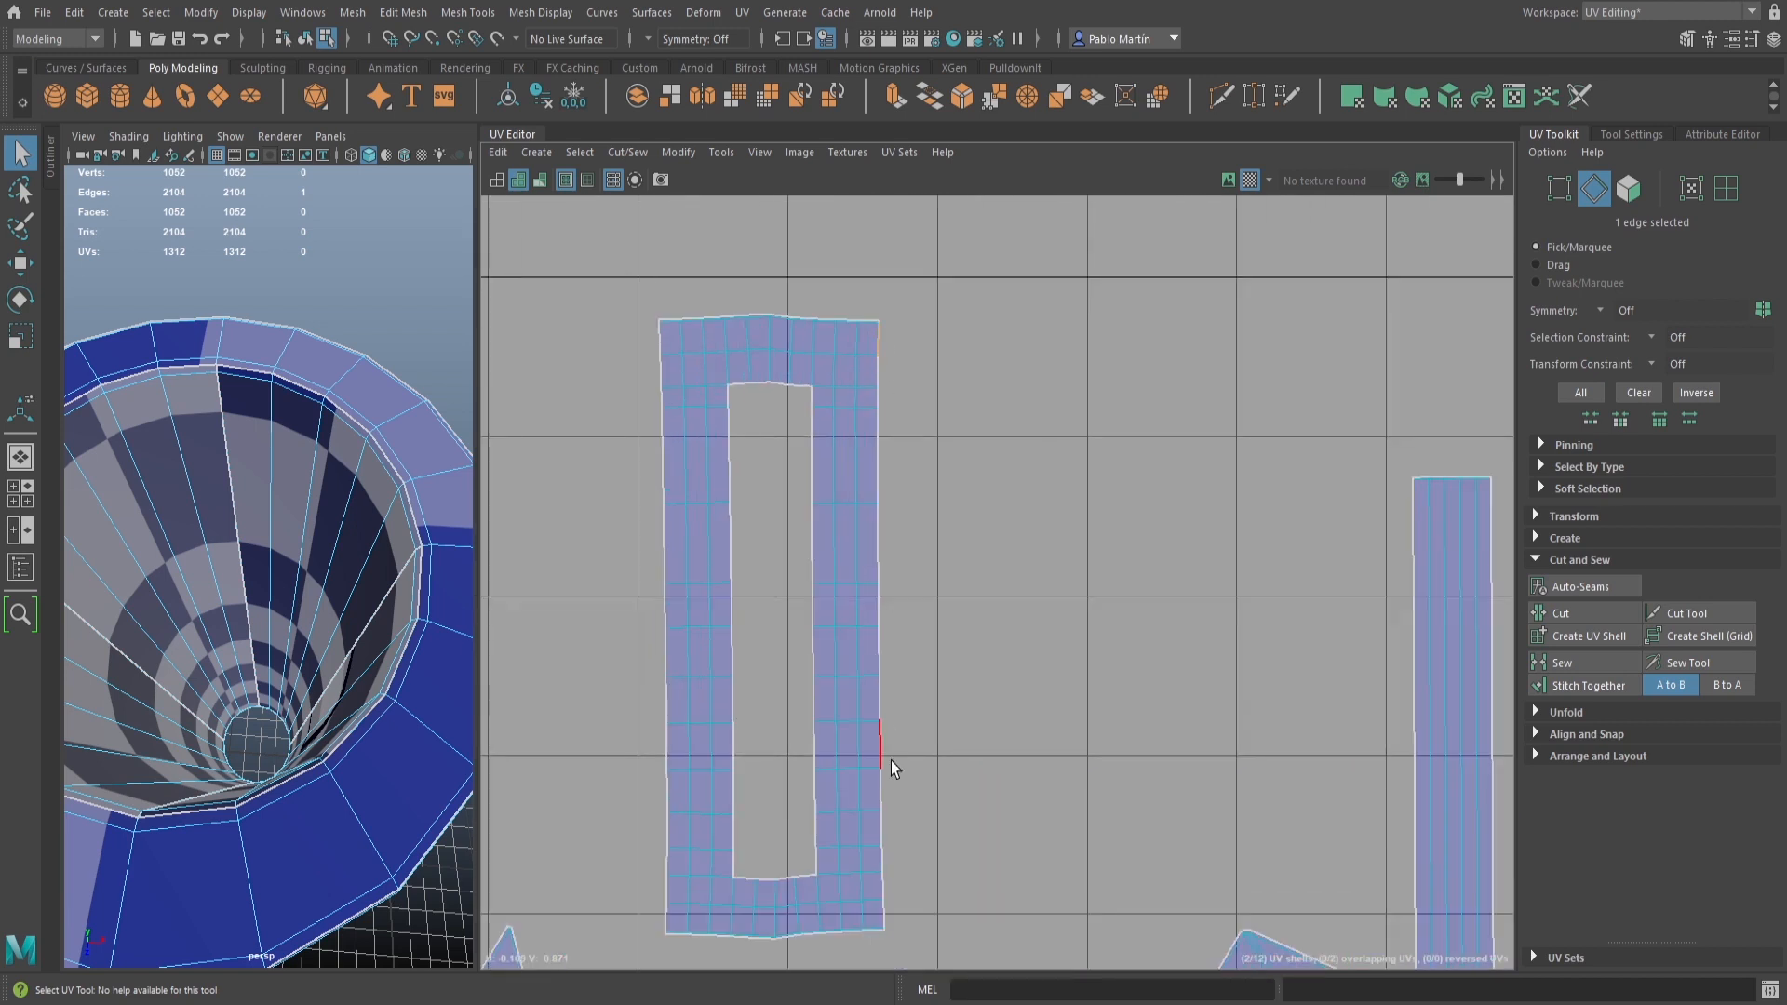
{"action": "double_click", "coordinate": [880, 739]}
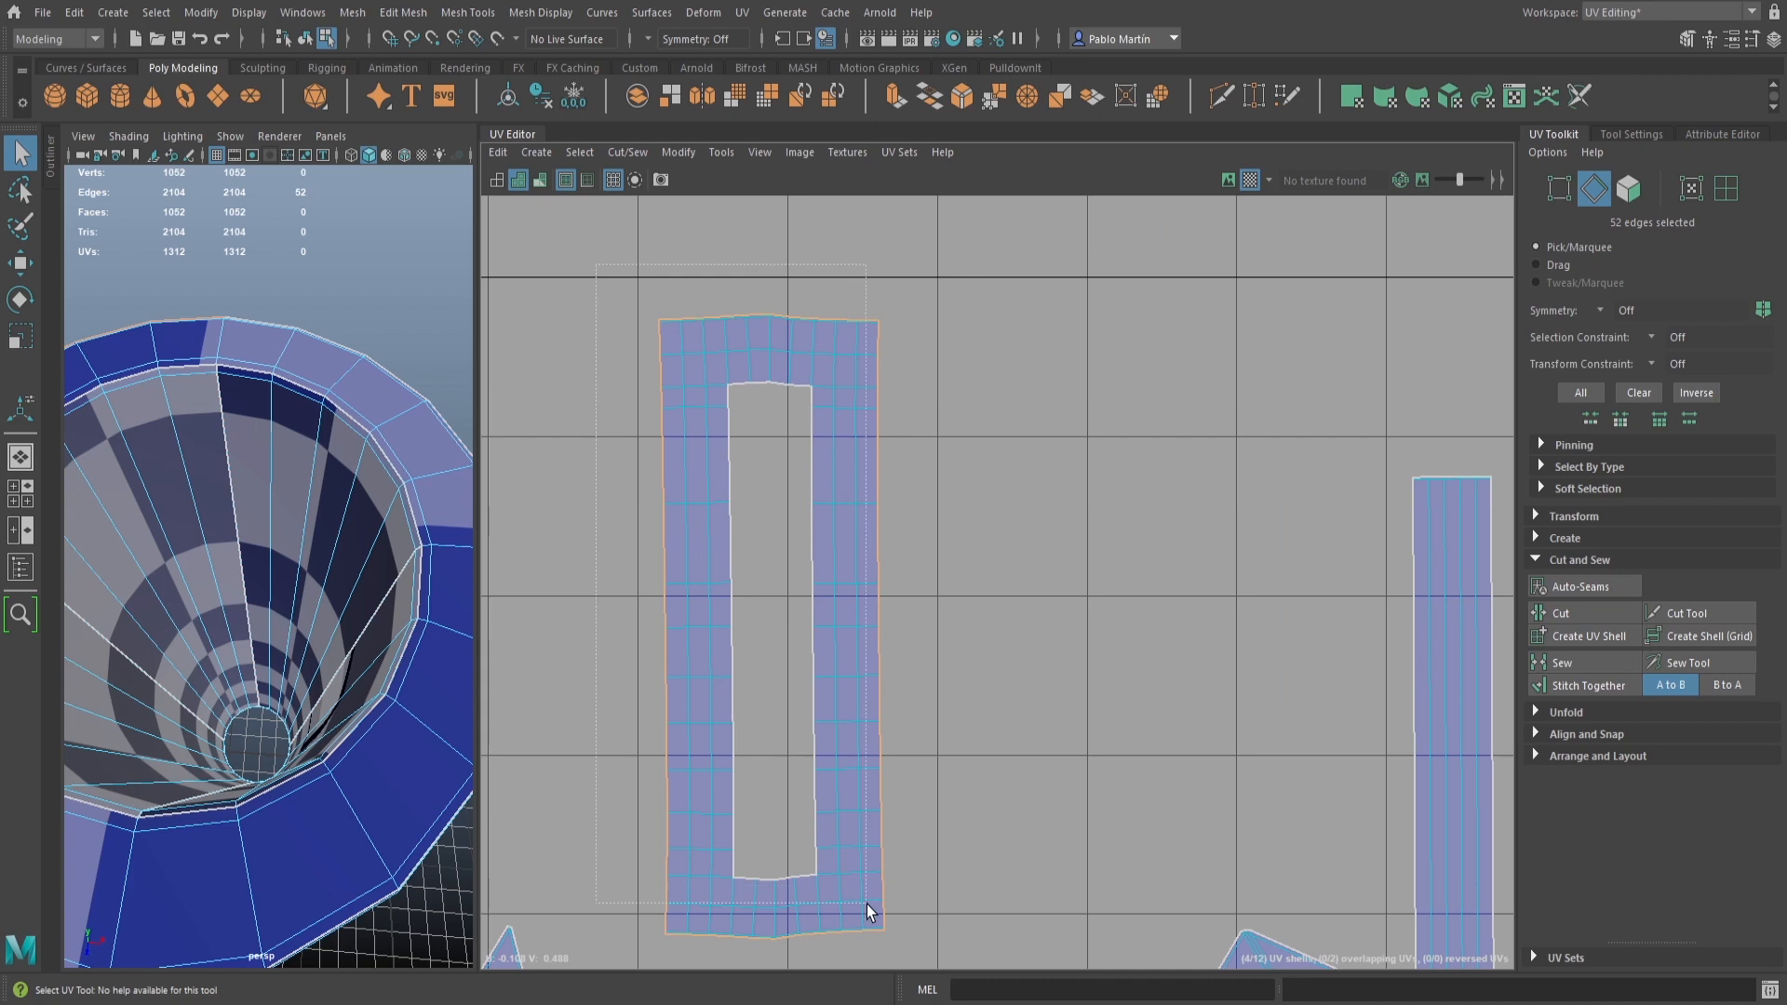
{"action": "left_click_drag", "start_coordinate": [875, 946], "coordinate": [873, 946], "text": "ctrl"}
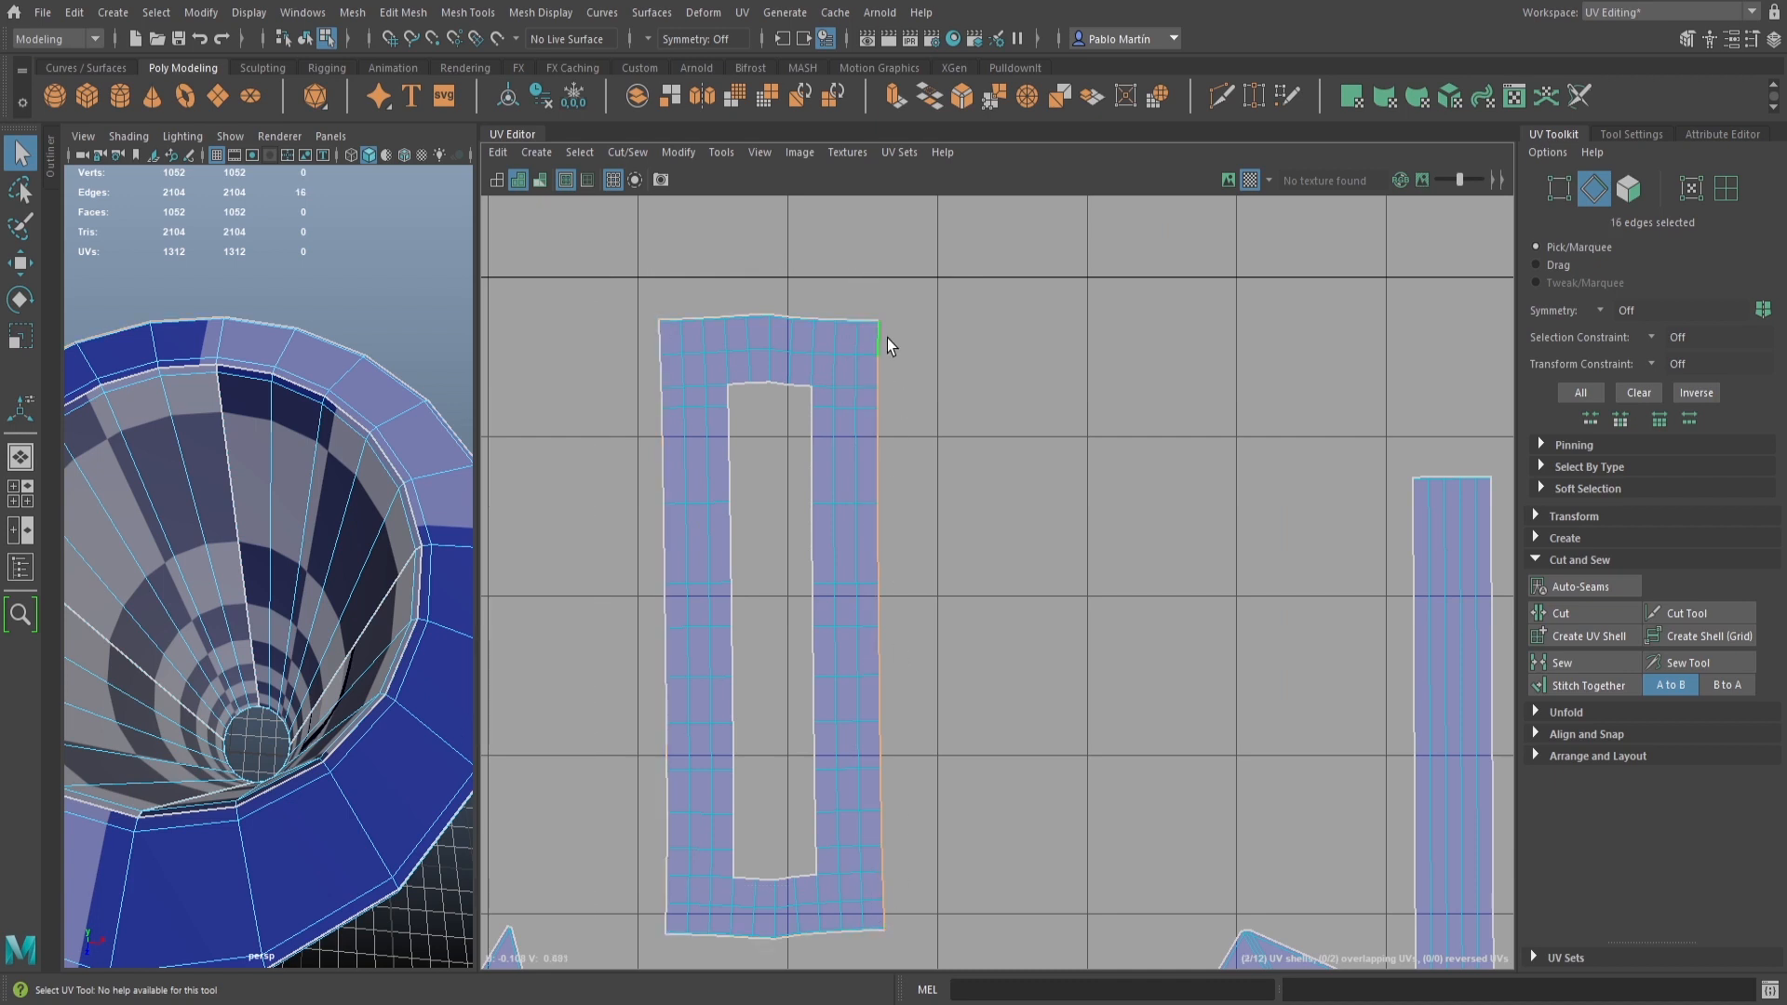
{"action": "scroll", "coordinate": [1226, 739], "scroll_direction": "down", "scroll_amount": 5}
{"action": "middle_click_drag", "start_coordinate": [1311, 696], "coordinate": [806, 451], "text": "alt"}
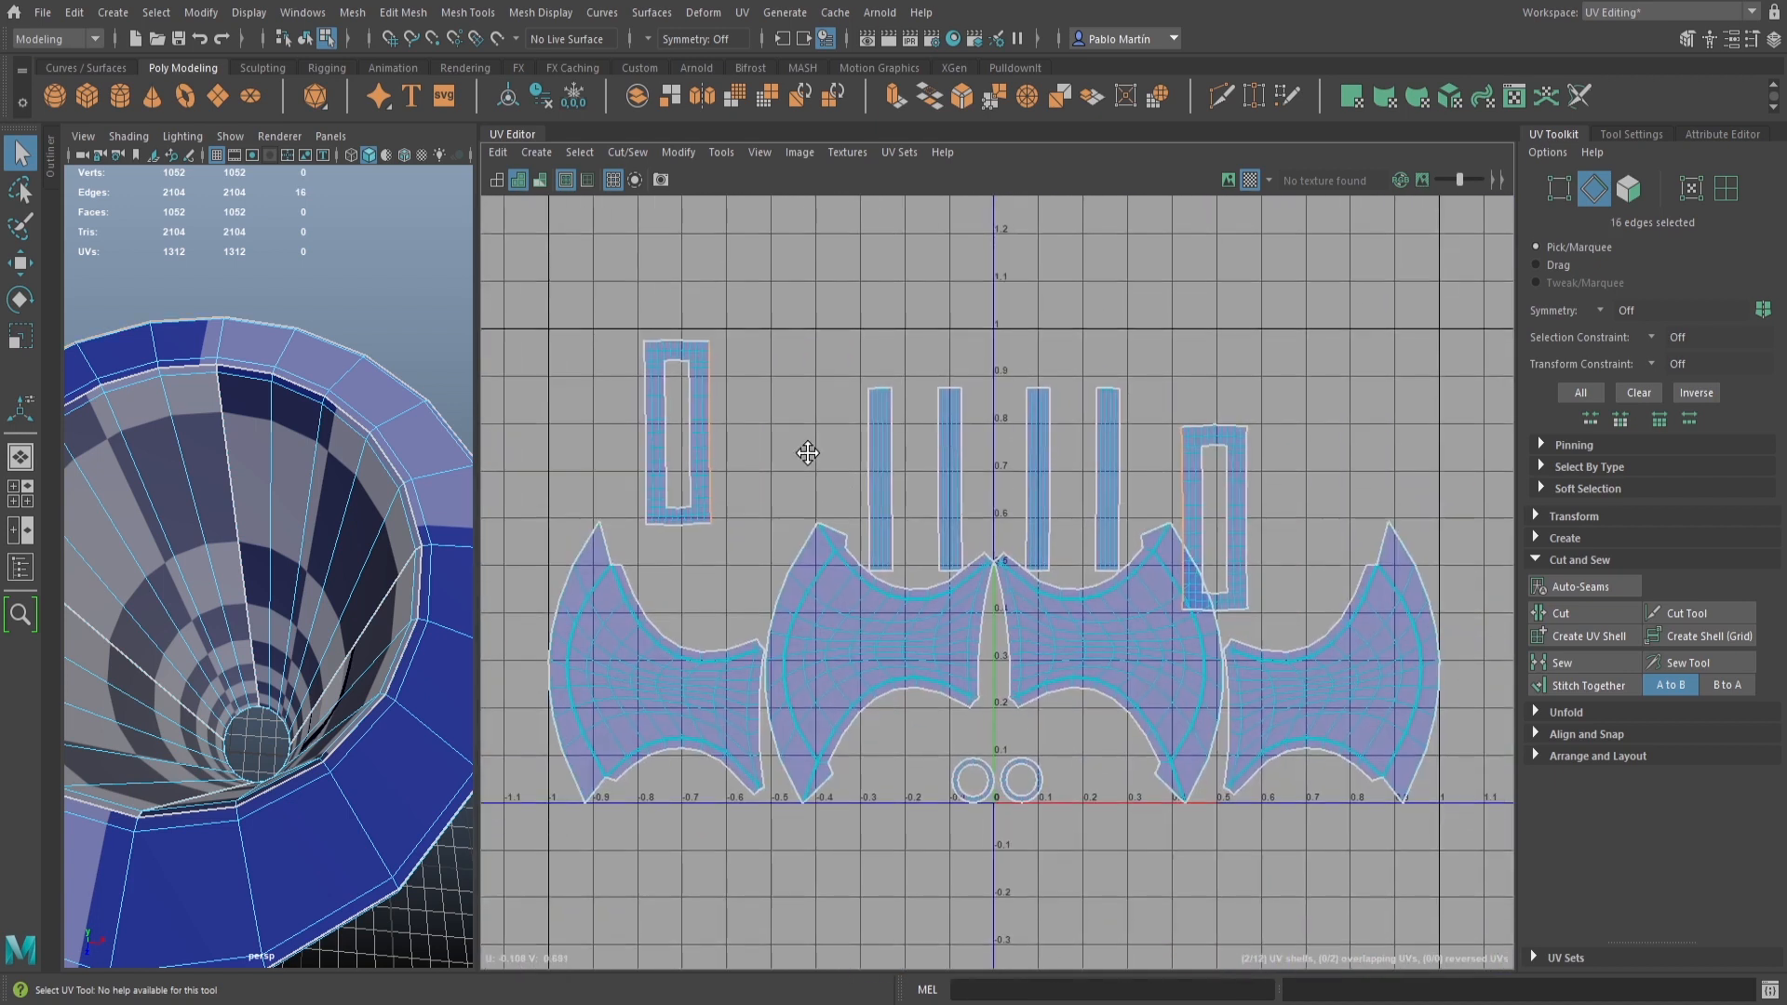
{"action": "left_click", "coordinate": [1603, 684]}
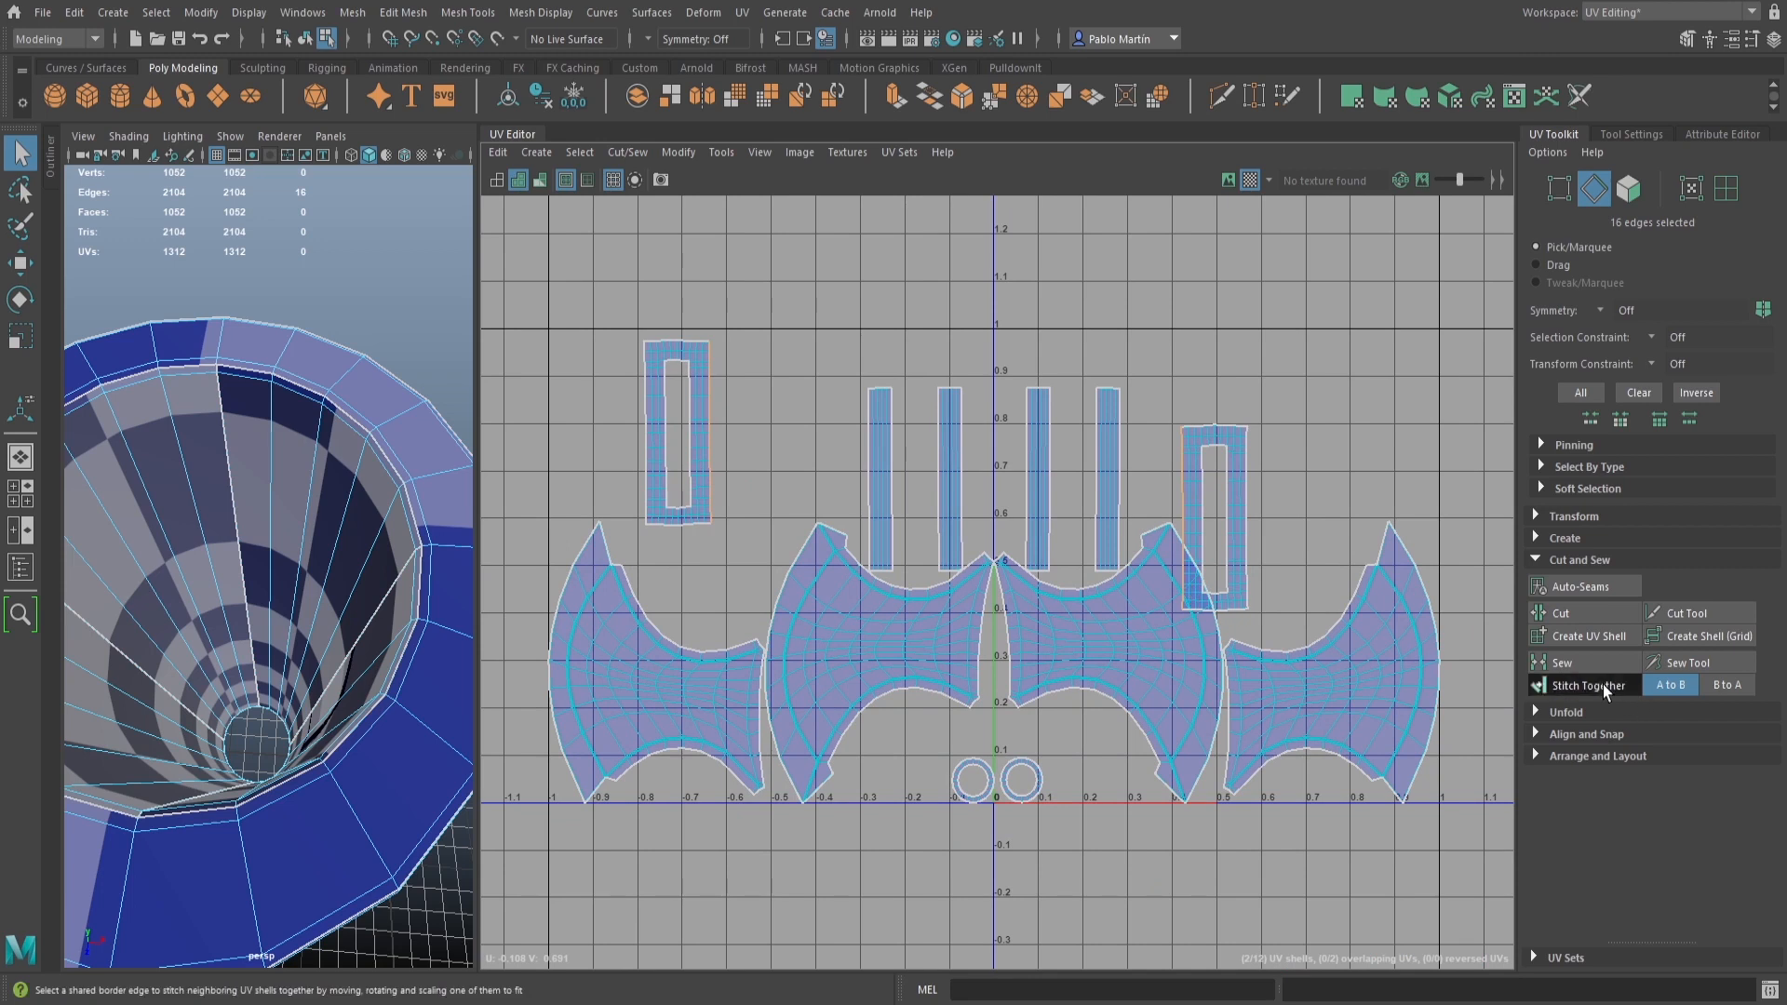
Select the merged double-frame shell and move it above the blade shells on the negative U side, beside the long strips
{"action": "right_click_drag", "start_coordinate": [1187, 439], "coordinate": [1141, 425]}
{"action": "left_click", "coordinate": [1195, 478]}
{"action": "key", "text": "w"}
{"action": "left_click_drag", "start_coordinate": [1181, 519], "coordinate": [769, 408]}
Frame the socket in the perspective view and unfold the merged double-frame shell
{"action": "key", "text": "f"}
{"action": "left_click_drag", "start_coordinate": [403, 553], "coordinate": [312, 518], "text": "alt"}
{"action": "right_click_drag", "start_coordinate": [312, 517], "coordinate": [372, 535], "text": "alt"}
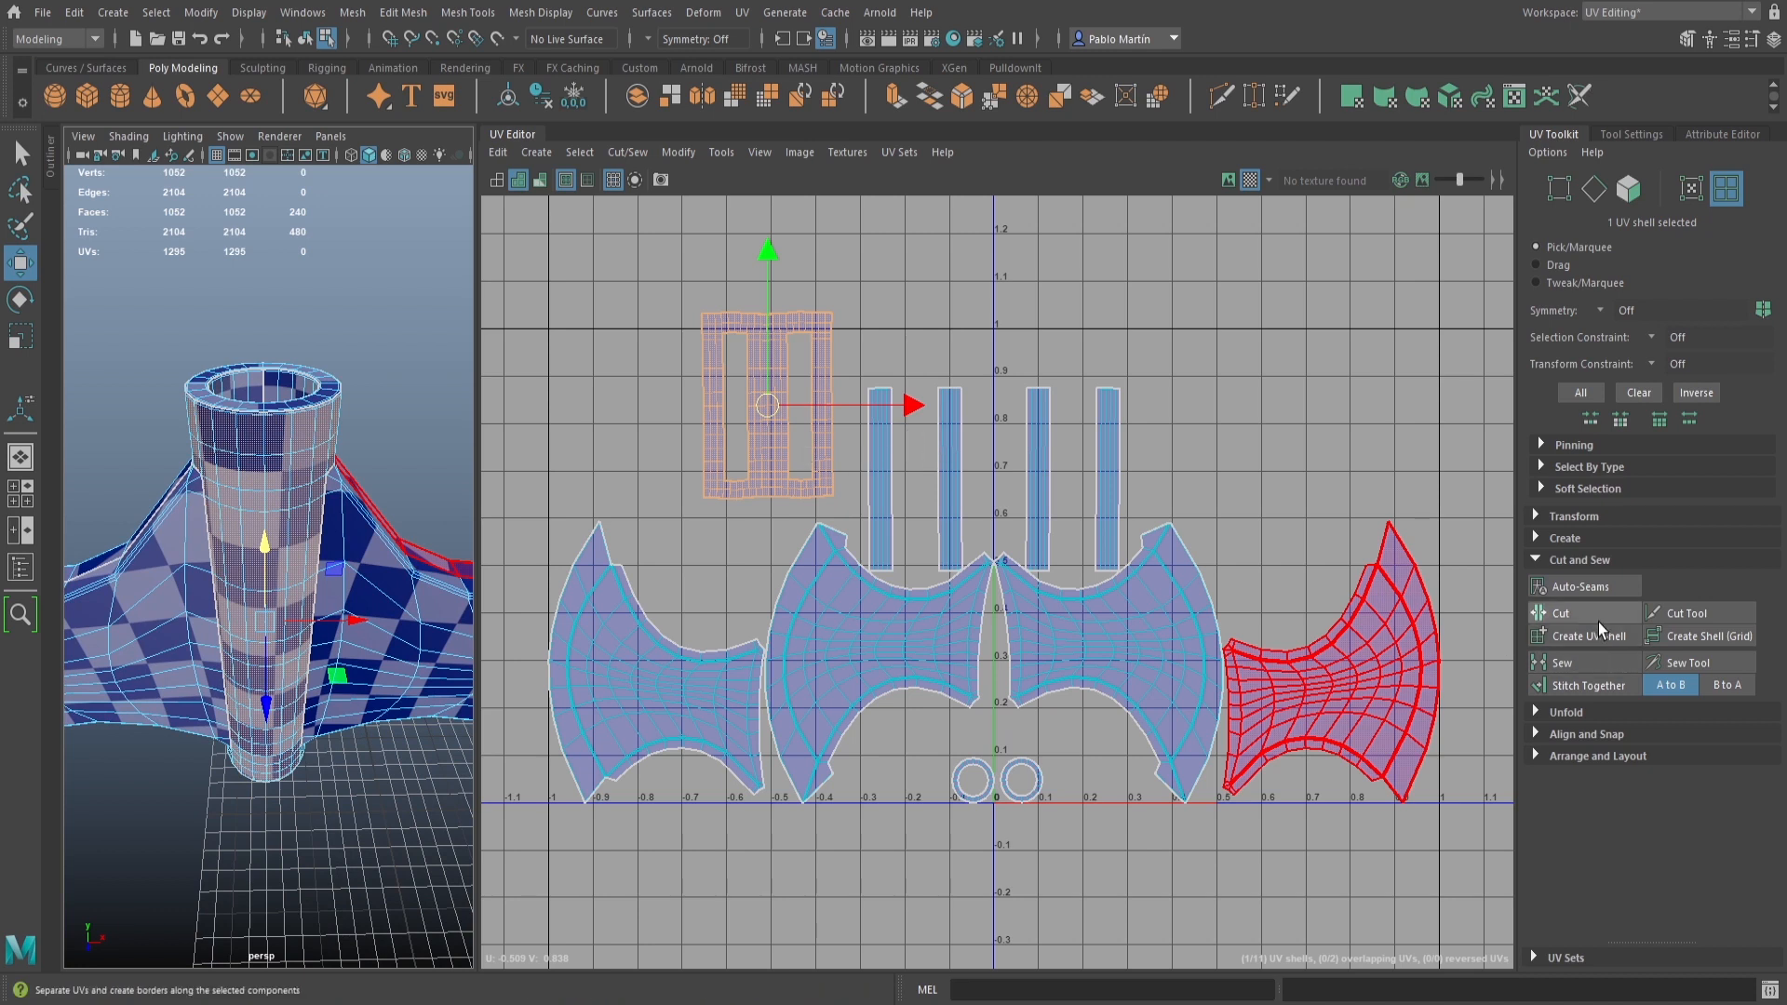
{"action": "left_click", "coordinate": [1573, 712]}
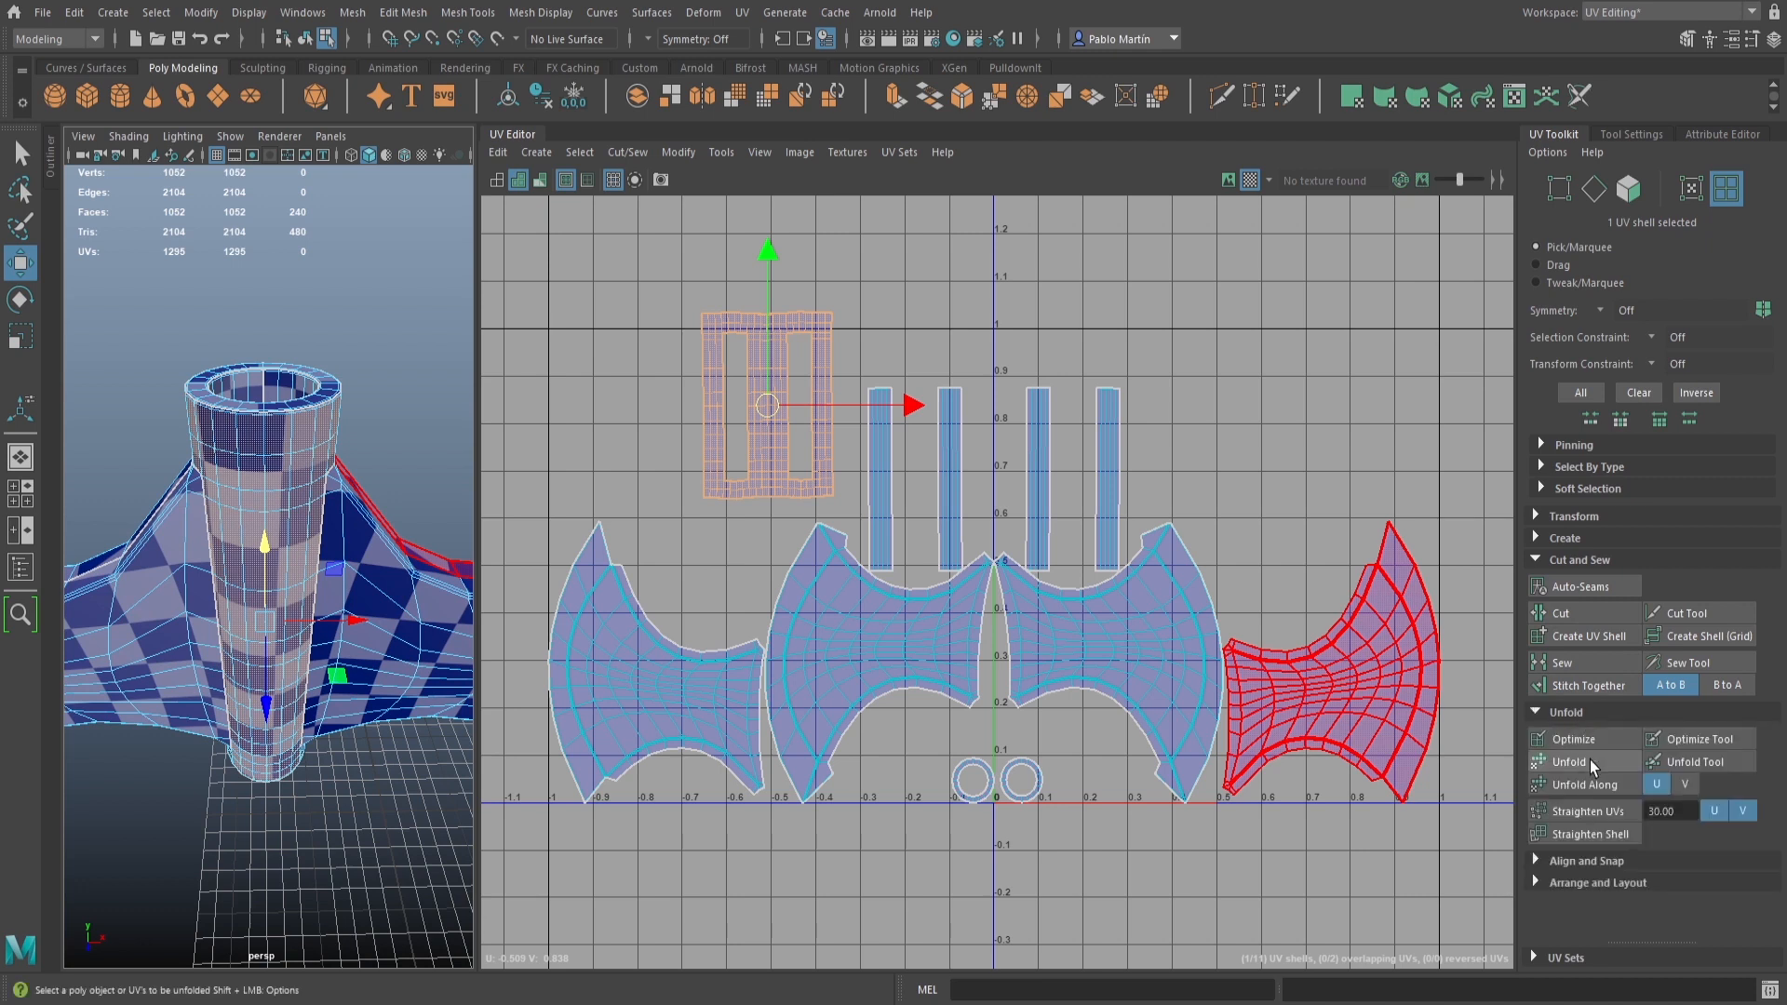
{"action": "left_click", "coordinate": [1590, 760]}
{"action": "scroll", "coordinate": [784, 332], "scroll_direction": "up", "scroll_amount": 4}
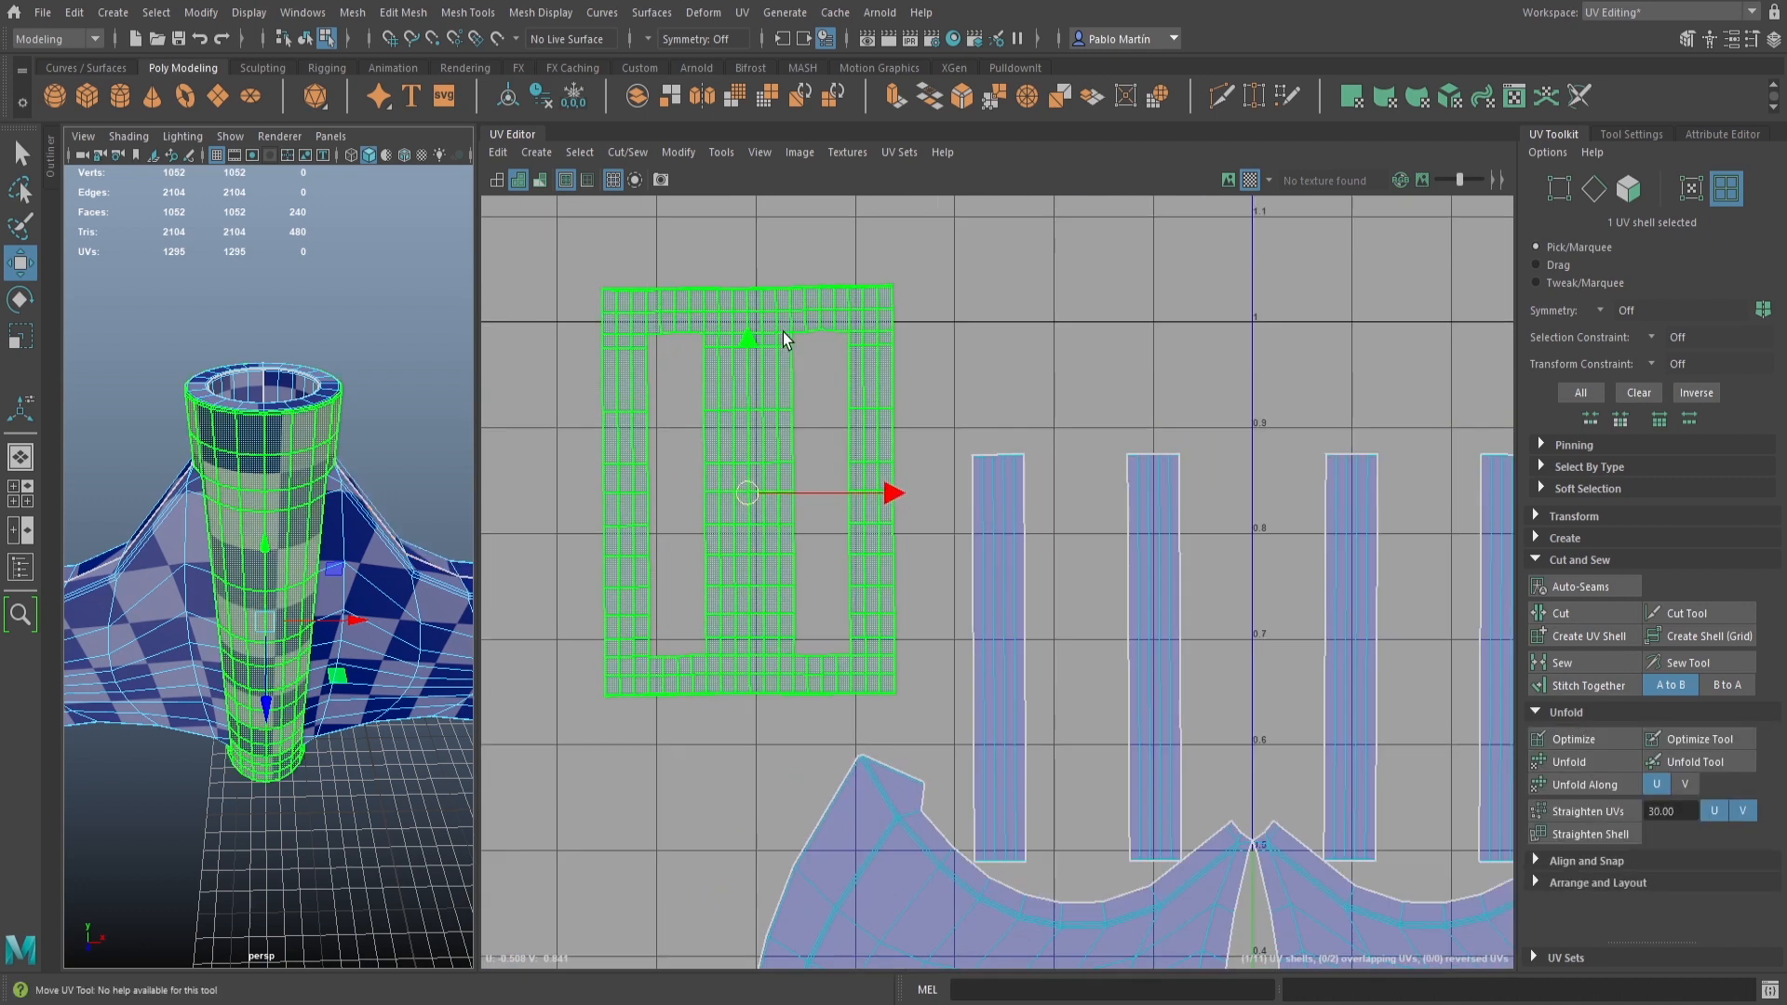
{"action": "scroll", "coordinate": [784, 332], "scroll_direction": "down", "scroll_amount": 4}
Select the long positive-U border edges of the strip farthest toward negative U and stitch its matching strip to them with direction A to B
{"action": "key", "text": "q"}
{"action": "right_click_drag", "start_coordinate": [899, 428], "coordinate": [906, 414]}
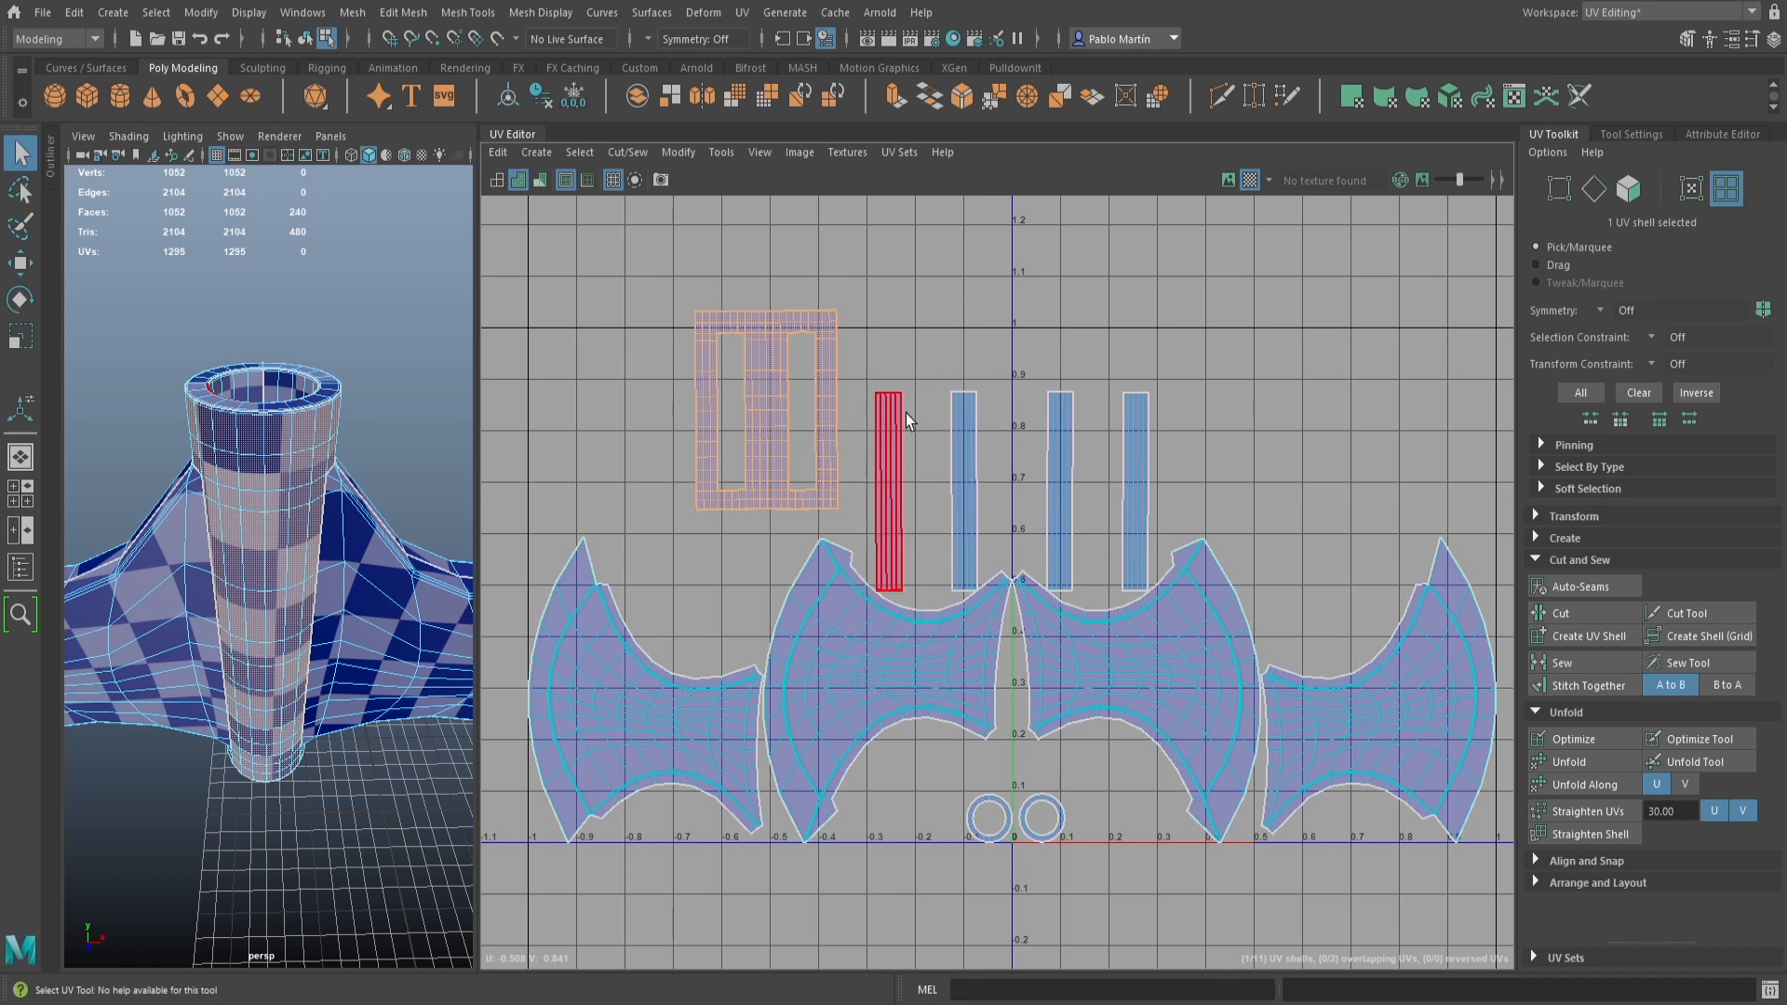
{"action": "left_click", "coordinate": [905, 421]}
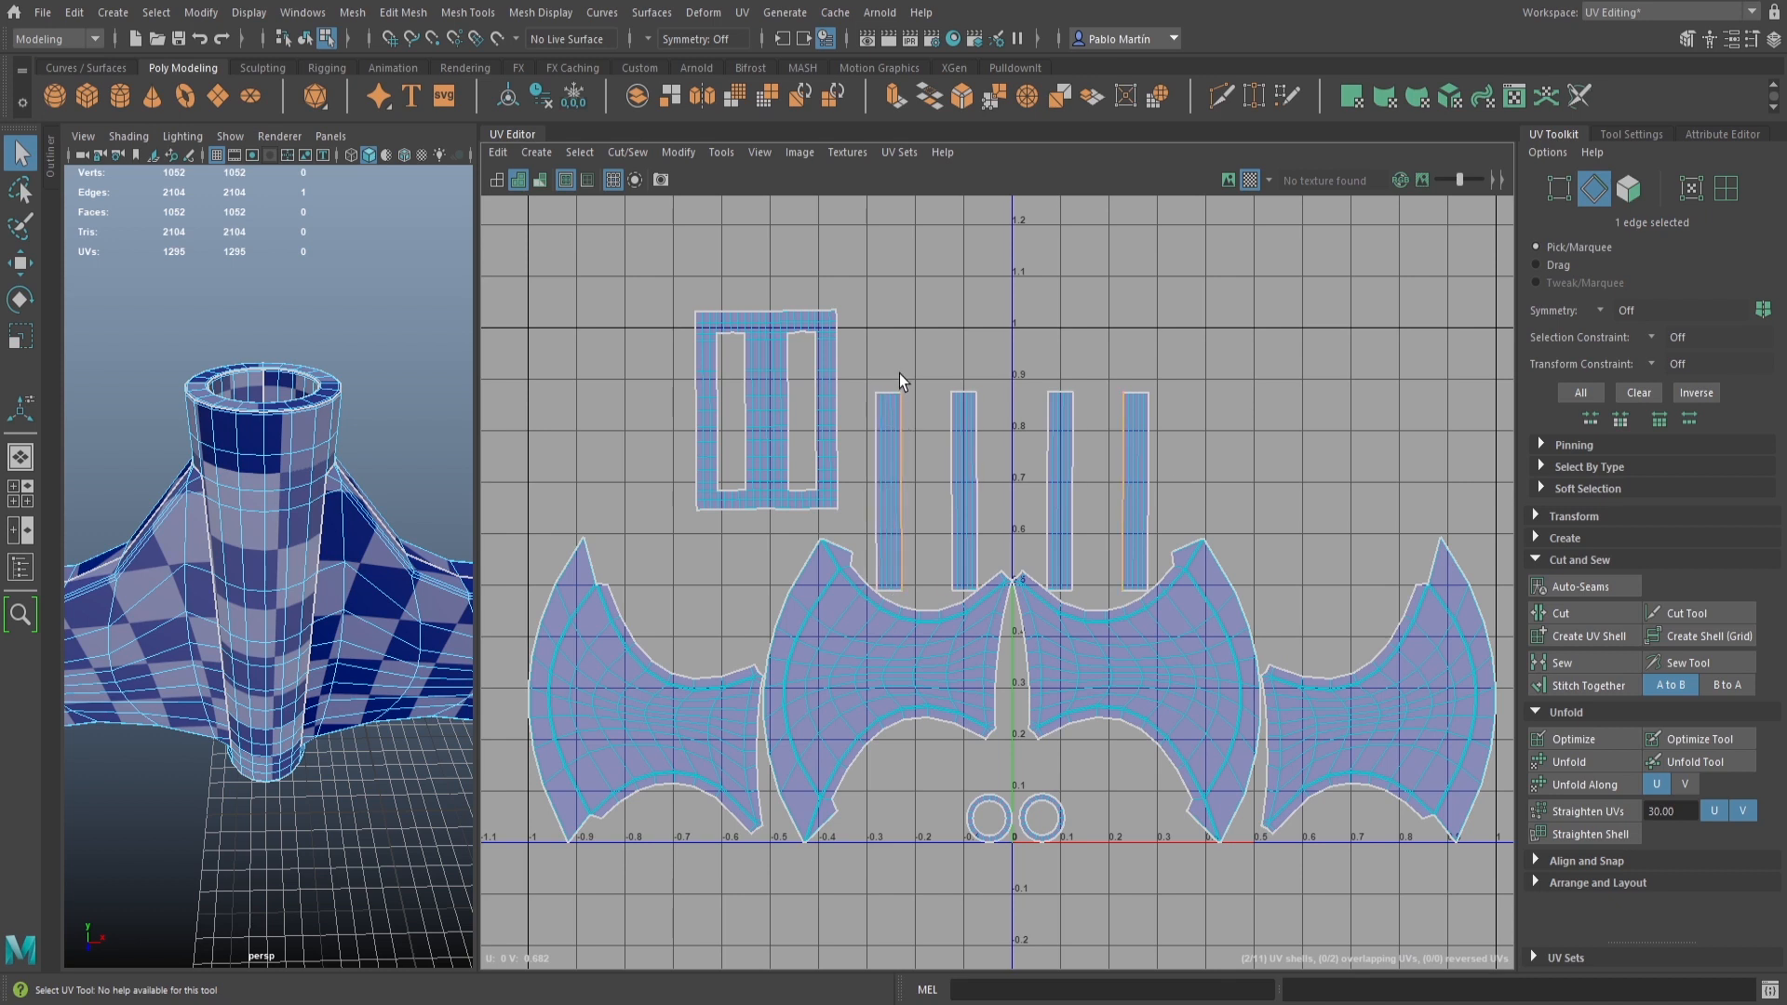
{"action": "scroll", "coordinate": [900, 377], "scroll_direction": "up", "scroll_amount": 3}
{"action": "scroll", "coordinate": [899, 386], "scroll_direction": "up", "scroll_amount": 6}
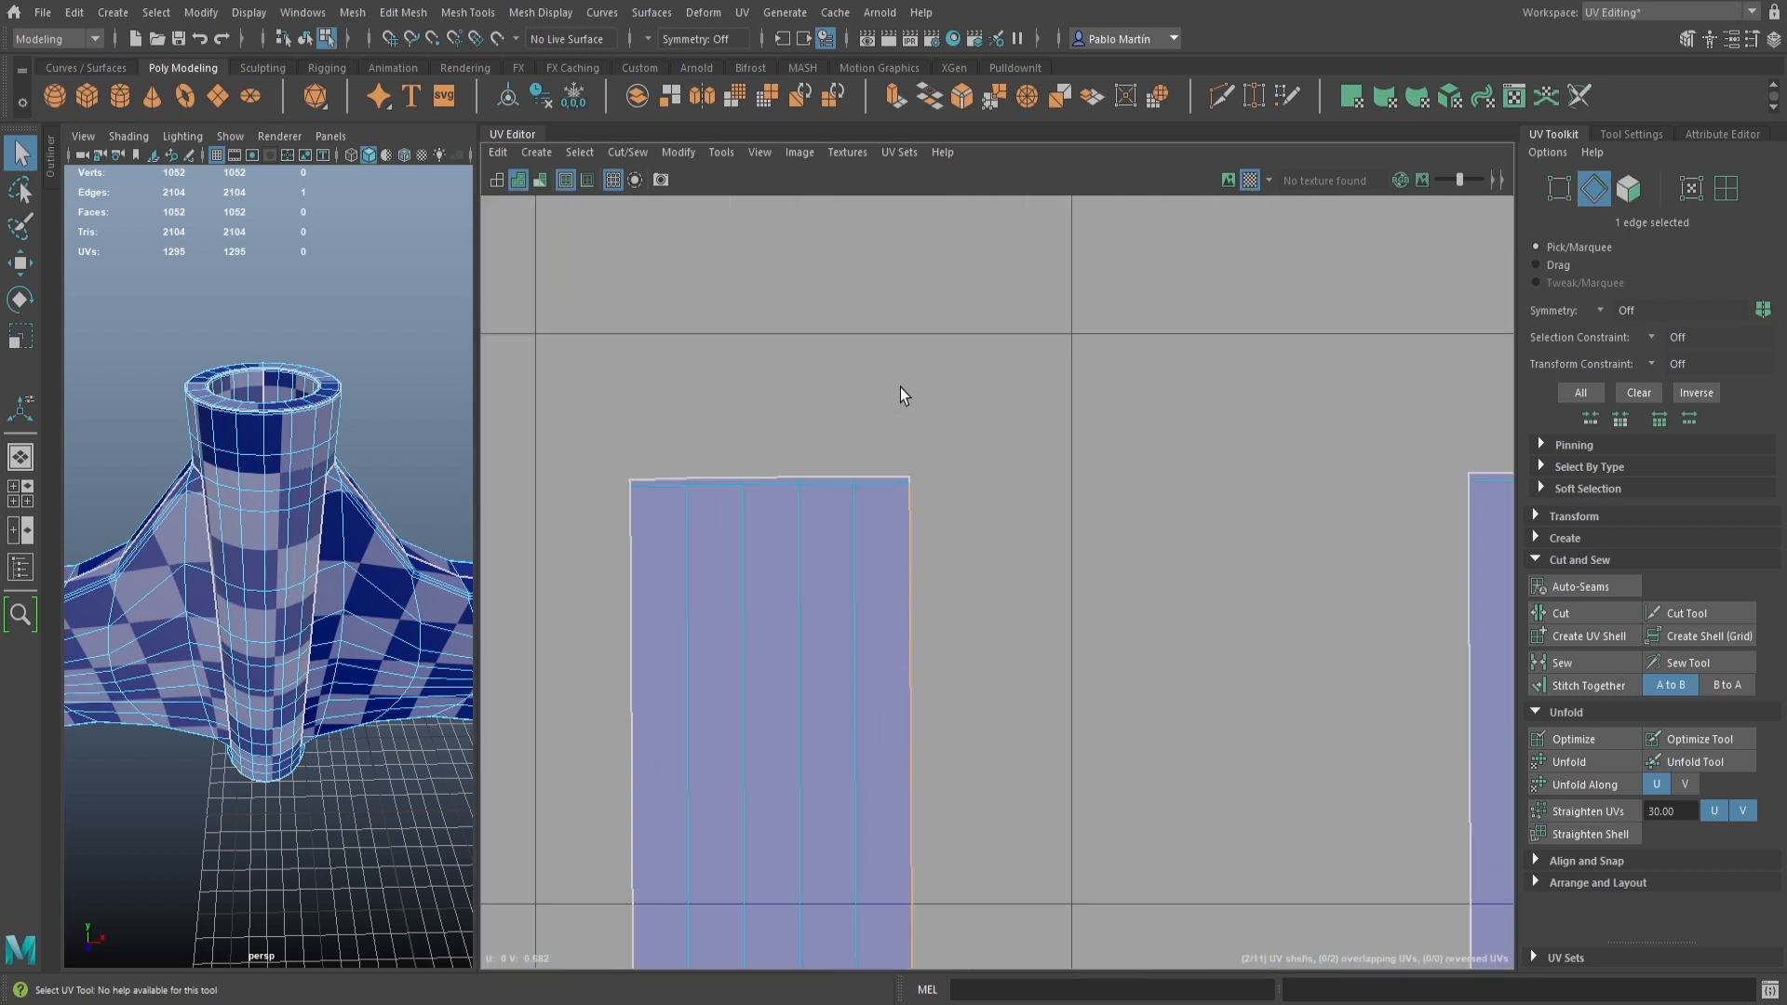
{"action": "left_click", "coordinate": [919, 574], "text": "shift"}
{"action": "scroll", "coordinate": [983, 646], "scroll_direction": "down", "scroll_amount": 8}
{"action": "middle_click_drag", "start_coordinate": [1063, 391], "coordinate": [948, 277], "text": "alt"}
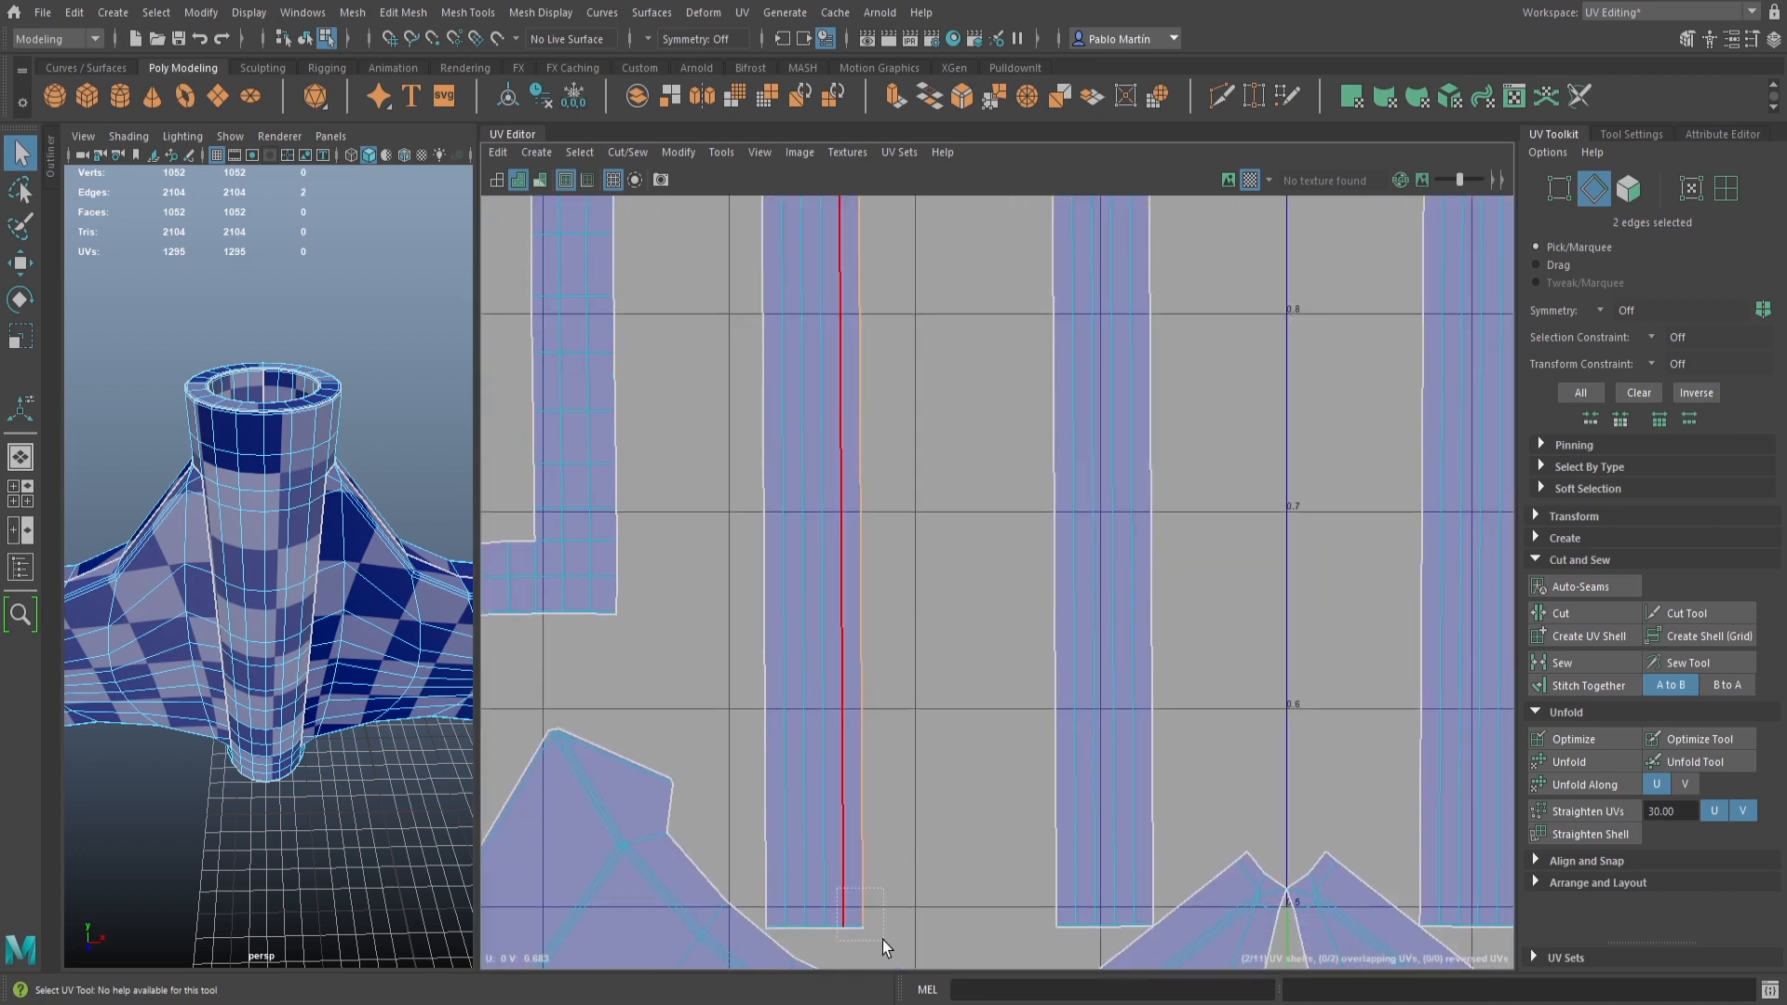
{"action": "scroll", "coordinate": [883, 940], "scroll_direction": "up", "scroll_amount": 6}
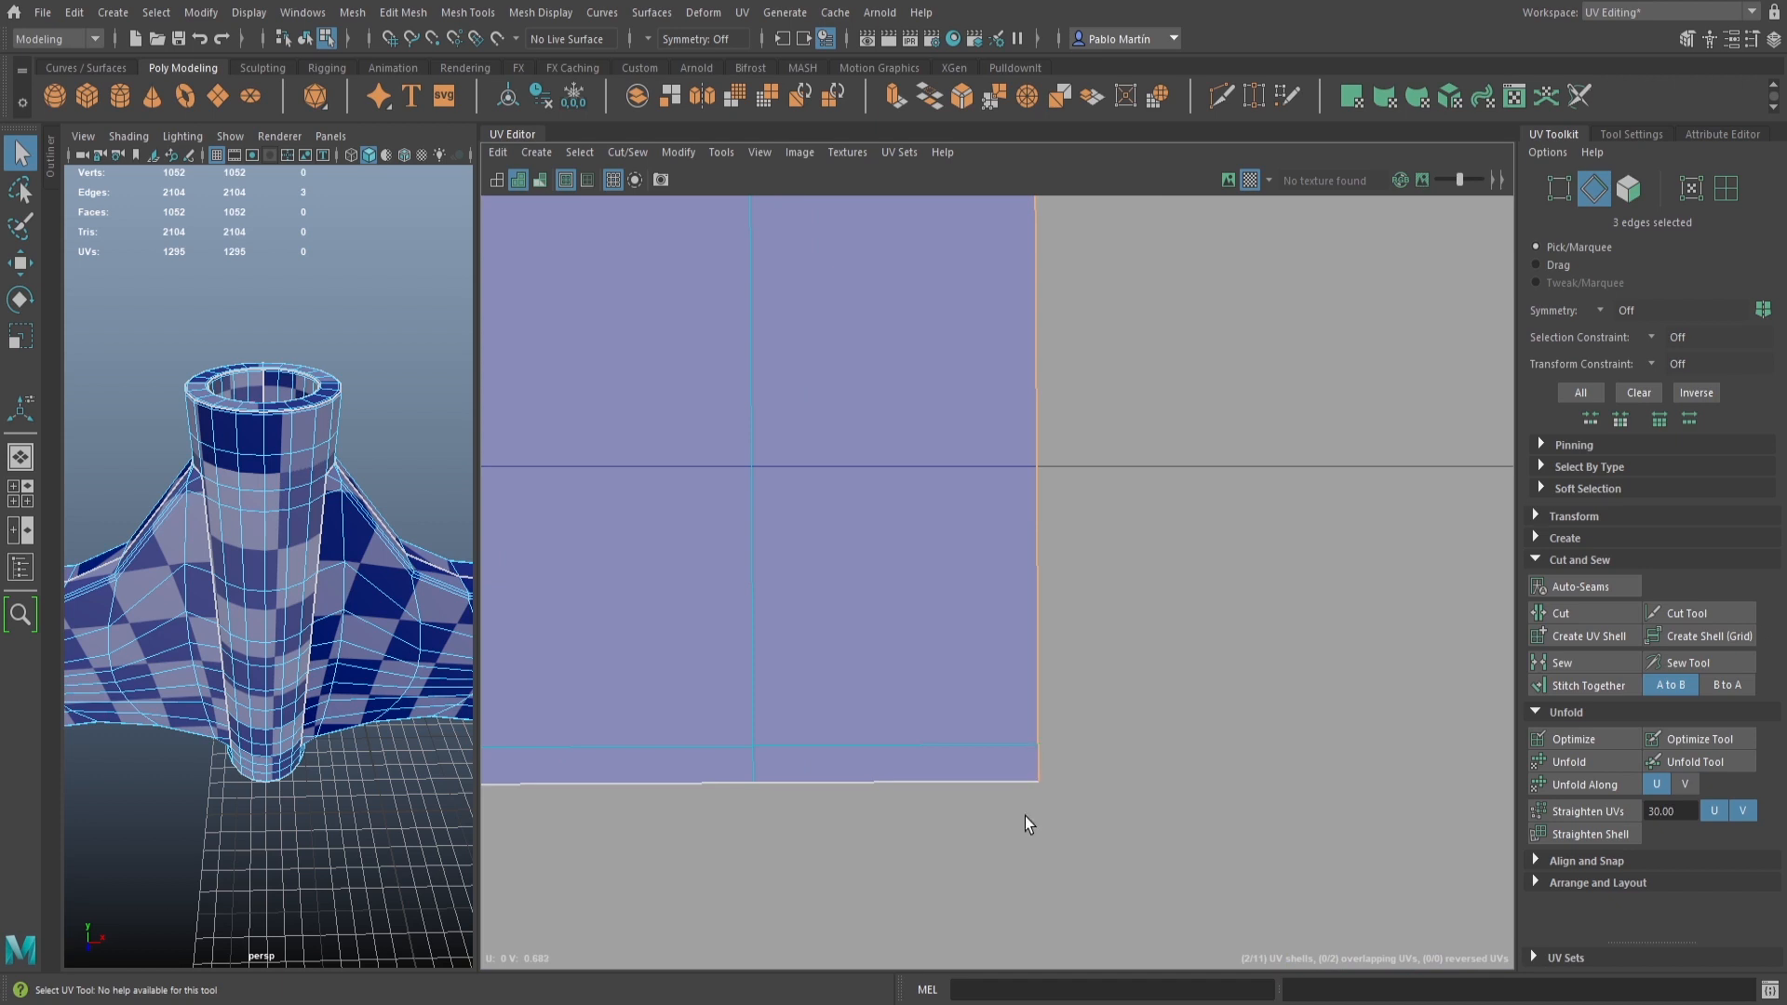
{"action": "scroll", "coordinate": [1026, 814], "scroll_direction": "down", "scroll_amount": 8}
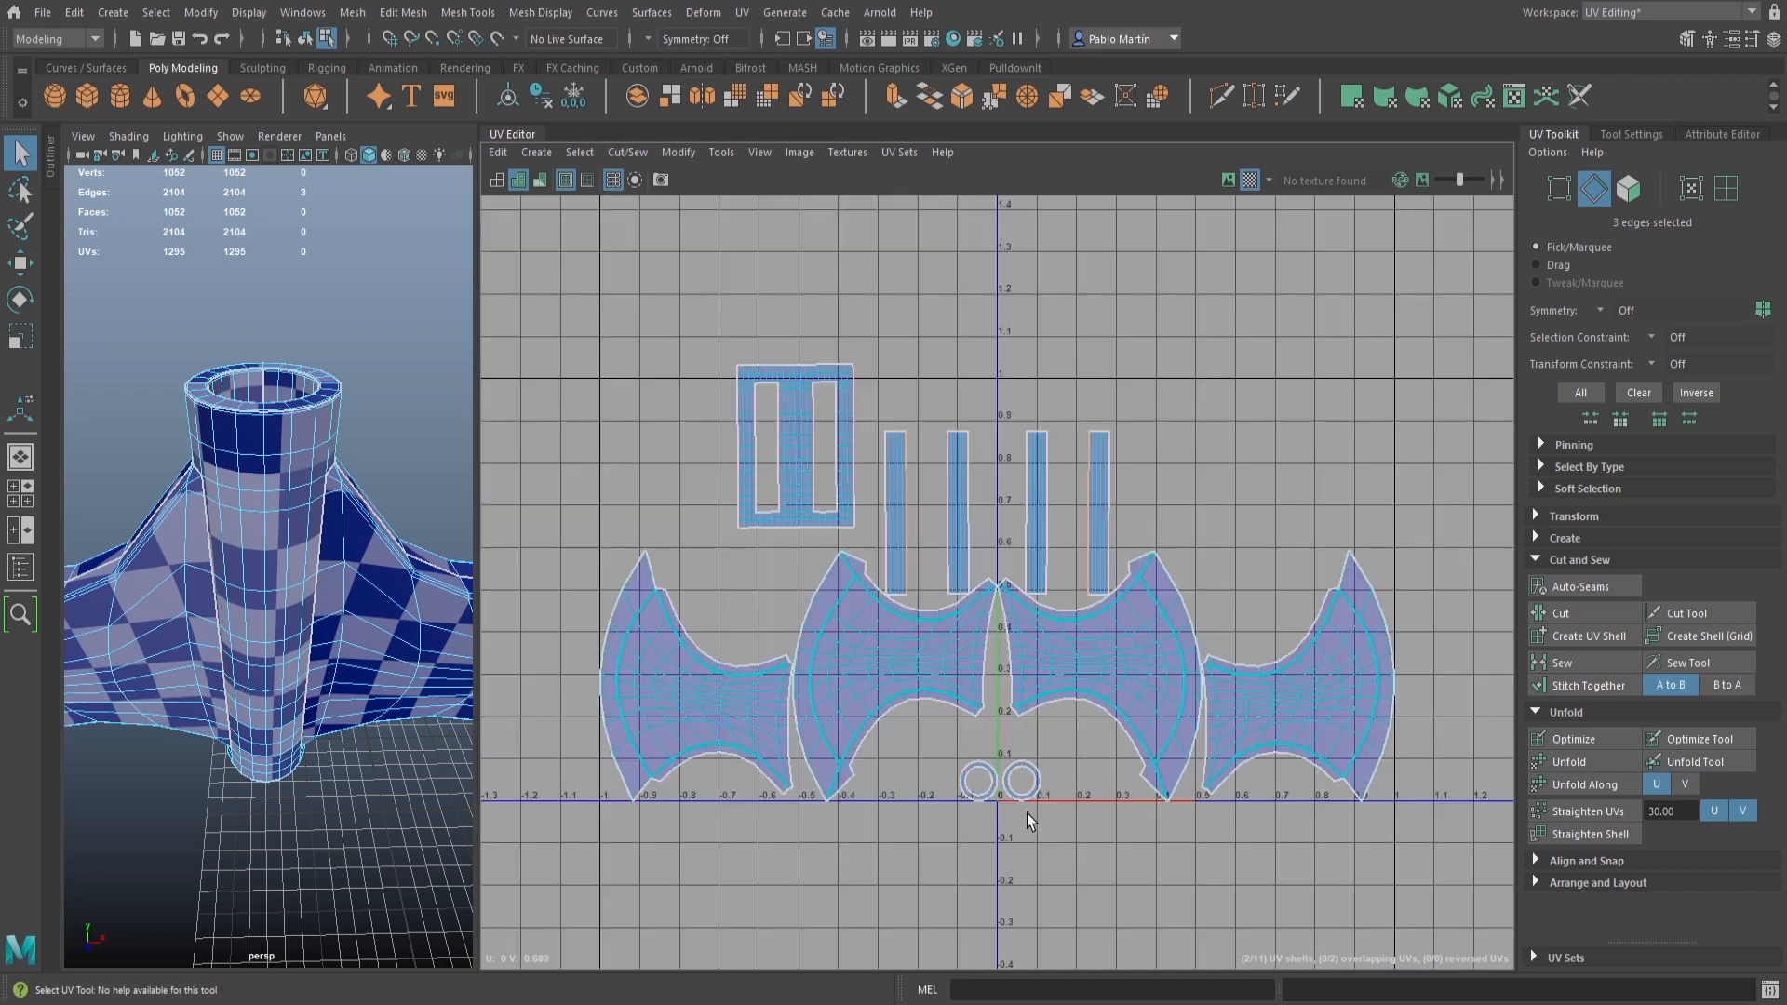
{"action": "scroll", "coordinate": [948, 480], "scroll_direction": "up", "scroll_amount": 5}
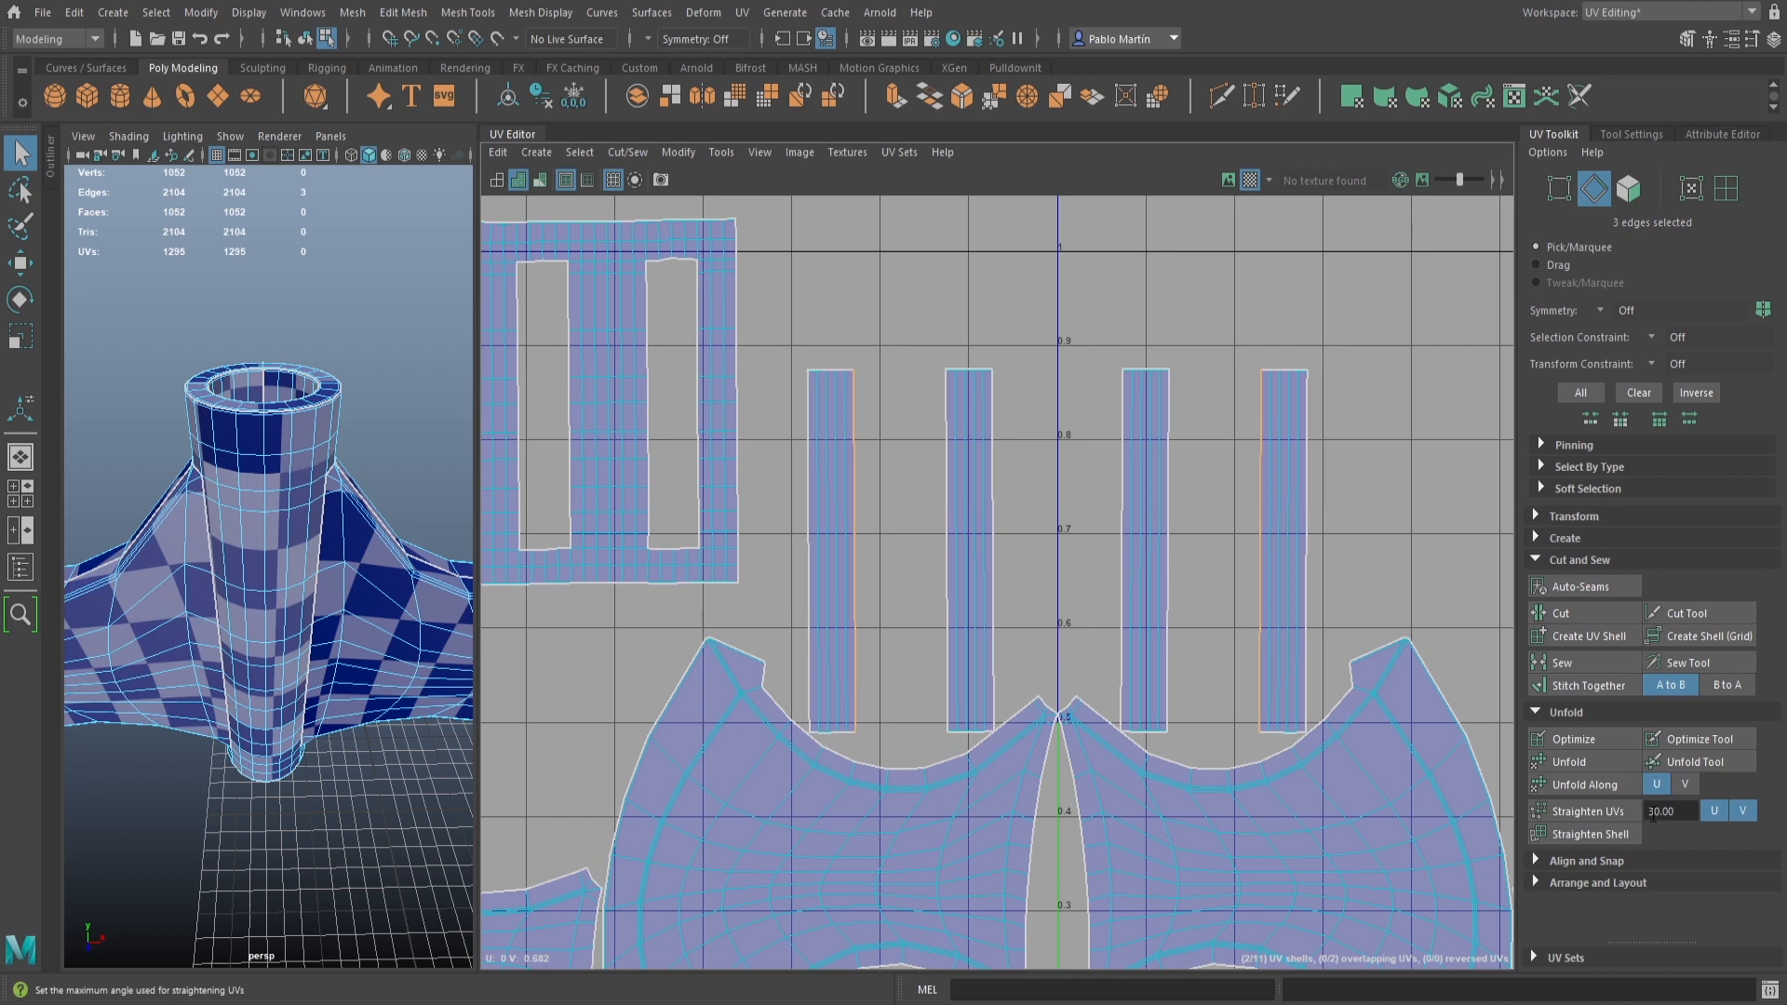
{"action": "left_click", "coordinate": [1589, 686]}
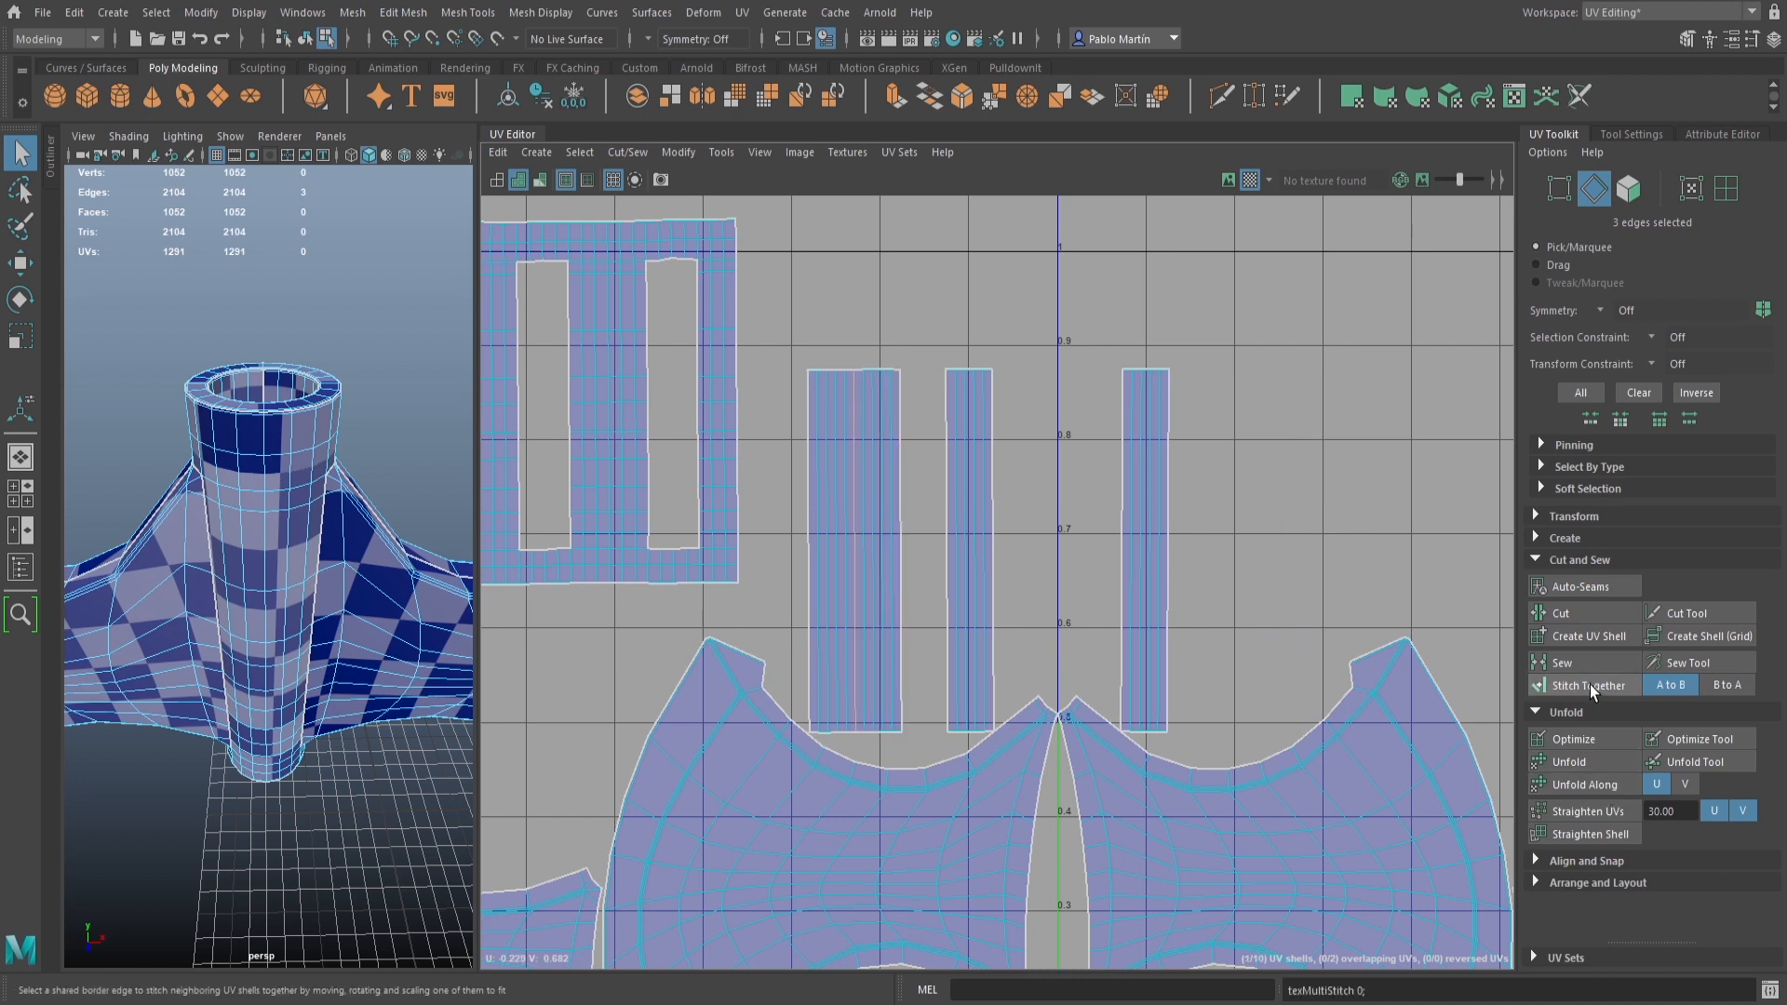
Select only the widened strip's long positive-U border edges and stitch the neighbouring strip onto them with direction A to B
{"action": "double_click", "coordinate": [901, 394]}
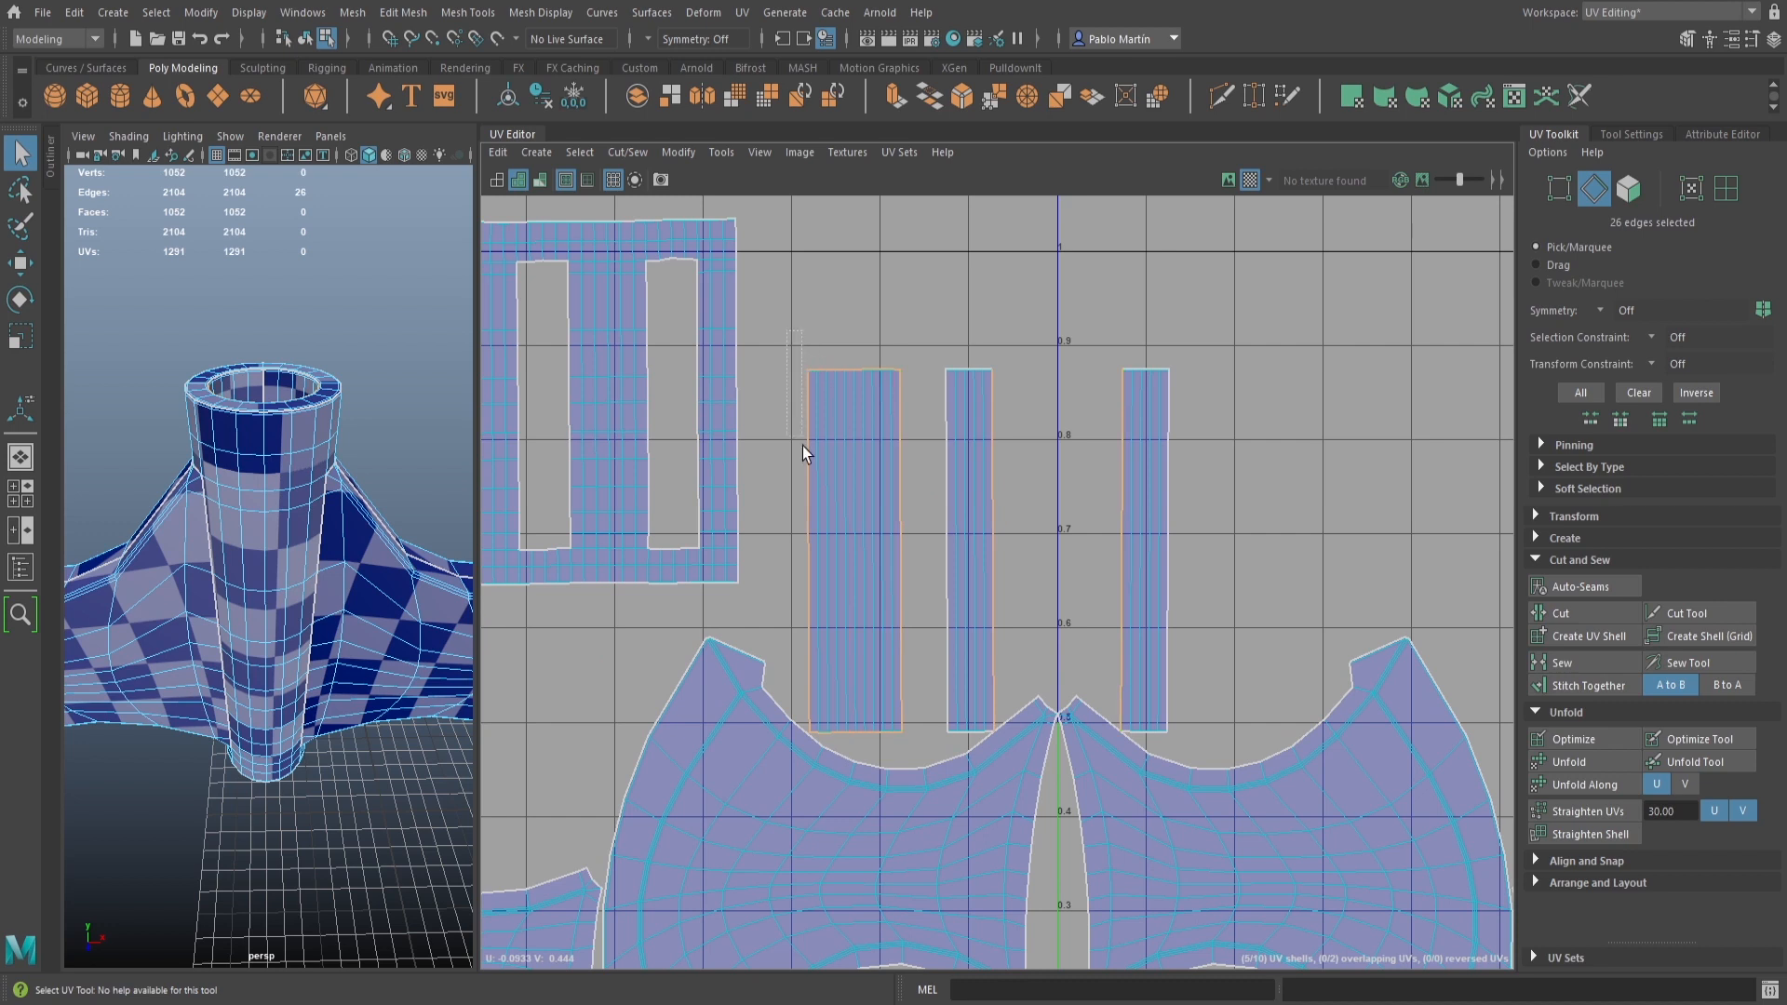
{"action": "left_click_drag", "start_coordinate": [895, 759], "coordinate": [894, 762], "text": "ctrl"}
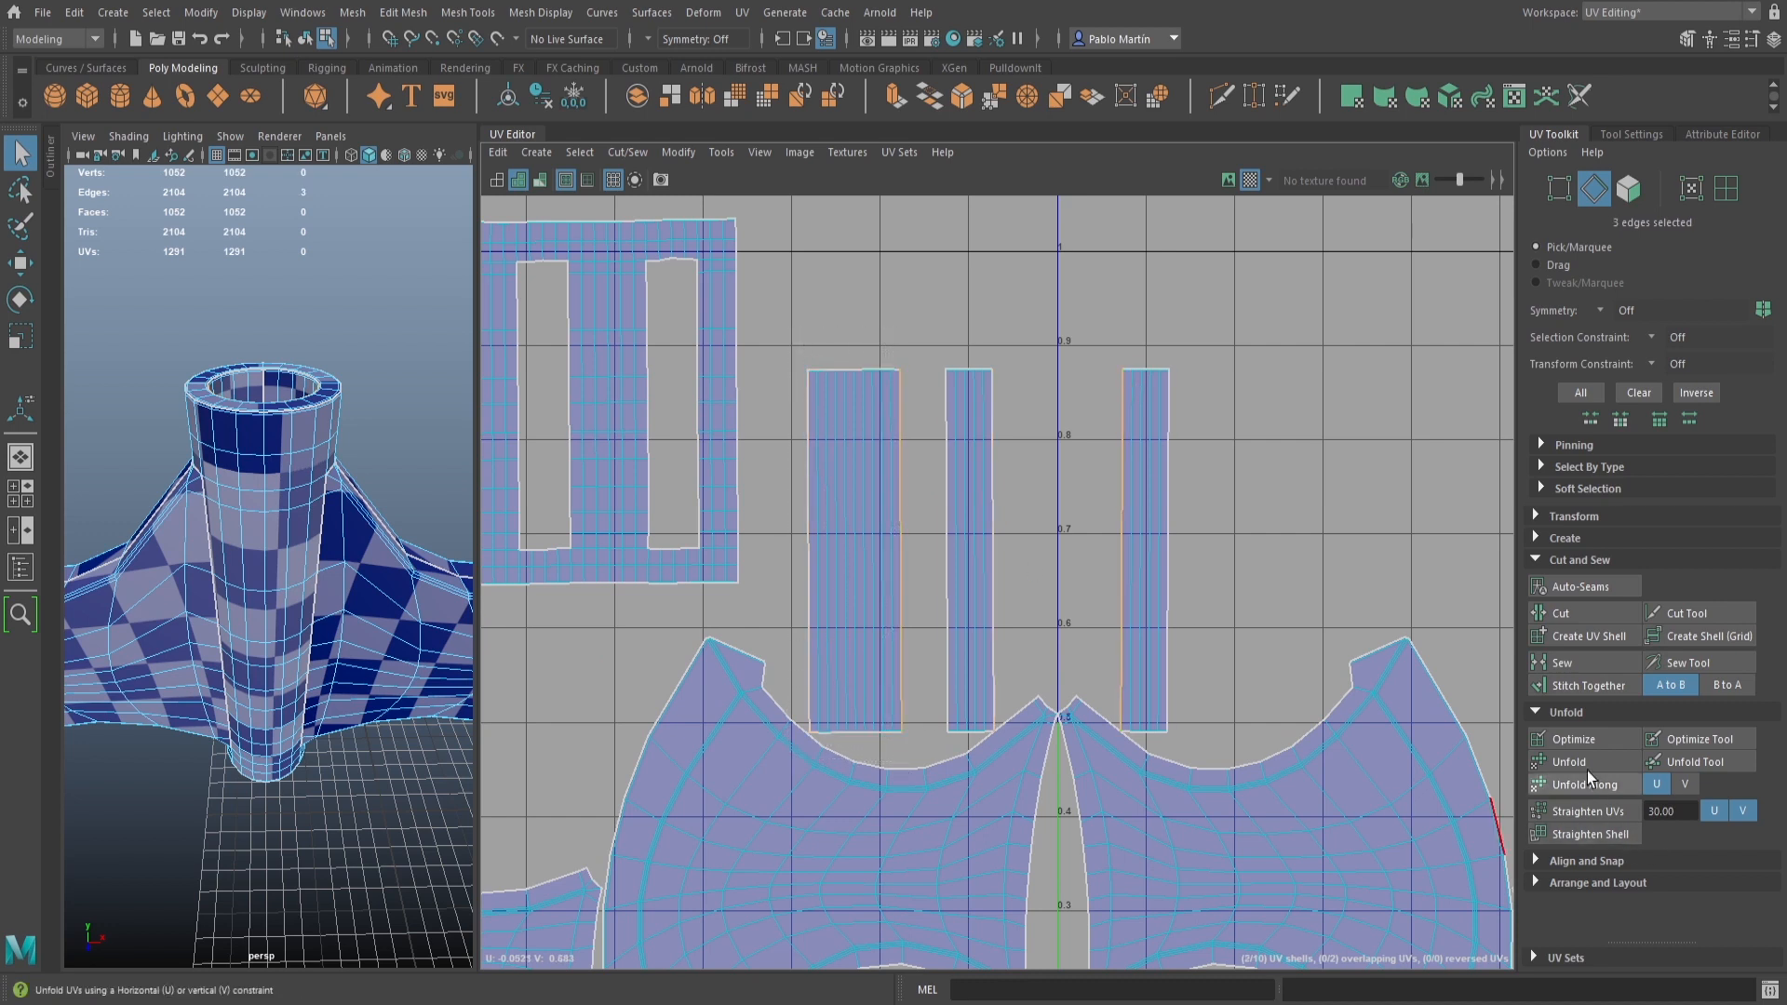
{"action": "left_click", "coordinate": [1584, 683]}
Select the remaining loose narrow strip shell and move it along U to the positive-U side
{"action": "right_click_drag", "start_coordinate": [968, 439], "coordinate": [922, 415]}
{"action": "left_click", "coordinate": [972, 450]}
{"action": "key", "text": "w"}
{"action": "left_click_drag", "start_coordinate": [1019, 550], "coordinate": [1186, 550]}
{"action": "key", "text": "q"}
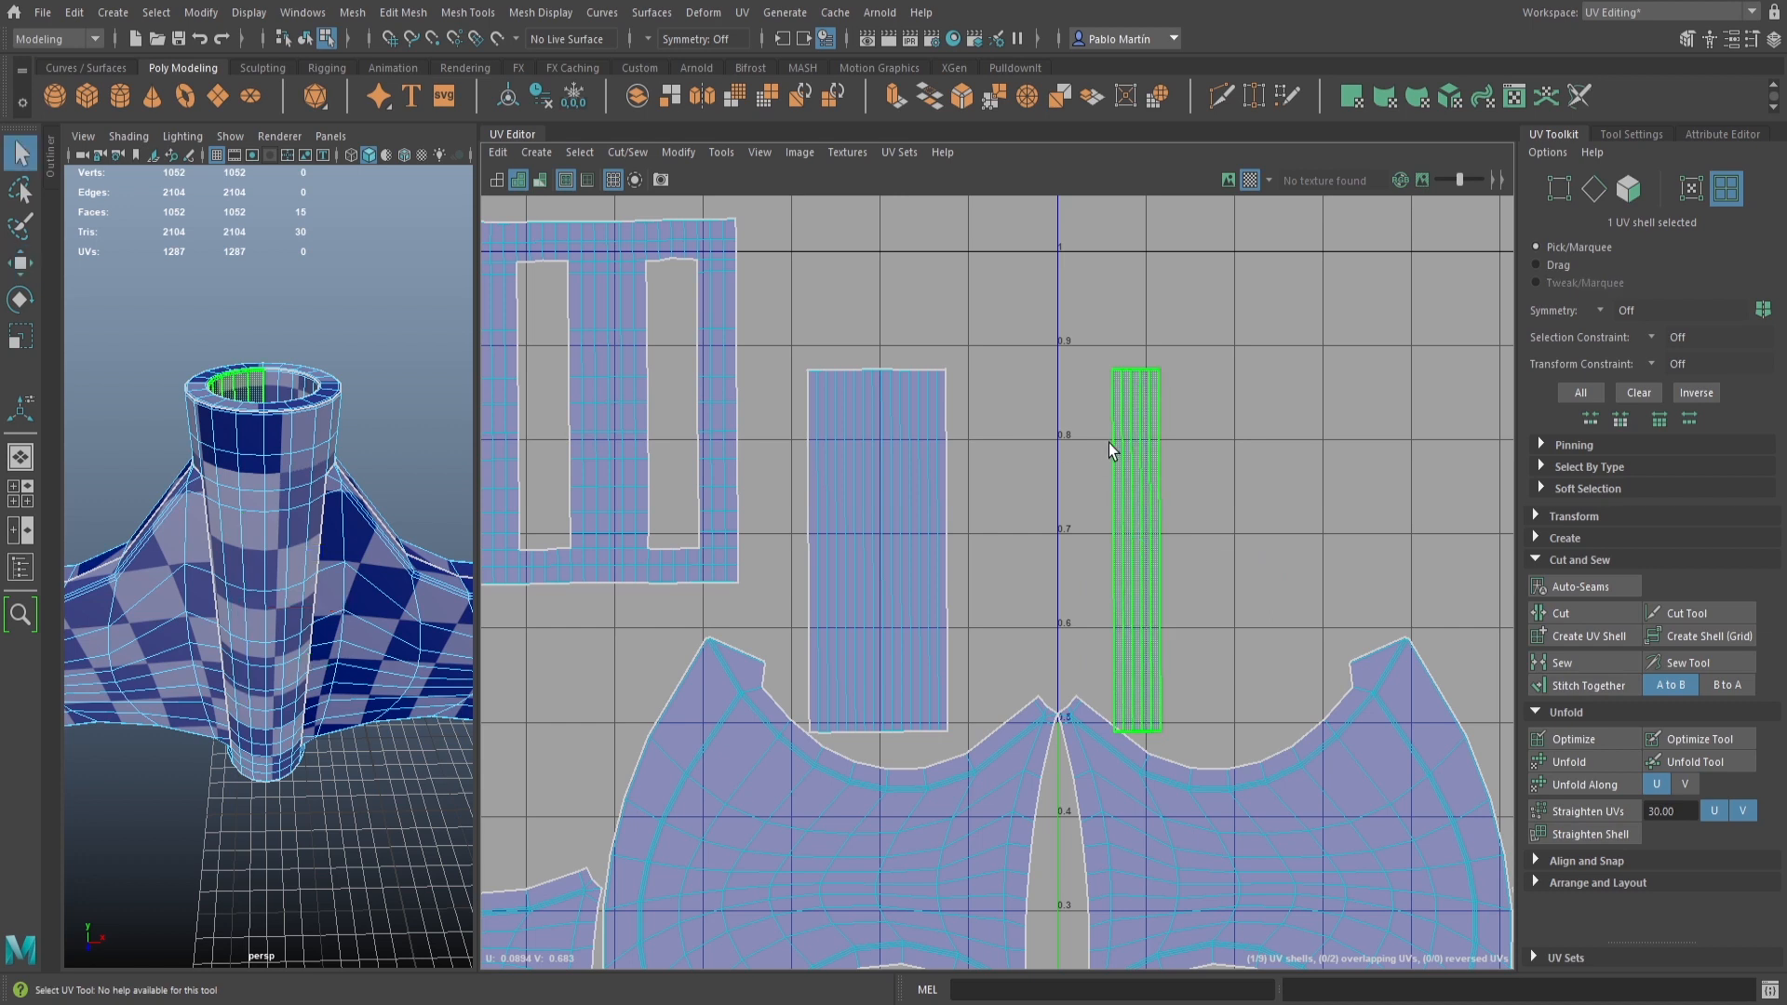
Stitch the last narrow strip onto the wide strip's positive-U border, direction A to B, and unfold the resulting shell
{"action": "right_click", "coordinate": [1110, 444]}
{"action": "right_click_drag", "start_coordinate": [1112, 447], "coordinate": [1104, 400]}
{"action": "left_click_drag", "start_coordinate": [965, 740], "coordinate": [941, 631]}
{"action": "left_click_drag", "start_coordinate": [940, 326], "coordinate": [941, 328]}
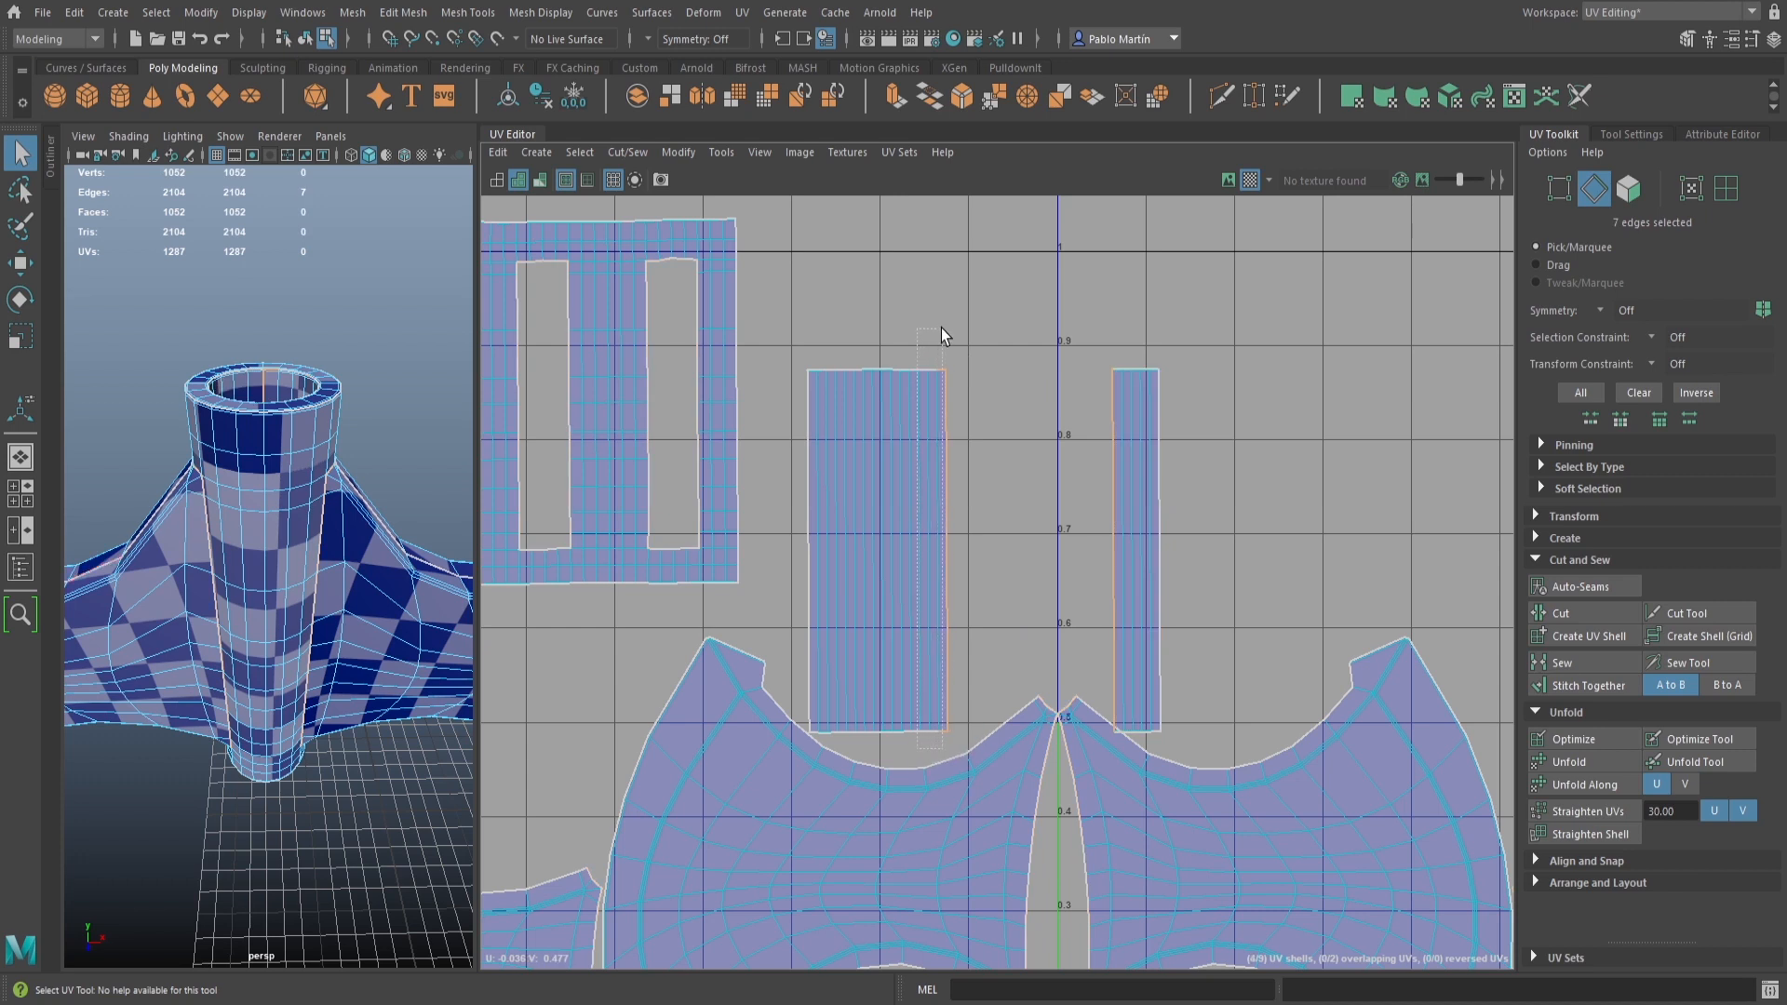
{"action": "left_click", "coordinate": [1584, 686]}
{"action": "right_click_drag", "start_coordinate": [968, 486], "coordinate": [919, 469]}
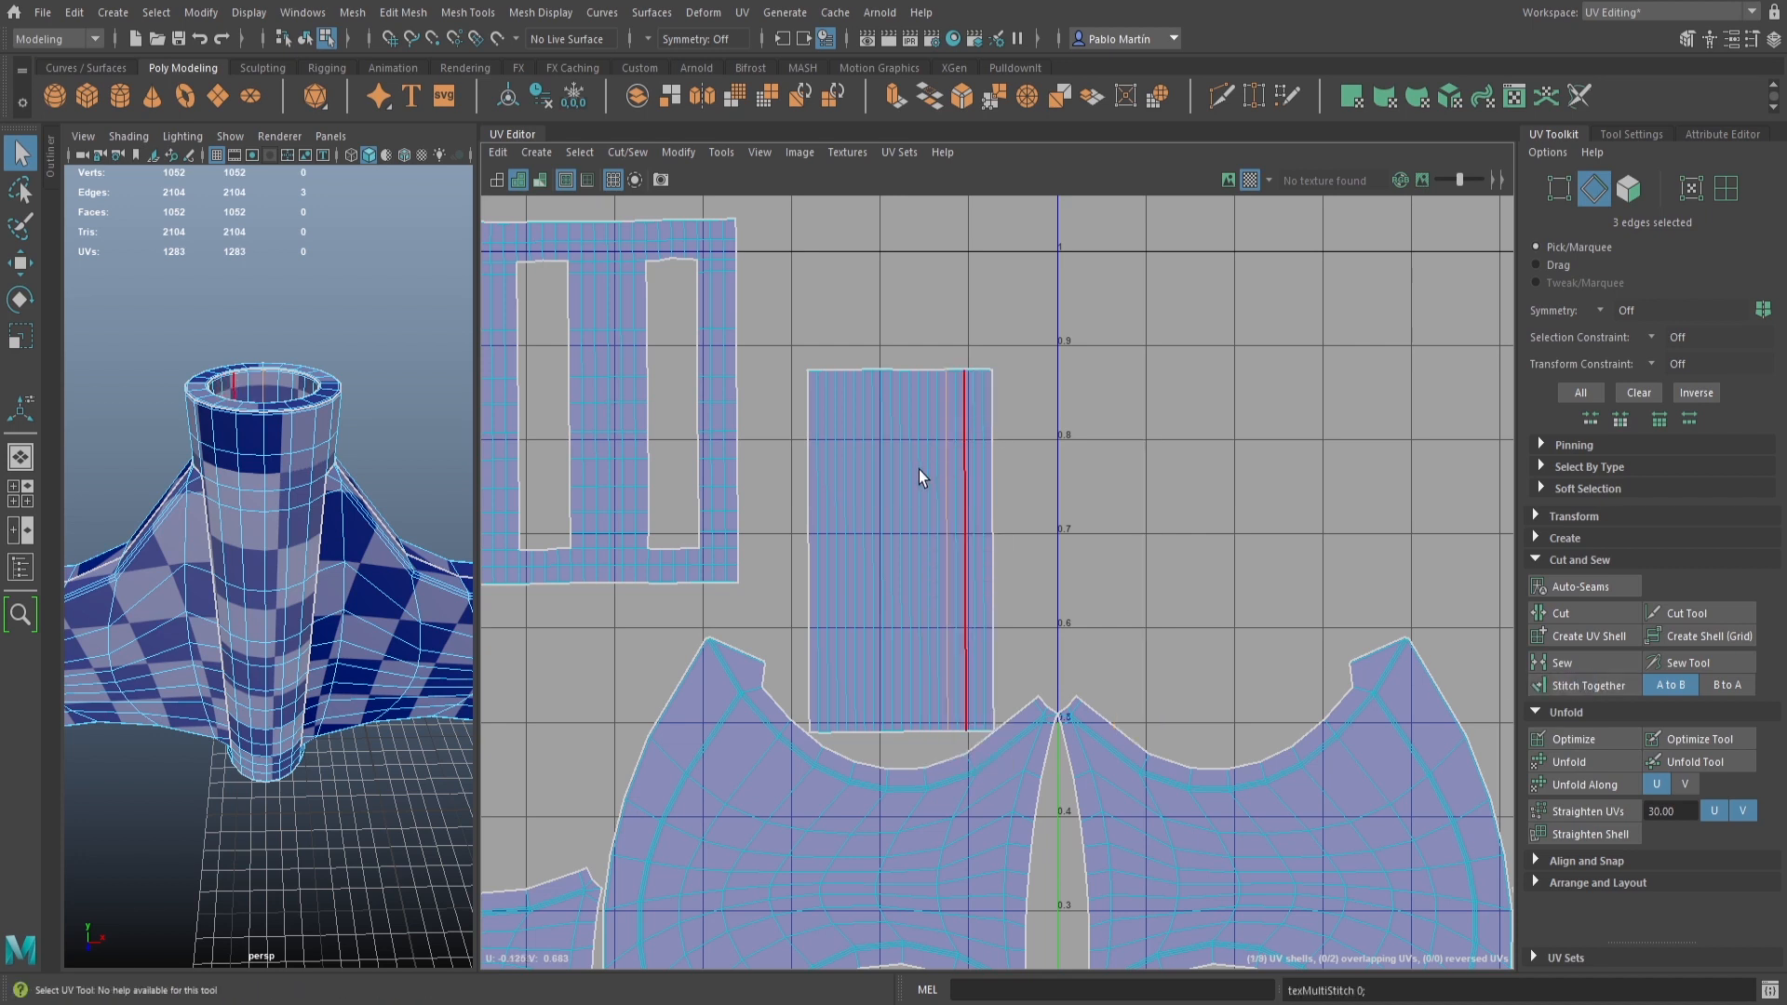
{"action": "left_click", "coordinate": [1578, 758]}
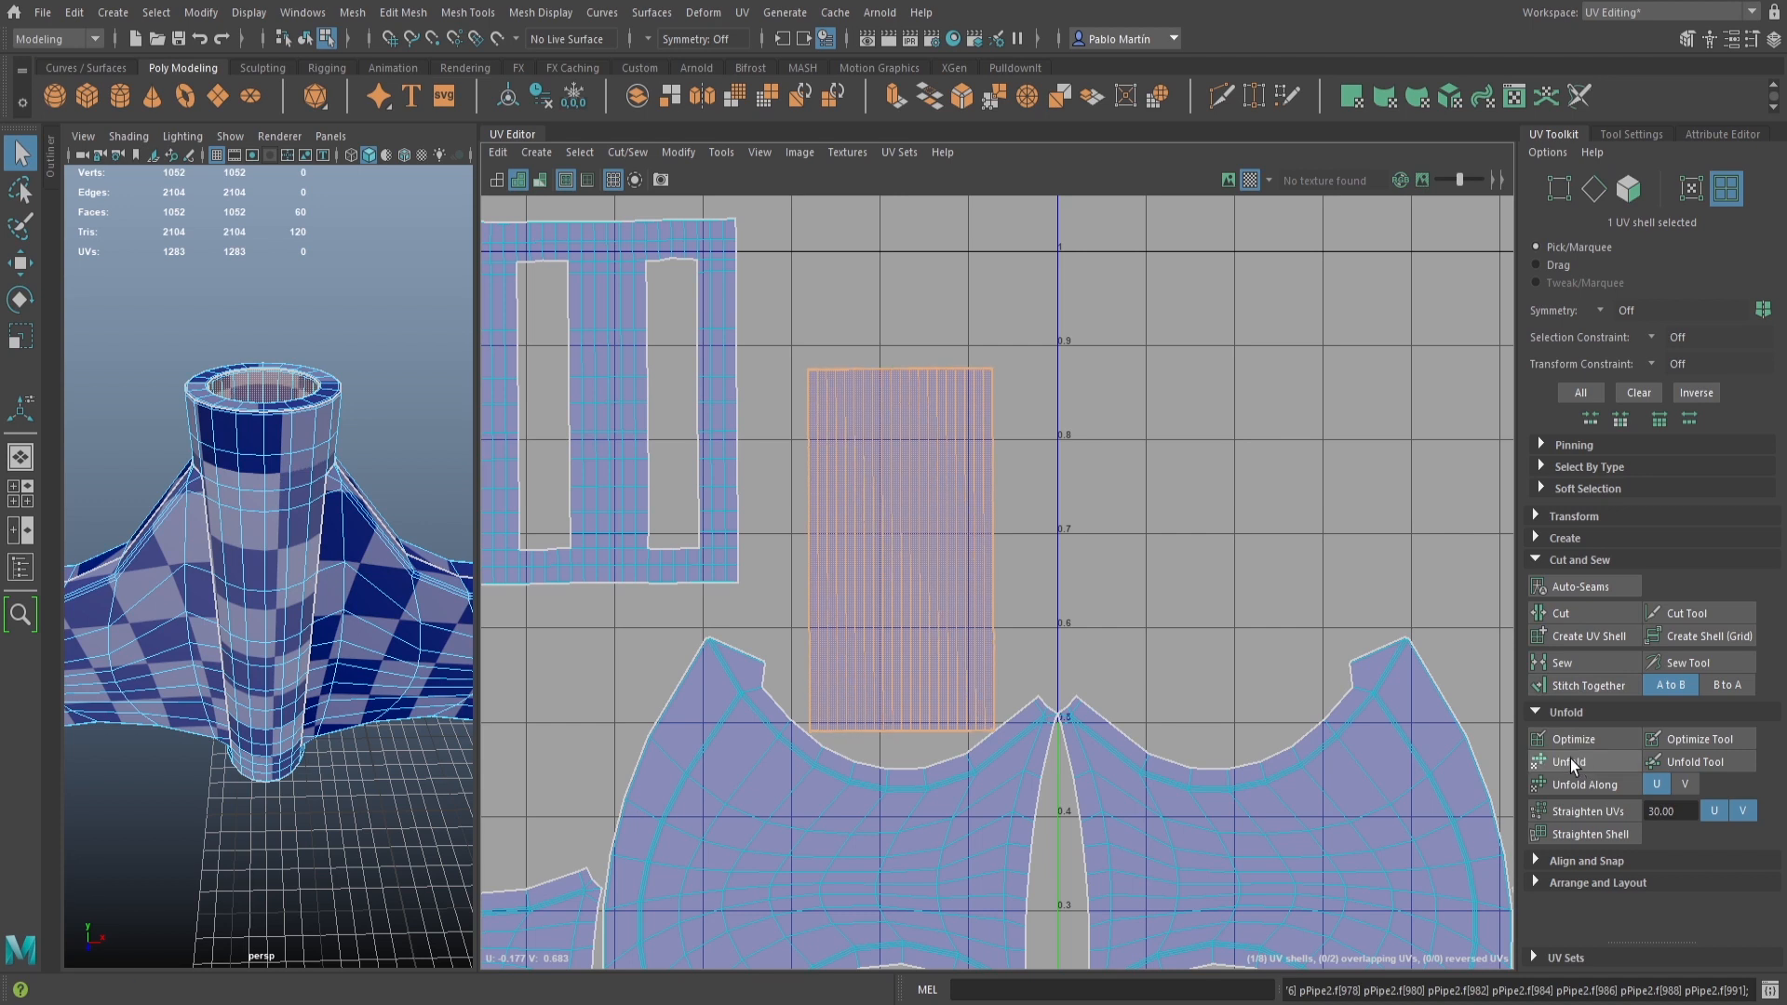
Select all UV shells of the axe head and lay them out automatically in the 0 to 1 UV space
{"action": "right_click_drag", "start_coordinate": [1351, 664], "coordinate": [499, 438], "text": "alt"}
{"action": "middle_click_drag", "start_coordinate": [1172, 636], "coordinate": [1013, 512], "text": "alt"}
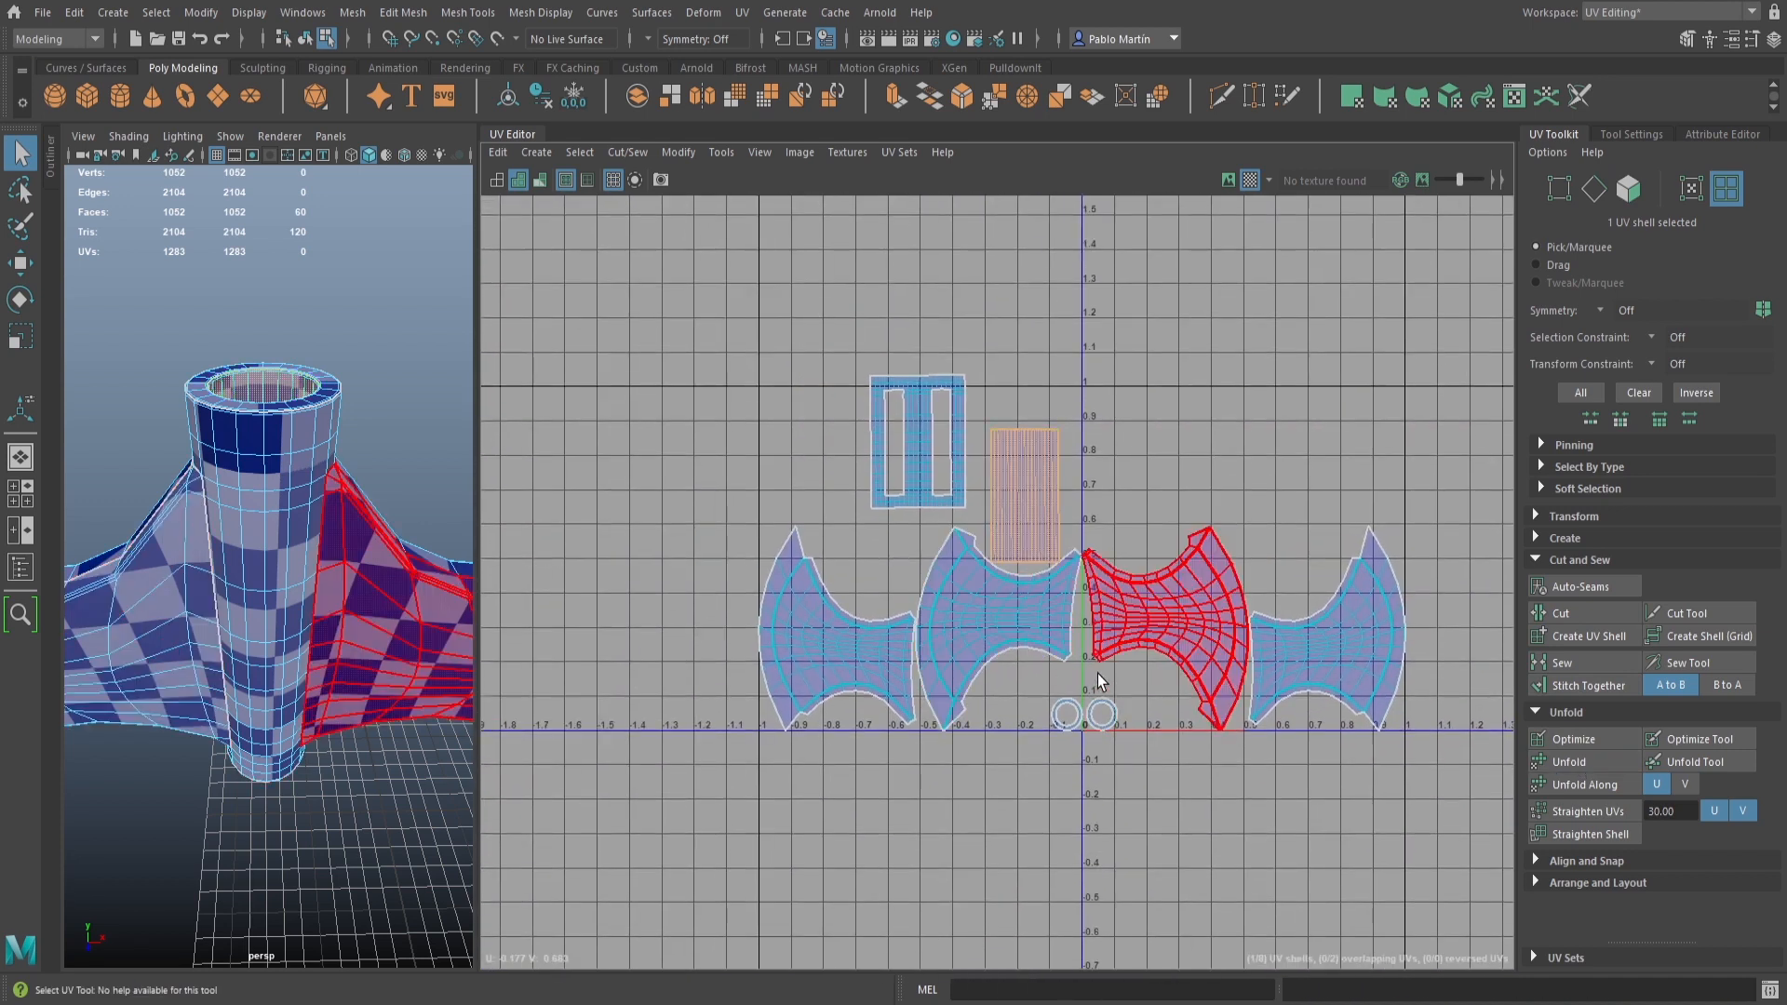
{"action": "right_click_drag", "start_coordinate": [1031, 599], "coordinate": [973, 564]}
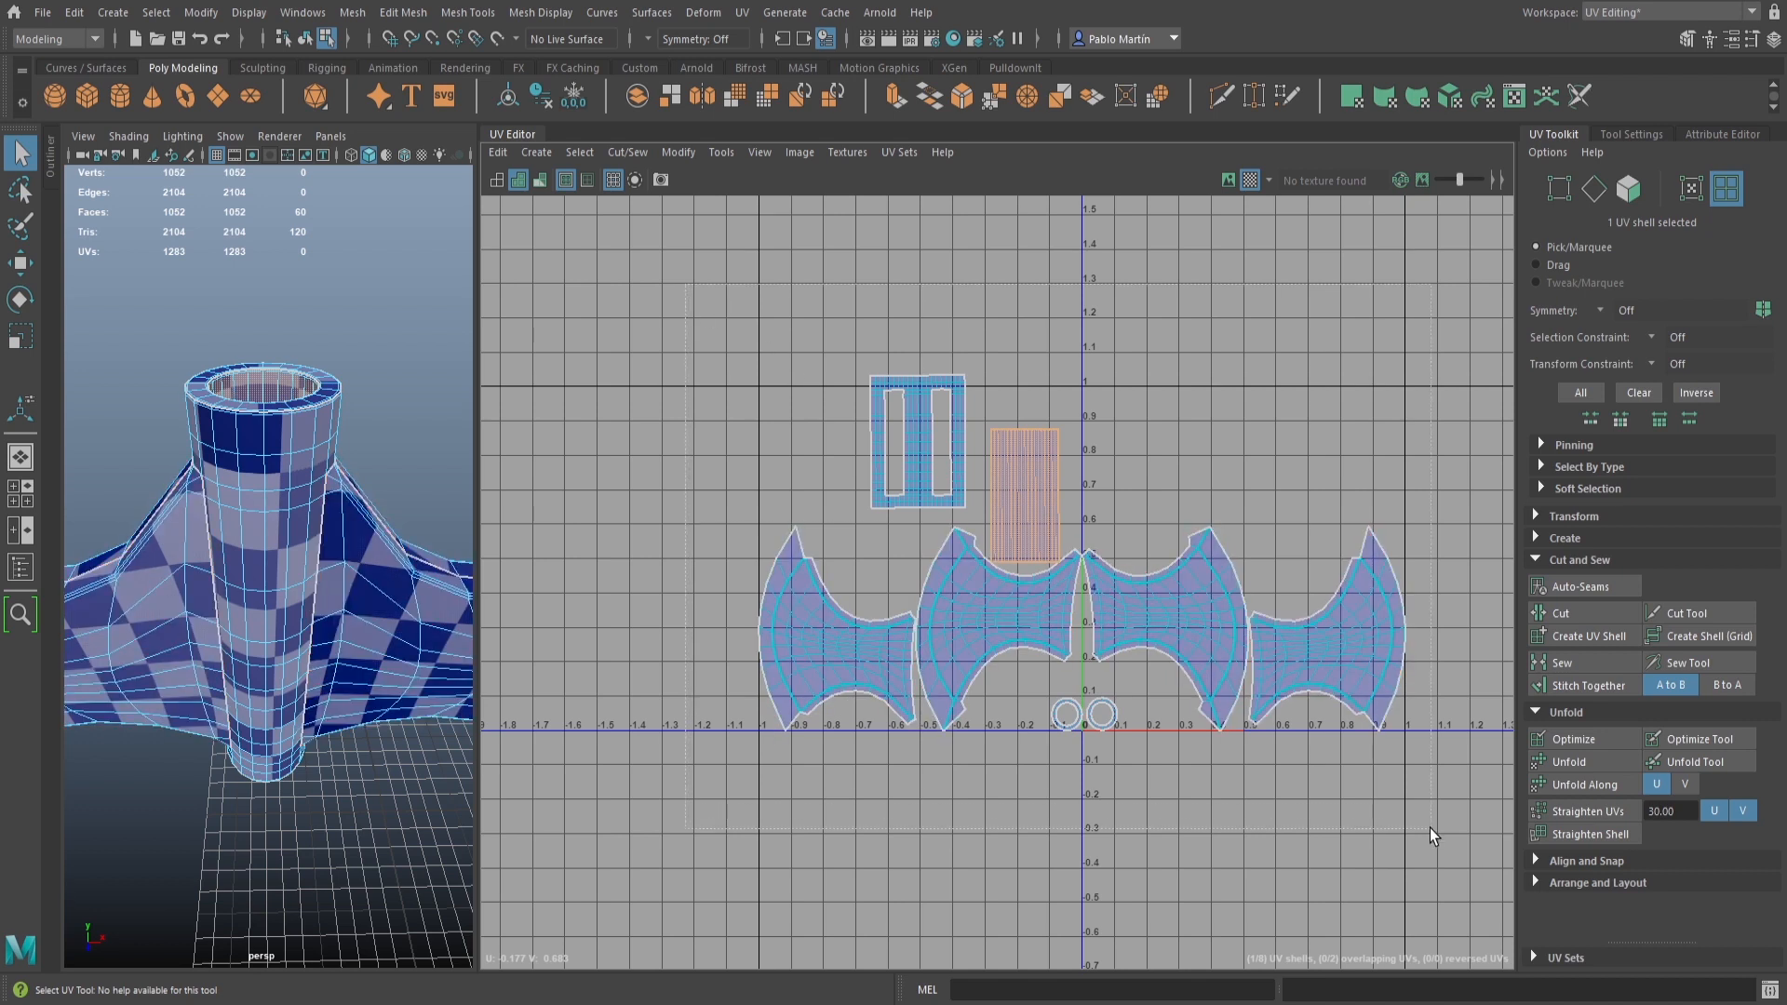
{"action": "left_click_drag", "start_coordinate": [686, 285], "coordinate": [1430, 829]}
{"action": "right_click_drag", "start_coordinate": [1244, 749], "coordinate": [1344, 709], "text": "alt"}
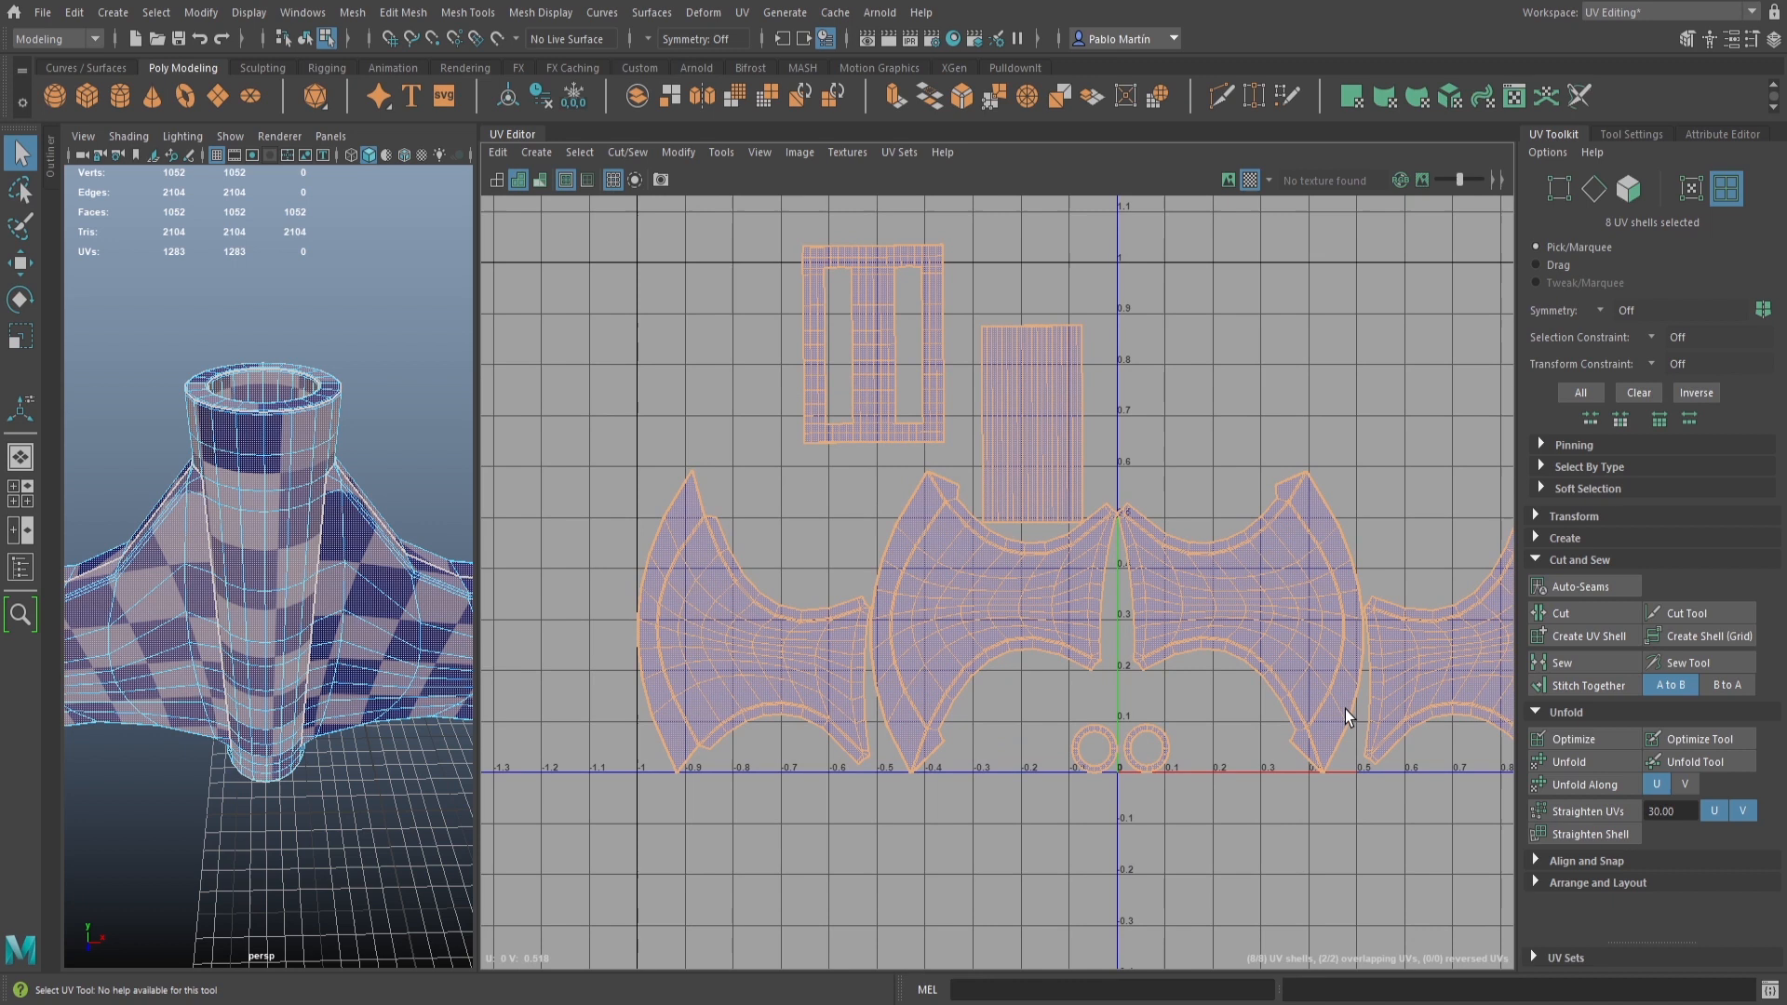
{"action": "middle_click_drag", "start_coordinate": [1344, 710], "coordinate": [1237, 706], "text": "alt"}
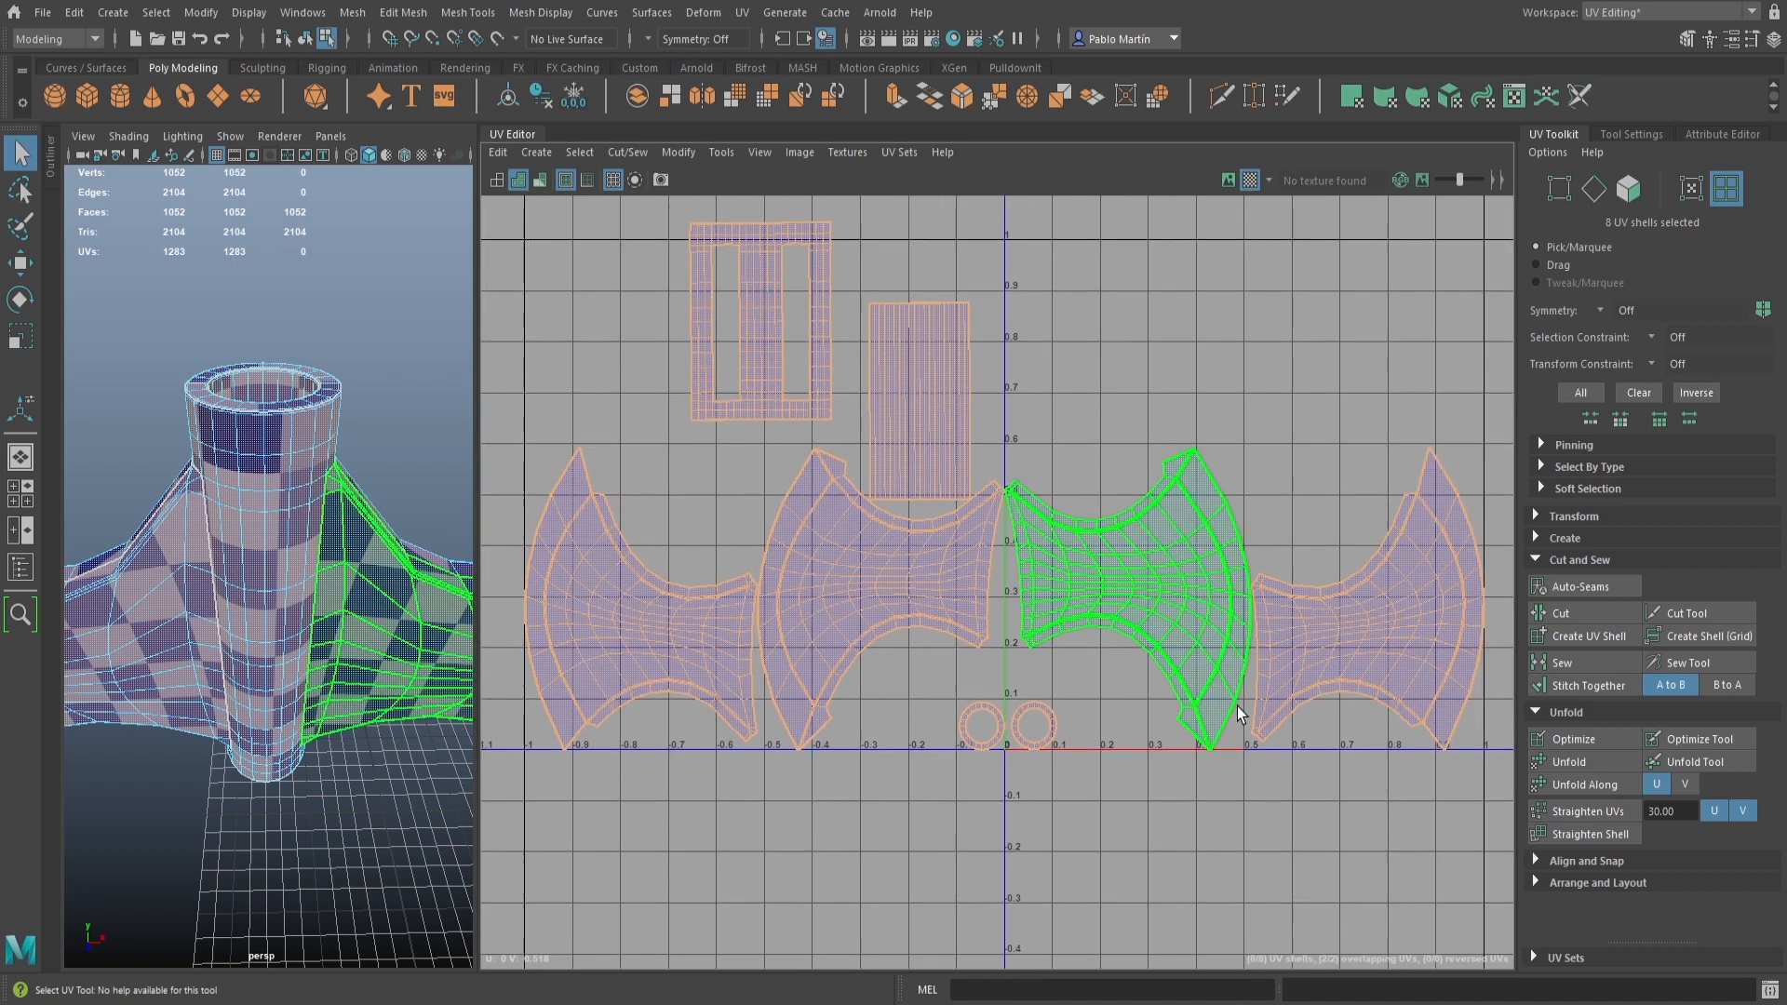
{"action": "left_click", "coordinate": [1577, 712]}
{"action": "left_click", "coordinate": [1572, 561]}
{"action": "left_click", "coordinate": [1571, 625]}
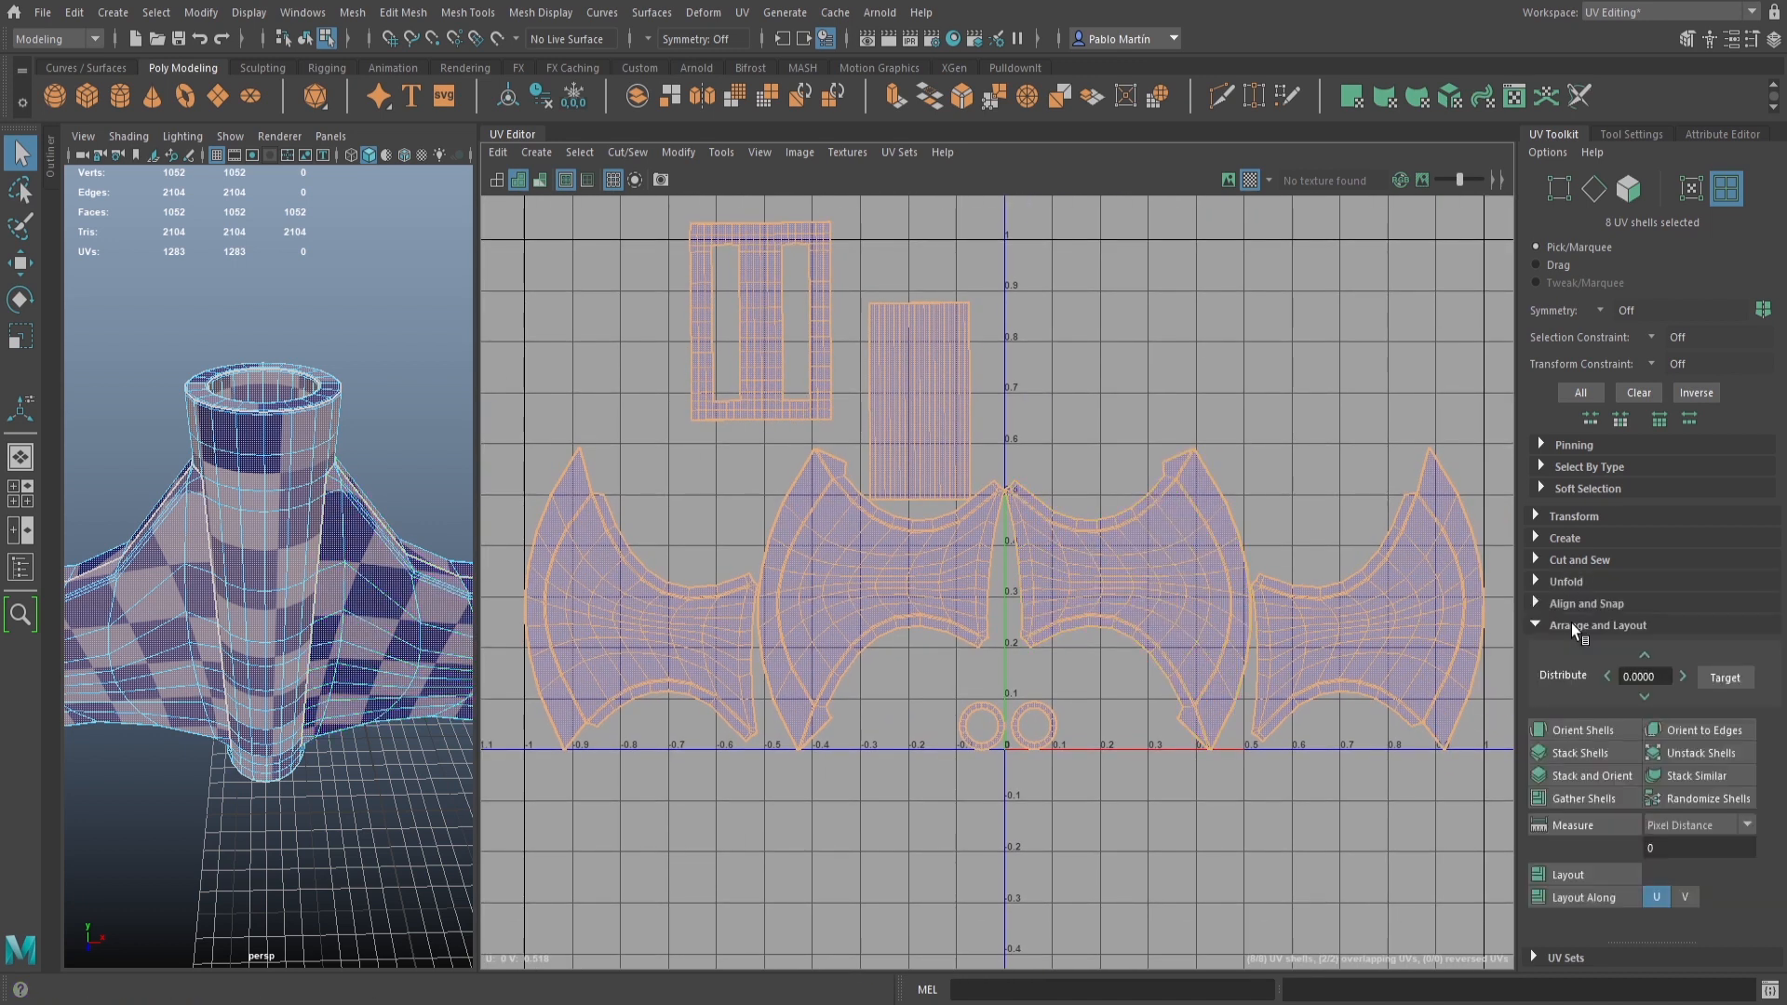
{"action": "left_click", "coordinate": [1579, 872]}
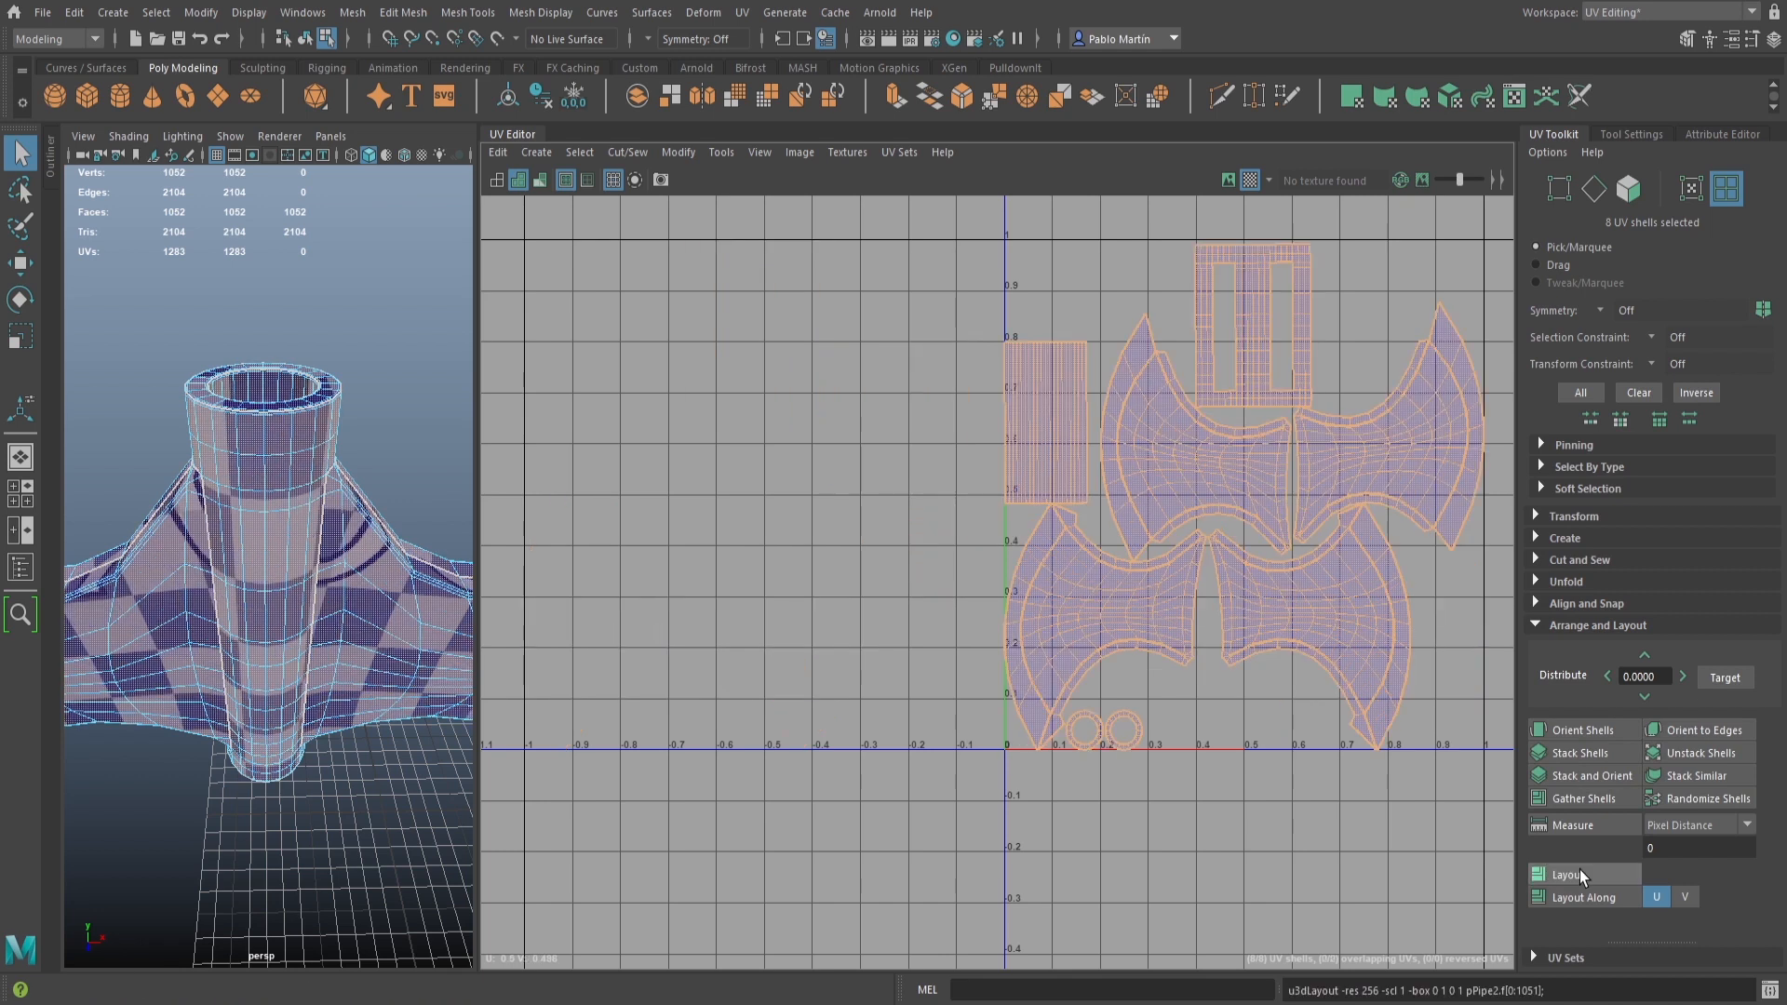
Deselect the shells, widen the perspective view to frame the whole axe head, and return to object selection mode
{"action": "left_click", "coordinate": [1229, 756]}
{"action": "scroll", "coordinate": [1356, 768], "scroll_direction": "down", "scroll_amount": 2}
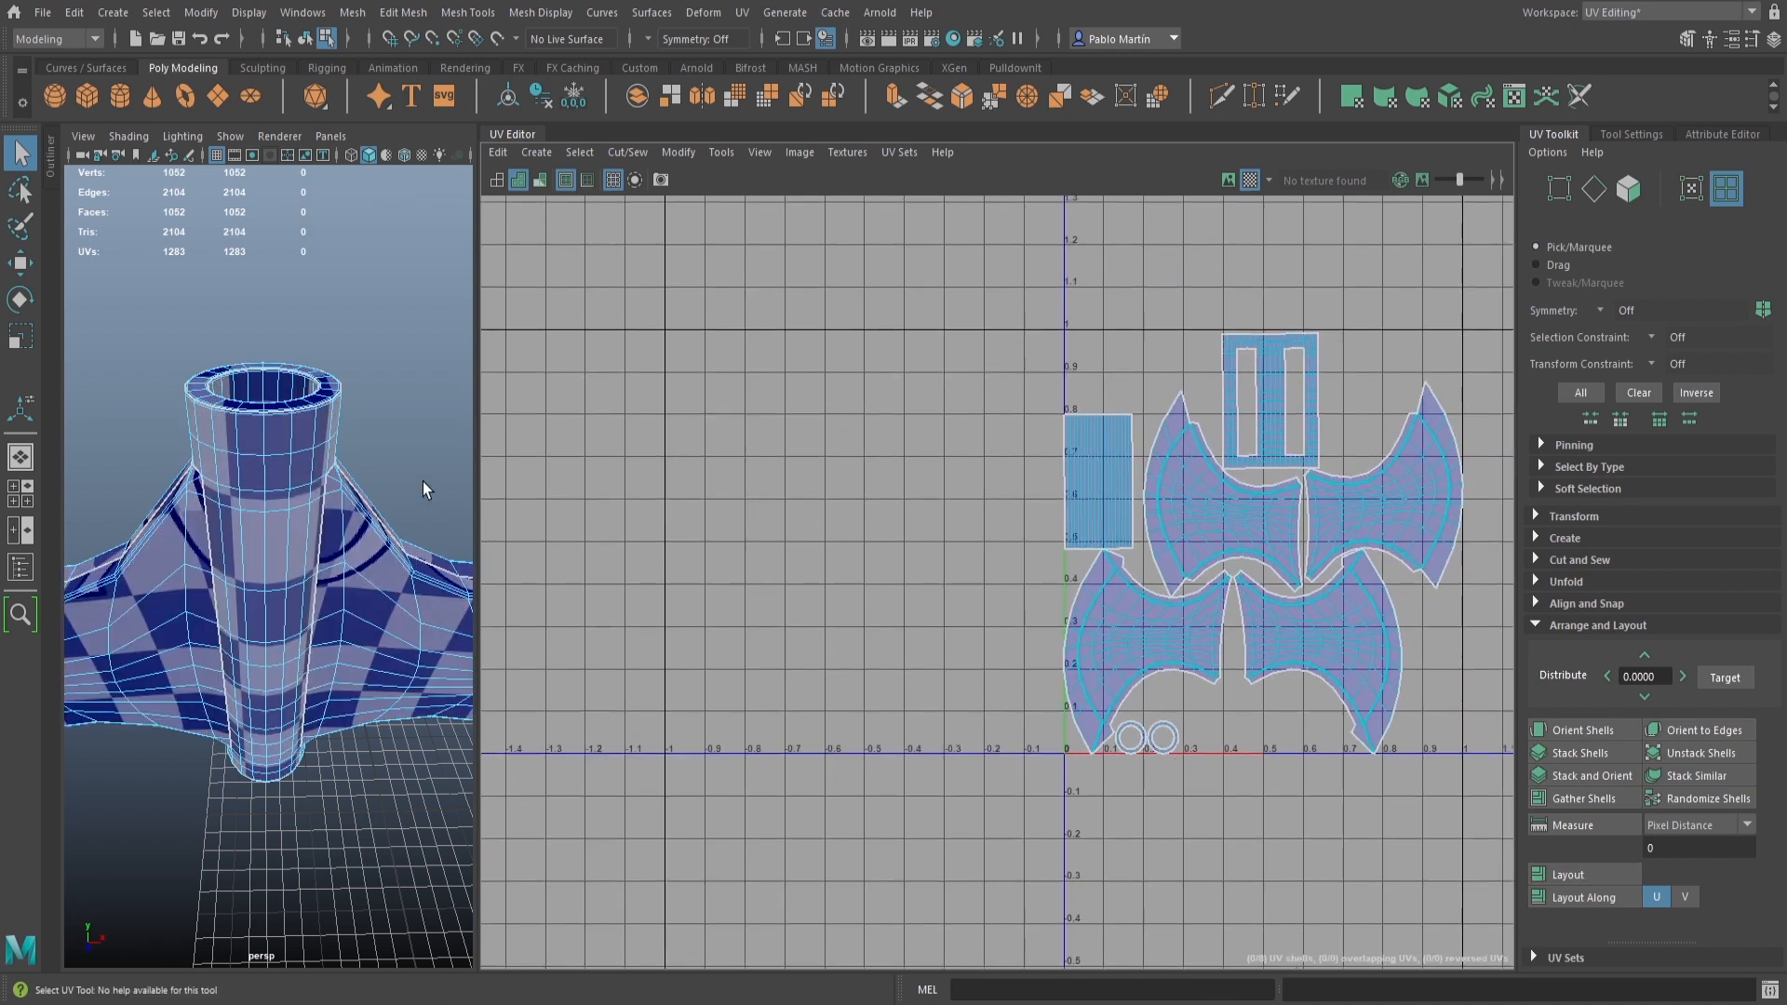
{"action": "left_click_drag", "start_coordinate": [477, 438], "coordinate": [1075, 442]}
{"action": "scroll", "coordinate": [1452, 652], "scroll_direction": "up", "scroll_amount": 3}
{"action": "middle_click_drag", "start_coordinate": [1476, 659], "coordinate": [1236, 708], "text": "alt"}
{"action": "scroll", "coordinate": [584, 594], "scroll_direction": "down", "scroll_amount": 5}
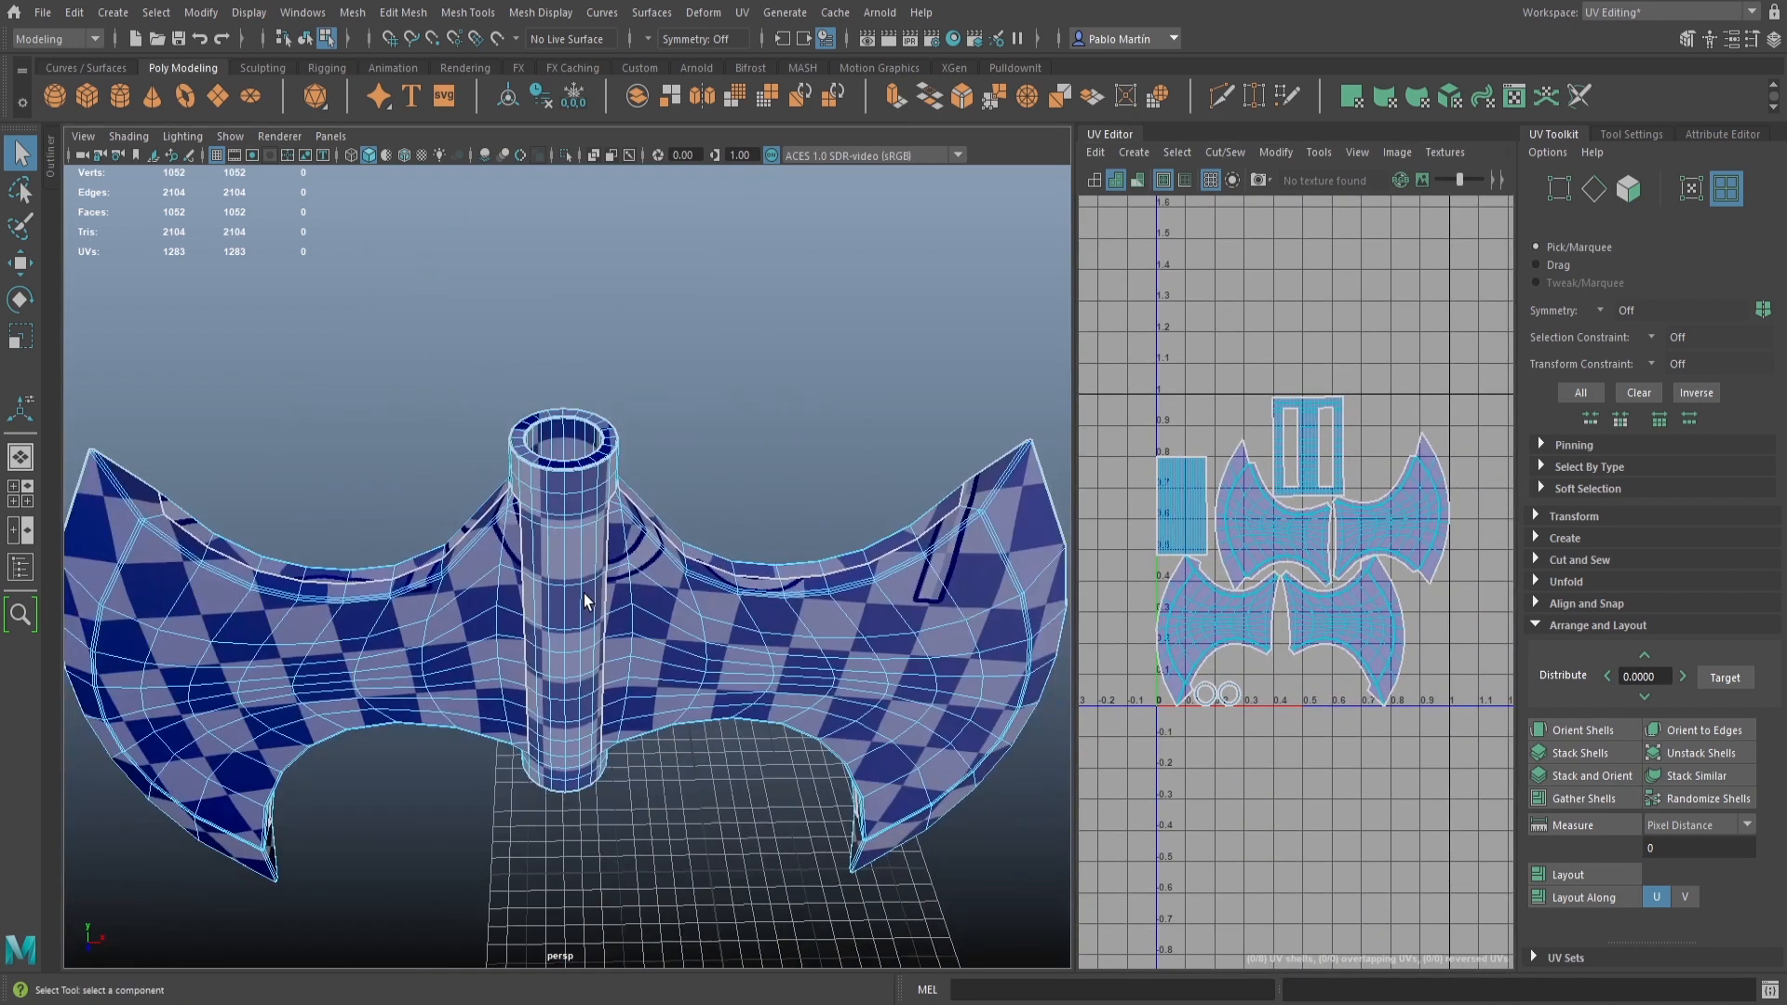
{"action": "scroll", "coordinate": [549, 546], "scroll_direction": "up", "scroll_amount": 3}
{"action": "left_click", "coordinate": [590, 494]}
{"action": "key", "text": "F8"}
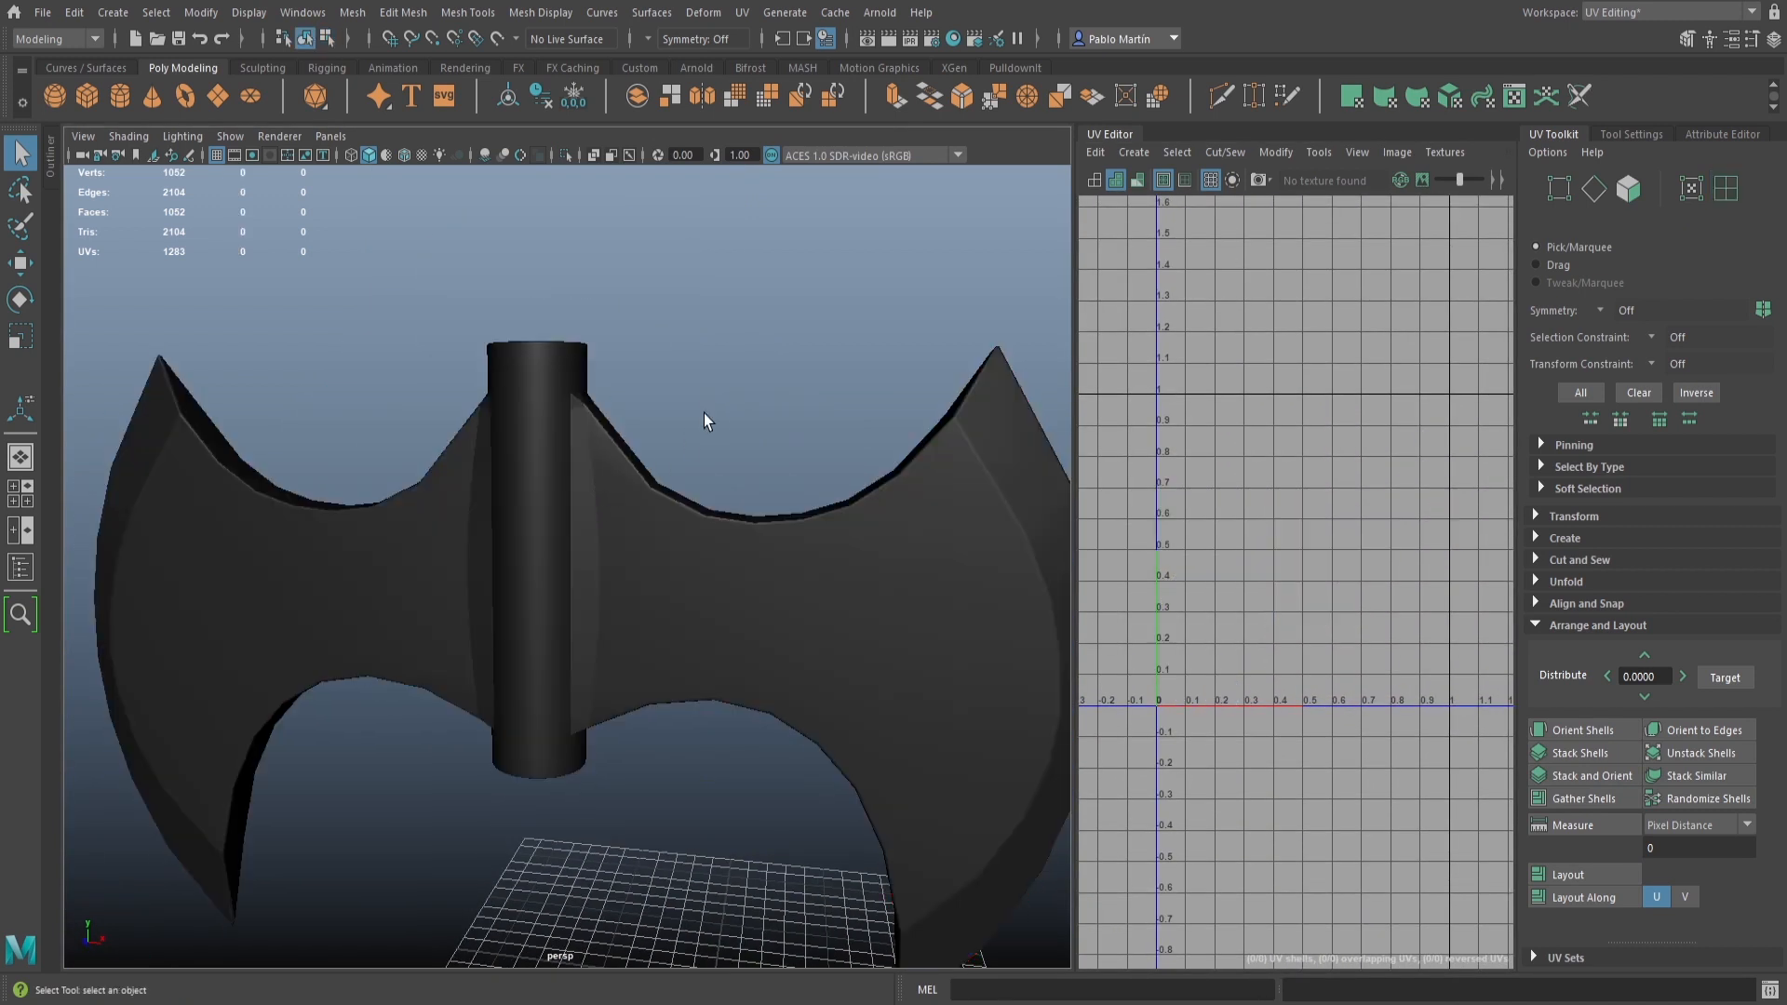
Show the axe head in smooth mesh preview and select it to inspect the checker pattern across both blades
{"action": "left_click", "coordinate": [768, 614]}
{"action": "key", "text": "3"}
{"action": "left_click", "coordinate": [766, 495]}
{"action": "scroll", "coordinate": [765, 495], "scroll_direction": "down", "scroll_amount": 4}
{"action": "mouse_move", "coordinate": [650, 658]}
{"action": "left_mouse_down", "text": "alt"}
{"action": "mouse_move", "coordinate": [688, 624]}
{"action": "mouse_move", "coordinate": [642, 638]}
{"action": "mouse_move", "coordinate": [656, 633]}
{"action": "mouse_move", "coordinate": [651, 661]}
{"action": "left_mouse_up", "text": "alt"}
{"action": "left_click", "coordinate": [505, 584]}
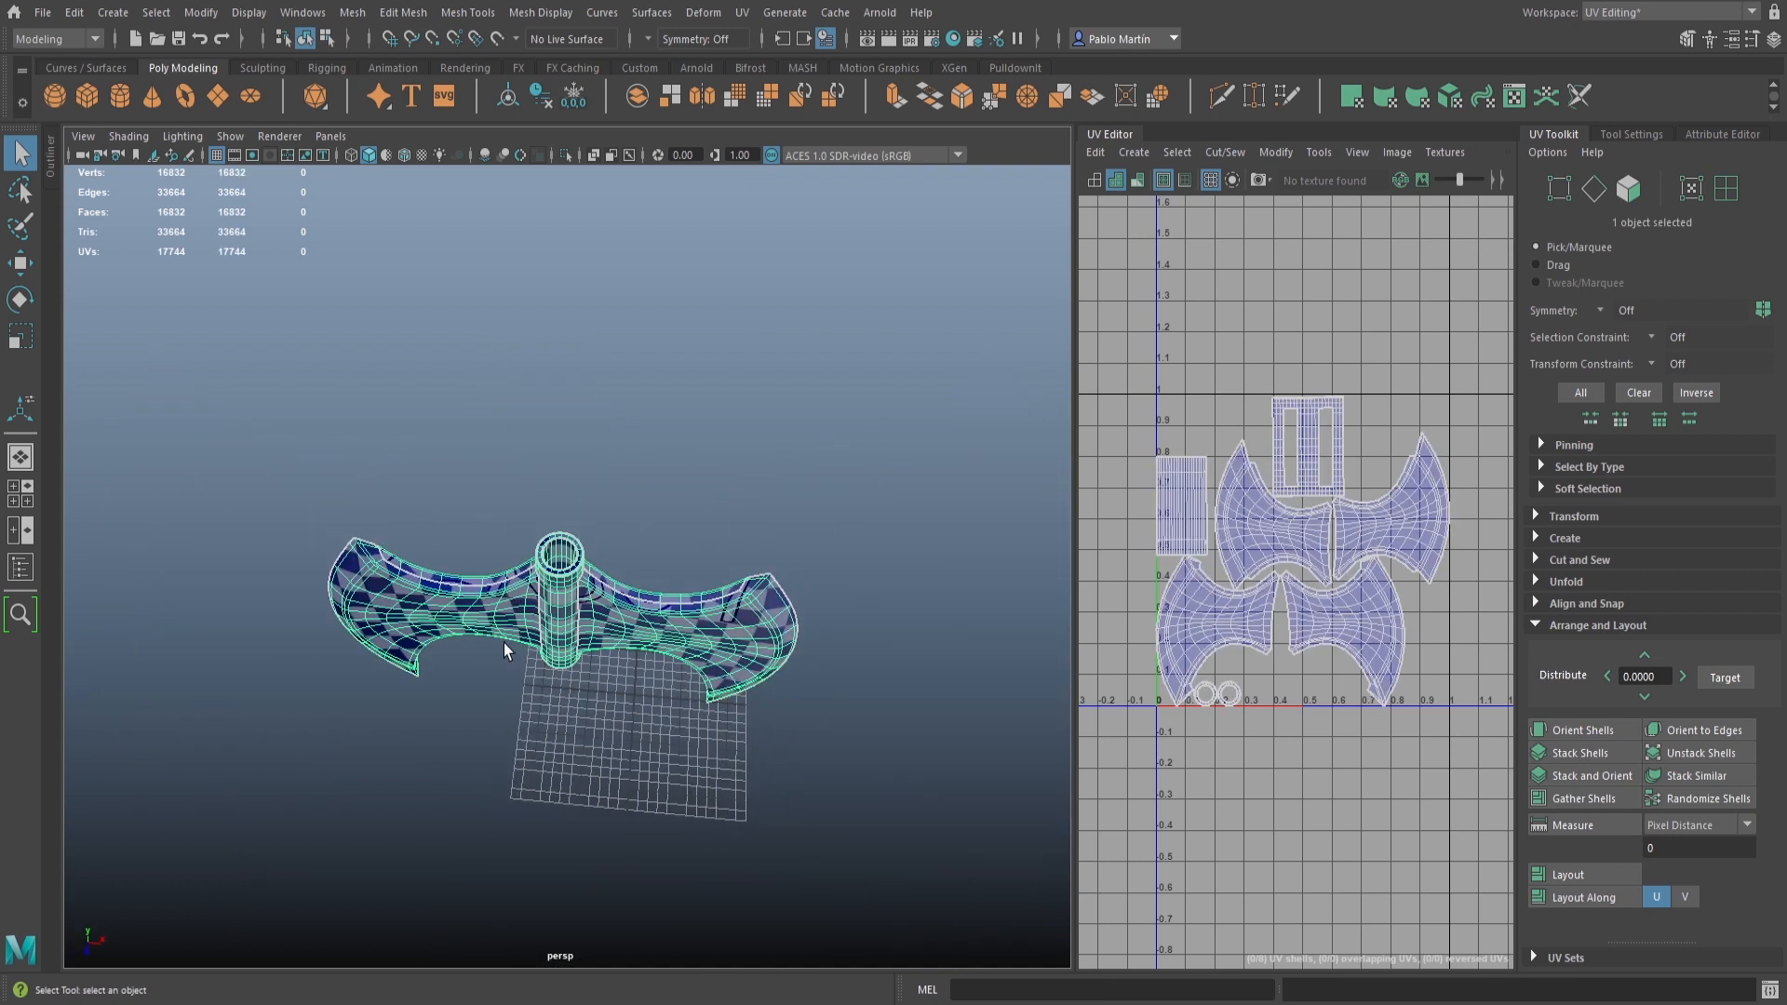
{"action": "scroll", "coordinate": [504, 642], "scroll_direction": "up", "scroll_amount": 5}
{"action": "left_click_drag", "start_coordinate": [773, 671], "coordinate": [735, 653], "text": "alt"}
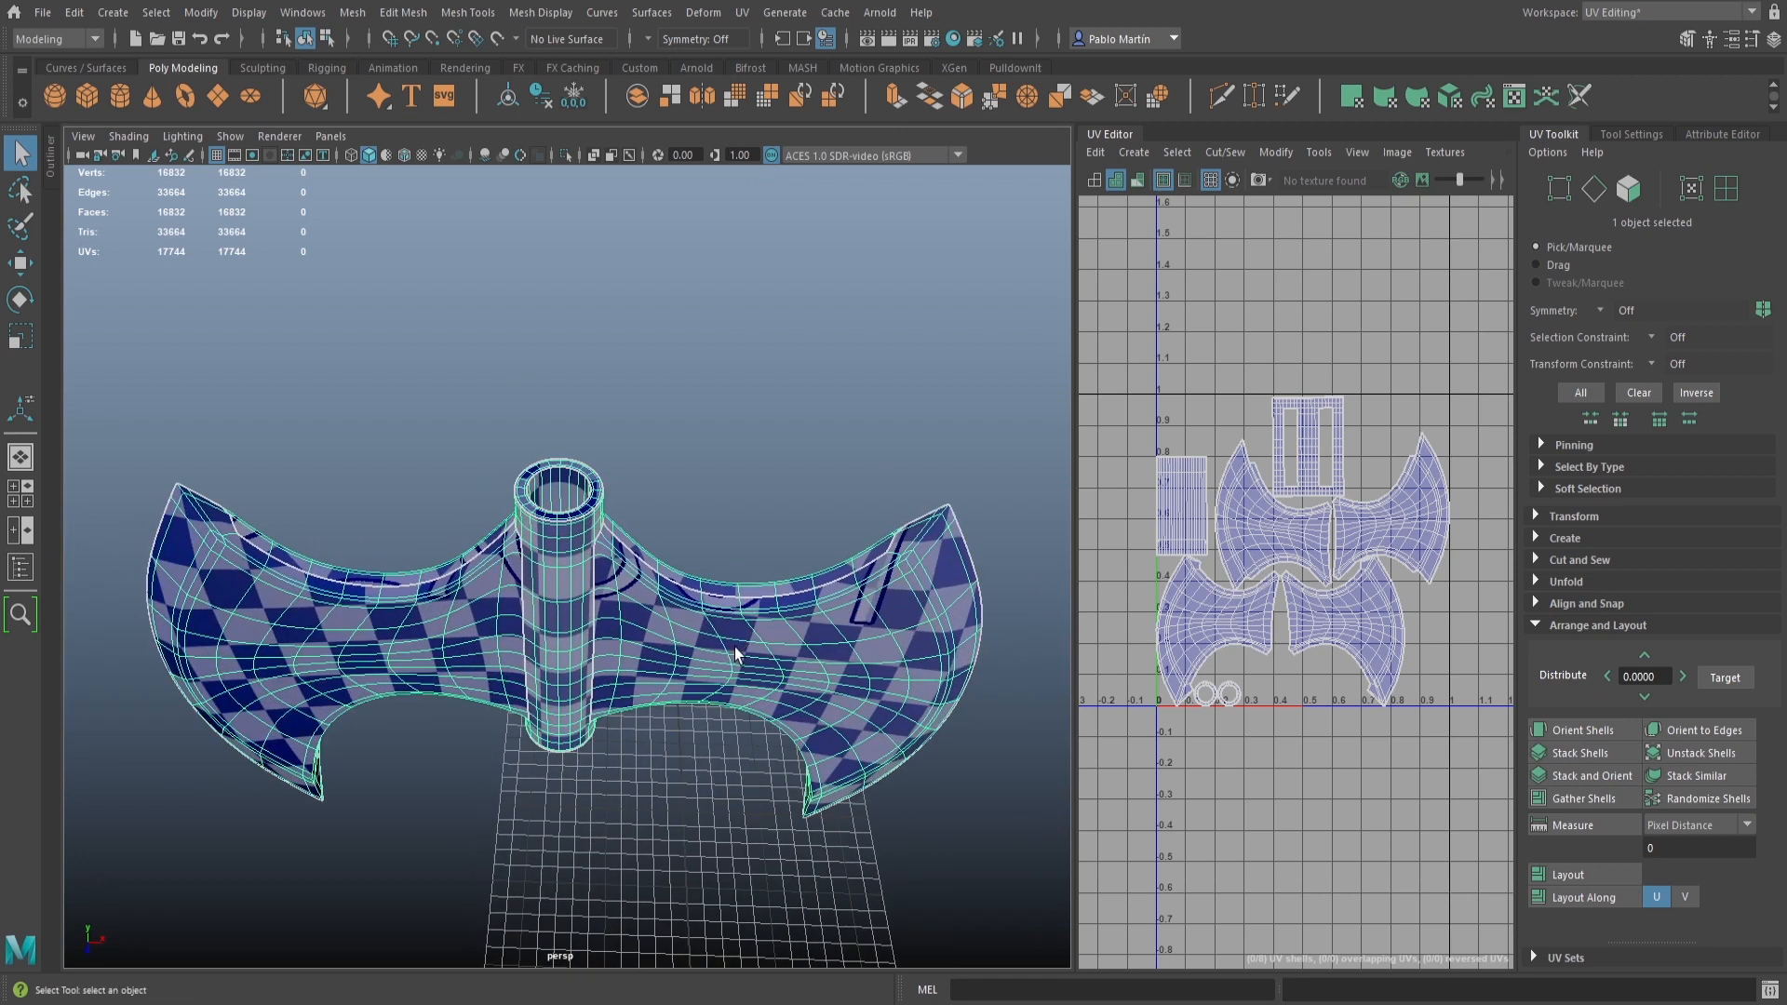
Reselect the axe head and switch the workspace to Maya Classic
{"action": "left_click", "coordinate": [717, 547]}
{"action": "left_click", "coordinate": [666, 588]}
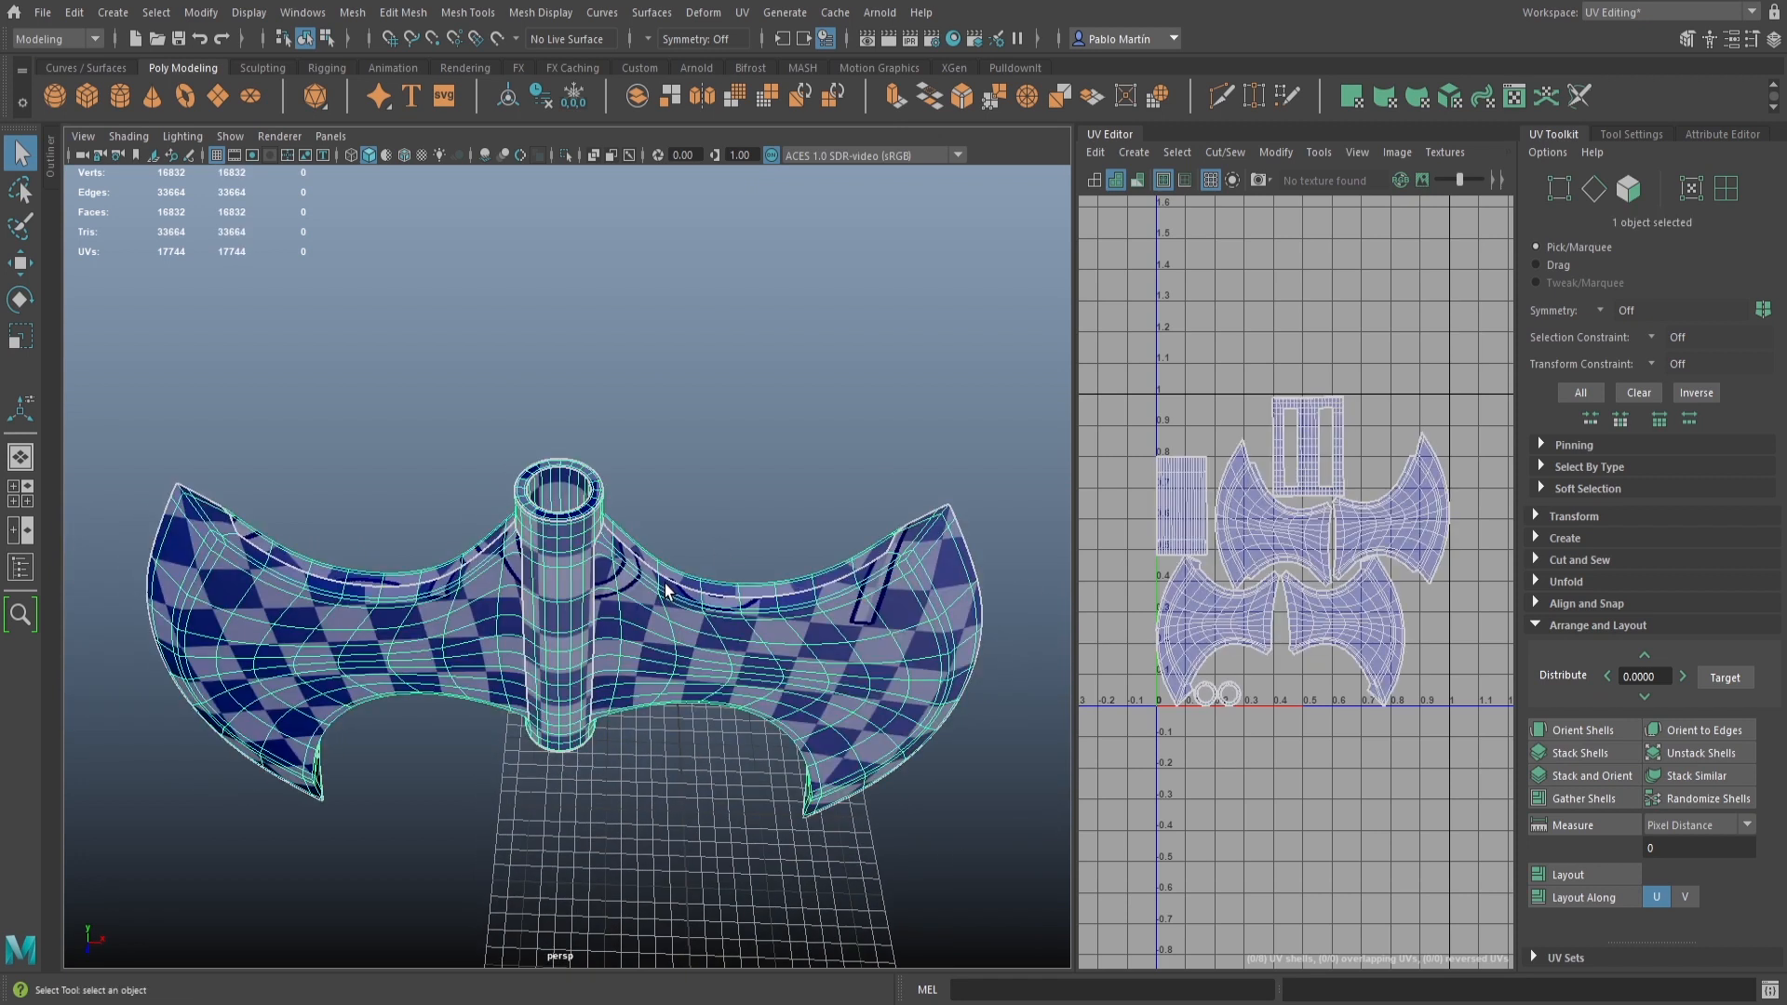
{"action": "left_click", "coordinate": [1610, 11]}
{"action": "left_click", "coordinate": [1618, 36]}
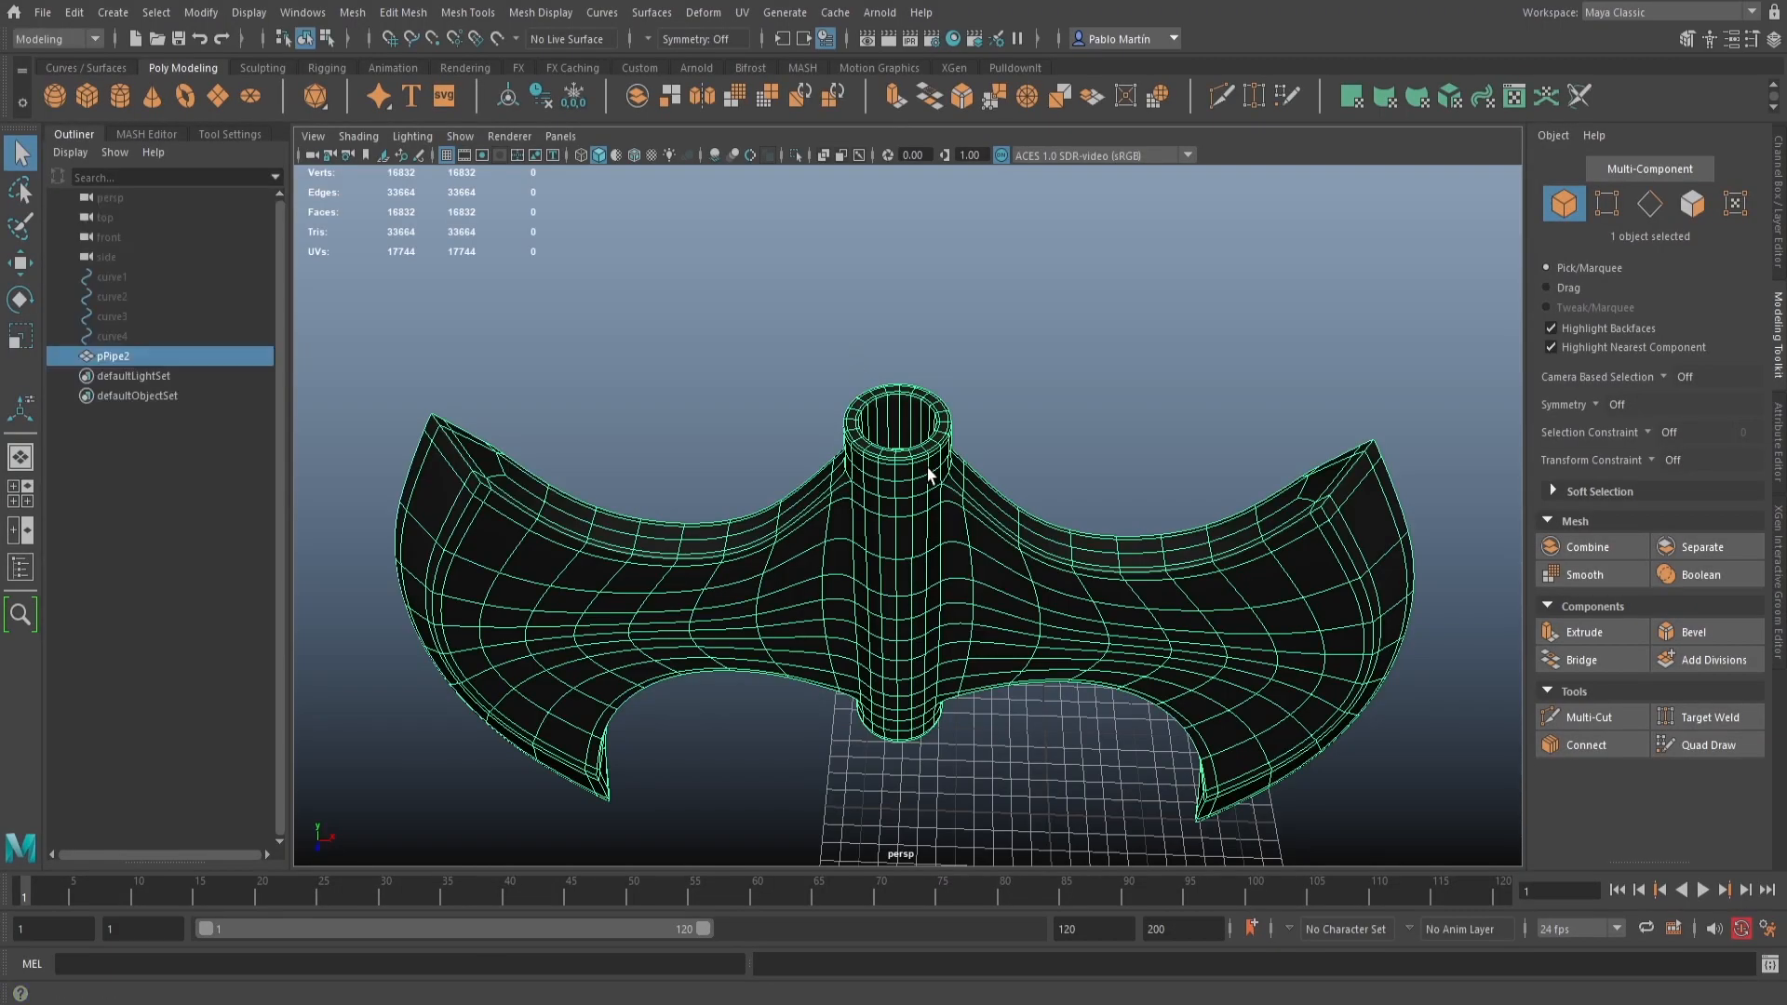
Compare the axe head's unsmoothed display with its smooth mesh preview while viewing it from several angles
{"action": "left_click_drag", "start_coordinate": [925, 477], "coordinate": [953, 394], "text": "alt"}
{"action": "left_click", "coordinate": [952, 394]}
{"action": "left_click", "coordinate": [896, 449]}
{"action": "key", "text": "1"}
{"action": "left_click", "coordinate": [986, 447]}
{"action": "left_click_drag", "start_coordinate": [1008, 529], "coordinate": [963, 589], "text": "alt"}
{"action": "left_click", "coordinate": [969, 557]}
{"action": "key", "text": "3"}
{"action": "left_click", "coordinate": [988, 366]}
{"action": "left_click_drag", "start_coordinate": [1029, 467], "coordinate": [858, 478], "text": "alt"}
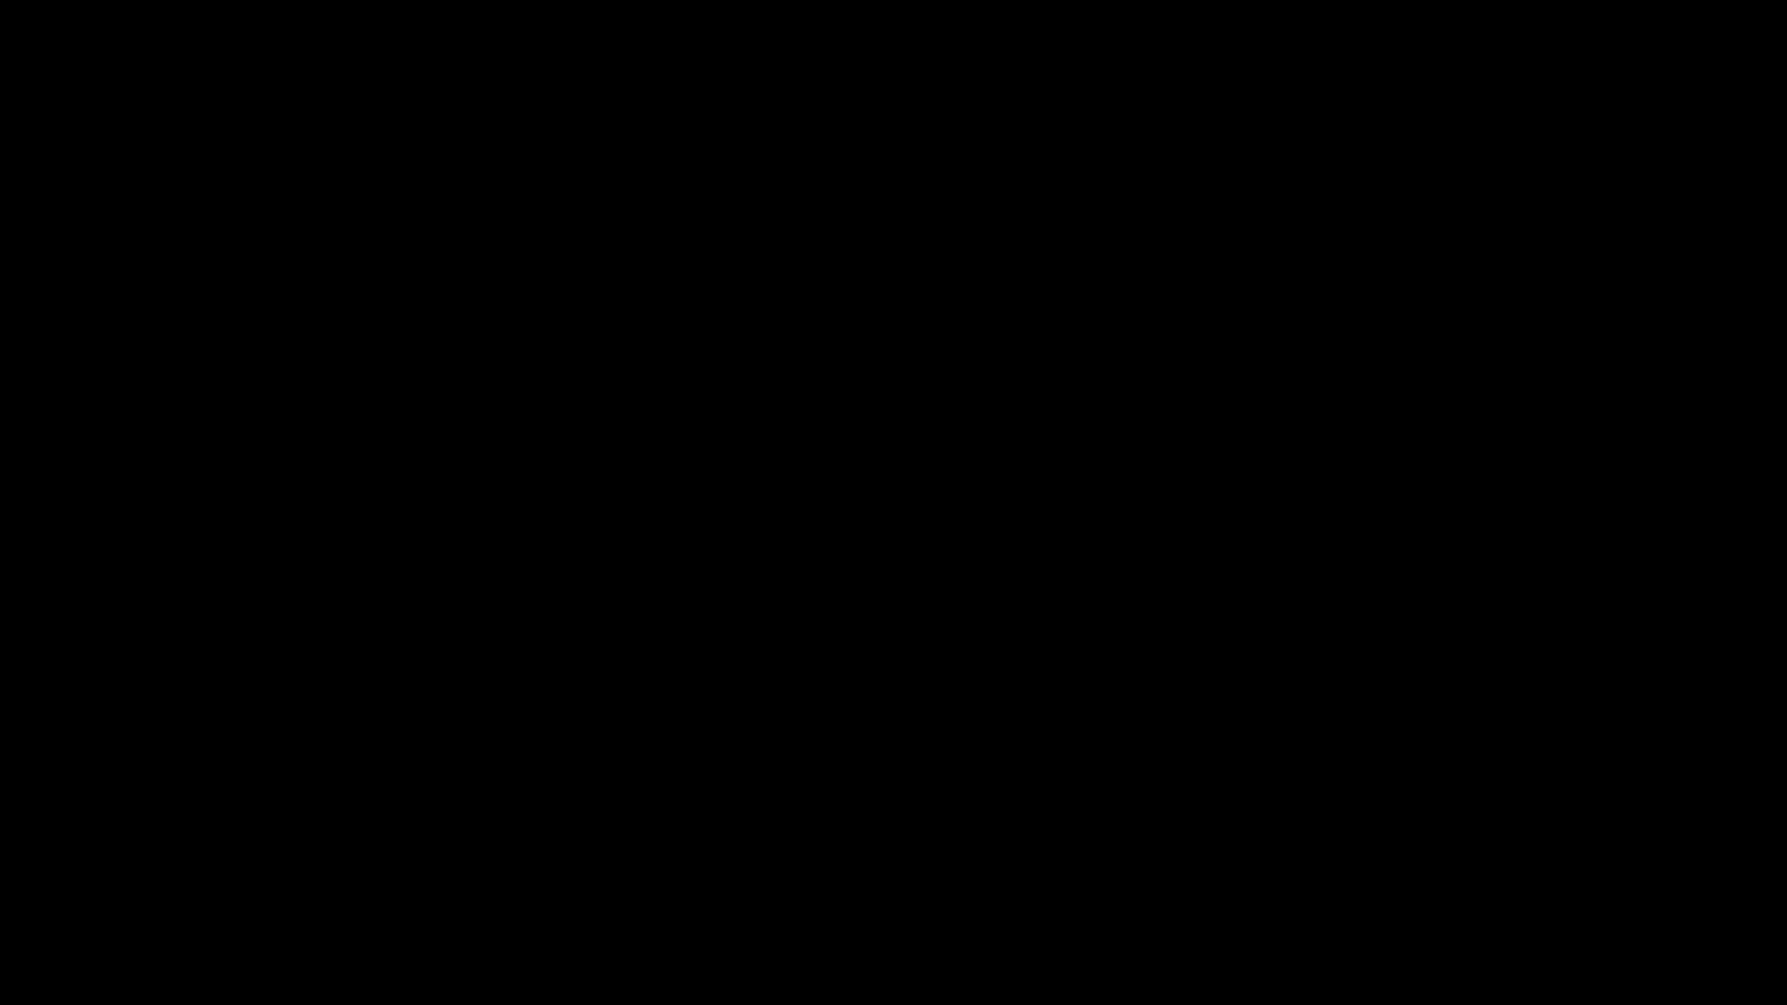